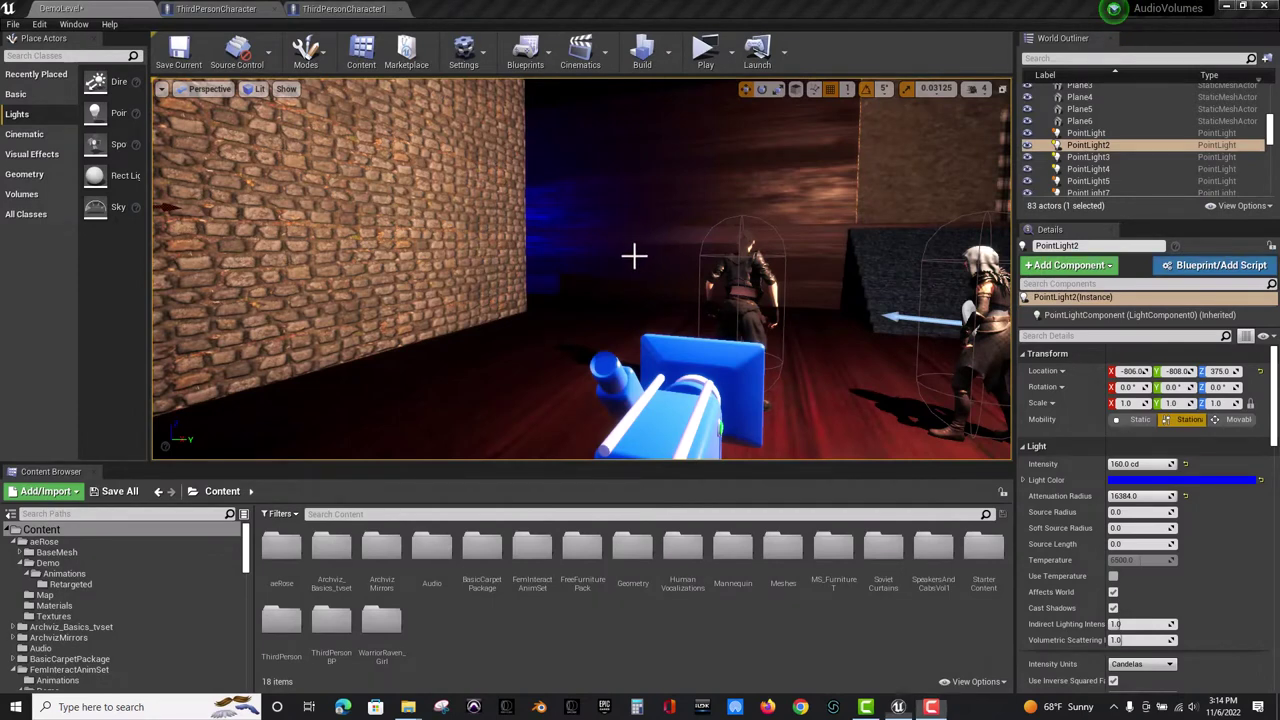
Playtest the level by running the character through the hall and around the brick wall to the blue-lit speaker stage.
{"action": "right_click_drag", "start_coordinate": [634, 256], "coordinate": [754, 256]}
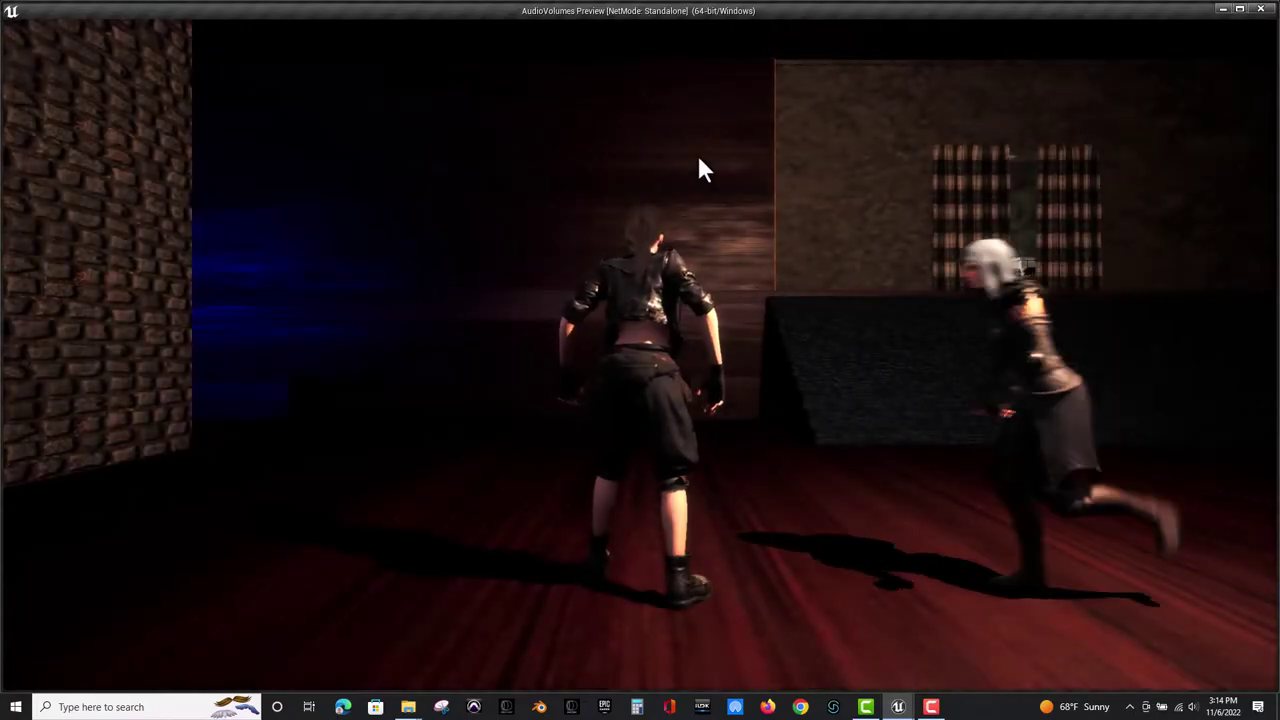
{"action": "left_click", "coordinate": [699, 157]}
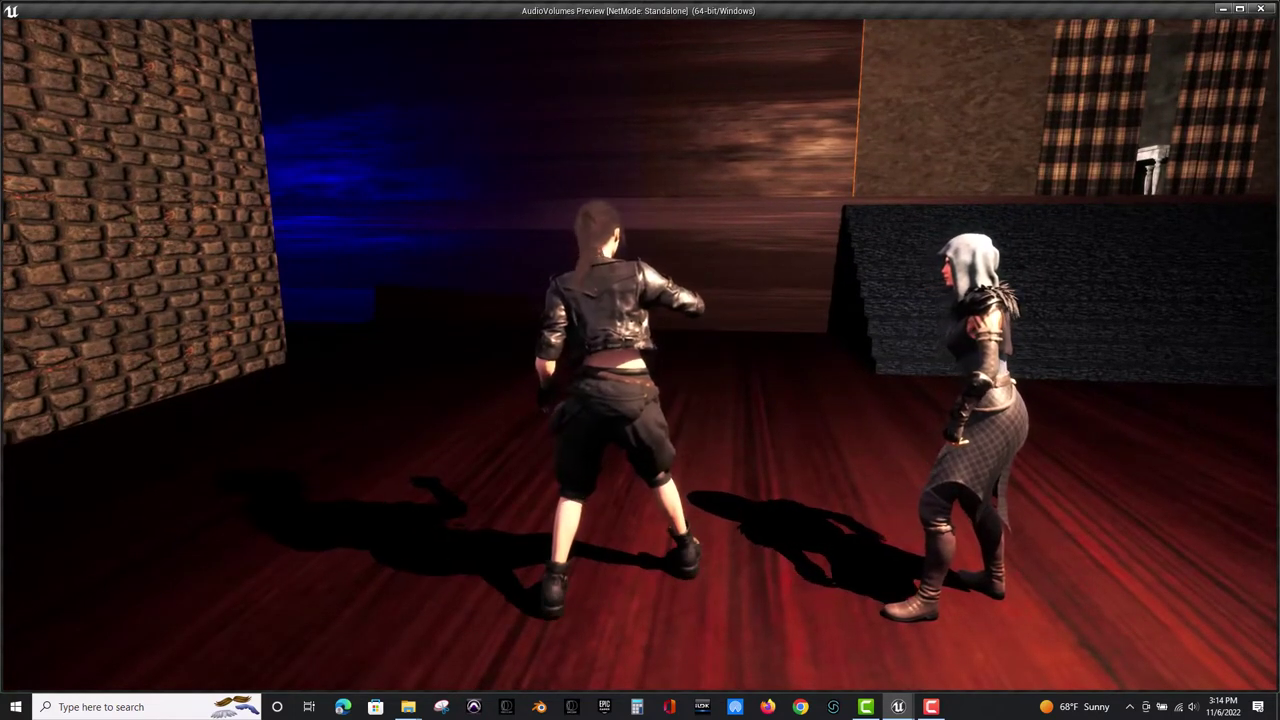
{"action": "key", "text": "d"}
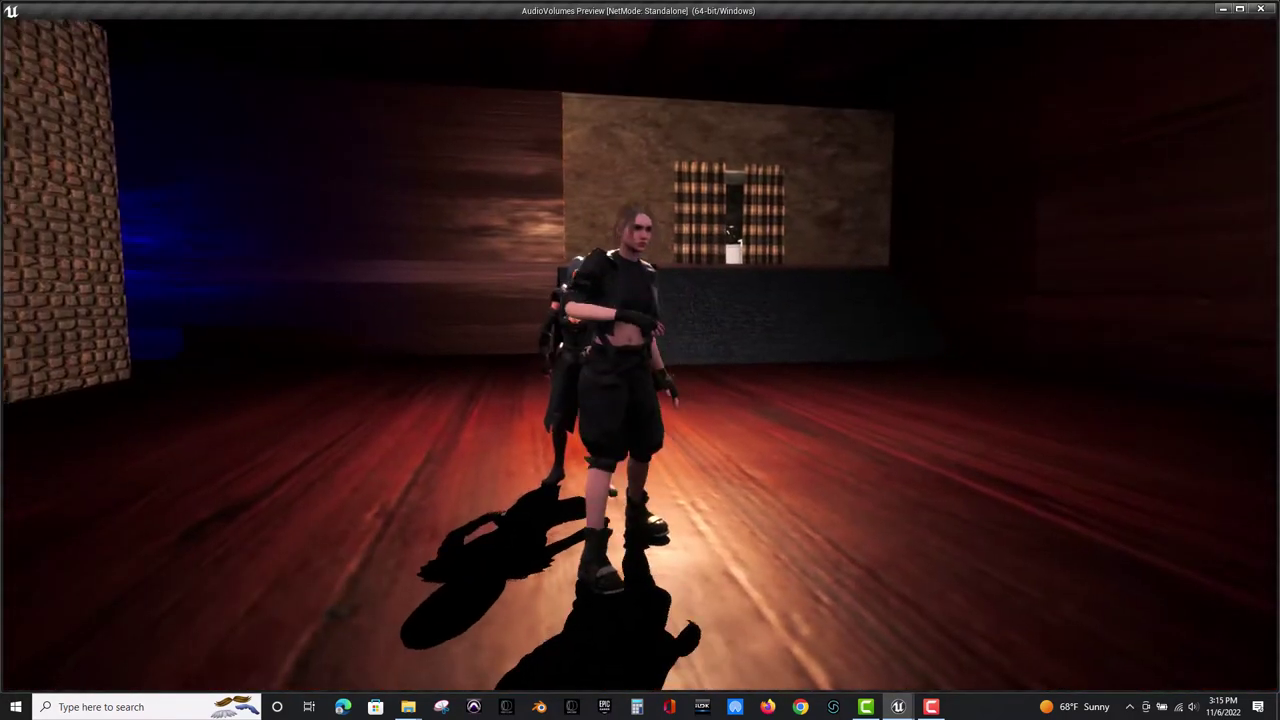
{"action": "key", "text": "a"}
{"action": "key", "text": "w"}
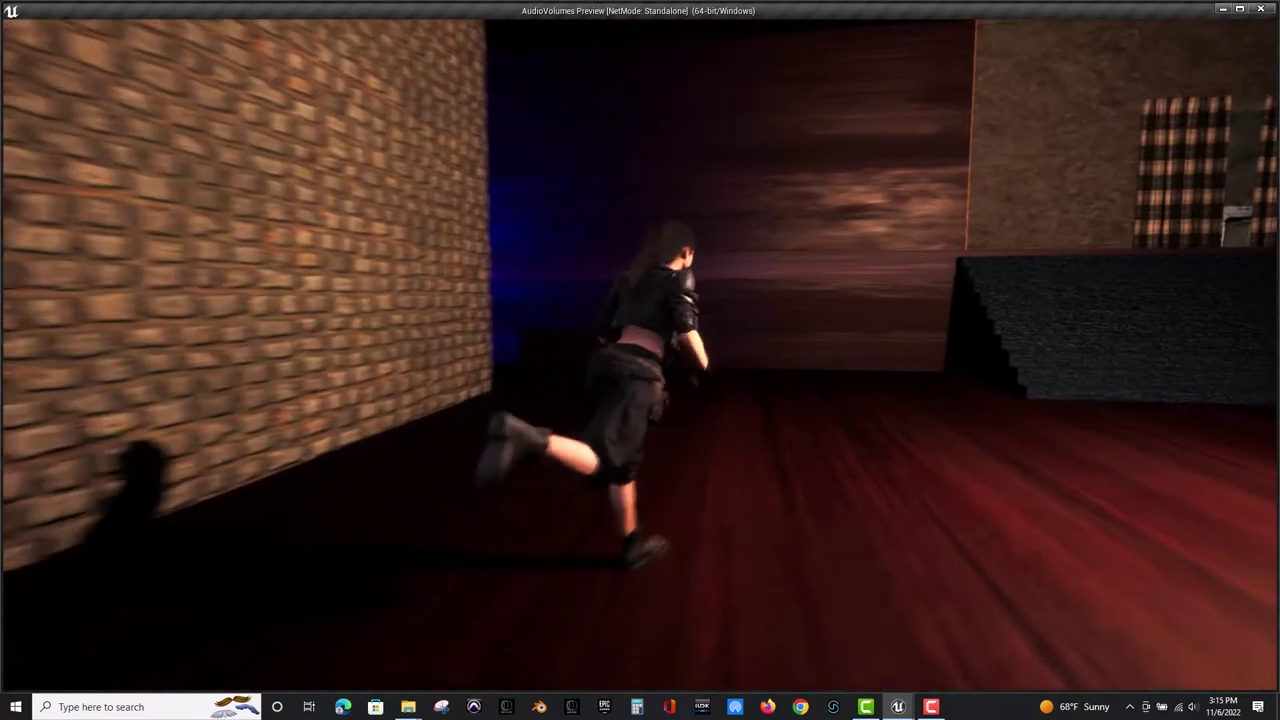
{"action": "key", "text": "a"}
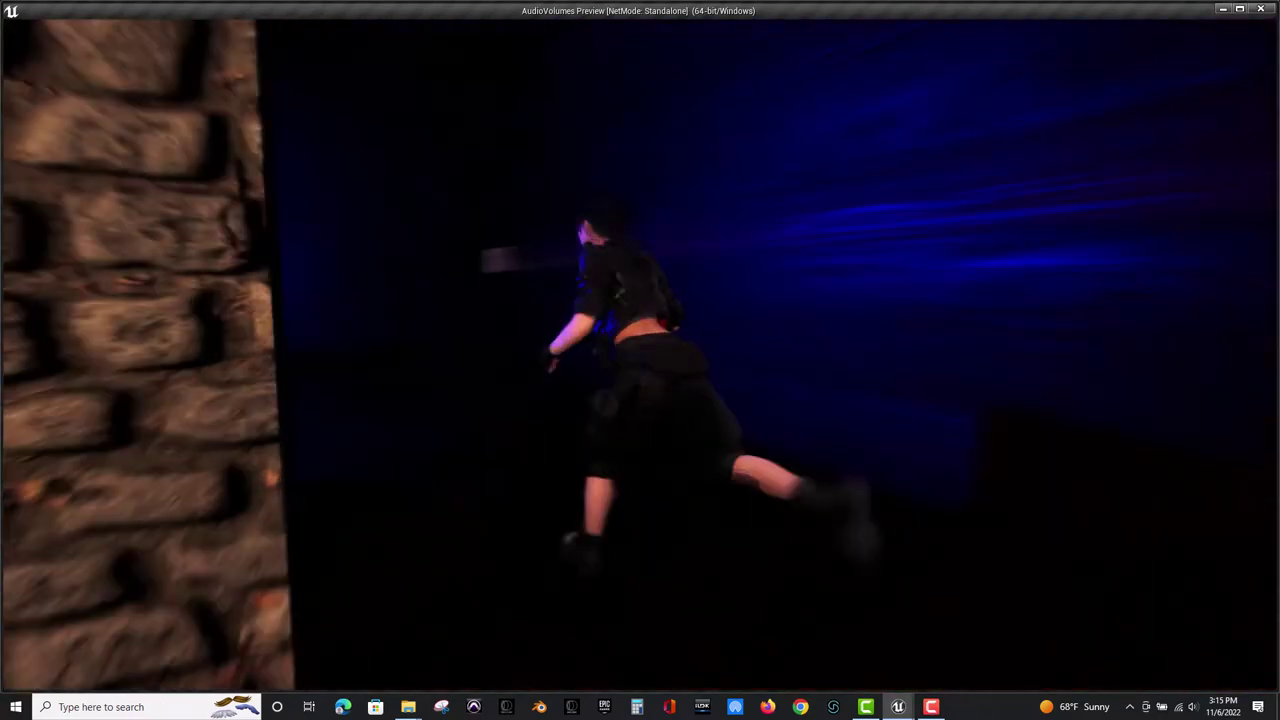
{"action": "key", "text": "s"}
{"action": "key", "text": "w"}
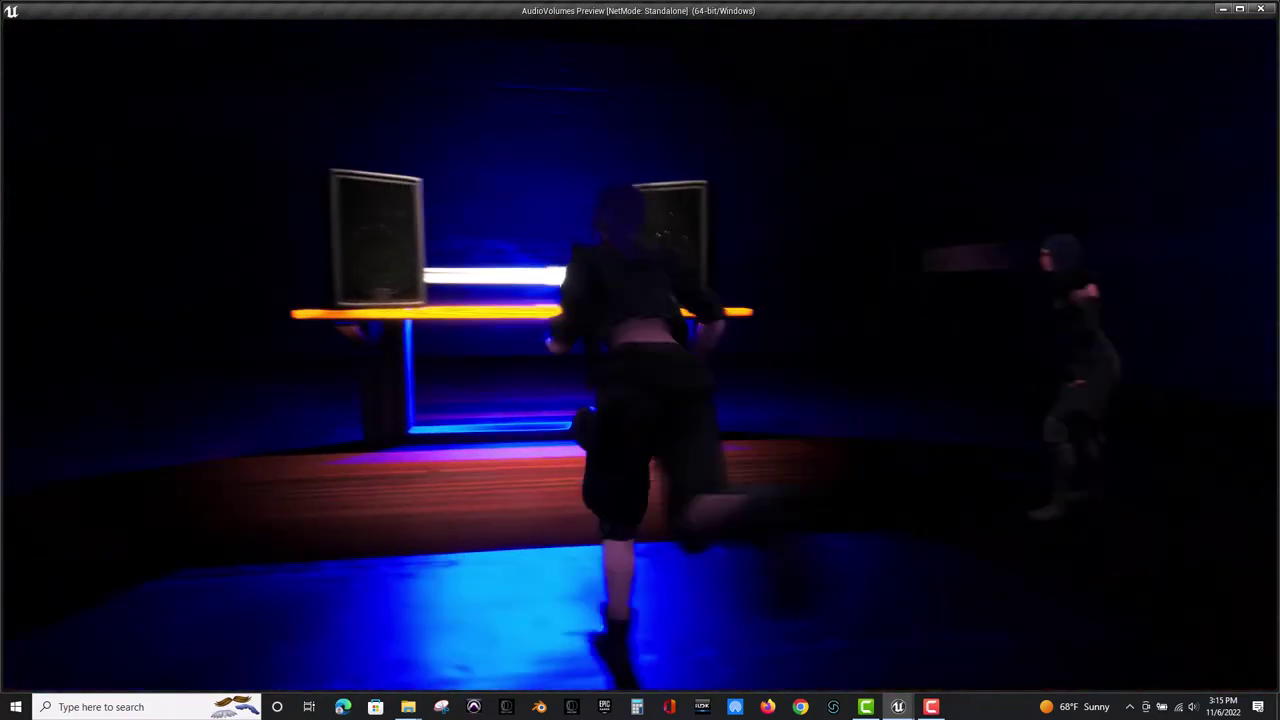
{"action": "key", "text": "w"}
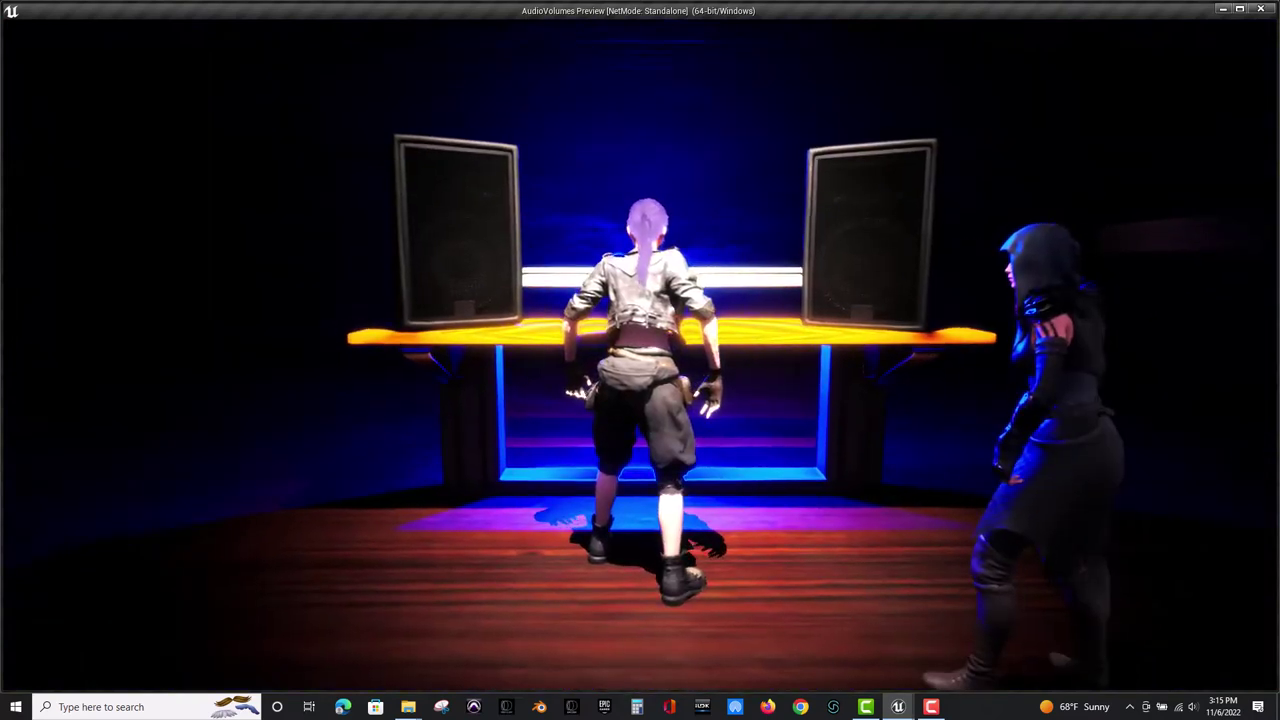
{"action": "key", "text": "s"}
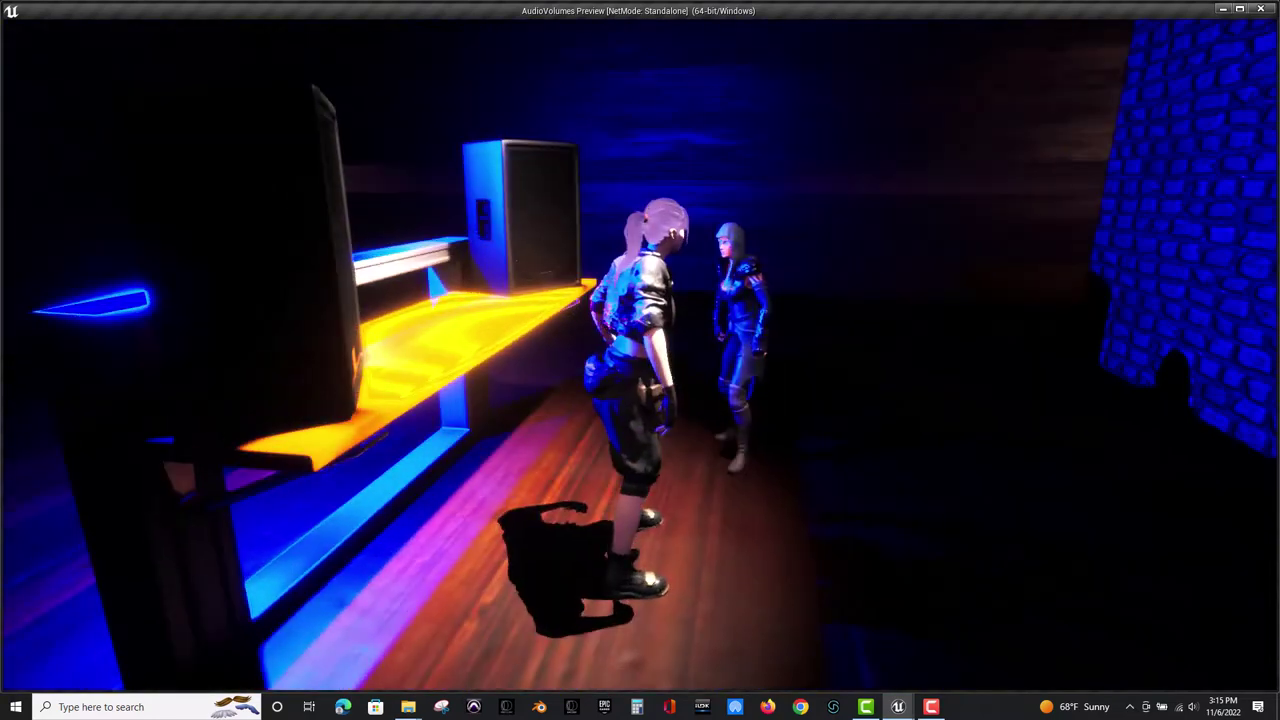
Run the character from the speaker stage up the dark steps into the bathroom behind the plaid curtains, and end the preview.
{"action": "key", "text": "w"}
{"action": "key", "text": "w"}
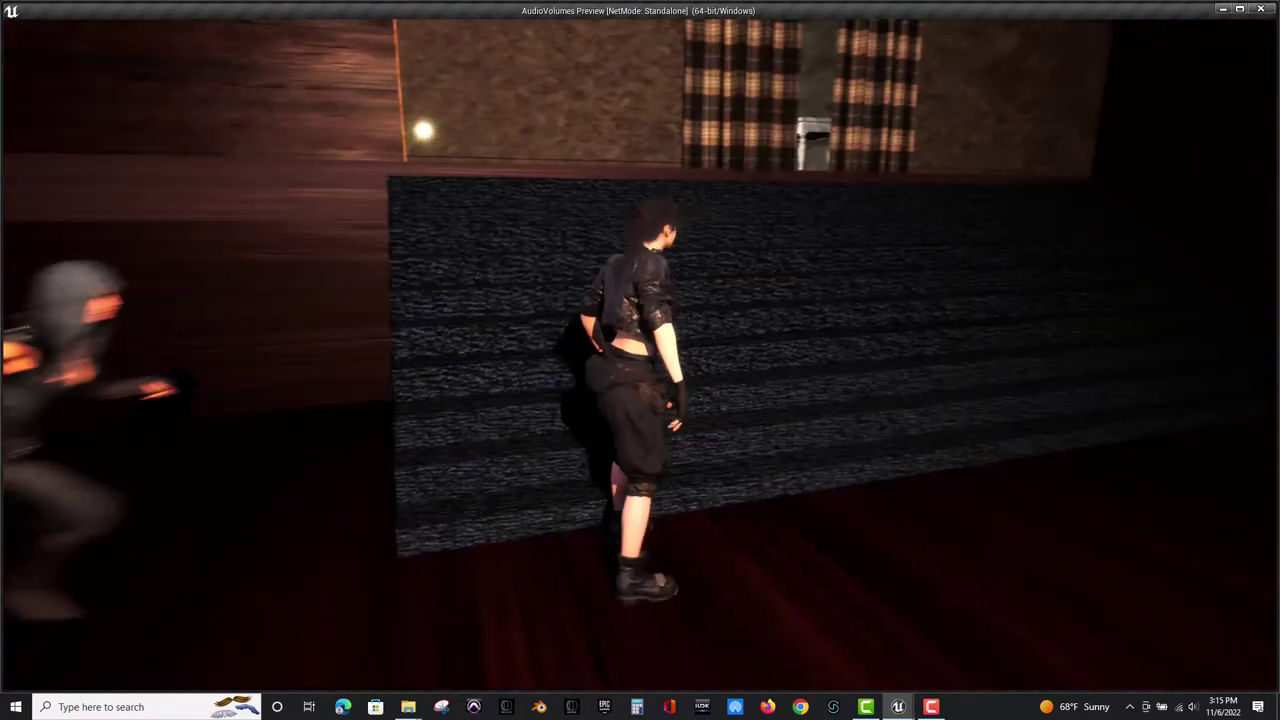
{"action": "key", "text": "s"}
{"action": "key", "text": "w"}
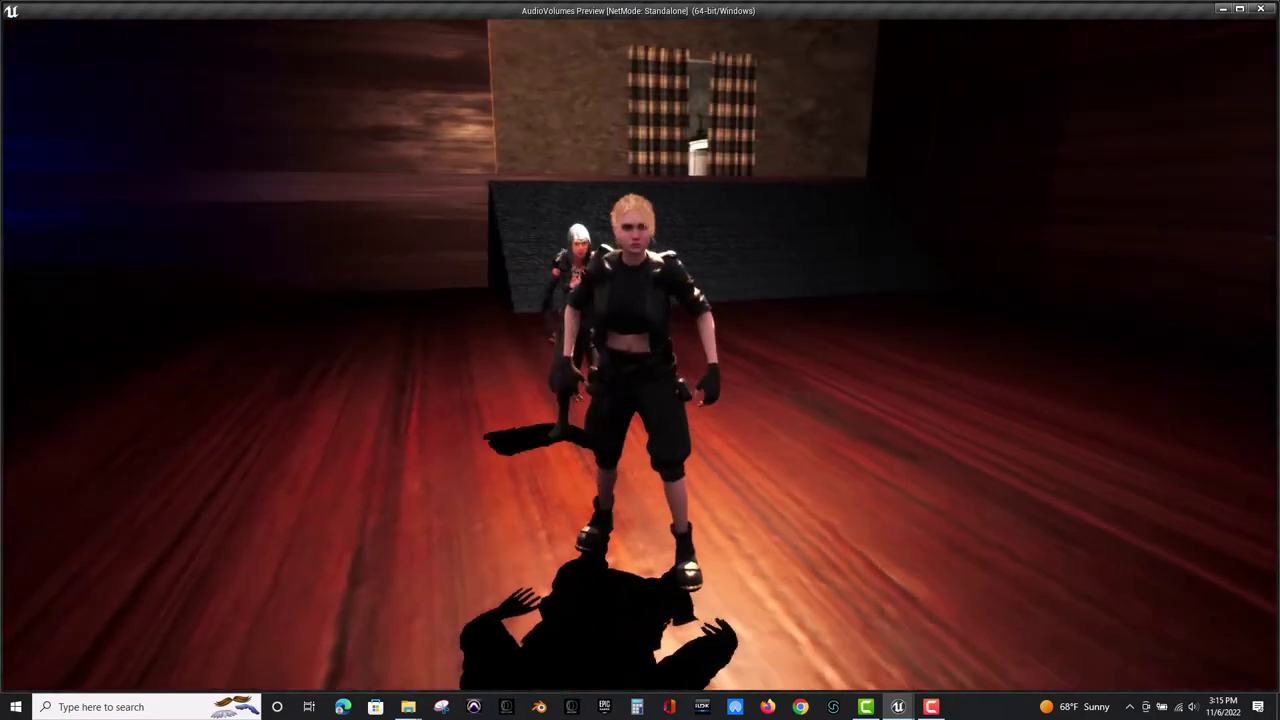
{"action": "key", "text": "w"}
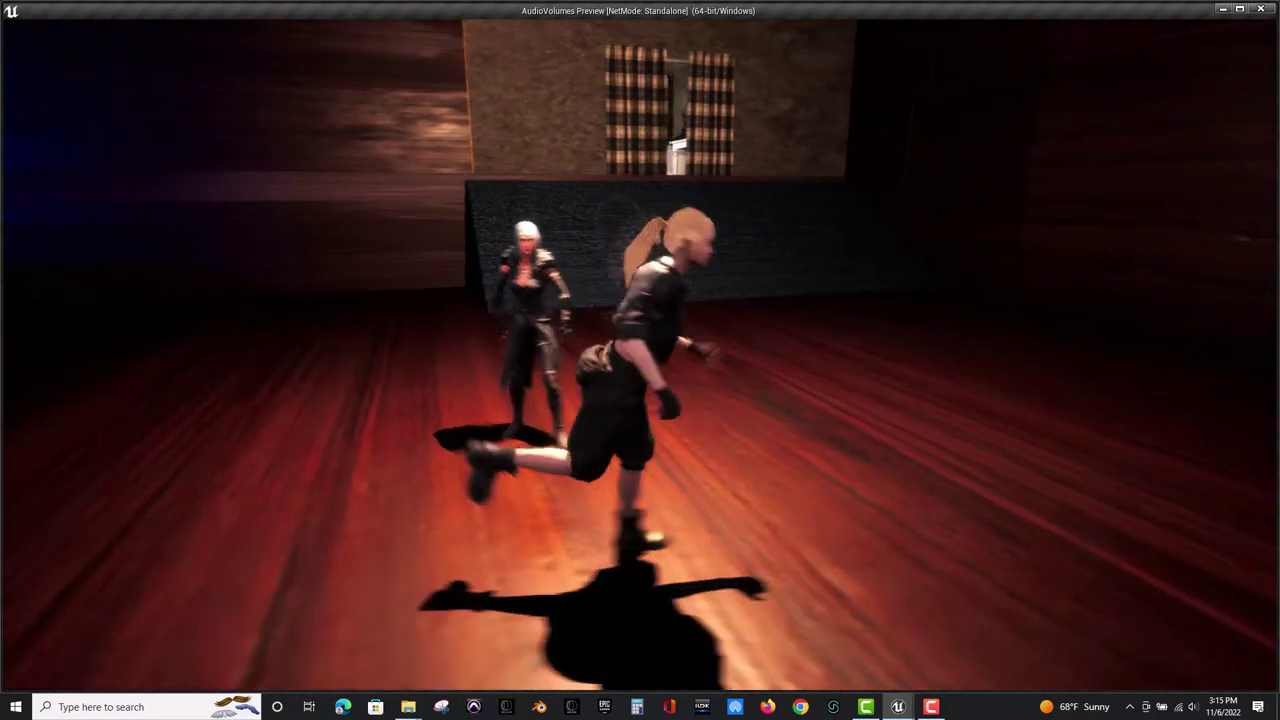
{"action": "key", "text": "w"}
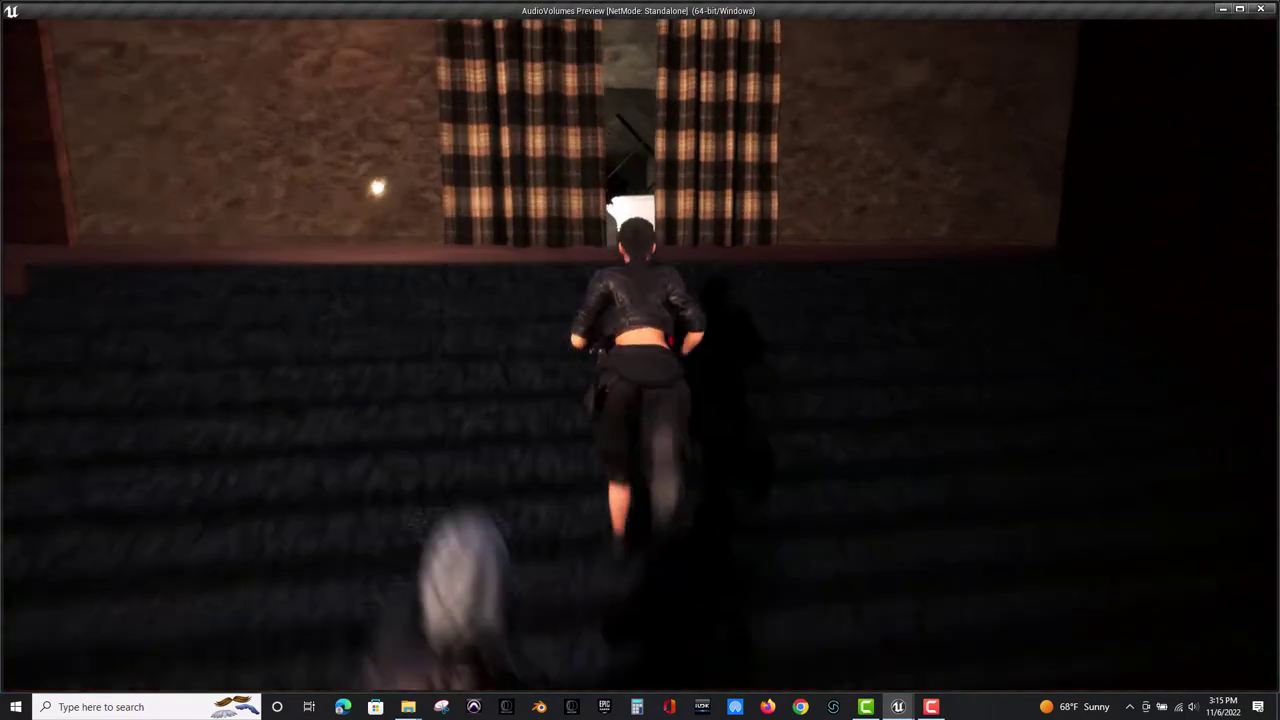
{"action": "key", "text": "w"}
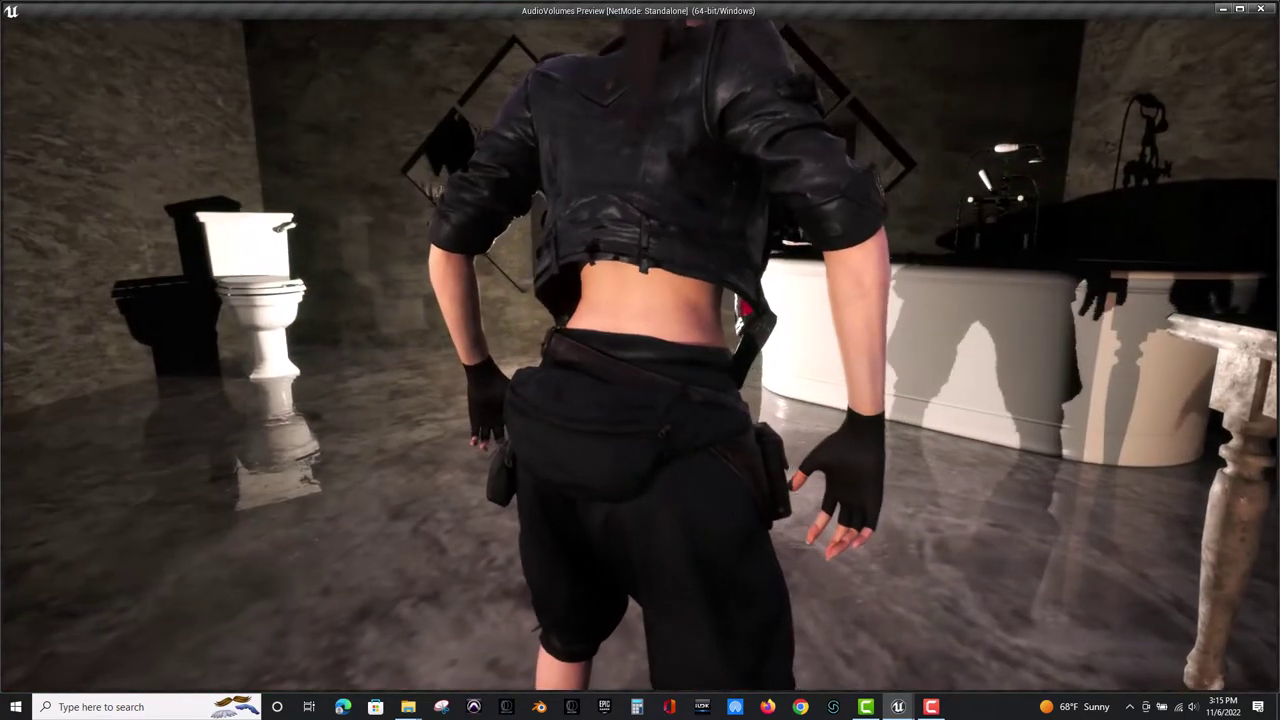
{"action": "key", "text": "Escape"}
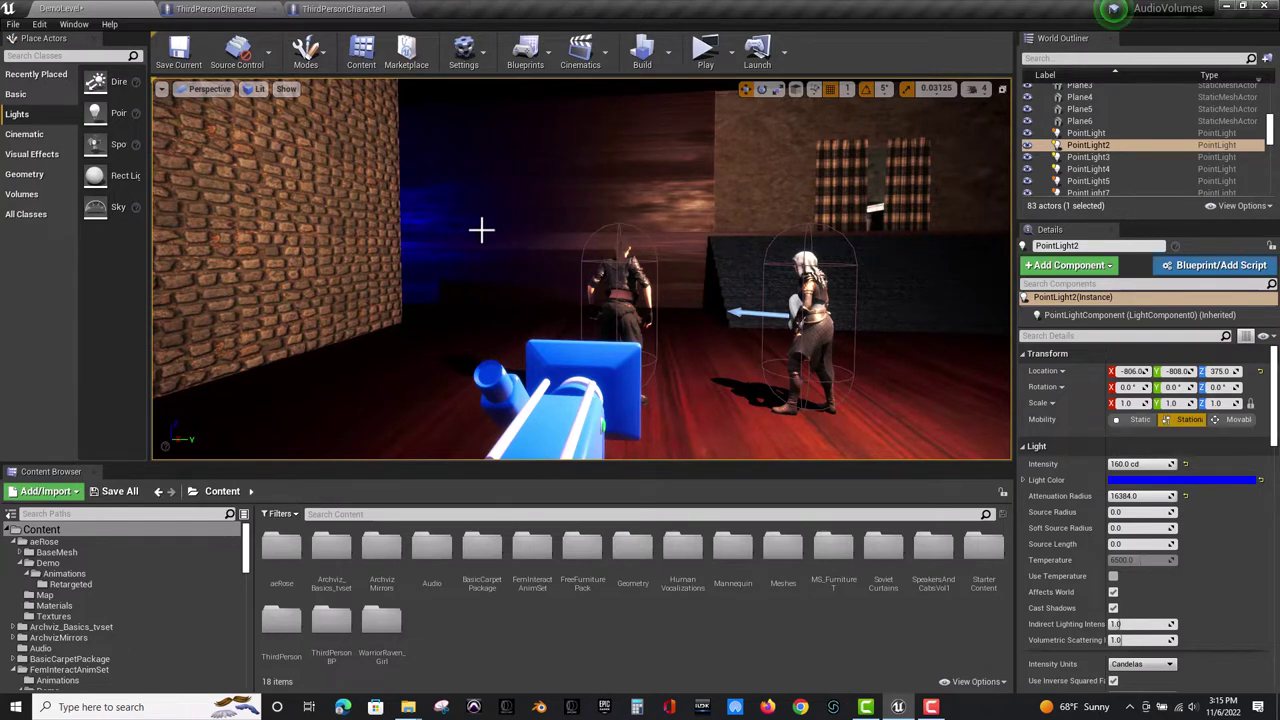
Tour the level in the viewport, examining the main hall, the room with the table and chairs, and the bedroom.
{"action": "right_click_drag", "start_coordinate": [582, 269], "coordinate": [715, 269]}
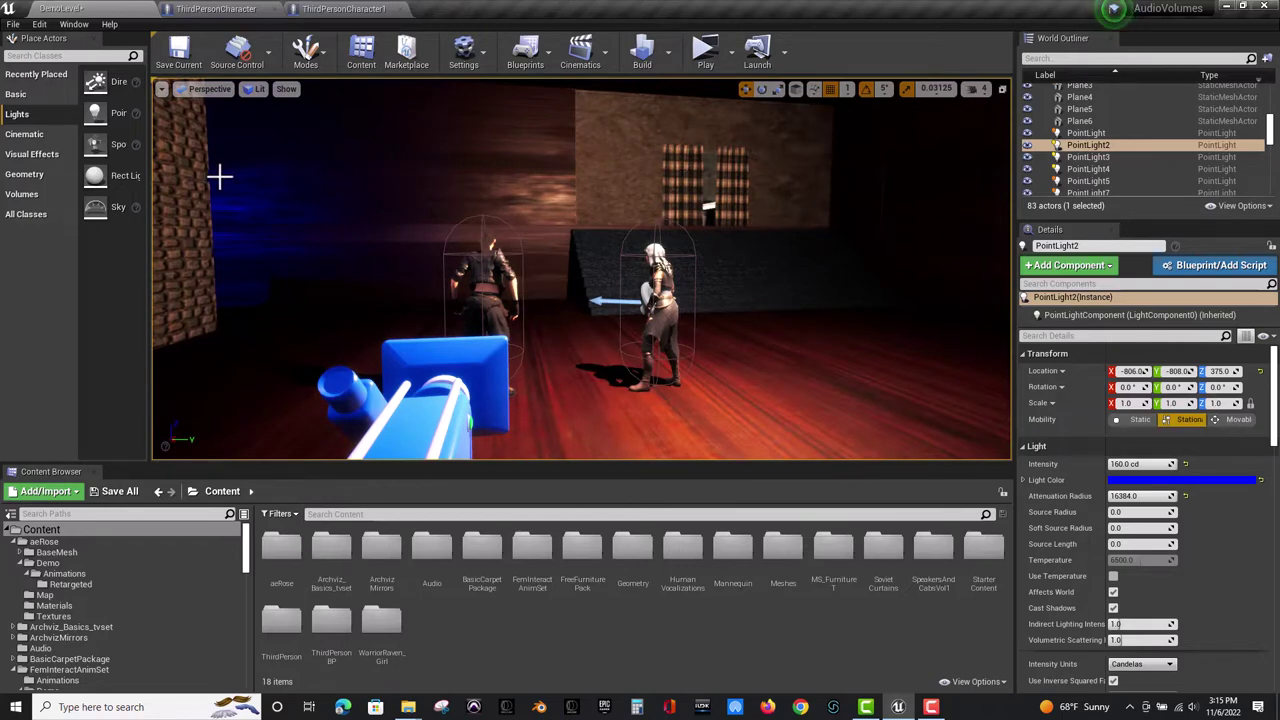
{"action": "right_click_drag", "start_coordinate": [316, 196], "coordinate": [268, 216]}
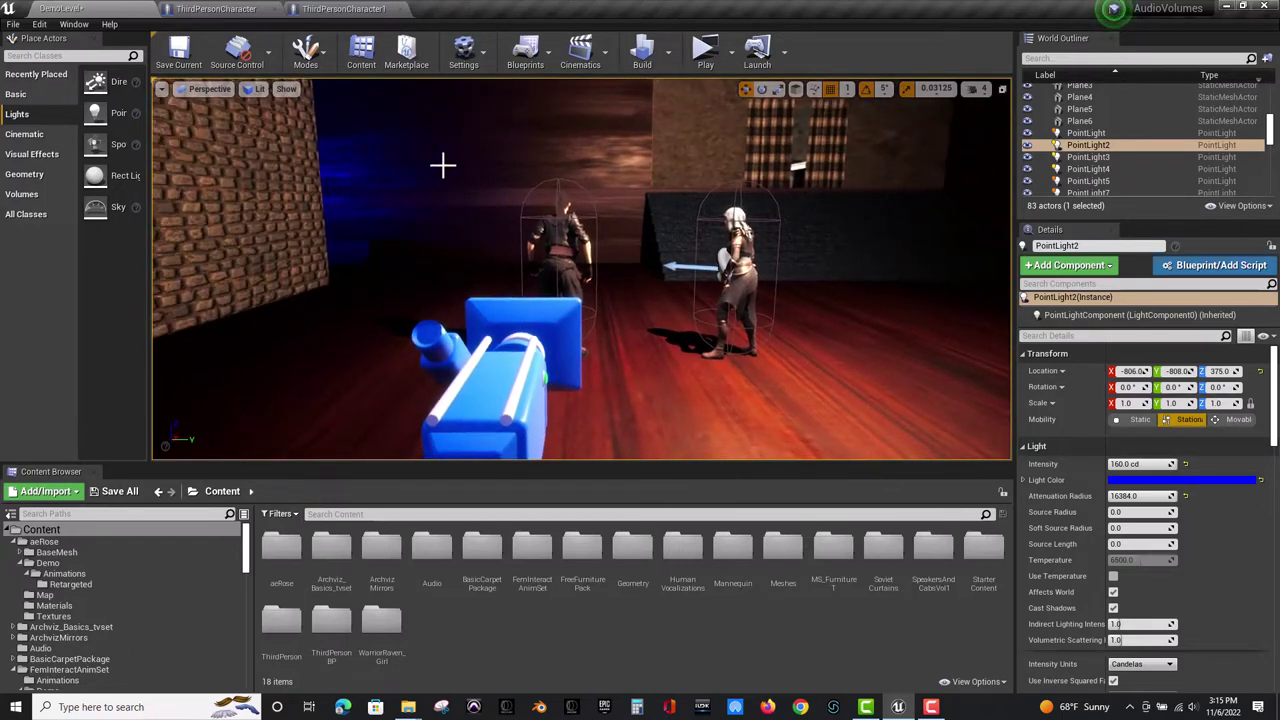
{"action": "right_click_drag", "start_coordinate": [582, 269], "coordinate": [485, 262]}
{"action": "key", "text": "w"}
{"action": "key", "text": "w"}
{"action": "key", "text": "w"}
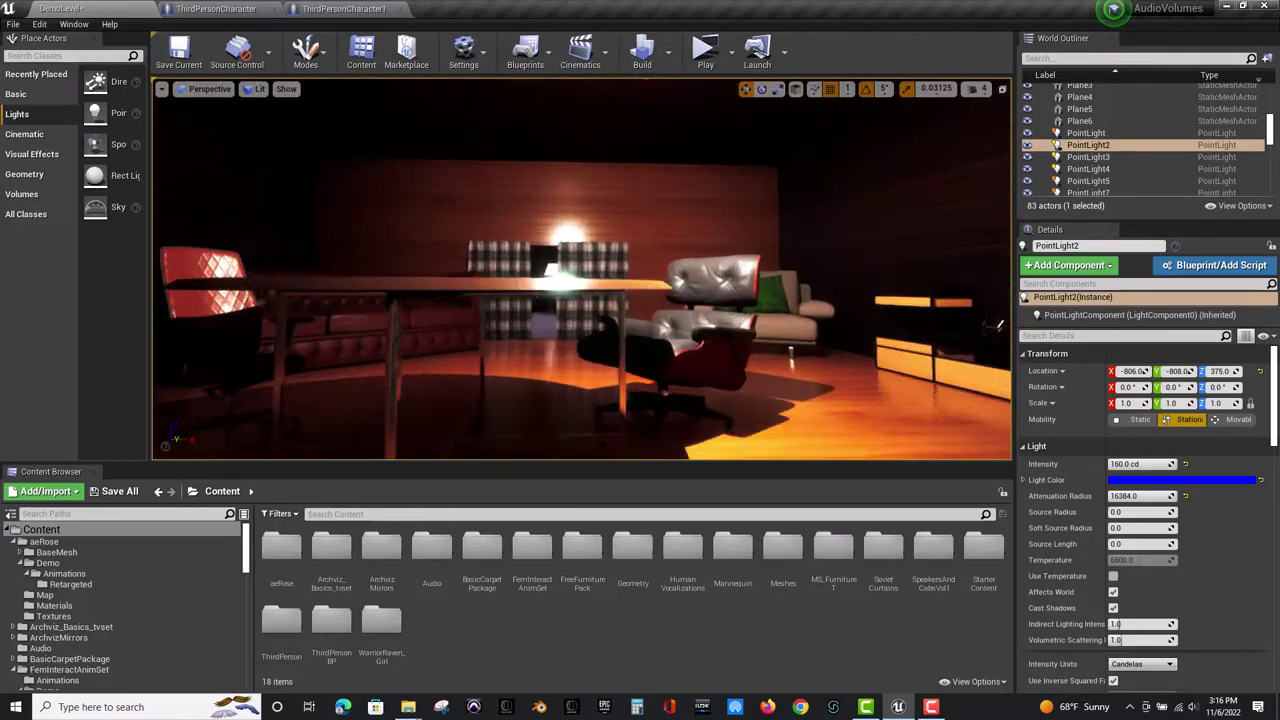
{"action": "right_click_drag", "start_coordinate": [998, 324], "coordinate": [905, 324]}
{"action": "right_click_drag", "start_coordinate": [433, 165], "coordinate": [428, 165]}
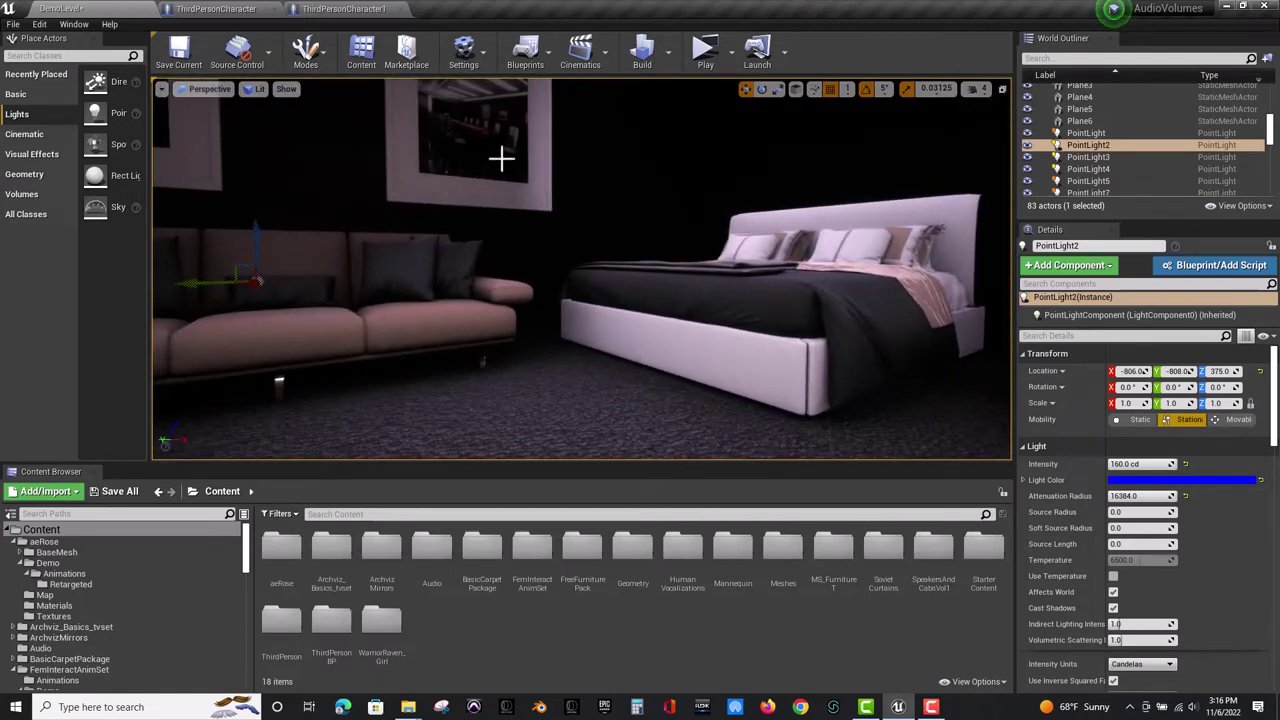
{"action": "right_click_drag", "start_coordinate": [608, 279], "coordinate": [565, 279]}
{"action": "key", "text": "w"}
{"action": "key", "text": "a"}
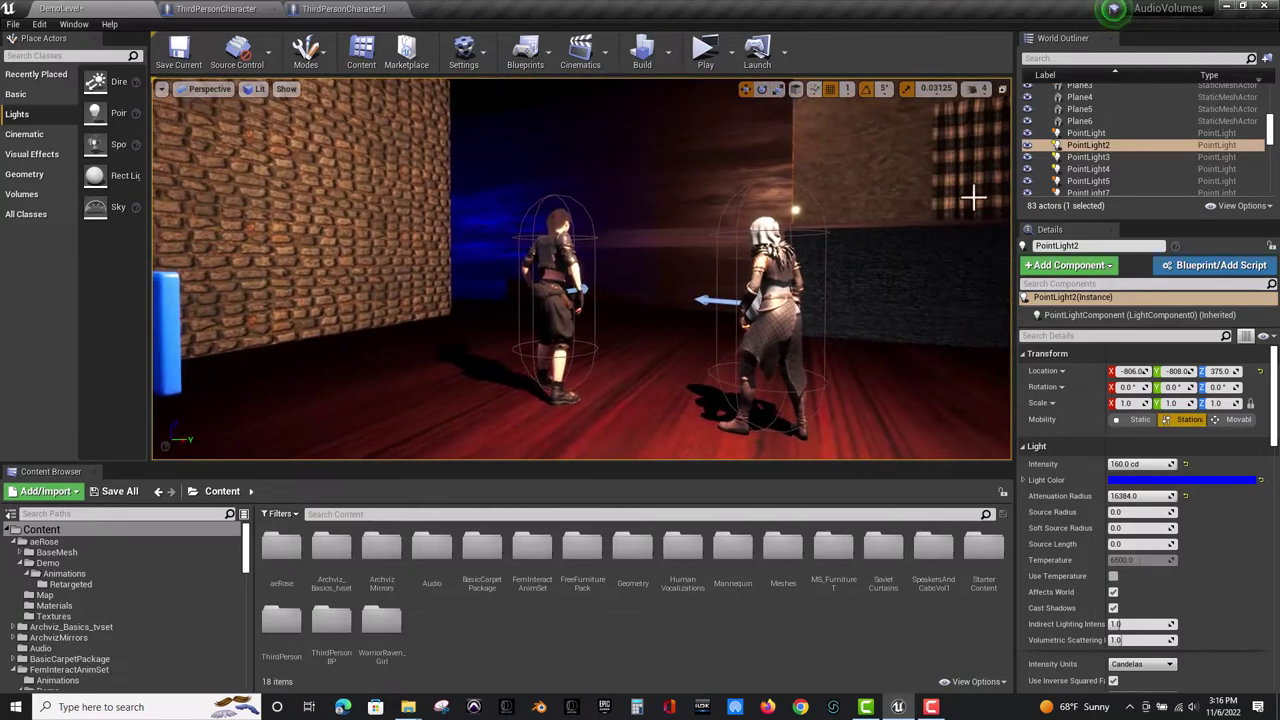
In the ThirdPersonCharacter1 blueprint, bypass the Sequence node by wiring Event BeginPlay directly to the Follow call; compile and save.
{"action": "left_click", "coordinate": [541, 259]}
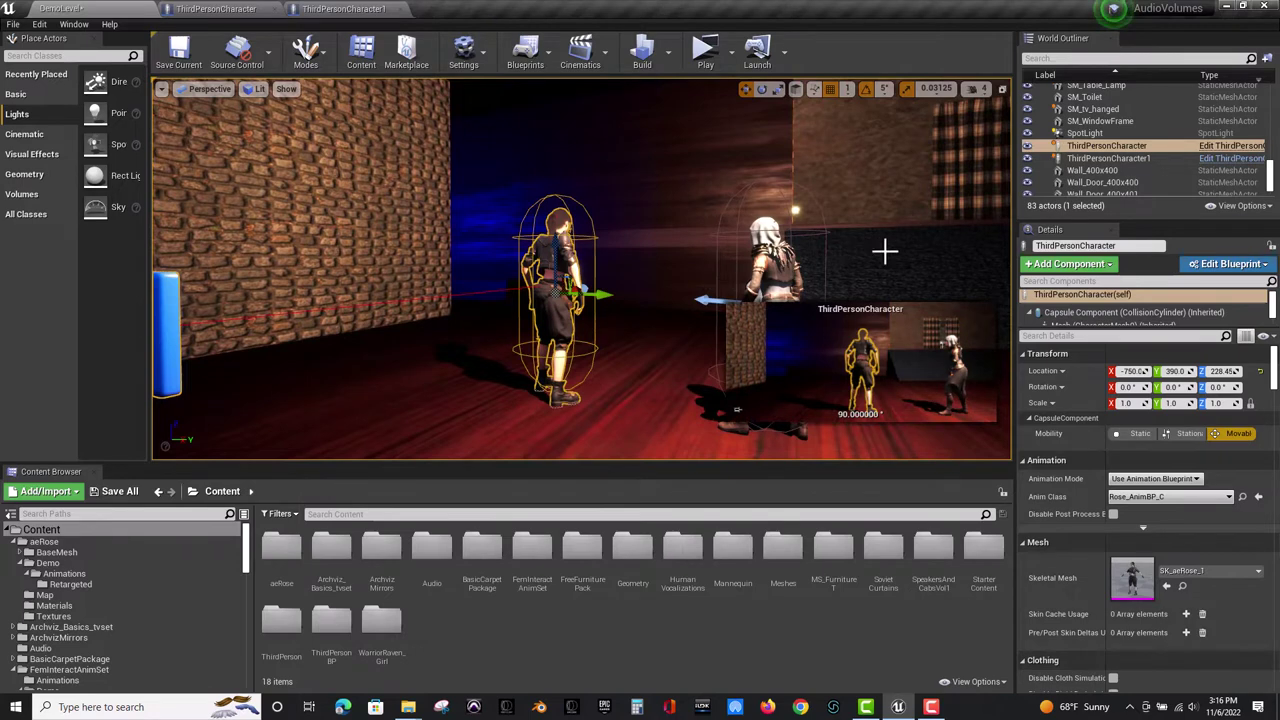
{"action": "left_click", "coordinate": [1218, 163]}
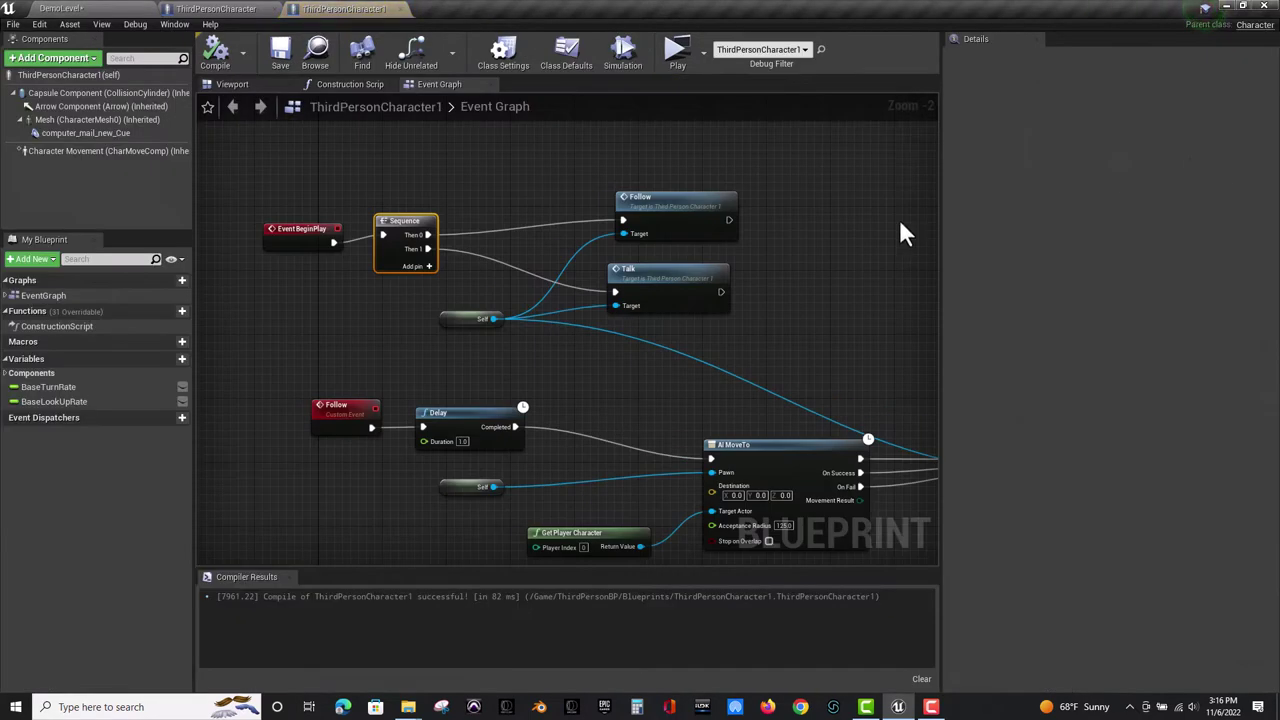
{"action": "left_click", "coordinate": [384, 235], "text": "alt"}
{"action": "left_click", "coordinate": [428, 235], "text": "alt"}
{"action": "left_click_drag", "start_coordinate": [422, 223], "coordinate": [407, 279]}
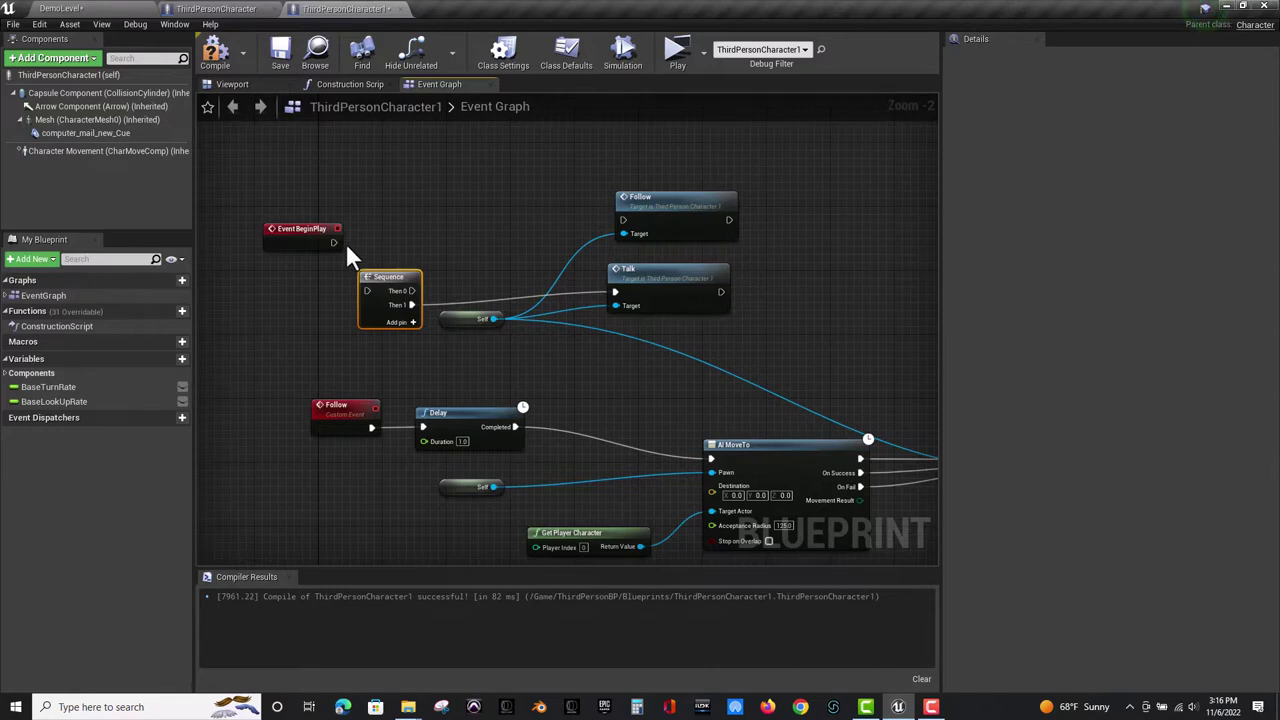
{"action": "left_click_drag", "start_coordinate": [334, 242], "coordinate": [622, 220]}
{"action": "left_click", "coordinate": [214, 50]}
{"action": "left_click", "coordinate": [282, 52]}
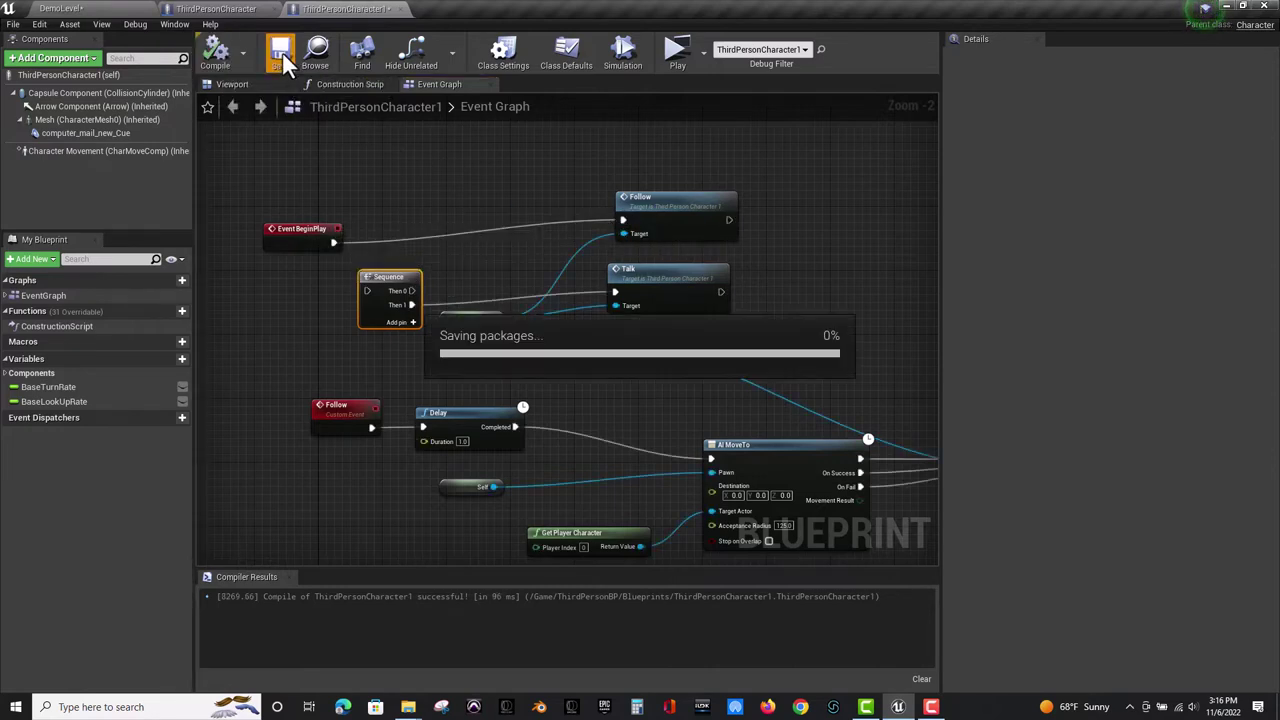
Launch a new preview and run the character across the hall to the speaker stage to test the companion's Follow behavior.
{"action": "left_click", "coordinate": [678, 49]}
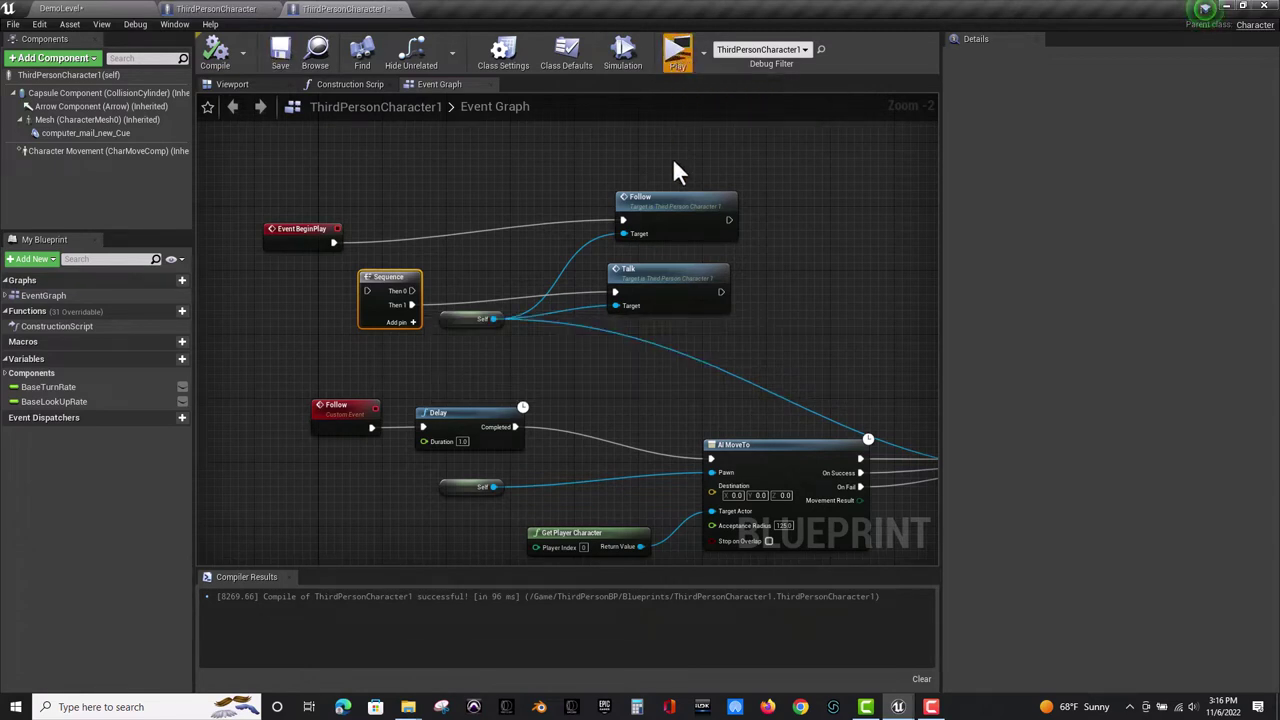
{"action": "key", "text": "s"}
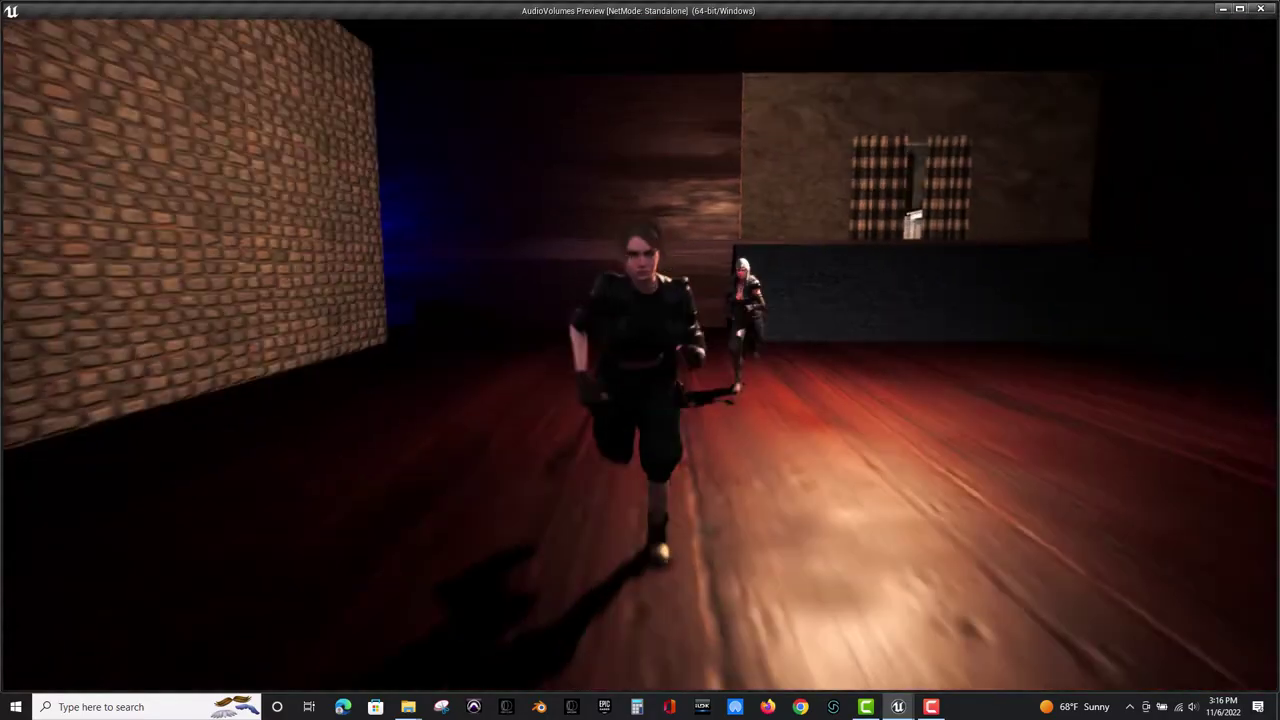
{"action": "key", "text": "d"}
{"action": "key", "text": "w"}
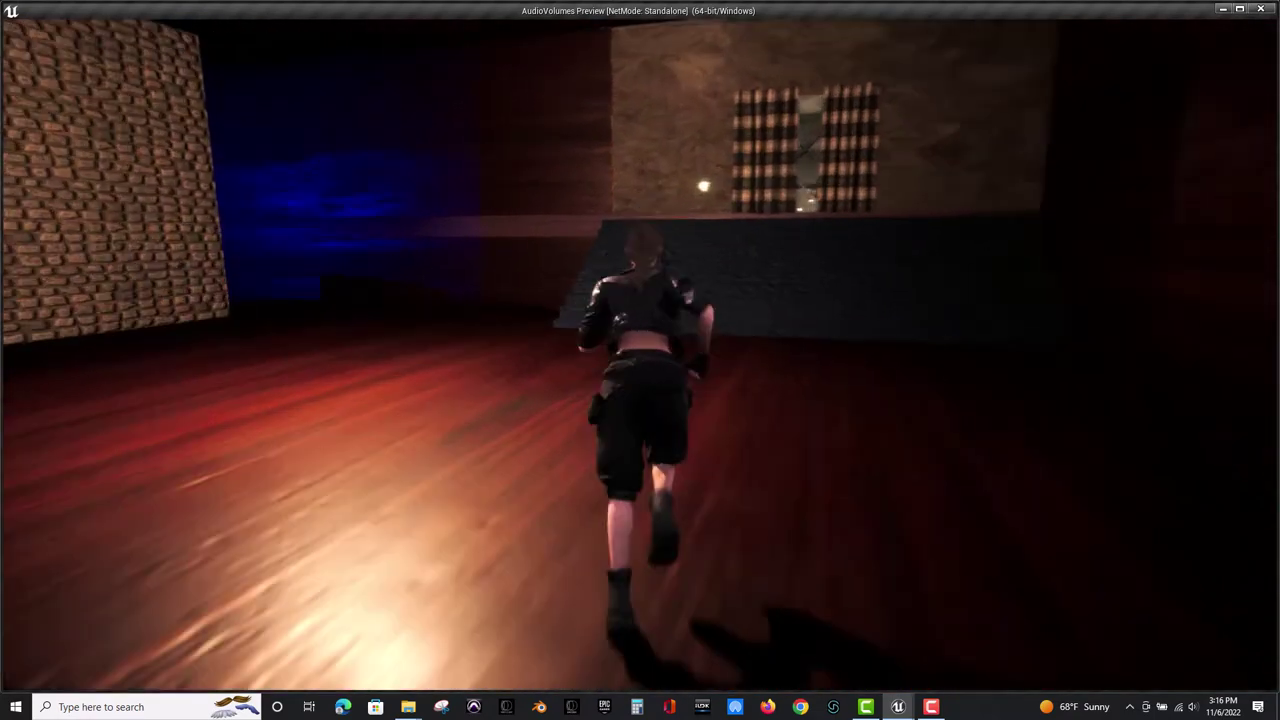
{"action": "key", "text": "a"}
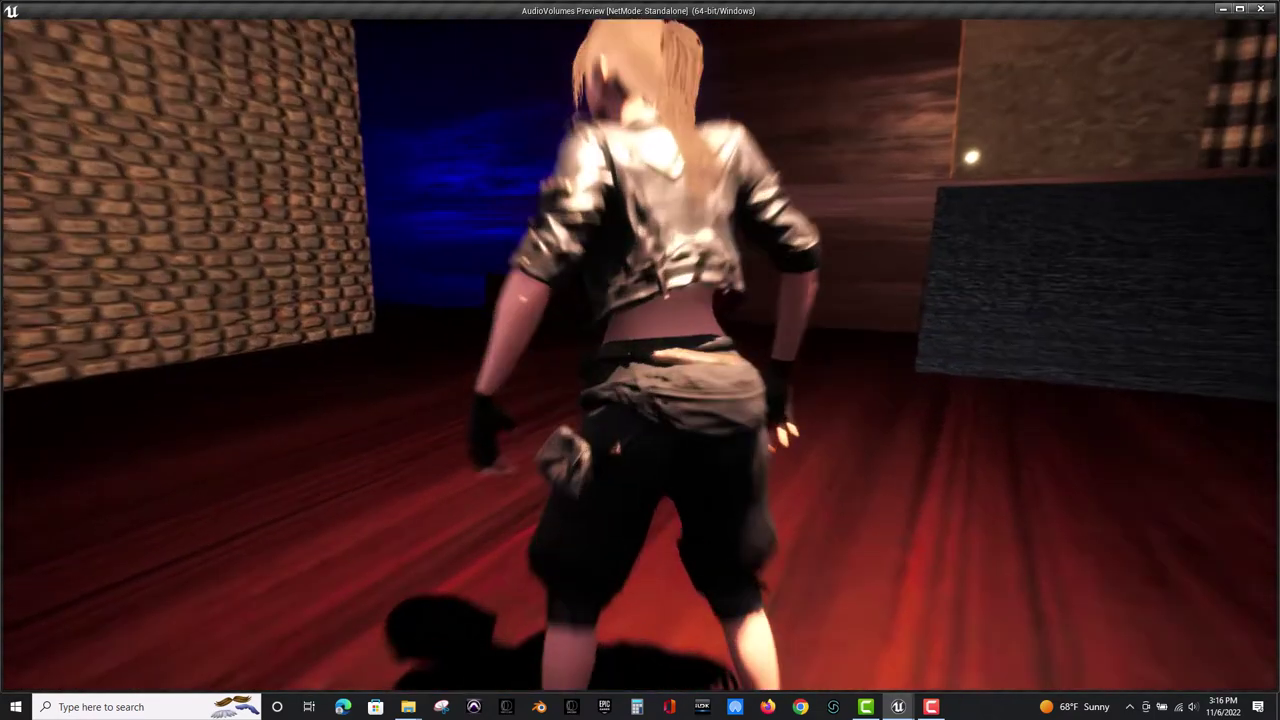
{"action": "key", "text": "w"}
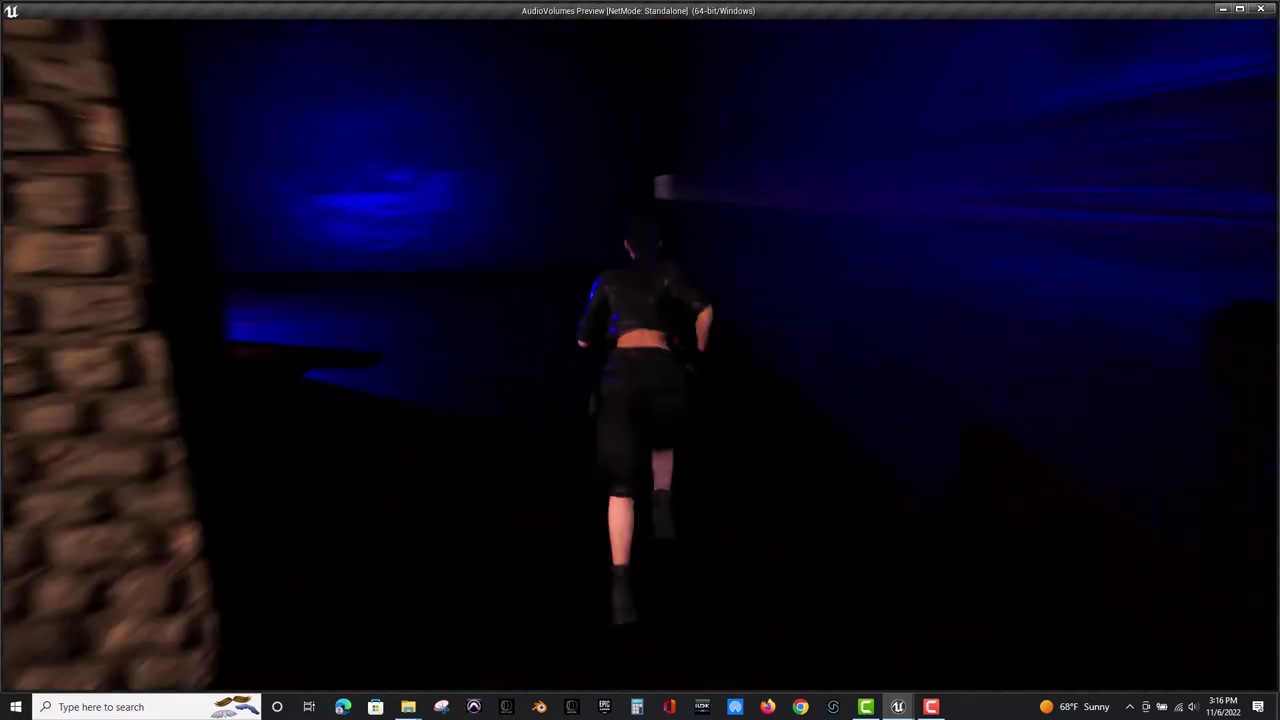
{"action": "key", "text": "a"}
{"action": "key", "text": "s"}
{"action": "key", "text": "a"}
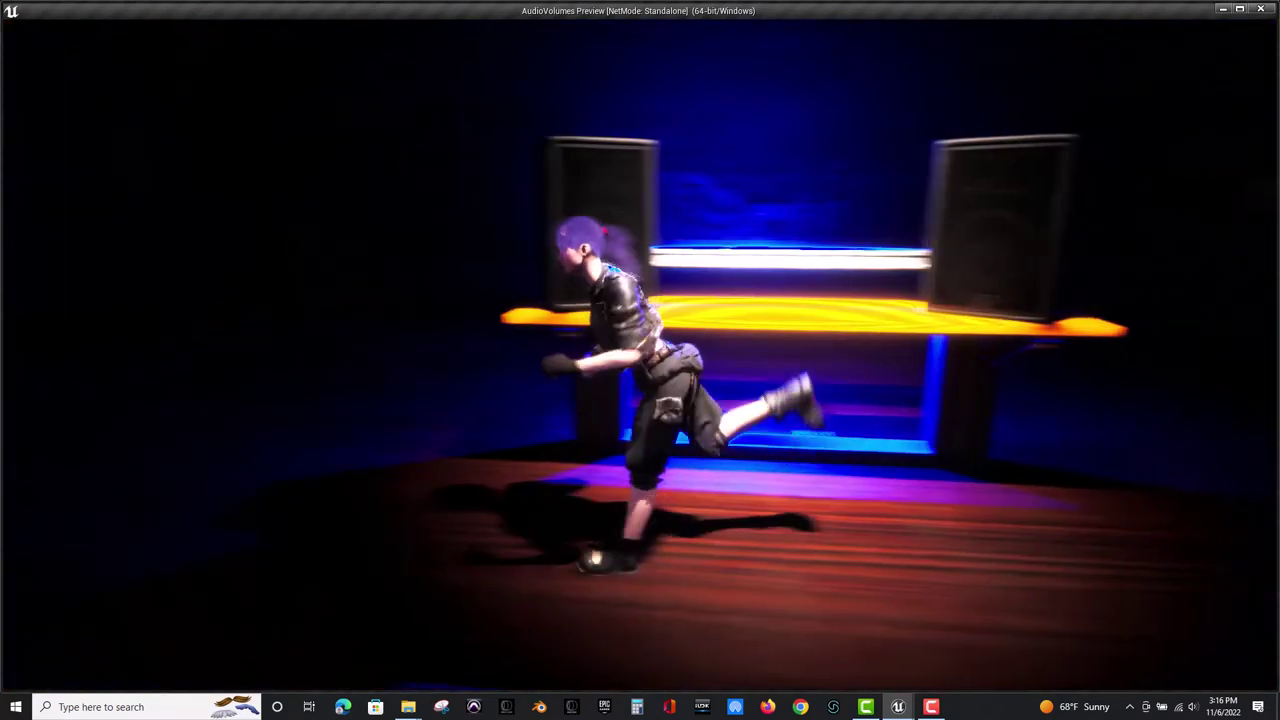
{"action": "key", "text": "a"}
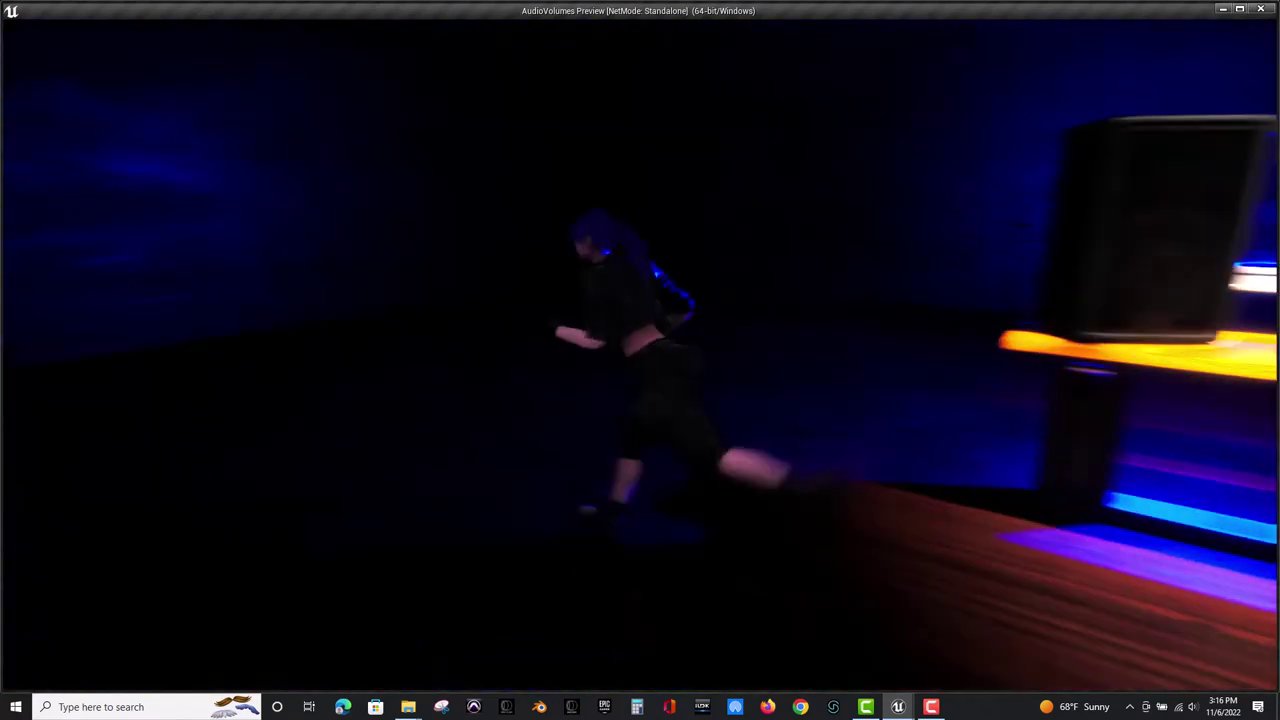
Run the character back through the hall and between the plaid curtains into the bathroom to check that the companion follows.
{"action": "key", "text": "d"}
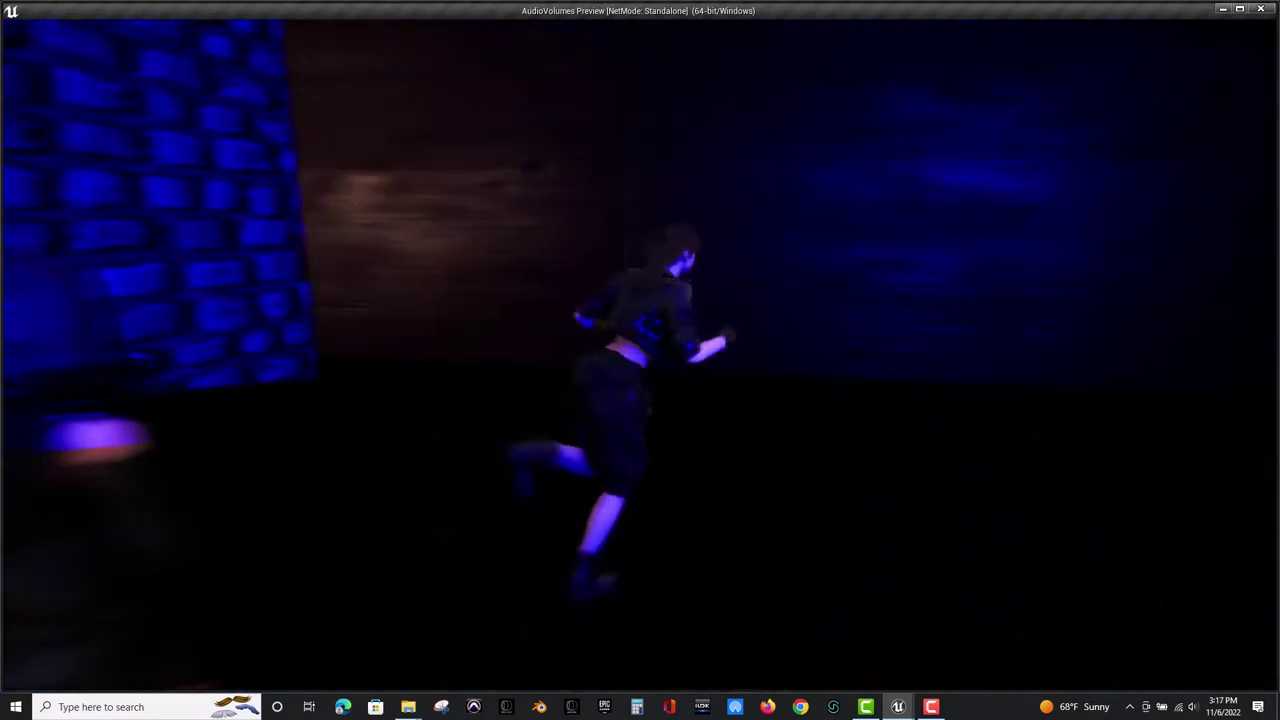
{"action": "key", "text": "w"}
{"action": "key", "text": "a"}
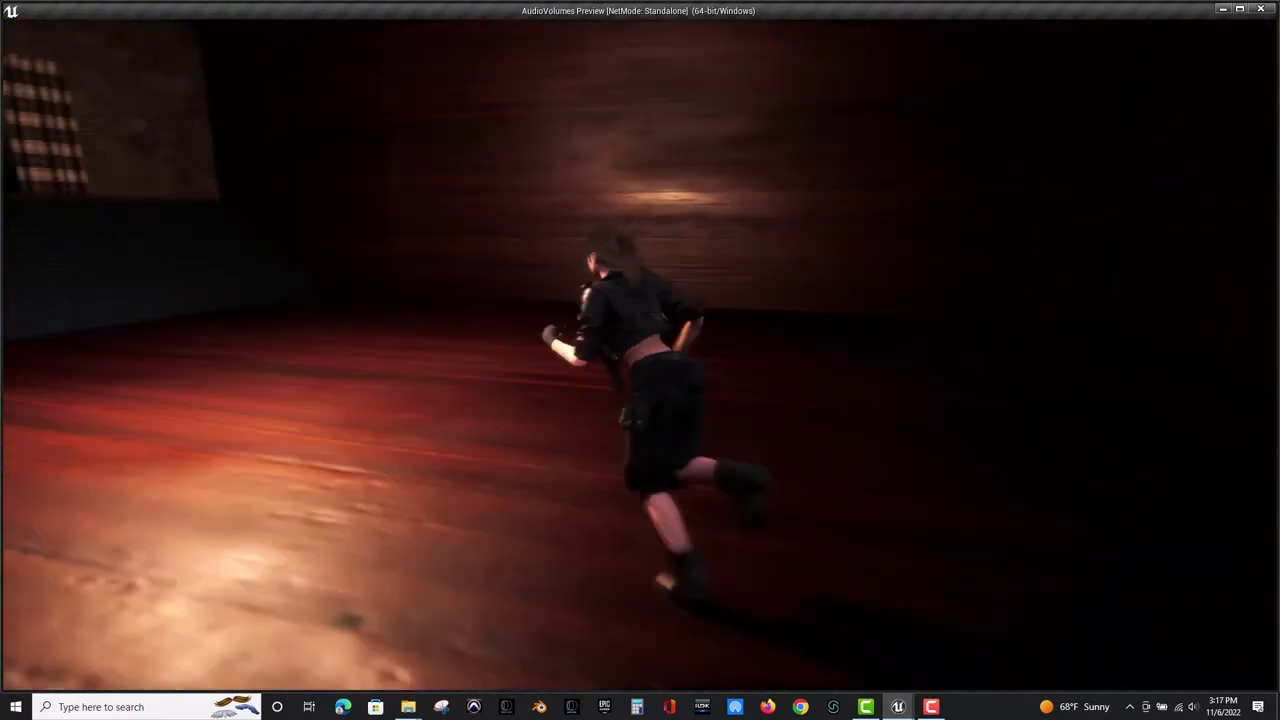
{"action": "key", "text": "w"}
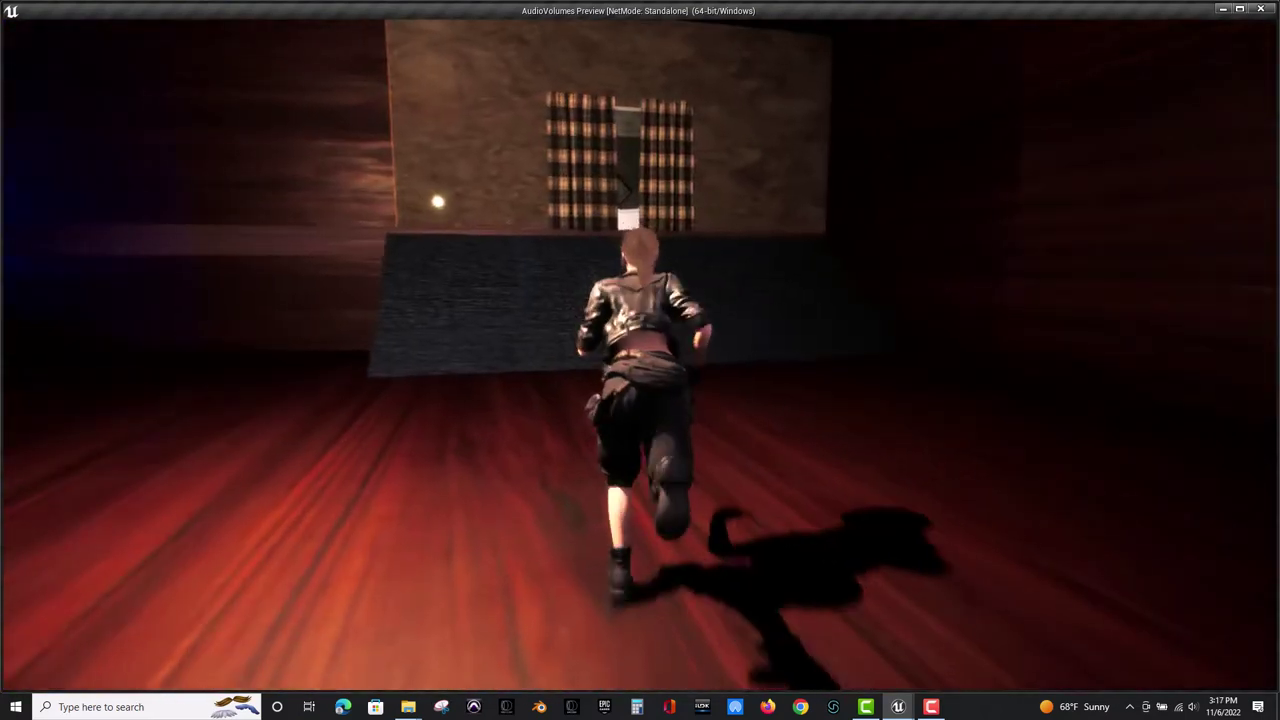
{"action": "key", "text": "w"}
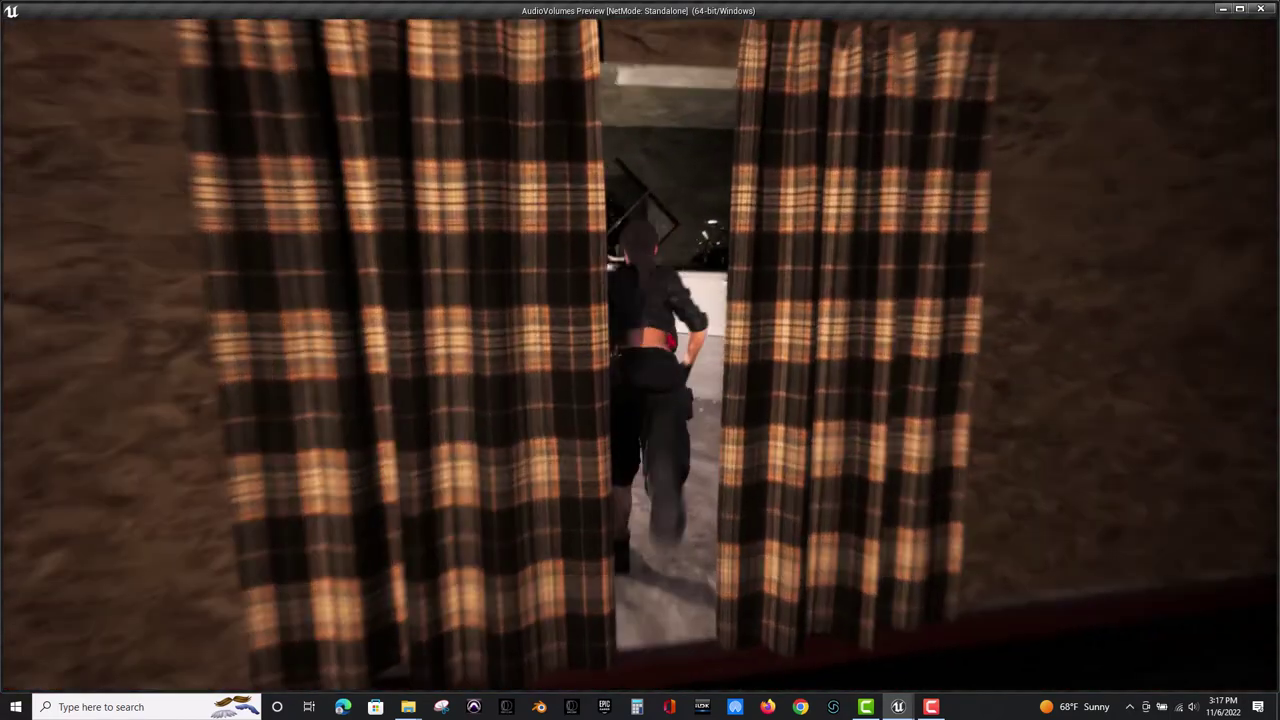
{"action": "key", "text": "w"}
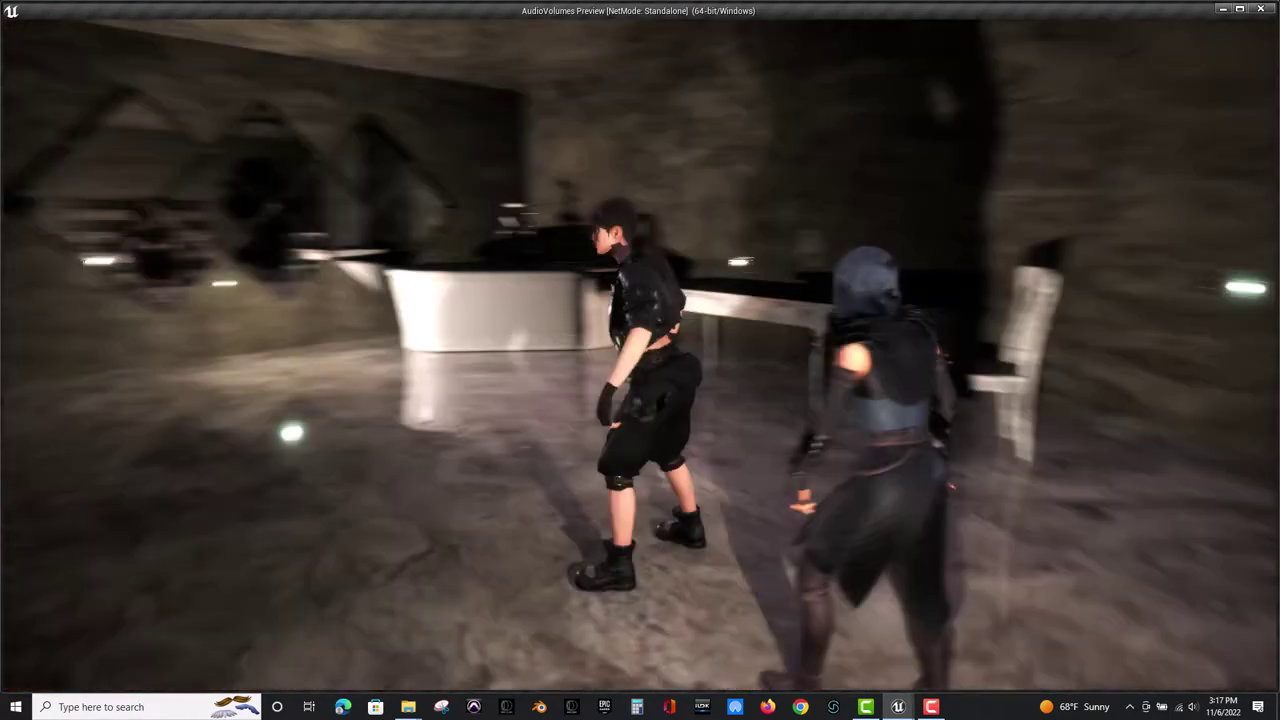
Move the character around the bathroom near the table and round mirrors to check how the companion keeps following.
{"action": "key", "text": "s"}
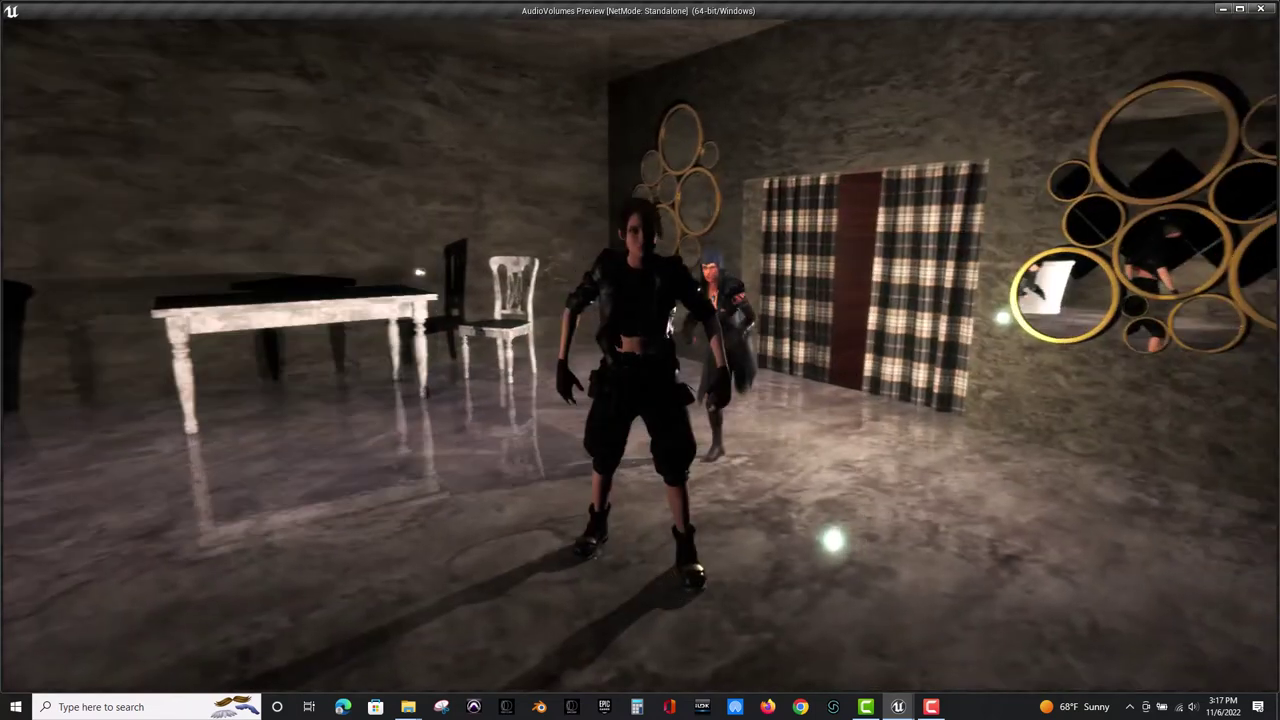
{"action": "key", "text": "s"}
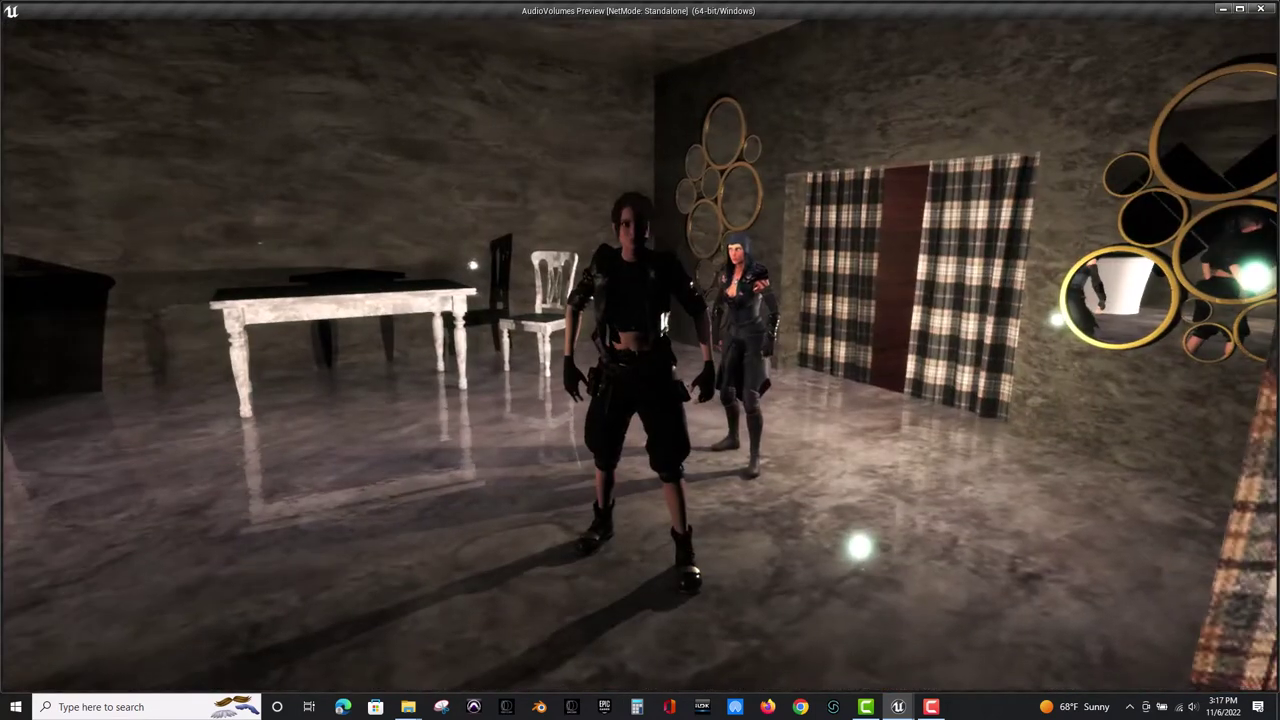
{"action": "key", "text": "s"}
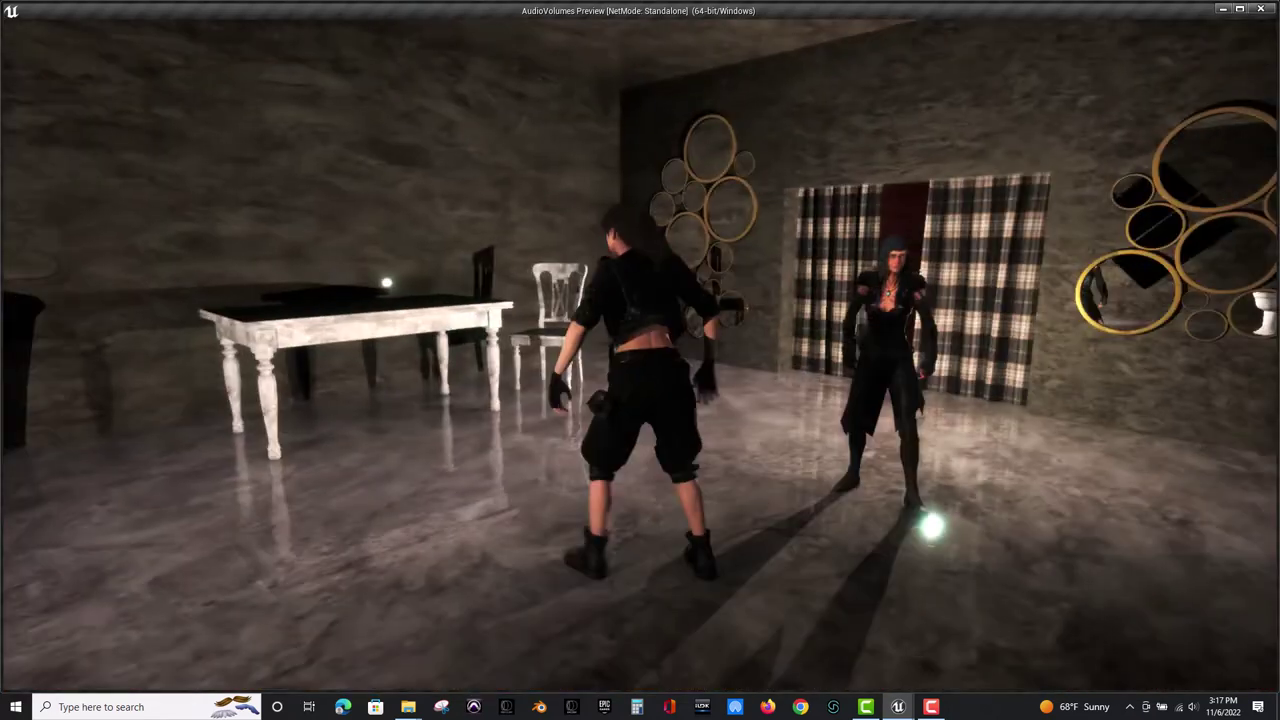
{"action": "key", "text": "w"}
{"action": "key", "text": "w"}
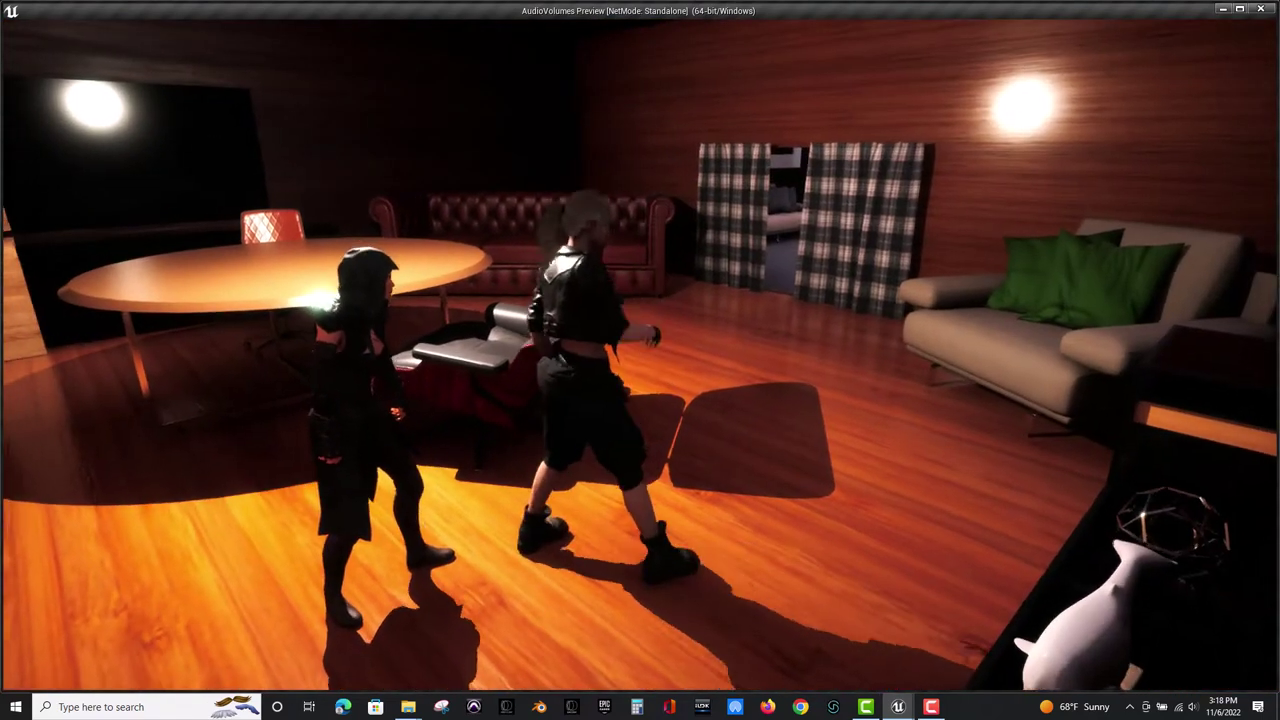
Run the character past the round table and through the plaid curtains into the carpeted lounge to test the companion's following.
{"action": "key", "text": "w"}
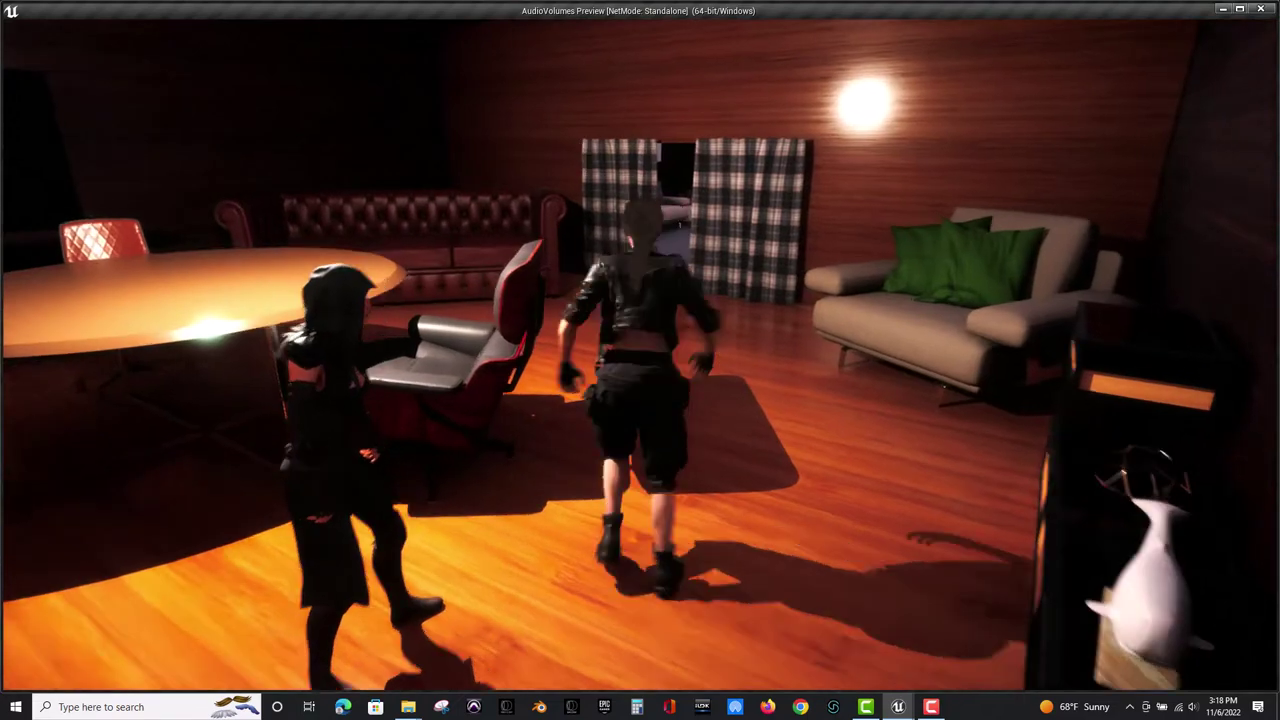
{"action": "key", "text": "w"}
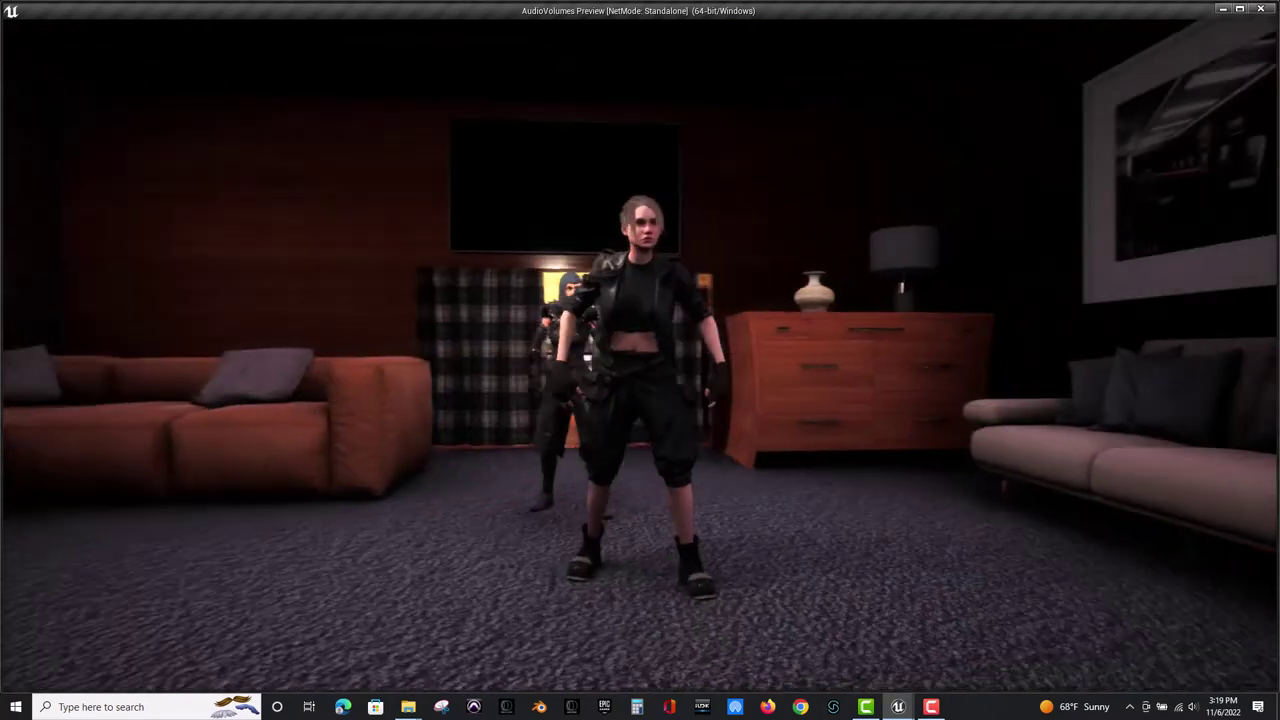
{"action": "key", "text": "w"}
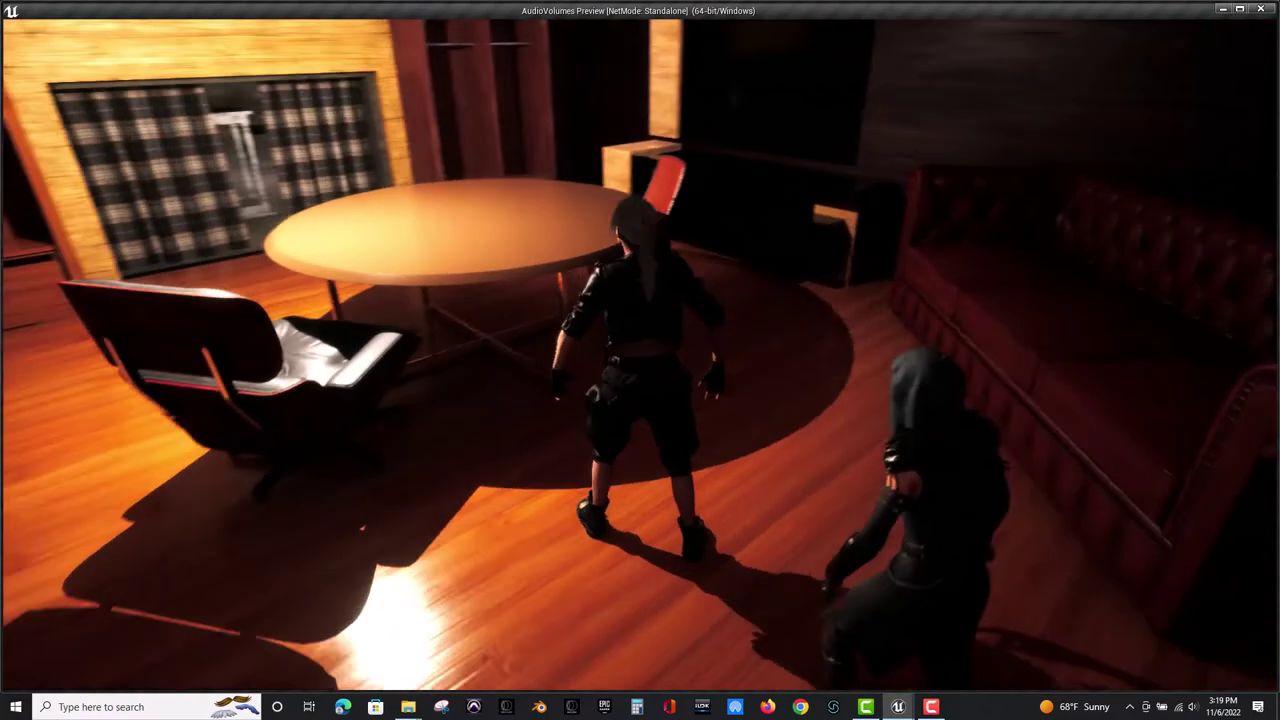
Run the character around the round table, into the bathroom through the plaid curtains, and back out to test the companion.
{"action": "key", "text": "w"}
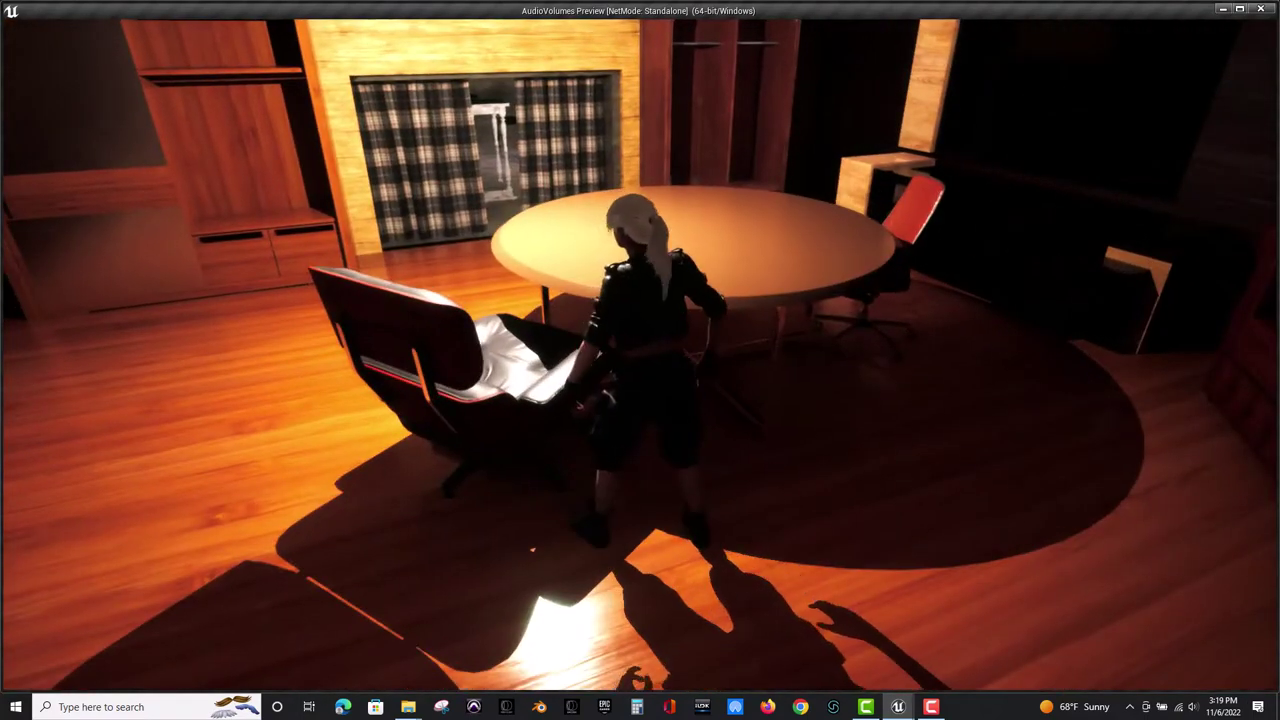
{"action": "key", "text": "a"}
{"action": "key", "text": "w"}
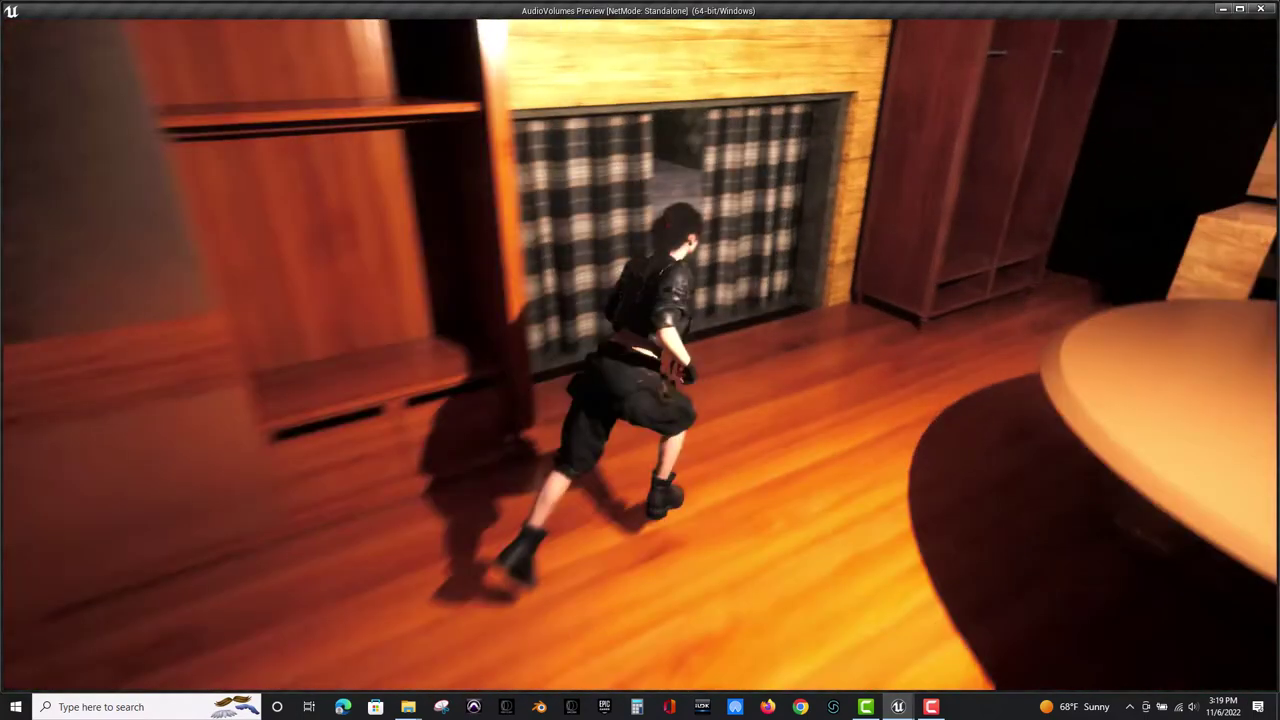
{"action": "key", "text": "w"}
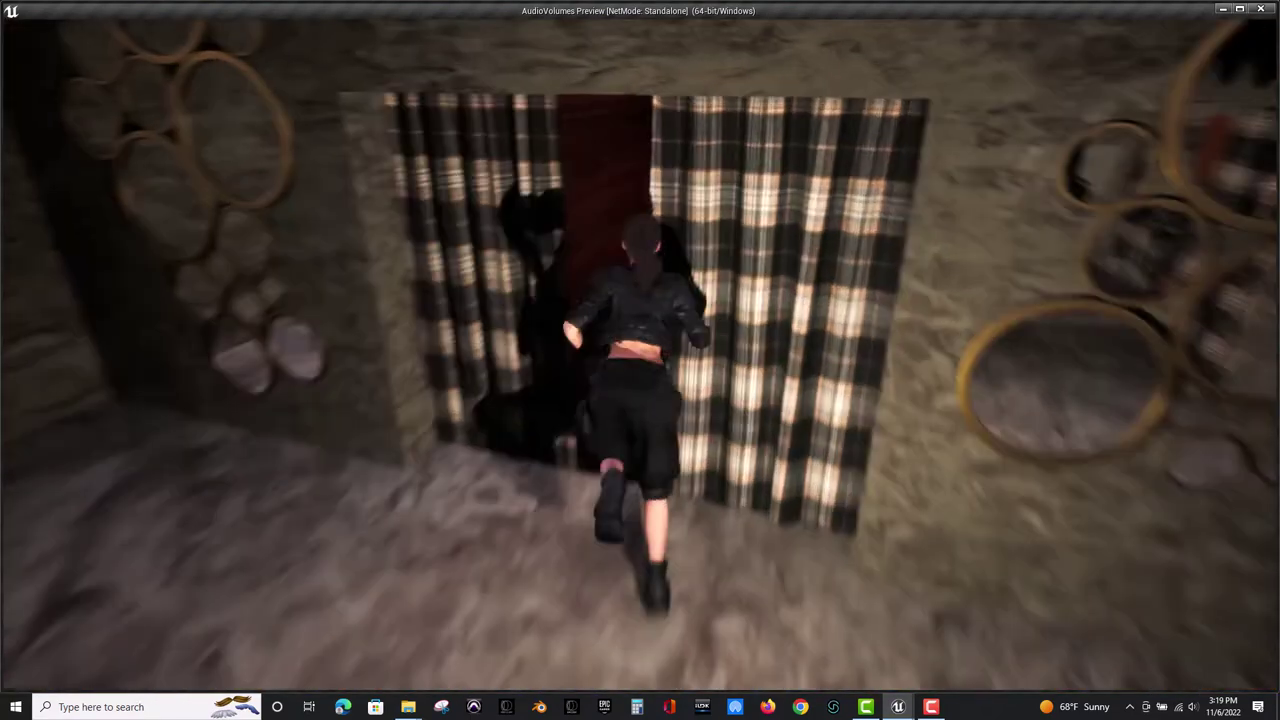
{"action": "key", "text": "w"}
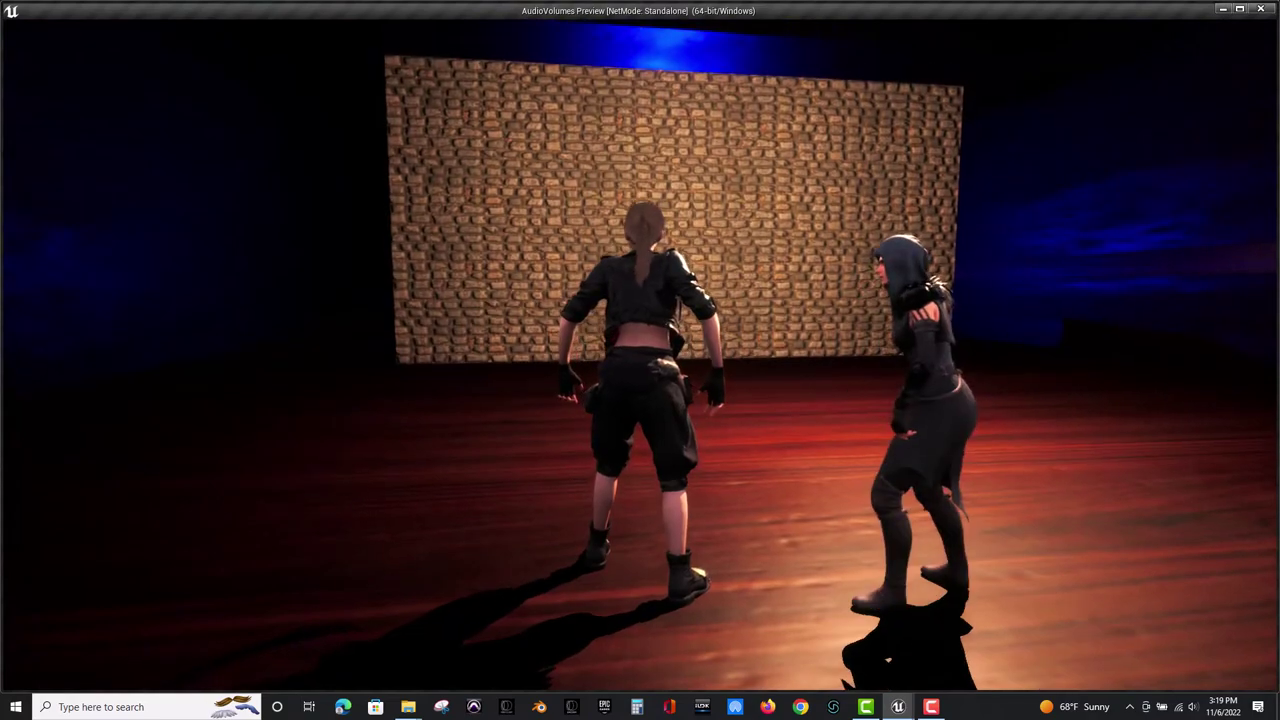
Walk the character toward the brick wall on the red wooden floor and back, and end the preview.
{"action": "key", "text": "w"}
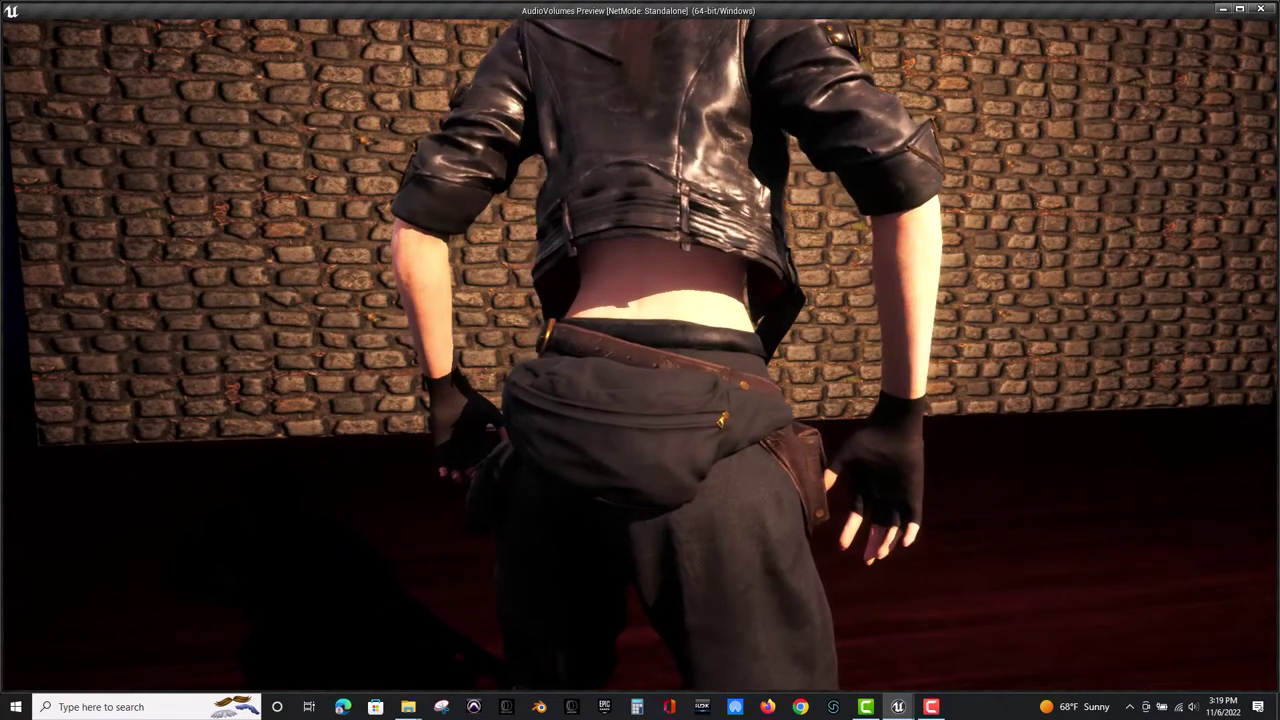
{"action": "key", "text": "s"}
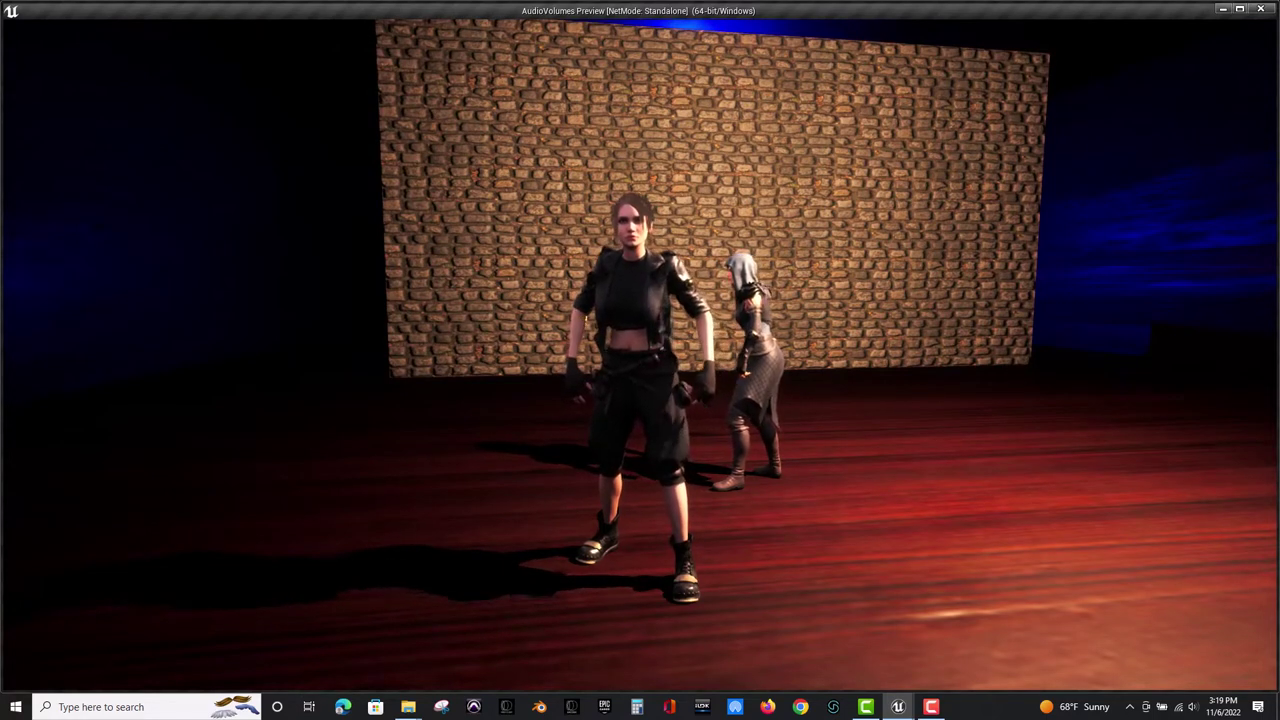
{"action": "key", "text": "Escape"}
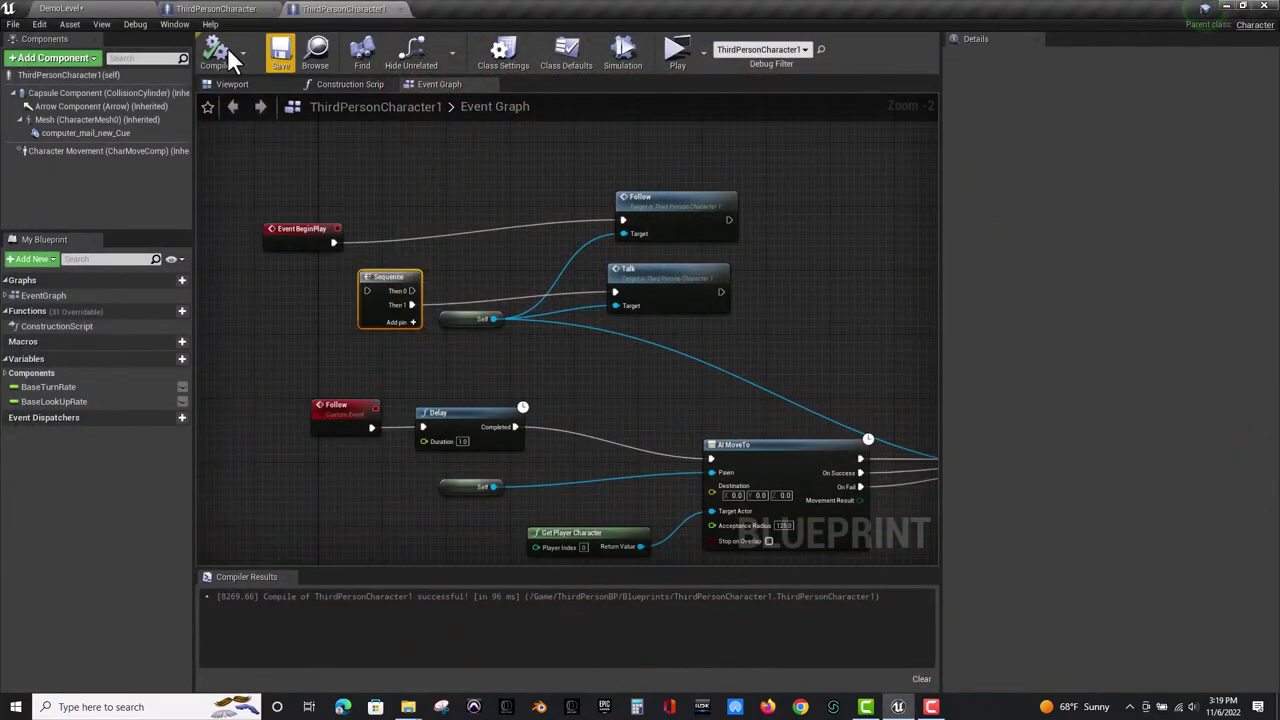
Close both character blueprints and save all modified content, including DemoLevel and DemoLevel_BuiltData.
{"action": "left_click", "coordinate": [396, 9]}
{"action": "left_click", "coordinate": [266, 10]}
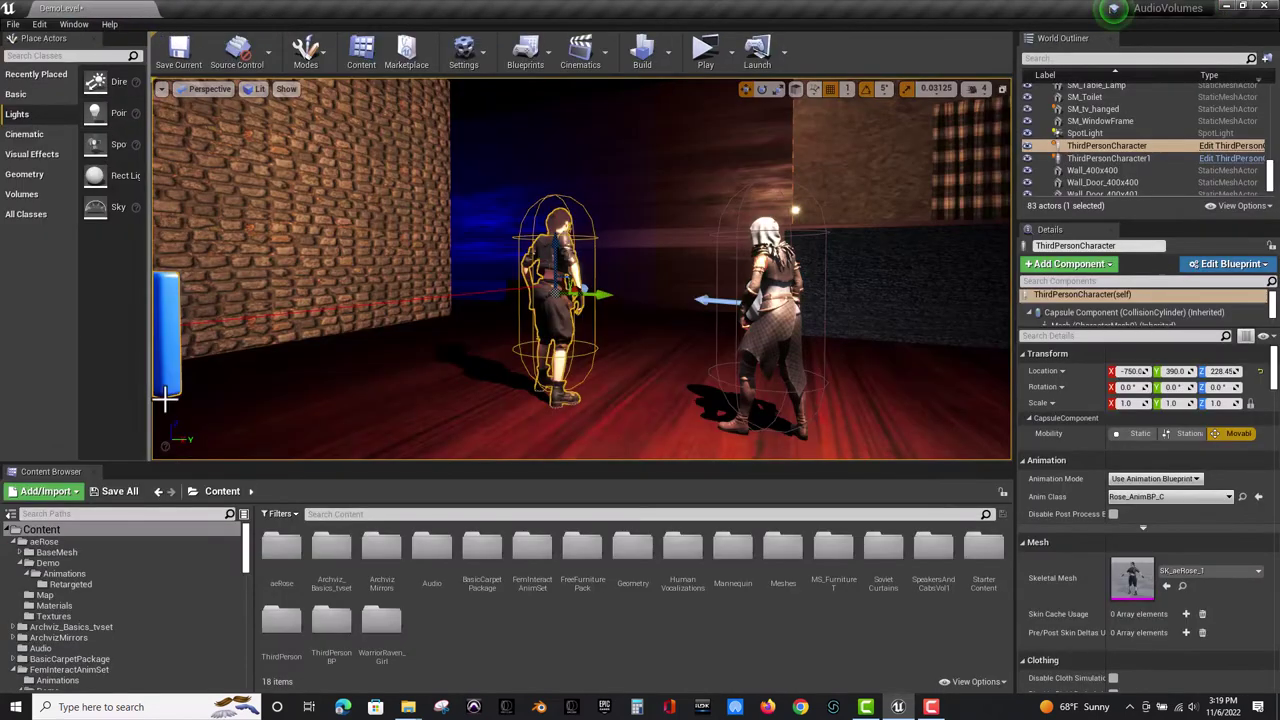
{"action": "left_click", "coordinate": [115, 493]}
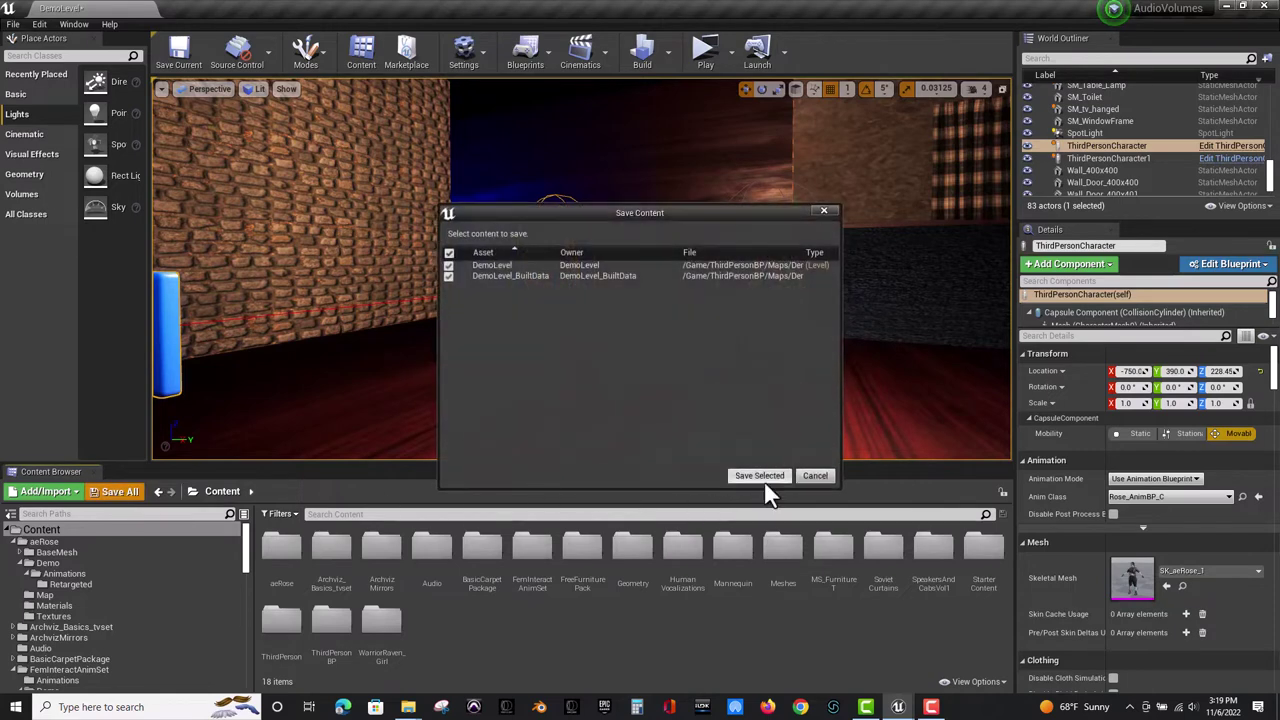
{"action": "left_click", "coordinate": [764, 477]}
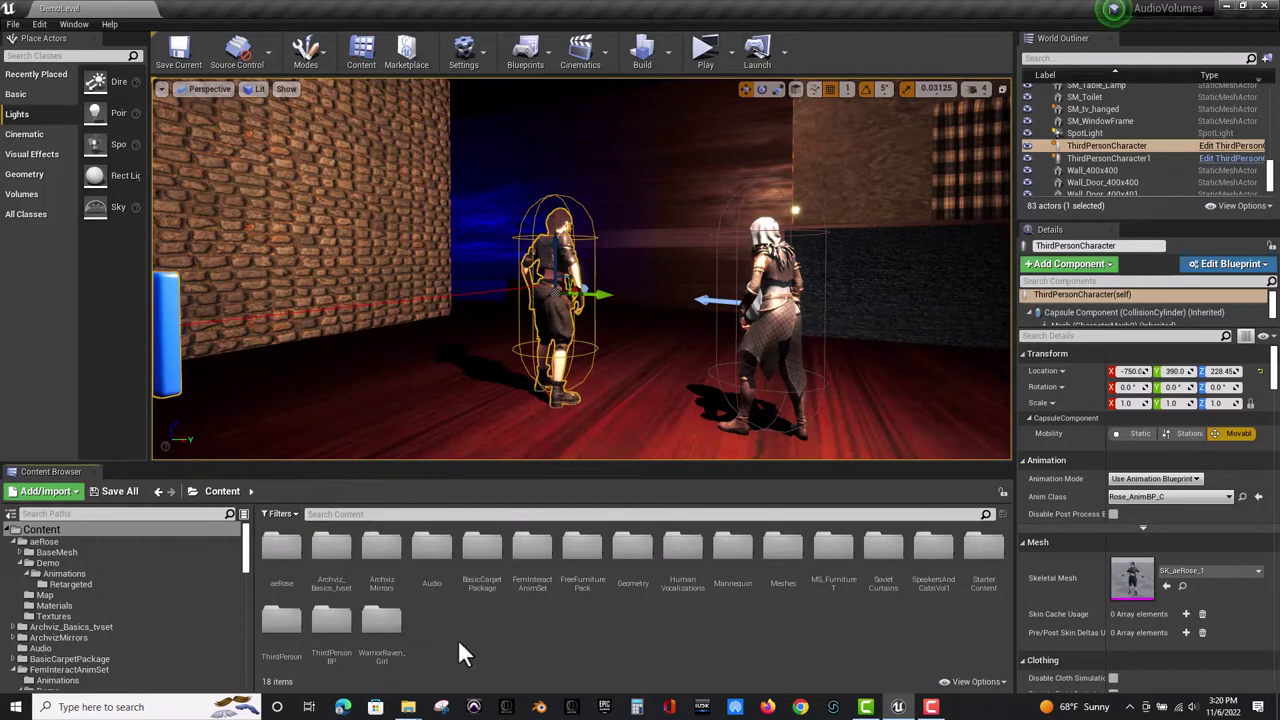
Examine the sound waves and cues in the Audio folder, including computer_mail_new_Cue and Mix_of_it_Cue, and return to Content.
{"action": "double_click", "coordinate": [437, 547]}
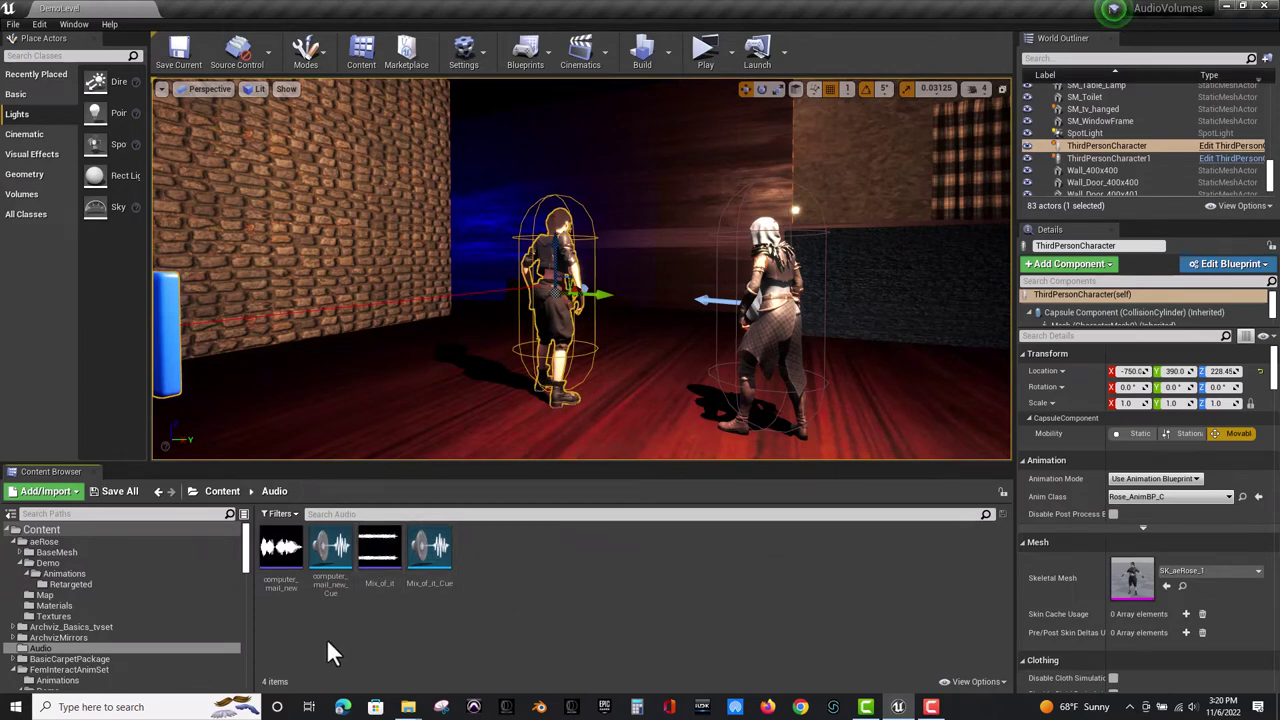
{"action": "left_click", "coordinate": [335, 548]}
{"action": "left_click", "coordinate": [428, 541]}
{"action": "left_click", "coordinate": [428, 541]}
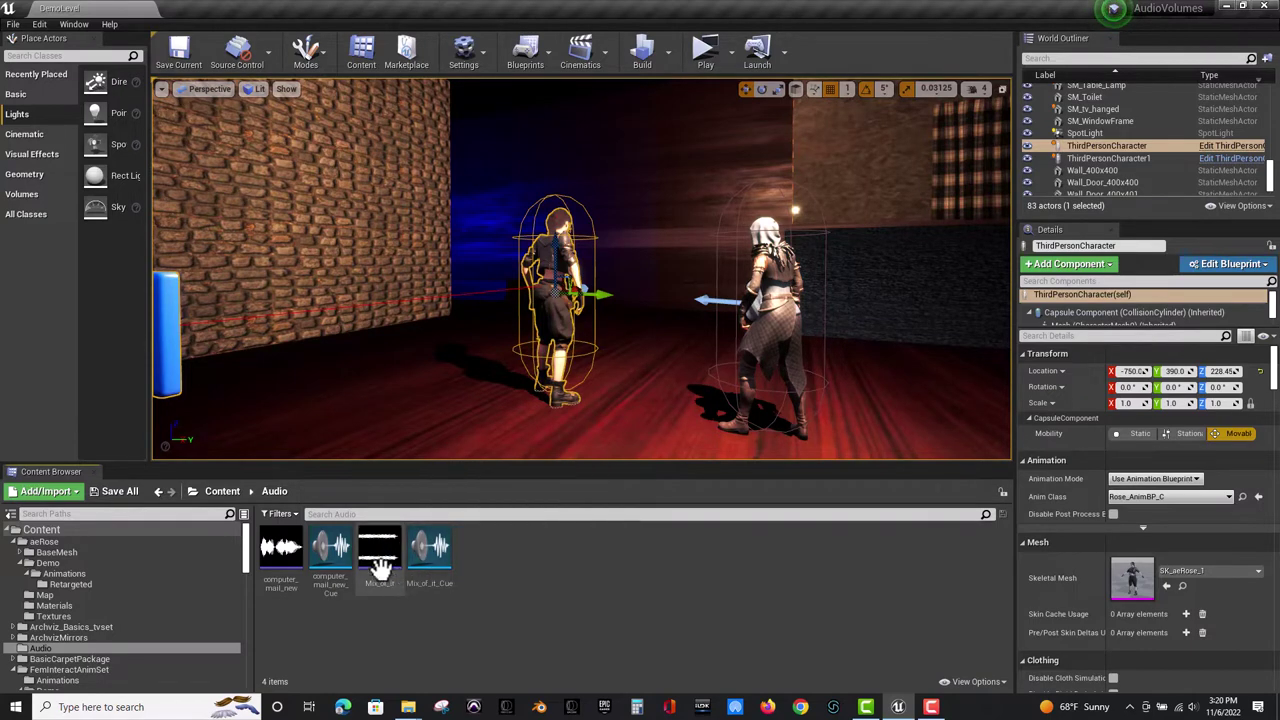
{"action": "left_click", "coordinate": [217, 491]}
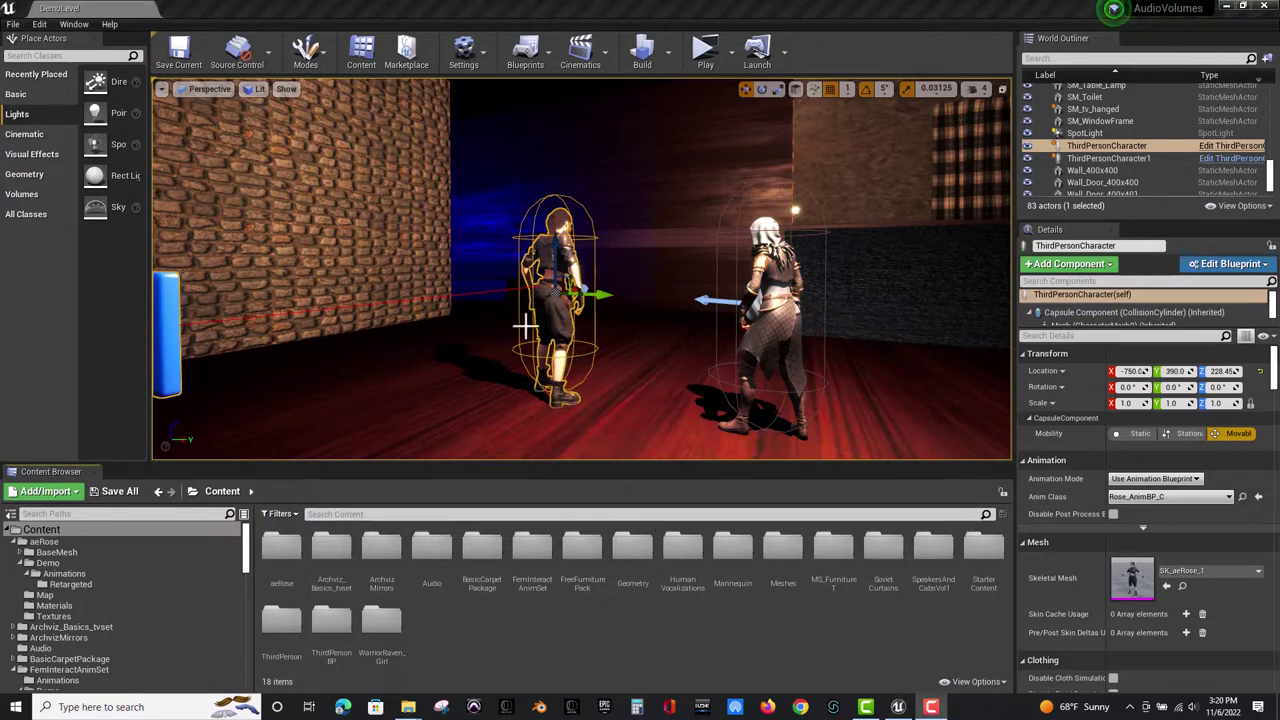
Look through the HumanVocalizations and FemInteractAnimSet folders, returning to the Content folder after each.
{"action": "left_click", "coordinate": [688, 557]}
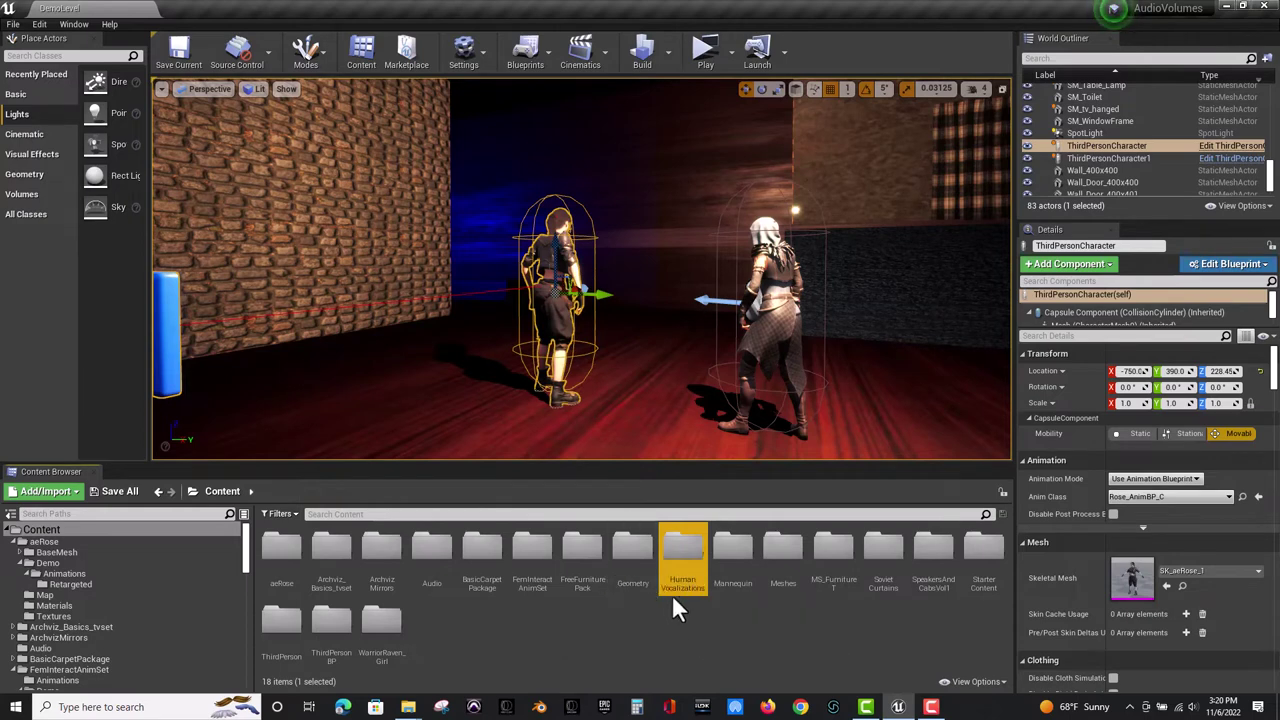
{"action": "double_click", "coordinate": [683, 540]}
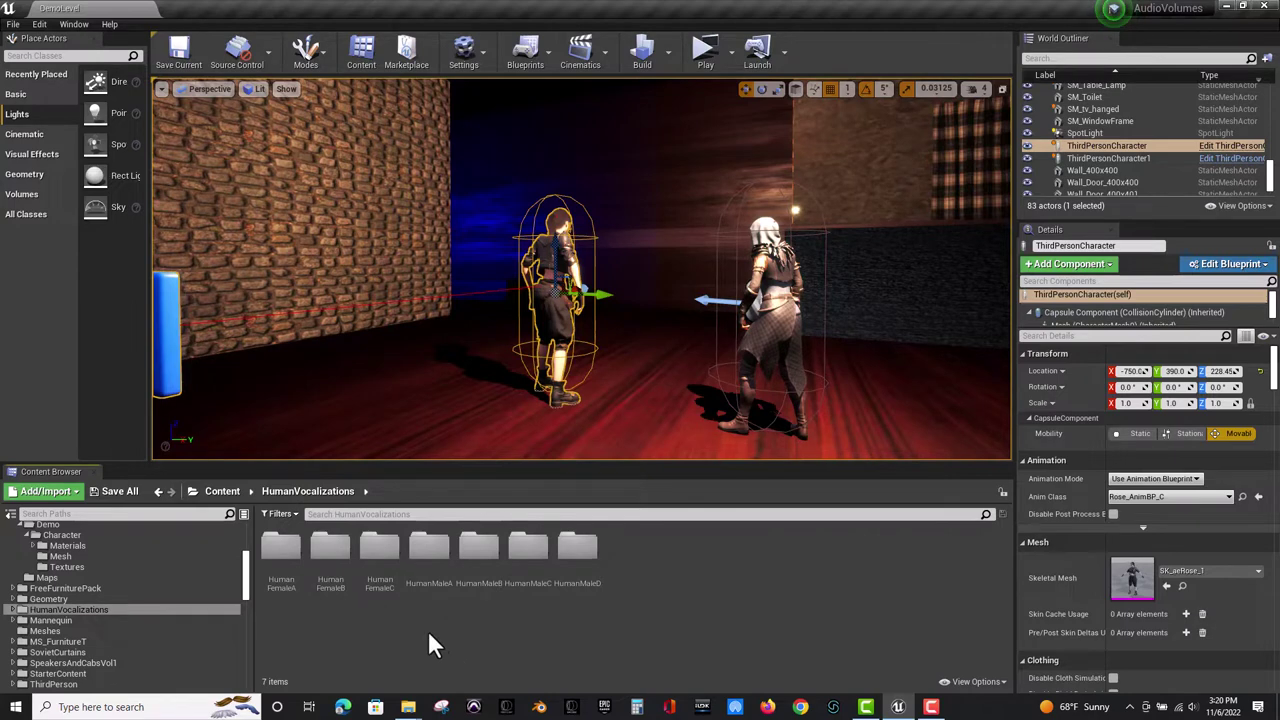
{"action": "left_click", "coordinate": [222, 491]}
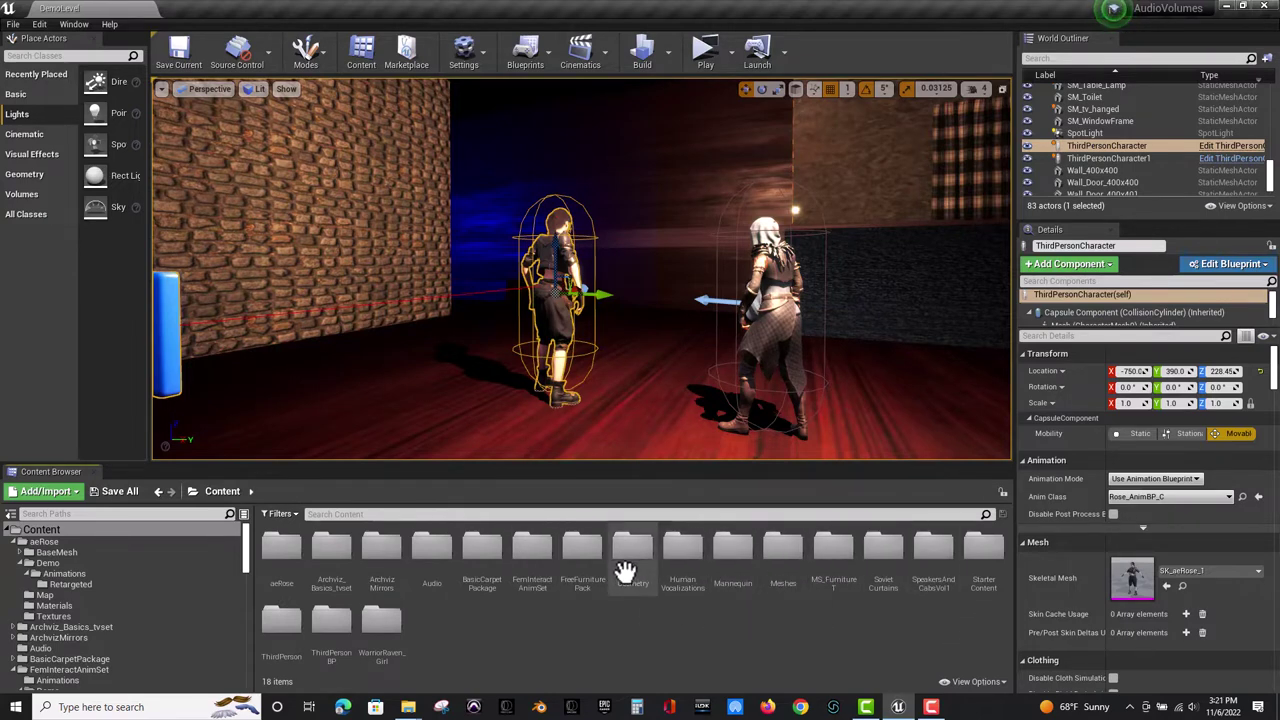
{"action": "left_click", "coordinate": [533, 568]}
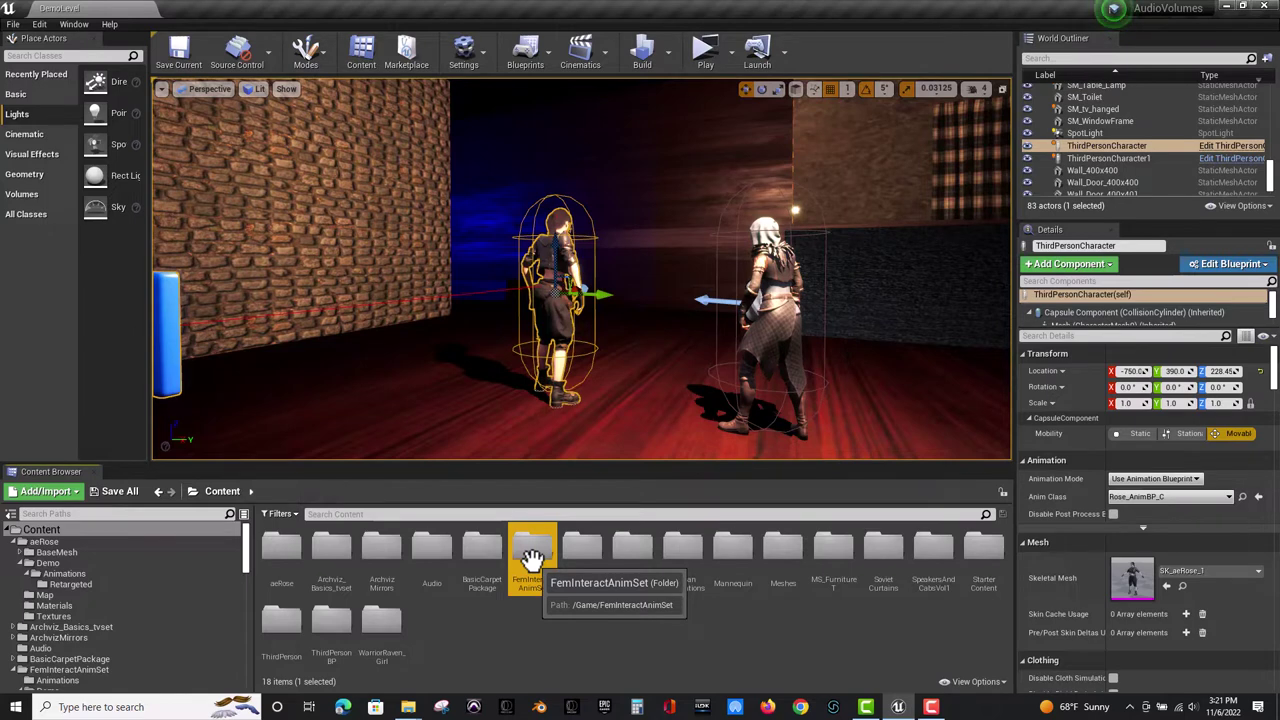
{"action": "double_click", "coordinate": [532, 558]}
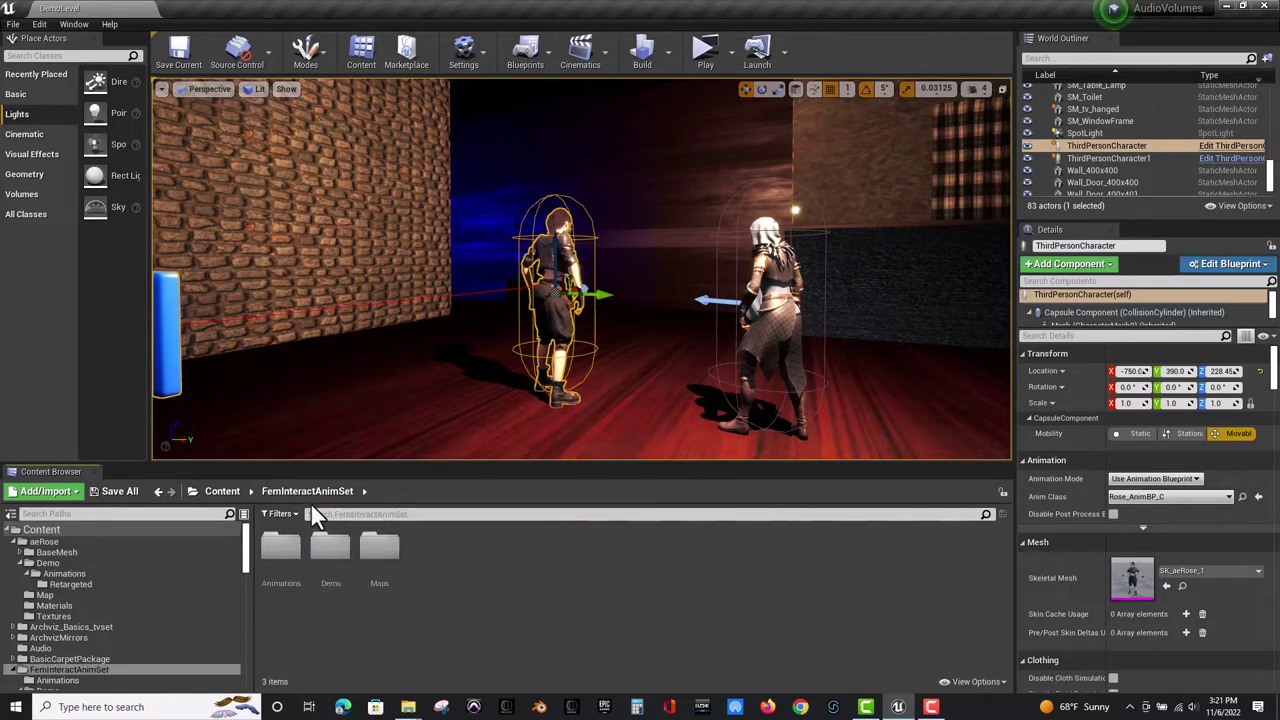
{"action": "left_click", "coordinate": [220, 491]}
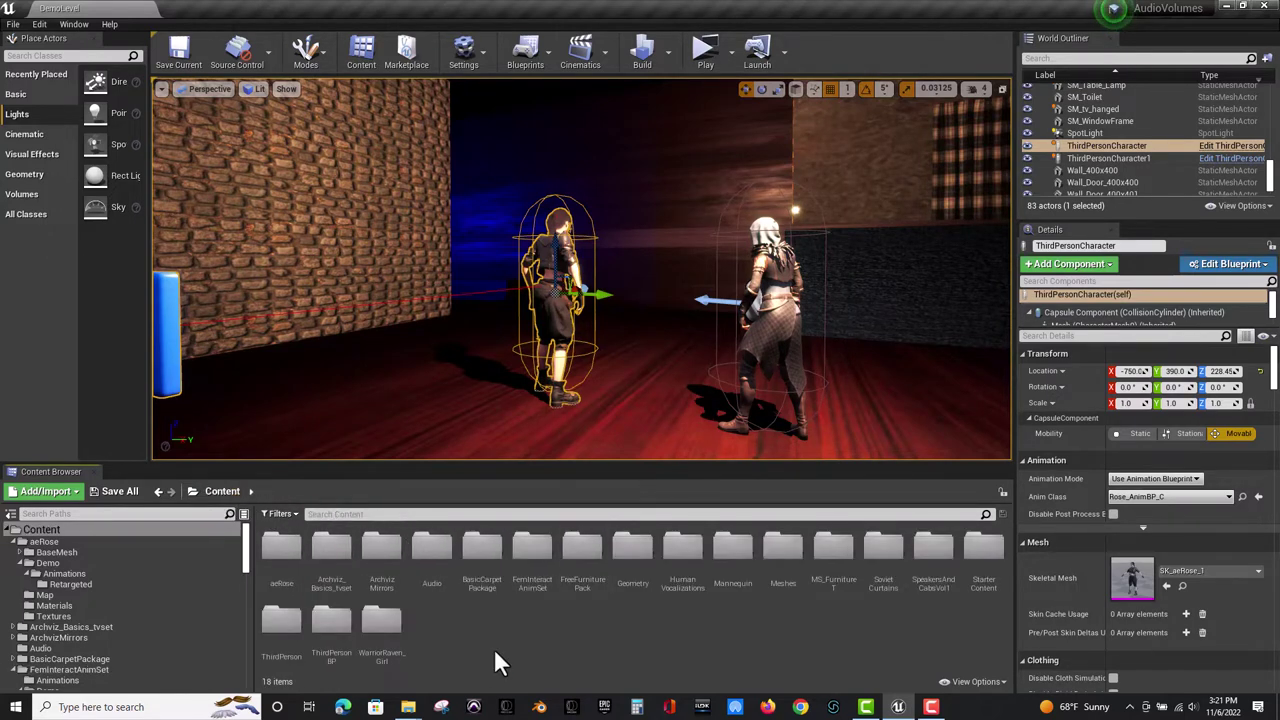
{"action": "left_click", "coordinate": [531, 556]}
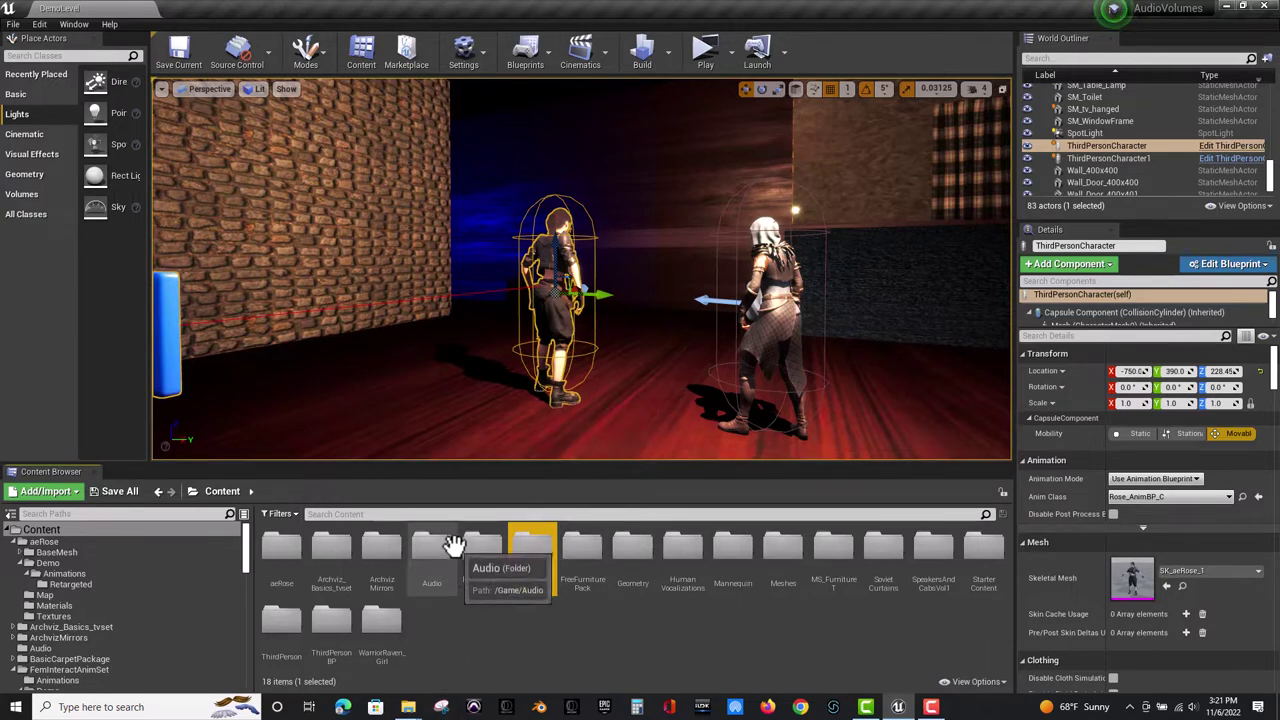
Create a folder named SoundClassAssets in the Content folder and open it.
{"action": "right_click", "coordinate": [435, 653]}
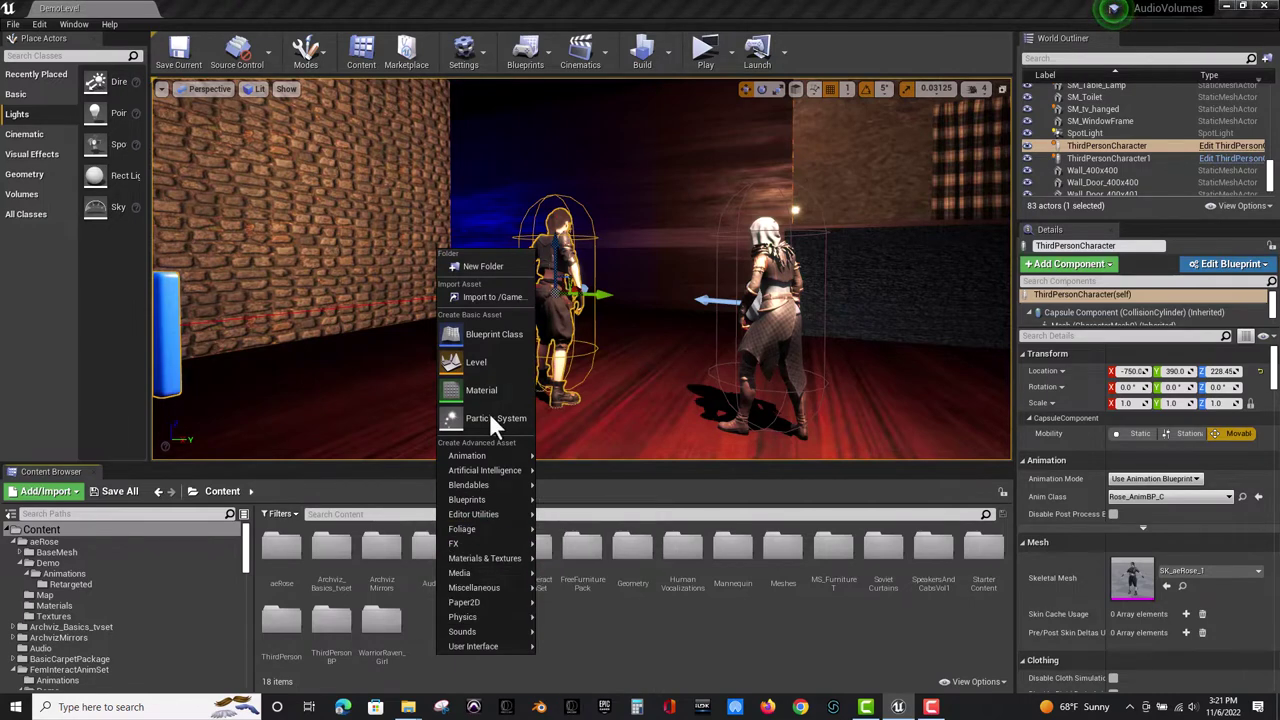
{"action": "left_click", "coordinate": [514, 263]}
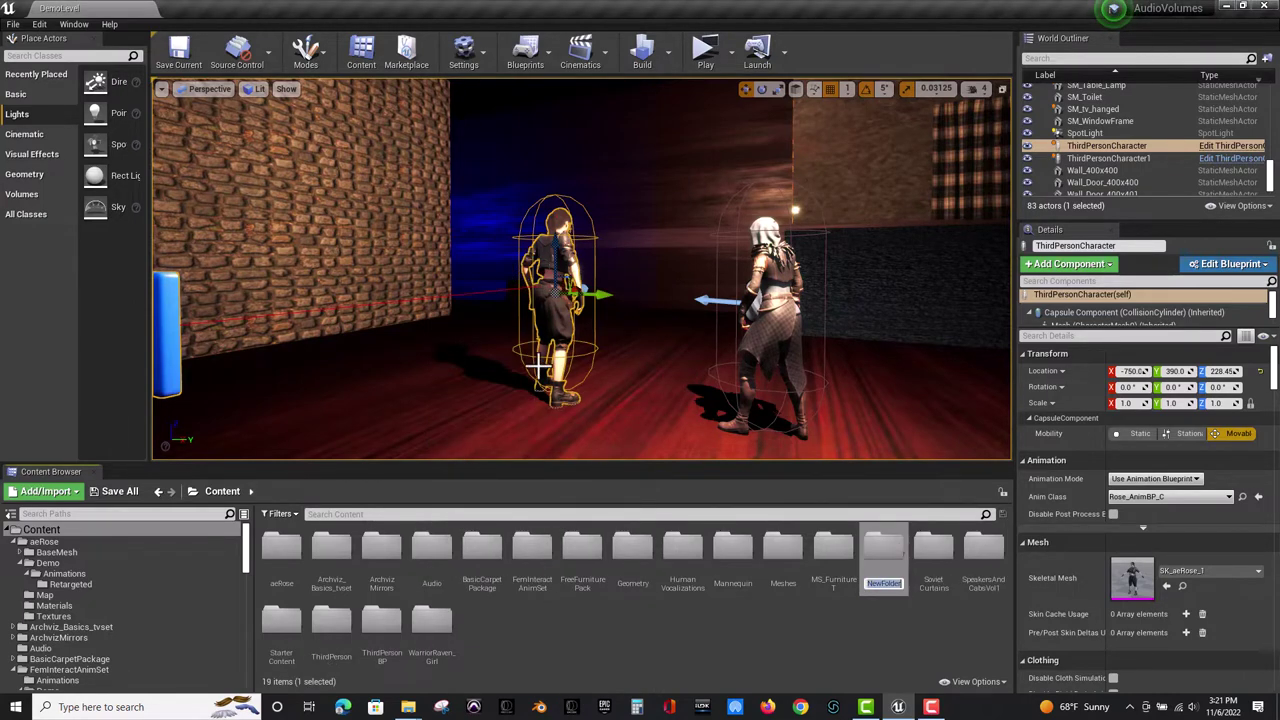
{"action": "type", "text": "Sound"}
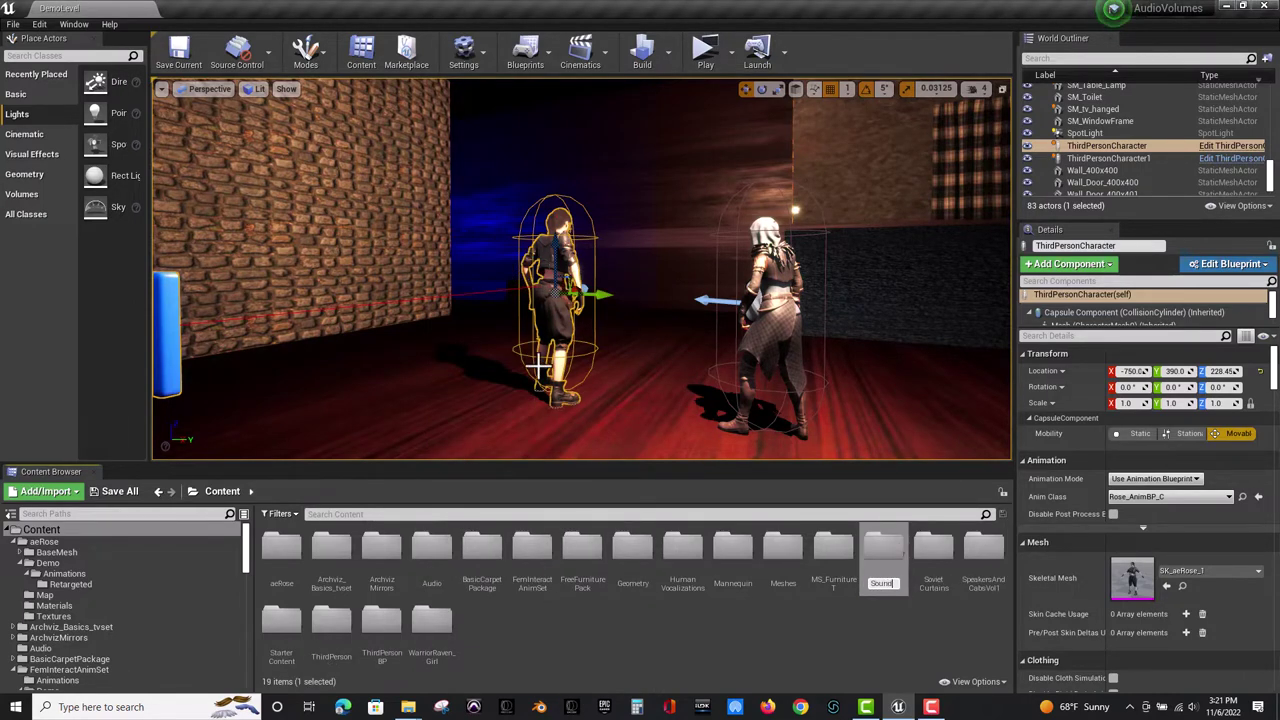
{"action": "type", "text": "ClassAss"}
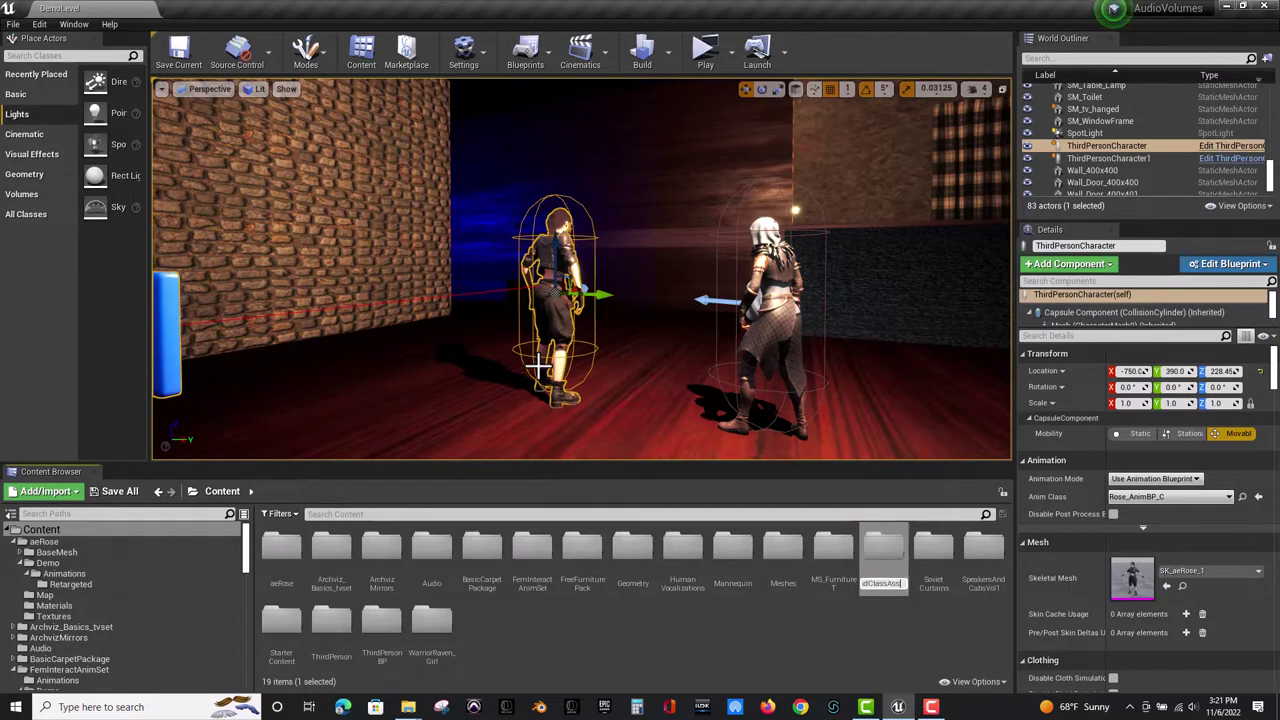
{"action": "type", "text": "ets"}
{"action": "key", "text": "Return"}
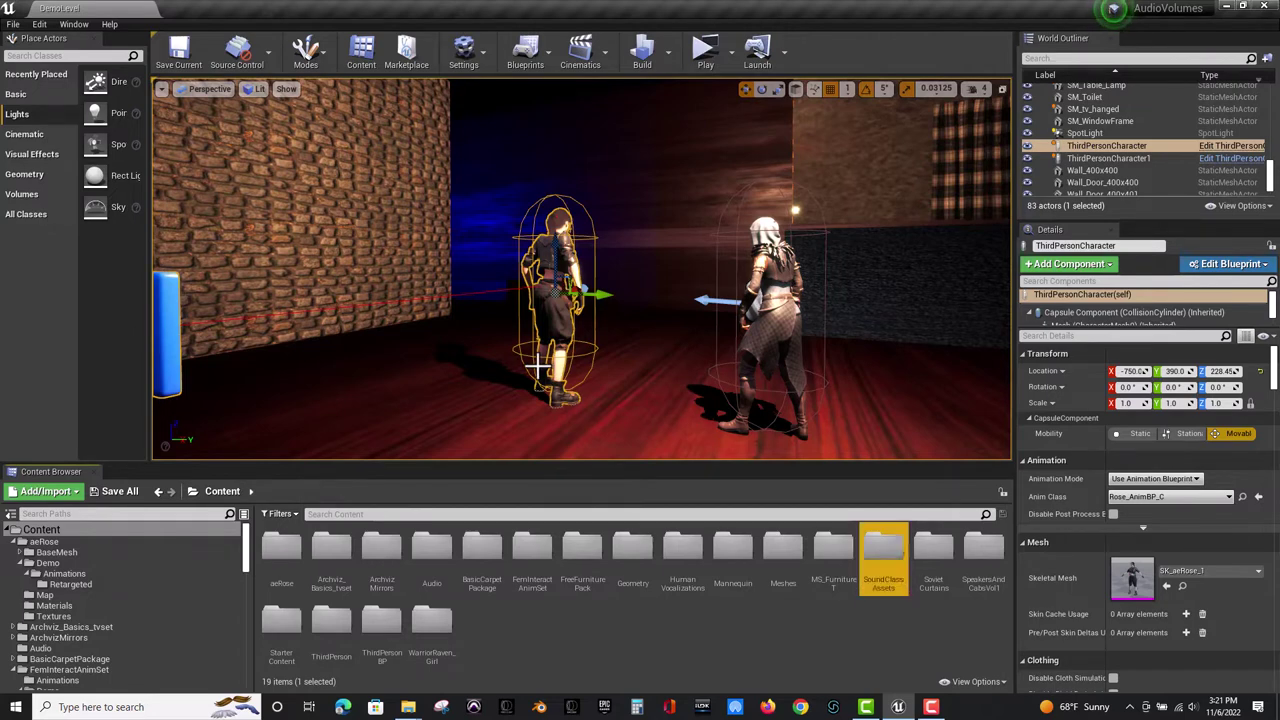
{"action": "double_click", "coordinate": [880, 545]}
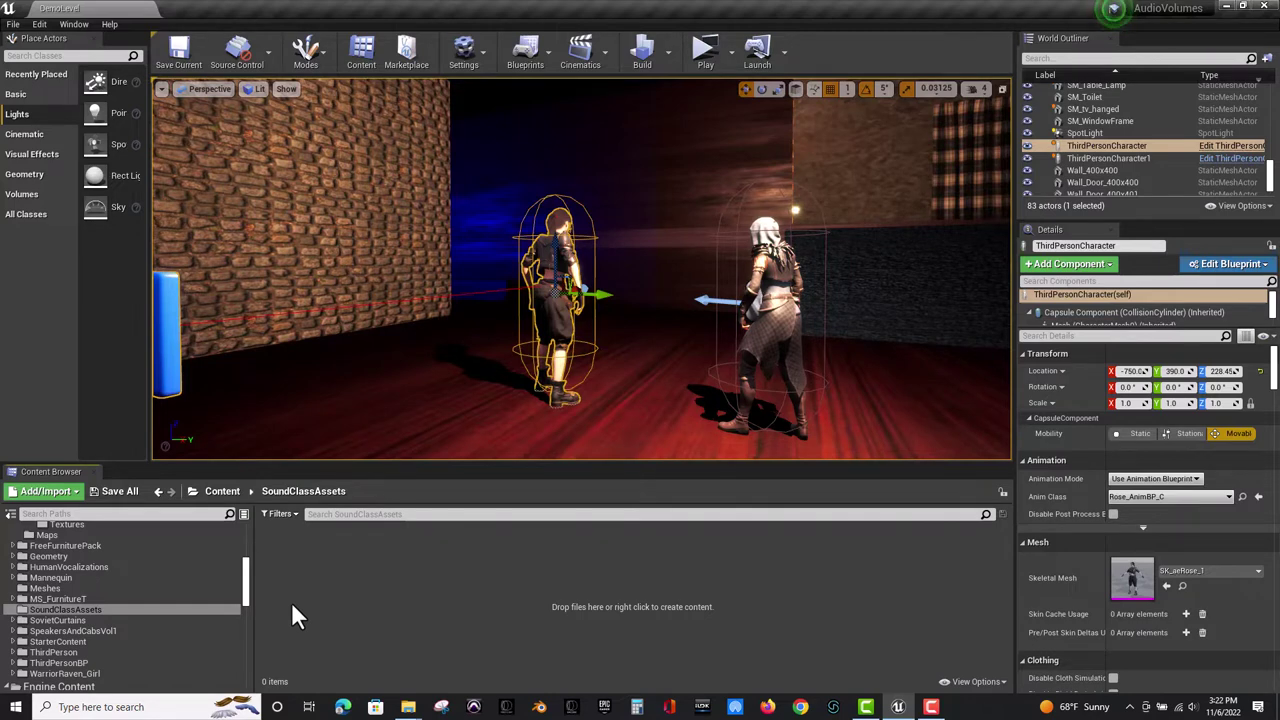
Go back to the Content folder and open the StarterContent folder.
{"action": "left_click", "coordinate": [224, 491]}
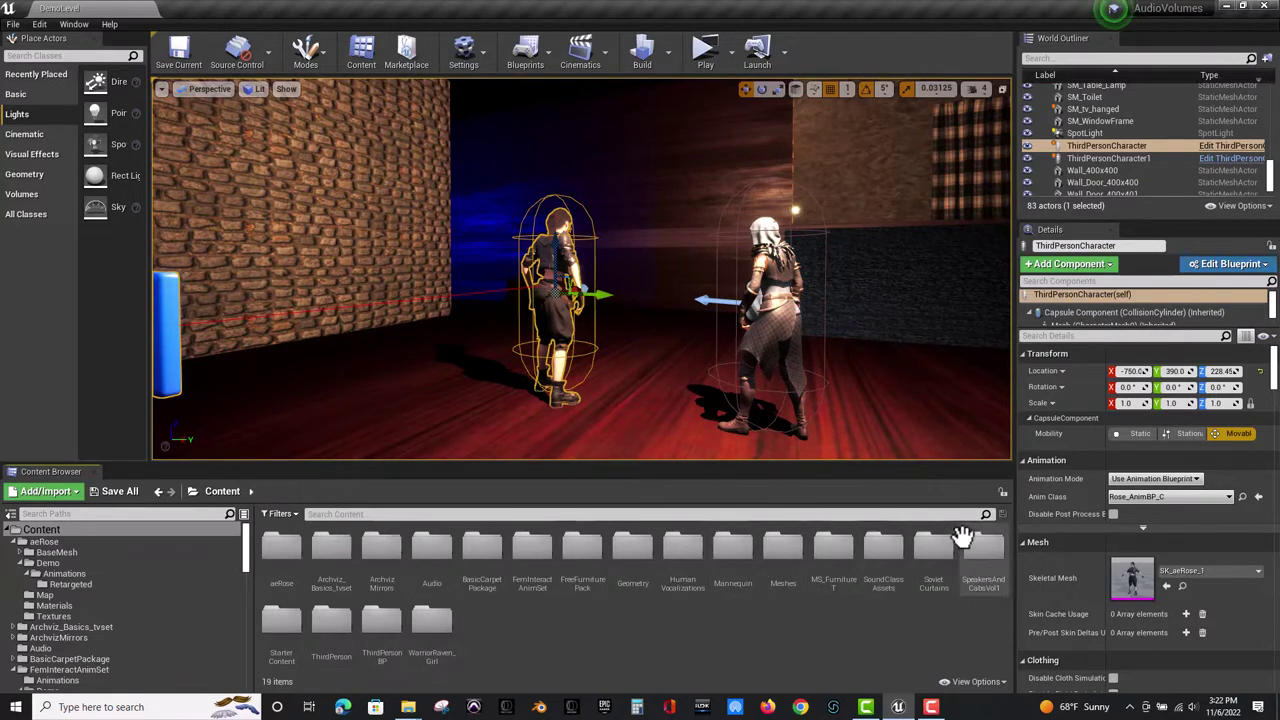
{"action": "left_click", "coordinate": [278, 622]}
{"action": "double_click", "coordinate": [278, 622]}
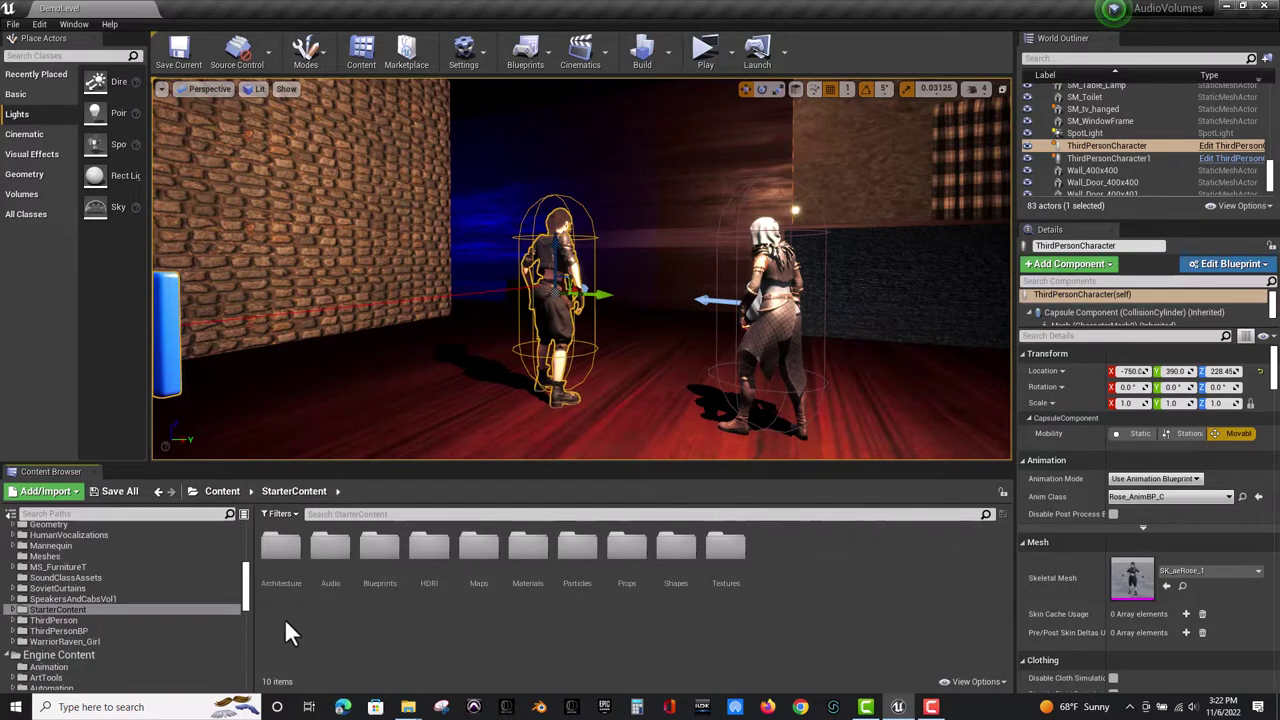
Open Collapse_Cue from the StarterContent Audio folder and examine the settings of its assigned Master sound class.
{"action": "left_click", "coordinate": [336, 545]}
{"action": "double_click", "coordinate": [336, 545]}
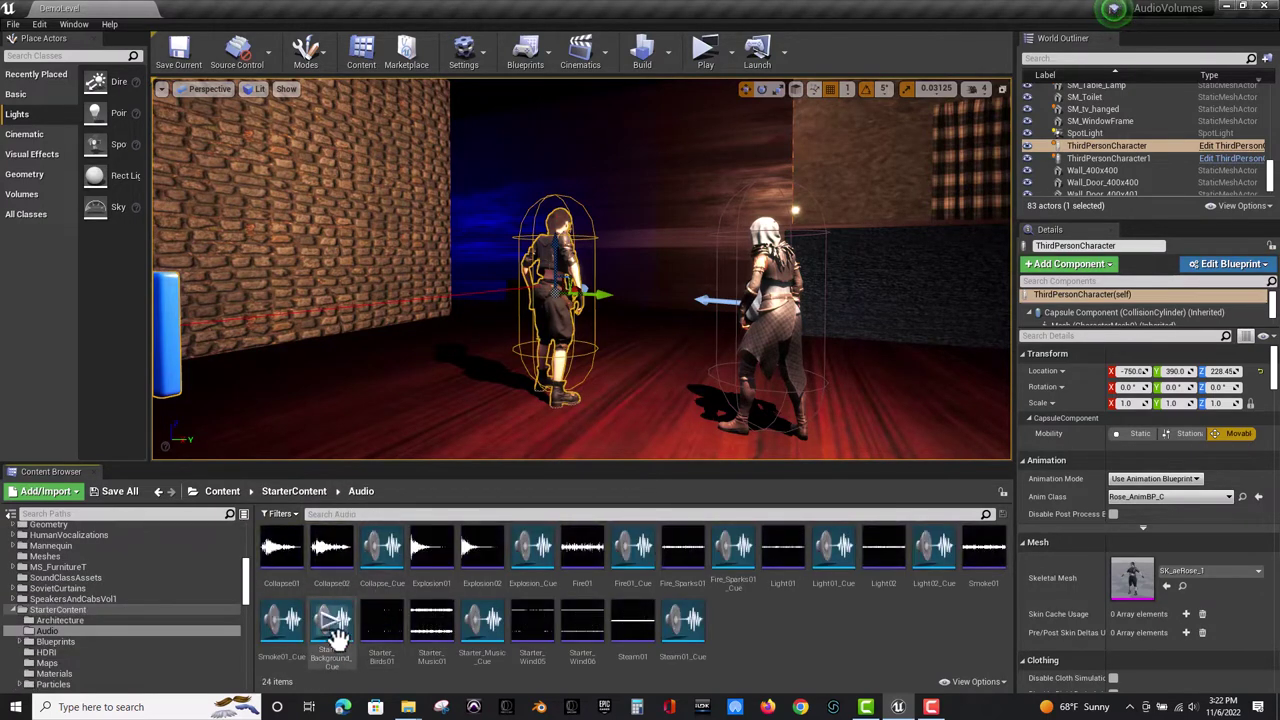
{"action": "double_click", "coordinate": [390, 575]}
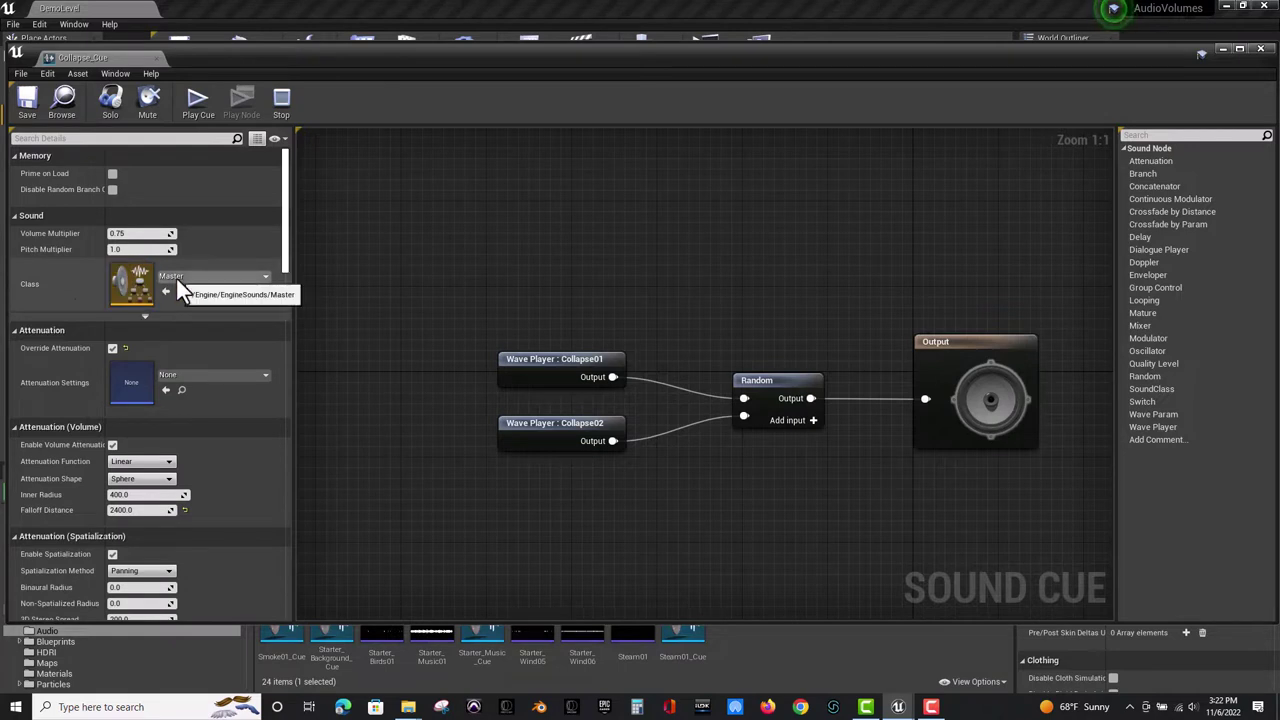
{"action": "double_click", "coordinate": [135, 280]}
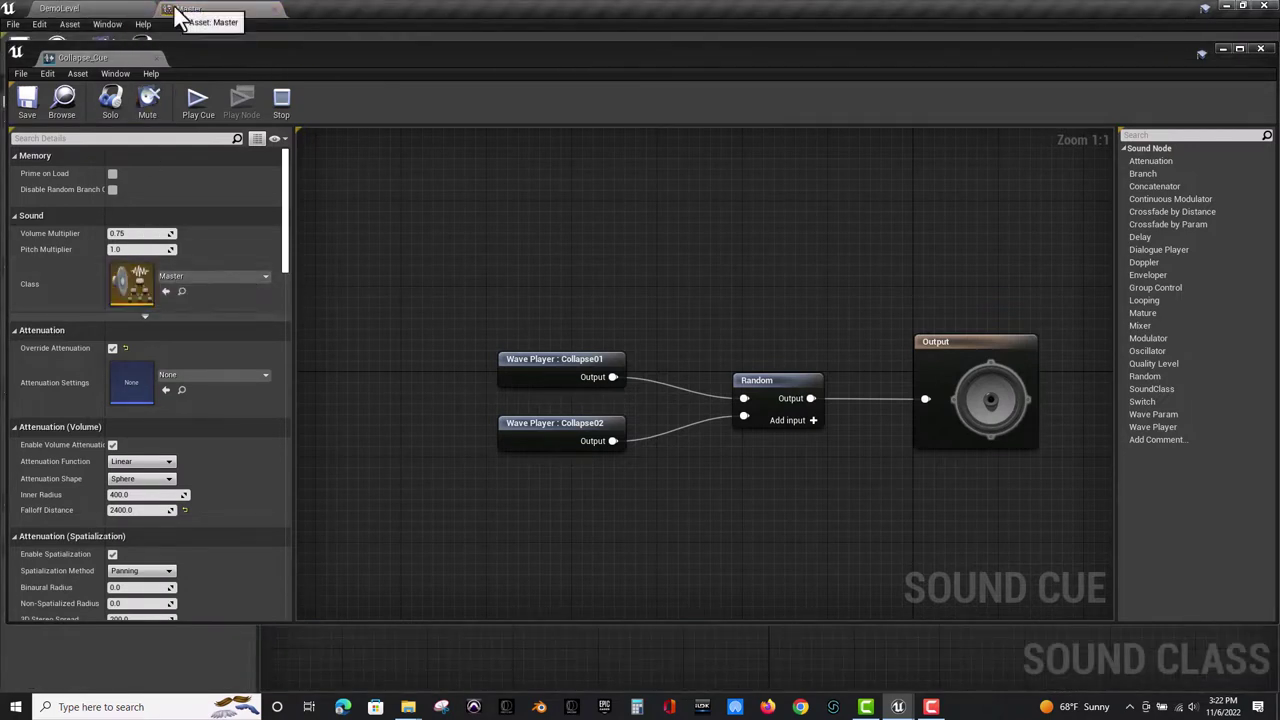
{"action": "left_click_drag", "start_coordinate": [107, 50], "coordinate": [332, 6]}
{"action": "left_click", "coordinate": [209, 6]}
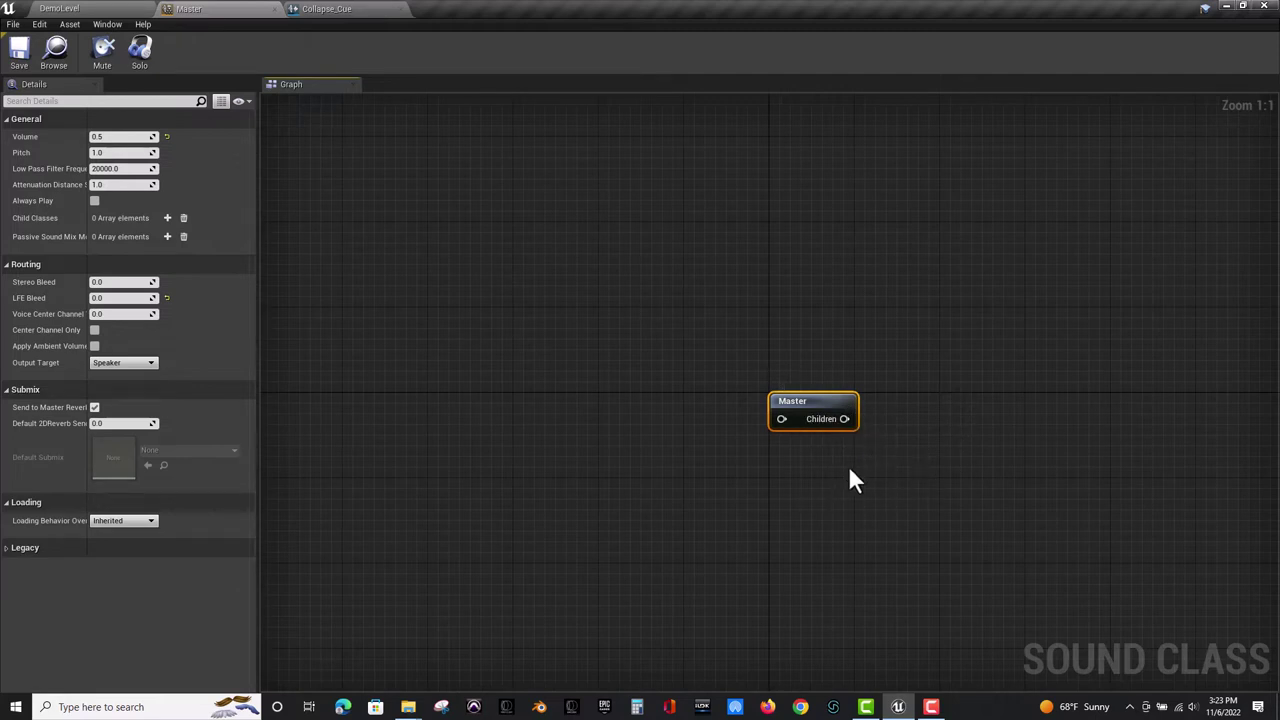
Close the Master sound class, review the Class setting of Collapse_Cue, and close the cue.
{"action": "left_click", "coordinate": [276, 9]}
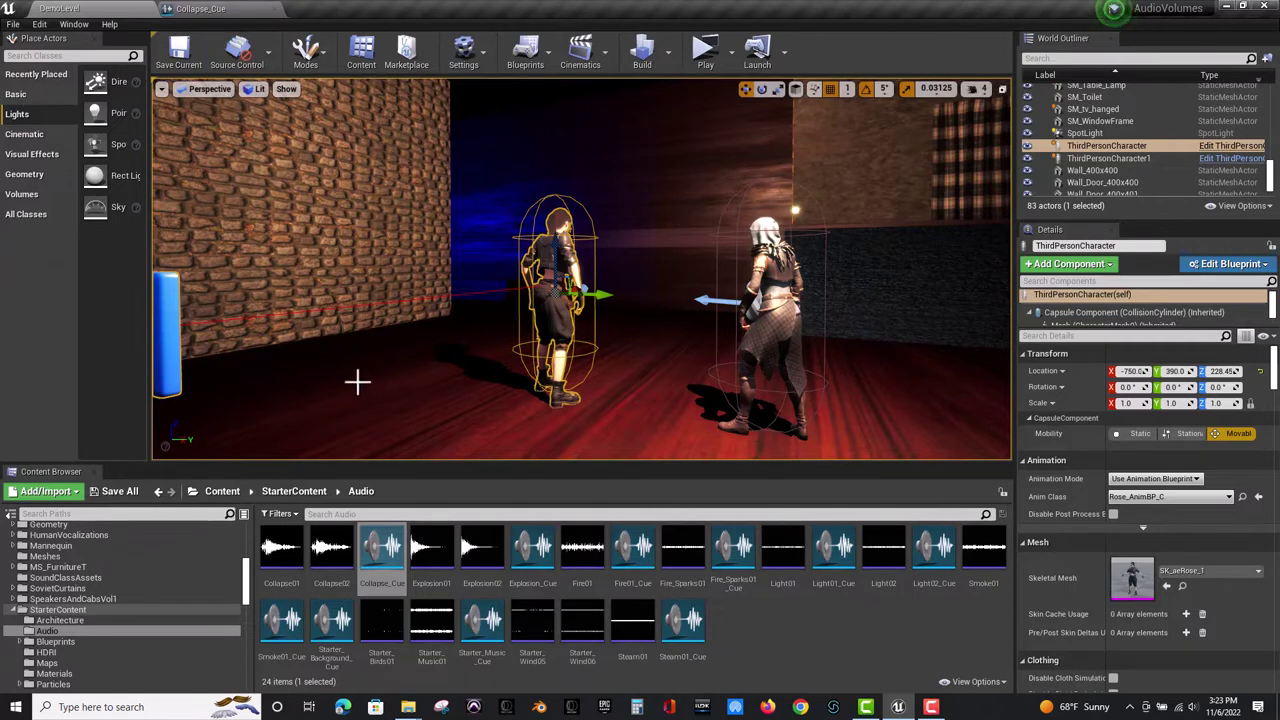
{"action": "left_click", "coordinate": [197, 14]}
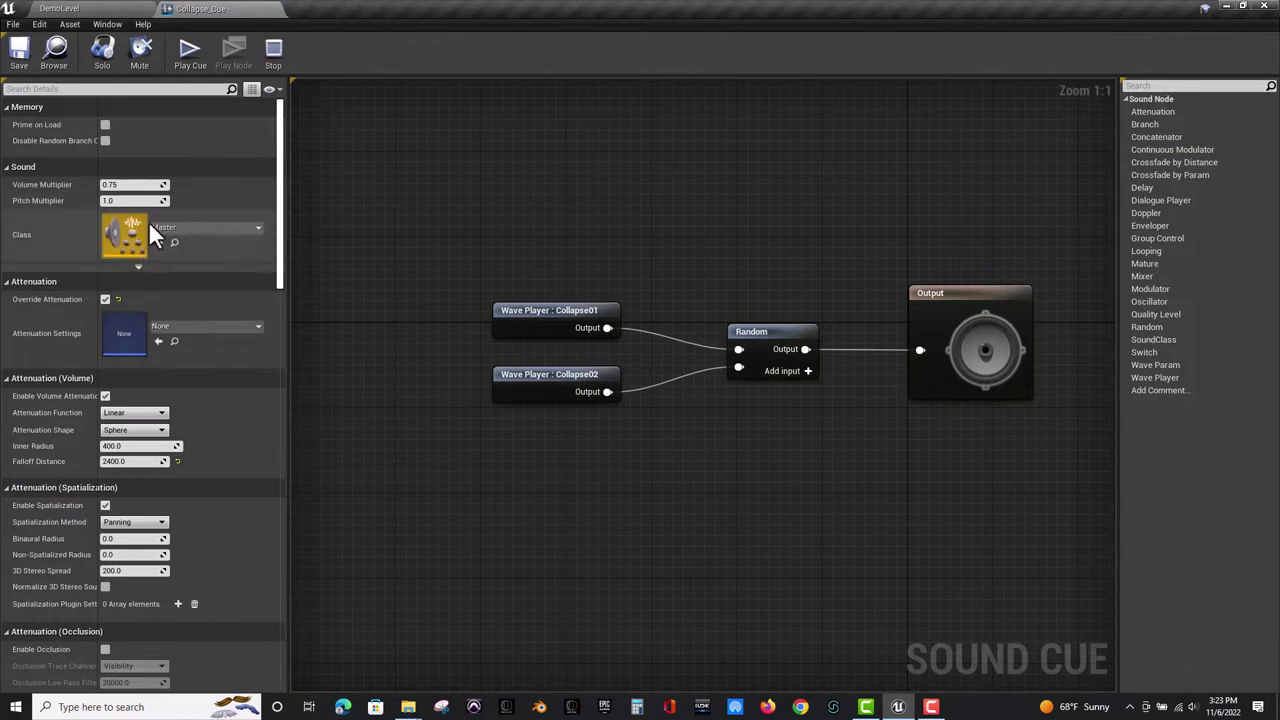
{"action": "left_click", "coordinate": [273, 9]}
{"action": "left_click", "coordinate": [933, 625]}
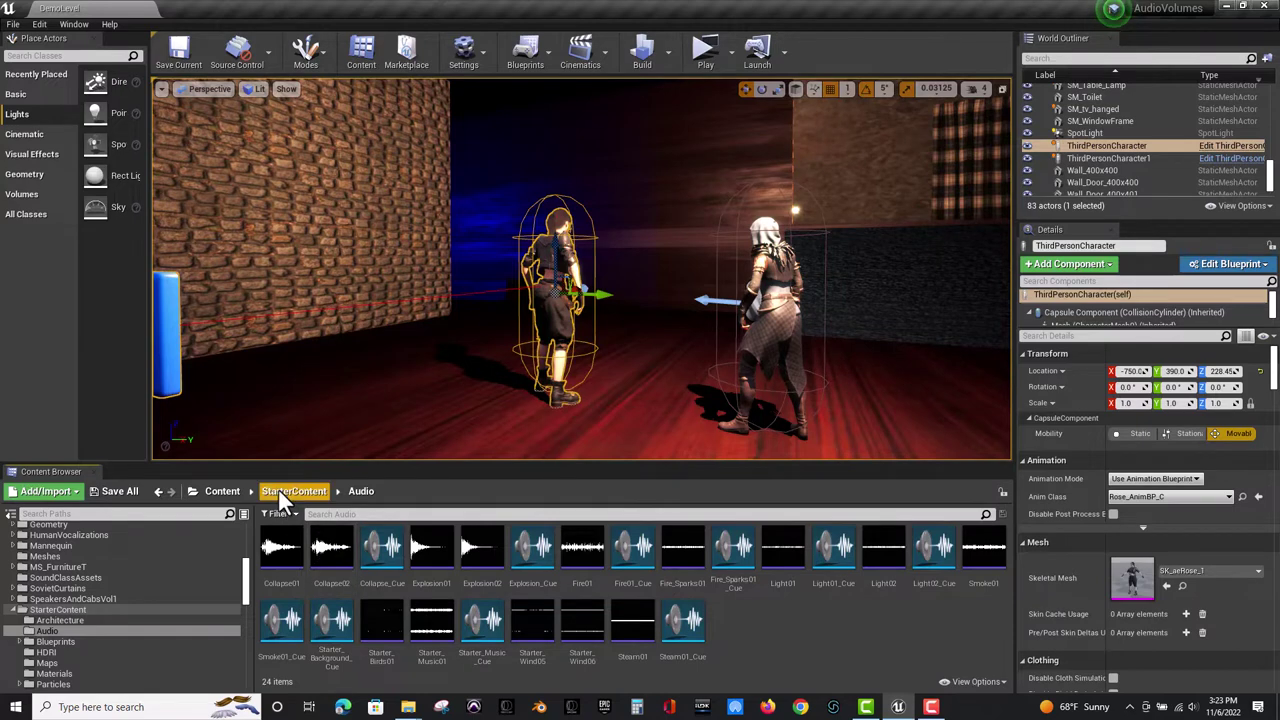
Open the SoundClassAssets folder in Content and bring the level's two speakers into view.
{"action": "left_click", "coordinate": [214, 490]}
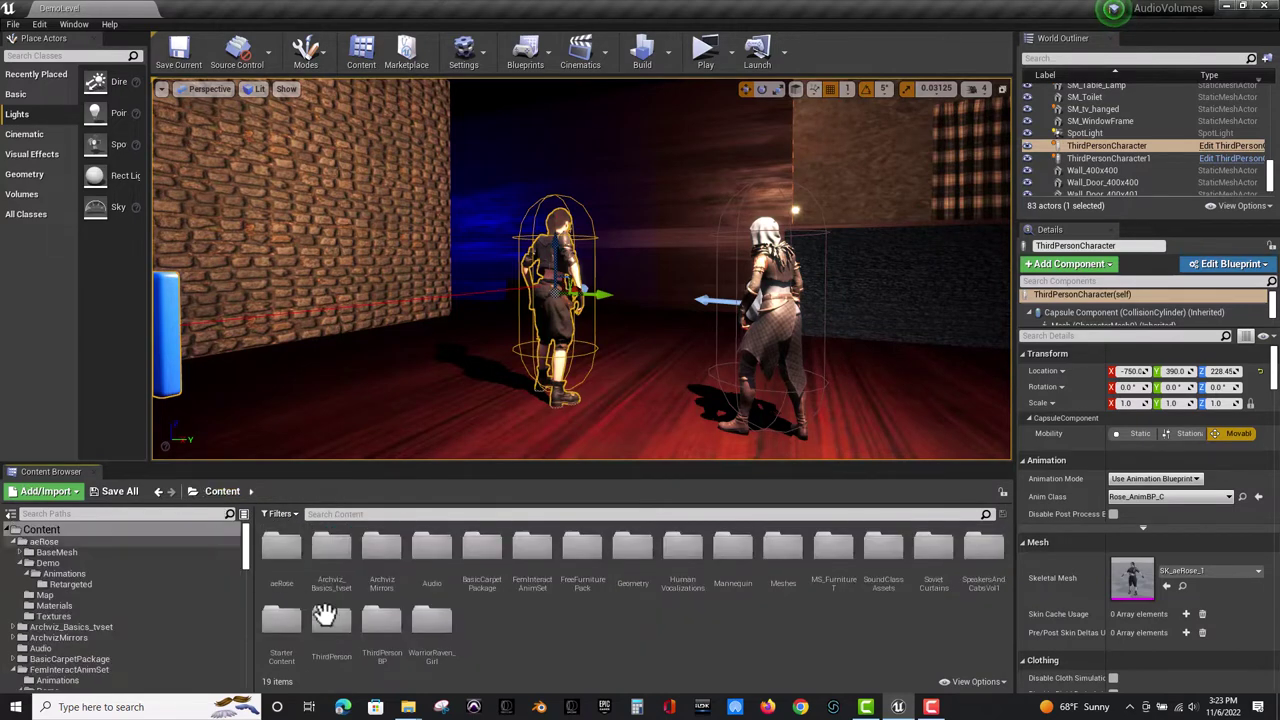
{"action": "double_click", "coordinate": [885, 548]}
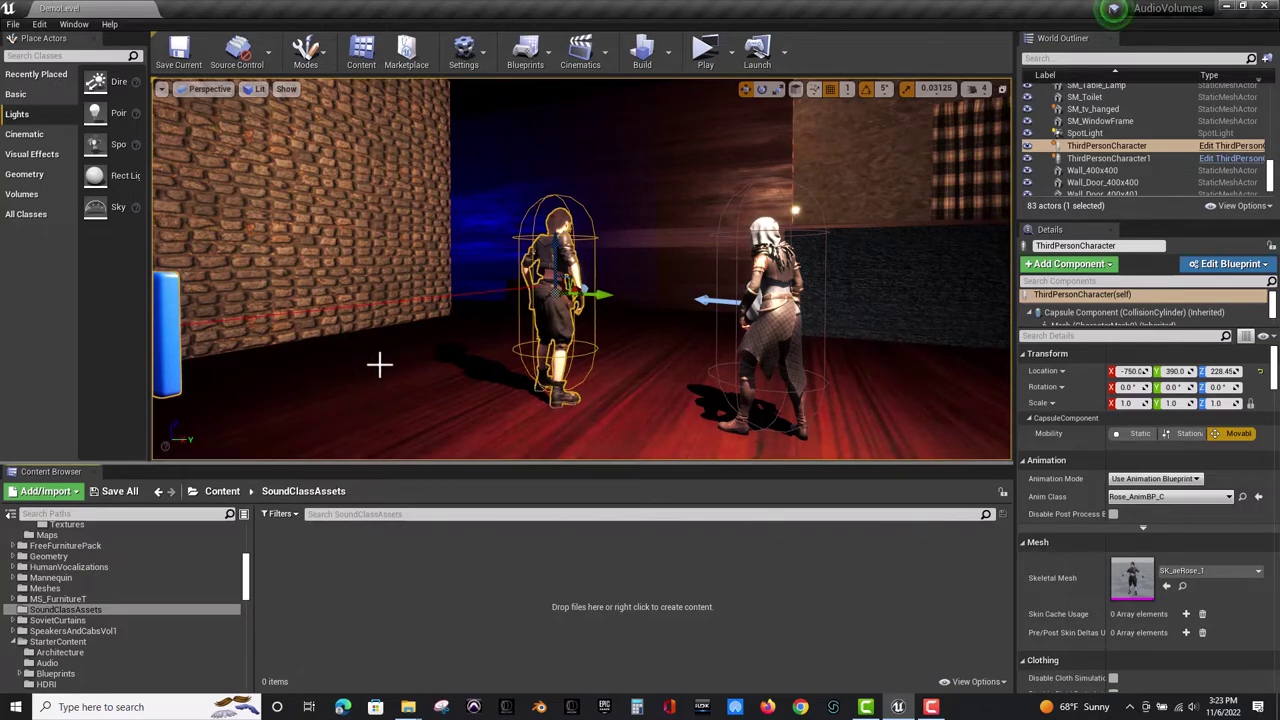
{"action": "right_click_drag", "start_coordinate": [389, 377], "coordinate": [350, 365]}
{"action": "right_click_drag", "start_coordinate": [434, 350], "coordinate": [409, 374]}
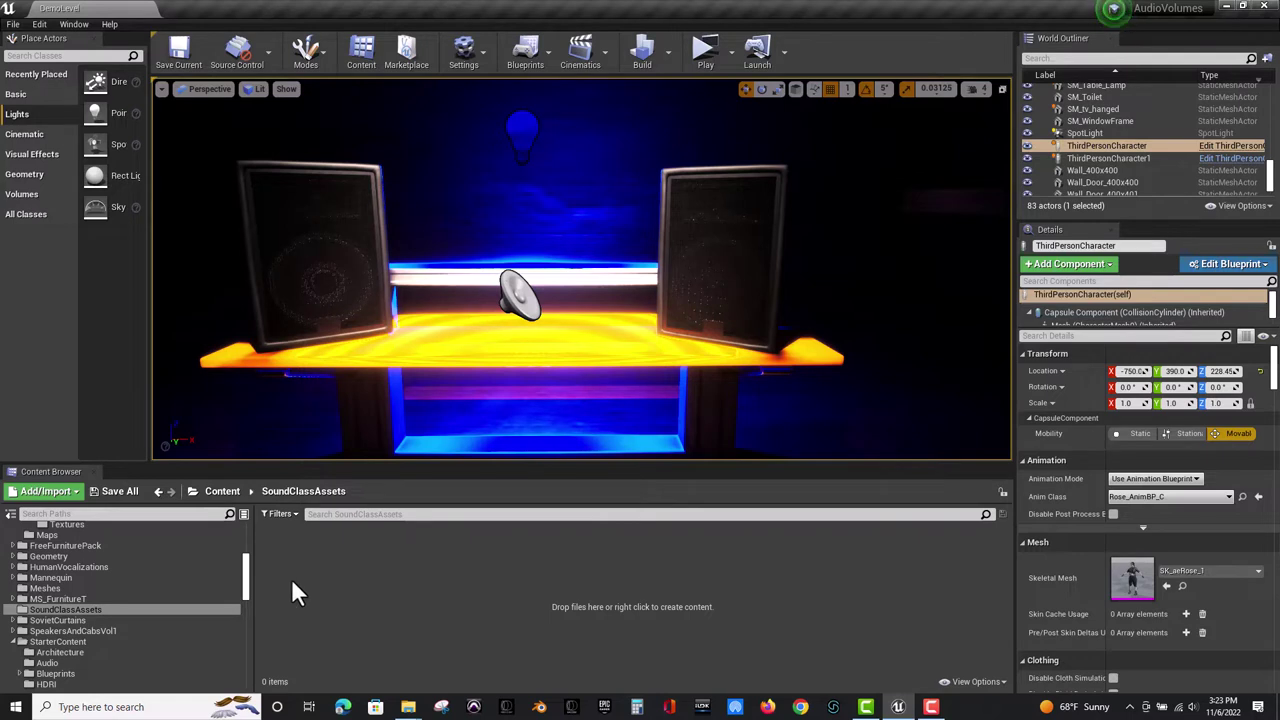
{"action": "right_click", "coordinate": [282, 645]}
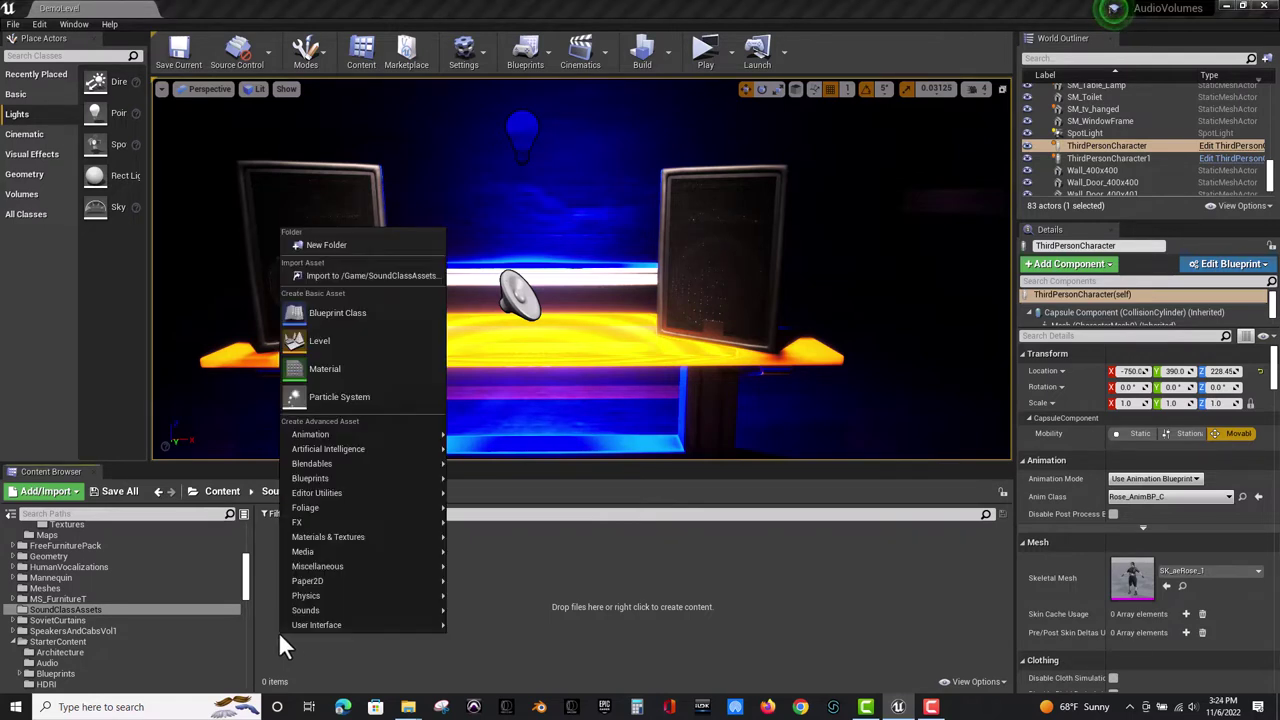
{"action": "mouse_move", "coordinate": [296, 611]}
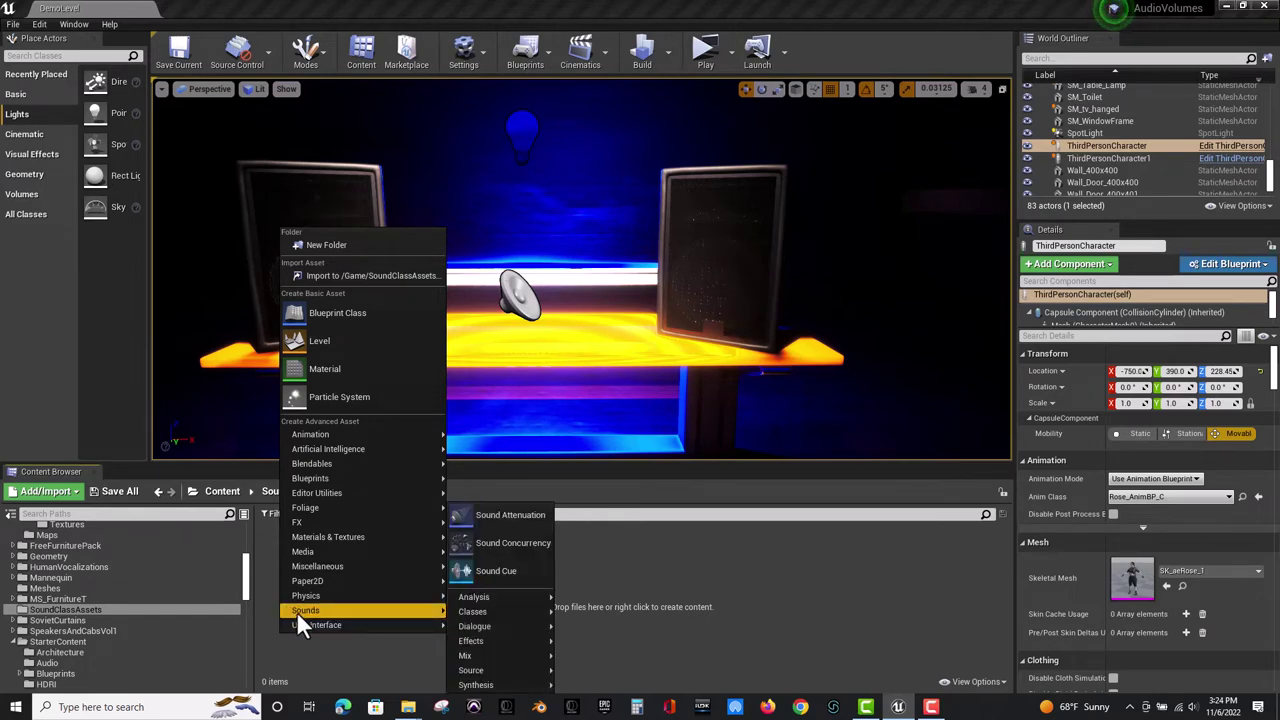
{"action": "mouse_move", "coordinate": [468, 611]}
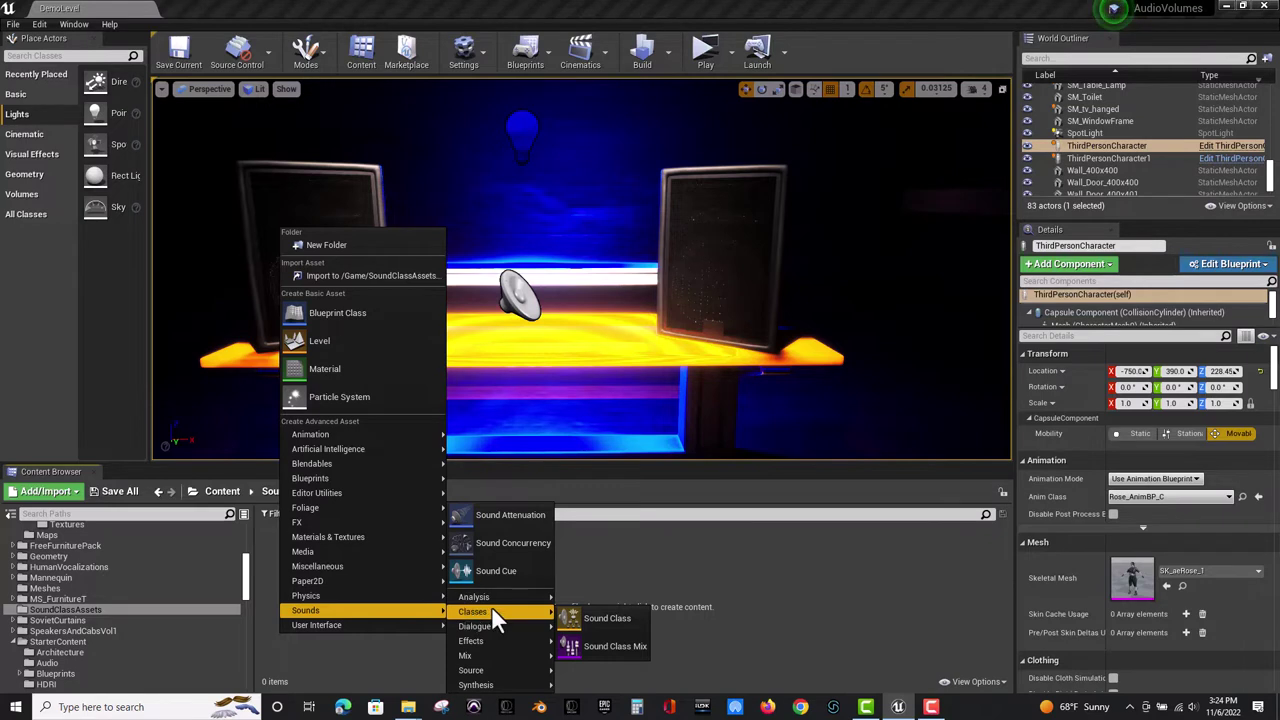
{"action": "key", "text": "Escape"}
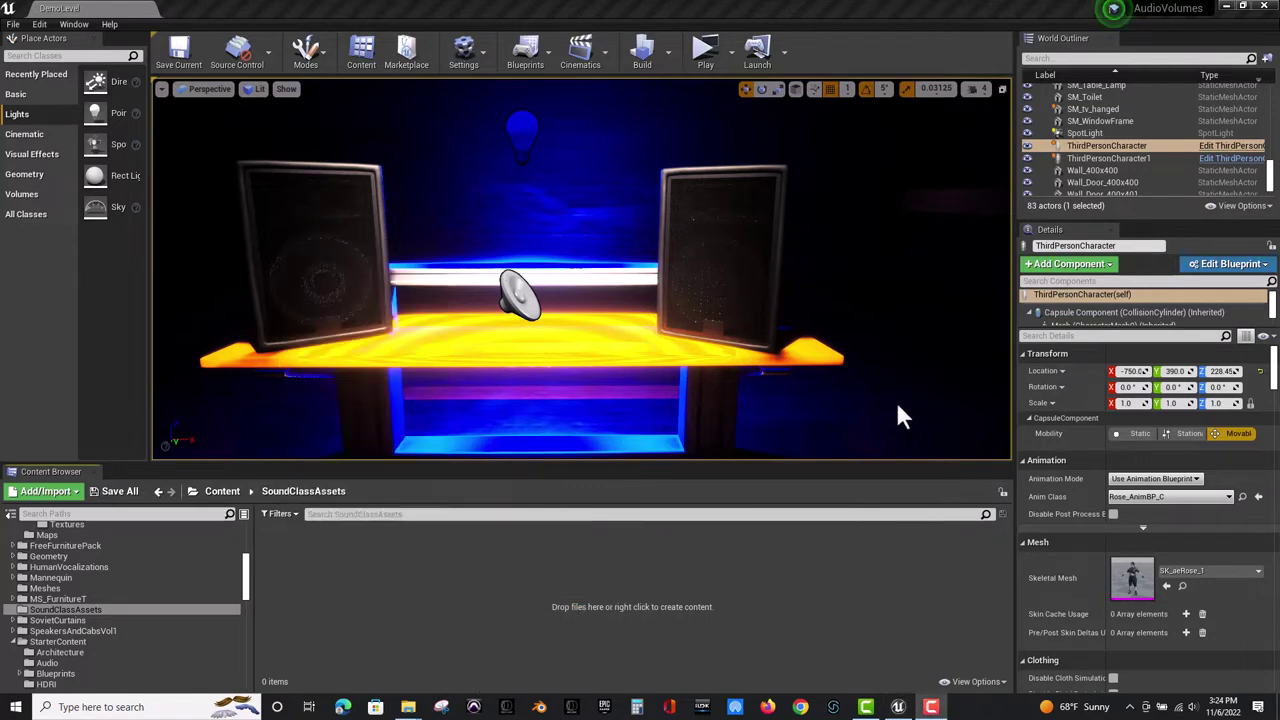
Create a Sound Class asset named SourceAudio_SoundClass in the SoundClassAssets folder.
{"action": "right_click", "coordinate": [360, 614]}
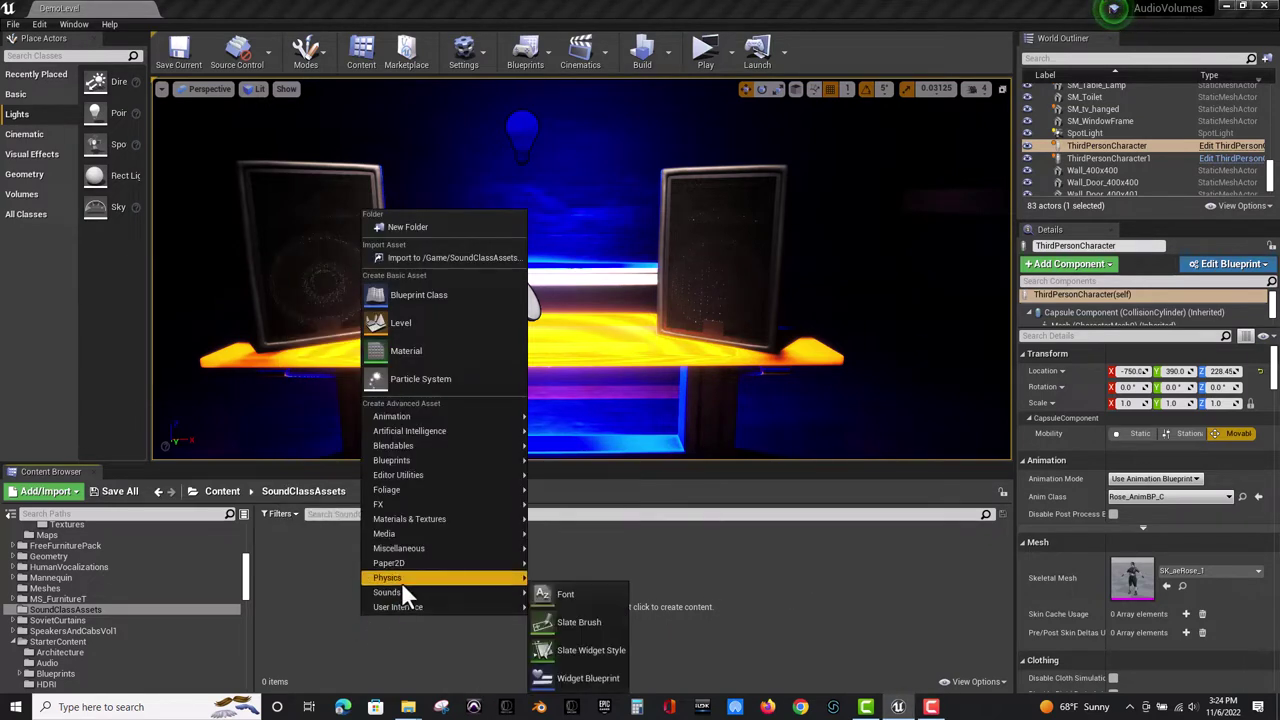
{"action": "mouse_move", "coordinate": [410, 592]}
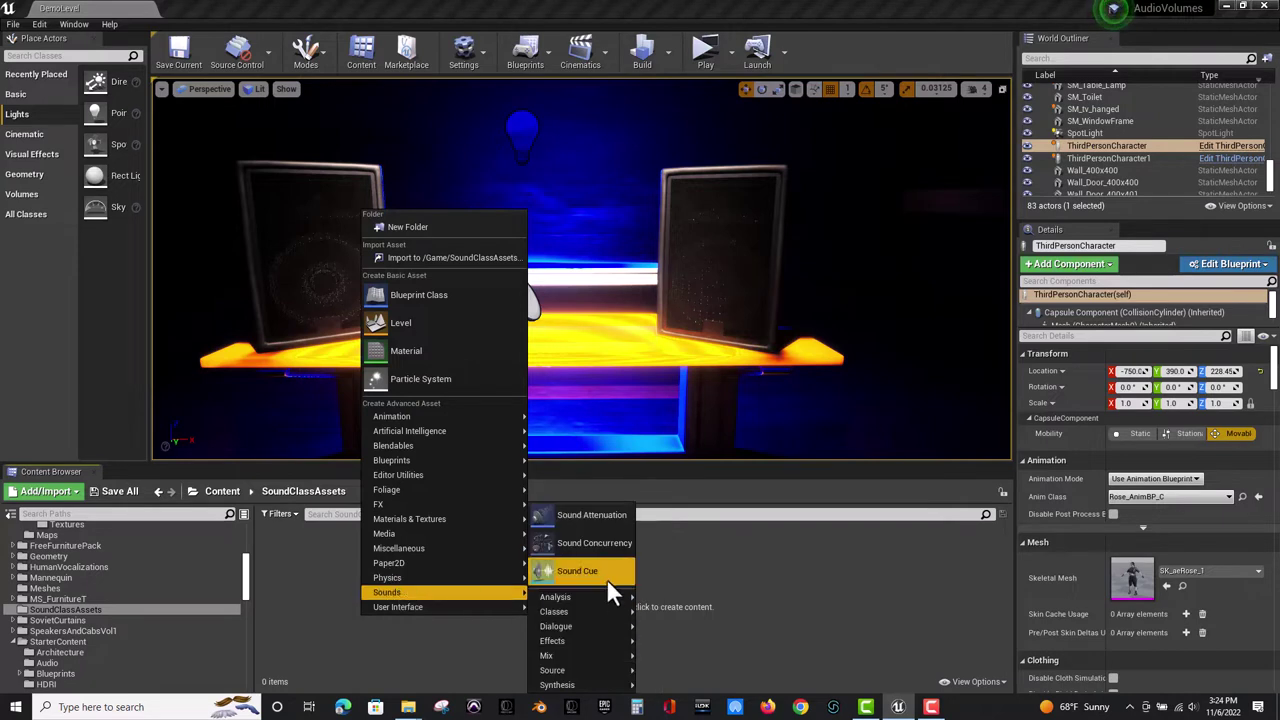
{"action": "mouse_move", "coordinate": [585, 611]}
{"action": "key", "text": "F2"}
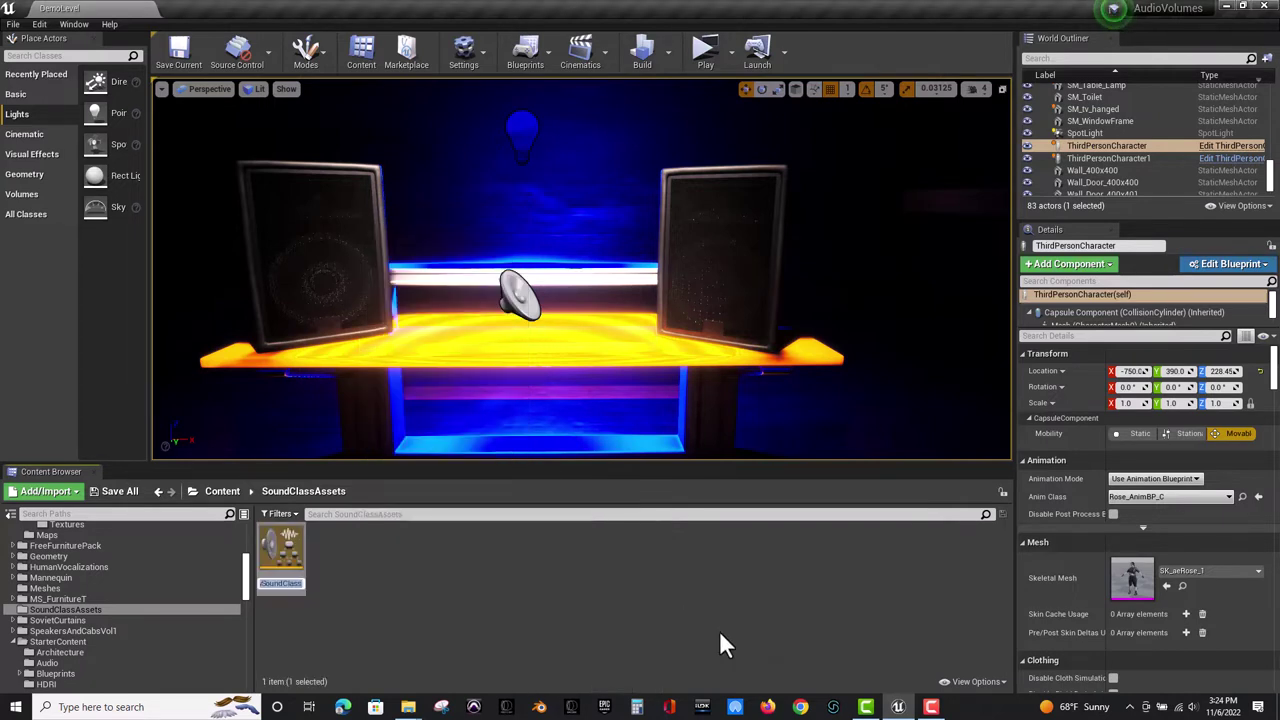
{"action": "type", "text": "Sou"}
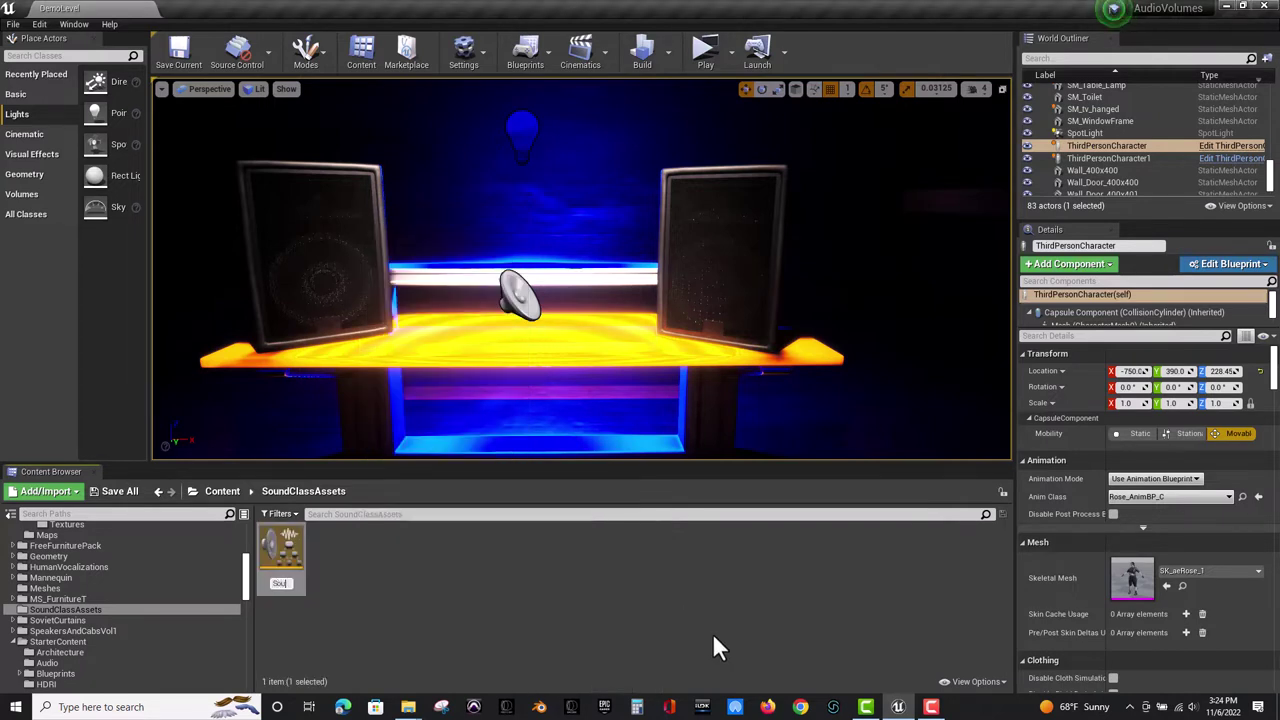
{"action": "type", "text": "rceAudio"}
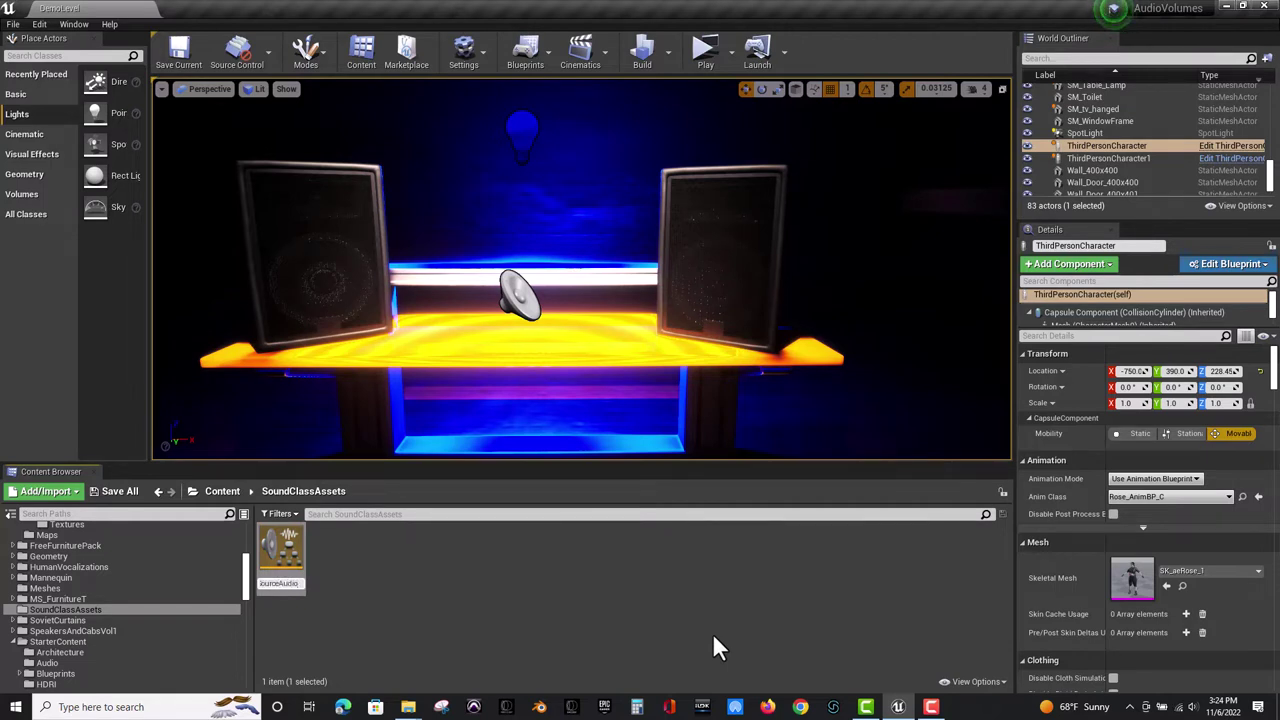
{"action": "type", "text": "_SoundClass"}
{"action": "key", "text": "Return"}
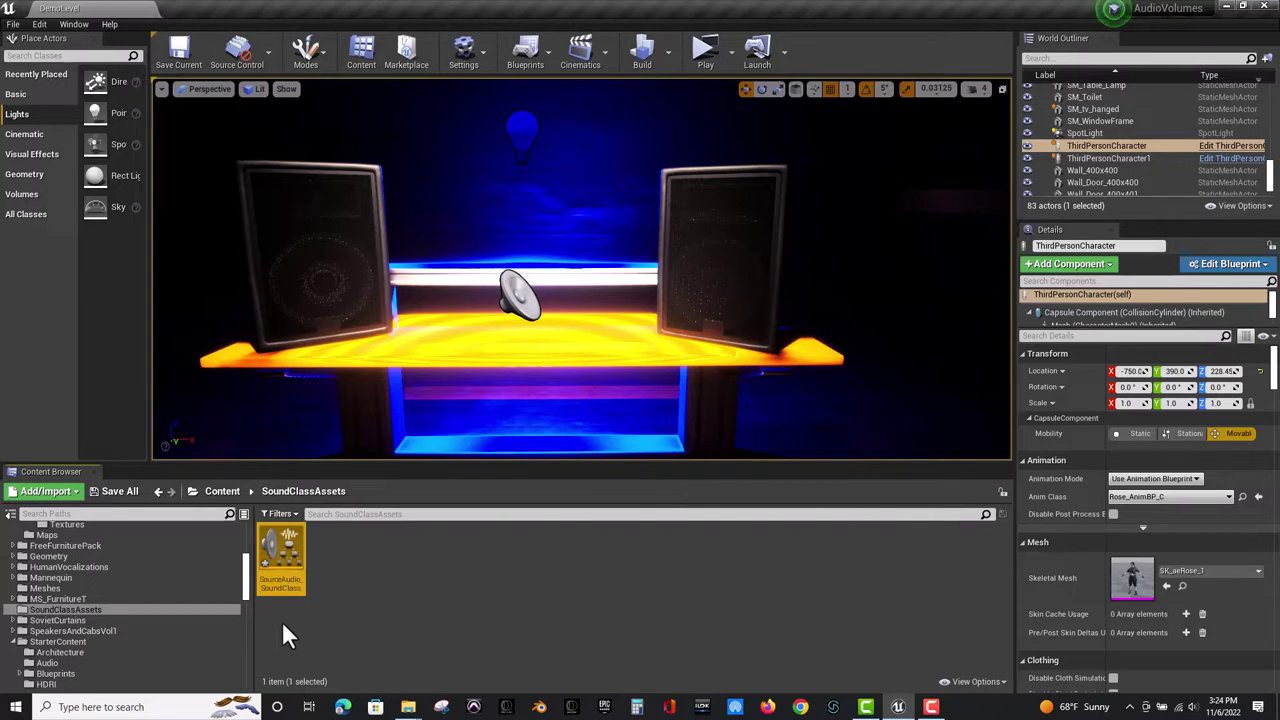
Open SourceAudio_SoundClass and add a child sound class named WithAcoustics to its node.
{"action": "double_click", "coordinate": [277, 568]}
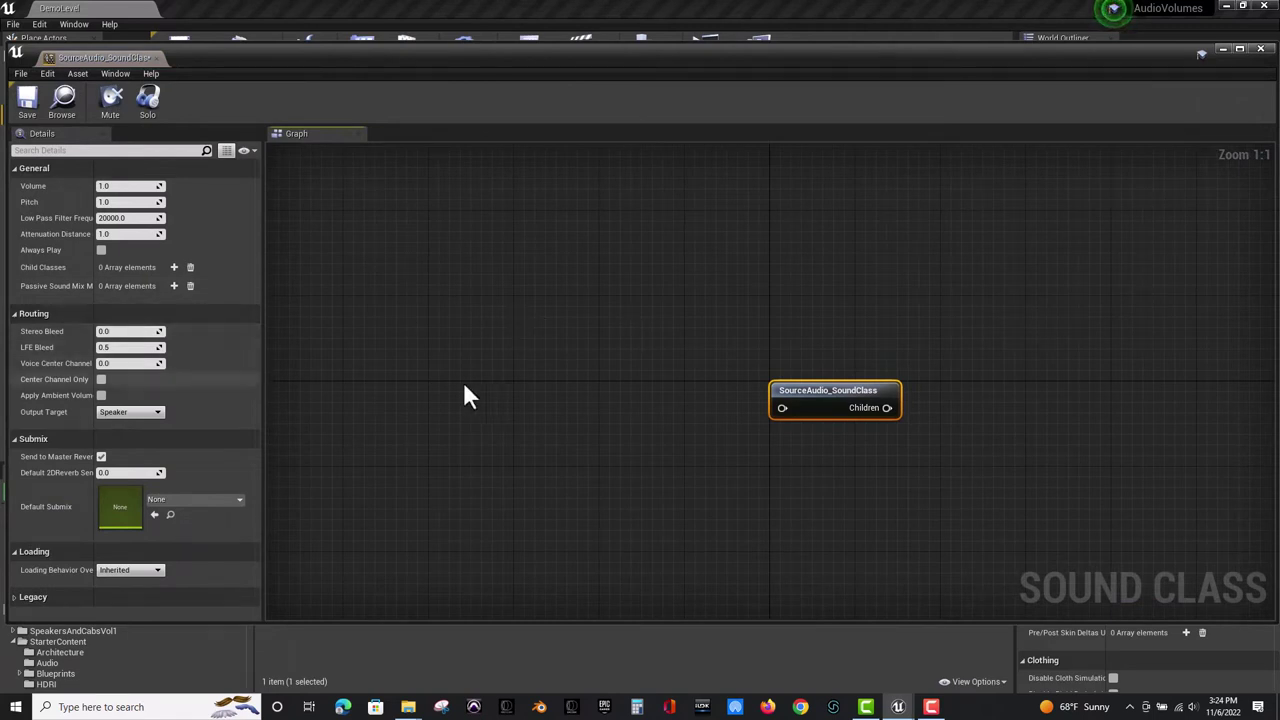
{"action": "right_click_drag", "start_coordinate": [829, 330], "coordinate": [617, 283]}
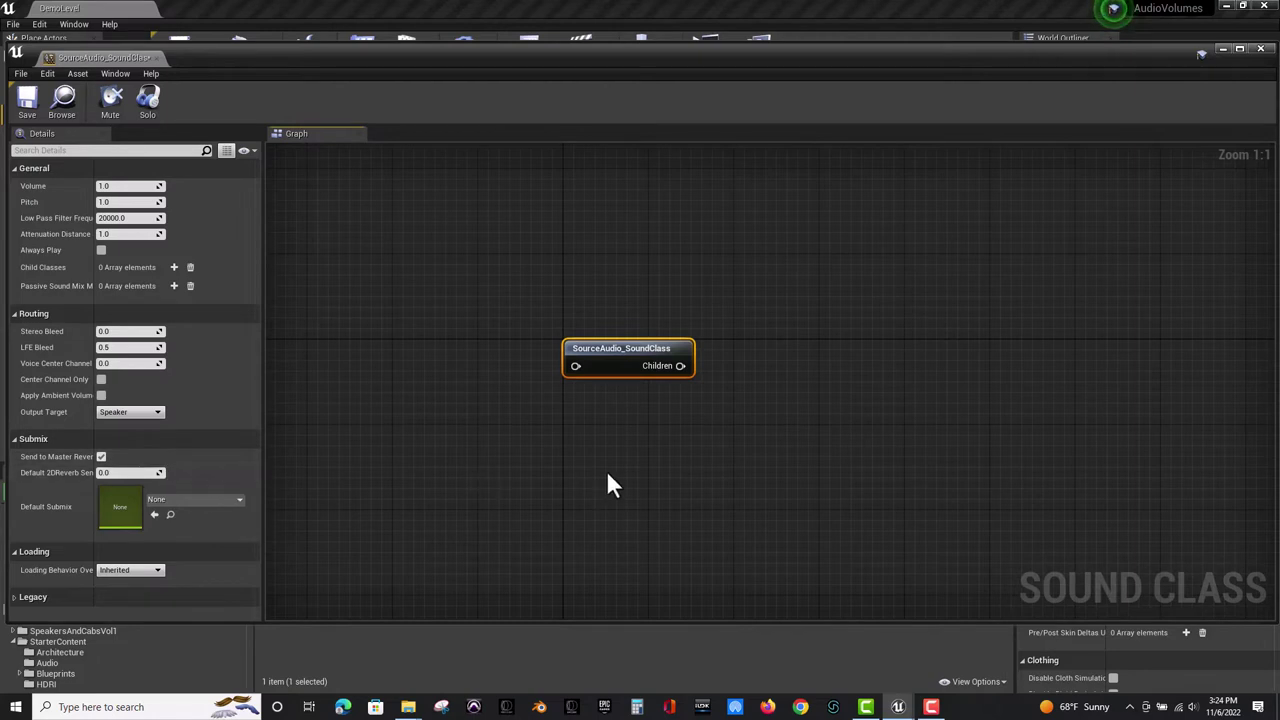
{"action": "right_click_drag", "start_coordinate": [703, 437], "coordinate": [517, 471]}
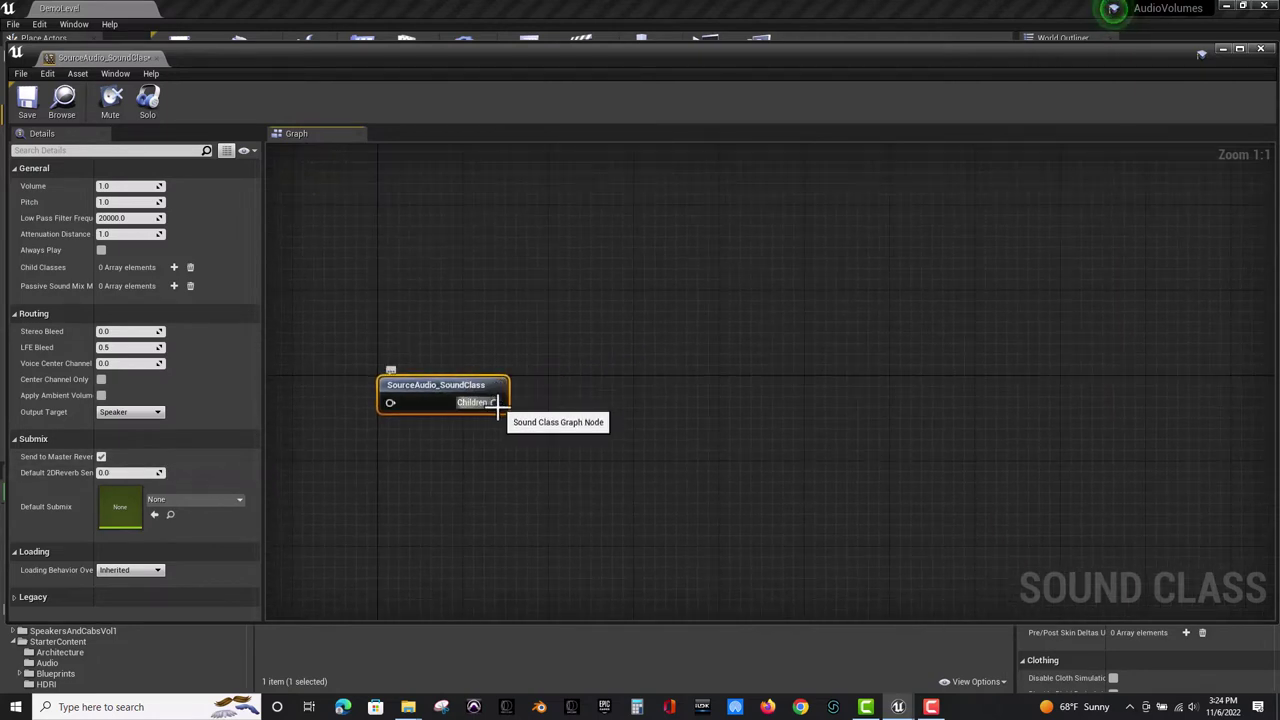
{"action": "left_click_drag", "start_coordinate": [495, 403], "coordinate": [600, 348]}
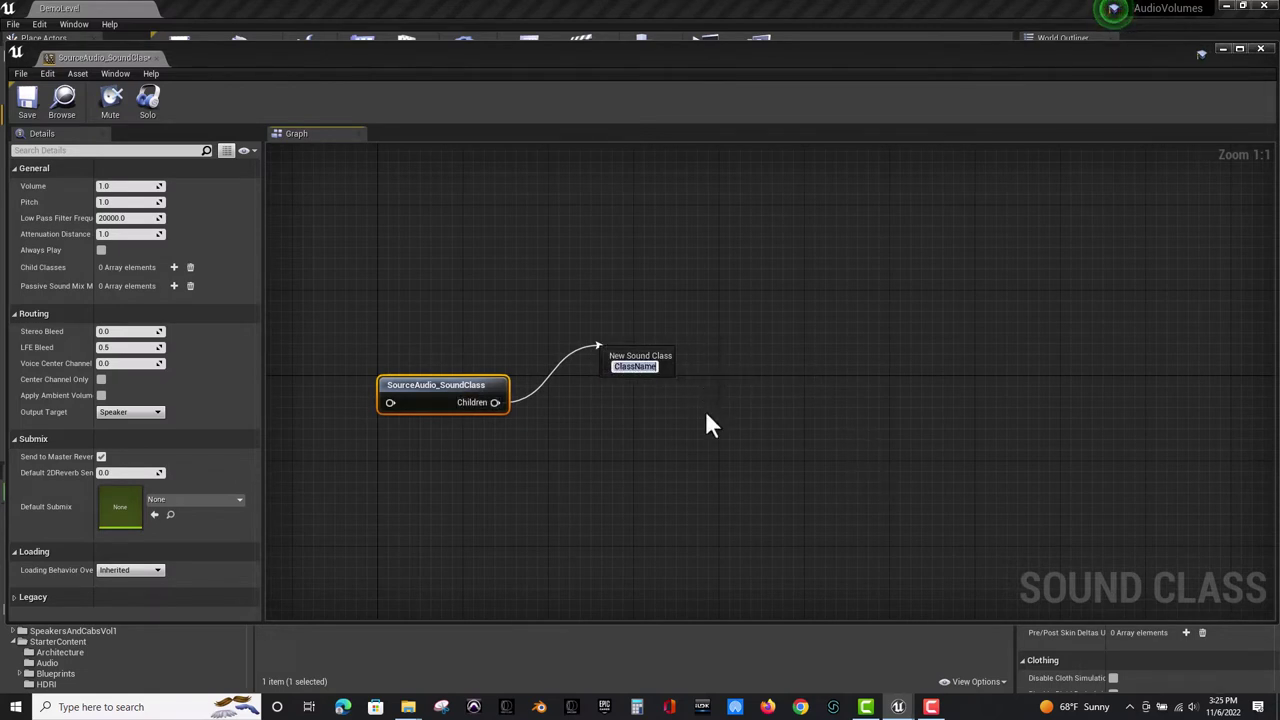
{"action": "type", "text": "WithAcoustics"}
{"action": "key", "text": "Return"}
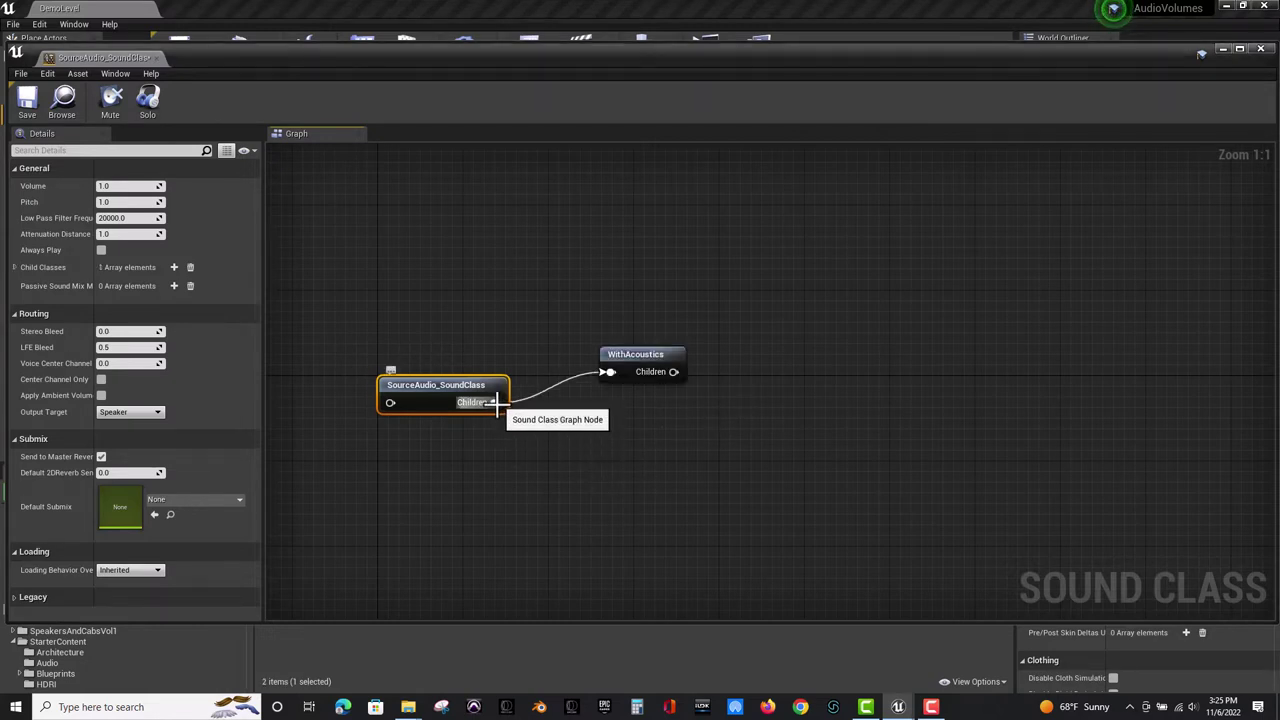
Add a second child sound class named WithoutAcoustics to SourceAudio_SoundClass and save the asset.
{"action": "left_click_drag", "start_coordinate": [497, 402], "coordinate": [598, 450]}
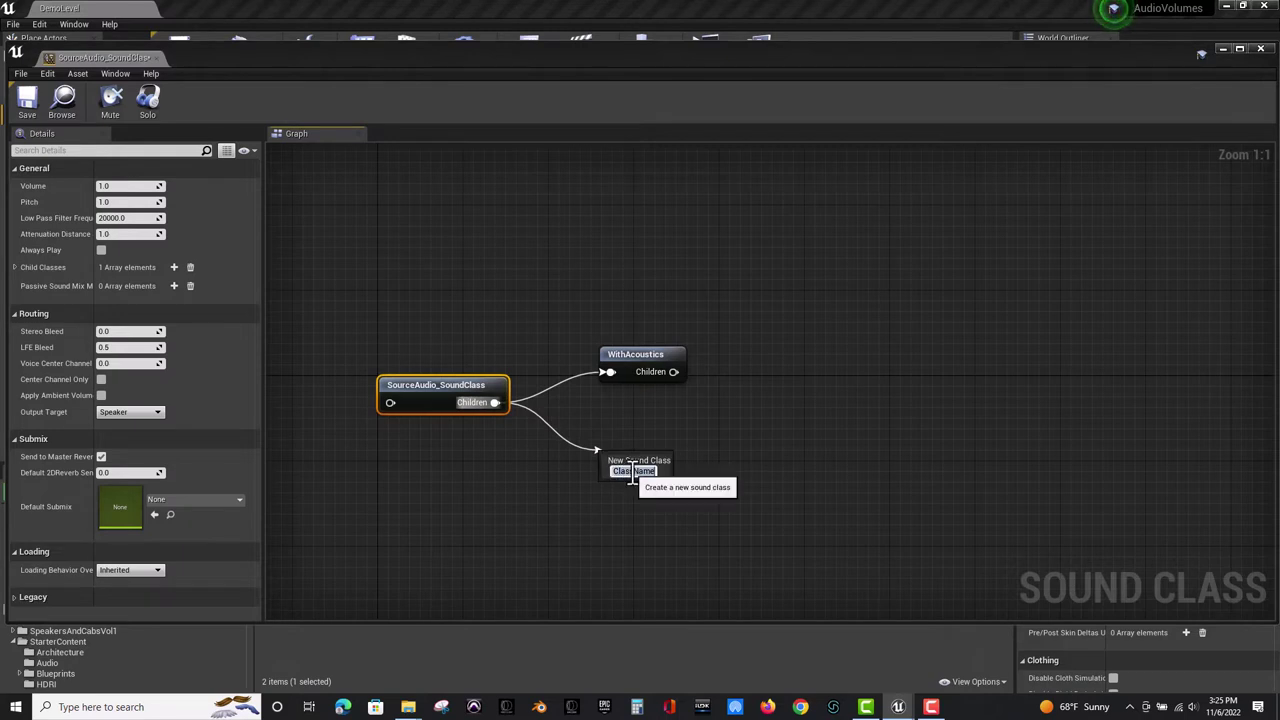
{"action": "type", "text": "Wit"}
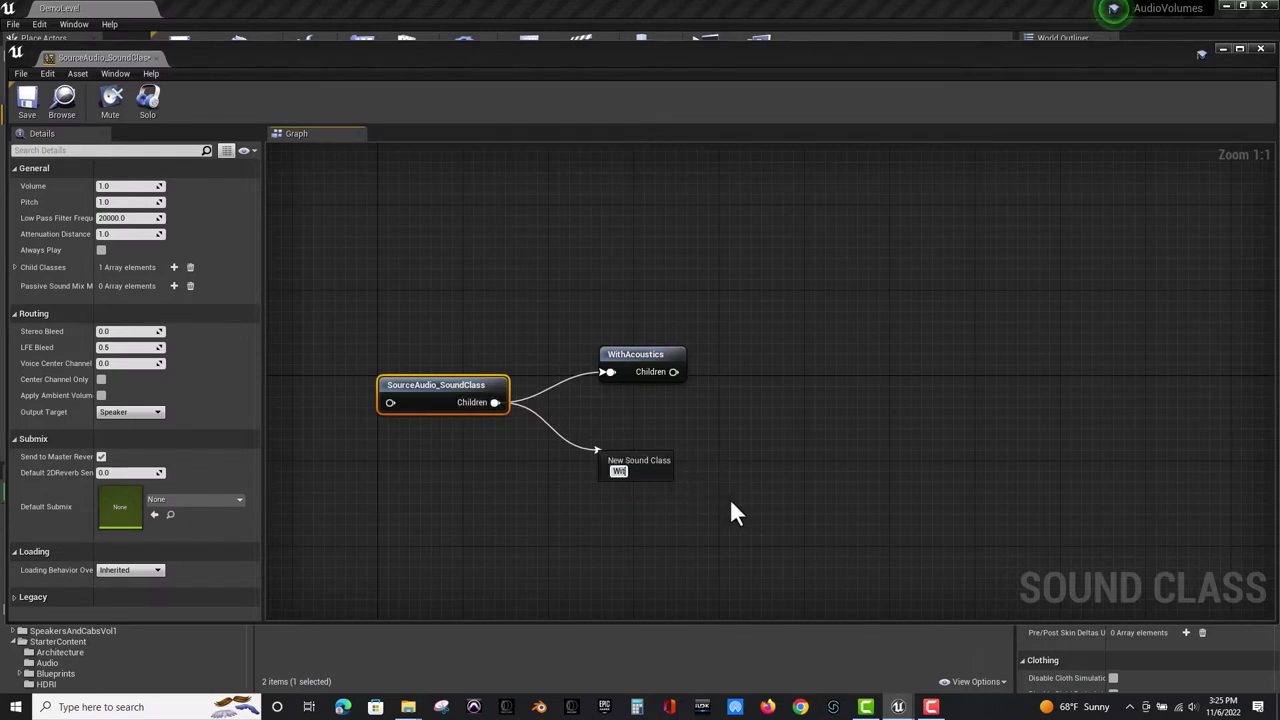
{"action": "type", "text": "houtAcoustics"}
{"action": "key", "text": "Return"}
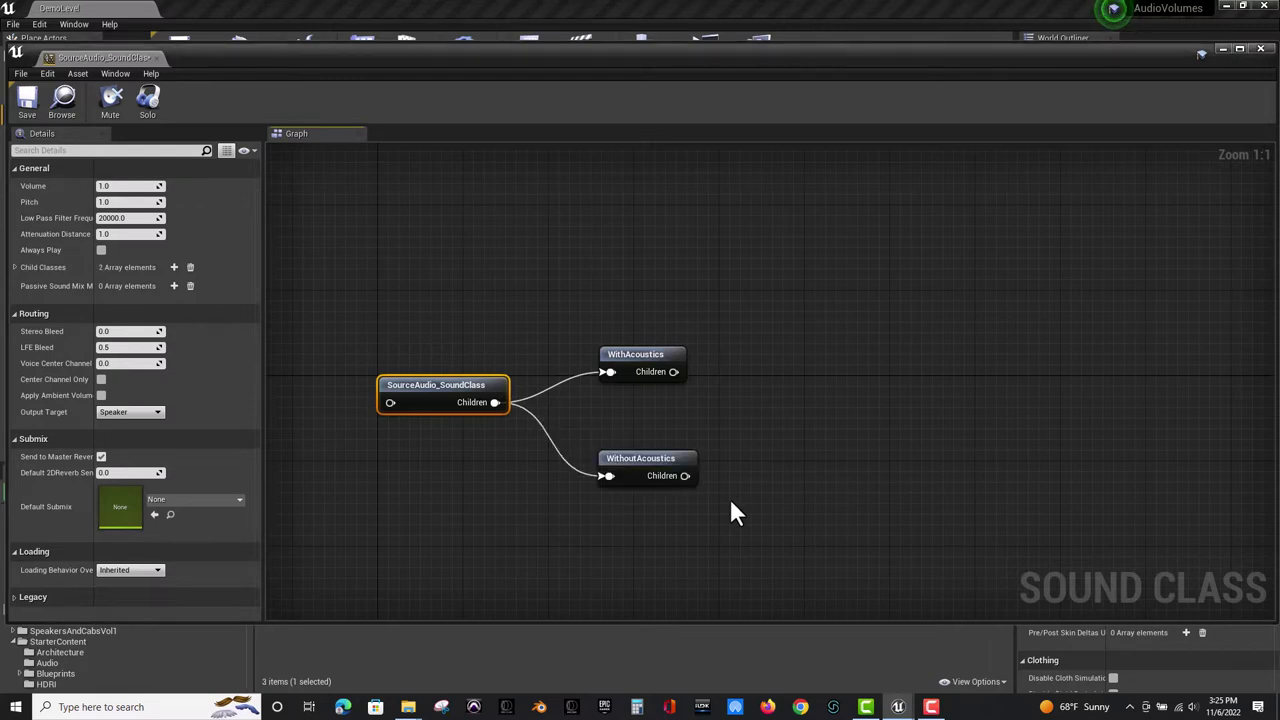
{"action": "left_click", "coordinate": [24, 105]}
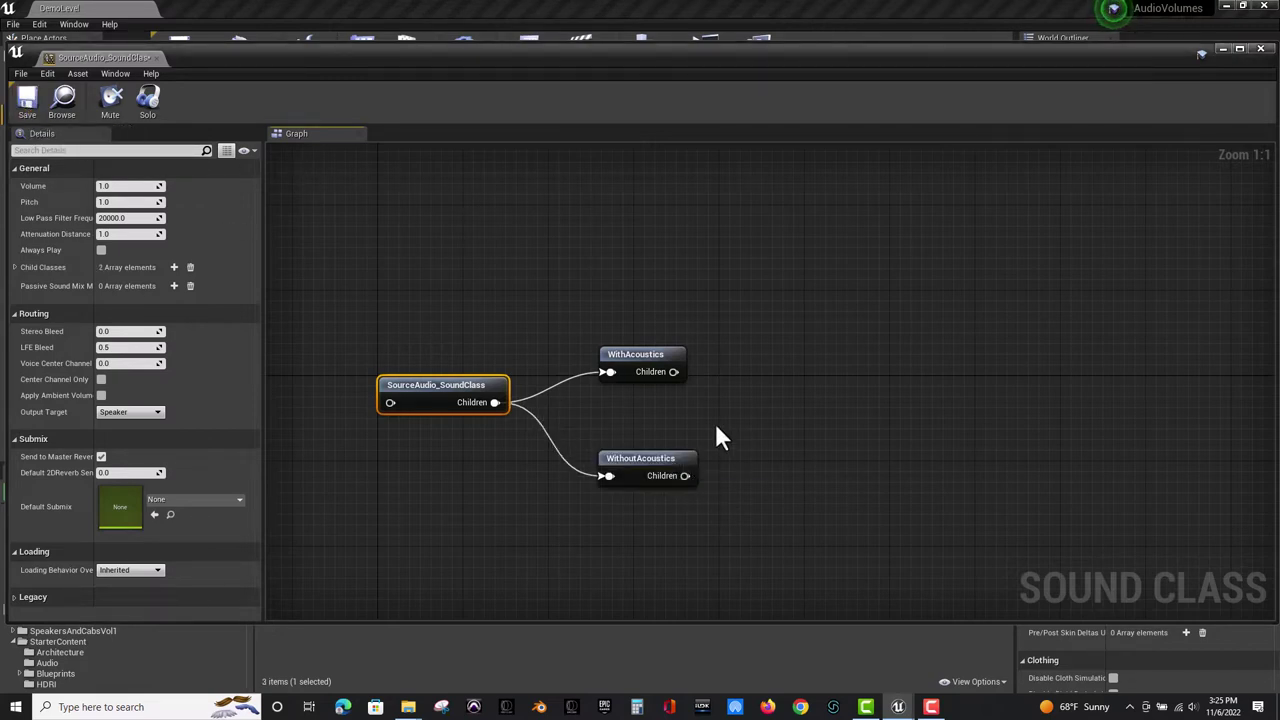
Enable Apply Ambient Volumes on the WithAcoustics sound class, then save SourceAudio_SoundClass and close its editor.
{"action": "left_click", "coordinate": [645, 357]}
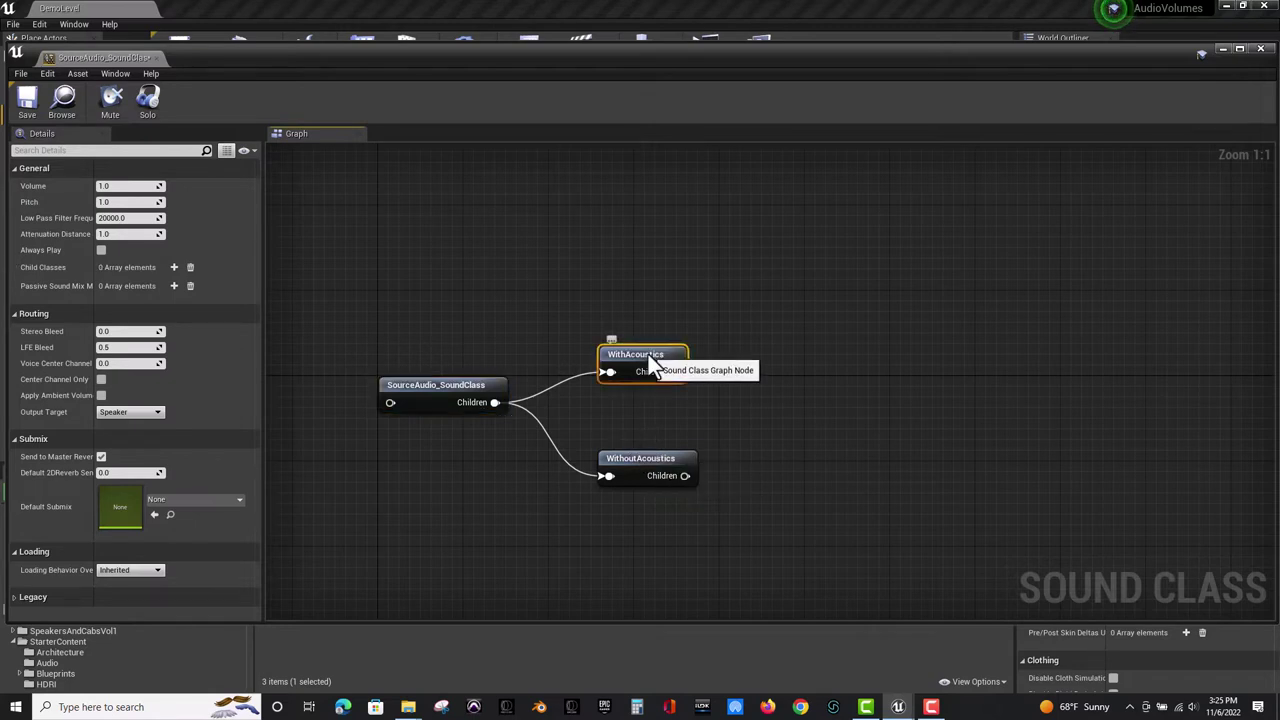
{"action": "left_click", "coordinate": [101, 395]}
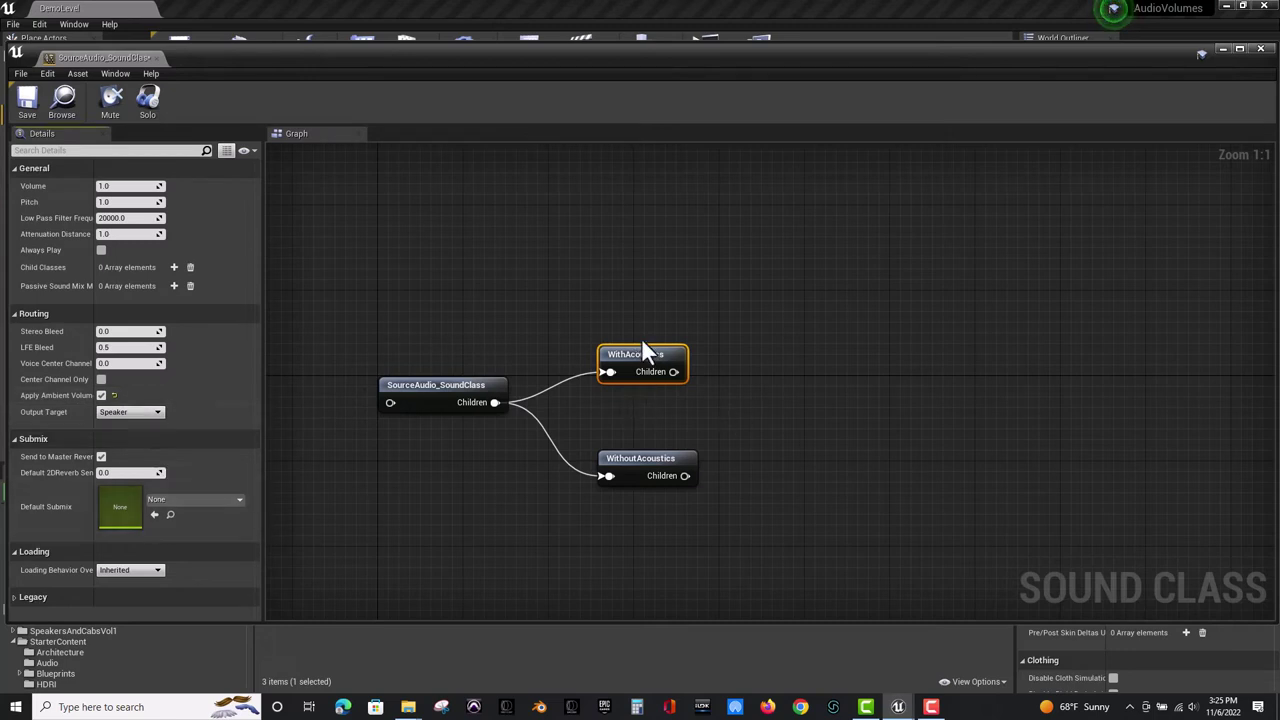
{"action": "left_click_drag", "start_coordinate": [602, 348], "coordinate": [616, 345]}
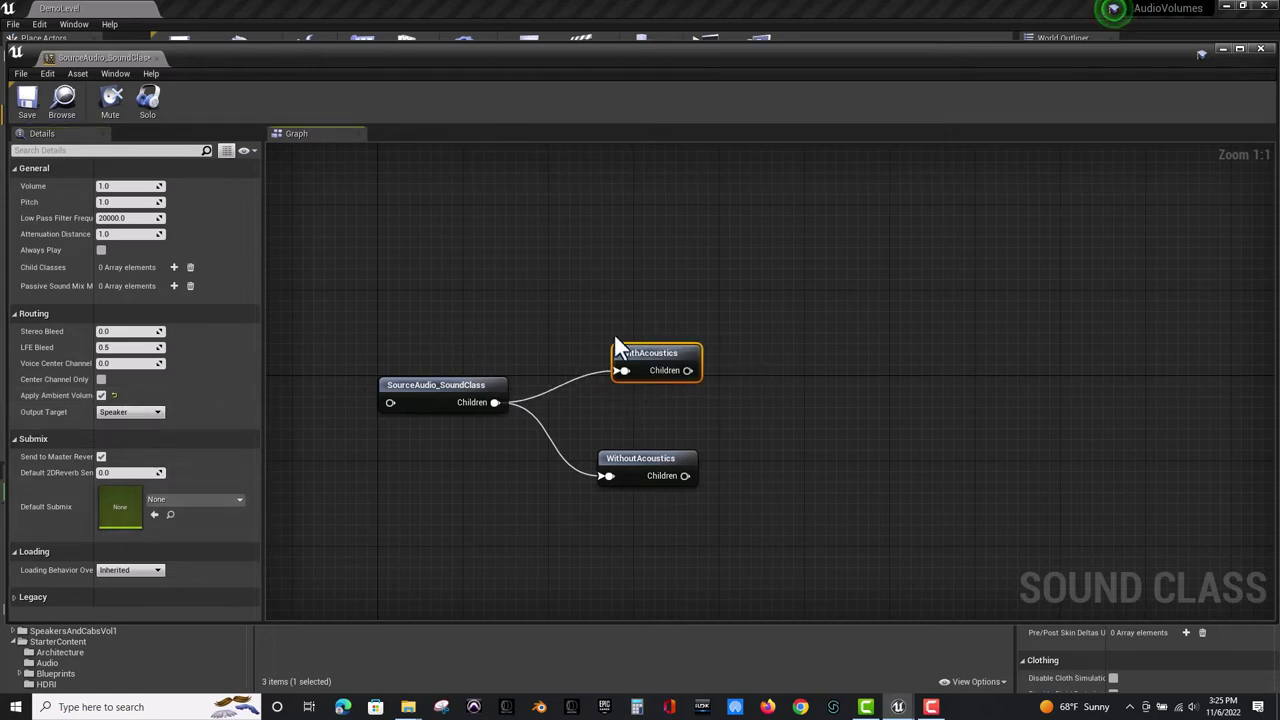
{"action": "left_click", "coordinate": [30, 105]}
{"action": "left_click", "coordinate": [157, 59]}
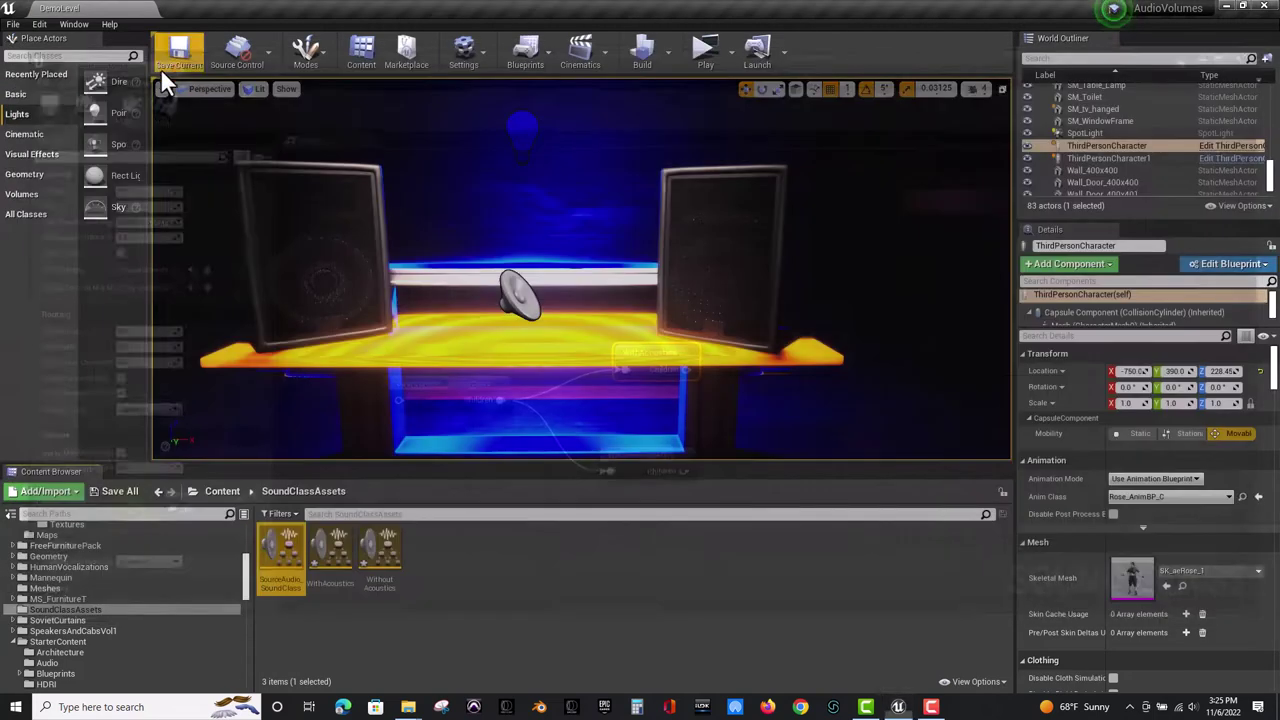
Check the WithAcoustics and WithoutAcoustics child sound classes in the SoundClassAssets folder.
{"action": "left_click", "coordinate": [343, 583]}
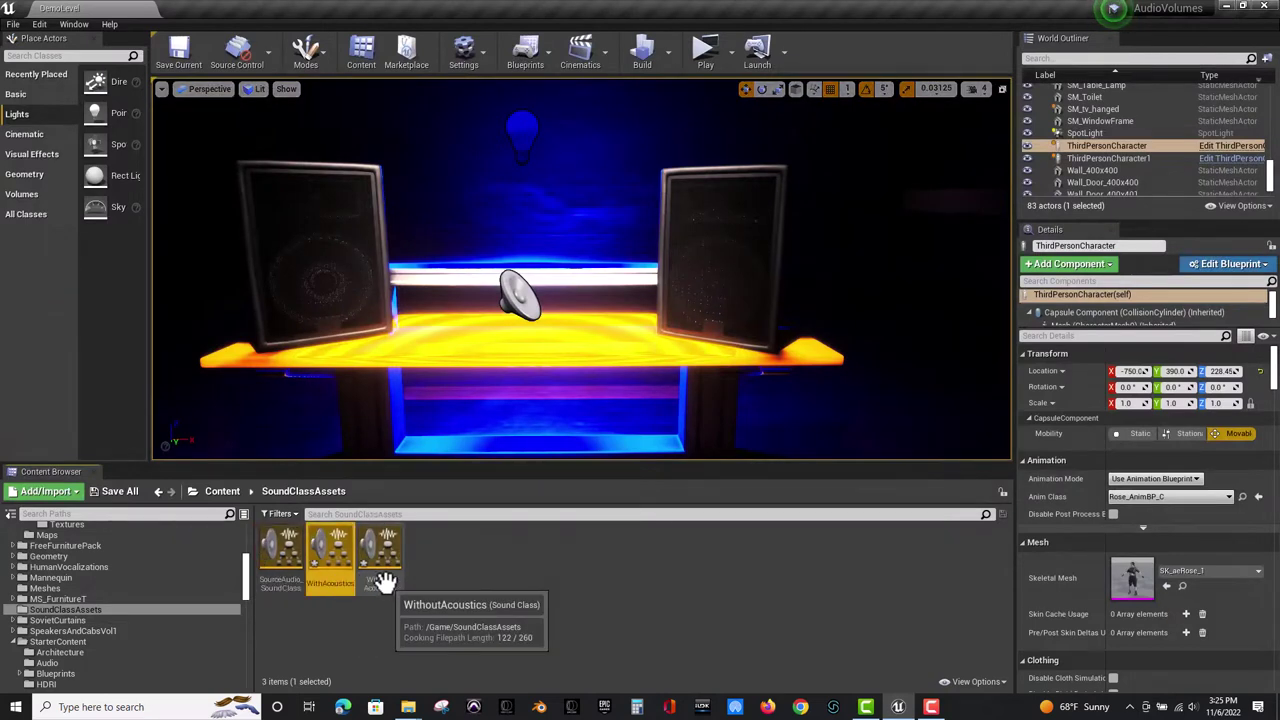
{"action": "left_click", "coordinate": [390, 578], "text": "ctrl"}
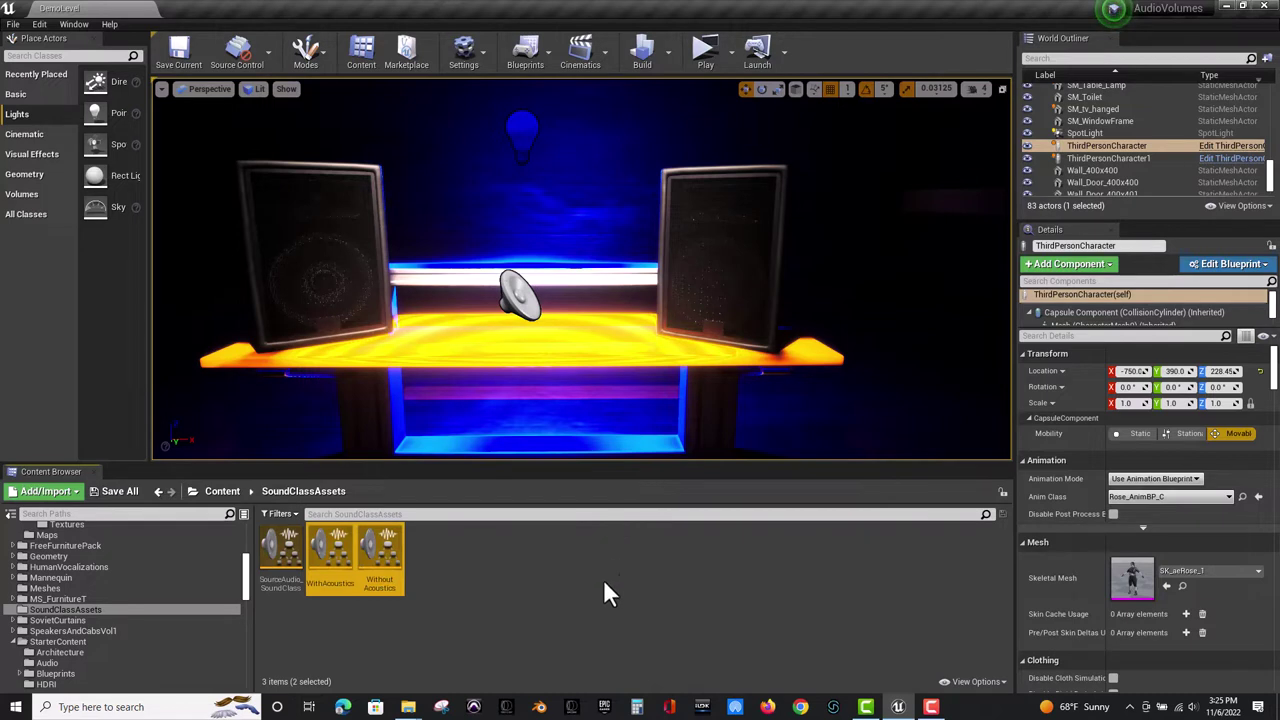
{"action": "left_click", "coordinate": [533, 592]}
{"action": "left_click", "coordinate": [332, 548]}
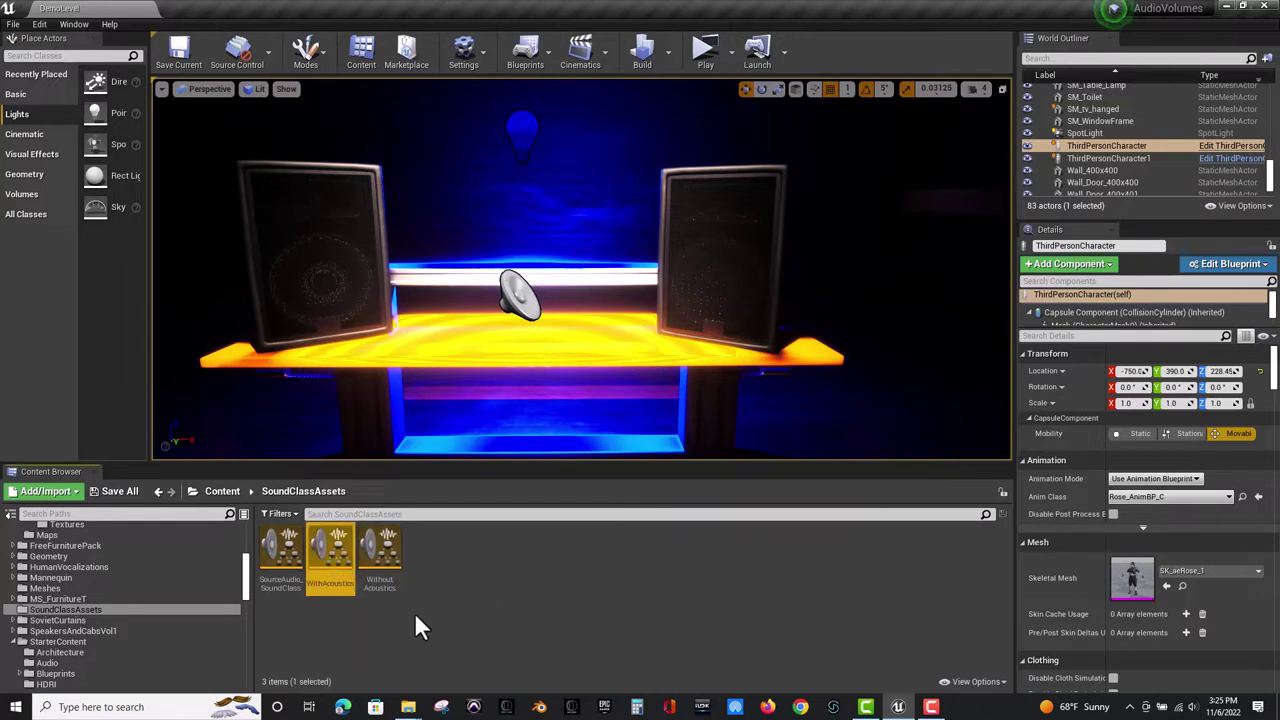
Select the ambient sound between the speakers and open its Mix_of_it_Cue sound cue from the Audio folder.
{"action": "right_click_drag", "start_coordinate": [530, 300], "coordinate": [528, 300]}
{"action": "left_click", "coordinate": [521, 295]}
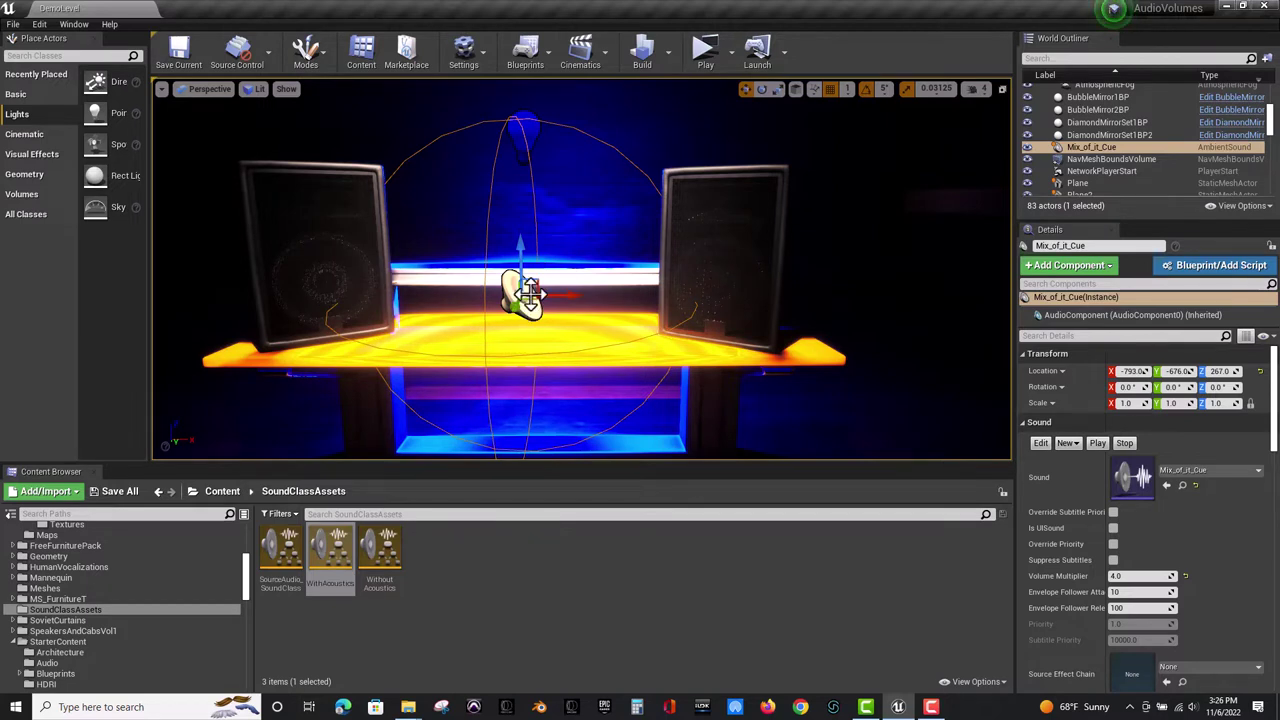
{"action": "left_click", "coordinate": [222, 491]}
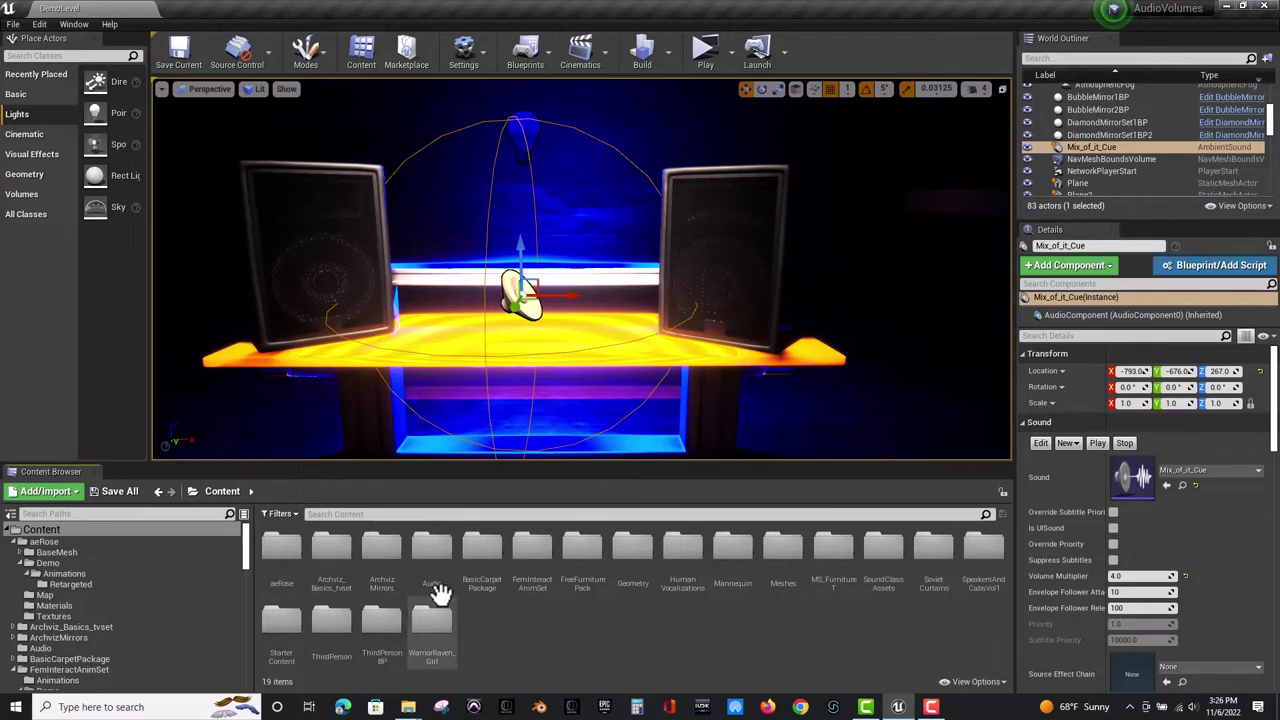
{"action": "double_click", "coordinate": [430, 548]}
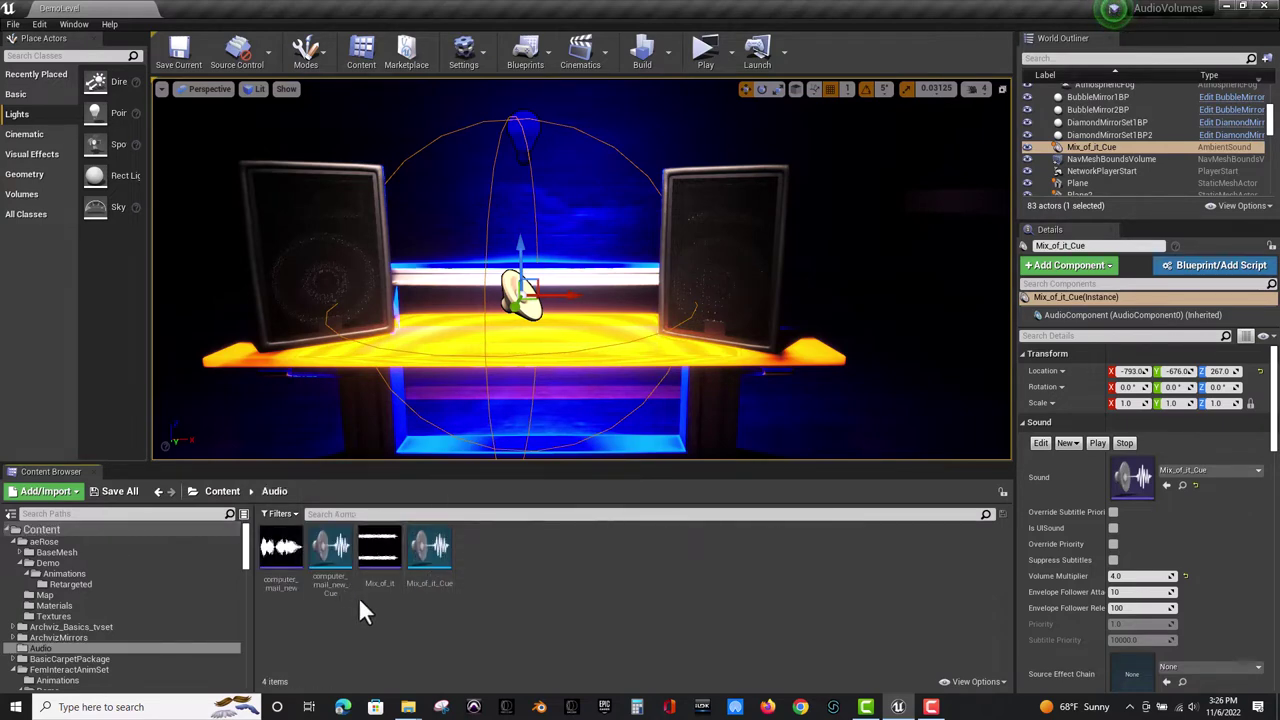
{"action": "double_click", "coordinate": [422, 584]}
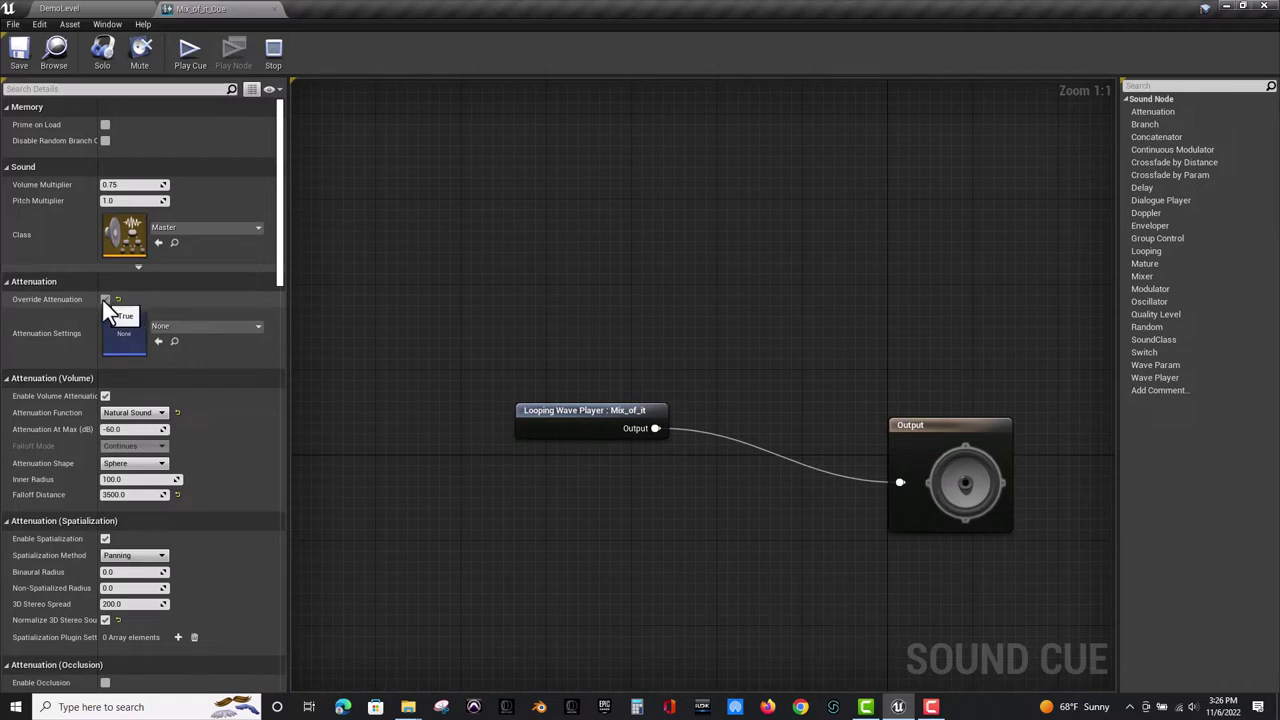
Examine the cue's volume attenuation and spatialization settings, keeping Natural Sound as the attenuation function.
{"action": "scroll", "coordinate": [102, 299], "scroll_direction": "down", "scroll_amount": 3}
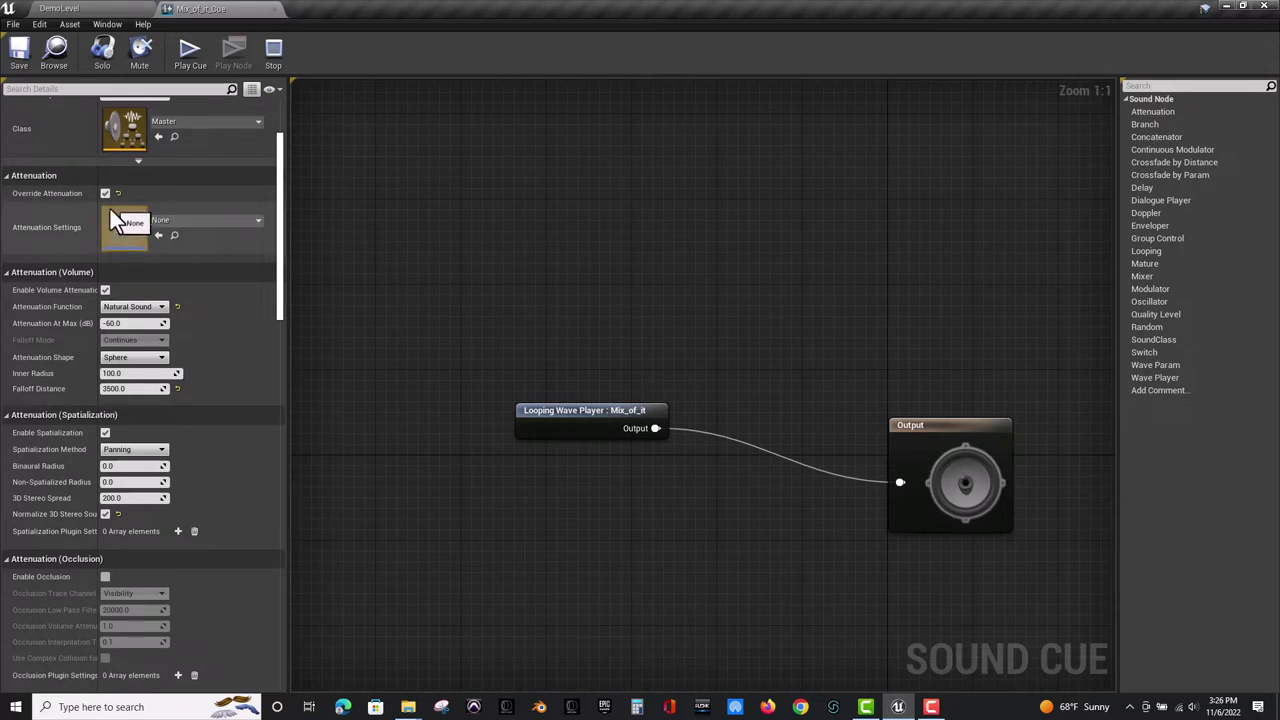
{"action": "left_click", "coordinate": [153, 307]}
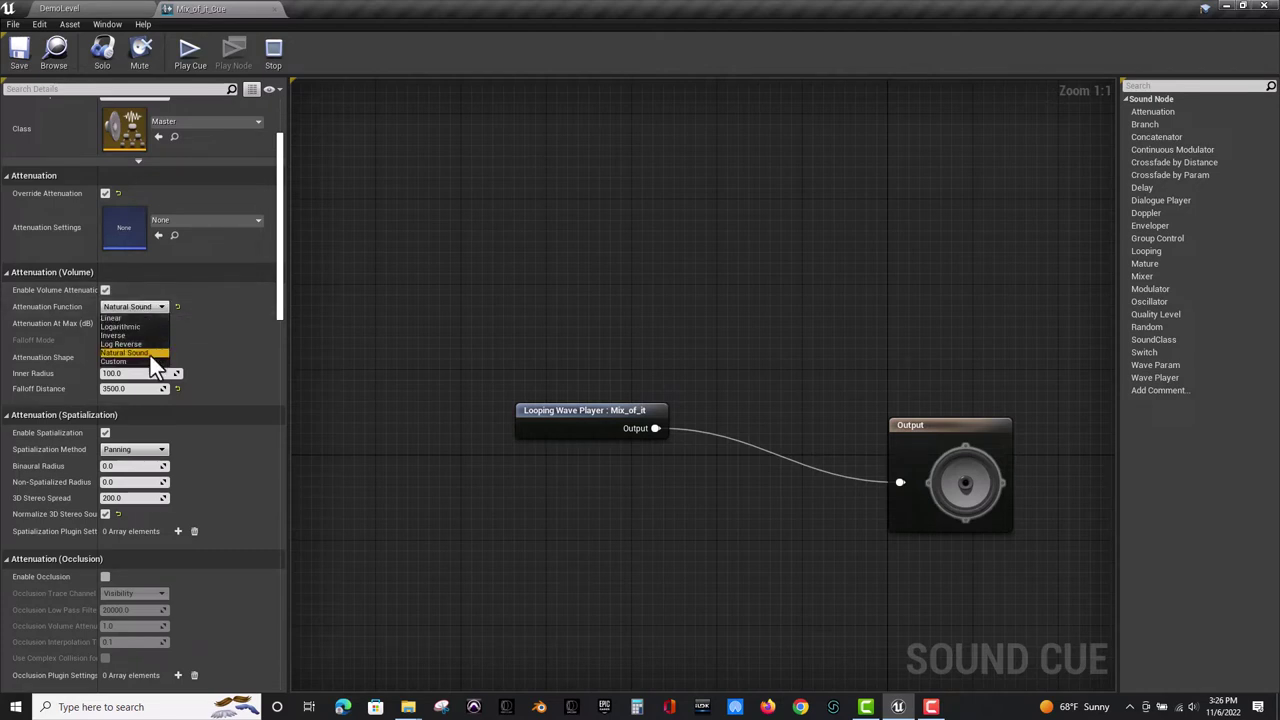
{"action": "left_click", "coordinate": [150, 354]}
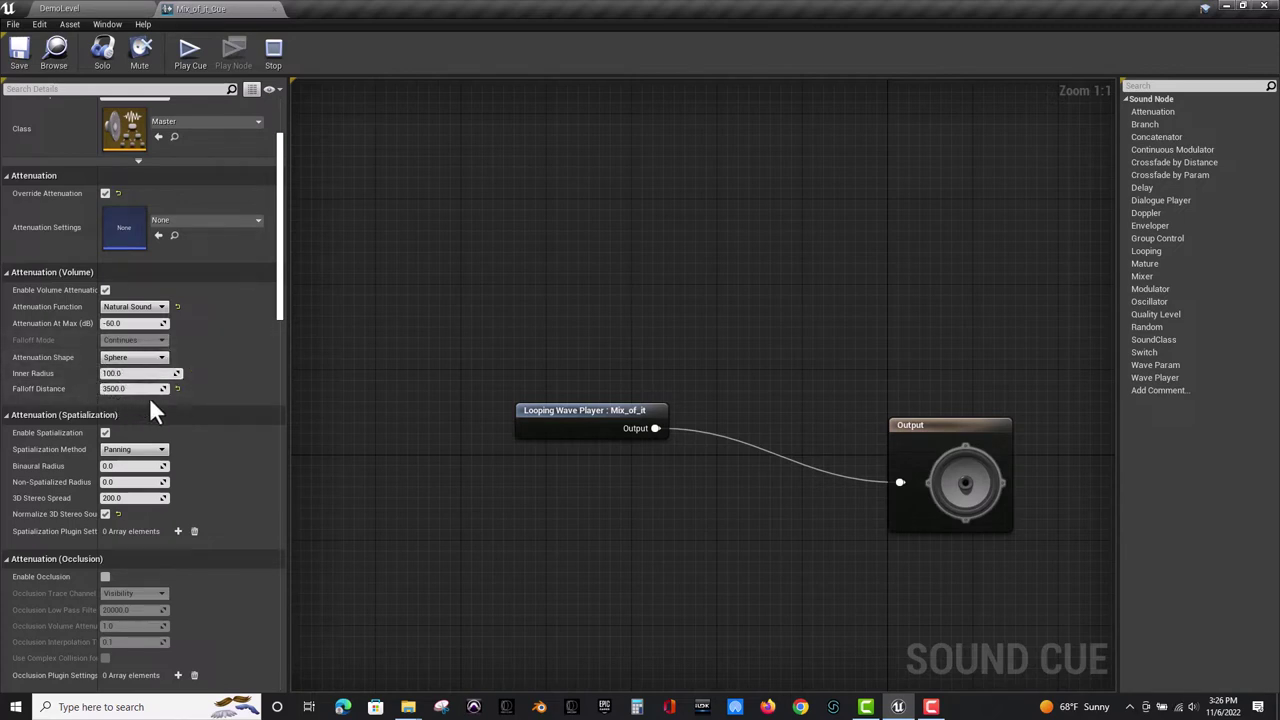
{"action": "scroll", "coordinate": [147, 420], "scroll_direction": "down", "scroll_amount": 3}
{"action": "scroll", "coordinate": [144, 438], "scroll_direction": "down", "scroll_amount": 1}
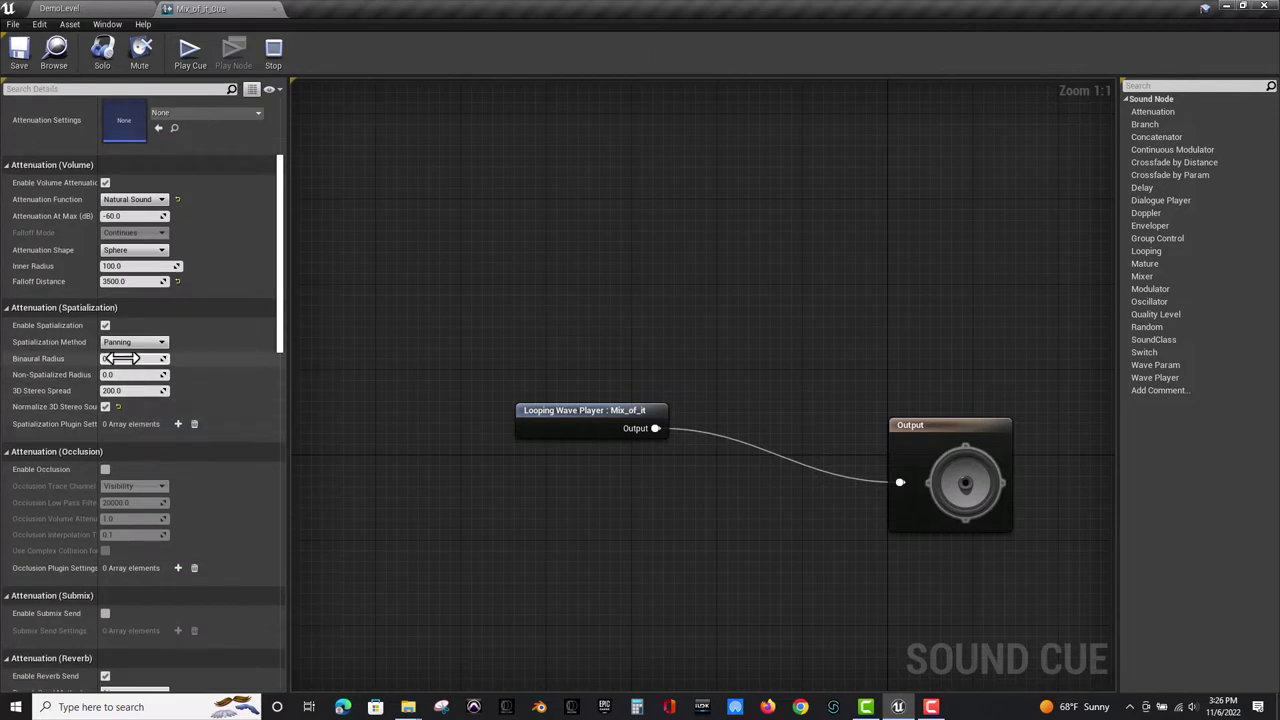
{"action": "left_click", "coordinate": [105, 325]}
{"action": "scroll", "coordinate": [193, 390], "scroll_direction": "down", "scroll_amount": 2}
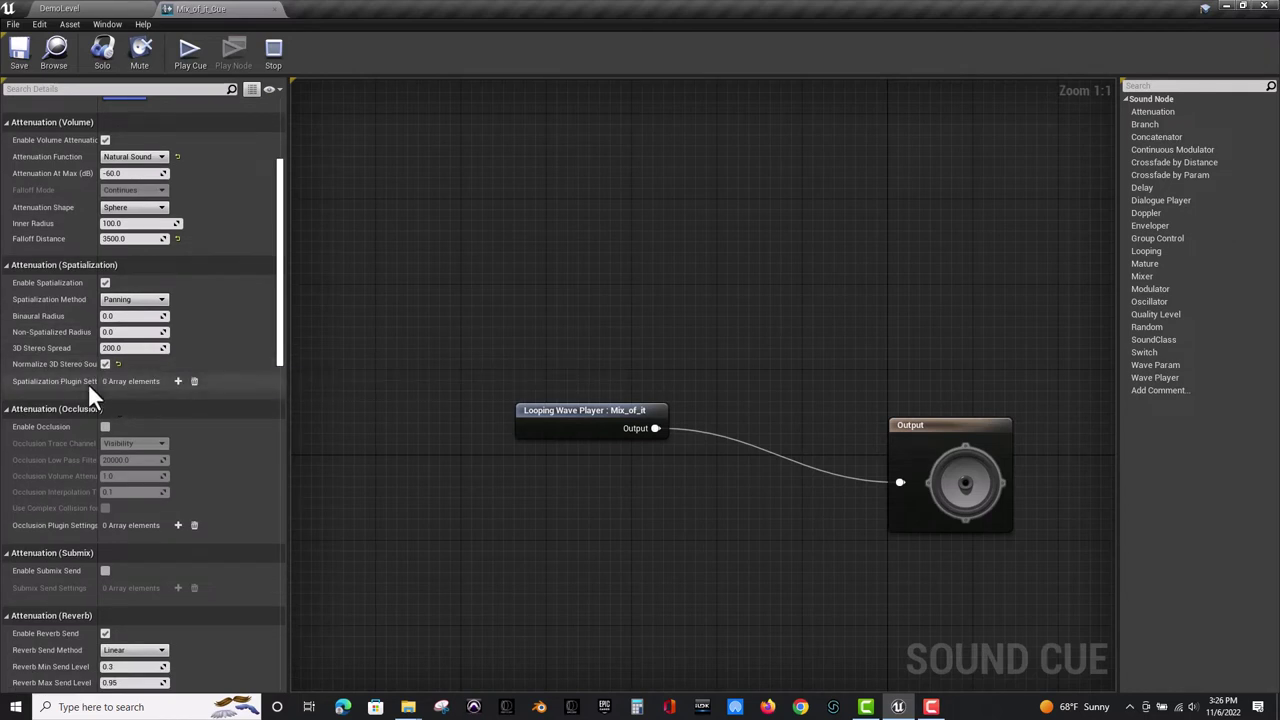
{"action": "mouse_move", "coordinate": [37, 369]}
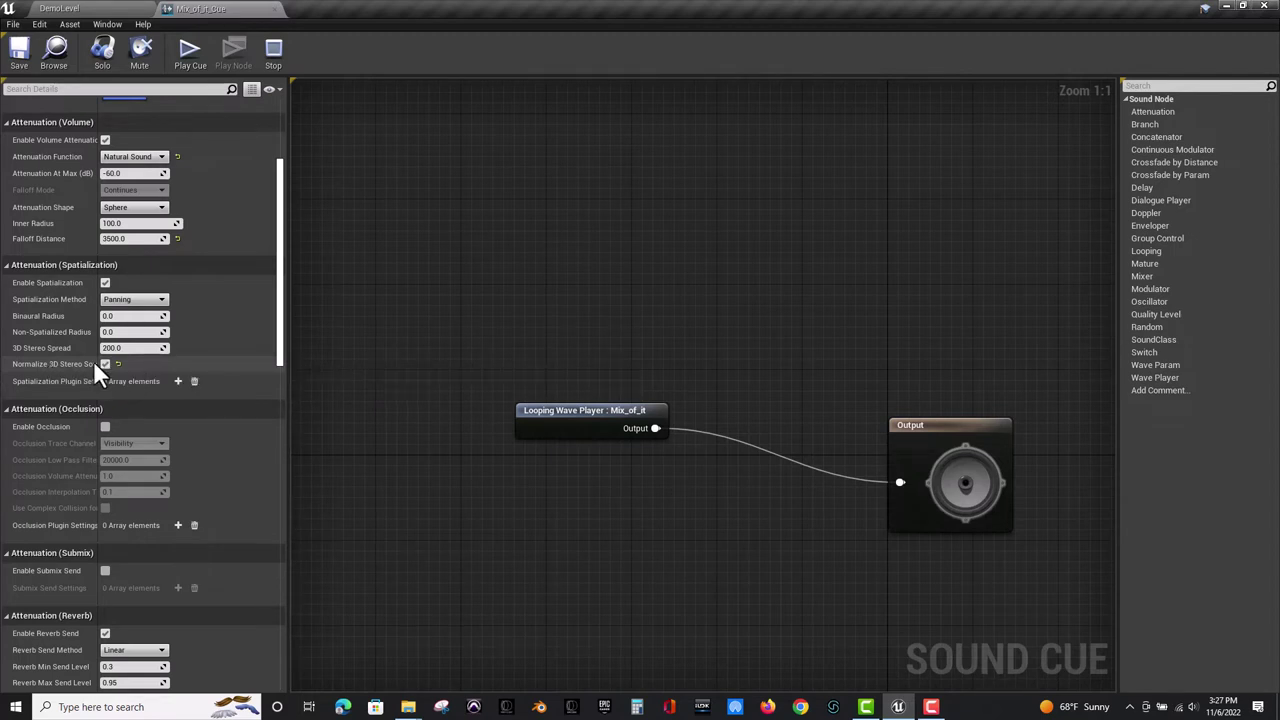
Examine the cue's occlusion, reverb, focus, air absorption and concurrency settings.
{"action": "scroll", "coordinate": [193, 418], "scroll_direction": "down", "scroll_amount": 3}
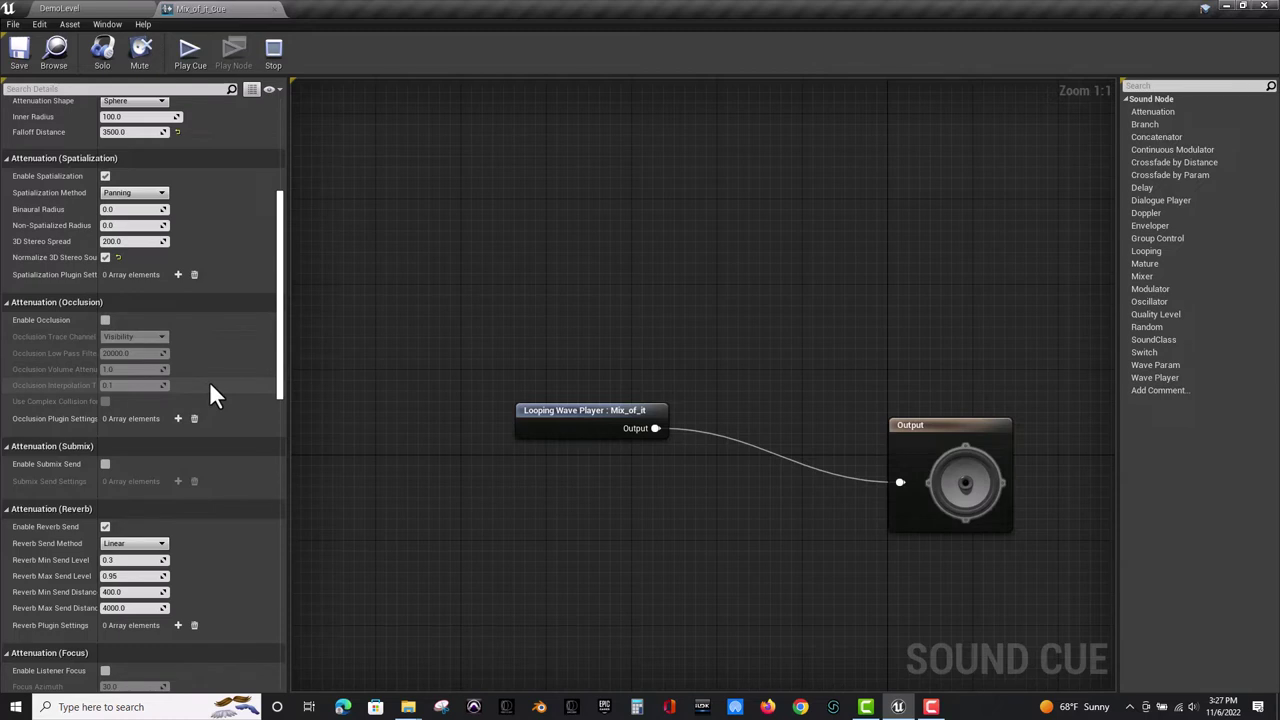
{"action": "scroll", "coordinate": [209, 381], "scroll_direction": "down", "scroll_amount": 4}
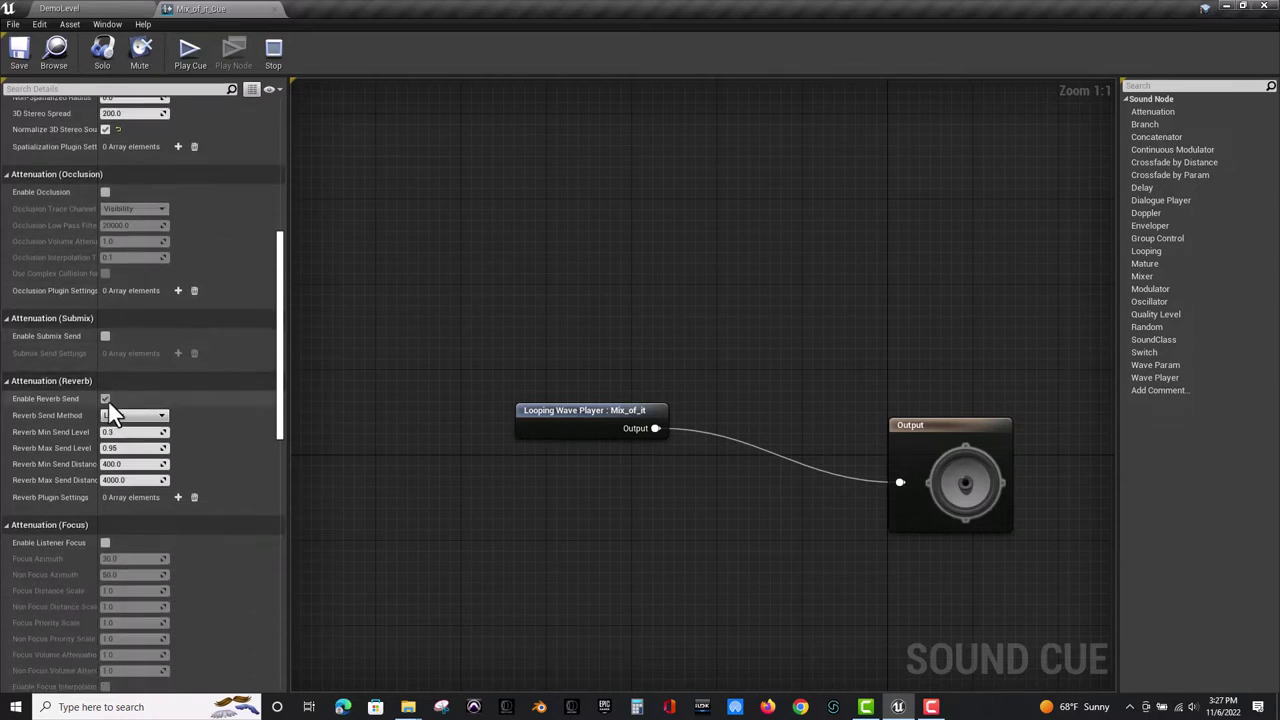
{"action": "scroll", "coordinate": [141, 406], "scroll_direction": "down", "scroll_amount": 10}
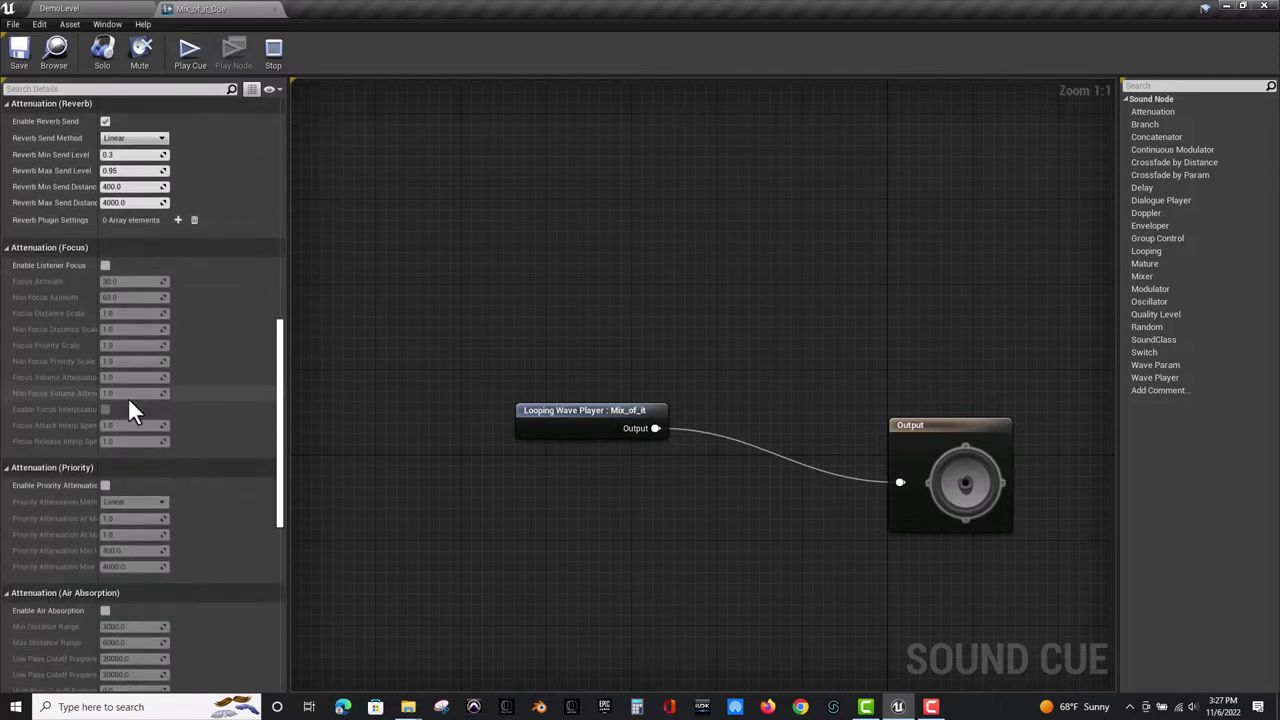
{"action": "scroll", "coordinate": [124, 397], "scroll_direction": "down", "scroll_amount": 11}
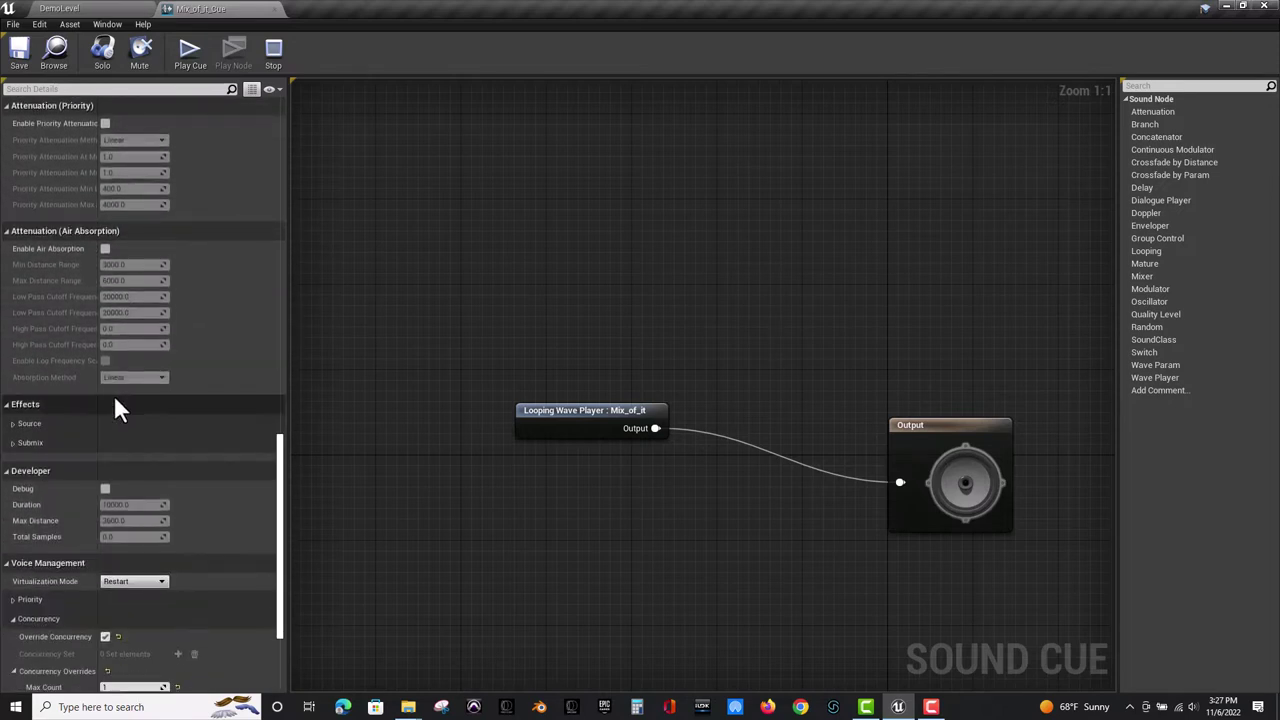
{"action": "scroll", "coordinate": [113, 405], "scroll_direction": "down", "scroll_amount": 4}
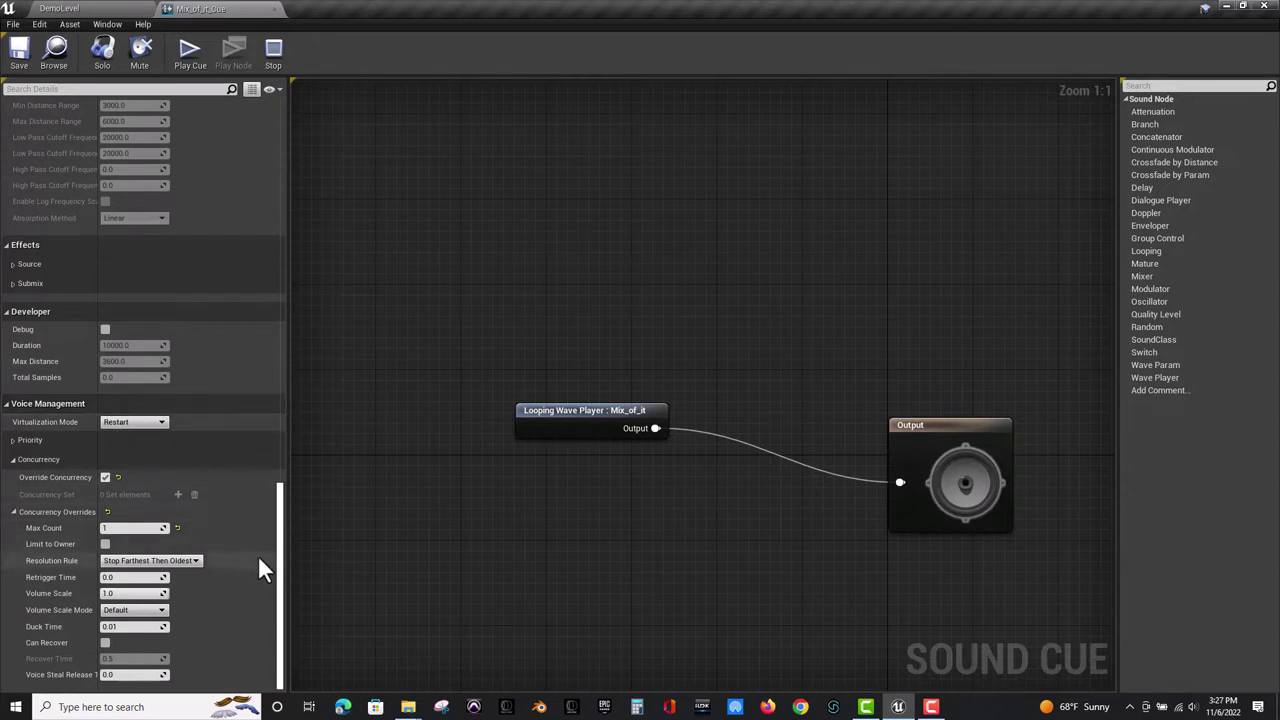
{"action": "left_click_drag", "start_coordinate": [280, 518], "coordinate": [283, 208]}
{"action": "left_click_drag", "start_coordinate": [284, 185], "coordinate": [288, 120]}
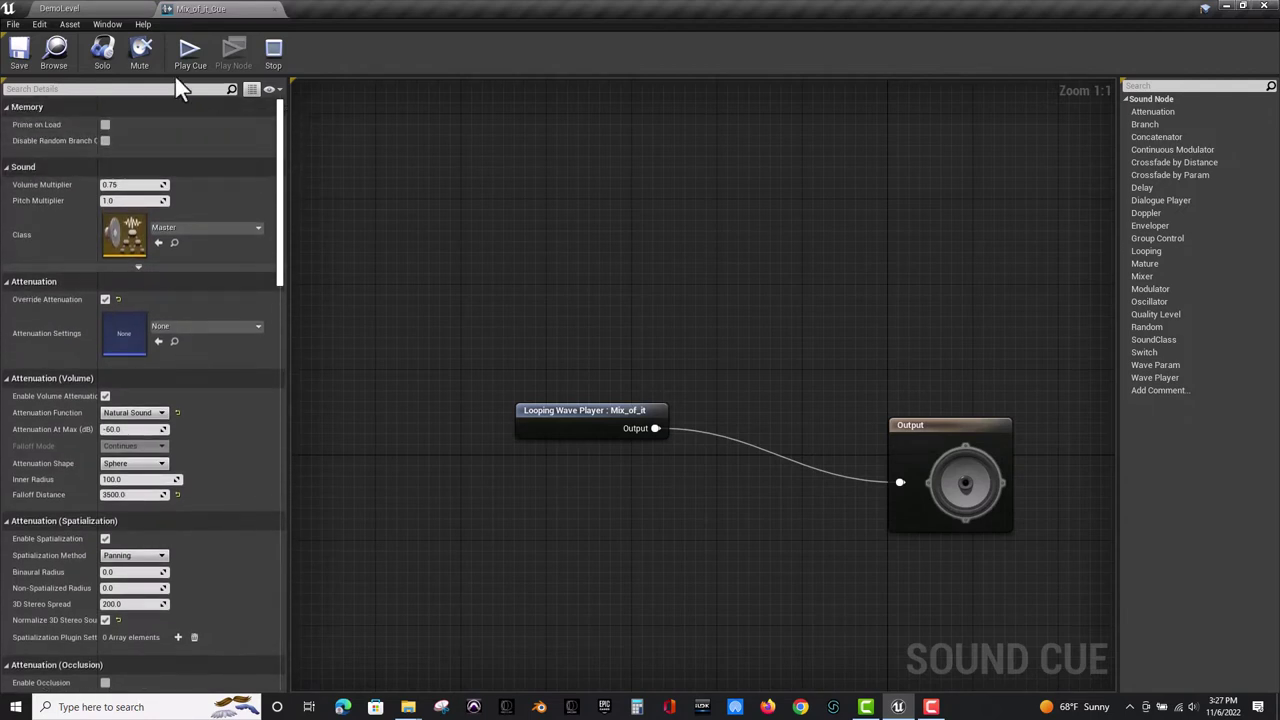
Return to DemoLevel, play it in a preview window and walk the character around the speaker table to hear the music.
{"action": "left_click", "coordinate": [76, 13]}
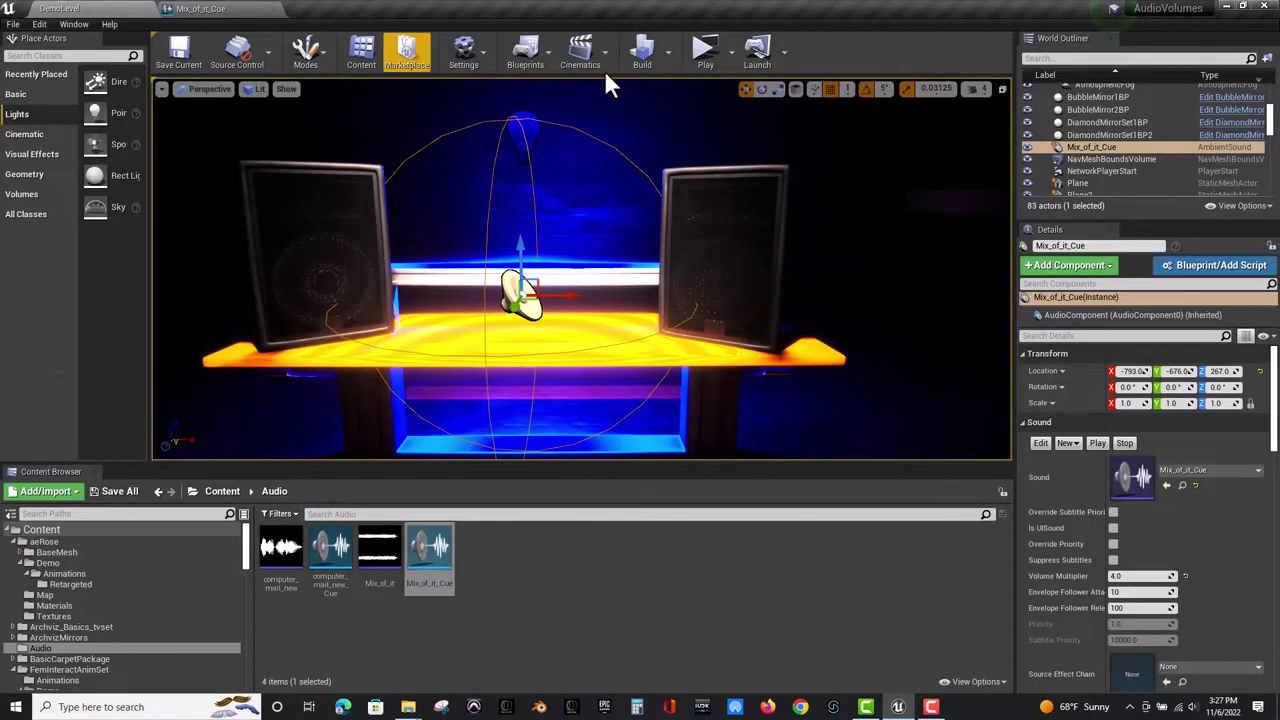
{"action": "left_click", "coordinate": [700, 52]}
{"action": "left_click", "coordinate": [685, 199]}
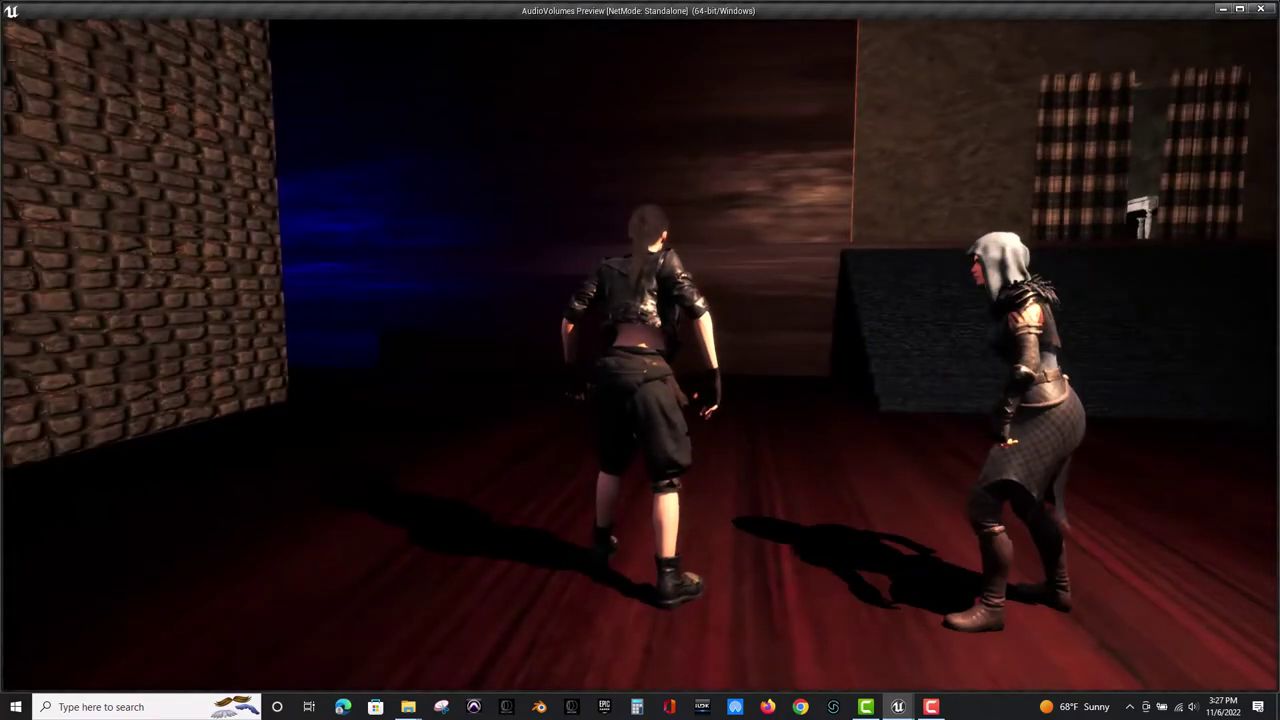
{"action": "key", "text": "w"}
{"action": "key", "text": "a"}
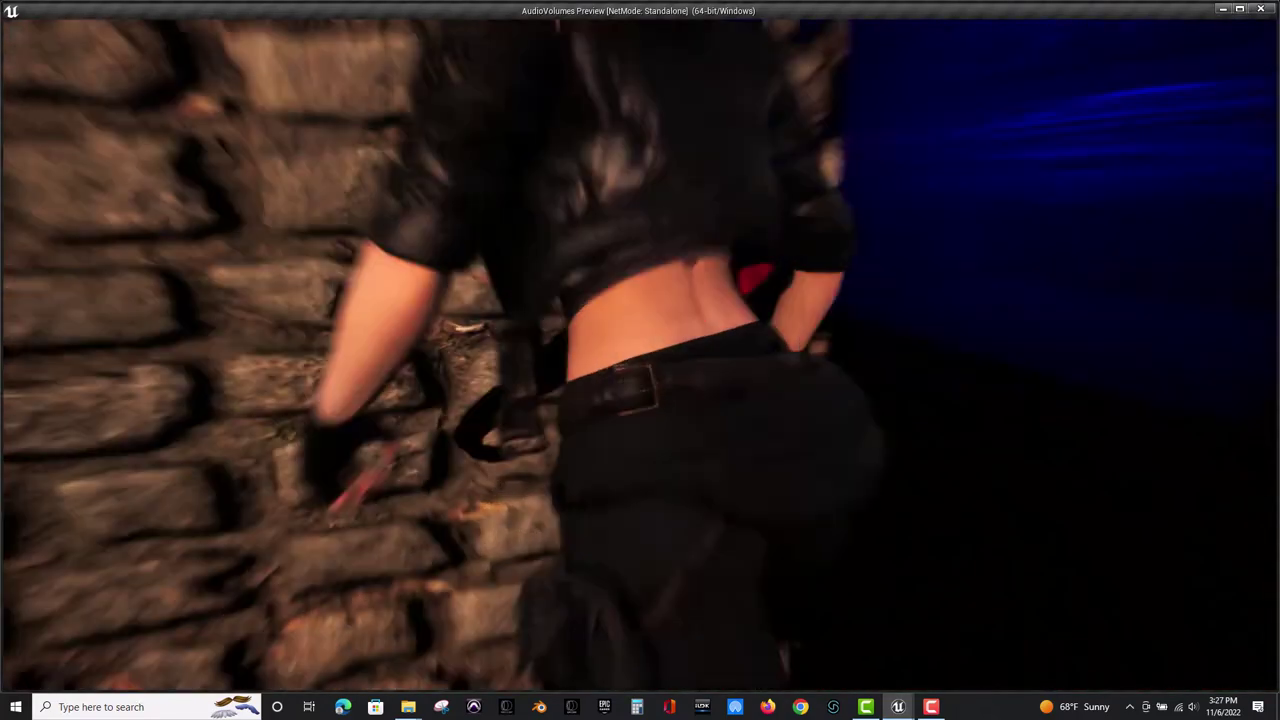
{"action": "key", "text": "d"}
{"action": "key", "text": "a"}
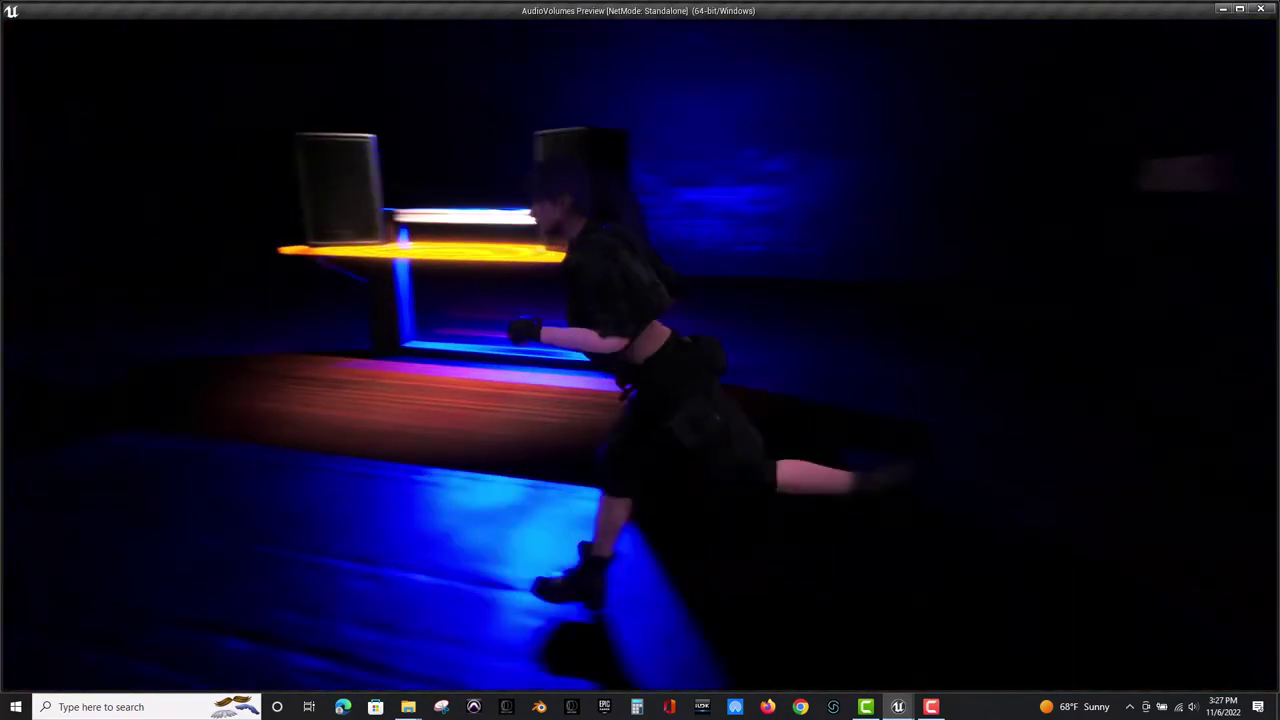
{"action": "key", "text": "w"}
{"action": "key", "text": "w"}
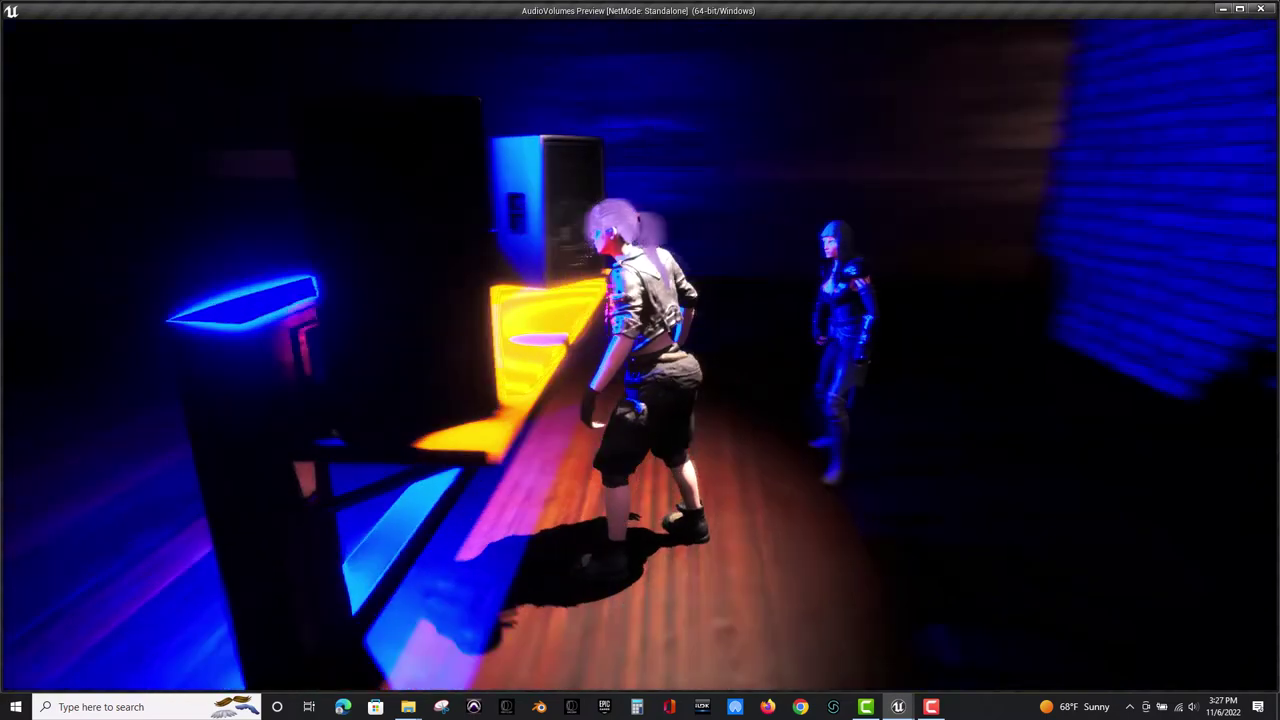
{"action": "key", "text": "w"}
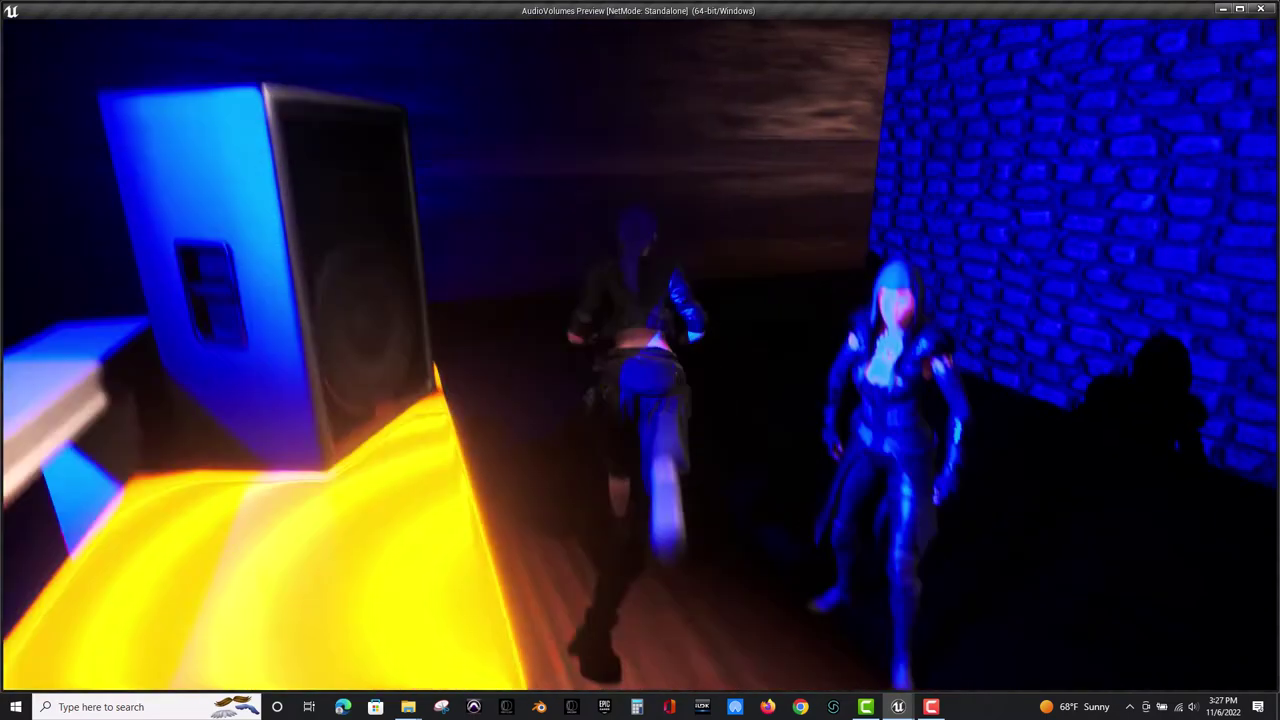
Walk the character up the stairs into the bathroom to hear the sound there, and end the preview.
{"action": "key", "text": "d"}
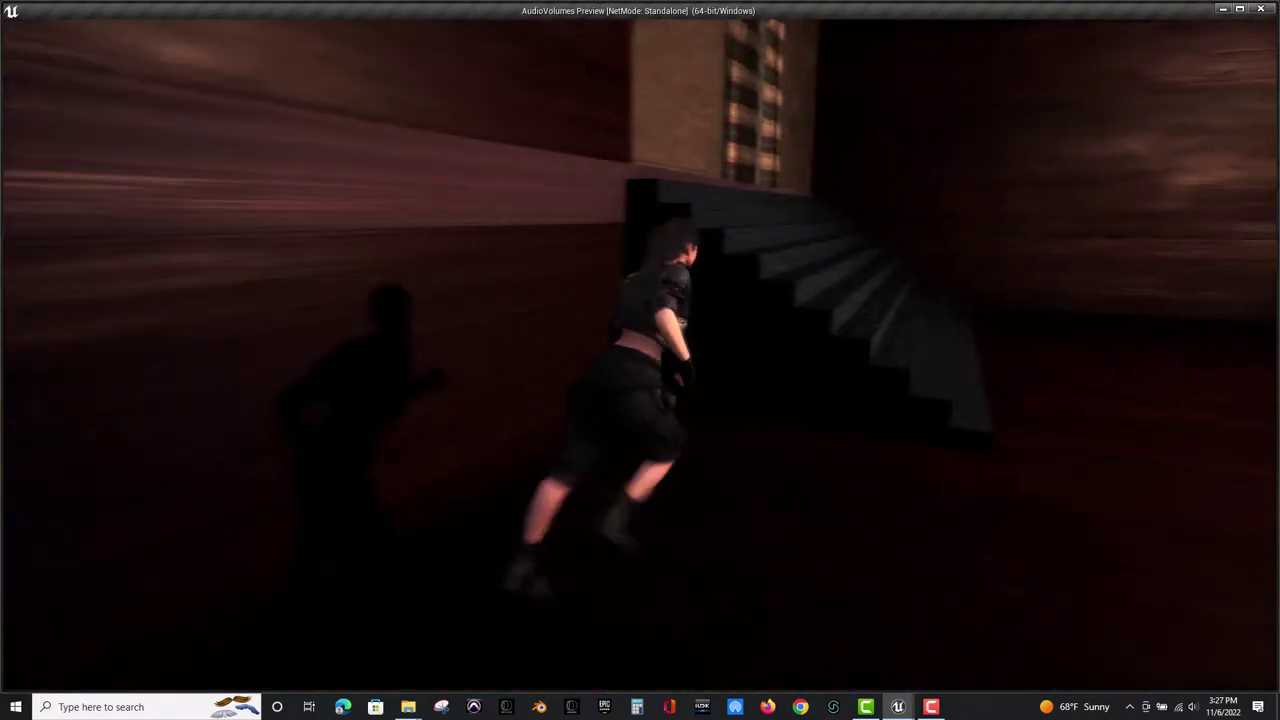
{"action": "key", "text": "w"}
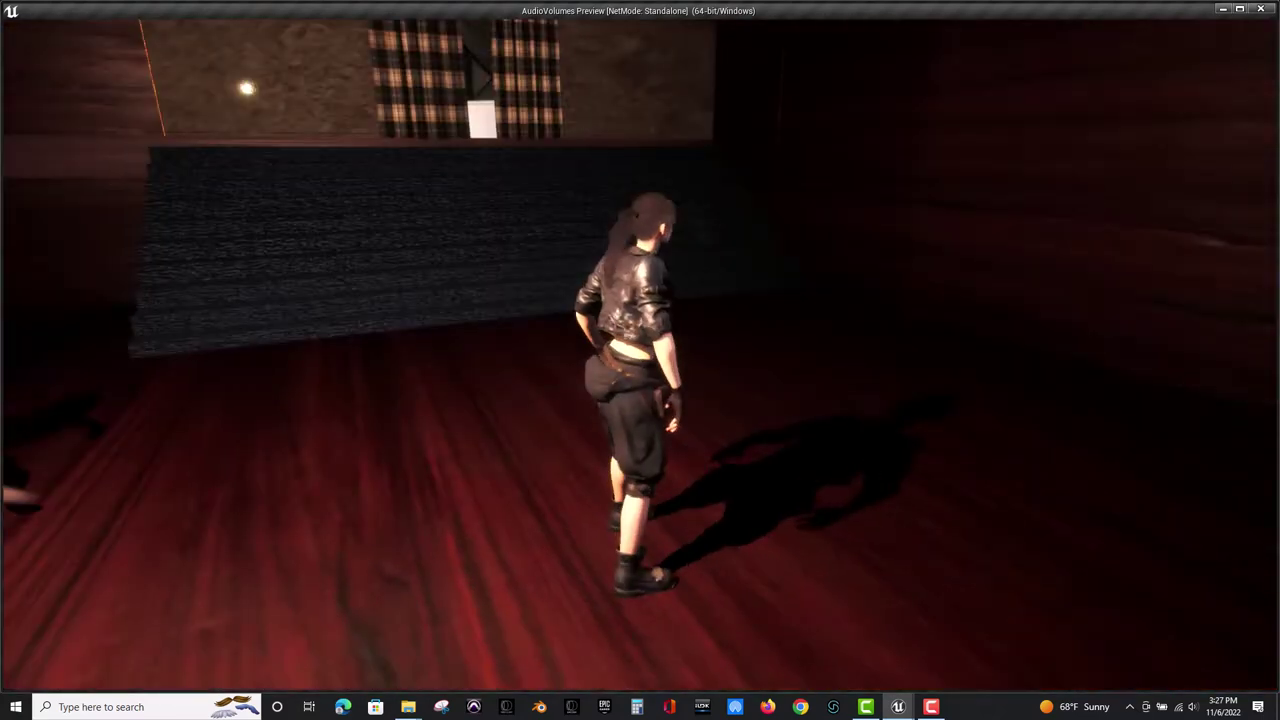
{"action": "key", "text": "w"}
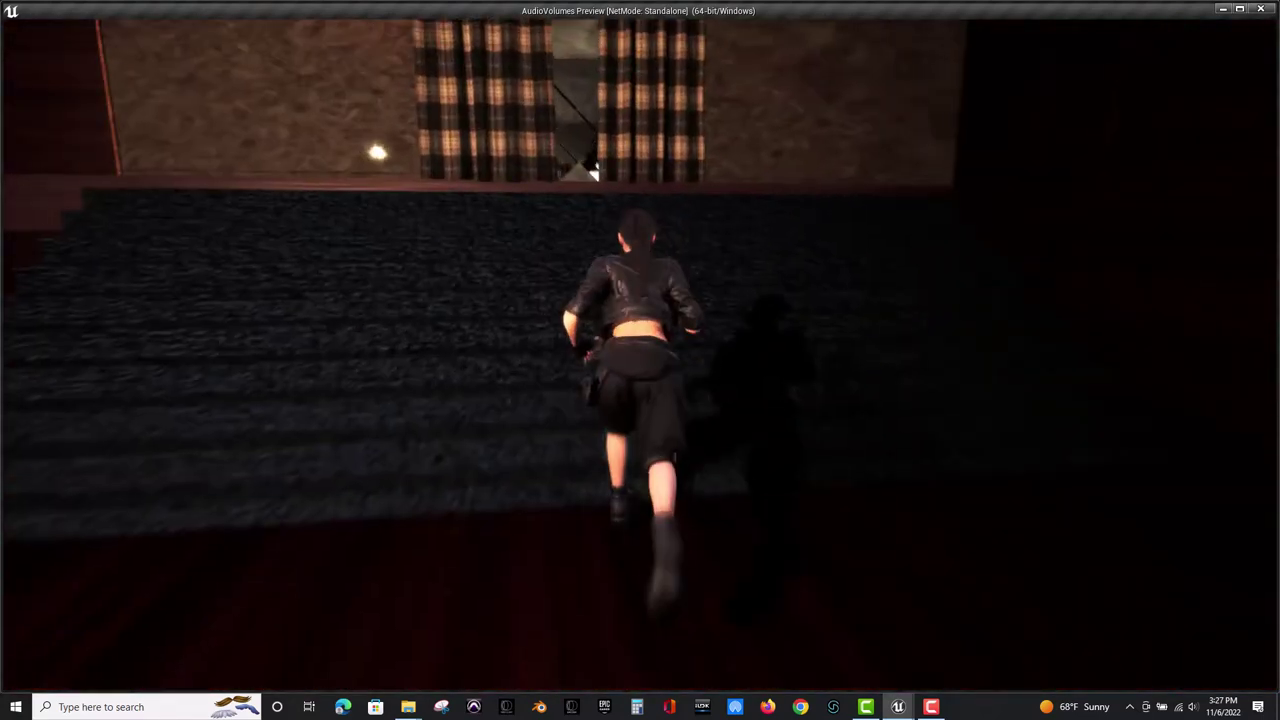
{"action": "key", "text": "w"}
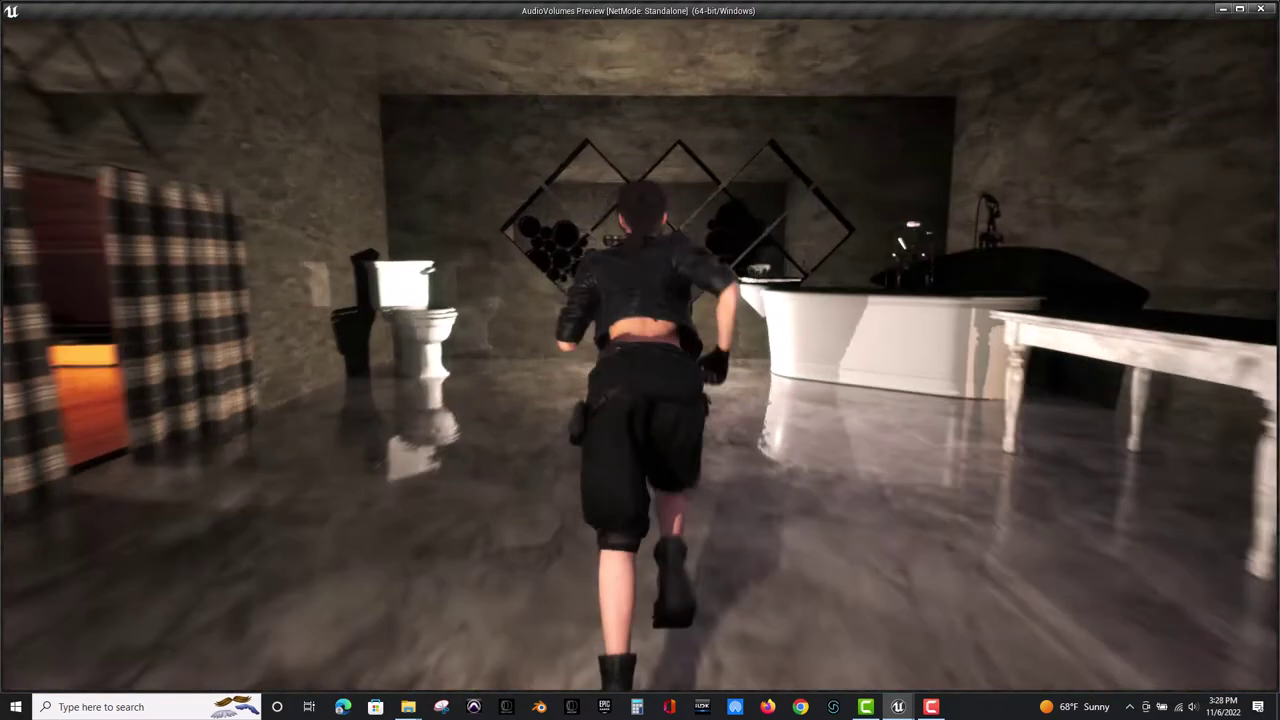
{"action": "key", "text": "w"}
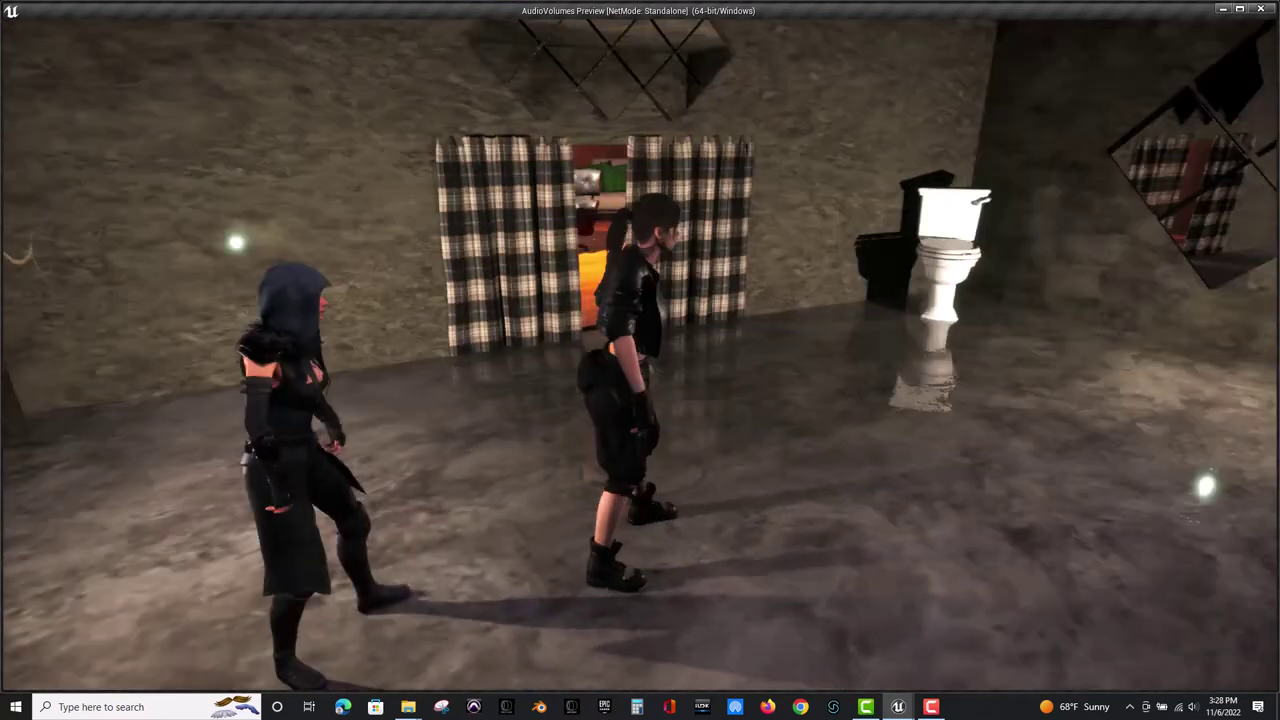
{"action": "key", "text": "w"}
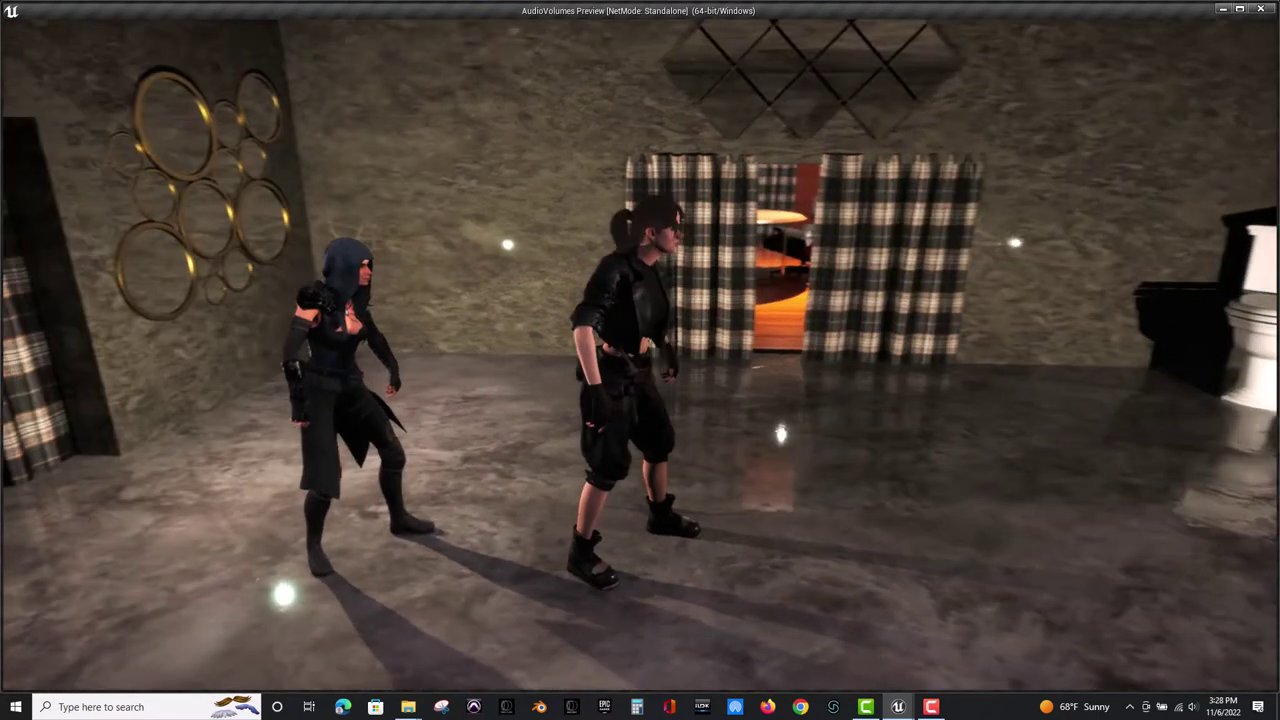
{"action": "key", "text": "w"}
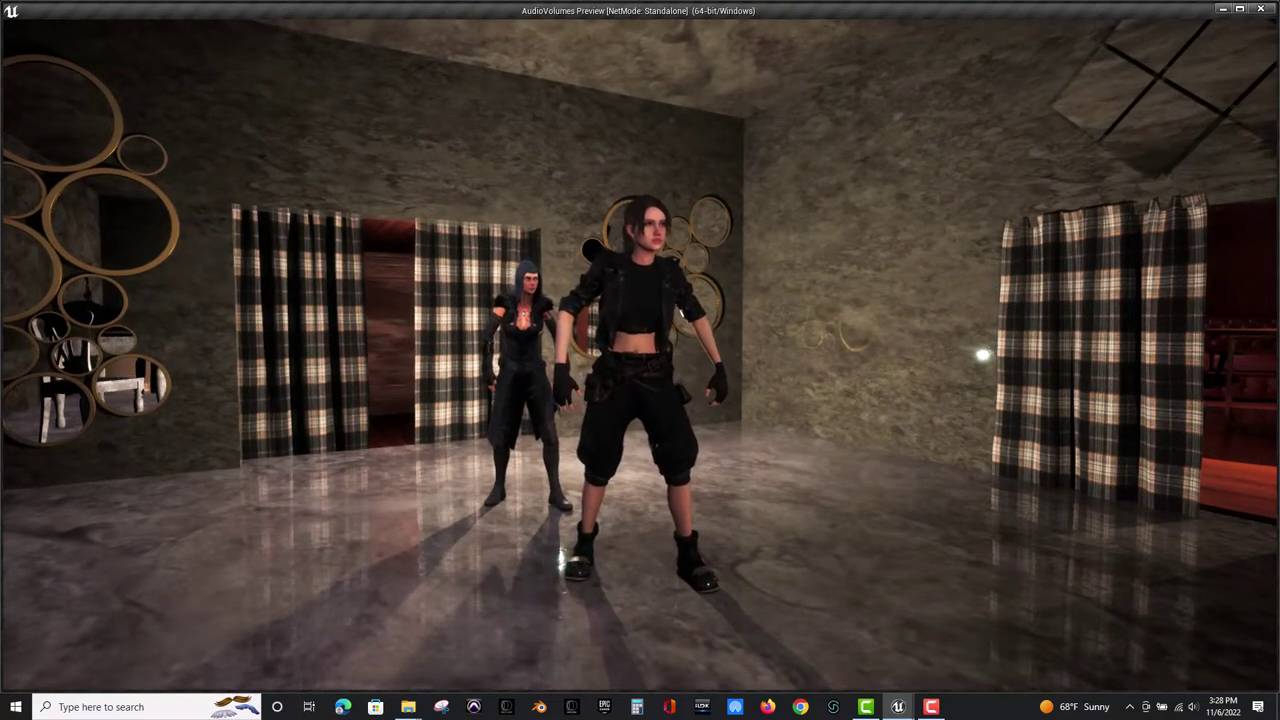
{"action": "key", "text": "Escape"}
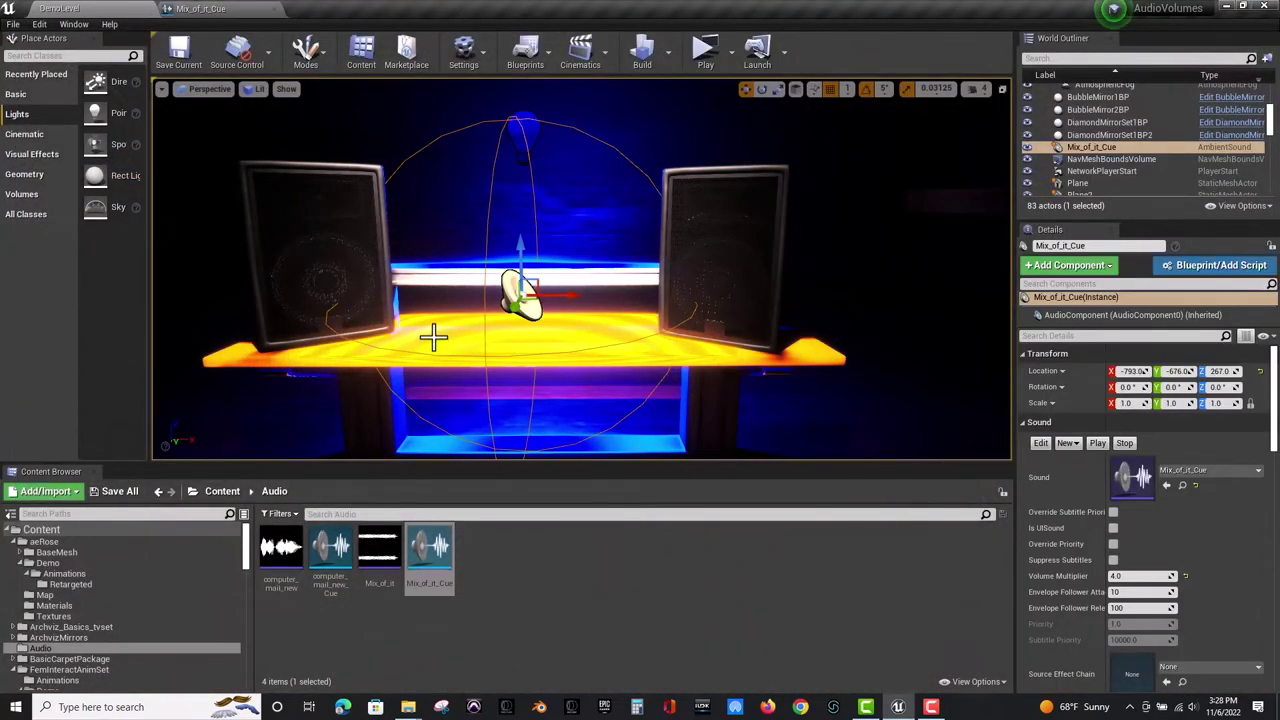
Select the cobblestone wall Wall_400x400 in the level and frame it fully.
{"action": "scroll", "coordinate": [510, 272], "scroll_direction": "down", "scroll_amount": 6}
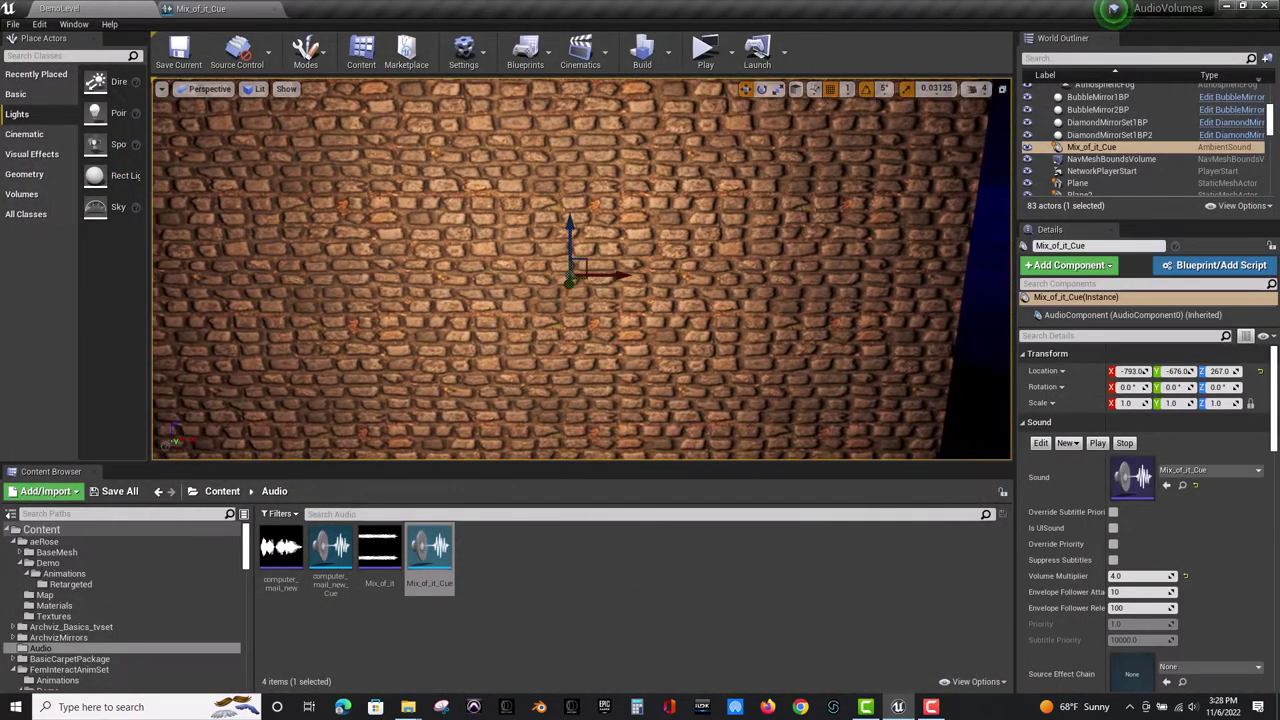
{"action": "right_click_drag", "start_coordinate": [510, 272], "coordinate": [434, 251]}
{"action": "left_click", "coordinate": [434, 251]}
{"action": "right_click_drag", "start_coordinate": [543, 243], "coordinate": [573, 265]}
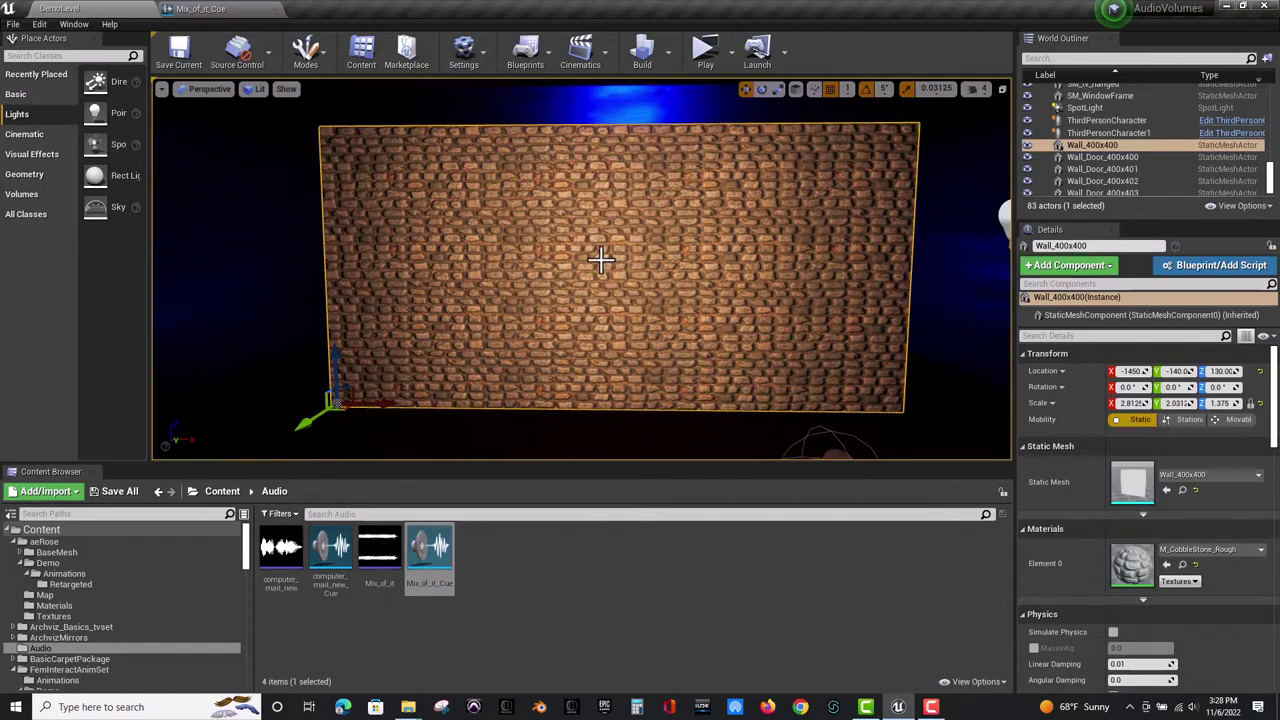
Examine the cobblestone wall's surface from close up and from slightly farther away.
{"action": "key", "text": "w"}
{"action": "right_click_drag", "start_coordinate": [601, 260], "coordinate": [601, 260]}
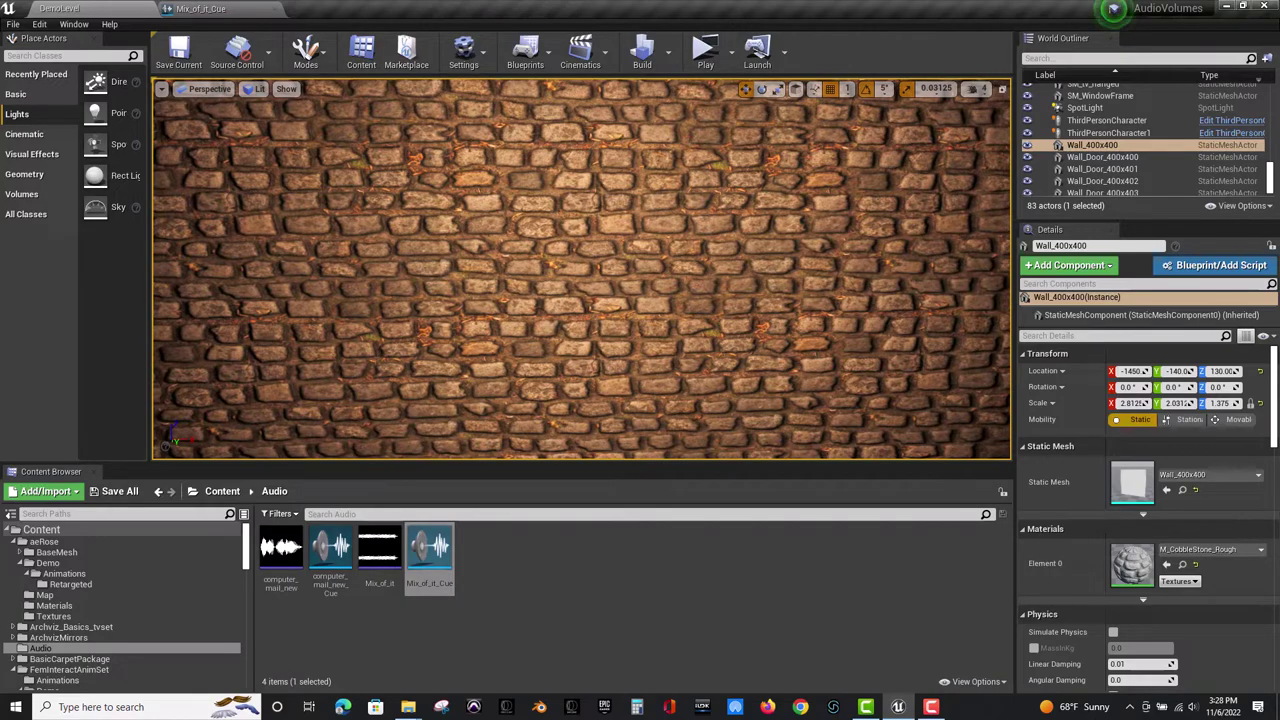
{"action": "key", "text": "a"}
{"action": "right_click_drag", "start_coordinate": [601, 260], "coordinate": [450, 270]}
{"action": "key", "text": "s"}
{"action": "key", "text": "s"}
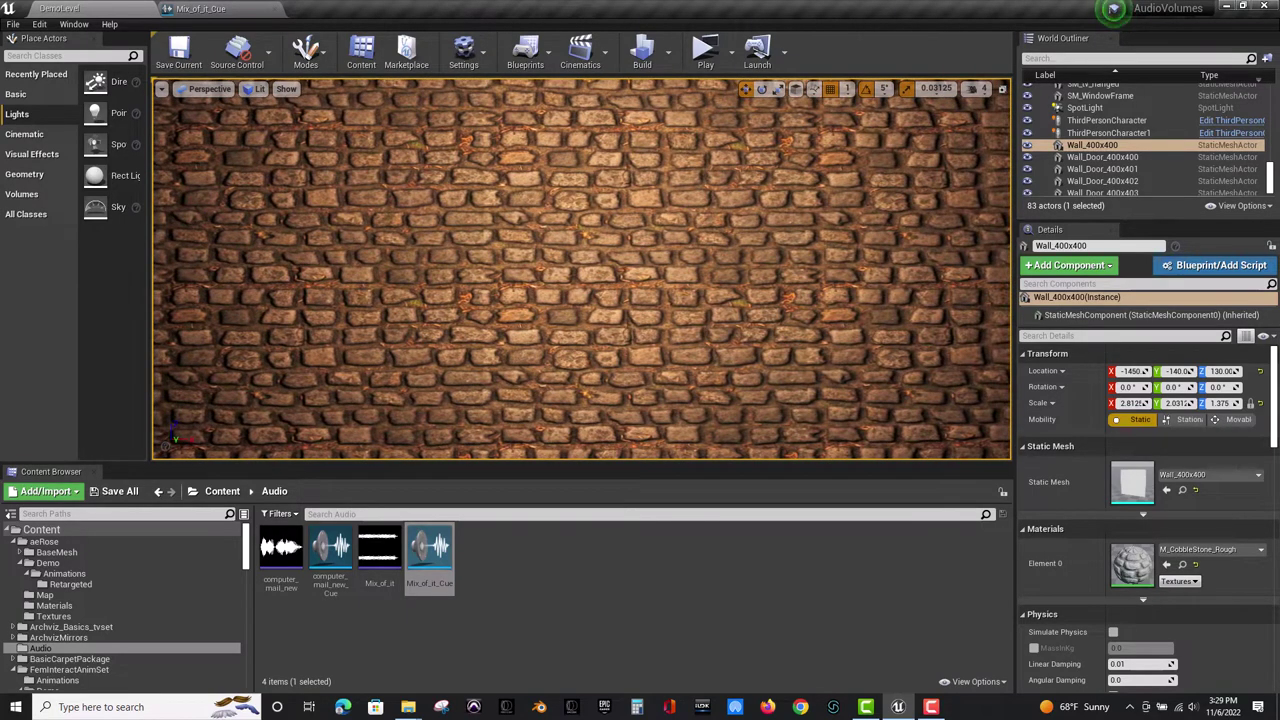
{"action": "key", "text": "s"}
{"action": "right_click_drag", "start_coordinate": [450, 270], "coordinate": [450, 270]}
{"action": "key", "text": "w"}
{"action": "key", "text": "s"}
{"action": "key", "text": "s"}
{"action": "key", "text": "w"}
{"action": "key", "text": "s"}
{"action": "key", "text": "w"}
{"action": "key", "text": "s"}
{"action": "key", "text": "w"}
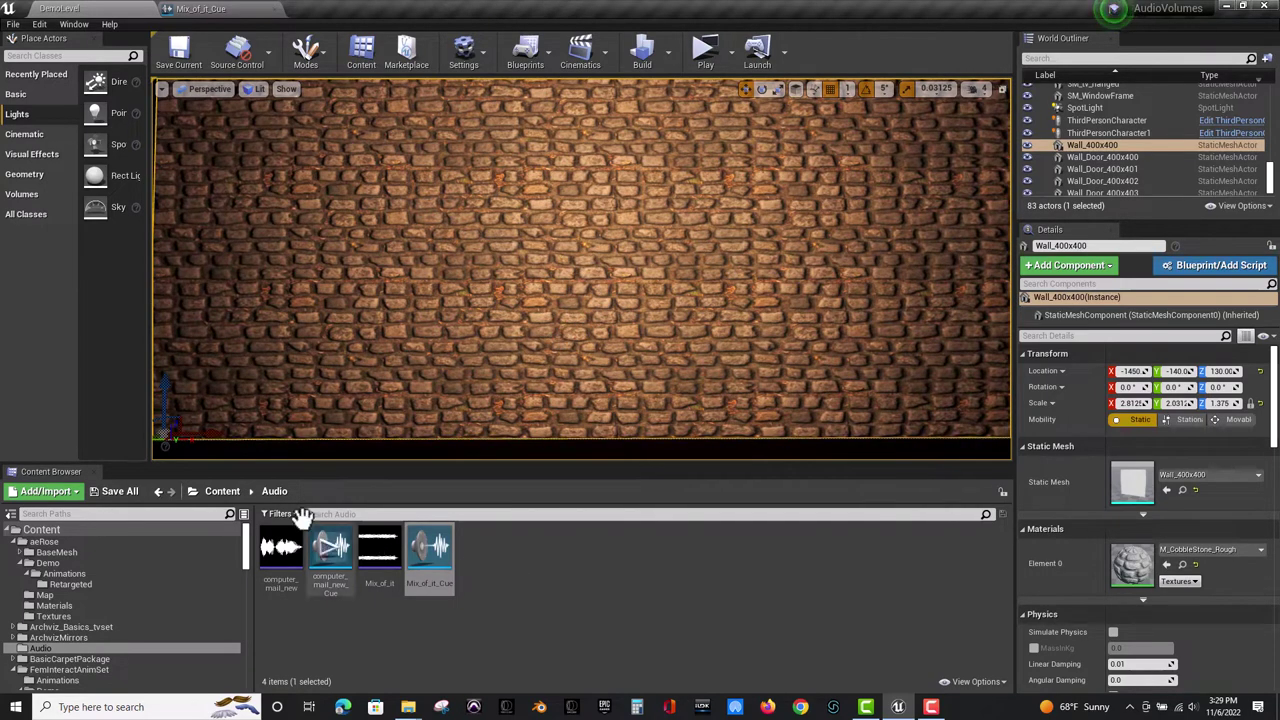
Create a Sound Attenuation asset named OcclusionDemo_SoundATT in the SoundClassAssets folder.
{"action": "left_click", "coordinate": [214, 488]}
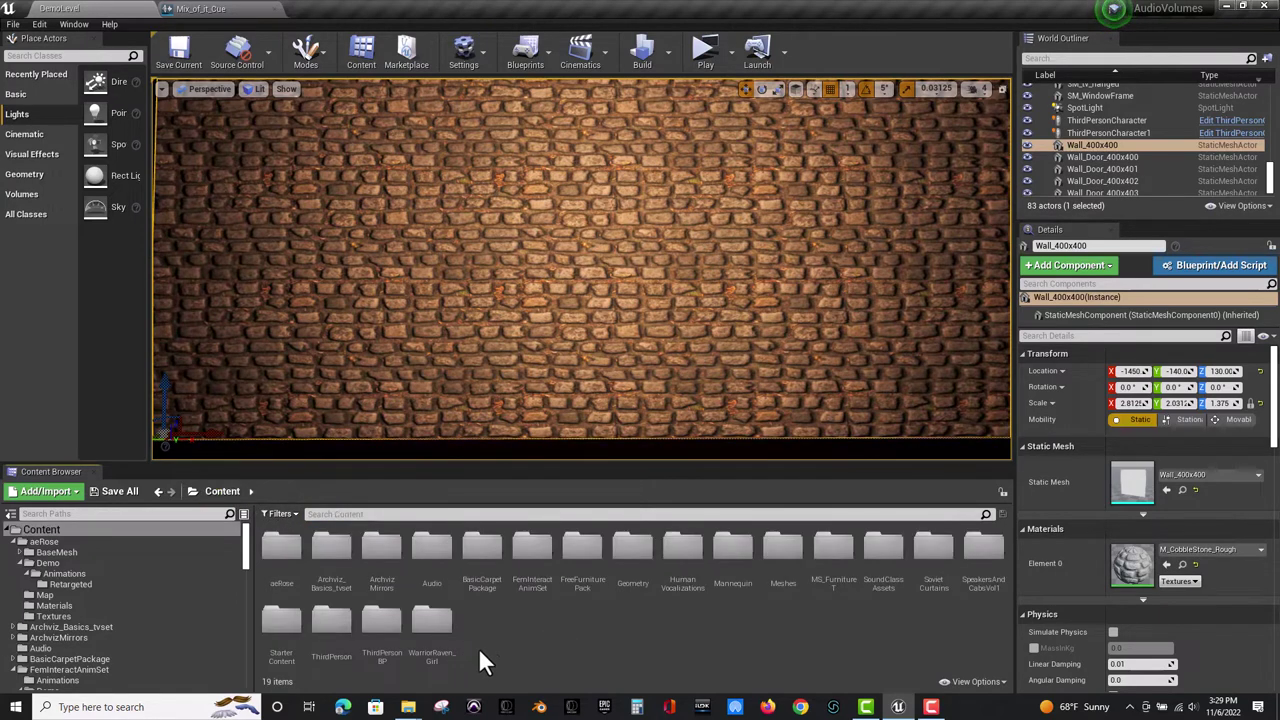
{"action": "double_click", "coordinate": [884, 548]}
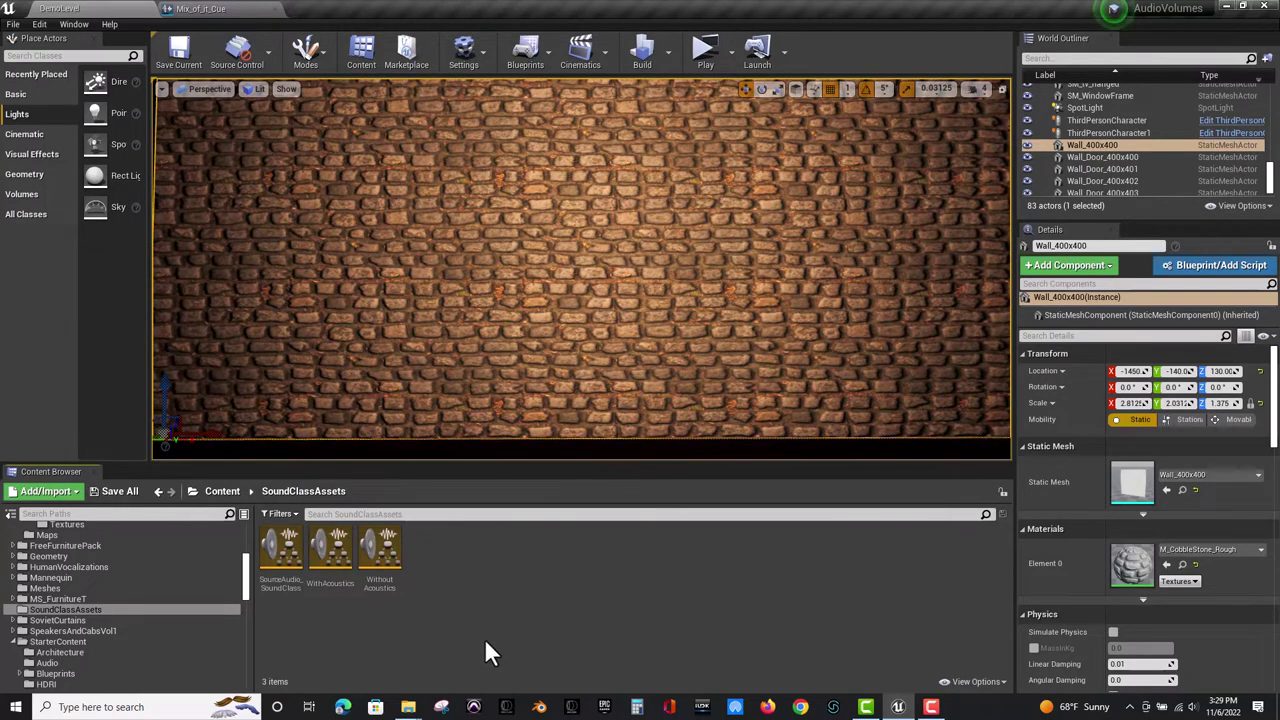
{"action": "right_click", "coordinate": [436, 586]}
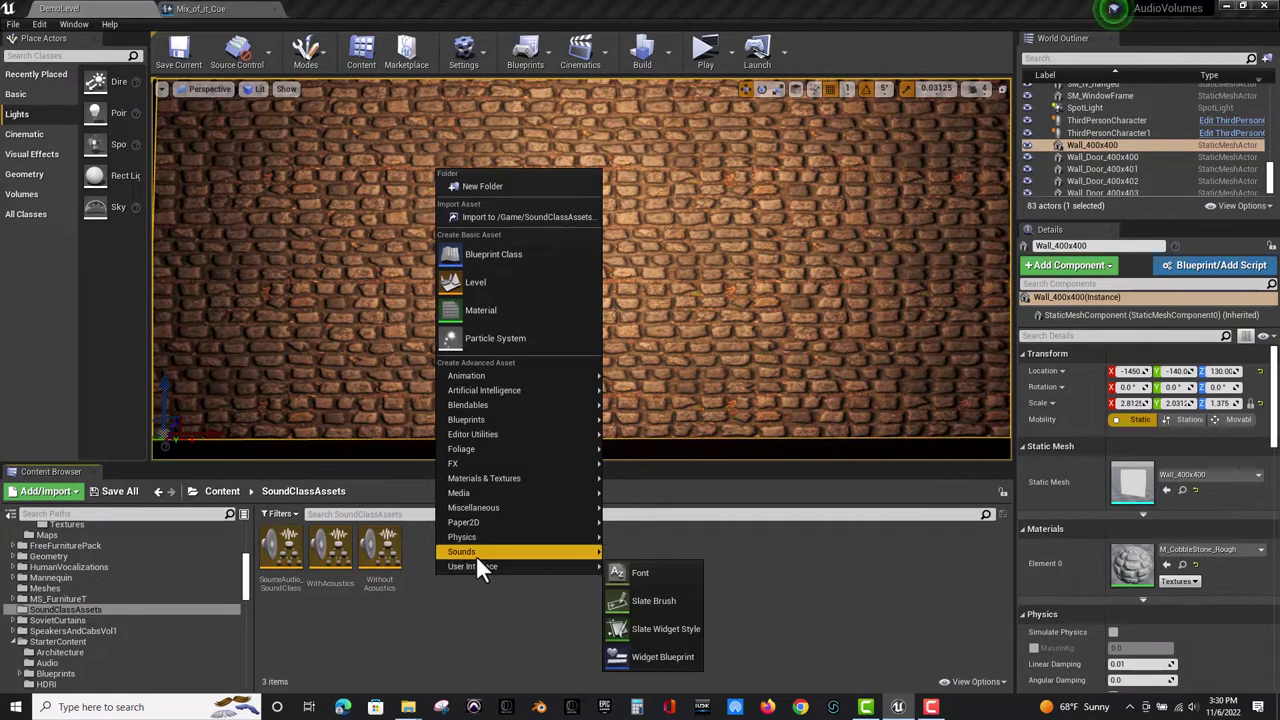
{"action": "mouse_move", "coordinate": [478, 552]}
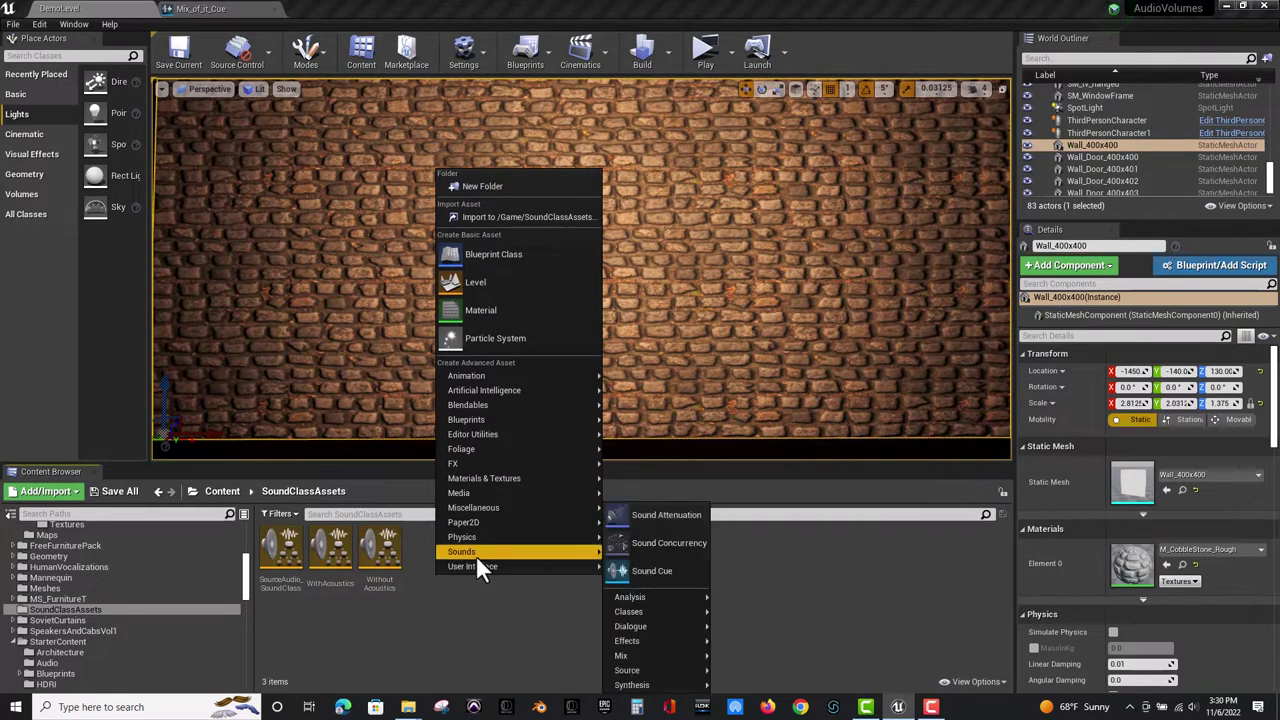
{"action": "left_click", "coordinate": [662, 513]}
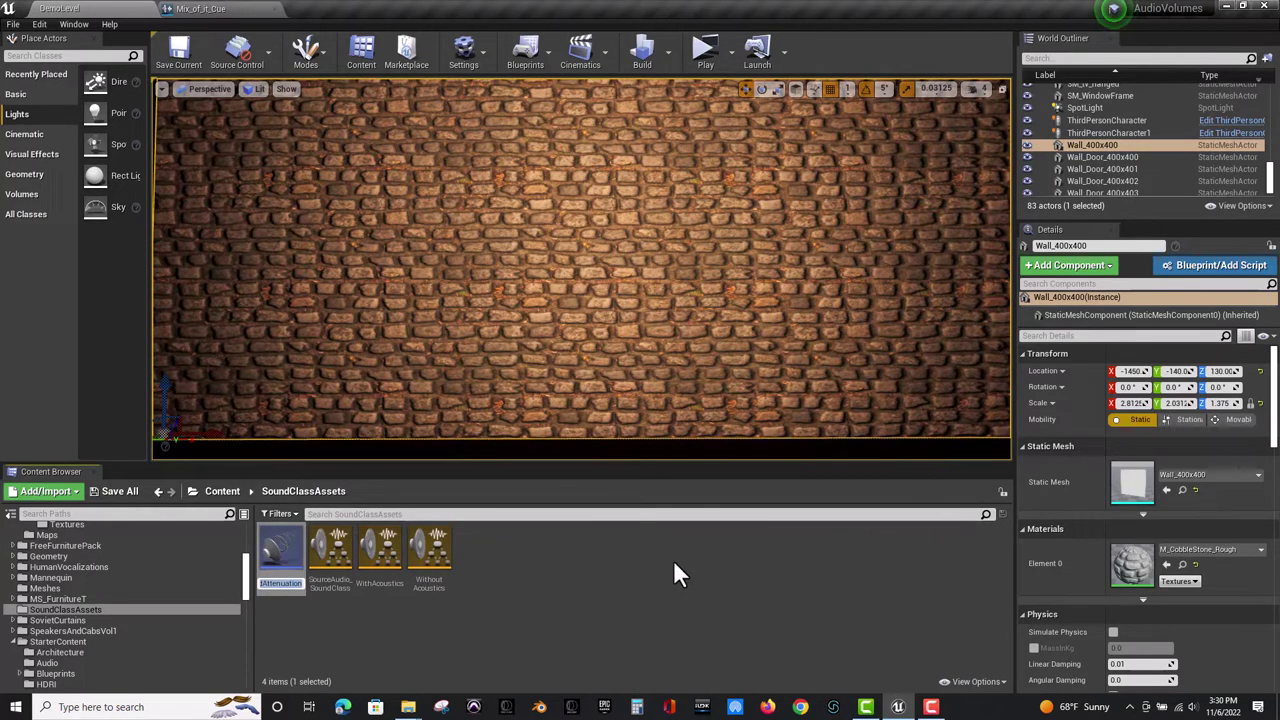
{"action": "type", "text": "Occlusion"}
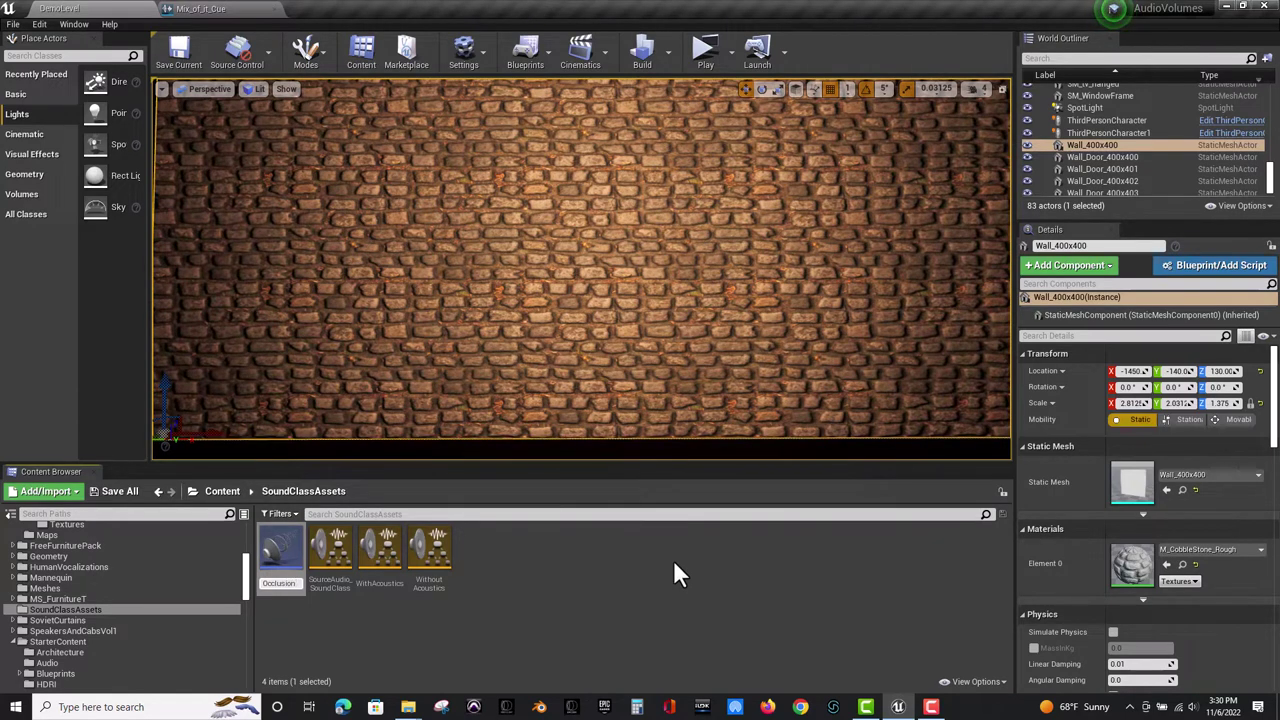
{"action": "type", "text": "Demo"}
{"action": "type", "text": "_"}
{"action": "type", "text": "Sound"}
{"action": "type", "text": "_ATT"}
{"action": "key", "text": "Return"}
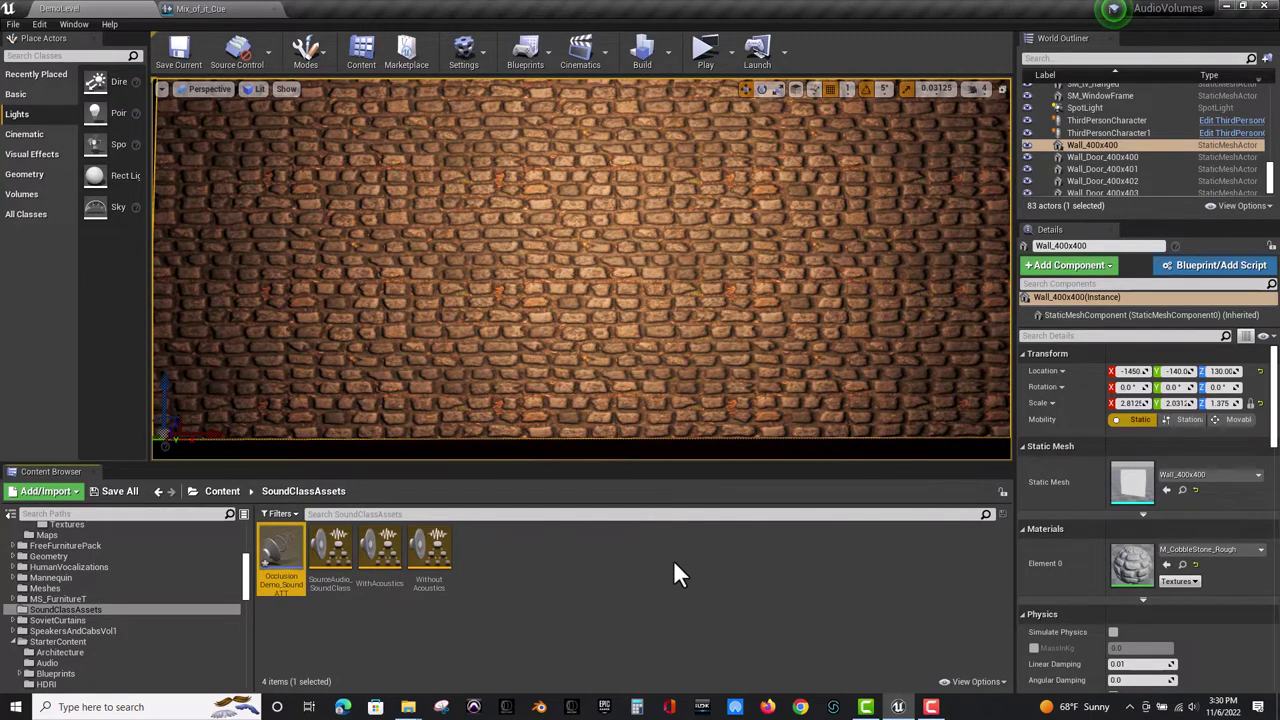
Open OcclusionDemo_SoundATT, dock its editor beside Mix_of_it_Cue and look through its attenuation sections.
{"action": "double_click", "coordinate": [280, 560]}
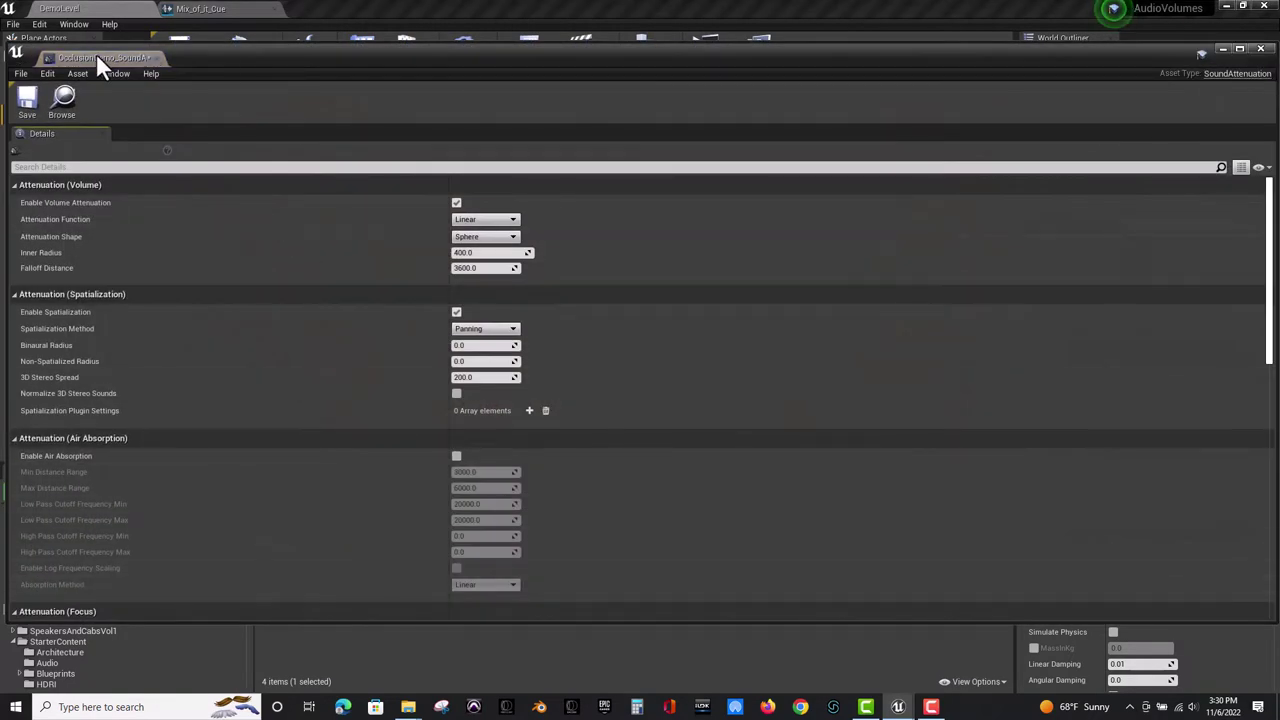
{"action": "left_click_drag", "start_coordinate": [96, 53], "coordinate": [343, 10]}
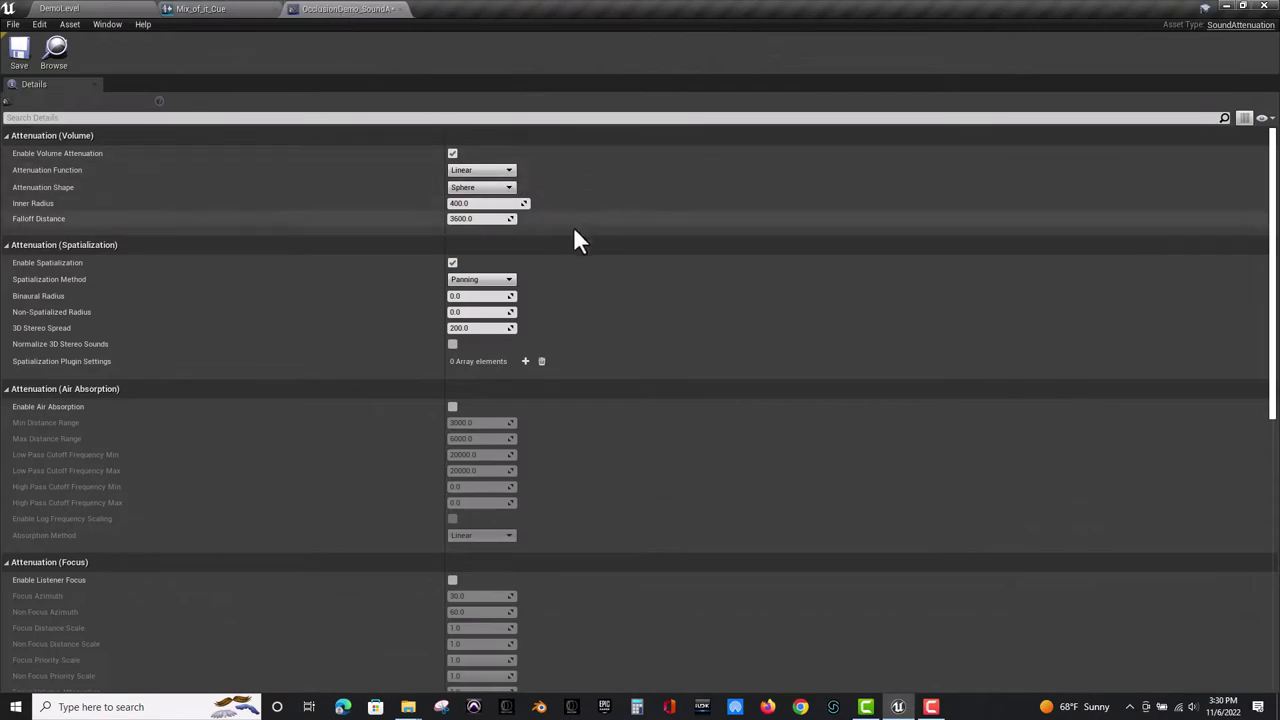
{"action": "scroll", "coordinate": [545, 425], "scroll_direction": "down", "scroll_amount": 6}
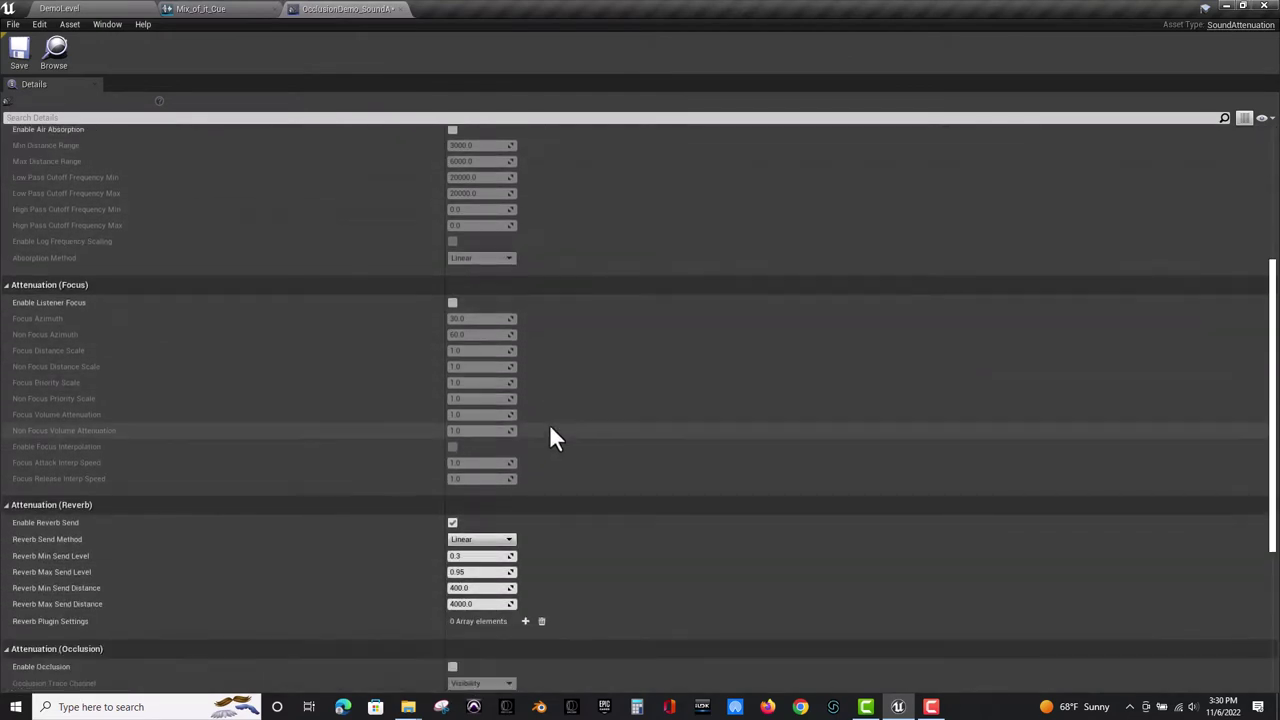
{"action": "scroll", "coordinate": [550, 425], "scroll_direction": "down", "scroll_amount": 5}
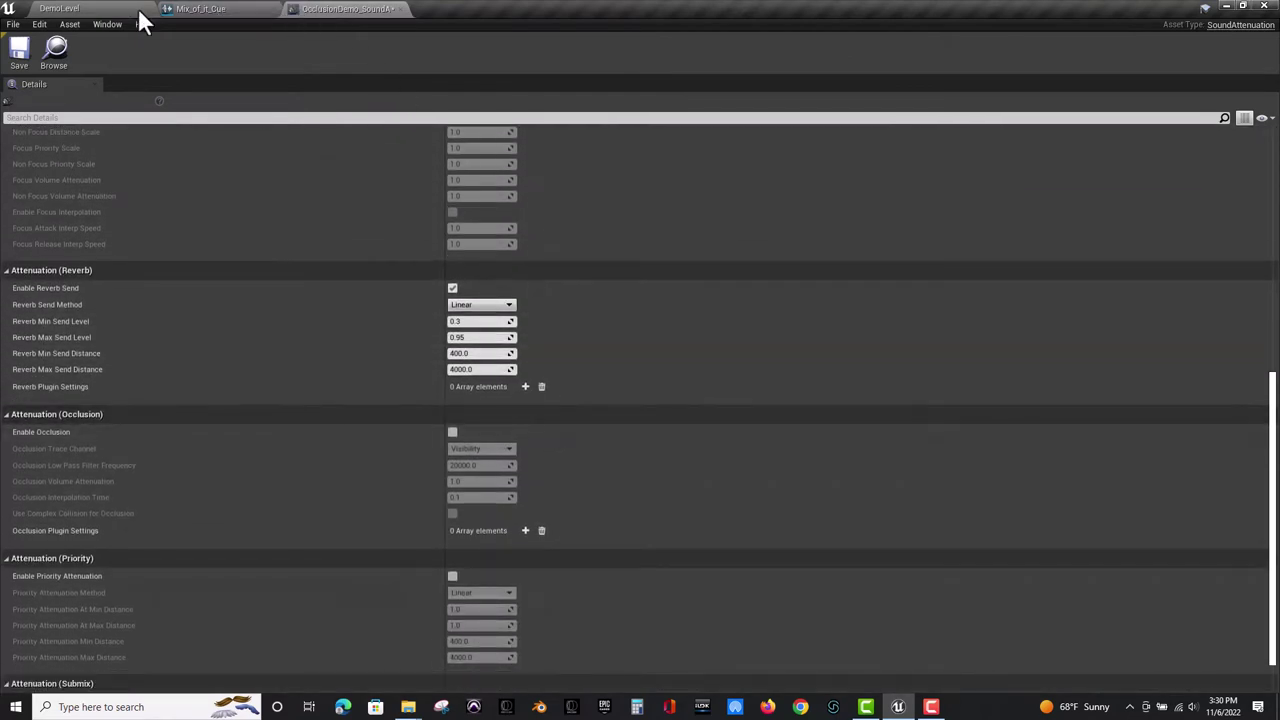
Review the override attenuation, volume, spatialization and occlusion settings of Mix_of_it_Cue.
{"action": "left_click", "coordinate": [218, 8]}
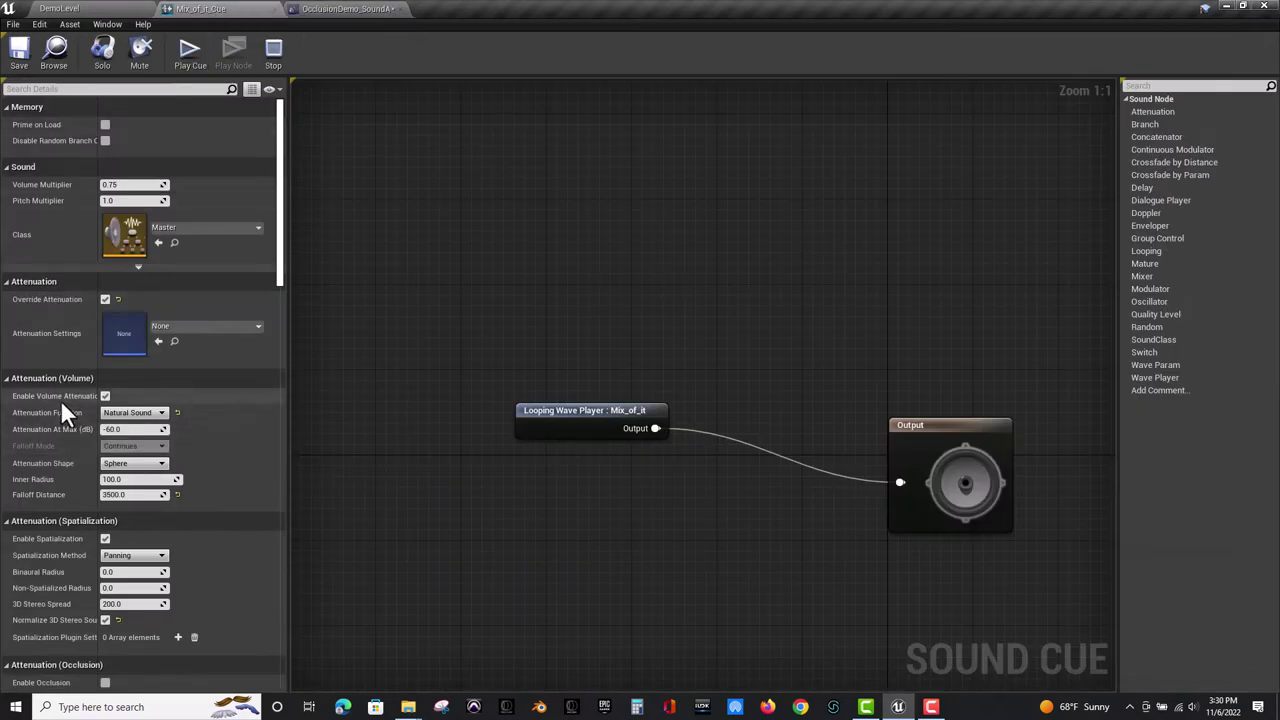
{"action": "left_click", "coordinate": [106, 298]}
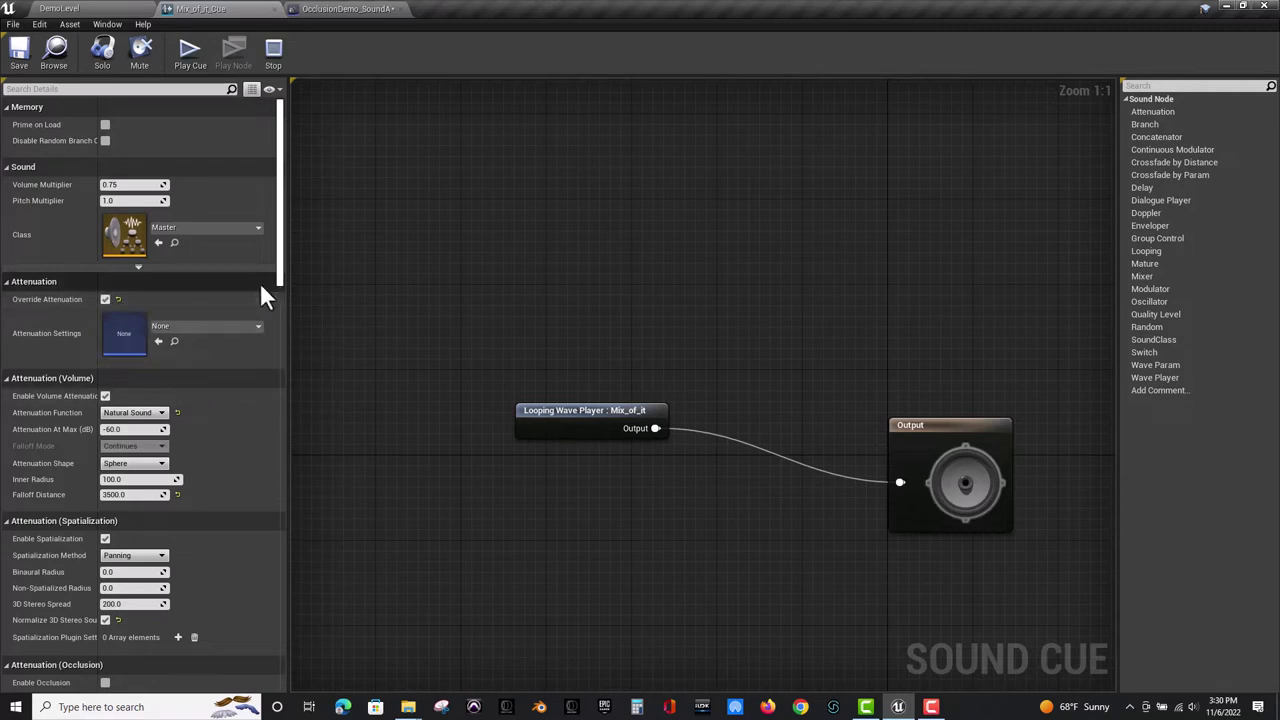
{"action": "left_click_drag", "start_coordinate": [281, 225], "coordinate": [274, 294]}
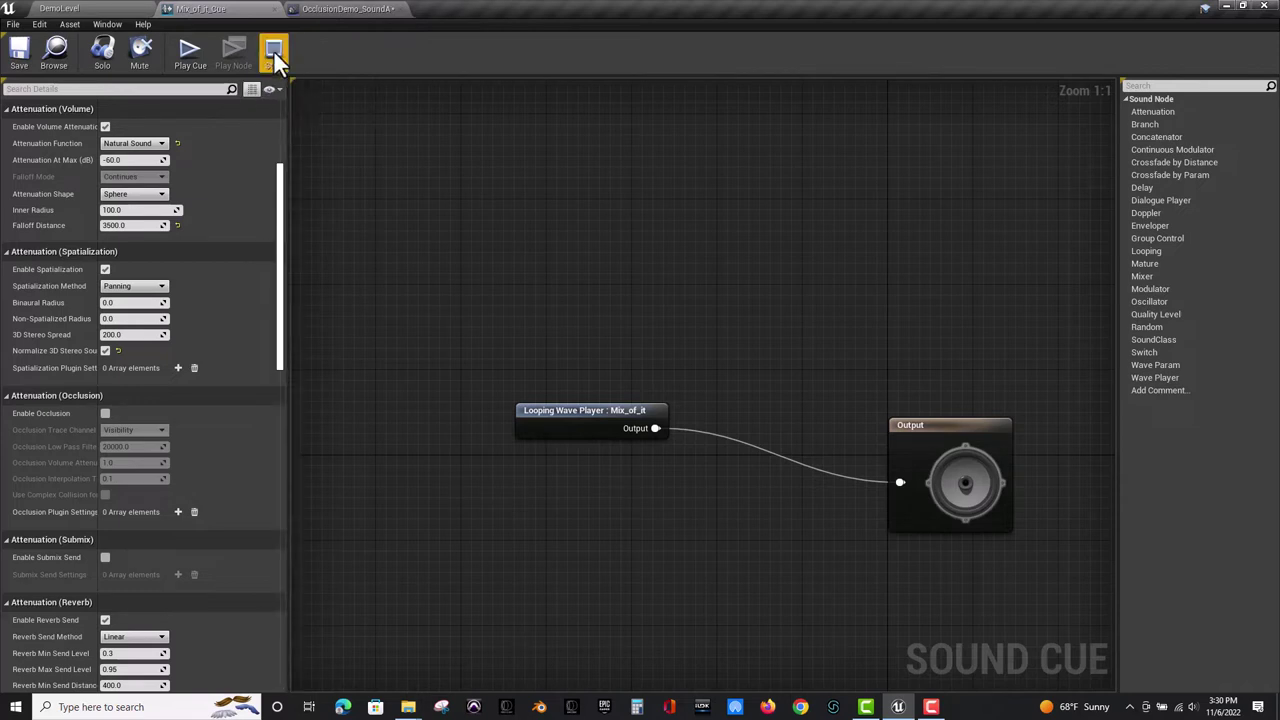
Set the attenuation function of OcclusionDemo_SoundATT to Natural Sound, matching Mix_of_it_Cue.
{"action": "left_click", "coordinate": [339, 10]}
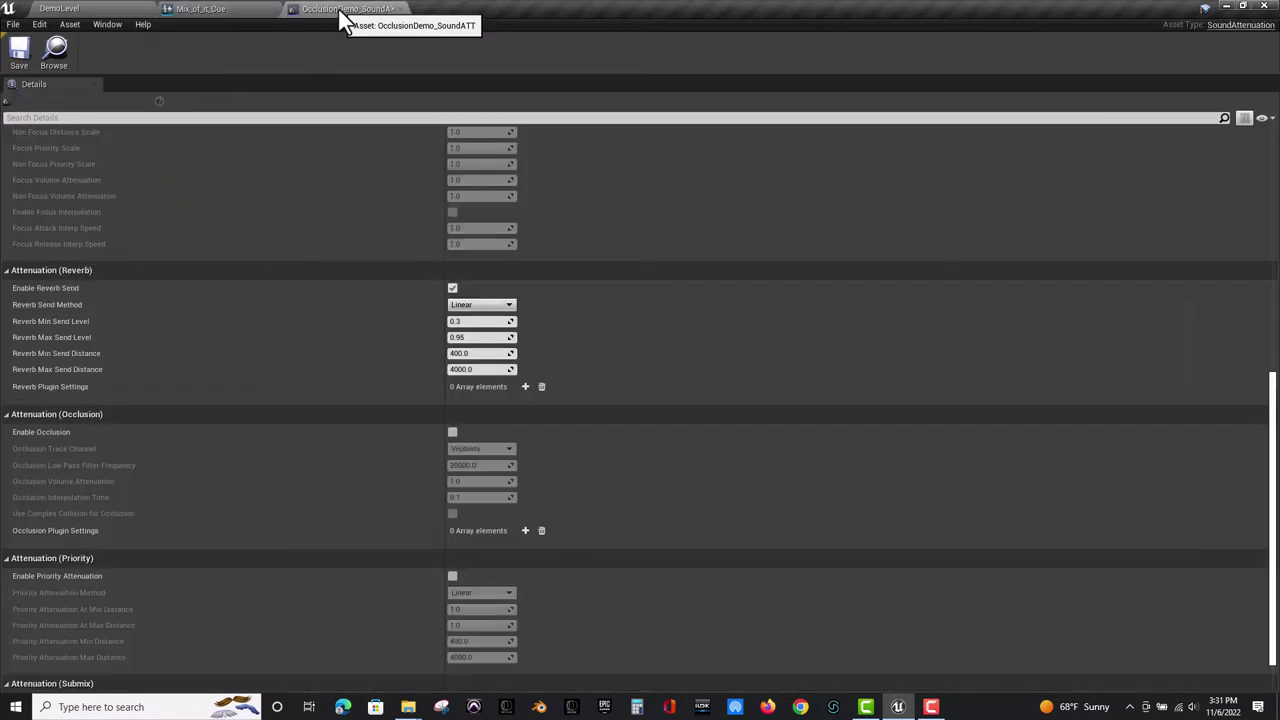
{"action": "scroll", "coordinate": [490, 320], "scroll_direction": "up", "scroll_amount": 5}
{"action": "scroll", "coordinate": [490, 316], "scroll_direction": "up", "scroll_amount": 4}
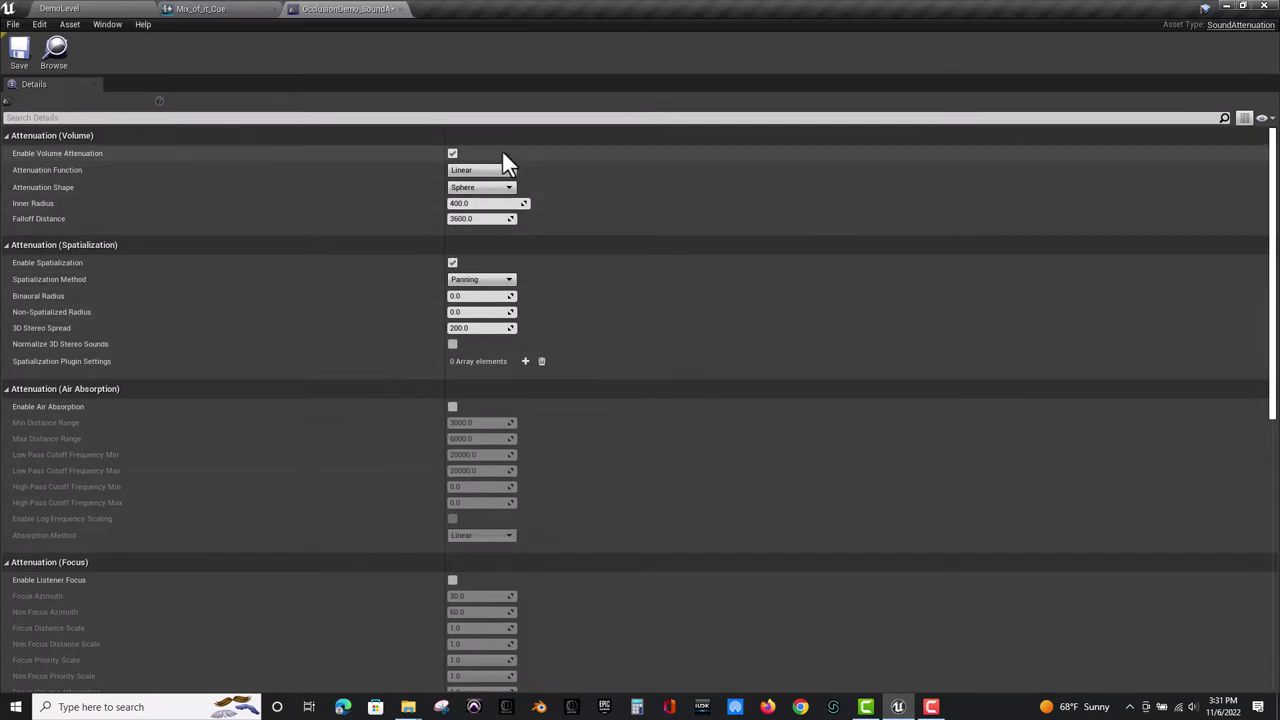
{"action": "left_click", "coordinate": [224, 8]}
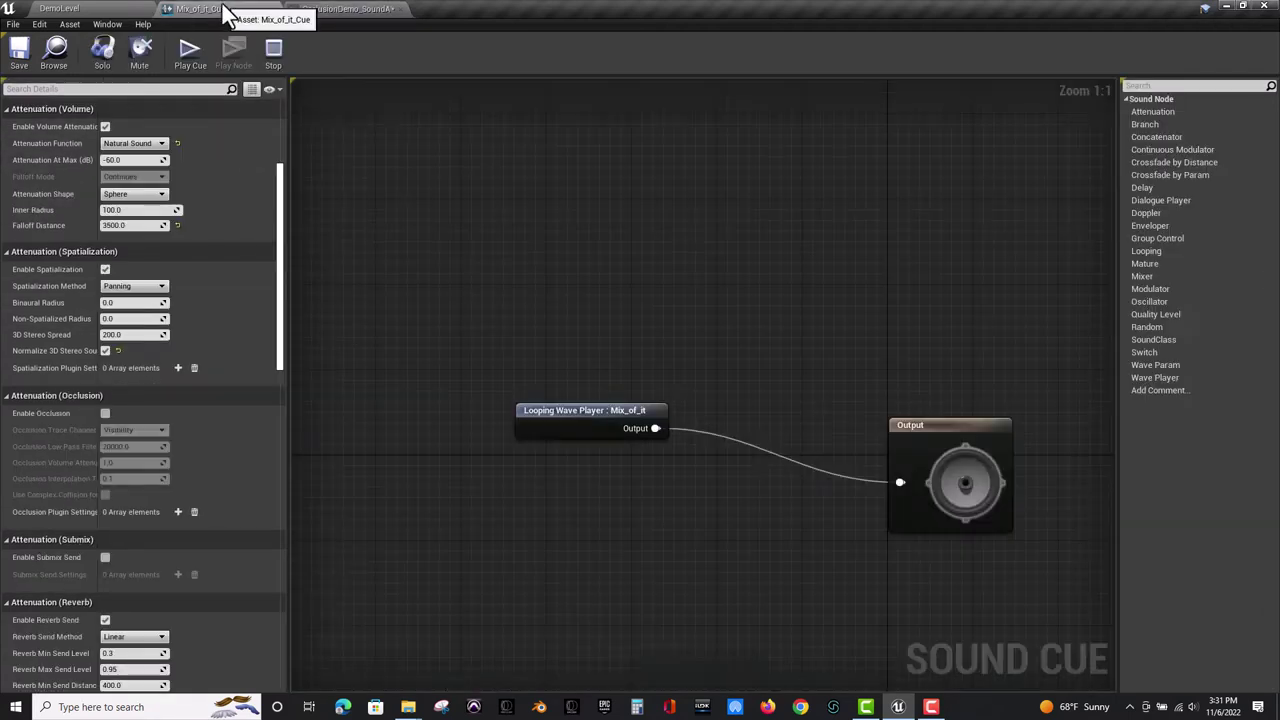
{"action": "left_click", "coordinate": [338, 12]}
{"action": "left_click", "coordinate": [479, 171]}
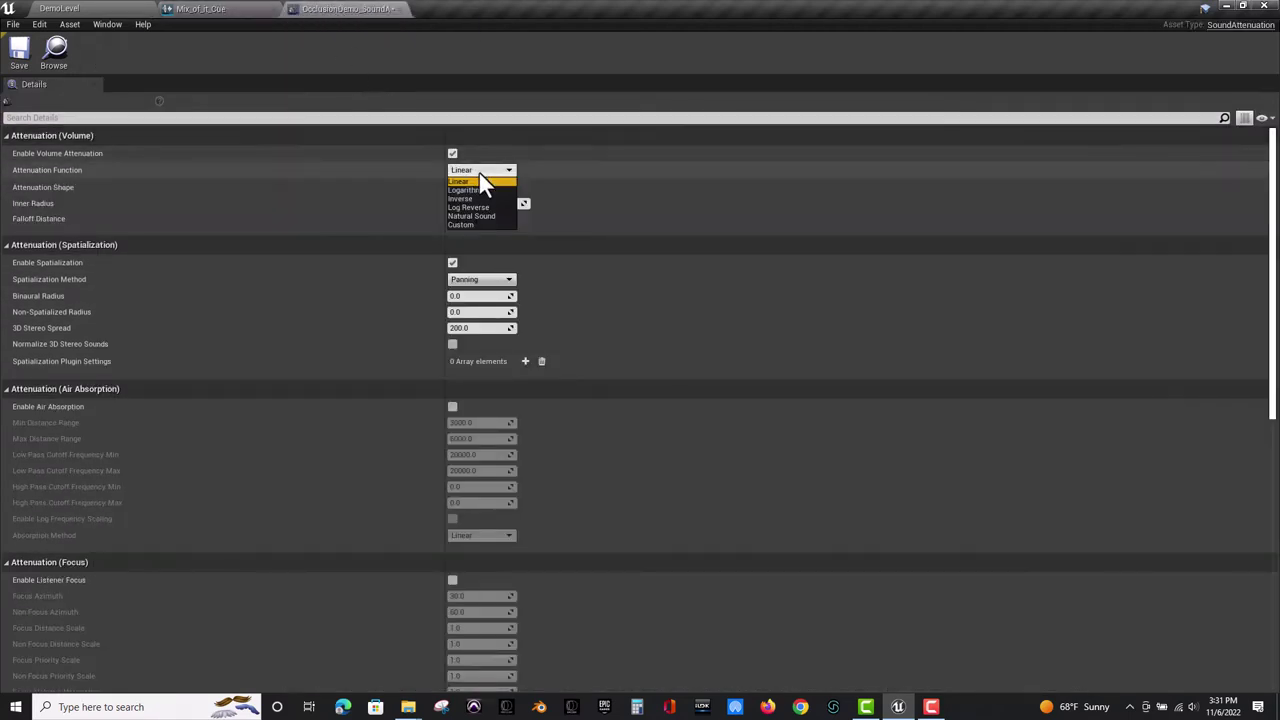
{"action": "left_click", "coordinate": [479, 216]}
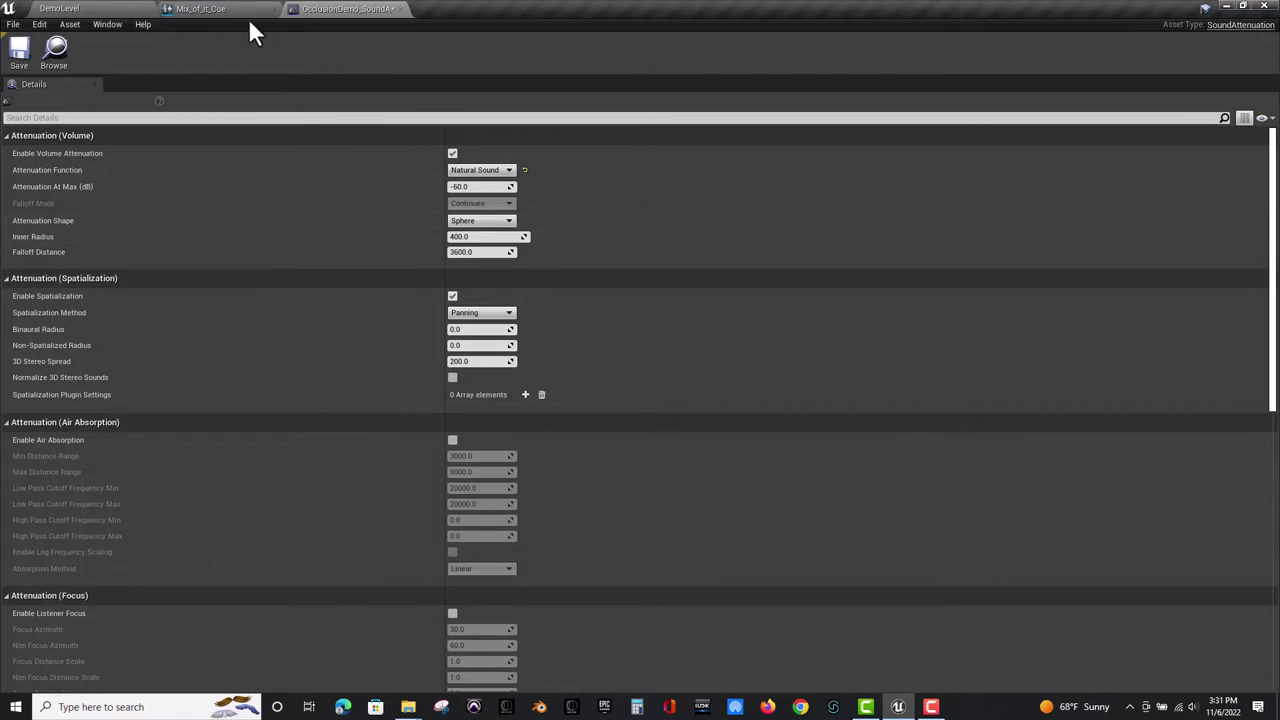
Copy the cue's distances into OcclusionDemo_SoundATT: inner radius 100 and falloff distance 3500.
{"action": "left_click", "coordinate": [212, 10]}
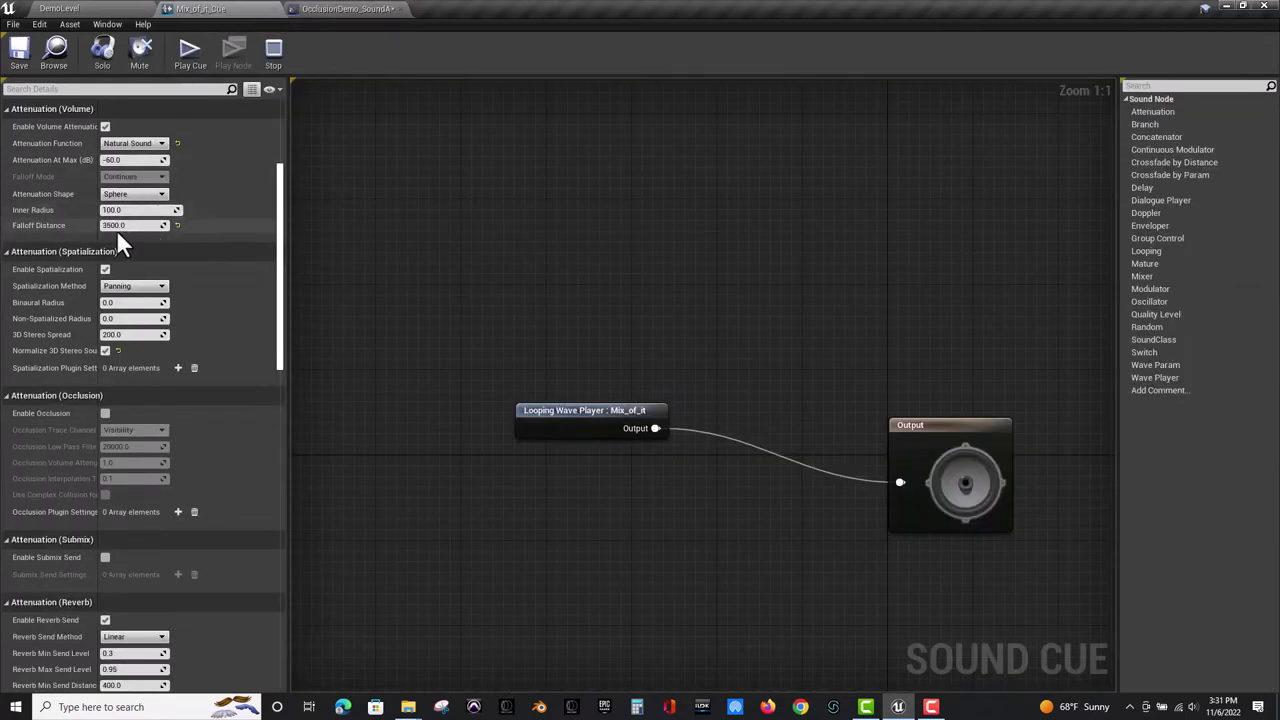
{"action": "left_click", "coordinate": [333, 9]}
{"action": "type", "text": "100"}
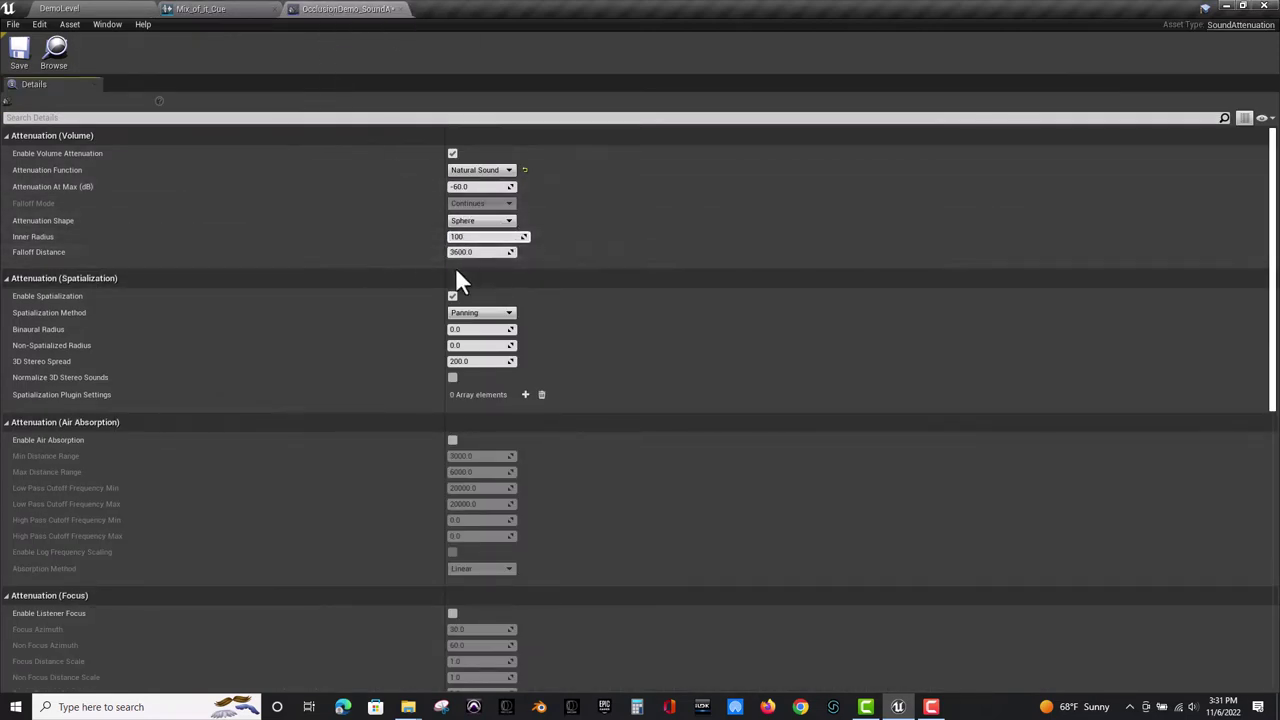
{"action": "left_click", "coordinate": [205, 9]}
{"action": "left_click", "coordinate": [330, 9]}
{"action": "left_click", "coordinate": [470, 251]}
{"action": "type", "text": "25"}
{"action": "key", "text": "BackSpace"}
{"action": "key", "text": "BackSpace"}
{"action": "type", "text": "3500"}
{"action": "key", "text": "Return"}
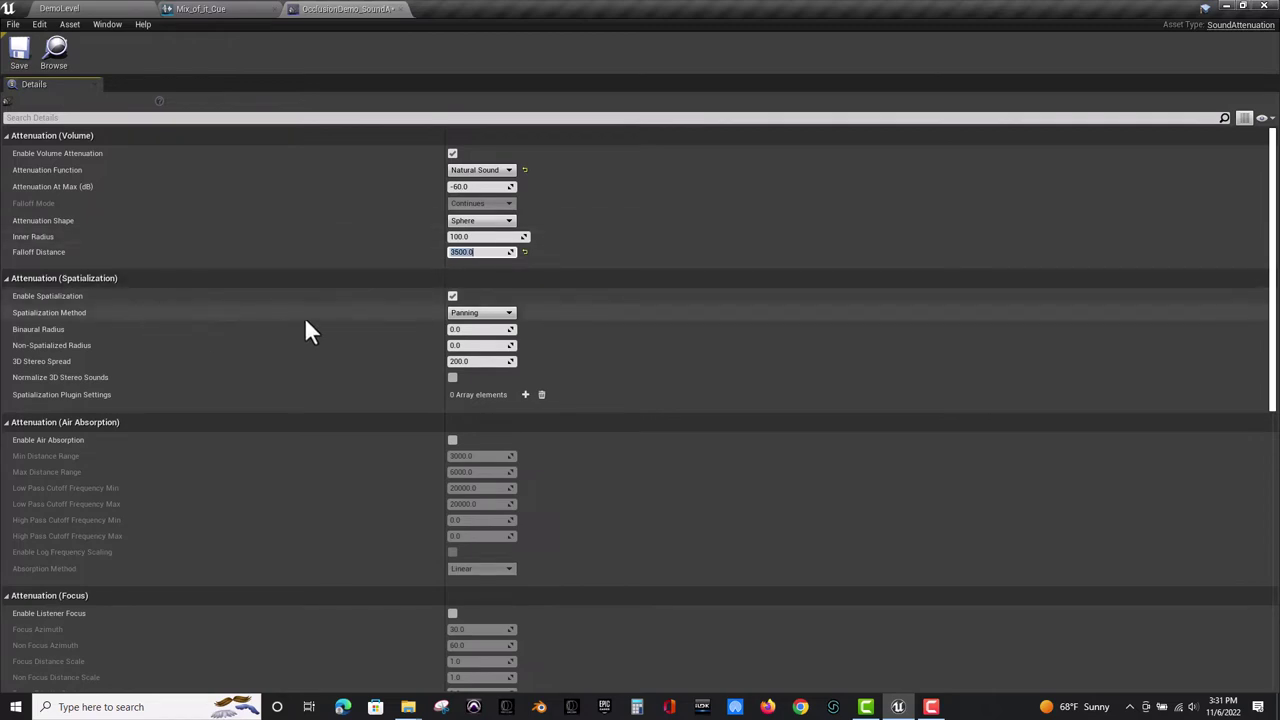
Enable occlusion in OcclusionDemo_SoundATT and choose Visibility as the occlusion trace channel.
{"action": "scroll", "coordinate": [315, 441], "scroll_direction": "down", "scroll_amount": 3}
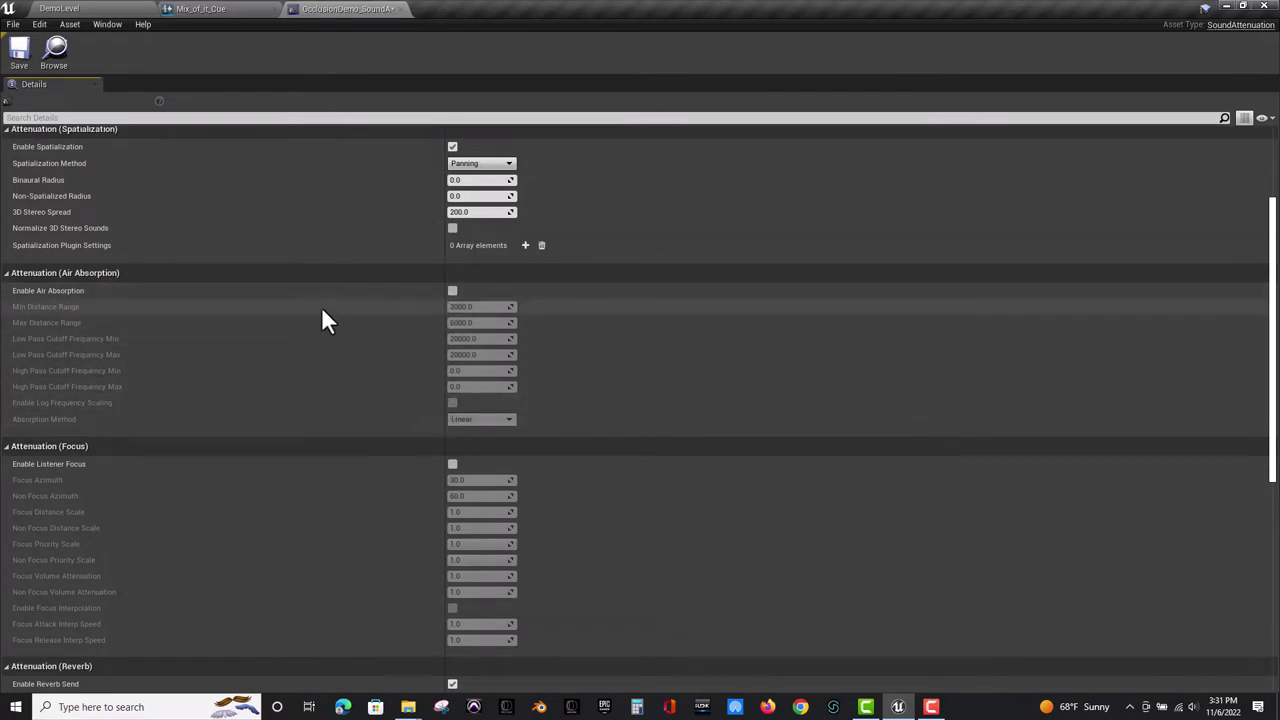
{"action": "scroll", "coordinate": [320, 305], "scroll_direction": "down", "scroll_amount": 1}
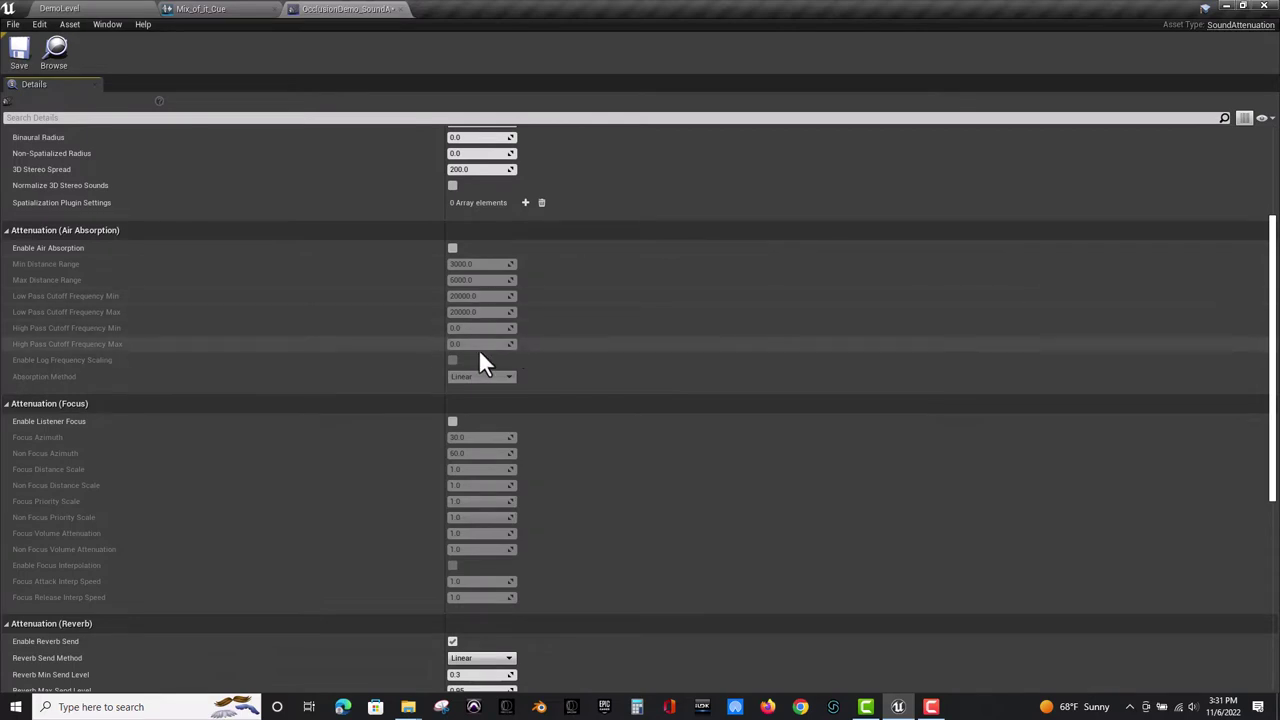
{"action": "scroll", "coordinate": [291, 366], "scroll_direction": "down", "scroll_amount": 1}
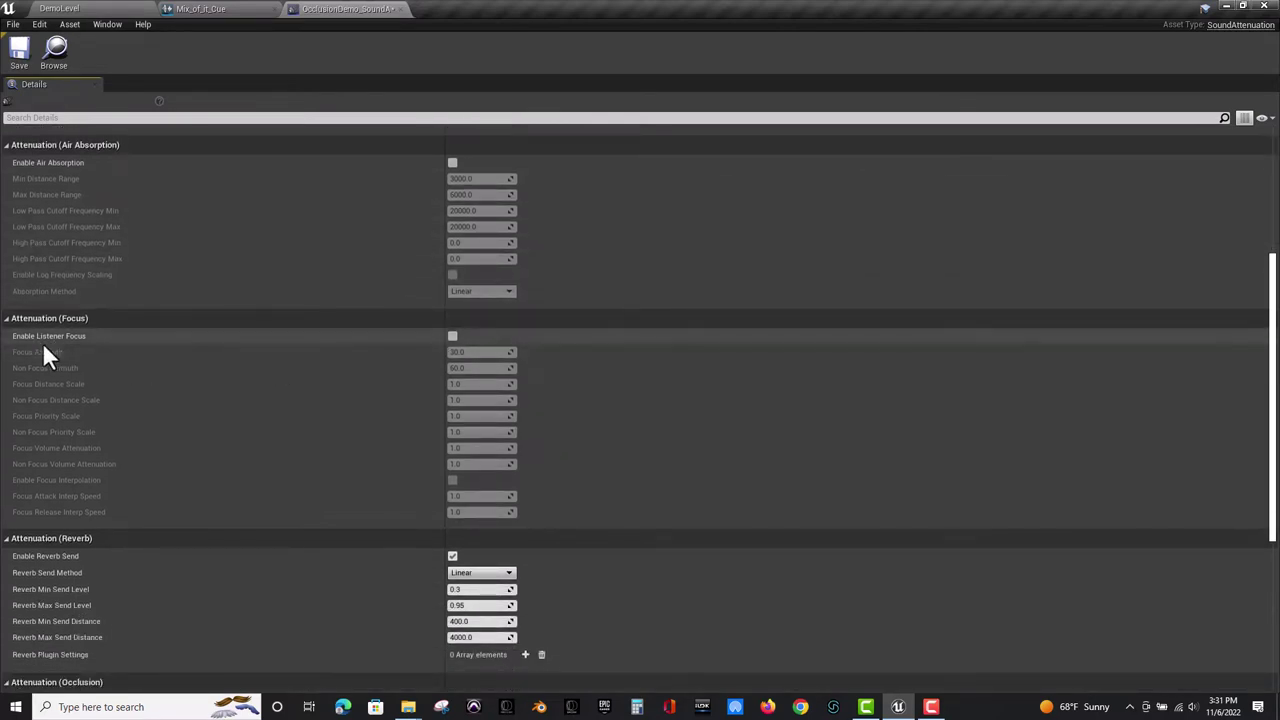
{"action": "scroll", "coordinate": [283, 473], "scroll_direction": "down", "scroll_amount": 1}
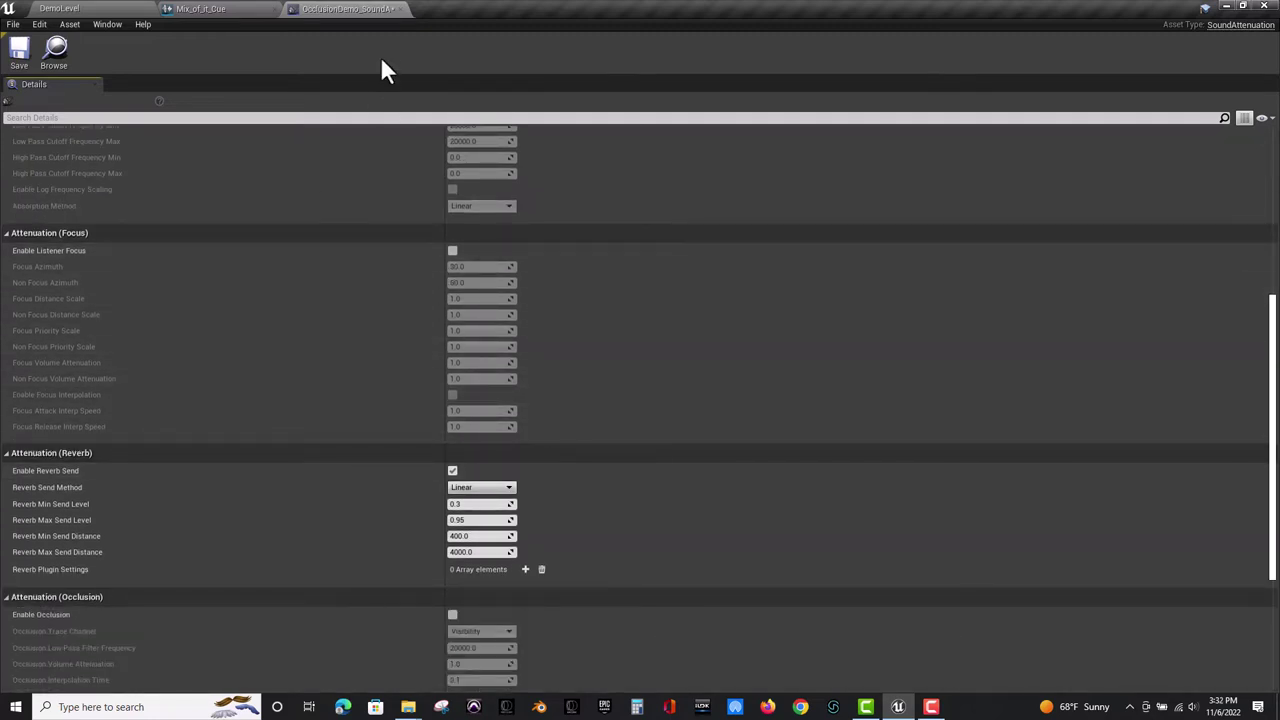
{"action": "scroll", "coordinate": [97, 401], "scroll_direction": "down", "scroll_amount": 1}
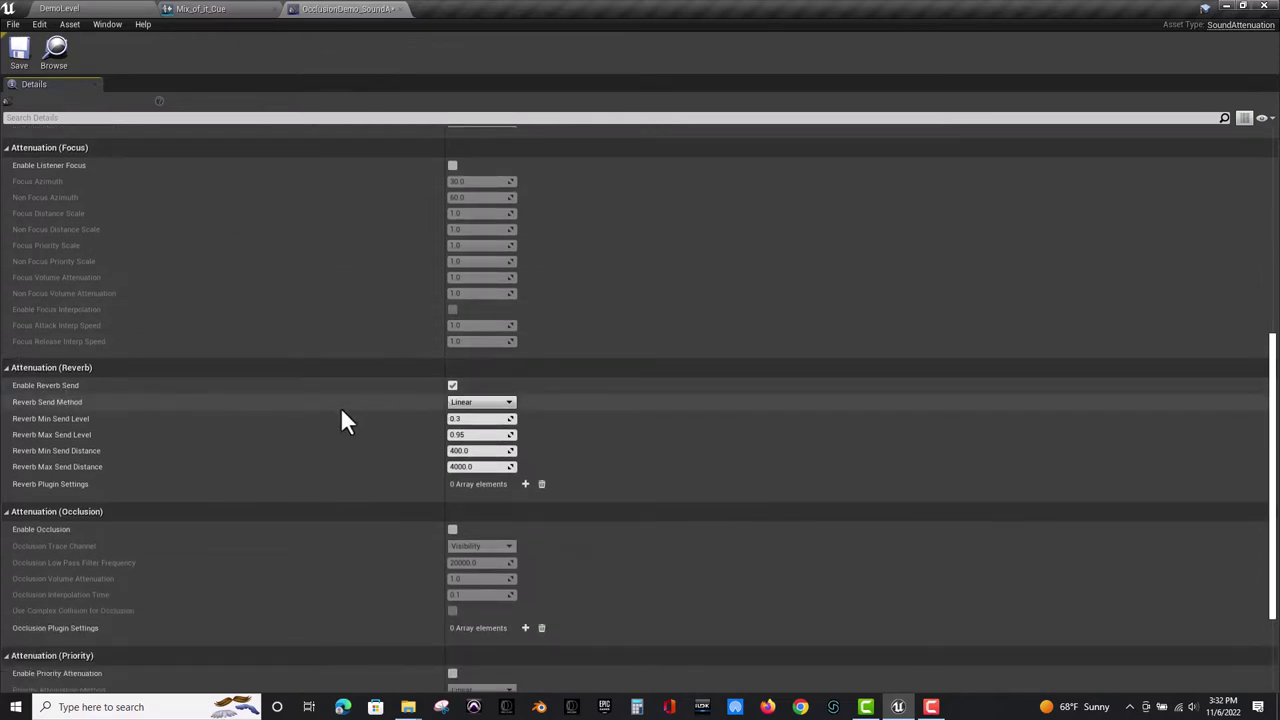
{"action": "scroll", "coordinate": [300, 418], "scroll_direction": "down", "scroll_amount": 1}
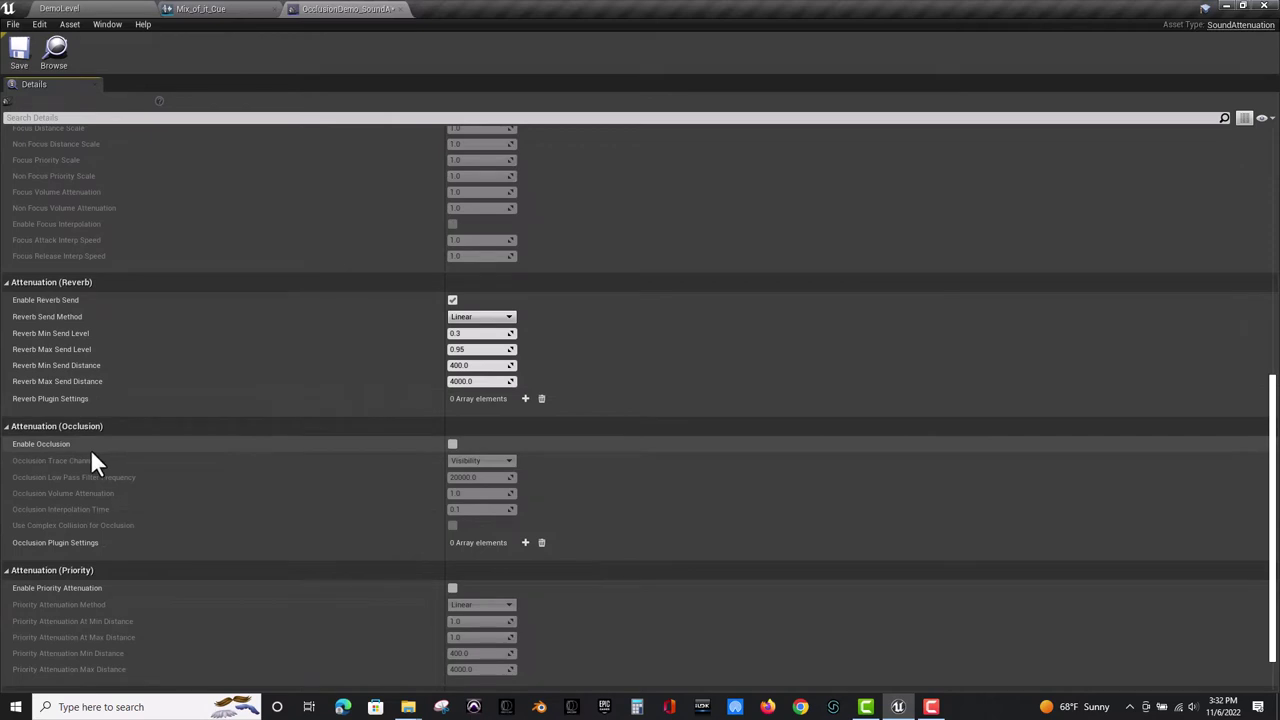
{"action": "left_click", "coordinate": [452, 445]}
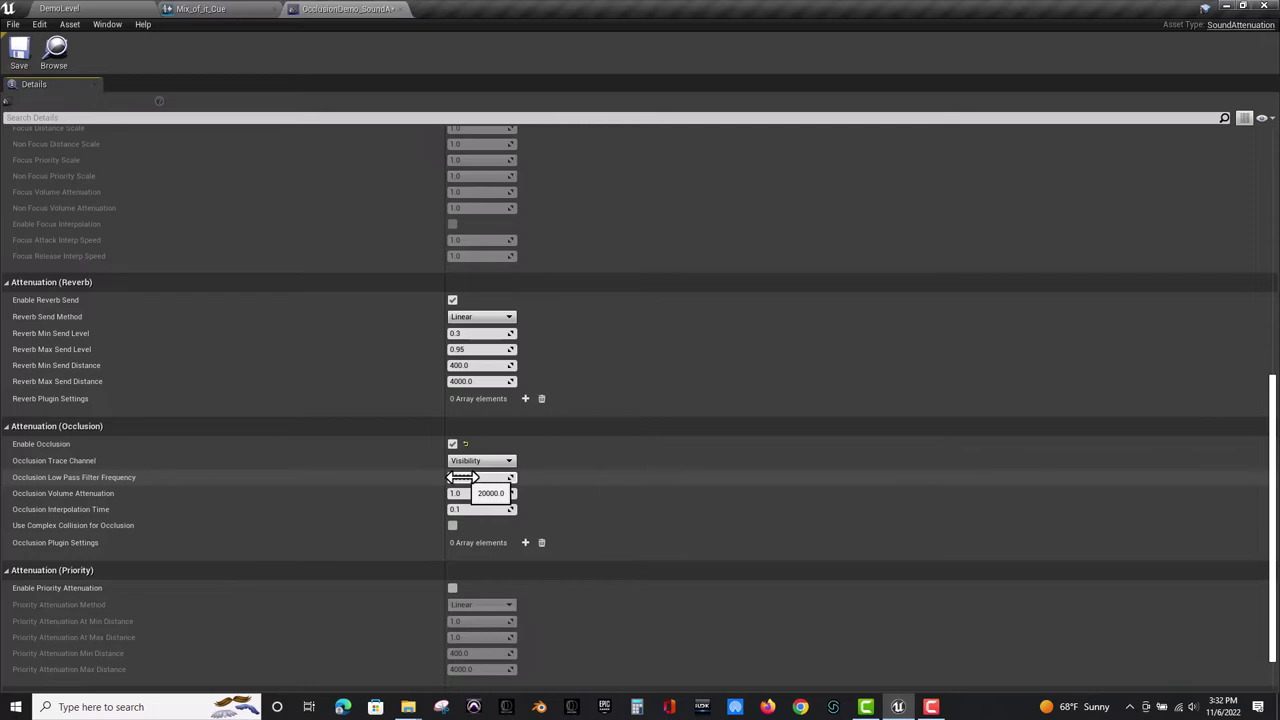
{"action": "mouse_move", "coordinate": [86, 481]}
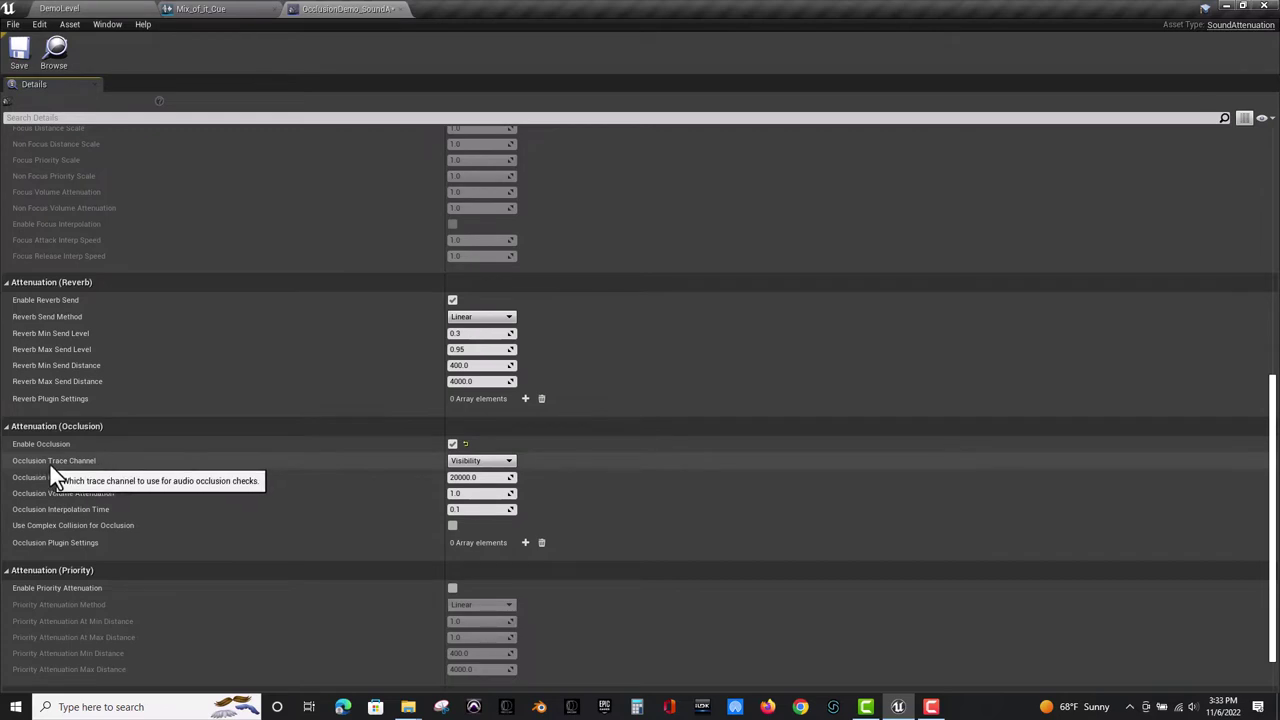
{"action": "left_click", "coordinate": [489, 461]}
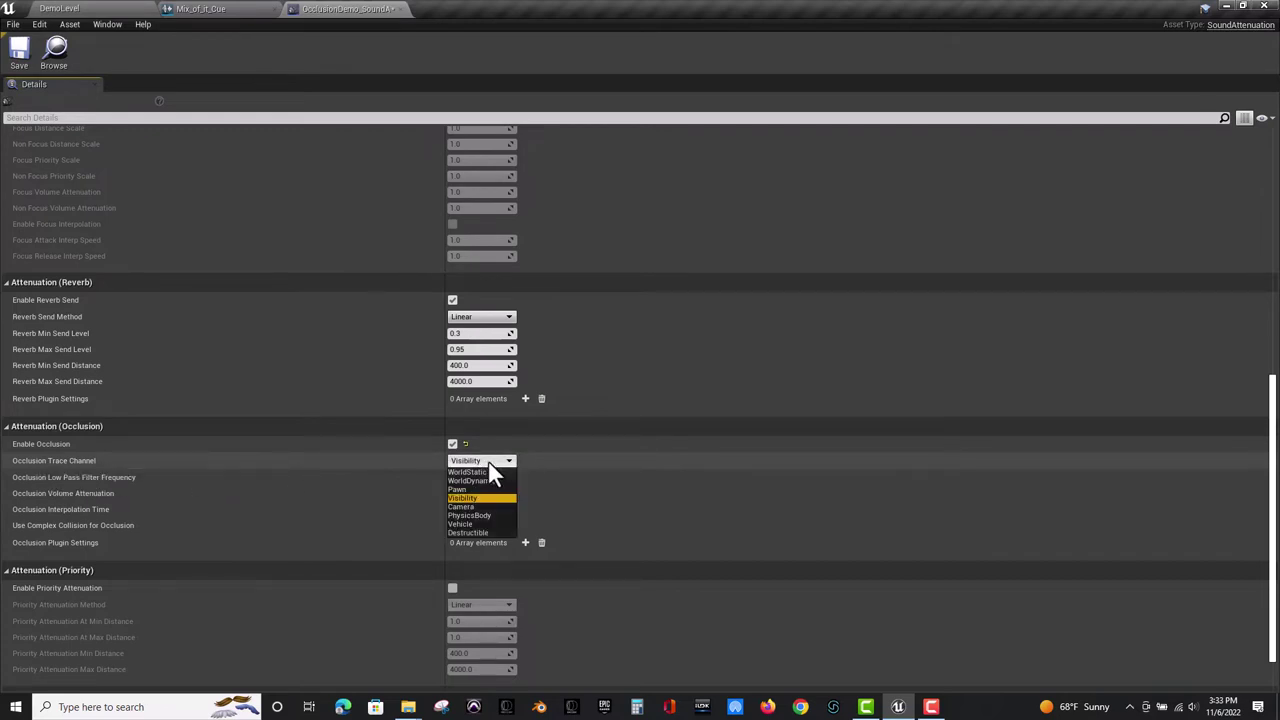
{"action": "left_click", "coordinate": [466, 498]}
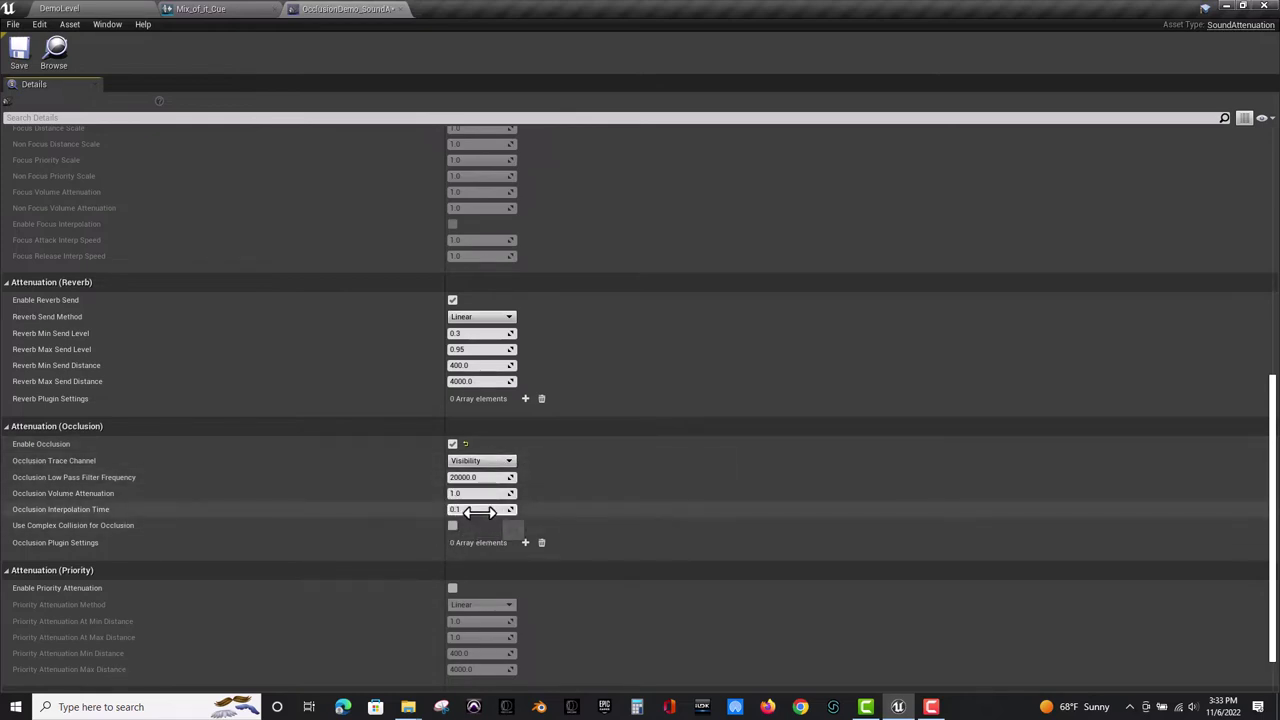
Set the occlusion low pass filter frequency of OcclusionDemo_SoundATT to 800.
{"action": "left_click", "coordinate": [470, 477]}
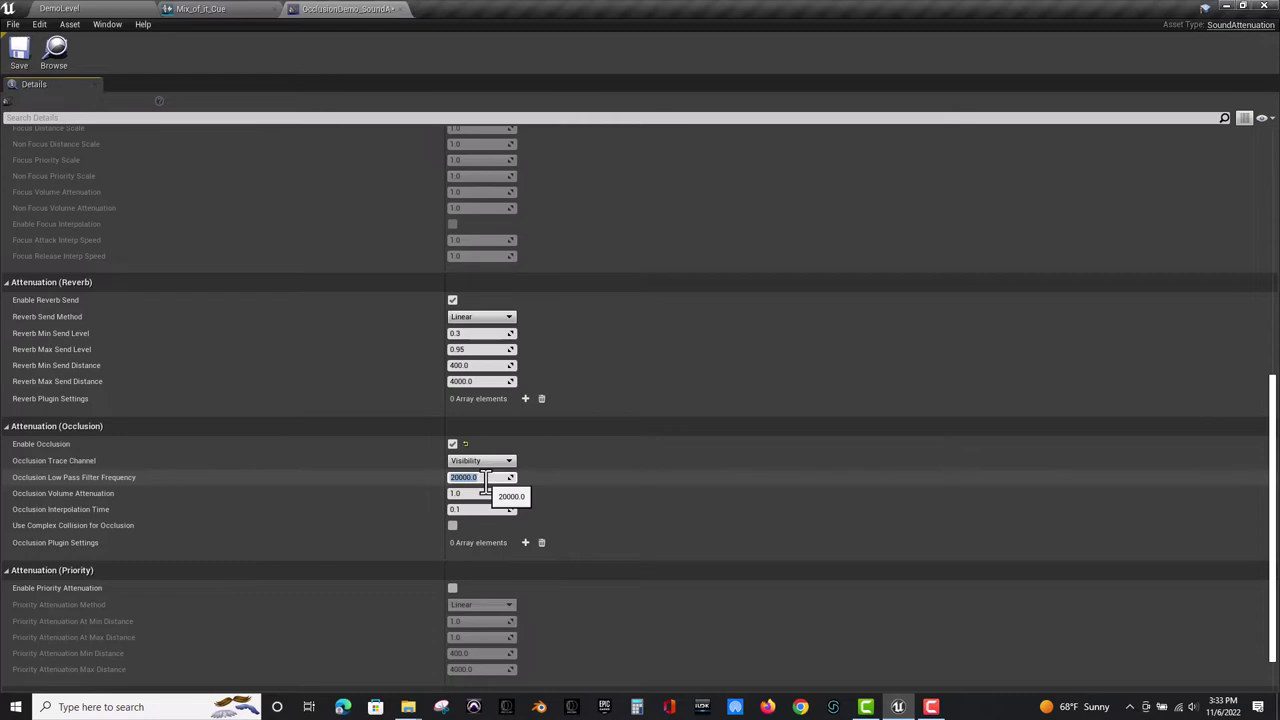
{"action": "type", "text": "800"}
{"action": "key", "text": "Return"}
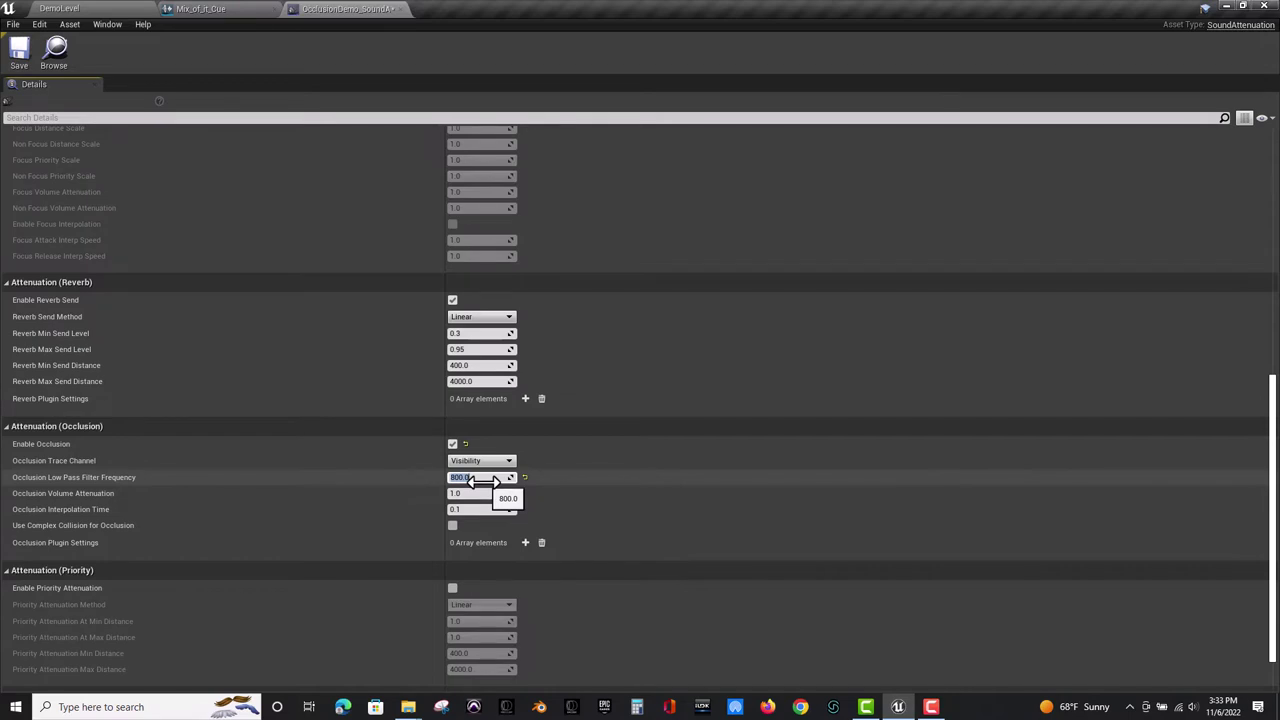
{"action": "left_click", "coordinate": [483, 481]}
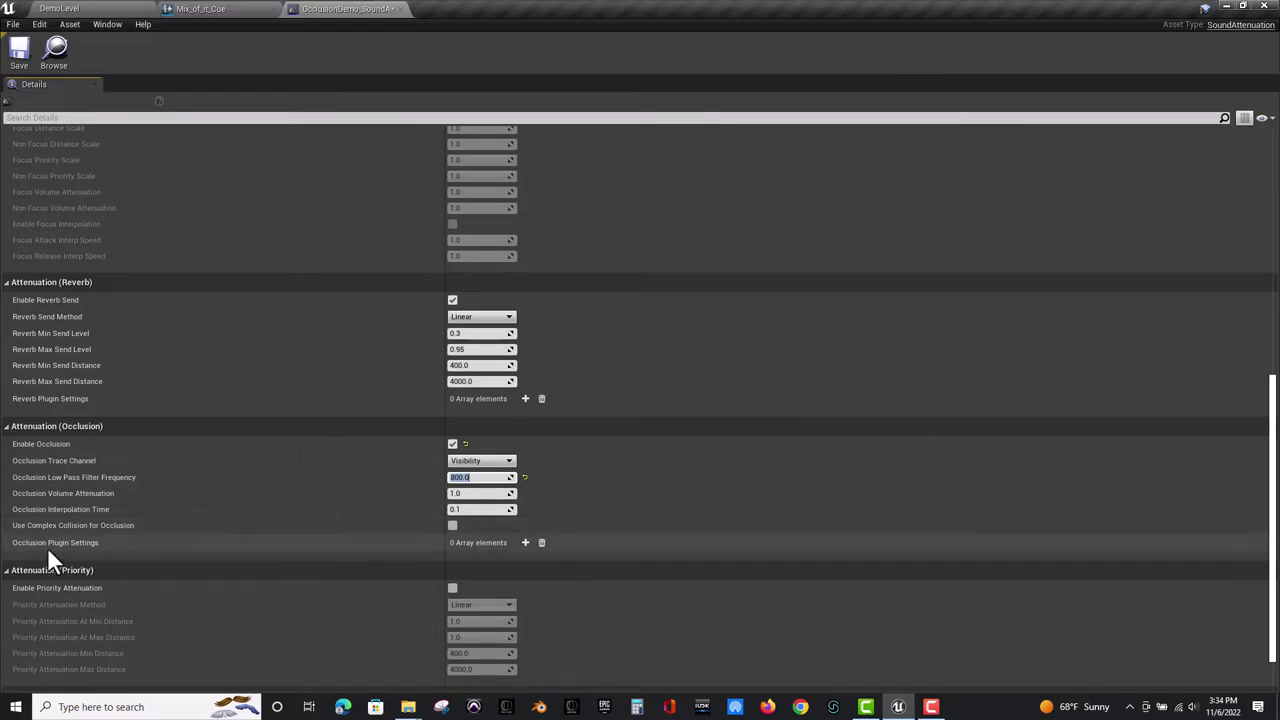
{"action": "scroll", "coordinate": [140, 548], "scroll_direction": "down", "scroll_amount": 2}
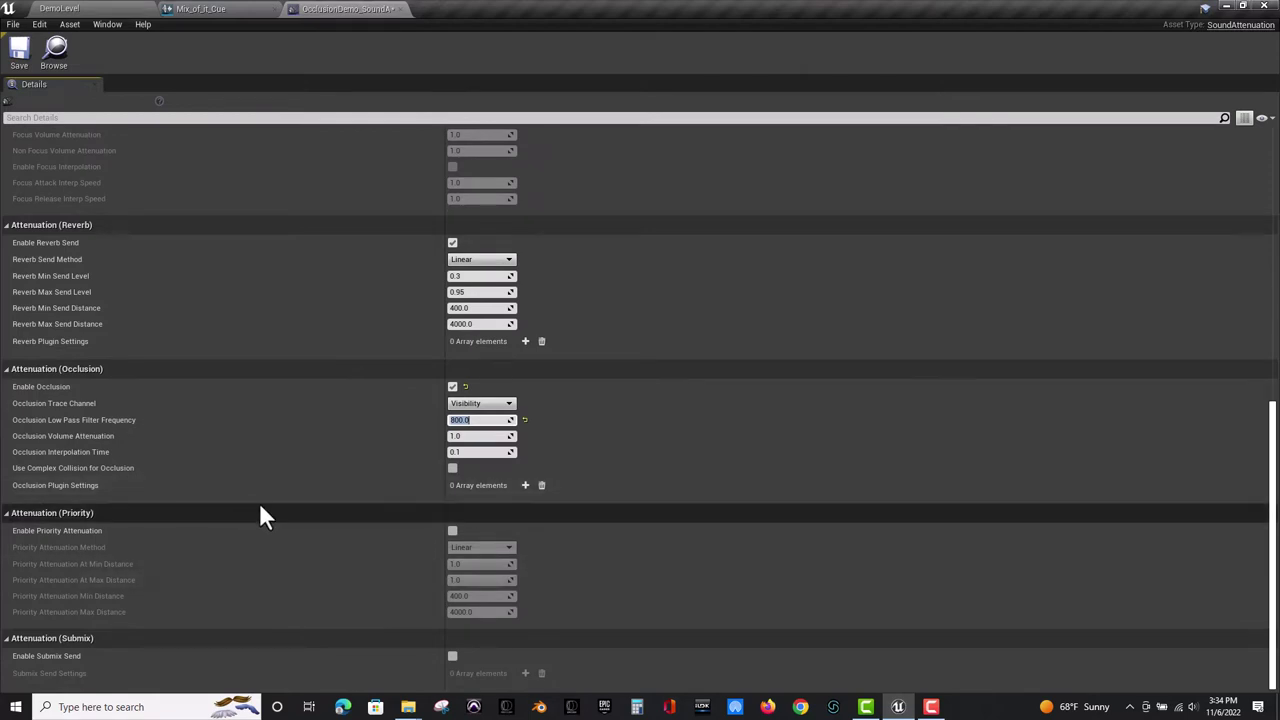
{"action": "scroll", "coordinate": [259, 510], "scroll_direction": "up", "scroll_amount": 3}
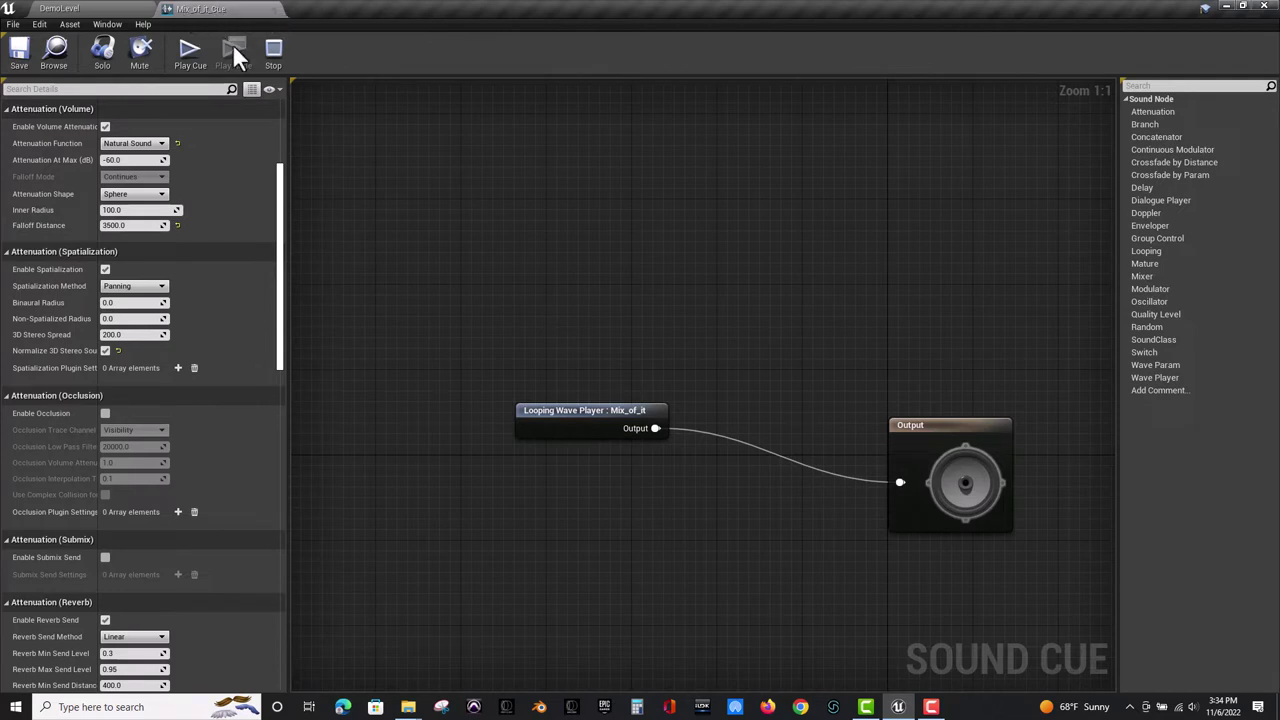
Assign the WithAcoustics sound class to Mix_of_it_Cue.
{"action": "left_click_drag", "start_coordinate": [278, 195], "coordinate": [280, 120]}
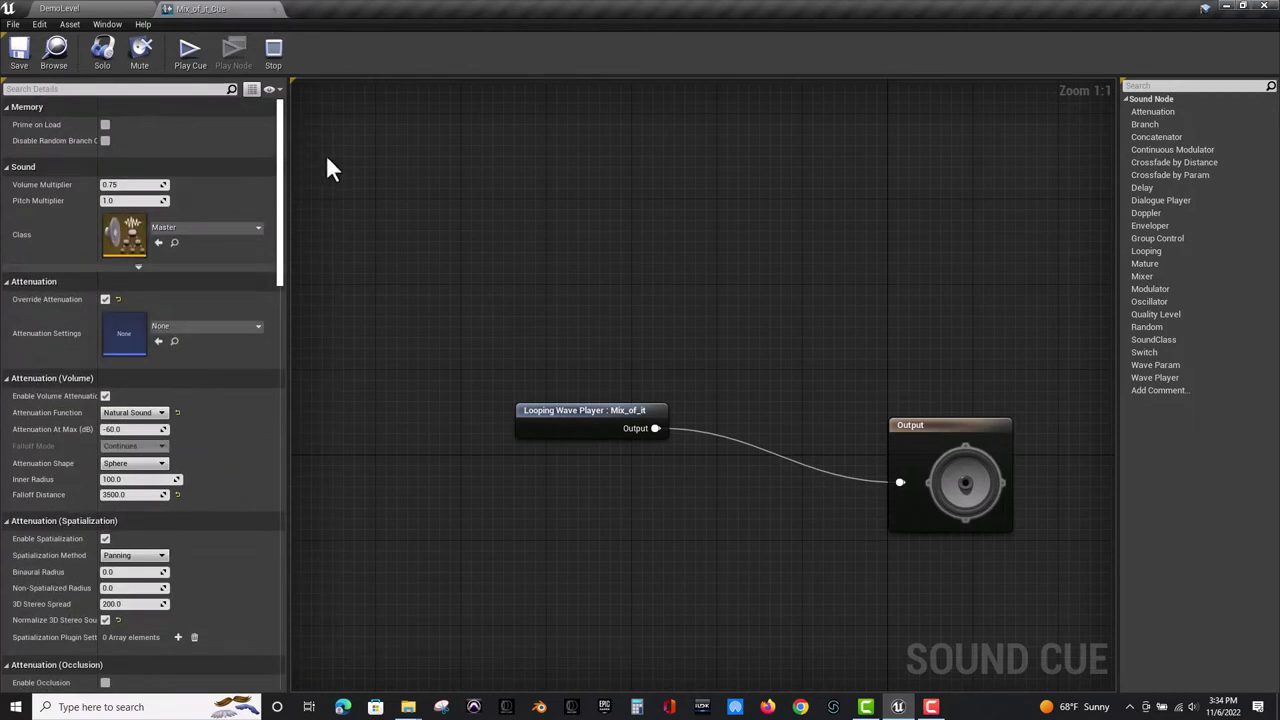
{"action": "left_click", "coordinate": [190, 228]}
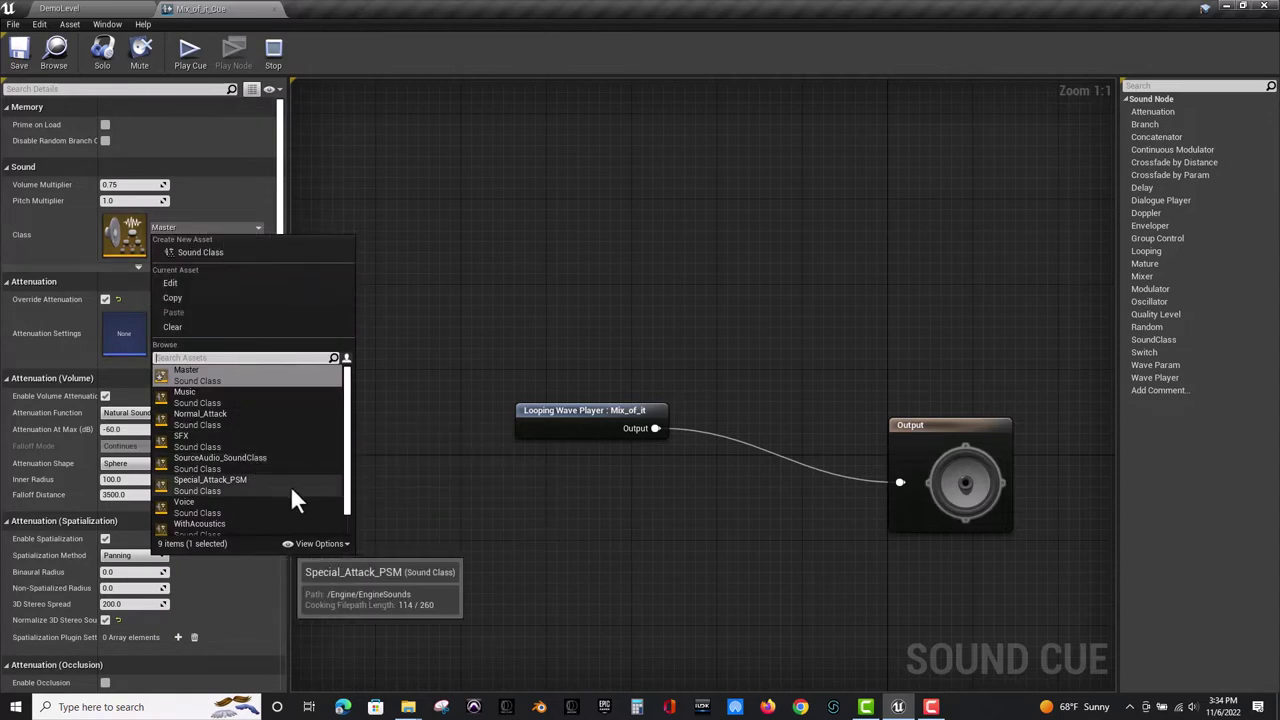
{"action": "left_click", "coordinate": [231, 526]}
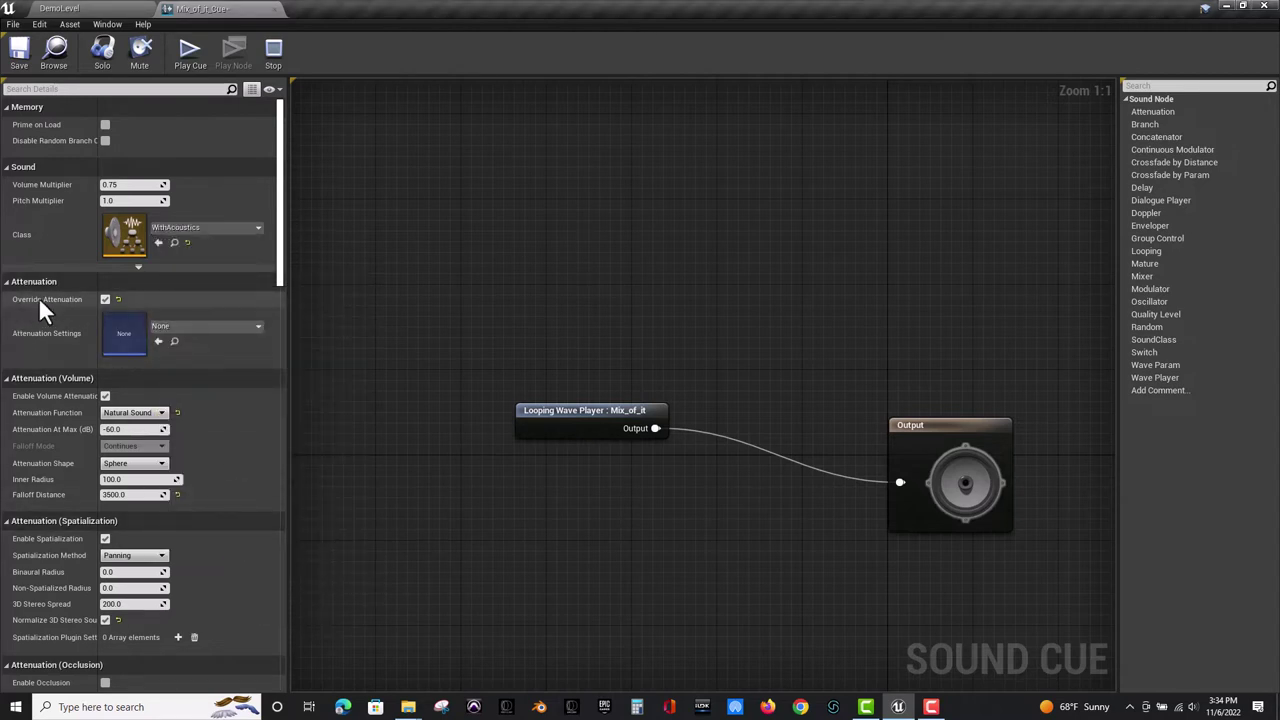
Turn off Override Attenuation for Mix_of_it_Cue and assign OcclusionDemo_SoundATT as its attenuation settings.
{"action": "left_click", "coordinate": [106, 299]}
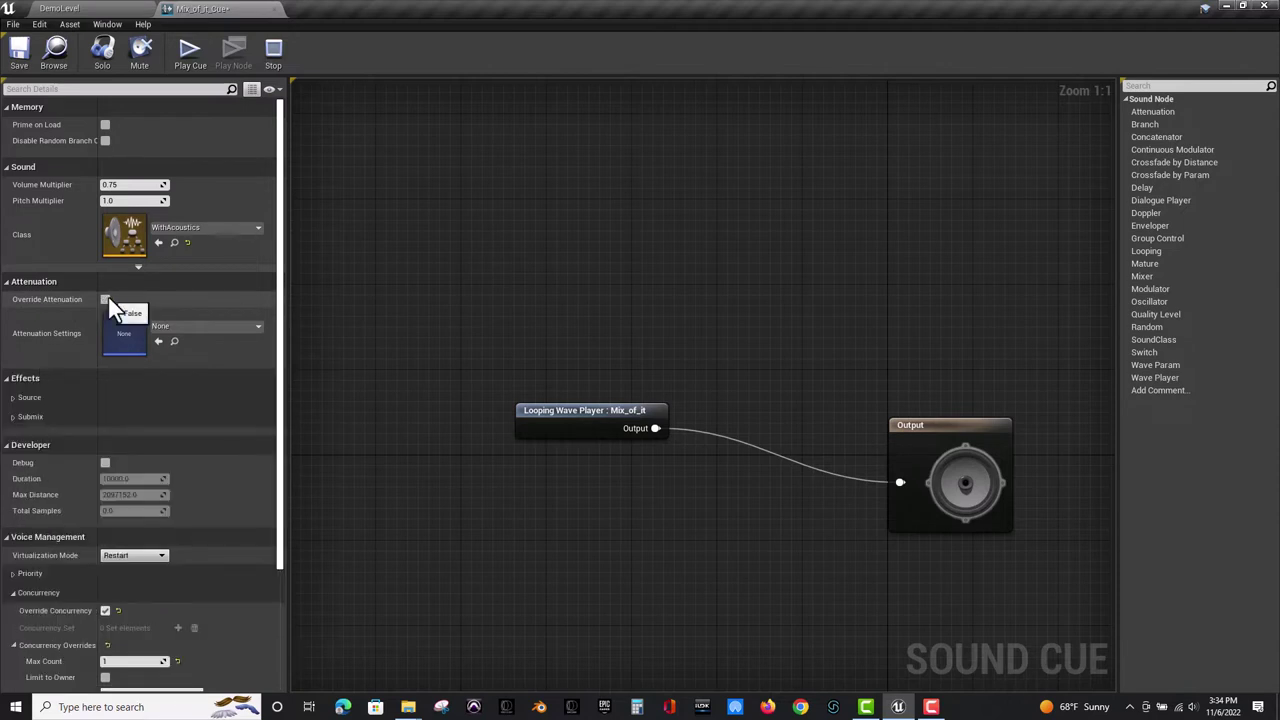
{"action": "left_click", "coordinate": [221, 329]}
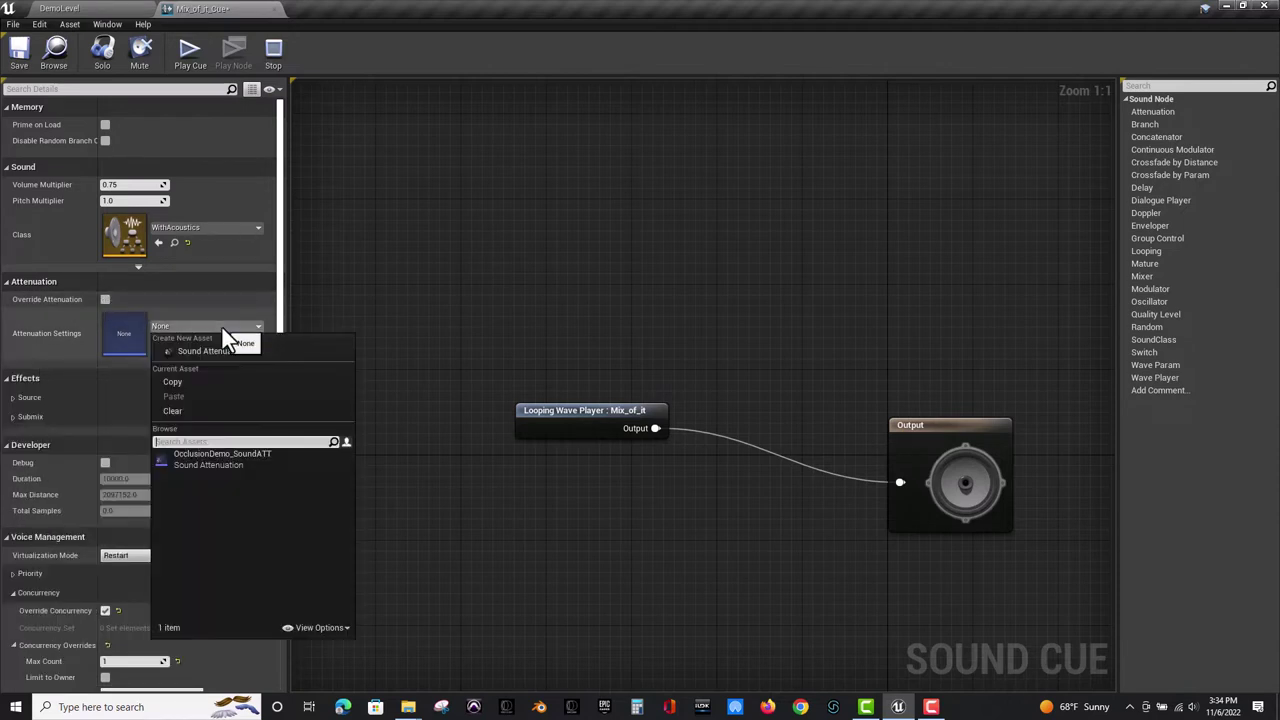
{"action": "left_click", "coordinate": [252, 456]}
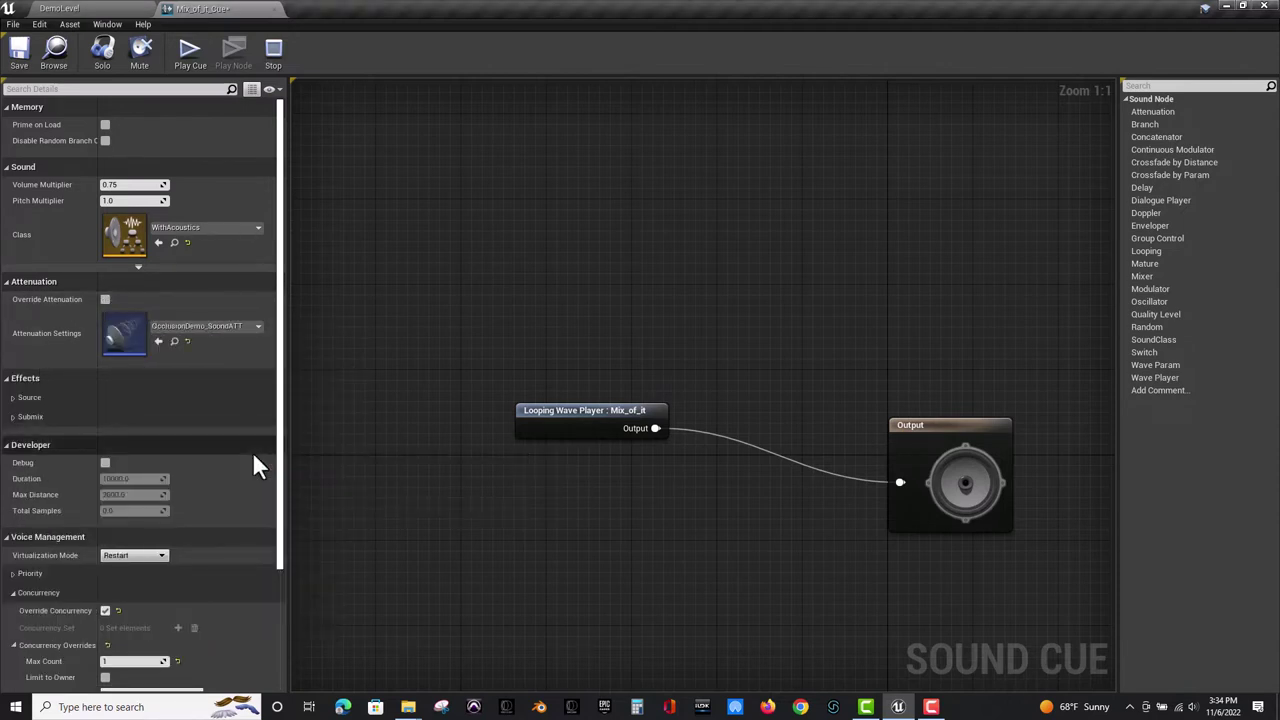
Save Mix_of_it_Cue and check the WithAcoustics sound class assigned to it.
{"action": "left_click", "coordinate": [21, 52]}
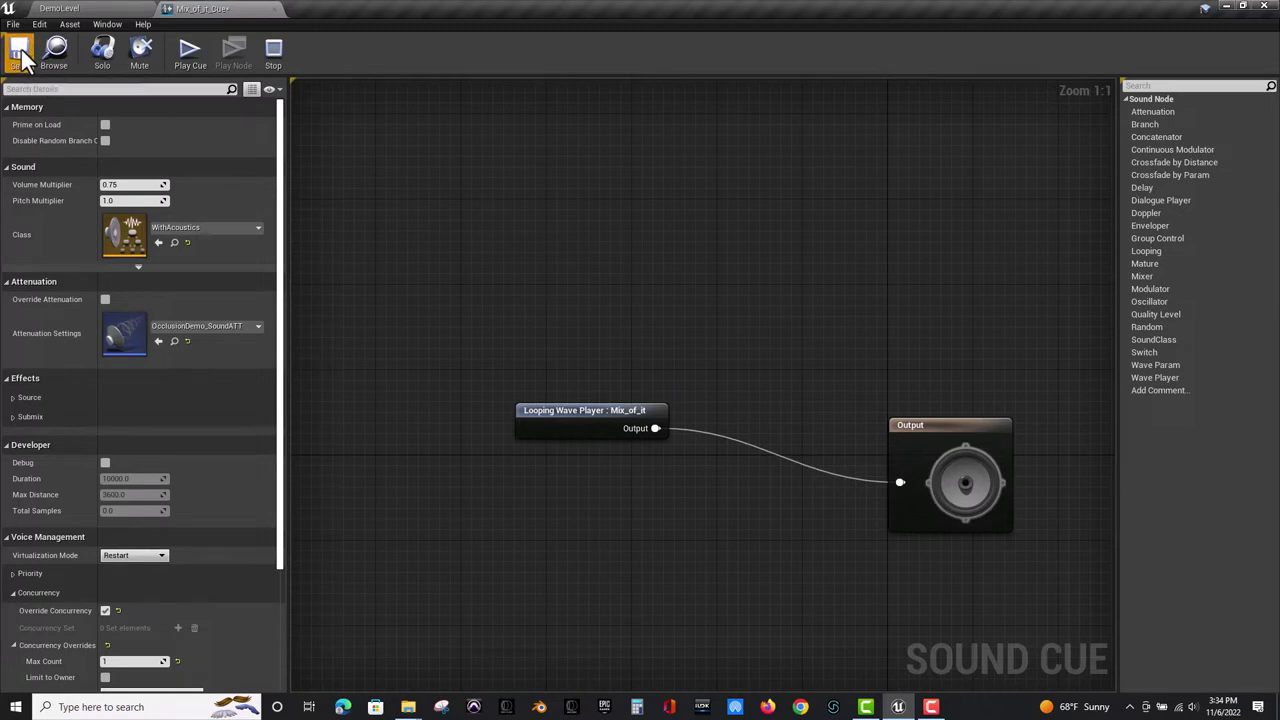
{"action": "double_click", "coordinate": [121, 239]}
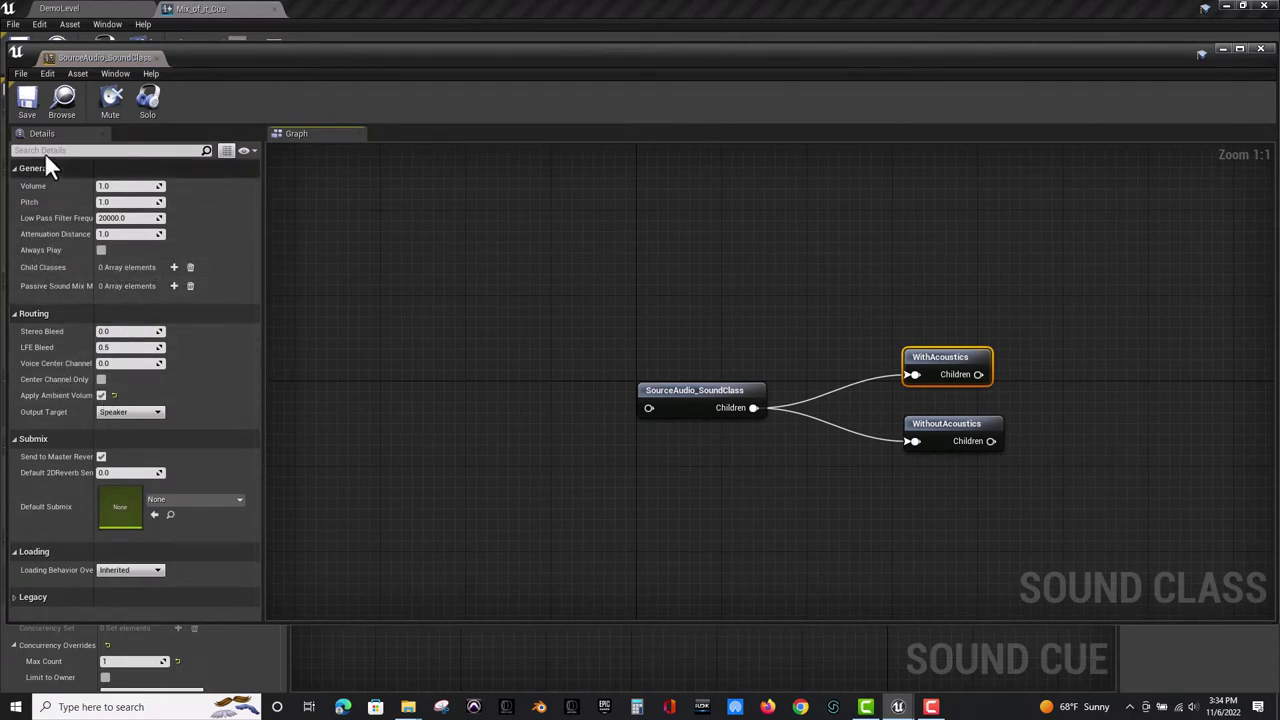
{"action": "left_click", "coordinate": [152, 57]}
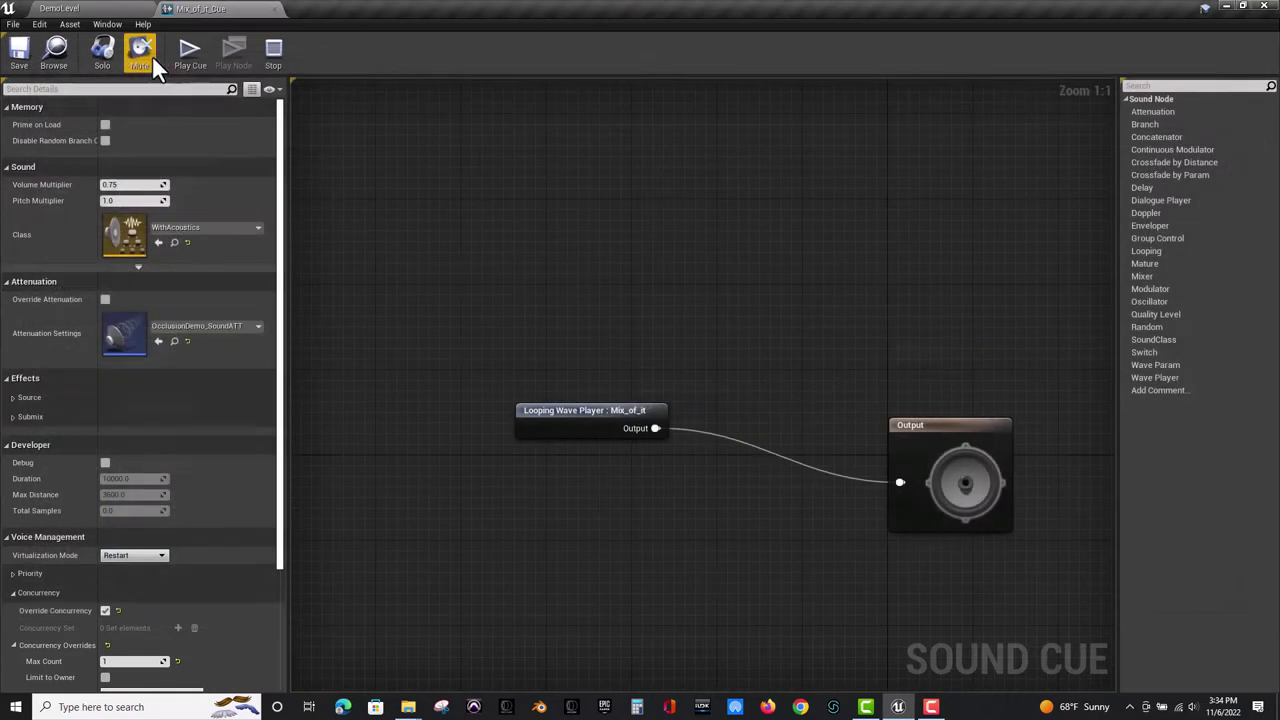
Play DemoLevel and run the character around the brick wall to the speakers to hear the unoccluded sound.
{"action": "left_click", "coordinate": [80, 5]}
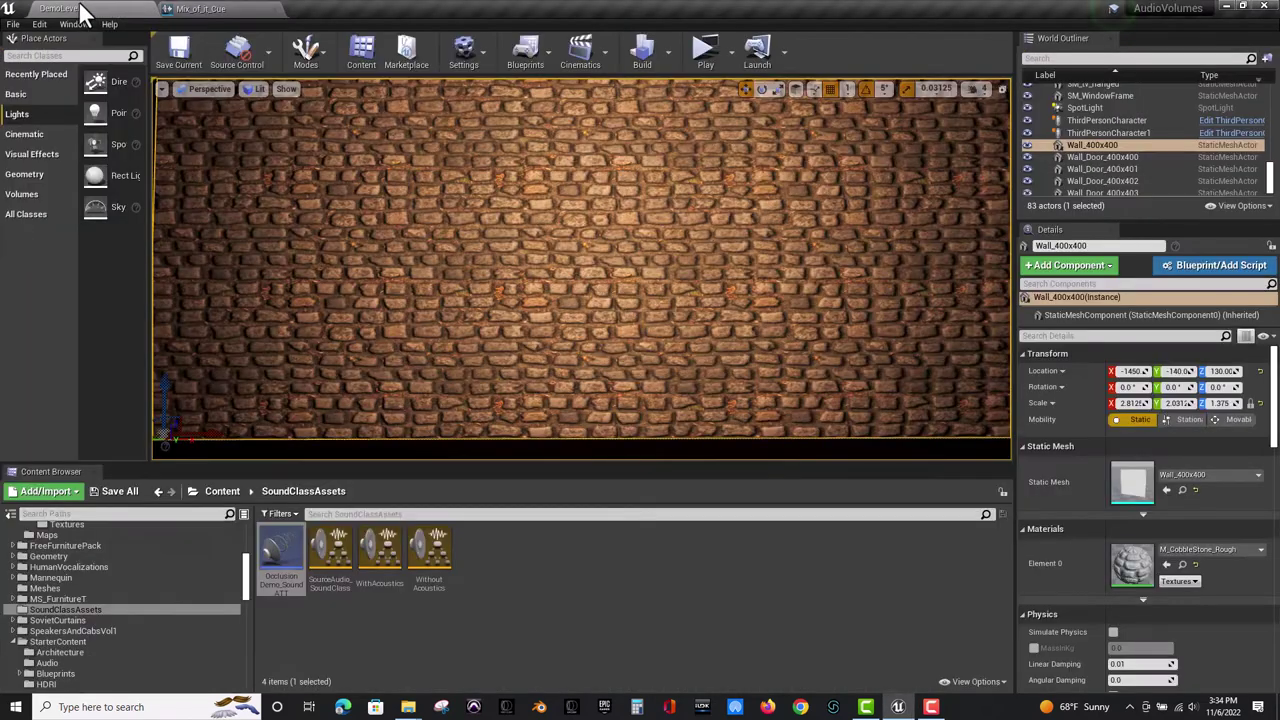
{"action": "left_click", "coordinate": [705, 52]}
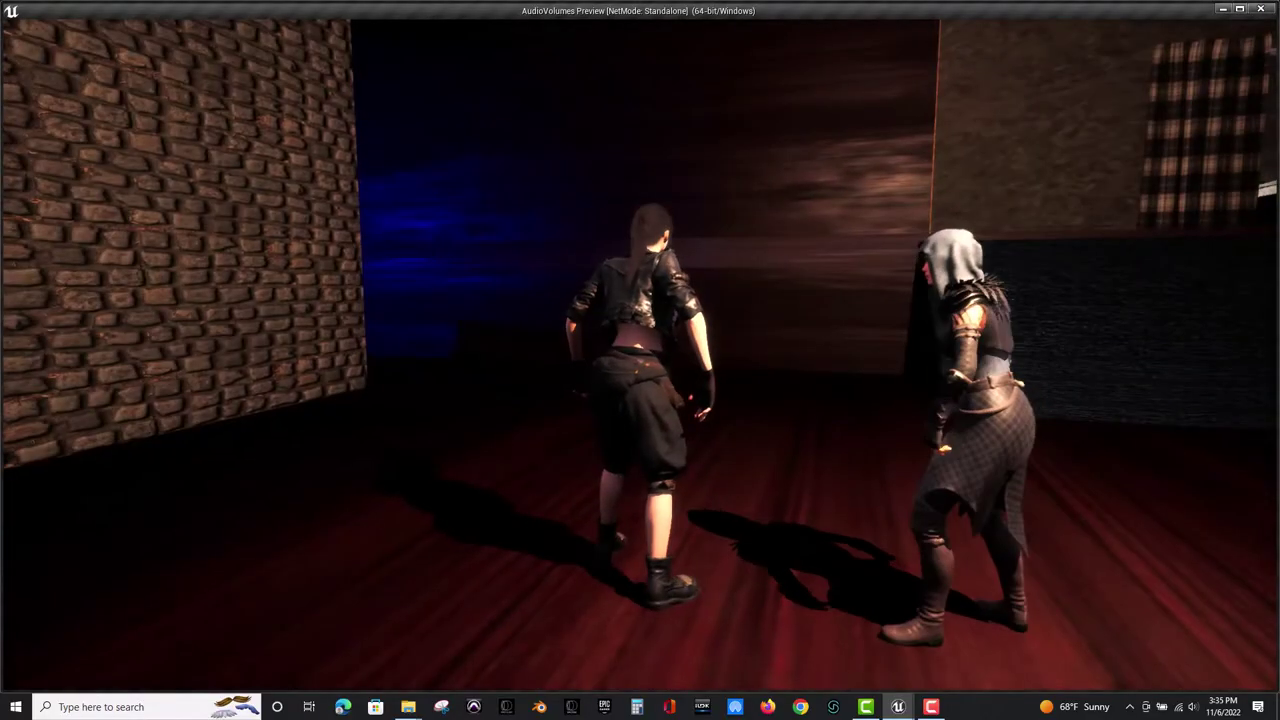
{"action": "key", "text": "w"}
{"action": "key", "text": "a"}
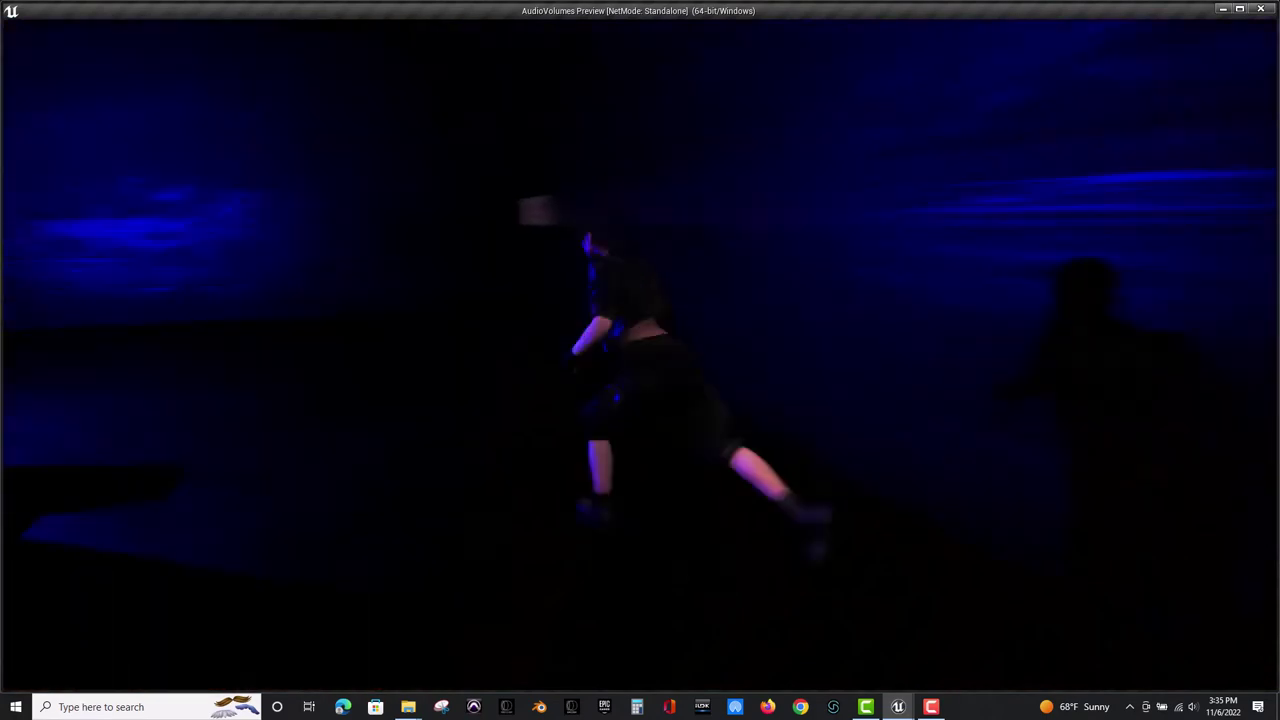
{"action": "key", "text": "s"}
{"action": "key", "text": "a"}
{"action": "key", "text": "w"}
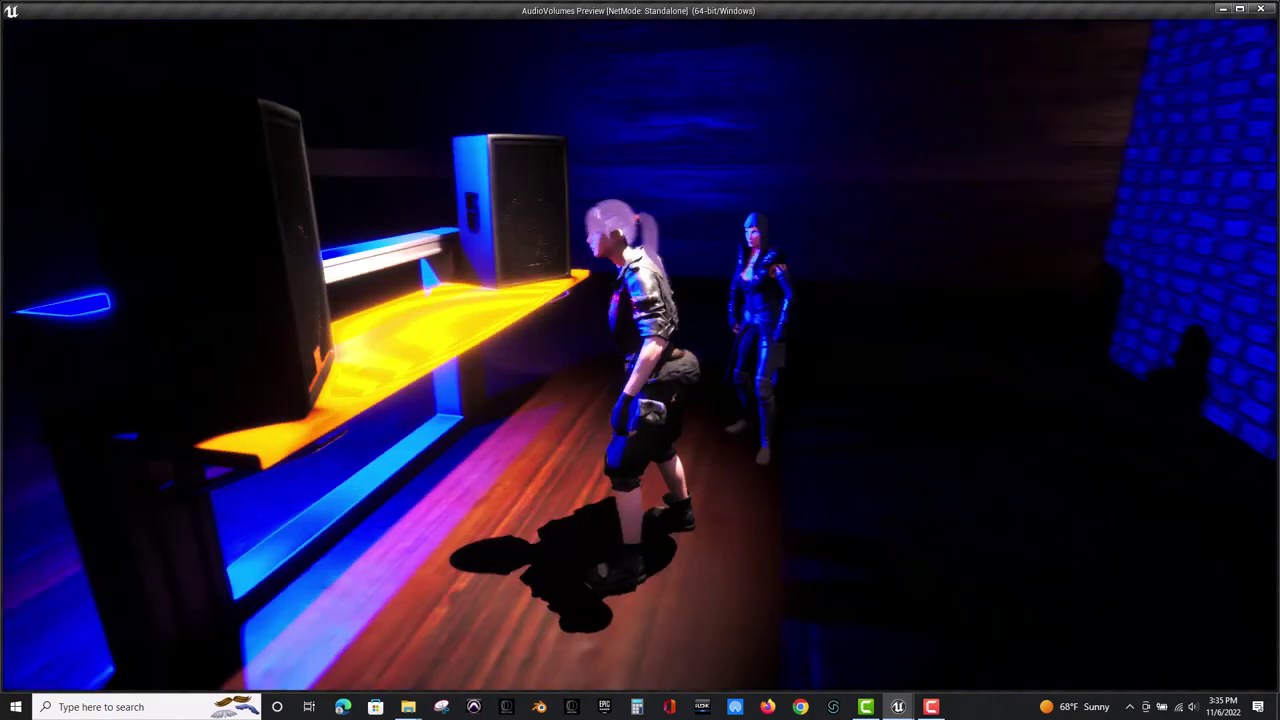
Run from the speakers back to the far side of the brick wall to hear the occlusion, and end the preview.
{"action": "key", "text": "s"}
{"action": "key", "text": "w"}
{"action": "key", "text": "d"}
{"action": "key", "text": "d"}
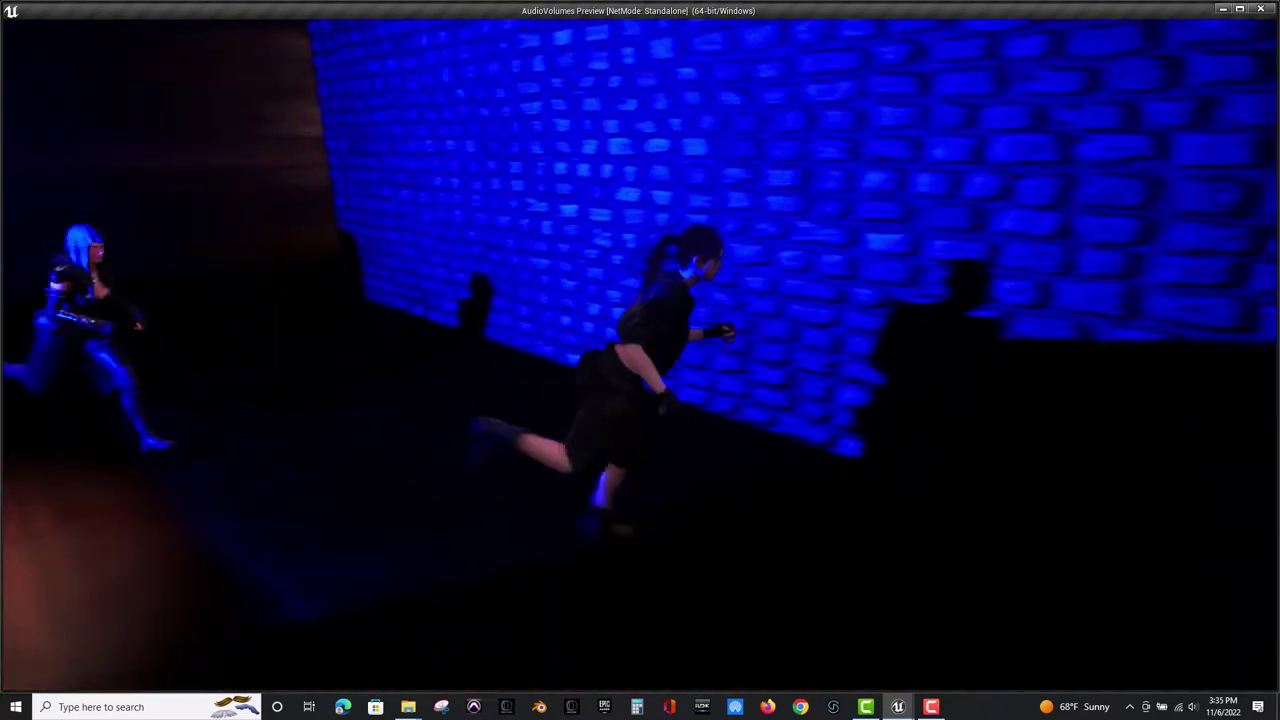
{"action": "key", "text": "w"}
{"action": "key", "text": "w"}
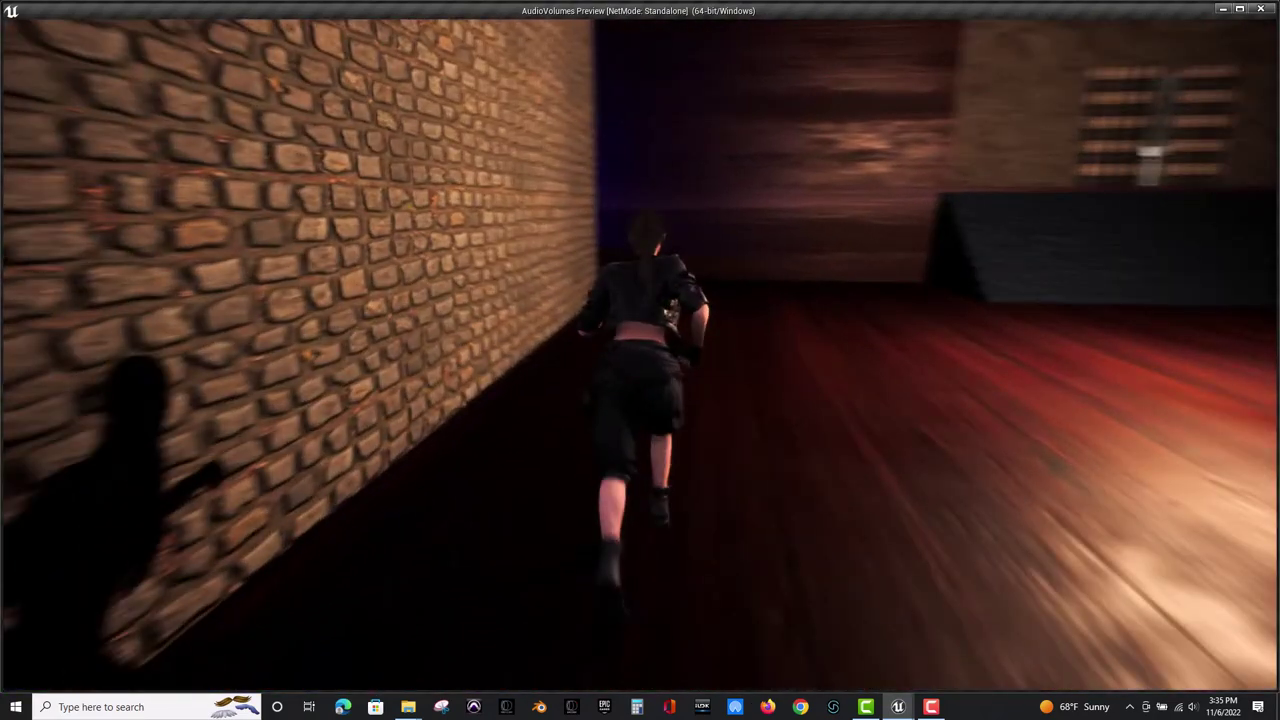
{"action": "key", "text": "a"}
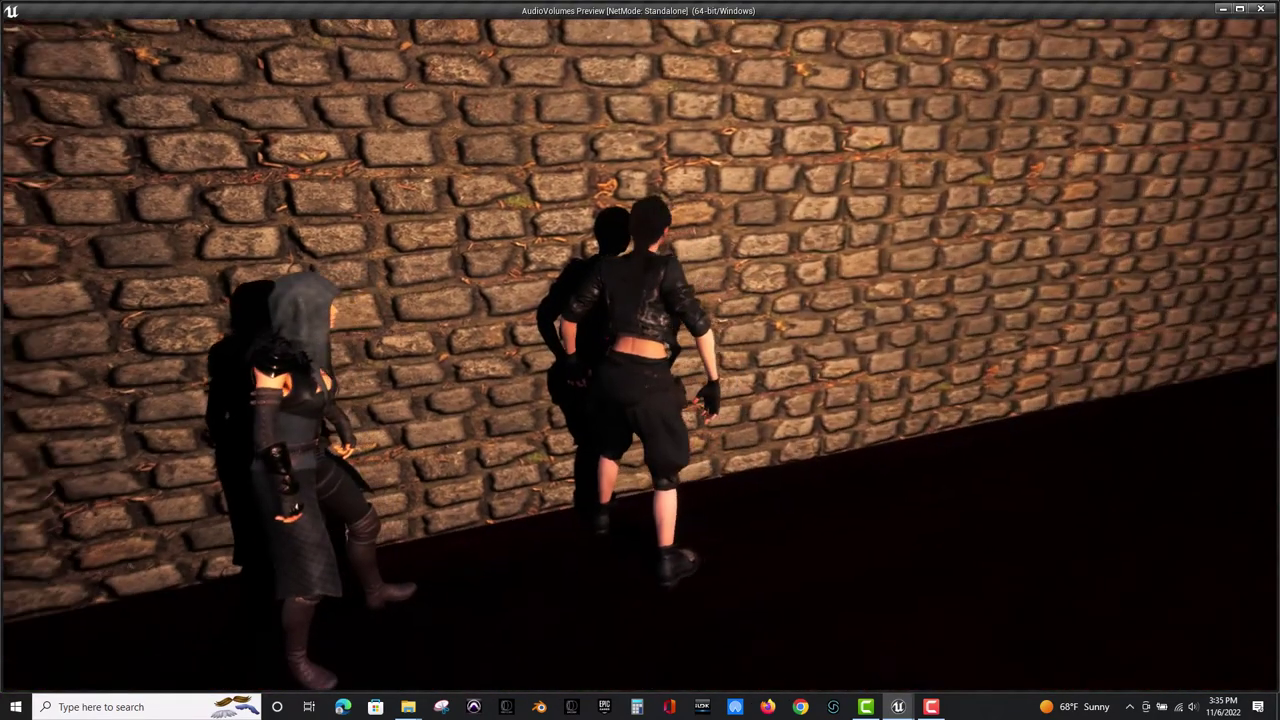
{"action": "key", "text": "s"}
{"action": "key", "text": "s"}
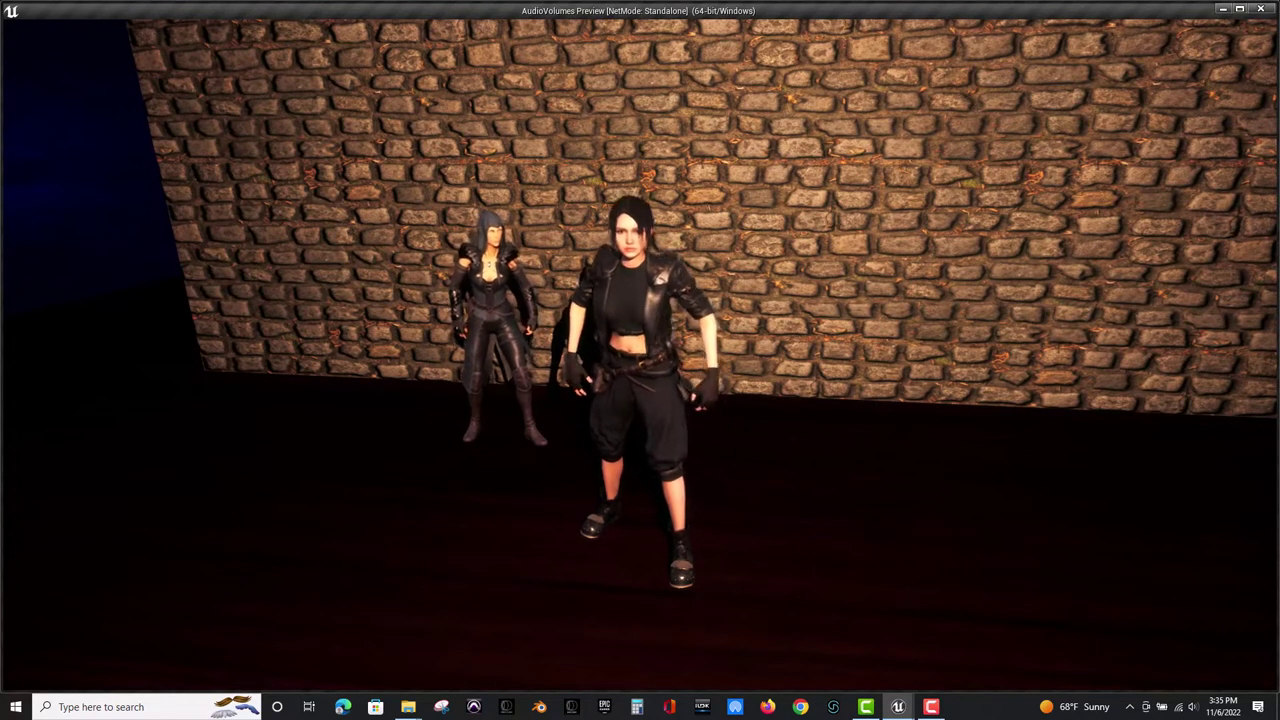
{"action": "key", "text": "Escape"}
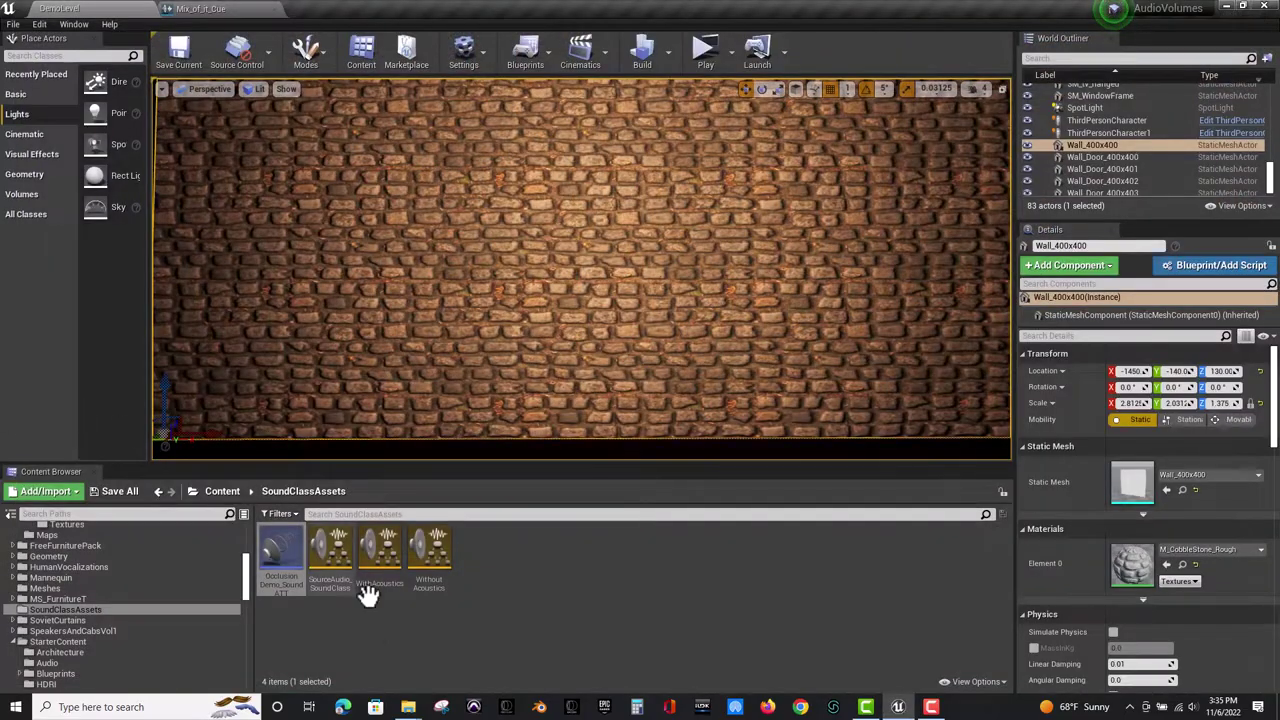
Set the occlusion low pass filter frequency of OcclusionDemo_SoundATT to 200 and save the asset.
{"action": "double_click", "coordinate": [283, 565]}
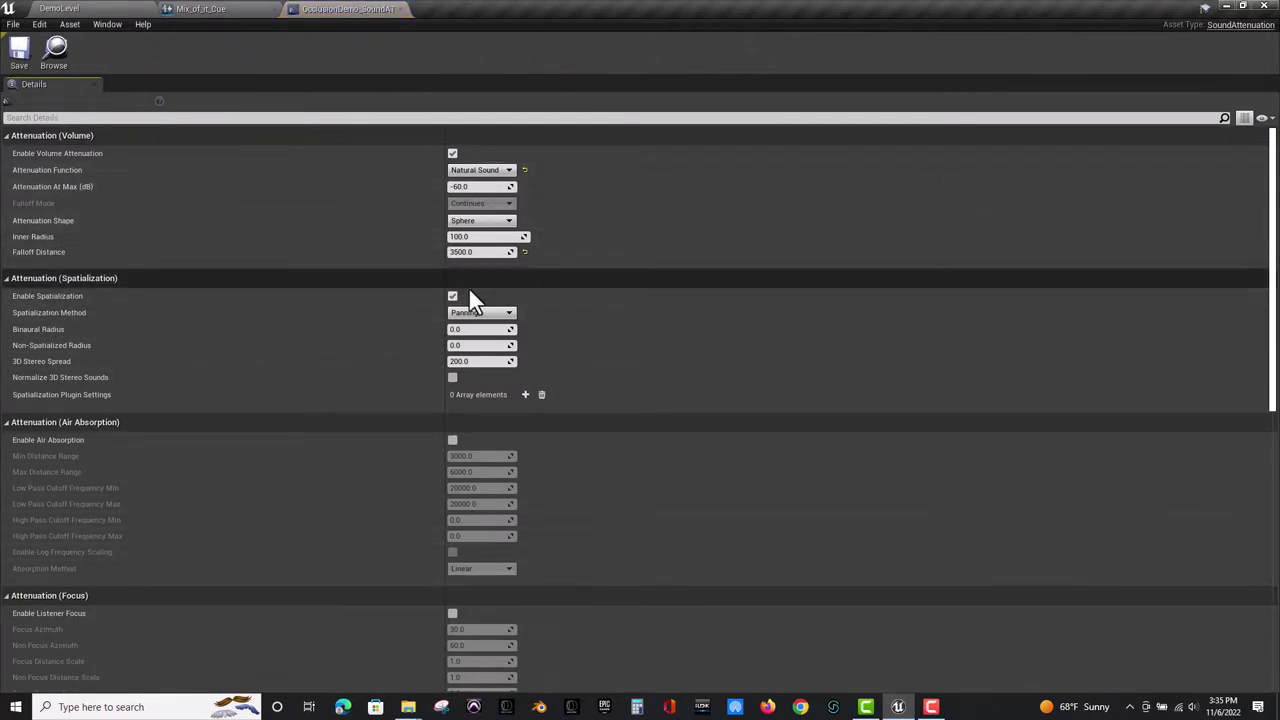
{"action": "scroll", "coordinate": [480, 367], "scroll_direction": "down", "scroll_amount": 5}
{"action": "scroll", "coordinate": [474, 369], "scroll_direction": "down", "scroll_amount": 5}
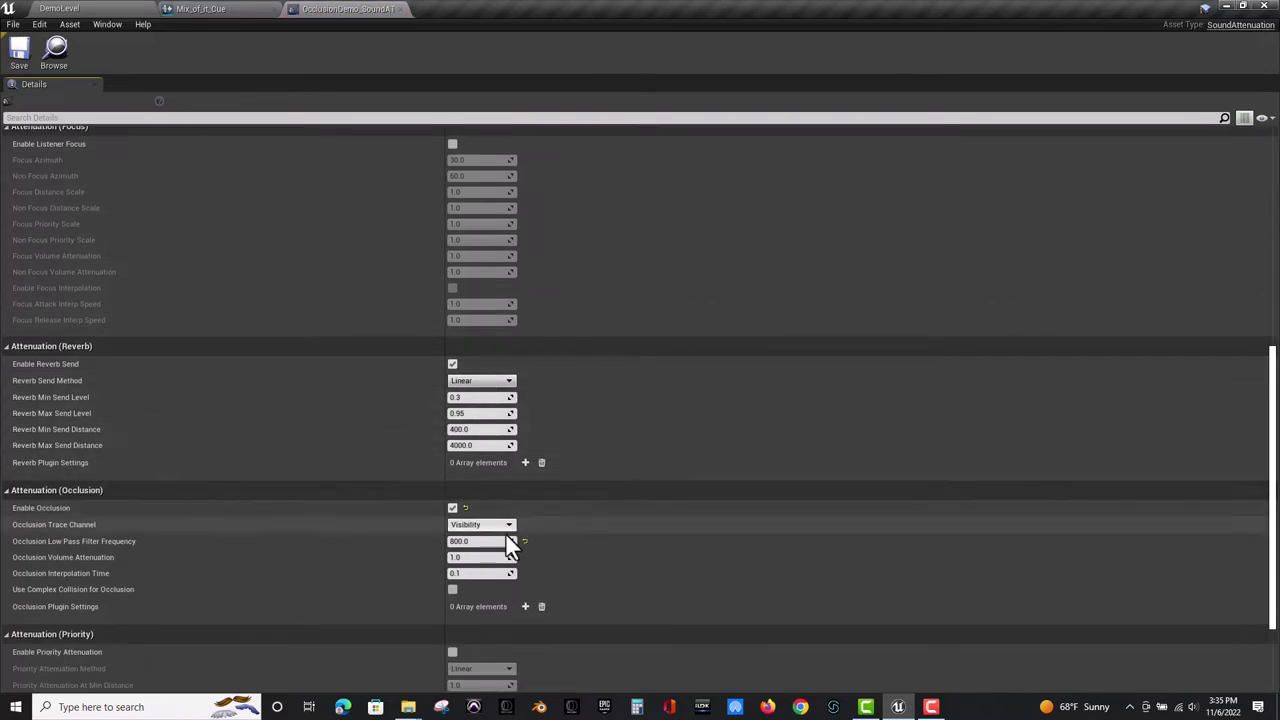
{"action": "left_click", "coordinate": [462, 541]}
{"action": "type", "text": "2"}
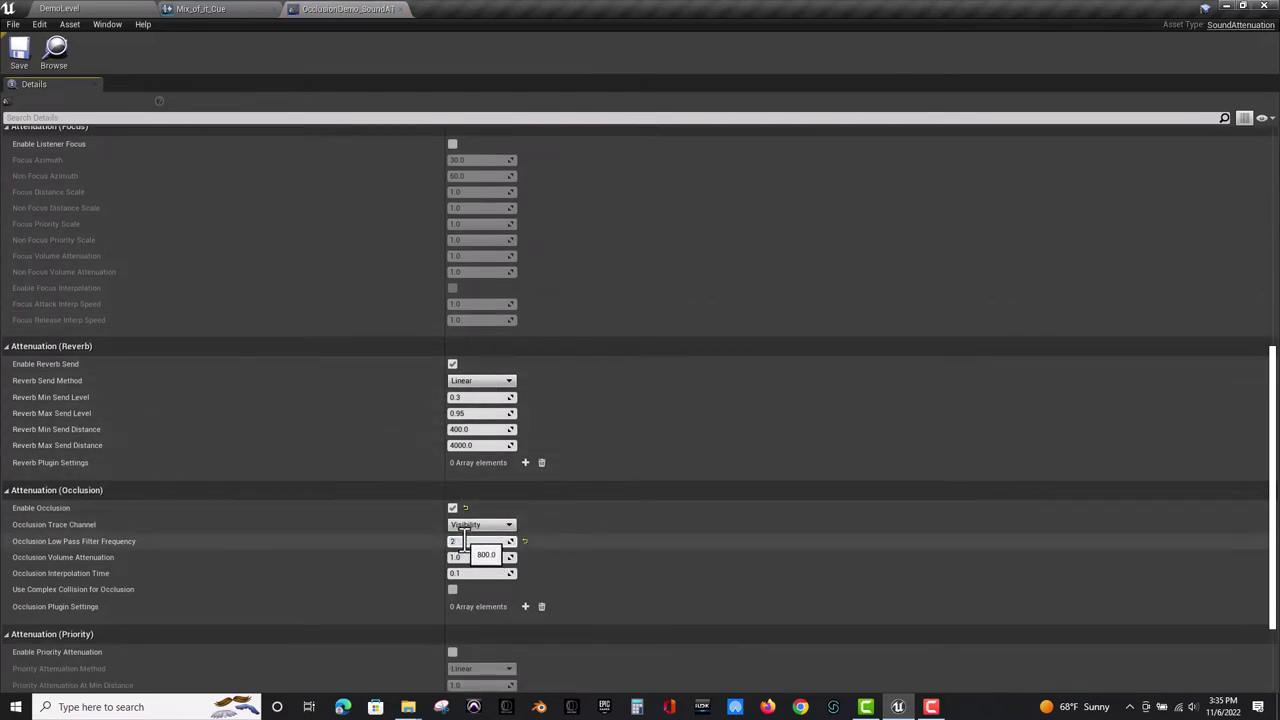
{"action": "type", "text": "00"}
{"action": "key", "text": "Return"}
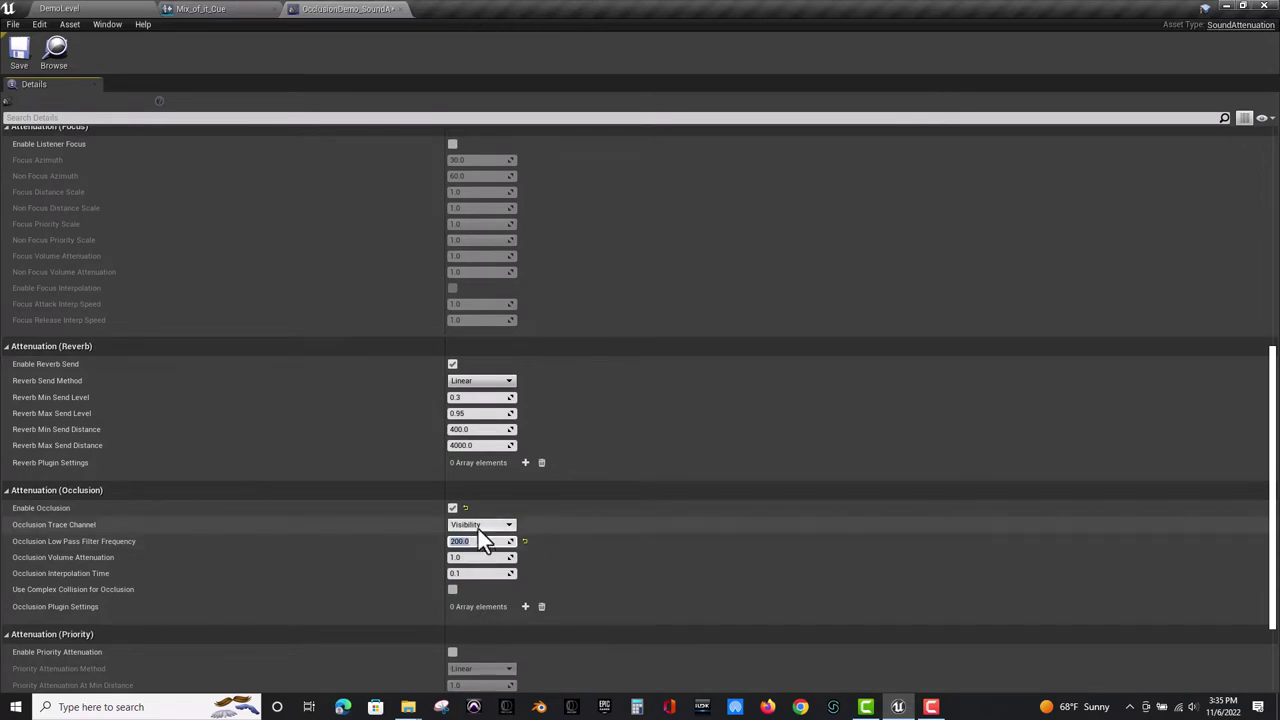
{"action": "left_click", "coordinate": [19, 50]}
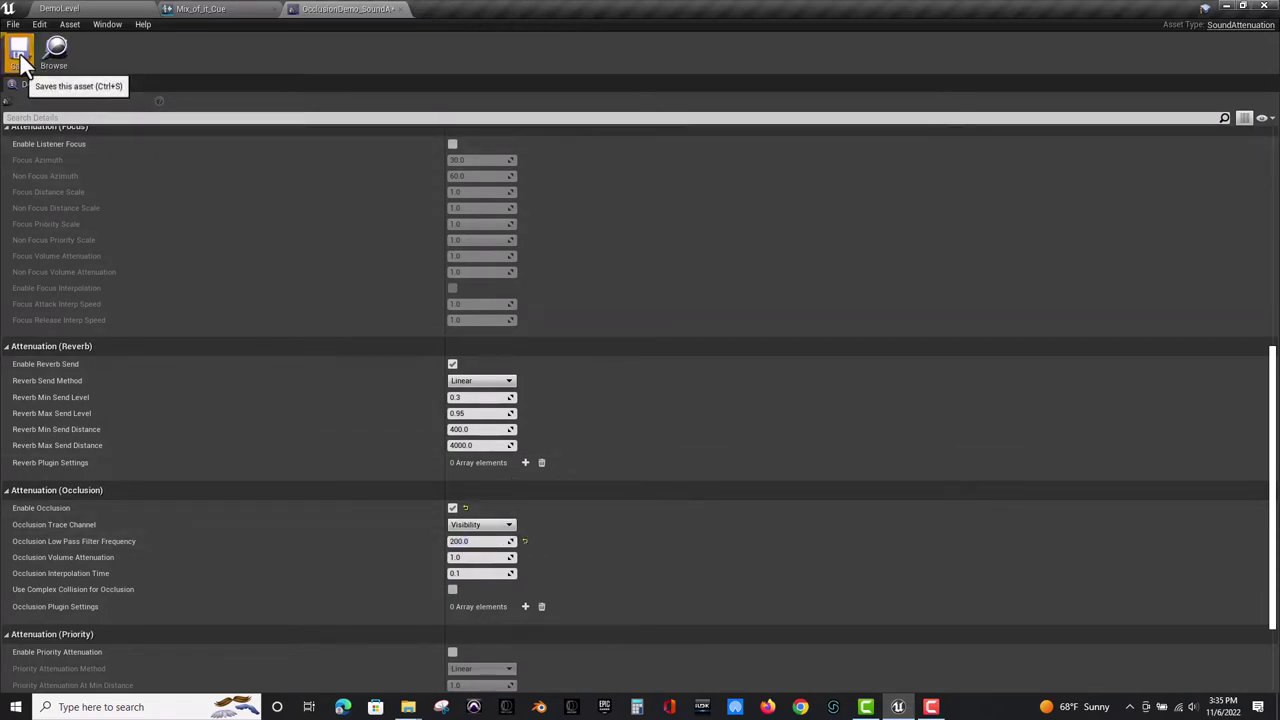
Replay DemoLevel with the changed filter frequency and run the character around the wall to the speakers.
{"action": "left_click", "coordinate": [77, 15]}
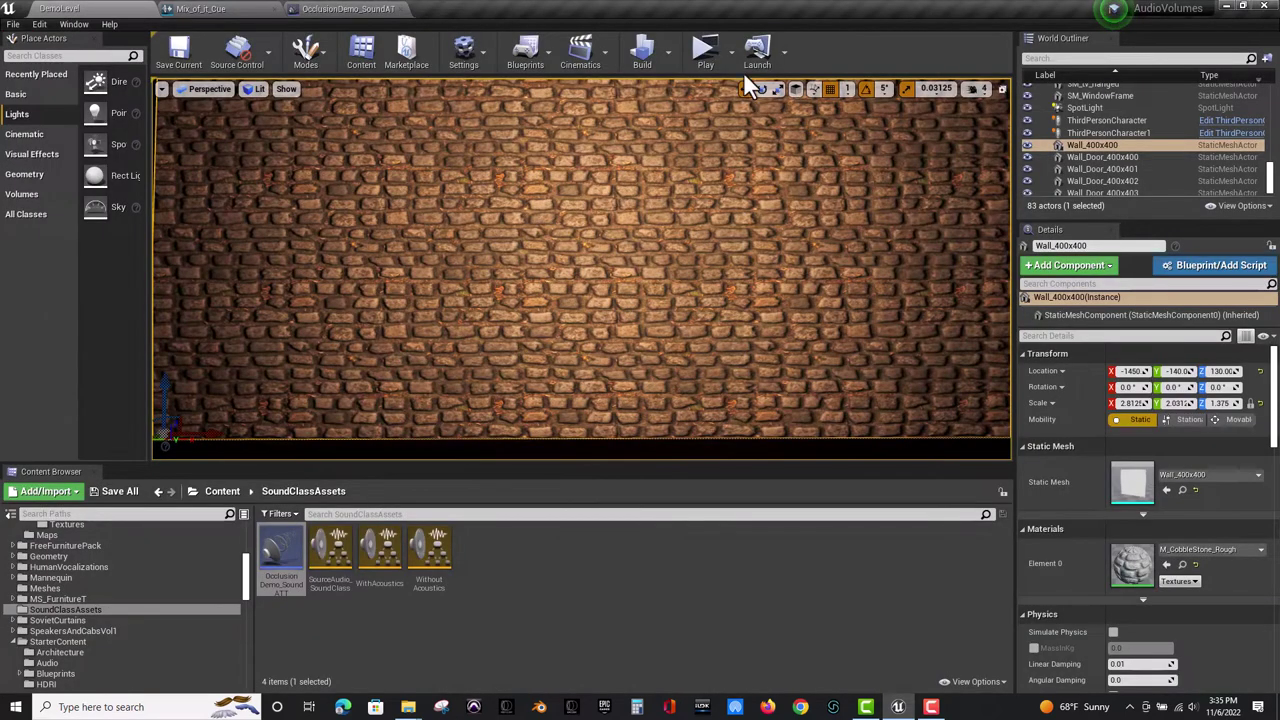
{"action": "left_click", "coordinate": [703, 55]}
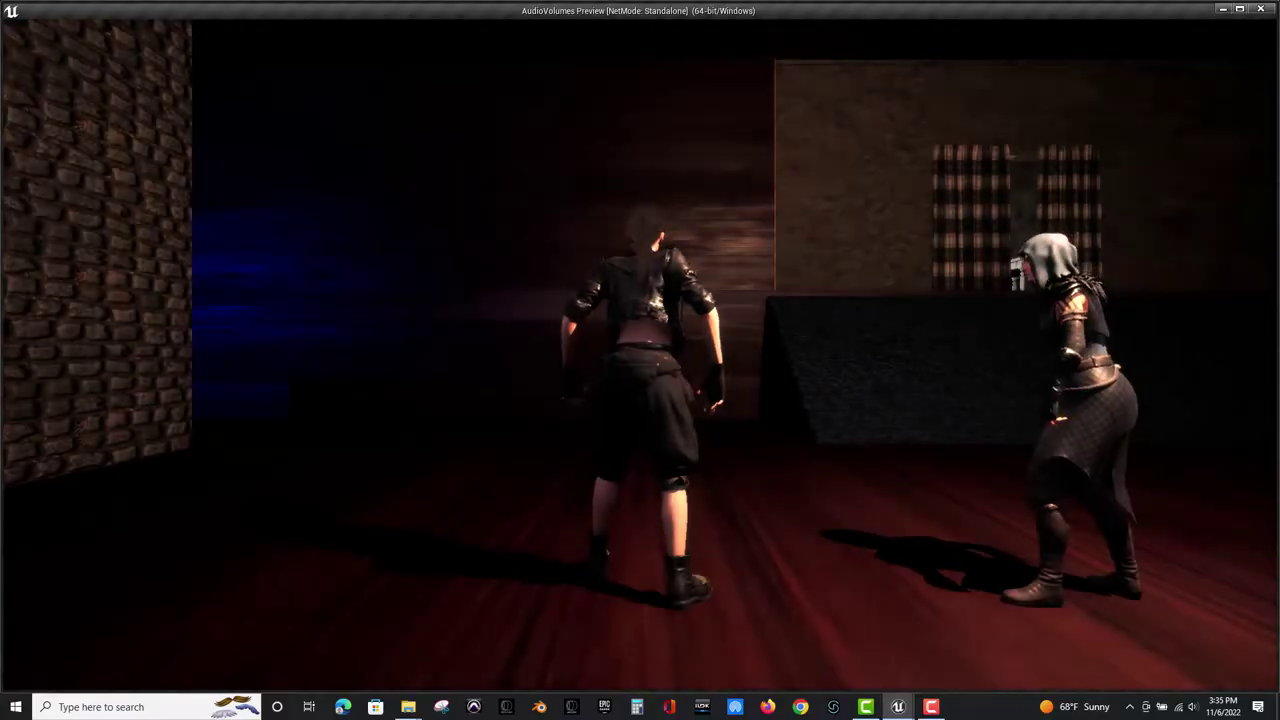
{"action": "key", "text": "w"}
{"action": "key", "text": "a"}
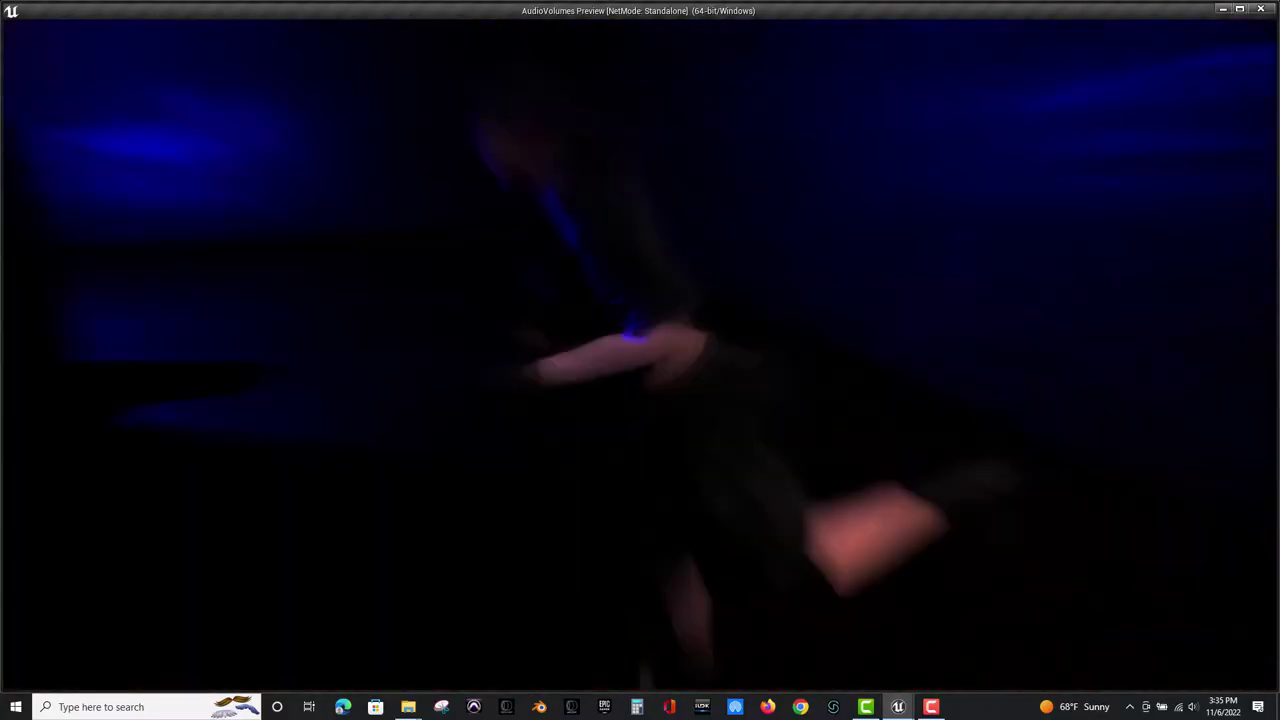
{"action": "key", "text": "w"}
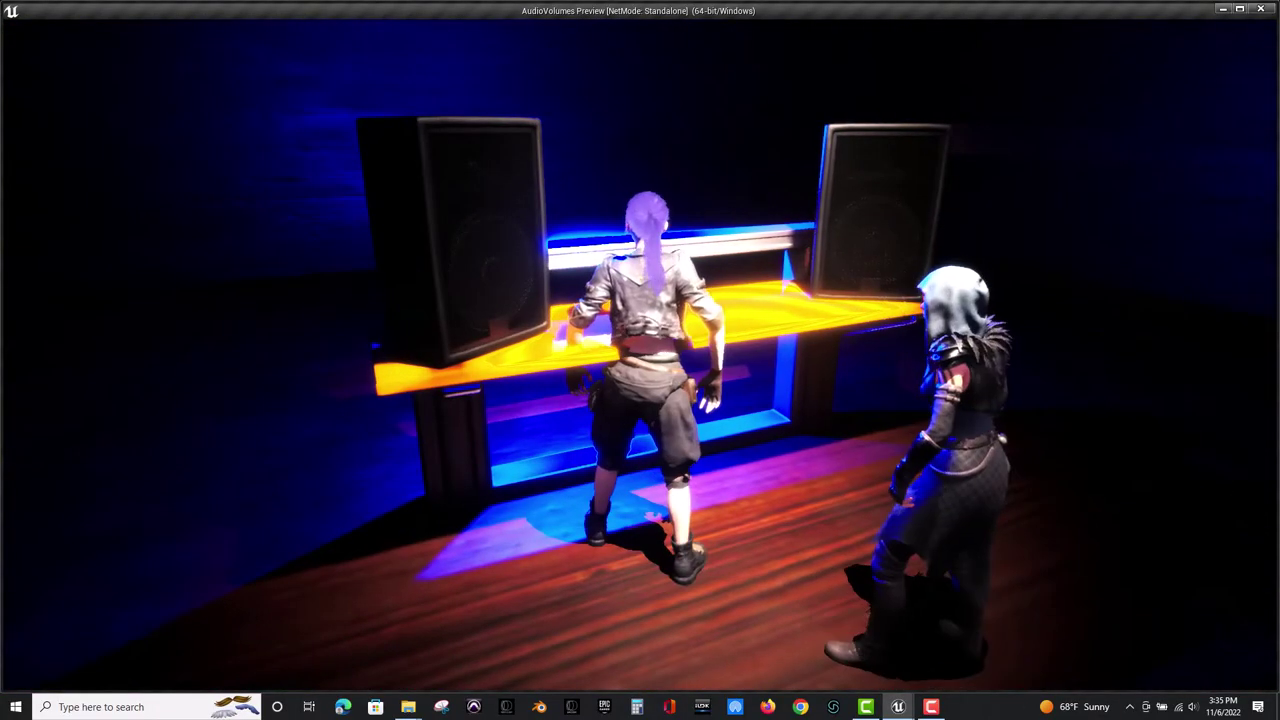
{"action": "key", "text": "d"}
{"action": "key", "text": "s"}
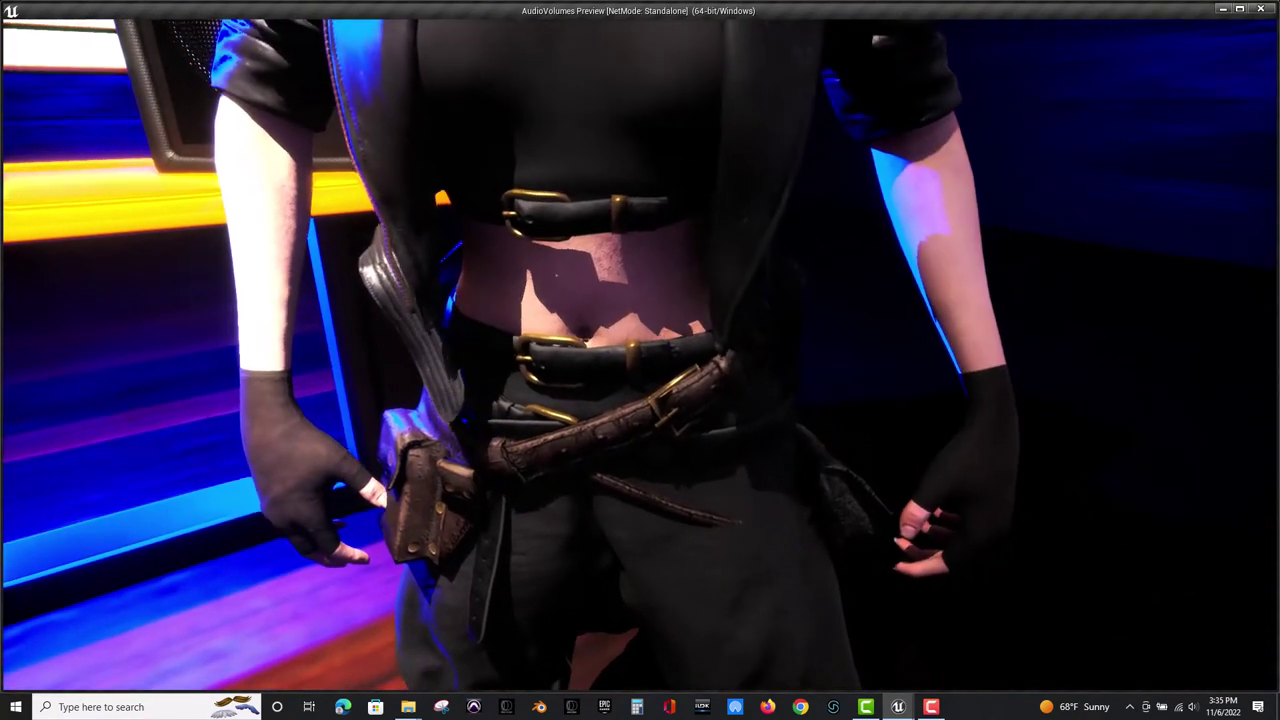
Run the character from the speakers back behind the brick wall to hear the occlusion, and end the preview.
{"action": "key", "text": "w"}
{"action": "key", "text": "w"}
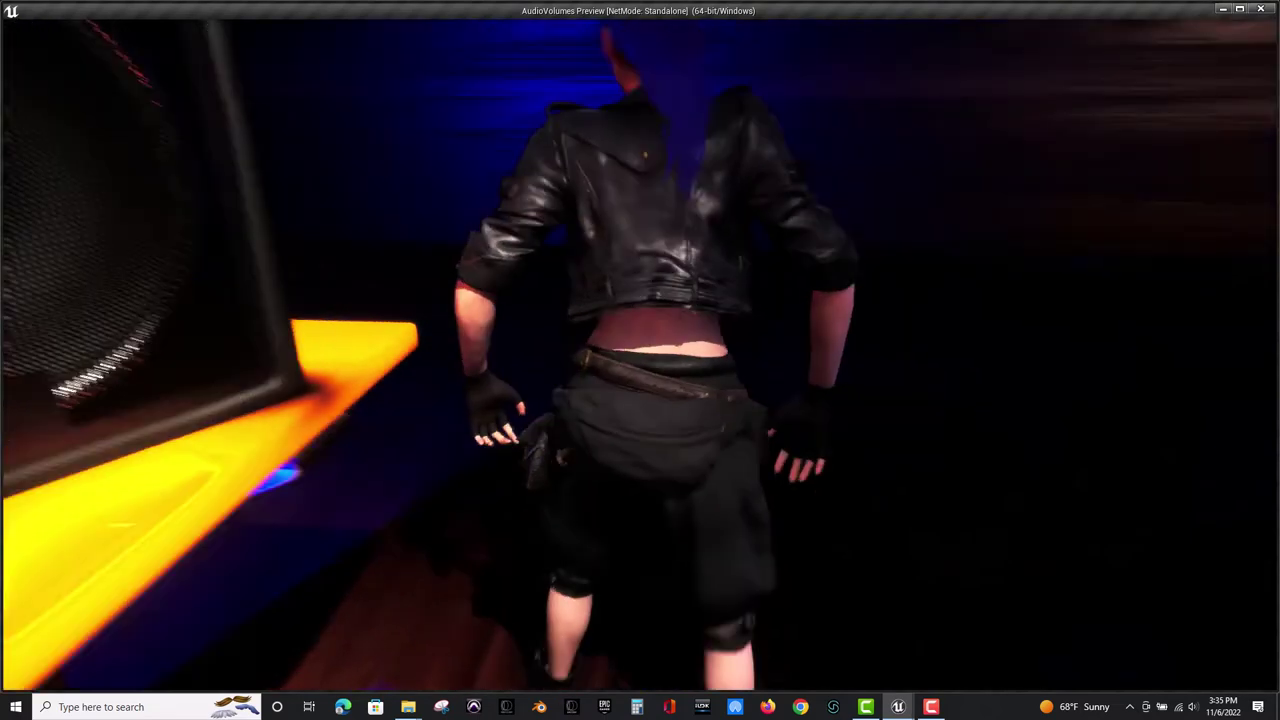
{"action": "key", "text": "d"}
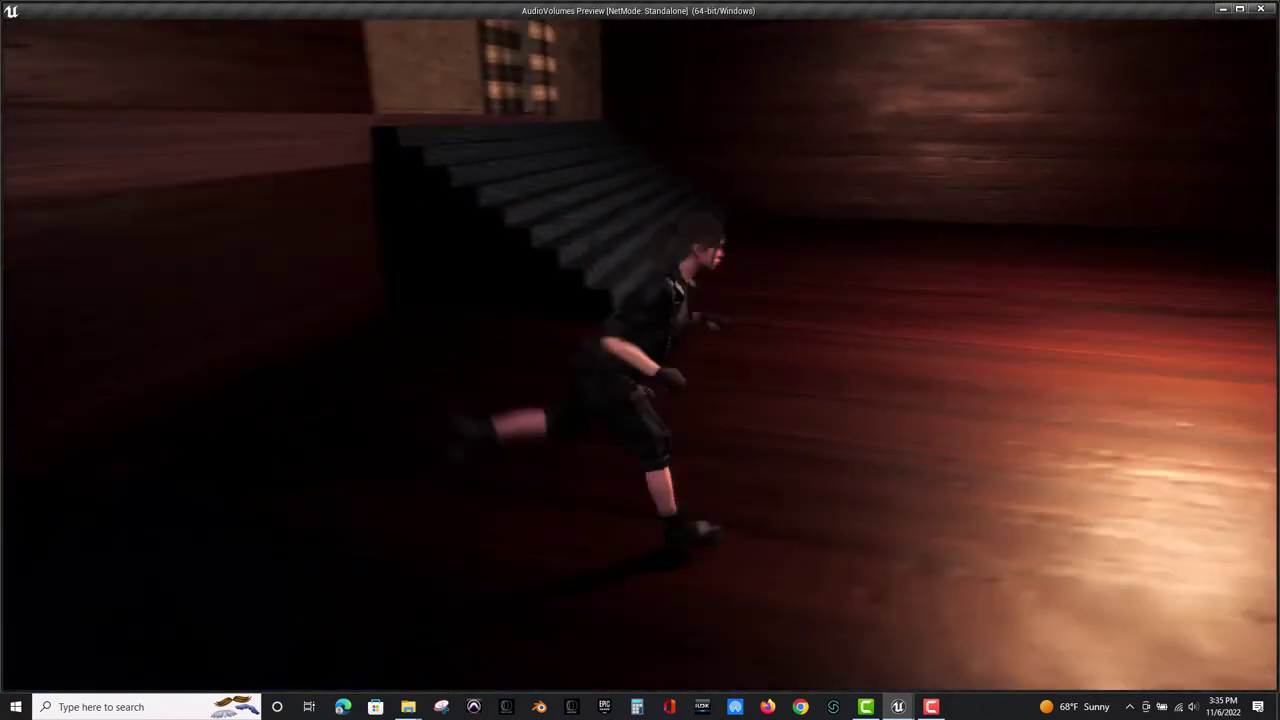
{"action": "key", "text": "a"}
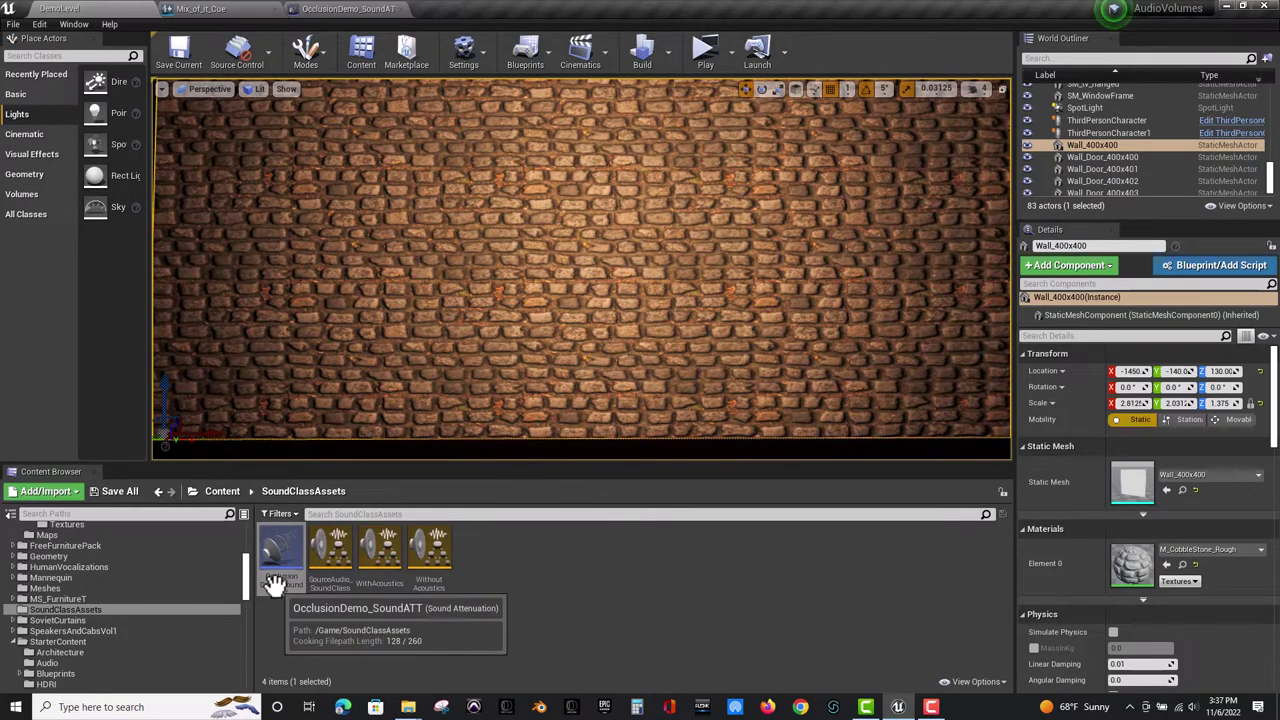
Open OcclusionDemo_SoundATT and set its occlusion interpolation time to 0.75.
{"action": "double_click", "coordinate": [274, 540]}
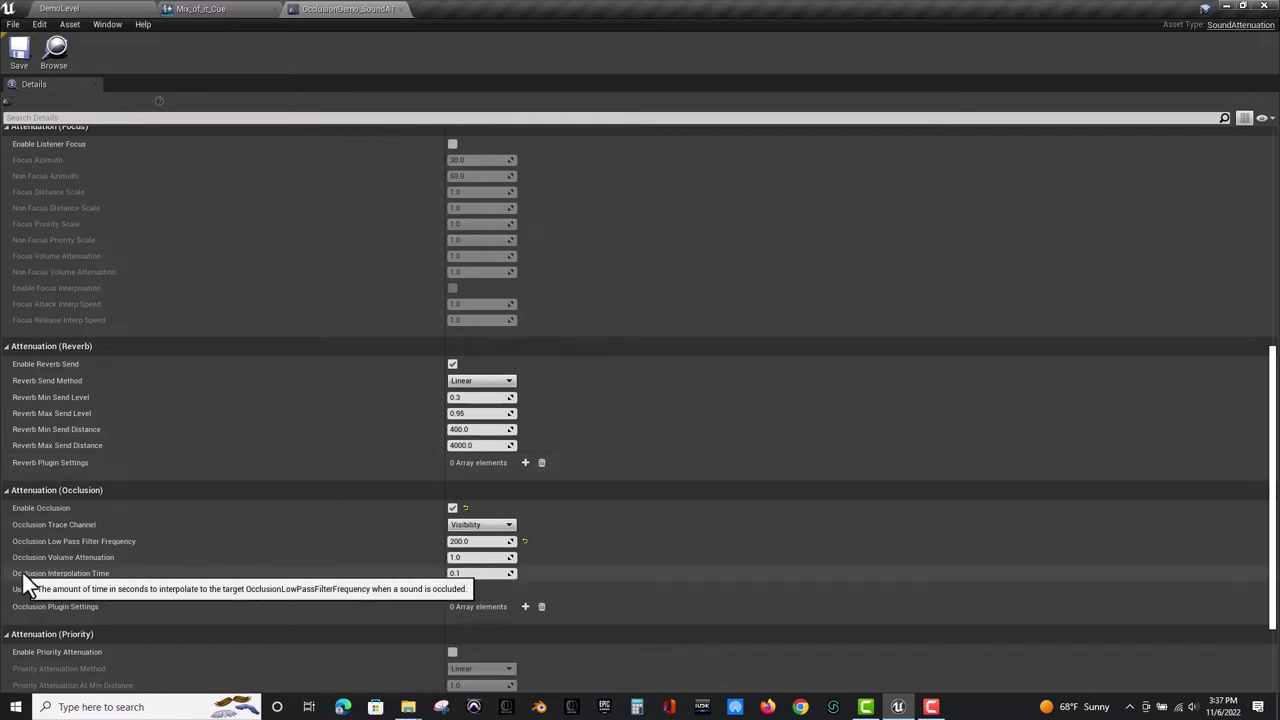
{"action": "left_click", "coordinate": [457, 573]}
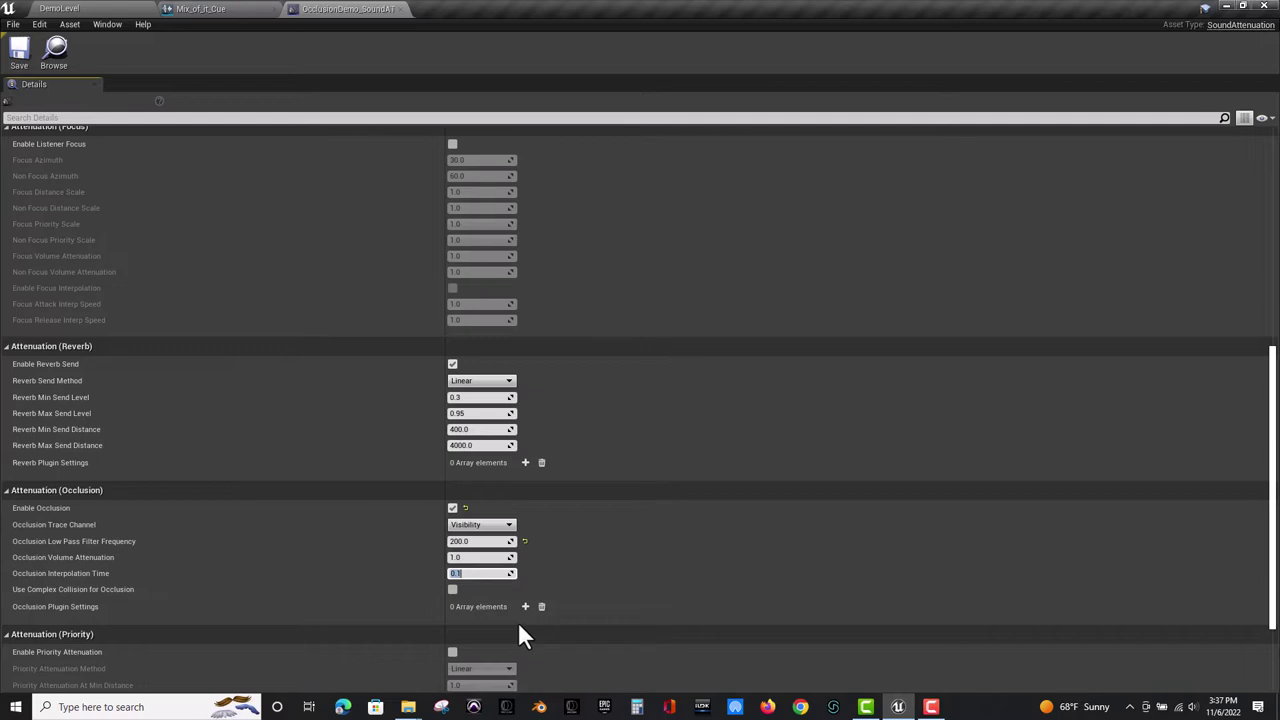
{"action": "type", "text": ".65"}
{"action": "key", "text": "Return"}
{"action": "key", "text": "BackSpace"}
{"action": "type", "text": ".75"}
{"action": "key", "text": "Return"}
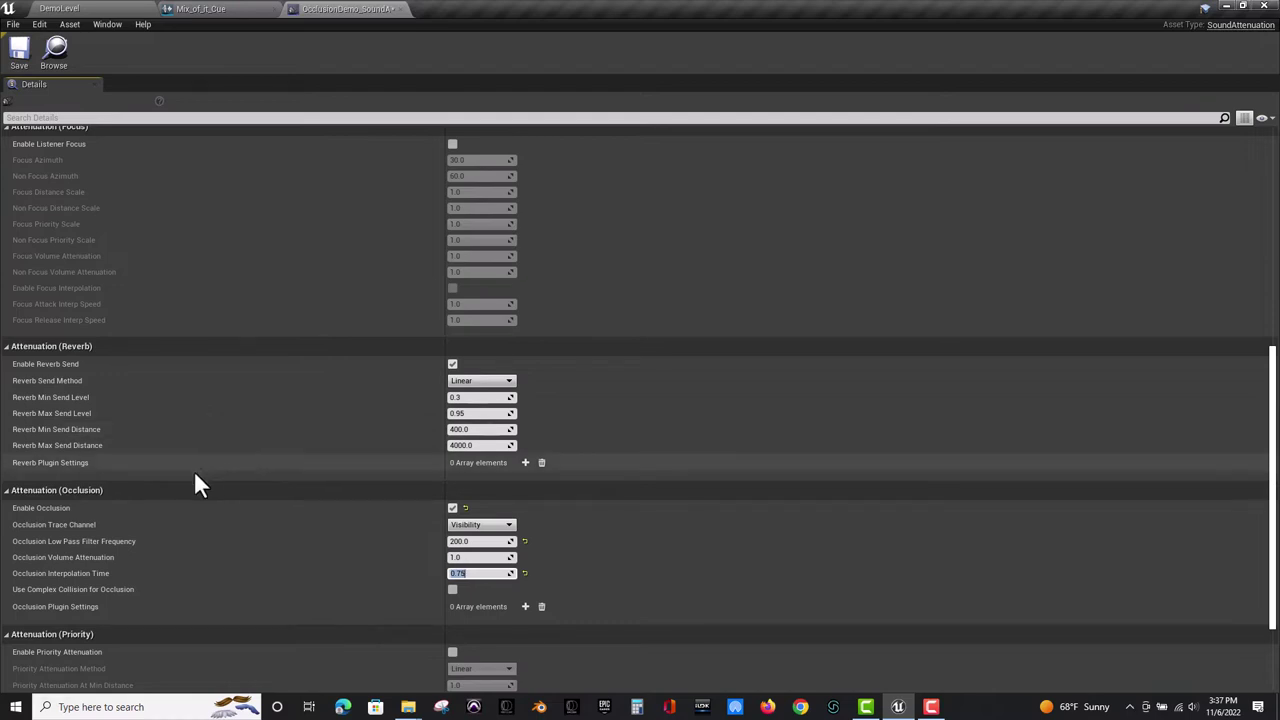
Set the occlusion volume attenuation of OcclusionDemo_SoundATT to 0.65.
{"action": "left_click", "coordinate": [467, 560]}
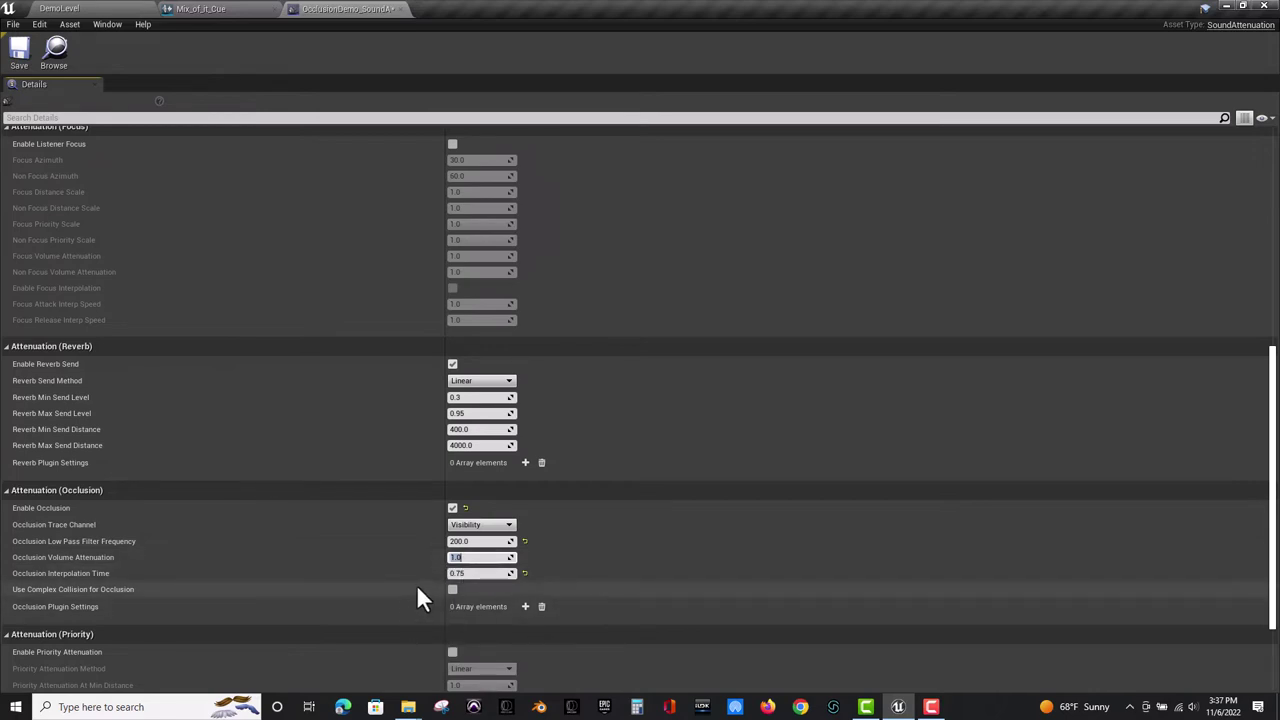
{"action": "type", "text": ".65"}
{"action": "key", "text": "Return"}
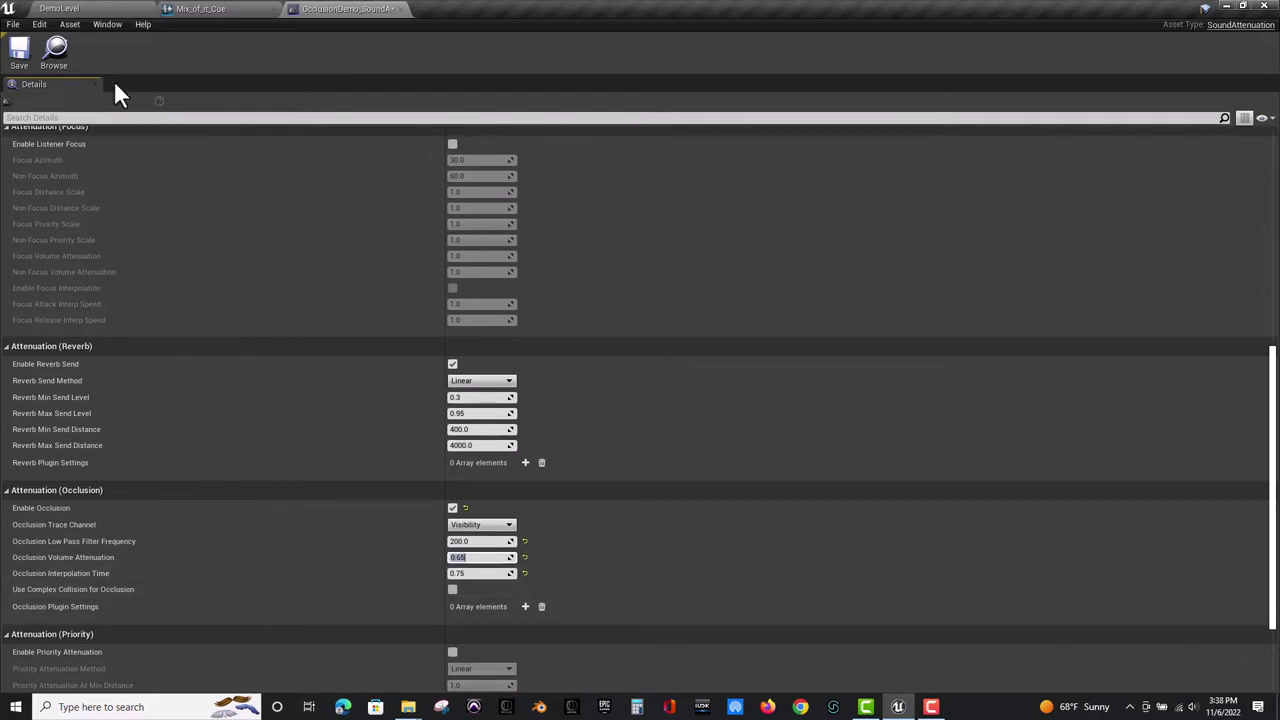
Play DemoLevel with the new volume attenuation and interpolation time, and run the character around the brick wall to the speakers.
{"action": "left_click", "coordinate": [58, 9]}
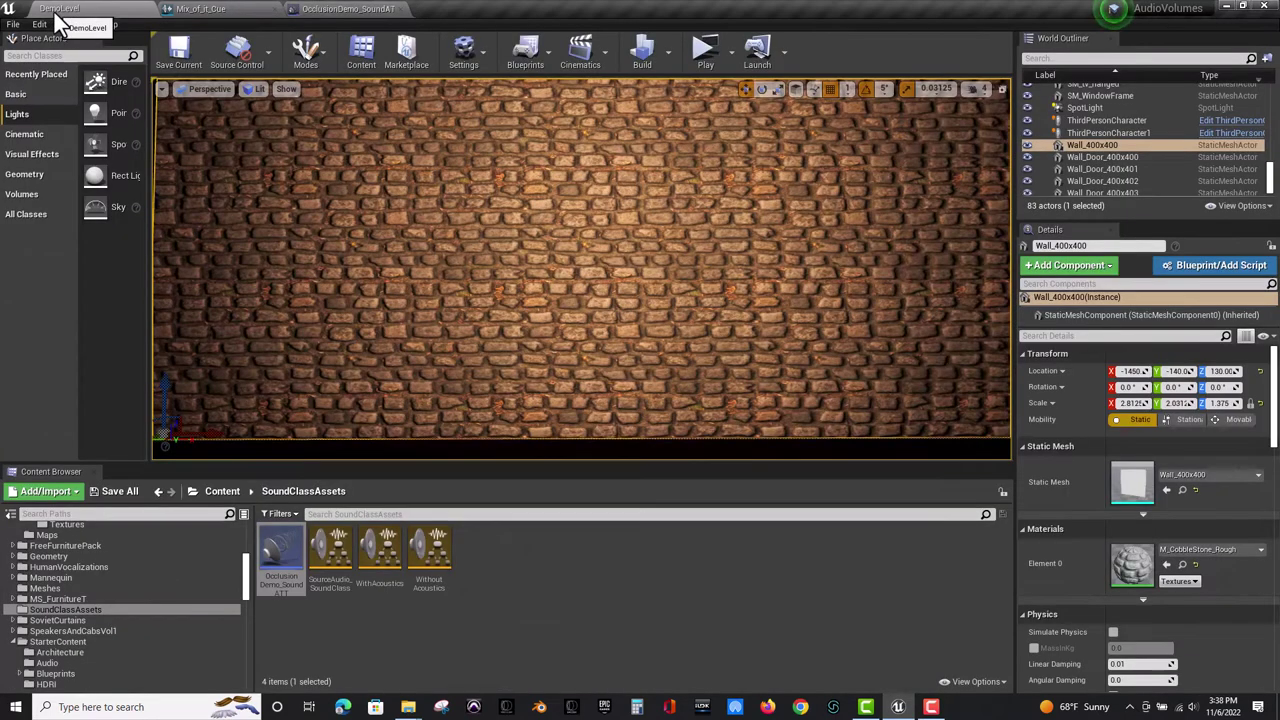
{"action": "left_click", "coordinate": [698, 50]}
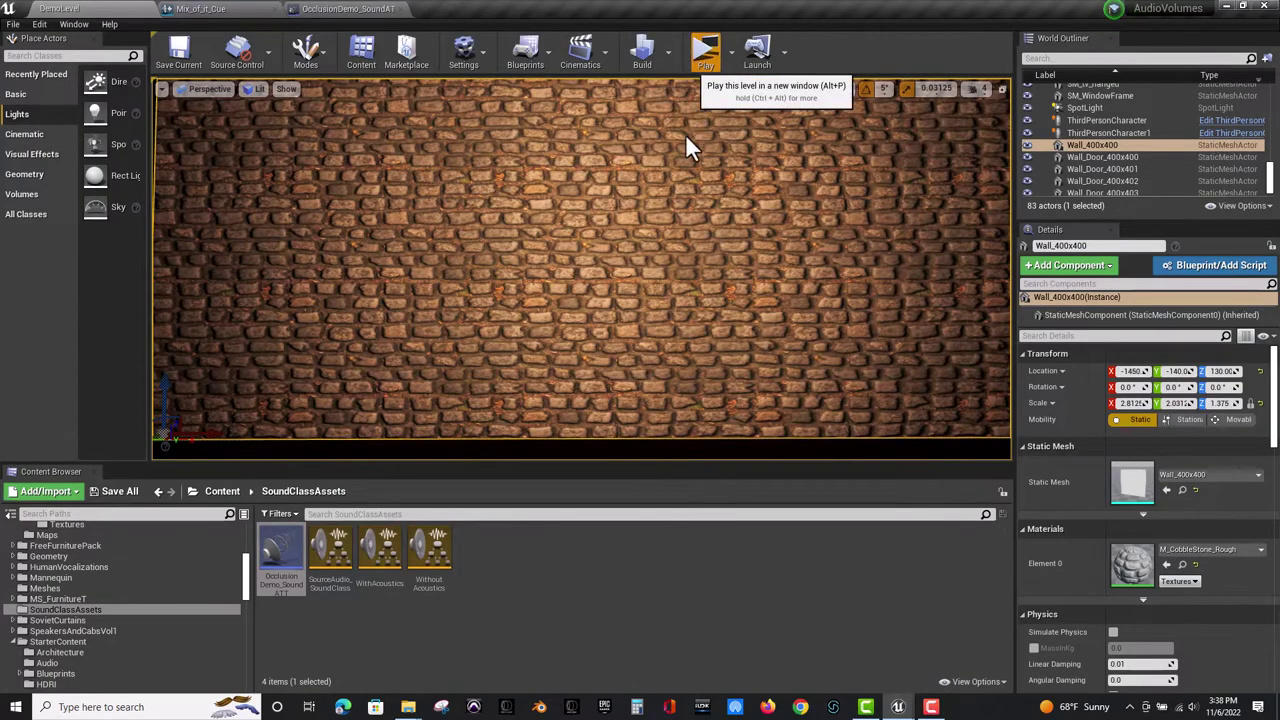
{"action": "key", "text": "w"}
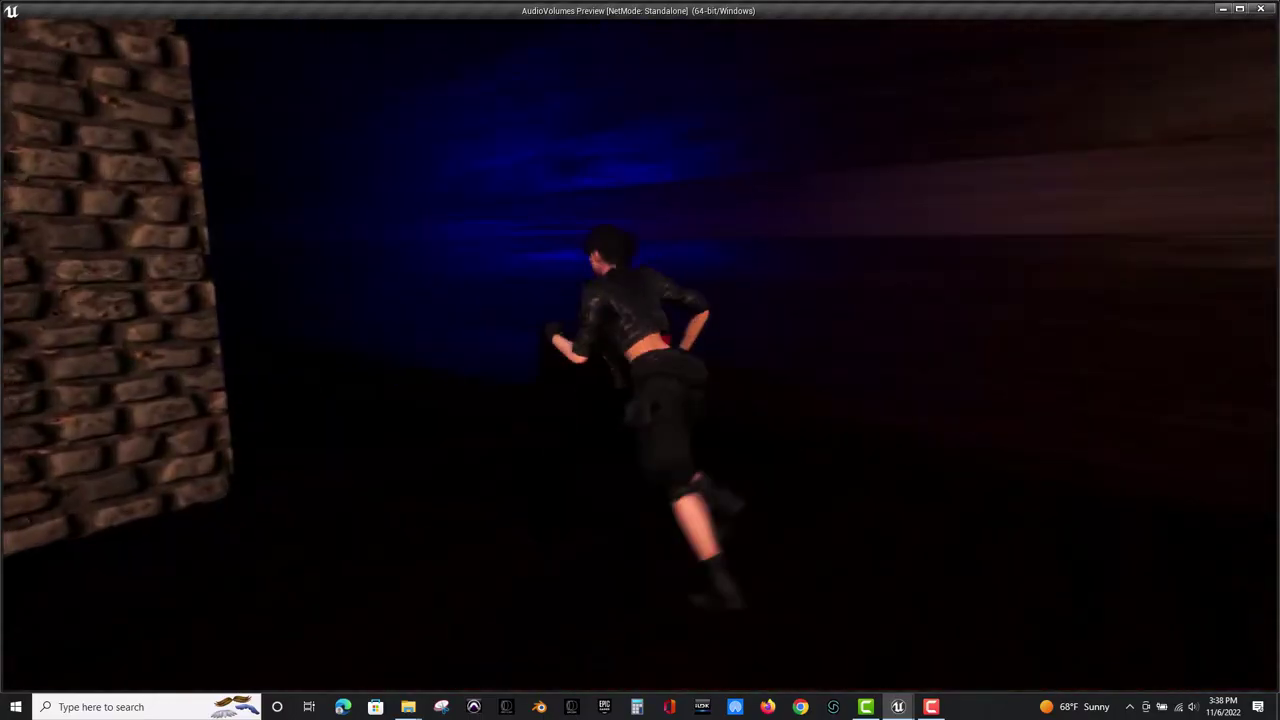
{"action": "key", "text": "a"}
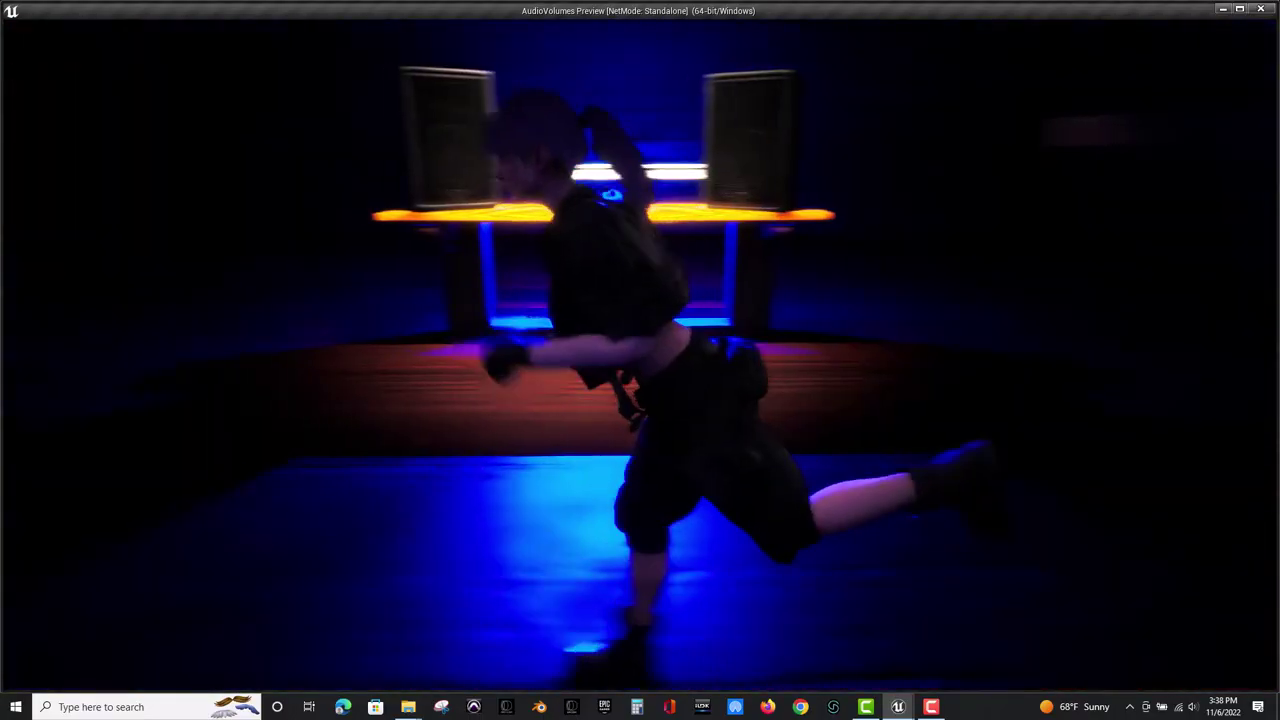
{"action": "key", "text": "w"}
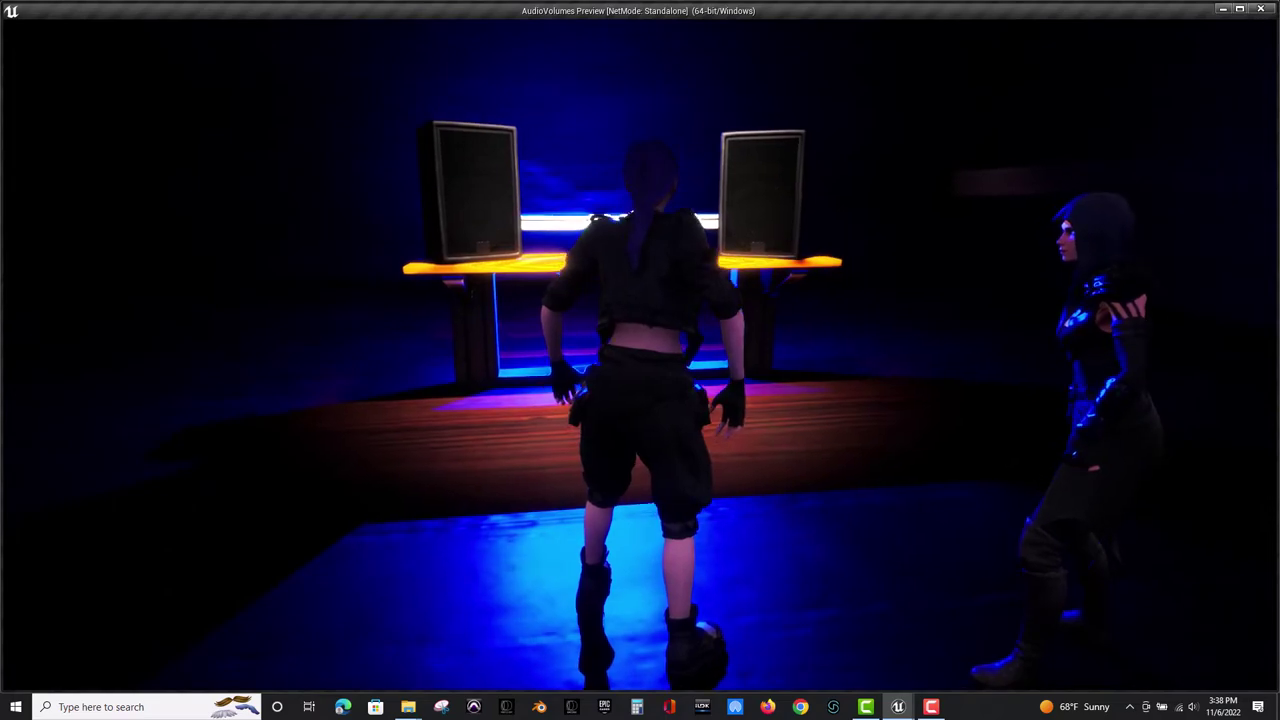
Run from the speakers around the brick wall and along its far side to compare the sound, and end the preview.
{"action": "key", "text": "w"}
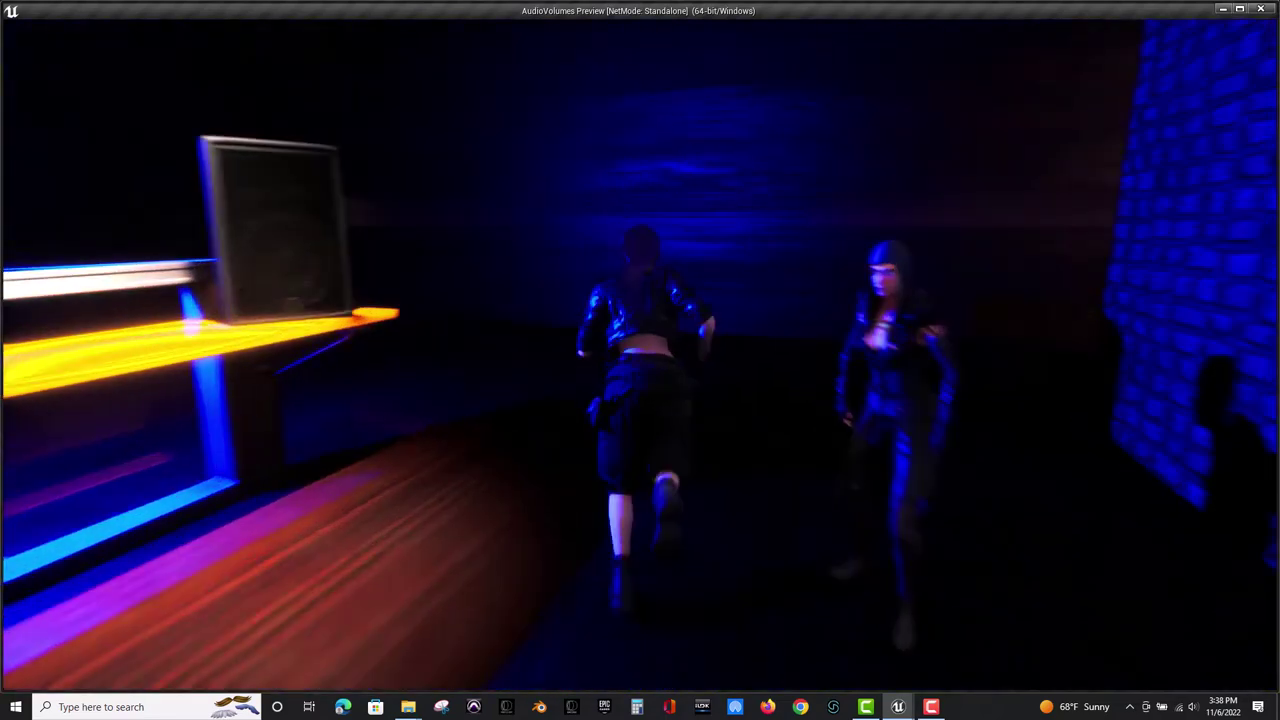
{"action": "key", "text": "d"}
{"action": "key", "text": "a"}
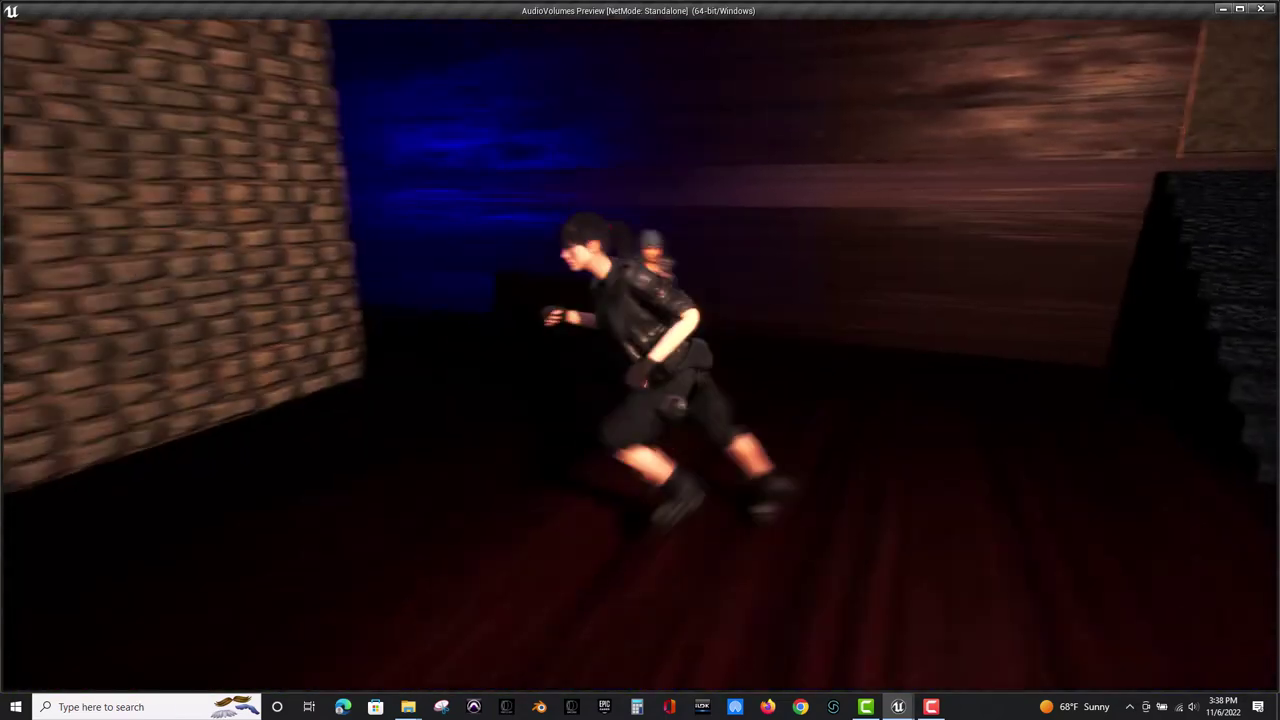
{"action": "key", "text": "w"}
{"action": "key", "text": "a"}
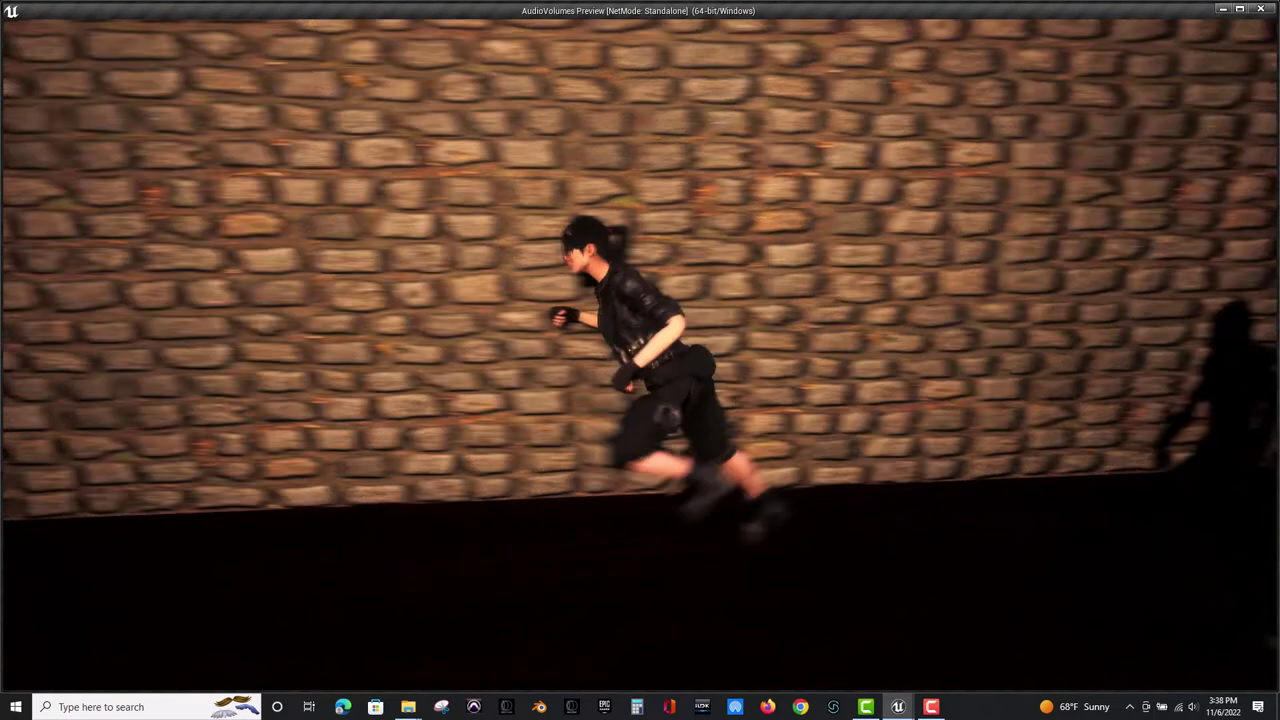
{"action": "key", "text": "a"}
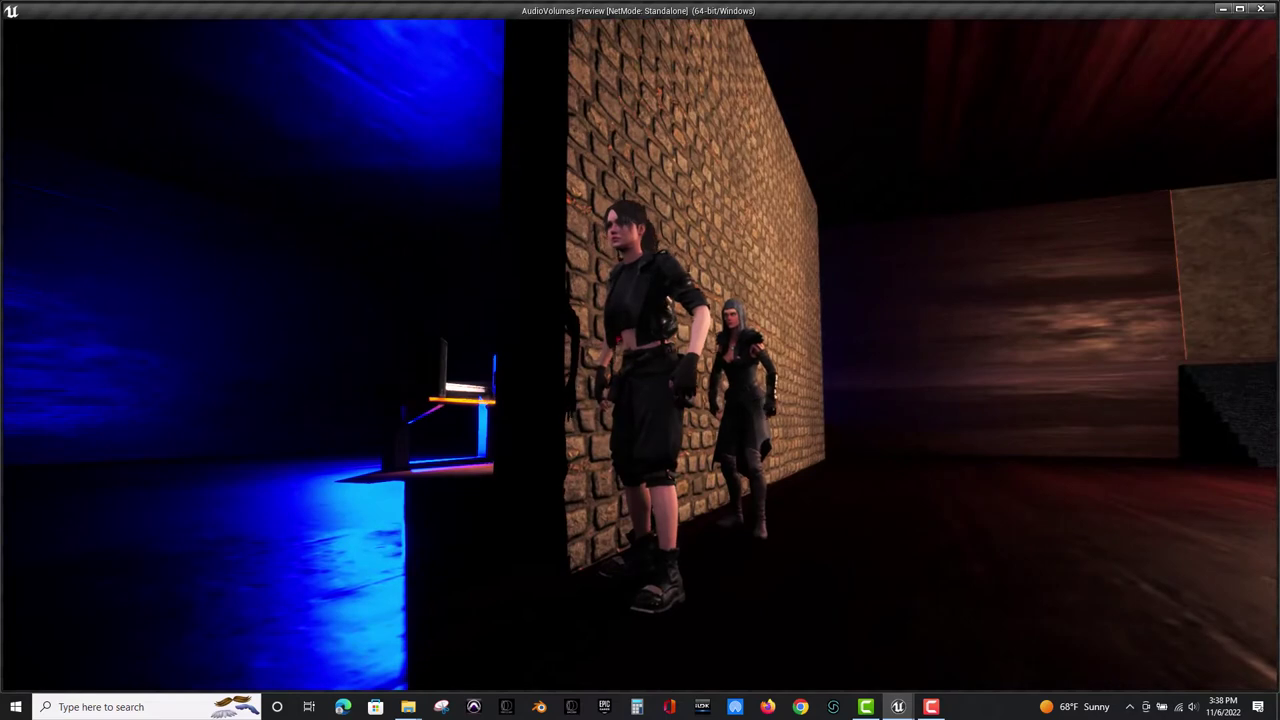
{"action": "key", "text": "Escape"}
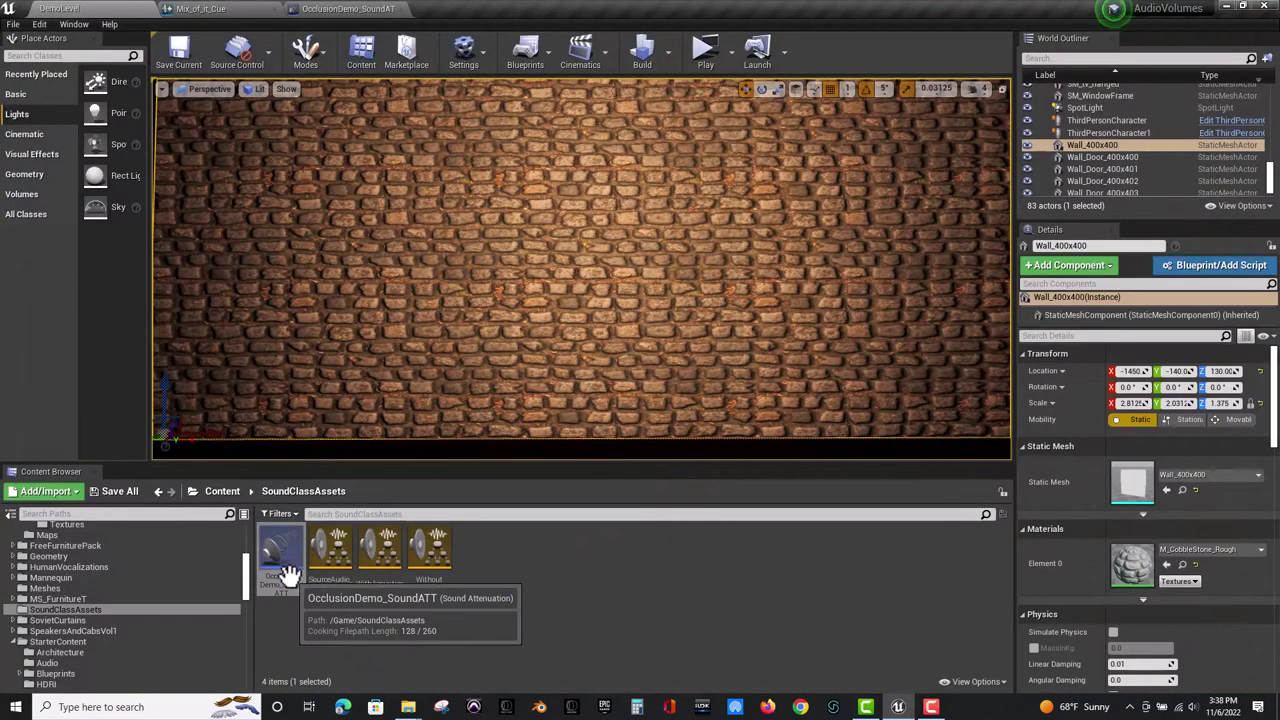
Reopen OcclusionDemo_SoundATT, set its occlusion interpolation time to 1.25, and return to DemoLevel.
{"action": "double_click", "coordinate": [282, 560]}
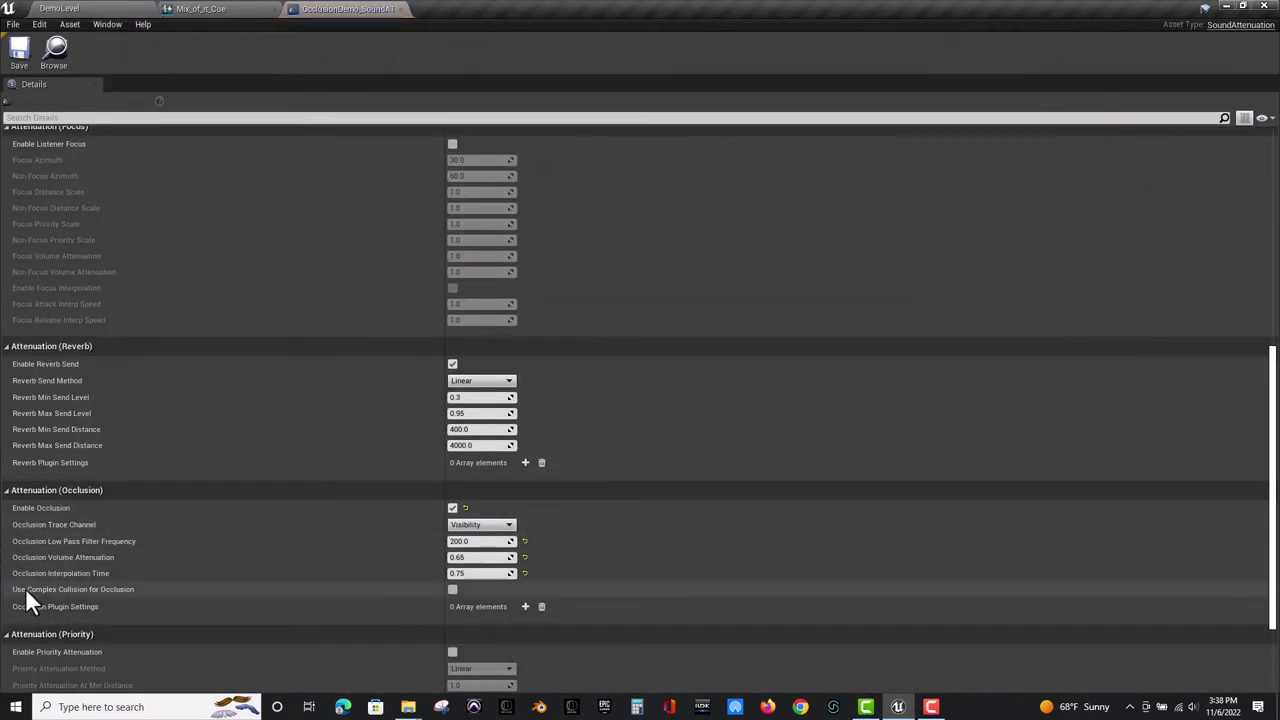
{"action": "left_click", "coordinate": [471, 572]}
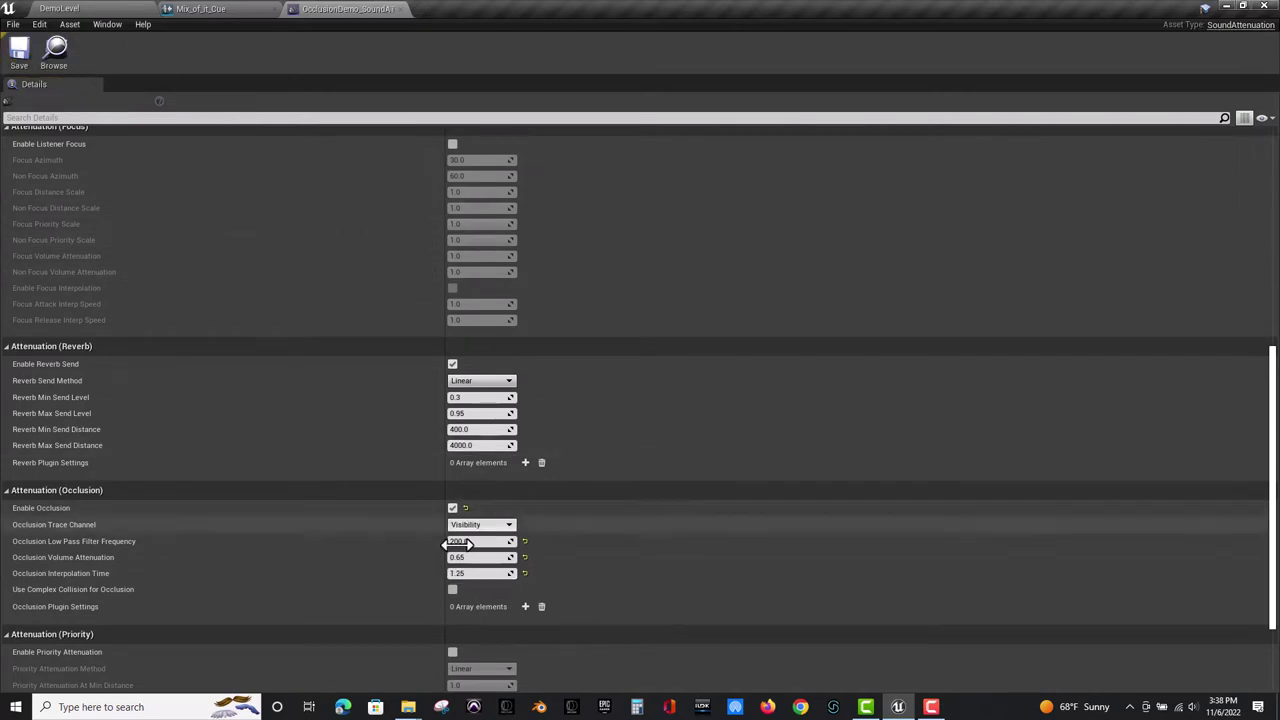
{"action": "left_click", "coordinate": [189, 9]}
{"action": "left_click", "coordinate": [82, 8]}
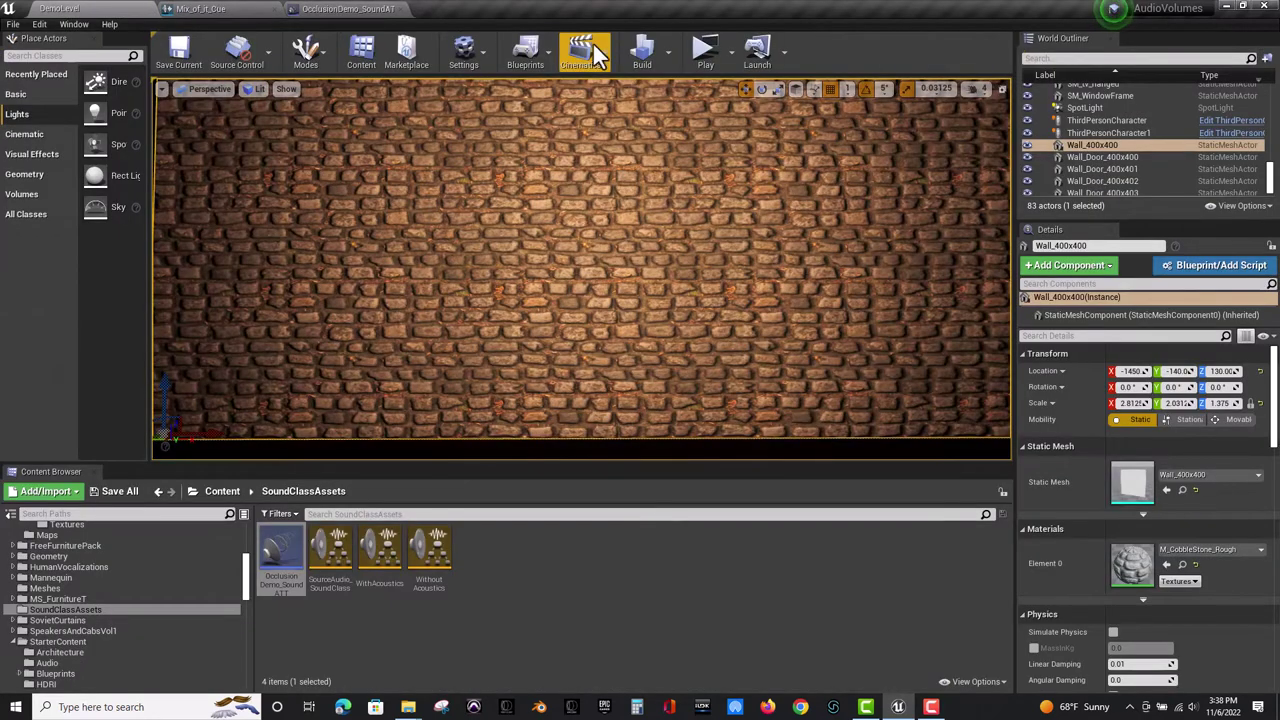
Play DemoLevel with the longer interpolation time and move the character past the wall's edge to the speakers to hear the transition.
{"action": "key", "text": "alt+p"}
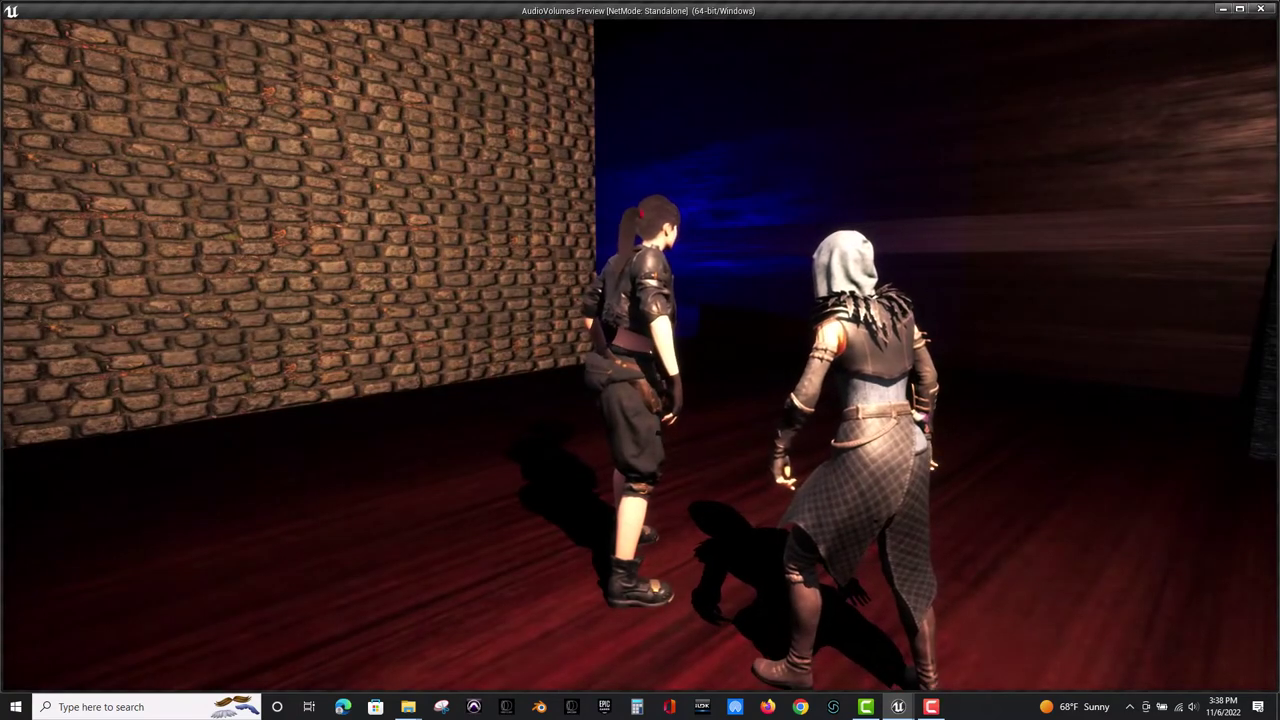
{"action": "key", "text": "w"}
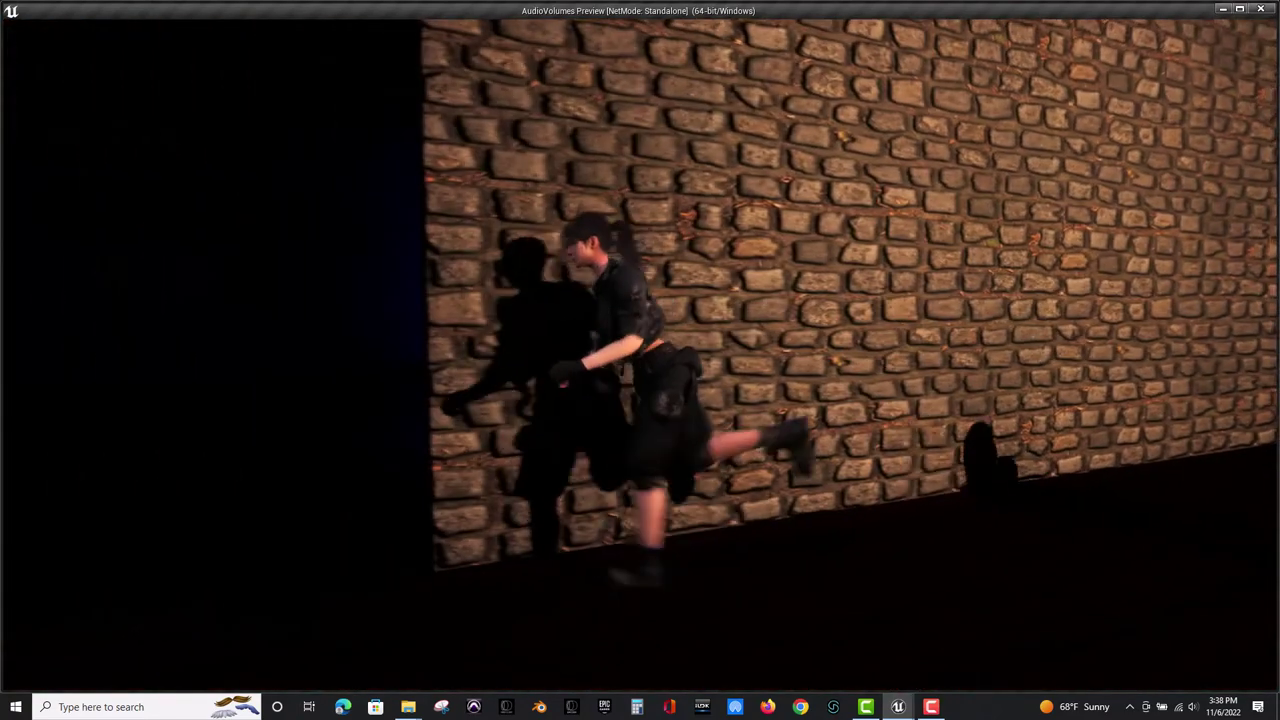
{"action": "key", "text": "w"}
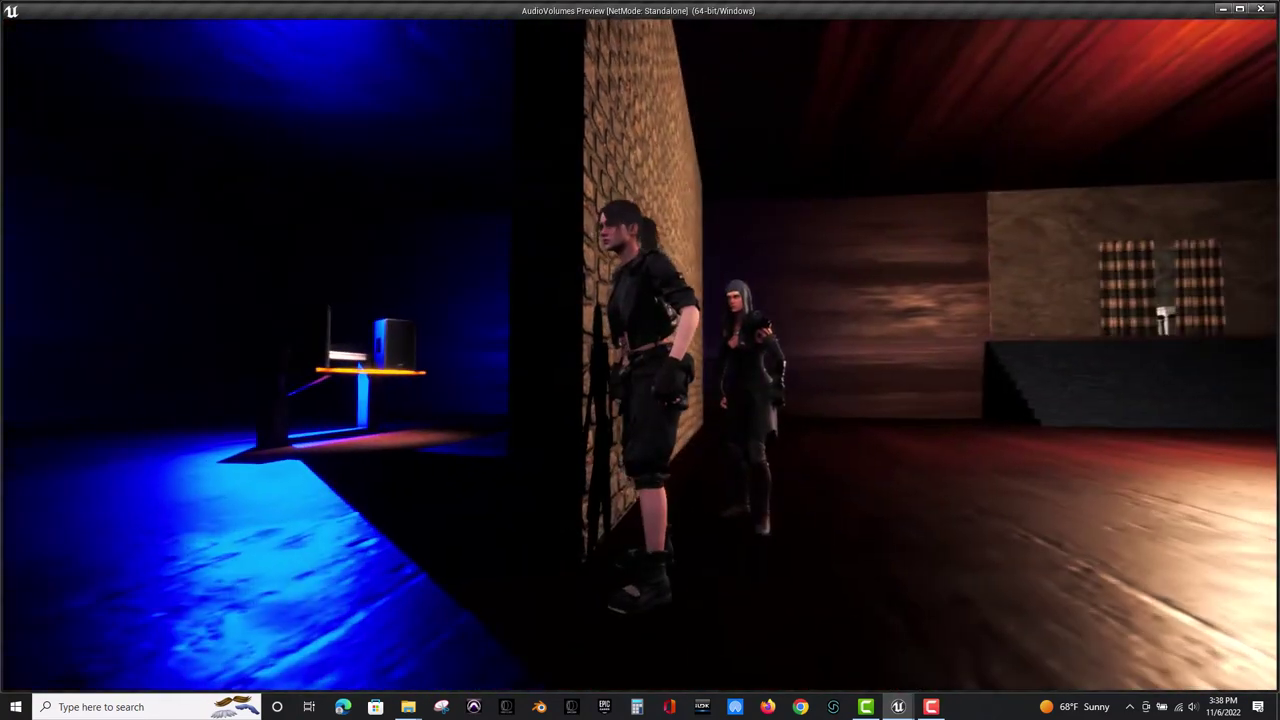
{"action": "key", "text": "w"}
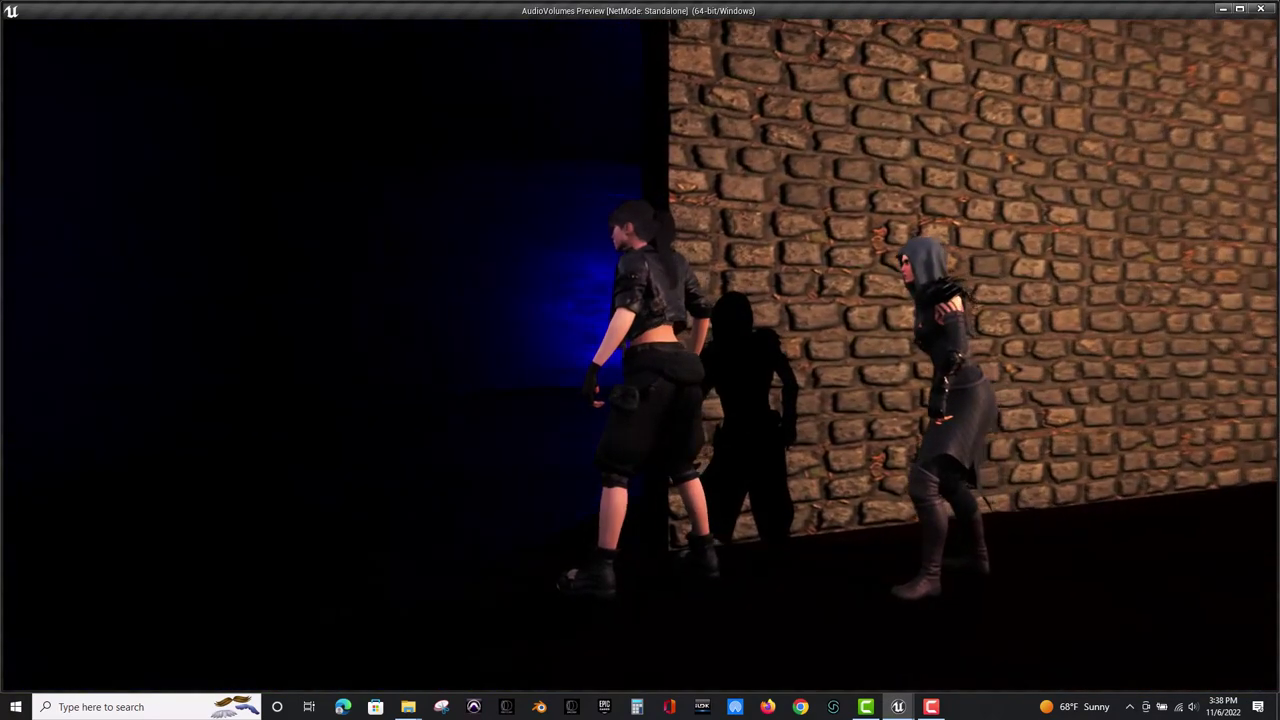
{"action": "key", "text": "w"}
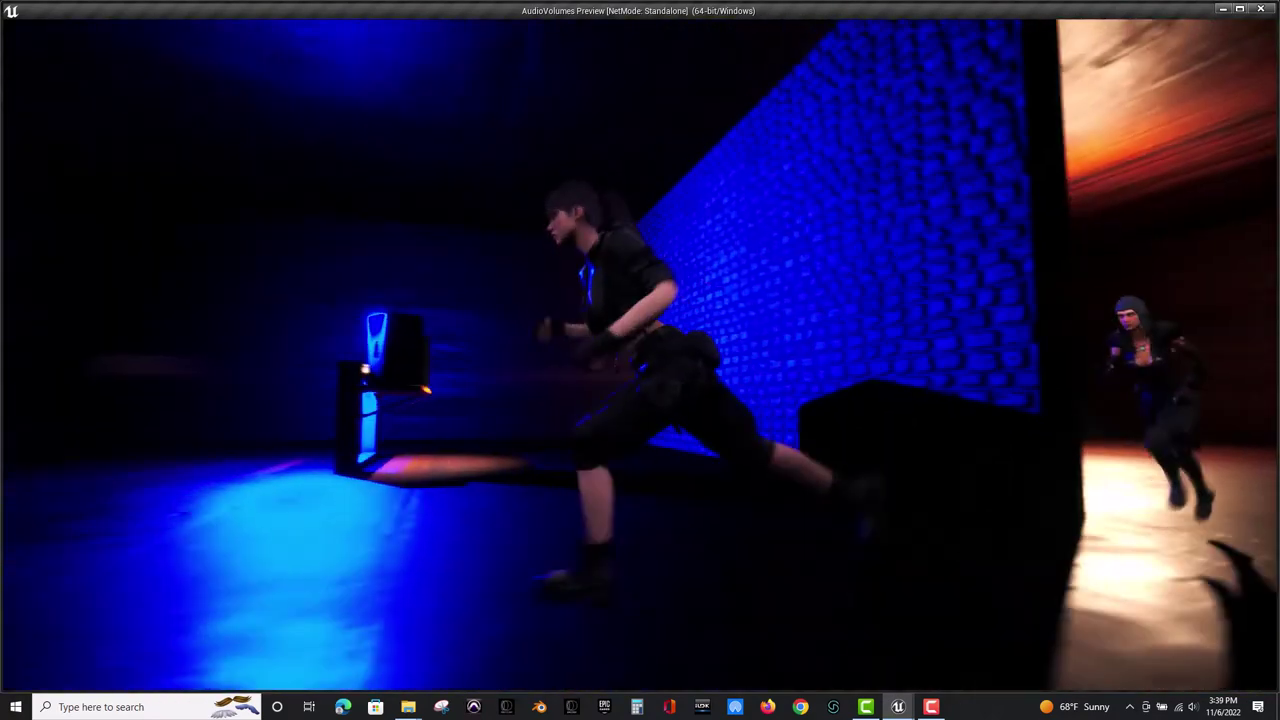
{"action": "key", "text": "w"}
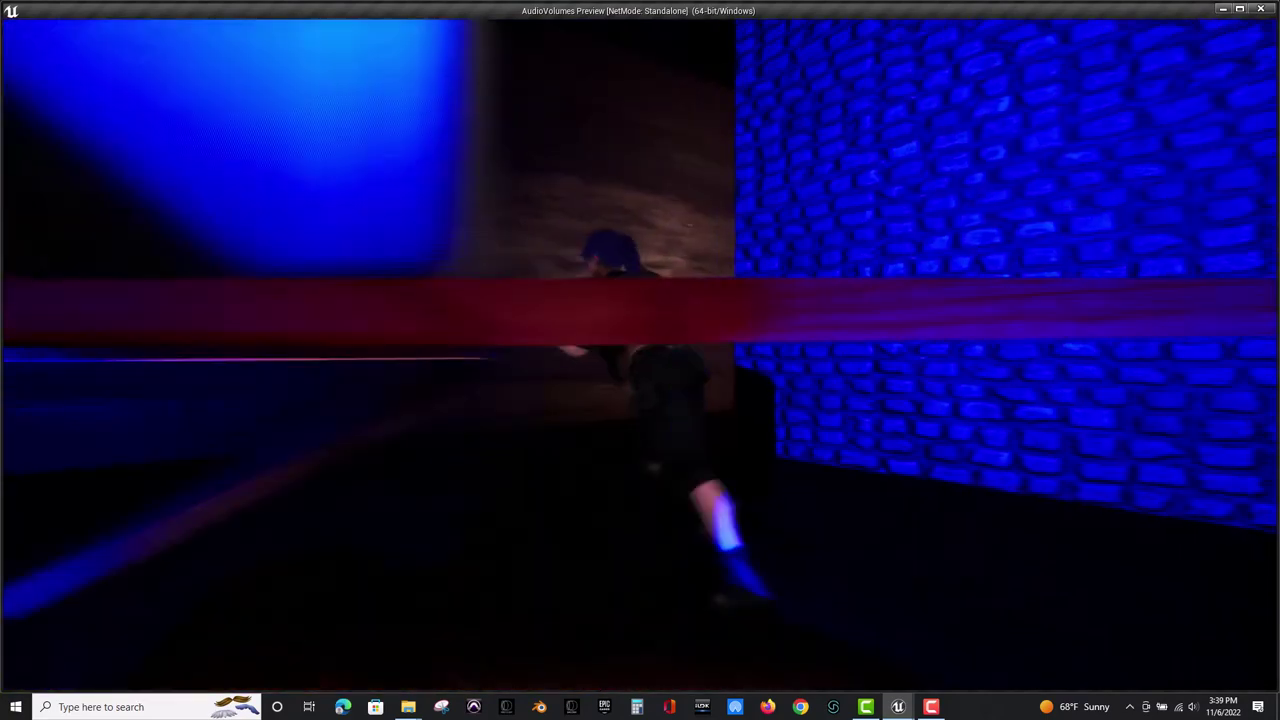
Run the character from behind the speakers back to the far side of the wall and along it, and end the preview.
{"action": "key", "text": "w"}
{"action": "key", "text": "d"}
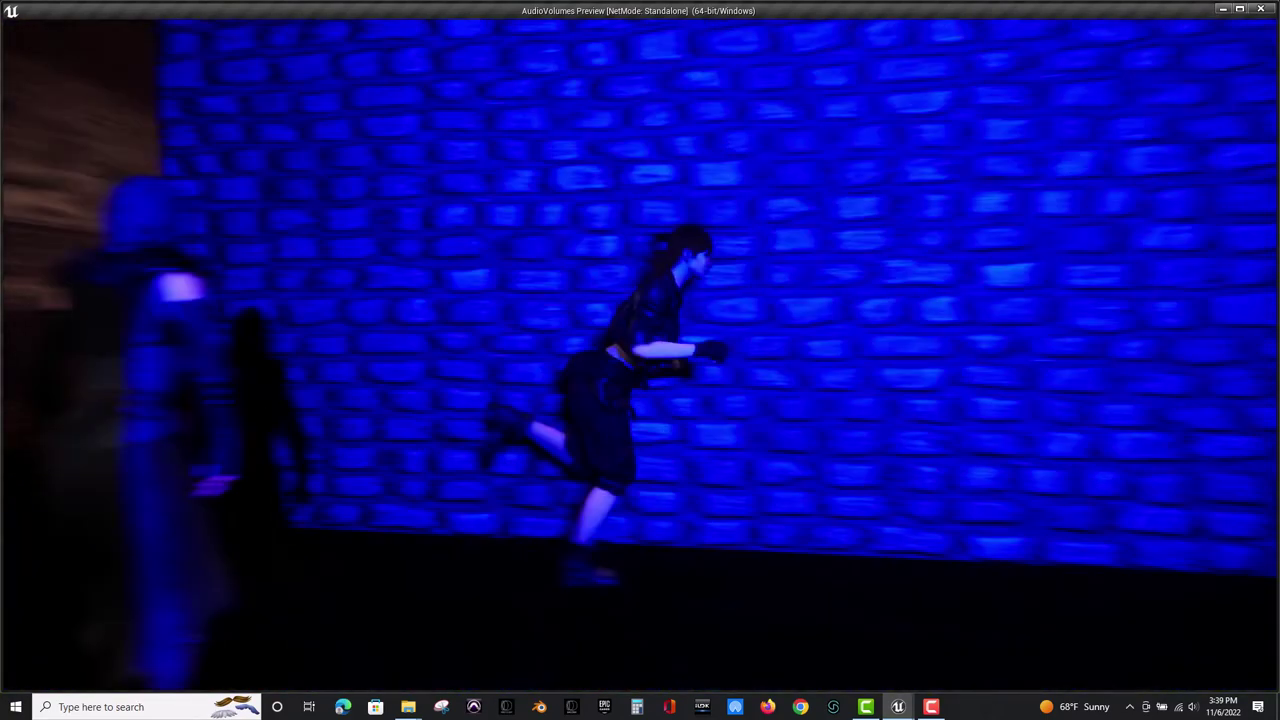
{"action": "key", "text": "w"}
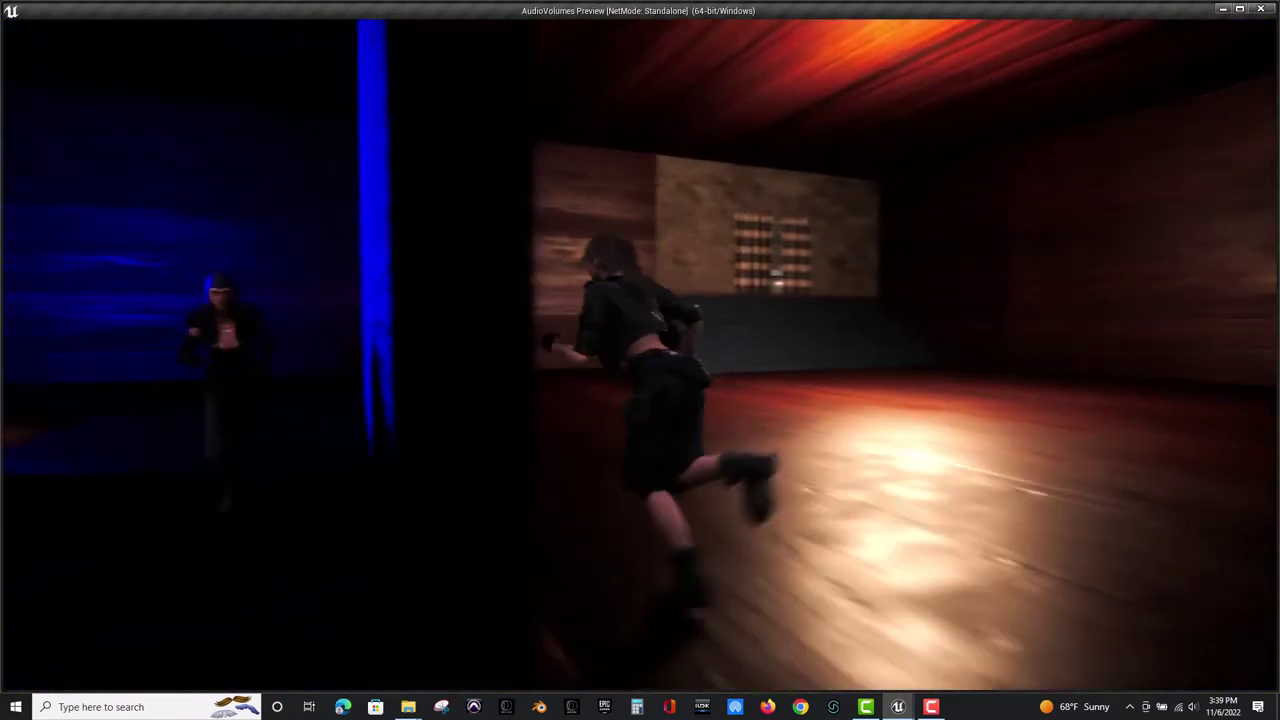
{"action": "key", "text": "w"}
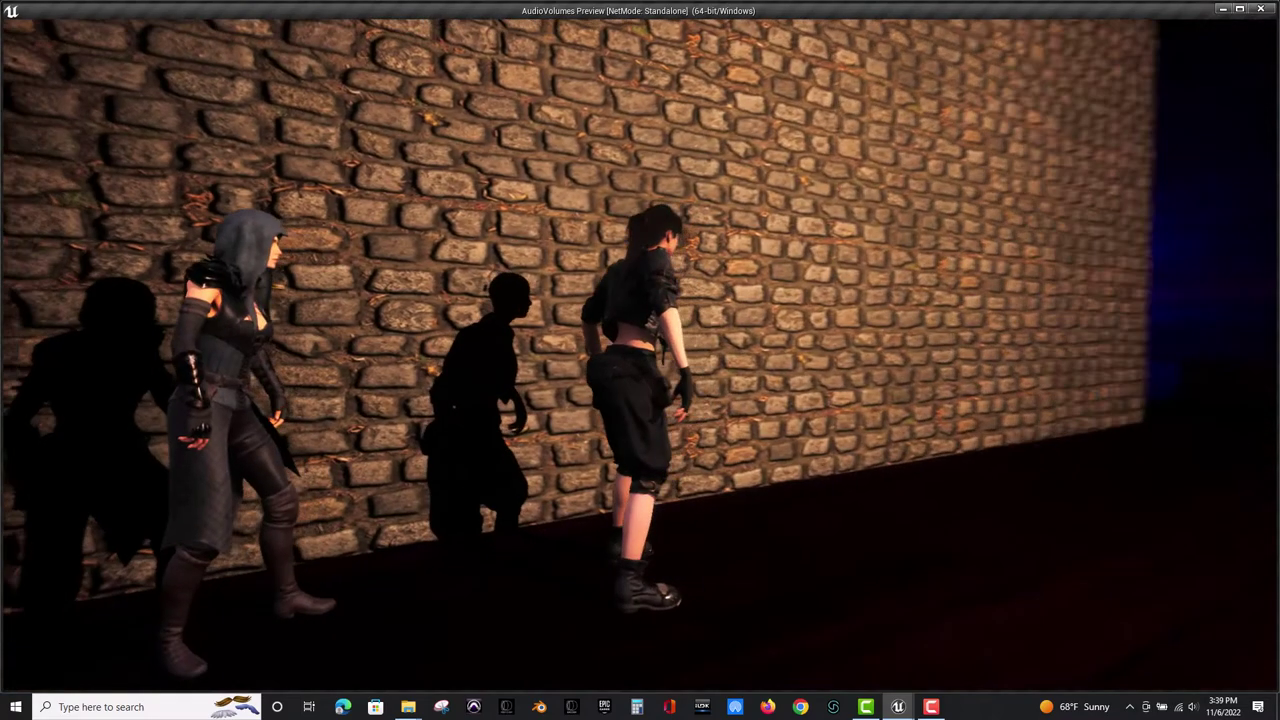
{"action": "key", "text": "w"}
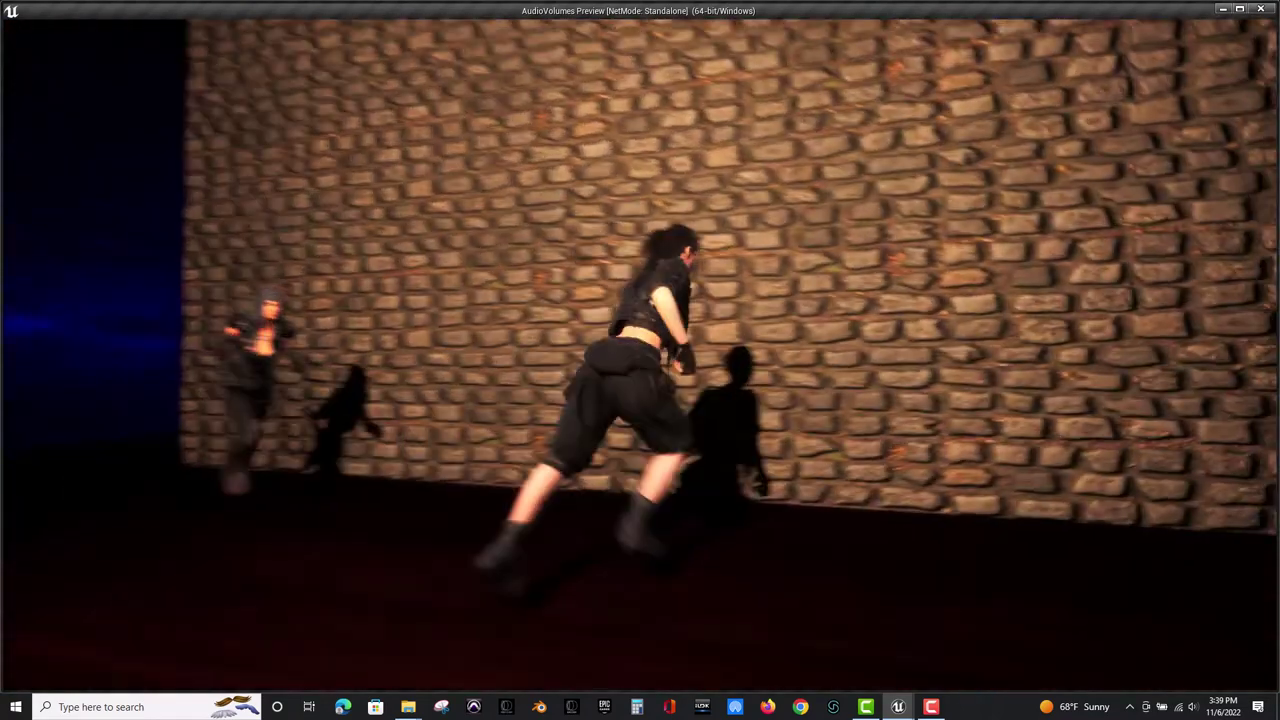
{"action": "key", "text": "d"}
{"action": "key", "text": "s"}
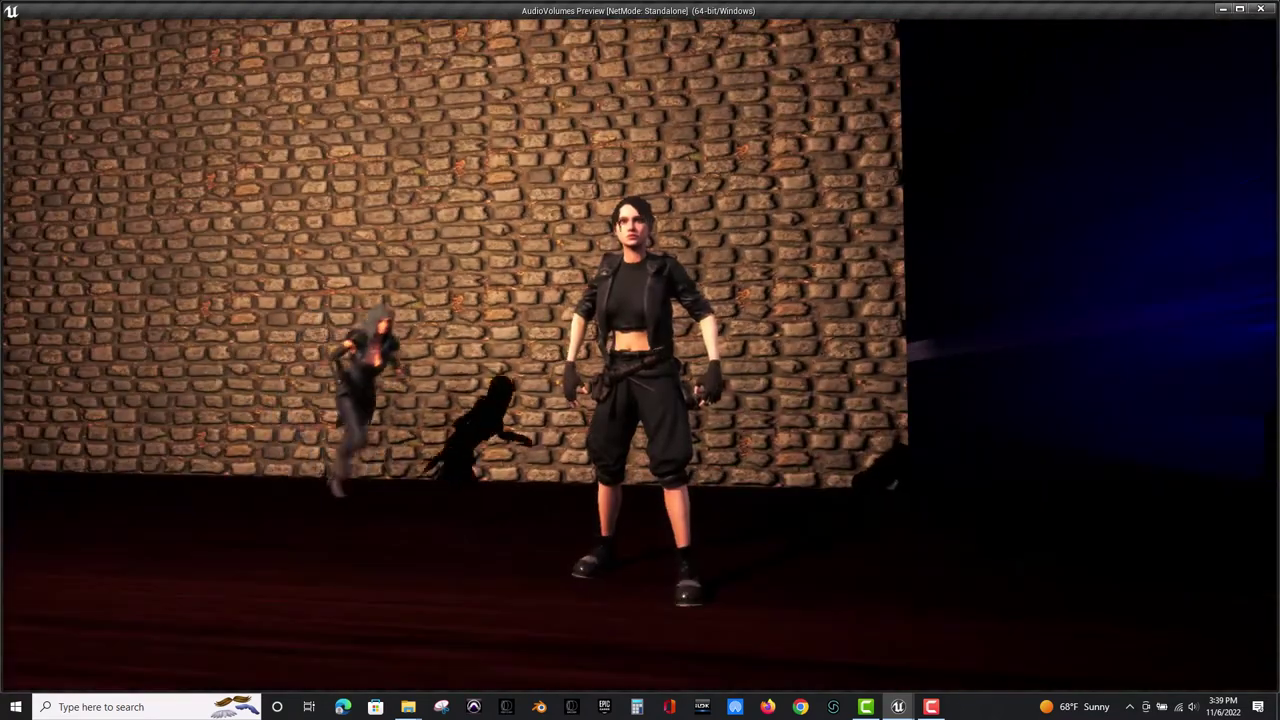
{"action": "key", "text": "d"}
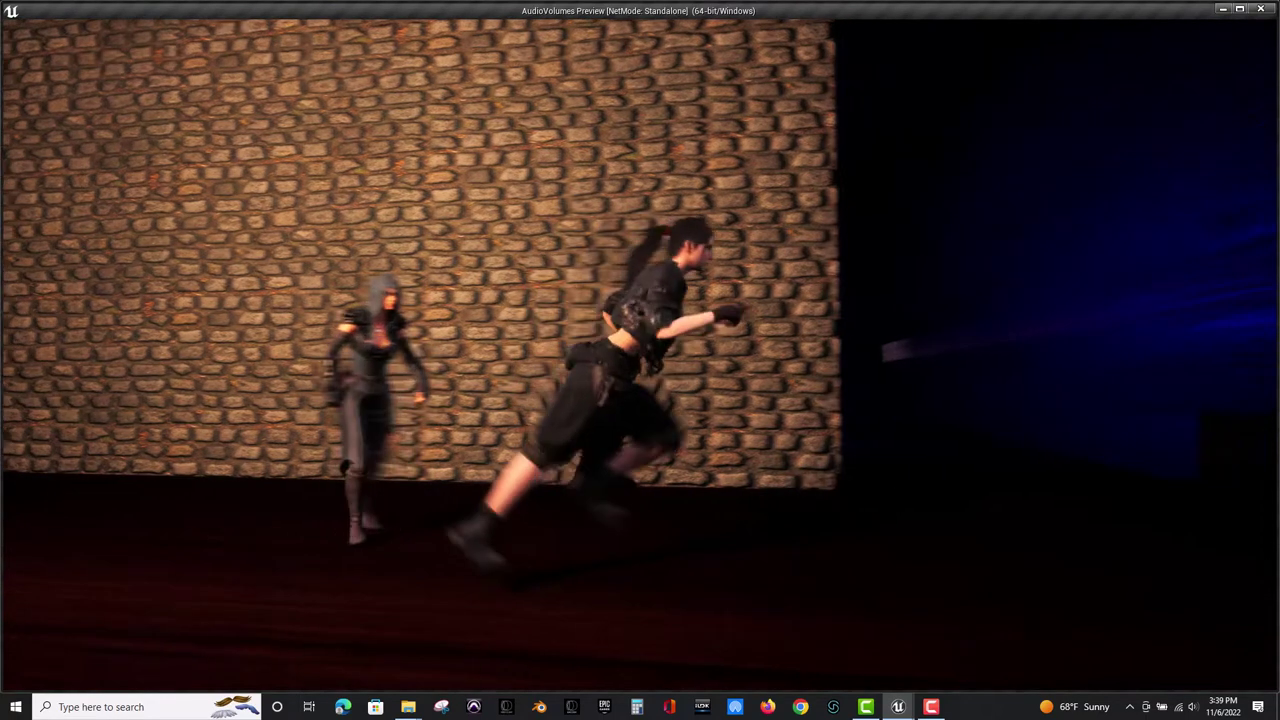
{"action": "key", "text": "w"}
{"action": "key", "text": "a"}
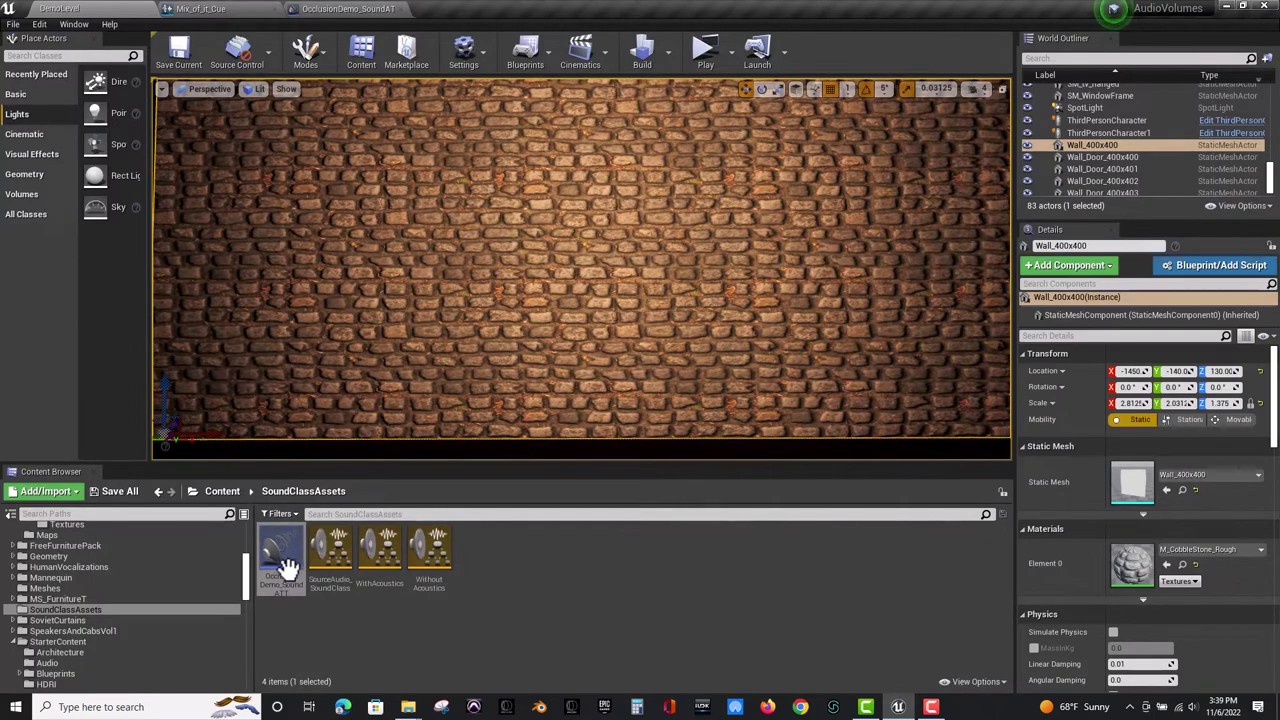
Reopen OcclusionDemo_SoundATT, set its occlusion interpolation time to 1.65, and return to DemoLevel.
{"action": "double_click", "coordinate": [287, 580]}
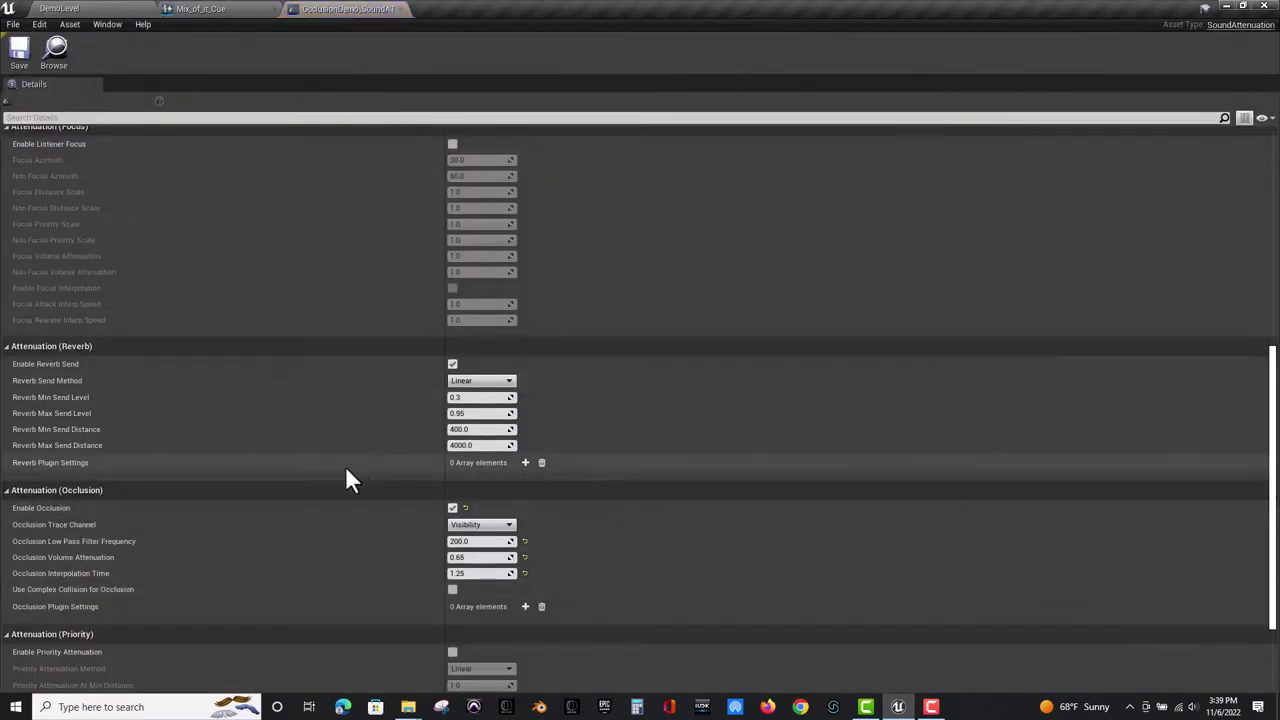
{"action": "left_click", "coordinate": [472, 573]}
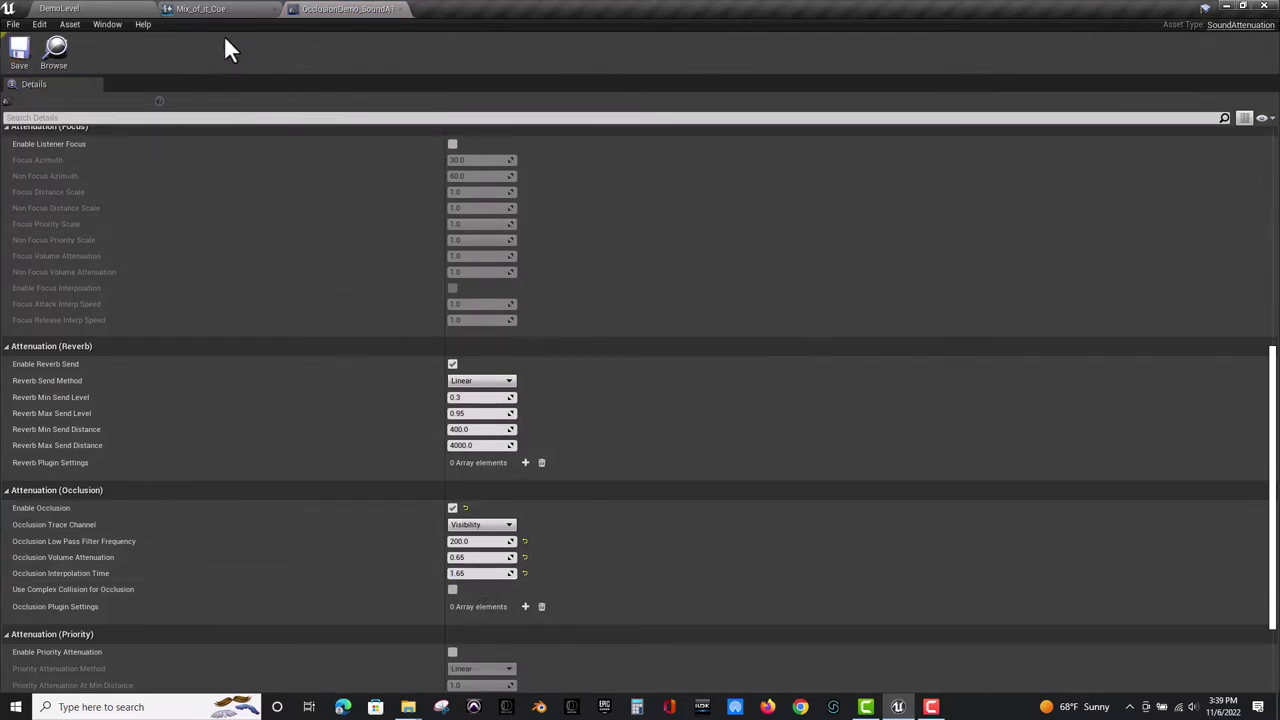
{"action": "left_click", "coordinate": [105, 9]}
Play DemoLevel with the 1.65 interpolation time and run the character around the brick wall to the speakers and back to its far side.
{"action": "left_click", "coordinate": [703, 49]}
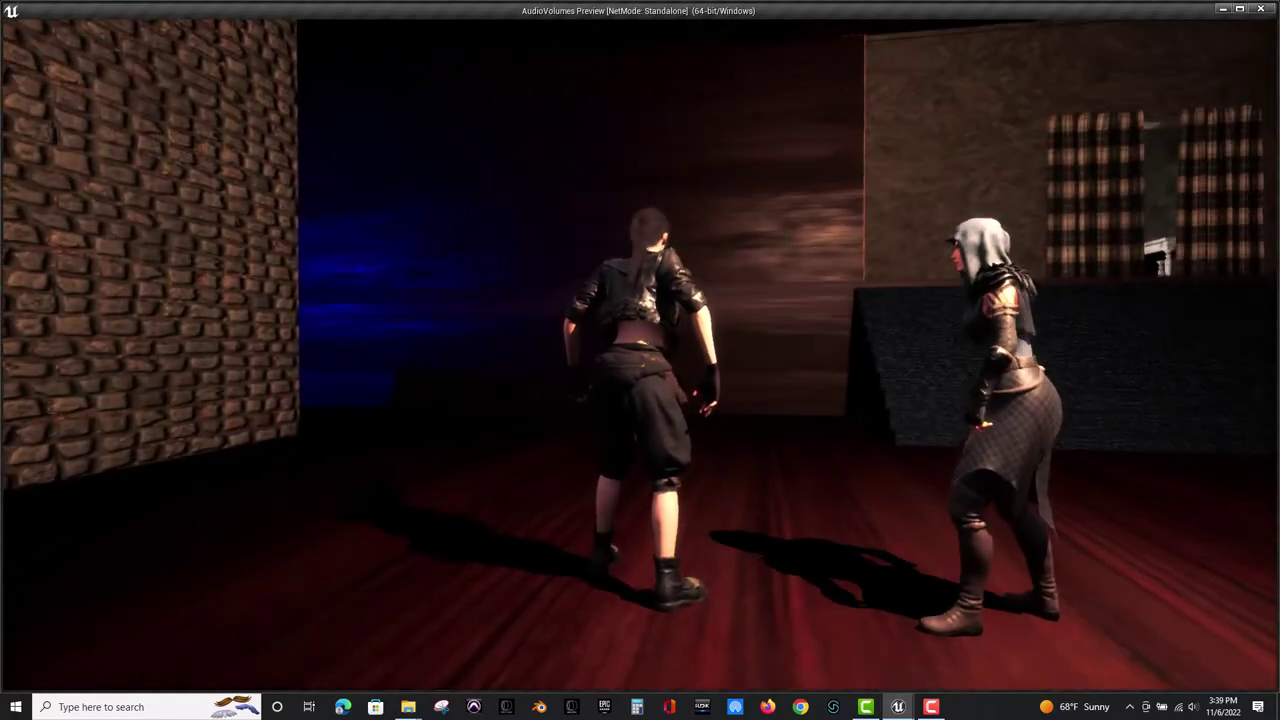
{"action": "key", "text": "w"}
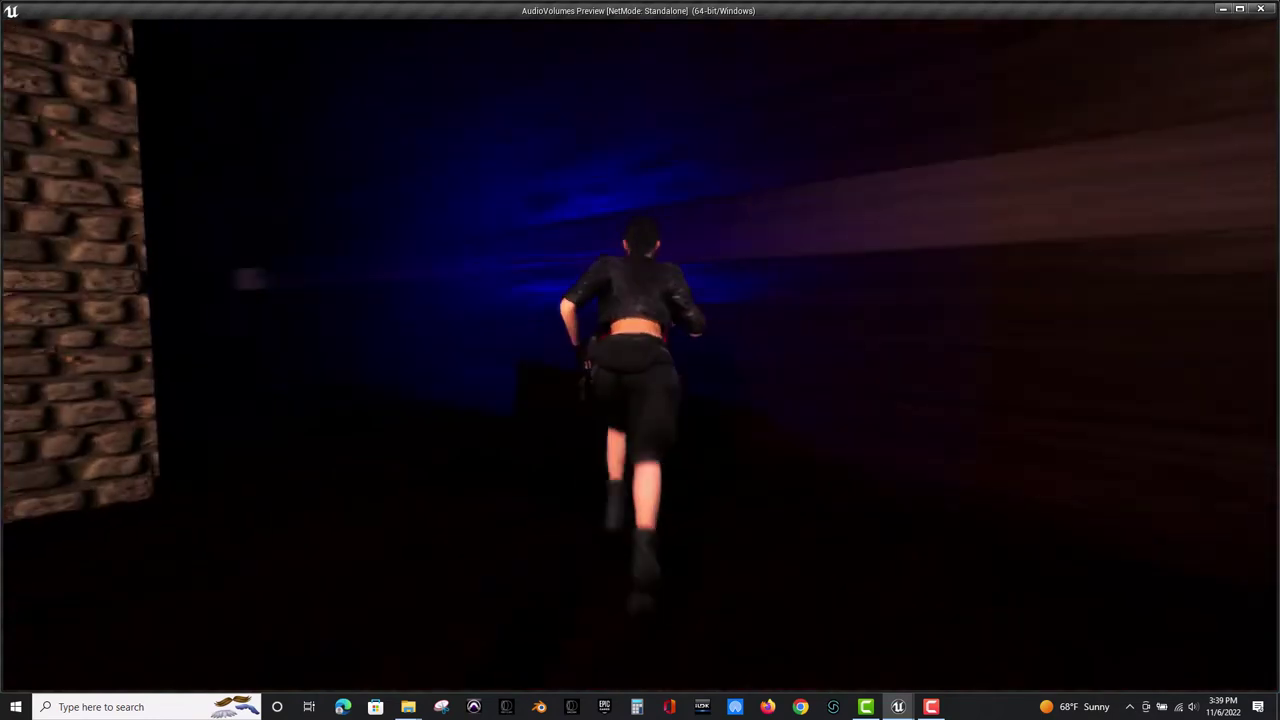
{"action": "key", "text": "a"}
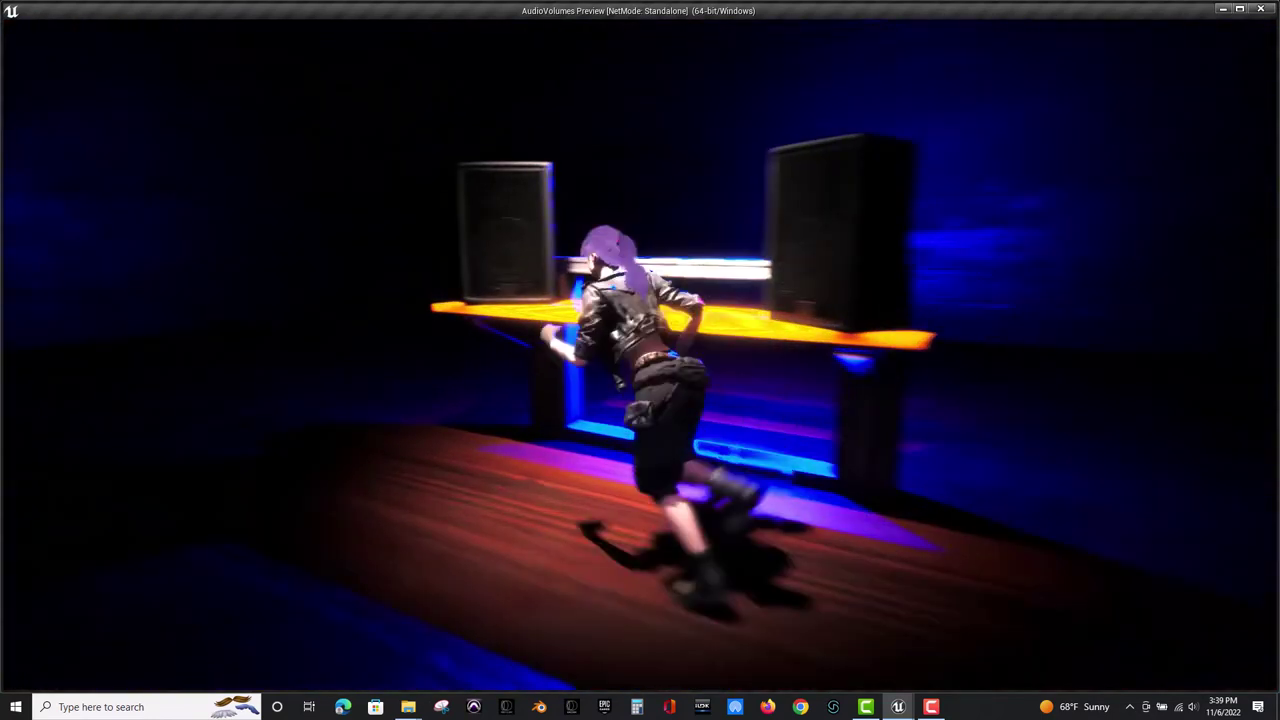
{"action": "key", "text": "s"}
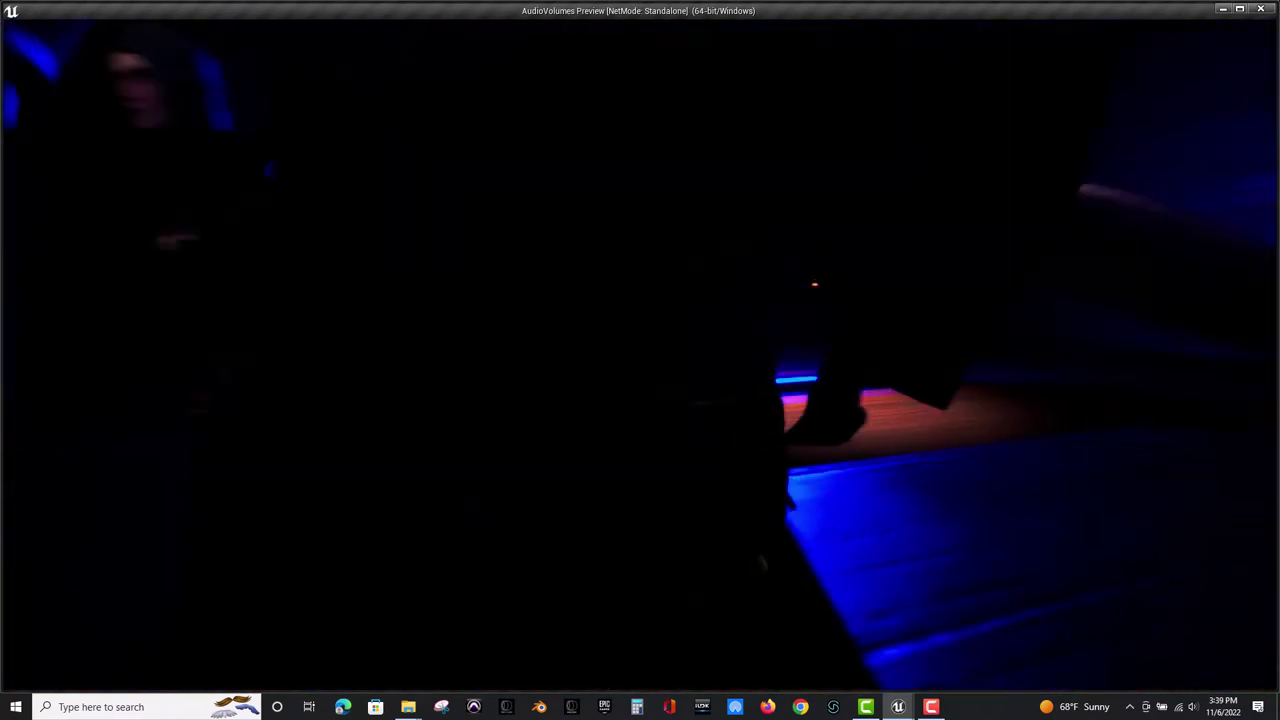
{"action": "key", "text": "s"}
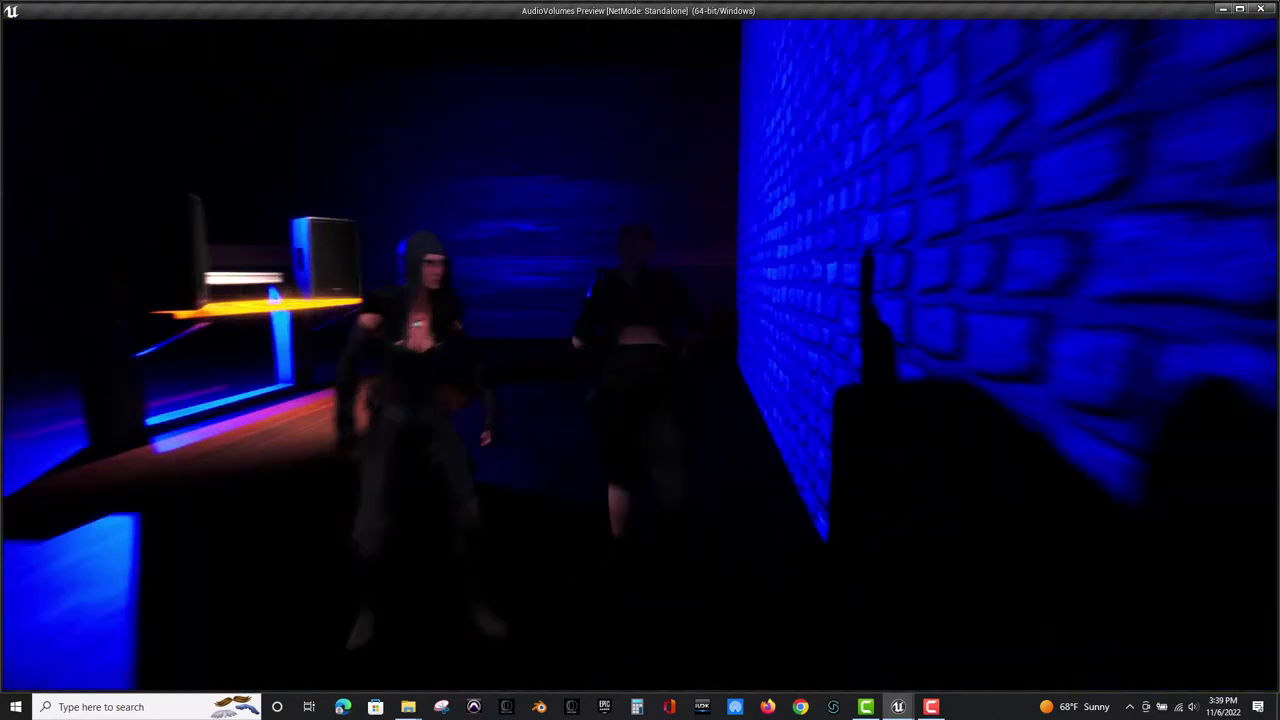
{"action": "key", "text": "w"}
{"action": "key", "text": "w"}
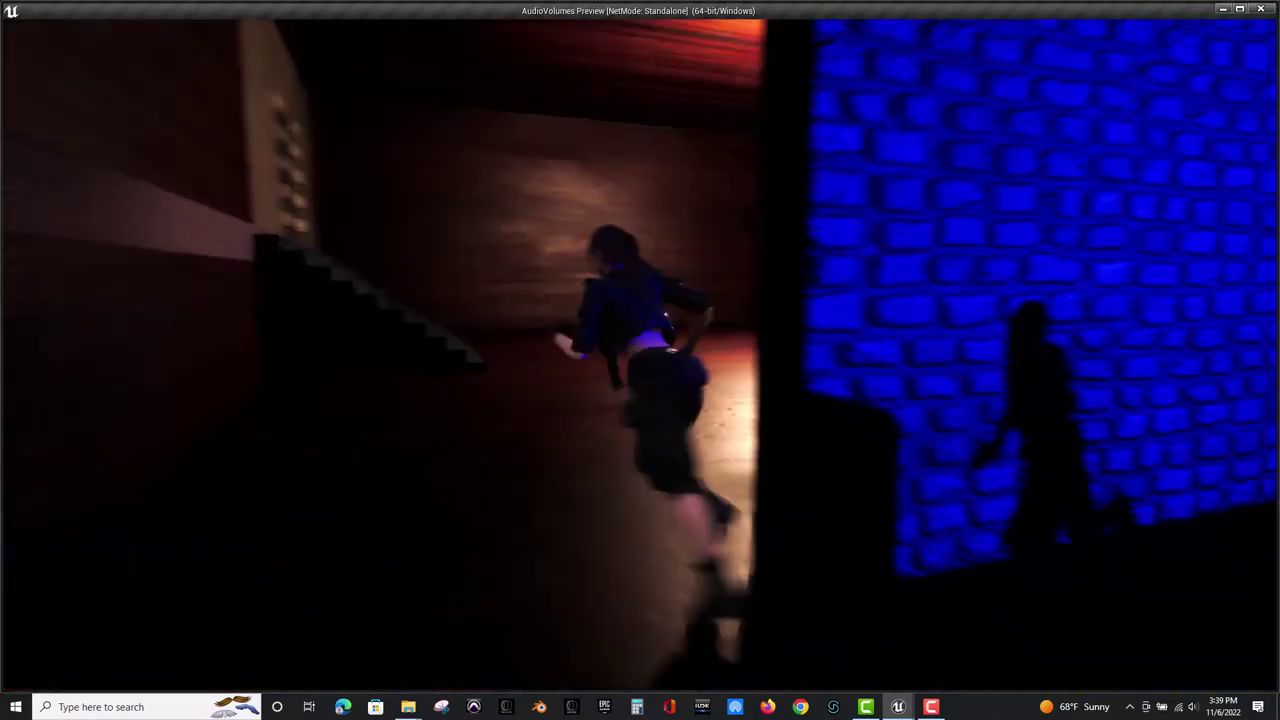
{"action": "key", "text": "w"}
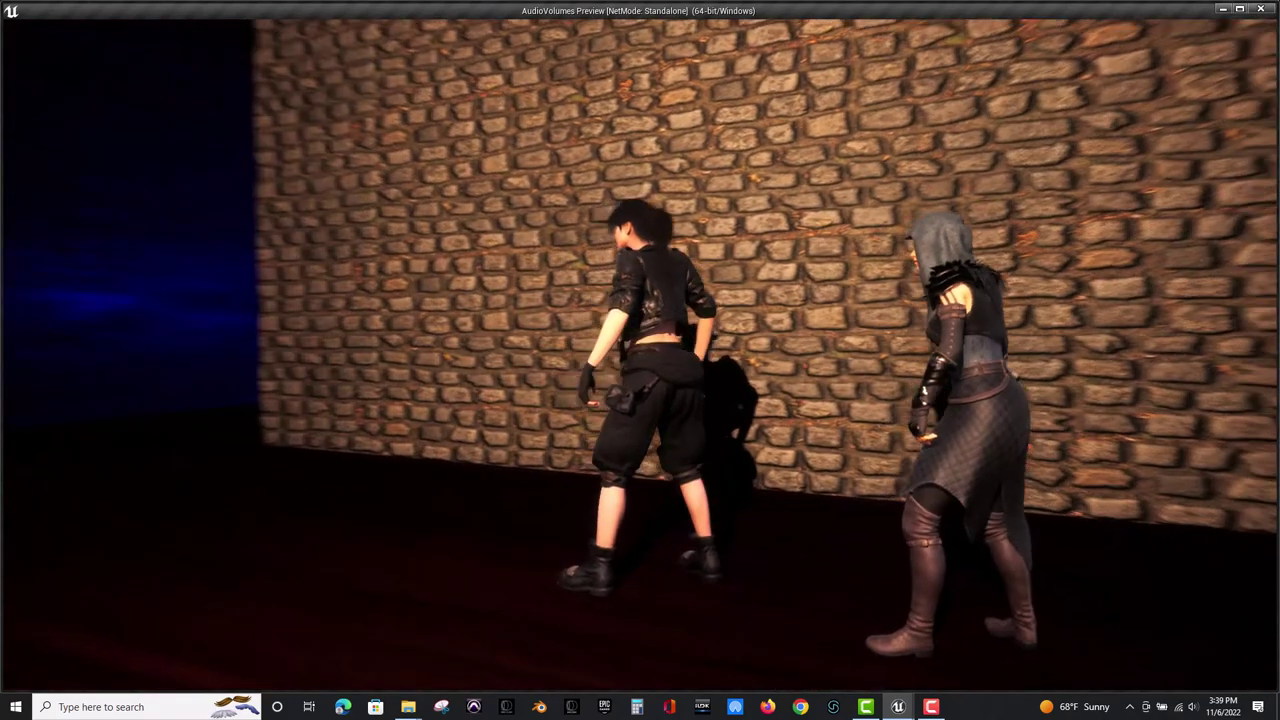
Run the character around the wall's opposite end toward the speakers and back behind the wall to compare the muffling.
{"action": "key", "text": "a"}
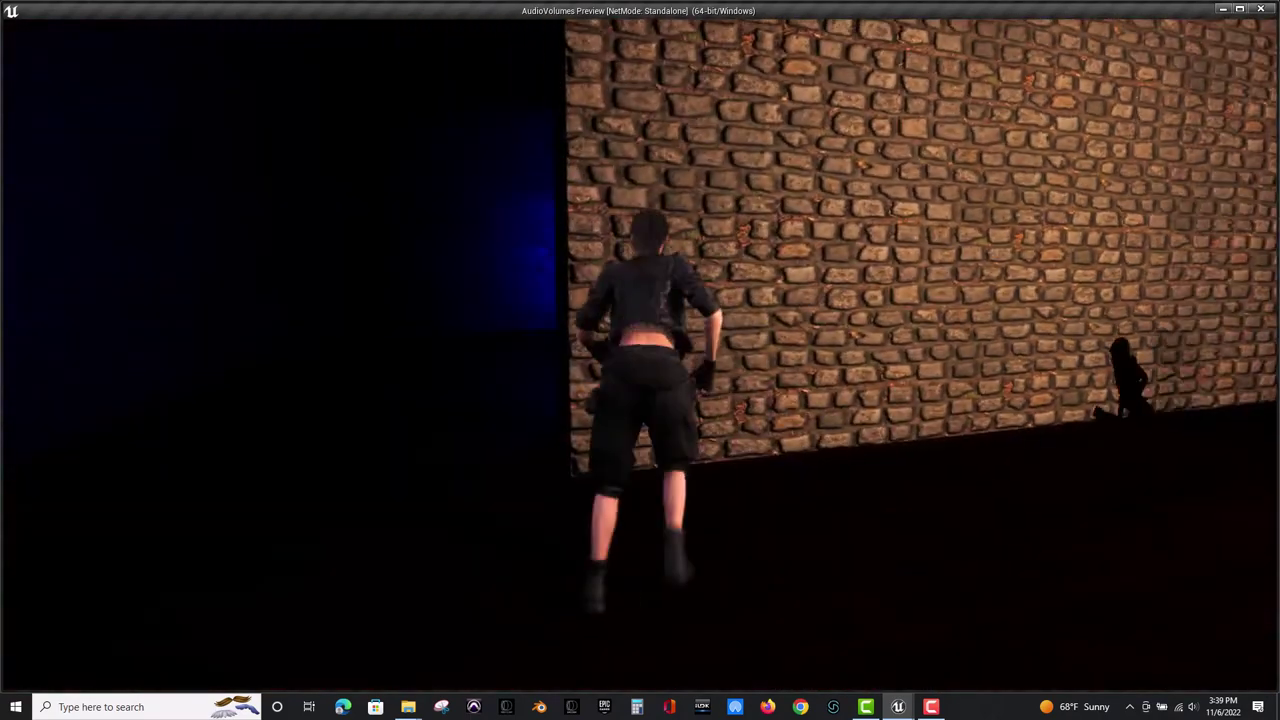
{"action": "key", "text": "w"}
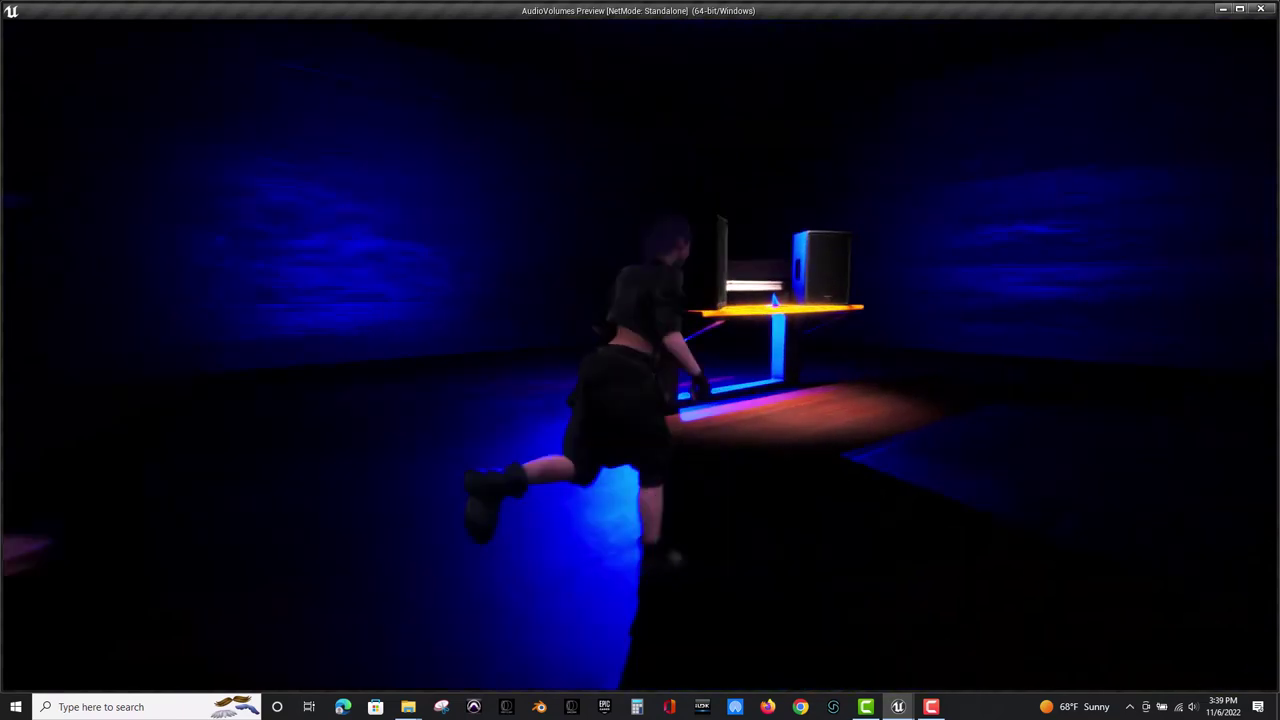
{"action": "key", "text": "a"}
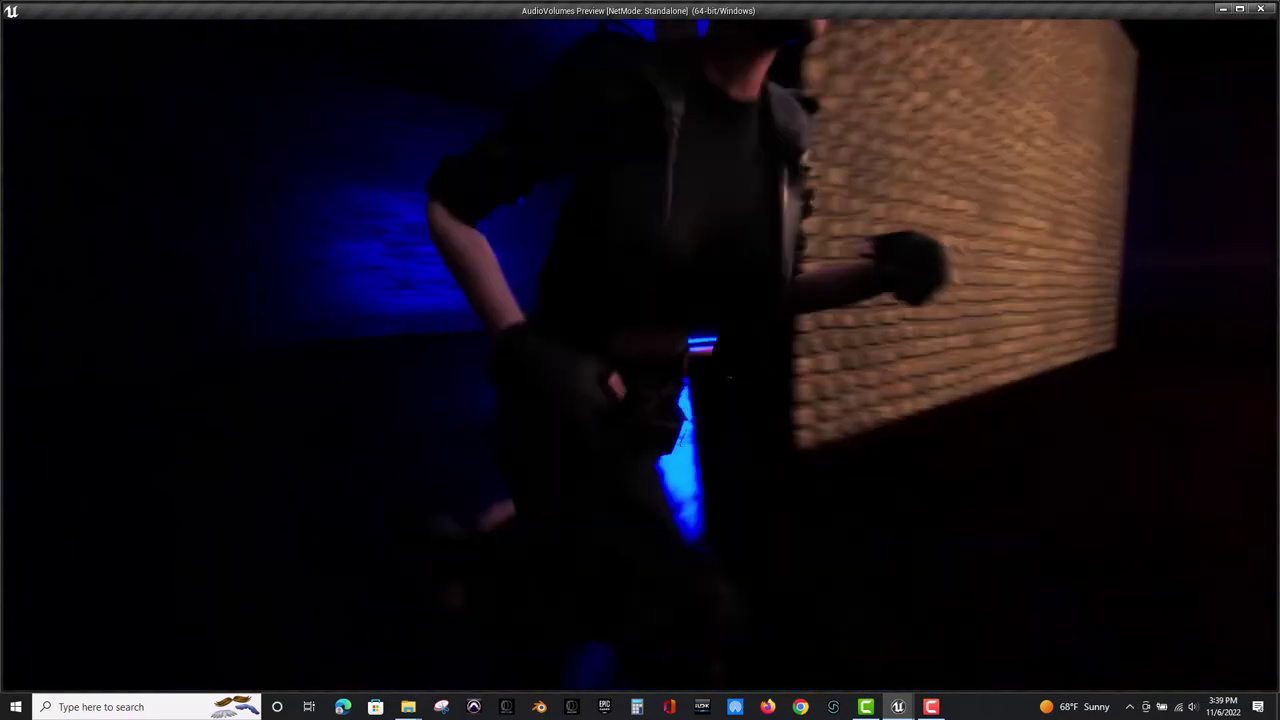
{"action": "key", "text": "w"}
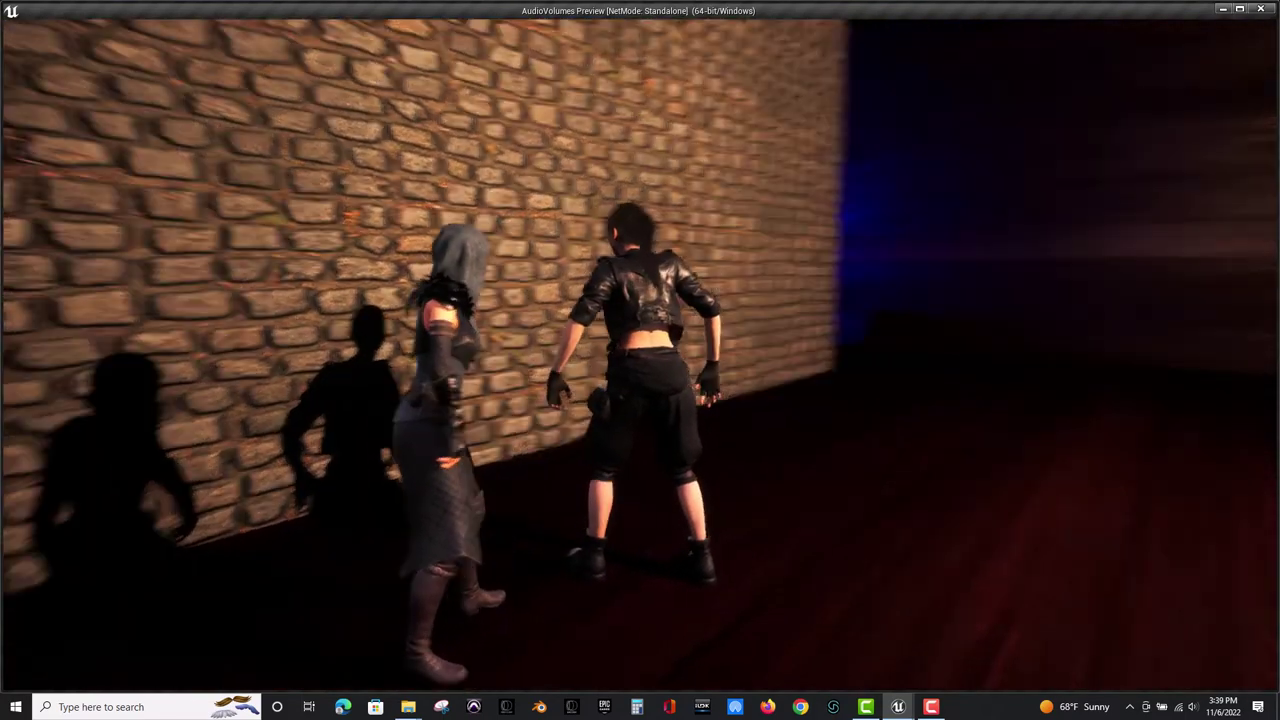
Run from the far side of the wall past its edge to the speakers once more, head away again, and end the preview.
{"action": "key", "text": "d"}
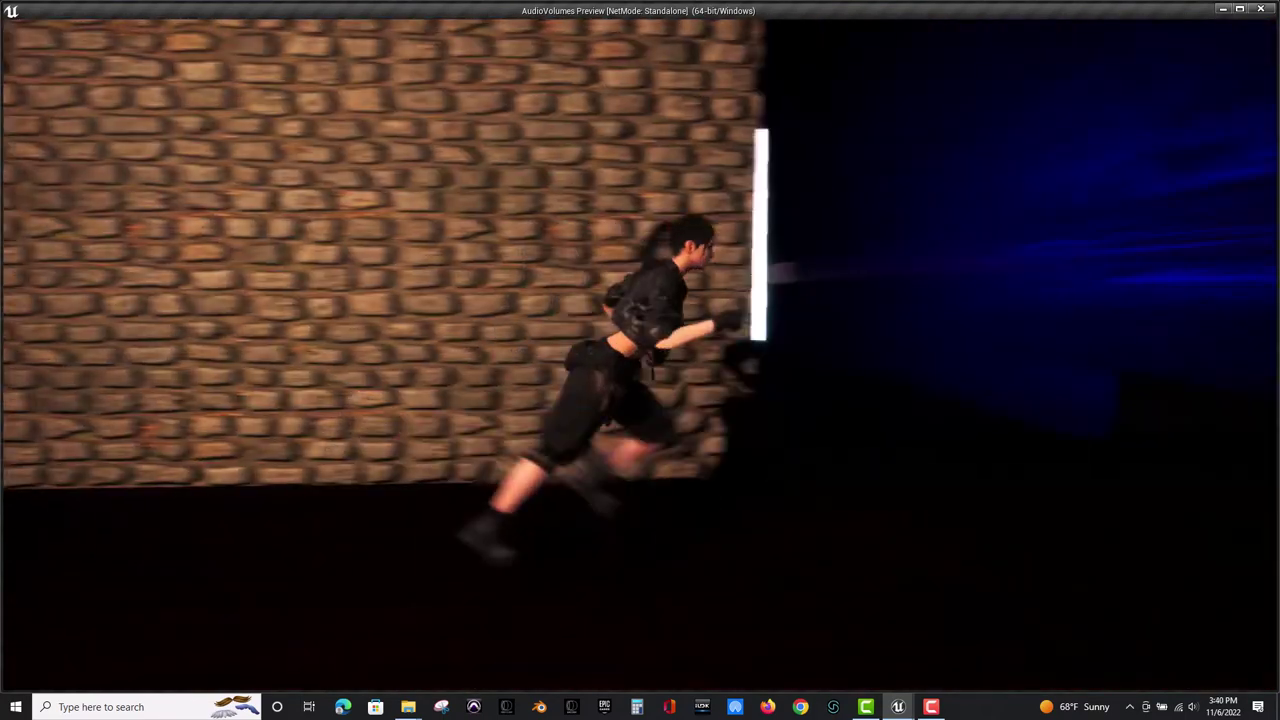
{"action": "key", "text": "w"}
{"action": "key", "text": "a"}
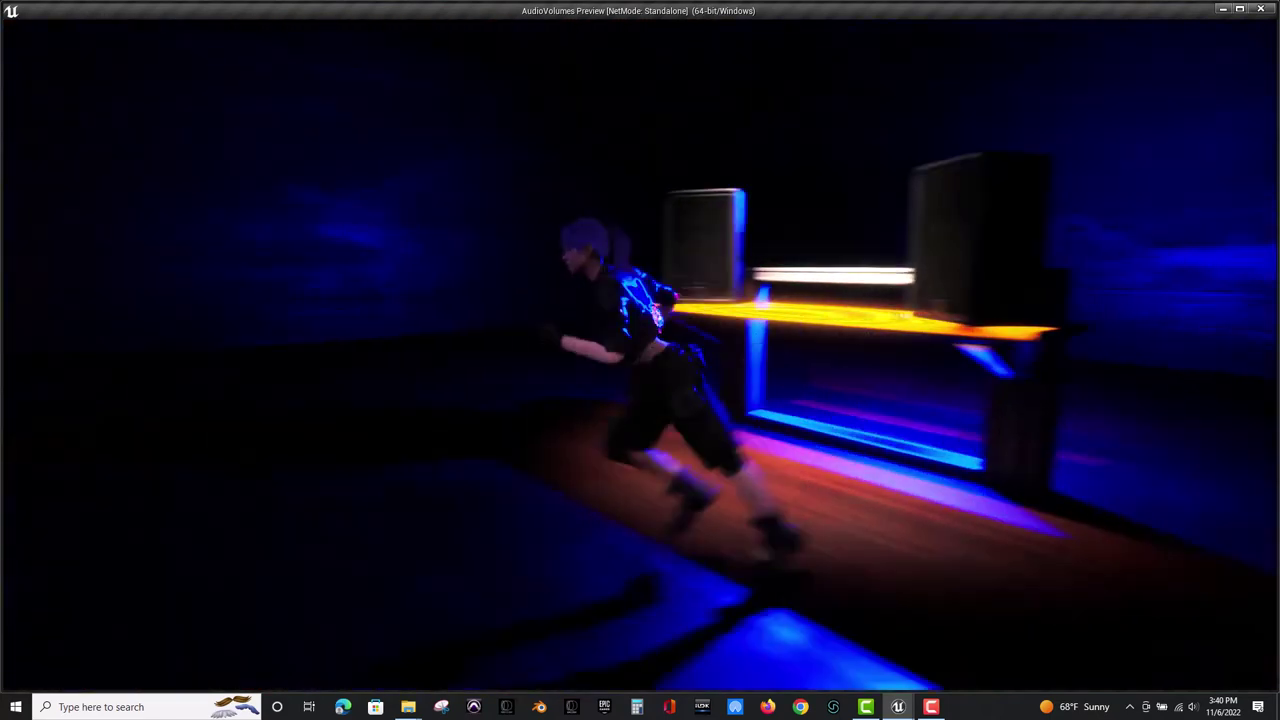
{"action": "key", "text": "w"}
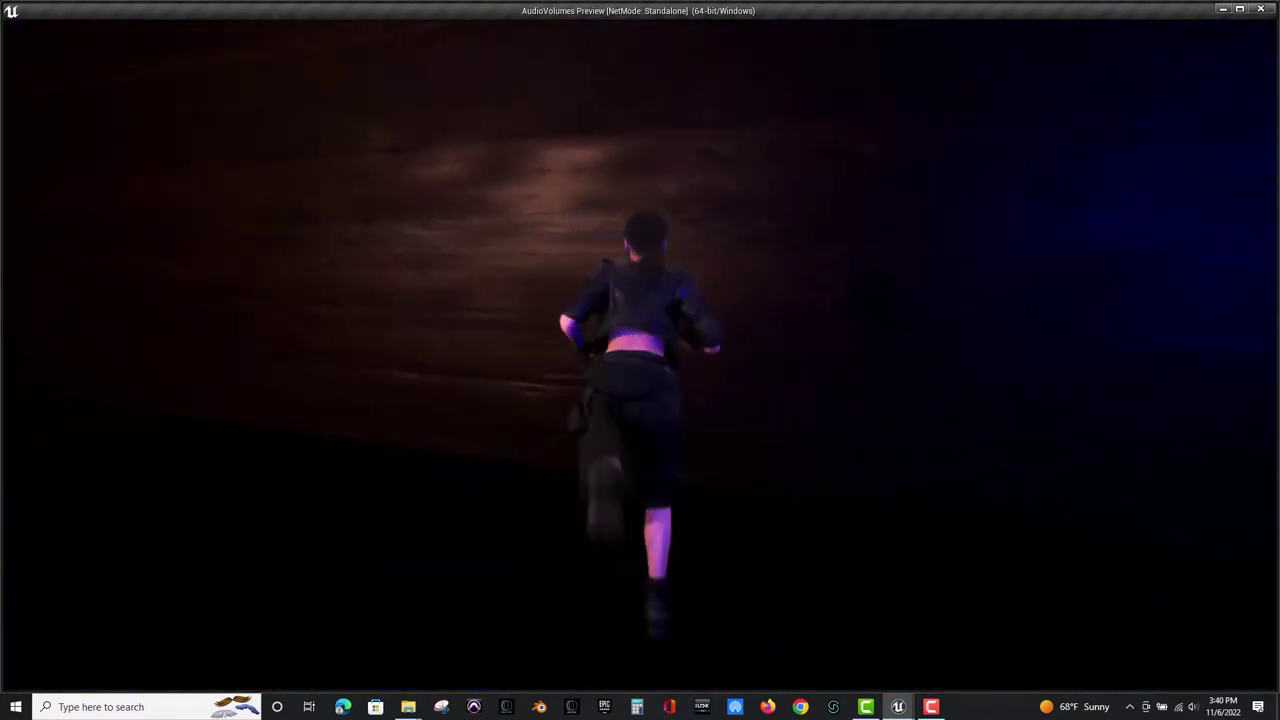
{"action": "key", "text": "a"}
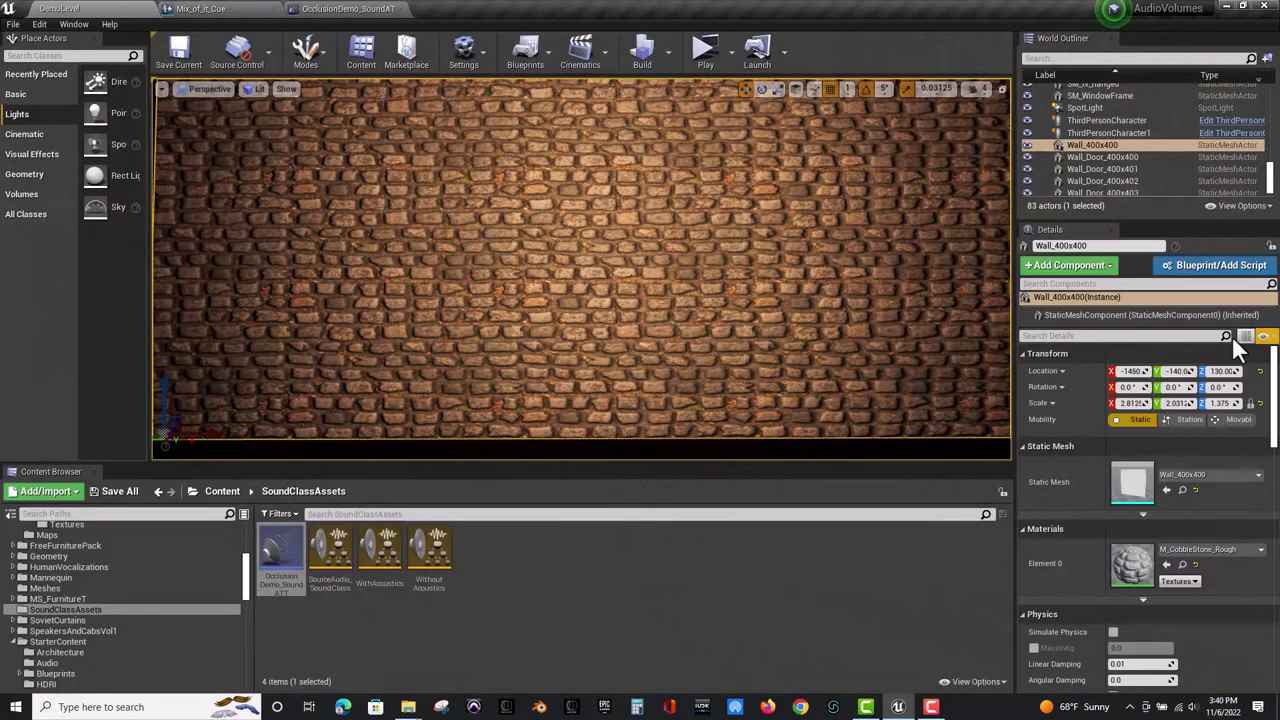
Review the occlusion values in OcclusionDemo_SoundATT, the attenuation assigned in Mix_of_it_Cue, and the area around the wall in DemoLevel.
{"action": "double_click", "coordinate": [284, 584]}
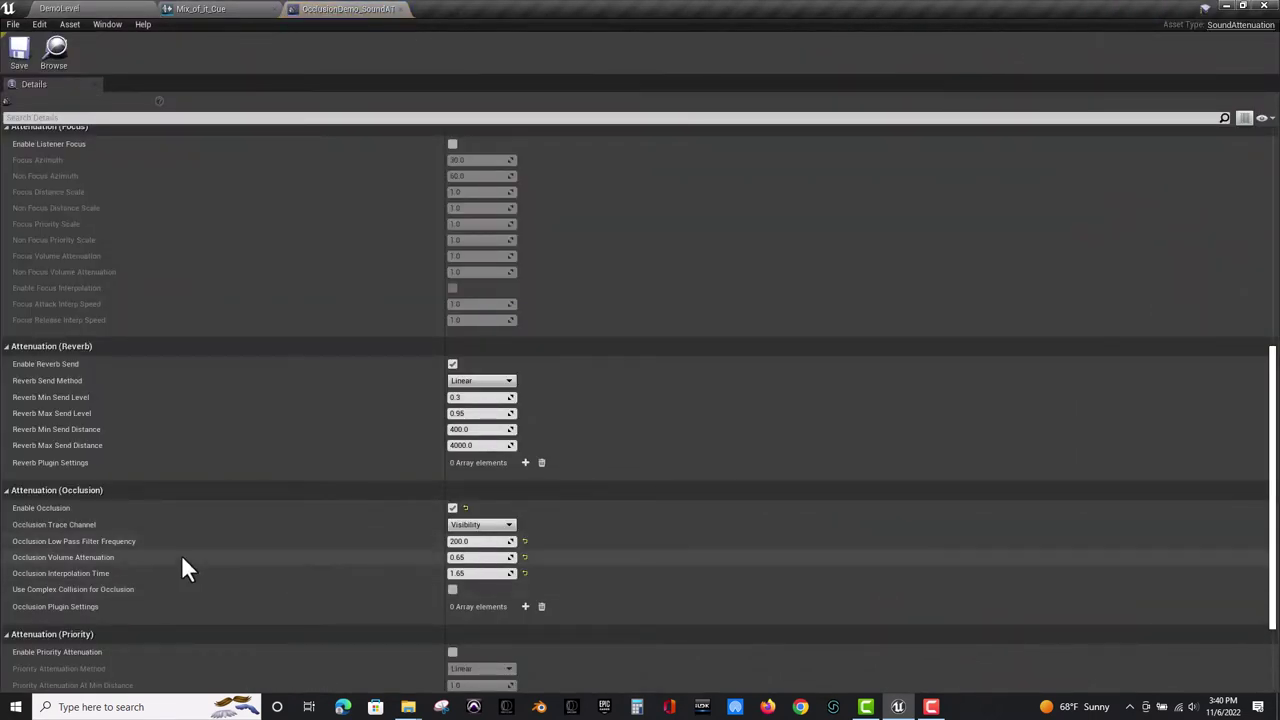
{"action": "left_click", "coordinate": [464, 542]}
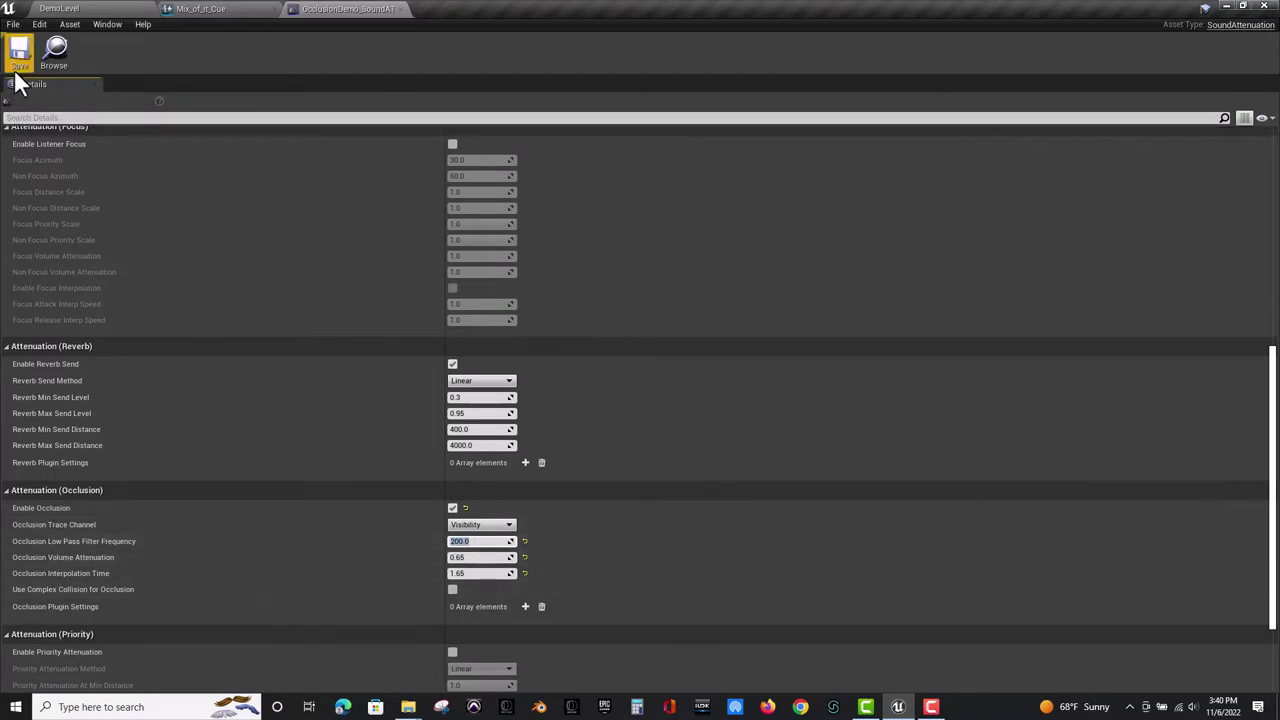
{"action": "left_click", "coordinate": [75, 9]}
{"action": "left_click", "coordinate": [192, 10]}
{"action": "left_click", "coordinate": [75, 9]}
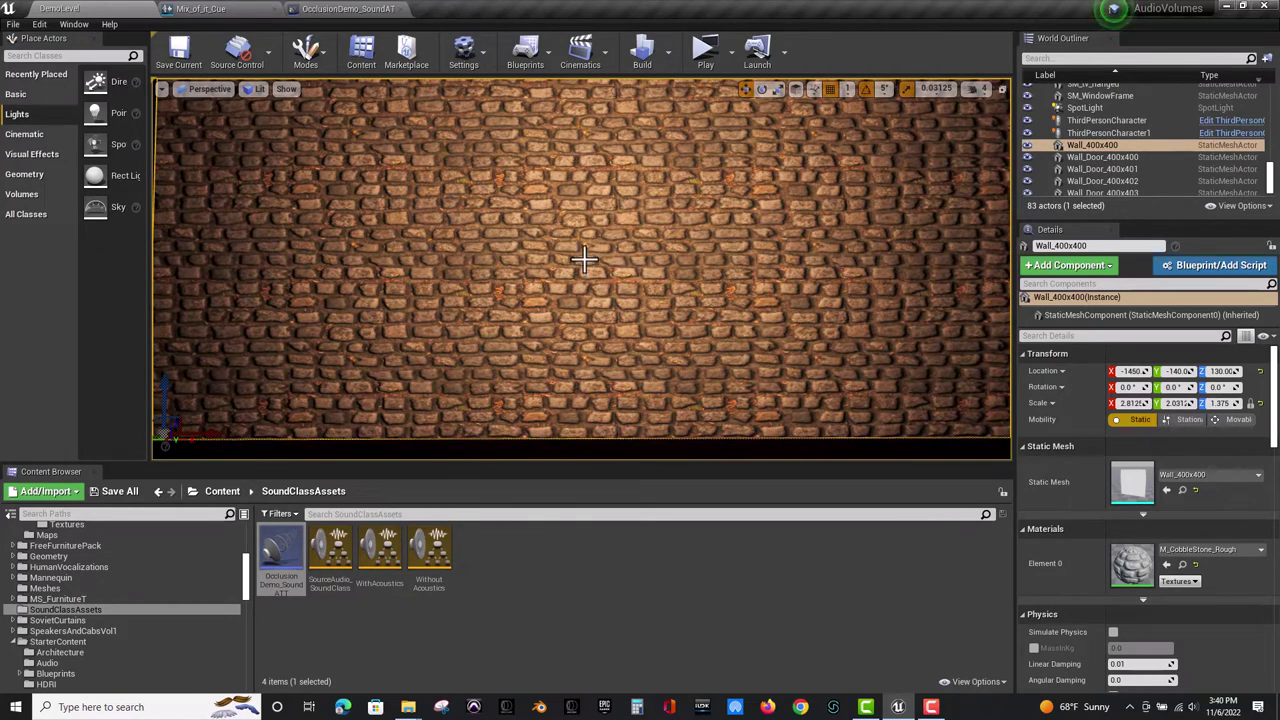
{"action": "left_click_drag", "start_coordinate": [584, 258], "coordinate": [584, 430]}
{"action": "right_click_drag", "start_coordinate": [584, 300], "coordinate": [773, 137]}
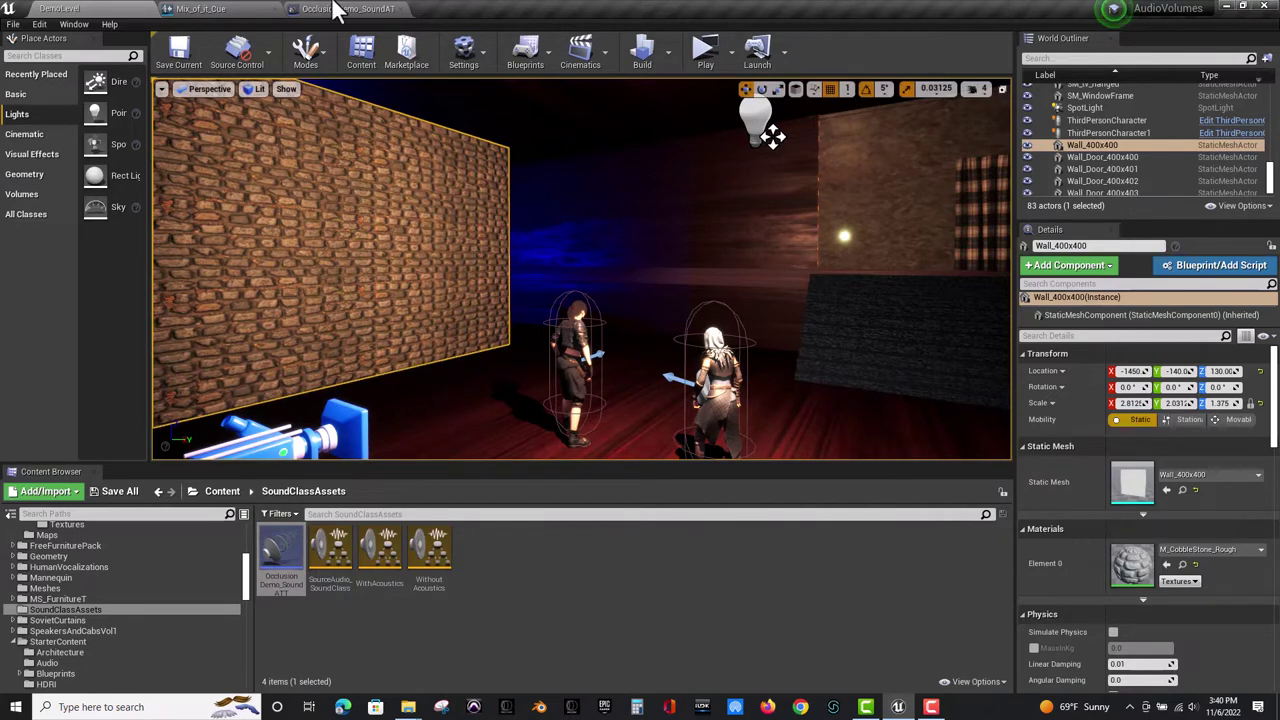
{"action": "left_click", "coordinate": [215, 9]}
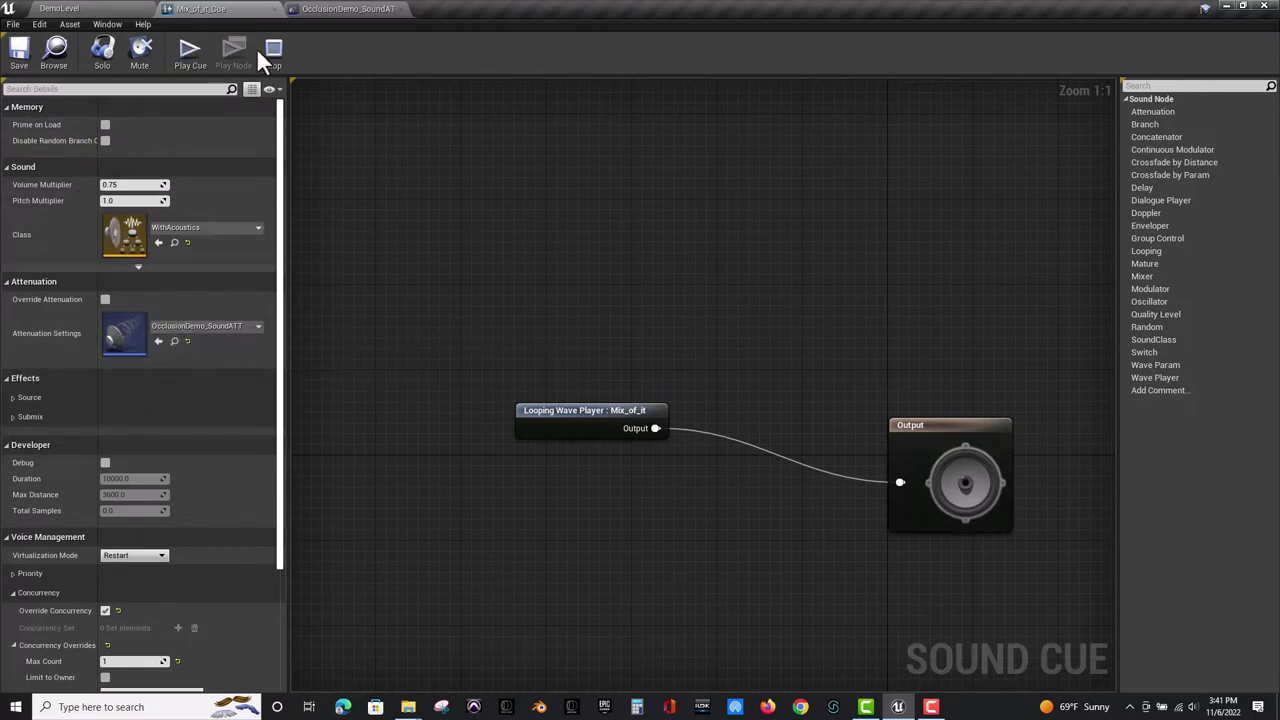
{"action": "left_click", "coordinate": [342, 8]}
{"action": "left_click", "coordinate": [70, 10]}
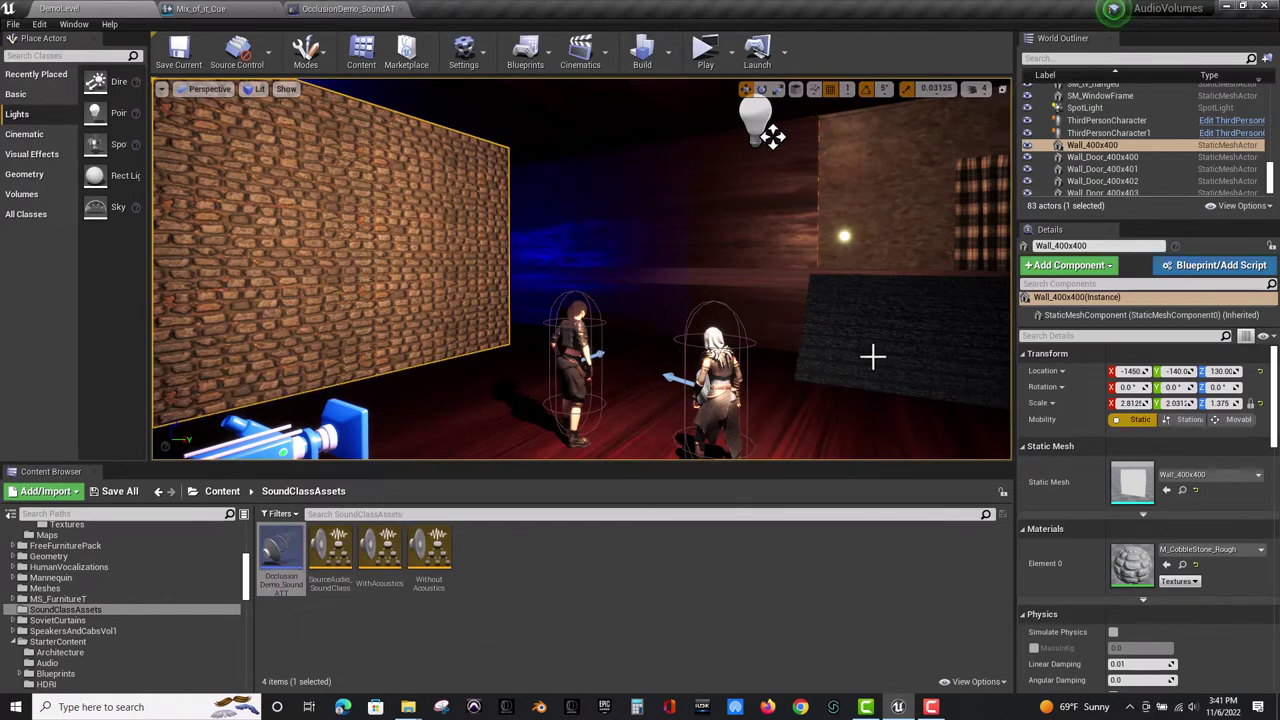
{"action": "right_click_drag", "start_coordinate": [775, 409], "coordinate": [857, 457]}
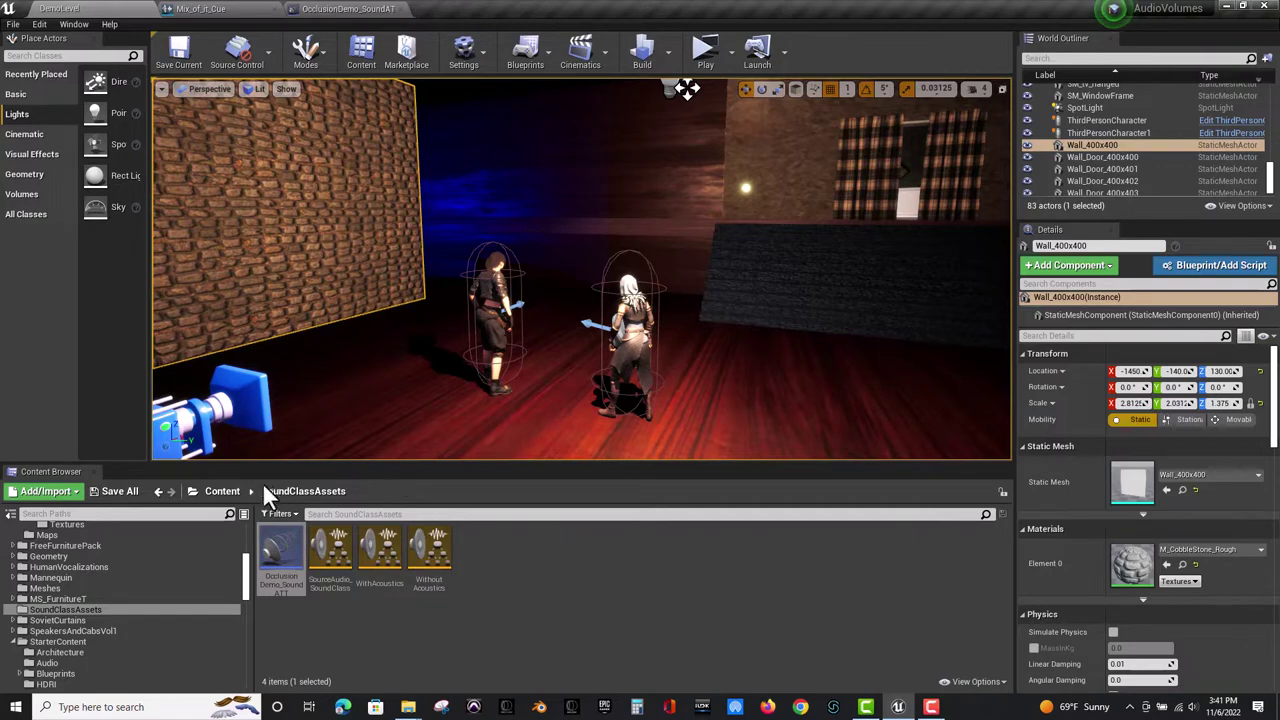
Open computer_mail_new_Cue from the Audio folder, delete its Attenuation node, and connect the Wave Player directly to the Output.
{"action": "left_click", "coordinate": [222, 491]}
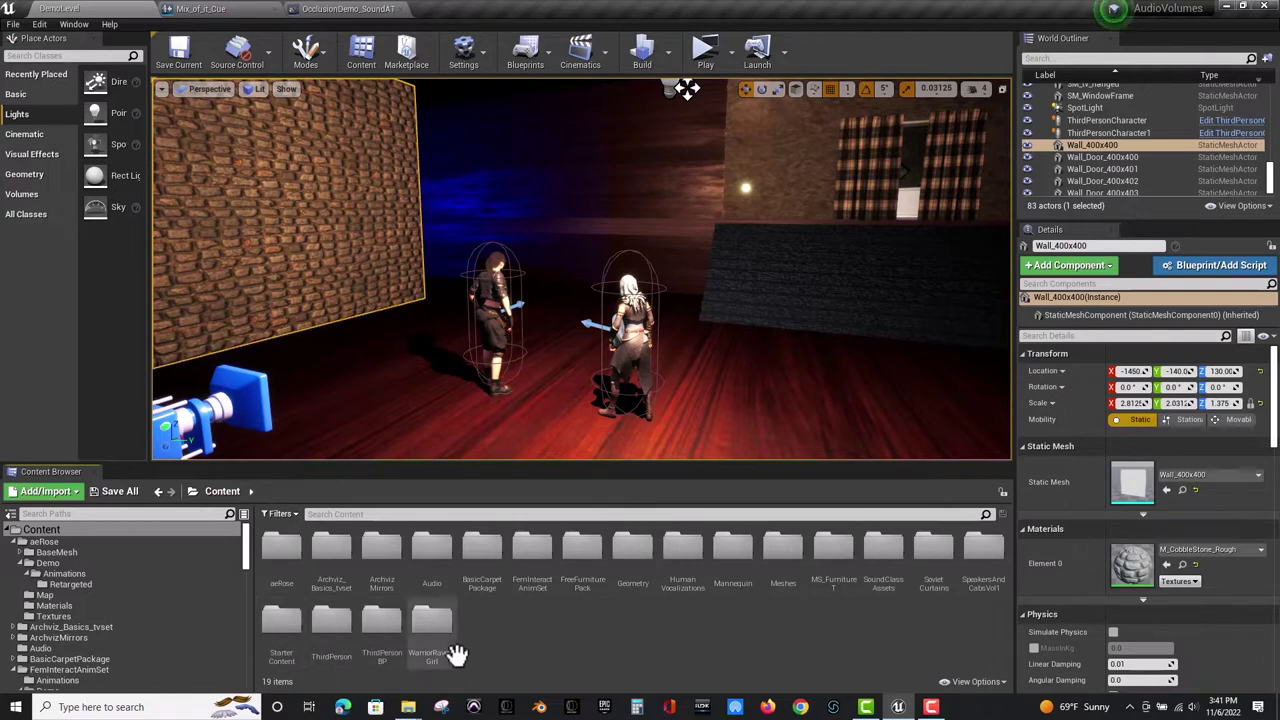
{"action": "double_click", "coordinate": [434, 548]}
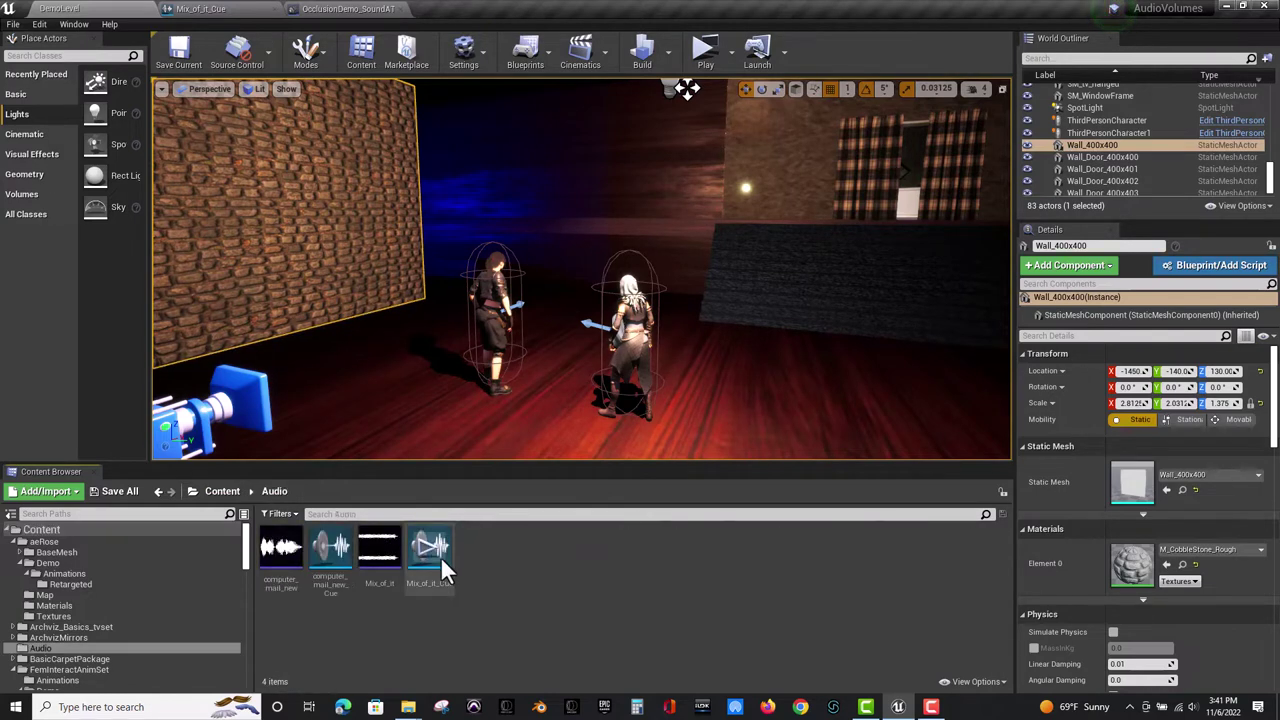
{"action": "double_click", "coordinate": [332, 587]}
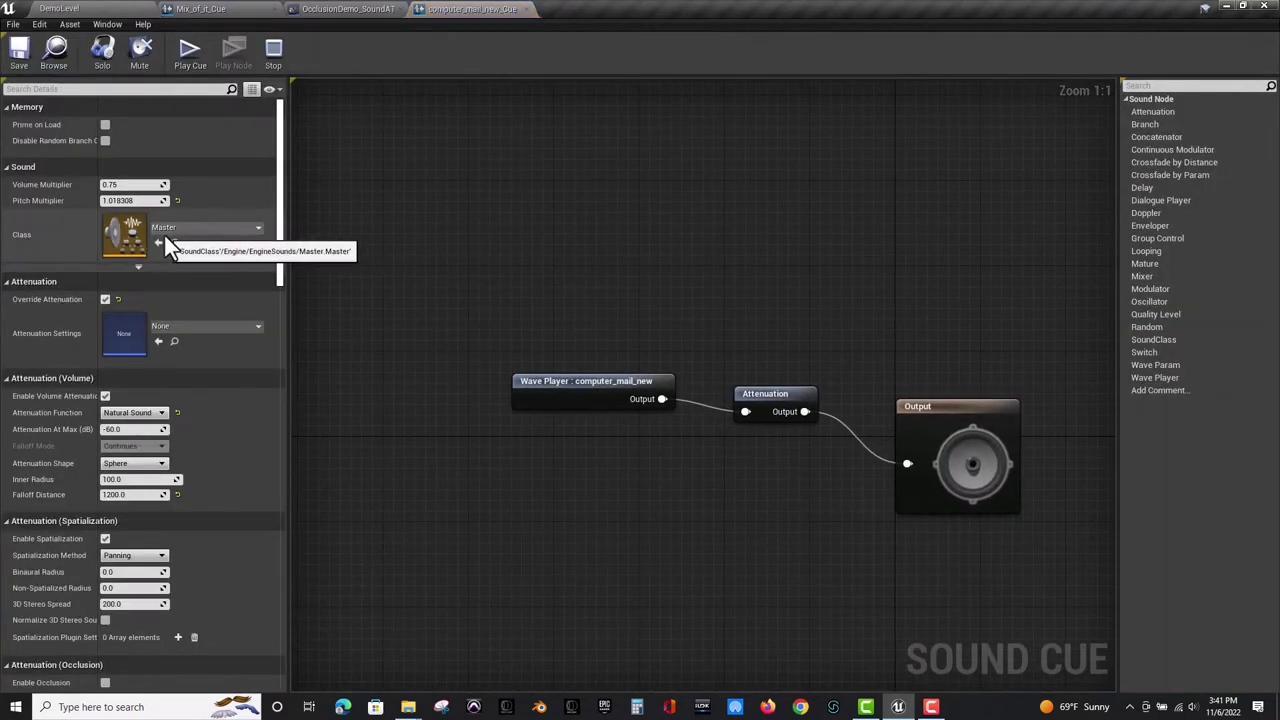
{"action": "left_click", "coordinate": [767, 387]}
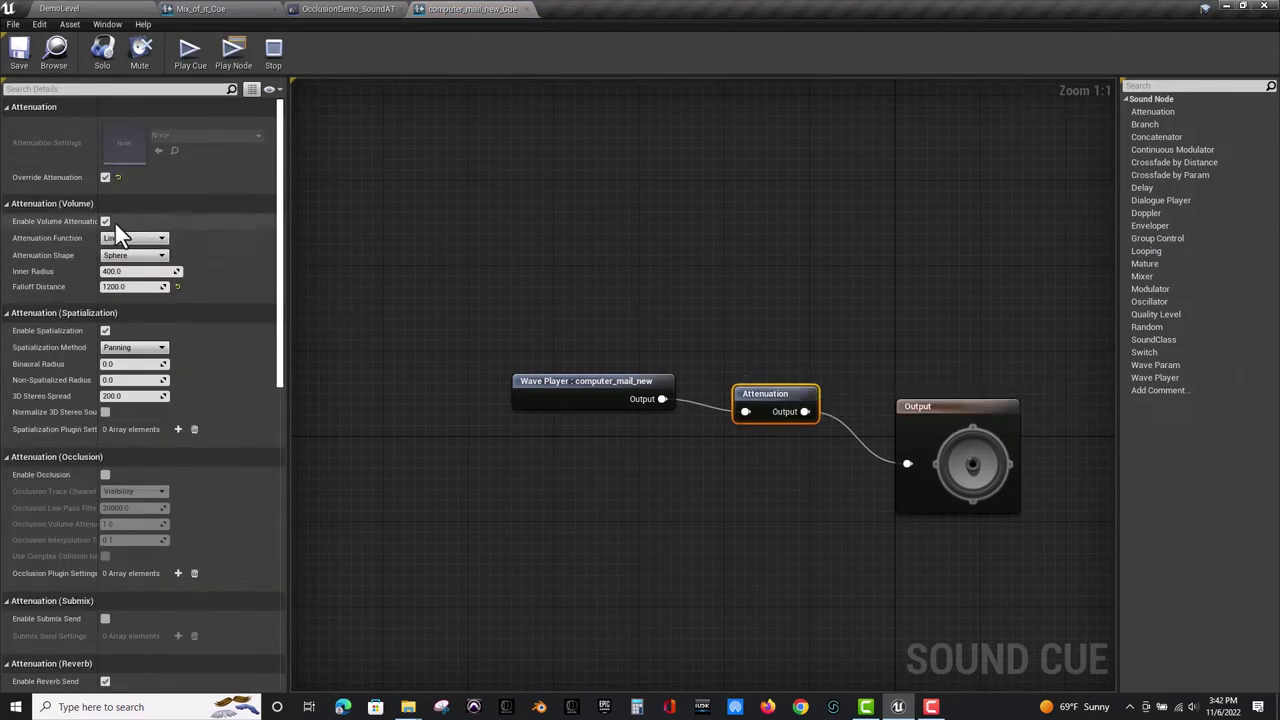
{"action": "key", "text": "Delete"}
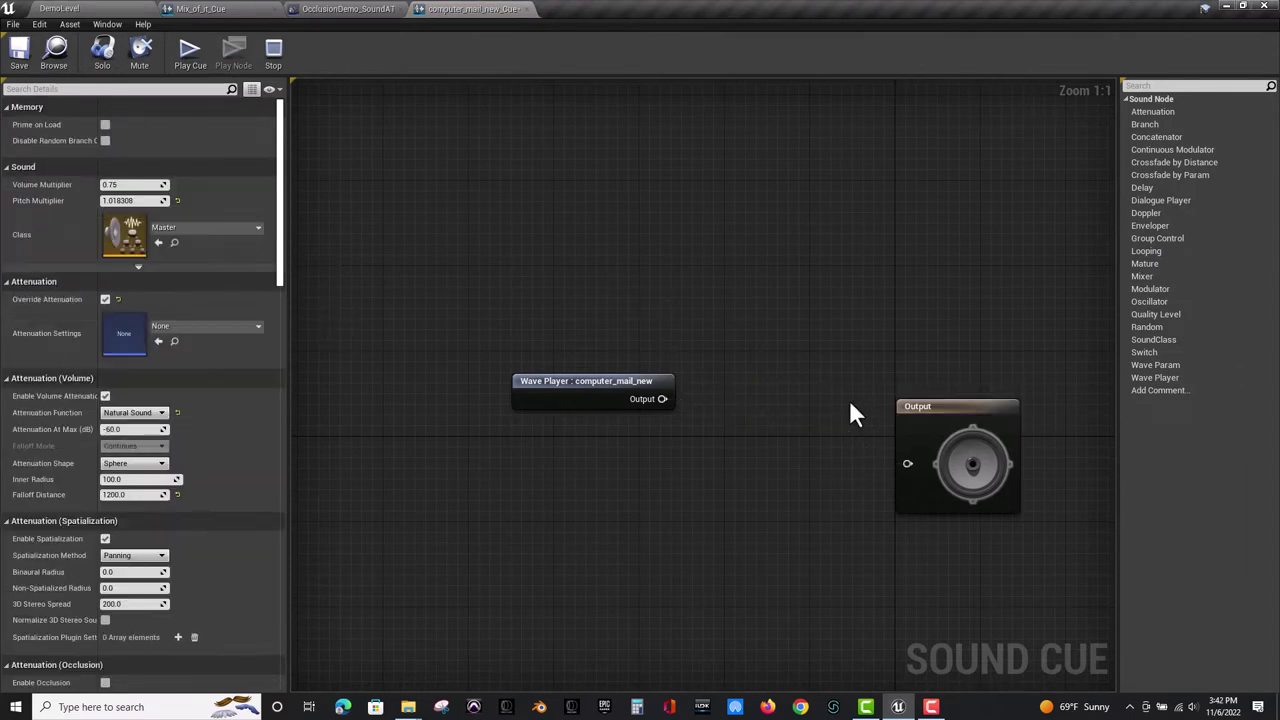
{"action": "left_click_drag", "start_coordinate": [662, 400], "coordinate": [908, 468]}
Check computer_mail_new_Cue's attenuation properties, return to DemoLevel, and save the cue.
{"action": "scroll", "coordinate": [281, 240], "scroll_direction": "down", "scroll_amount": 1}
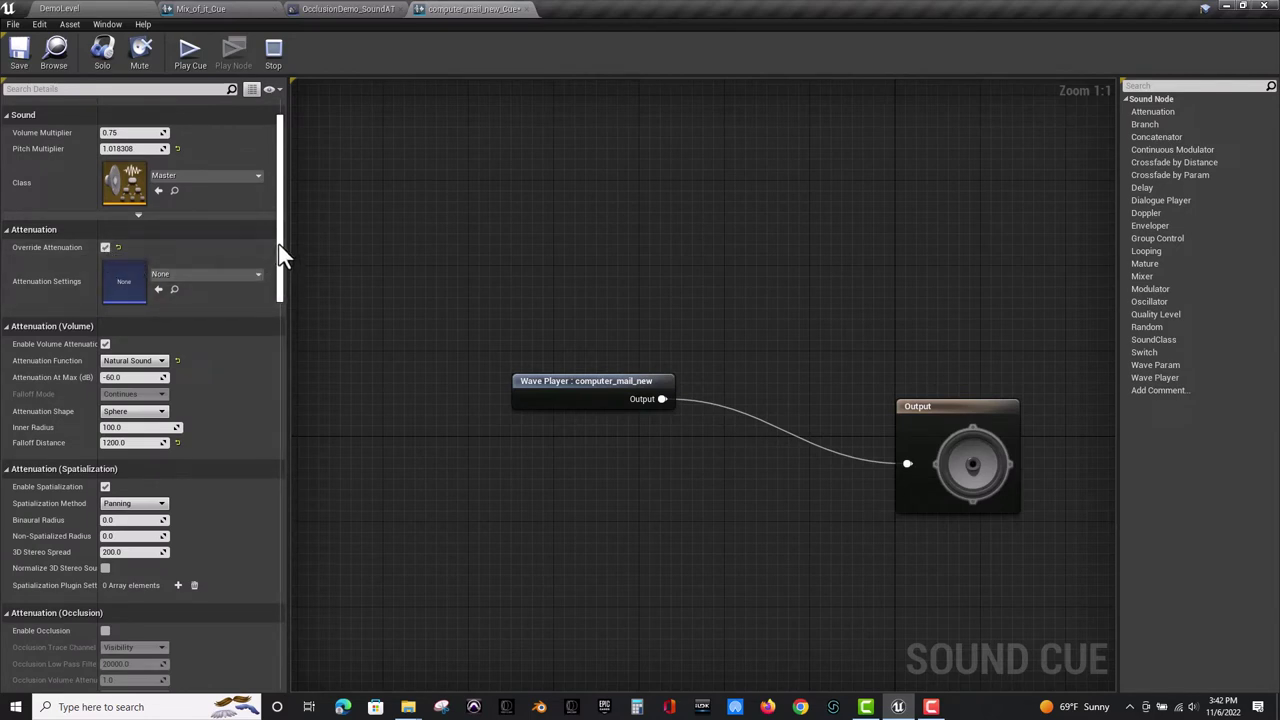
{"action": "left_click_drag", "start_coordinate": [281, 251], "coordinate": [303, 223]}
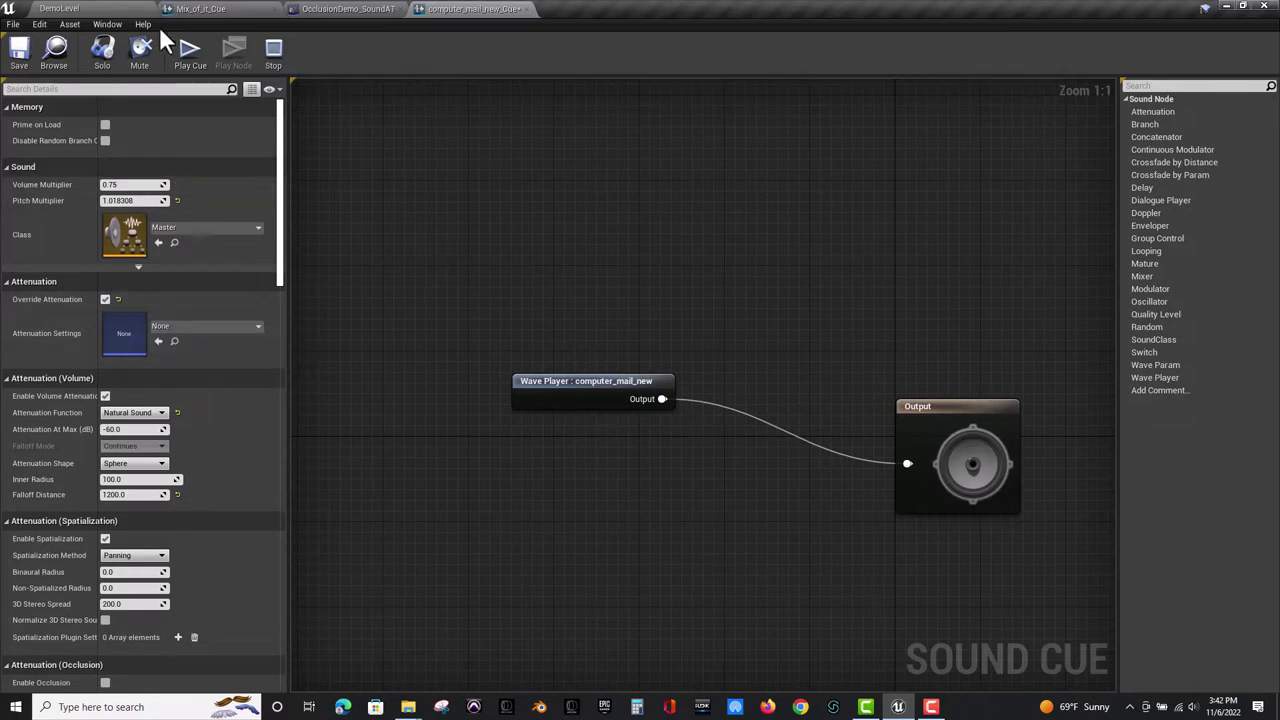
{"action": "left_click", "coordinate": [75, 9]}
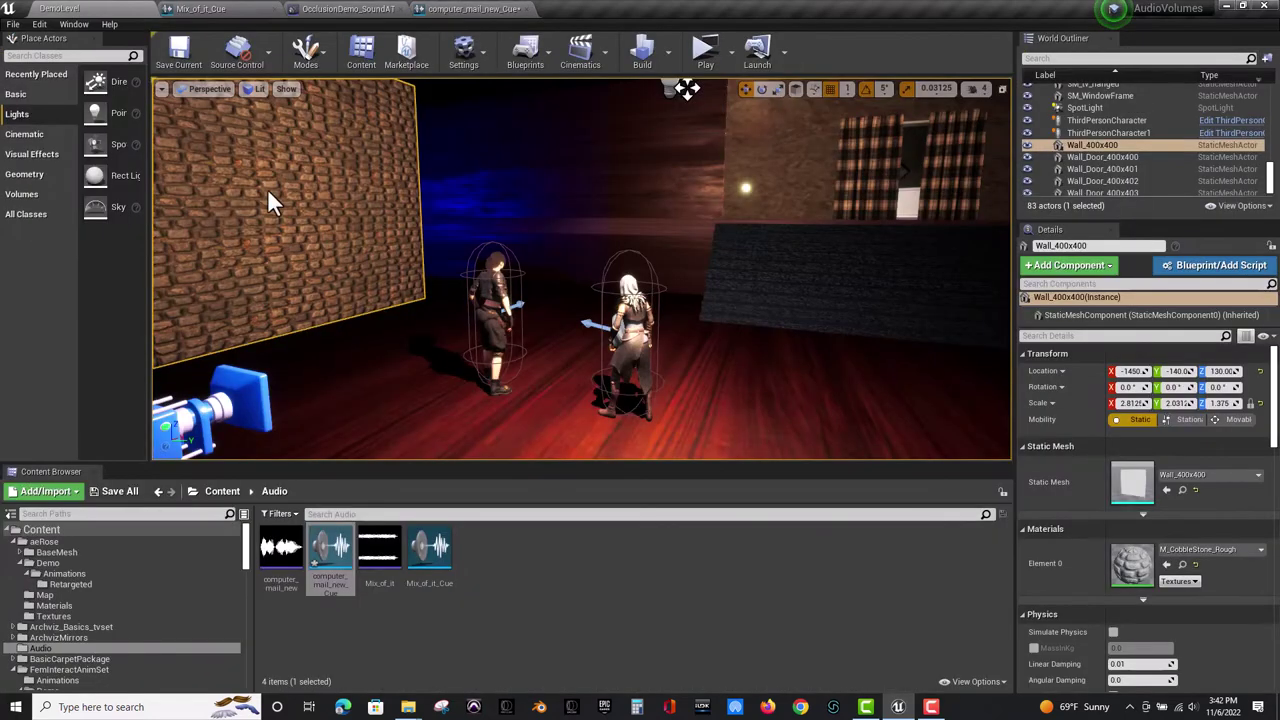
{"action": "left_click", "coordinate": [330, 560]}
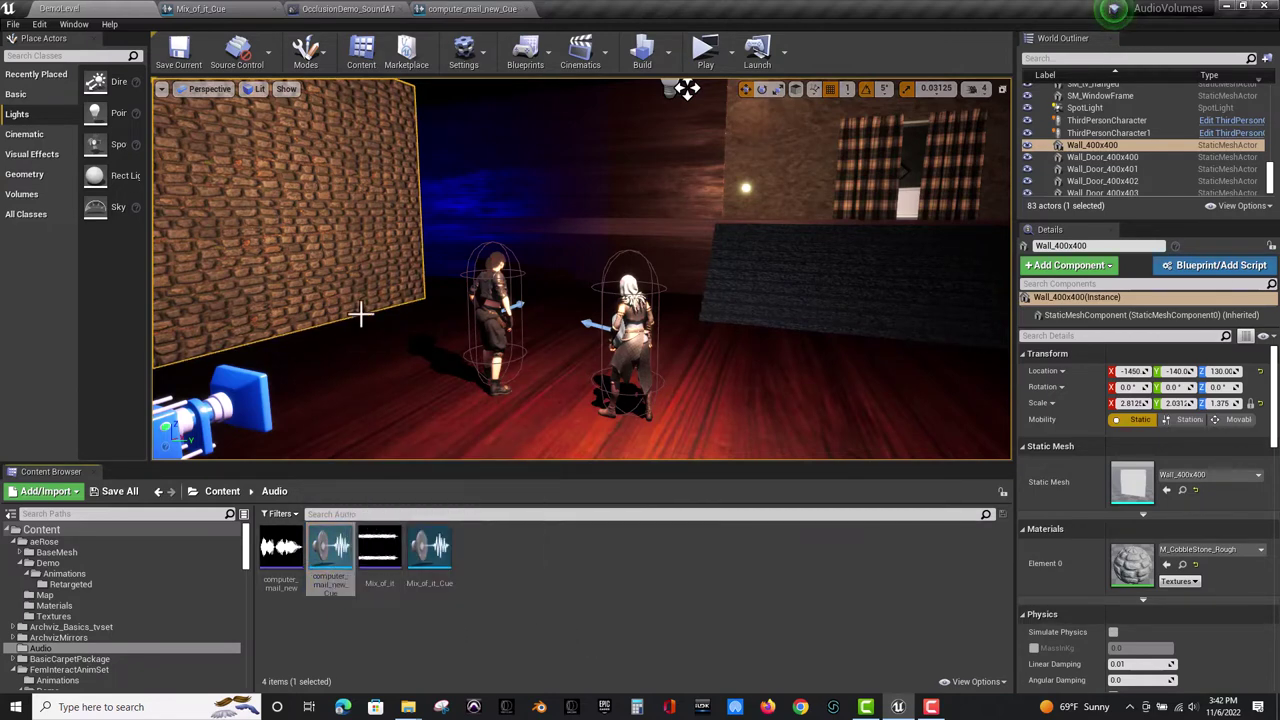
Go to the SoundClassAssets folder and bring up the choice of new sound assets to create there.
{"action": "left_click", "coordinate": [209, 492]}
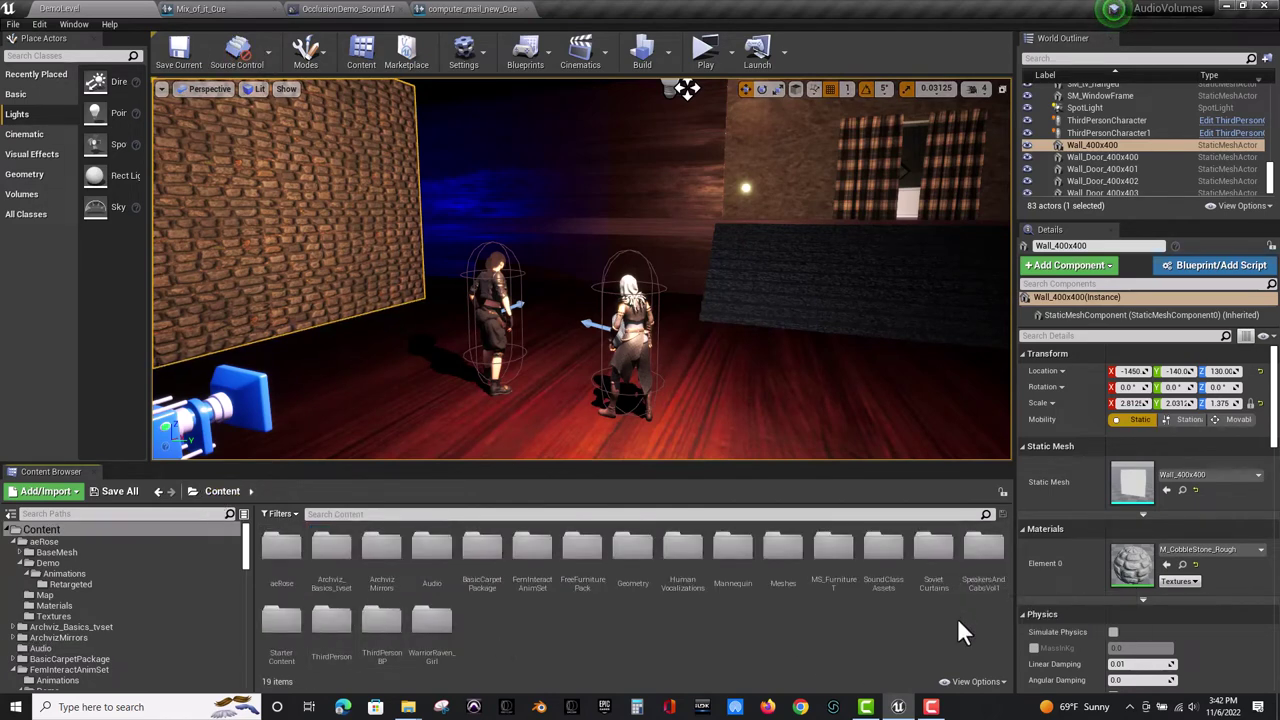
{"action": "double_click", "coordinate": [886, 550]}
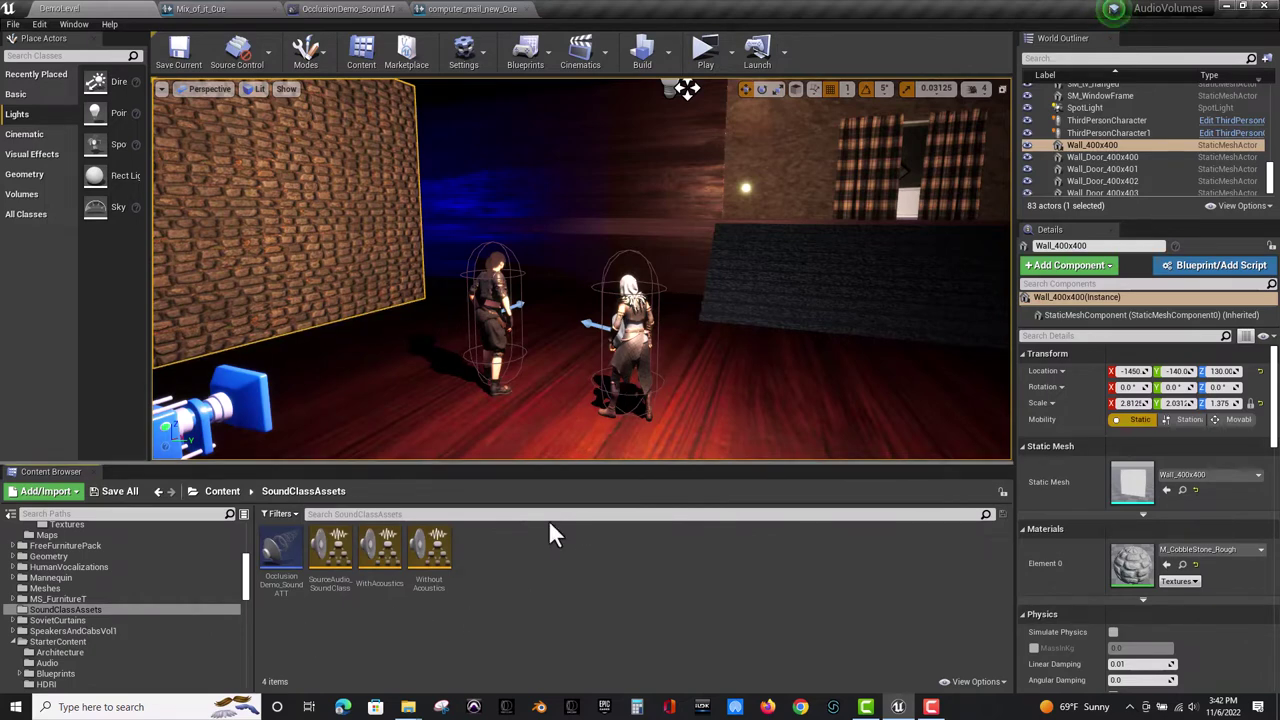
{"action": "right_click", "coordinate": [488, 590]}
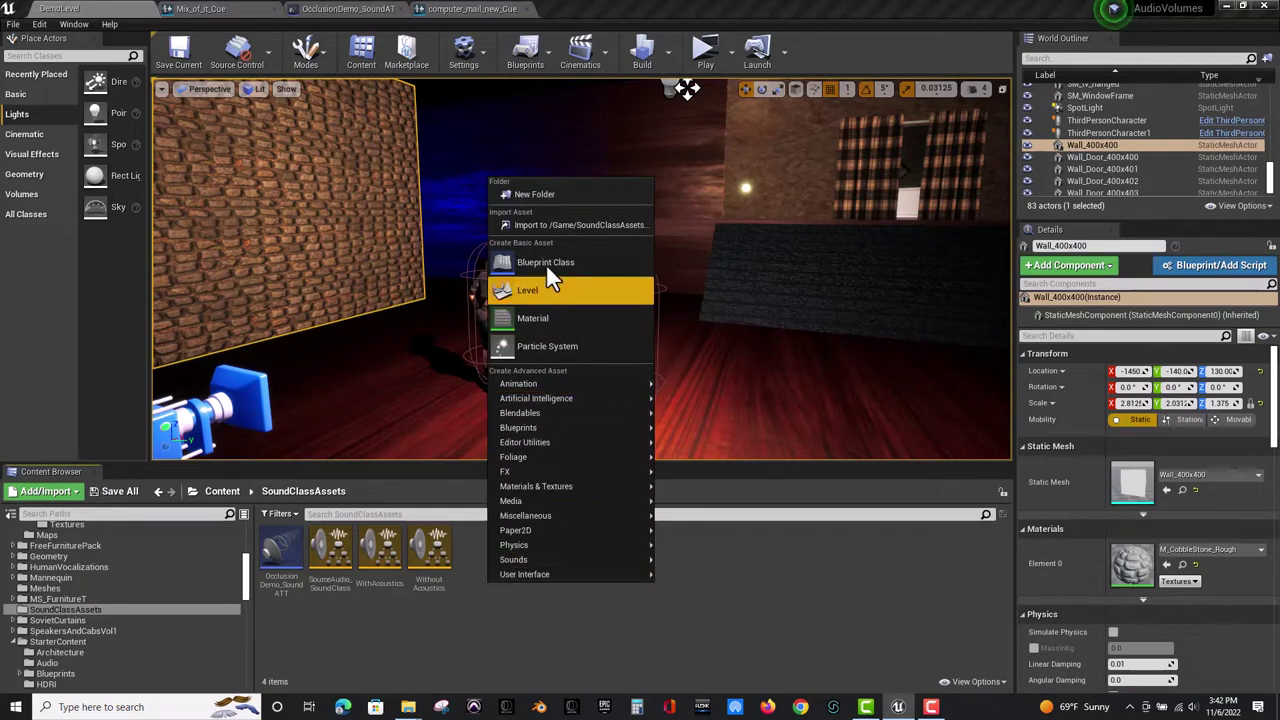
{"action": "mouse_move", "coordinate": [513, 457]}
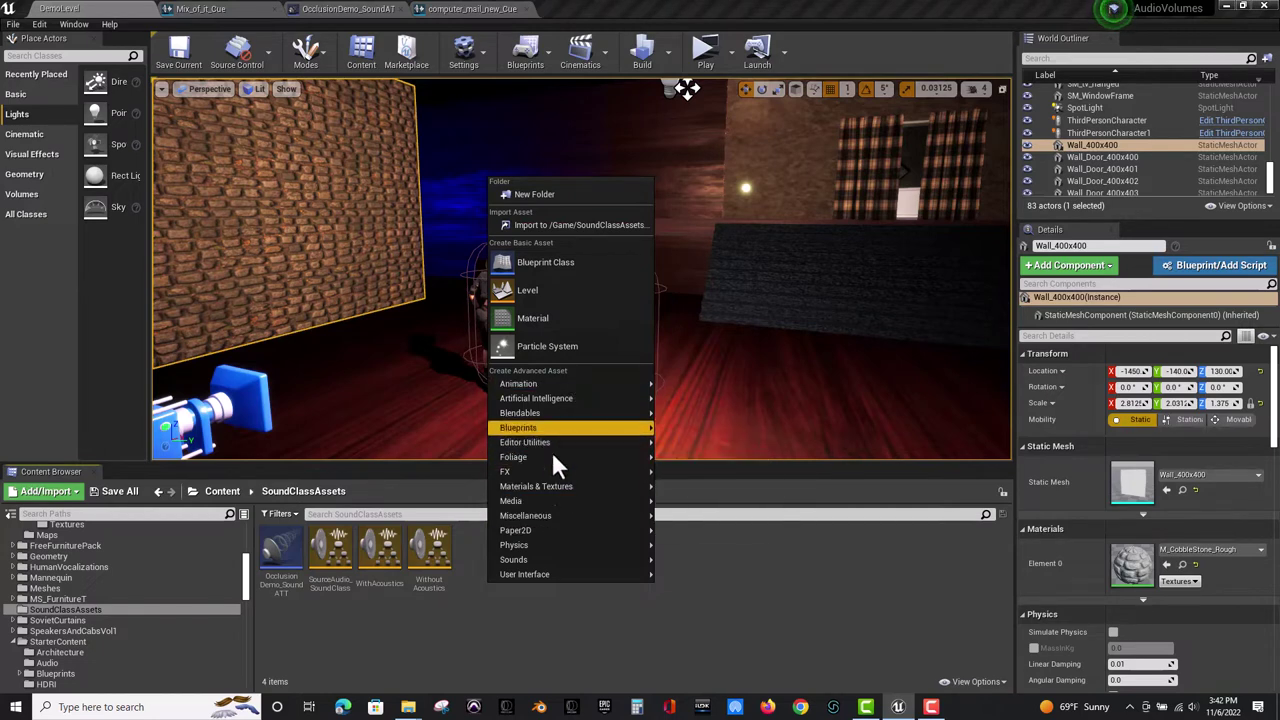
{"action": "mouse_move", "coordinate": [540, 561]}
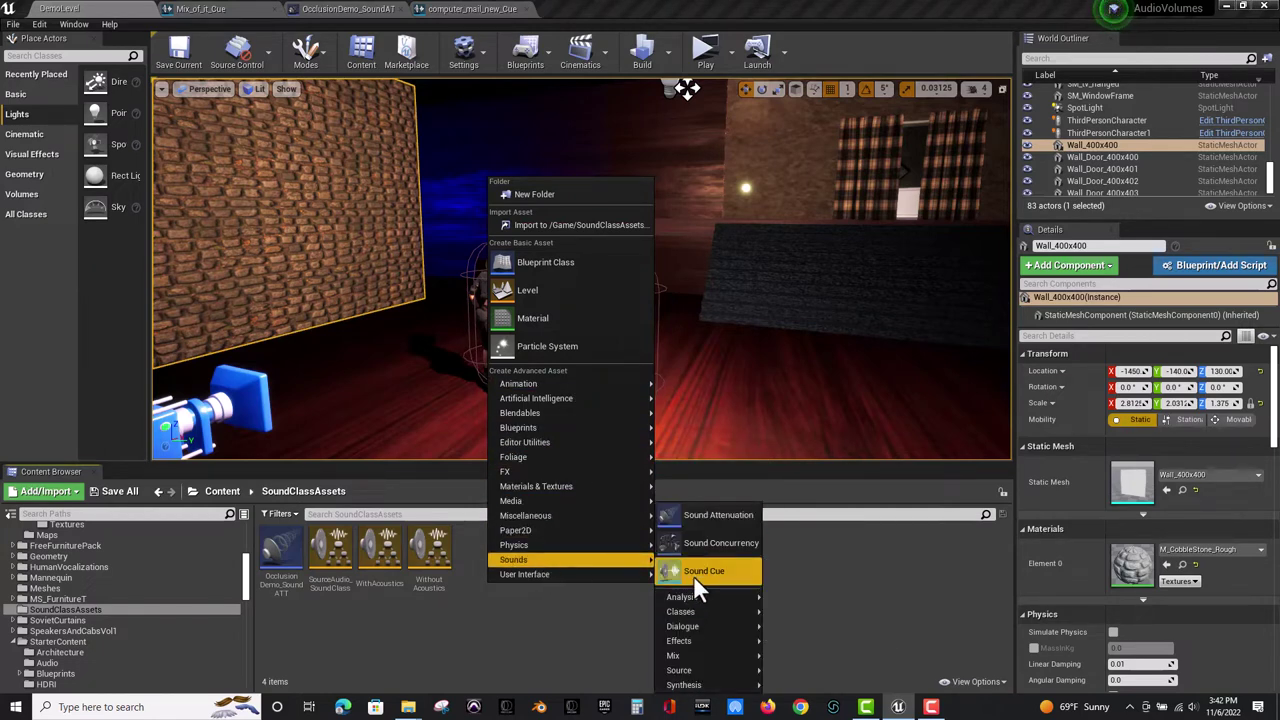
Create a Sound Class asset named NPCDFX_SoundClass in the SoundClassAssets folder.
{"action": "mouse_move", "coordinate": [682, 613]}
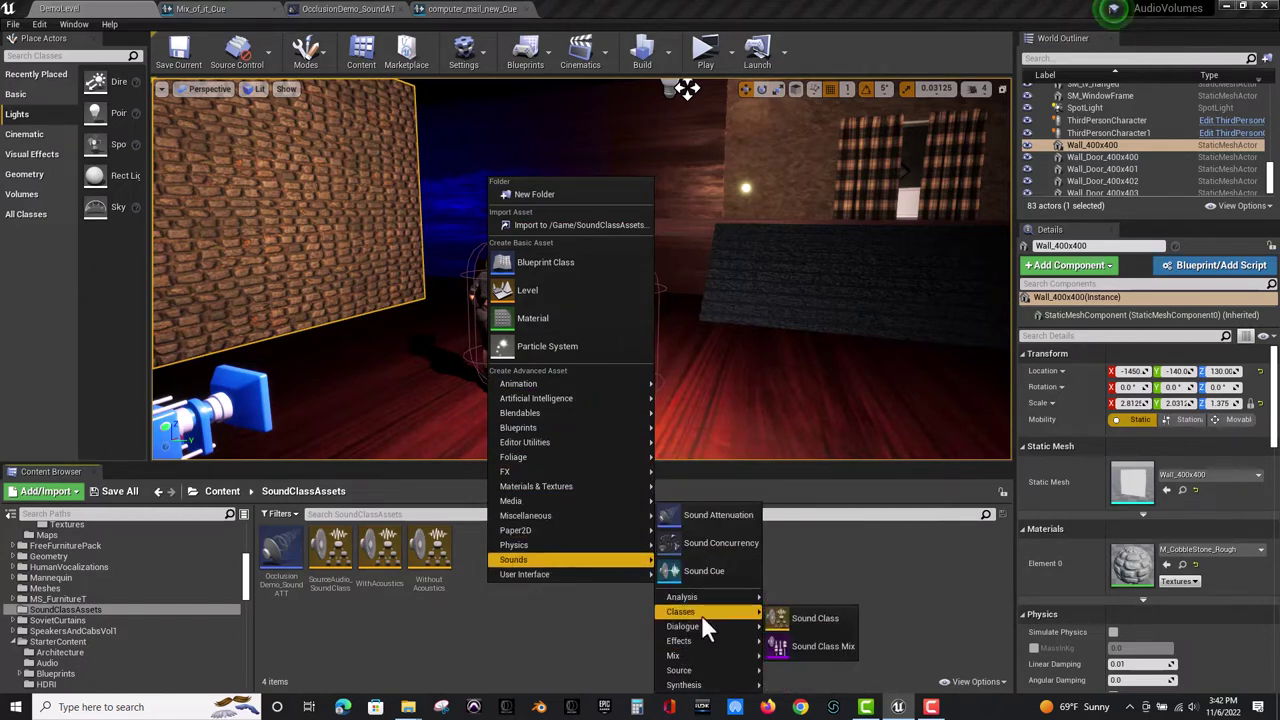
{"action": "left_click", "coordinate": [783, 618]}
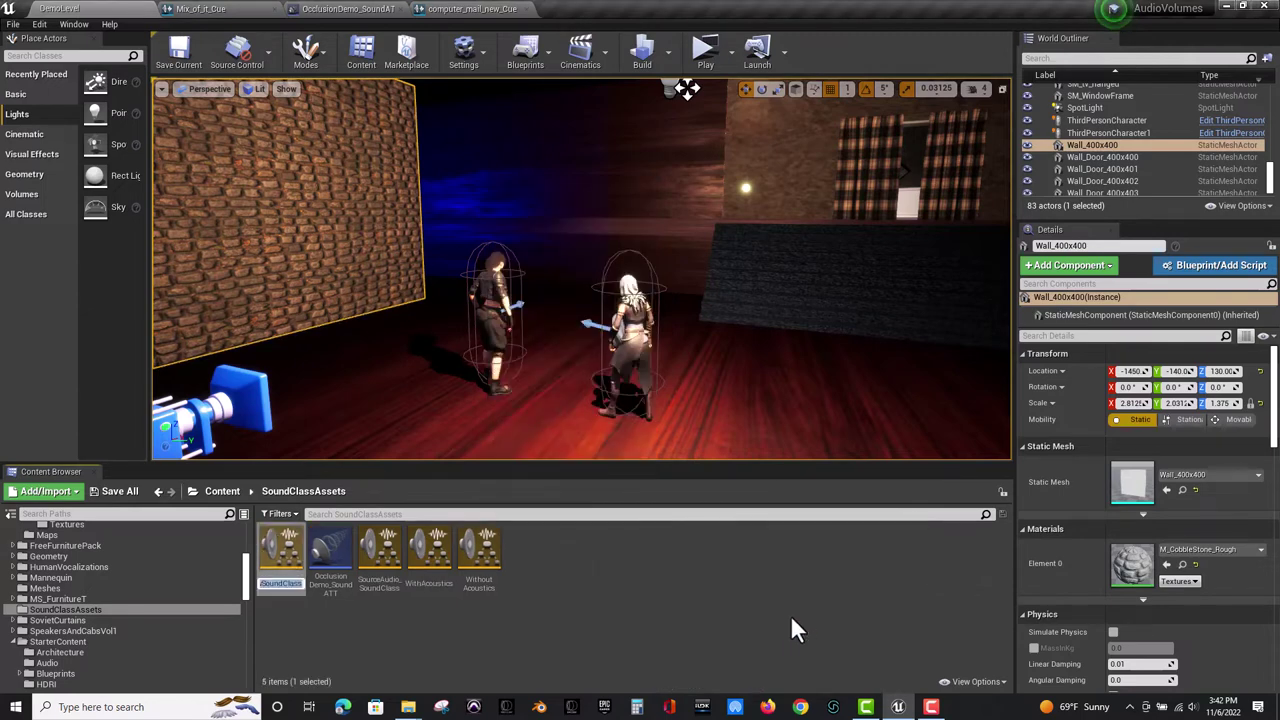
{"action": "type", "text": "NPC"}
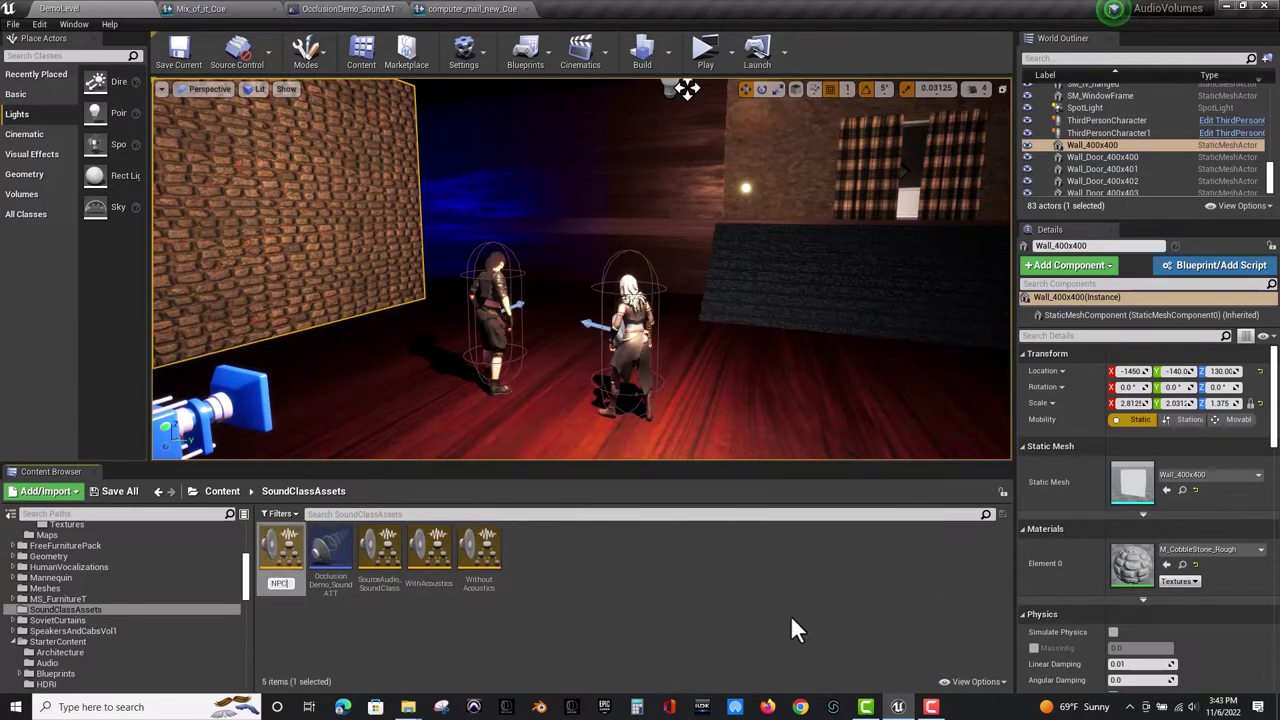
{"action": "type", "text": "DF"}
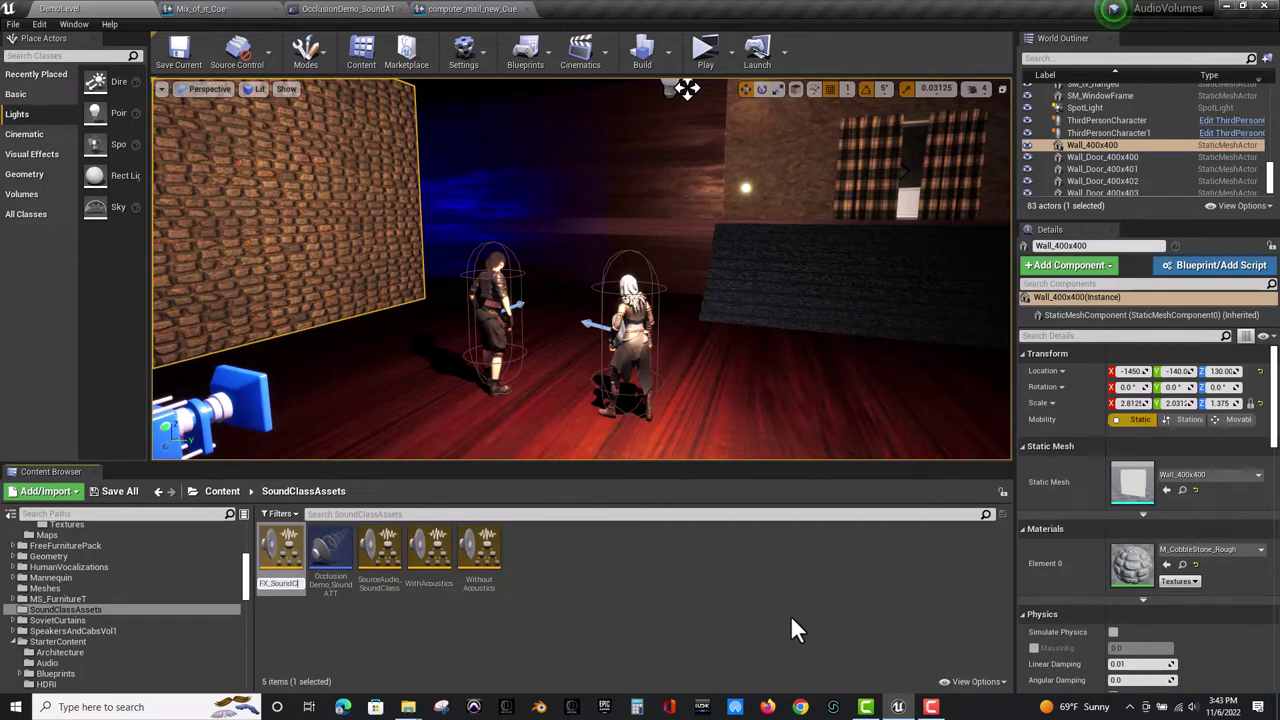
{"action": "key", "text": "Return"}
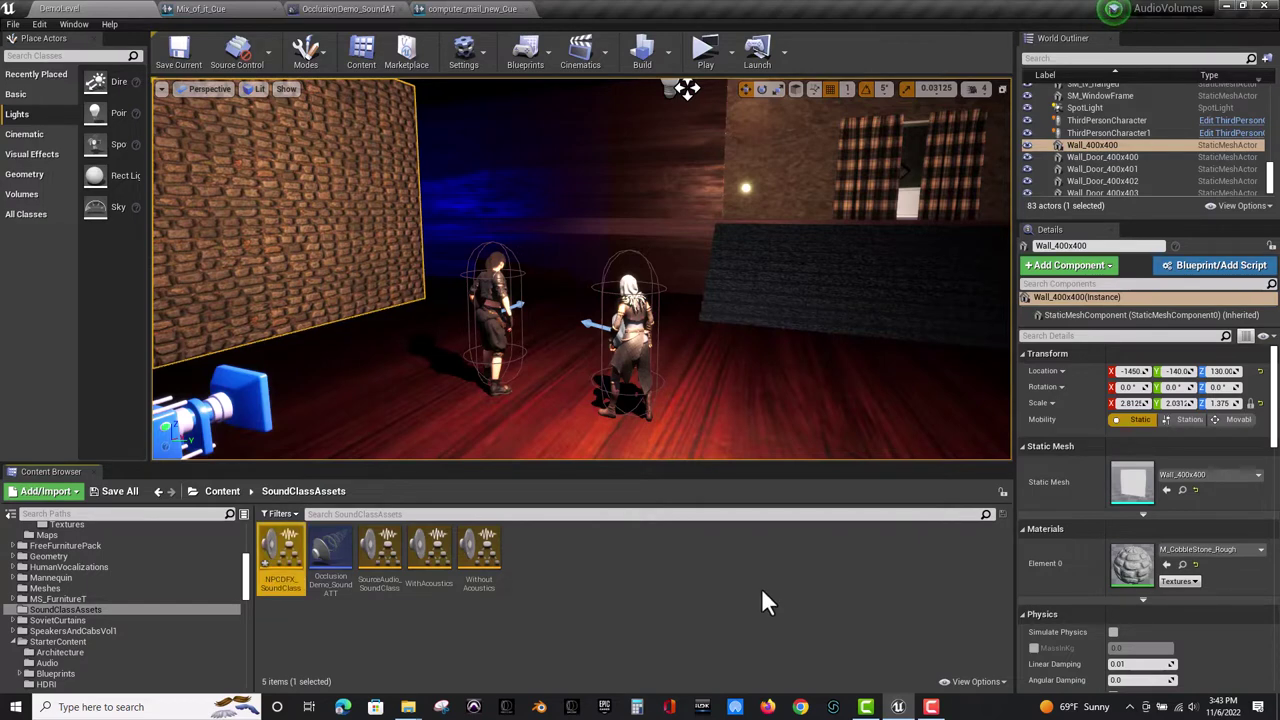
Enable Apply Ambient Volumes in the NPCDFX_SoundClass routing settings, then save and close the asset.
{"action": "double_click", "coordinate": [278, 585]}
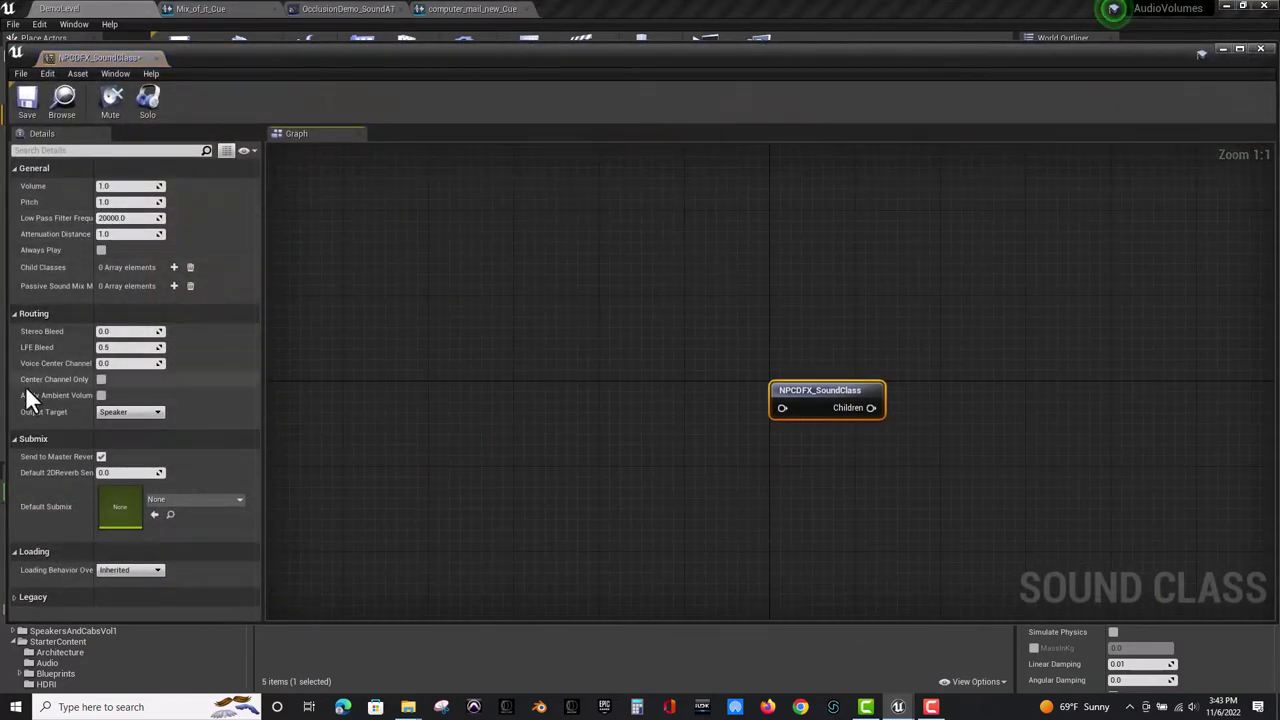
{"action": "left_click", "coordinate": [101, 396]}
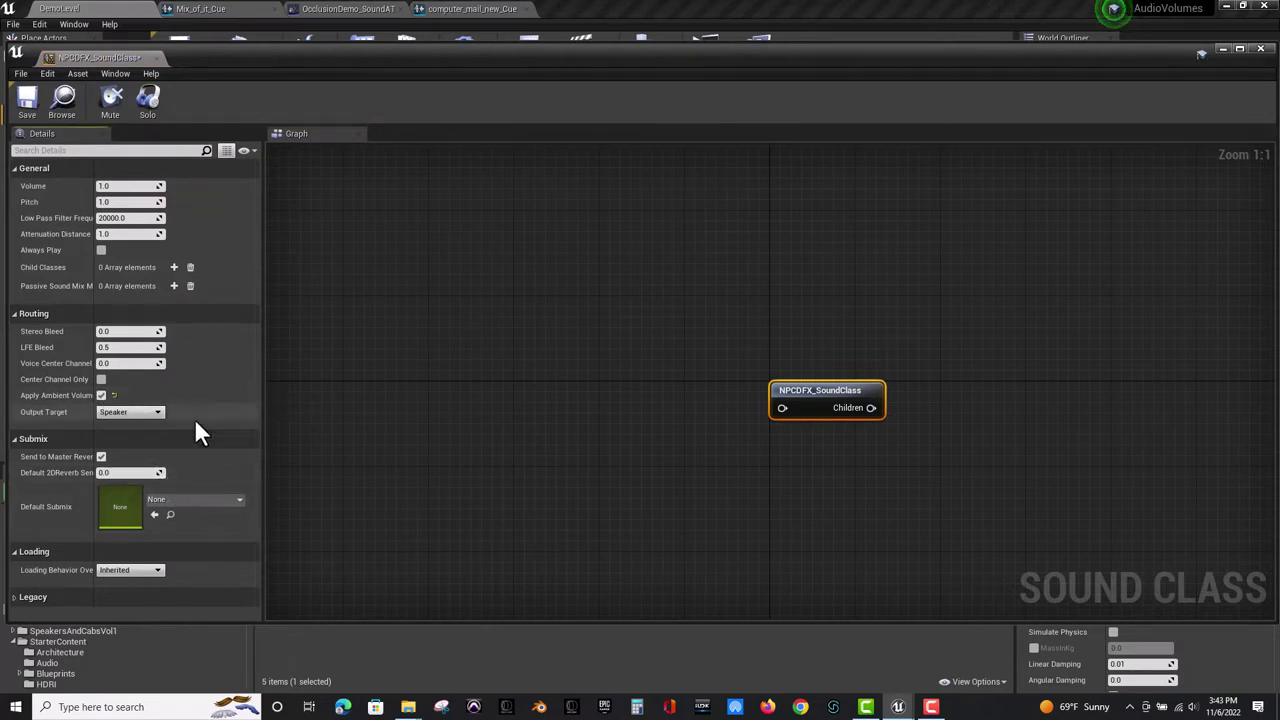
{"action": "left_click", "coordinate": [27, 101]}
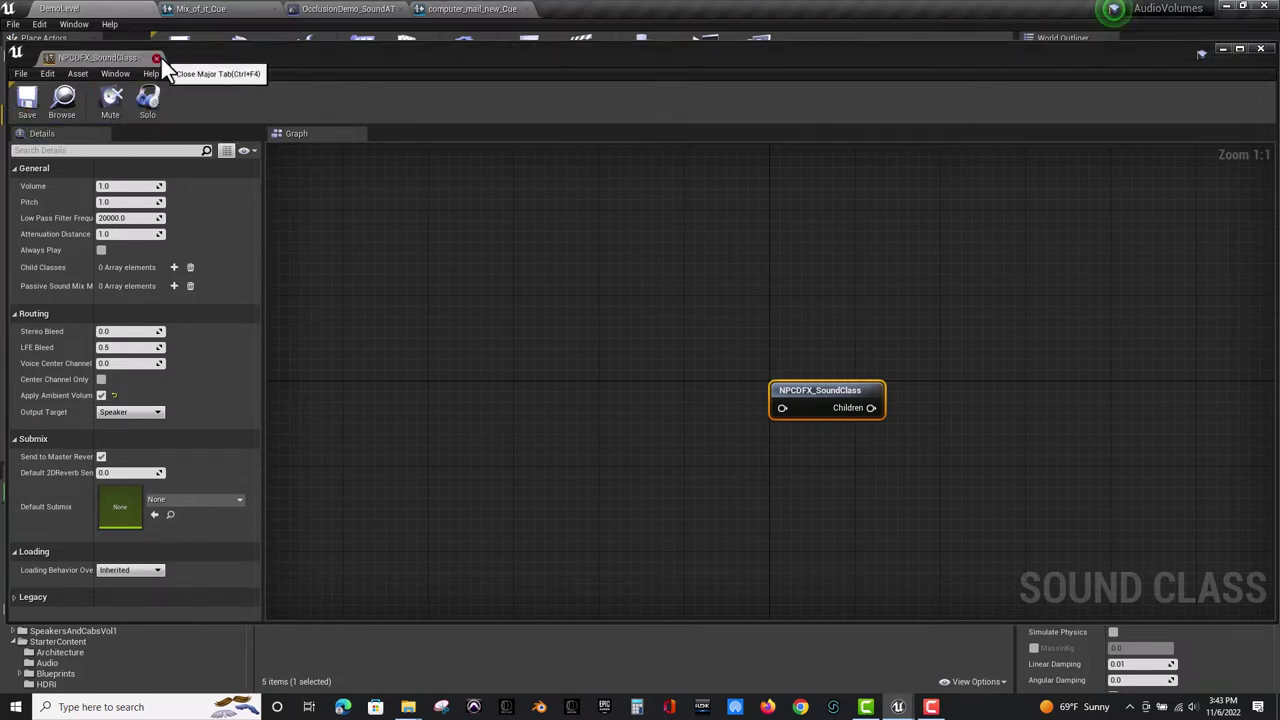
{"action": "left_click", "coordinate": [158, 57]}
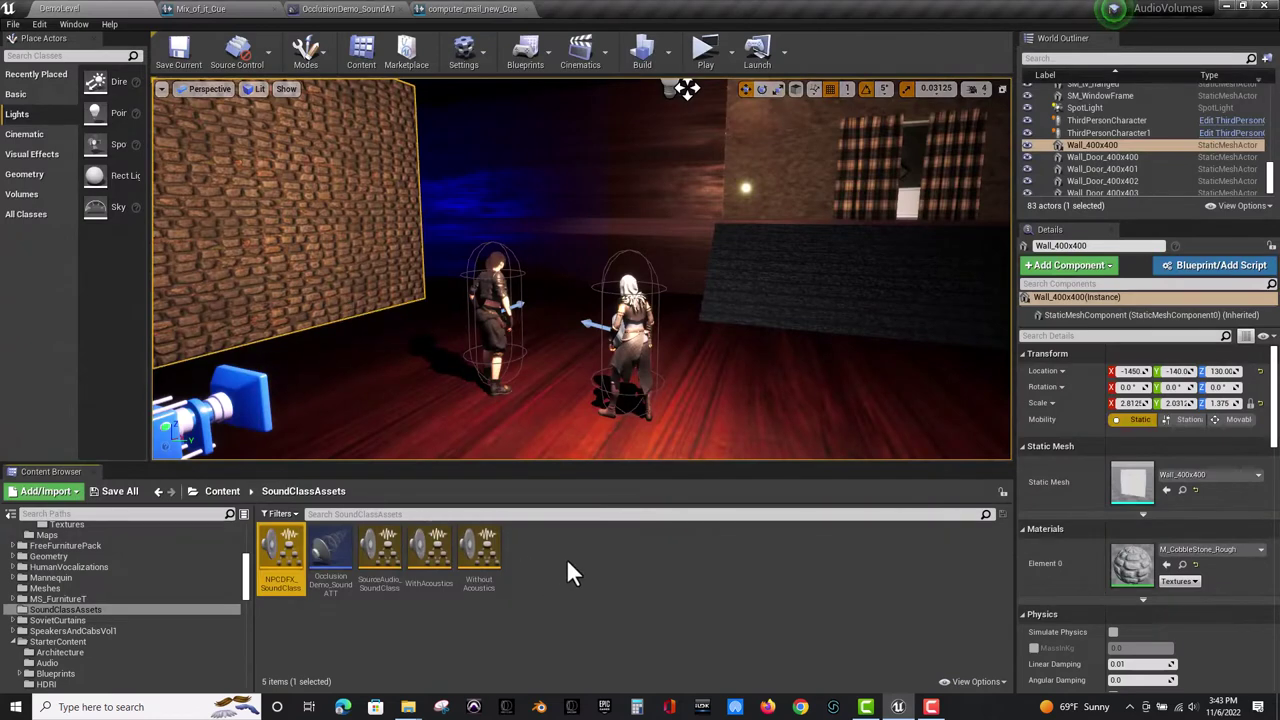
Create a Sound Attenuation asset named NPCDXX_ATT in the SoundClassAssets folder.
{"action": "right_click", "coordinate": [550, 578]}
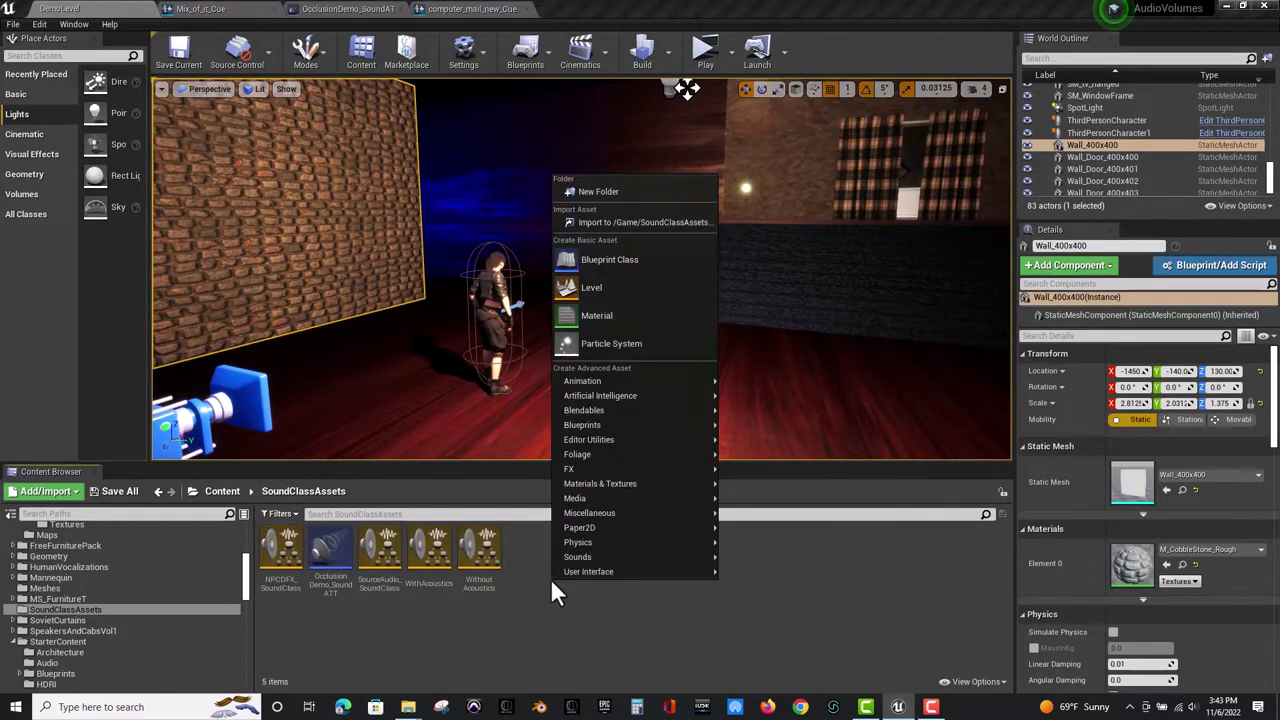
{"action": "mouse_move", "coordinate": [589, 558]}
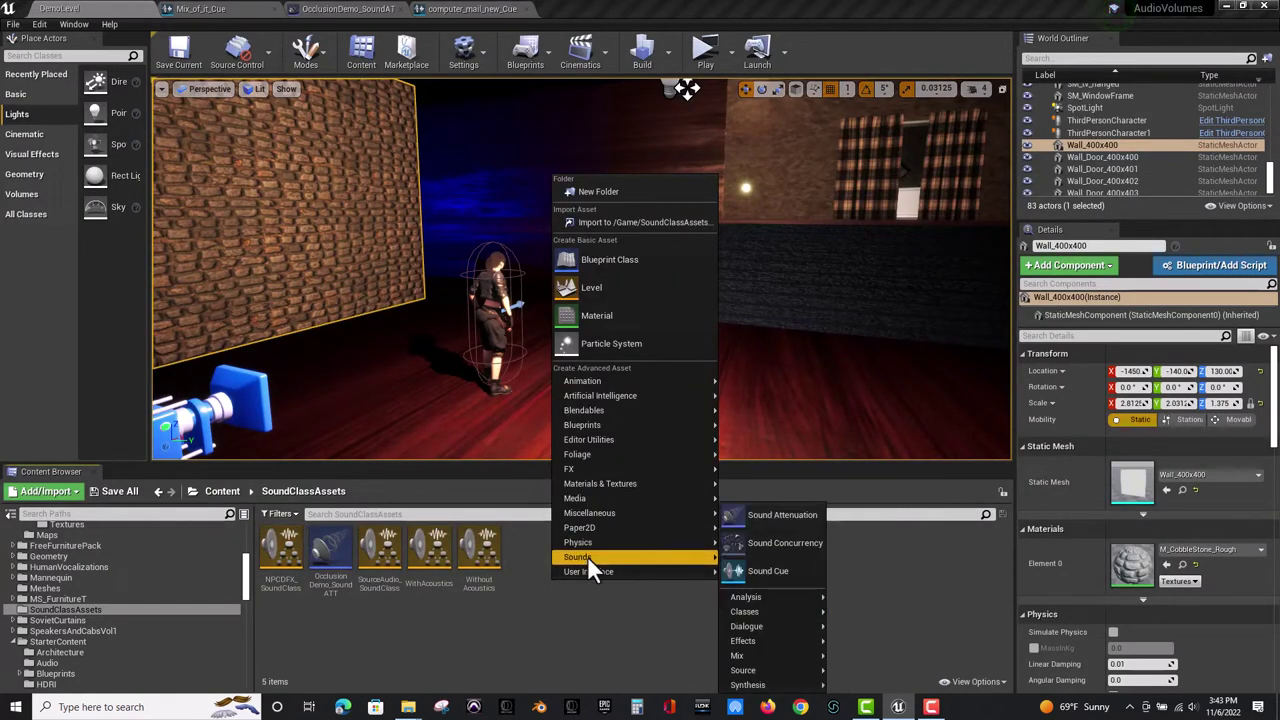
{"action": "left_click", "coordinate": [795, 514]}
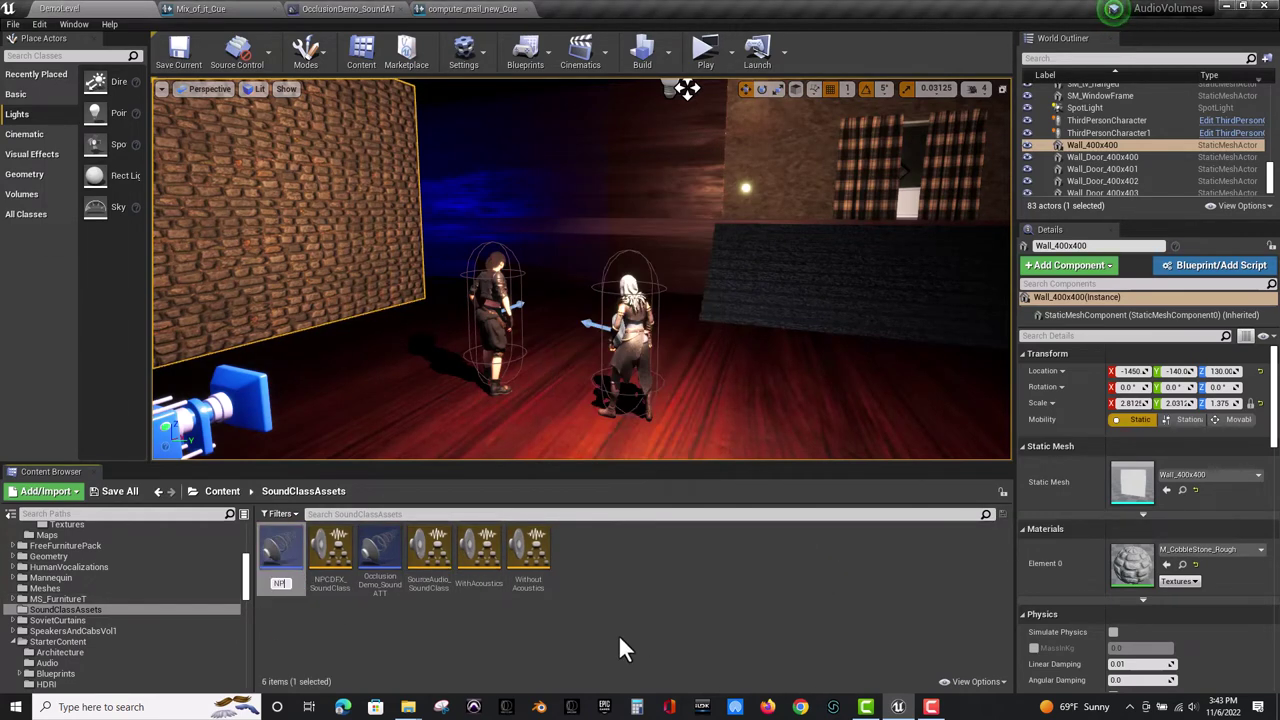
{"action": "type", "text": "NPCDF"}
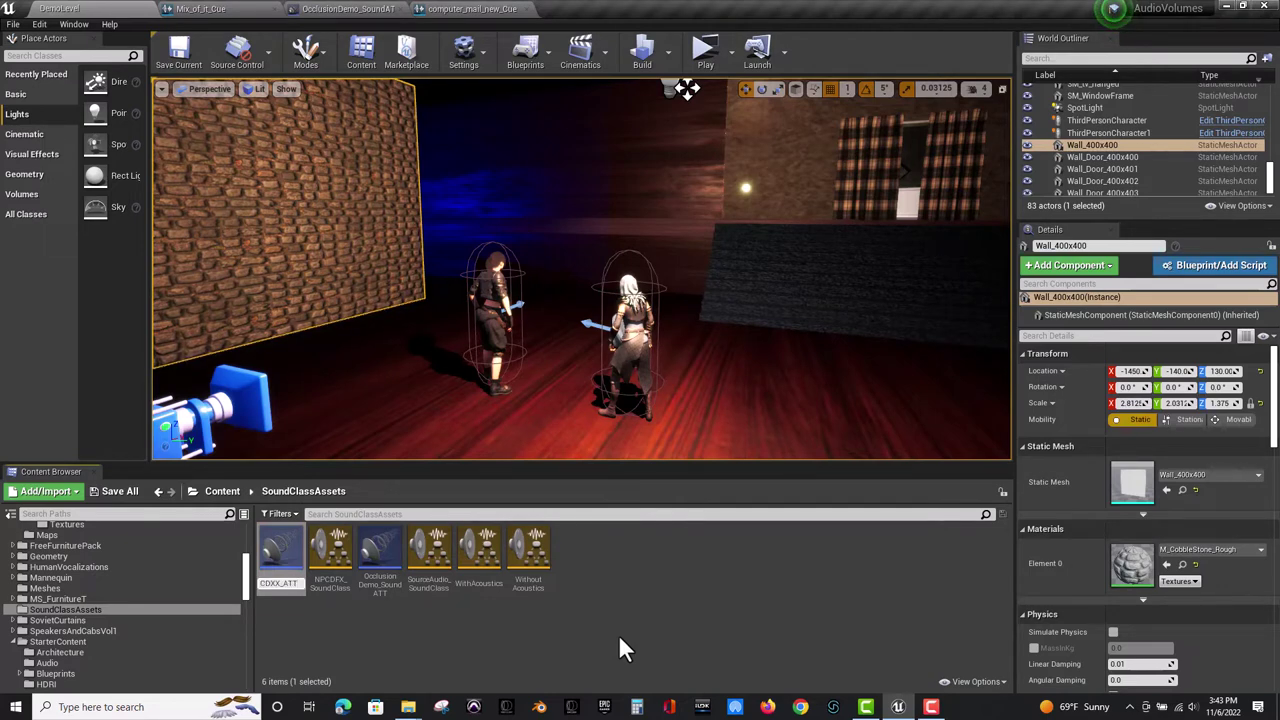
{"action": "key", "text": "Return"}
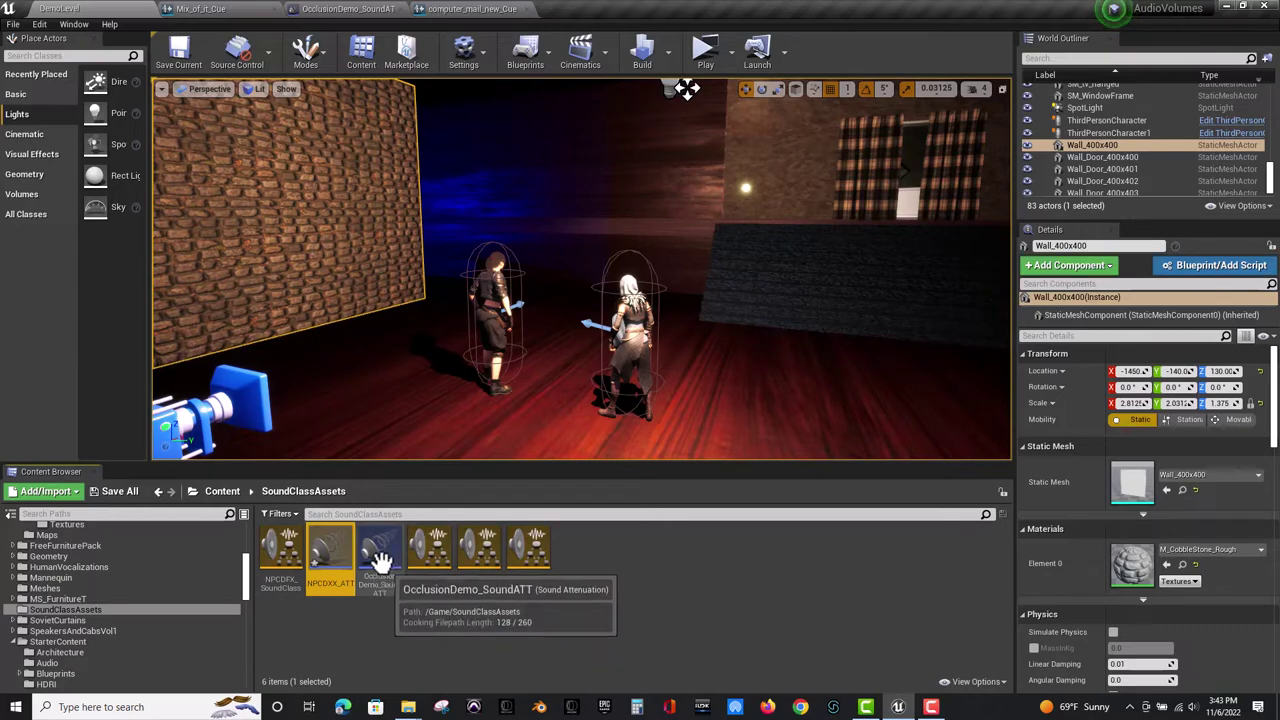
Open NPCDXX_ATT docked alongside the other open editors, and close the Mix_of_it_Cue editor.
{"action": "double_click", "coordinate": [329, 584]}
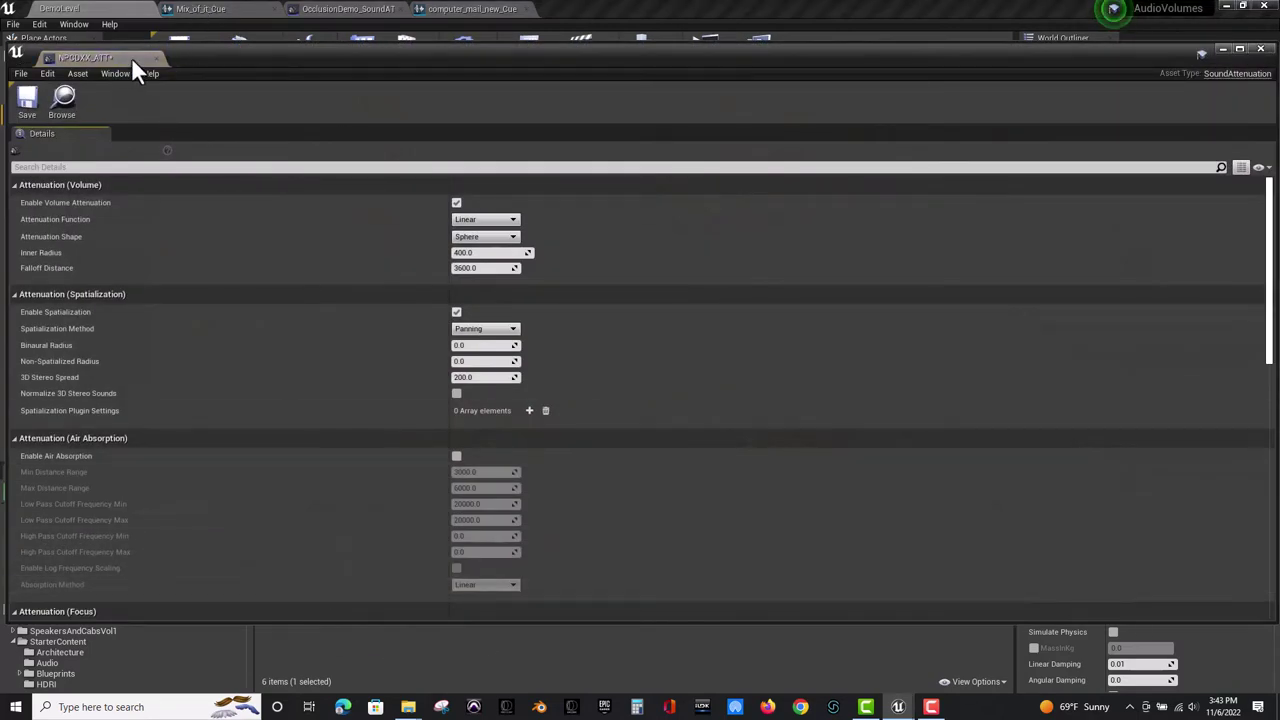
{"action": "left_click_drag", "start_coordinate": [102, 58], "coordinate": [620, 17]}
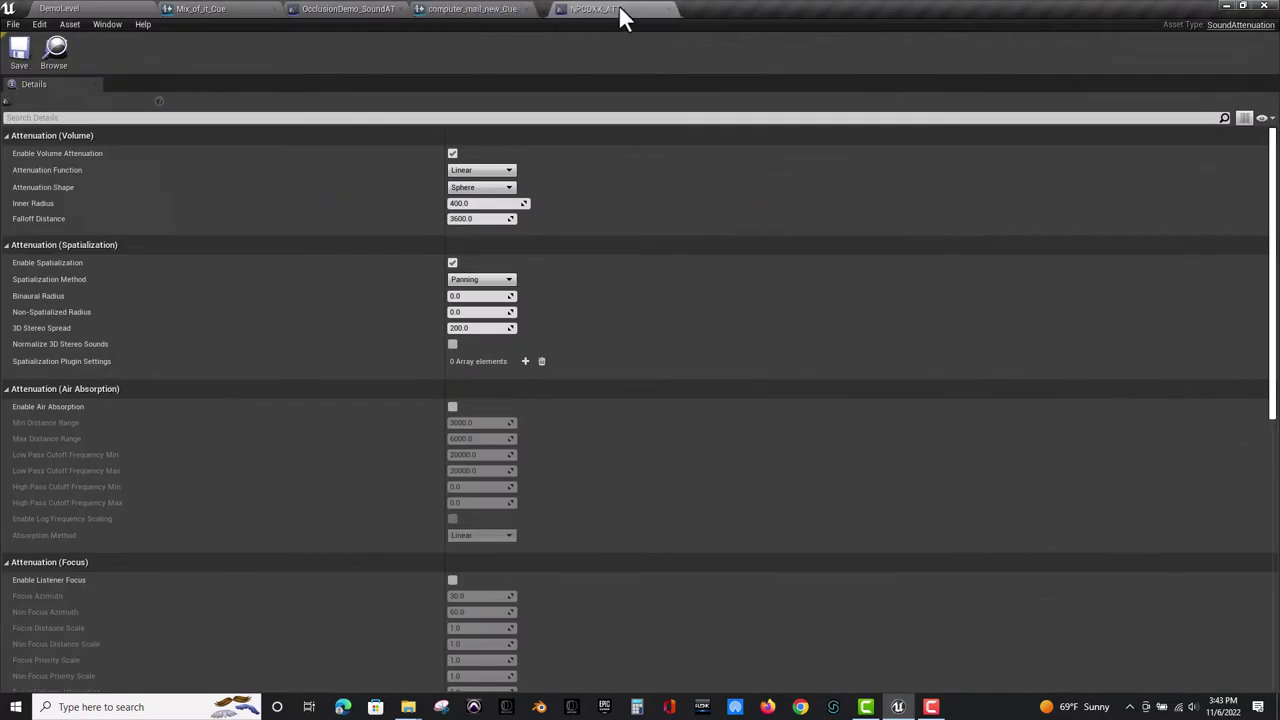
{"action": "left_click", "coordinate": [276, 8]}
Review the attenuation settings of computer_mail_new_Cue and play the cue.
{"action": "left_click", "coordinate": [351, 5]}
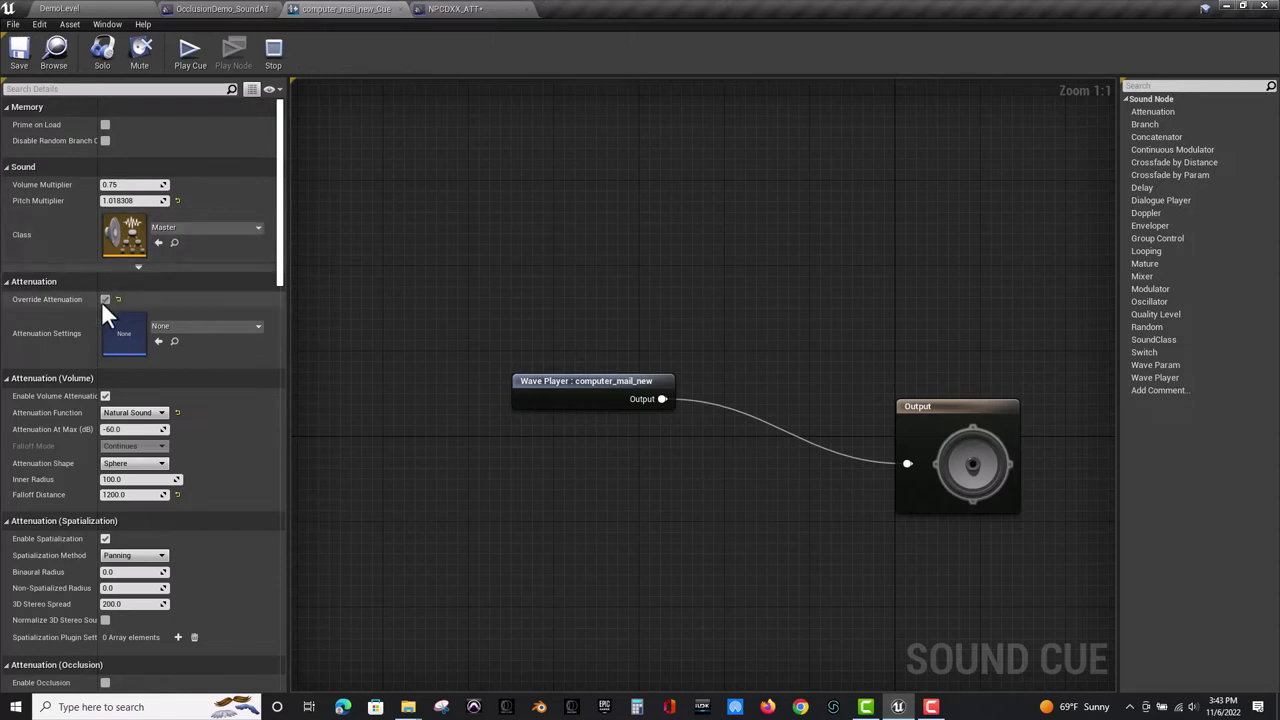
{"action": "left_click_drag", "start_coordinate": [283, 202], "coordinate": [277, 243]}
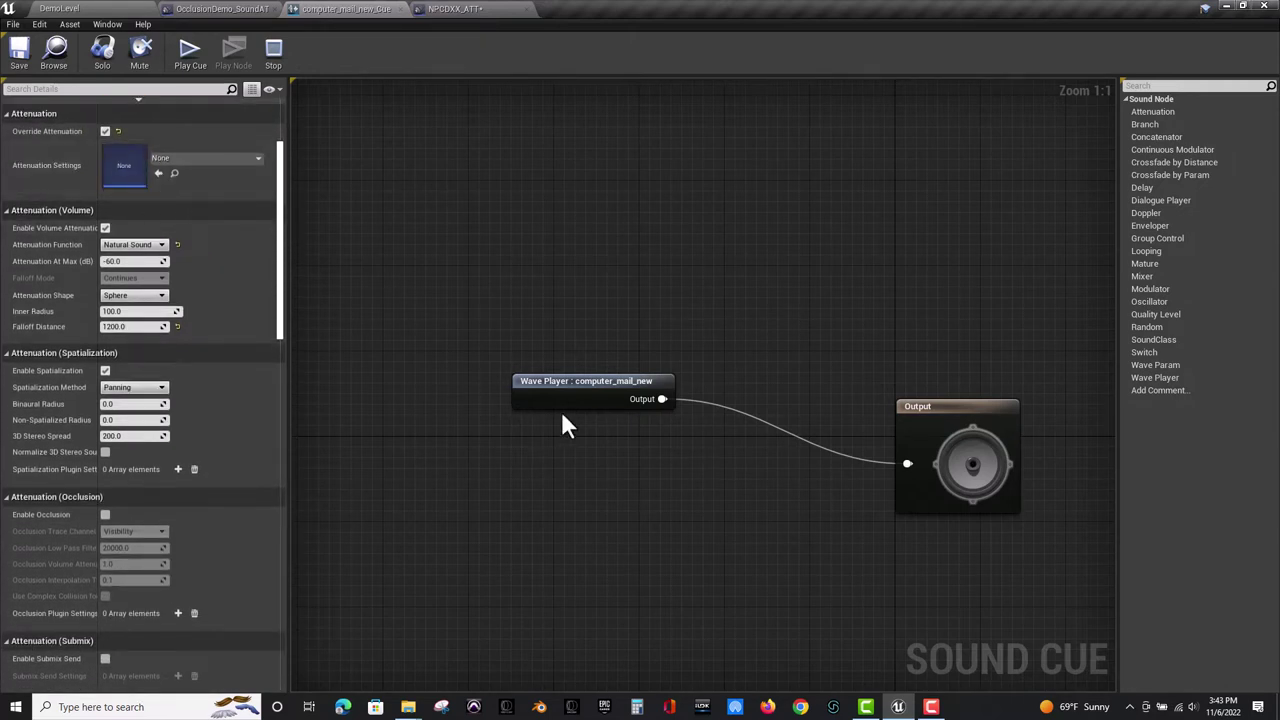
{"action": "left_click", "coordinate": [194, 55]}
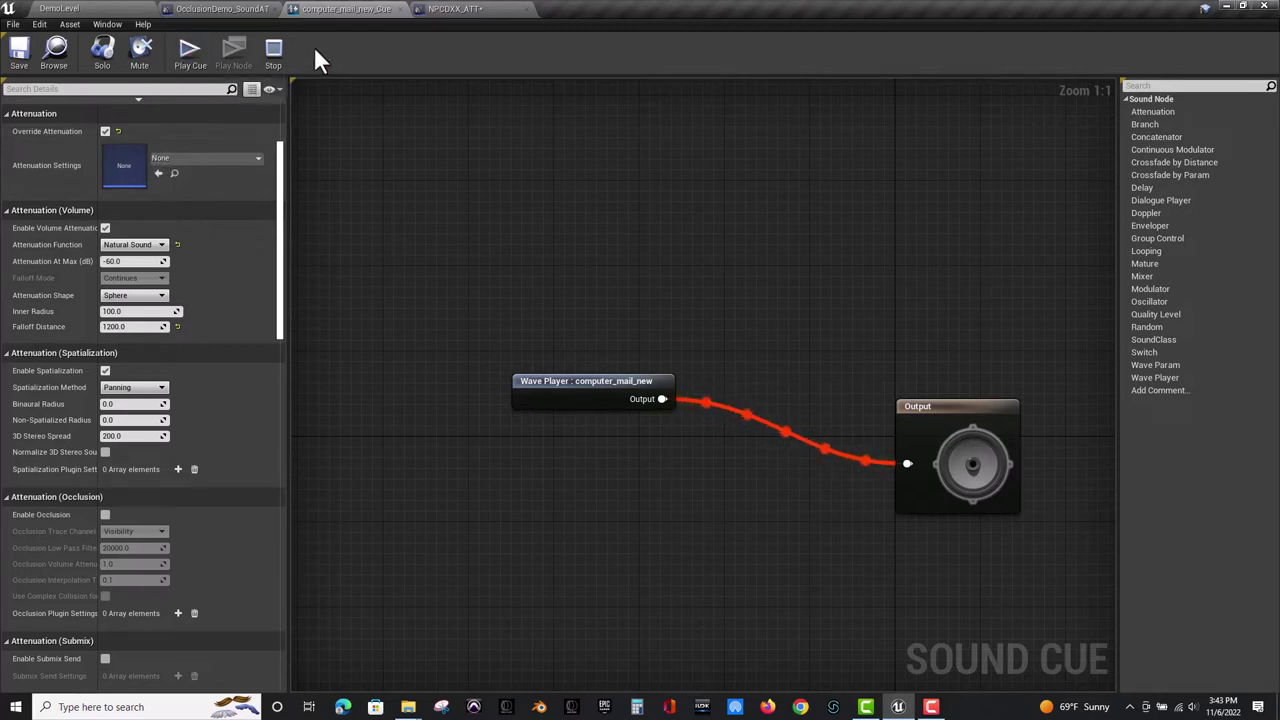
Set the volume attenuation function of NPCDXX_ATT to Natural Sound, matching computer_mail_new_Cue.
{"action": "left_click", "coordinate": [466, 9]}
{"action": "left_click", "coordinate": [362, 9]}
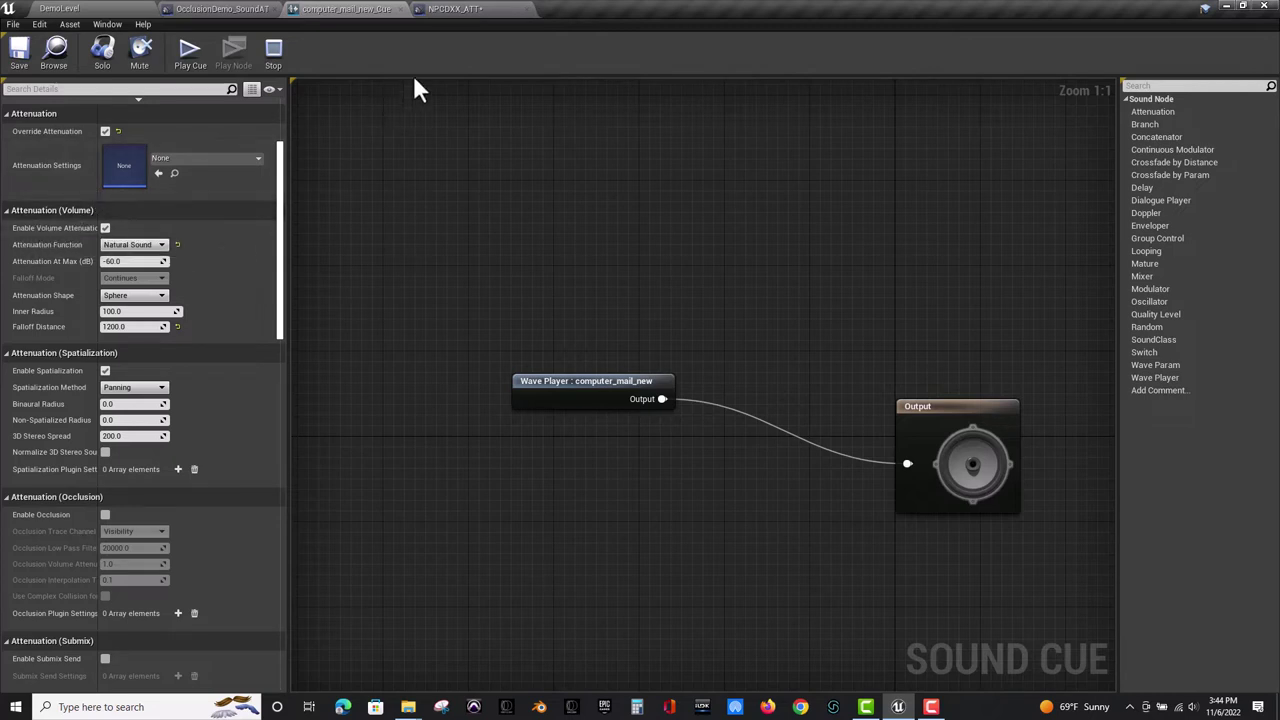
{"action": "left_click", "coordinate": [465, 11]}
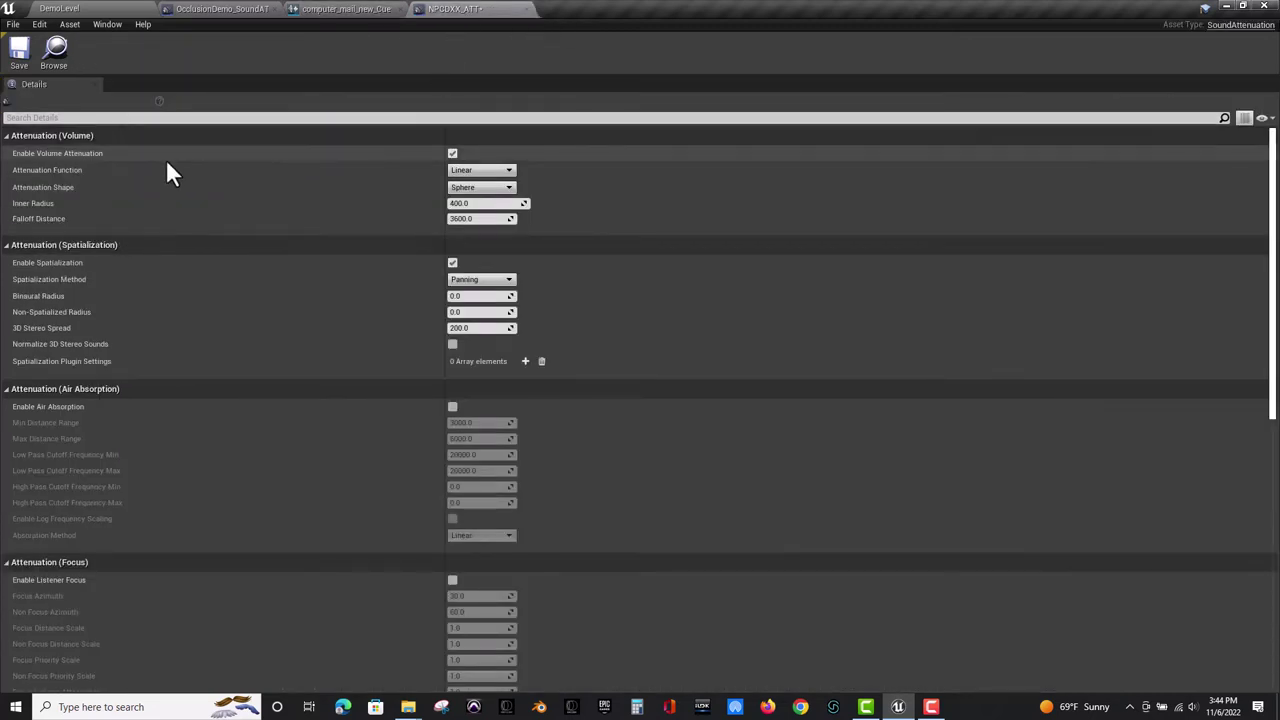
{"action": "left_click", "coordinate": [368, 9]}
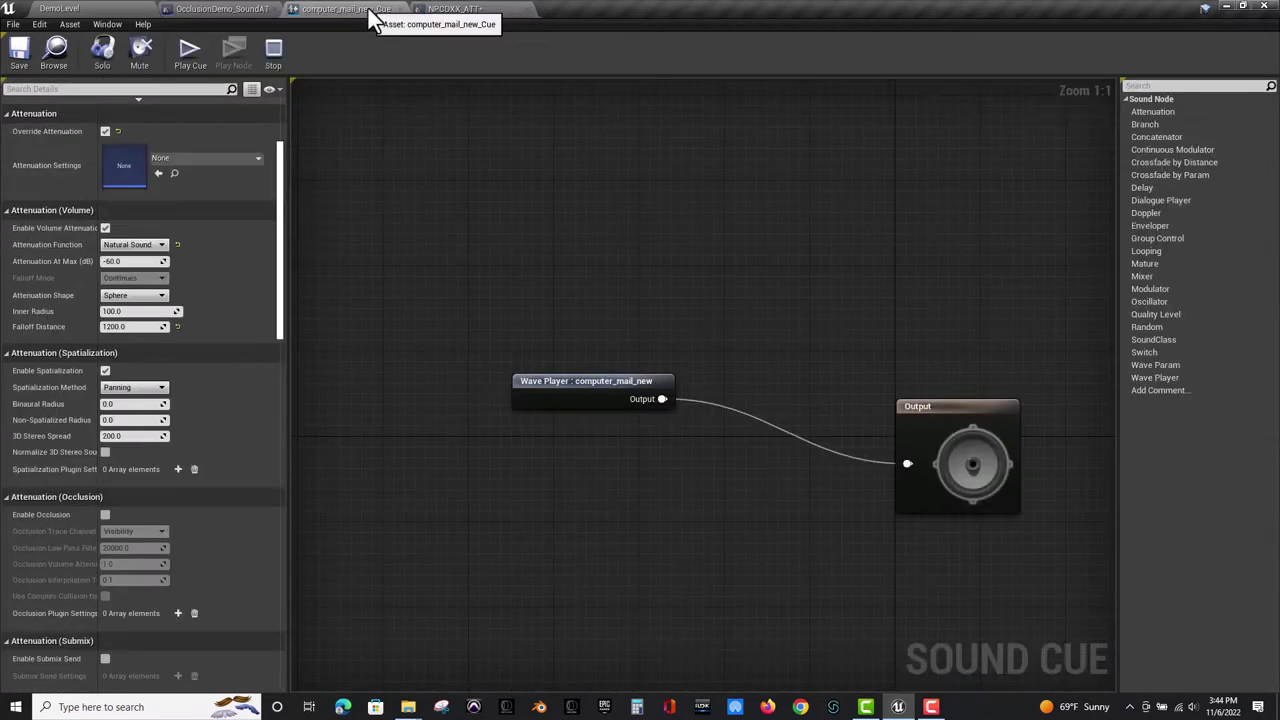
{"action": "left_click", "coordinate": [470, 9]}
{"action": "left_click", "coordinate": [470, 173]}
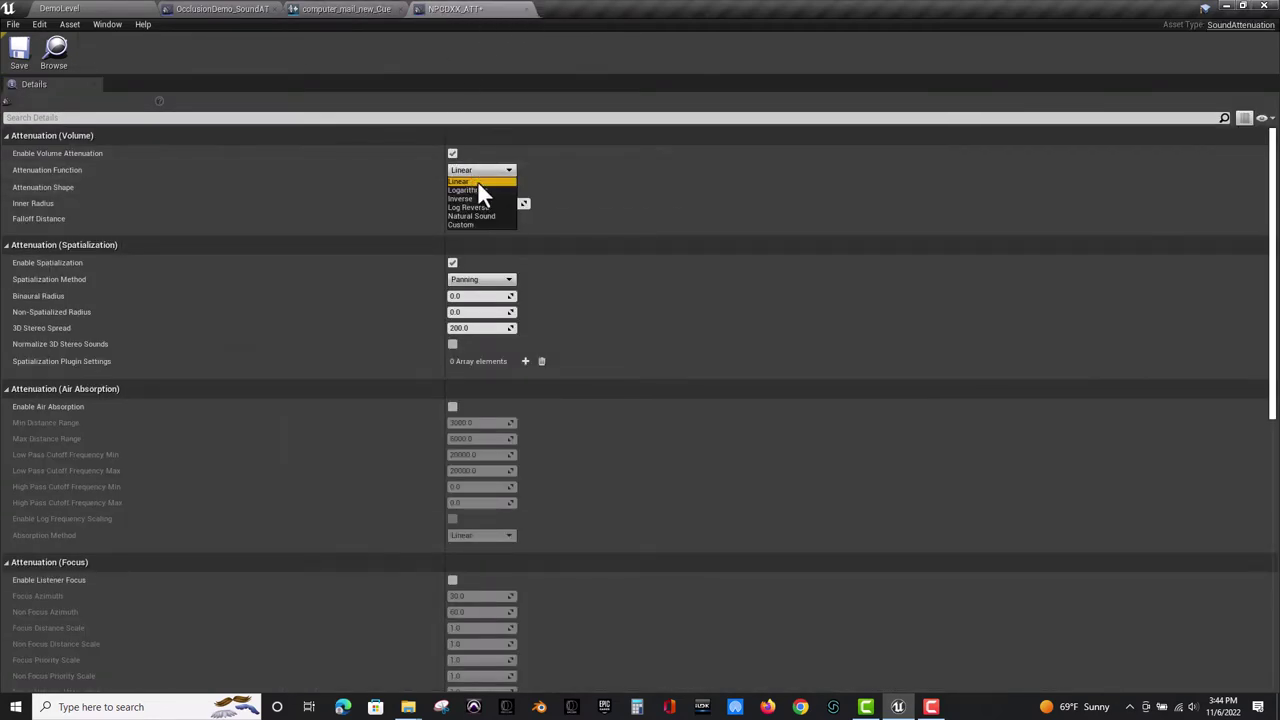
{"action": "left_click", "coordinate": [488, 216]}
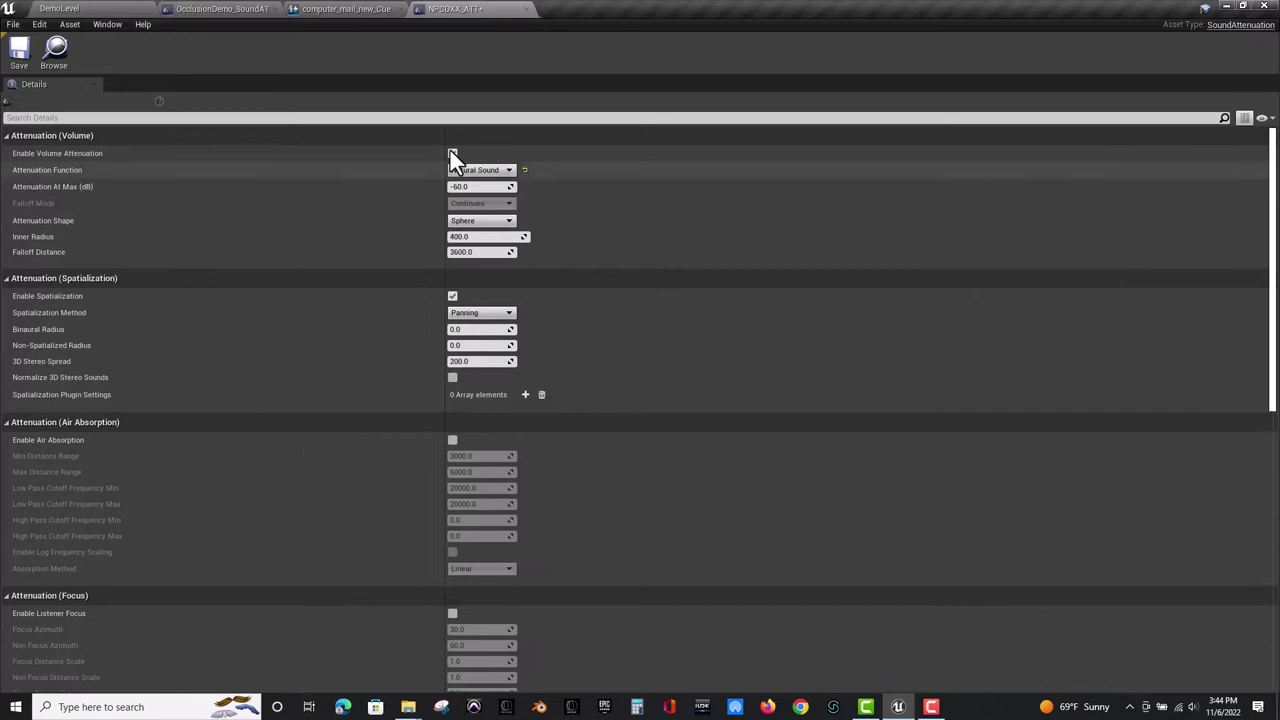
Match the cue's attenuation range in NPCDXX_ATT by setting the inner radius to 100 and the falloff distance to 1200.
{"action": "left_click", "coordinate": [353, 10]}
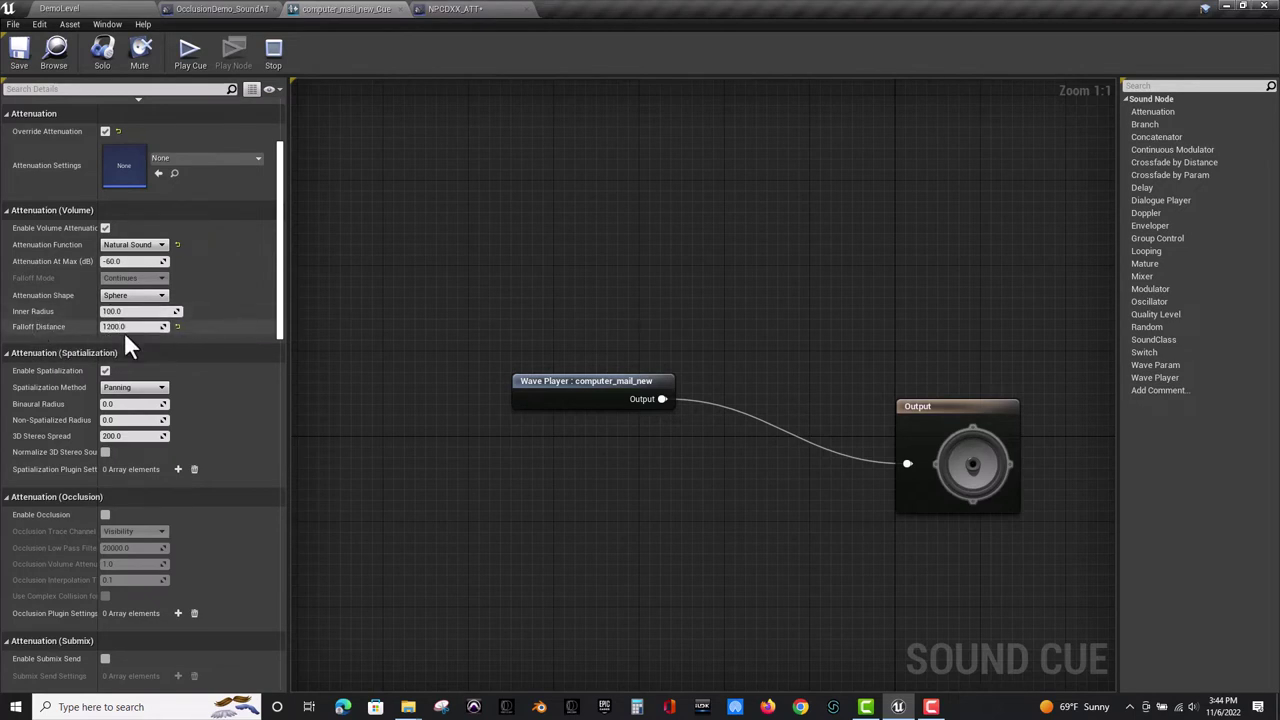
{"action": "left_click", "coordinate": [465, 8]}
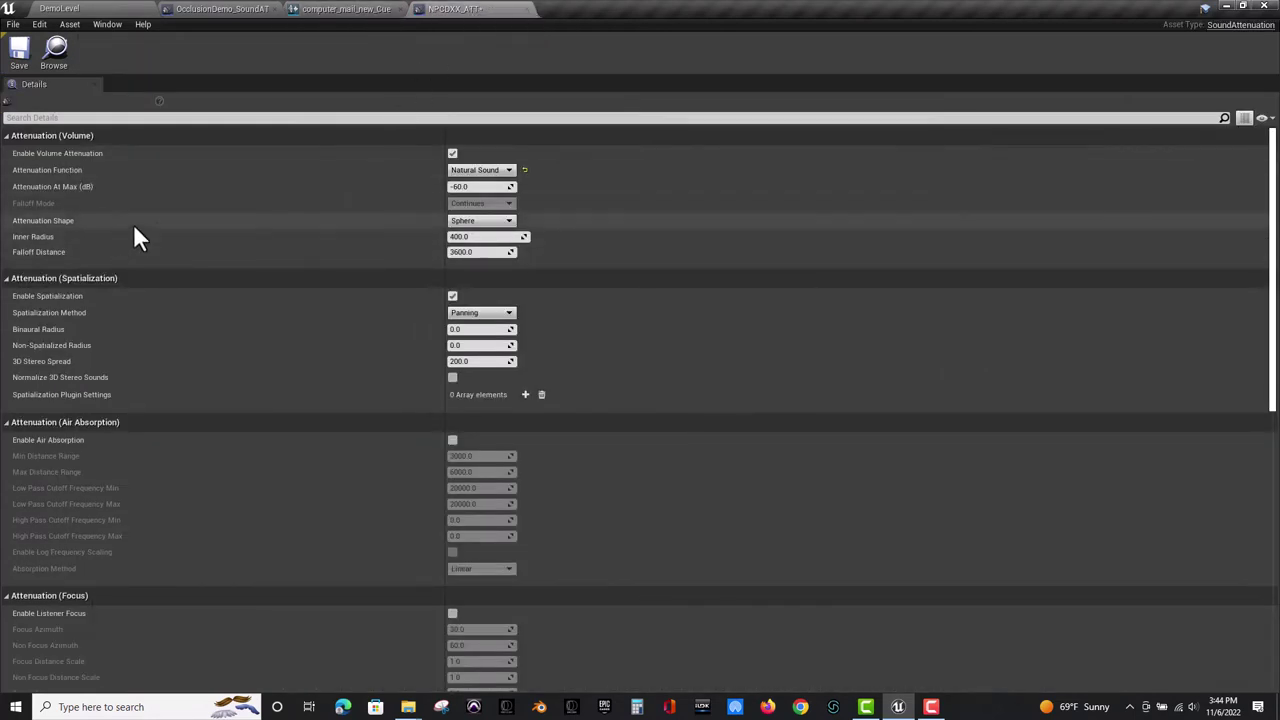
{"action": "left_click", "coordinate": [480, 236]}
{"action": "type", "text": "100"}
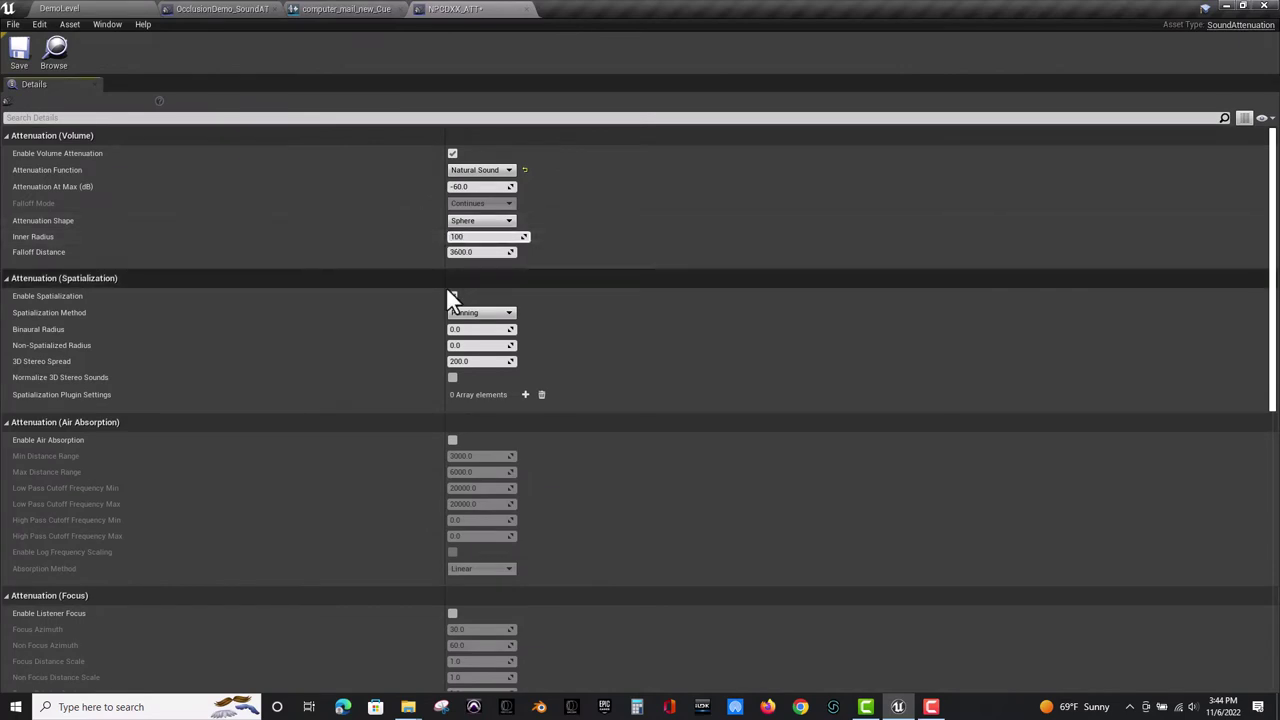
{"action": "left_click", "coordinate": [452, 296]}
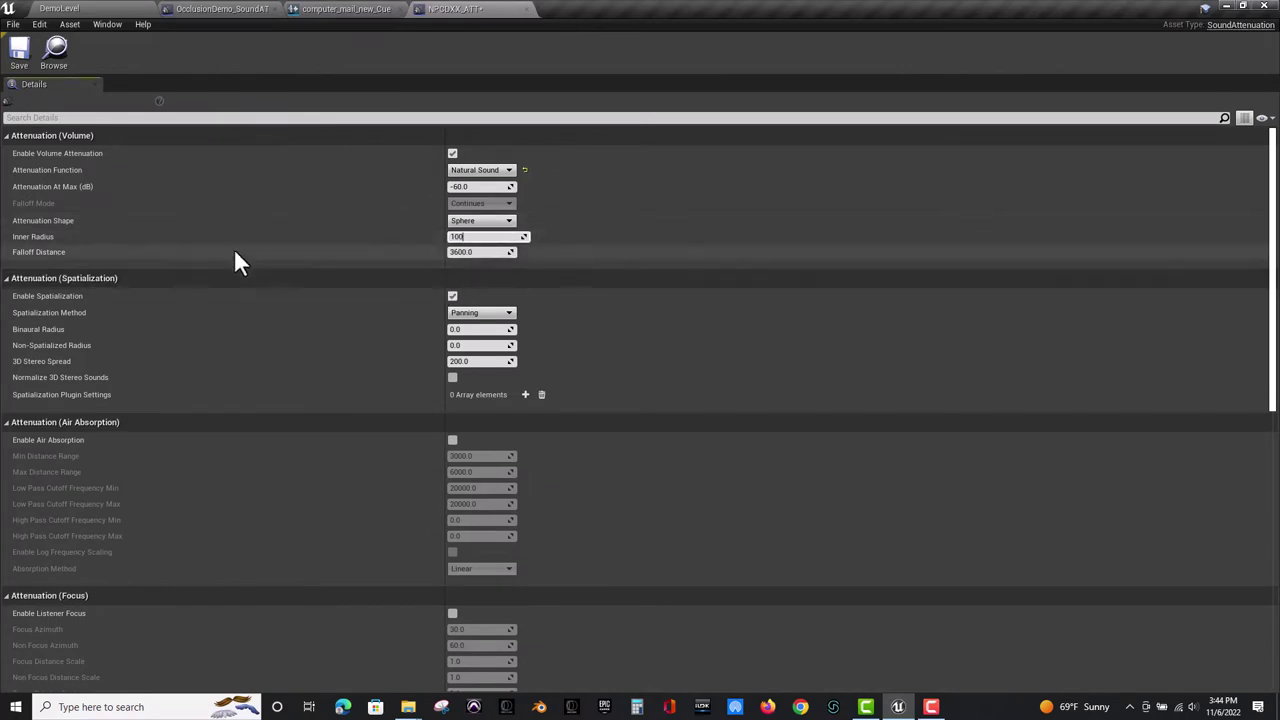
{"action": "left_click", "coordinate": [454, 253]}
{"action": "type", "text": "1200"}
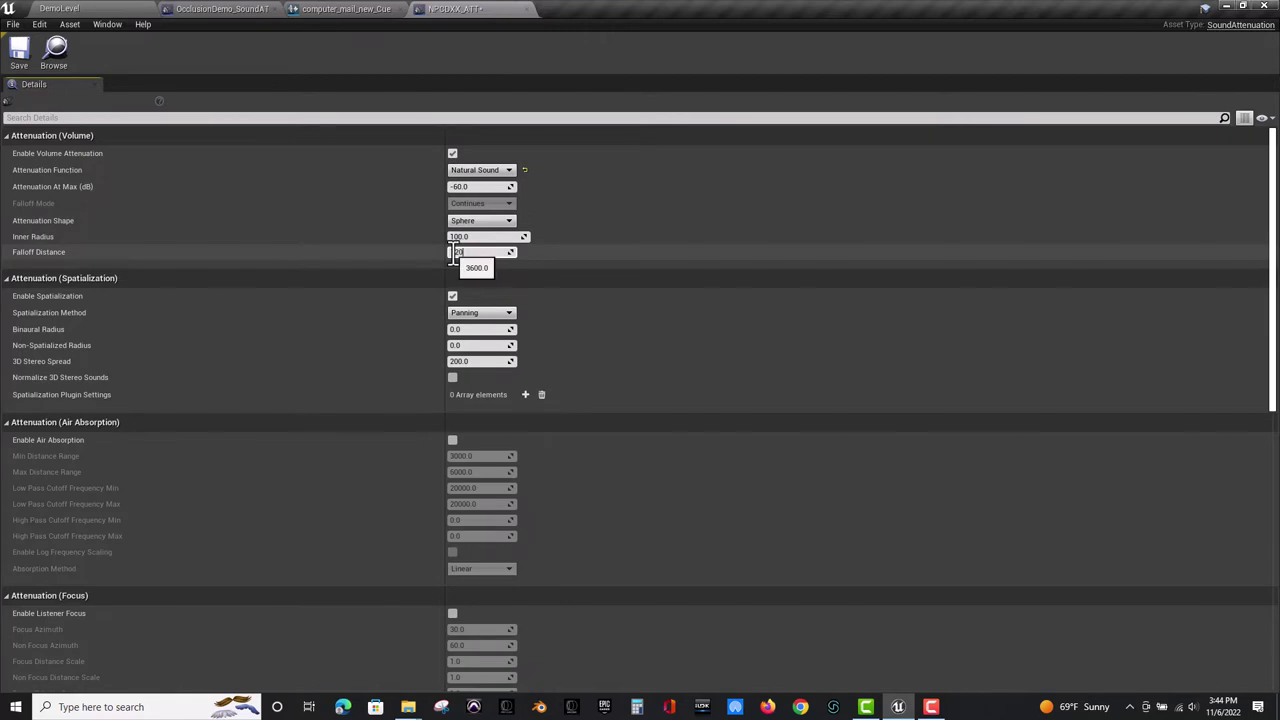
Compare the spatialization, reverb, occlusion, focus and priority settings of NPCDXX_ATT with those of computer_mail_new_Cue.
{"action": "left_click", "coordinate": [350, 10]}
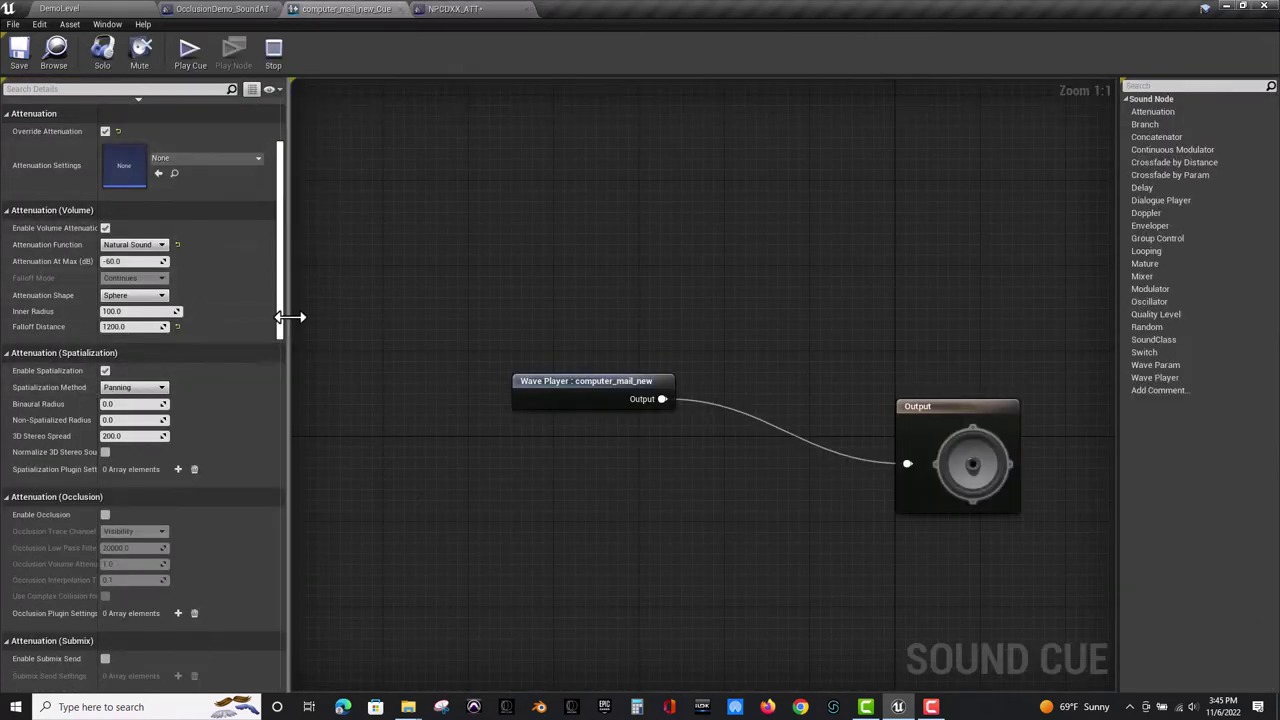
{"action": "left_click", "coordinate": [450, 9]}
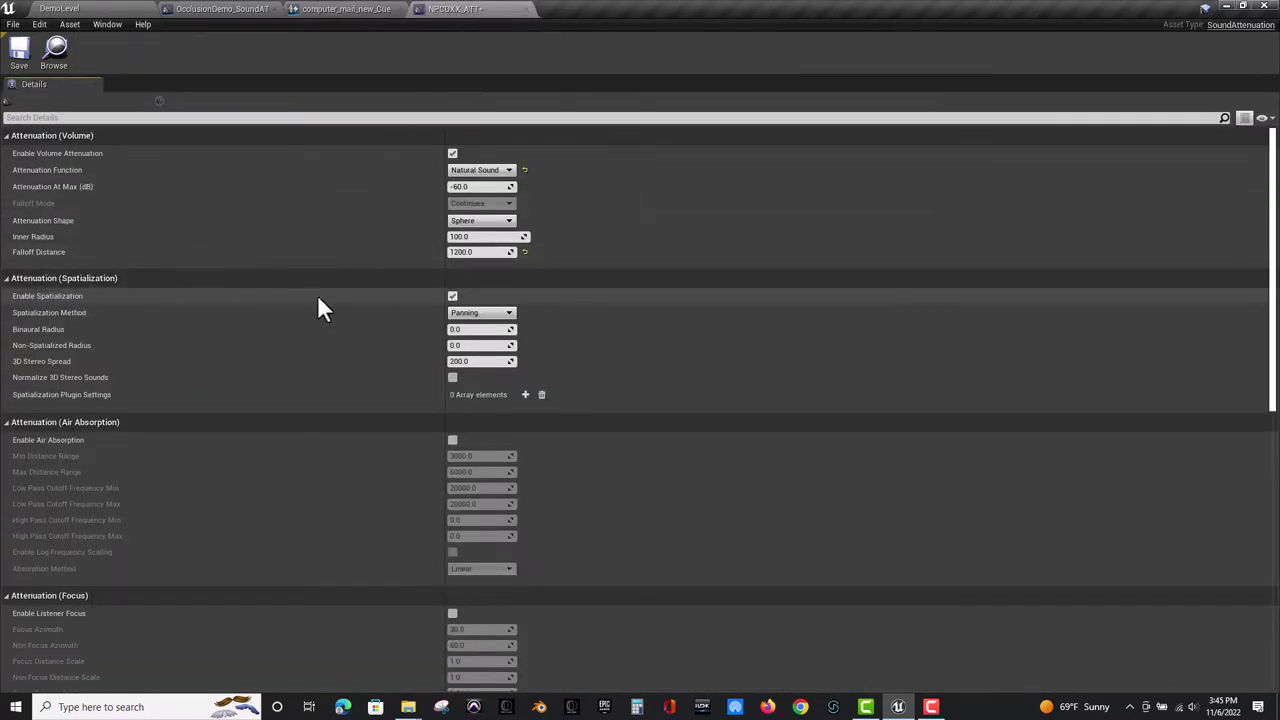
{"action": "left_click", "coordinate": [347, 7]}
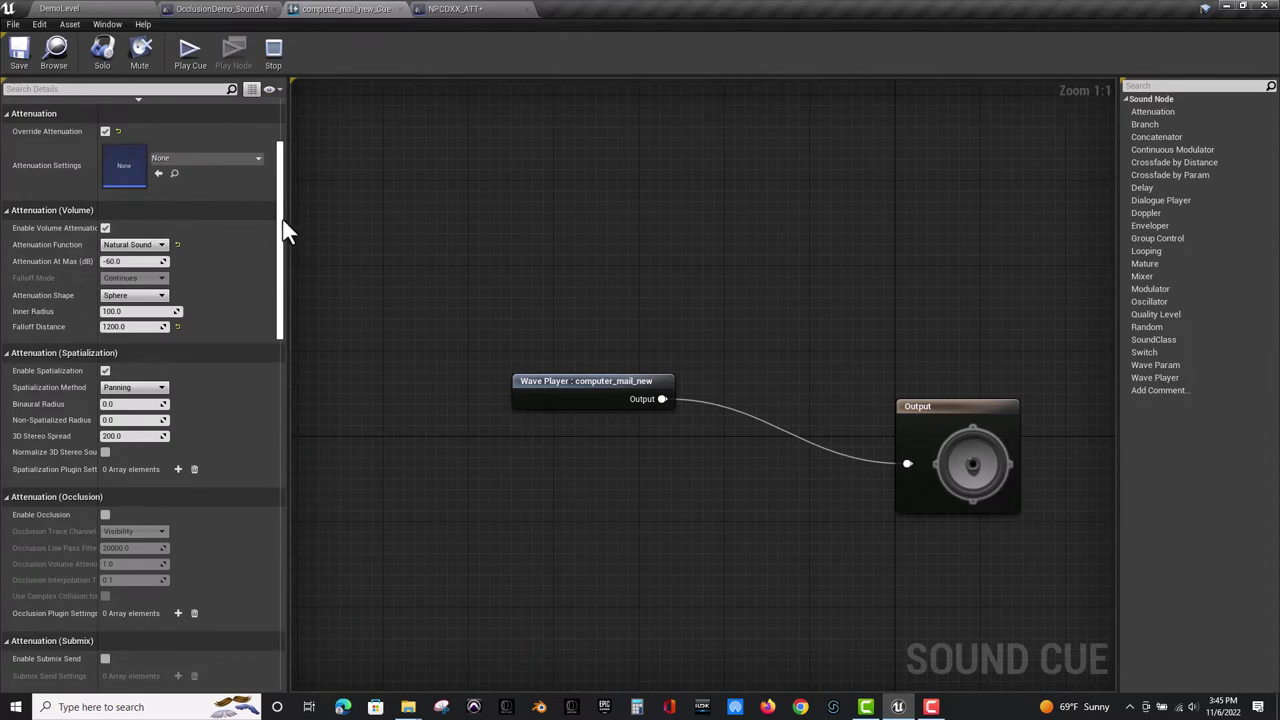
{"action": "scroll", "coordinate": [280, 238], "scroll_direction": "down", "scroll_amount": 3}
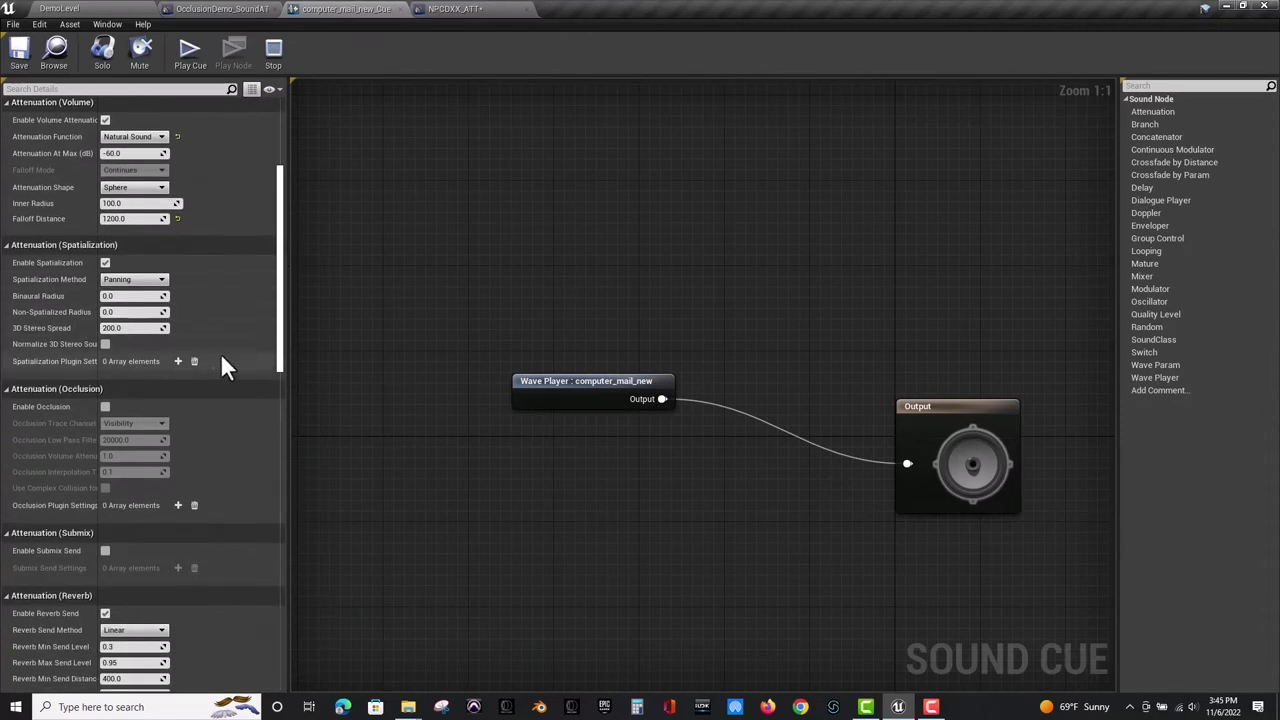
{"action": "left_click_drag", "start_coordinate": [280, 262], "coordinate": [265, 332]}
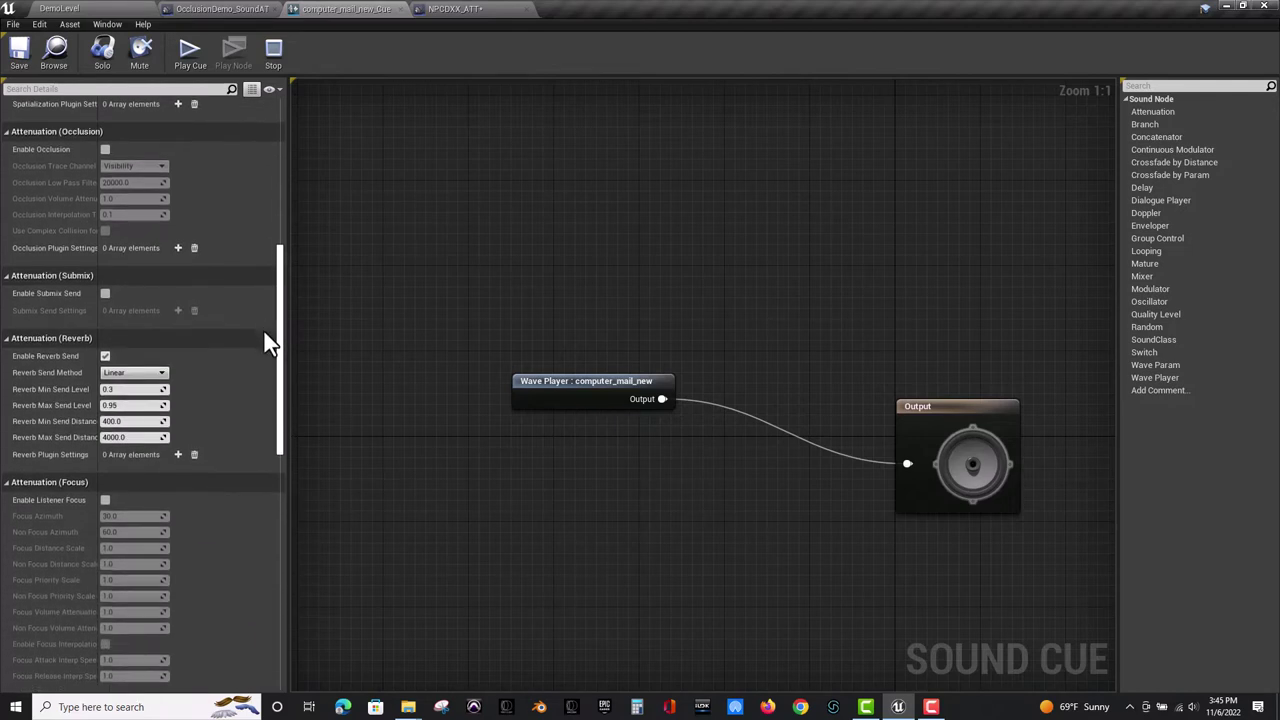
{"action": "left_click", "coordinate": [454, 15]}
{"action": "scroll", "coordinate": [283, 275], "scroll_direction": "down", "scroll_amount": 4}
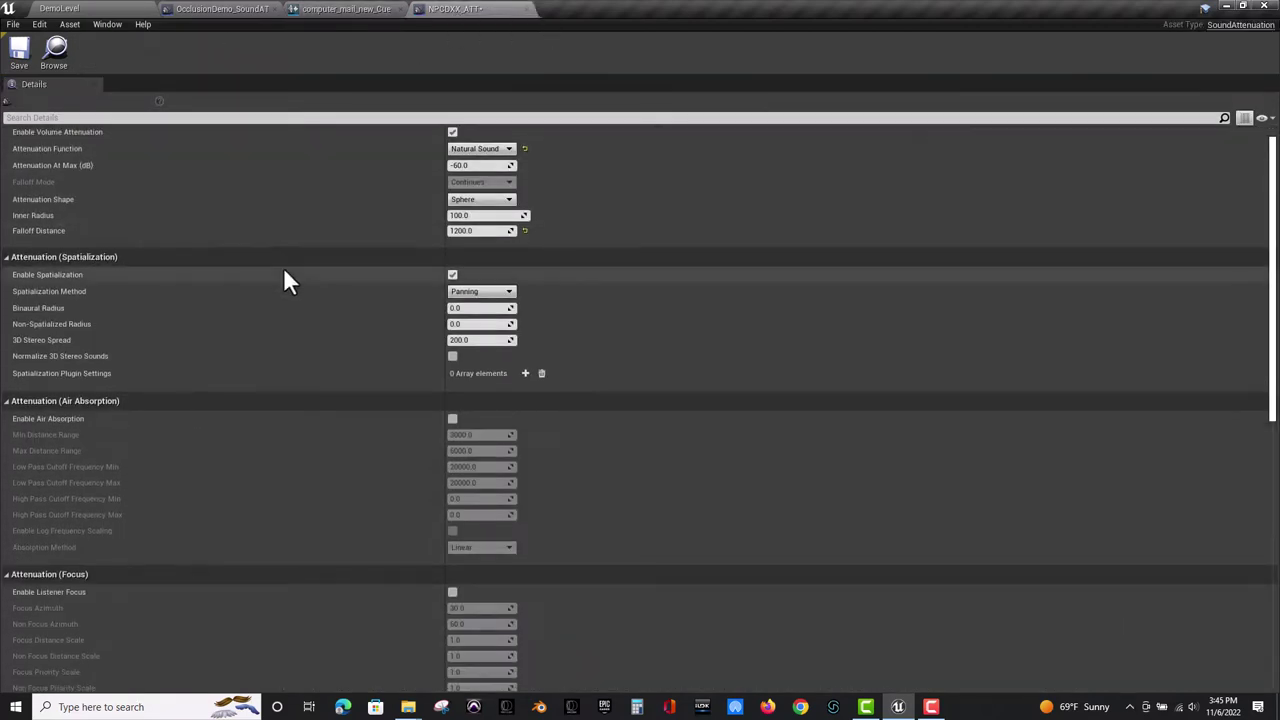
{"action": "scroll", "coordinate": [276, 272], "scroll_direction": "down", "scroll_amount": 6}
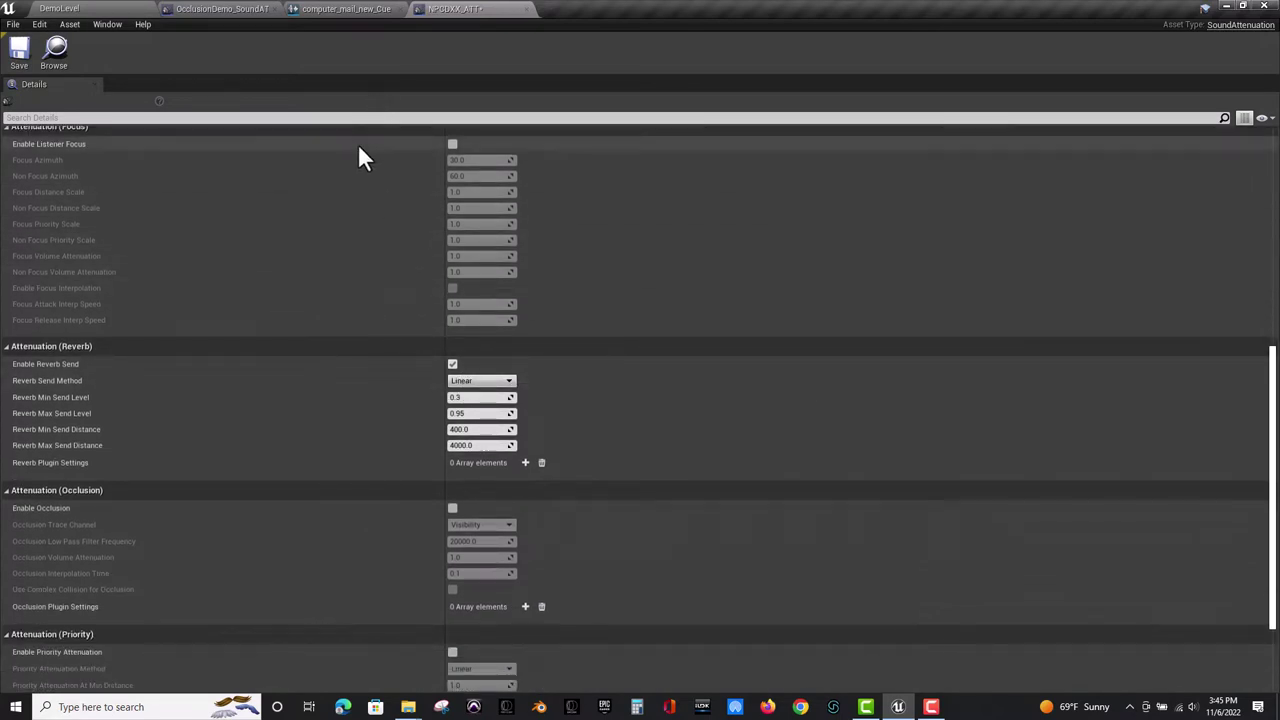
{"action": "left_click", "coordinate": [340, 10]}
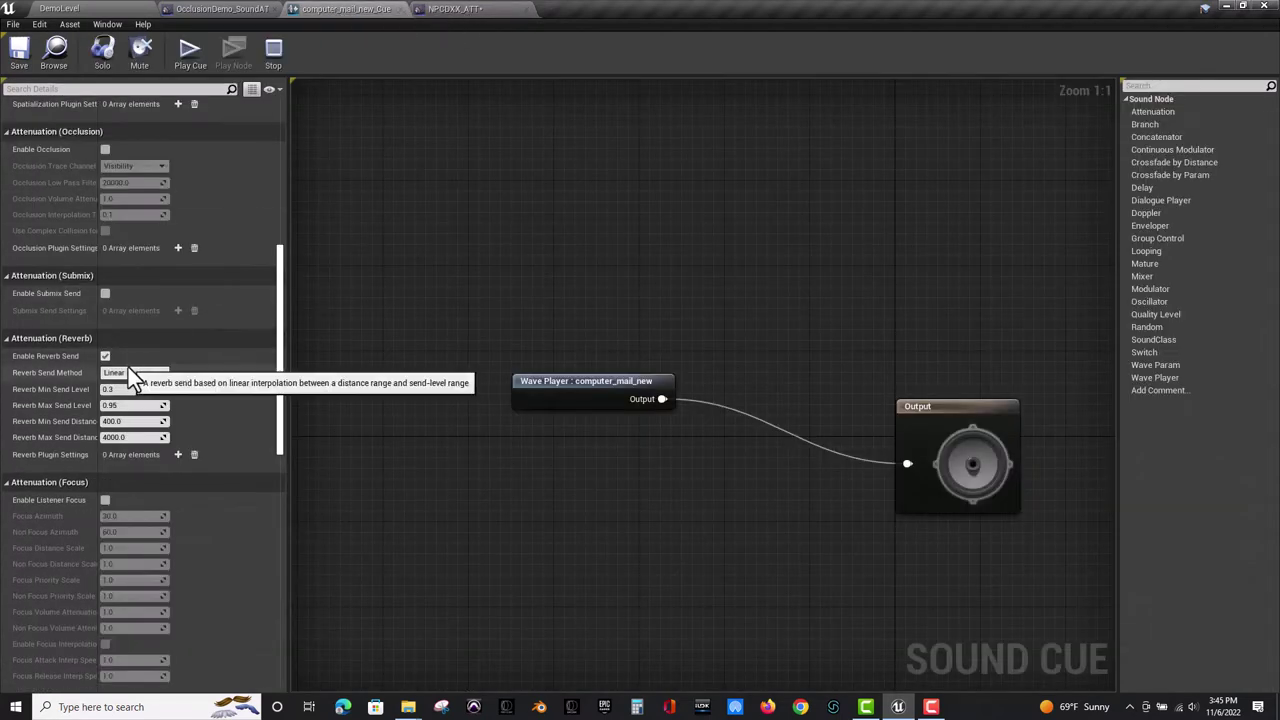
{"action": "scroll", "coordinate": [107, 365], "scroll_direction": "down", "scroll_amount": 5}
{"action": "scroll", "coordinate": [108, 365], "scroll_direction": "down", "scroll_amount": 8}
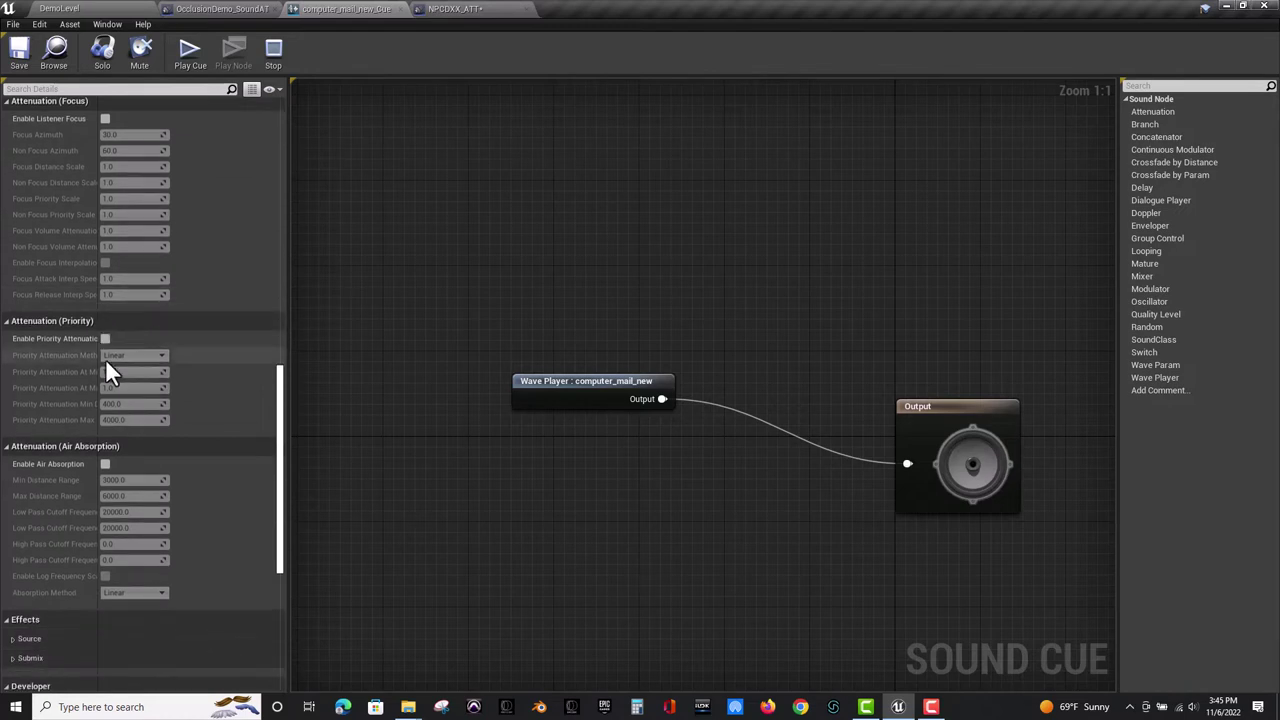
{"action": "scroll", "coordinate": [104, 366], "scroll_direction": "down", "scroll_amount": 3}
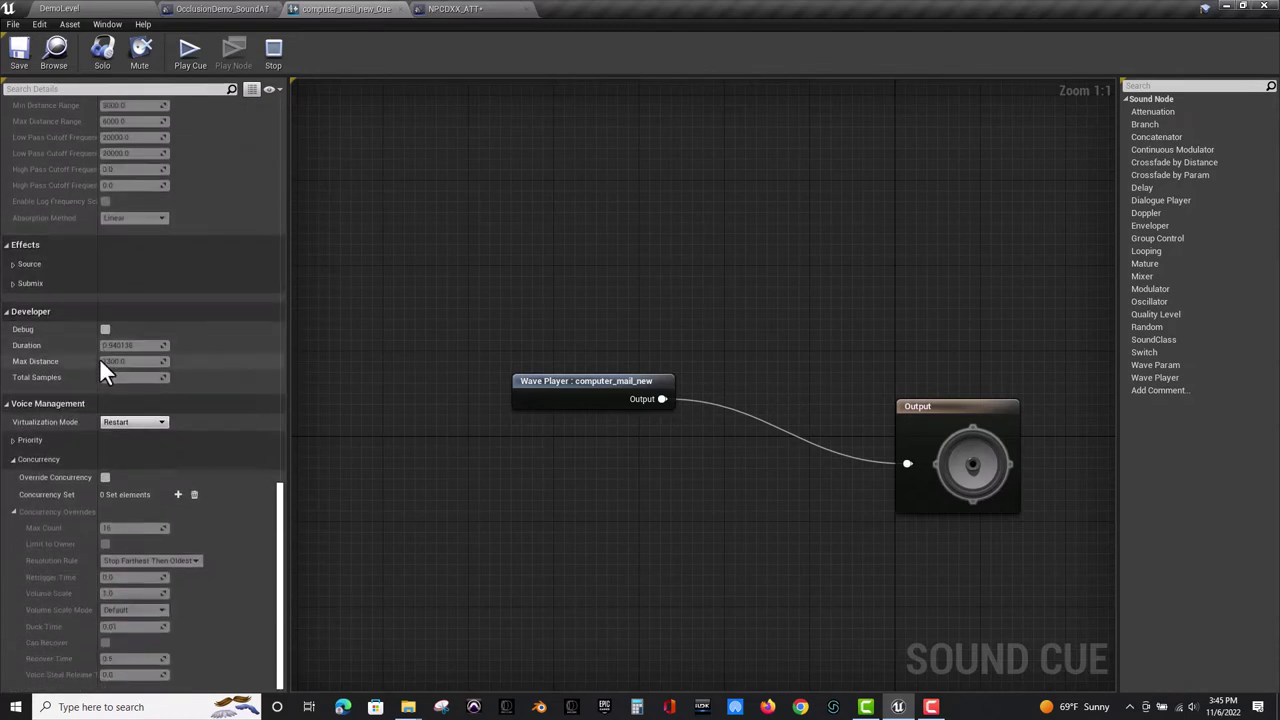
{"action": "left_click", "coordinate": [461, 8]}
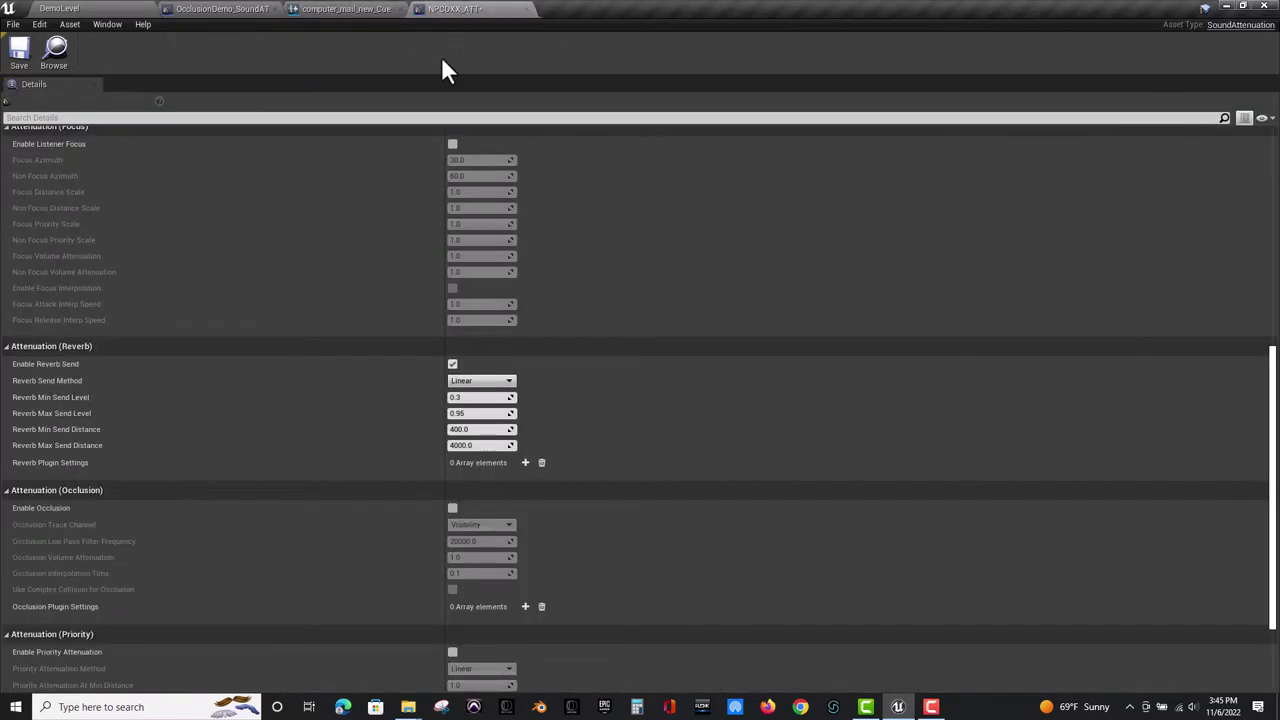
Check NPCDXX_ATT against the cue once more and save the attenuation asset.
{"action": "left_click", "coordinate": [350, 9]}
{"action": "left_click", "coordinate": [465, 9]}
{"action": "left_click", "coordinate": [25, 52]}
Replace the attenuation override of computer_mail_new_Cue with the NPCDXX_ATT attenuation asset and save the cue.
{"action": "left_click", "coordinate": [330, 9]}
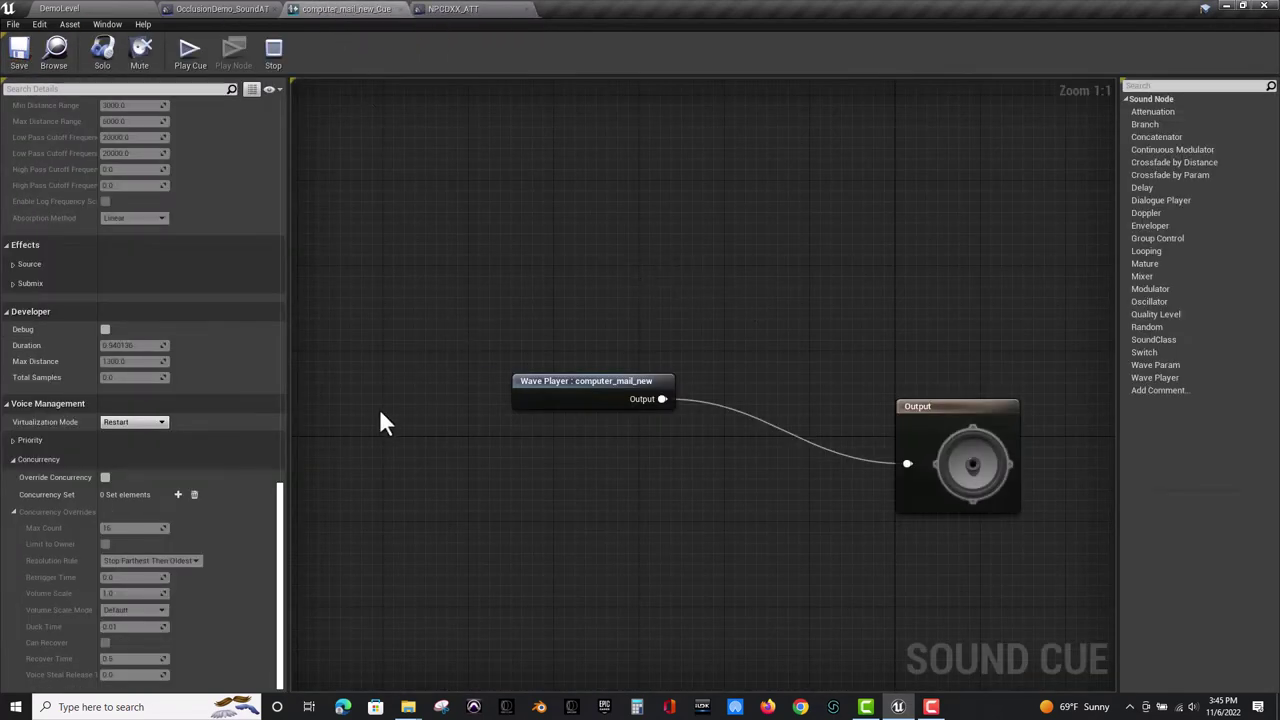
{"action": "left_click_drag", "start_coordinate": [280, 516], "coordinate": [308, 168]}
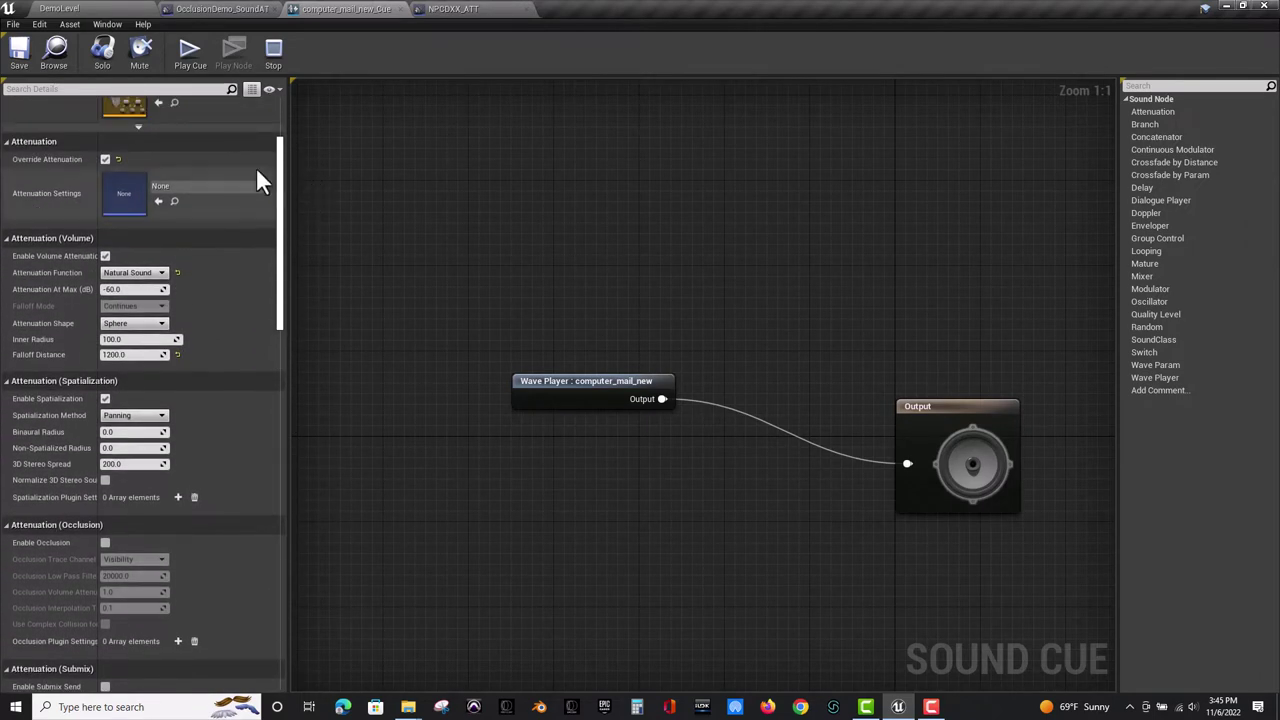
{"action": "left_click", "coordinate": [105, 160]}
{"action": "left_click", "coordinate": [226, 195]}
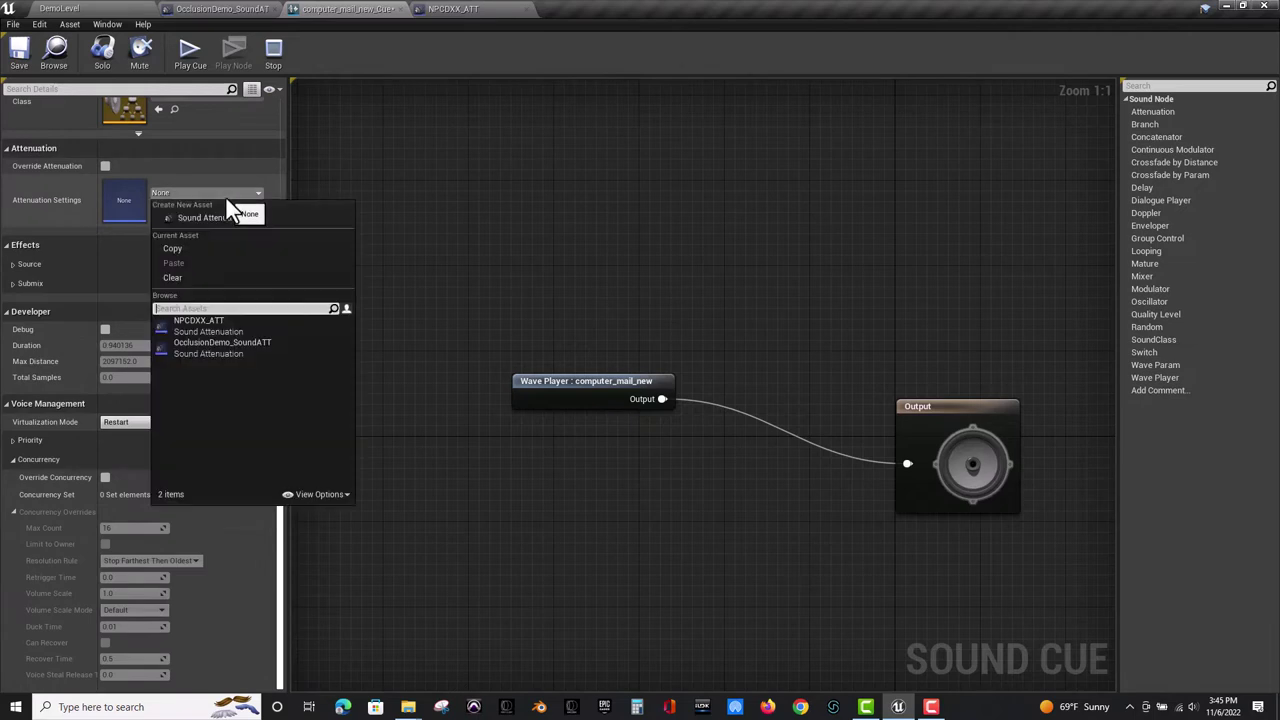
{"action": "left_click", "coordinate": [232, 324]}
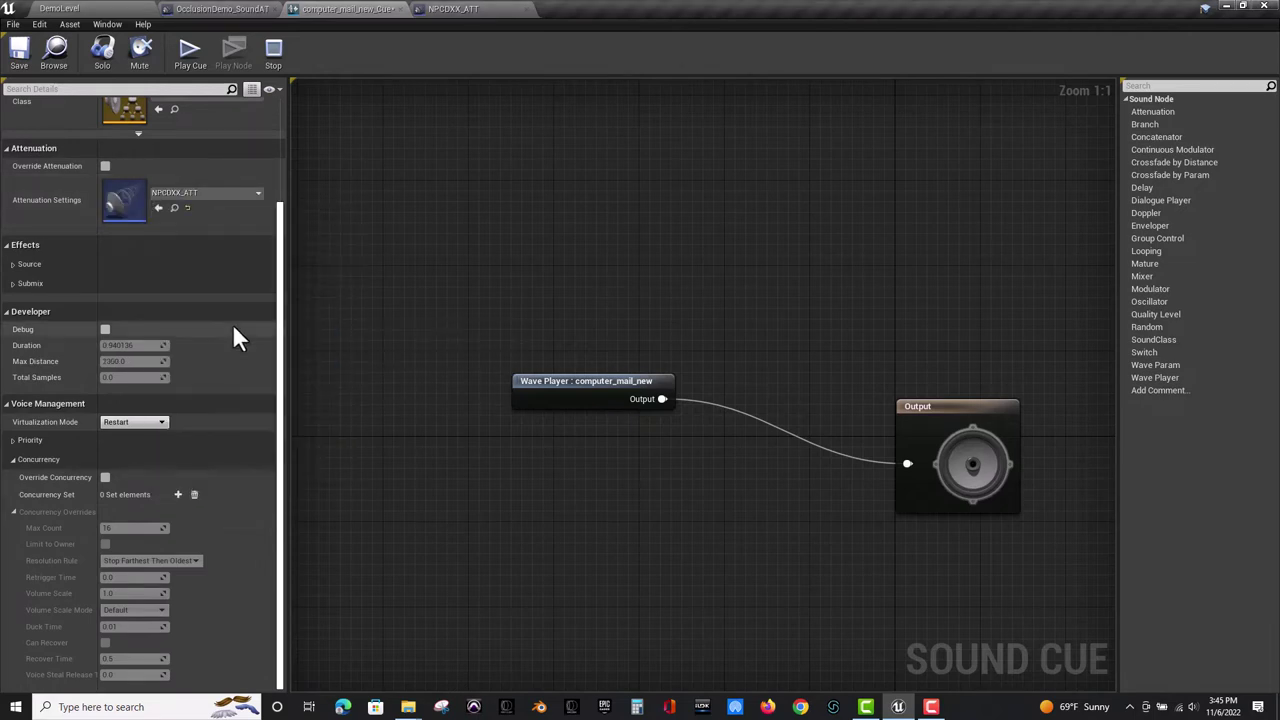
{"action": "left_click", "coordinate": [20, 58]}
Close the computer_mail_new_Cue, NPCDXX_ATT and OcclusionDemo_SoundATT editors to return to the level.
{"action": "left_click", "coordinate": [399, 9]}
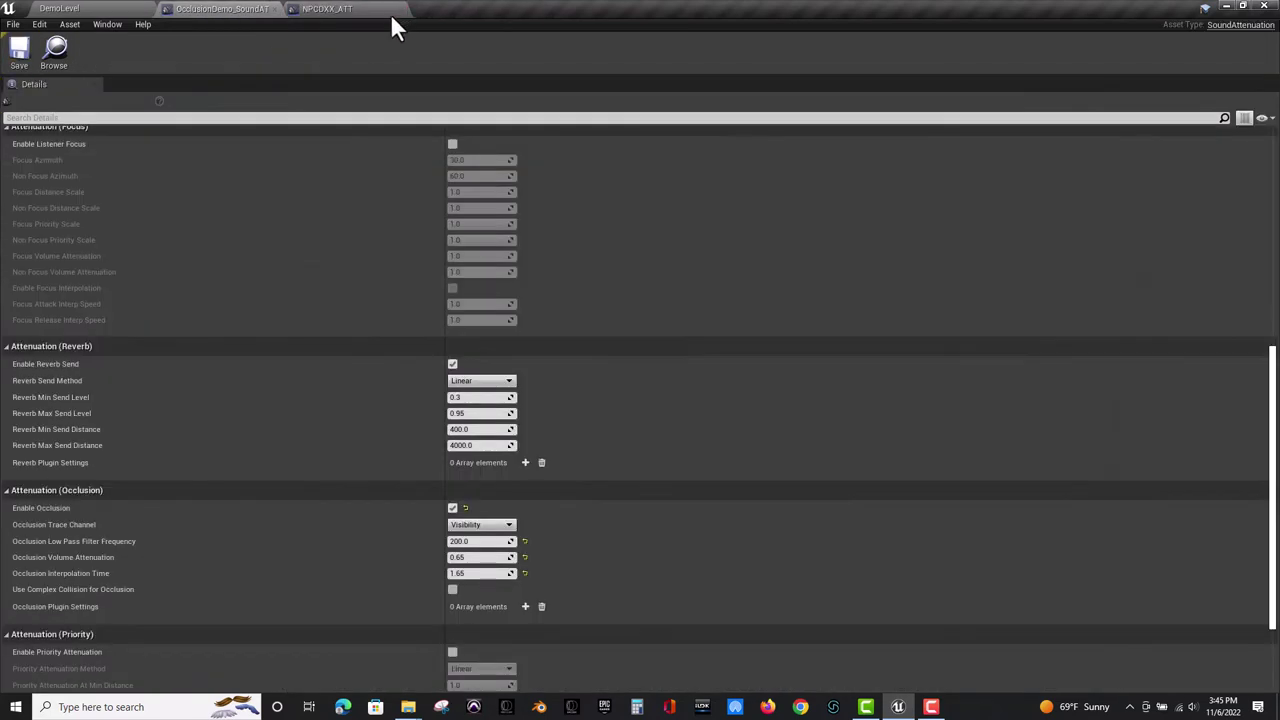
{"action": "left_click", "coordinate": [405, 9]}
{"action": "left_click", "coordinate": [272, 9]}
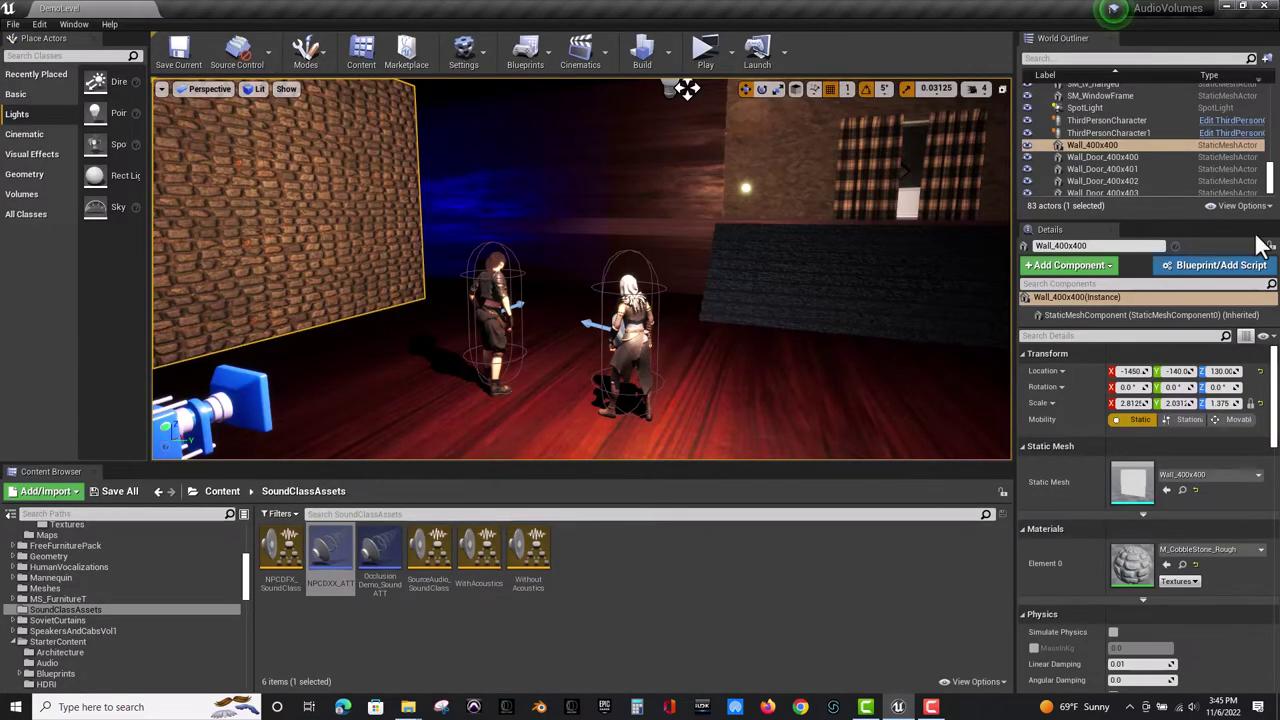
In the ThirdPersonCharacter1 blueprint, wire Event BeginPlay through the Sequence node, with Then 0 running Follow and Then 1 running Talk.
{"action": "left_click", "coordinate": [1232, 134]}
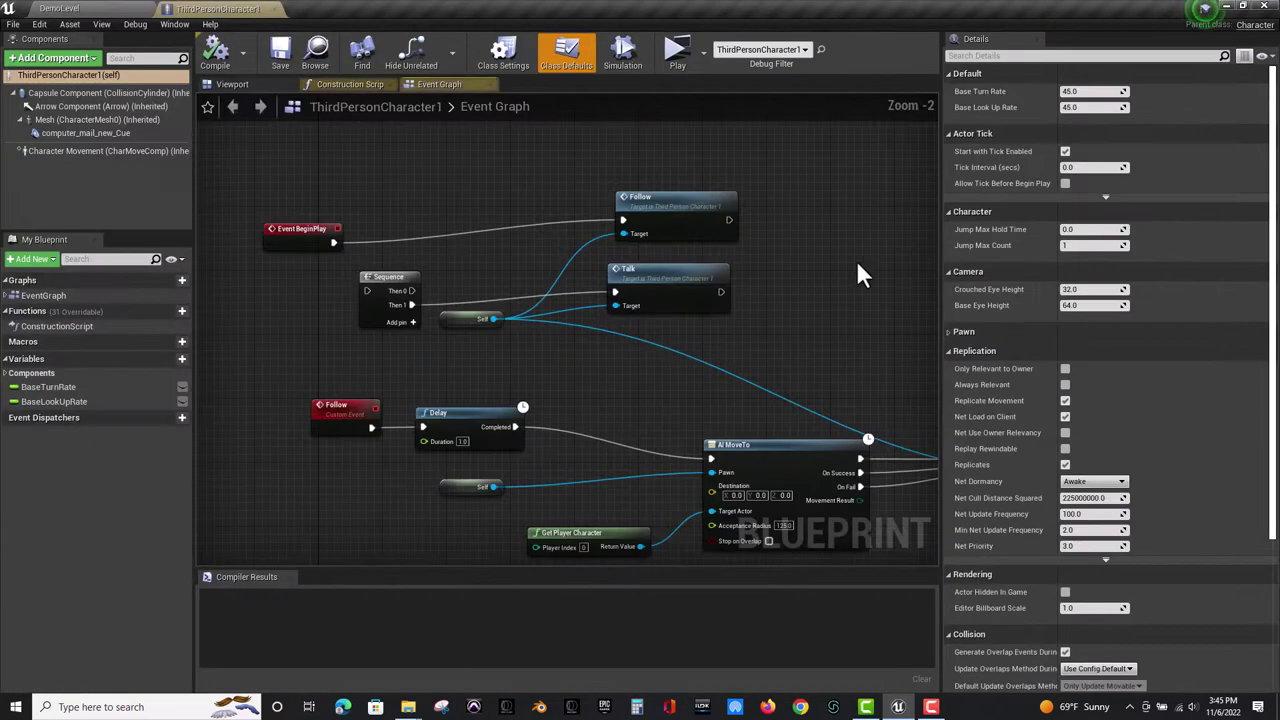
{"action": "left_click_drag", "start_coordinate": [376, 276], "coordinate": [405, 222]}
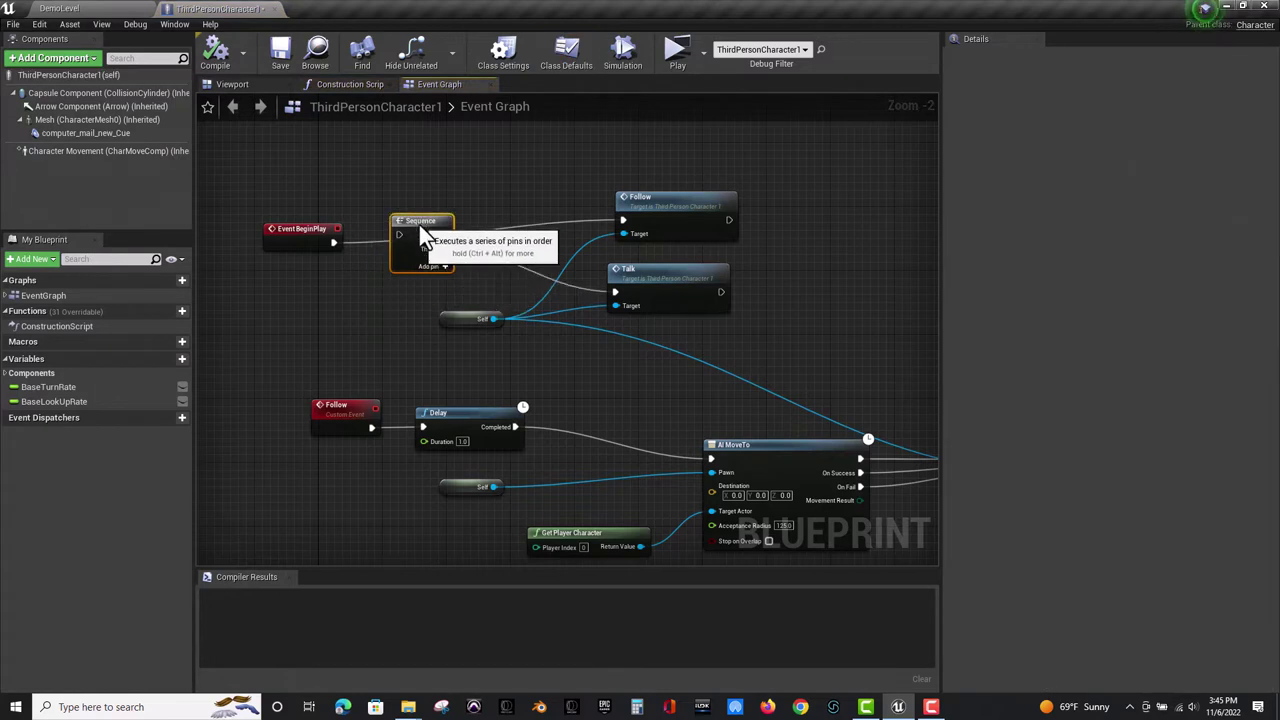
{"action": "left_click_drag", "start_coordinate": [336, 242], "coordinate": [623, 219]}
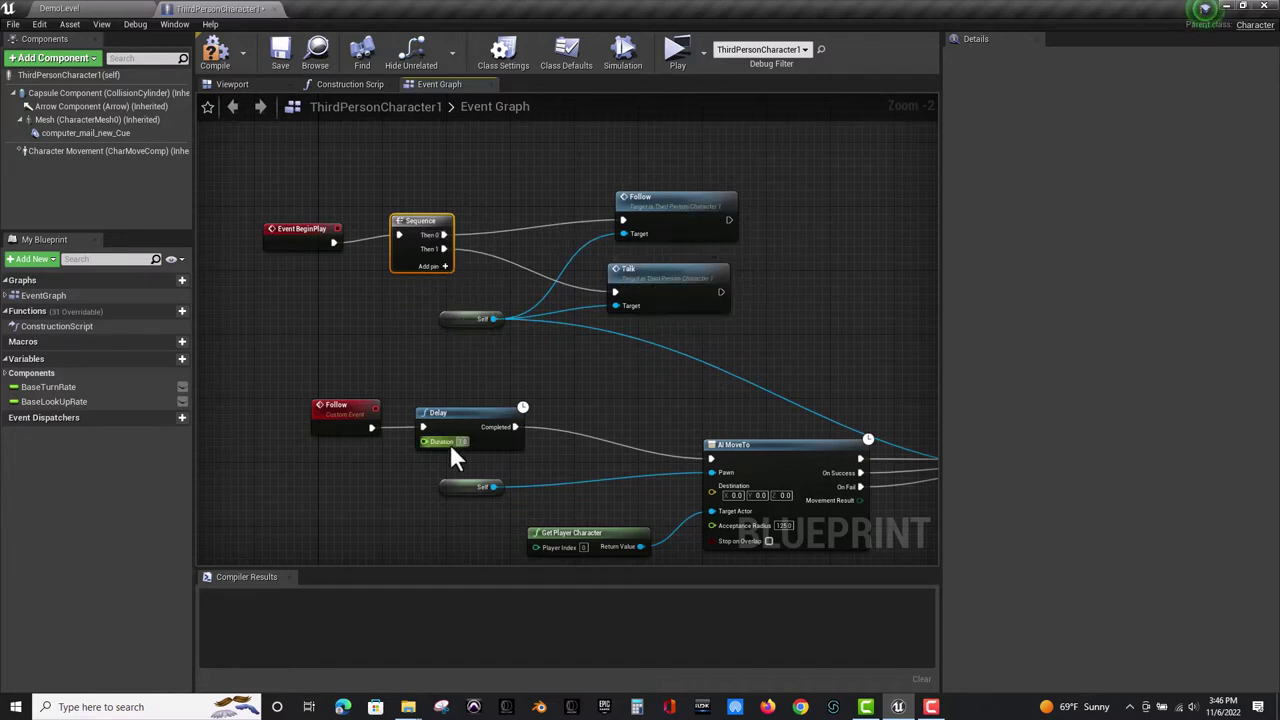
Check the Follow and Talk event chains, and compile and save the ThirdPersonCharacter1 blueprint.
{"action": "right_click_drag", "start_coordinate": [450, 444], "coordinate": [418, 203]}
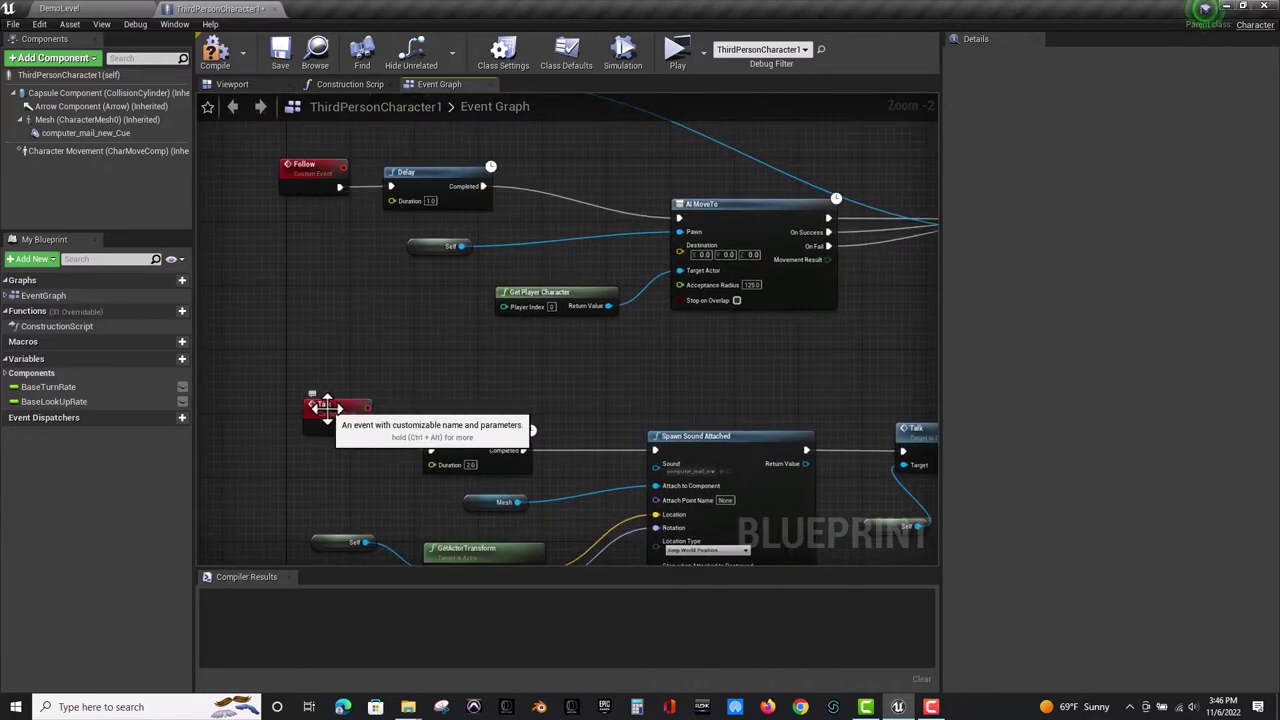
{"action": "left_click", "coordinate": [215, 55]}
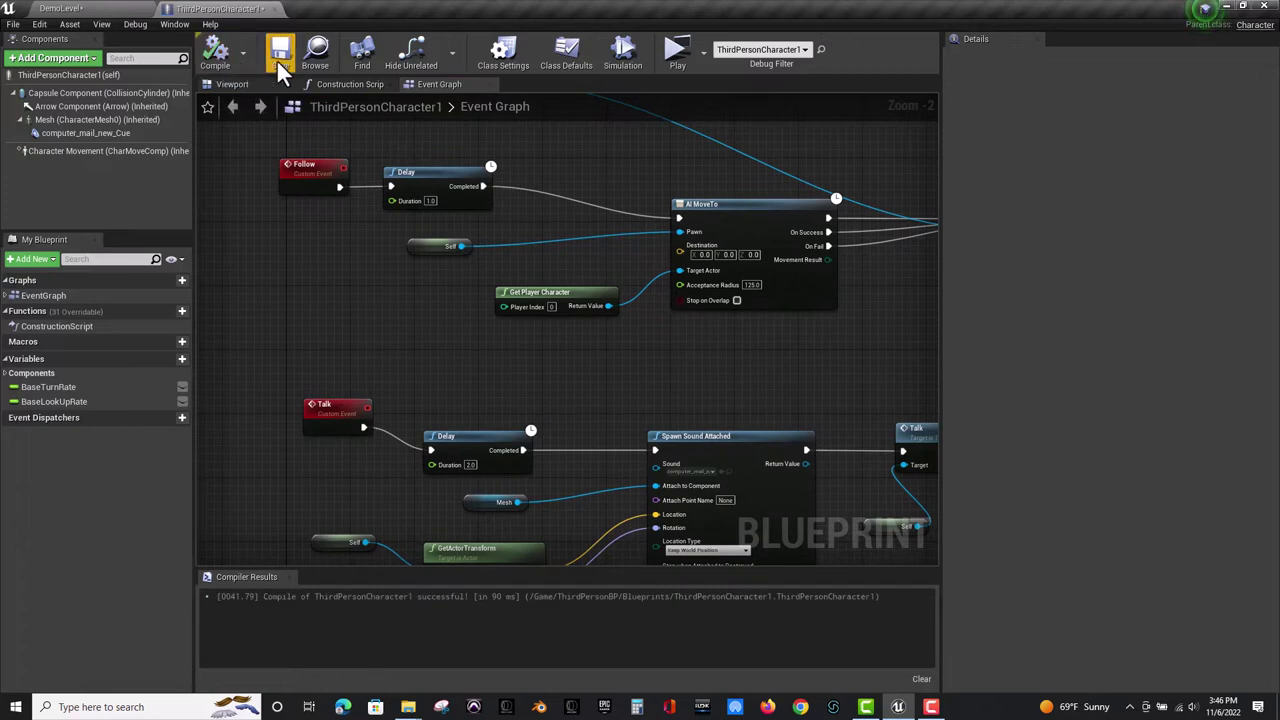
{"action": "left_click", "coordinate": [278, 55]}
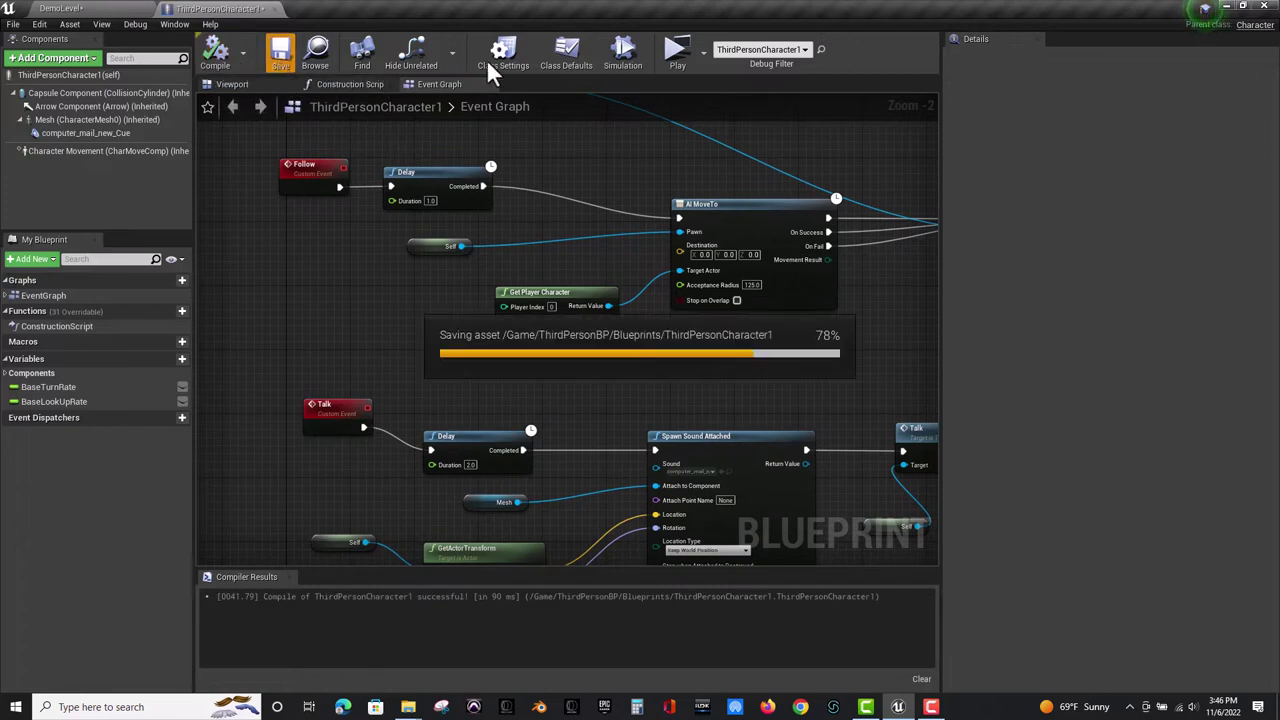
Play-test the level, moving the character around the room to listen to the following NPC's sound, and end the preview.
{"action": "left_click", "coordinate": [676, 52]}
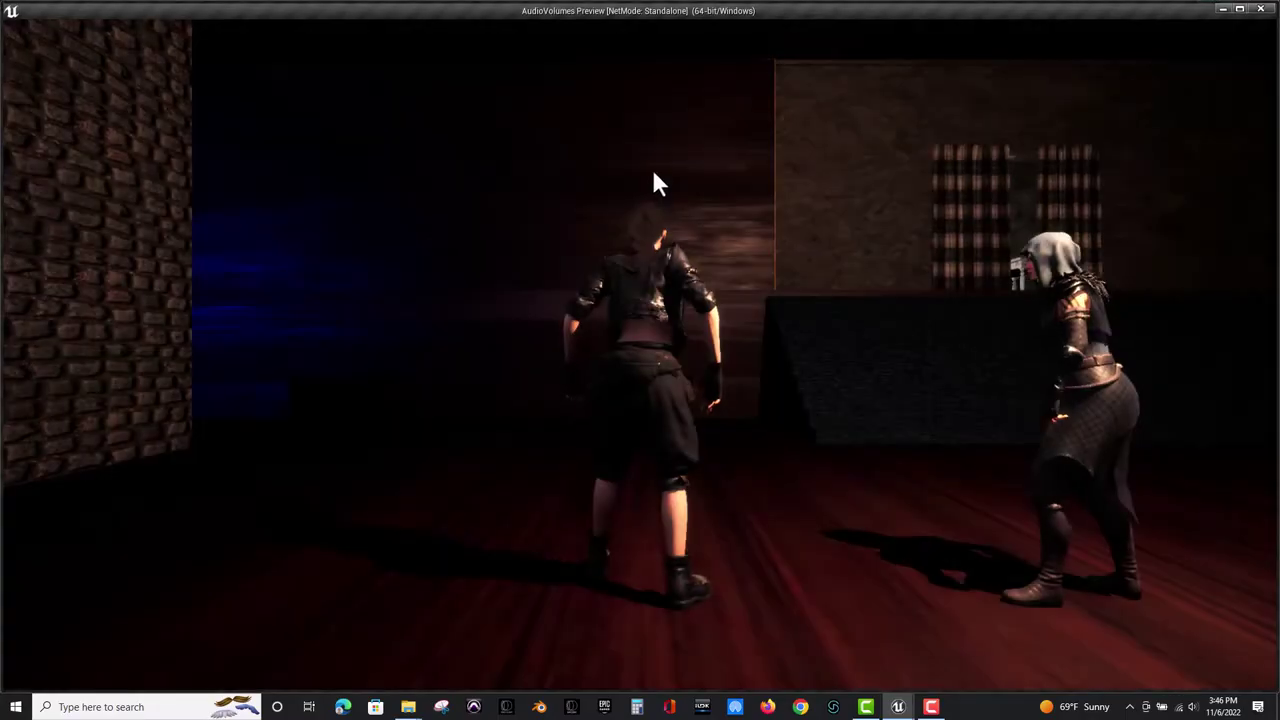
{"action": "left_click", "coordinate": [654, 172]}
{"action": "key", "text": "s"}
{"action": "key", "text": "d"}
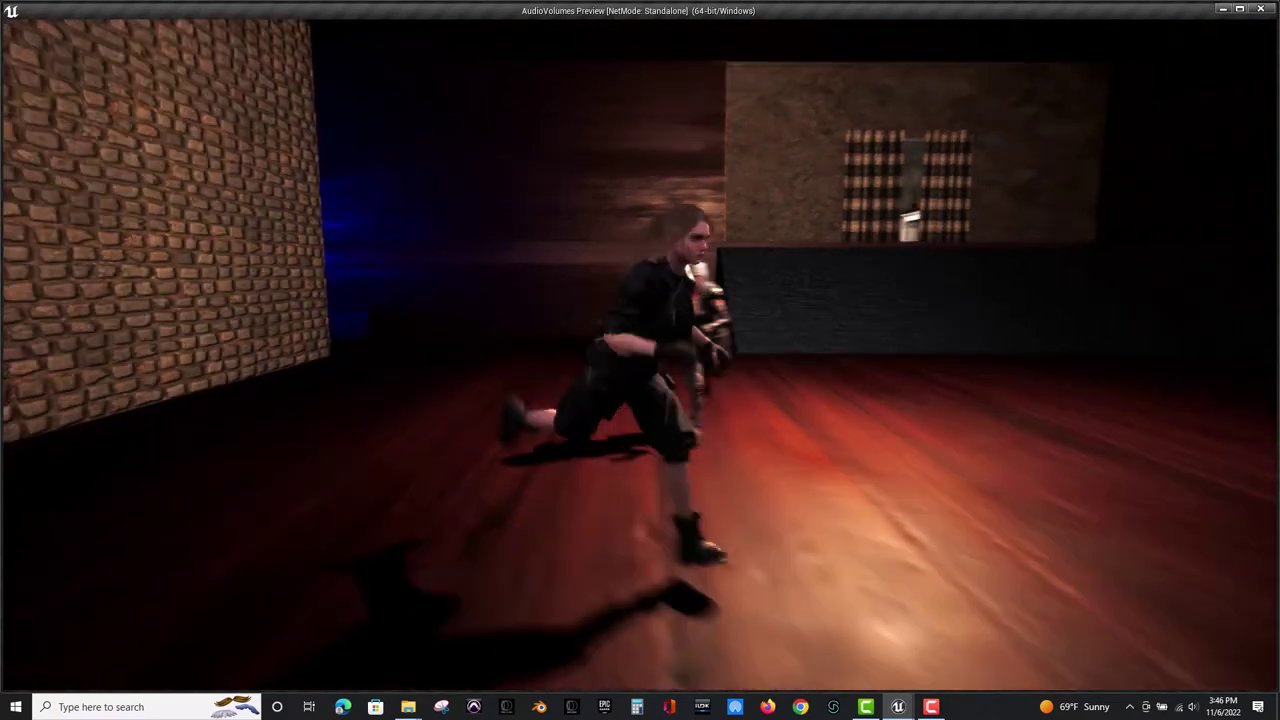
{"action": "key", "text": "w"}
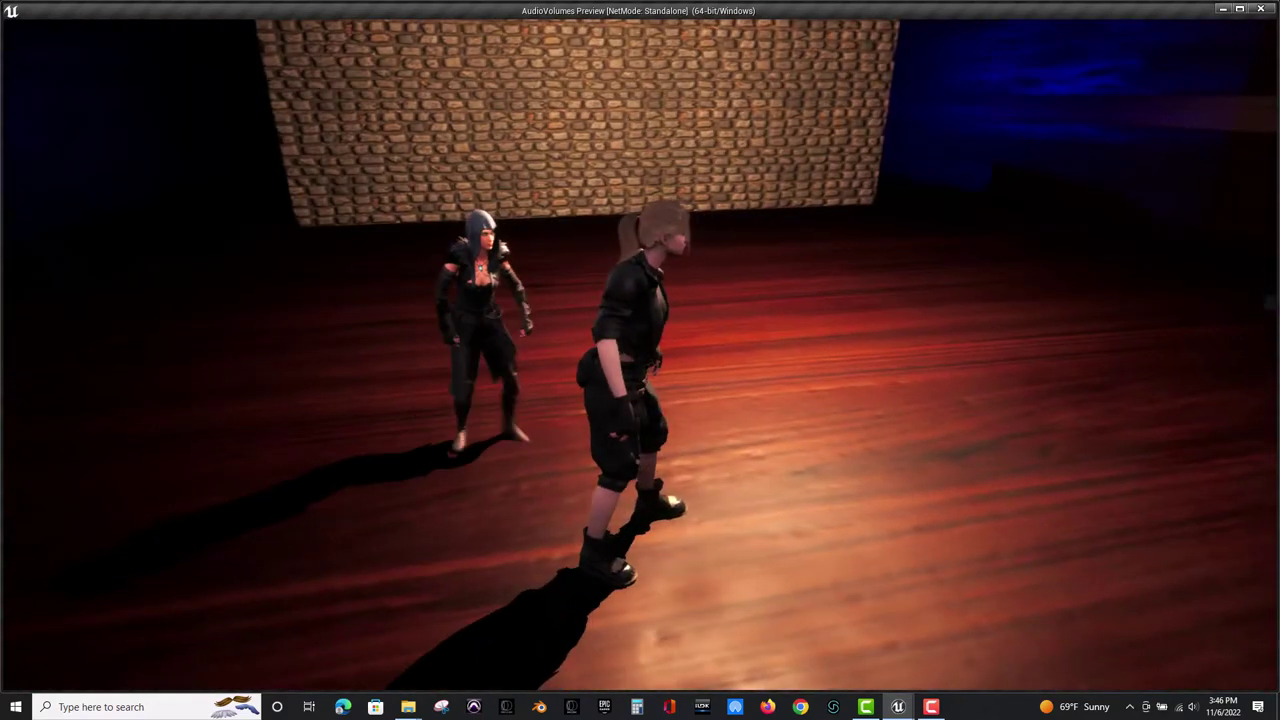
{"action": "key", "text": "w"}
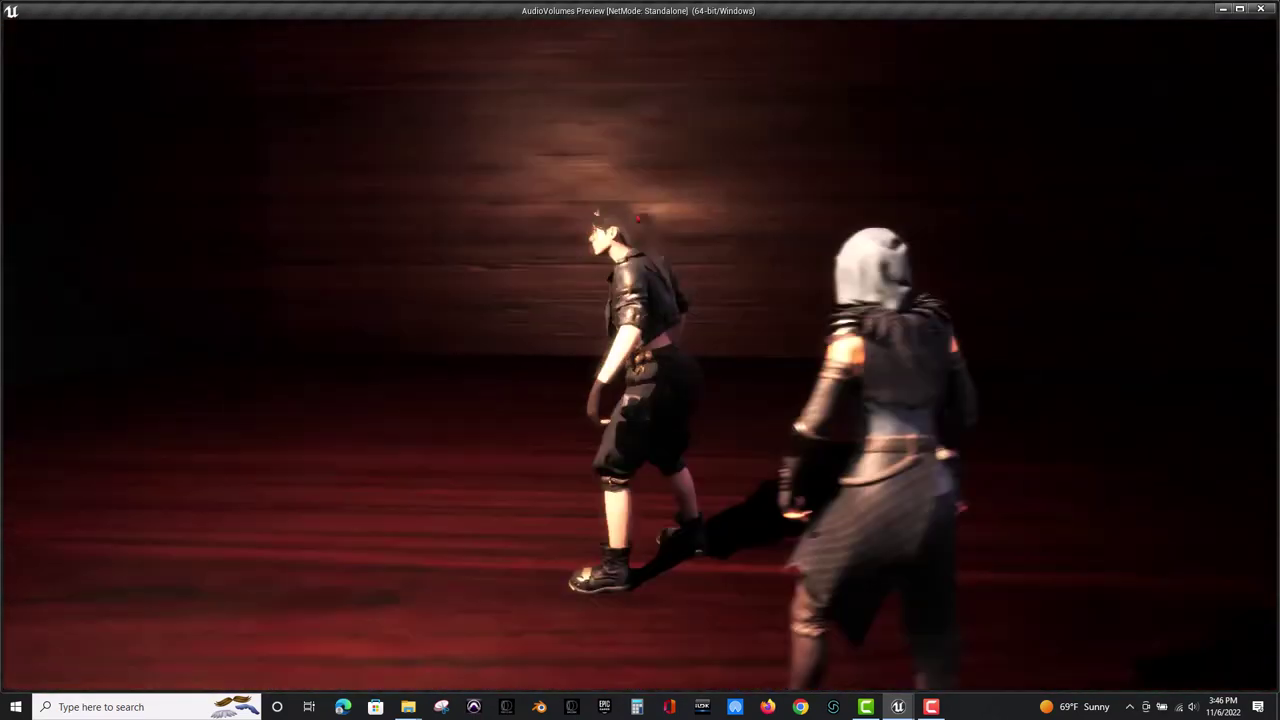
{"action": "key", "text": "s"}
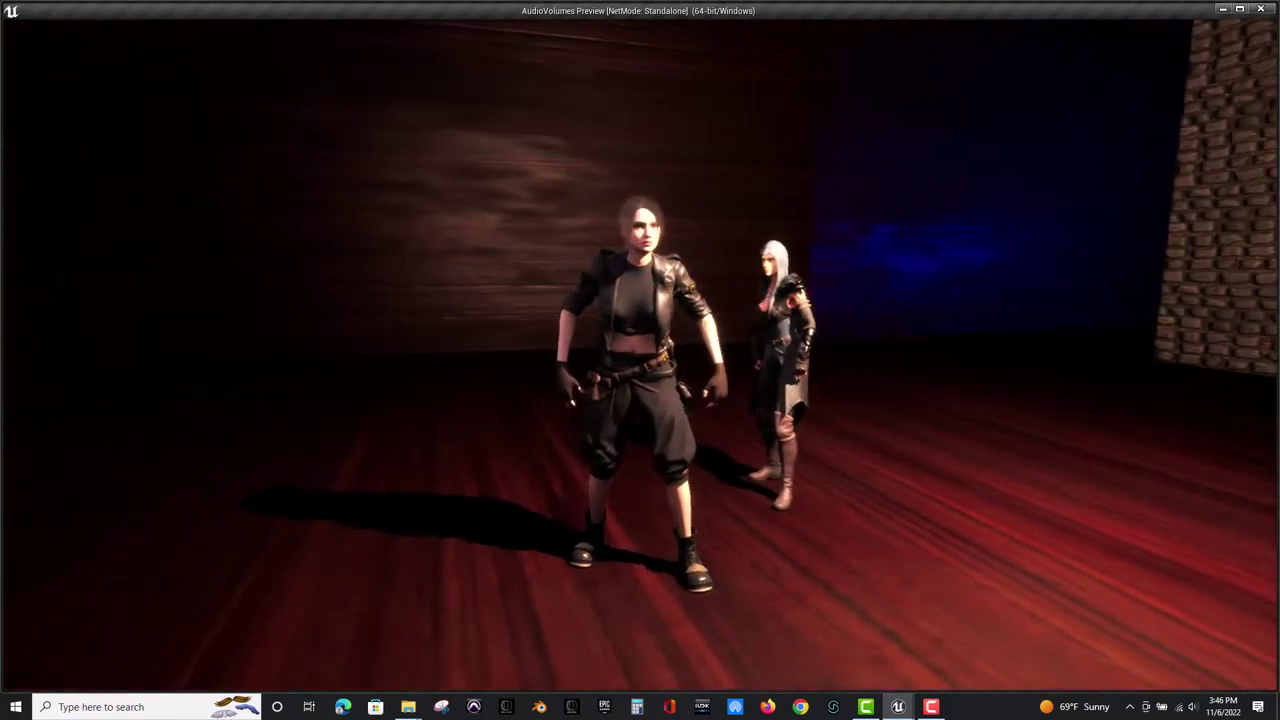
{"action": "key", "text": "a"}
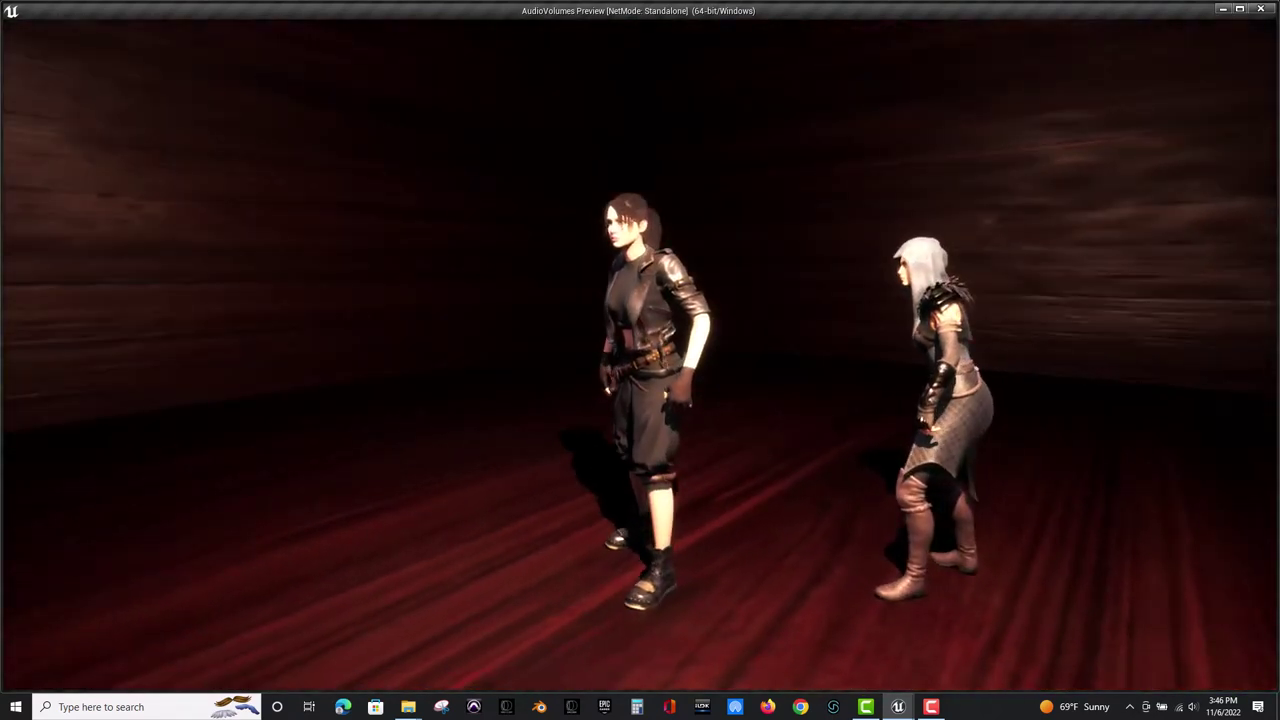
{"action": "key", "text": "d"}
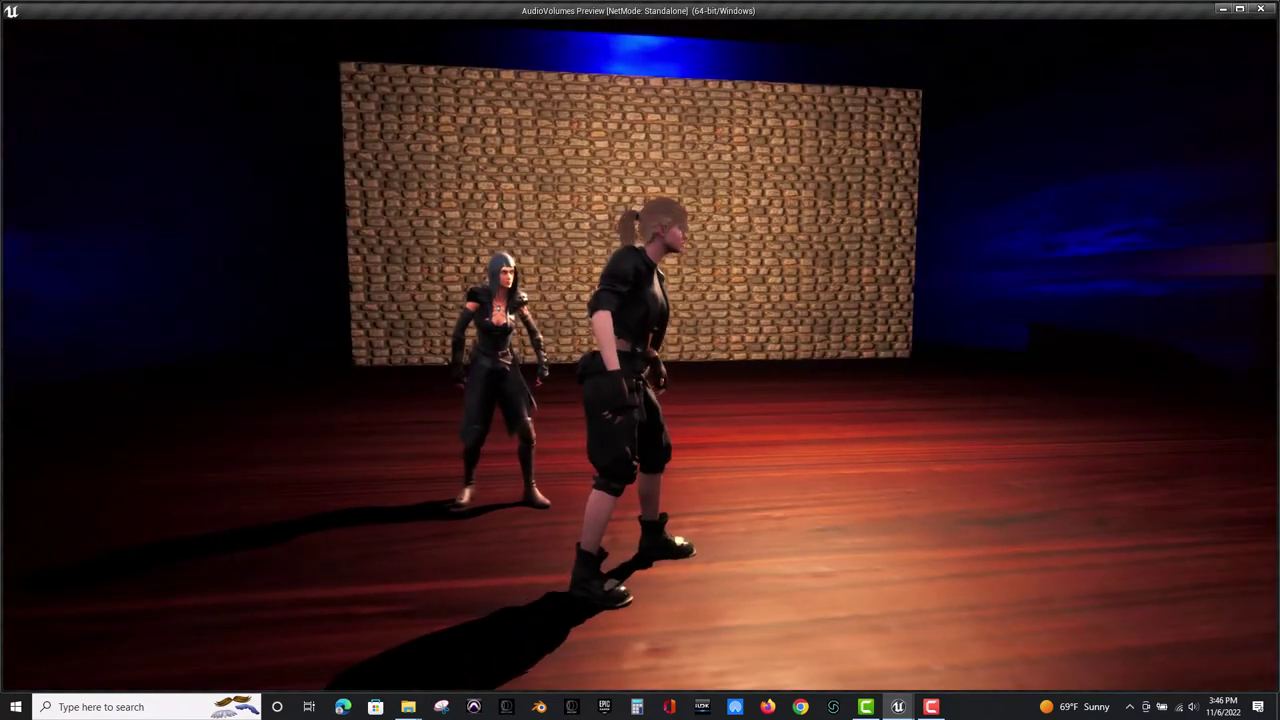
{"action": "key", "text": "a"}
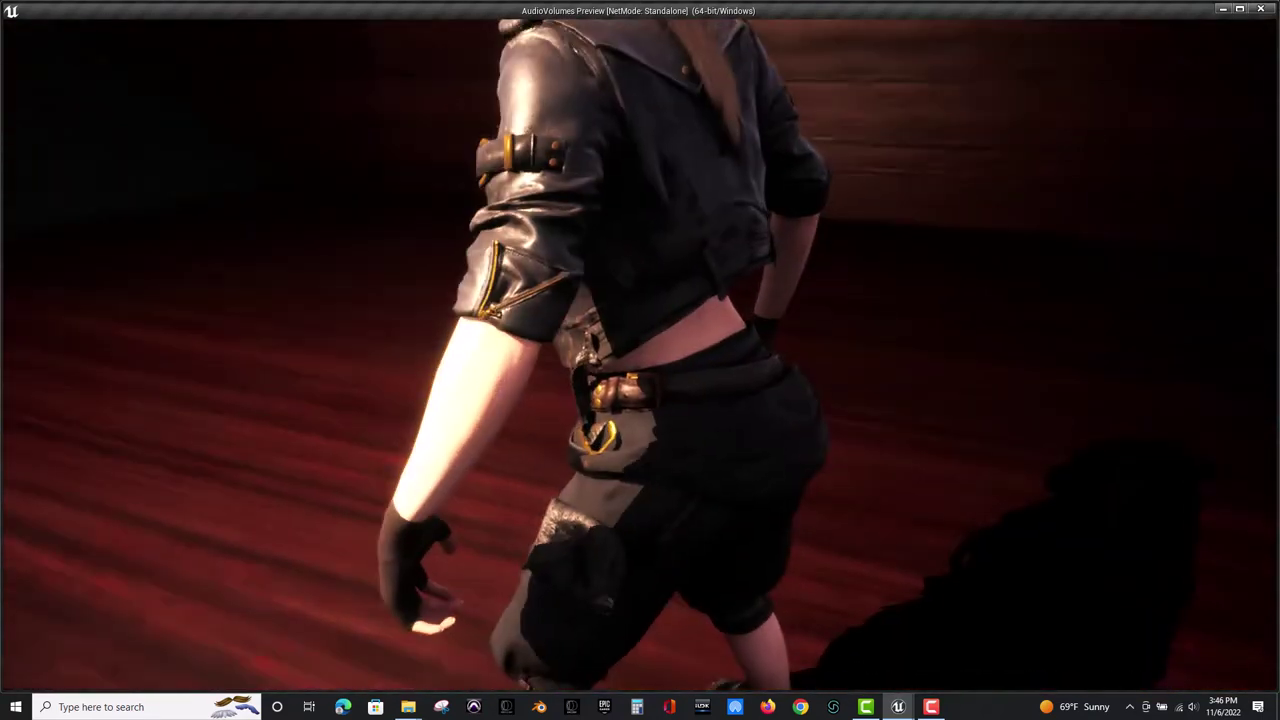
{"action": "key", "text": "w"}
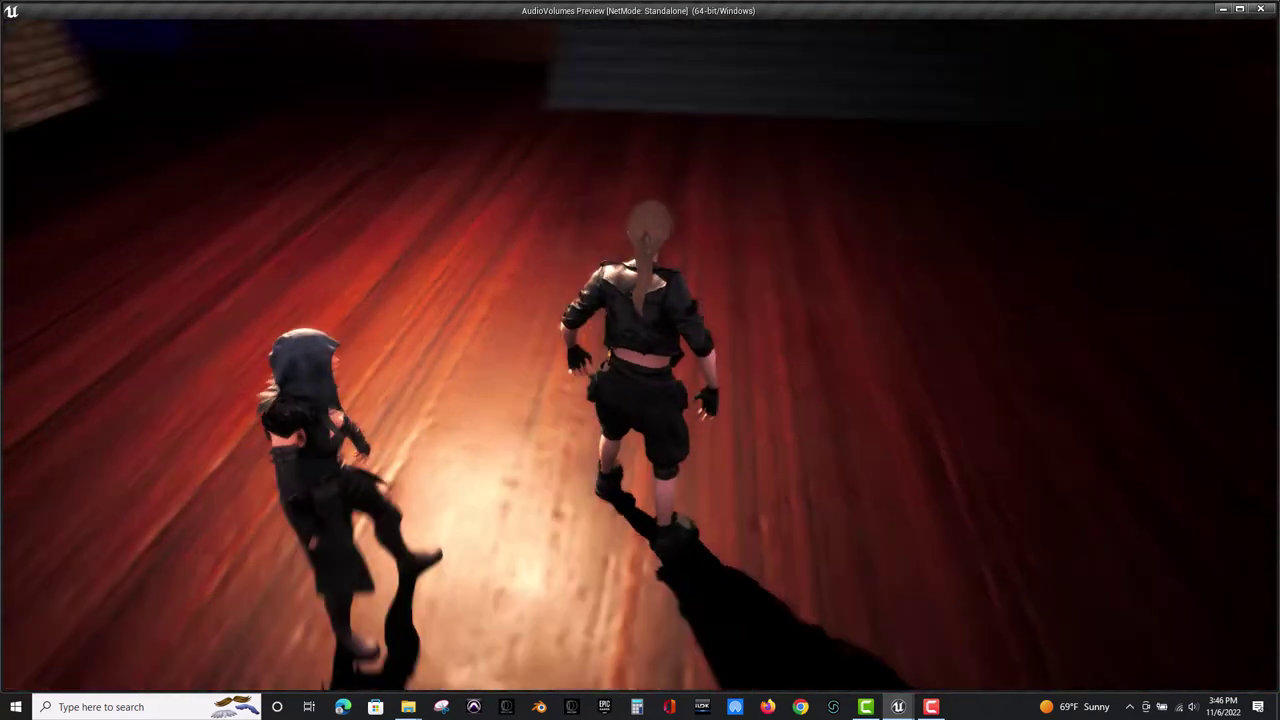
{"action": "key", "text": "Escape"}
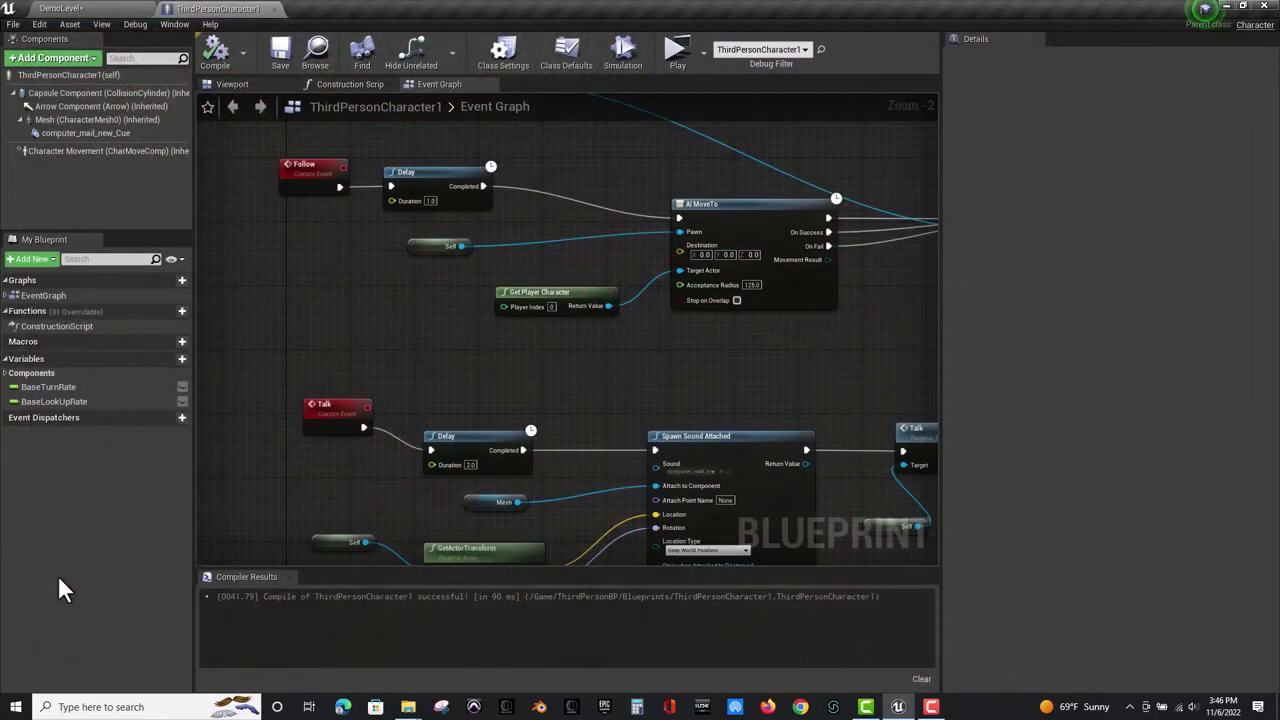
Return to the DemoLevel and play-test it to listen to the following NPC's sound, ending the preview when done.
{"action": "left_click", "coordinate": [87, 8]}
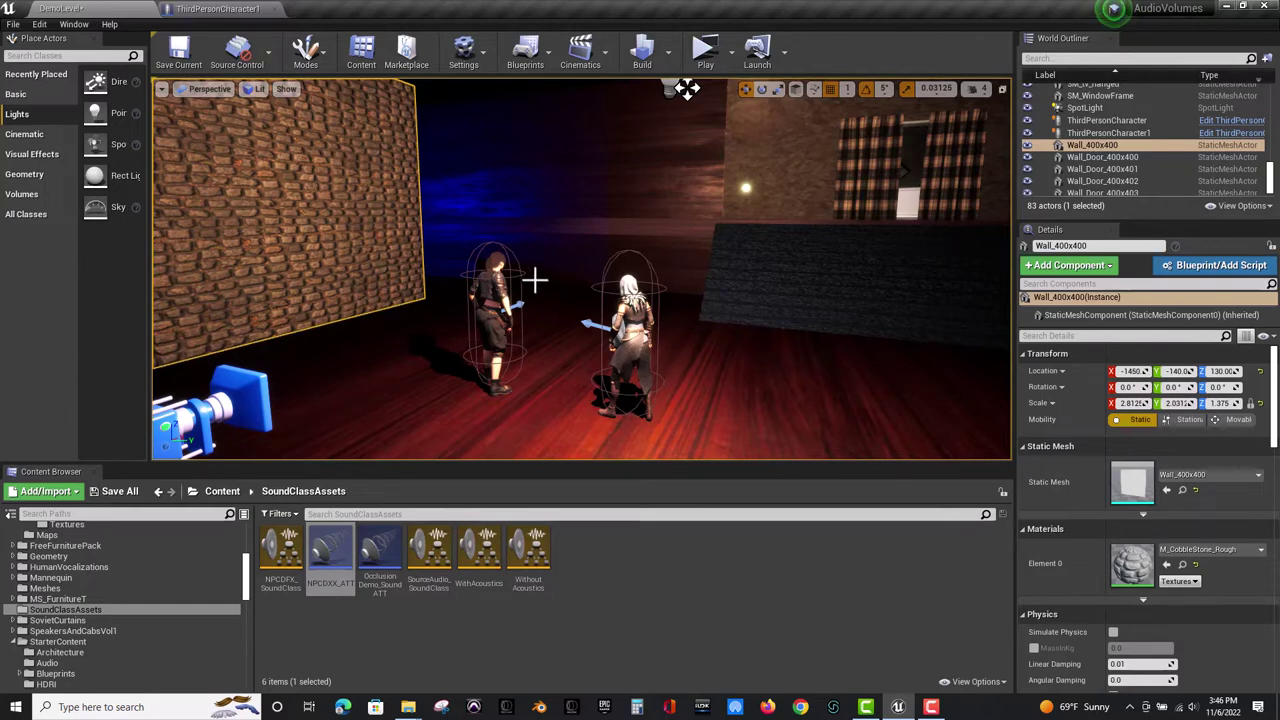
{"action": "left_click", "coordinate": [705, 51]}
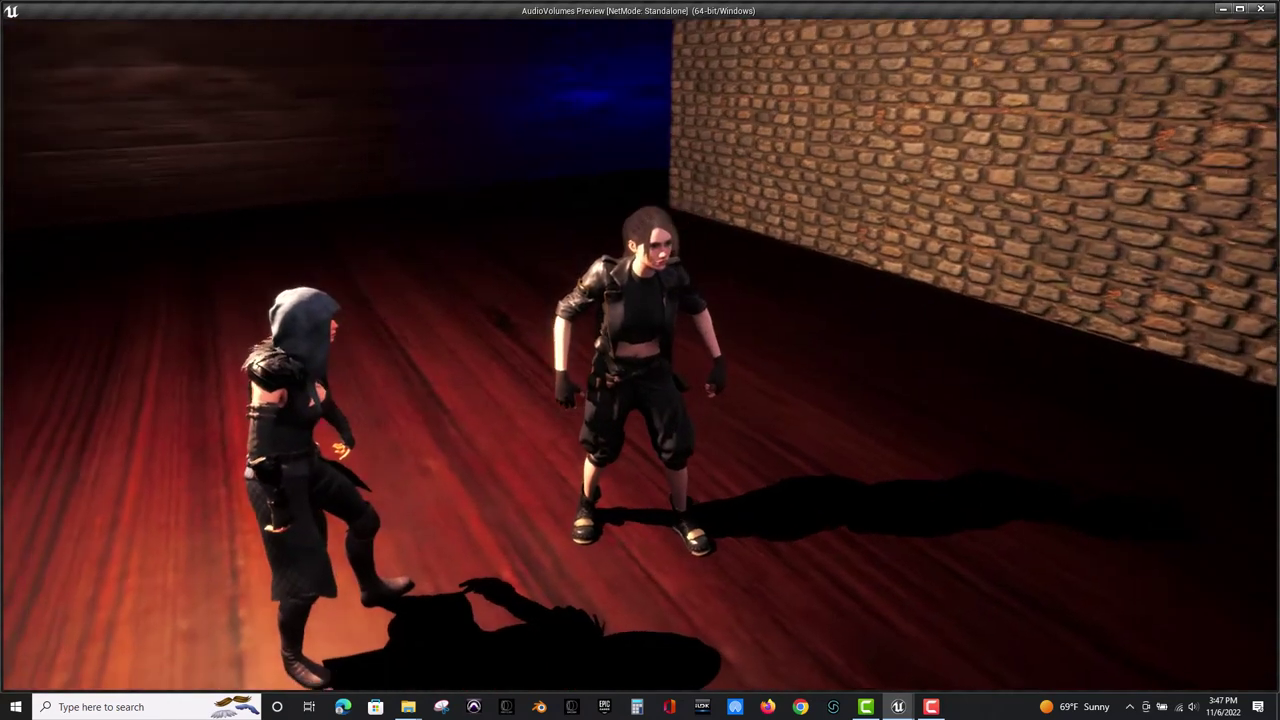
{"action": "key", "text": "Escape"}
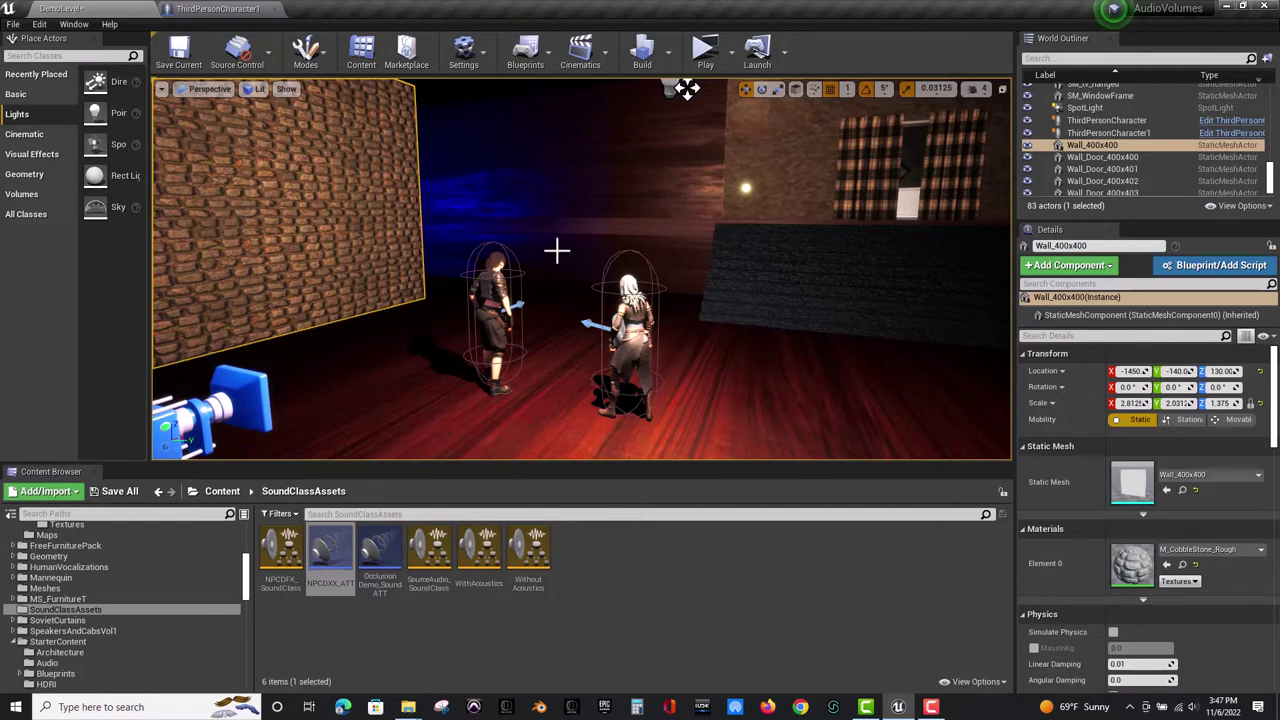
Inspect the ambient volume routing options of the WithAcoustics and NPCDFX_SoundClass sound classes, closing each editor after checking it.
{"action": "right_click_drag", "start_coordinate": [558, 250], "coordinate": [380, 205]}
{"action": "right_click_drag", "start_coordinate": [470, 253], "coordinate": [582, 286]}
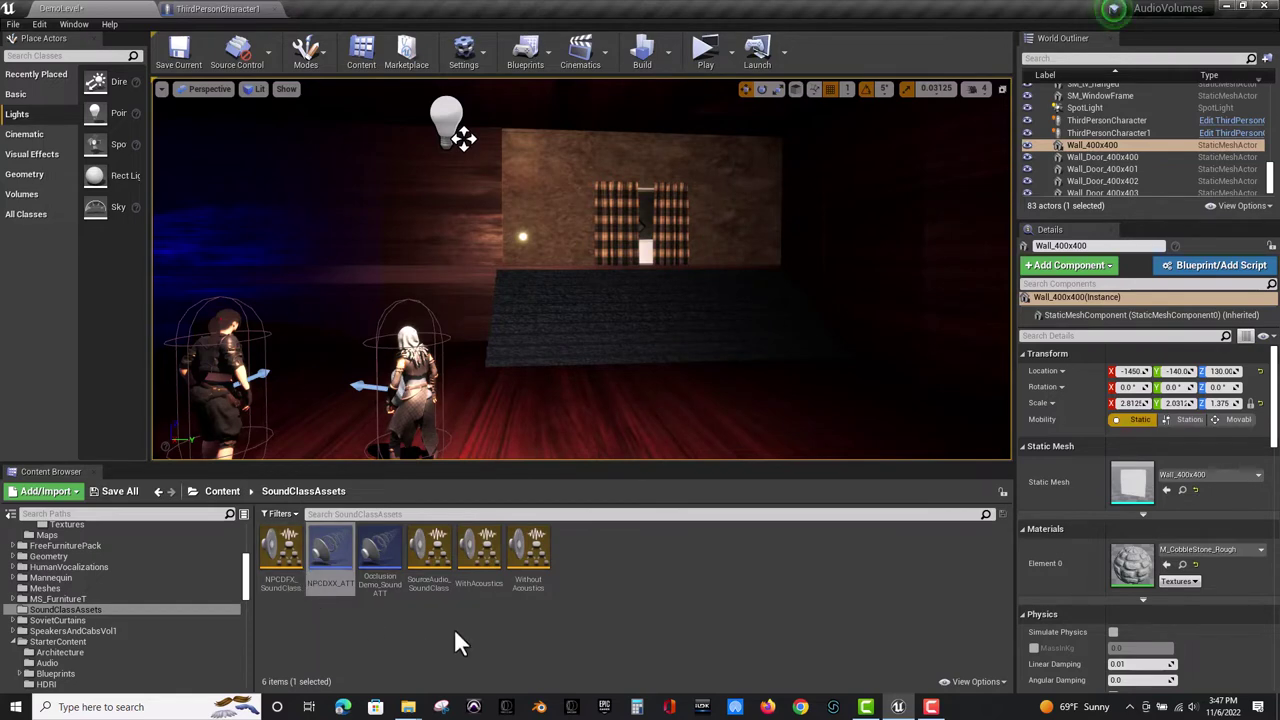
{"action": "double_click", "coordinate": [481, 578]}
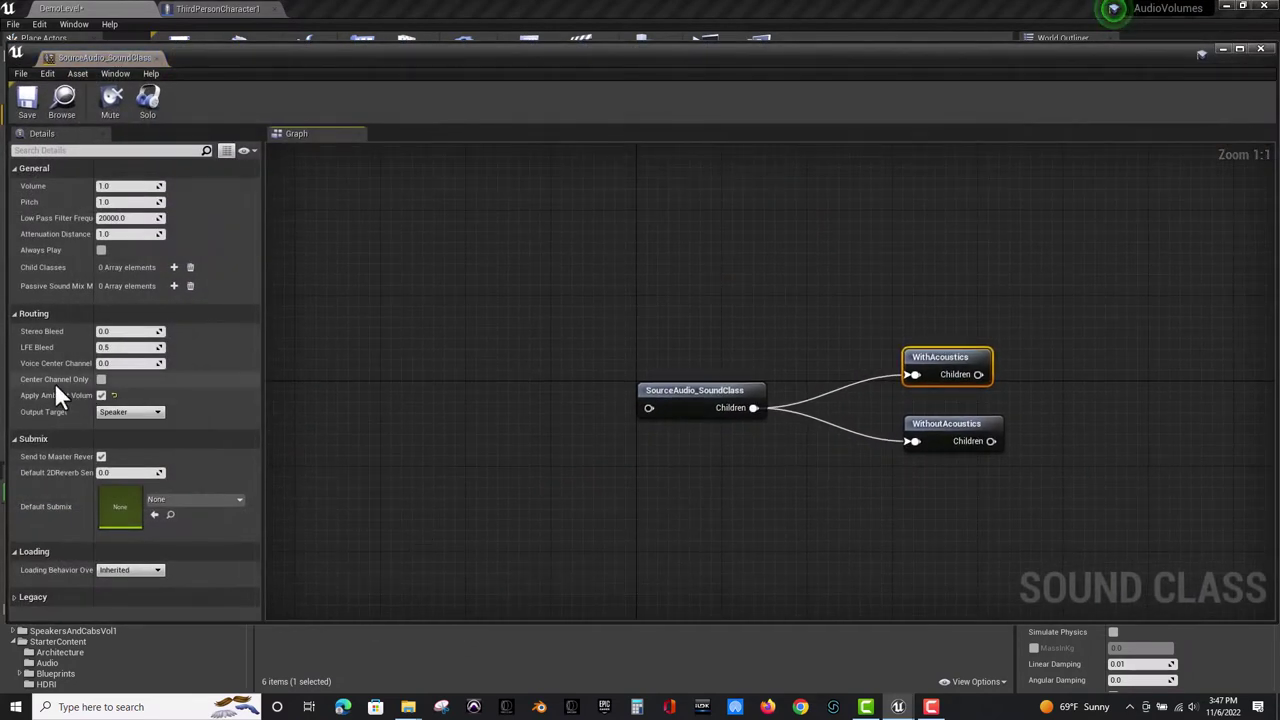
{"action": "left_click", "coordinate": [155, 57]}
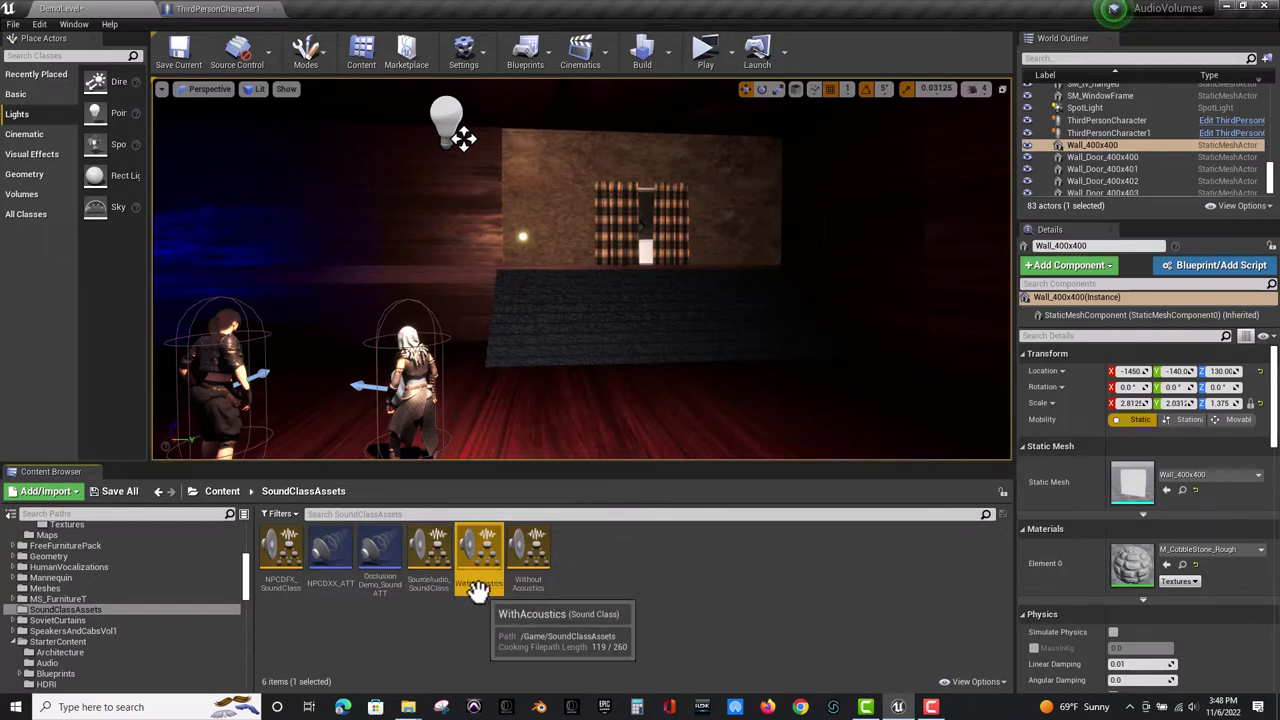
{"action": "double_click", "coordinate": [284, 584]}
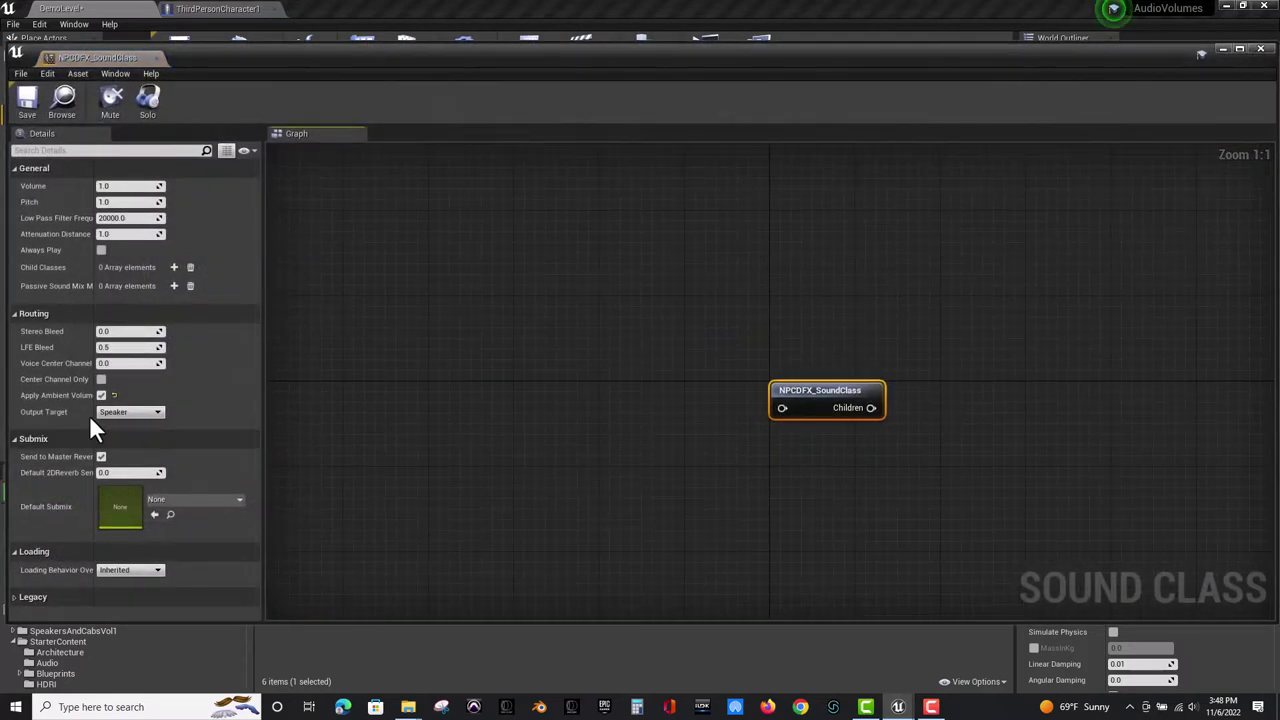
{"action": "left_click", "coordinate": [150, 58]}
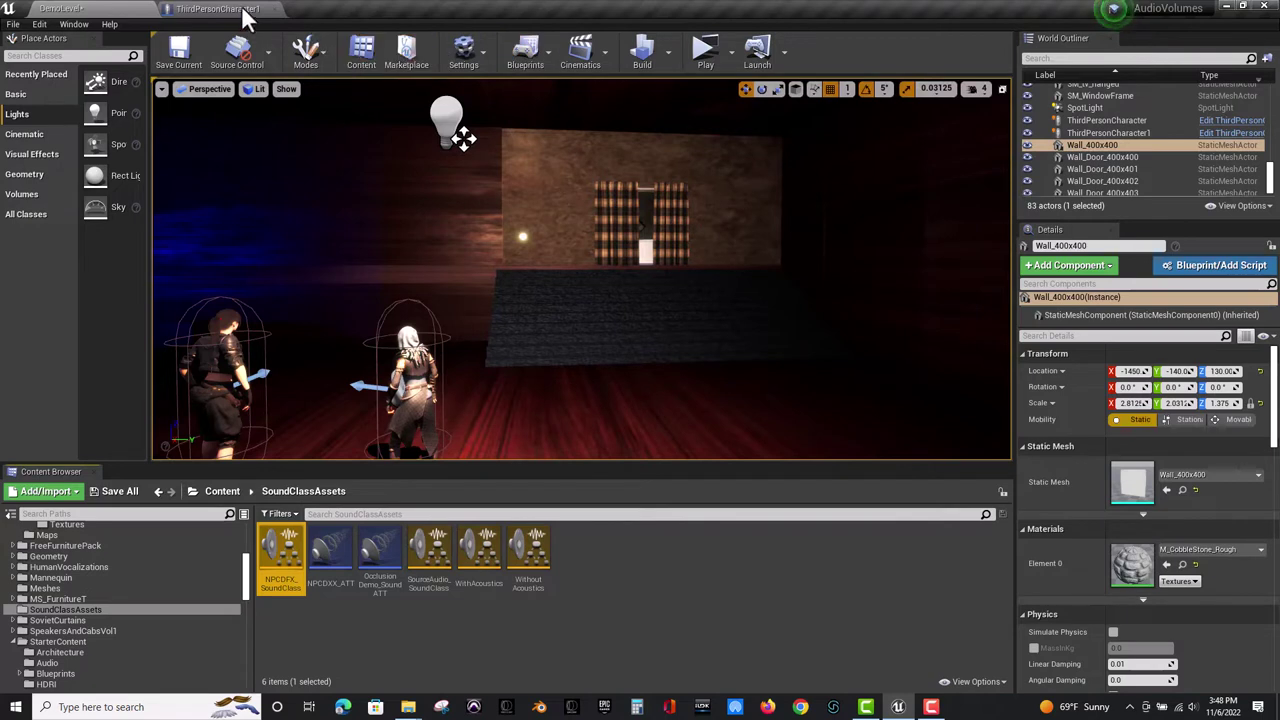
Open the computer_mail_new_Cue sound cue from the Content/Audio folder.
{"action": "left_click", "coordinate": [215, 490]}
{"action": "left_click", "coordinate": [445, 546]}
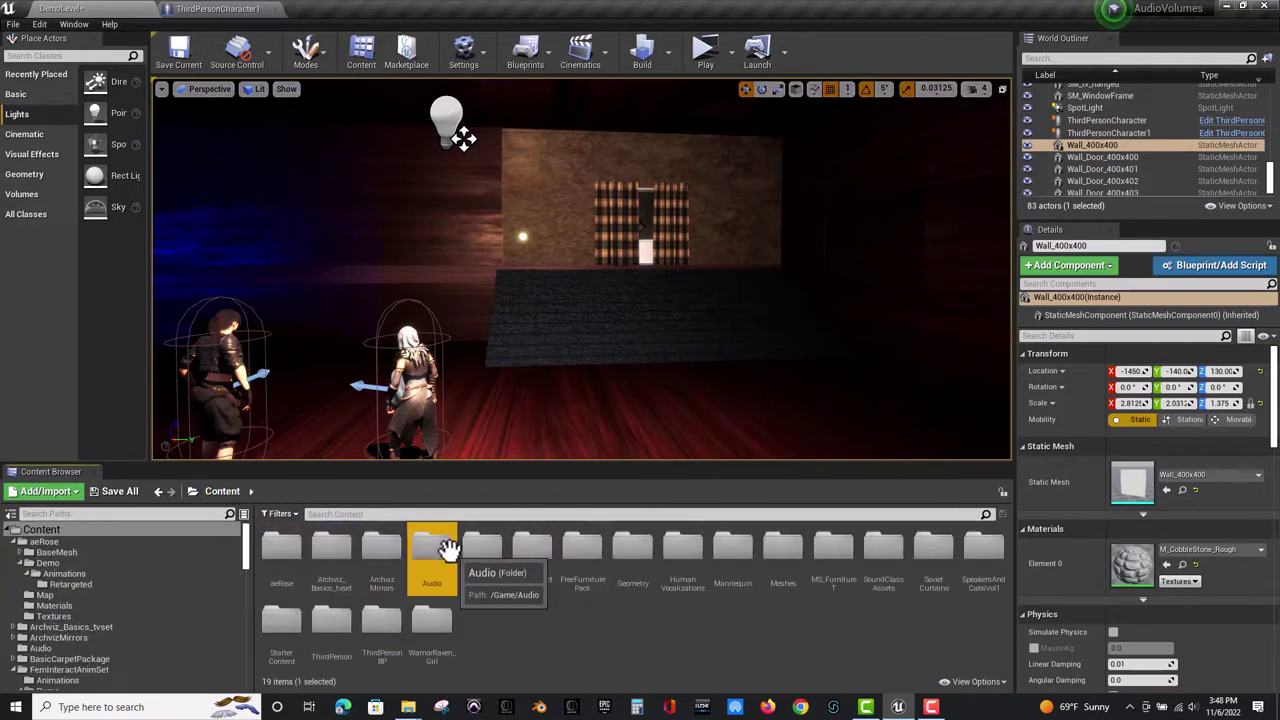
{"action": "double_click", "coordinate": [425, 548]}
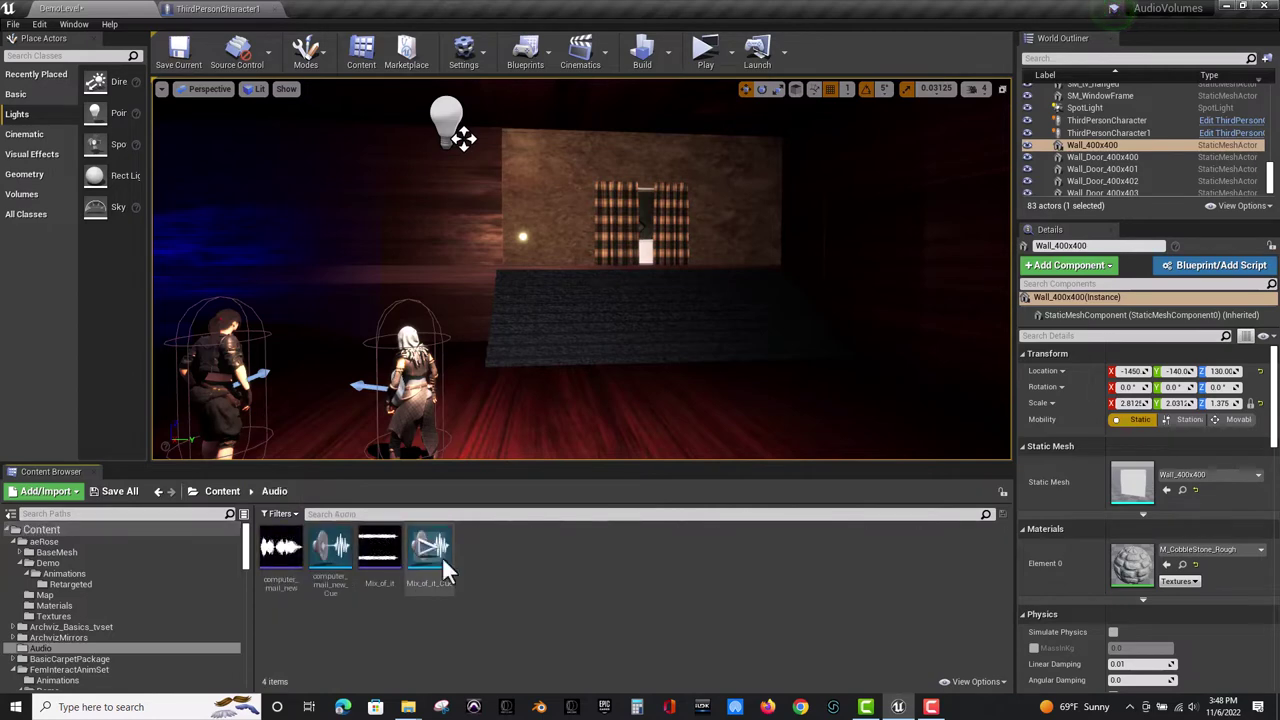
{"action": "double_click", "coordinate": [331, 583]}
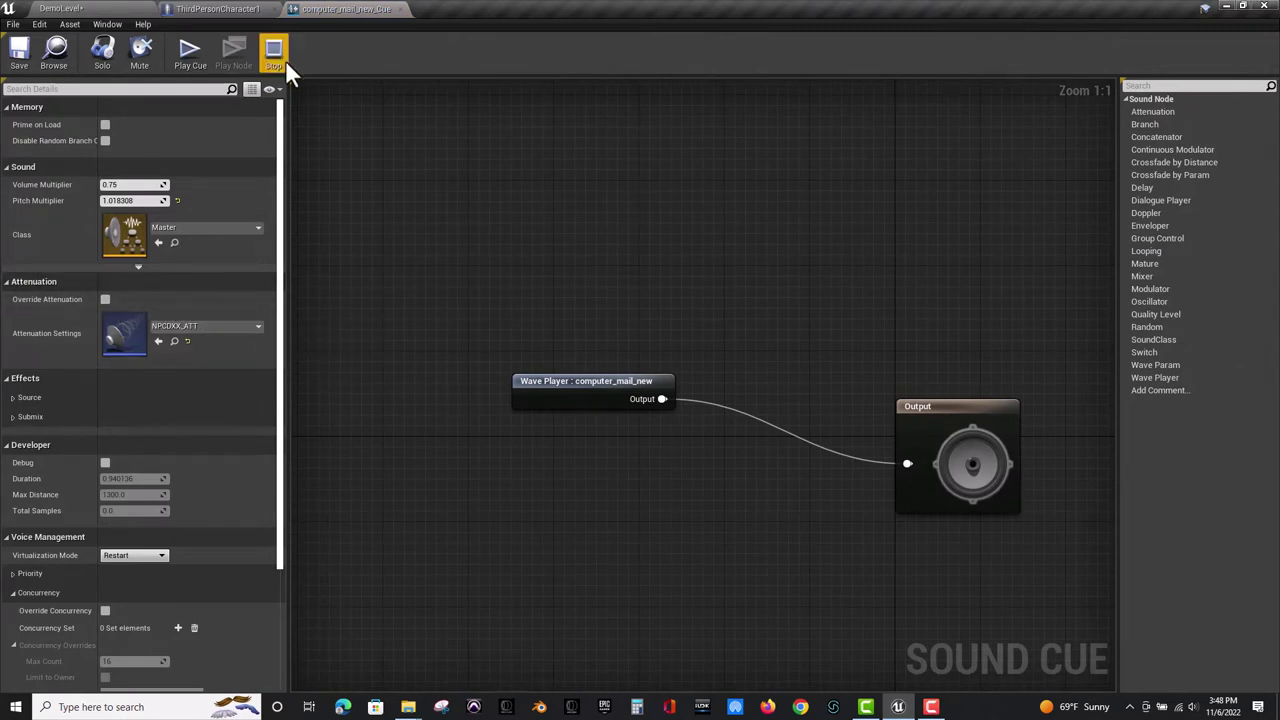
Set the cue's sound class to NPCDFX_SoundClass, save it, and close the cue and ThirdPersonCharacter1 editors.
{"action": "left_click", "coordinate": [182, 229]}
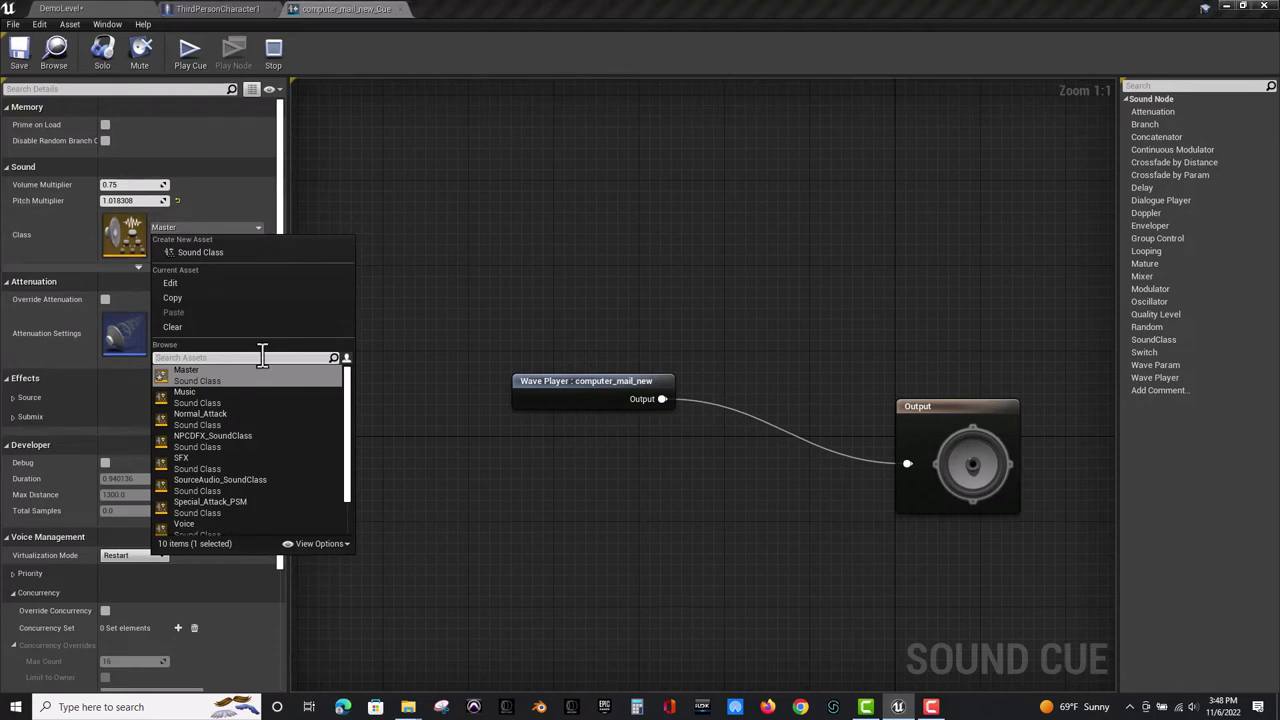
{"action": "type", "text": "dfx"}
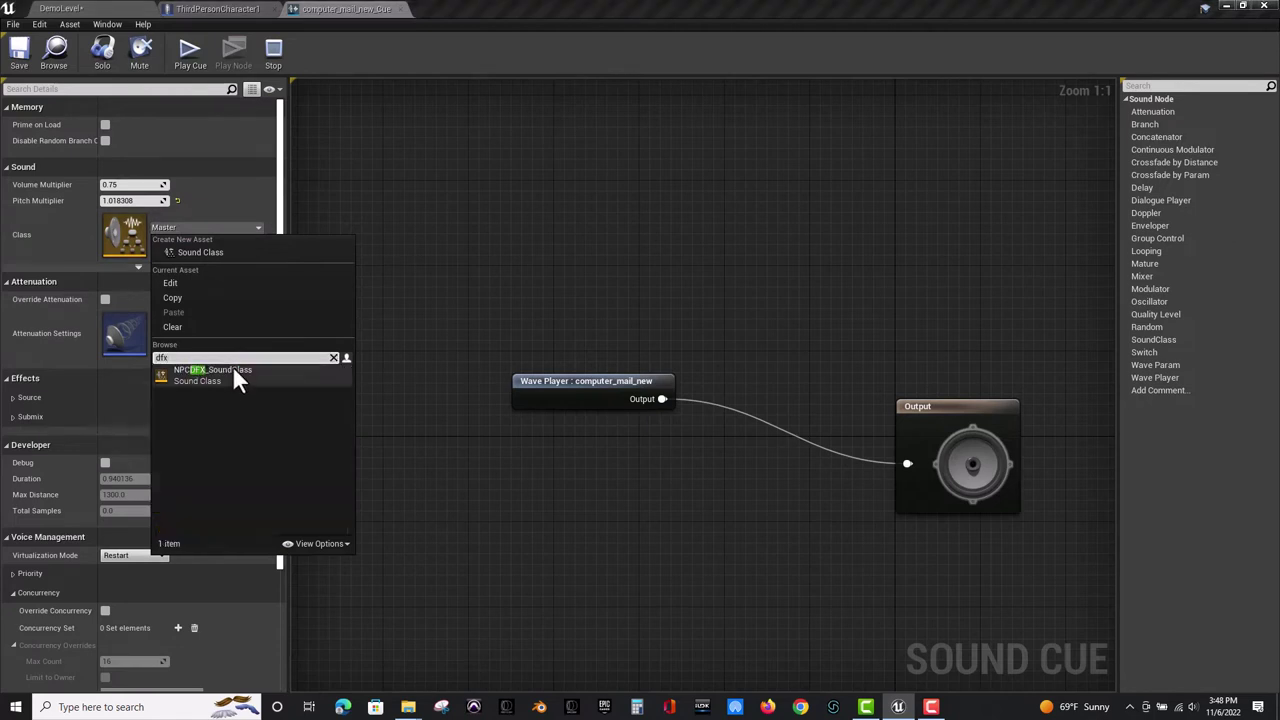
{"action": "left_click", "coordinate": [232, 370]}
{"action": "left_click", "coordinate": [14, 52]}
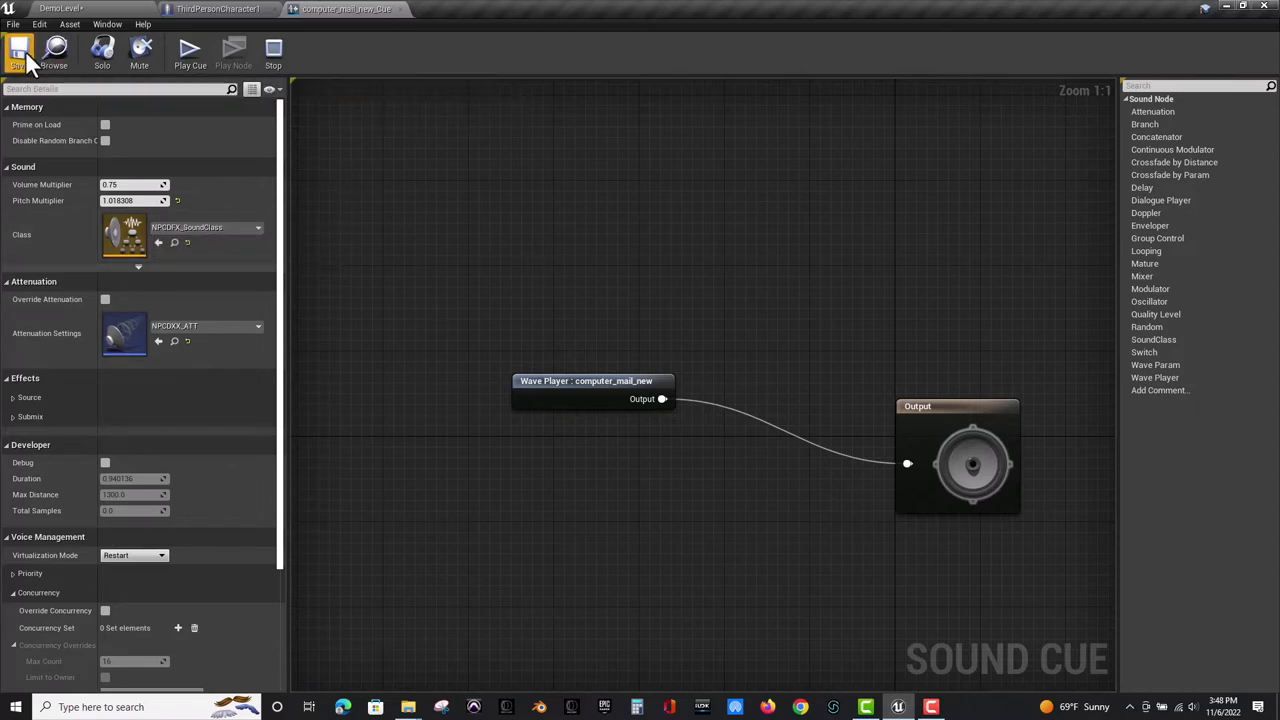
{"action": "left_click", "coordinate": [400, 7]}
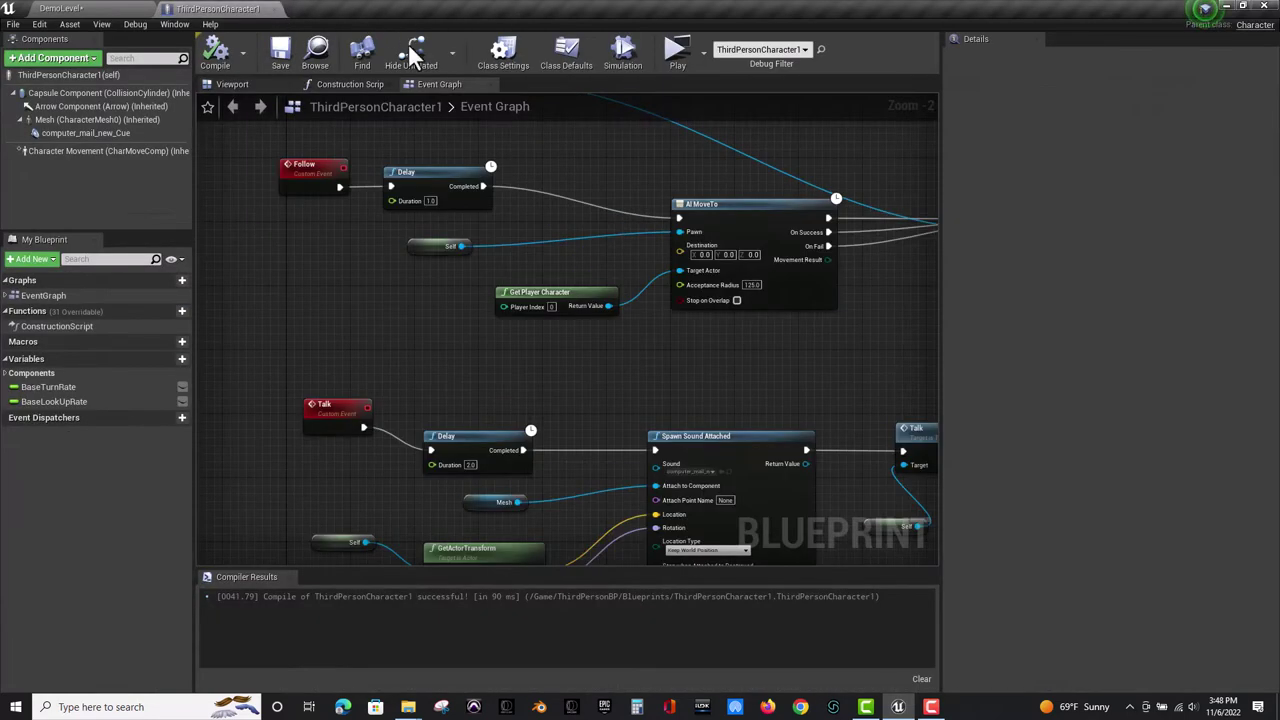
{"action": "left_click", "coordinate": [275, 9]}
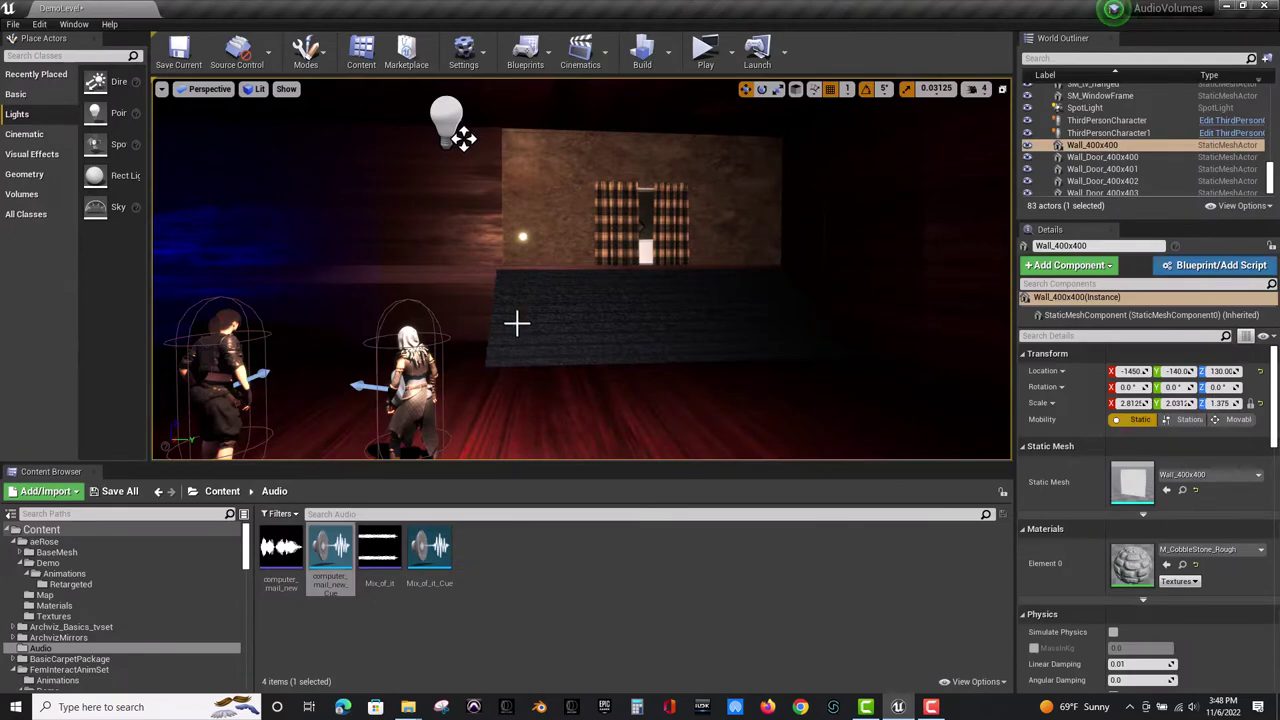
Find the Audio Volume actor by searching for "audio" and place one in the marble bathroom near the bathtub.
{"action": "key", "text": "w"}
{"action": "right_click_drag", "start_coordinate": [628, 300], "coordinate": [666, 259]}
{"action": "key", "text": "w"}
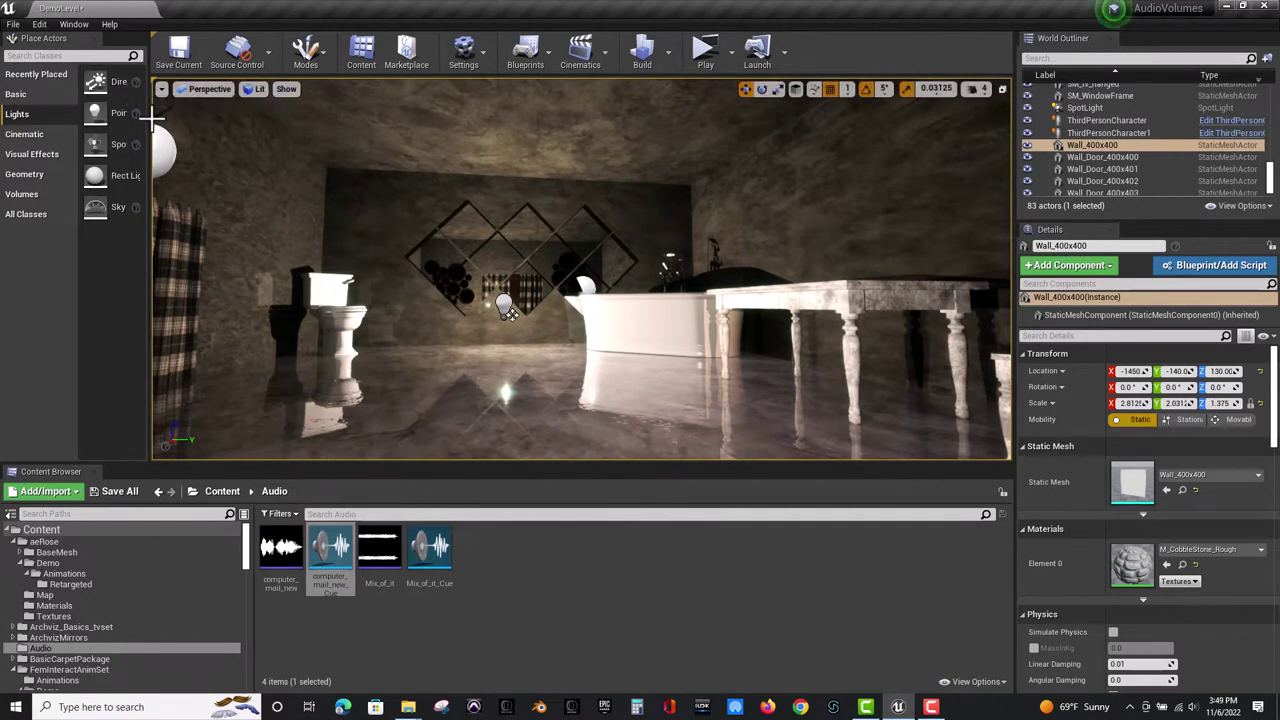
{"action": "left_click", "coordinate": [156, 133]}
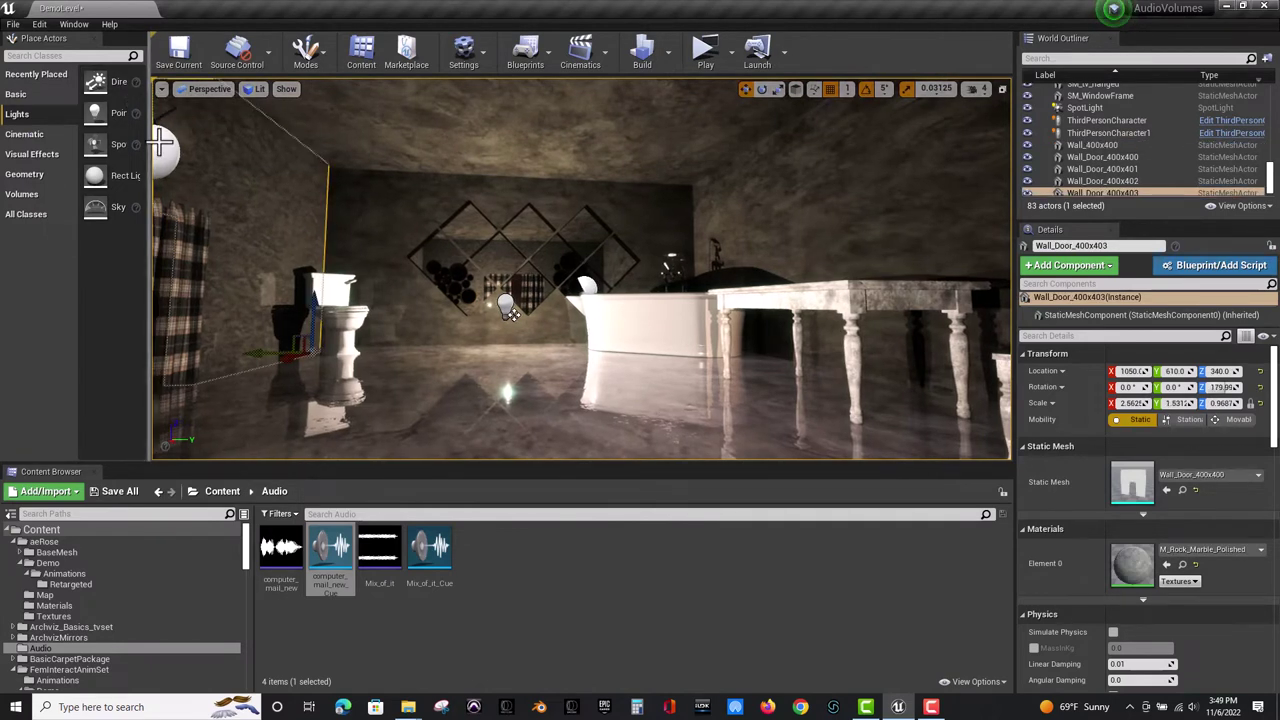
{"action": "key", "text": "ctrl+z"}
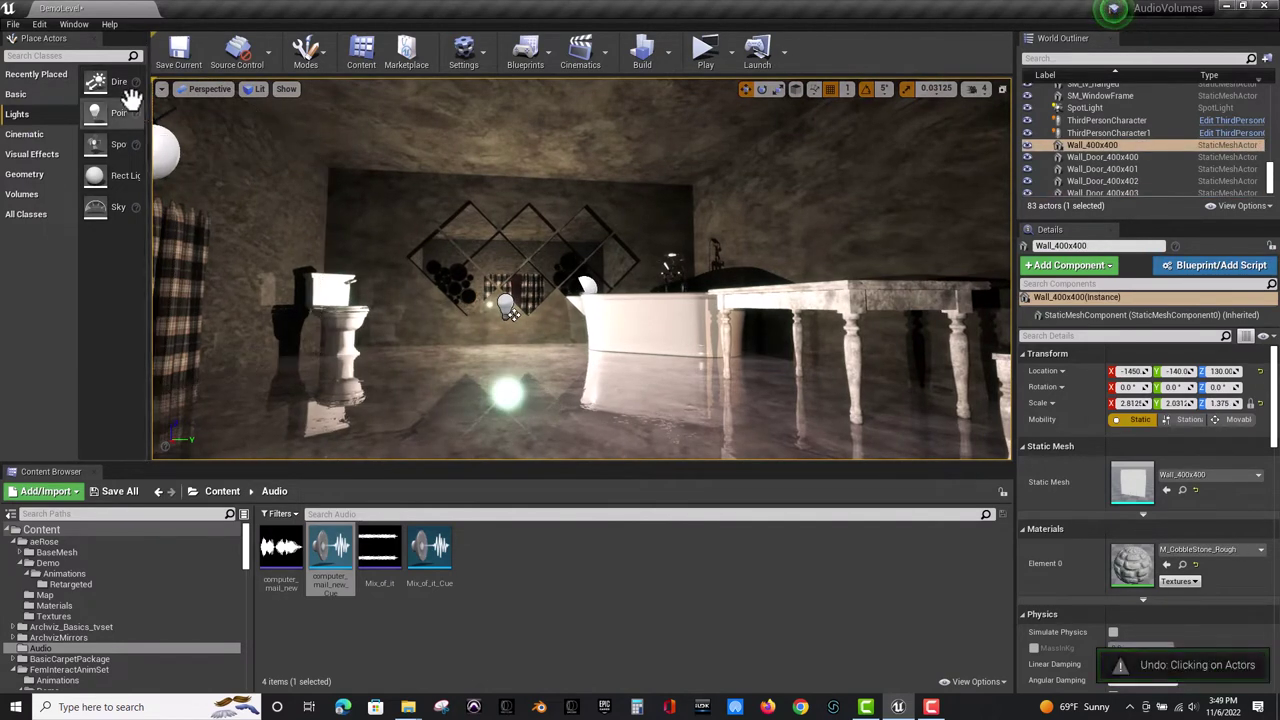
{"action": "left_click", "coordinate": [96, 56]}
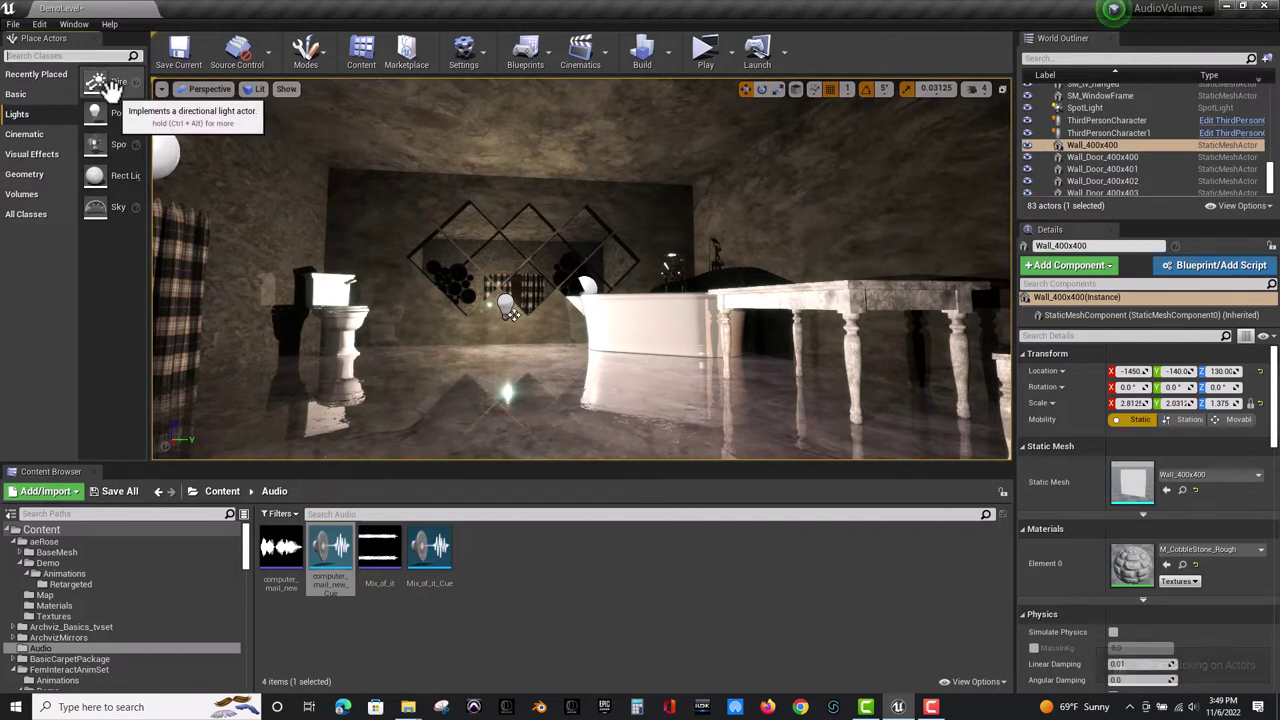
{"action": "type", "text": "audio"}
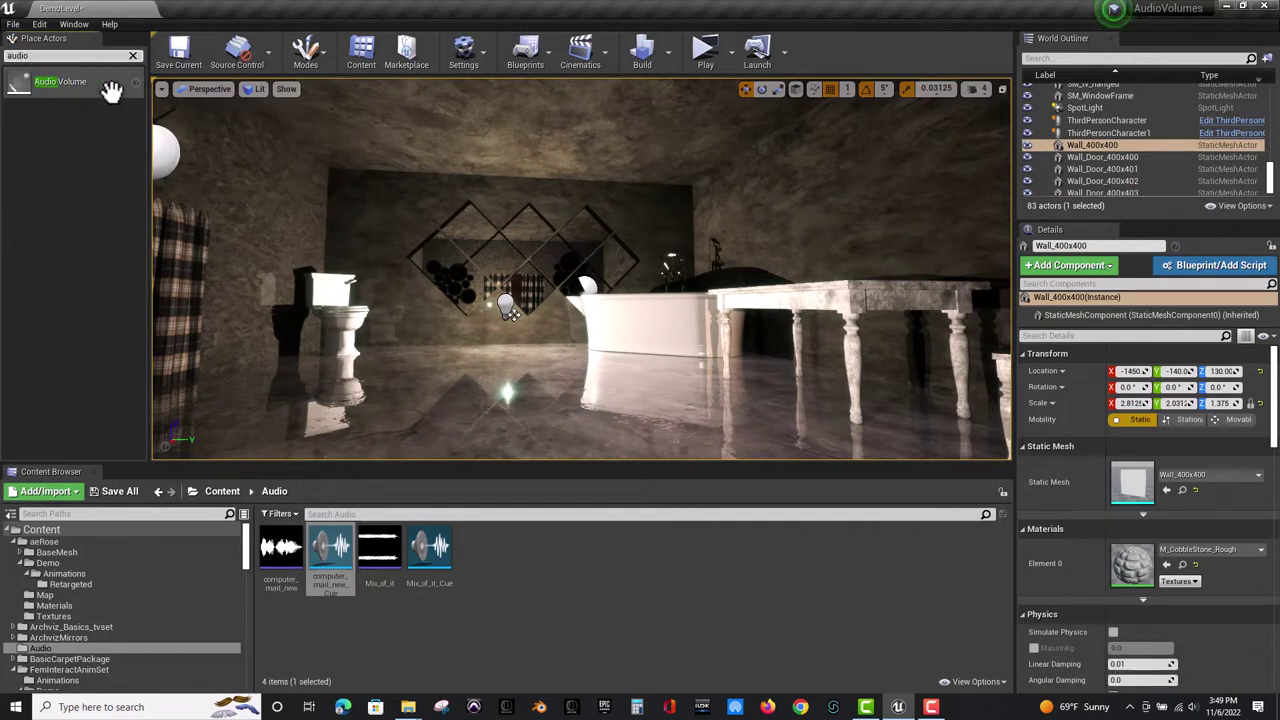
{"action": "left_click_drag", "start_coordinate": [50, 81], "coordinate": [581, 374]}
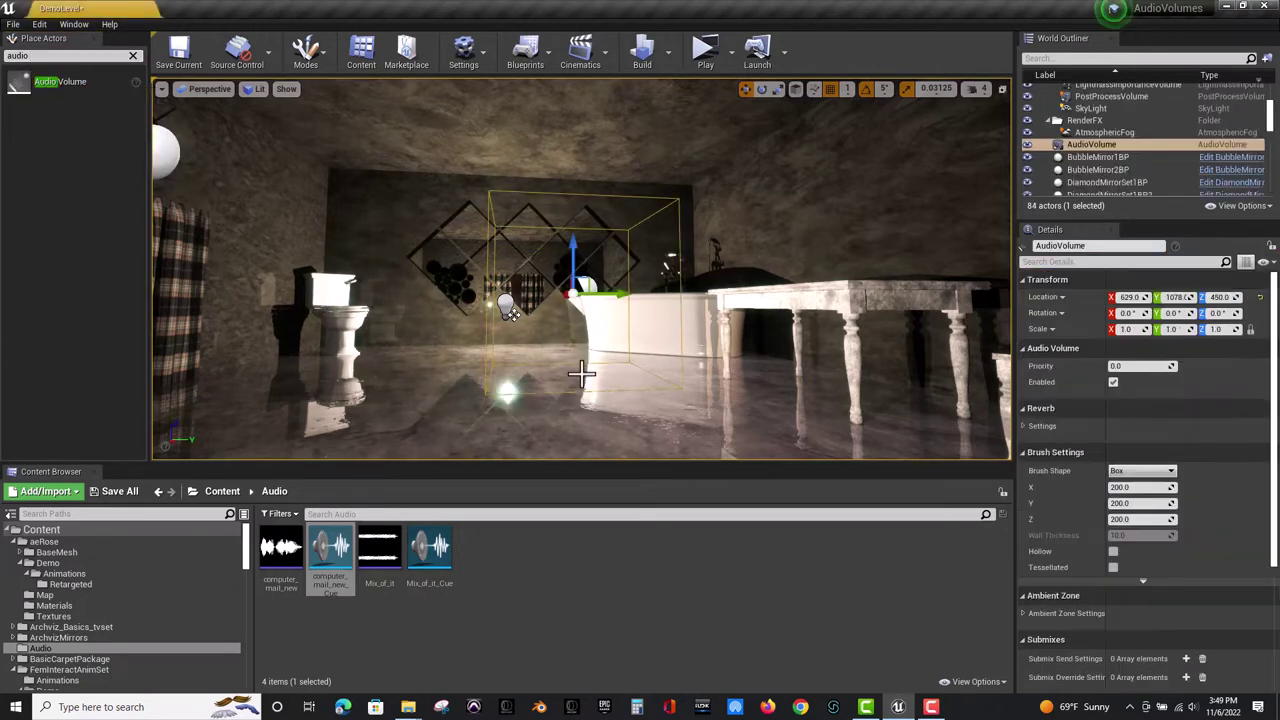
Raise the Audio Volume in the bathroom to a Z location of 538.
{"action": "right_click_drag", "start_coordinate": [588, 342], "coordinate": [768, 371]}
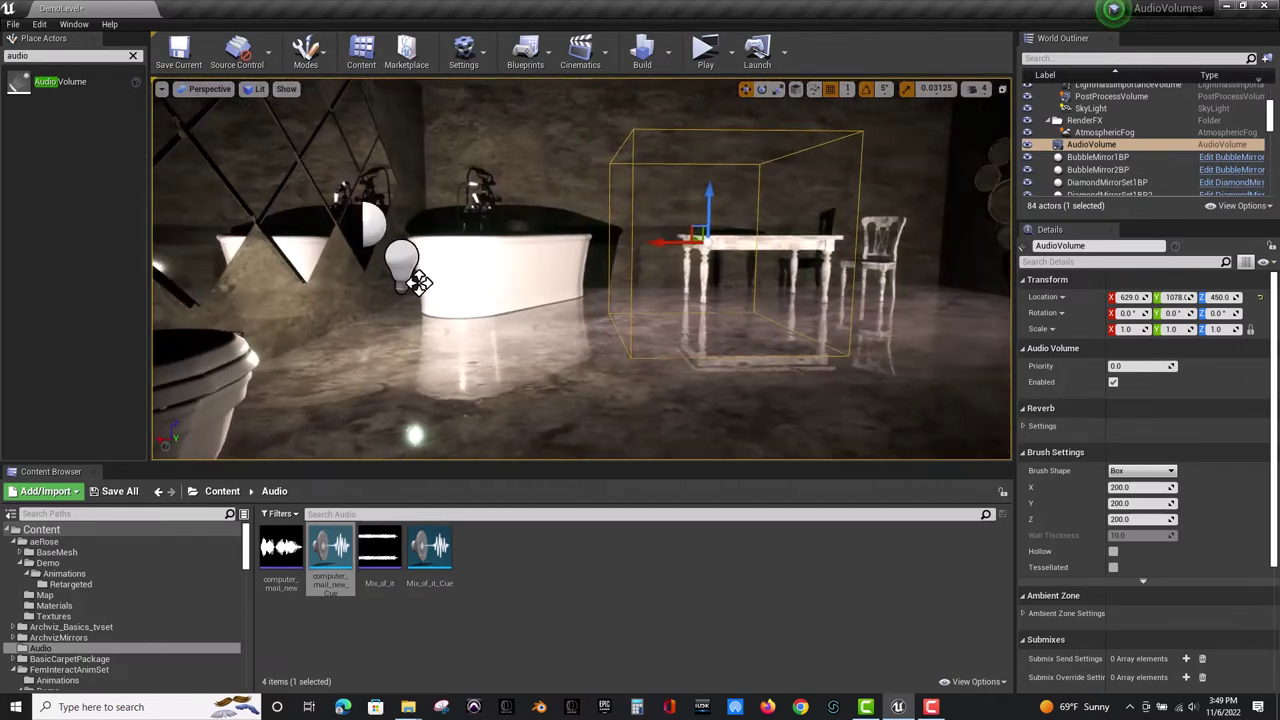
{"action": "left_click_drag", "start_coordinate": [420, 282], "coordinate": [315, 285]}
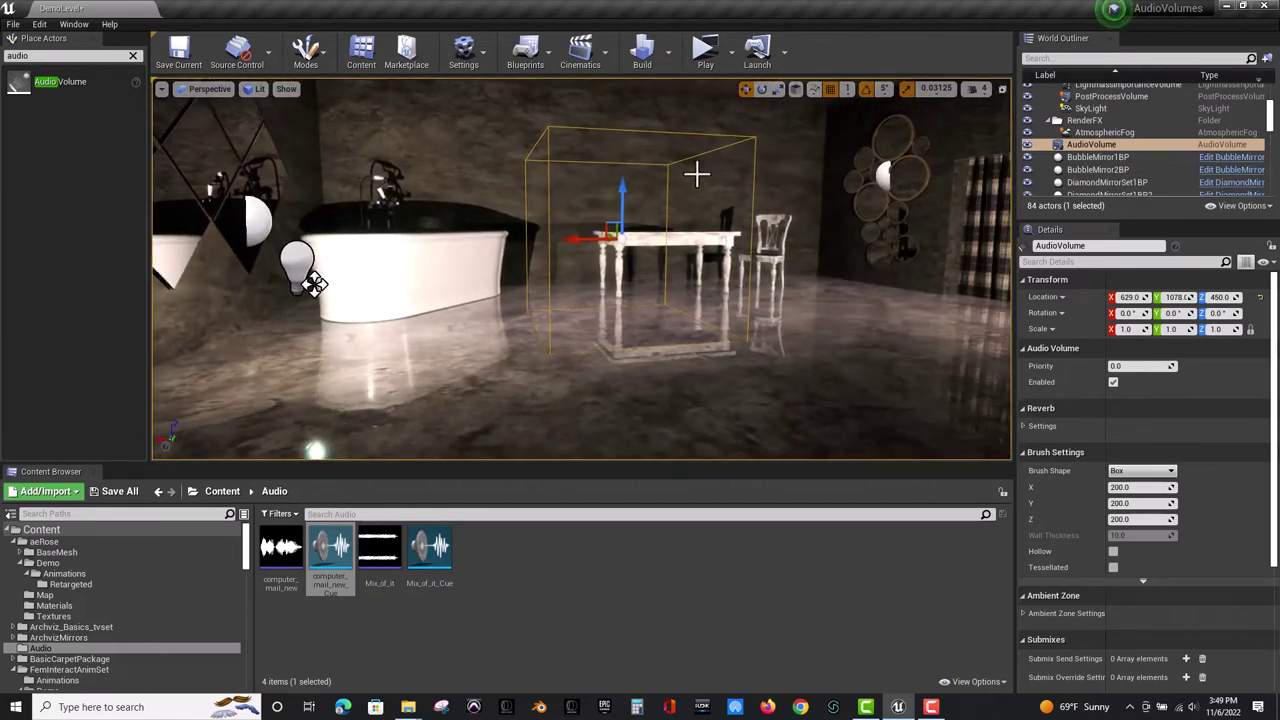
{"action": "left_click_drag", "start_coordinate": [629, 188], "coordinate": [634, 118]}
{"action": "middle_click_drag", "start_coordinate": [594, 192], "coordinate": [610, 105]}
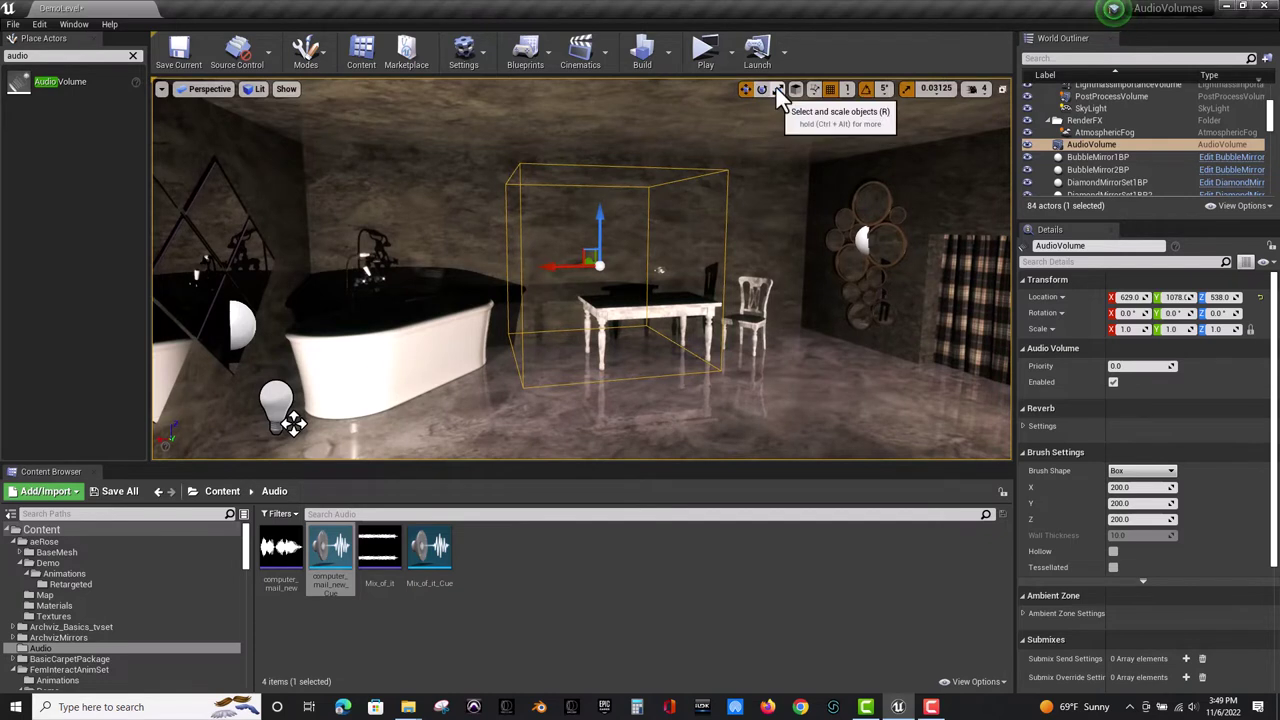
Scale the Audio Volume to about 5.81 in X, 2.06 in Y and 1.91 in Z to stretch it across the room.
{"action": "left_click_drag", "start_coordinate": [601, 224], "coordinate": [602, 172]}
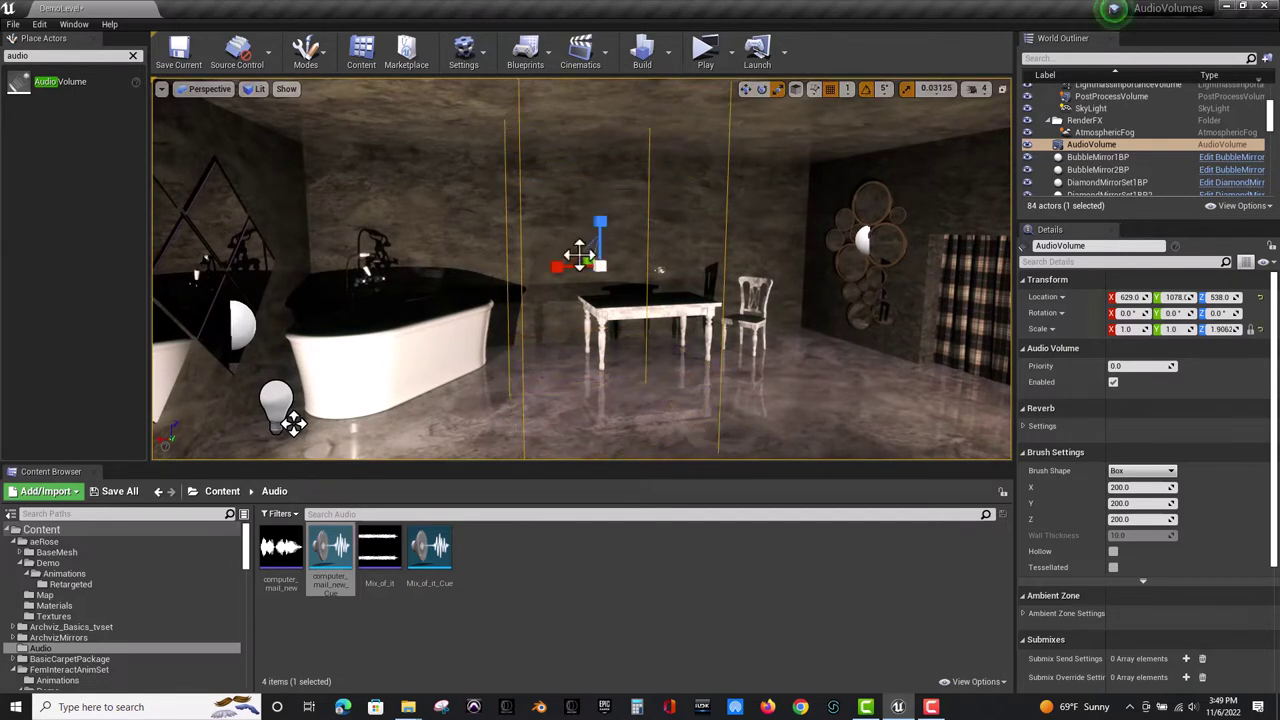
{"action": "left_click_drag", "start_coordinate": [560, 268], "coordinate": [338, 267]}
{"action": "left_click_drag", "start_coordinate": [485, 268], "coordinate": [474, 268]}
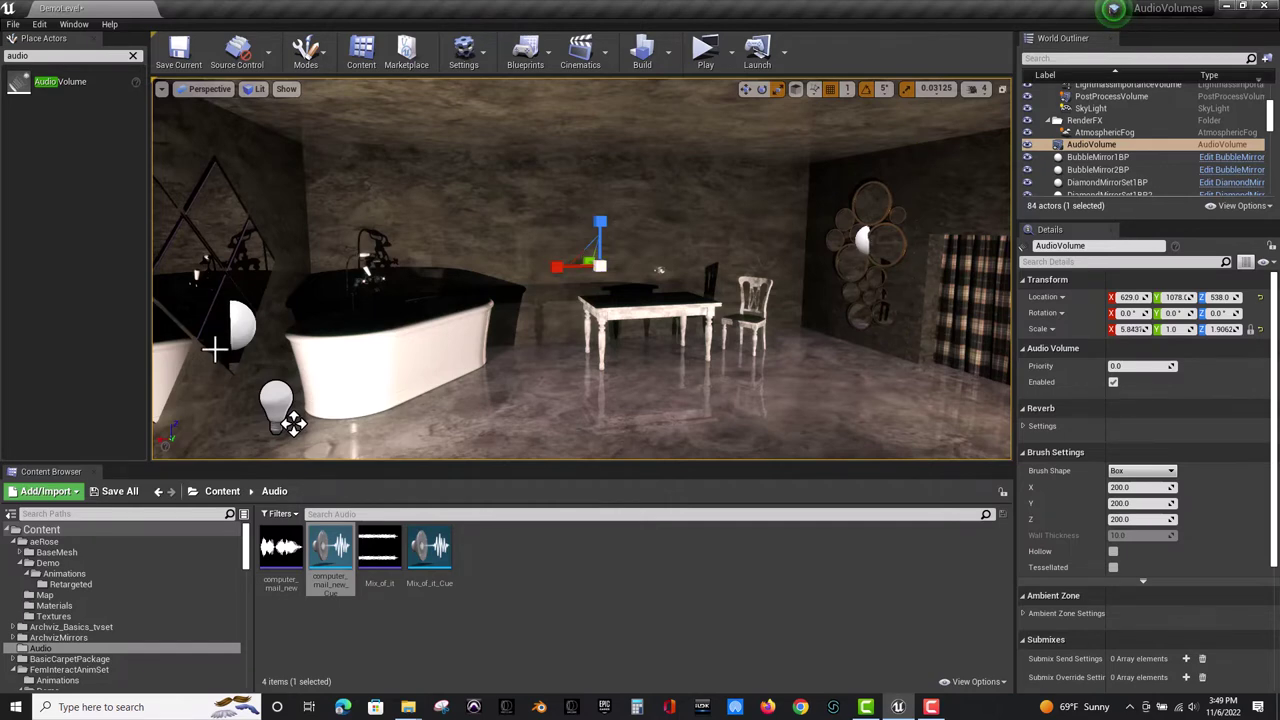
{"action": "right_click_drag", "start_coordinate": [229, 349], "coordinate": [420, 349]}
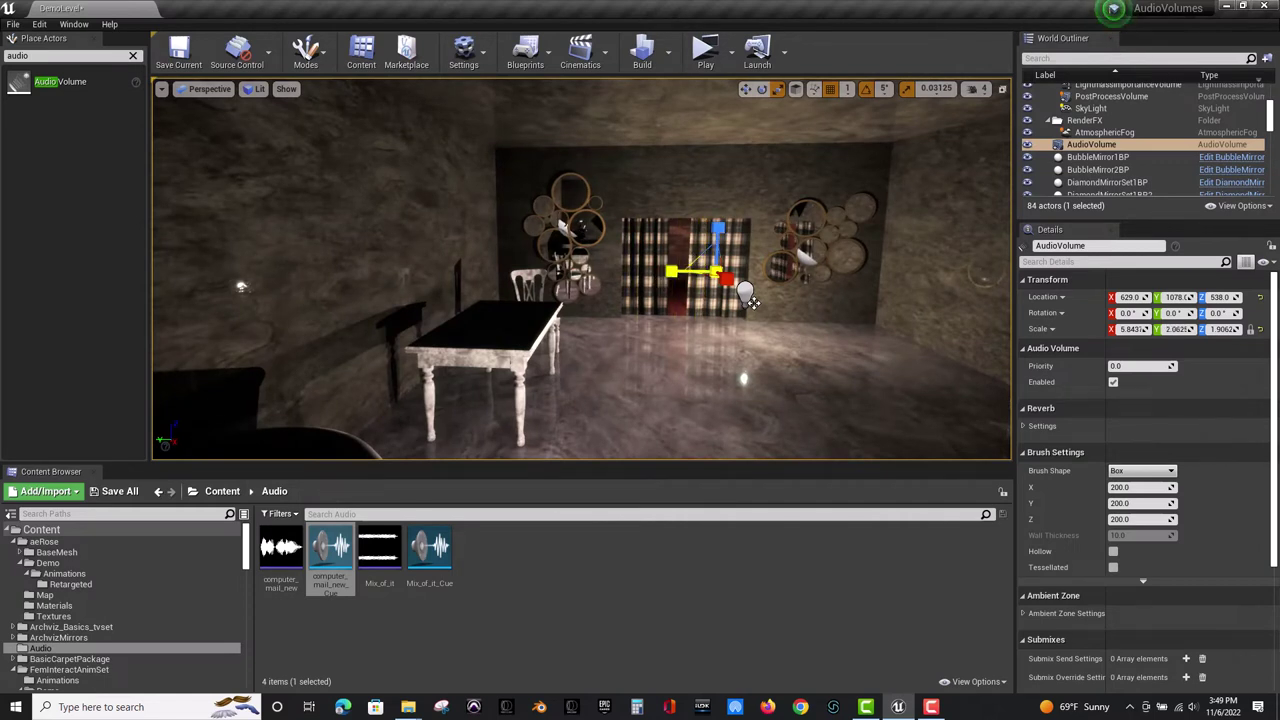
{"action": "left_click_drag", "start_coordinate": [730, 281], "coordinate": [724, 277]}
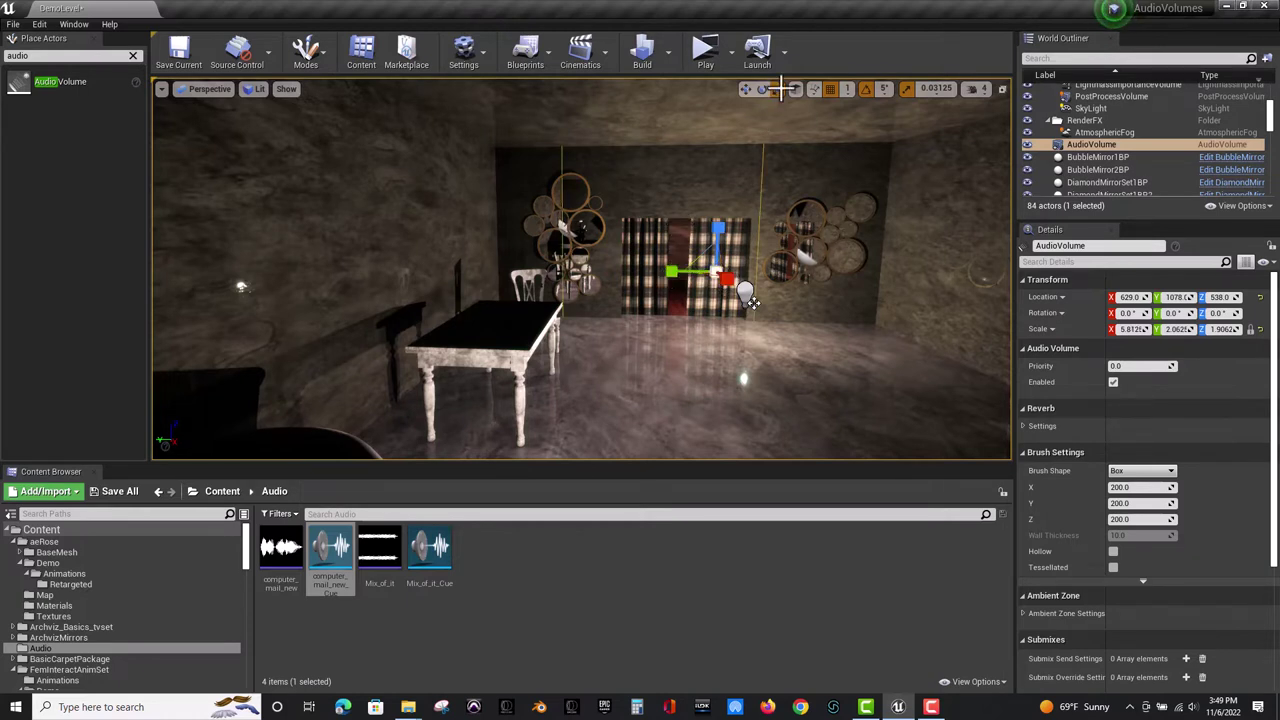
Move the Audio Volume to a Y location of 1031 and rescale it to about 3.97 in Y and 1.81 in Z.
{"action": "left_click", "coordinate": [745, 89]}
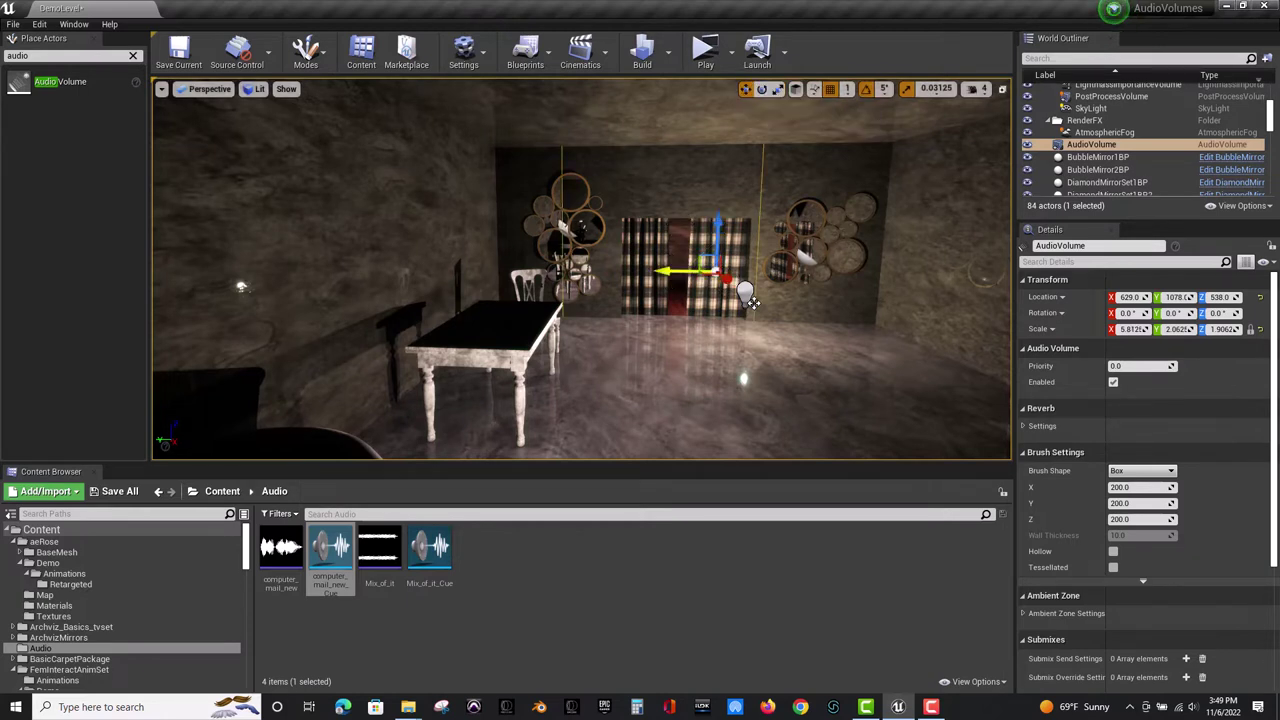
{"action": "left_click_drag", "start_coordinate": [752, 303], "coordinate": [752, 303]}
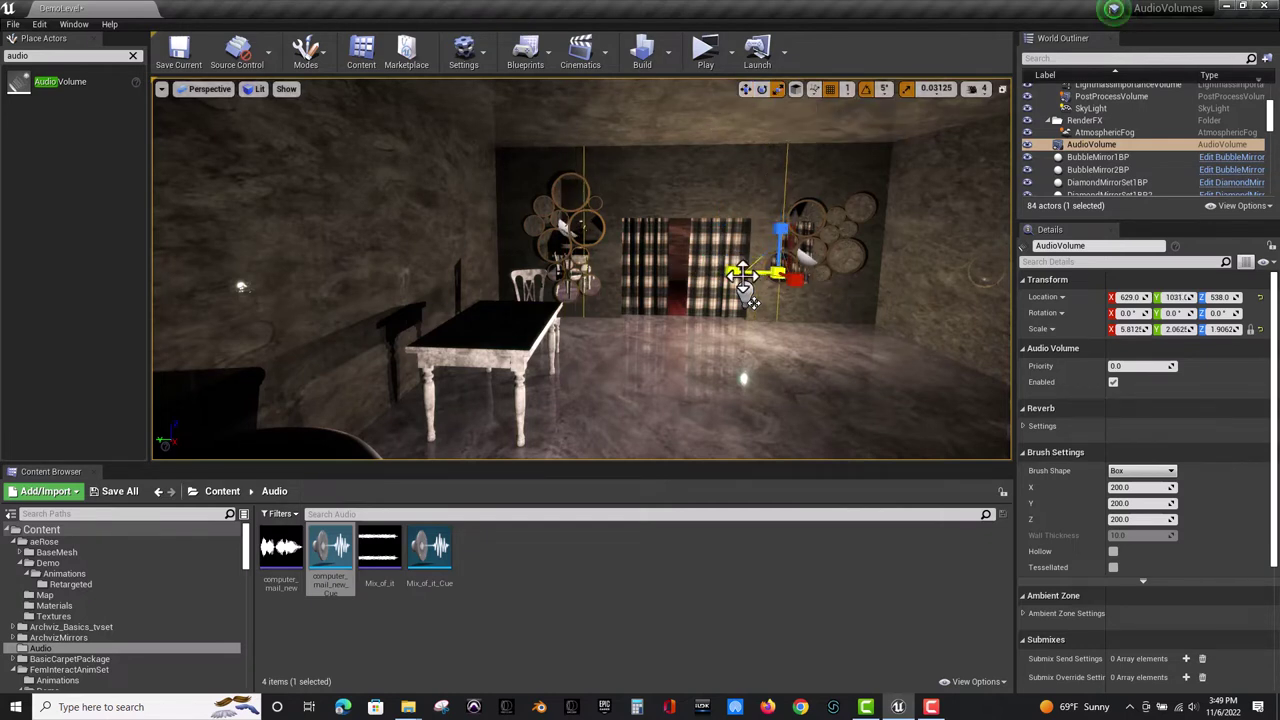
{"action": "key", "text": "r"}
{"action": "left_click_drag", "start_coordinate": [752, 303], "coordinate": [752, 303]}
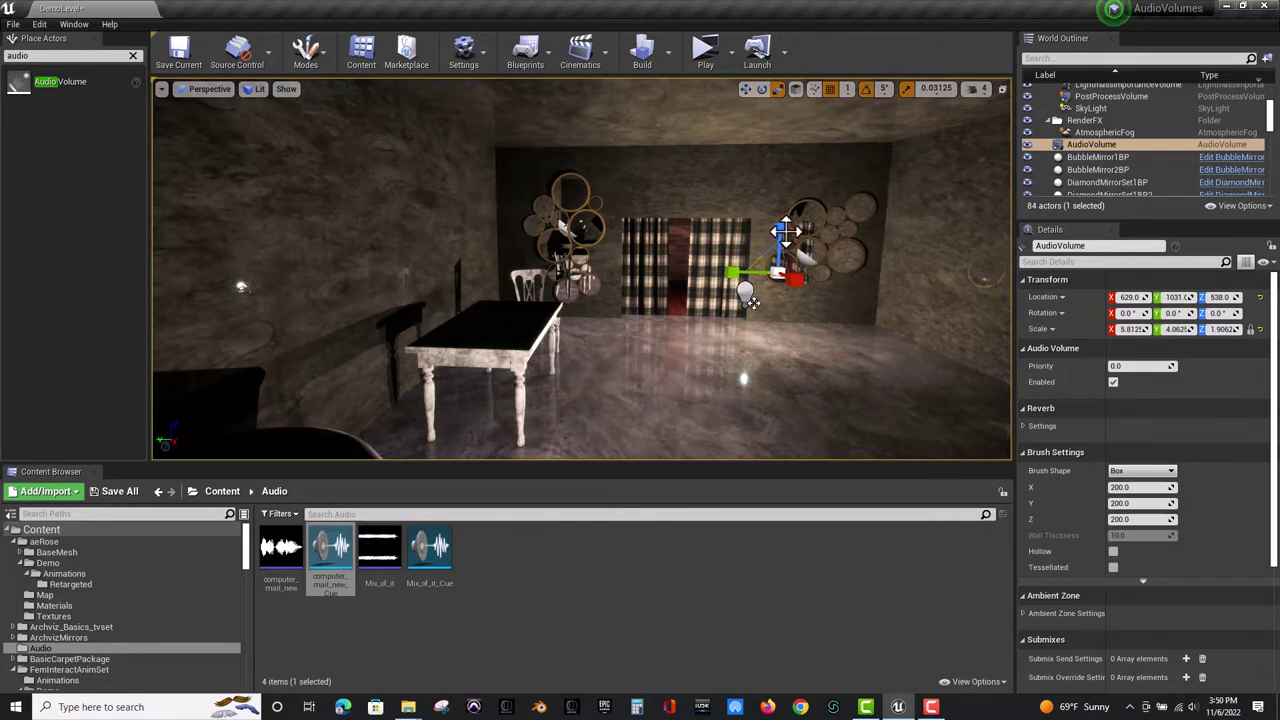
{"action": "left_click_drag", "start_coordinate": [785, 232], "coordinate": [785, 232]}
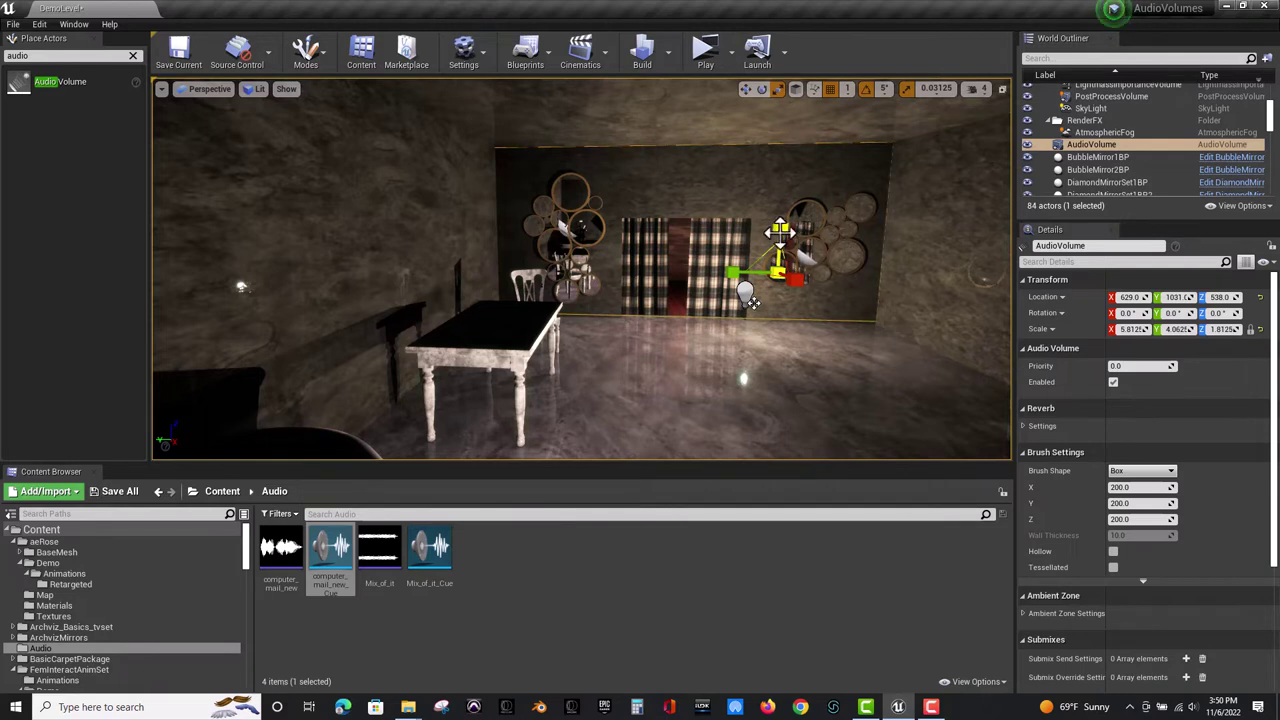
{"action": "left_click_drag", "start_coordinate": [735, 272], "coordinate": [752, 303]}
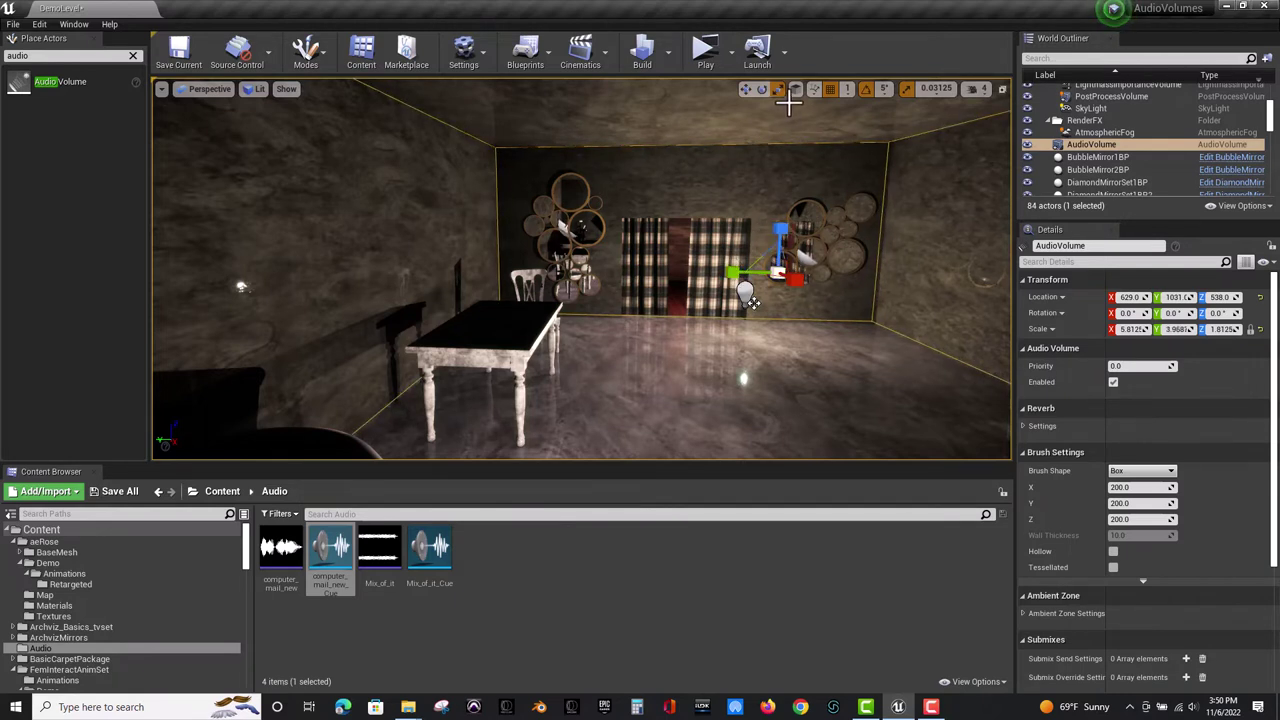
Nudge the Audio Volume to a Y location of 1029 and check its fit against the bathroom walls.
{"action": "left_click", "coordinate": [749, 93]}
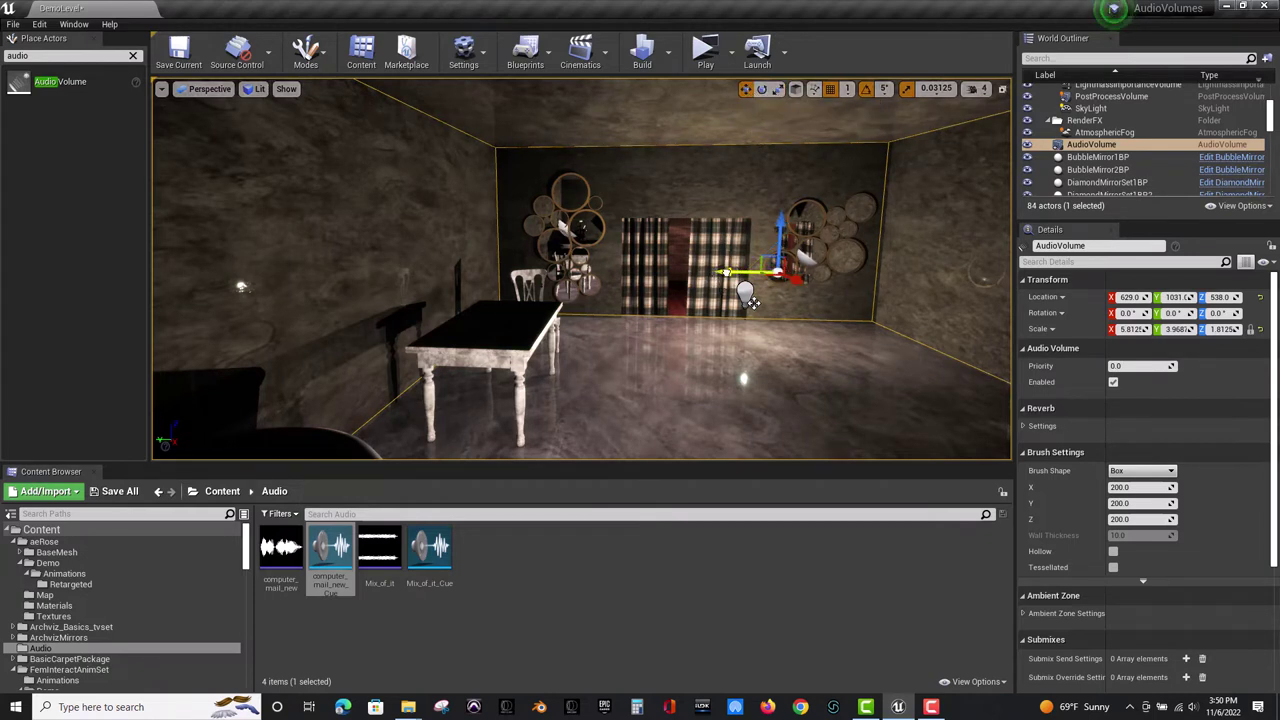
{"action": "left_click_drag", "start_coordinate": [752, 302], "coordinate": [752, 302]}
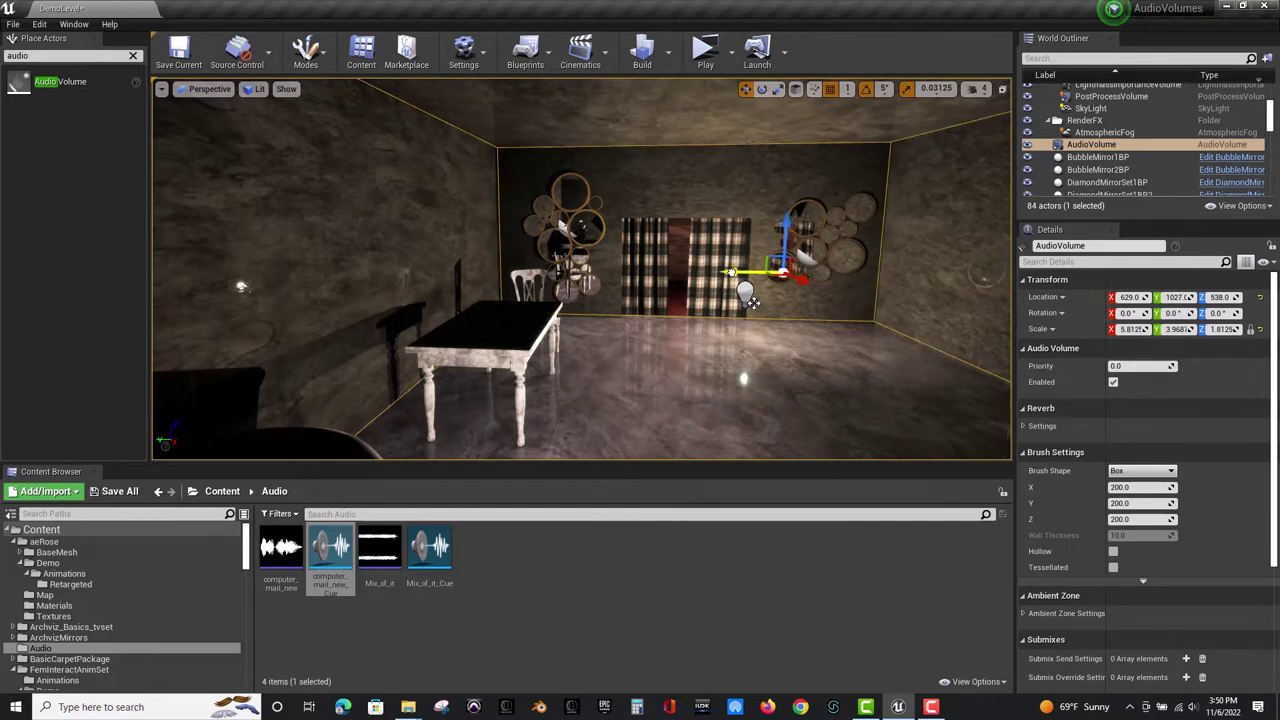
{"action": "left_click_drag", "start_coordinate": [732, 272], "coordinate": [727, 272]}
{"action": "right_click_drag", "start_coordinate": [807, 258], "coordinate": [1000, 220]}
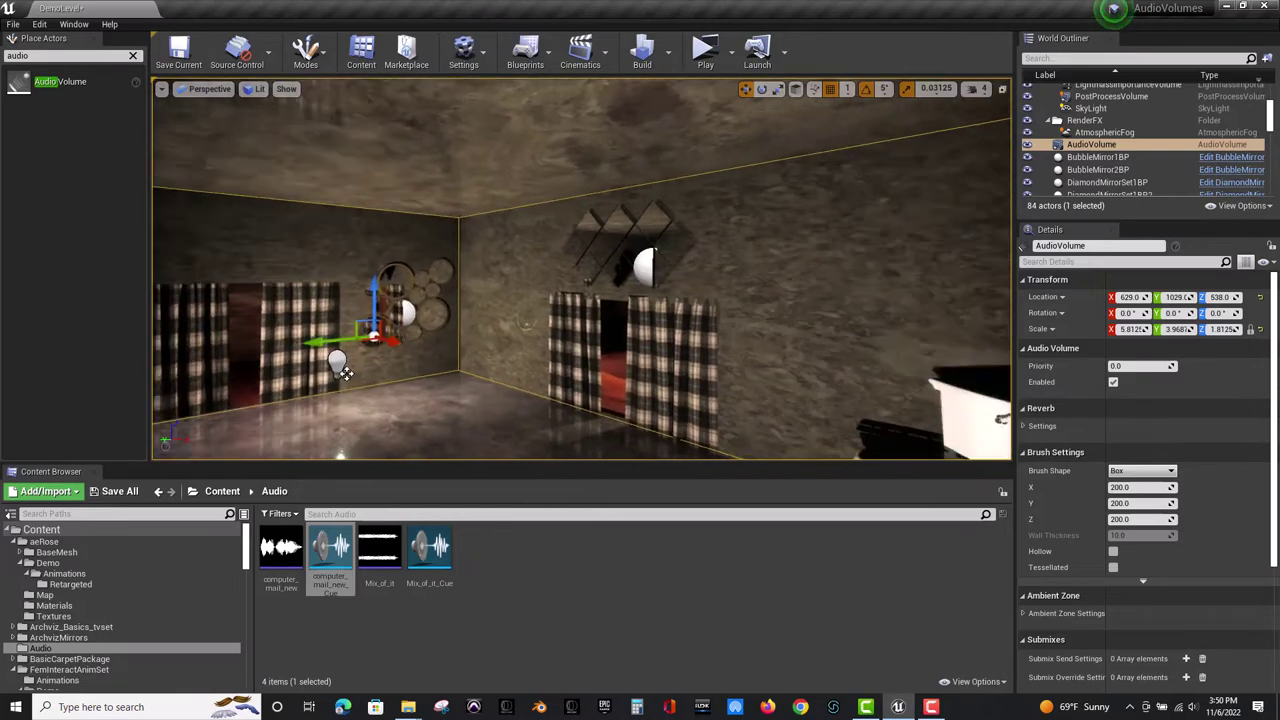
{"action": "right_click_drag", "start_coordinate": [346, 373], "coordinate": [455, 378]}
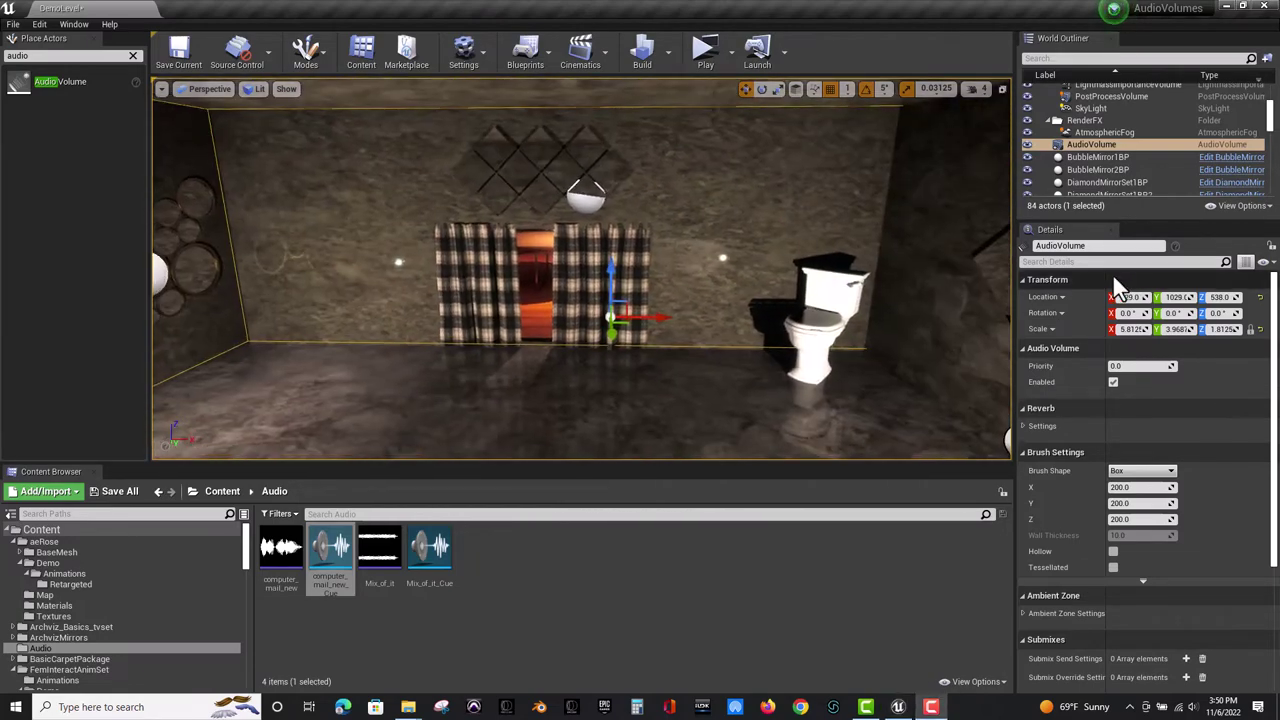
{"action": "right_click_drag", "start_coordinate": [865, 265], "coordinate": [510, 456]}
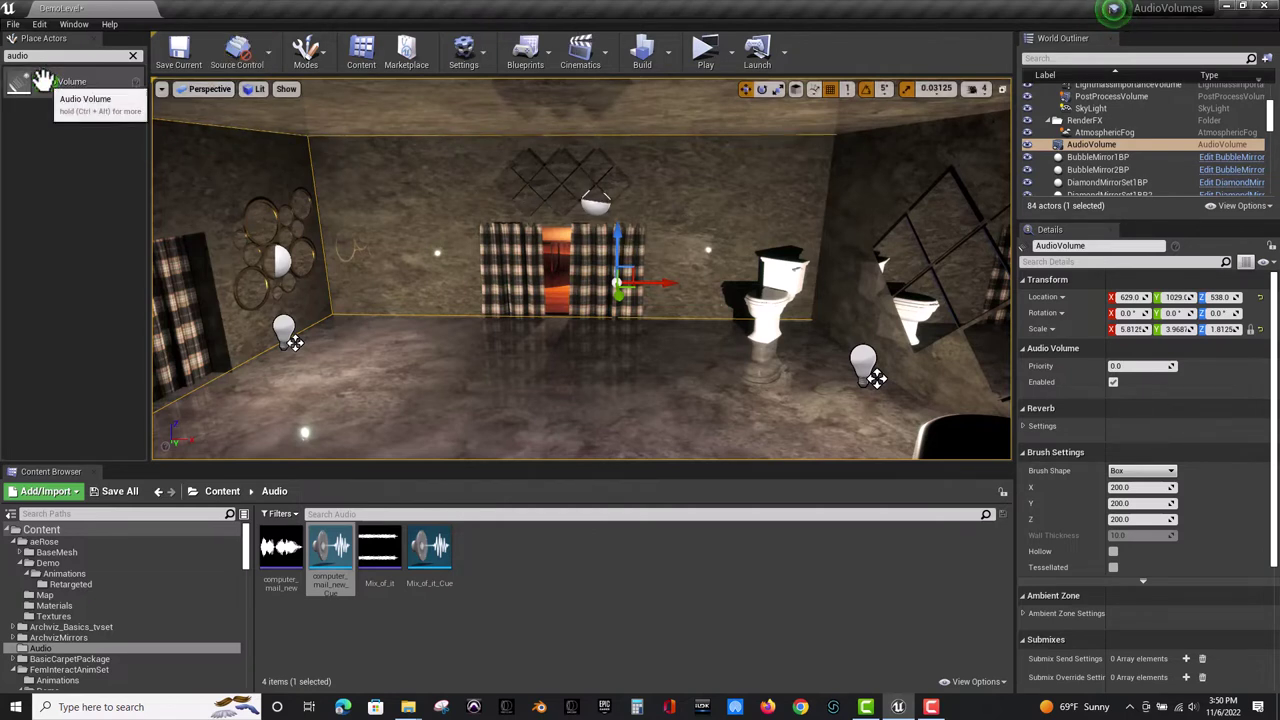
Rename the AudioVolume actor as BathroomAudioVoulume.
{"action": "left_click", "coordinate": [530, 612]}
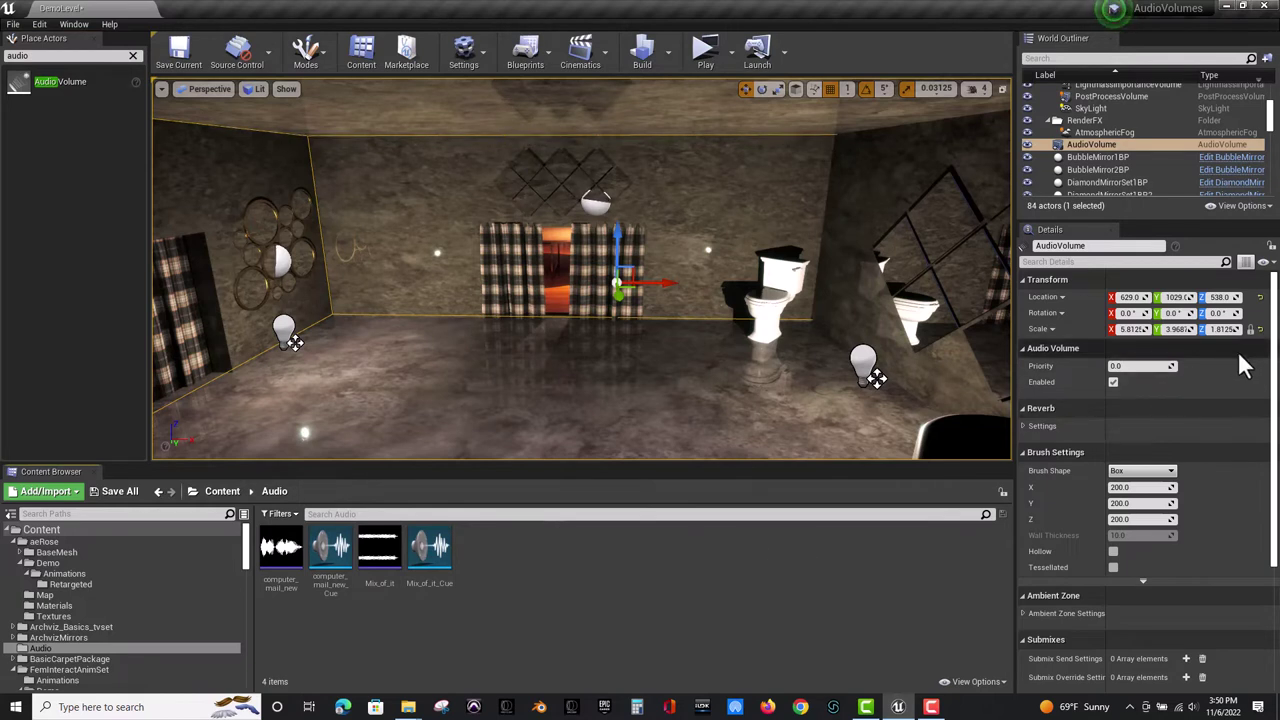
{"action": "right_click", "coordinate": [1113, 143]}
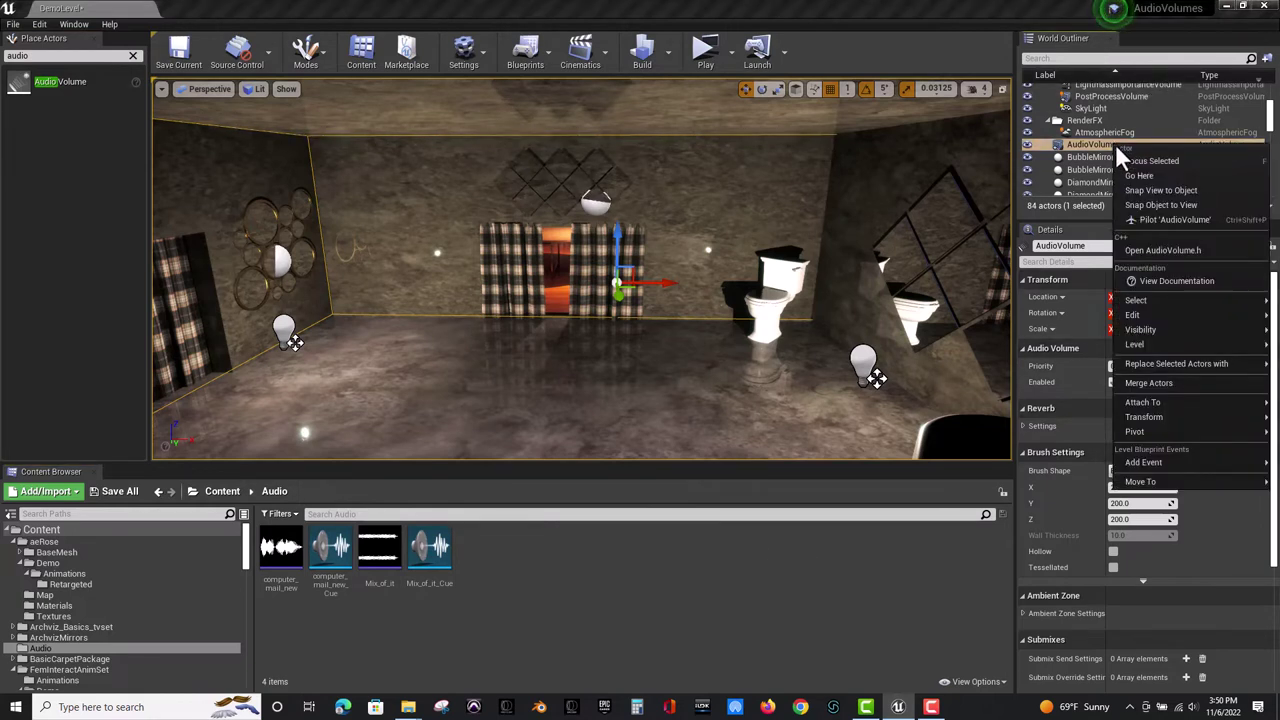
{"action": "left_click", "coordinate": [957, 258]}
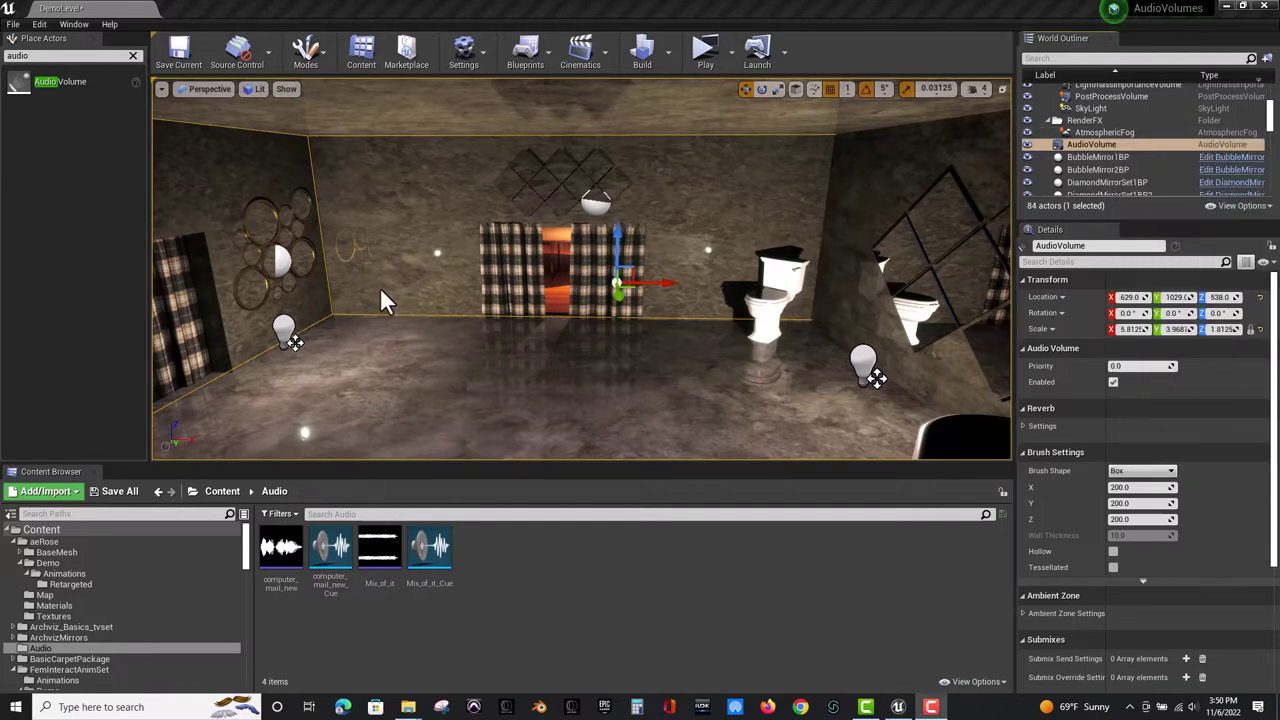
{"action": "right_click", "coordinate": [1177, 145]}
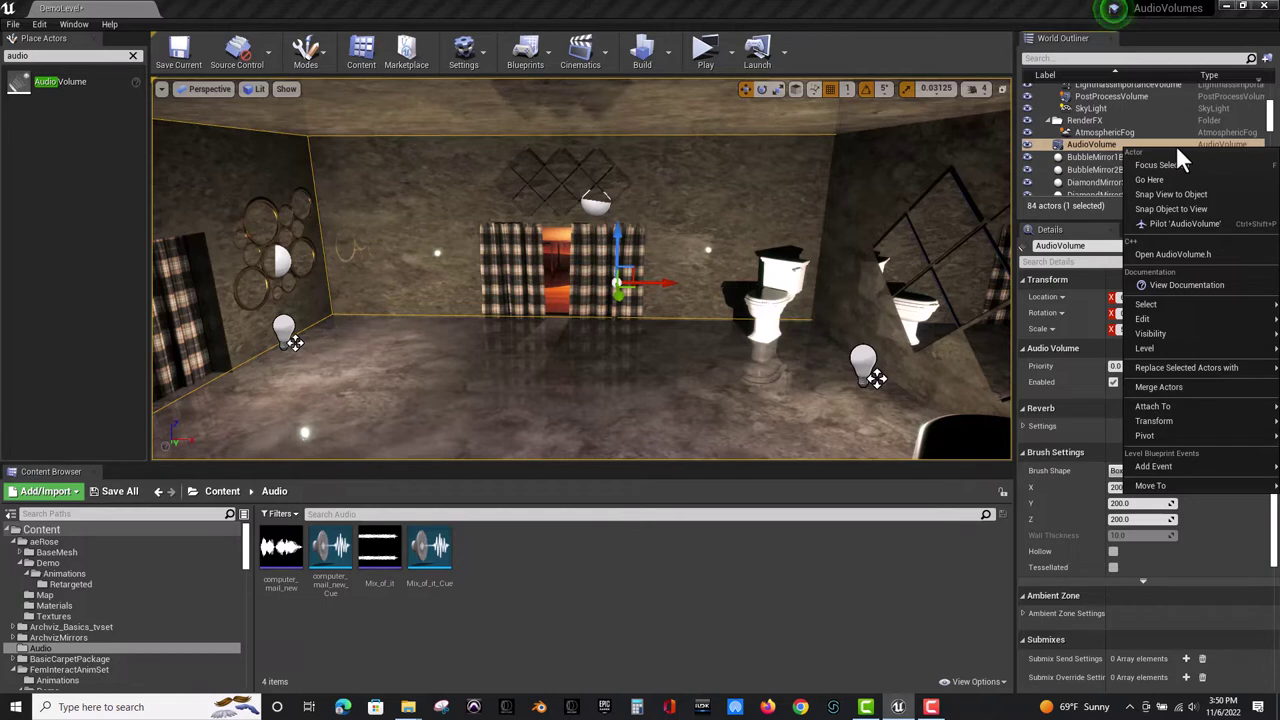
{"action": "left_click", "coordinate": [1076, 144]}
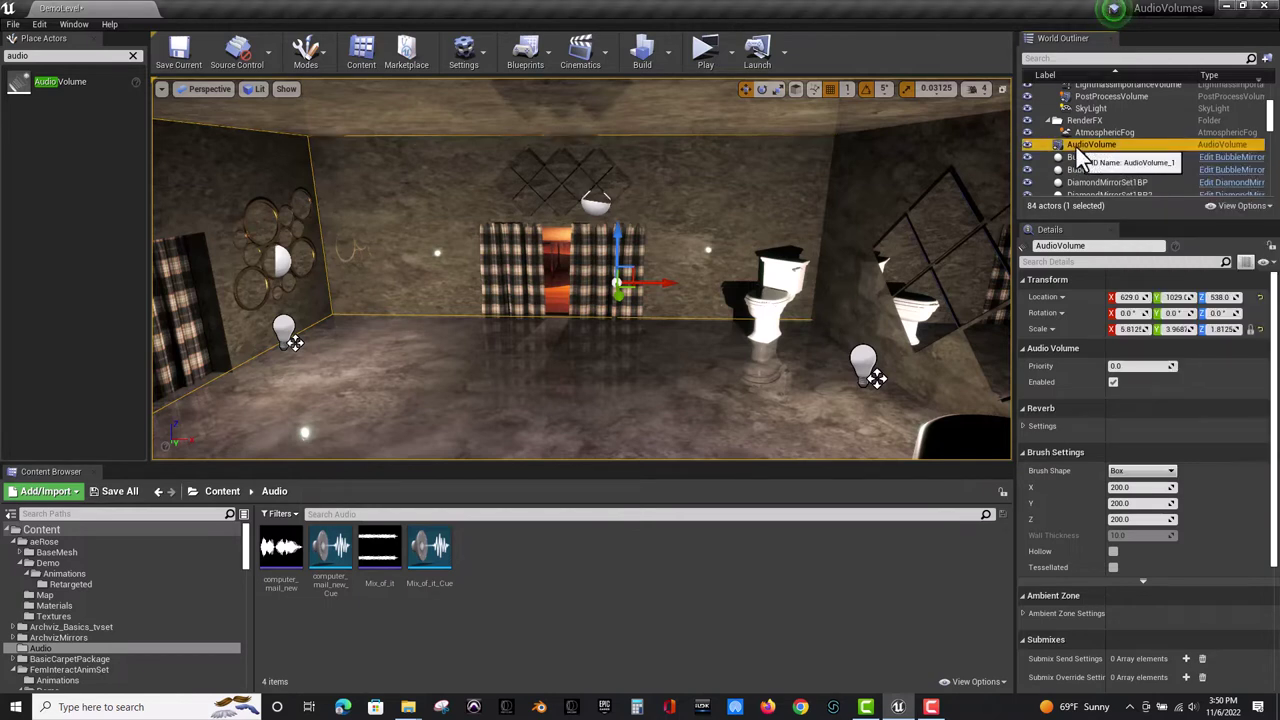
{"action": "left_click", "coordinate": [1082, 146]}
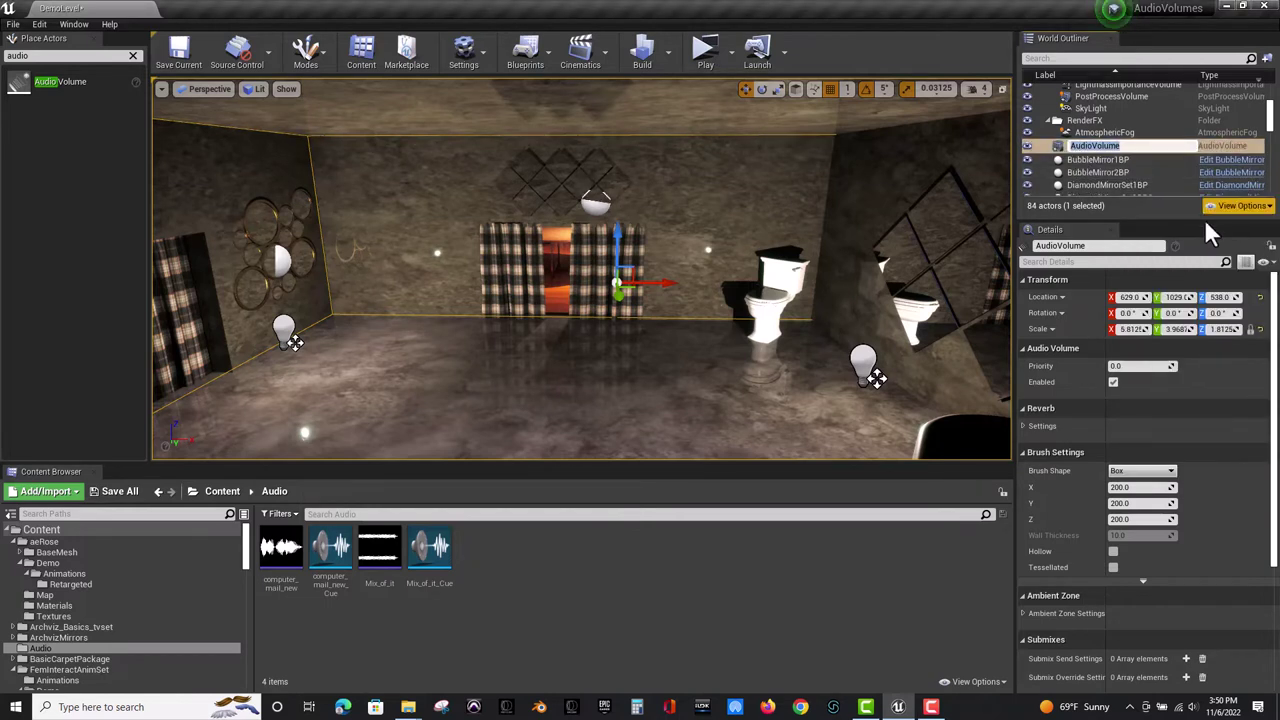
{"action": "type", "text": "Bathroom"}
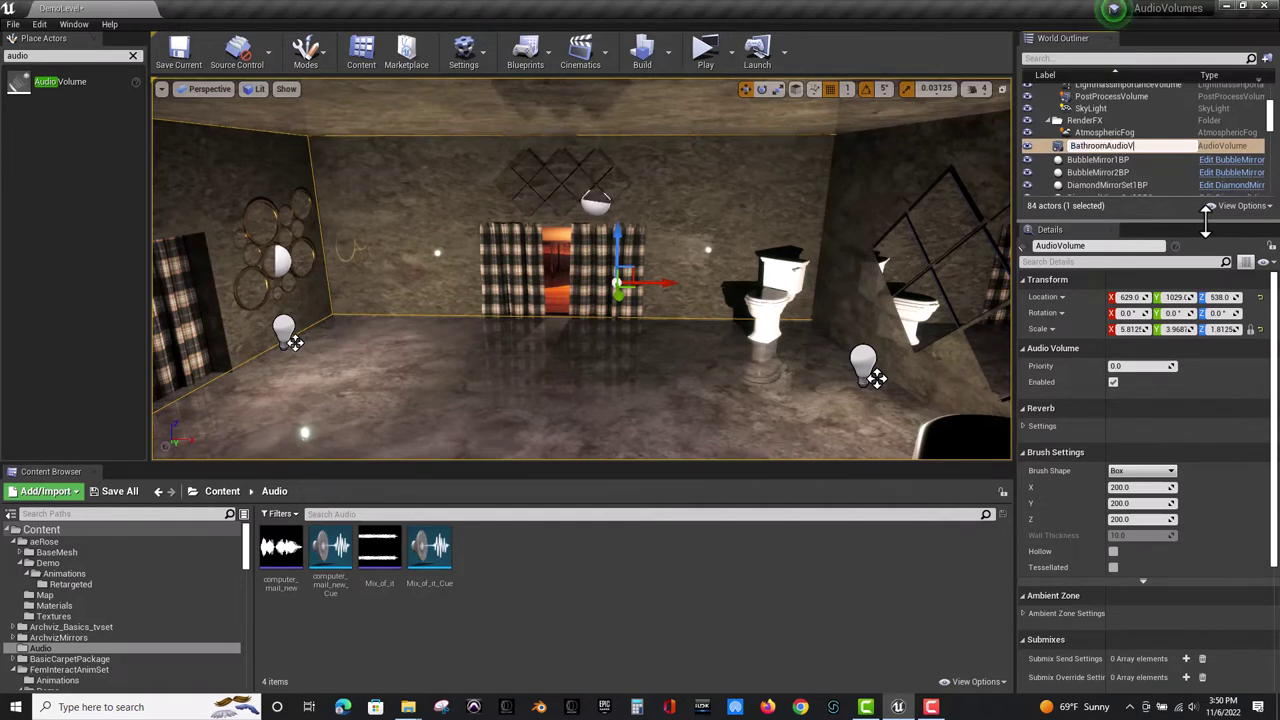
{"action": "key", "text": "Return"}
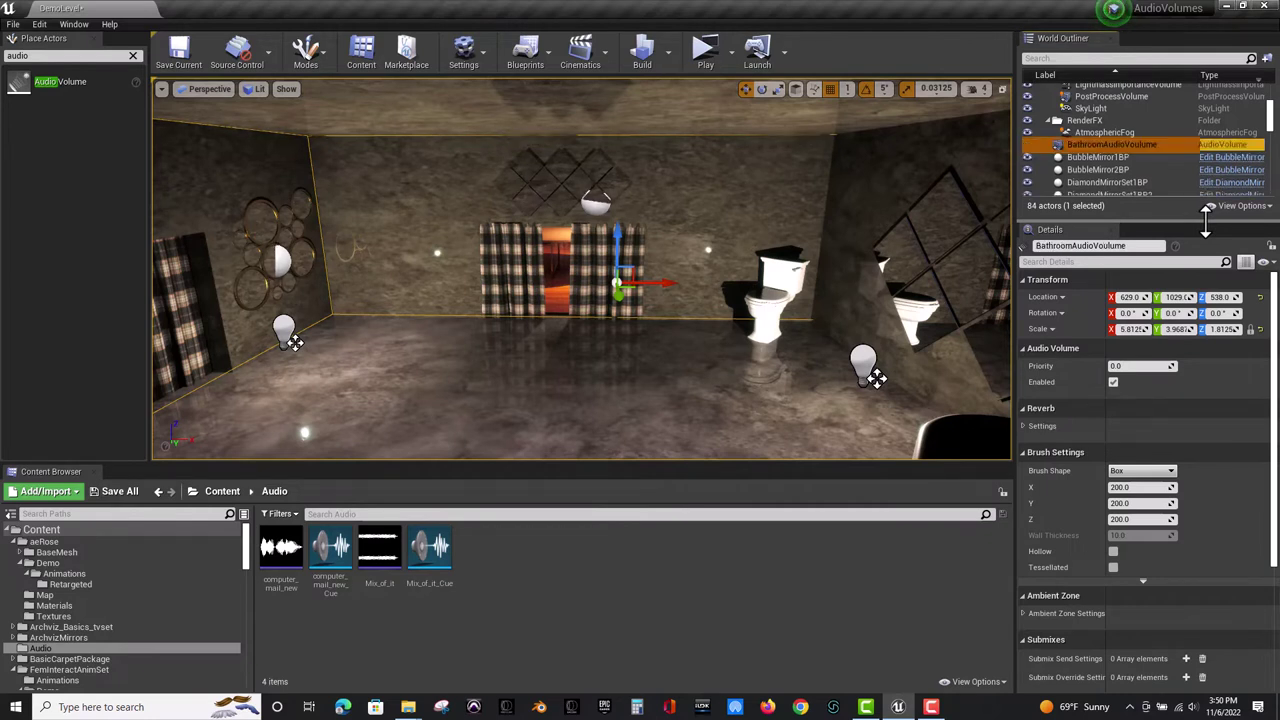
Expand the Ambient Zone Settings of the bathroom audio volume.
{"action": "left_click", "coordinate": [1100, 145]}
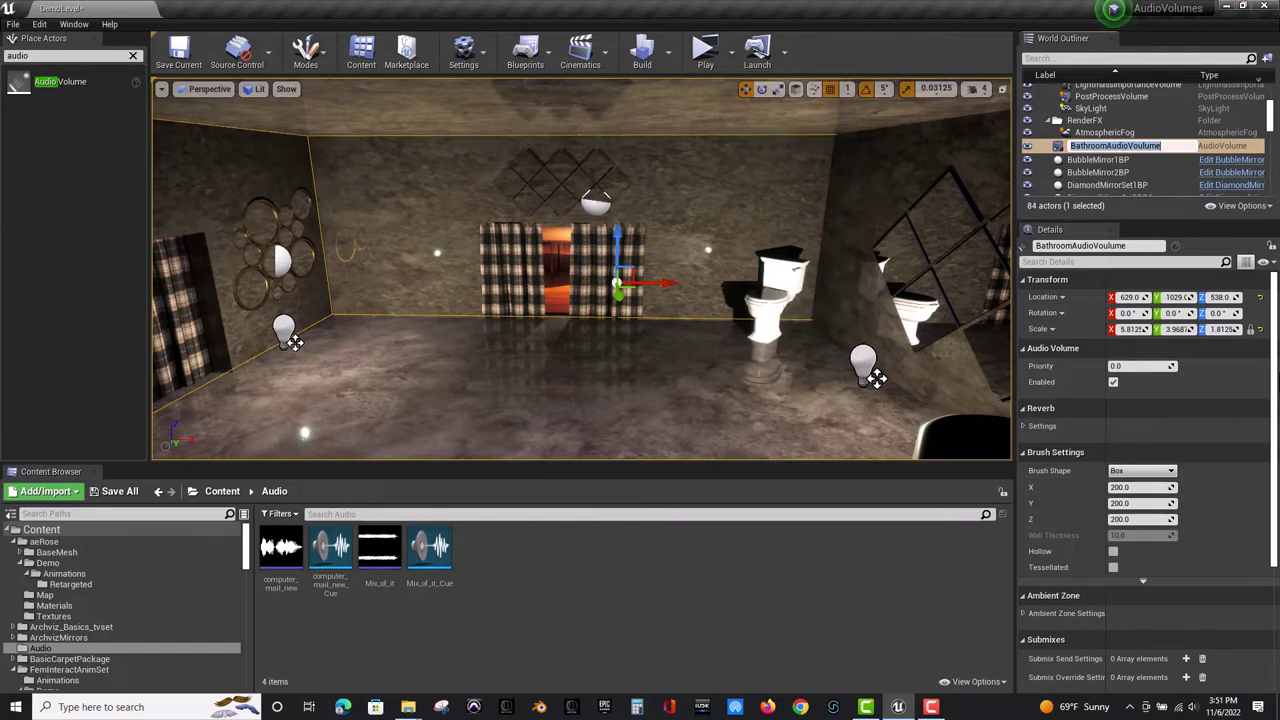
{"action": "left_click_drag", "start_coordinate": [1275, 368], "coordinate": [1276, 528]}
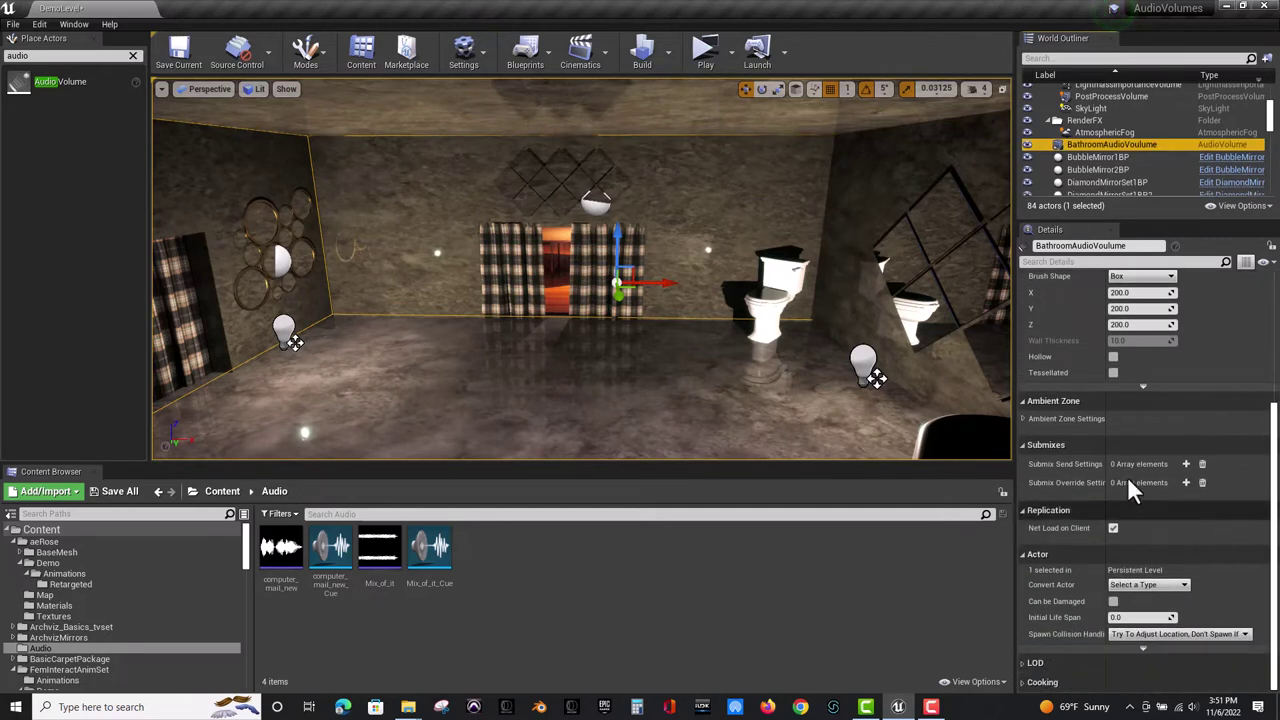
{"action": "left_click", "coordinate": [1023, 418]}
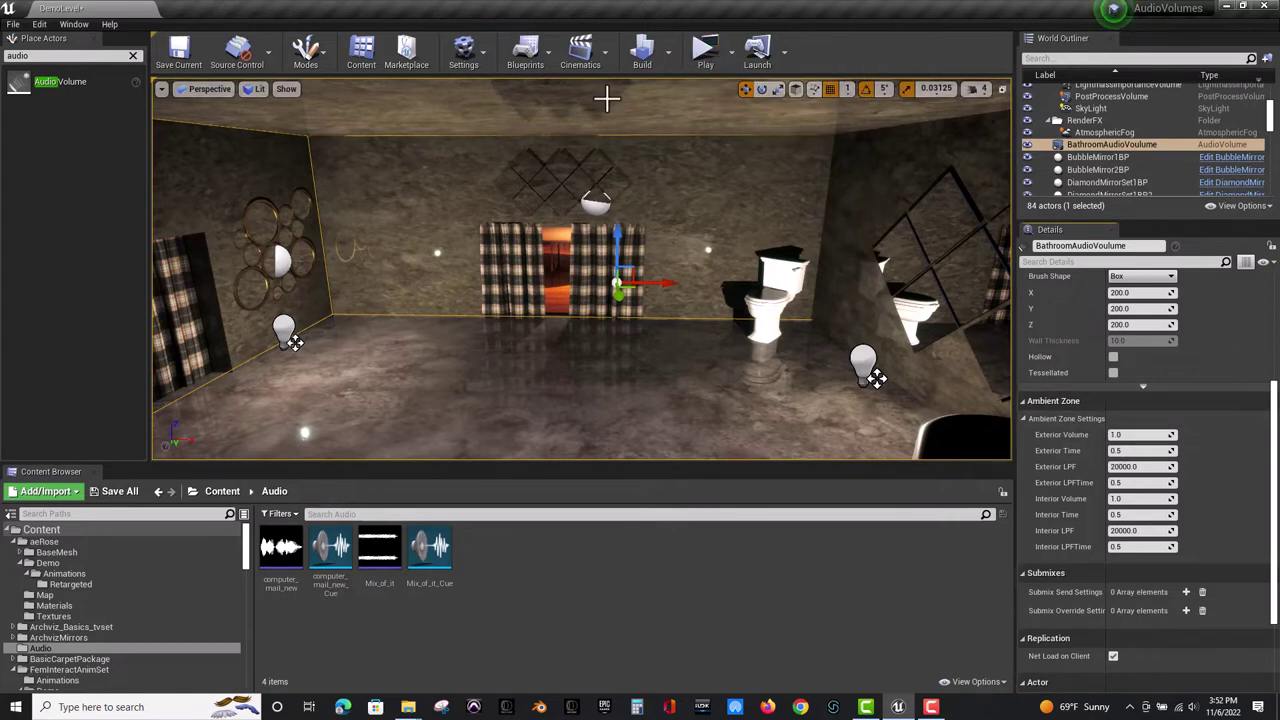
Play-test the level by running the character from the NPC toward the bathroom doorway, and end the preview.
{"action": "left_click", "coordinate": [706, 55]}
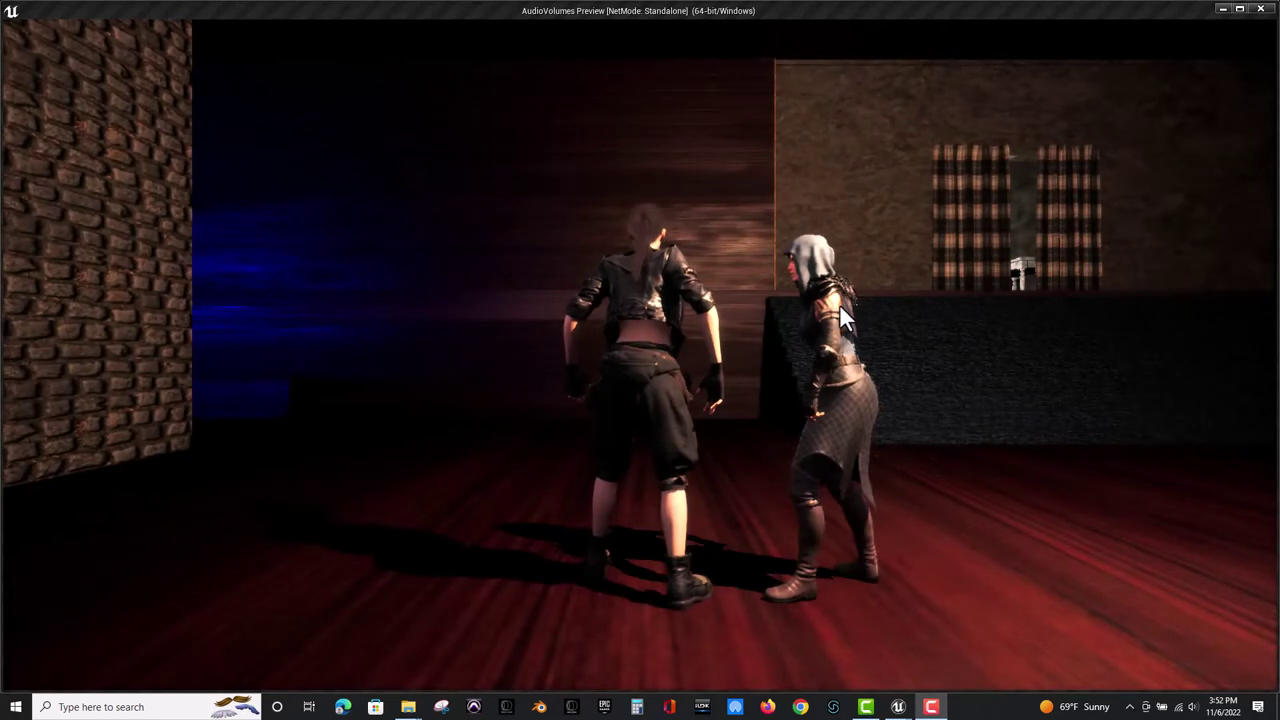
{"action": "left_click", "coordinate": [734, 343]}
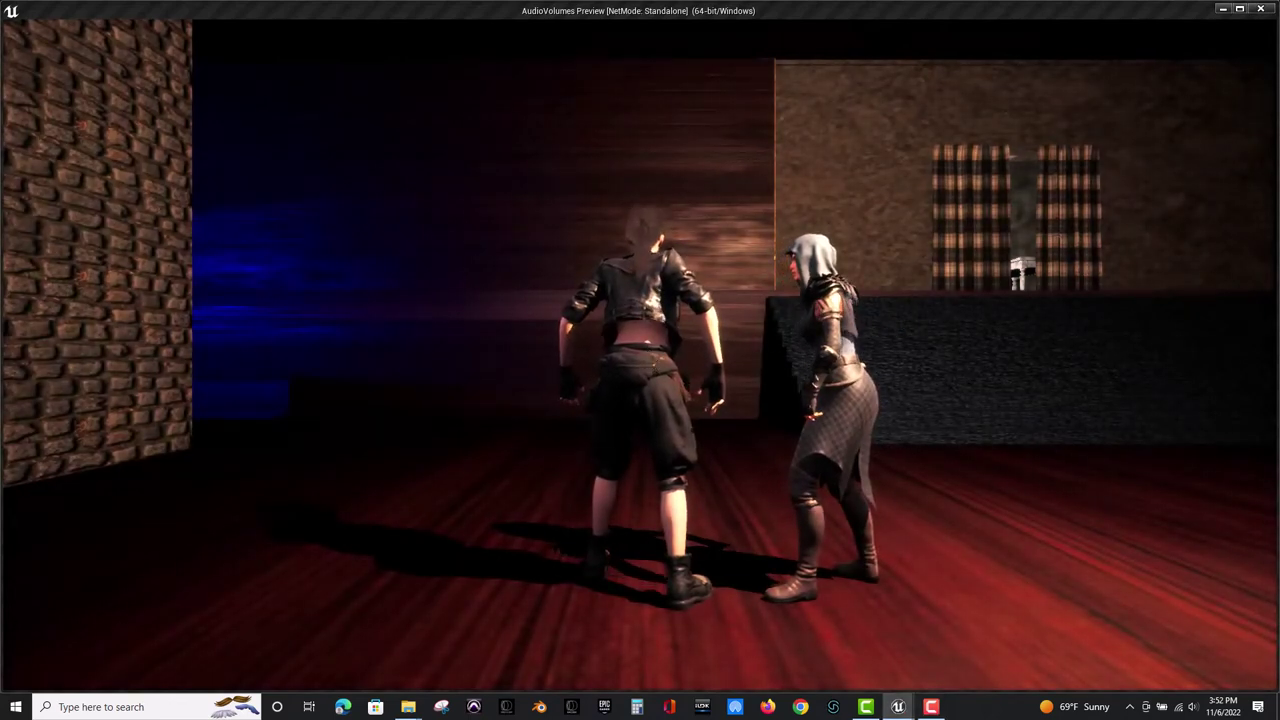
{"action": "key", "text": "s"}
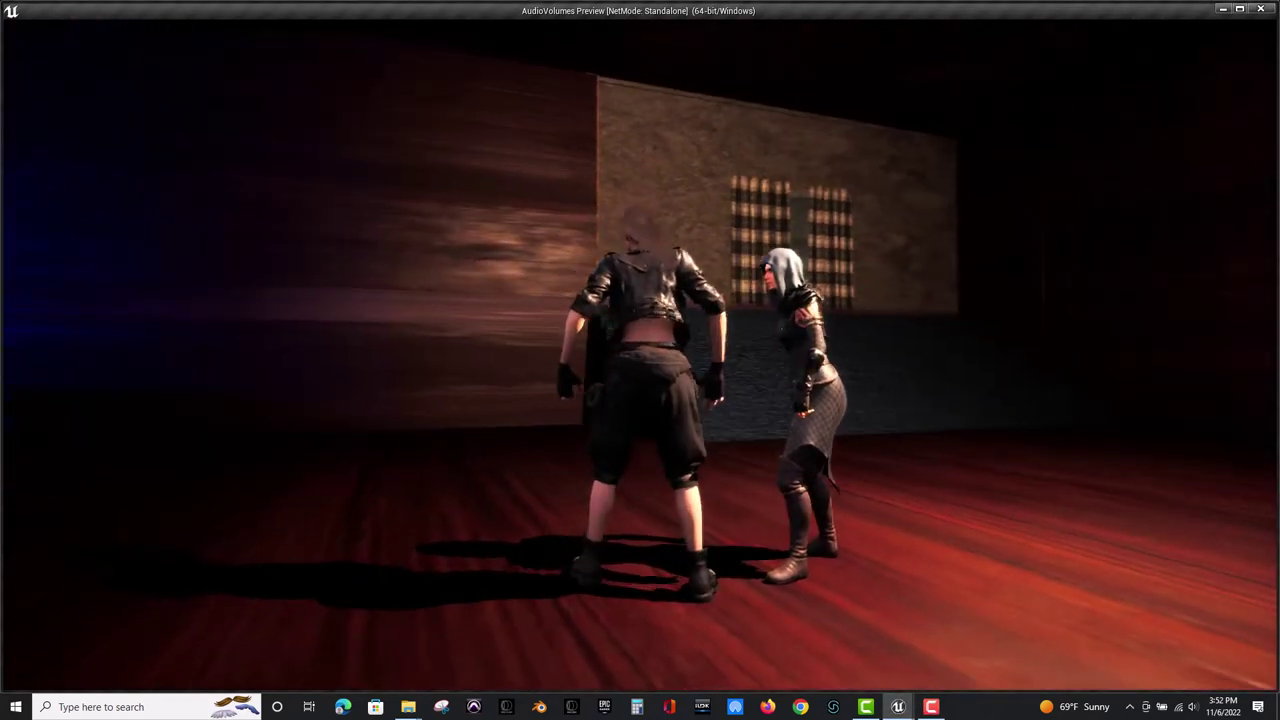
{"action": "key", "text": "w"}
{"action": "key", "text": "w"}
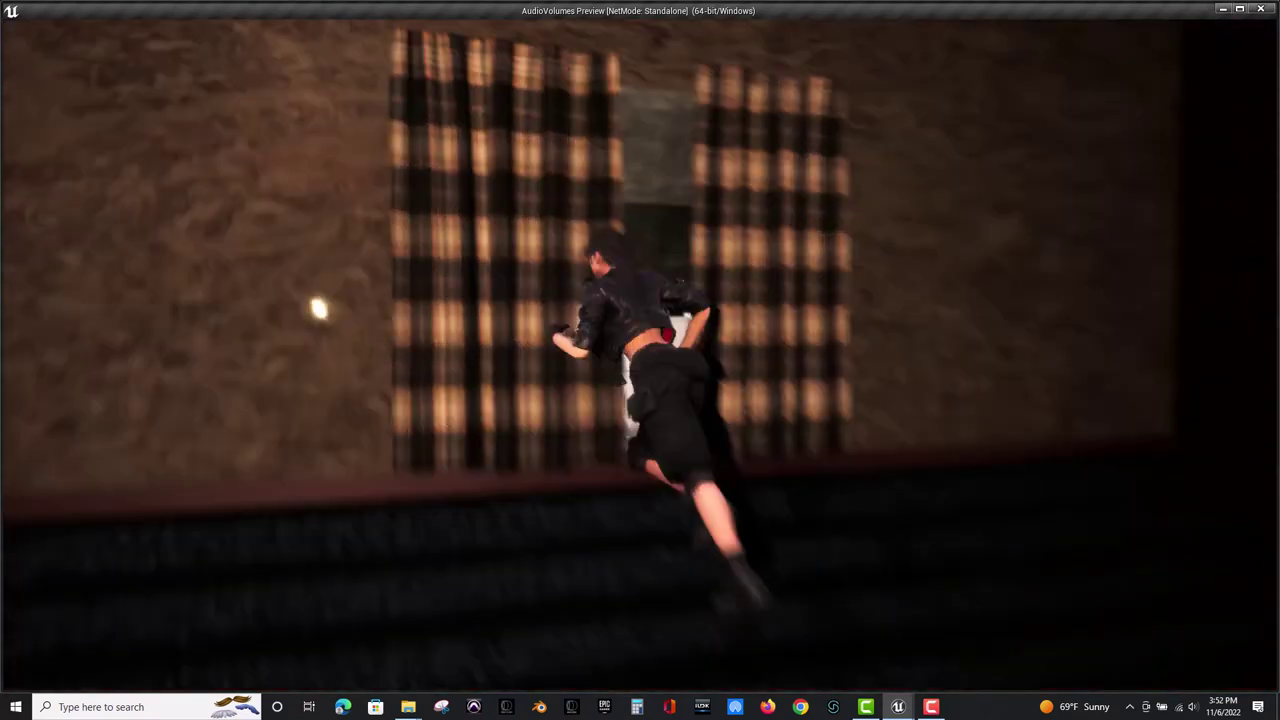
{"action": "key", "text": "s"}
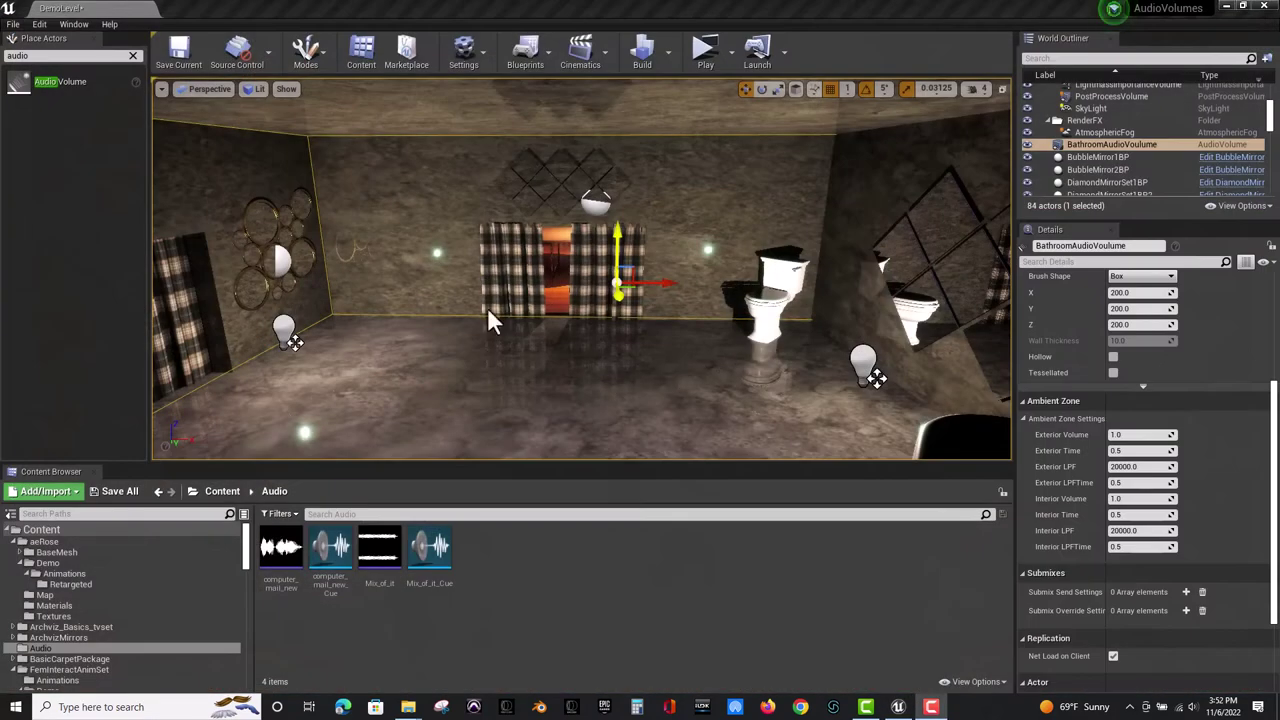
Set the bathroom audio volume's Exterior Volume to 0 and save the level.
{"action": "left_click", "coordinate": [1095, 148]}
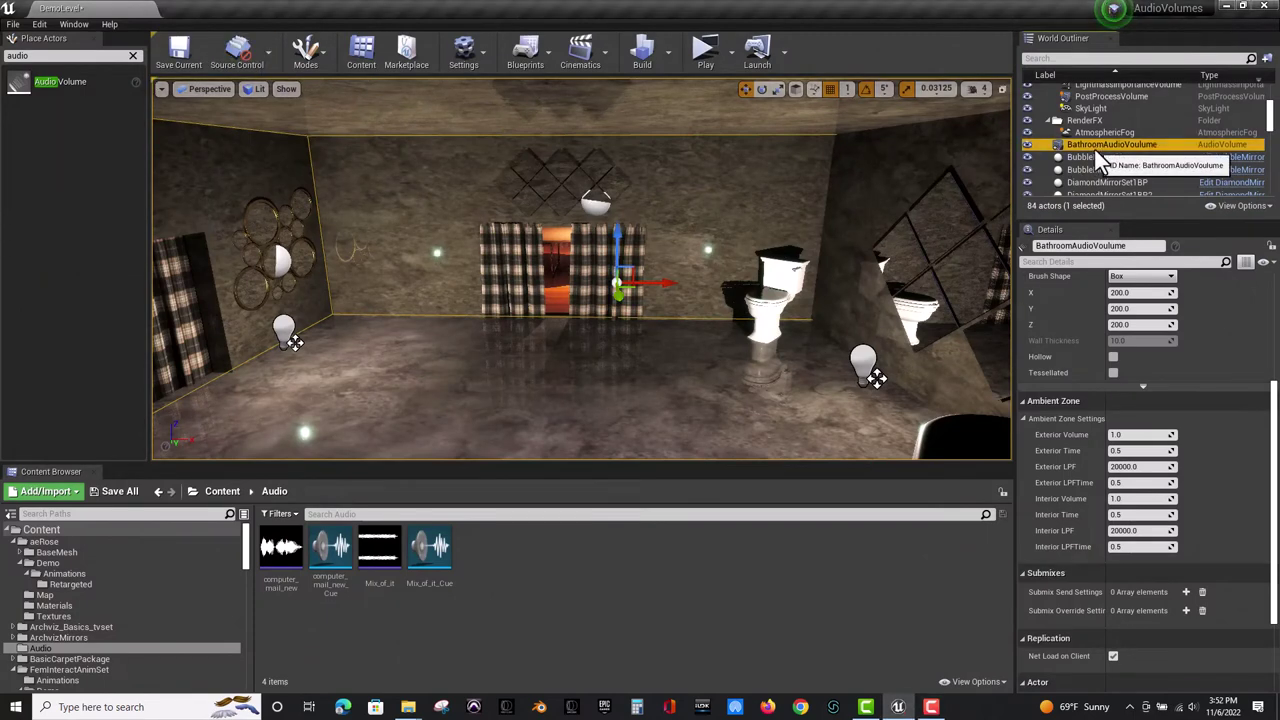
{"action": "left_click", "coordinate": [1128, 435]}
{"action": "type", "text": "0"}
{"action": "key", "text": "Return"}
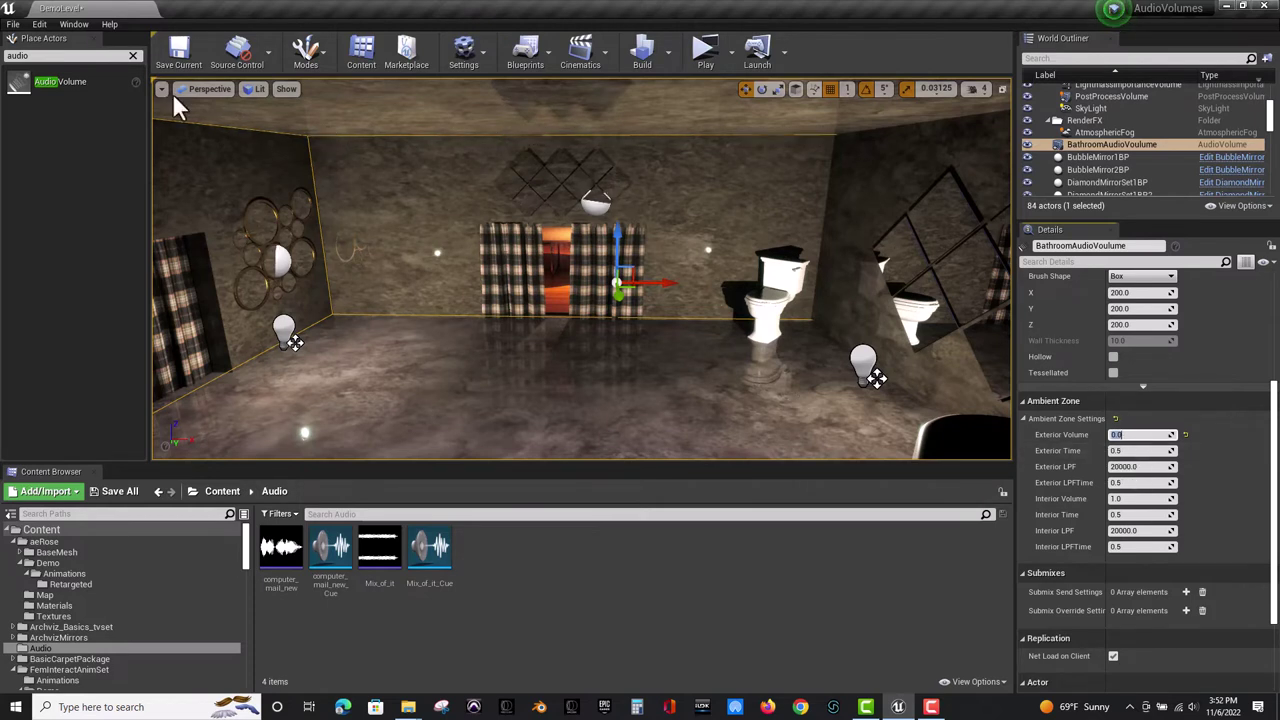
{"action": "left_click", "coordinate": [189, 55]}
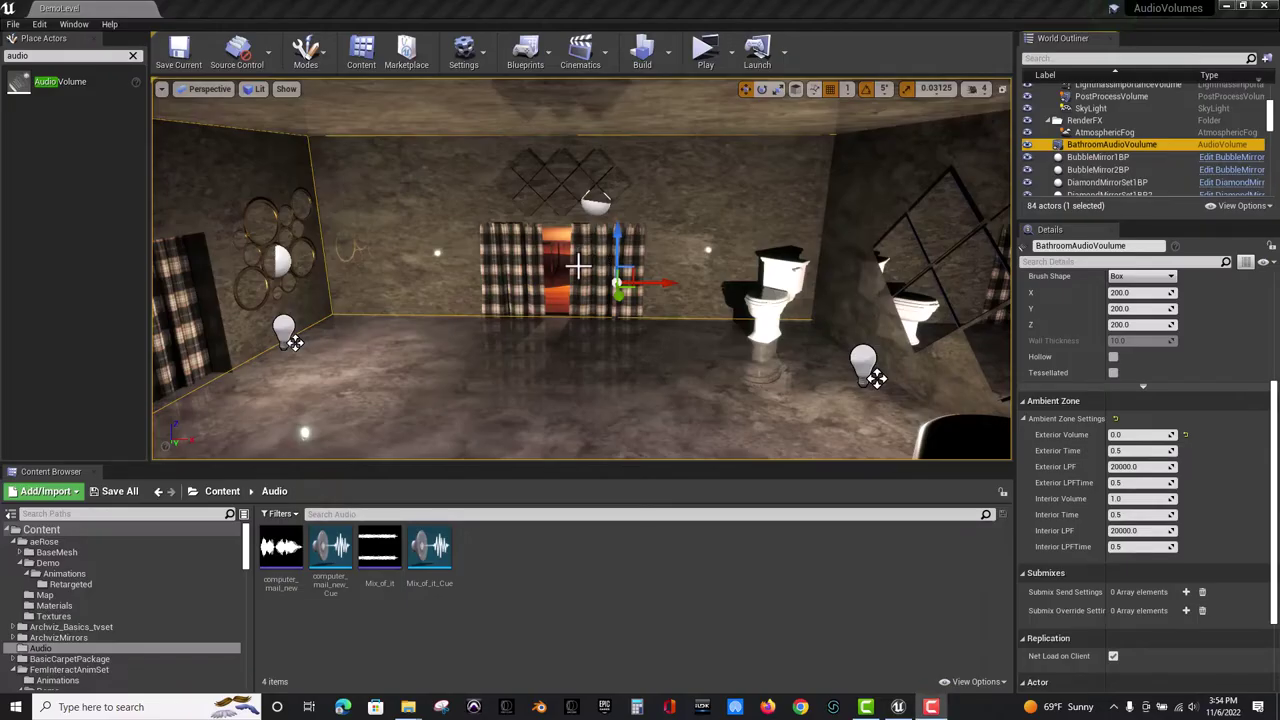
Go to the two characters in the level, start a standalone preview beside the NPC, and stop it.
{"action": "right_click_drag", "start_coordinate": [590, 306], "coordinate": [600, 330]}
{"action": "key", "text": "w"}
{"action": "key", "text": "w"}
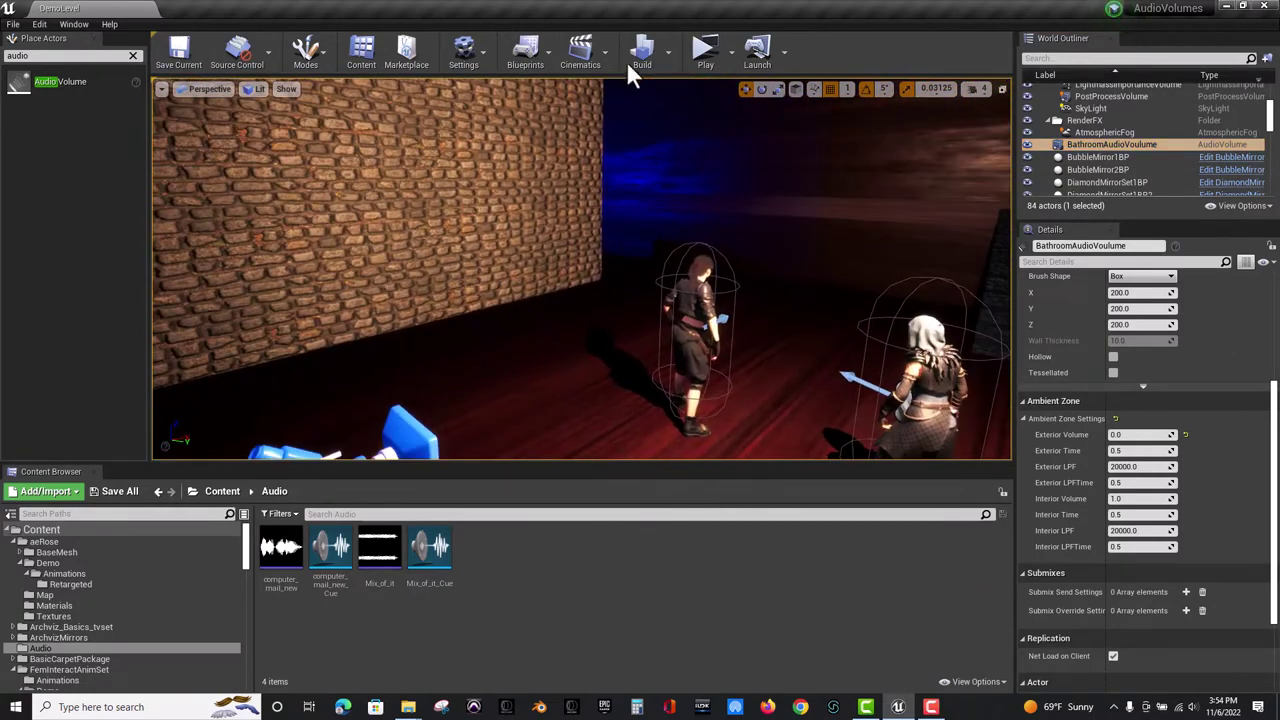
{"action": "left_click", "coordinate": [705, 52]}
{"action": "left_click", "coordinate": [624, 251]}
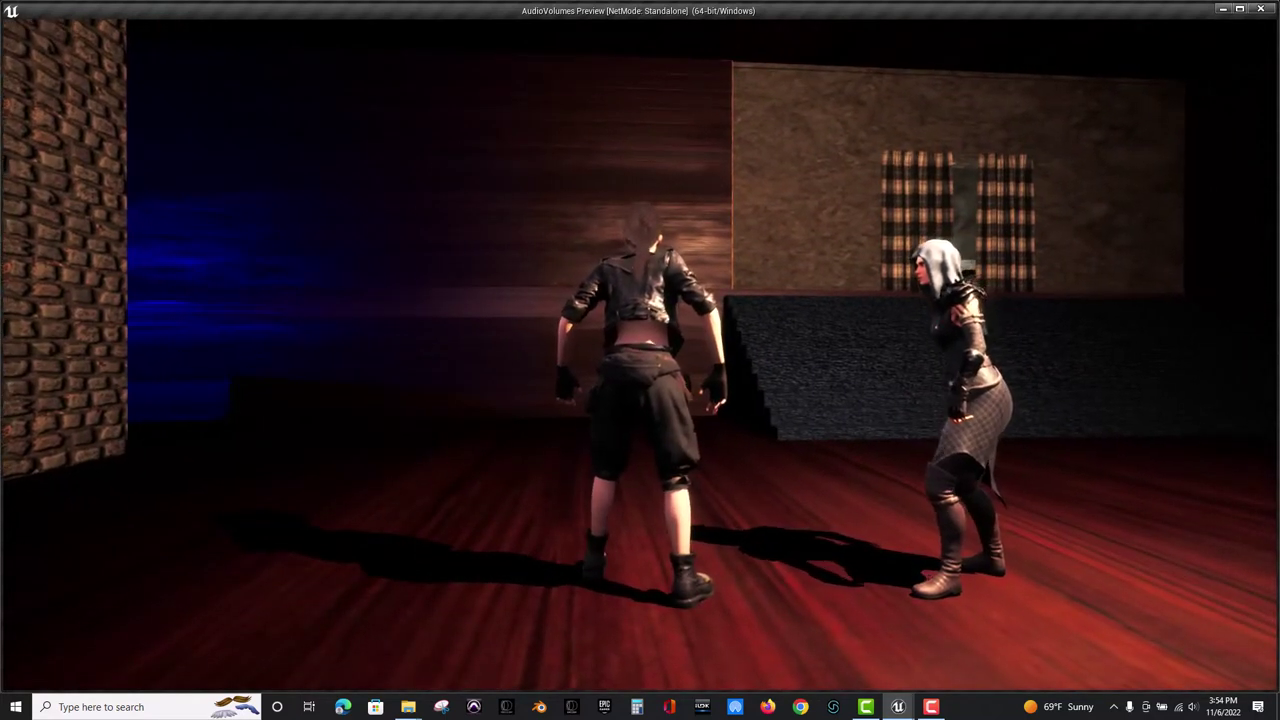
{"action": "key", "text": "Escape"}
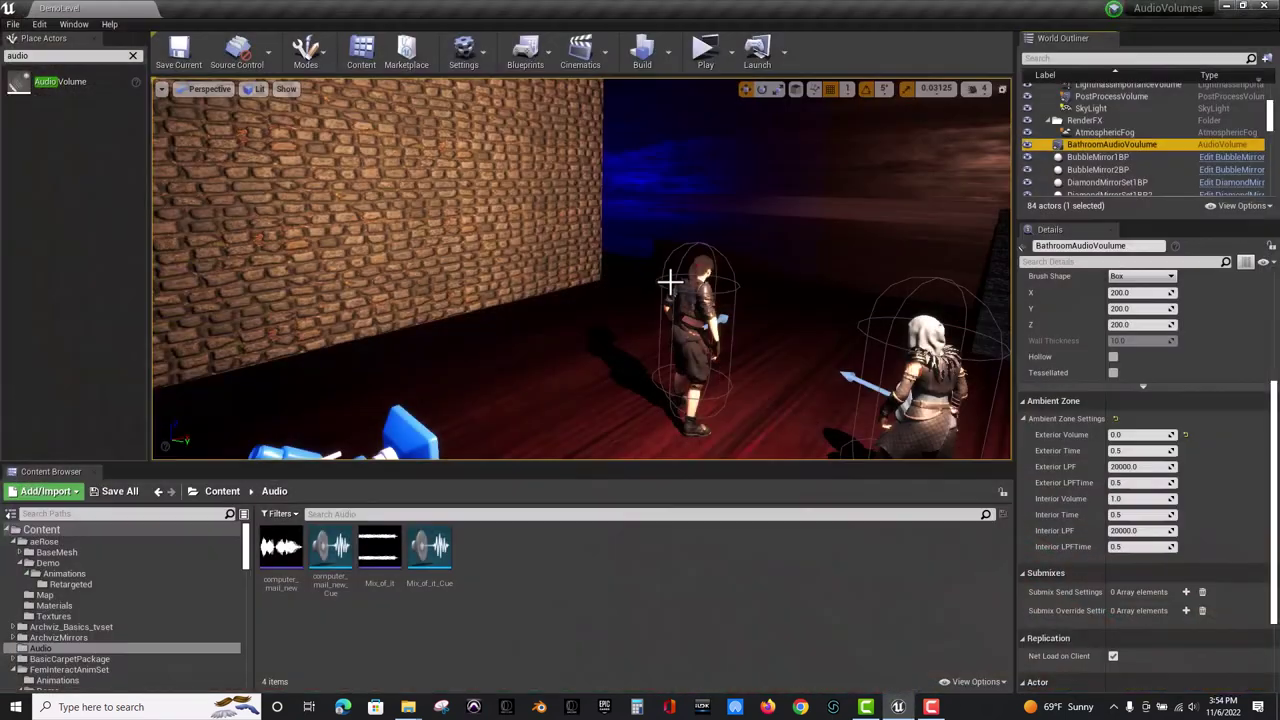
Open the ThirdPersonCharacter1 blueprint and disconnect Event BeginPlay from the Sequence node in its Event Graph.
{"action": "left_click", "coordinate": [965, 352]}
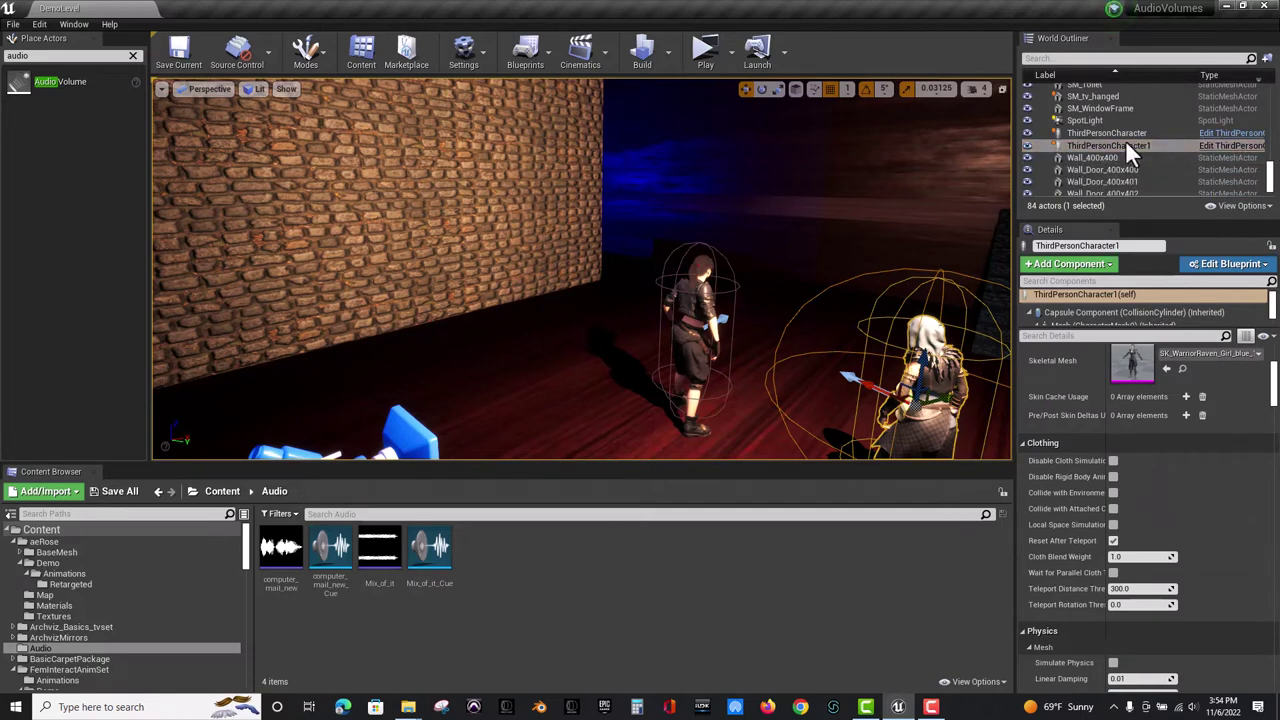
{"action": "left_click", "coordinate": [1220, 147]}
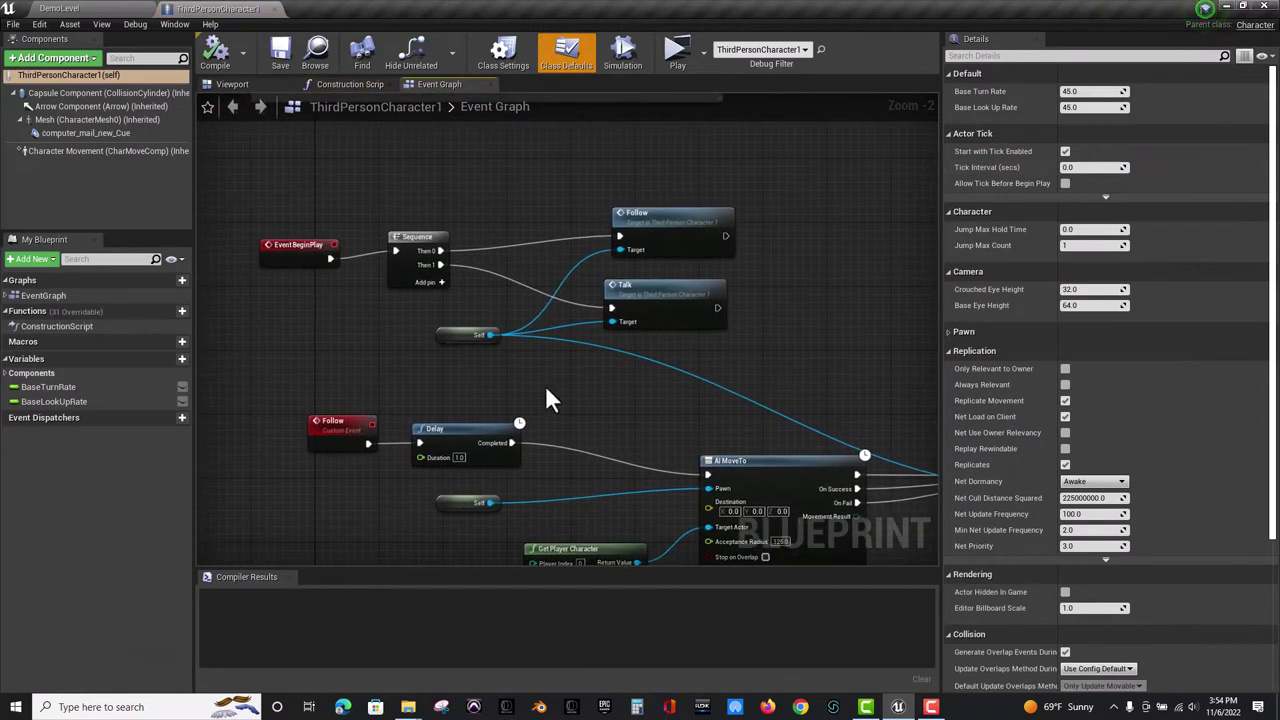
{"action": "left_click", "coordinate": [395, 252], "text": "alt"}
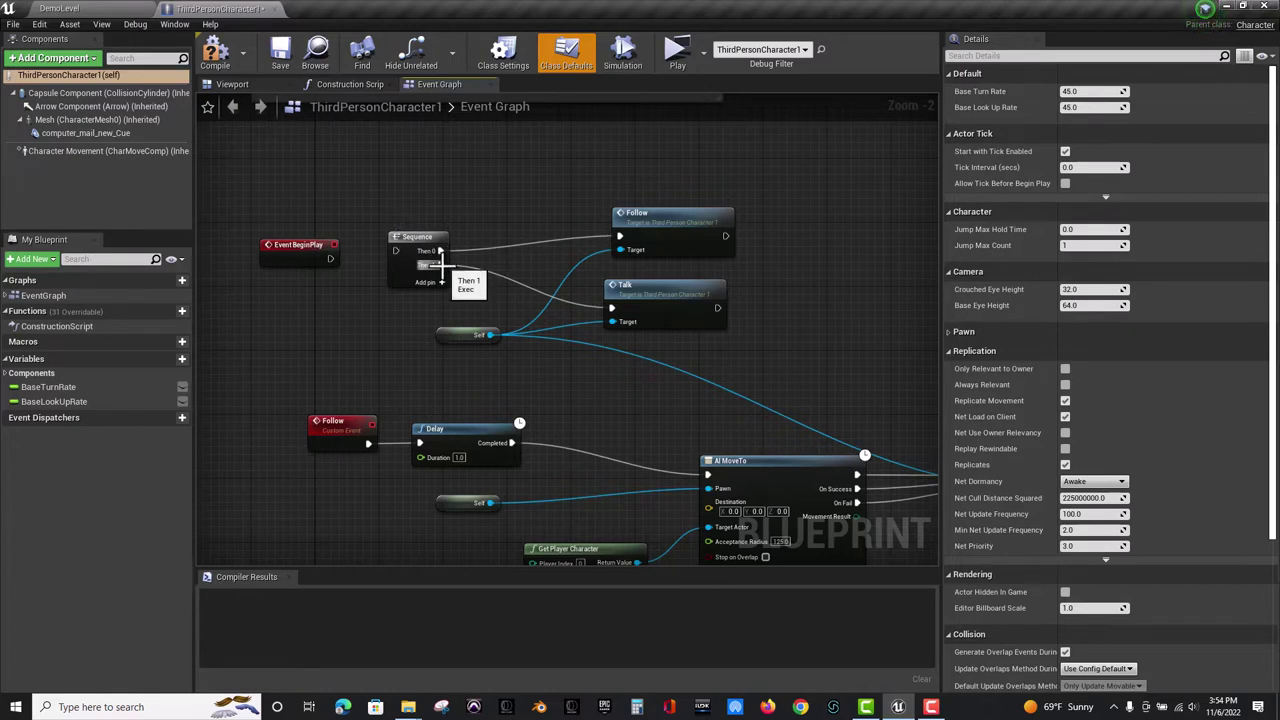
Move the Sequence node aside, connect Event BeginPlay directly to the Follow call in place of Then 0, and compile and save the blueprint.
{"action": "left_click_drag", "start_coordinate": [436, 240], "coordinate": [403, 270]}
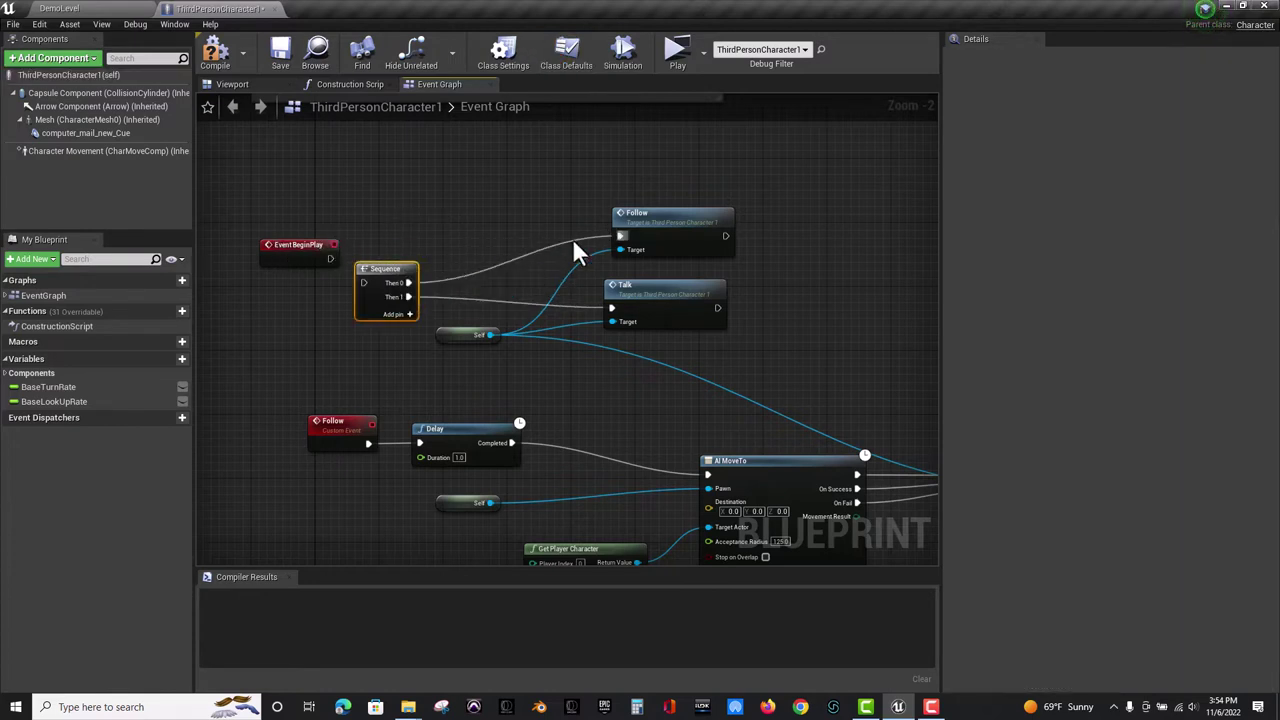
{"action": "left_click", "coordinate": [620, 236], "text": "alt"}
{"action": "left_click_drag", "start_coordinate": [330, 258], "coordinate": [619, 236]}
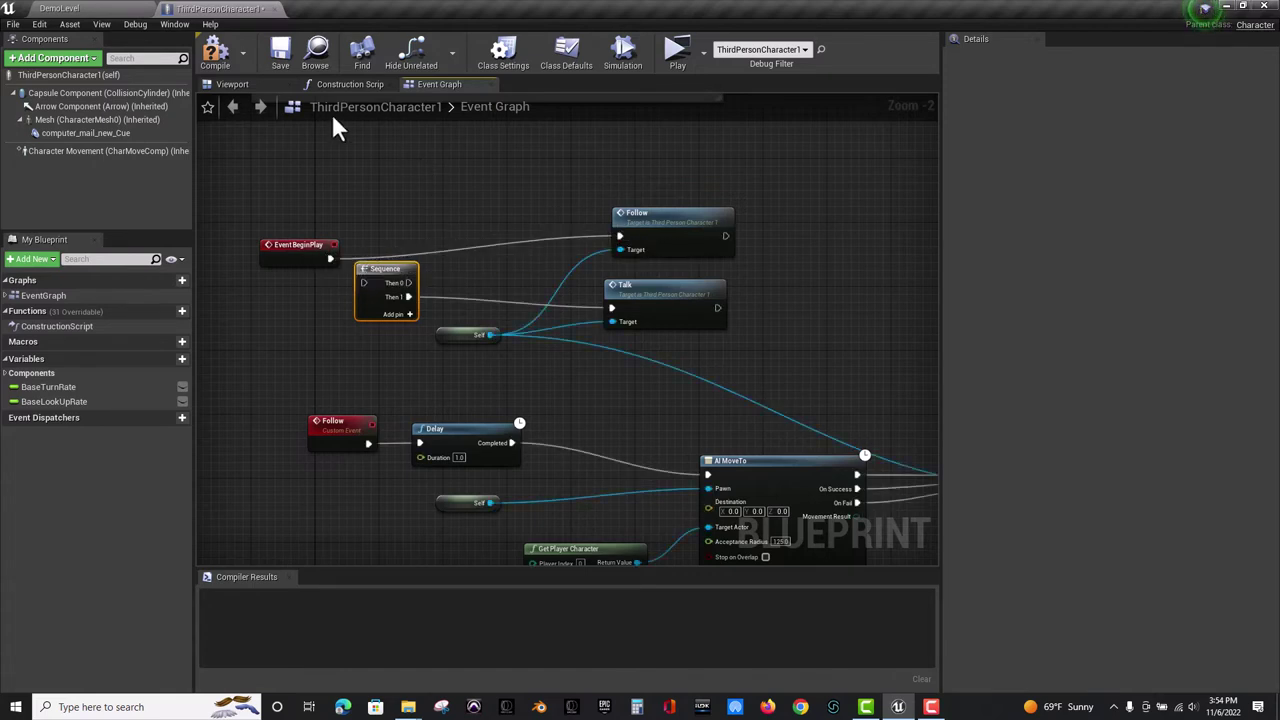
{"action": "left_click", "coordinate": [215, 52]}
{"action": "left_click", "coordinate": [268, 50]}
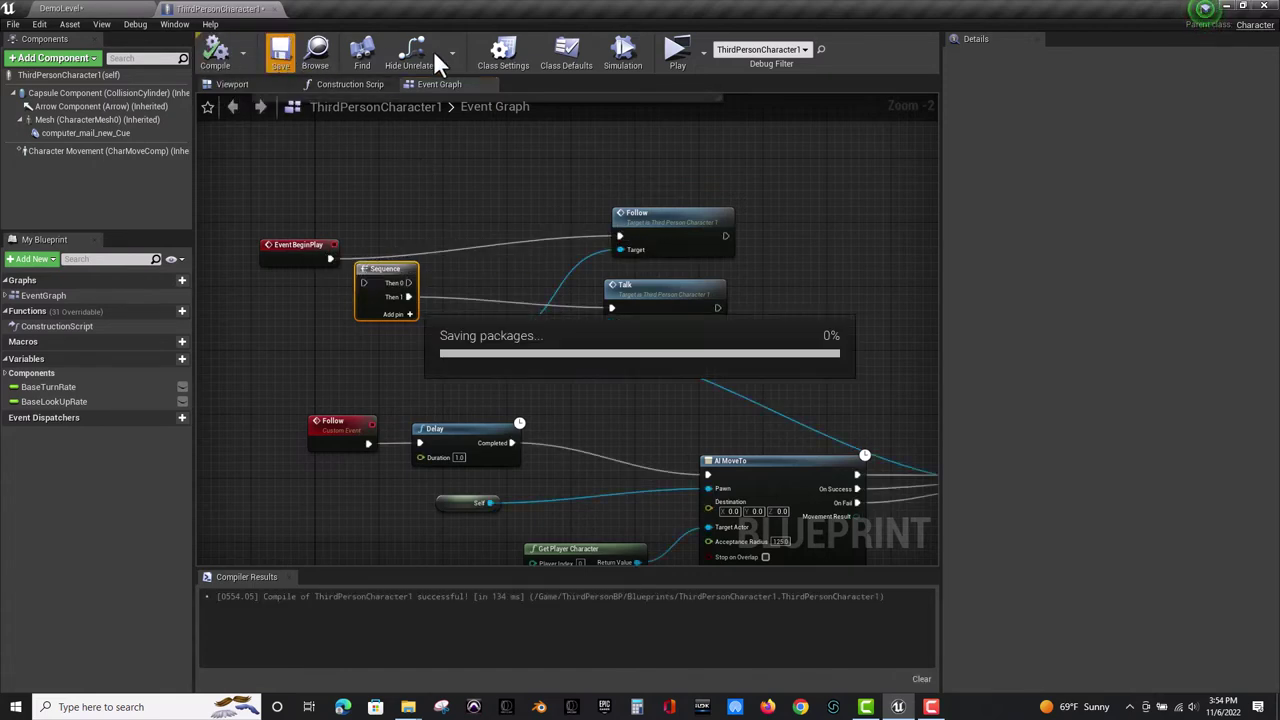
Play-test the level by running the character into the bathroom with the NPC following, and end the preview.
{"action": "left_click", "coordinate": [679, 50]}
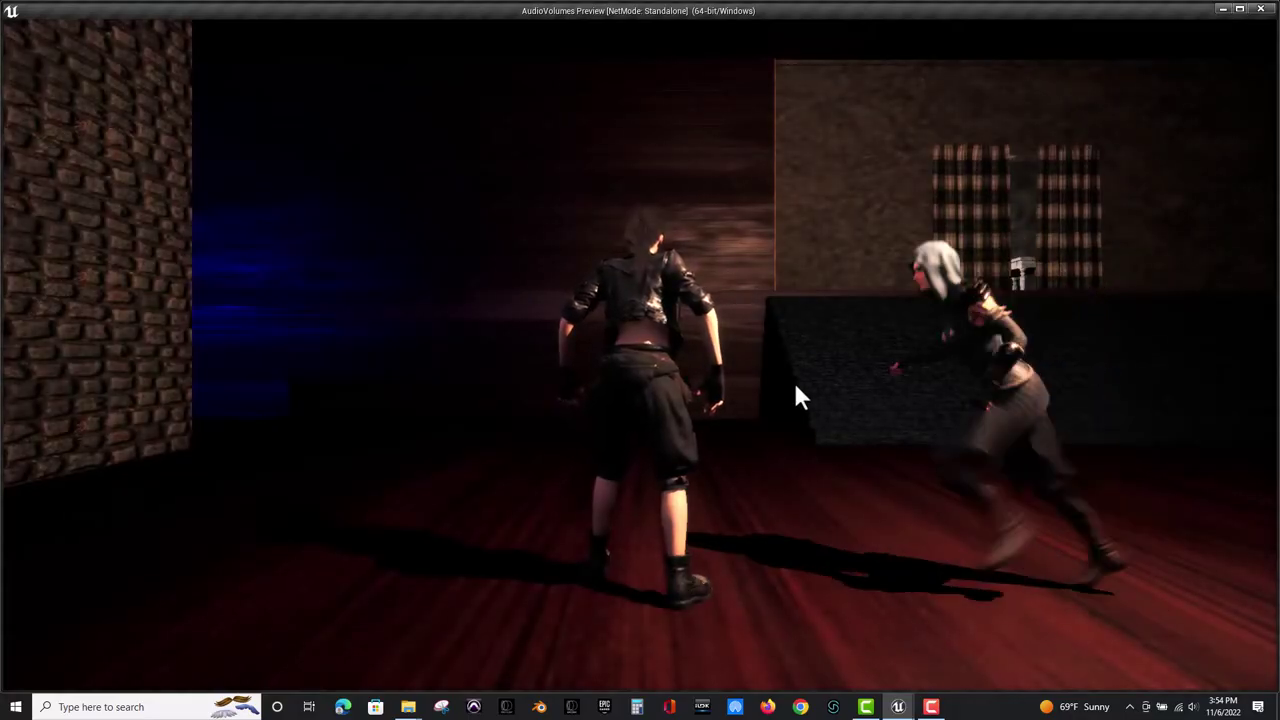
{"action": "left_click", "coordinate": [795, 376]}
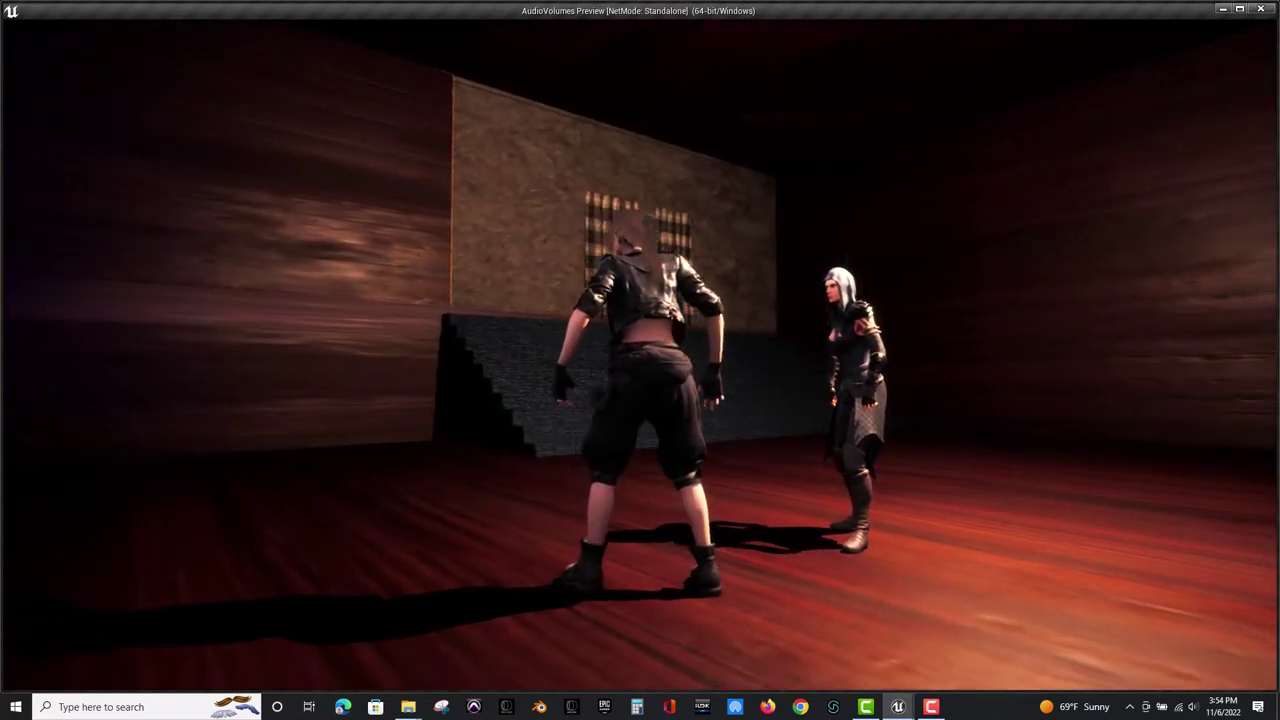
{"action": "key", "text": "w"}
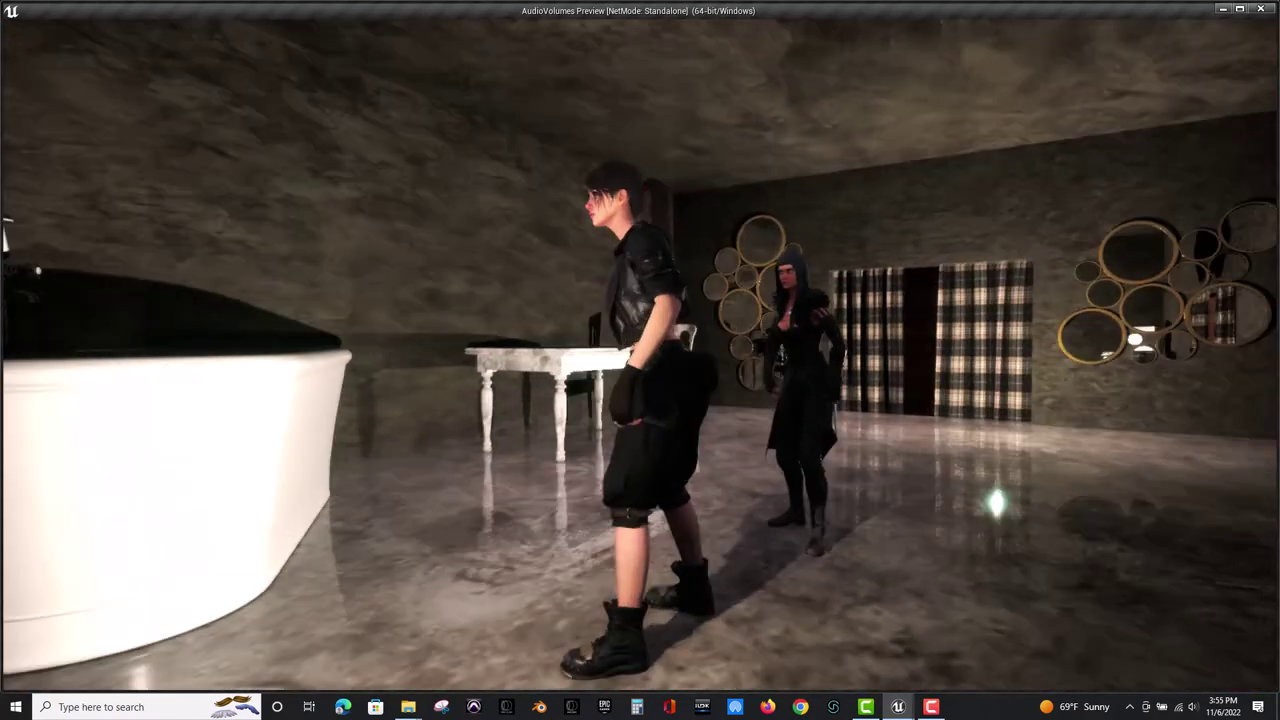
{"action": "key", "text": "d"}
{"action": "key", "text": "w"}
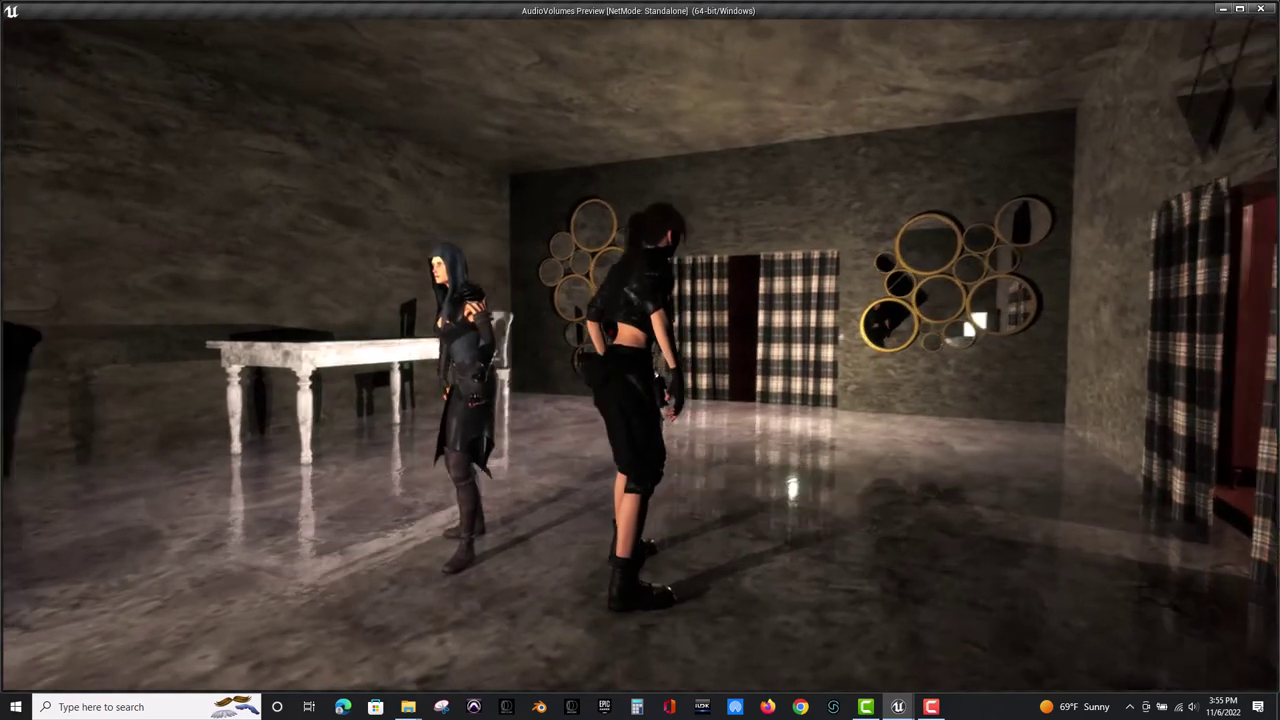
{"action": "key", "text": "Escape"}
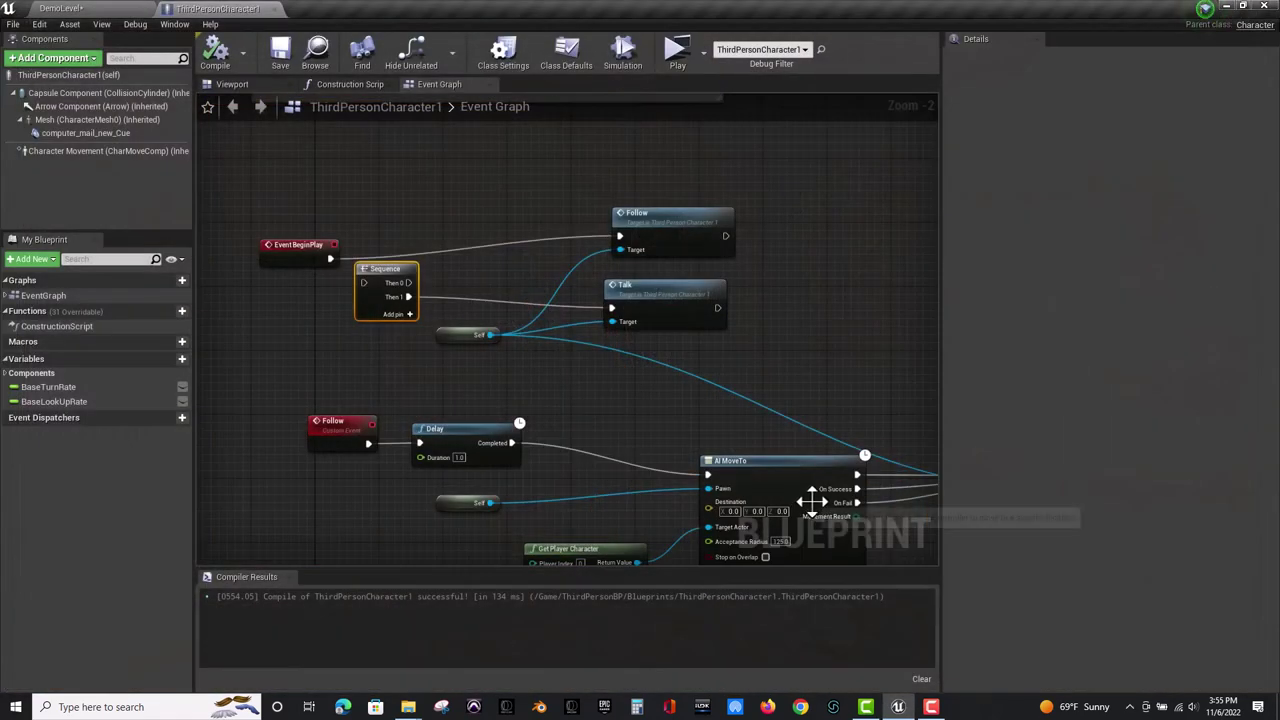
In DemoLevel, set the bathroom audio volume's Exterior Volume to about 0.295 and its Exterior LPF to about 89.54.
{"action": "left_click", "coordinate": [107, 9]}
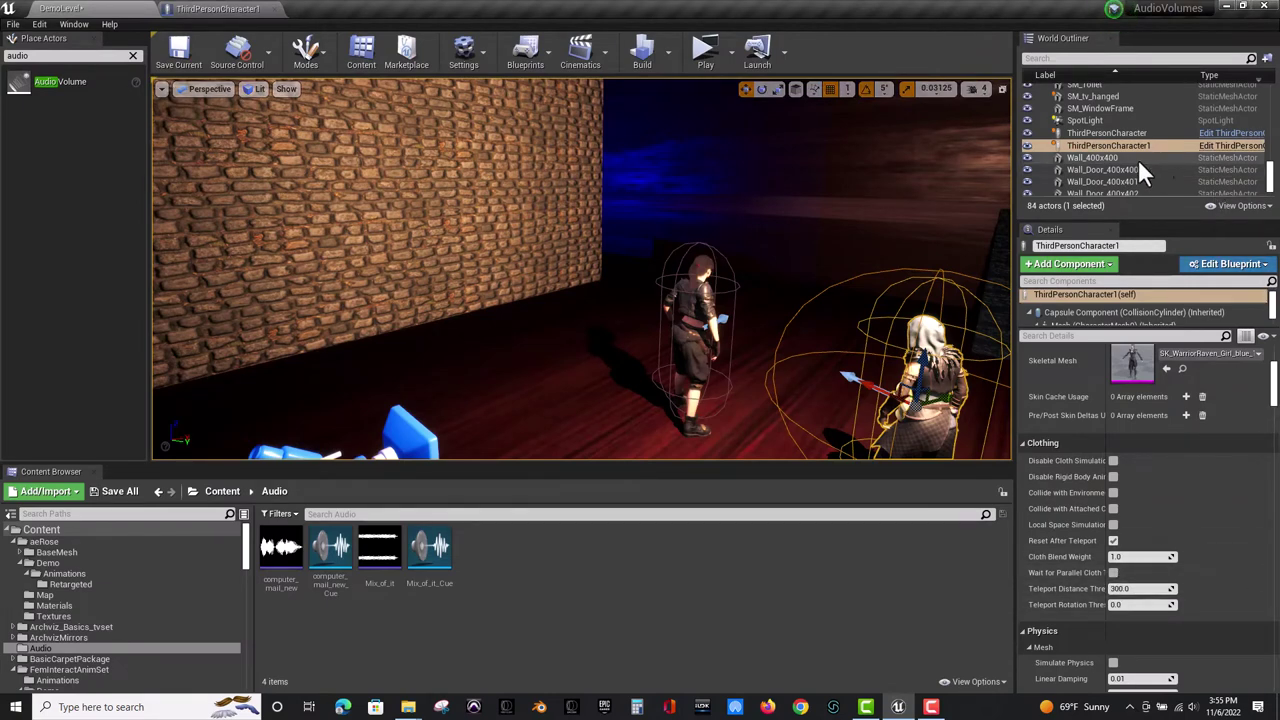
{"action": "mouse_move", "coordinate": [900, 280]}
{"action": "right_mouse_down"}
{"action": "mouse_move", "coordinate": [773, 154]}
{"action": "mouse_move", "coordinate": [840, 140]}
{"action": "mouse_move", "coordinate": [872, 262]}
{"action": "mouse_move", "coordinate": [904, 256]}
{"action": "right_mouse_up"}
{"action": "key", "text": "w"}
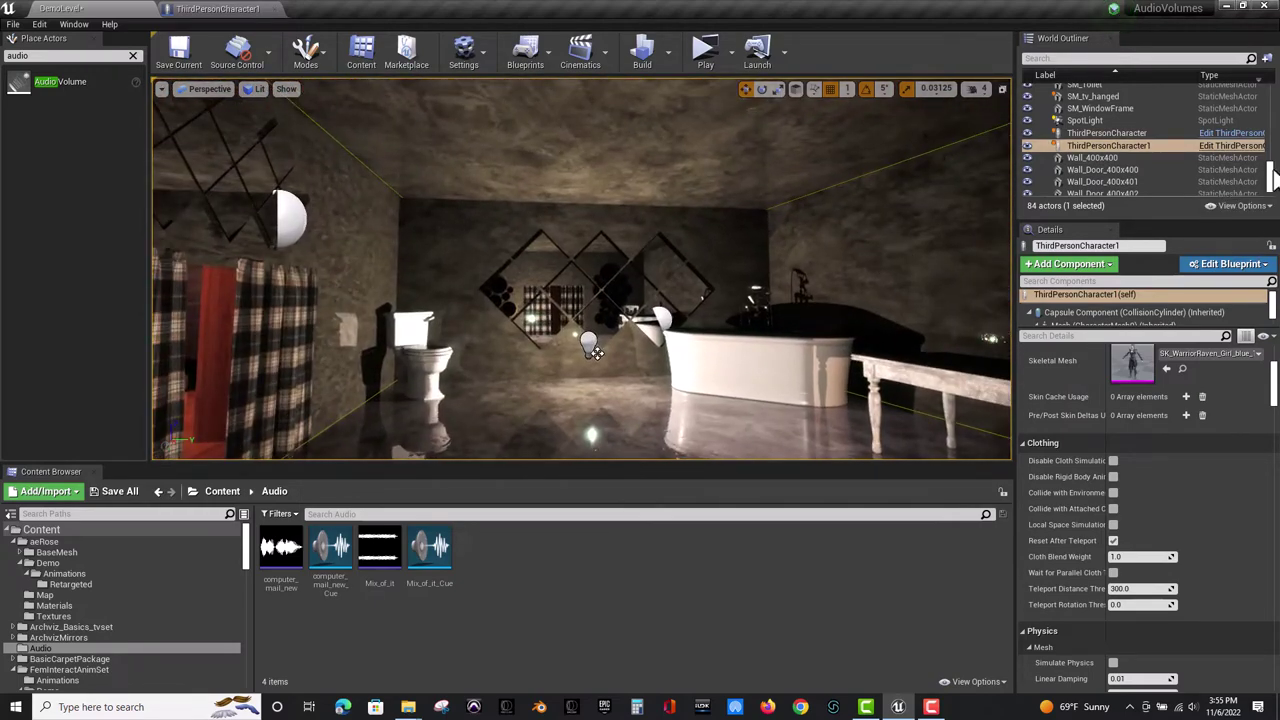
{"action": "mouse_move", "coordinate": [1272, 182]}
{"action": "left_mouse_down"}
{"action": "mouse_move", "coordinate": [1267, 90]}
{"action": "mouse_move", "coordinate": [1266, 119]}
{"action": "left_mouse_up"}
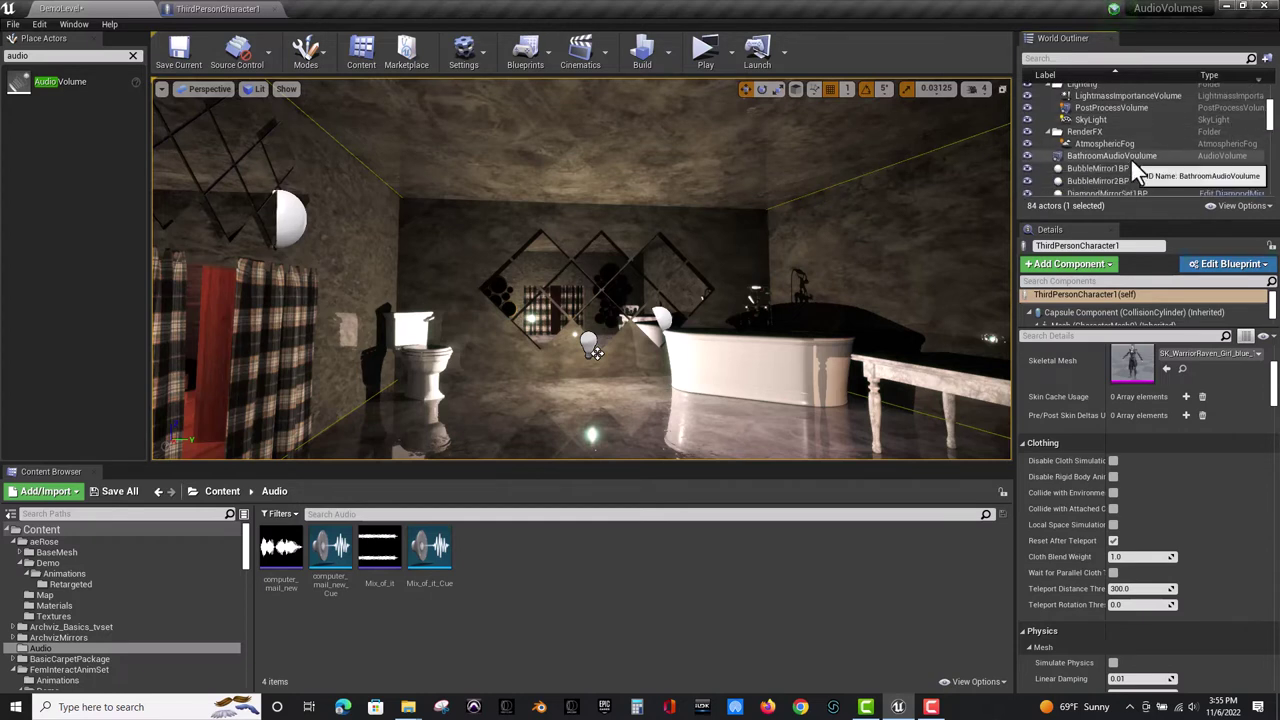
{"action": "left_click", "coordinate": [1130, 156]}
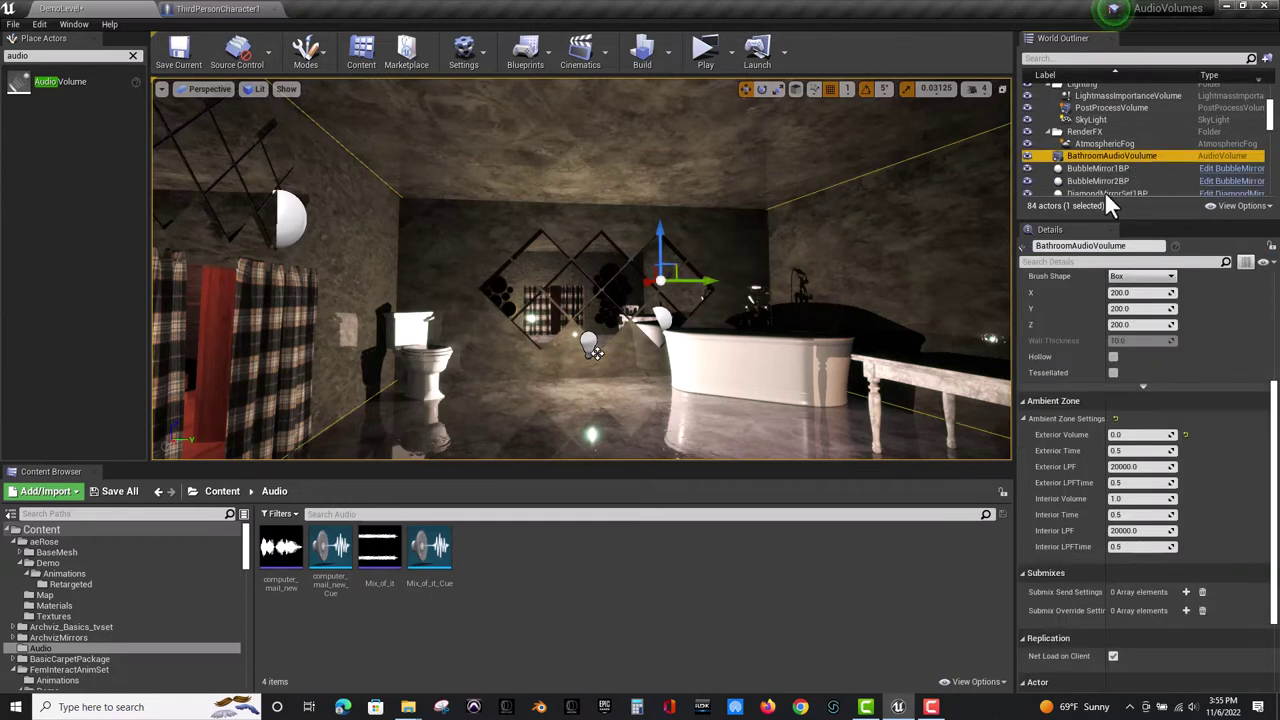
{"action": "left_click", "coordinate": [1119, 439]}
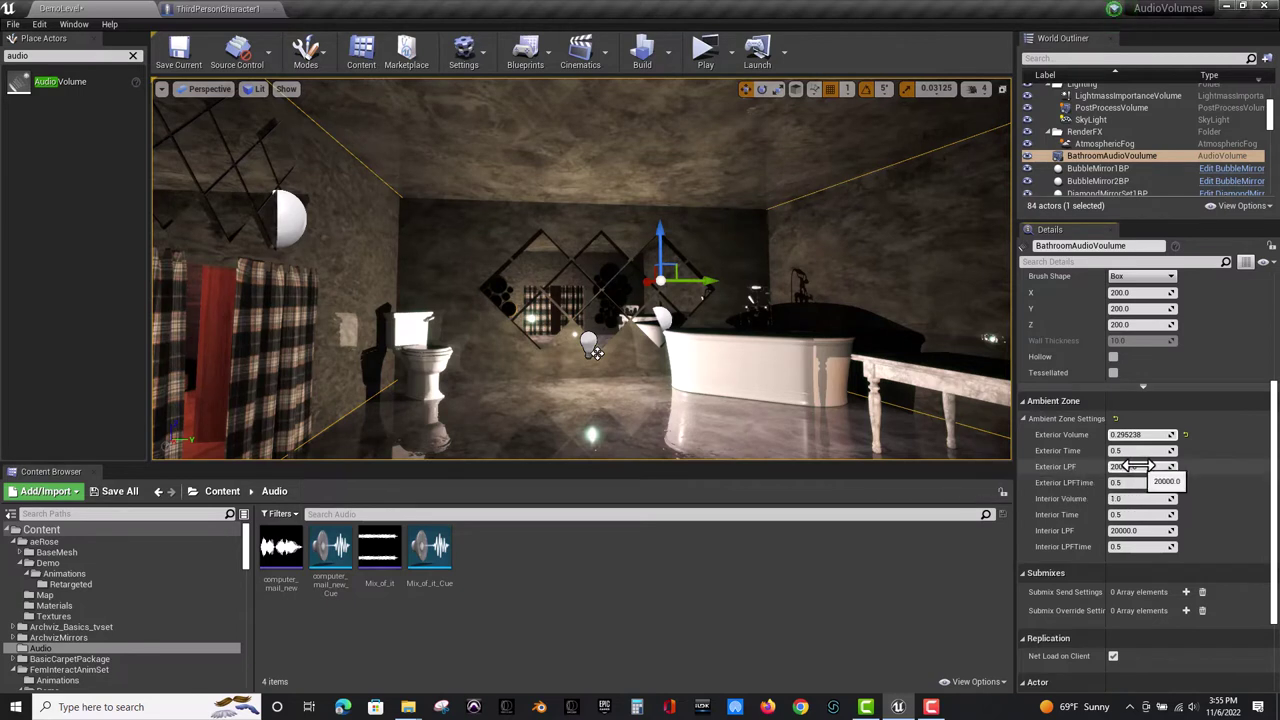
{"action": "left_click_drag", "start_coordinate": [1139, 466], "coordinate": [1107, 466]}
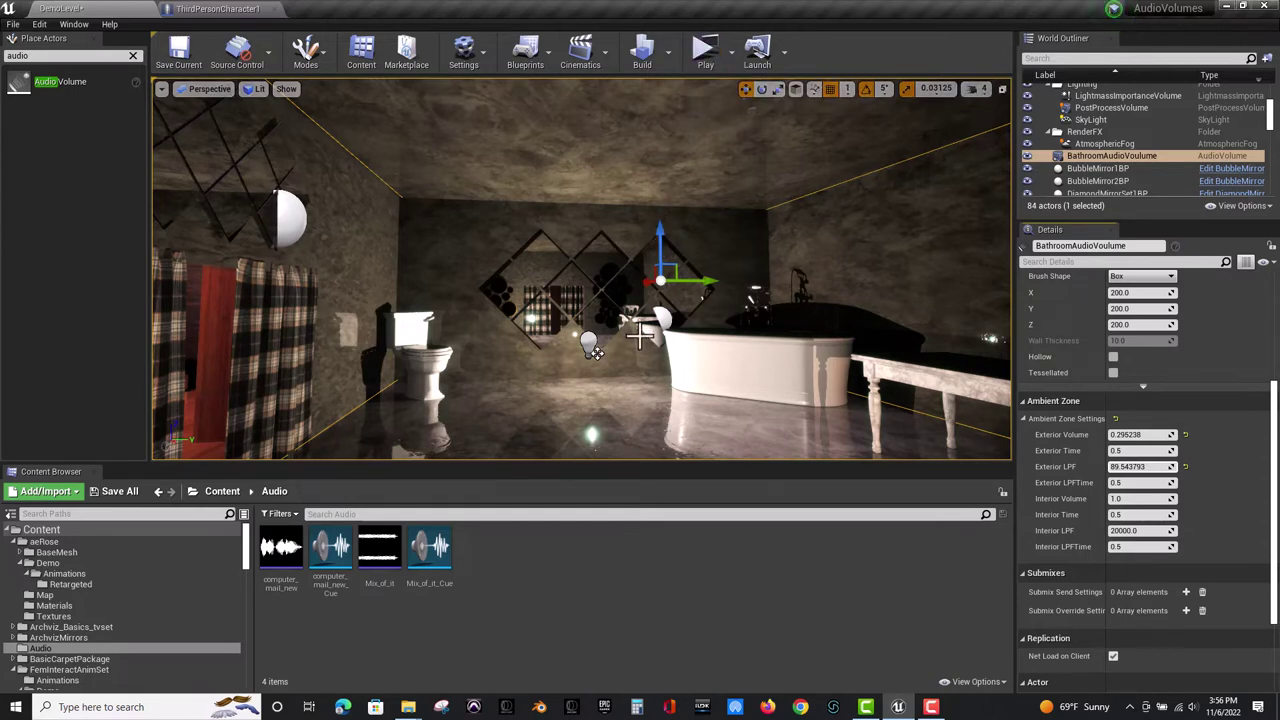
Play-test the lowered exterior low-pass filter by running the character from the main room into the bathroom.
{"action": "left_click", "coordinate": [705, 55]}
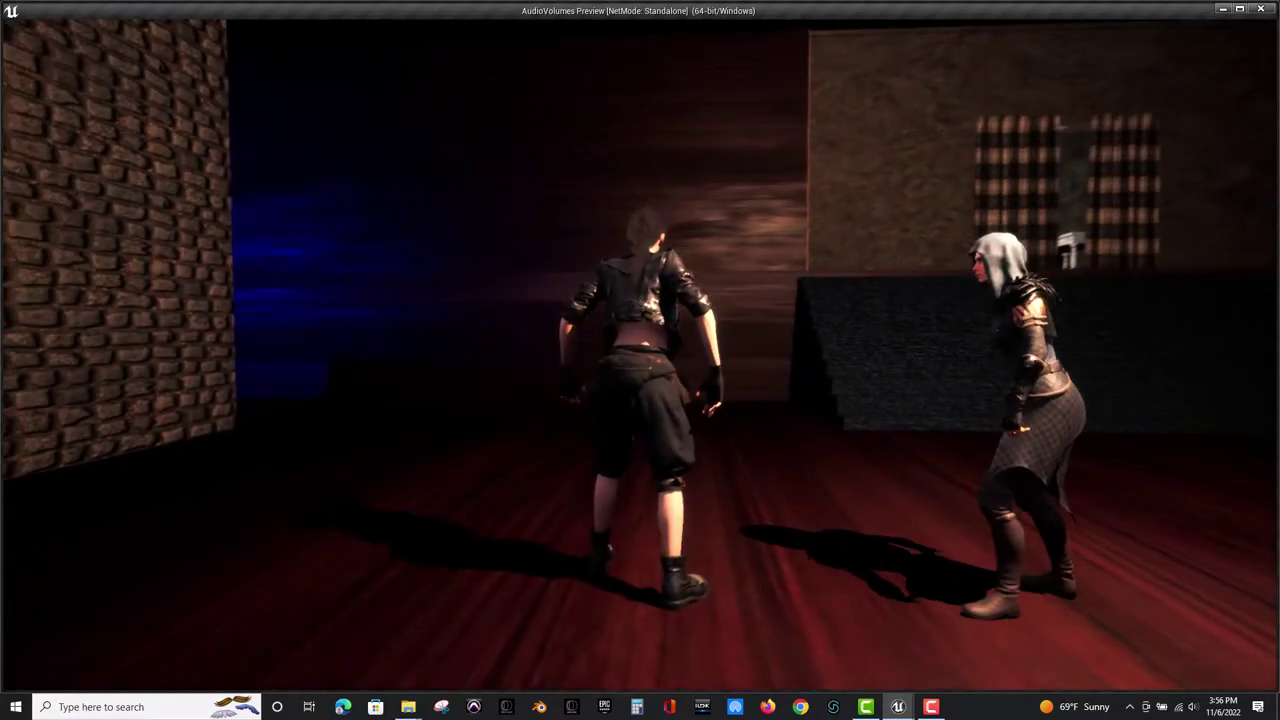
{"action": "key", "text": "w"}
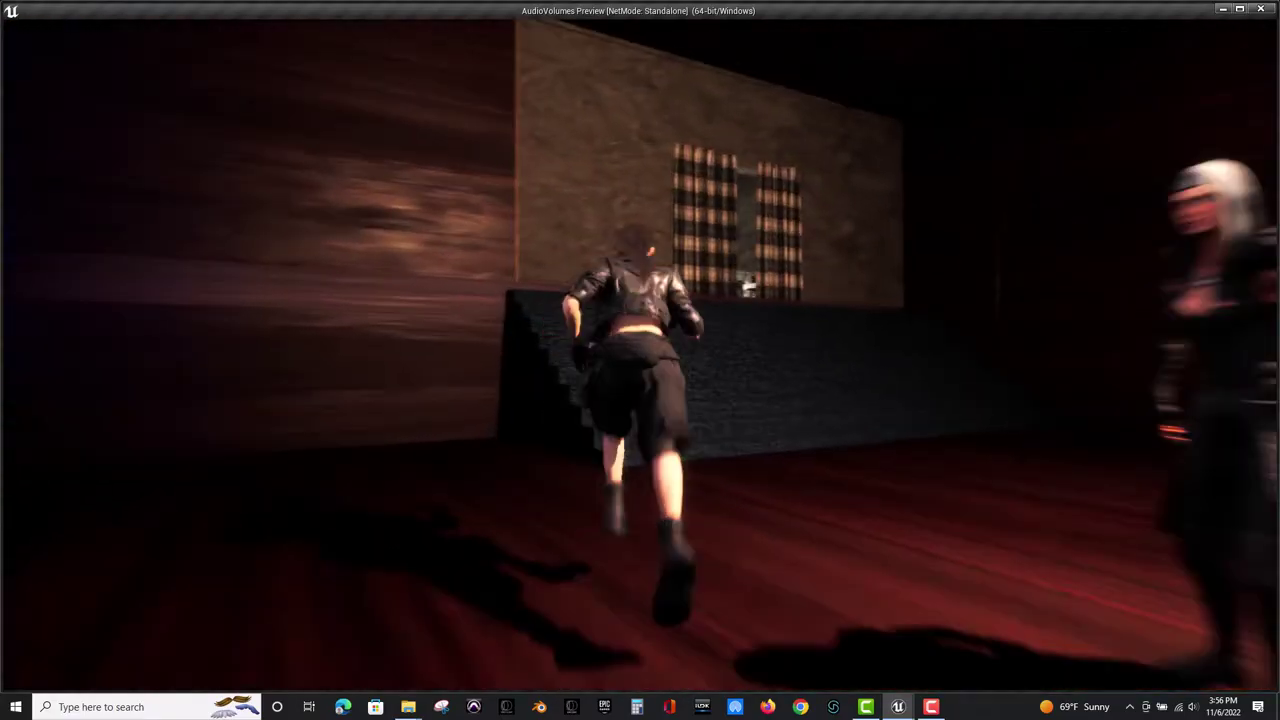
{"action": "key", "text": "w"}
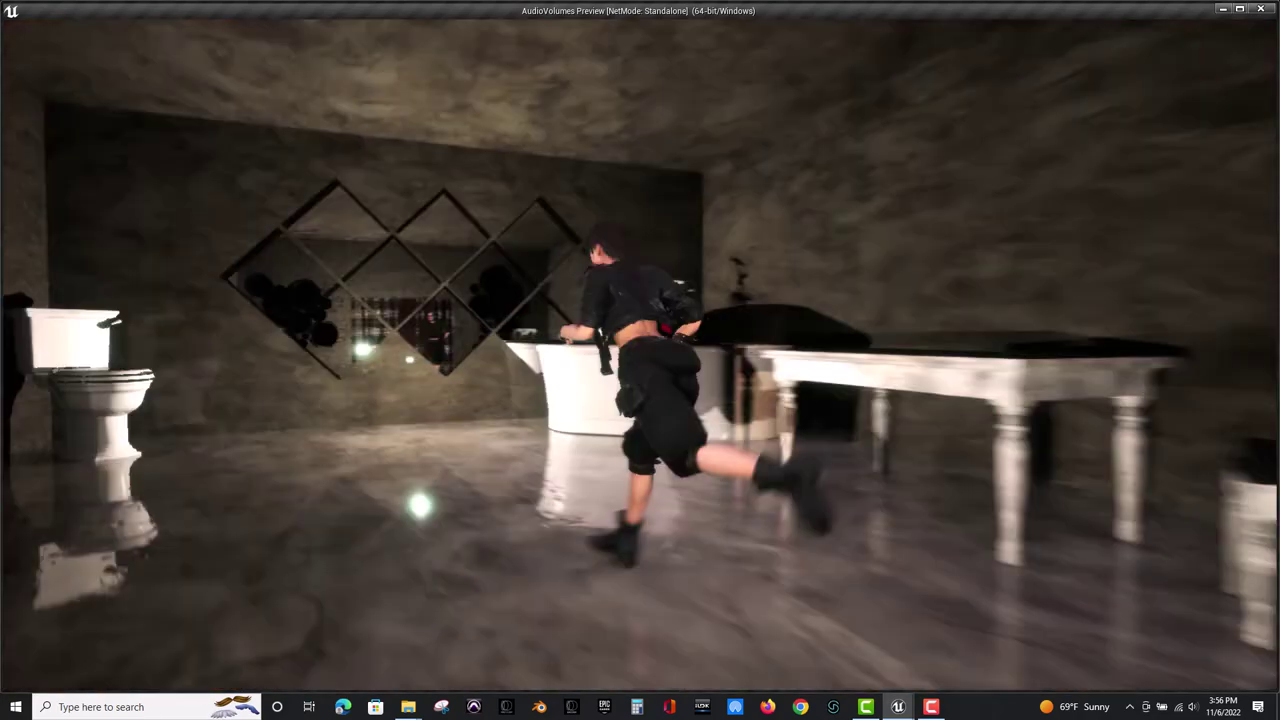
{"action": "key", "text": "w"}
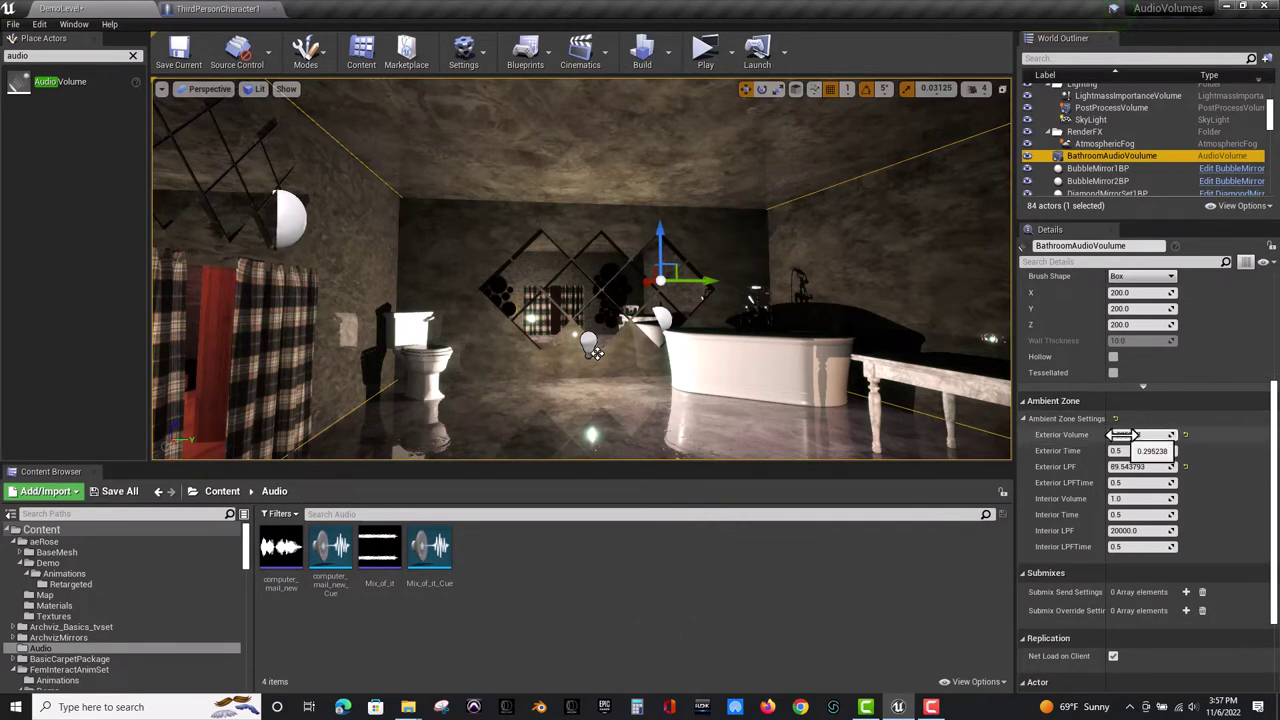
Raise the bathroom audio volume's Exterior Volume to about 0.629 and save the level.
{"action": "left_click_drag", "start_coordinate": [1122, 435], "coordinate": [1135, 435]}
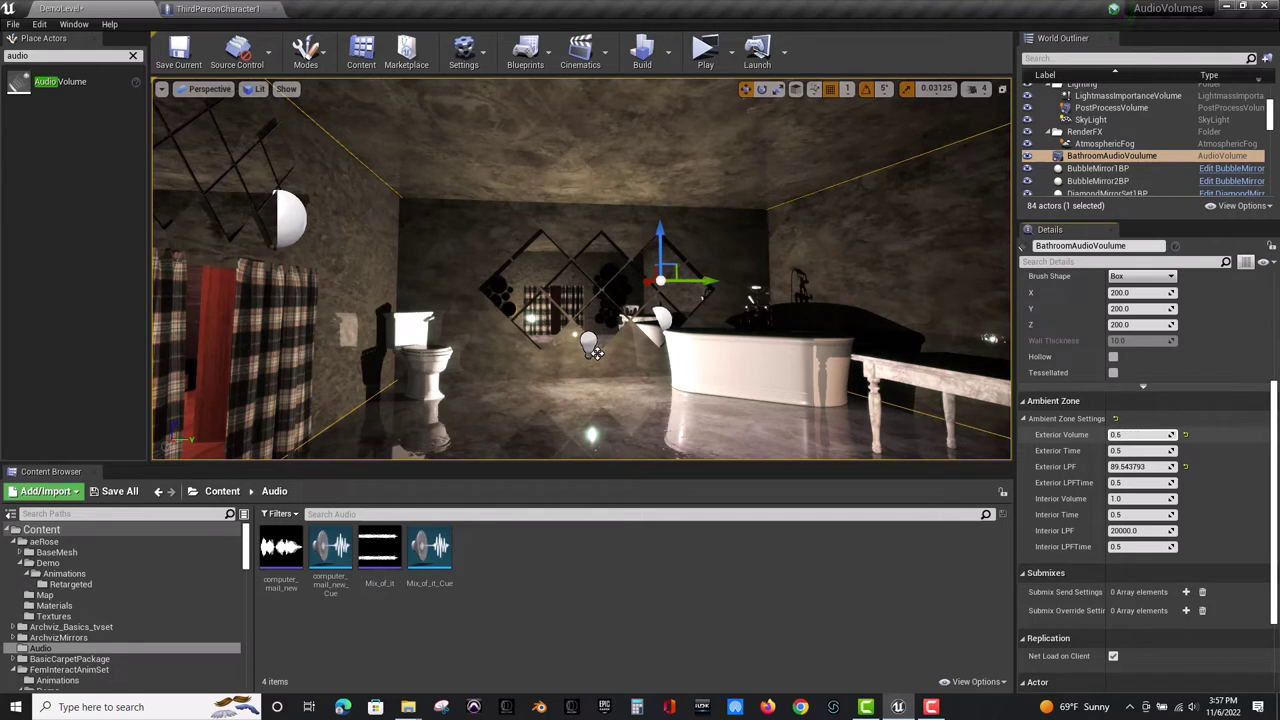
{"action": "left_click", "coordinate": [180, 52]}
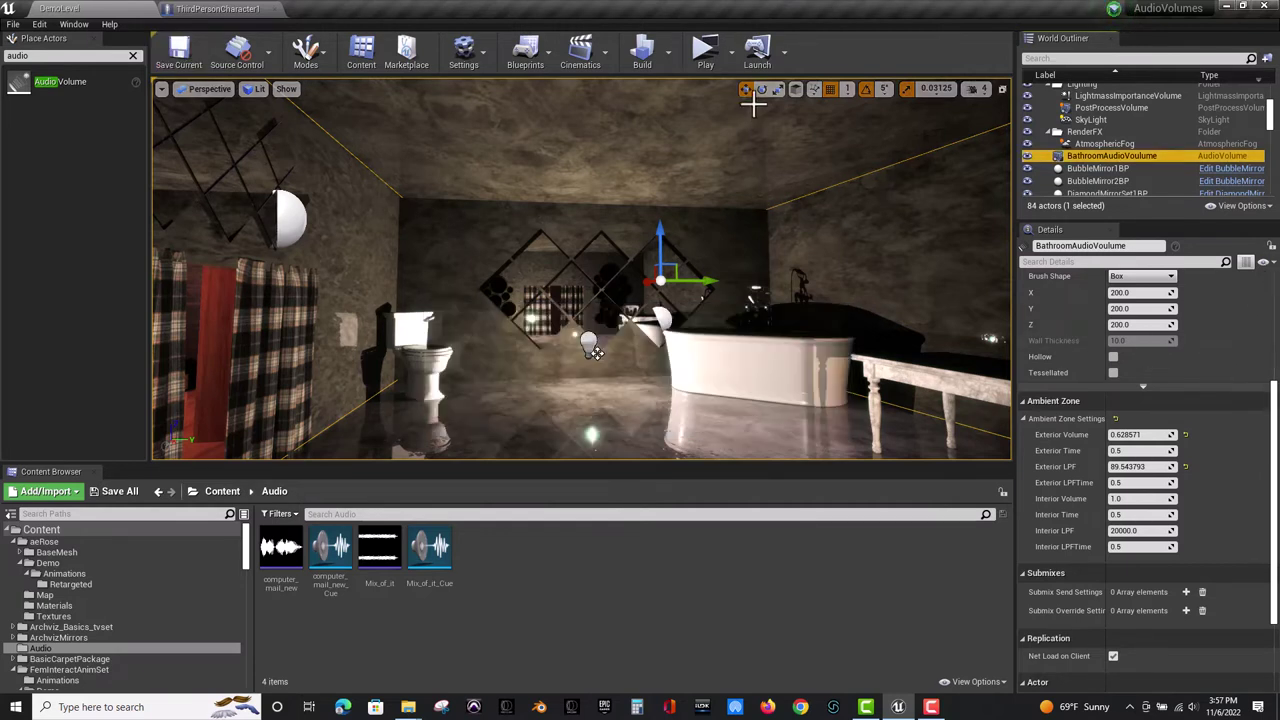
Play-test the raised Exterior Volume by running through the curtained doorway, moving around inside the bathroom, and ending the preview.
{"action": "left_click", "coordinate": [705, 47]}
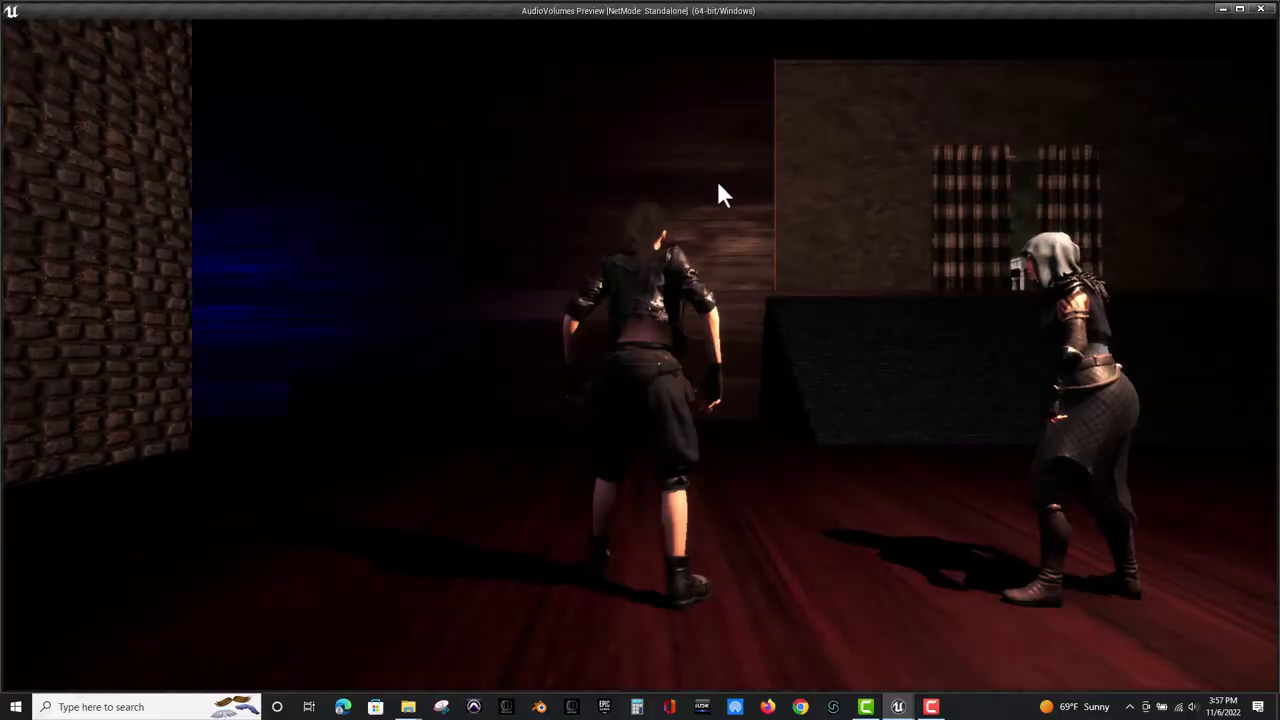
{"action": "key", "text": "w"}
{"action": "left_click", "coordinate": [754, 184]}
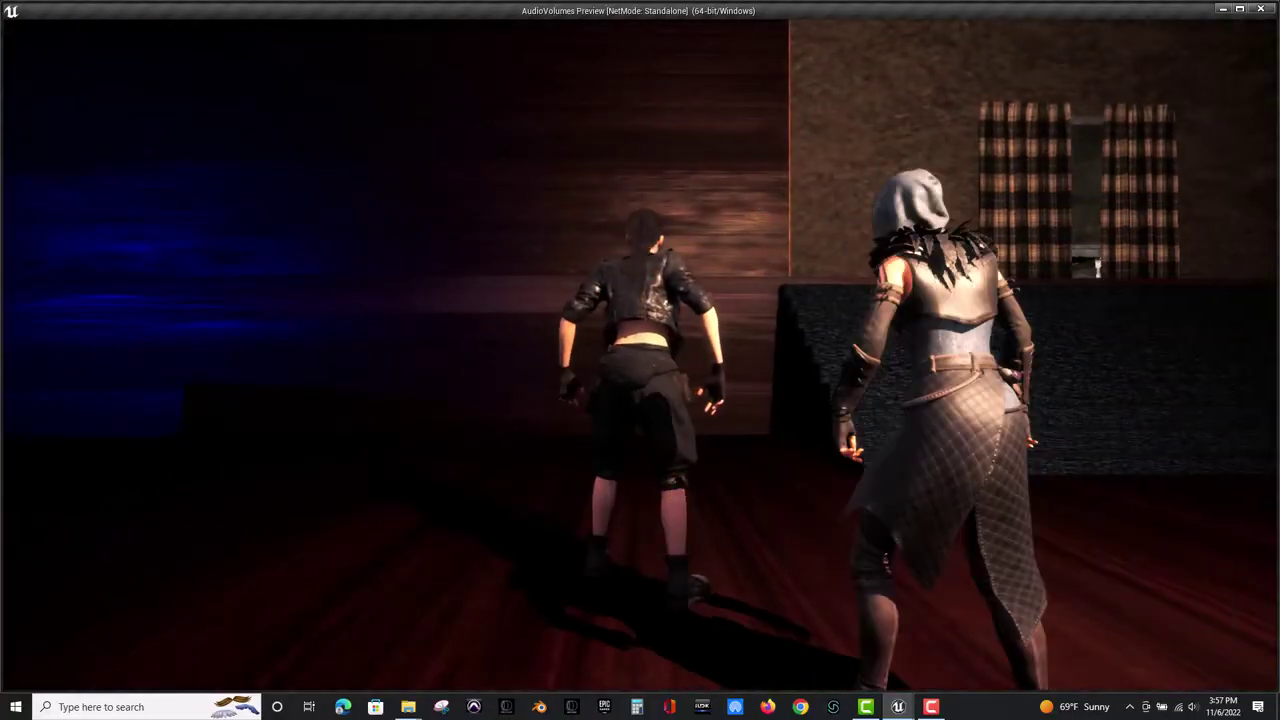
{"action": "key", "text": "w"}
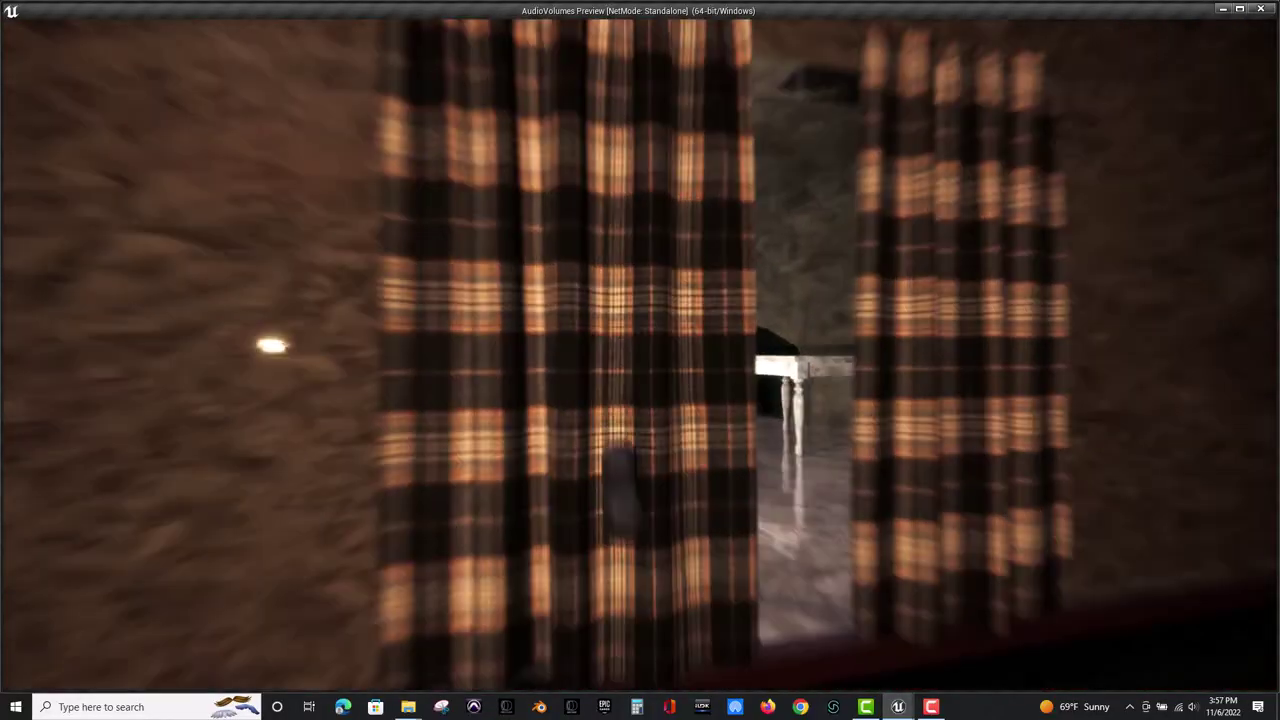
{"action": "key", "text": "w"}
{"action": "scroll", "coordinate": [640, 360], "scroll_direction": "up", "scroll_amount": 3}
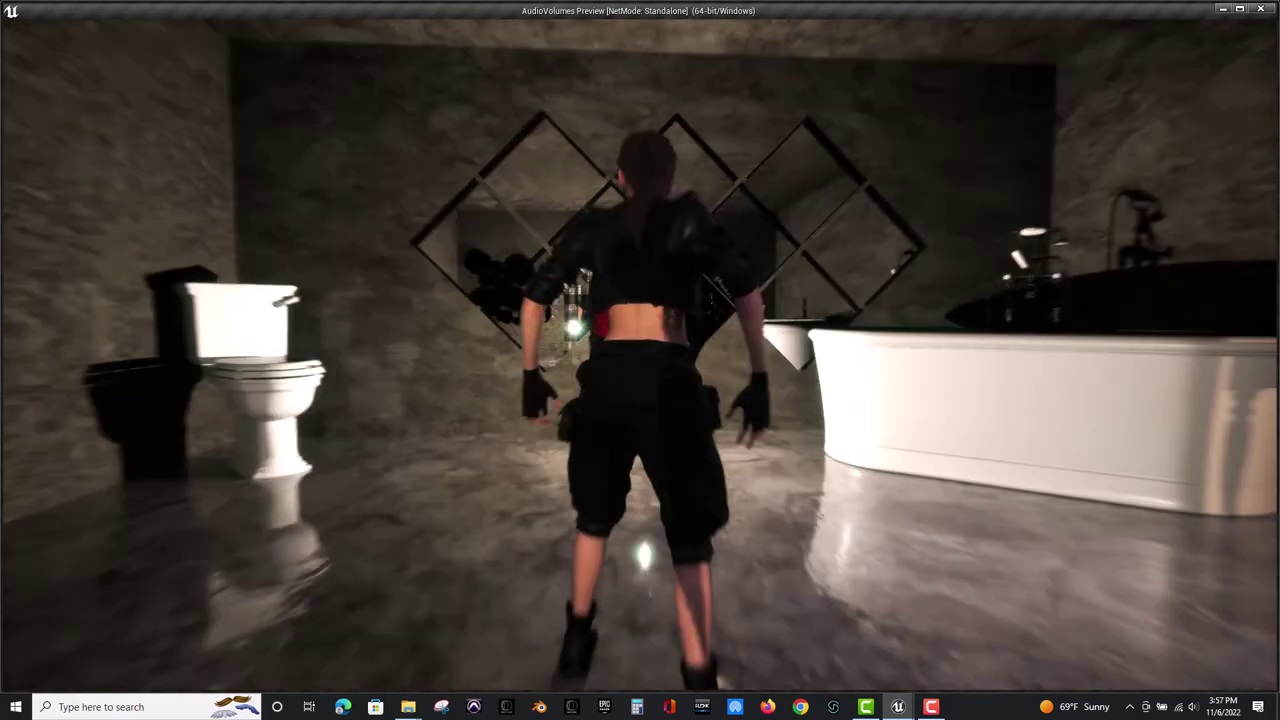
{"action": "scroll", "coordinate": [640, 360], "scroll_direction": "down", "scroll_amount": 4}
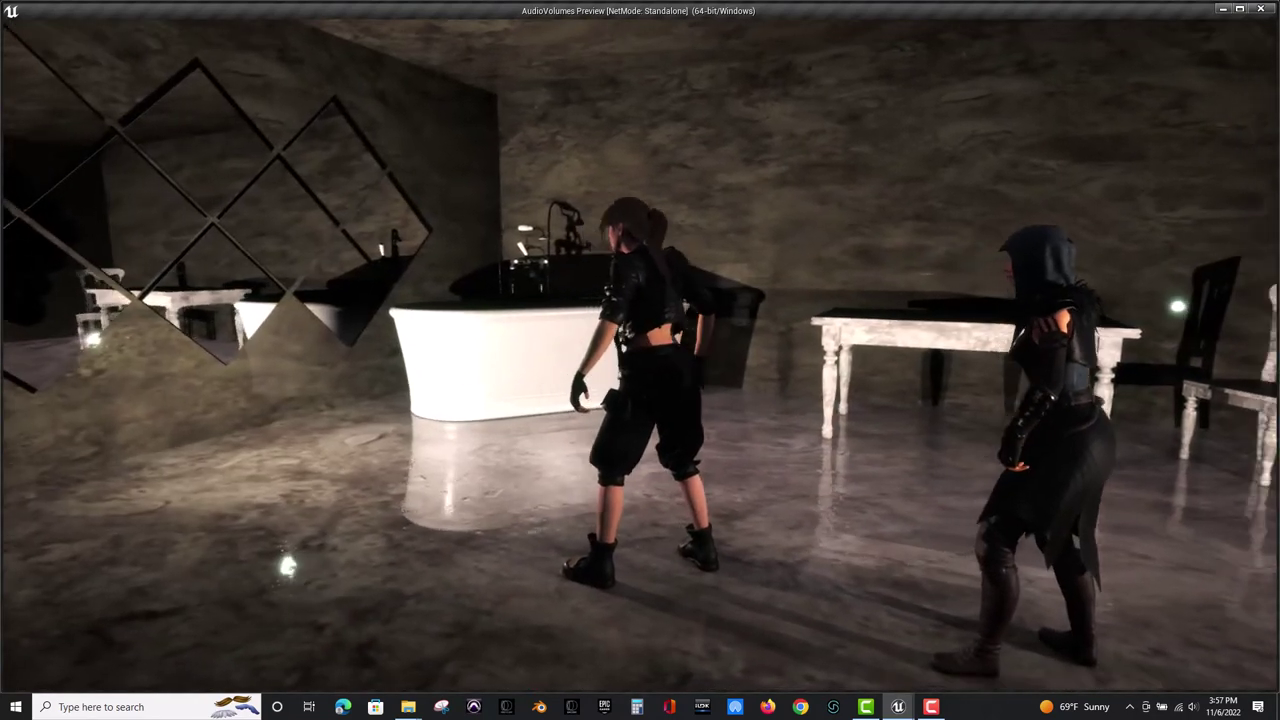
{"action": "key", "text": "s"}
{"action": "key", "text": "a"}
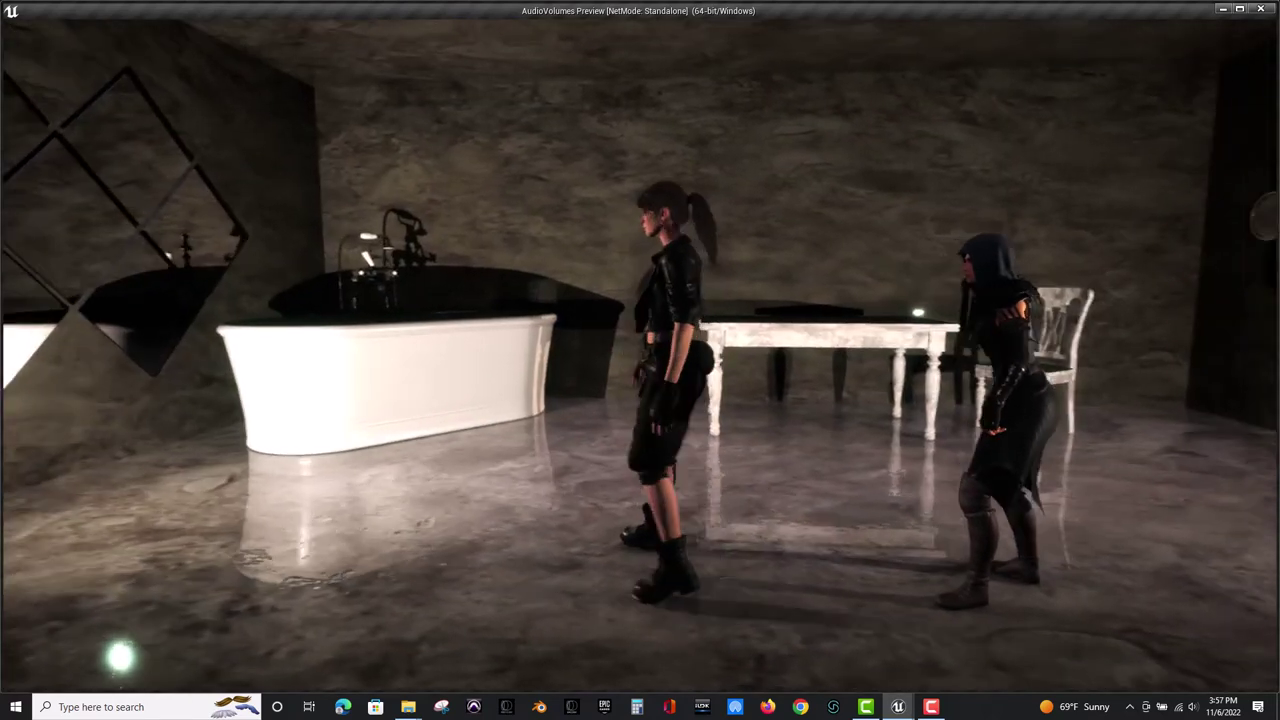
{"action": "key", "text": "d"}
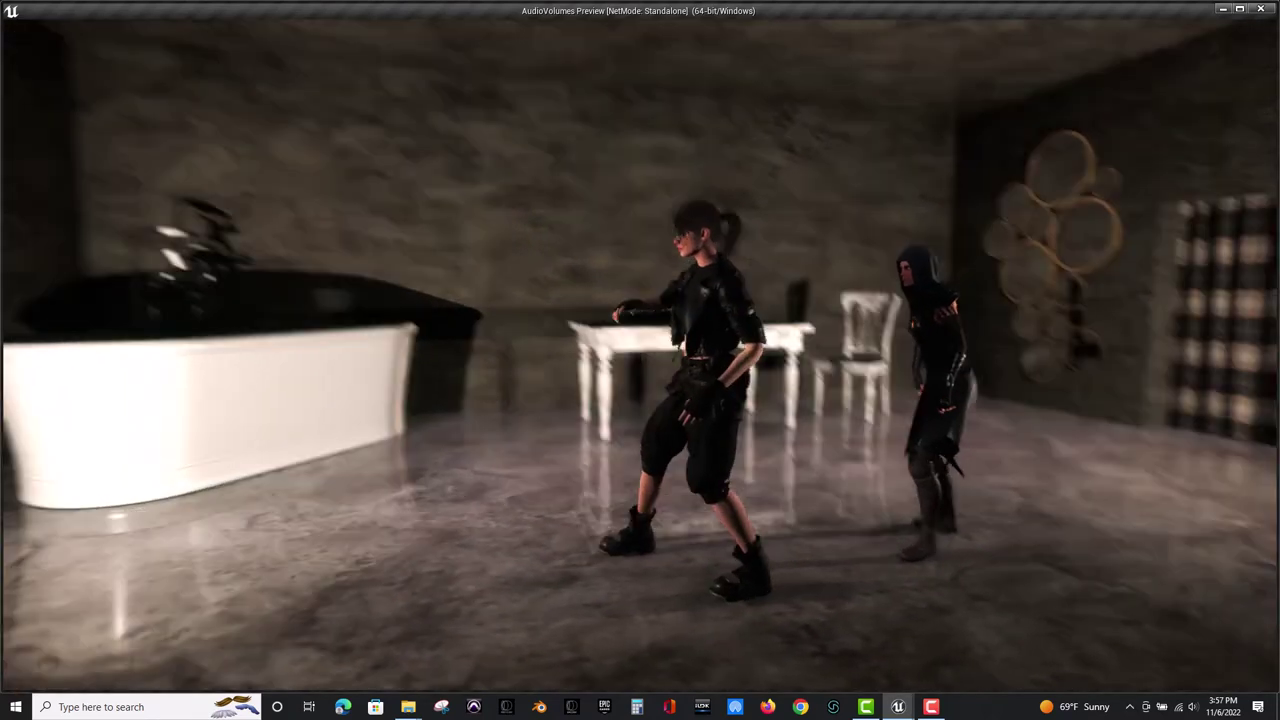
{"action": "key", "text": "a"}
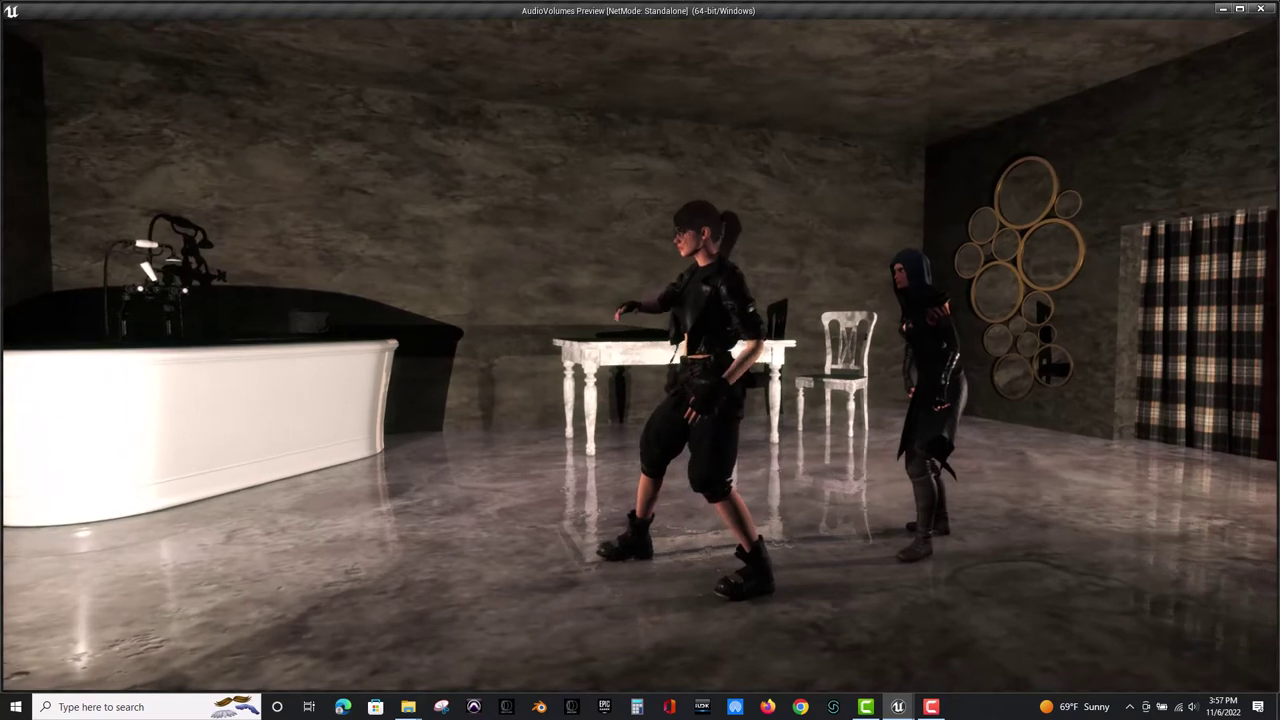
{"action": "key", "text": "Escape"}
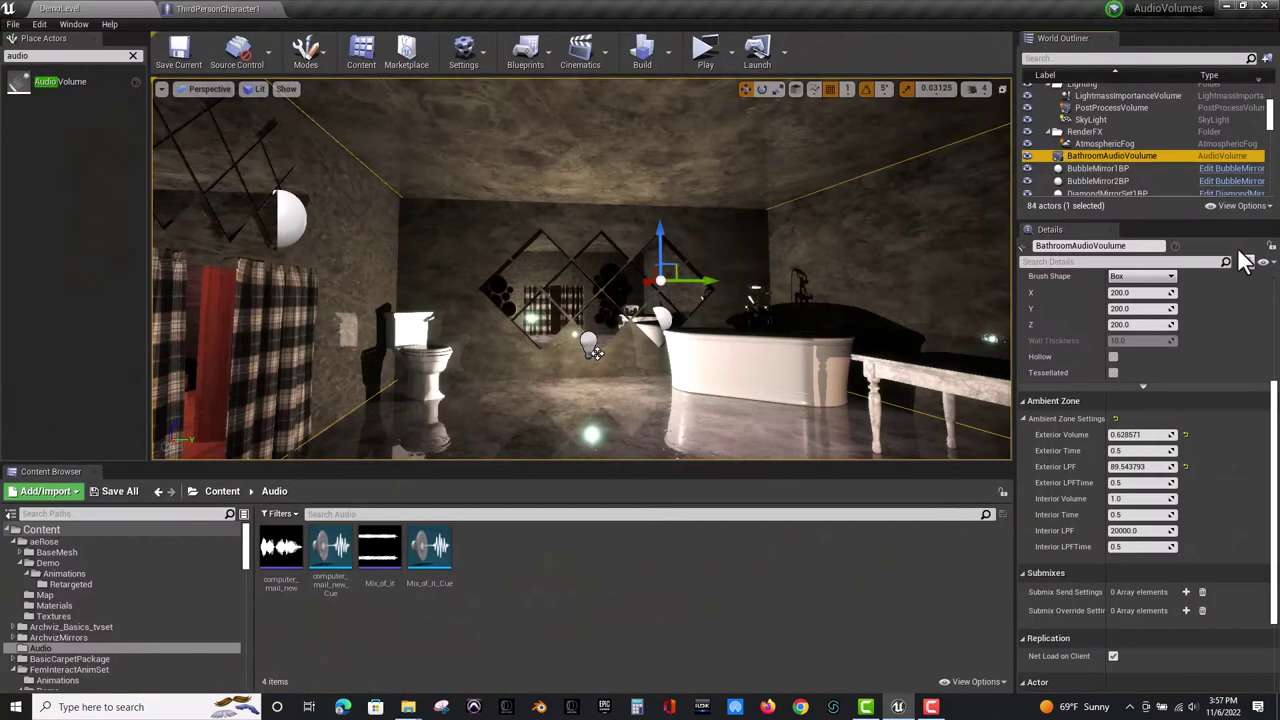
Expand the Reverb settings in the bathroom audio volume's details.
{"action": "right_click_drag", "start_coordinate": [831, 320], "coordinate": [955, 308]}
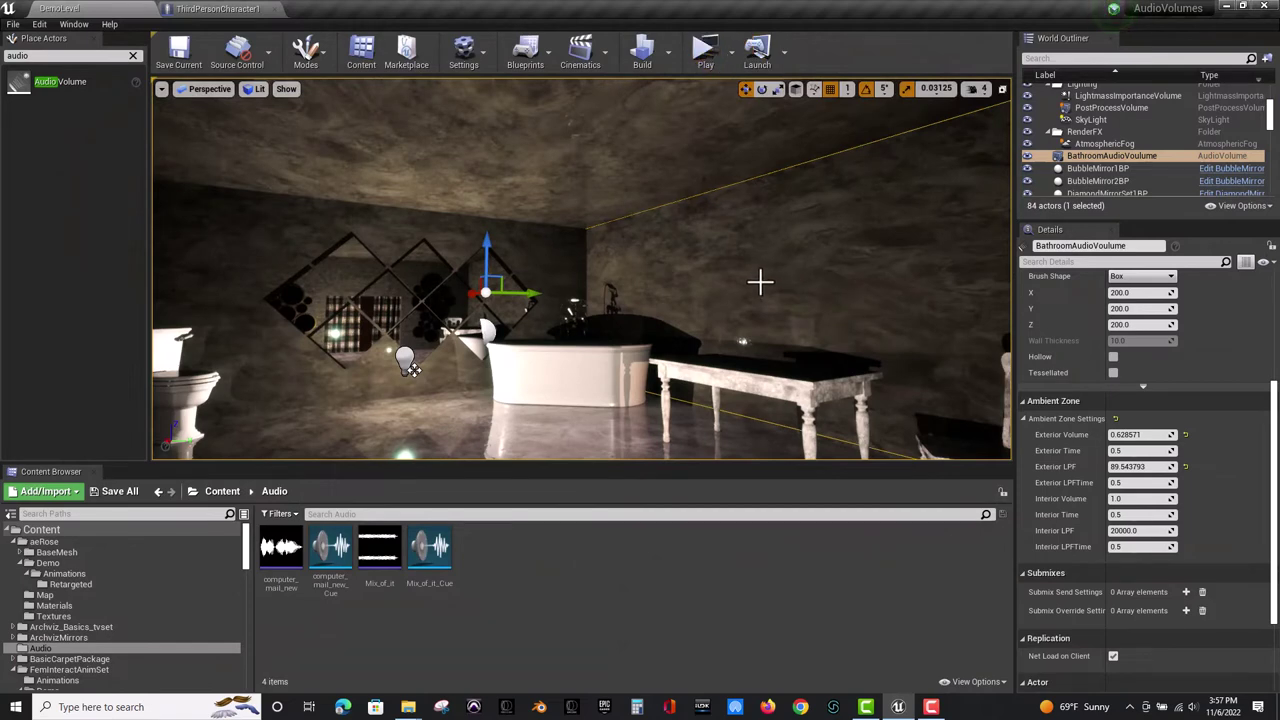
{"action": "right_click_drag", "start_coordinate": [760, 280], "coordinate": [626, 345]}
{"action": "right_click_drag", "start_coordinate": [510, 288], "coordinate": [830, 290]}
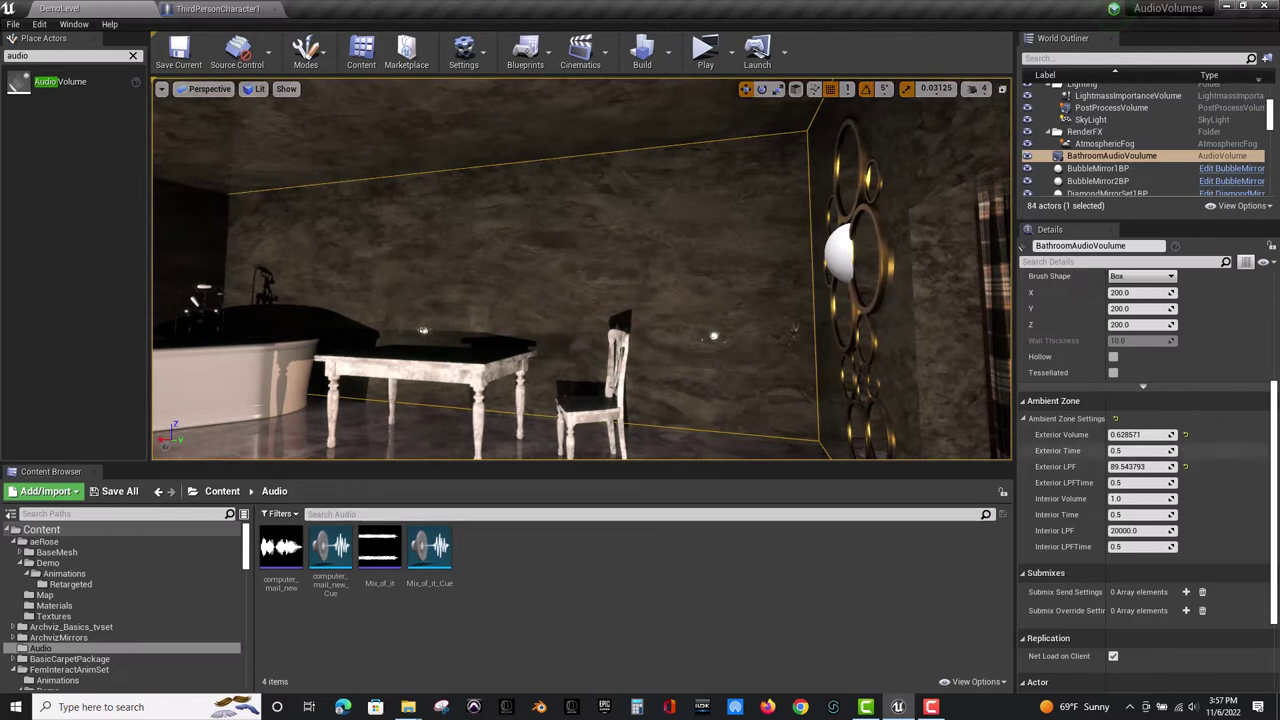
{"action": "left_click", "coordinate": [1115, 159]}
{"action": "left_click_drag", "start_coordinate": [1274, 457], "coordinate": [1273, 283]}
{"action": "scroll", "coordinate": [1276, 470], "scroll_direction": "down", "scroll_amount": 3}
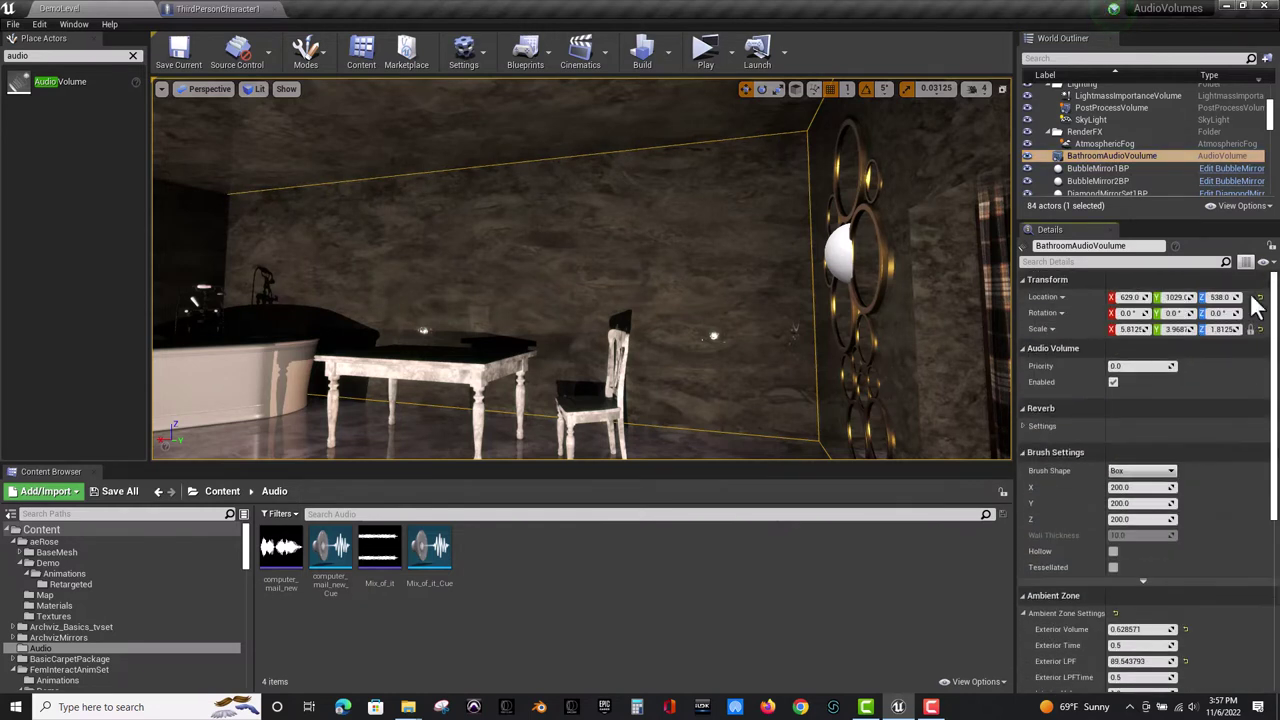
{"action": "left_click", "coordinate": [1023, 425]}
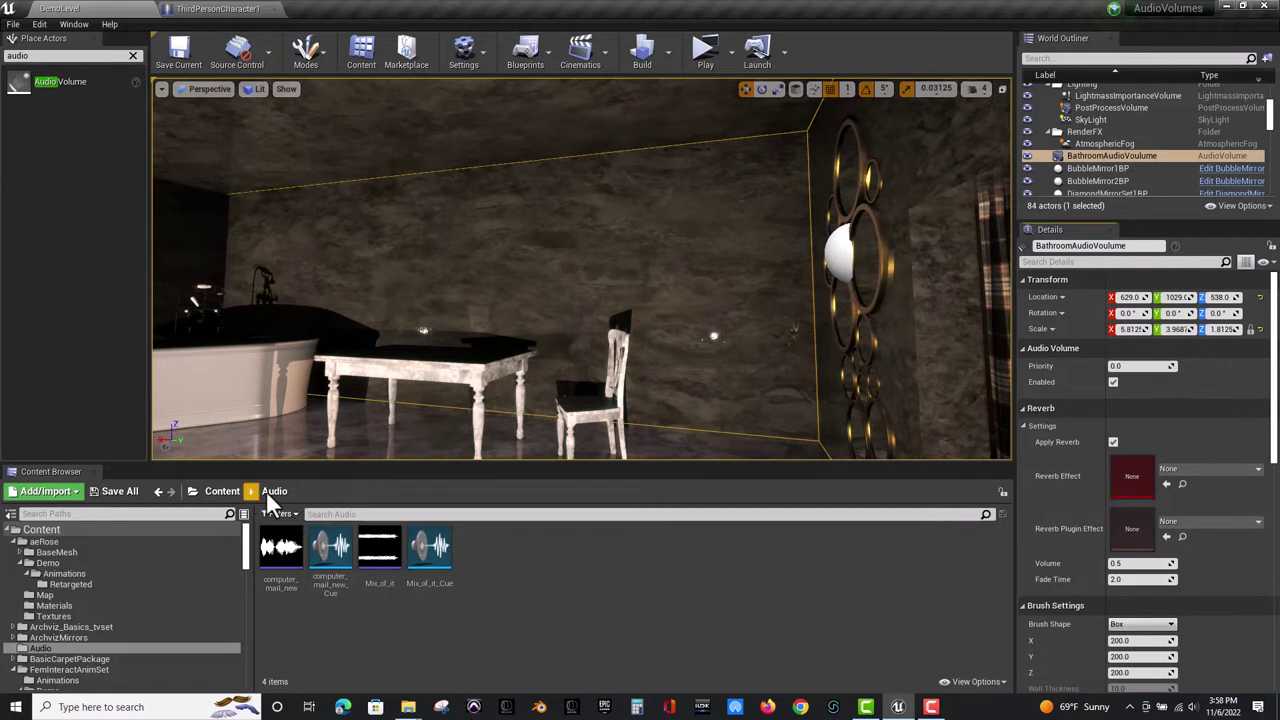
Create a folder named Reverbs inside the SoundClassAssets content folder.
{"action": "left_click", "coordinate": [211, 490]}
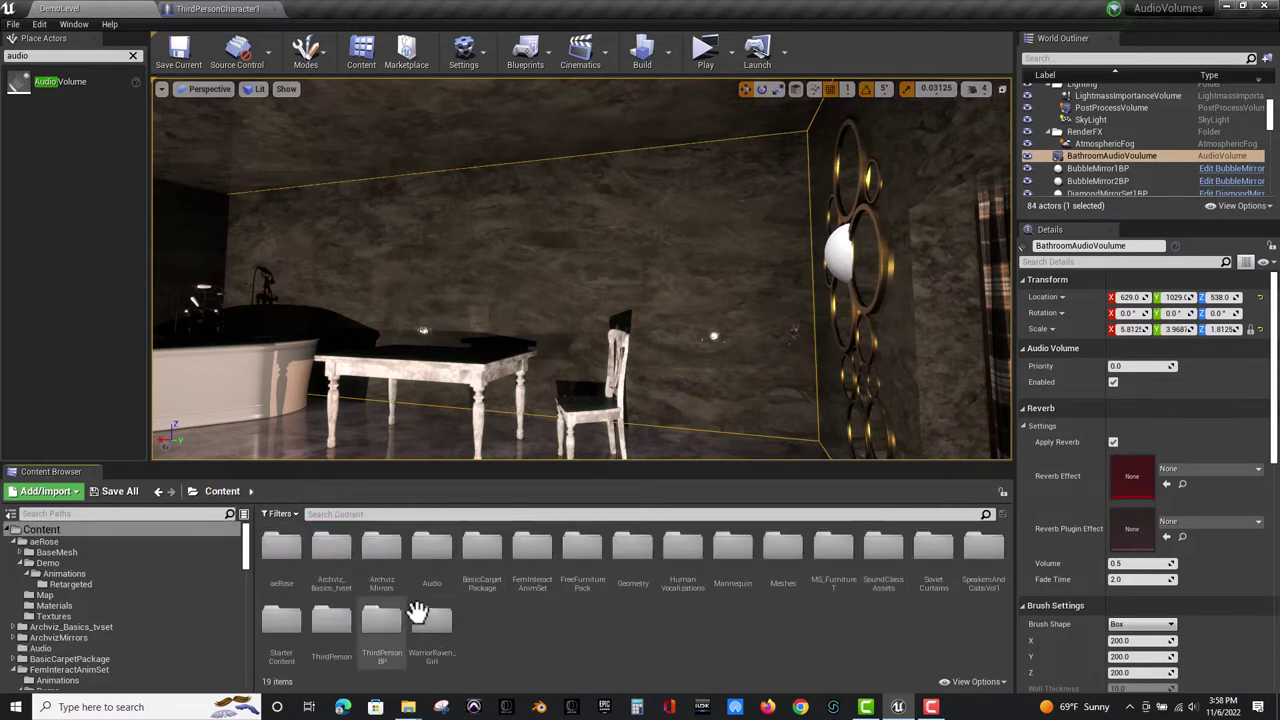
{"action": "double_click", "coordinate": [883, 548]}
{"action": "right_click", "coordinate": [579, 581]}
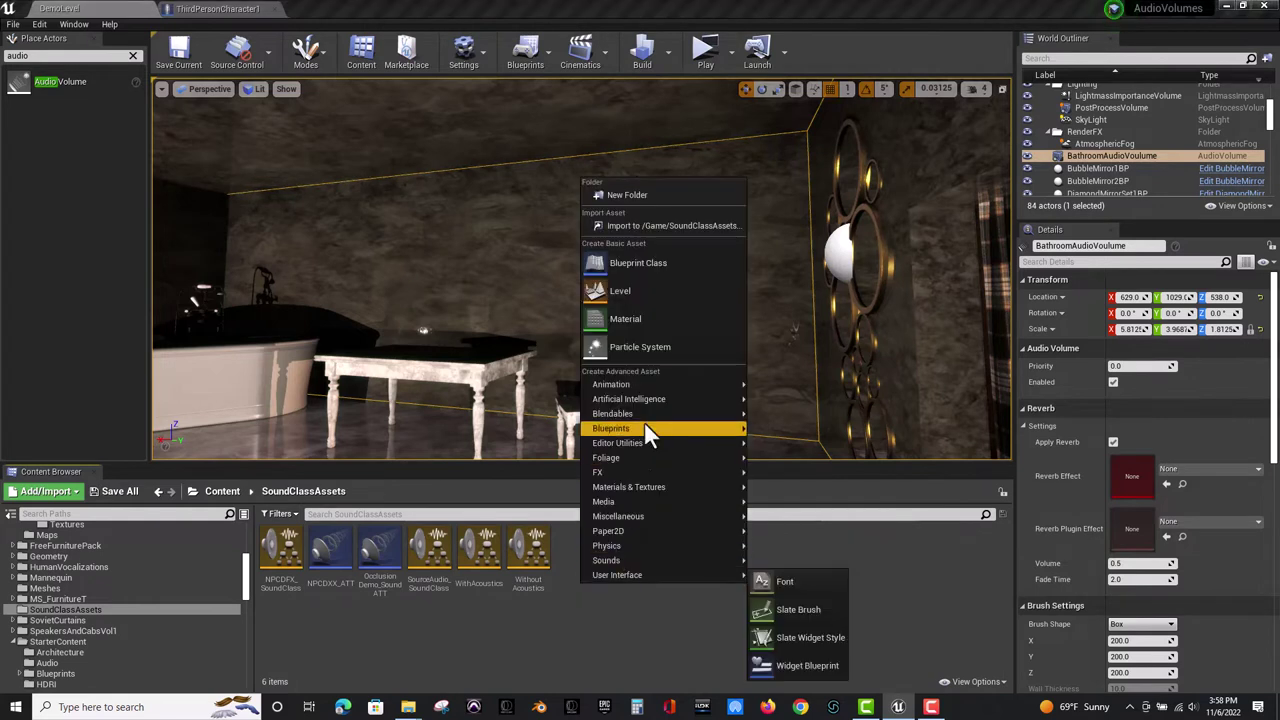
{"action": "left_click", "coordinate": [626, 195]}
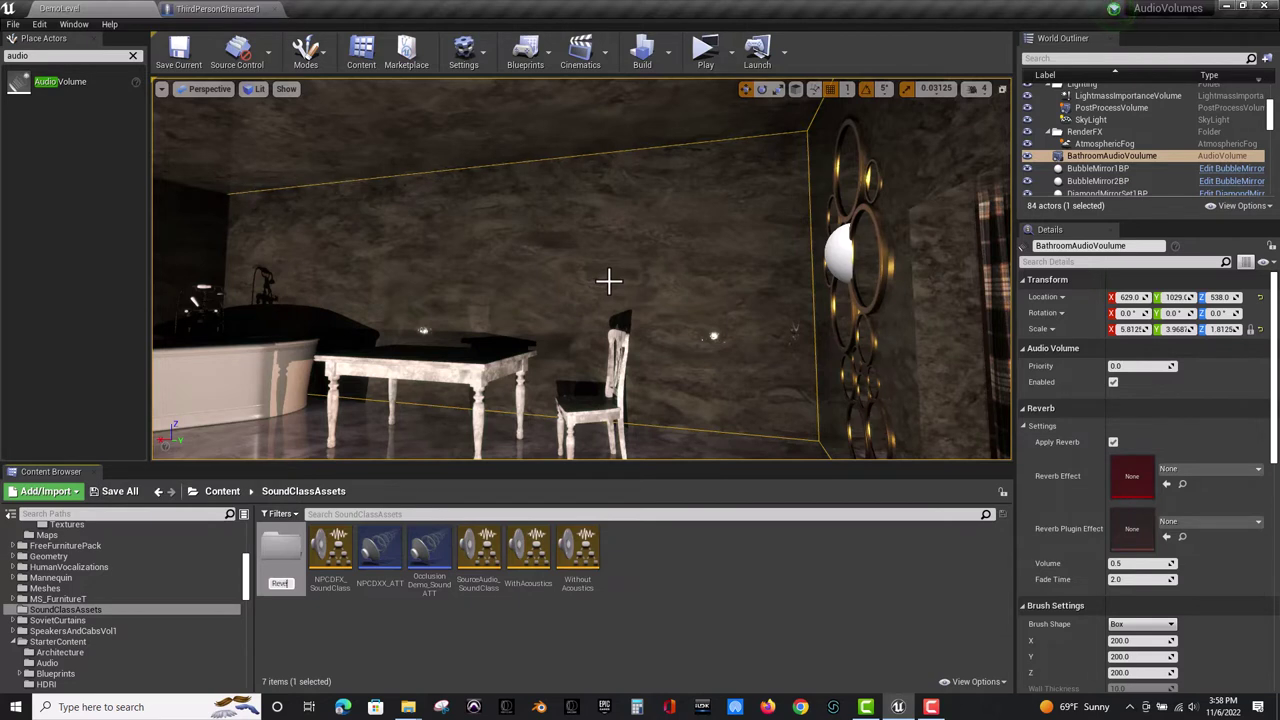
{"action": "key", "text": "Return"}
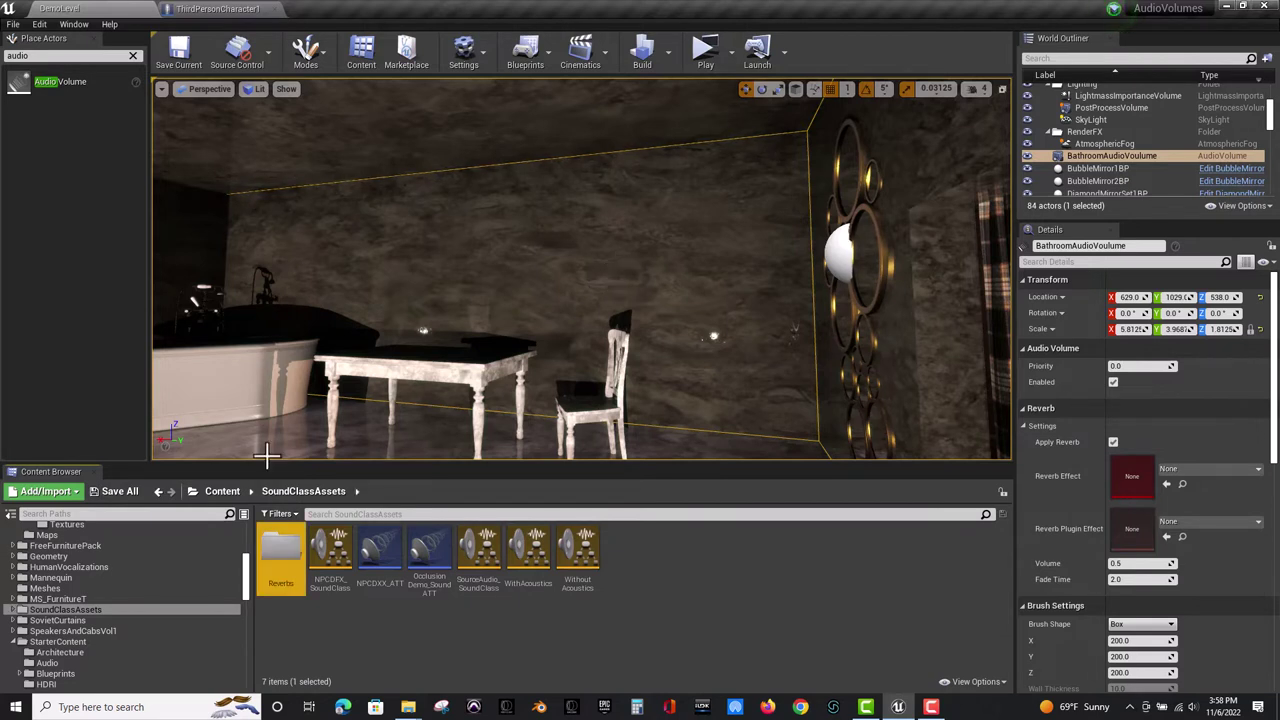
Create a Reverb Effect asset named BathroomReverb inside the Reverbs folder.
{"action": "double_click", "coordinate": [285, 548]}
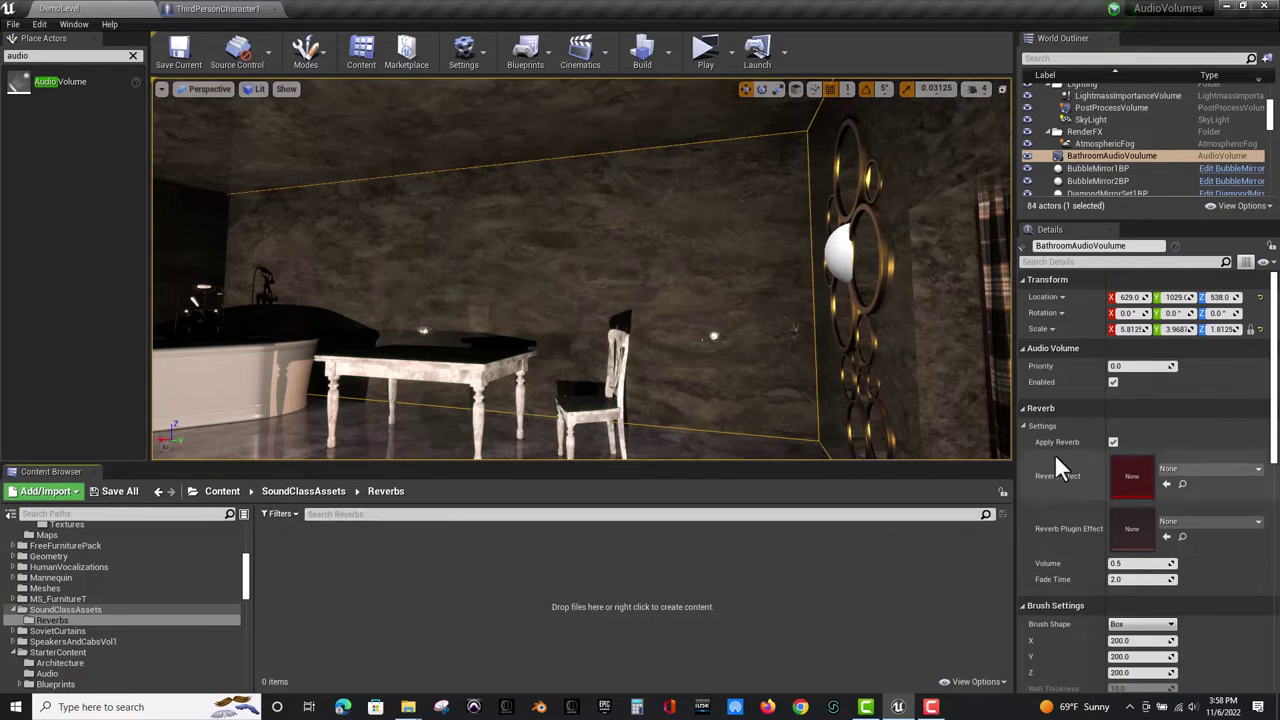
{"action": "right_click", "coordinate": [296, 626]}
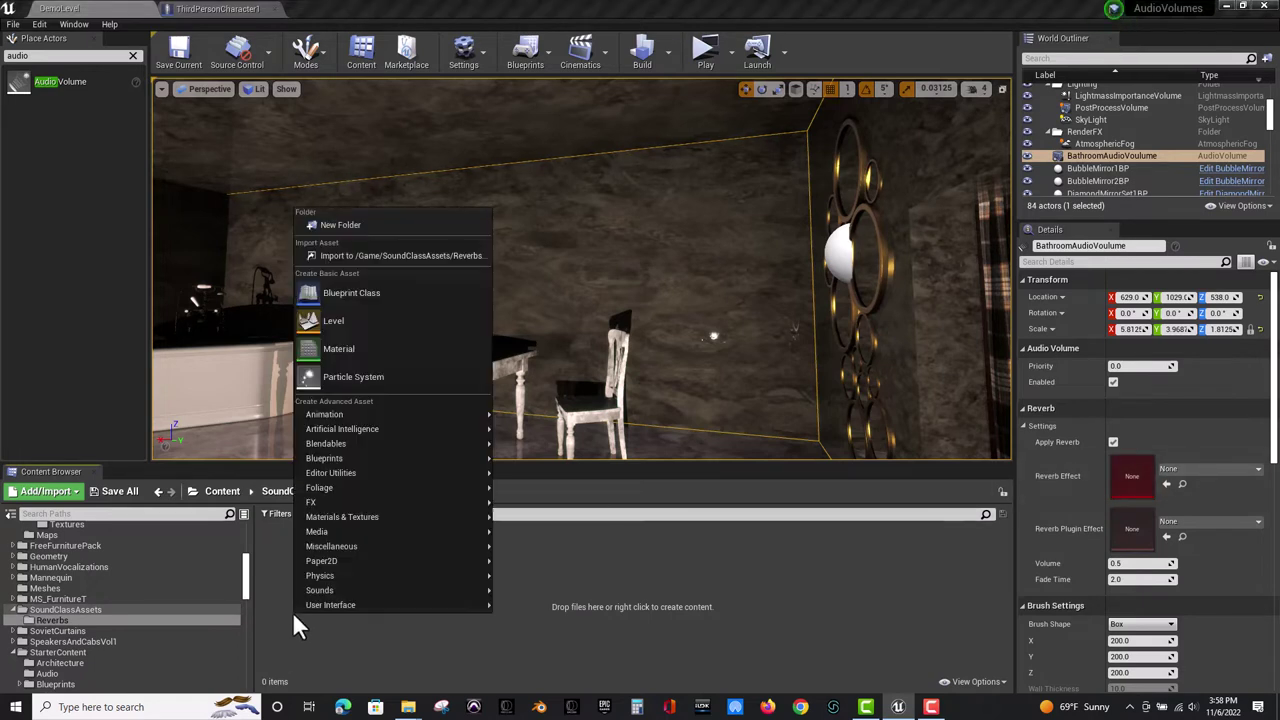
{"action": "mouse_move", "coordinate": [326, 594]}
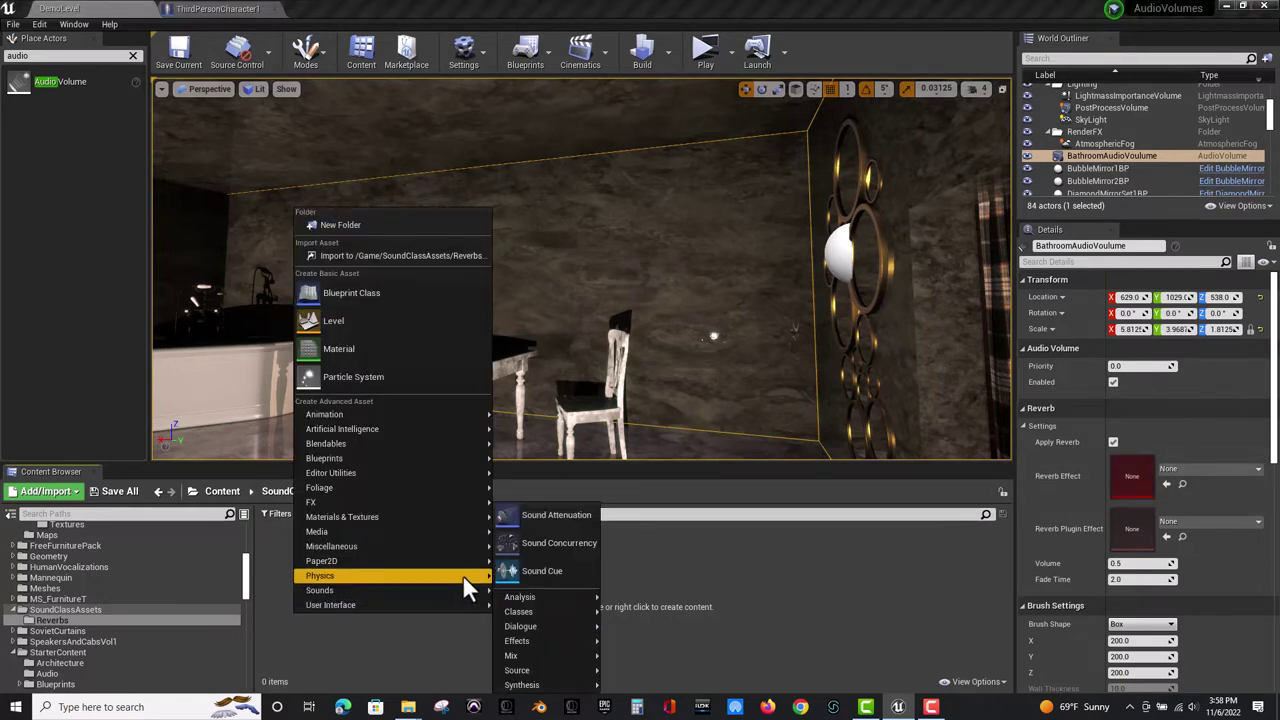
{"action": "mouse_move", "coordinate": [537, 614]}
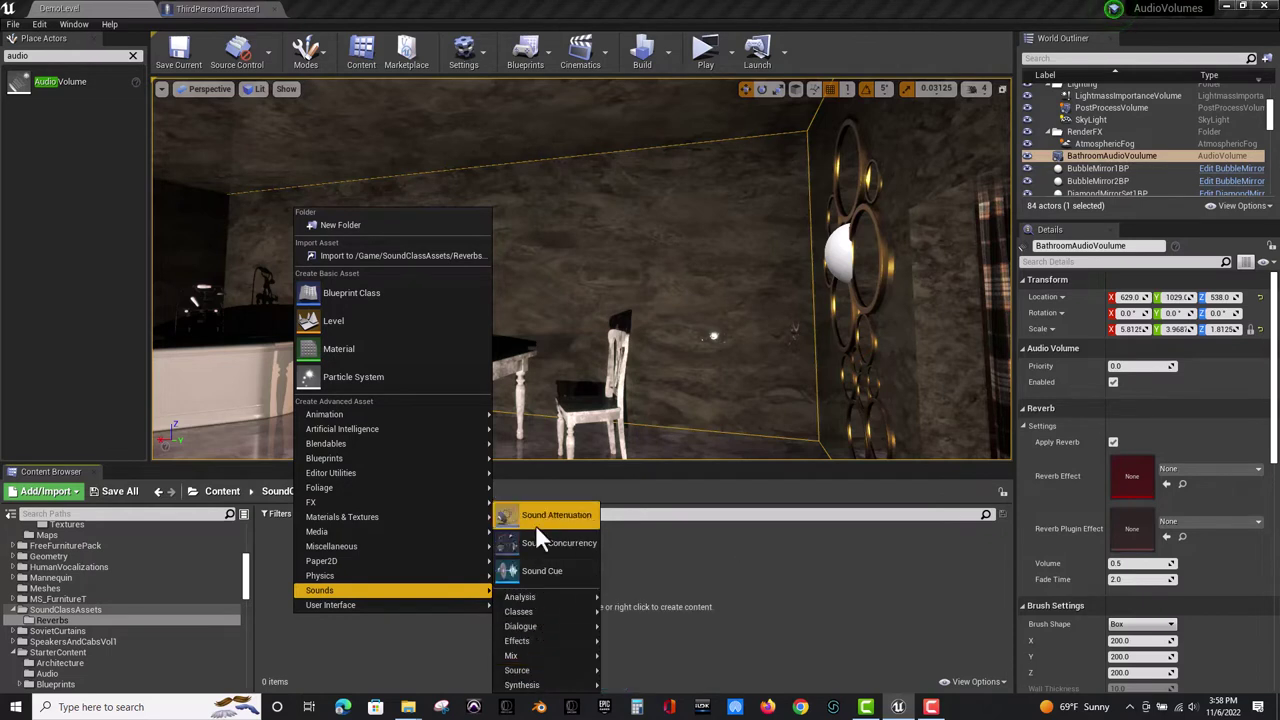
{"action": "mouse_move", "coordinate": [525, 641]}
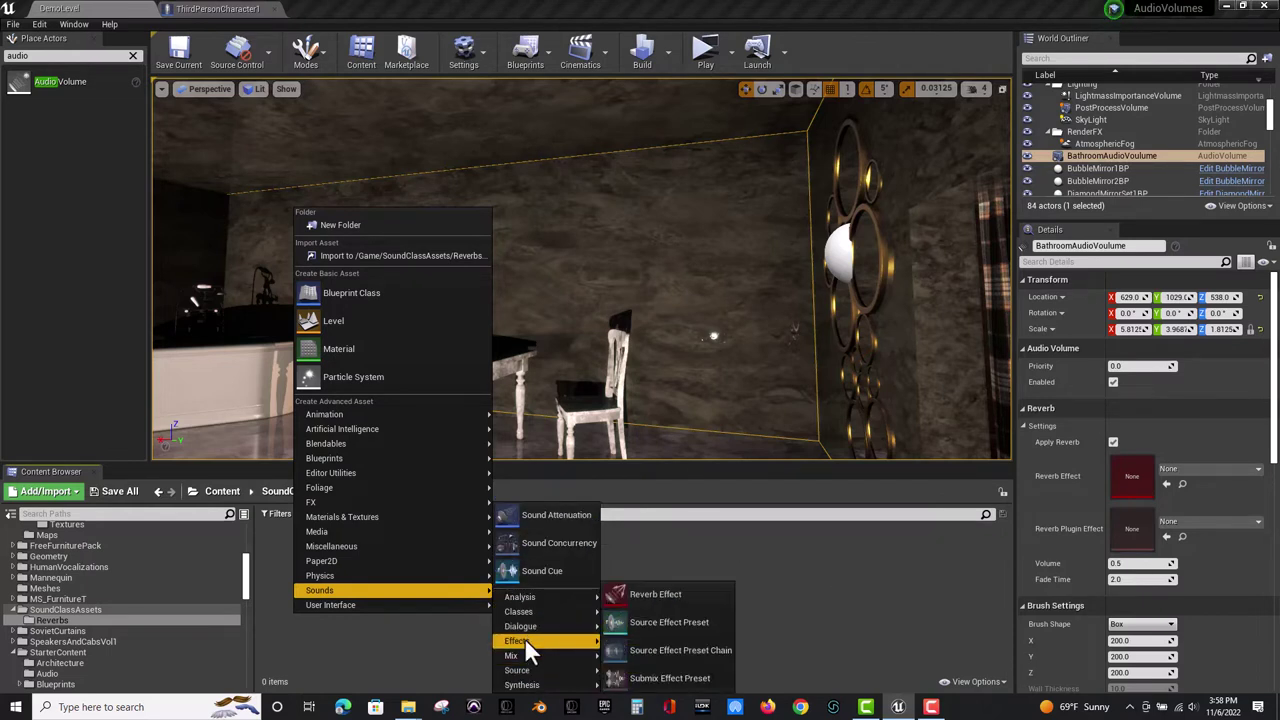
{"action": "left_click", "coordinate": [644, 596]}
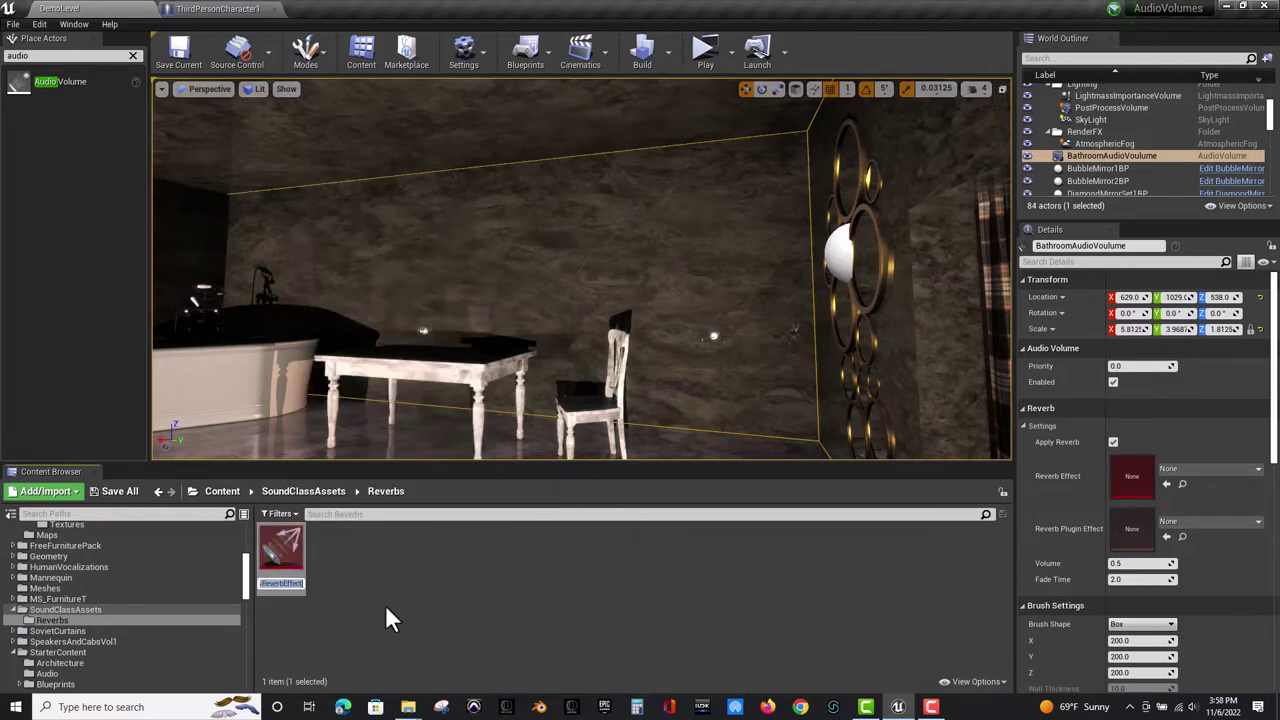
{"action": "type", "text": "Bathr"}
{"action": "type", "text": "oomReve"}
{"action": "type", "text": "rb"}
{"action": "key", "text": "Return"}
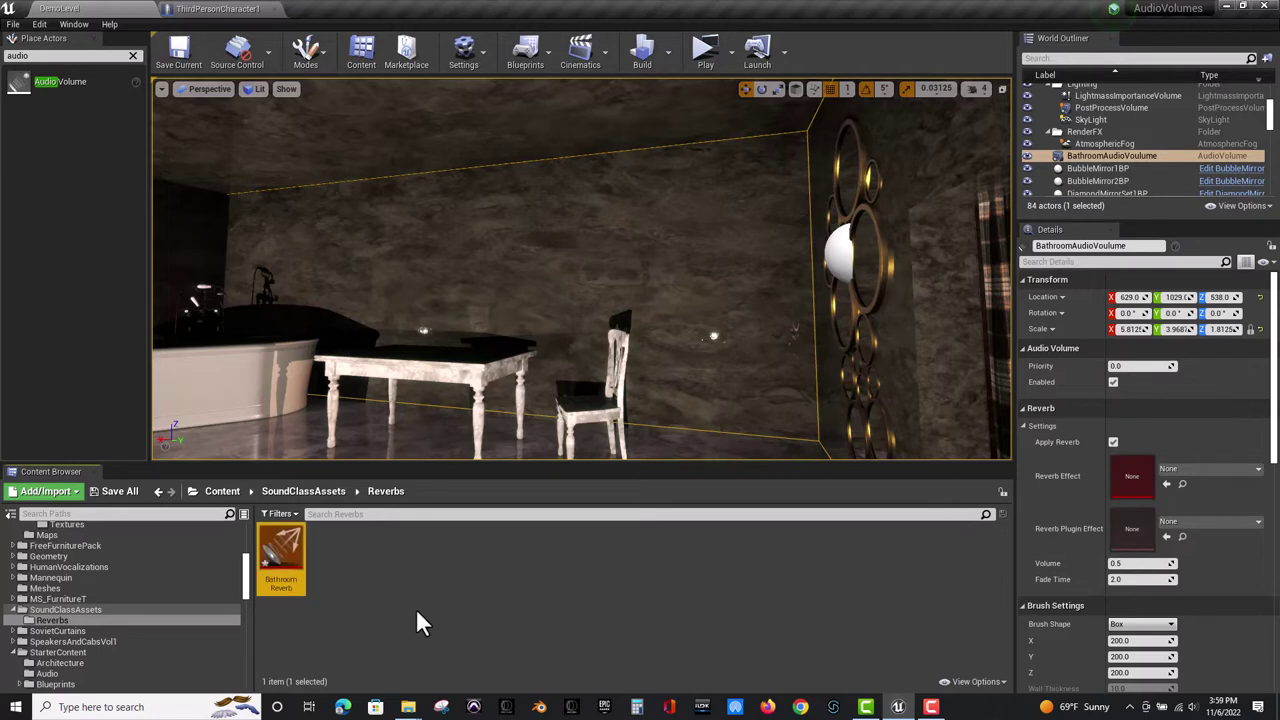
Open BathroomReverb and set its late reflections to a Decay Time of about 6.99, Gain 1.0 and Late Gain about 2.5.
{"action": "double_click", "coordinate": [282, 570]}
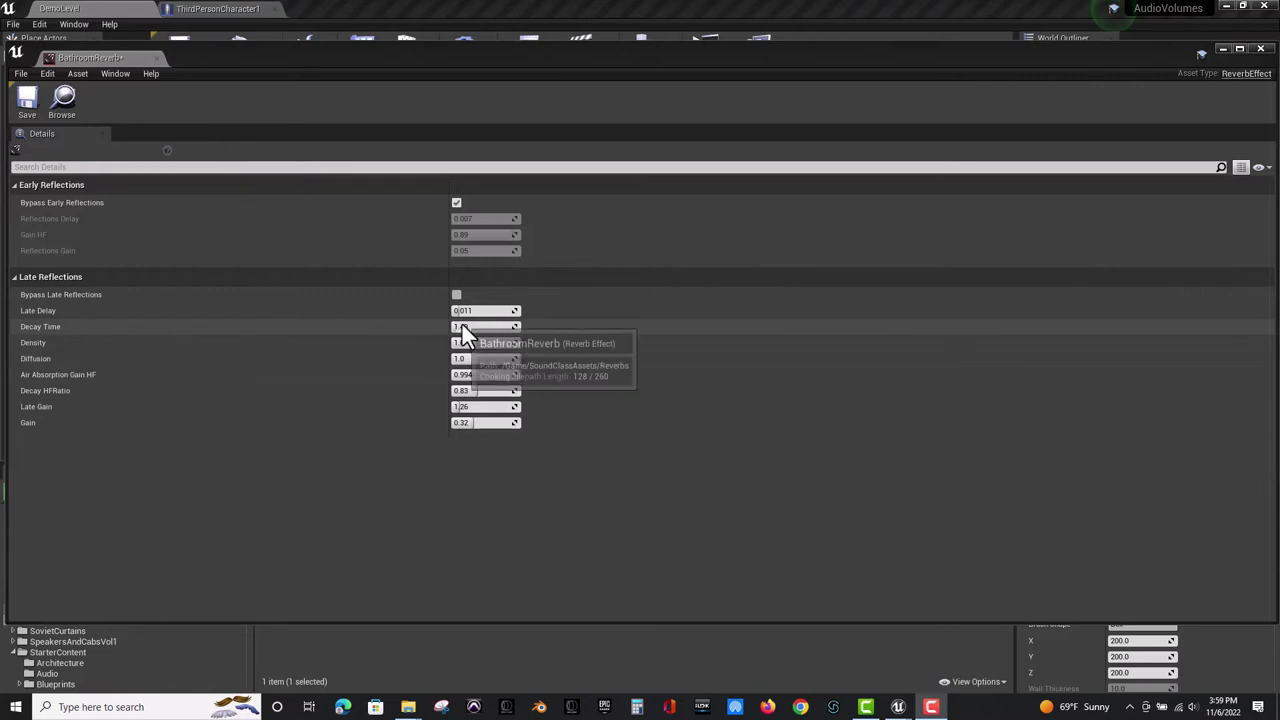
{"action": "left_click_drag", "start_coordinate": [462, 324], "coordinate": [466, 326]}
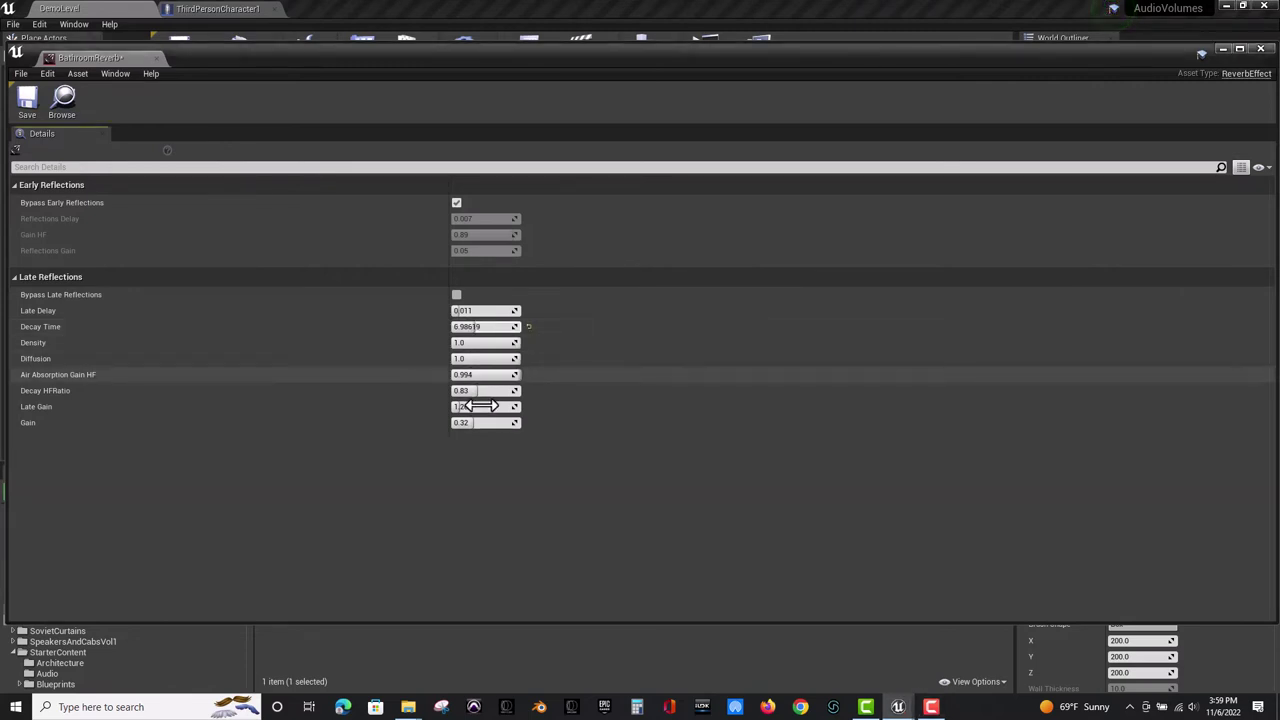
{"action": "left_click_drag", "start_coordinate": [470, 422], "coordinate": [471, 422]}
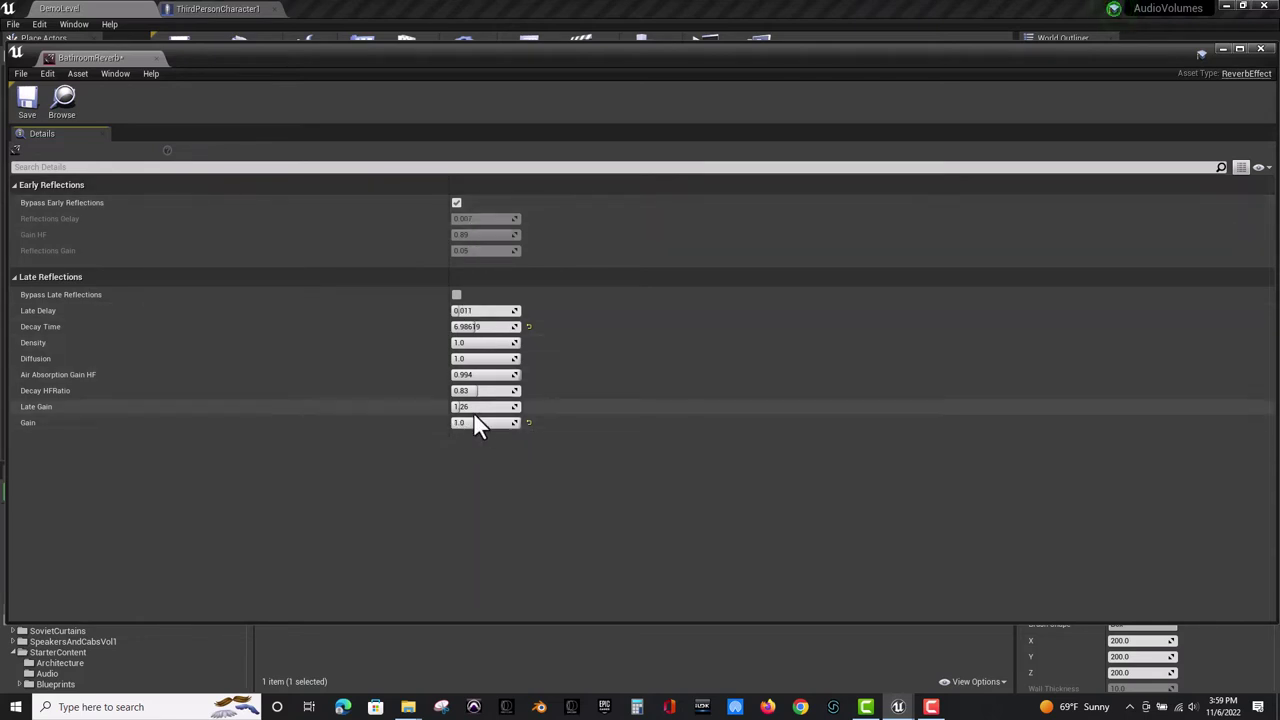
{"action": "left_click_drag", "start_coordinate": [459, 406], "coordinate": [461, 406]}
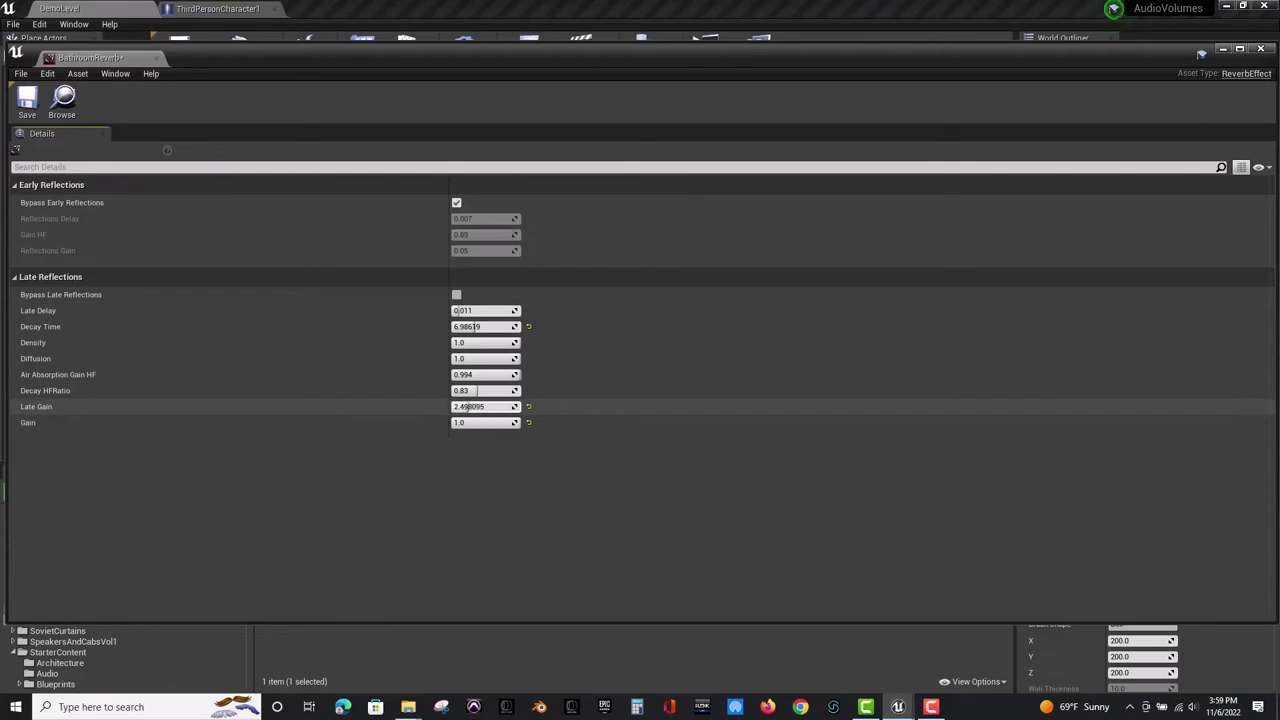
Stop bypassing the early reflections, and set Reflections Gain to about 0.71 and Reflections Delay to about 0.193.
{"action": "left_click", "coordinate": [457, 203]}
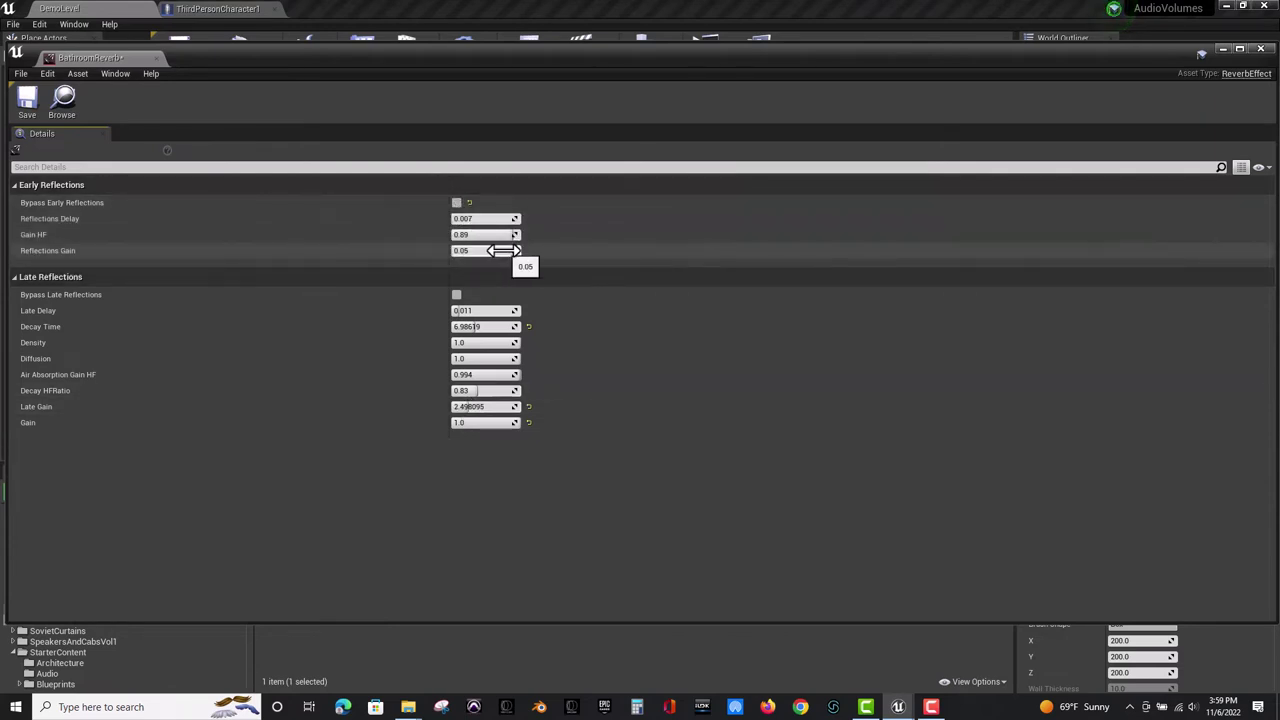
{"action": "left_click_drag", "start_coordinate": [474, 250], "coordinate": [483, 250]}
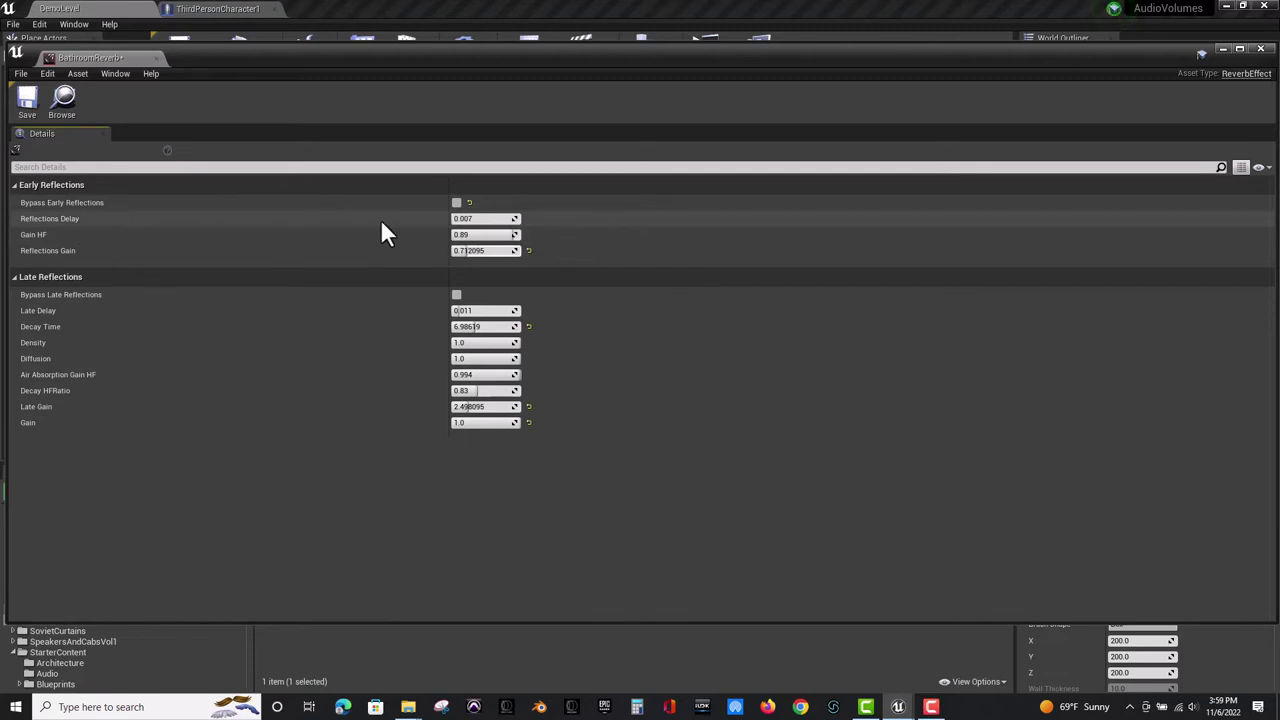
{"action": "left_click_drag", "start_coordinate": [462, 220], "coordinate": [472, 220]}
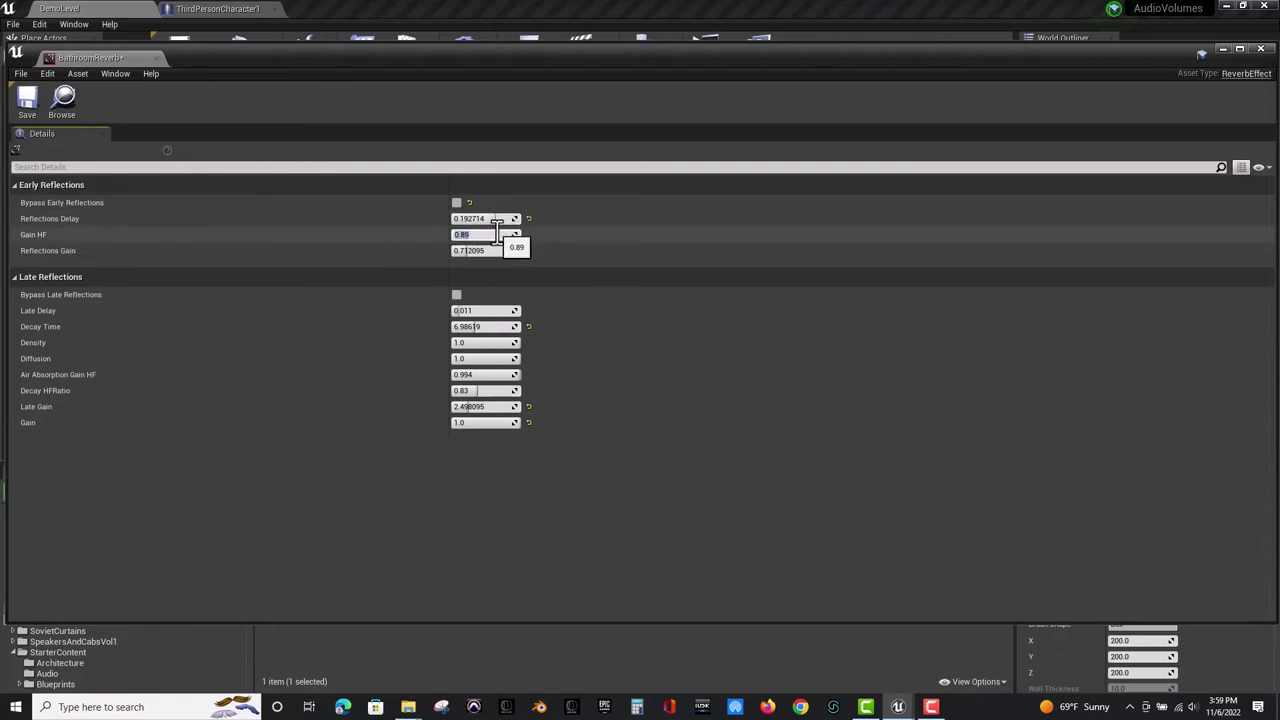
Save and close BathroomReverb, and assign it as the bathroom audio volume's Reverb Effect.
{"action": "left_click", "coordinate": [27, 100]}
{"action": "left_click", "coordinate": [152, 58]}
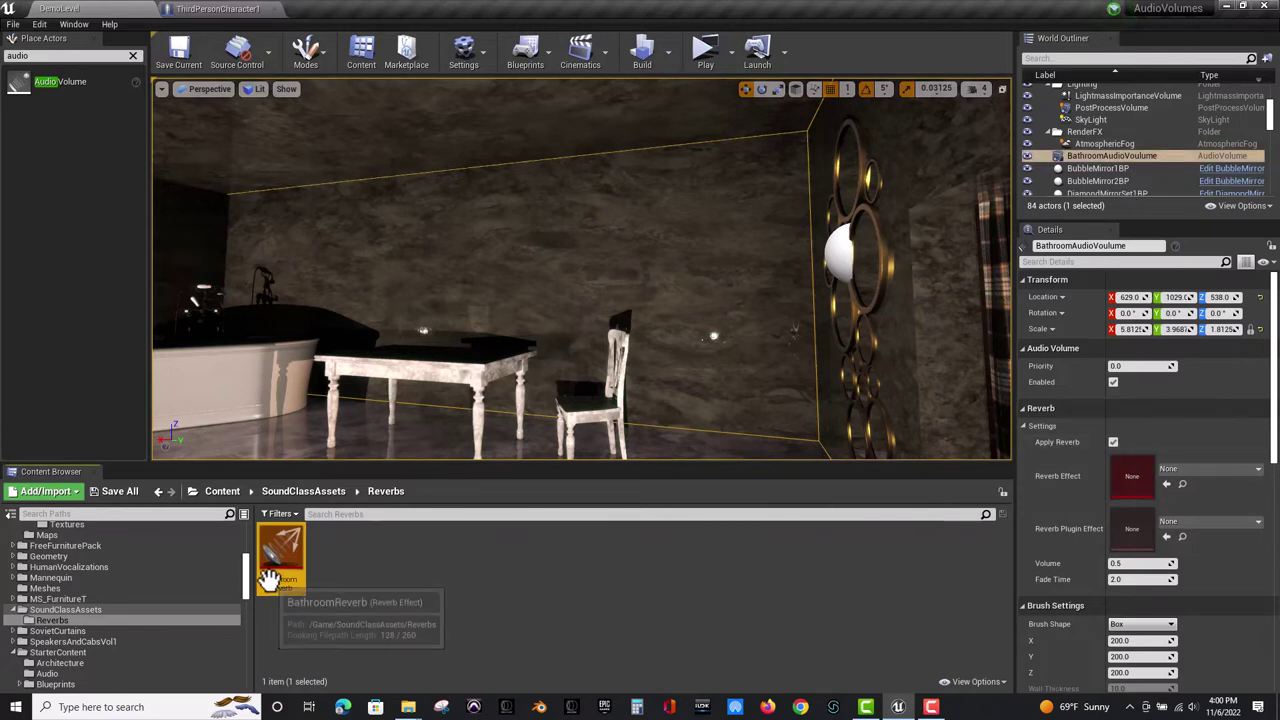
{"action": "left_click_drag", "start_coordinate": [278, 566], "coordinate": [1130, 478]}
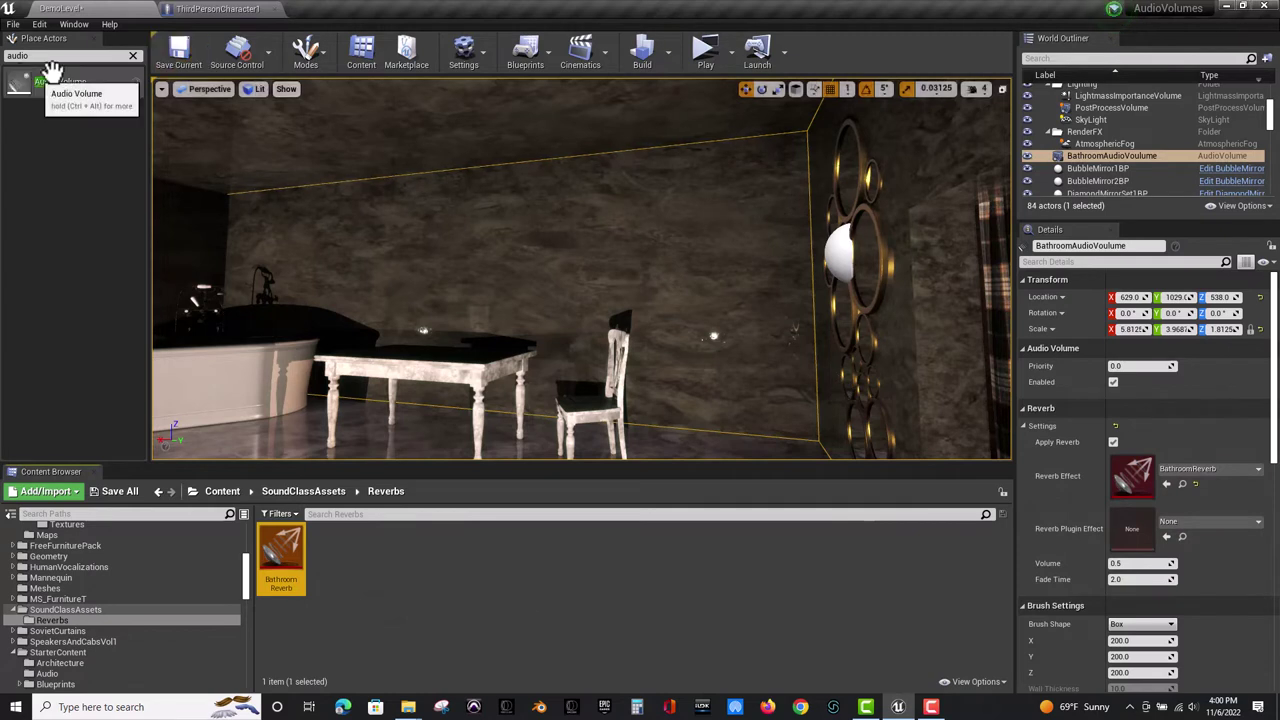
Open the ThirdPersonCharacter blueprint and select the Play Sound at Location node wired to the Left Mouse Button event.
{"action": "left_click", "coordinate": [226, 490]}
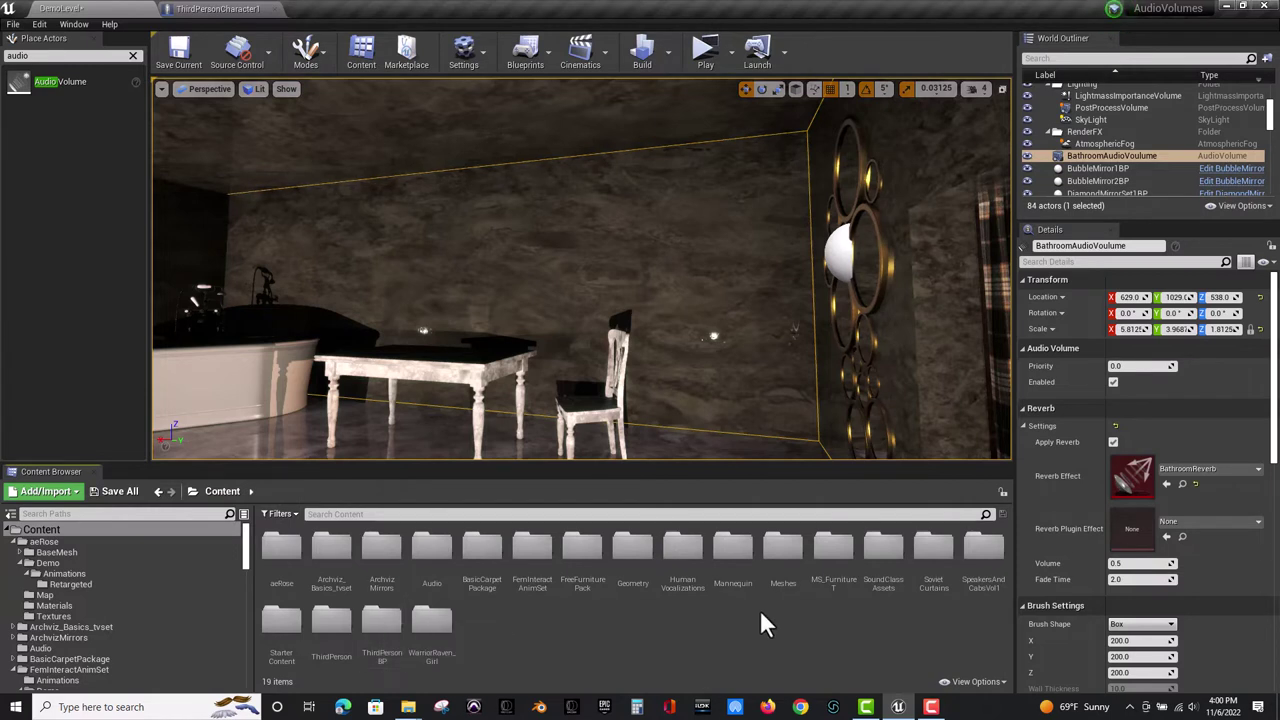
{"action": "double_click", "coordinate": [384, 622]}
{"action": "left_click", "coordinate": [284, 558]}
{"action": "double_click", "coordinate": [287, 557]}
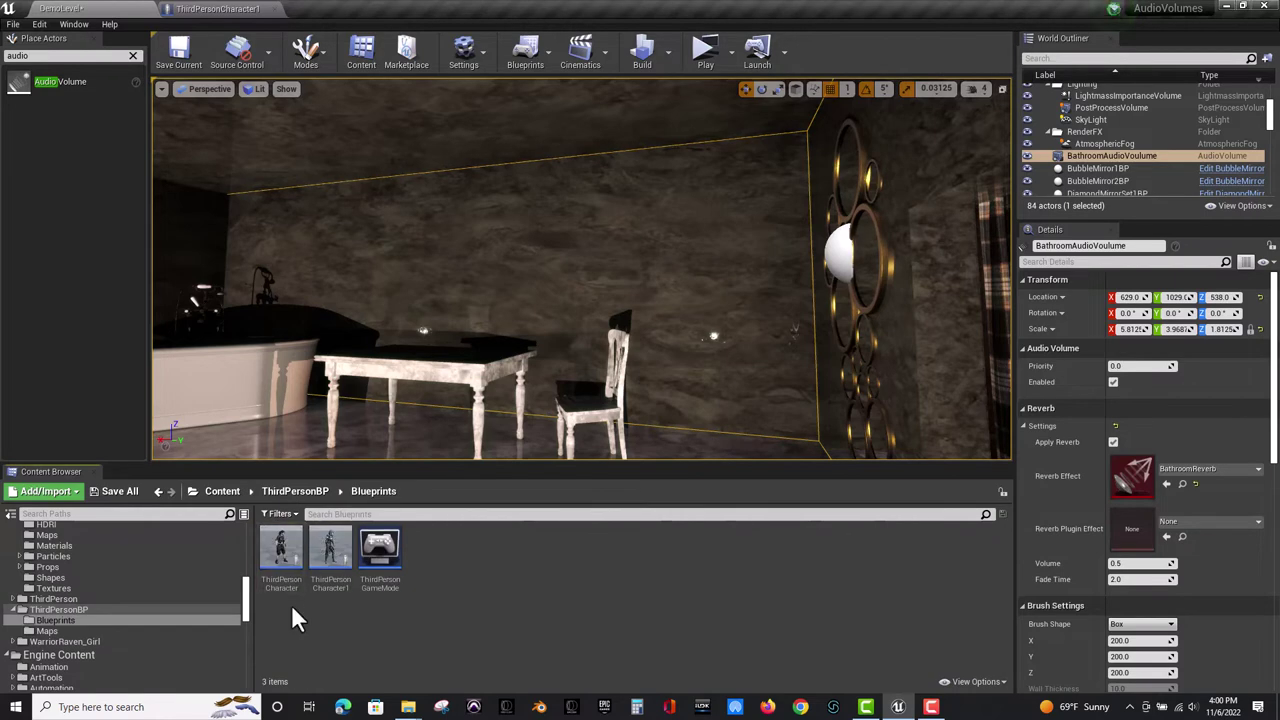
{"action": "double_click", "coordinate": [284, 560]}
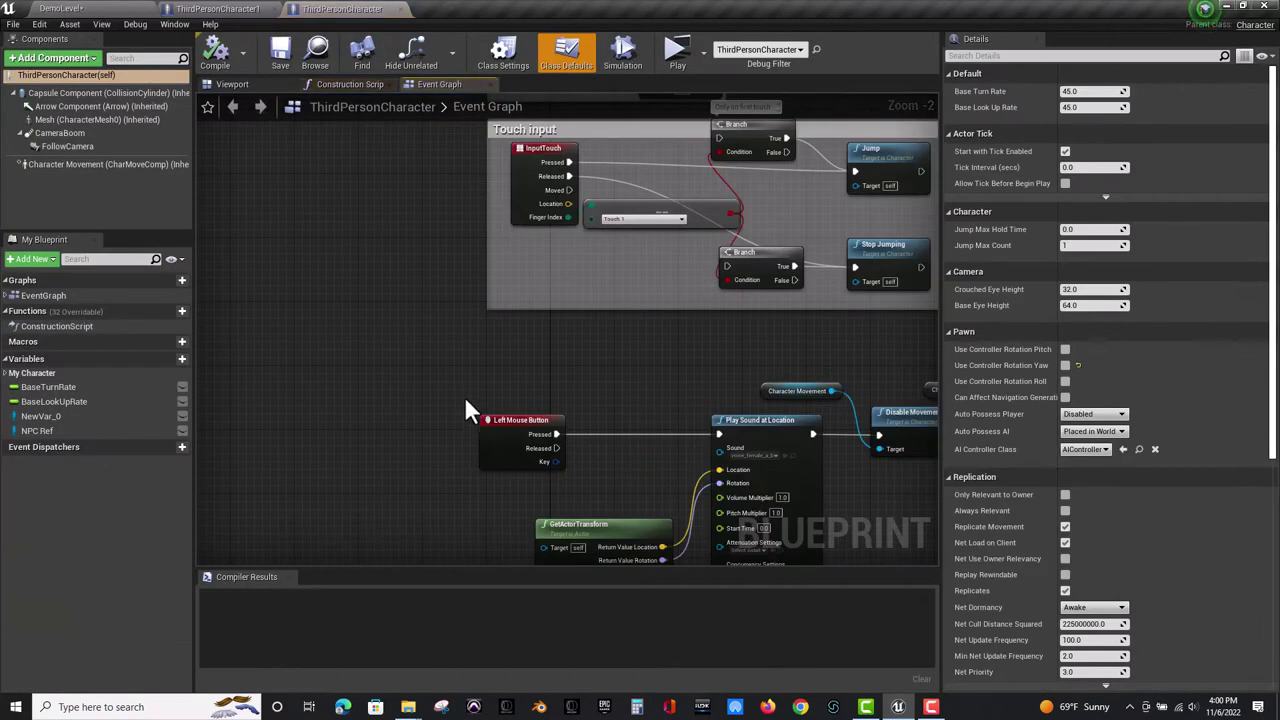
{"action": "right_click_drag", "start_coordinate": [464, 396], "coordinate": [278, 250]}
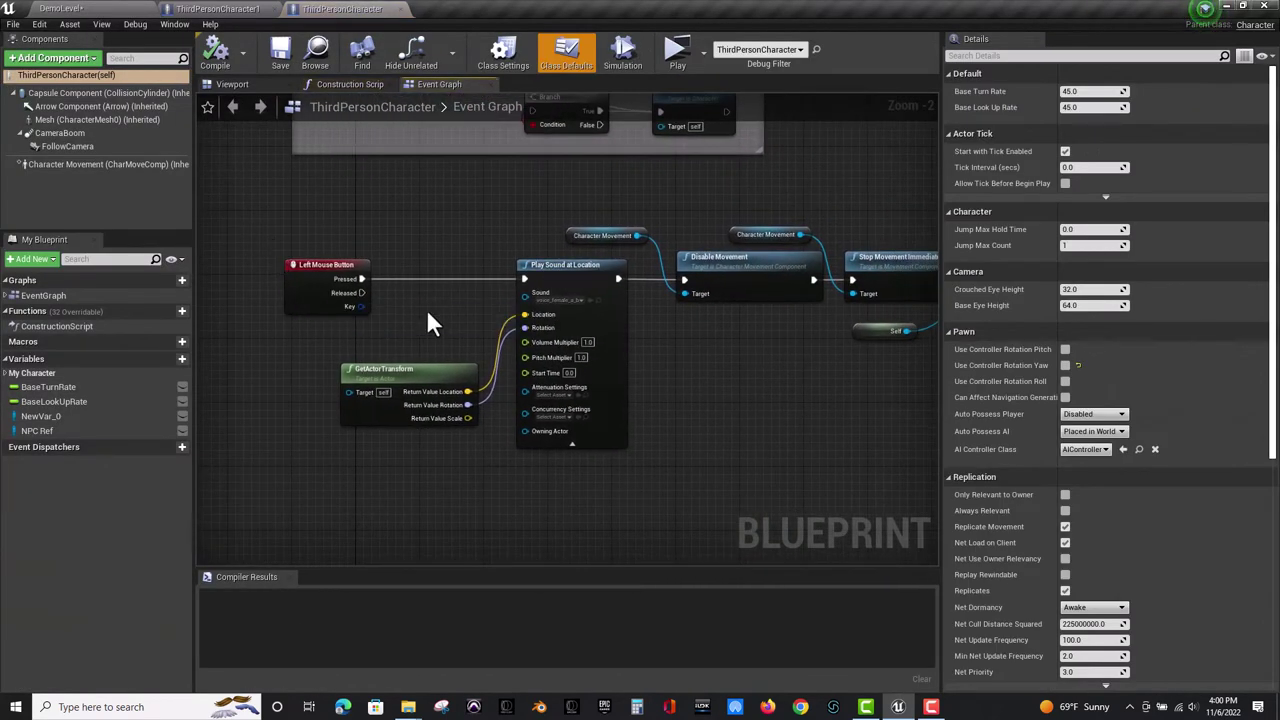
{"action": "left_click", "coordinate": [579, 265]}
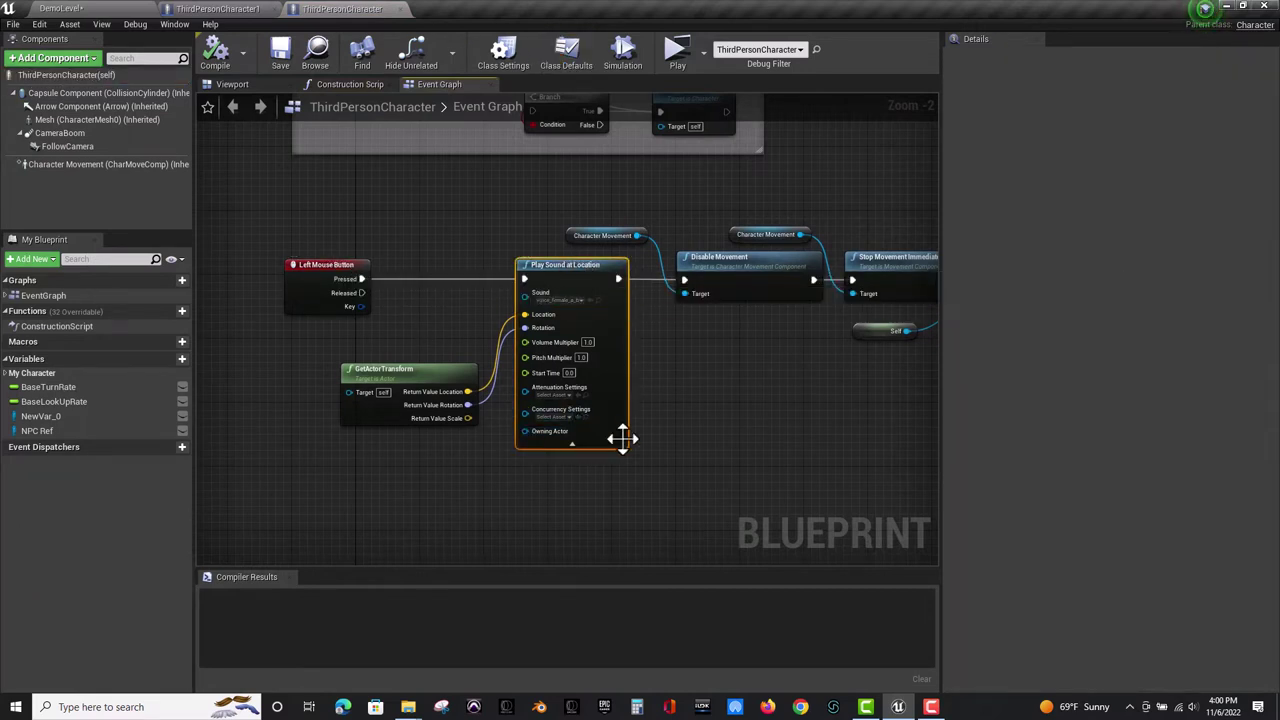
{"action": "right_click_drag", "start_coordinate": [729, 453], "coordinate": [727, 379]}
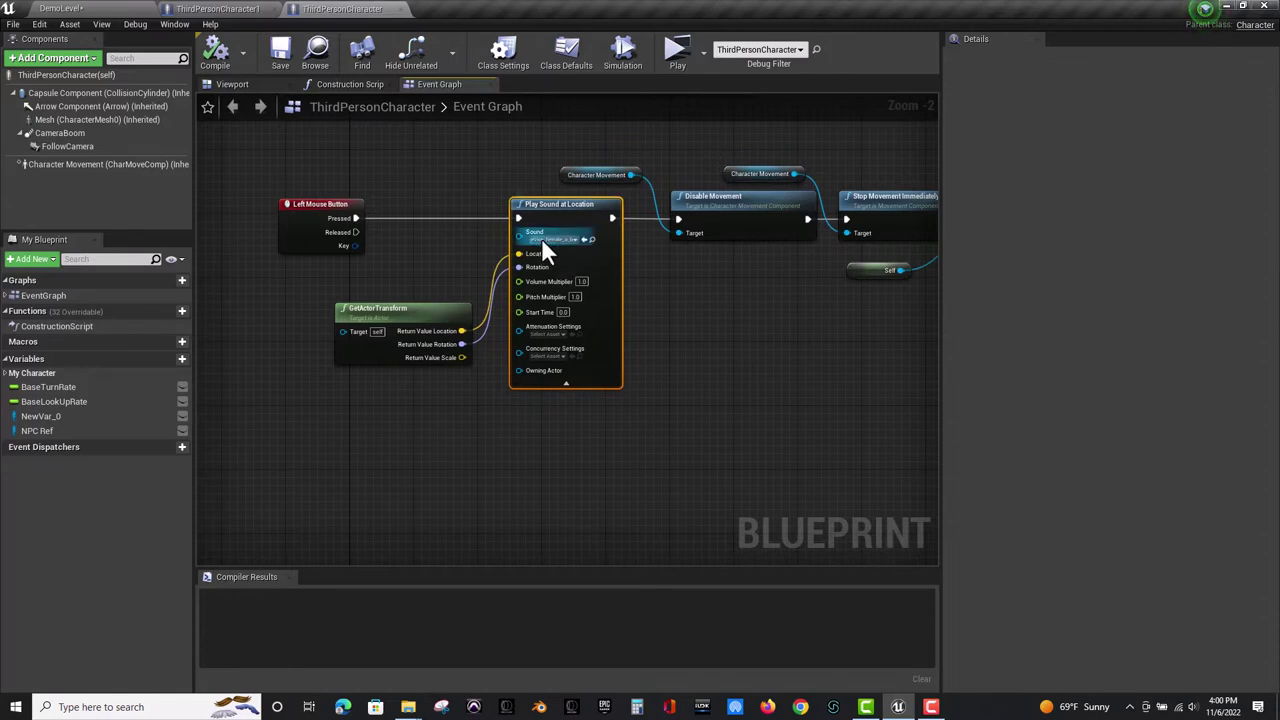
Open the sound node's voice_female_a_battle_shout_01 cue in a docked editor, and move its Wave Player node clear of Output.
{"action": "left_click", "coordinate": [593, 240]}
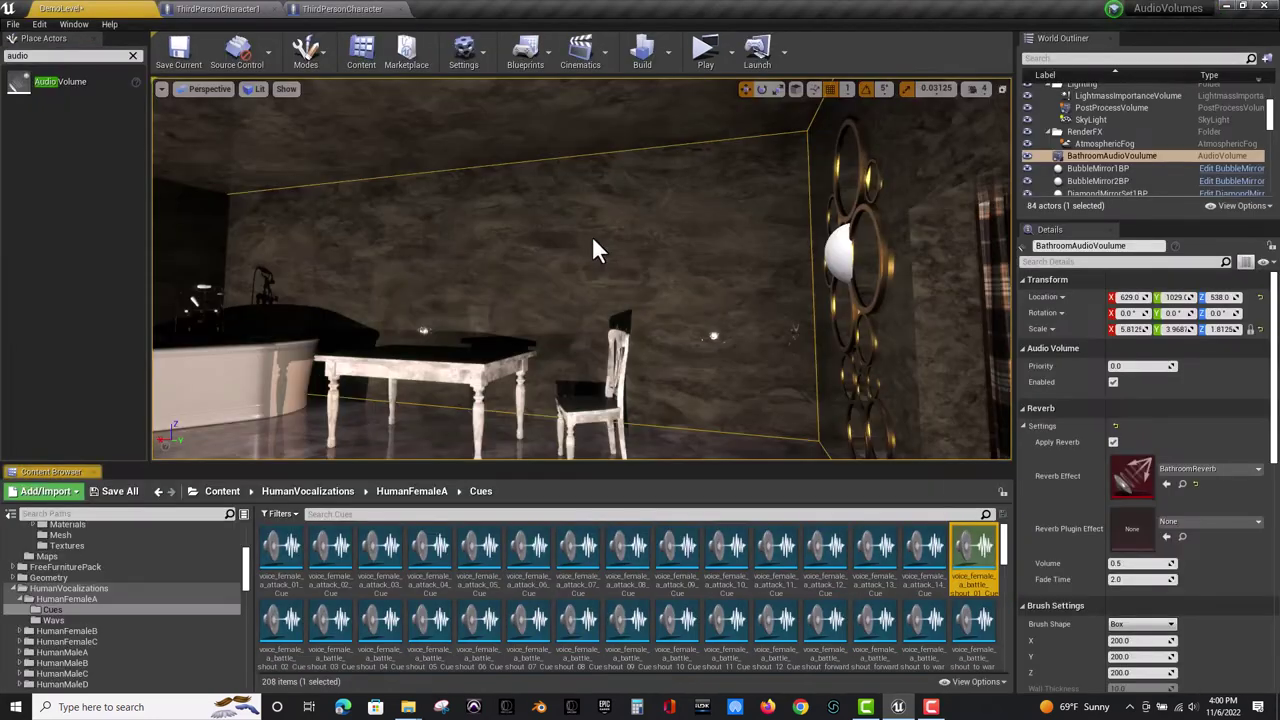
{"action": "double_click", "coordinate": [975, 580]}
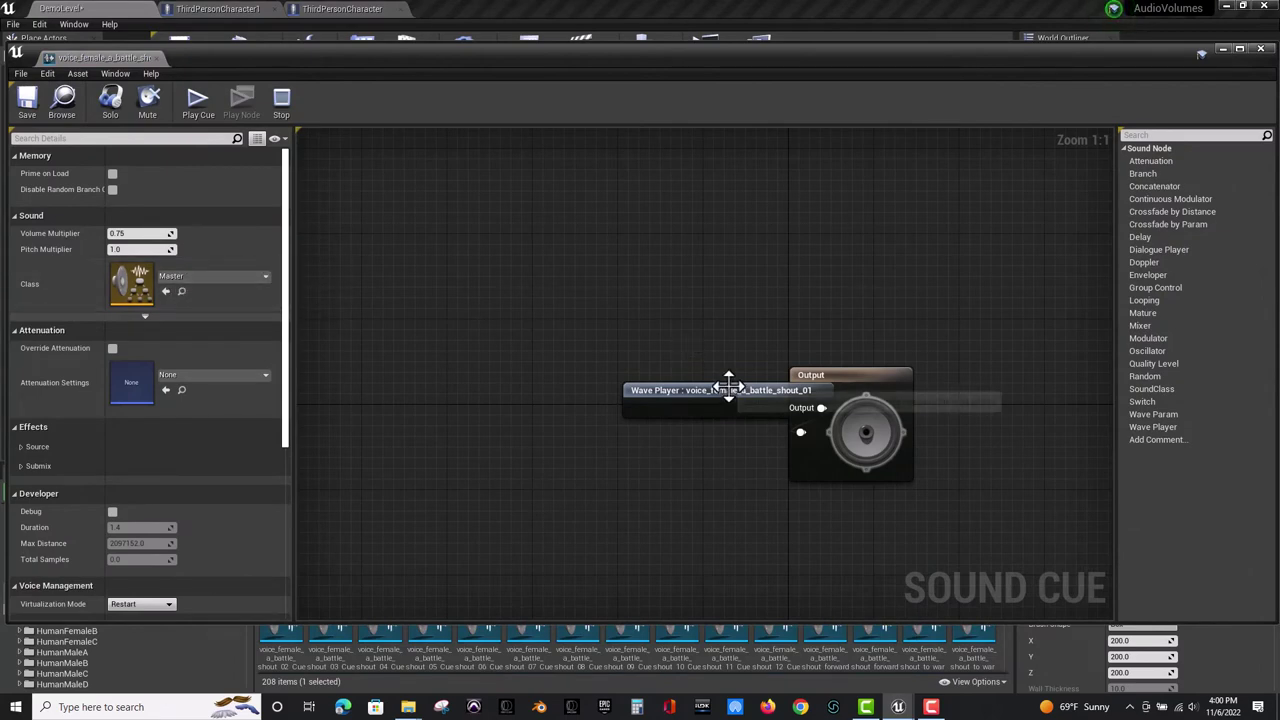
{"action": "left_click_drag", "start_coordinate": [728, 389], "coordinate": [648, 380]}
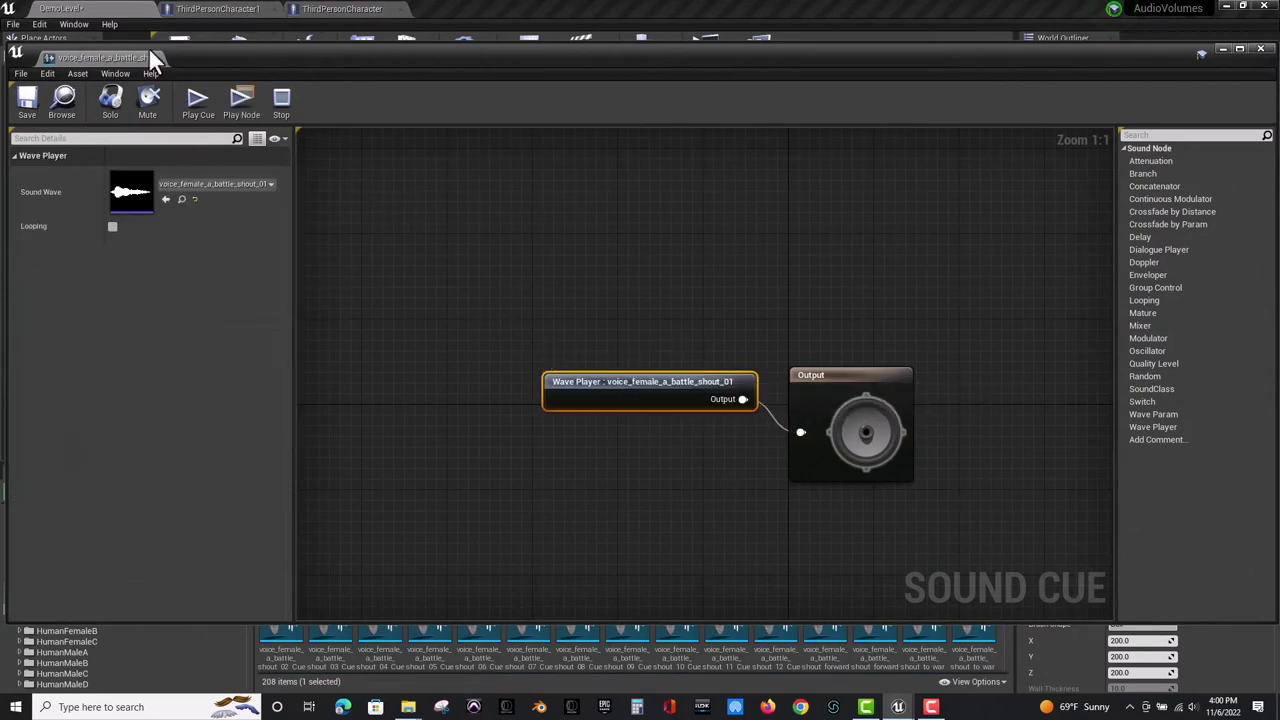
{"action": "left_click_drag", "start_coordinate": [120, 57], "coordinate": [457, 15]}
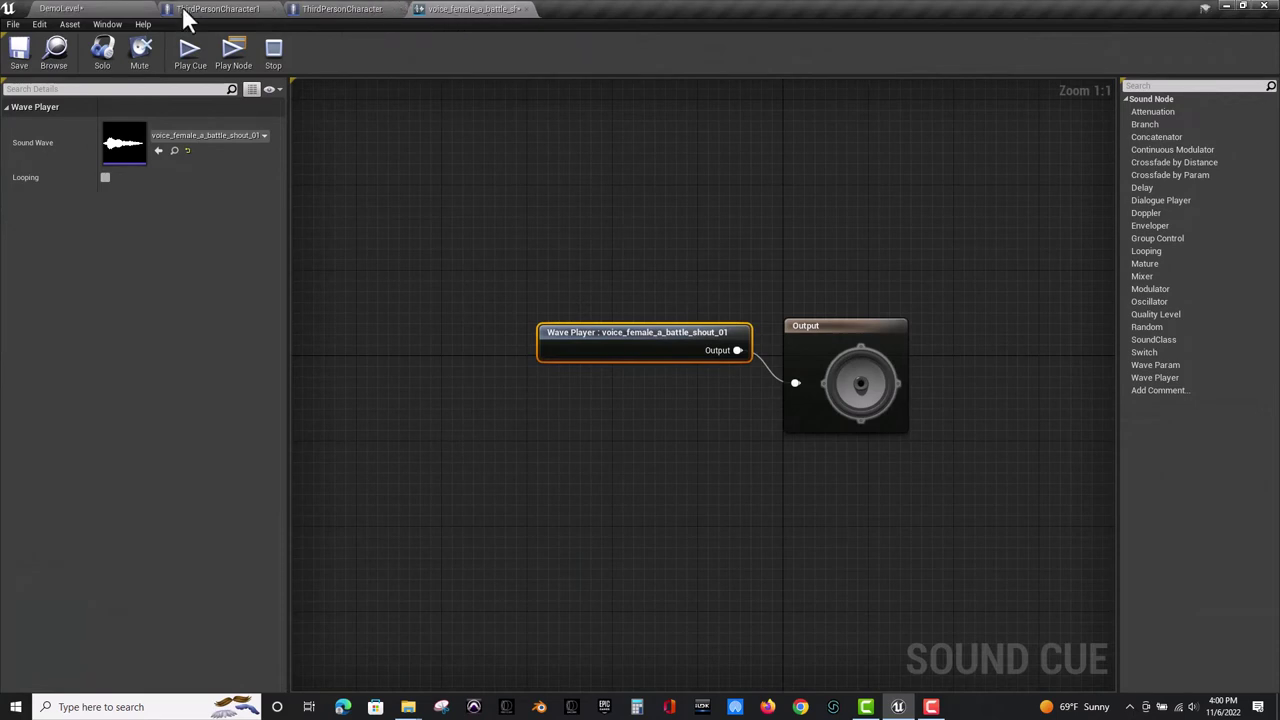
{"action": "left_click", "coordinate": [182, 8]}
{"action": "left_click", "coordinate": [330, 9]}
{"action": "left_click", "coordinate": [91, 10]}
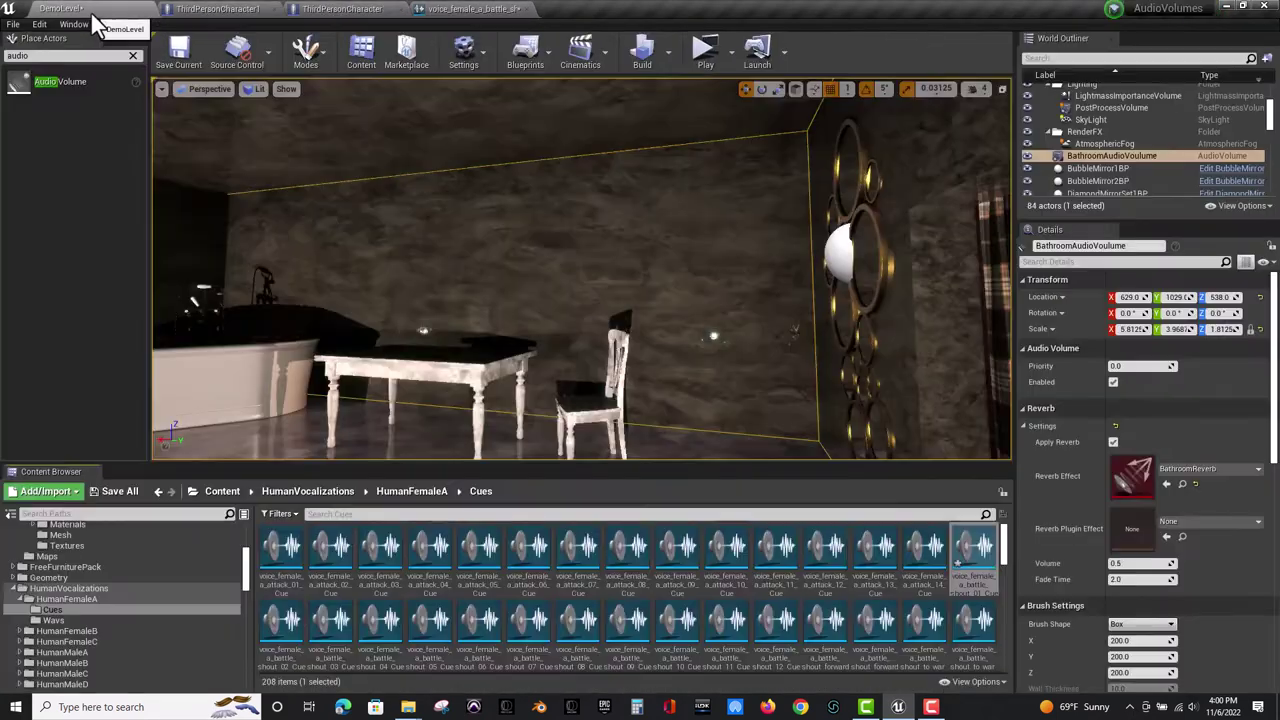
{"action": "left_click", "coordinate": [220, 12]}
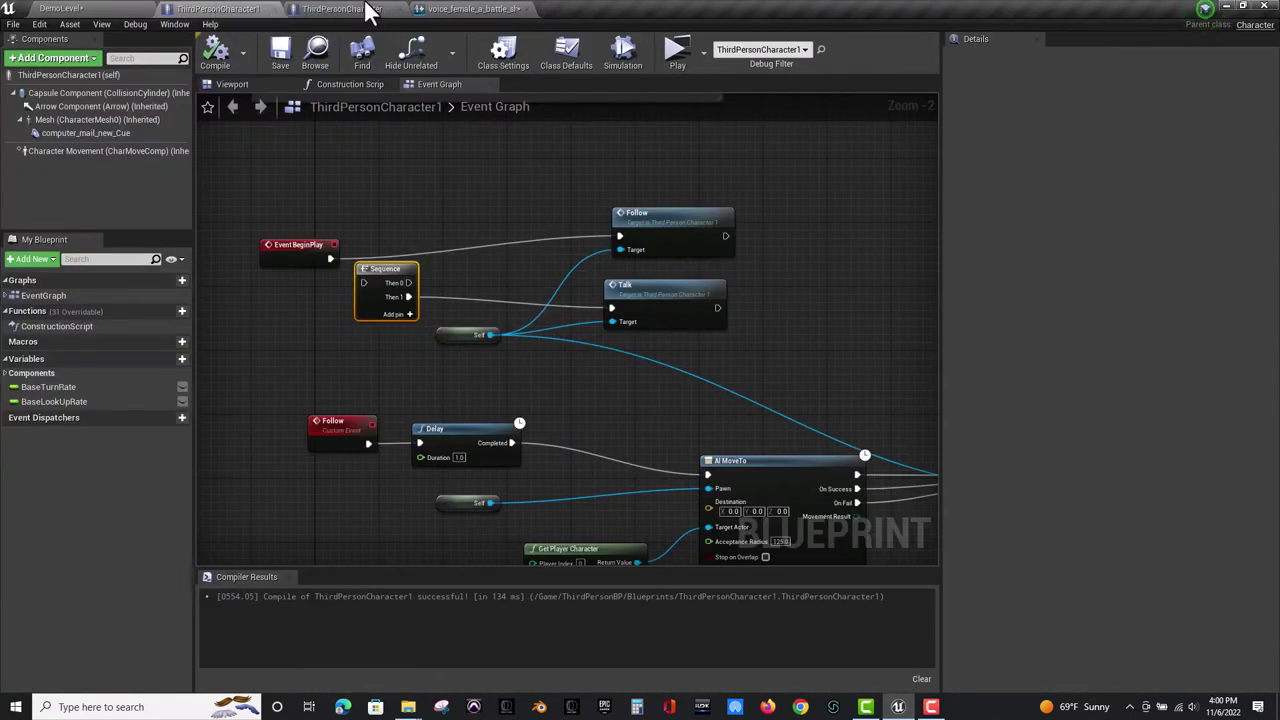
Return to DemoLevel and open the SoundClassAssets folder in the project content.
{"action": "left_click", "coordinate": [100, 11]}
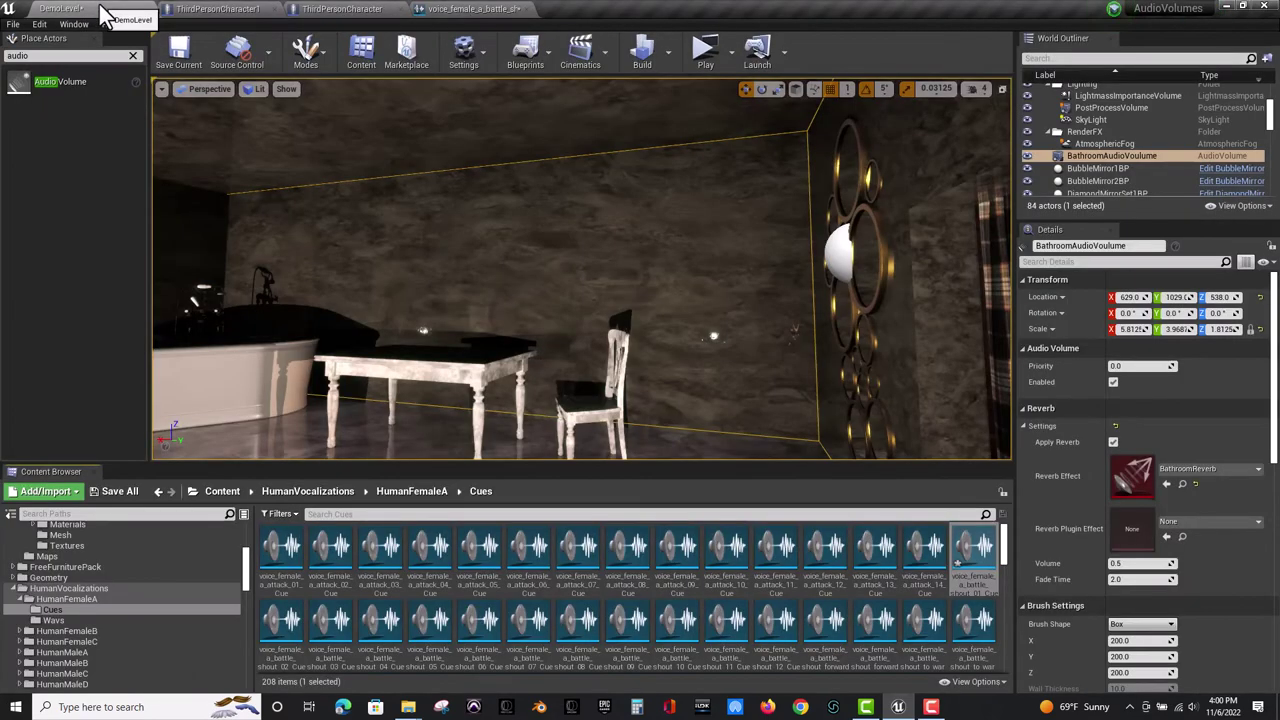
{"action": "left_click", "coordinate": [222, 491]}
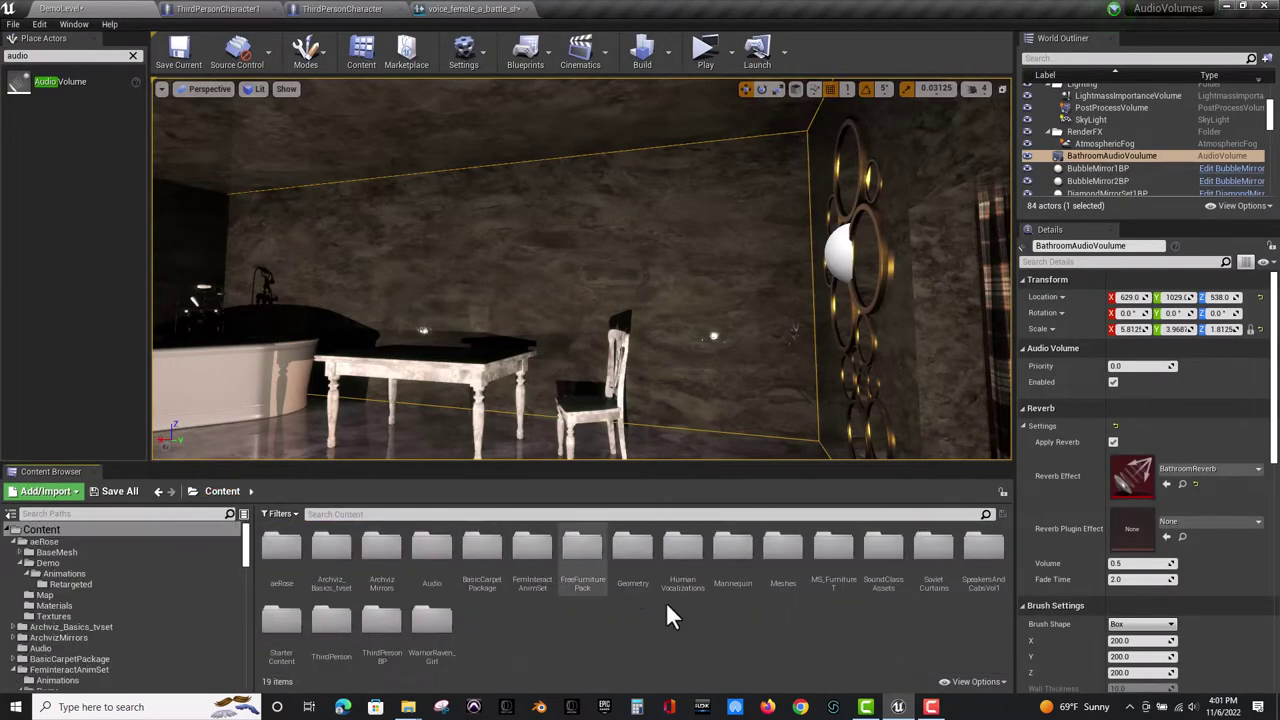
{"action": "double_click", "coordinate": [885, 547]}
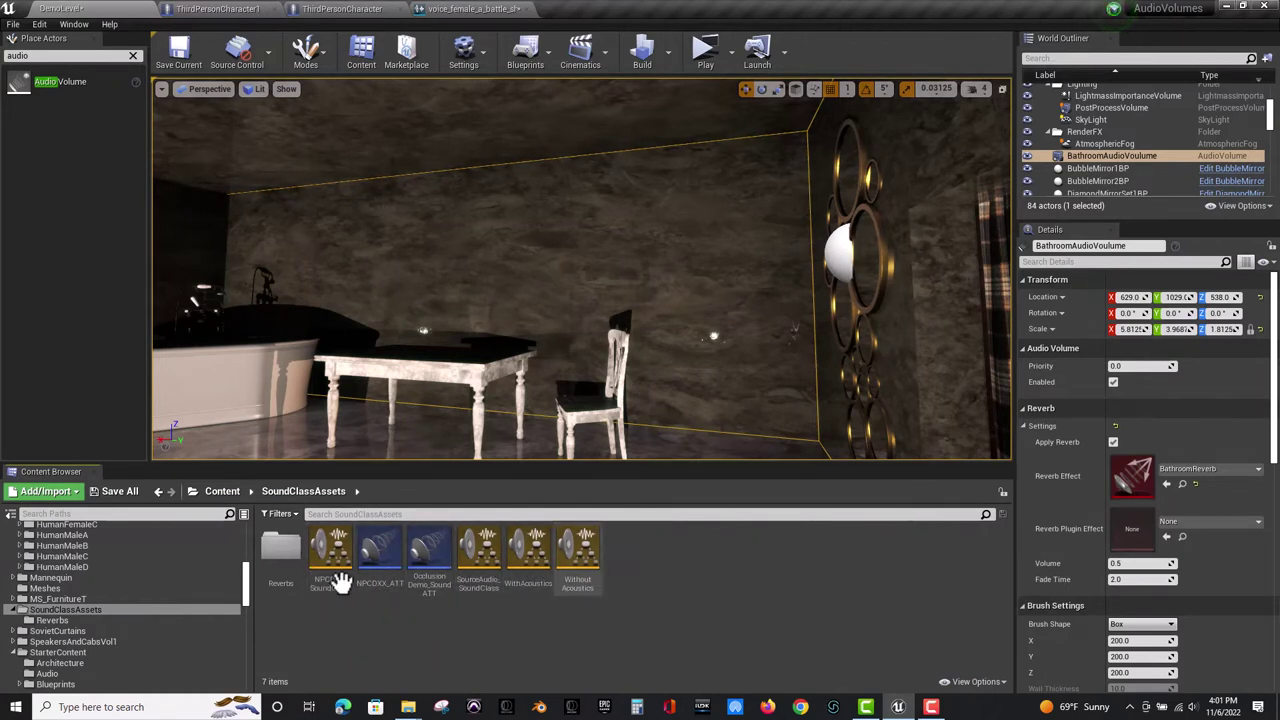
{"action": "left_click", "coordinate": [331, 578]}
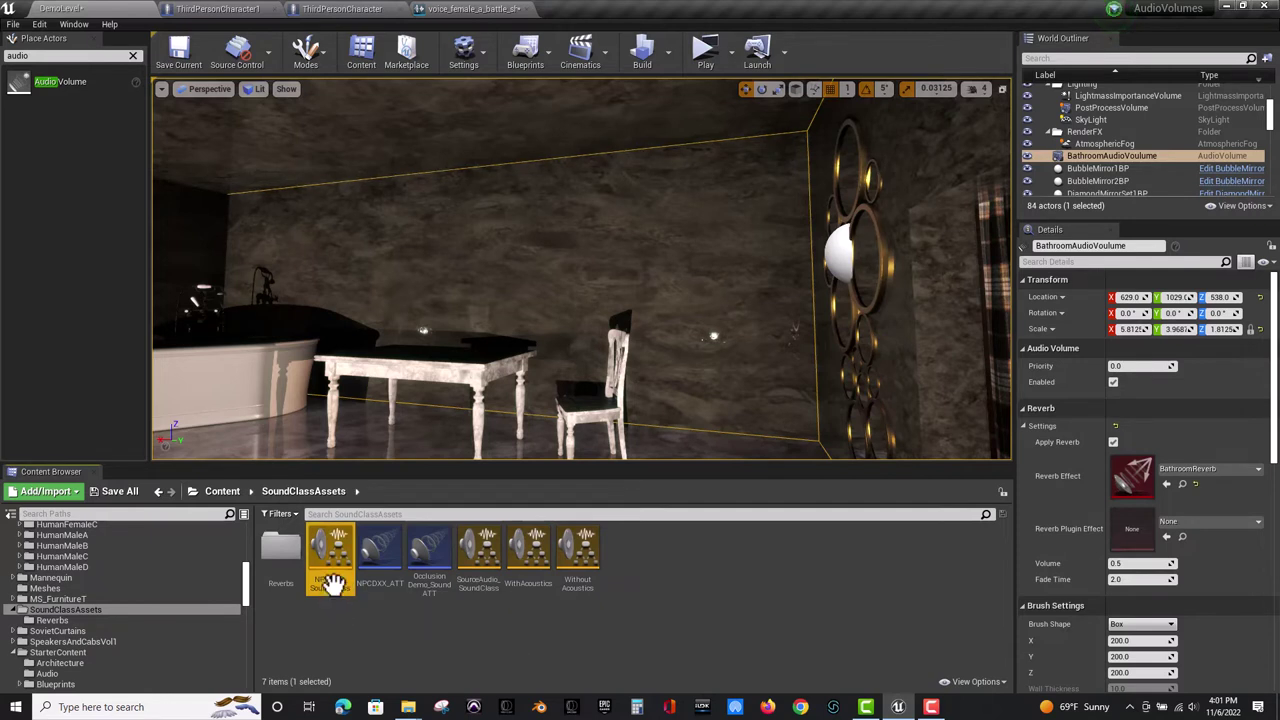
Create a Sound Class asset named CharacterDialogue_SoundClass in the SoundClassAssets folder.
{"action": "right_click", "coordinate": [622, 590]}
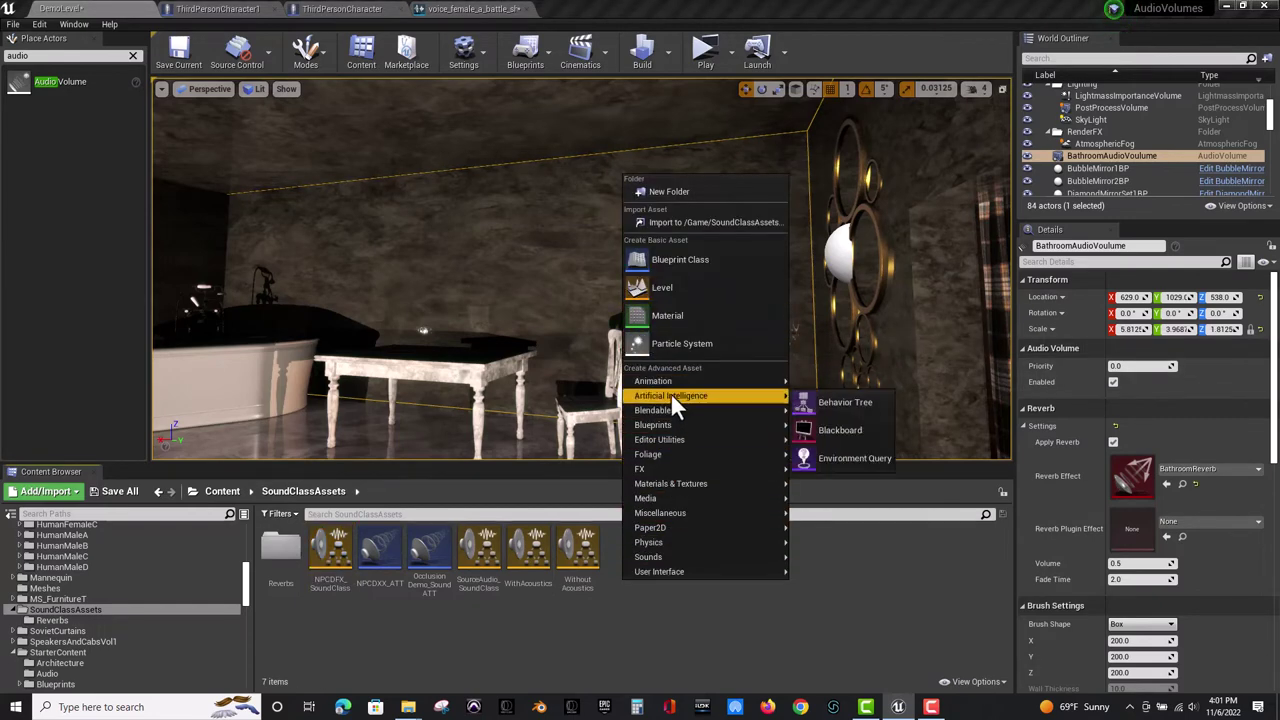
{"action": "mouse_move", "coordinate": [659, 553]}
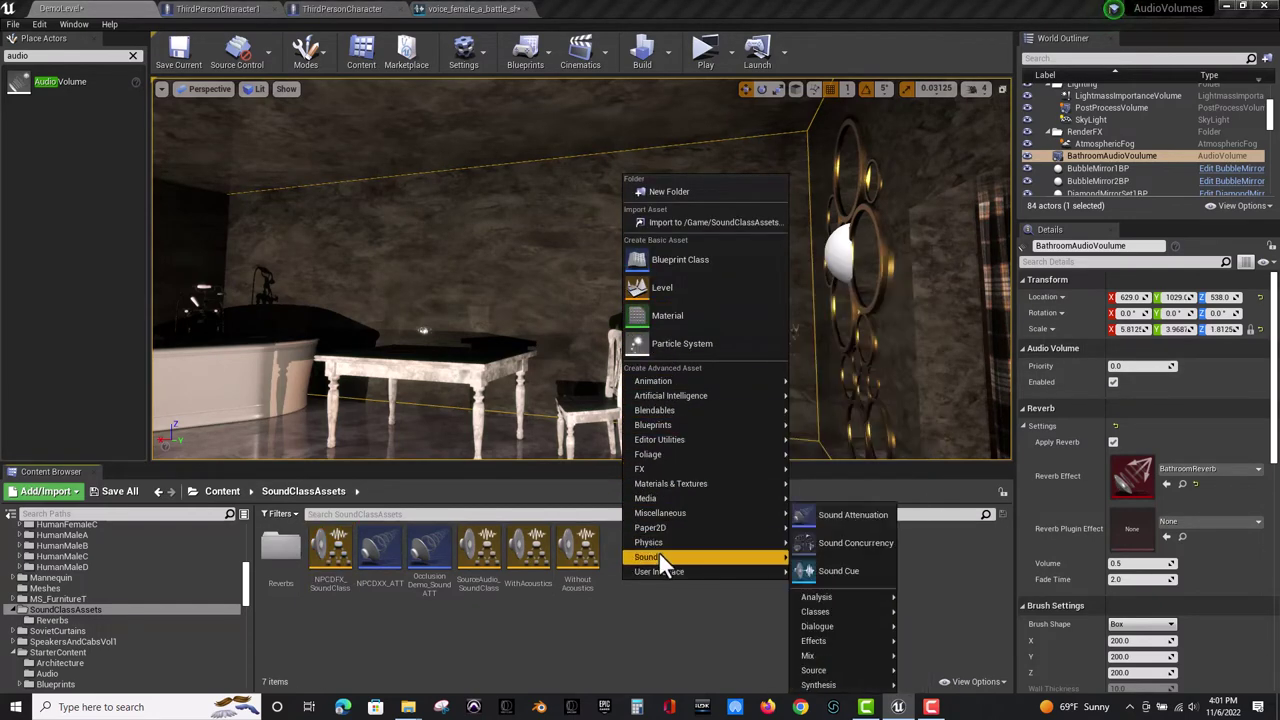
{"action": "mouse_move", "coordinate": [816, 612]}
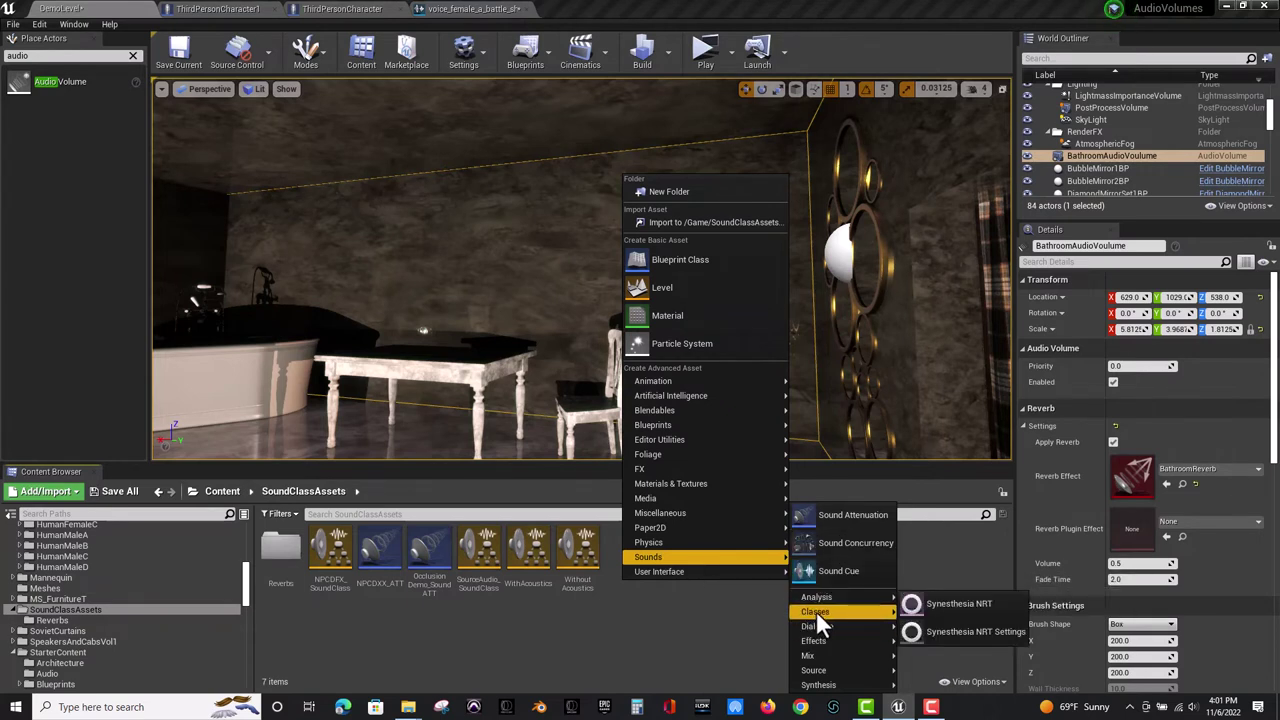
{"action": "left_click", "coordinate": [910, 618]}
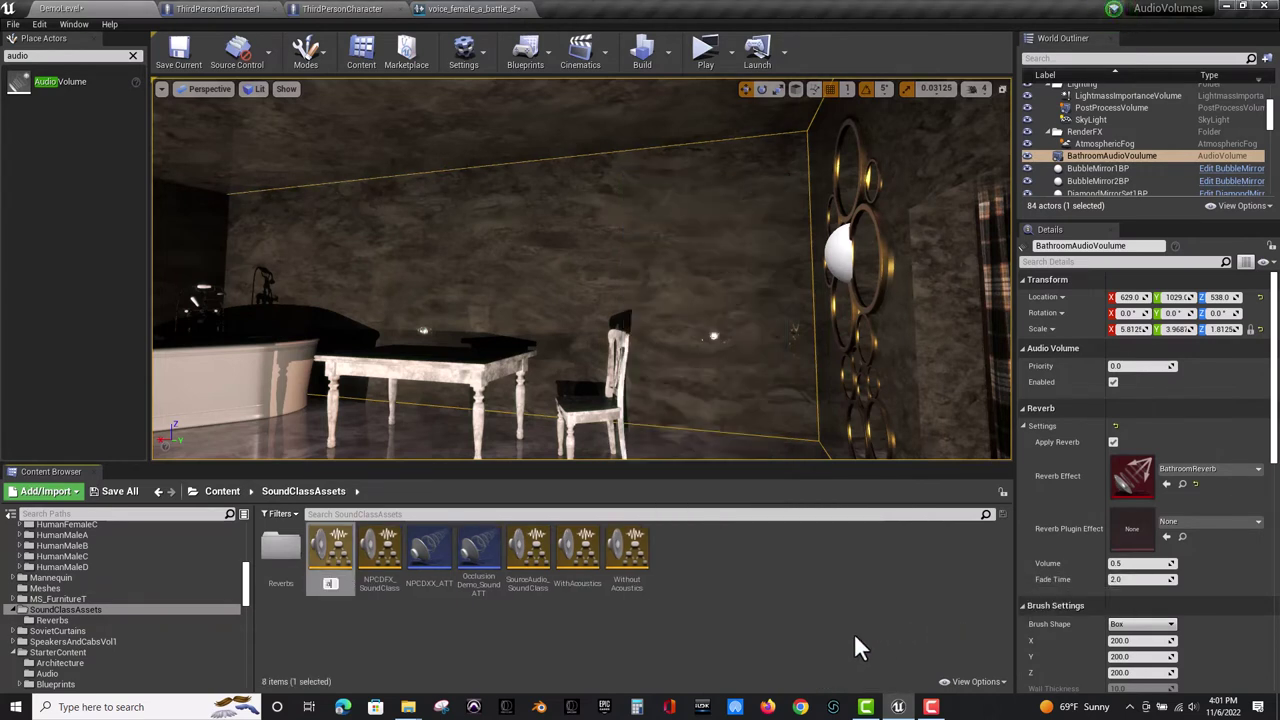
{"action": "key", "text": "BackSpace"}
{"action": "type", "text": "Character"}
{"action": "key", "text": "Return"}
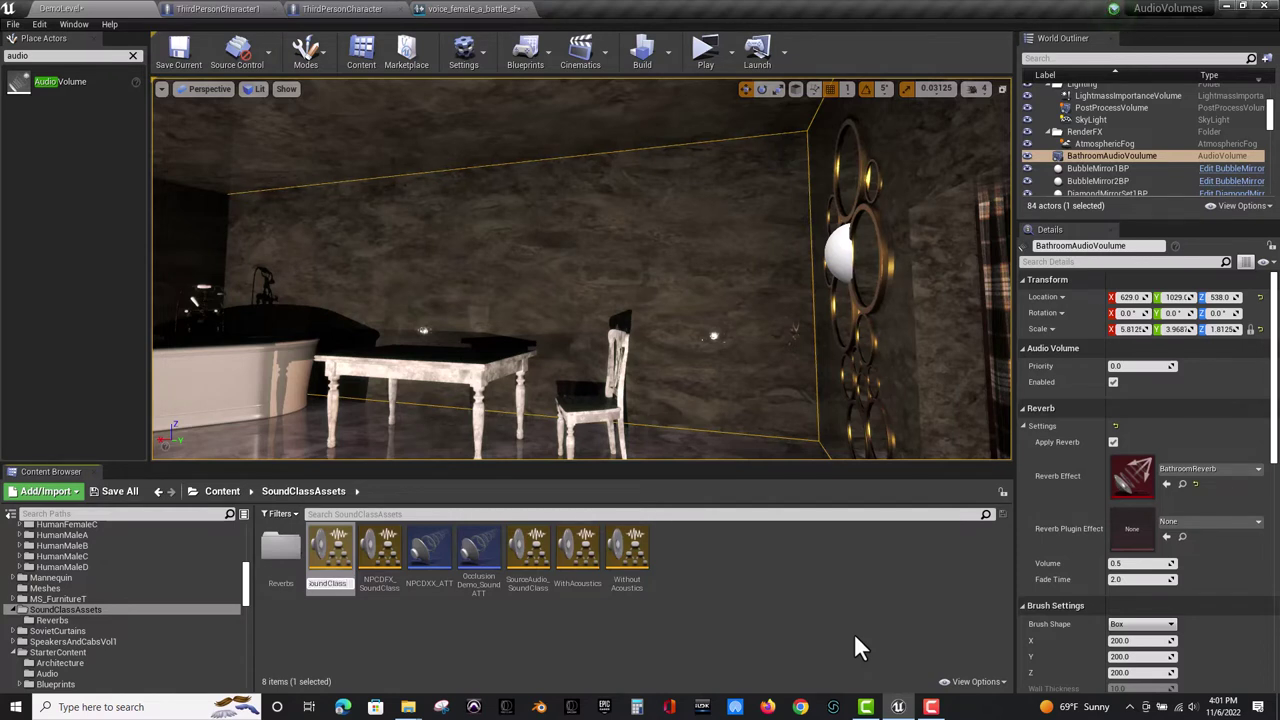
{"action": "key", "text": "Return"}
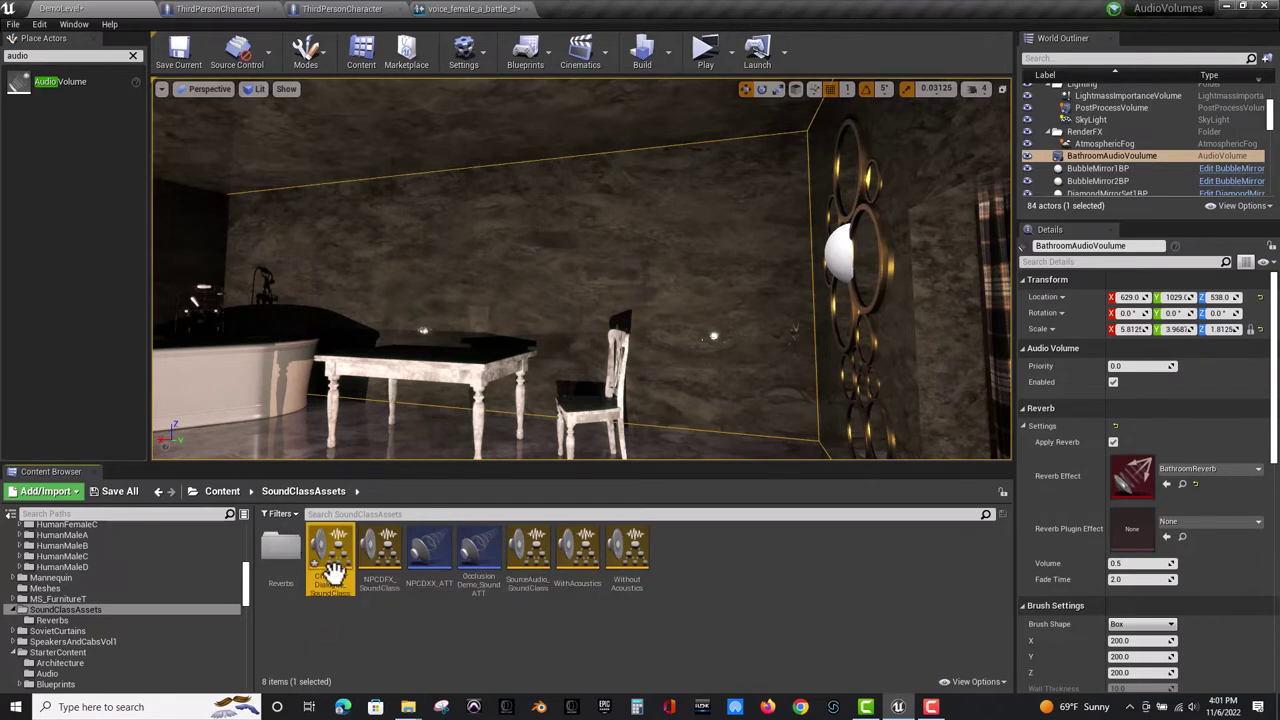
Enable Apply Ambient Volumes on CharacterDialogue_SoundClass, and close its editor.
{"action": "double_click", "coordinate": [329, 594]}
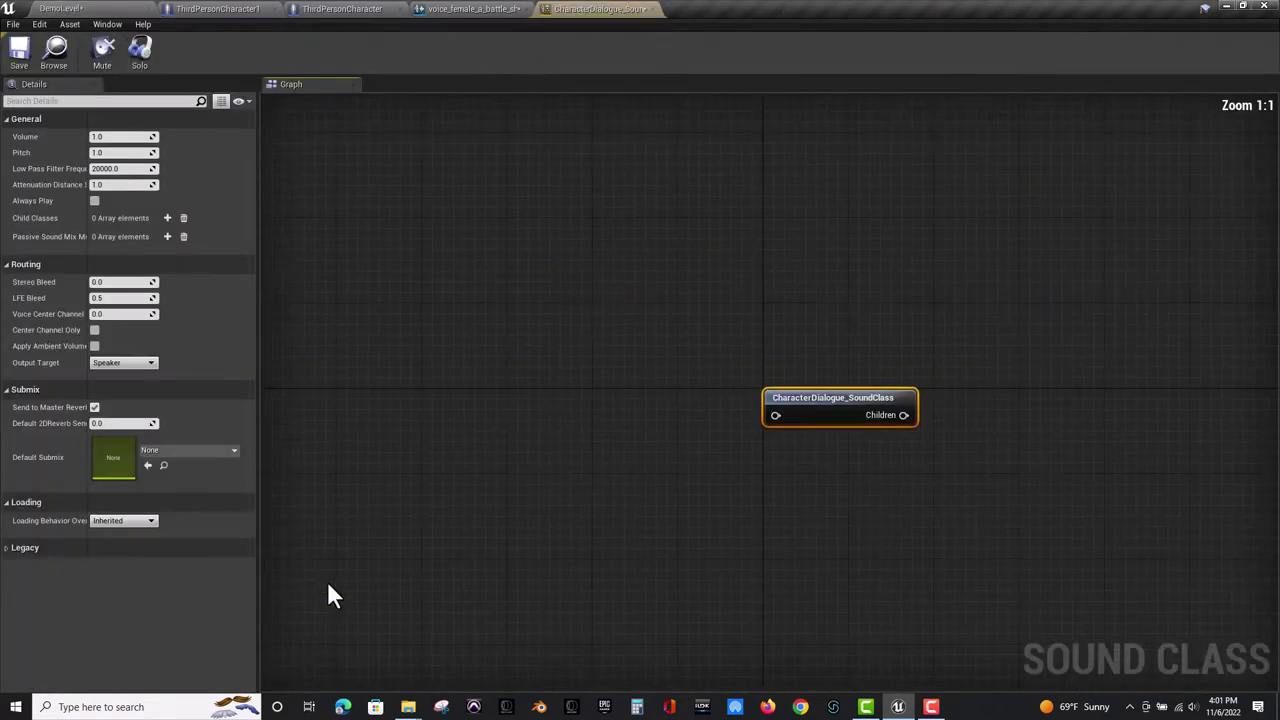
{"action": "left_click", "coordinate": [94, 346]}
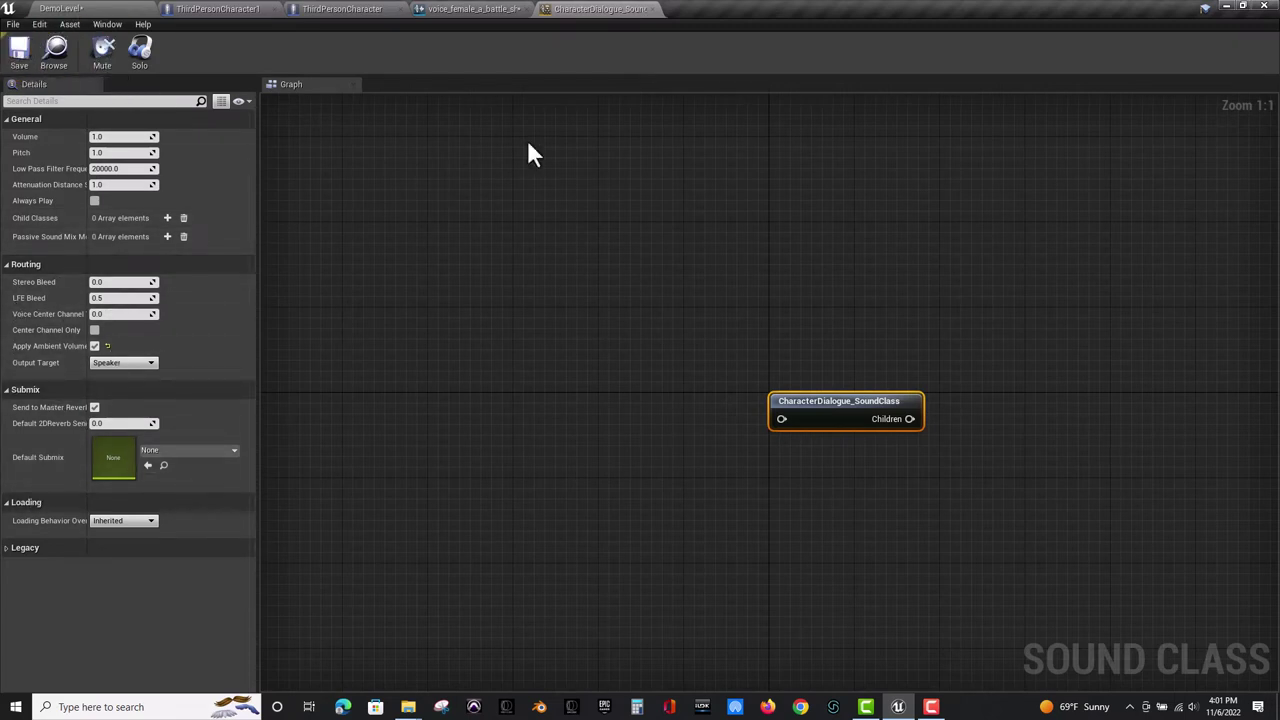
{"action": "left_click", "coordinate": [652, 9]}
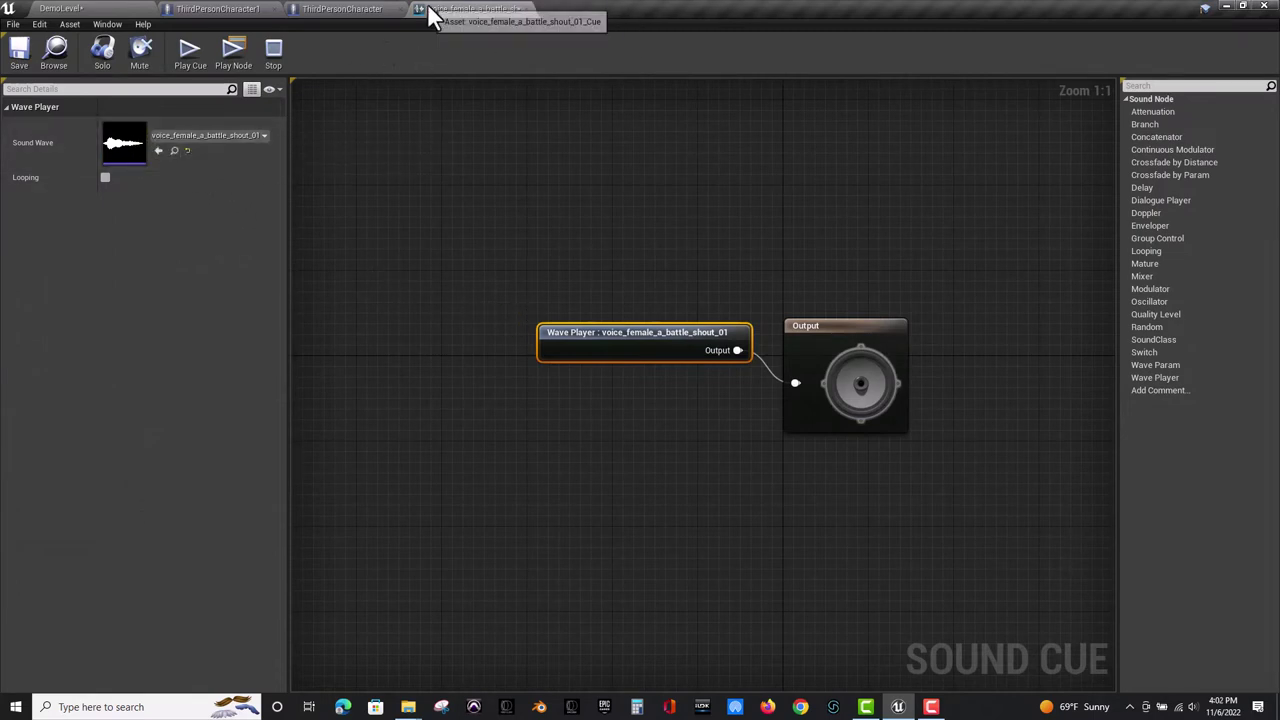
Move the Wave Player node farther from Output, and assign CharacterDialogue_SoundClass as the shout cue's Class.
{"action": "left_click_drag", "start_coordinate": [640, 330], "coordinate": [576, 341]}
{"action": "left_click", "coordinate": [797, 375]}
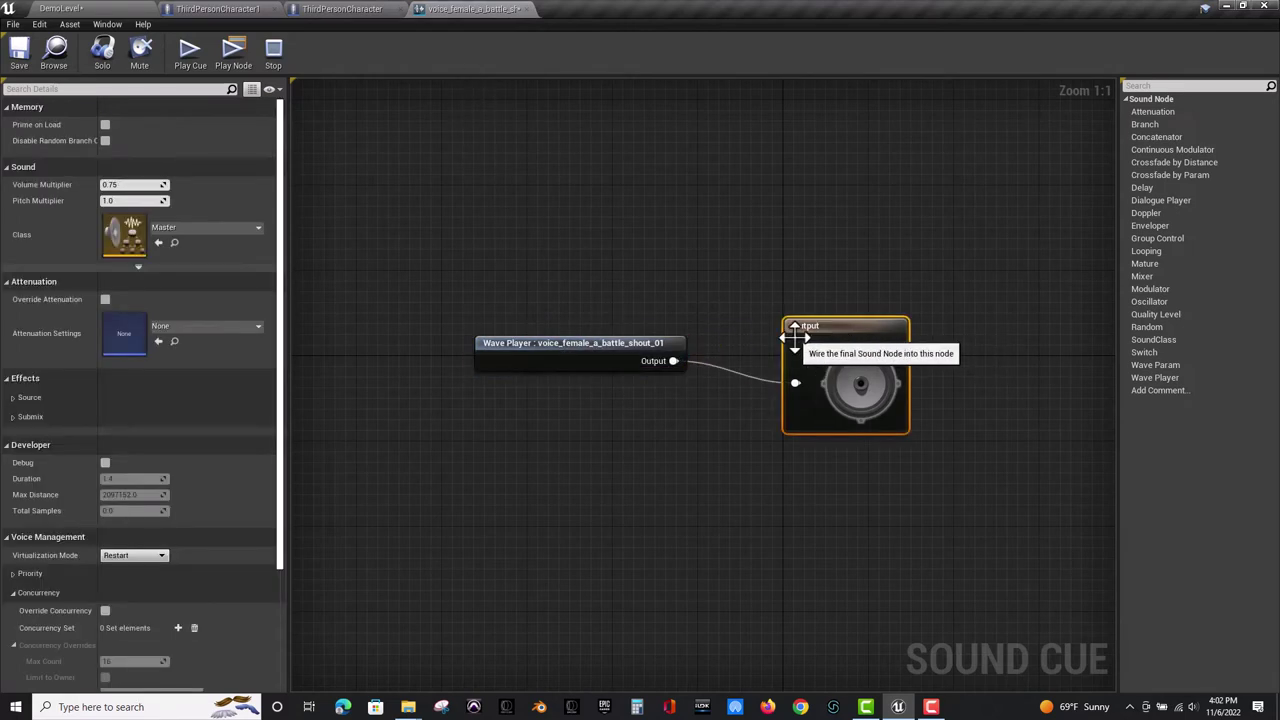
{"action": "left_click", "coordinate": [193, 48]}
{"action": "left_click", "coordinate": [213, 228]}
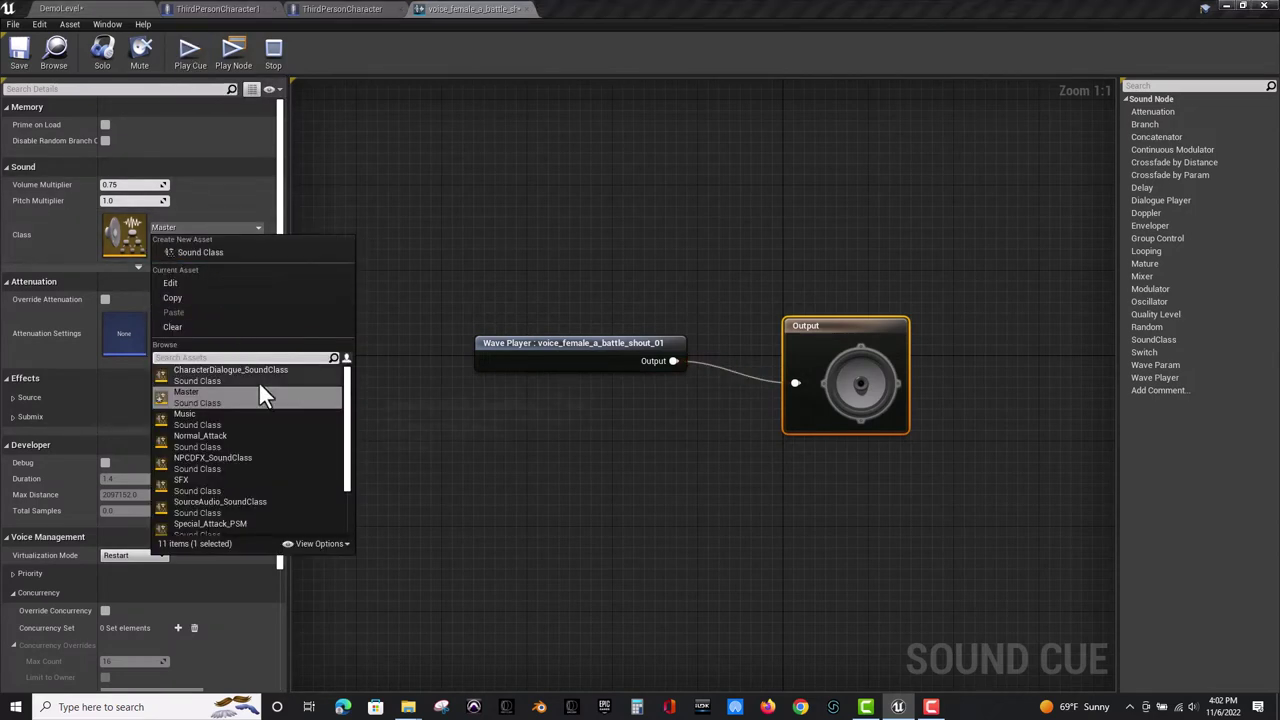
{"action": "type", "text": "charact"}
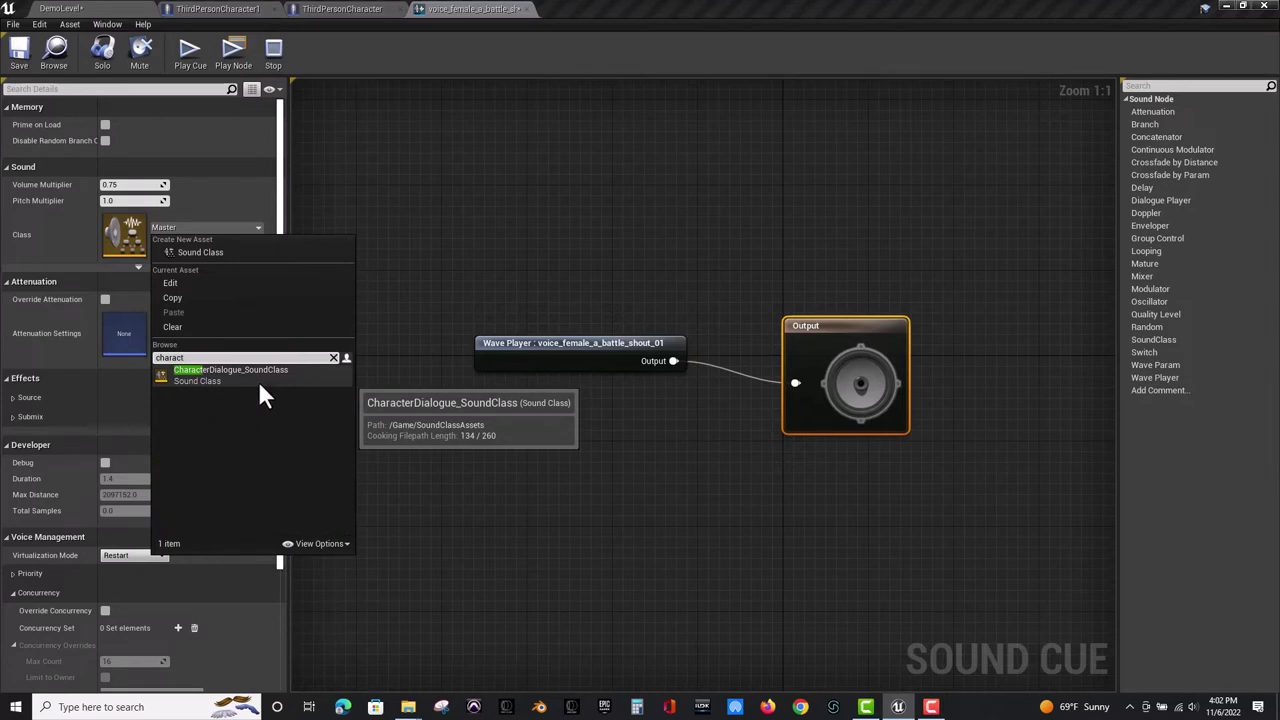
{"action": "left_click", "coordinate": [221, 380]}
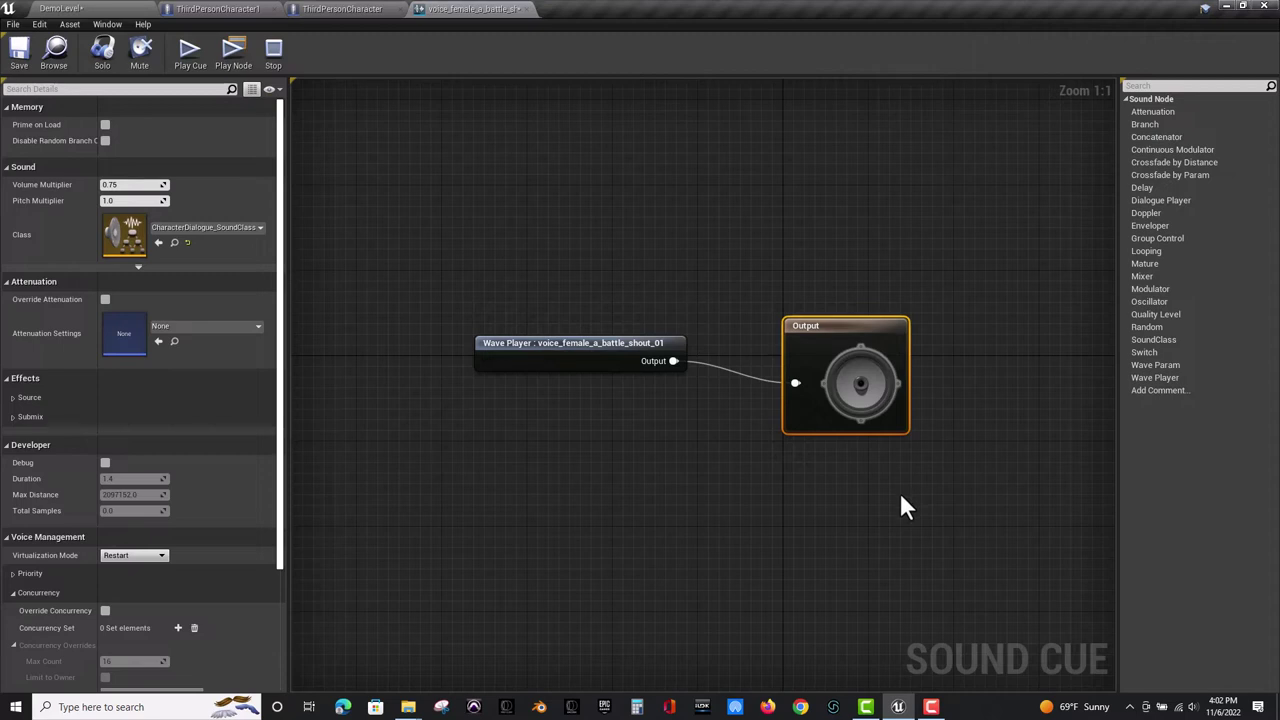
{"action": "left_click", "coordinate": [110, 346]}
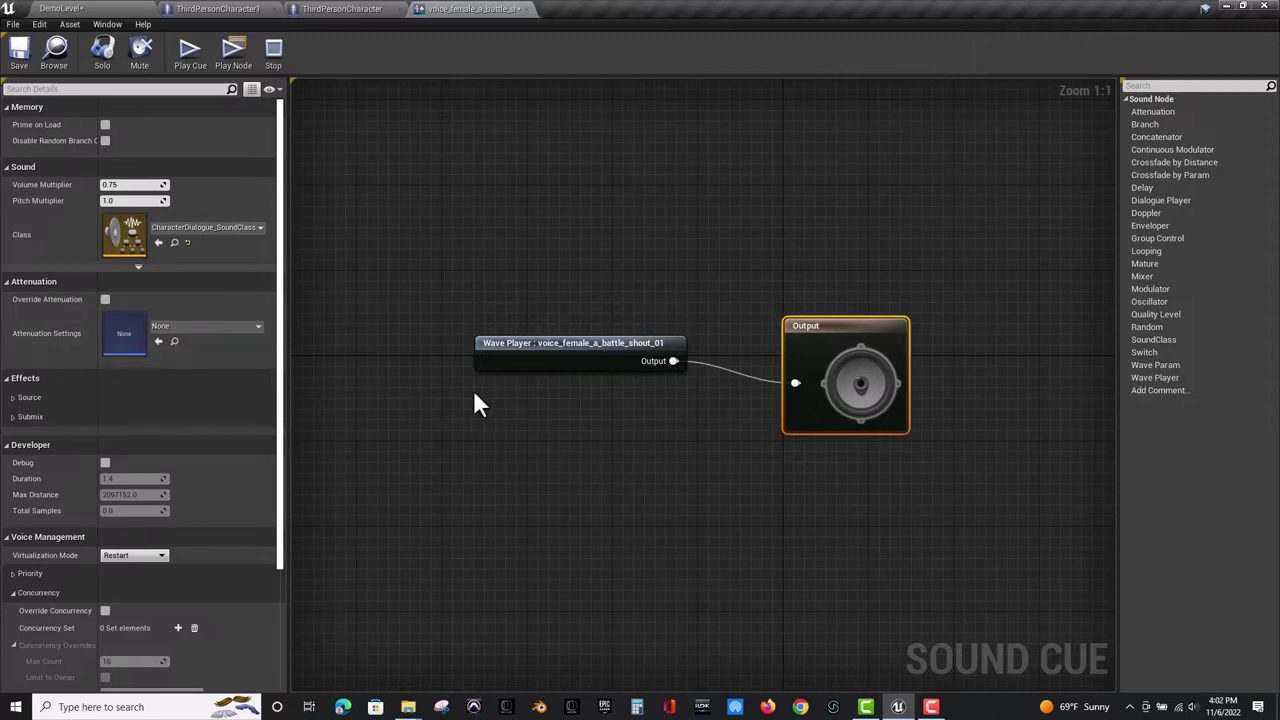
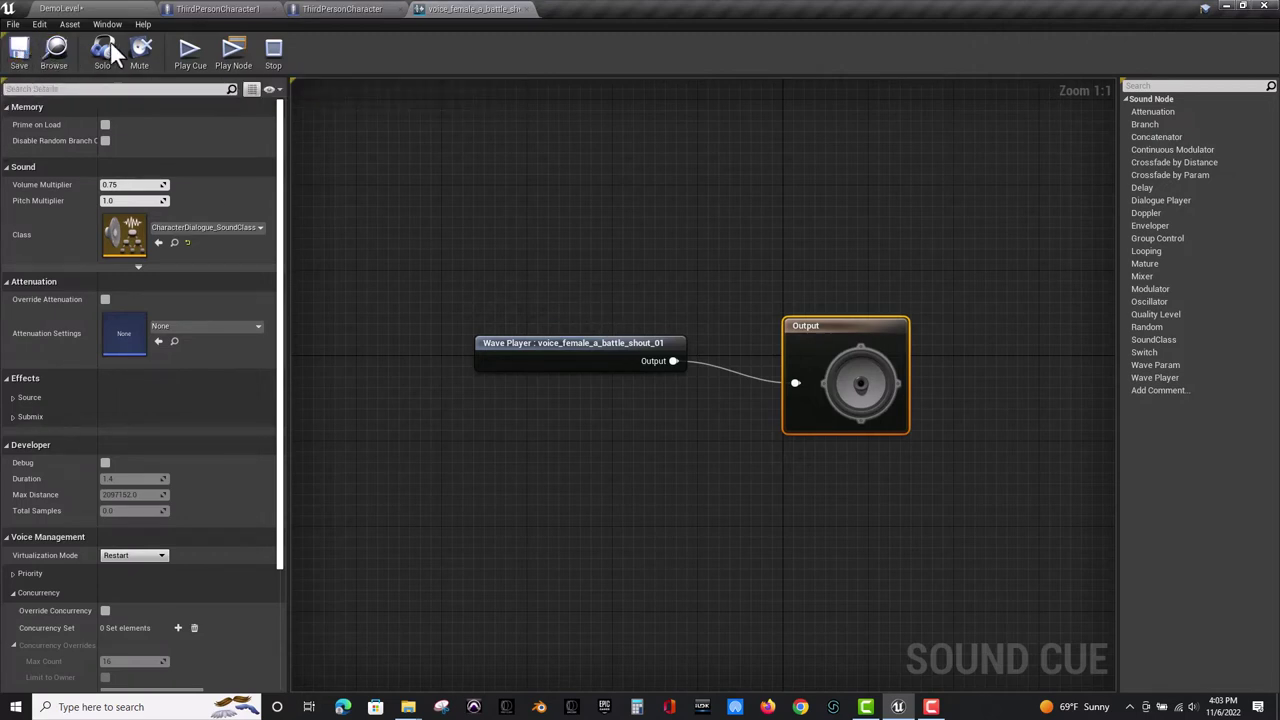
Close the shout cue and the ThirdPersonCharacter1 blueprint, and return to DemoLevel.
{"action": "left_click", "coordinate": [525, 9]}
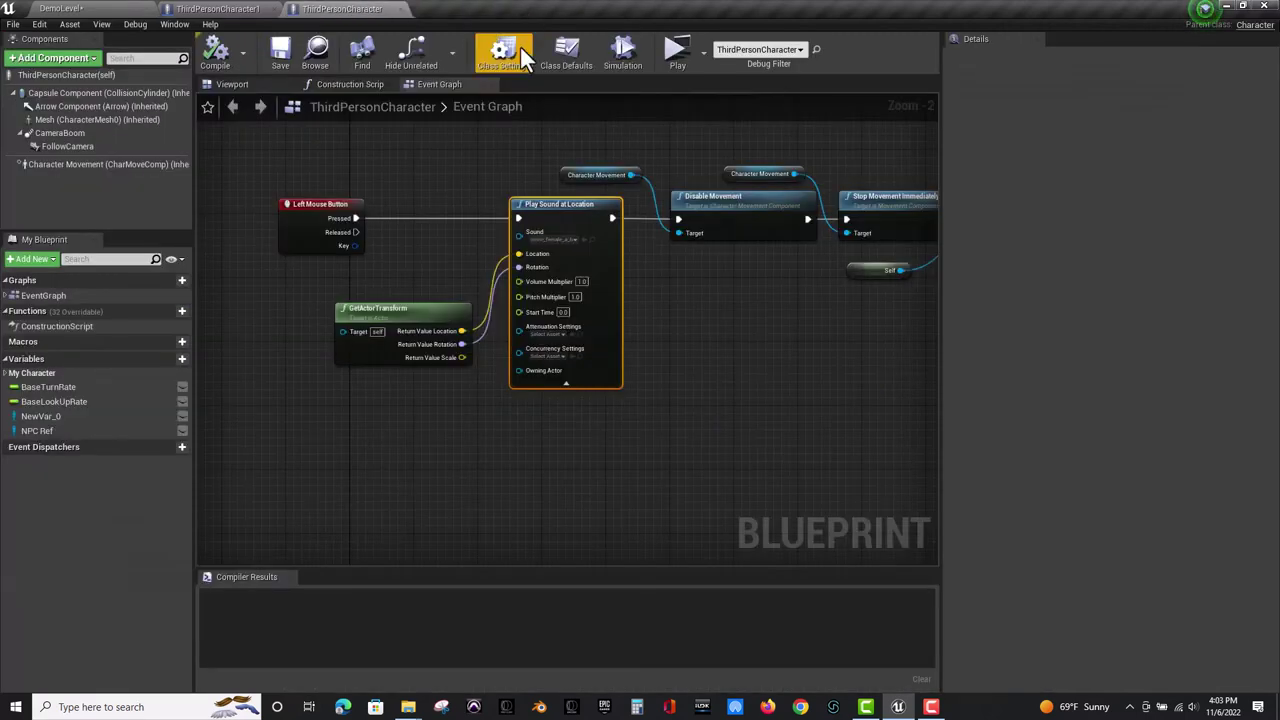
{"action": "left_click", "coordinate": [222, 7]}
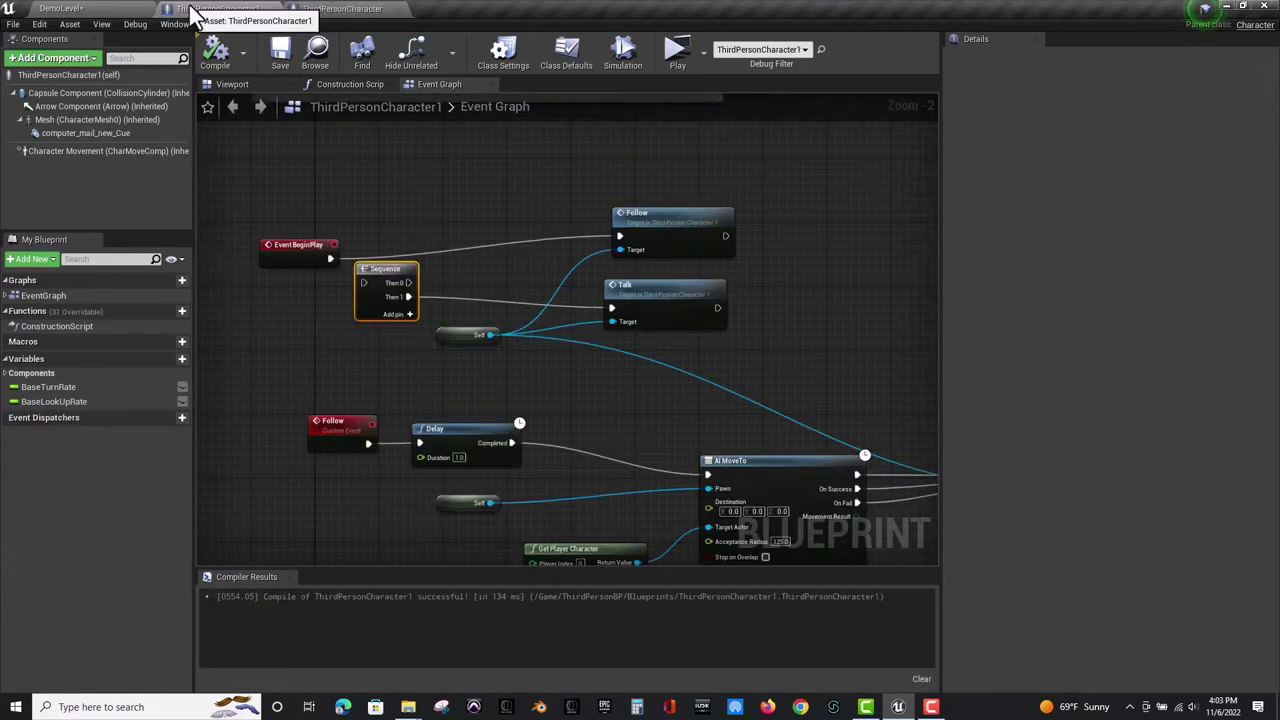
{"action": "left_click", "coordinate": [274, 9]}
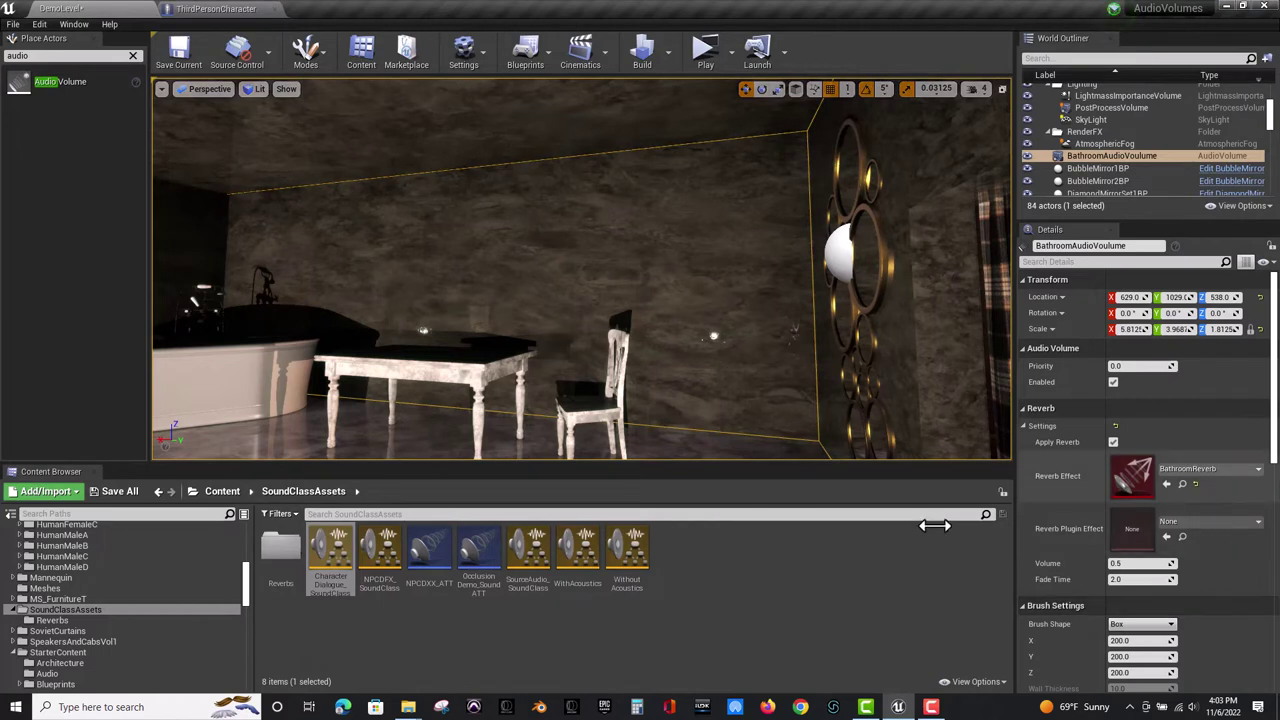
Play the level and run the character through the curtains into the bathroom to test the sound, and end the preview.
{"action": "left_click", "coordinate": [705, 60]}
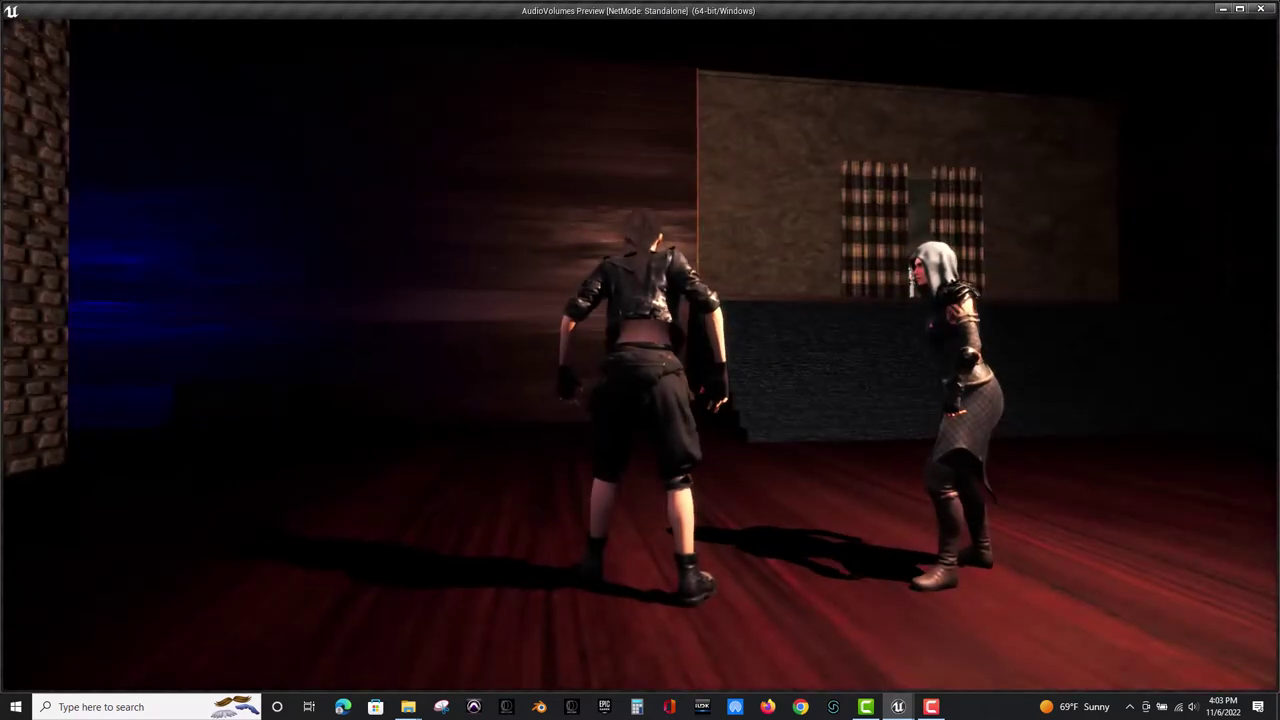
{"action": "key", "text": "w"}
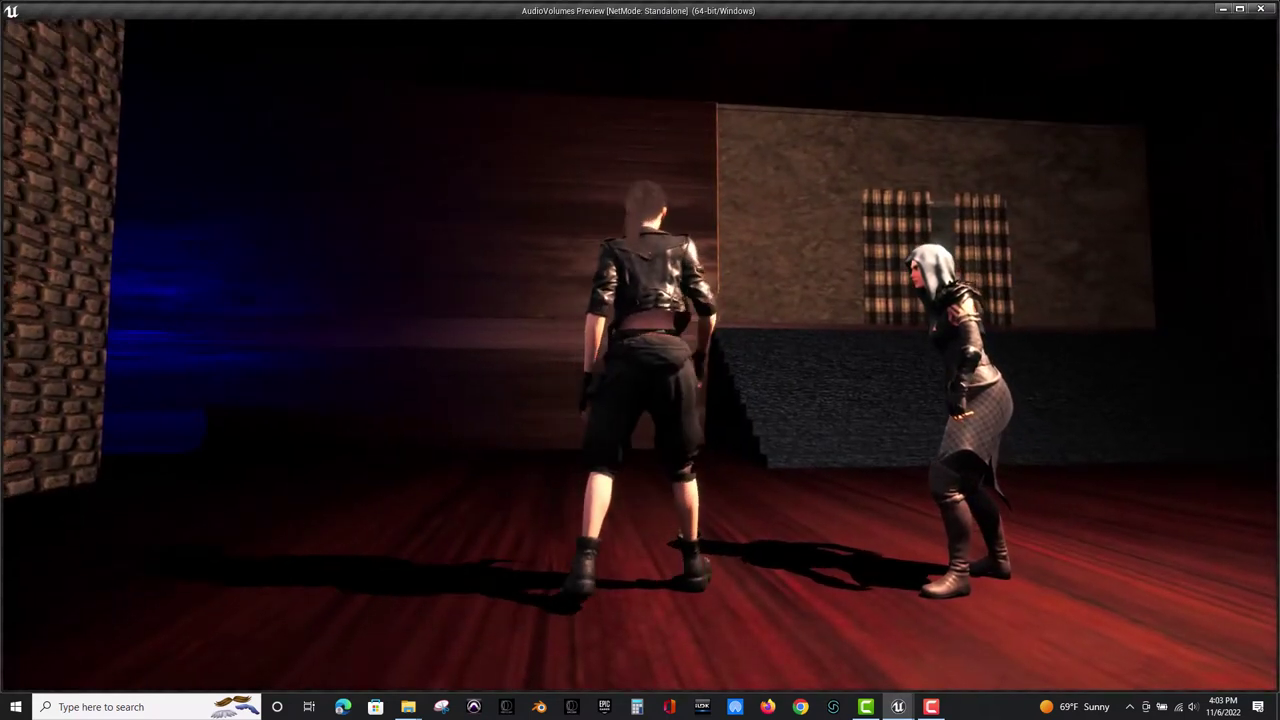
{"action": "key", "text": "w"}
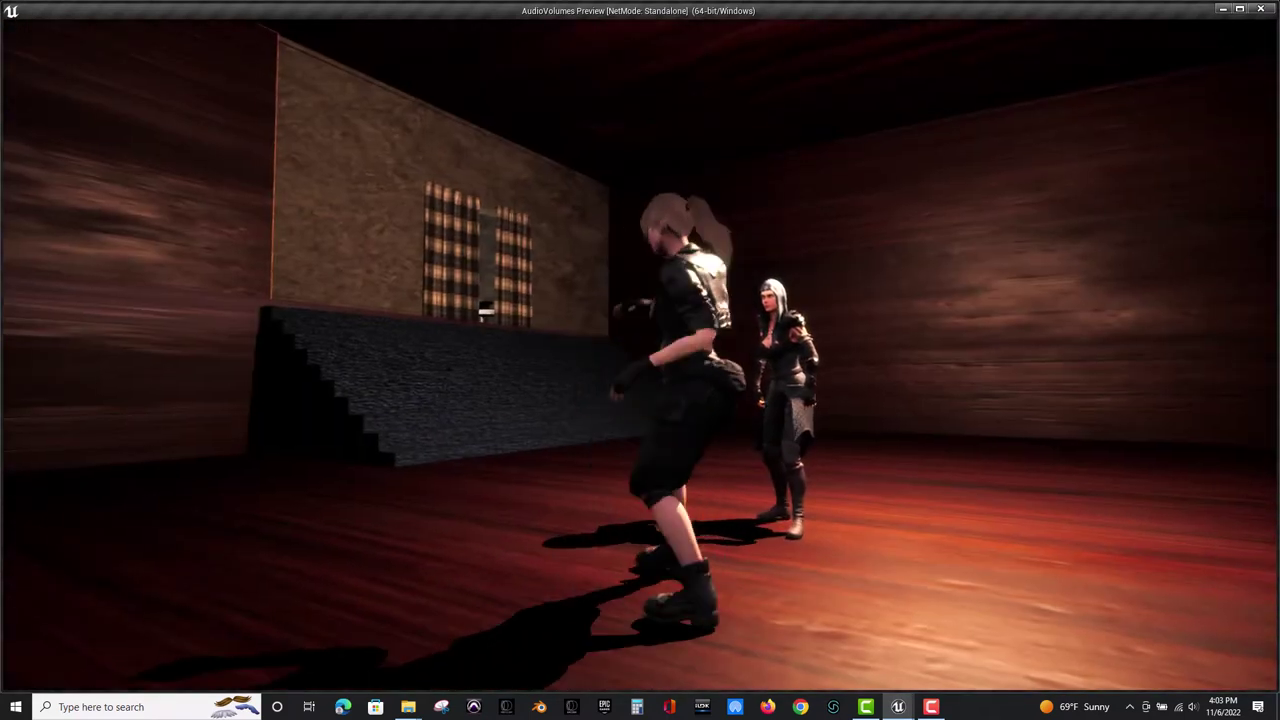
{"action": "key", "text": "w"}
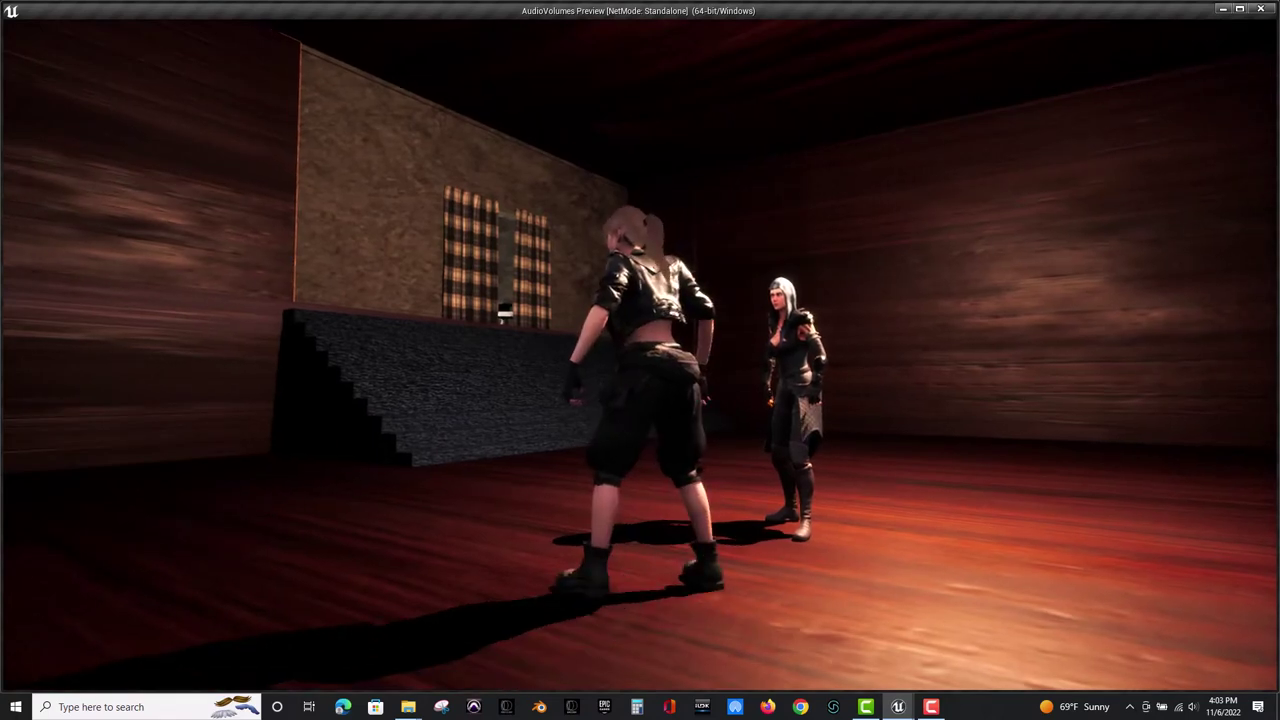
{"action": "key", "text": "w"}
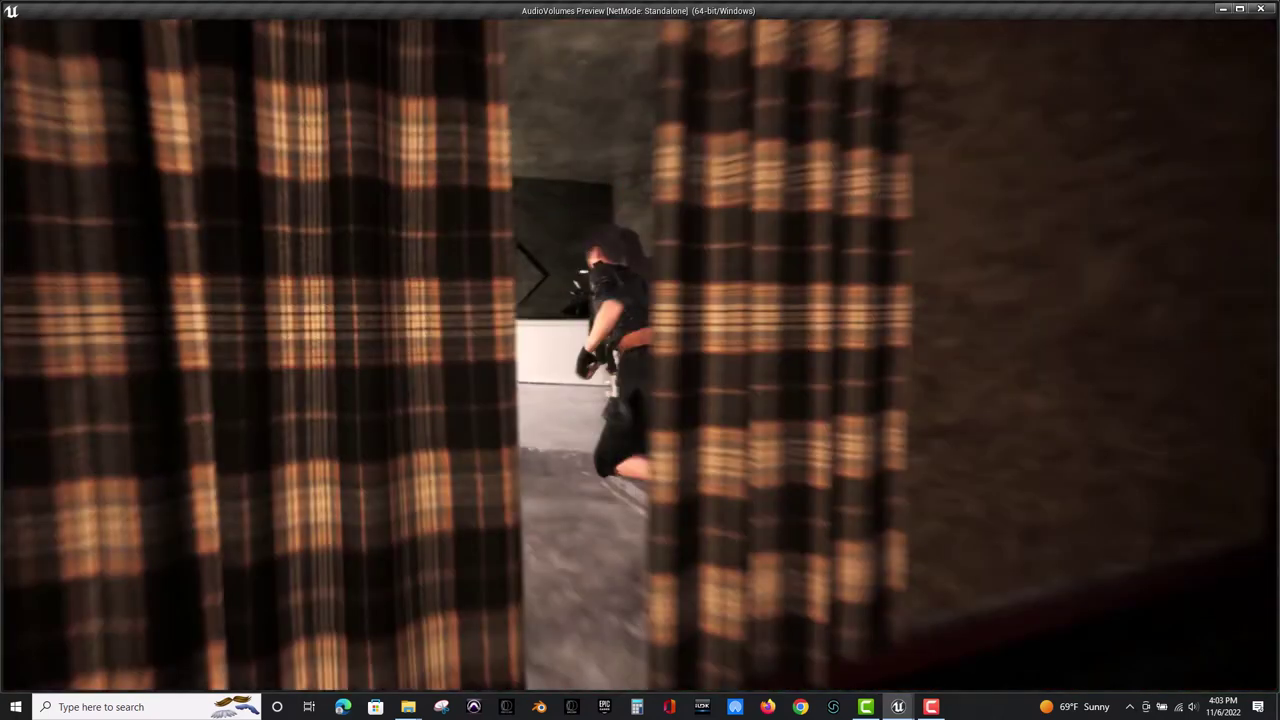
{"action": "key", "text": "w"}
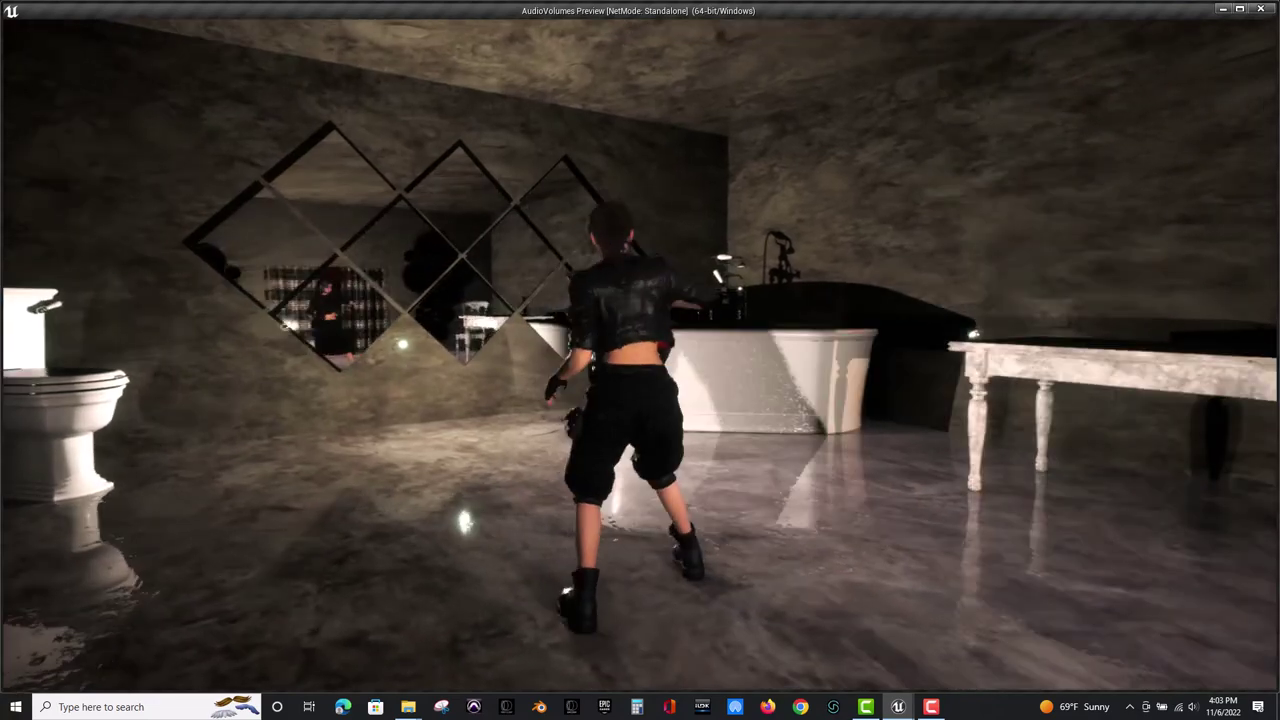
{"action": "key", "text": "a"}
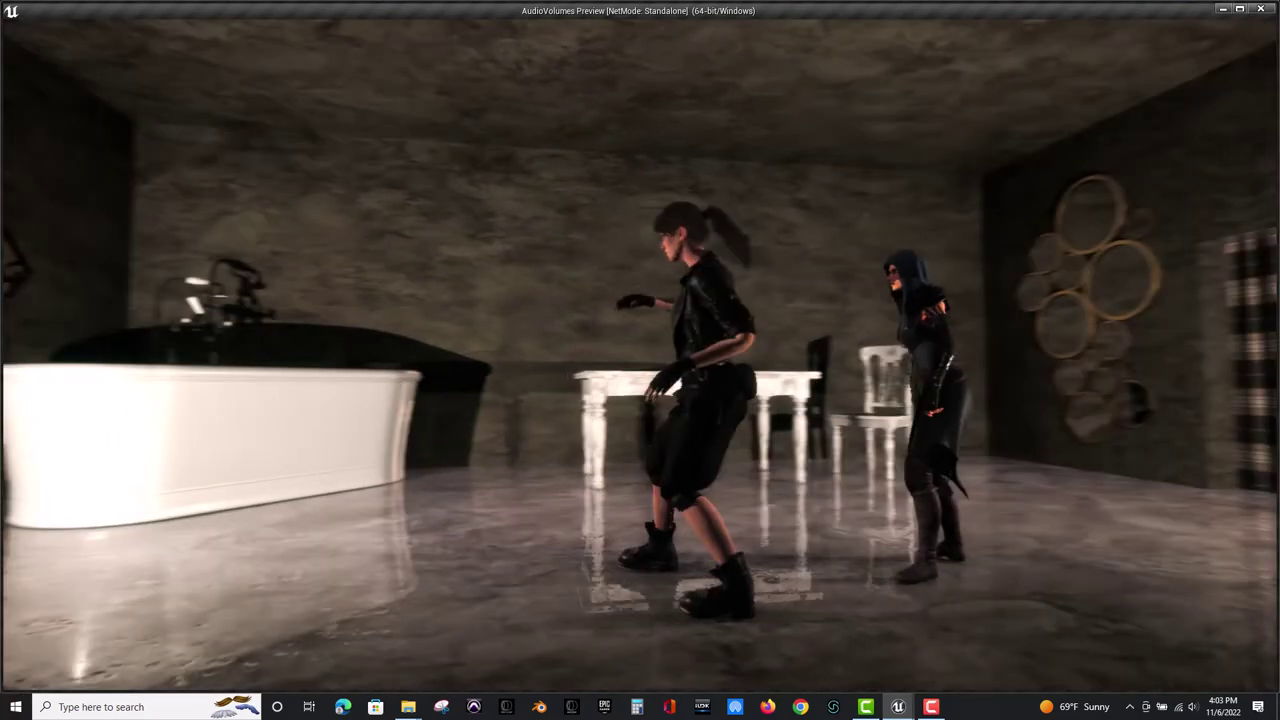
{"action": "key", "text": "Escape"}
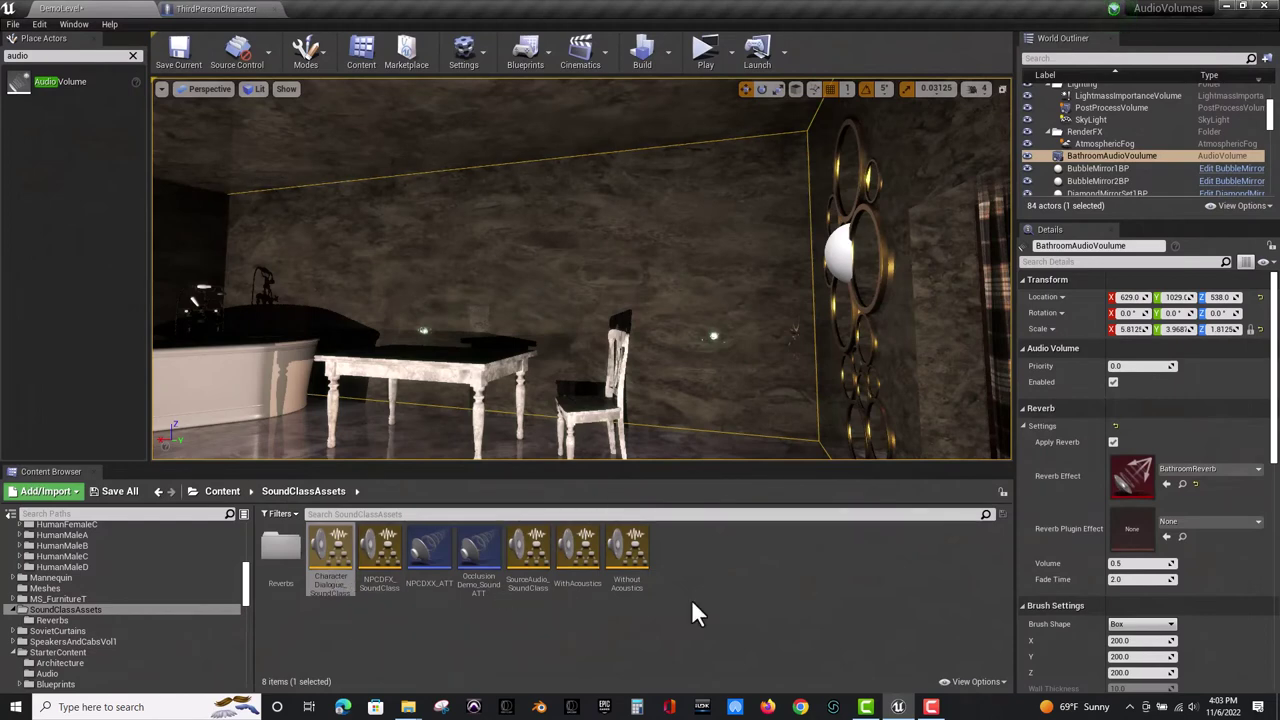
Check the settings of CharacterDialogue_SoundClass, and reopen the voice_female_a_battle_shout_01 cue for editing.
{"action": "double_click", "coordinate": [333, 575]}
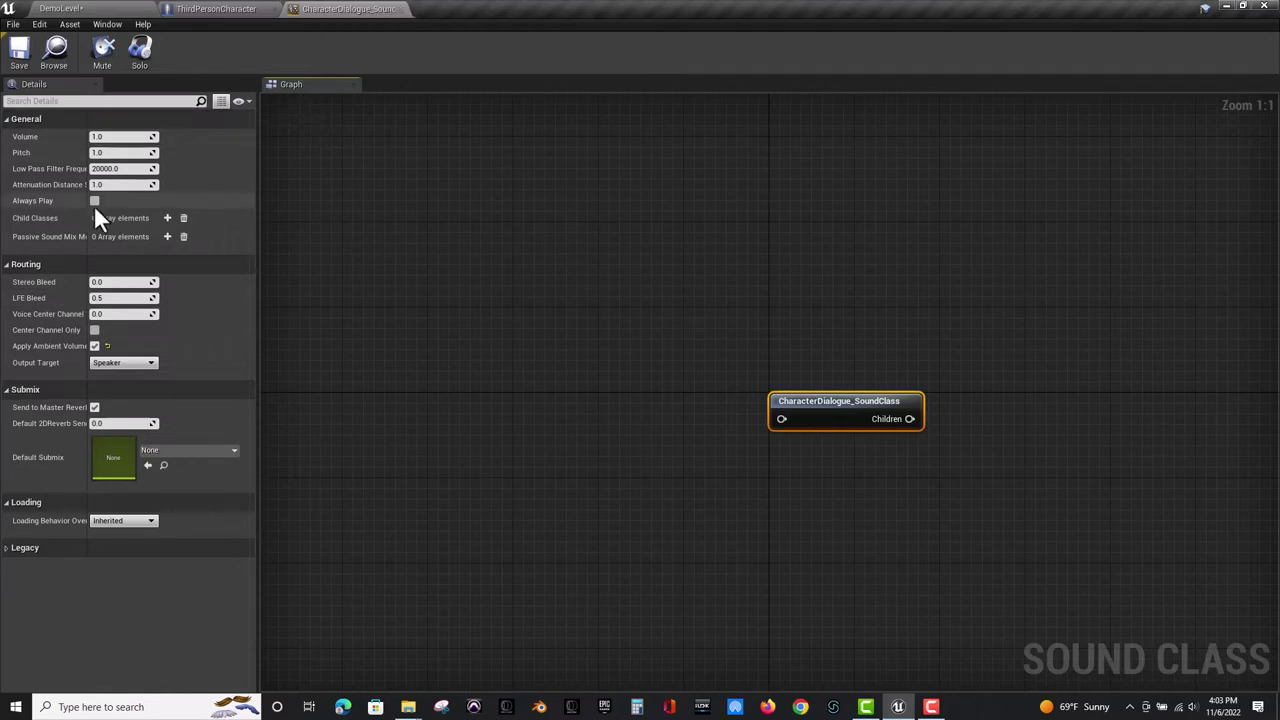
{"action": "left_click", "coordinate": [397, 9]}
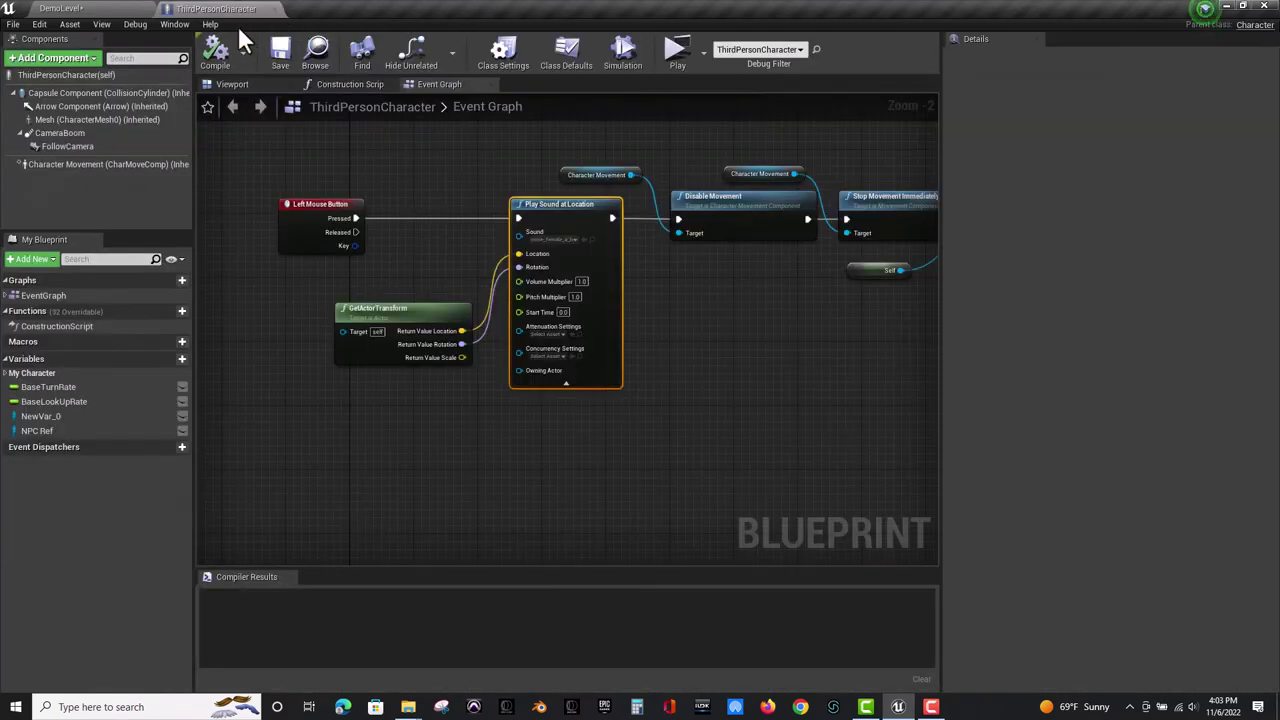
{"action": "left_click", "coordinate": [70, 9]}
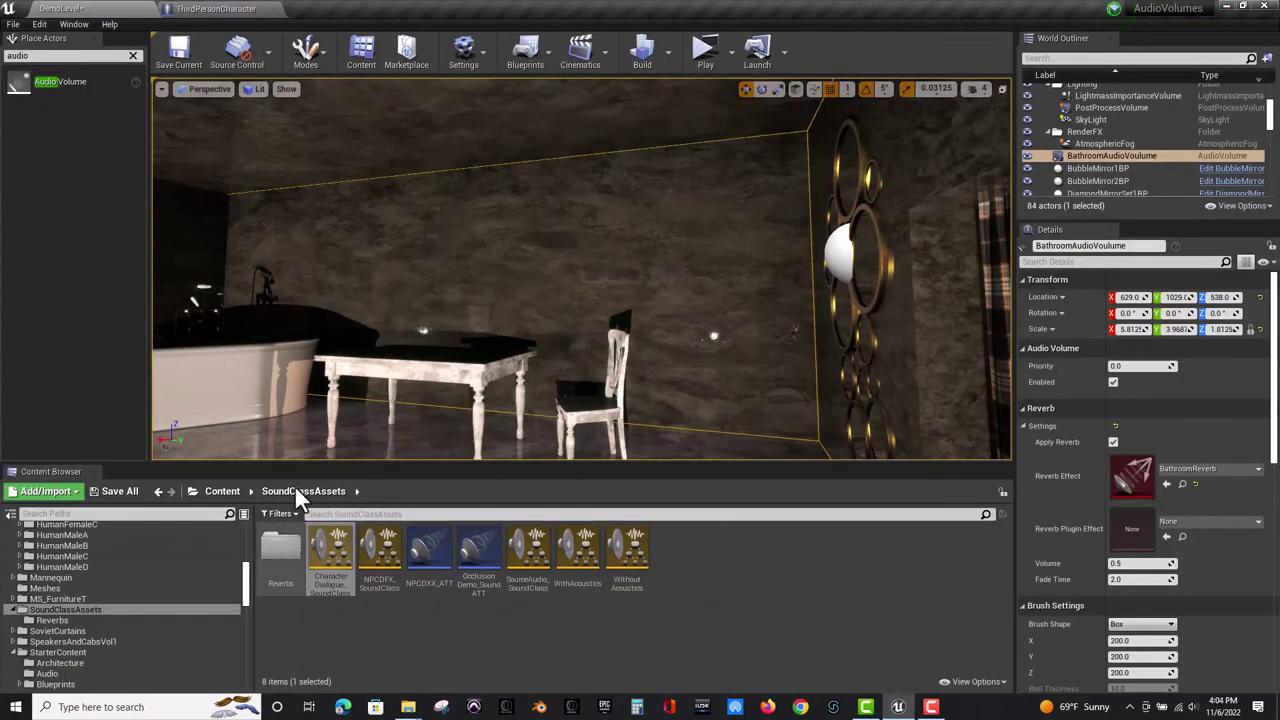
{"action": "left_click", "coordinate": [245, 9]}
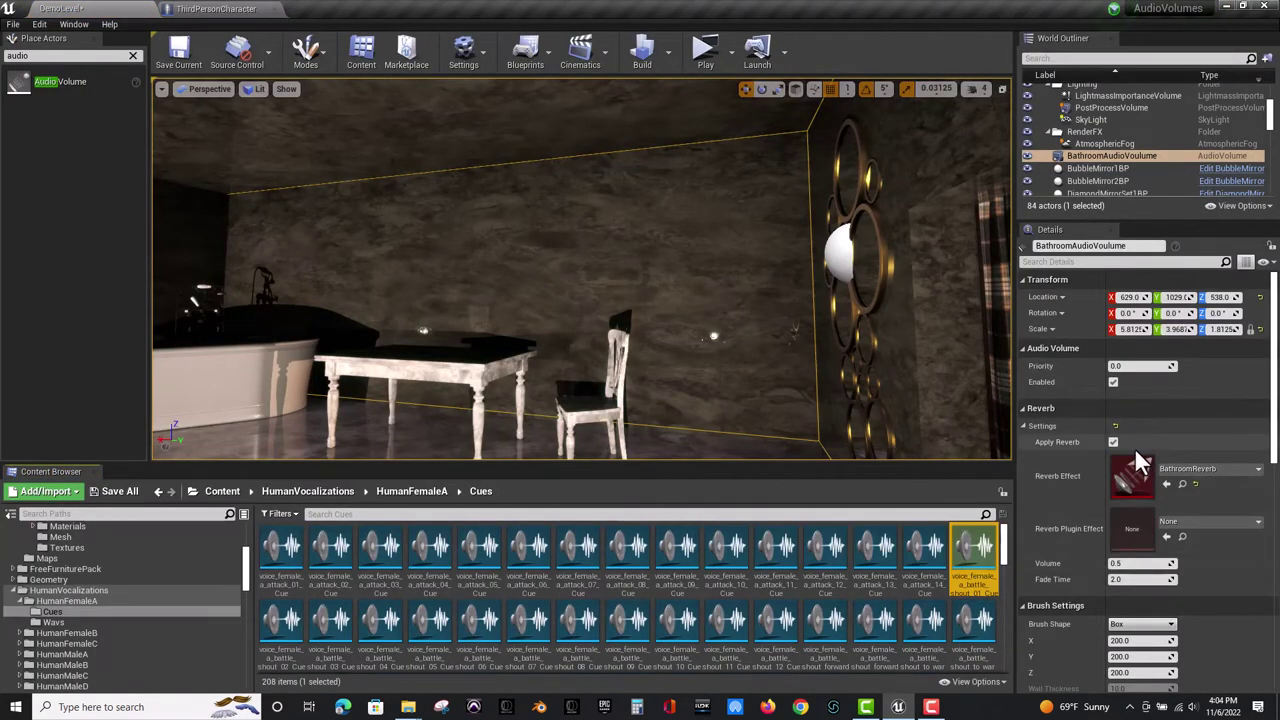
{"action": "double_click", "coordinate": [973, 548]}
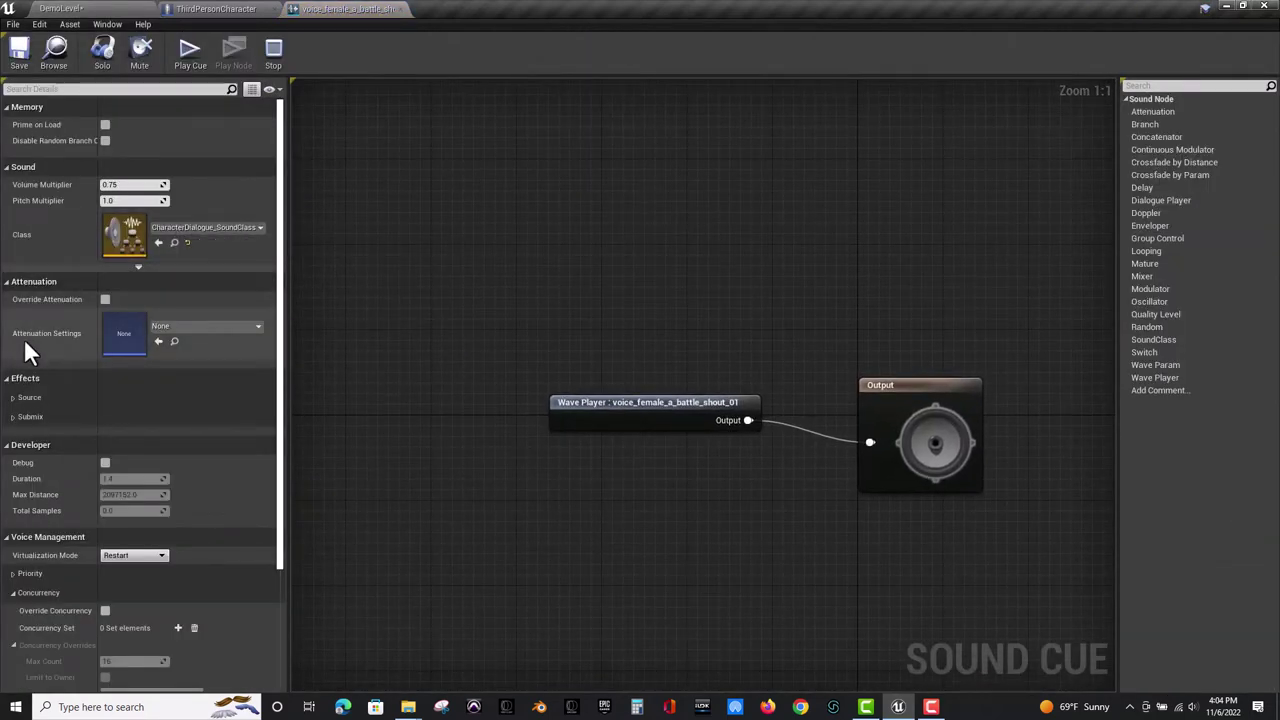
Enable Override Attenuation on the shout cue and set both Reverb Min Send Level and Reverb Max Send Level to 1.0.
{"action": "left_click", "coordinate": [104, 299]}
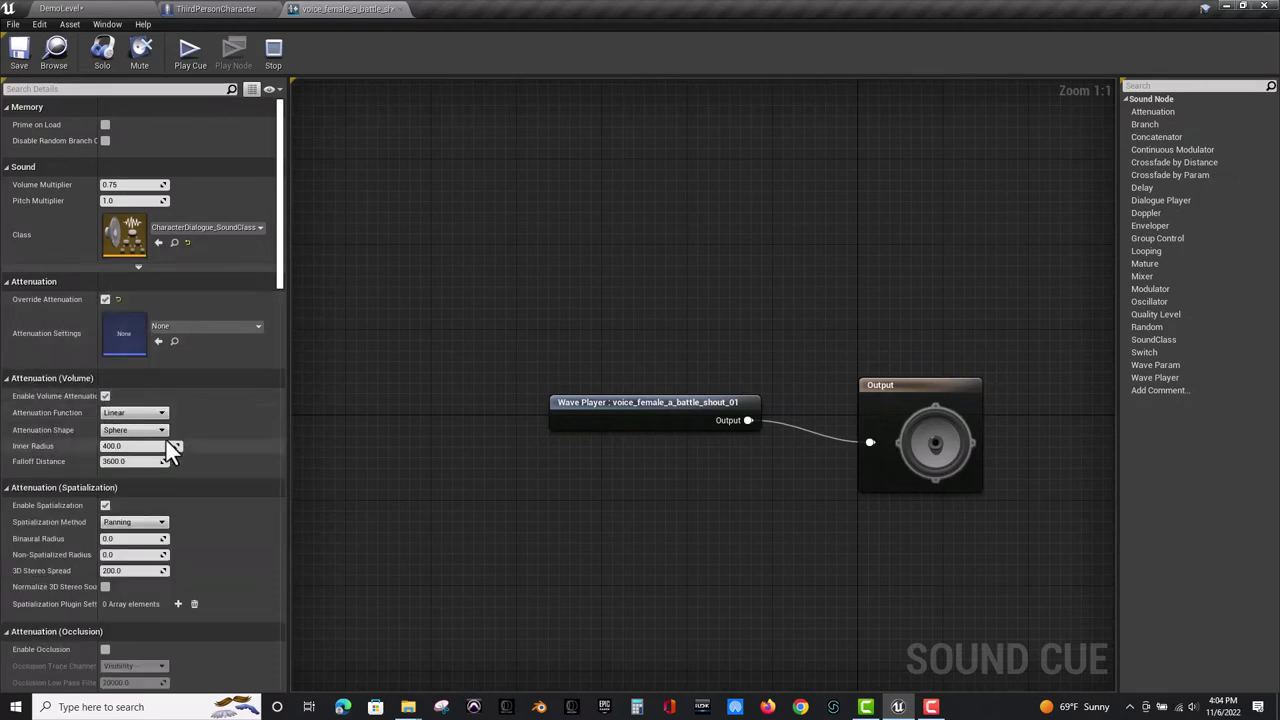
{"action": "scroll", "coordinate": [176, 446], "scroll_direction": "down", "scroll_amount": 5}
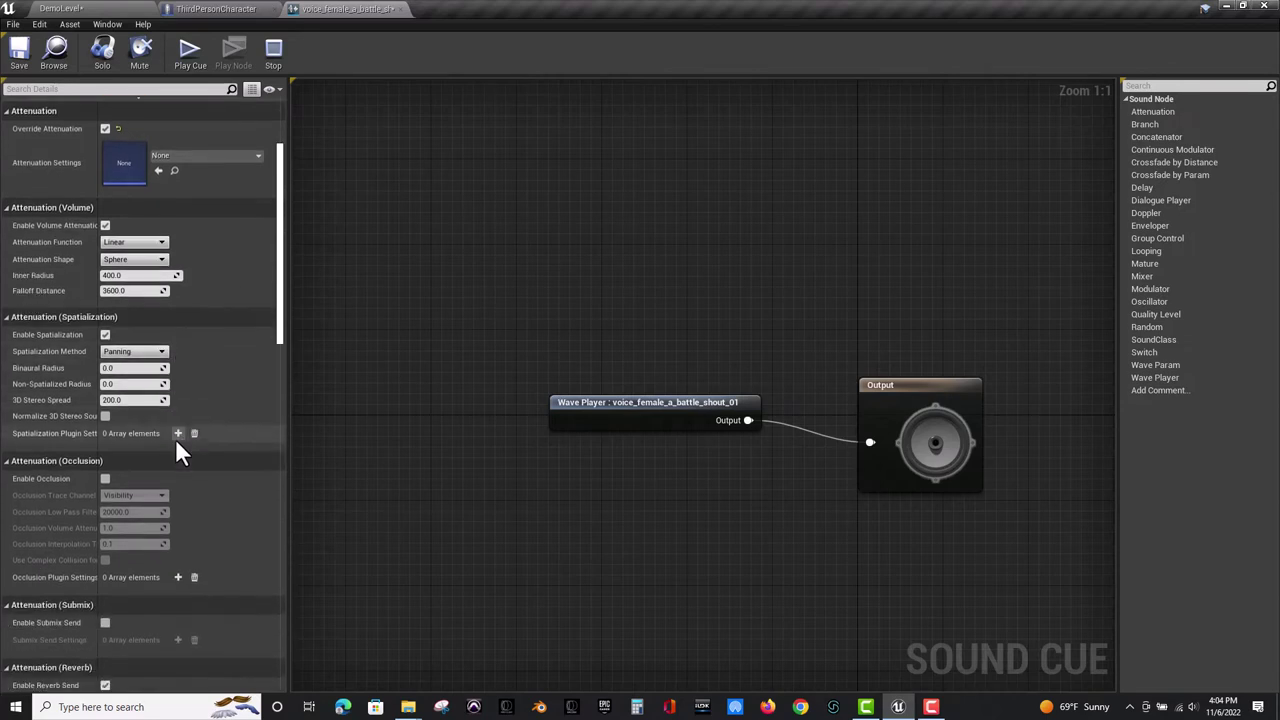
{"action": "scroll", "coordinate": [177, 440], "scroll_direction": "down", "scroll_amount": 7}
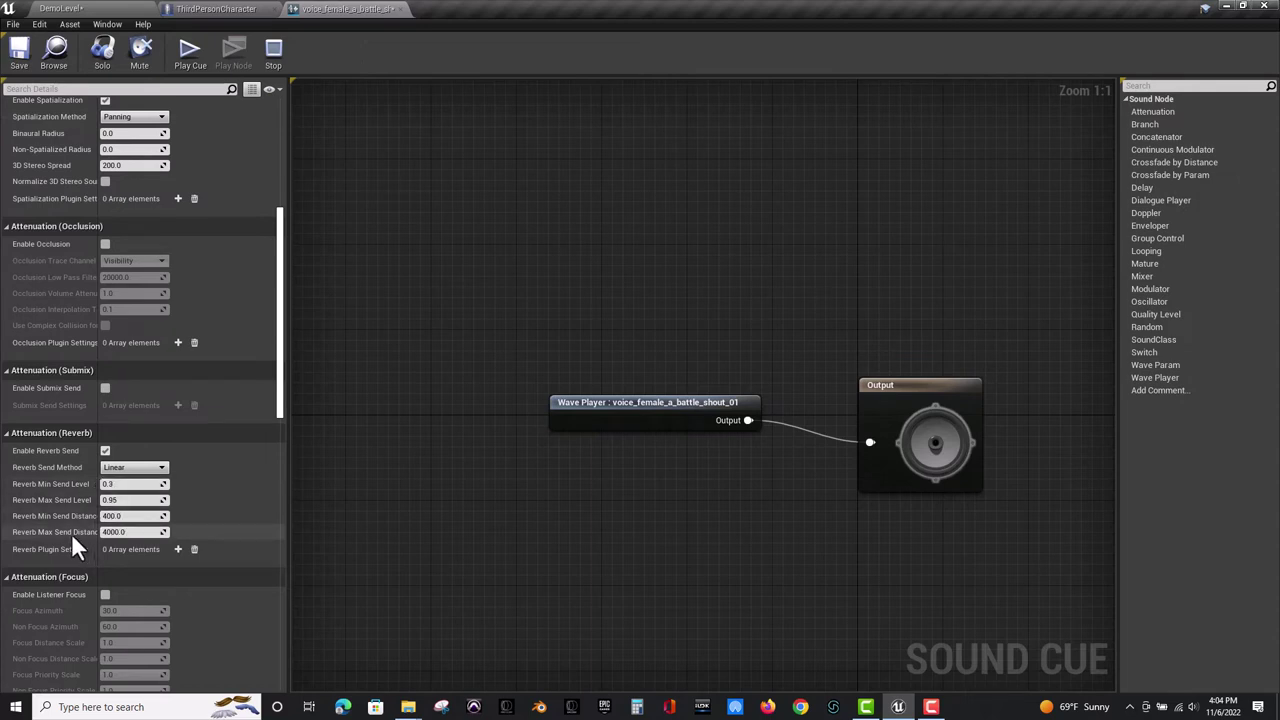
{"action": "left_click", "coordinate": [110, 484]}
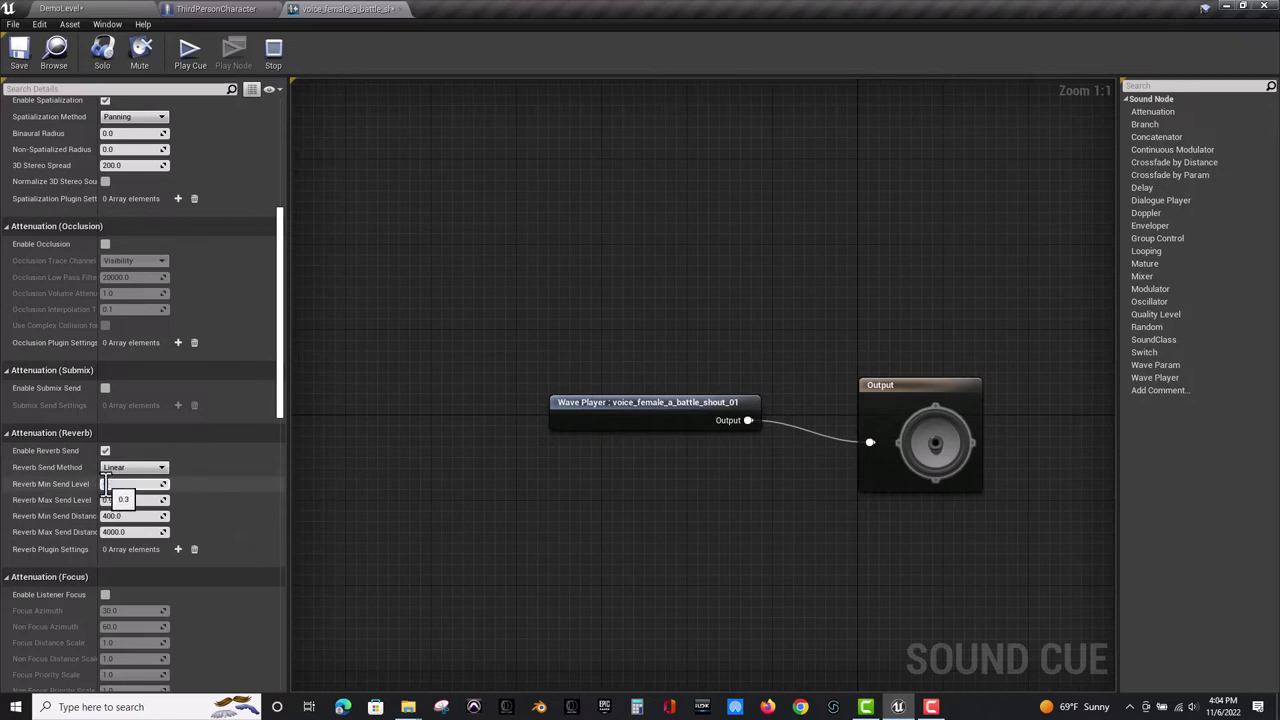
{"action": "type", "text": "1"}
{"action": "left_click", "coordinate": [115, 500]}
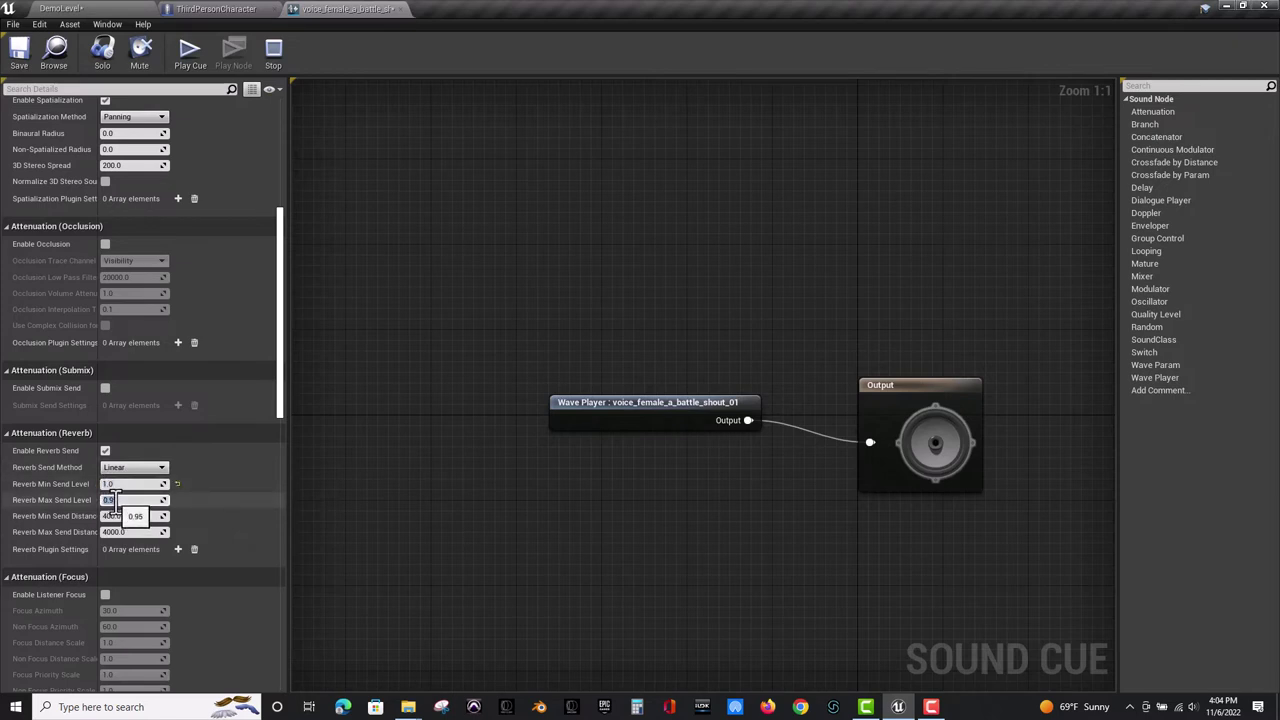
{"action": "type", "text": "1"}
{"action": "key", "text": "Return"}
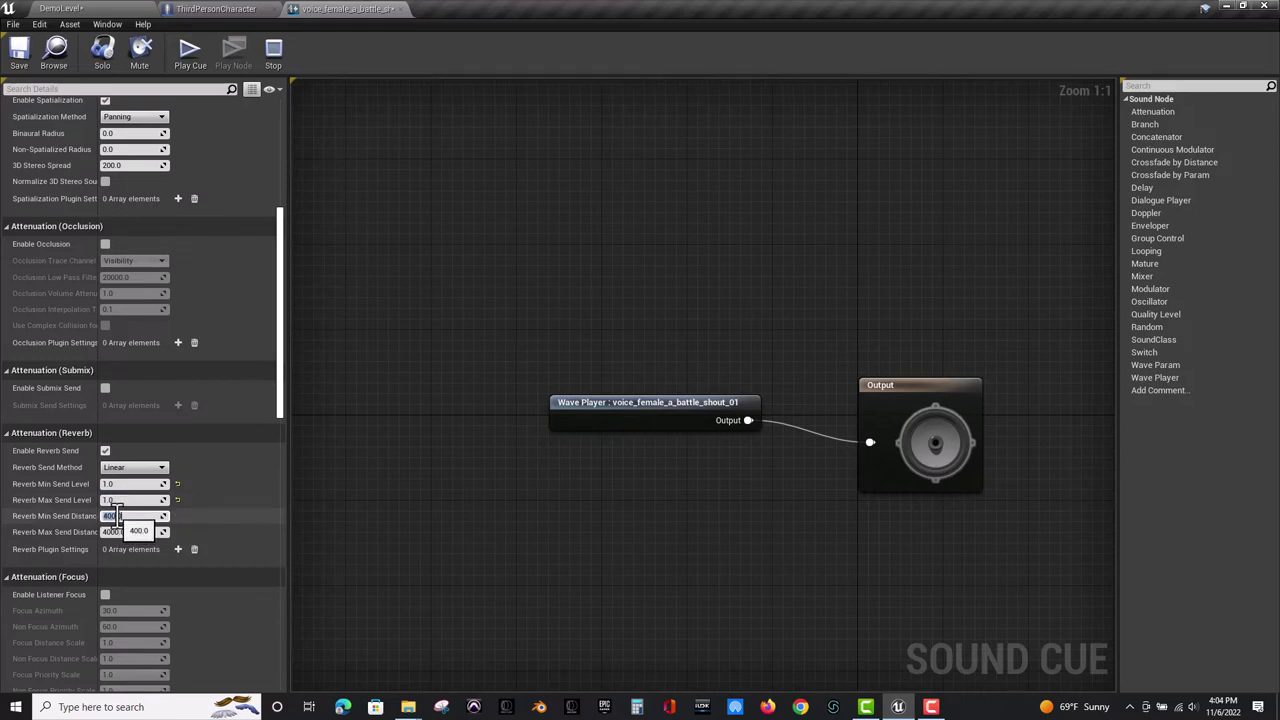
Set the cue's Reverb Min Send Distance to 20.0 and save the cue.
{"action": "left_click", "coordinate": [117, 515]}
{"action": "type", "text": "20"}
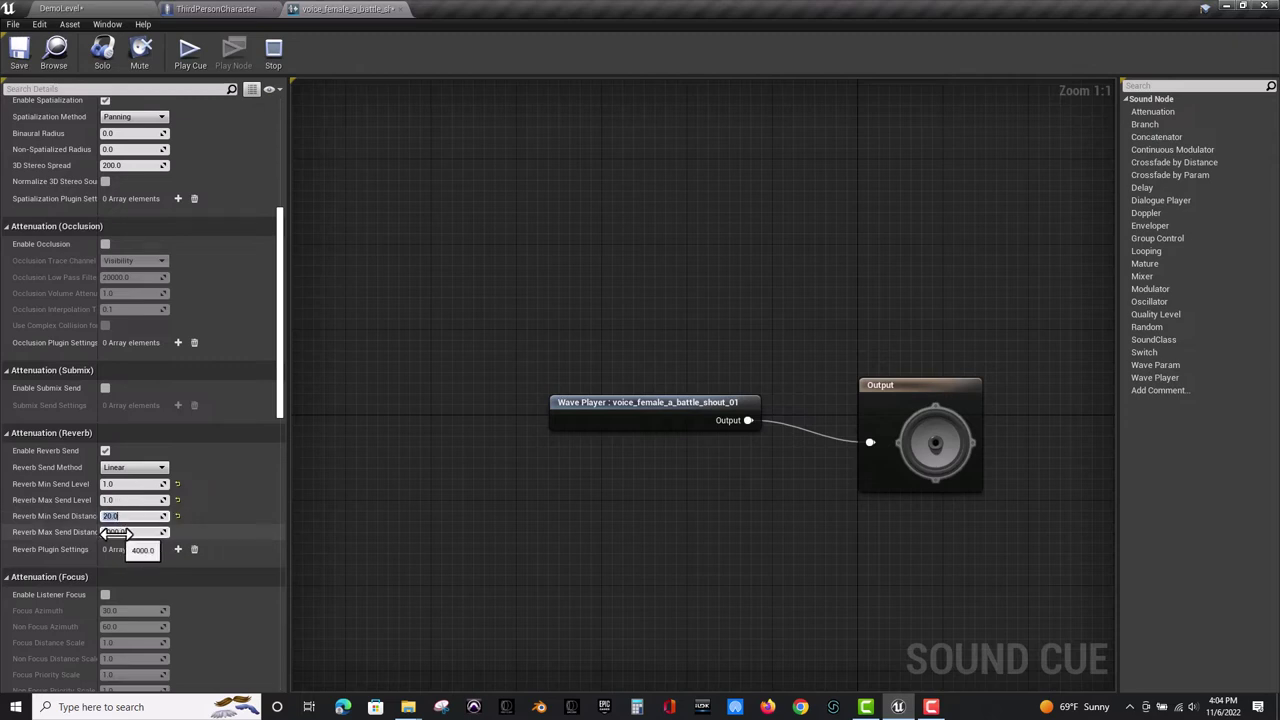
{"action": "left_click", "coordinate": [115, 532]}
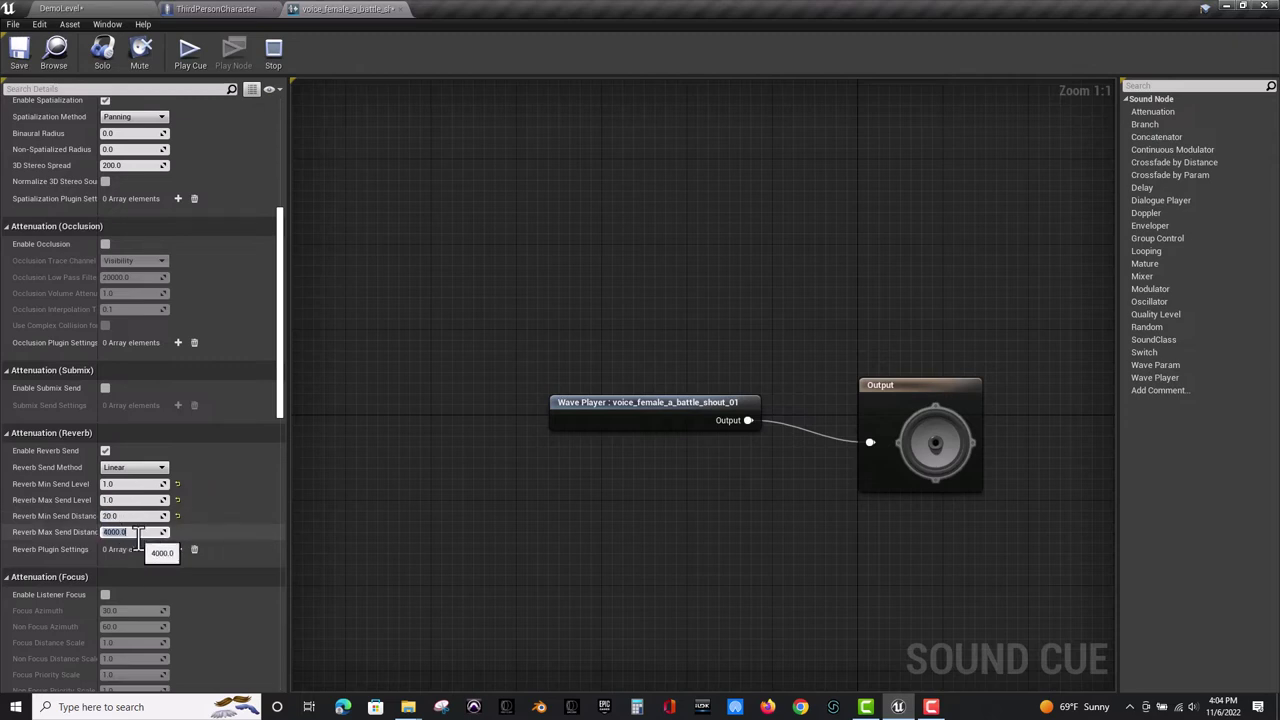
{"action": "left_click", "coordinate": [13, 67]}
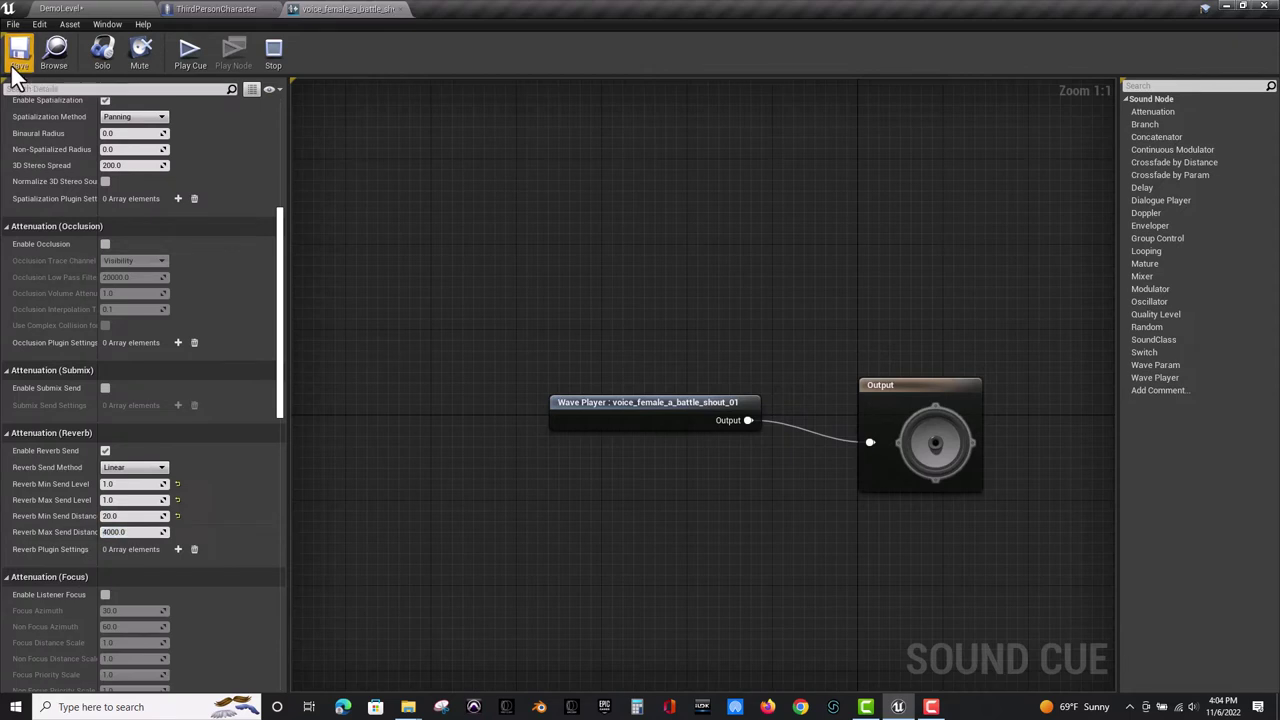
Examine the shout cue's remaining attenuation, effects, developer and voice management settings.
{"action": "scroll", "coordinate": [90, 370], "scroll_direction": "down", "scroll_amount": 8}
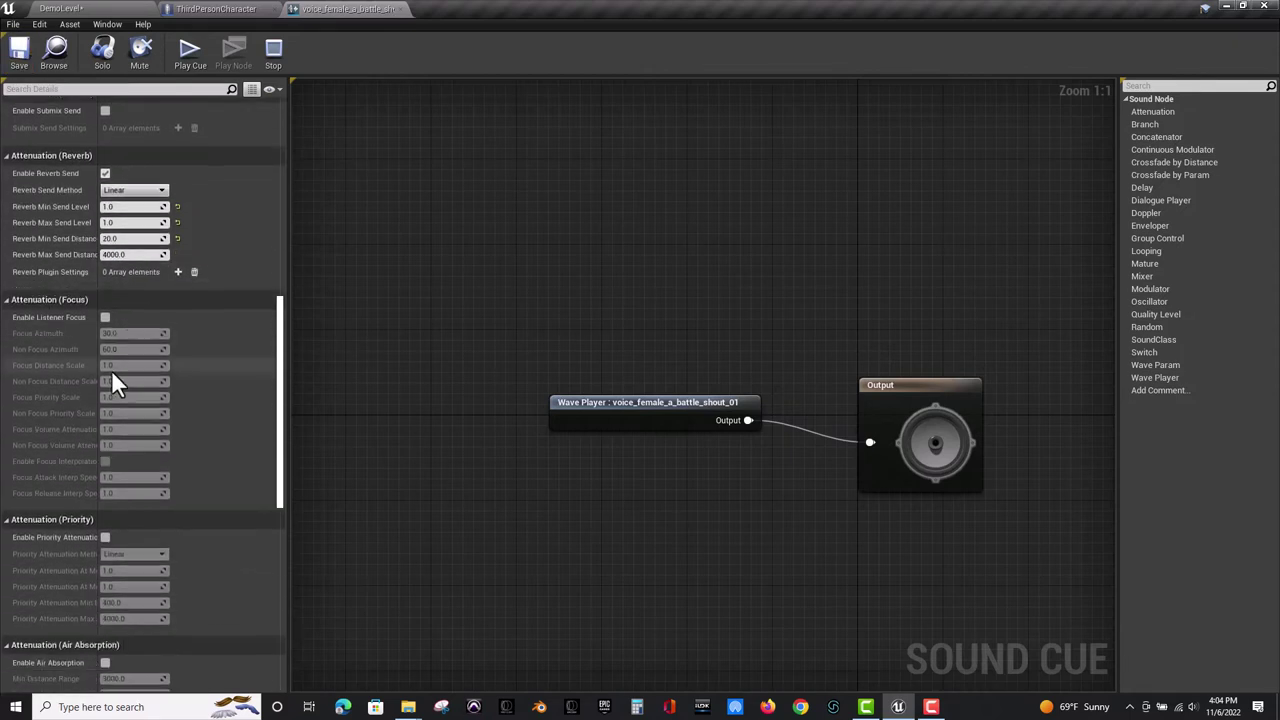
{"action": "scroll", "coordinate": [100, 368], "scroll_direction": "down", "scroll_amount": 5}
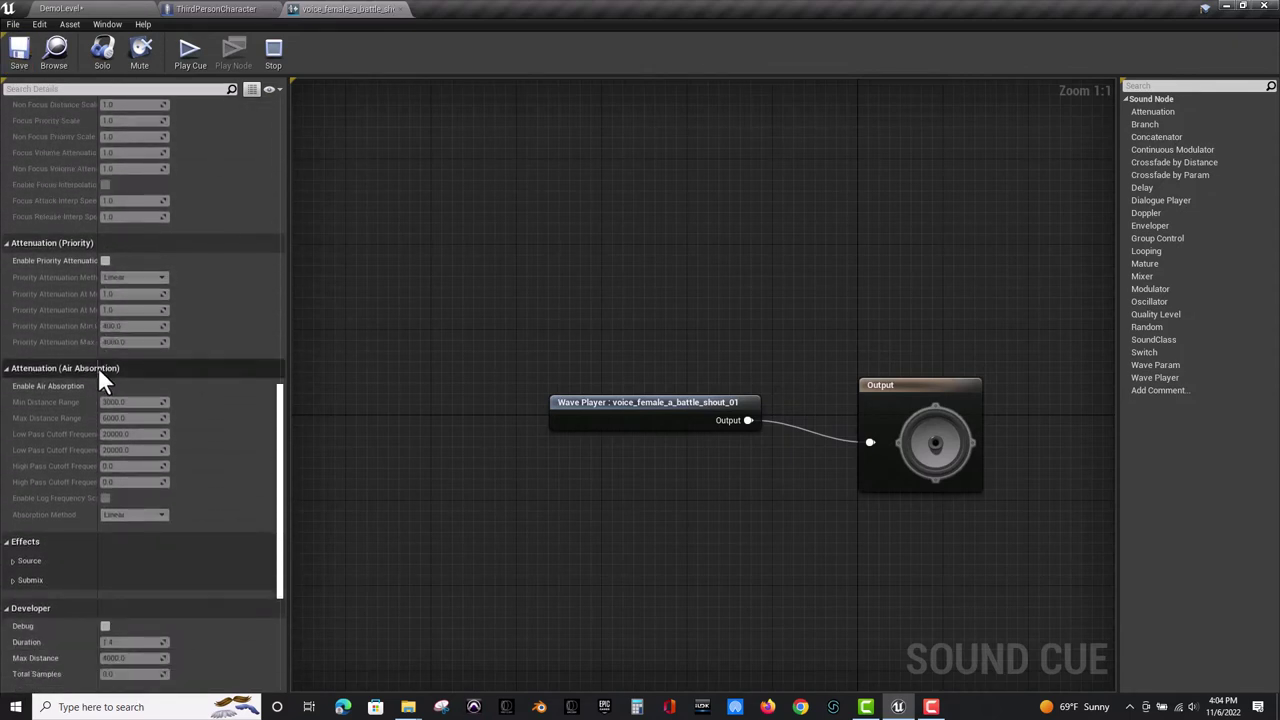
{"action": "scroll", "coordinate": [95, 368], "scroll_direction": "down", "scroll_amount": 2}
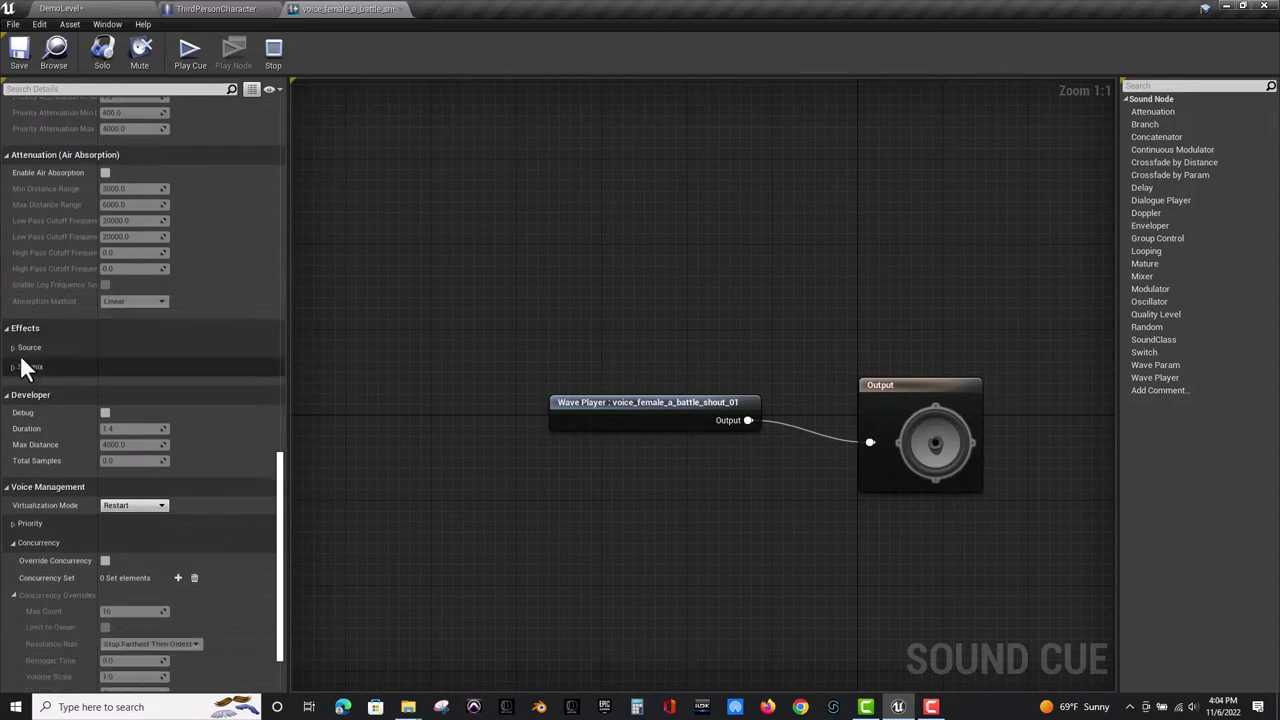
{"action": "left_click", "coordinate": [13, 347]}
{"action": "left_click", "coordinate": [13, 347]}
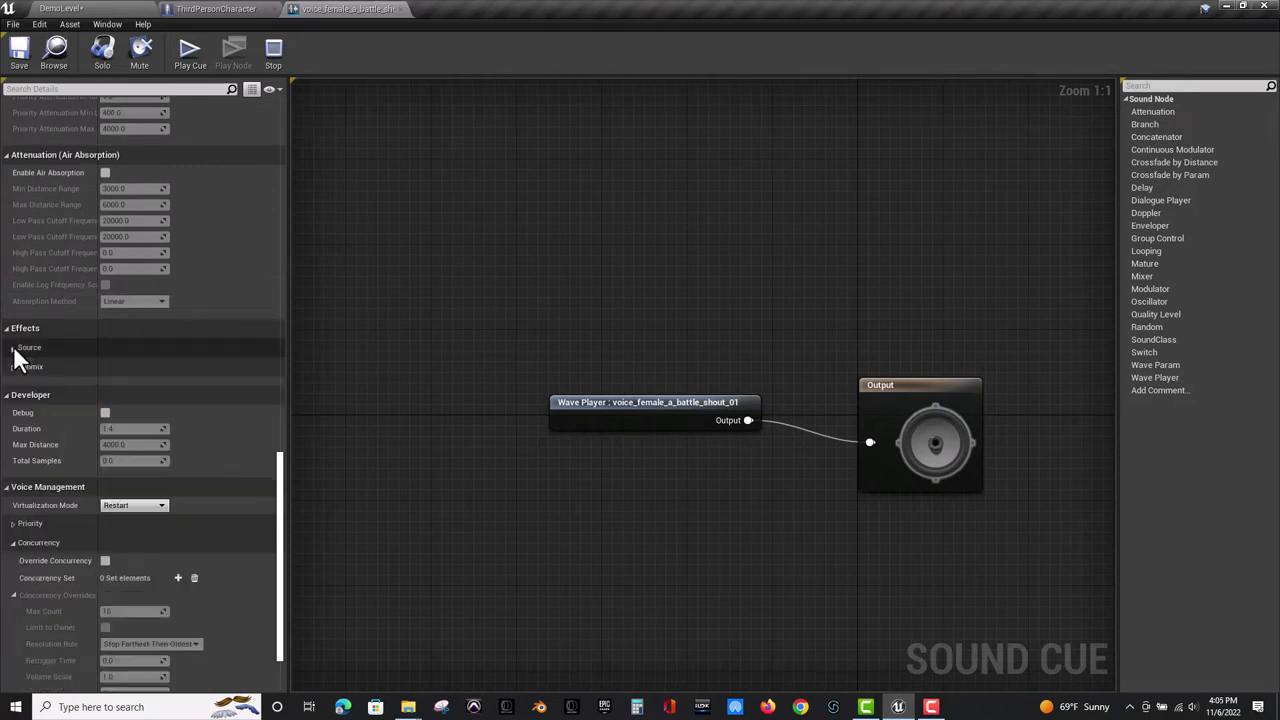
{"action": "scroll", "coordinate": [46, 462], "scroll_direction": "down", "scroll_amount": 1}
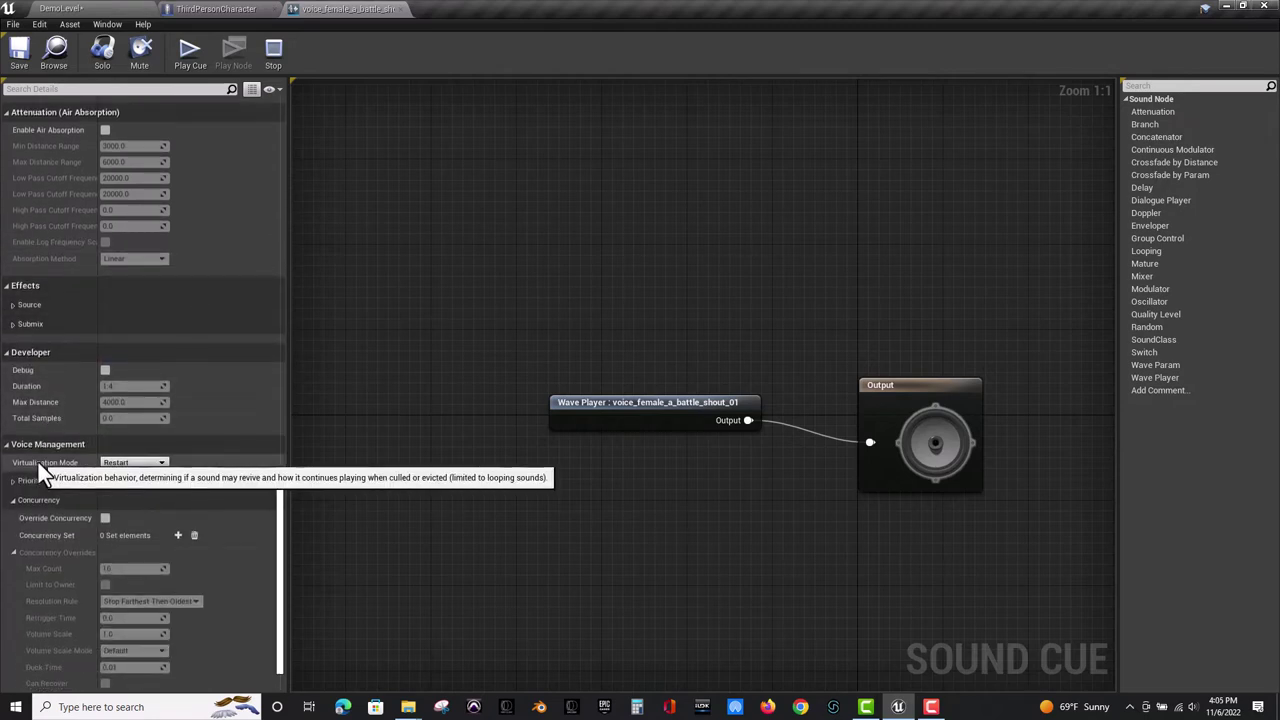
{"action": "scroll", "coordinate": [38, 462], "scroll_direction": "down", "scroll_amount": 1}
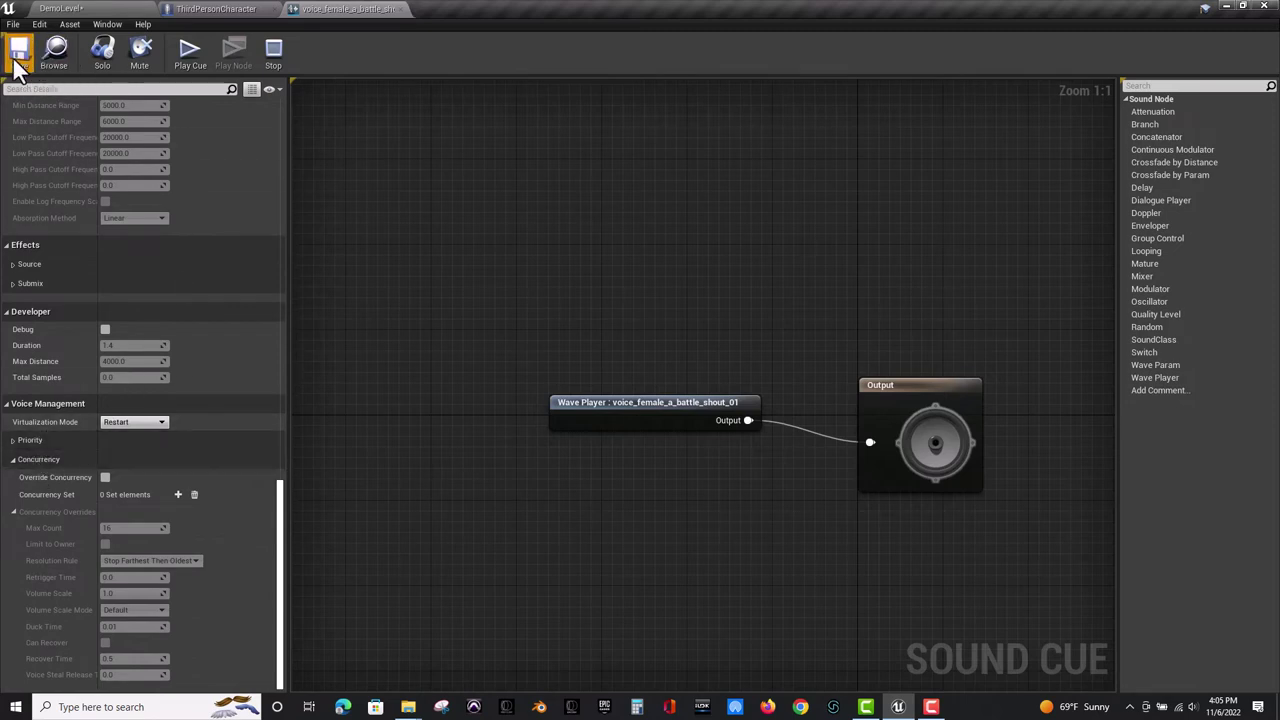
Return to DemoLevel, select the hooded NPC in the red-floored room and open the ThirdPersonCharacter1 blueprint for editing.
{"action": "left_click", "coordinate": [212, 10]}
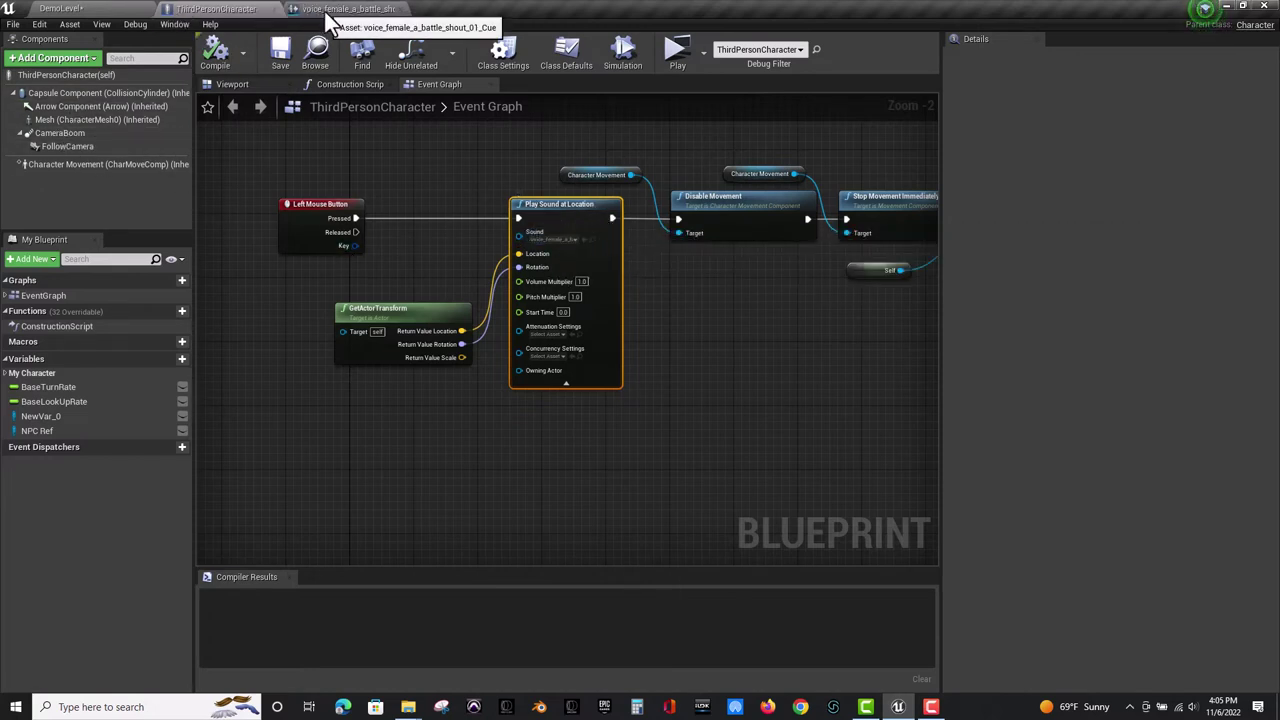
{"action": "left_click", "coordinate": [75, 8]}
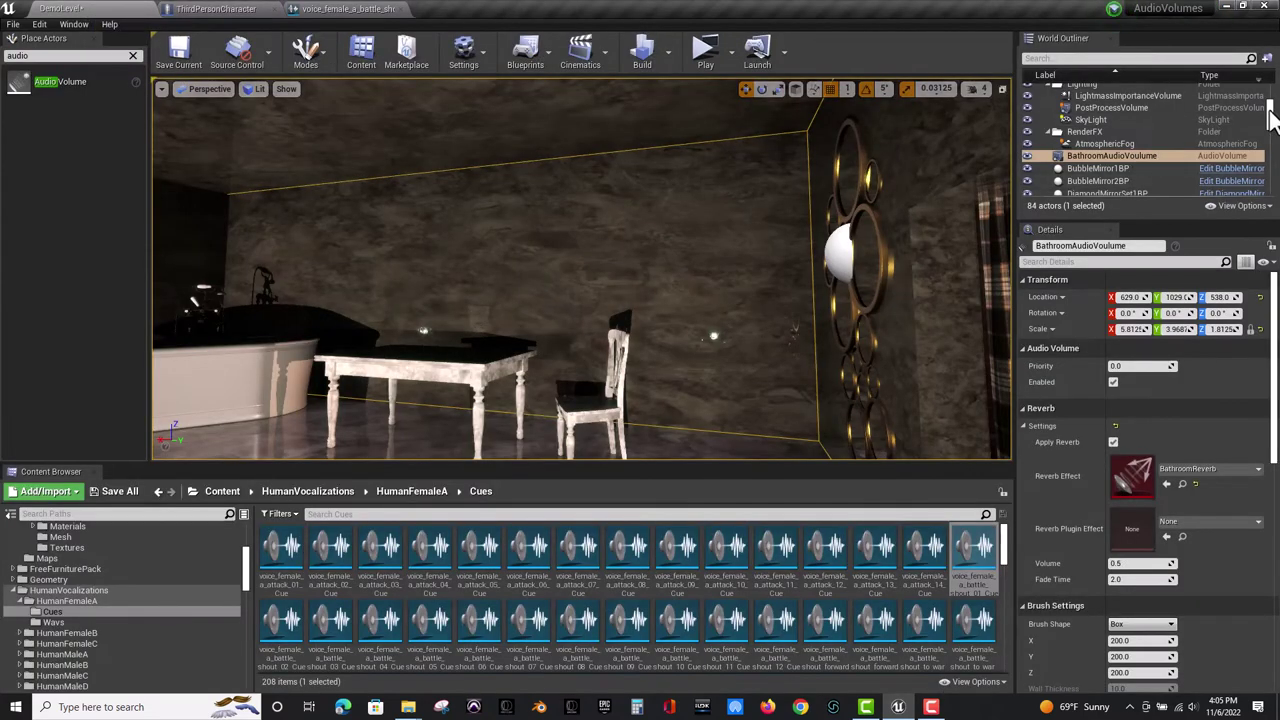
{"action": "mouse_move", "coordinate": [1270, 116]}
{"action": "left_mouse_down"}
{"action": "mouse_move", "coordinate": [1260, 164]}
{"action": "mouse_move", "coordinate": [1260, 121]}
{"action": "mouse_move", "coordinate": [1256, 133]}
{"action": "left_mouse_up"}
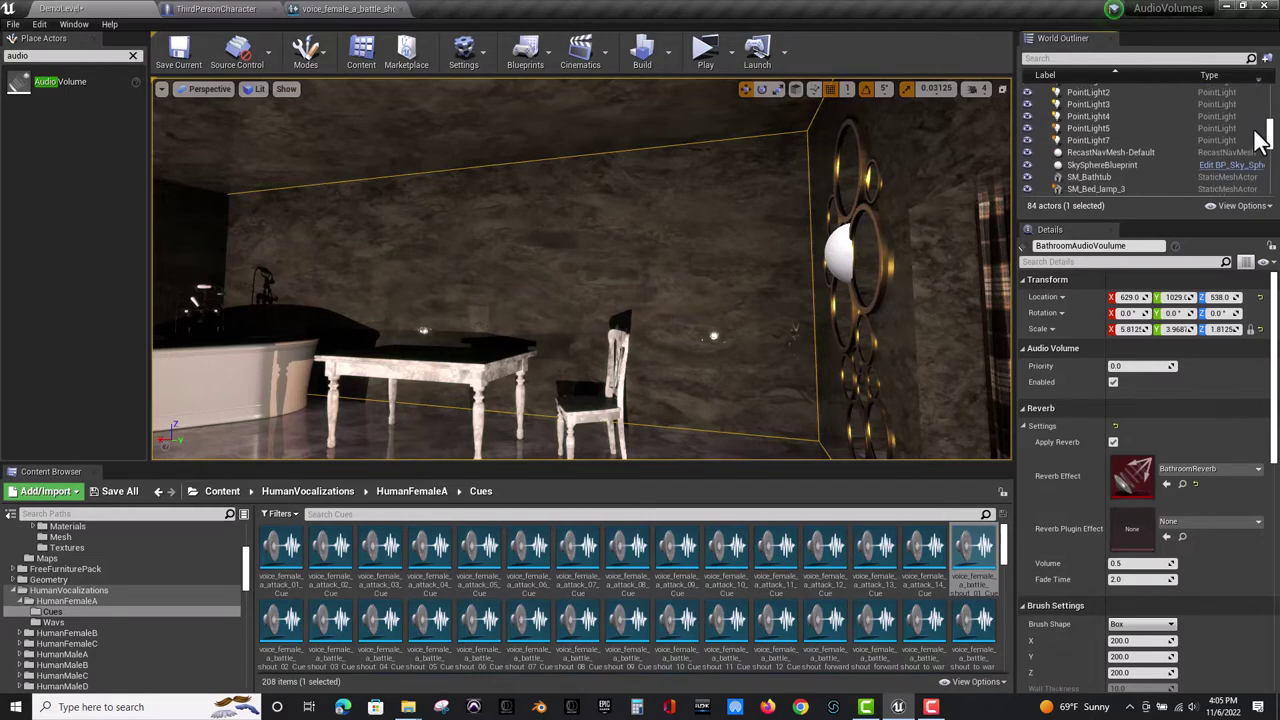
{"action": "right_click_drag", "start_coordinate": [771, 294], "coordinate": [593, 211]}
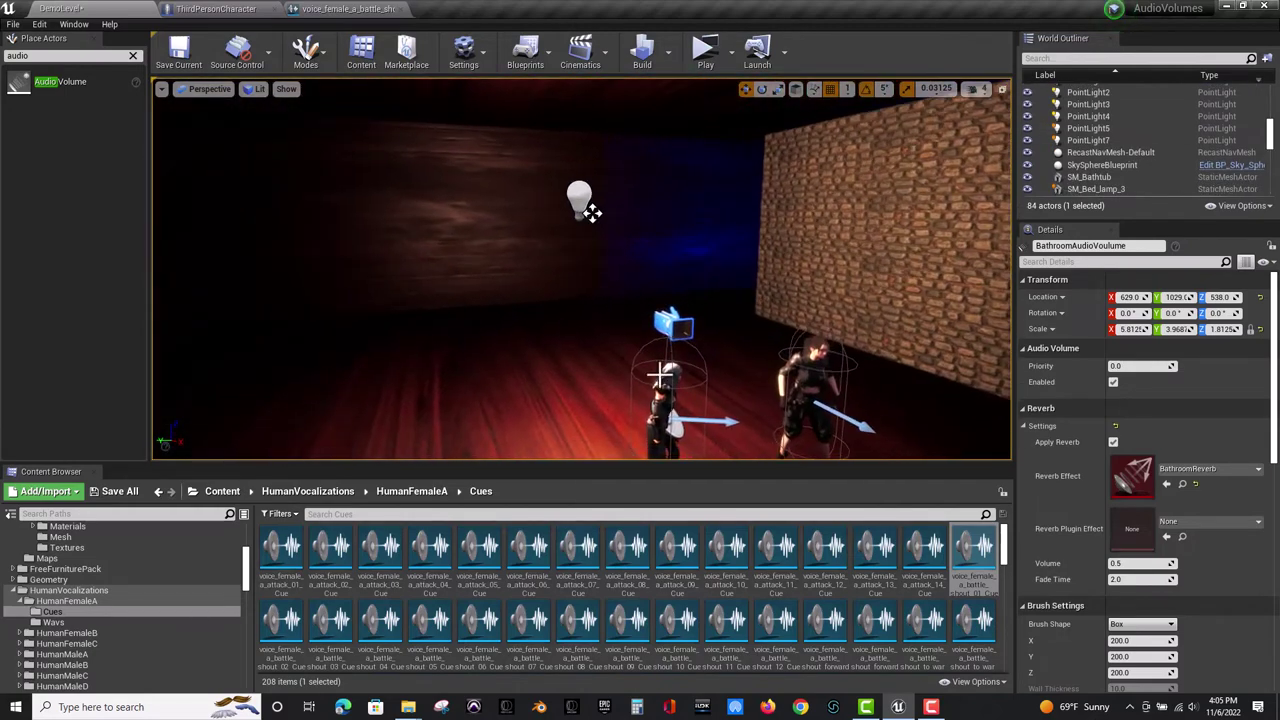
{"action": "left_click", "coordinate": [670, 388]}
{"action": "left_click", "coordinate": [1241, 148]}
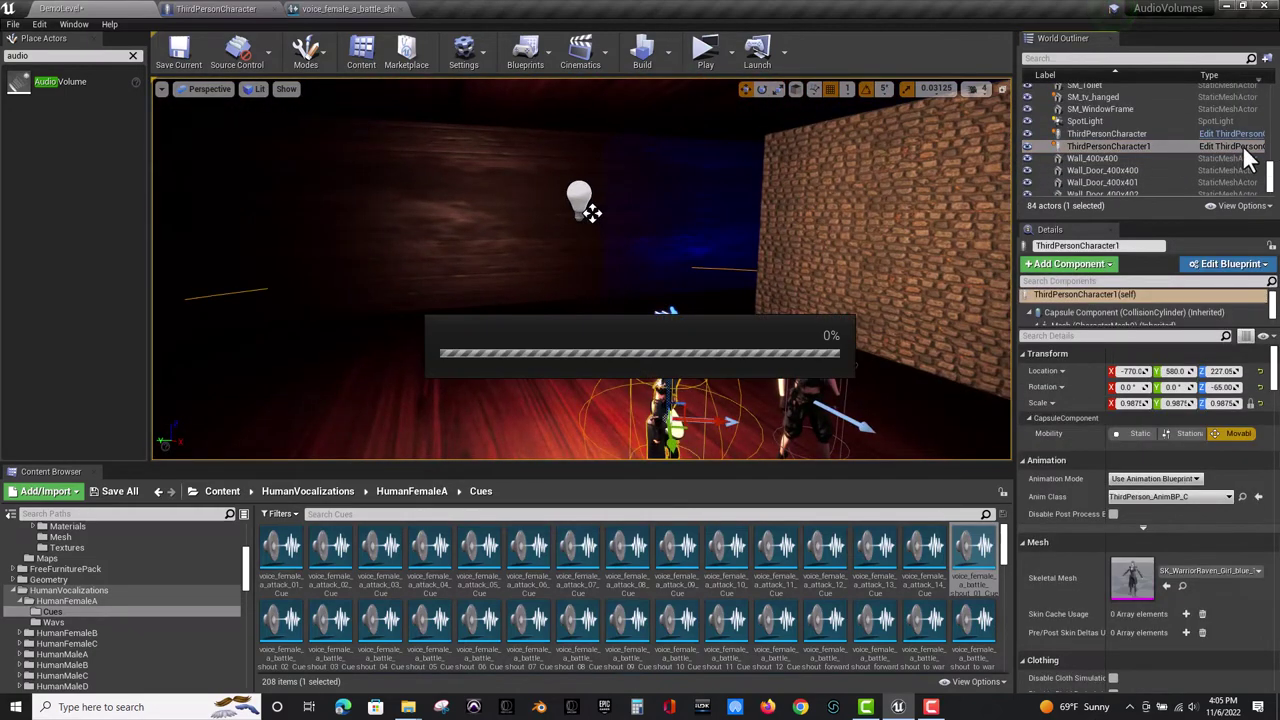
Locate the cue used by the Talk event's Spawn Sound Attached node, check computer_mail_new_Cue's class and attenuation settings, and close it.
{"action": "right_click_drag", "start_coordinate": [745, 442], "coordinate": [851, 494]}
{"action": "right_click_drag", "start_coordinate": [620, 255], "coordinate": [549, 132]}
{"action": "right_click_drag", "start_coordinate": [512, 323], "coordinate": [570, 181]}
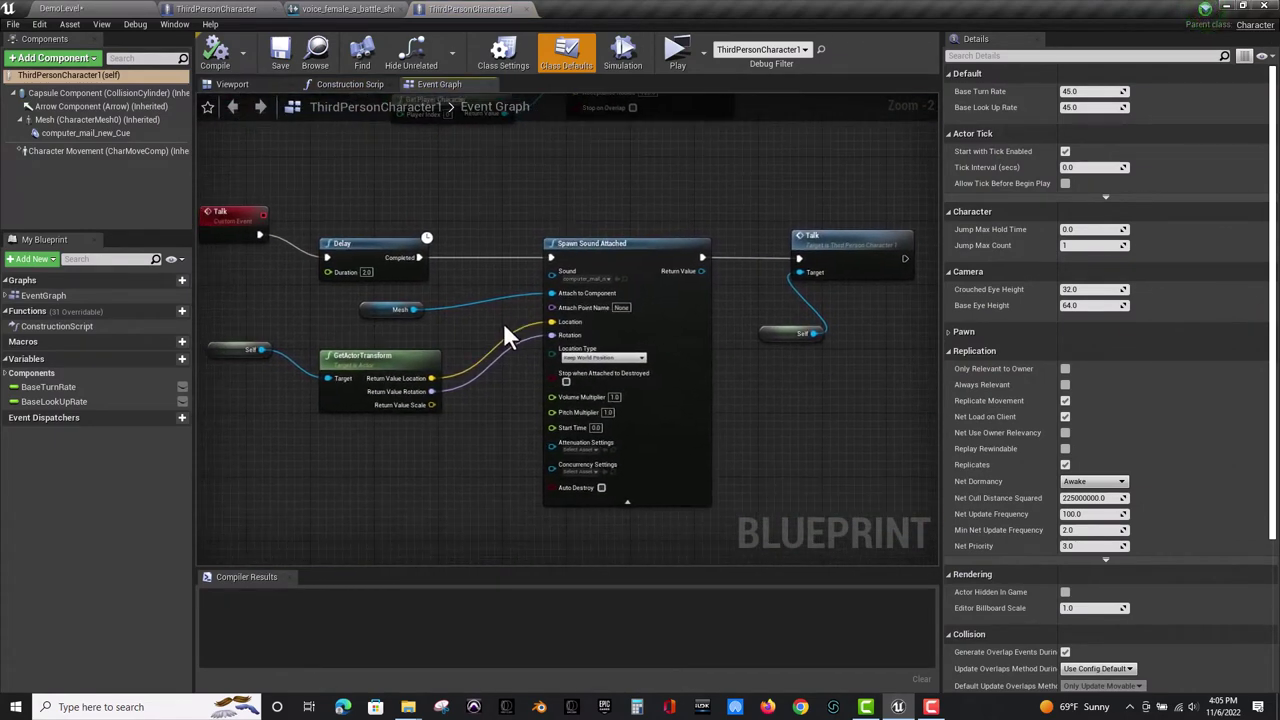
{"action": "left_click", "coordinate": [627, 278]}
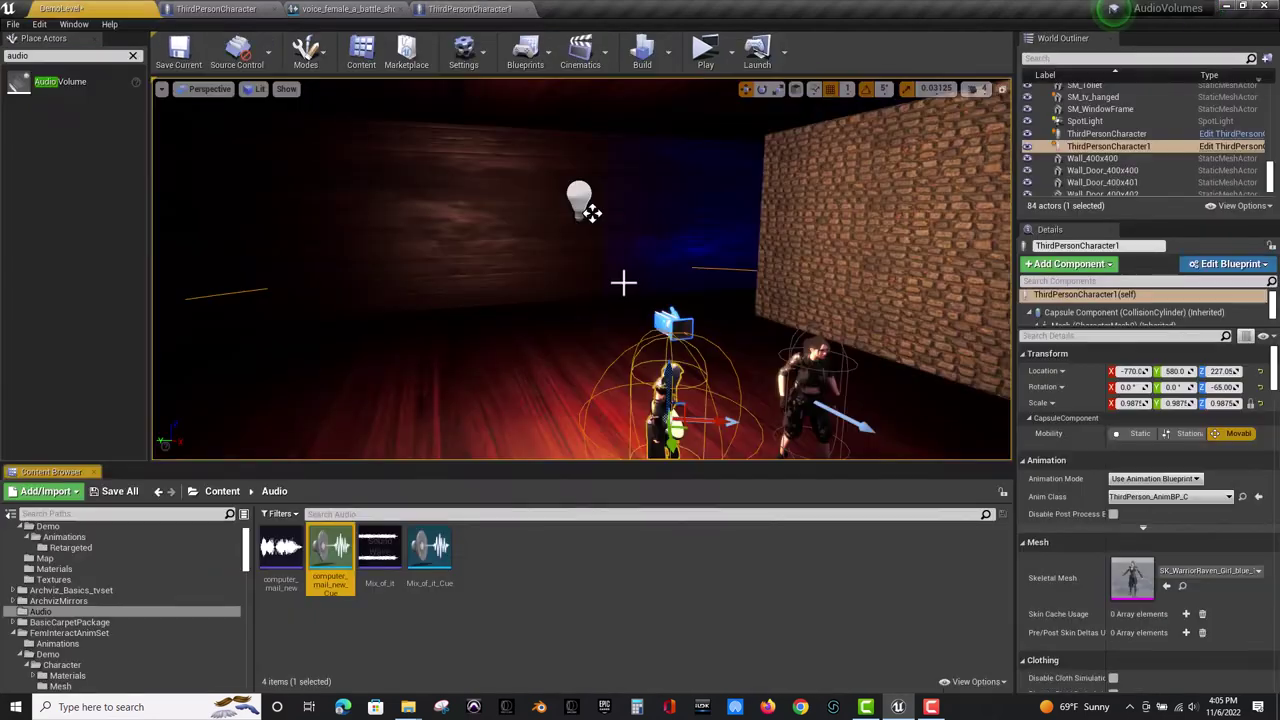
{"action": "left_click", "coordinate": [331, 543]}
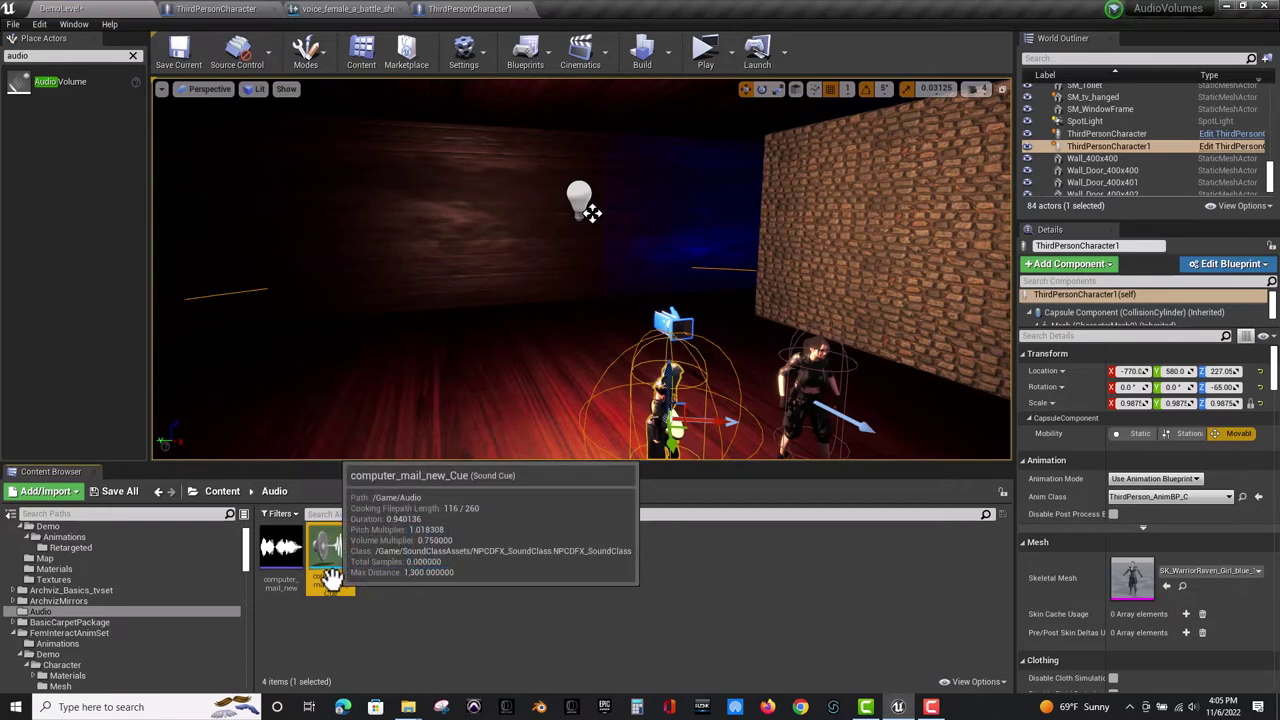
{"action": "double_click", "coordinate": [331, 578]}
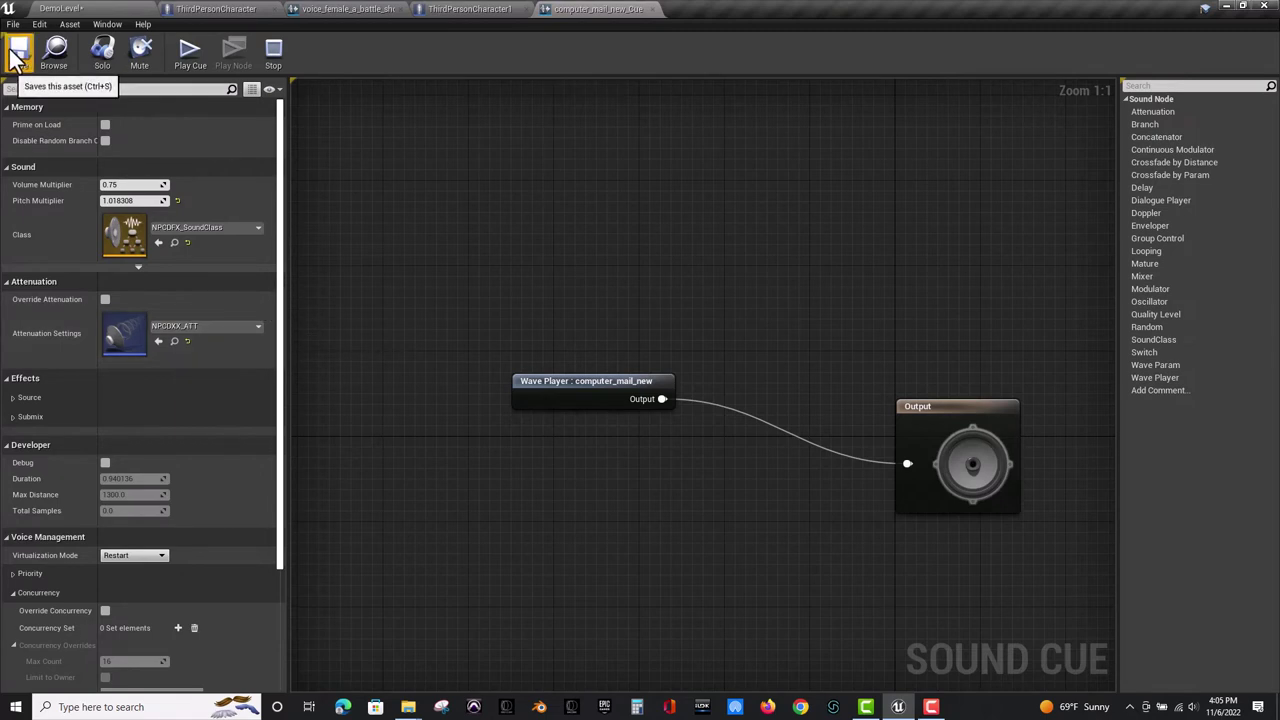
{"action": "left_click", "coordinate": [653, 9]}
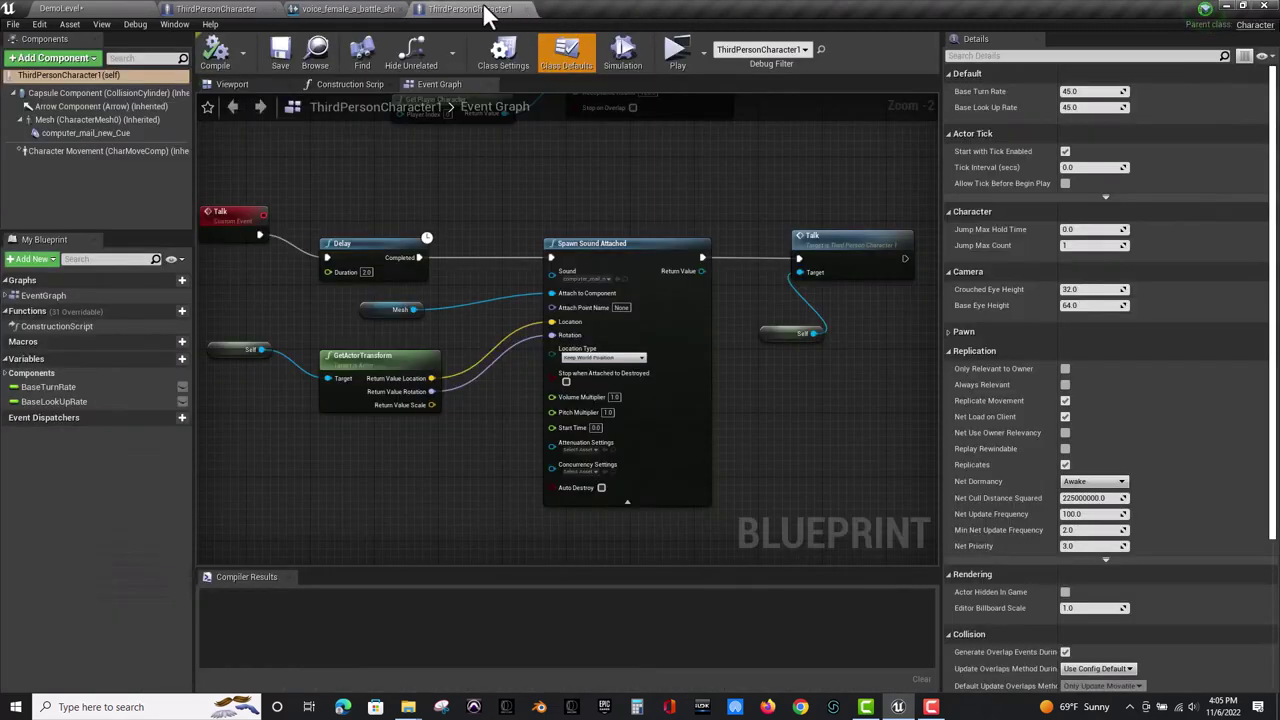
Wire Event BeginPlay through the Sequence node so Then 0 runs Follow and Then 1 runs Talk, and compile and save ThirdPersonCharacter1.
{"action": "right_click_drag", "start_coordinate": [417, 186], "coordinate": [456, 523]}
{"action": "right_click_drag", "start_coordinate": [519, 303], "coordinate": [591, 501]}
{"action": "right_click_drag", "start_coordinate": [507, 154], "coordinate": [514, 383]}
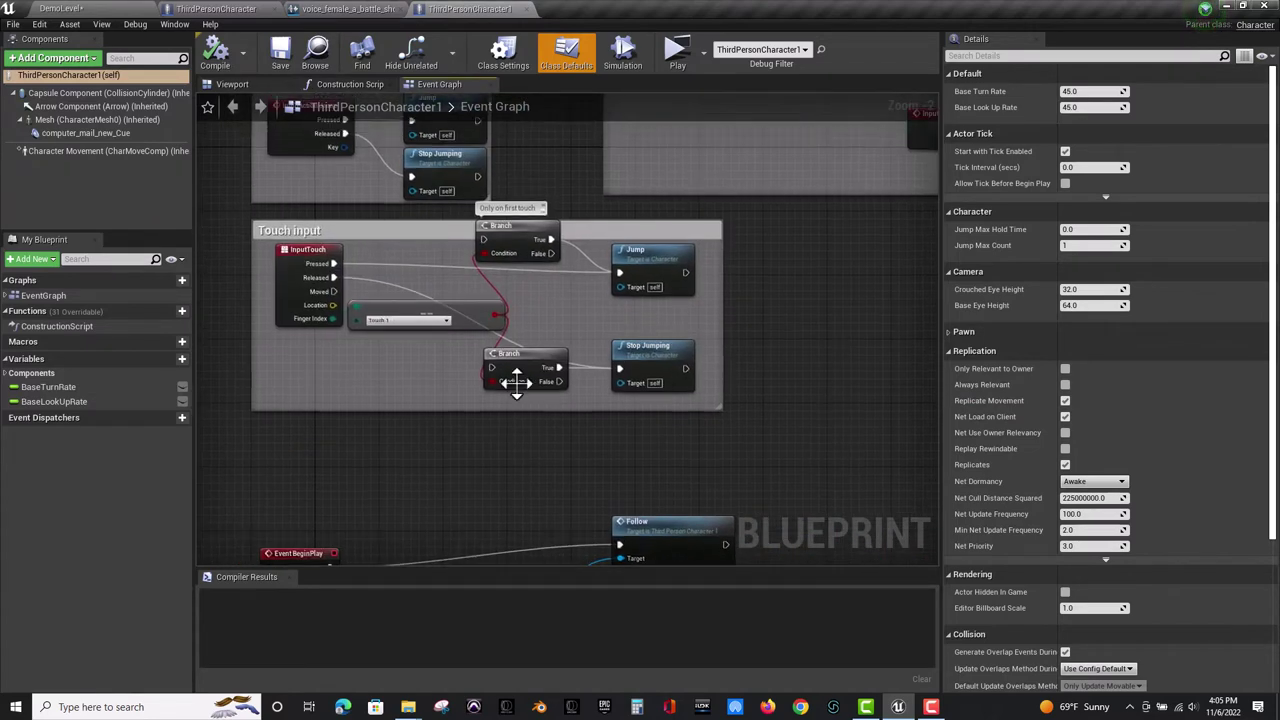
{"action": "right_click_drag", "start_coordinate": [549, 304], "coordinate": [581, 529]}
{"action": "right_click_drag", "start_coordinate": [408, 560], "coordinate": [355, 302]}
{"action": "right_click_drag", "start_coordinate": [354, 387], "coordinate": [389, 168]}
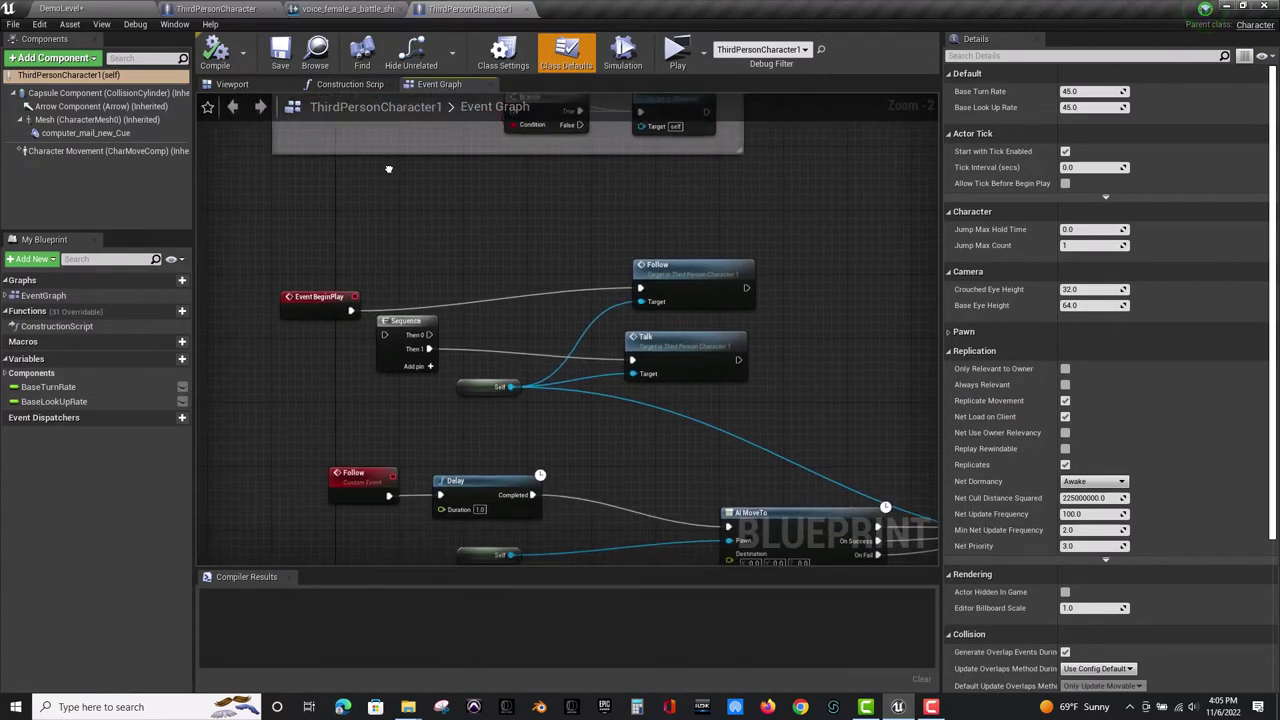
{"action": "left_click_drag", "start_coordinate": [352, 311], "coordinate": [640, 288]}
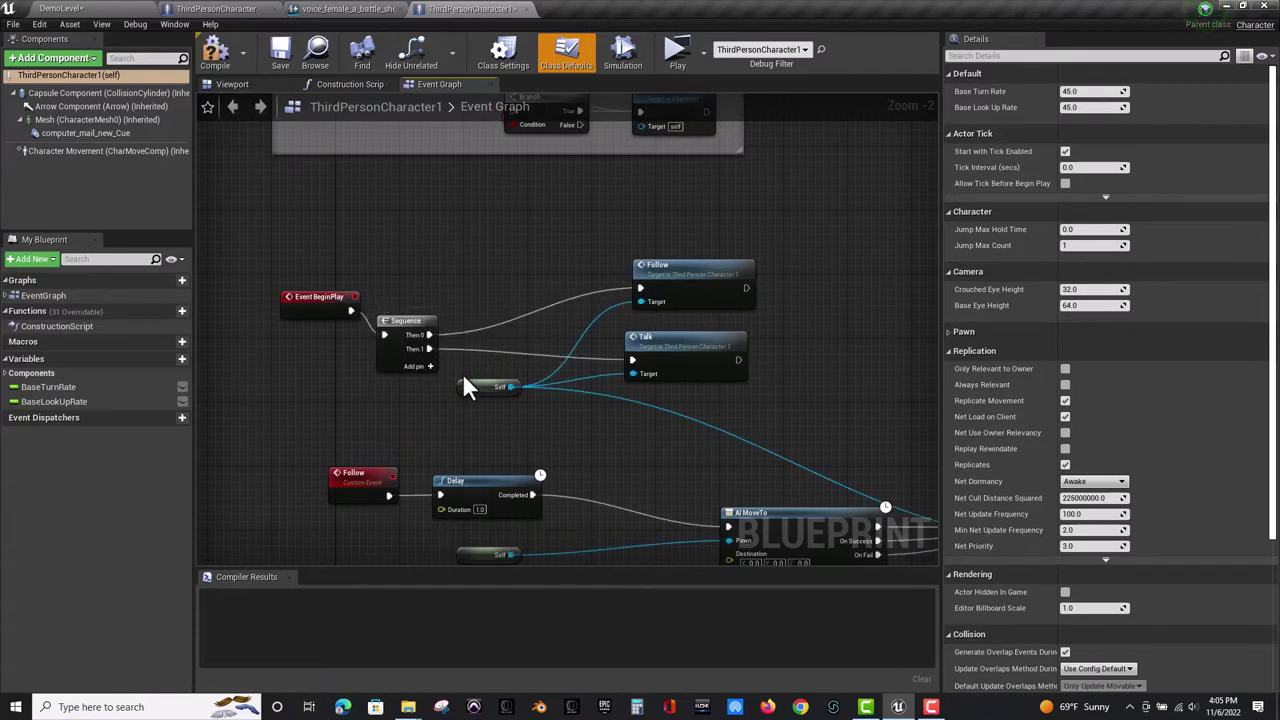
{"action": "left_click_drag", "start_coordinate": [429, 349], "coordinate": [633, 360]}
{"action": "left_click", "coordinate": [216, 55]}
{"action": "left_click", "coordinate": [280, 52]}
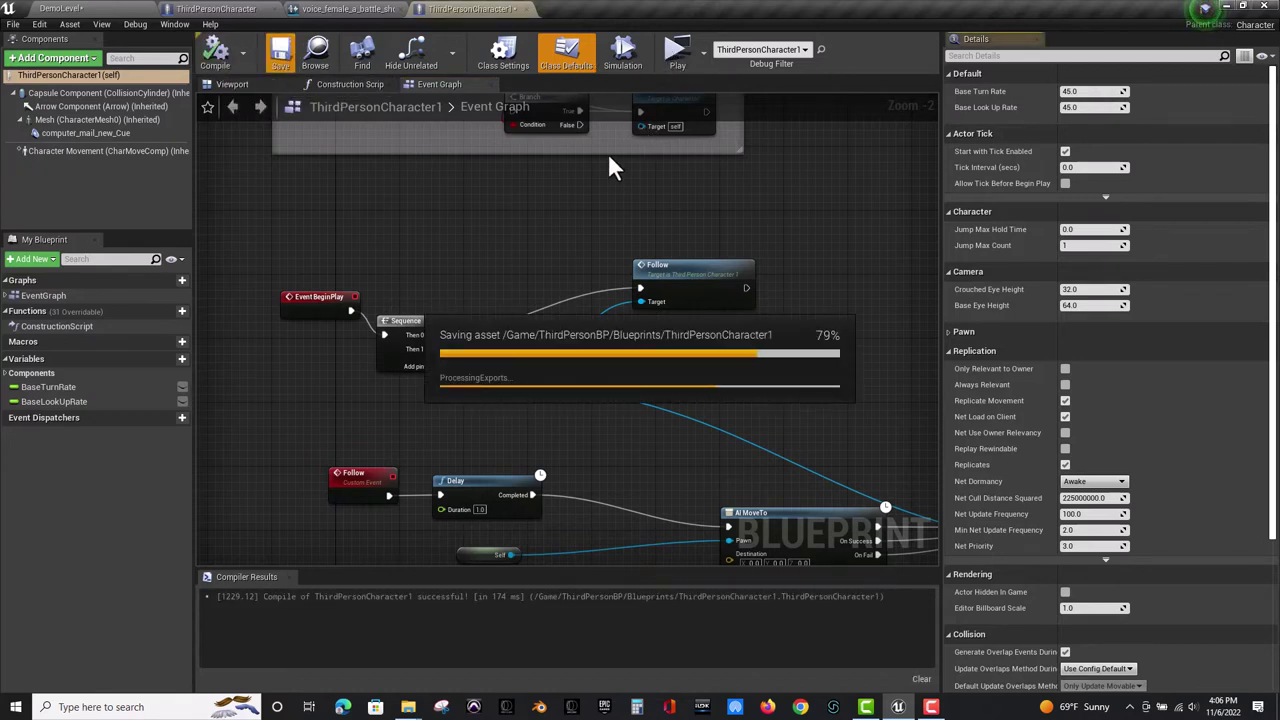
Play DemoLevel and run the character into the bathroom with the NPC following to test the reverb on their sounds.
{"action": "right_click_drag", "start_coordinate": [529, 238], "coordinate": [635, 266]}
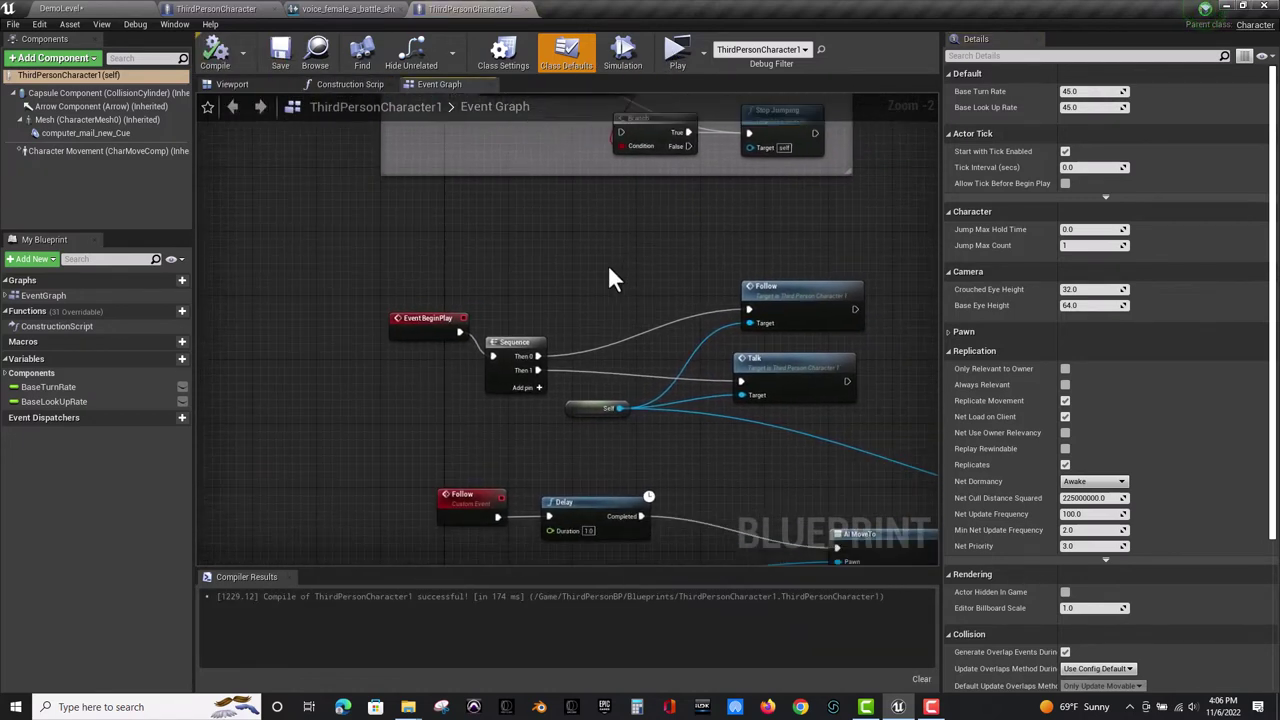
{"action": "left_click", "coordinate": [114, 7]}
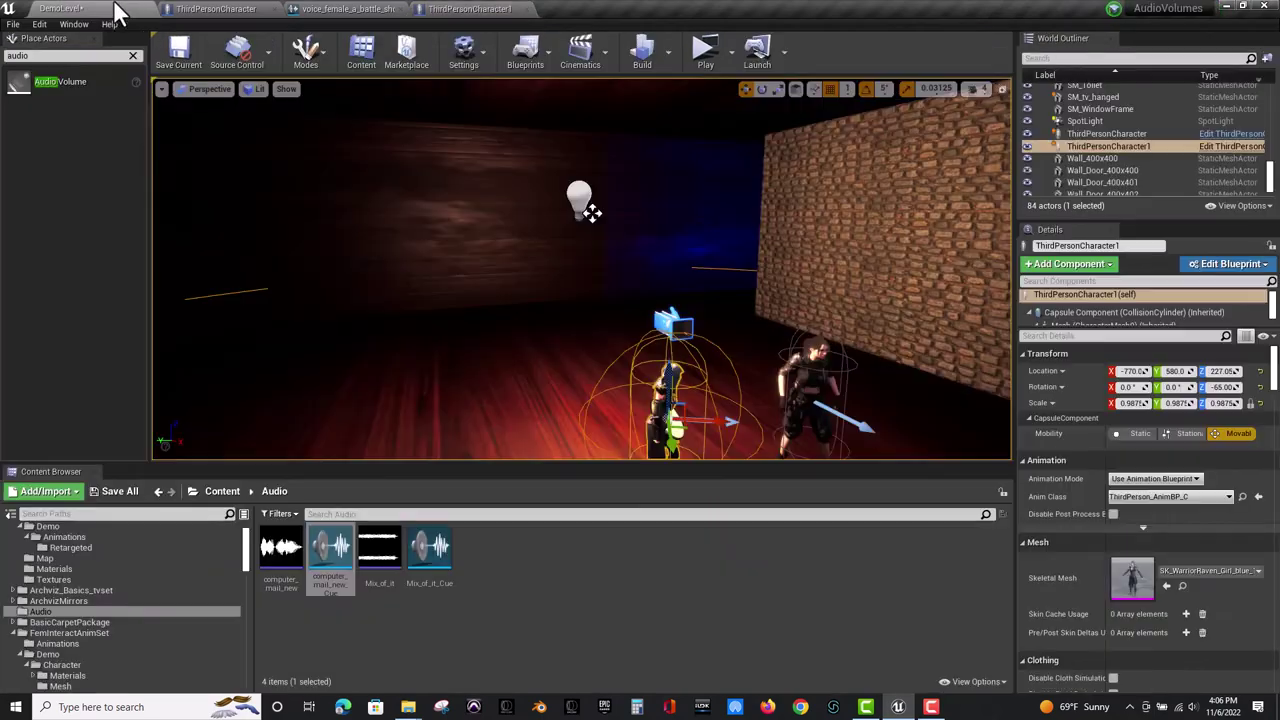
{"action": "left_click", "coordinate": [700, 55]}
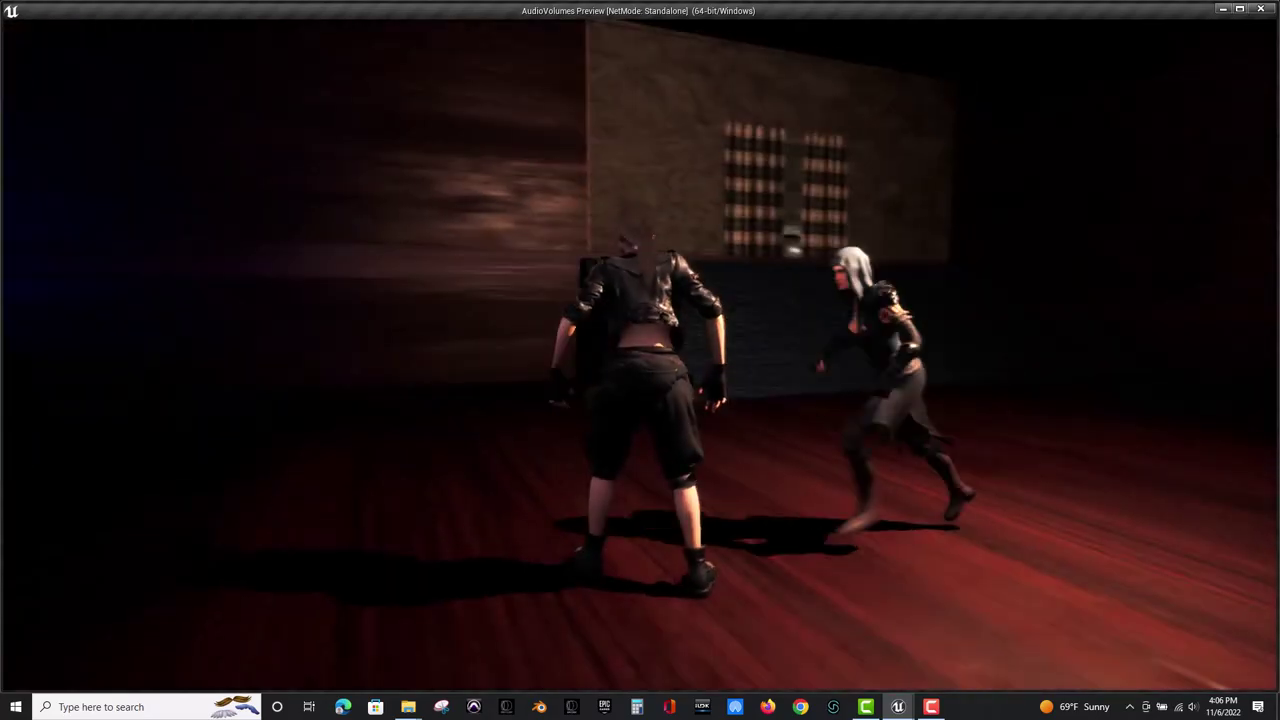
{"action": "key", "text": "w"}
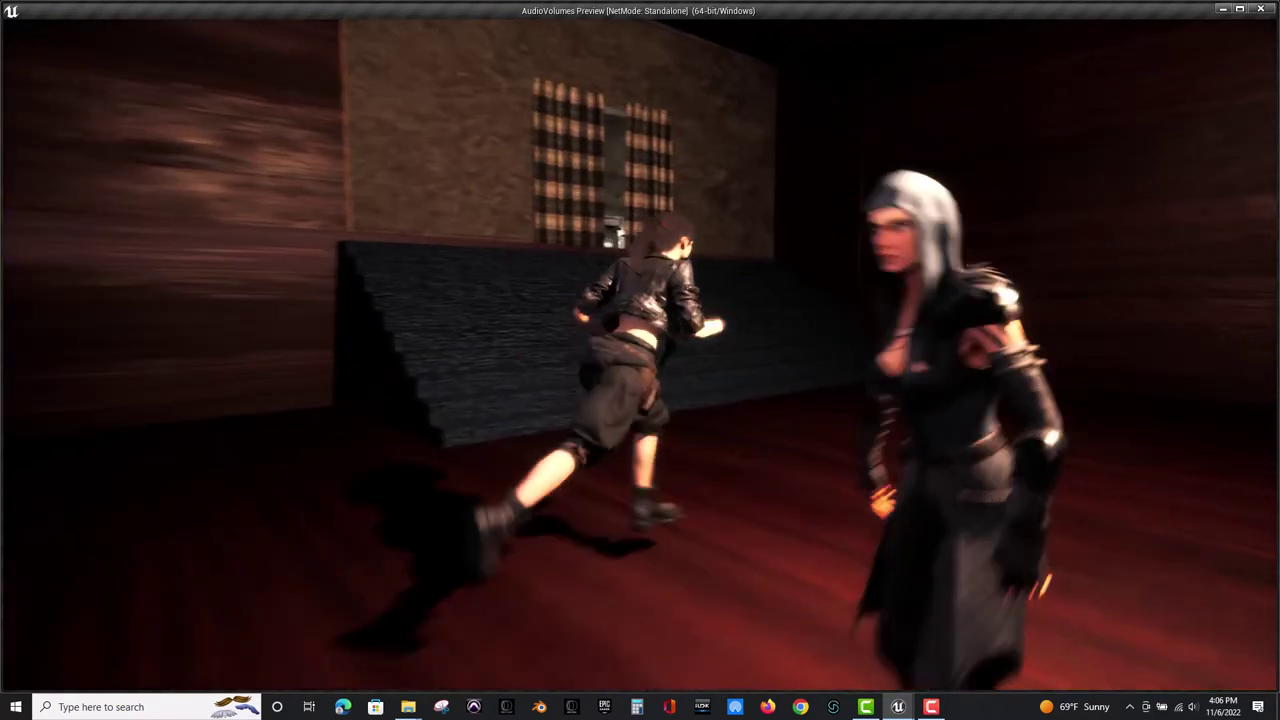
{"action": "key", "text": "w"}
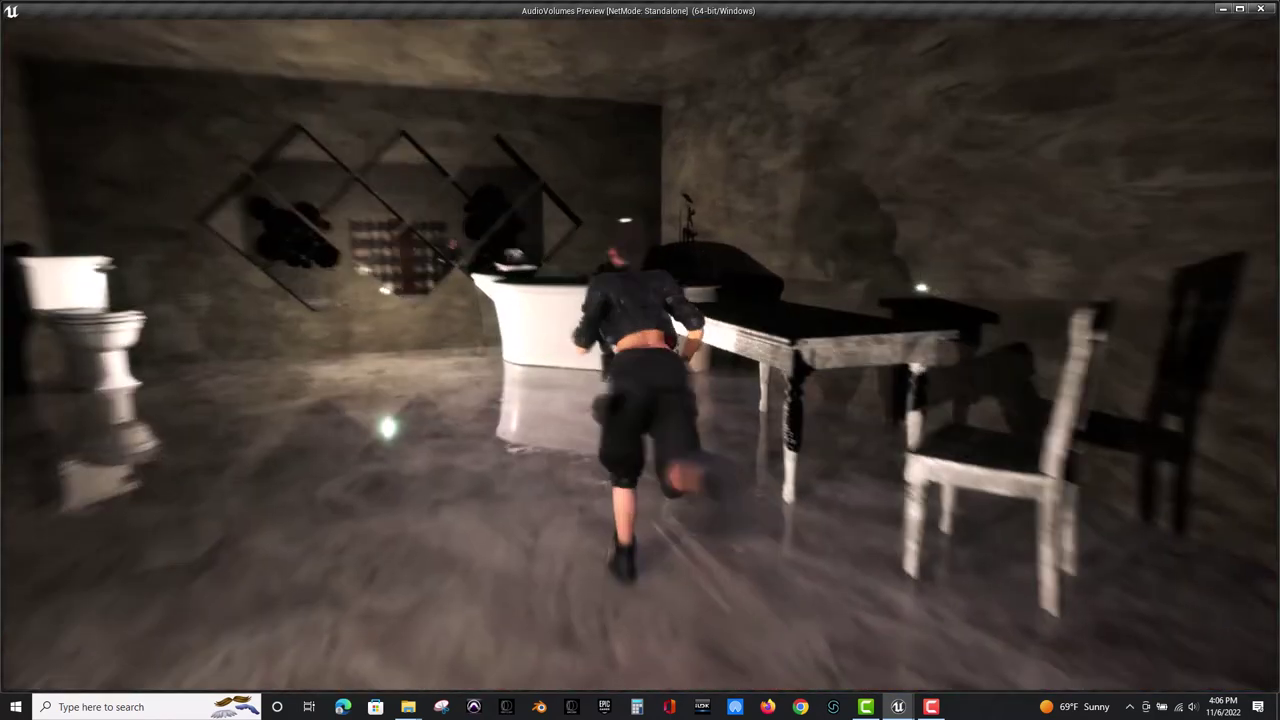
{"action": "key", "text": "w"}
{"action": "key", "text": "a"}
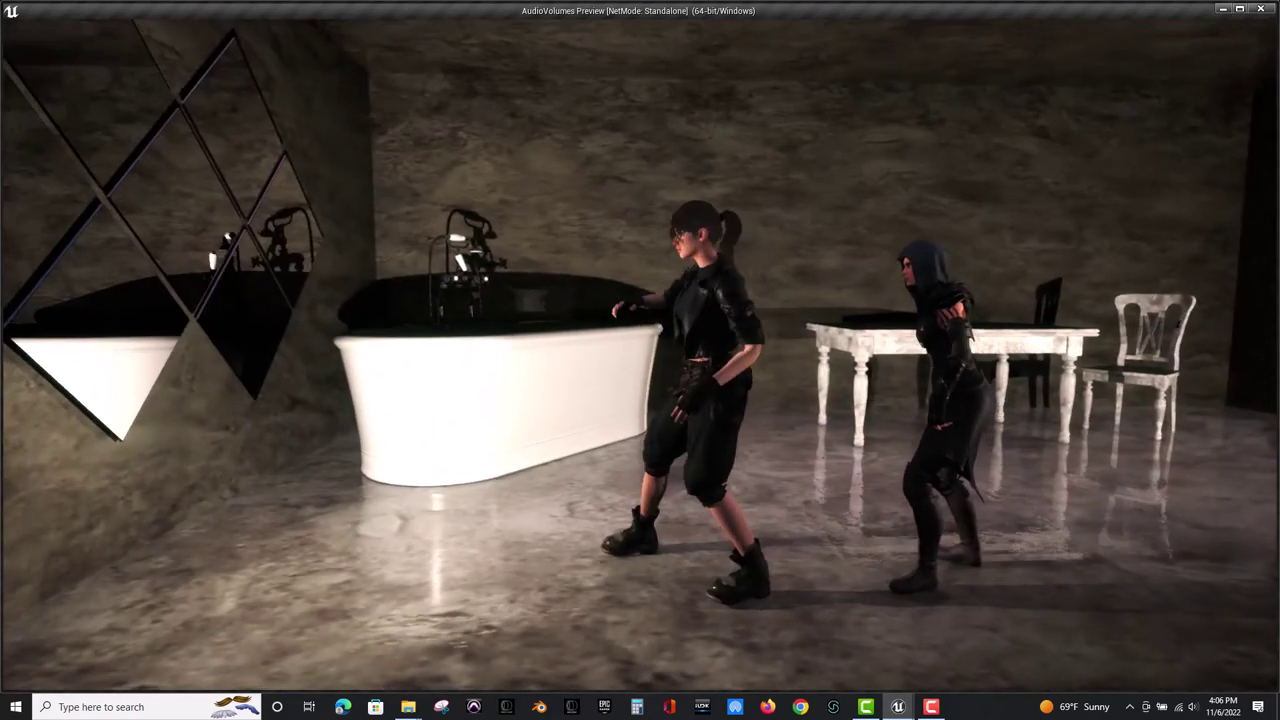
Move the character around the bathroom beside the NPC to hear the reverb, and end the play session.
{"action": "key", "text": "s"}
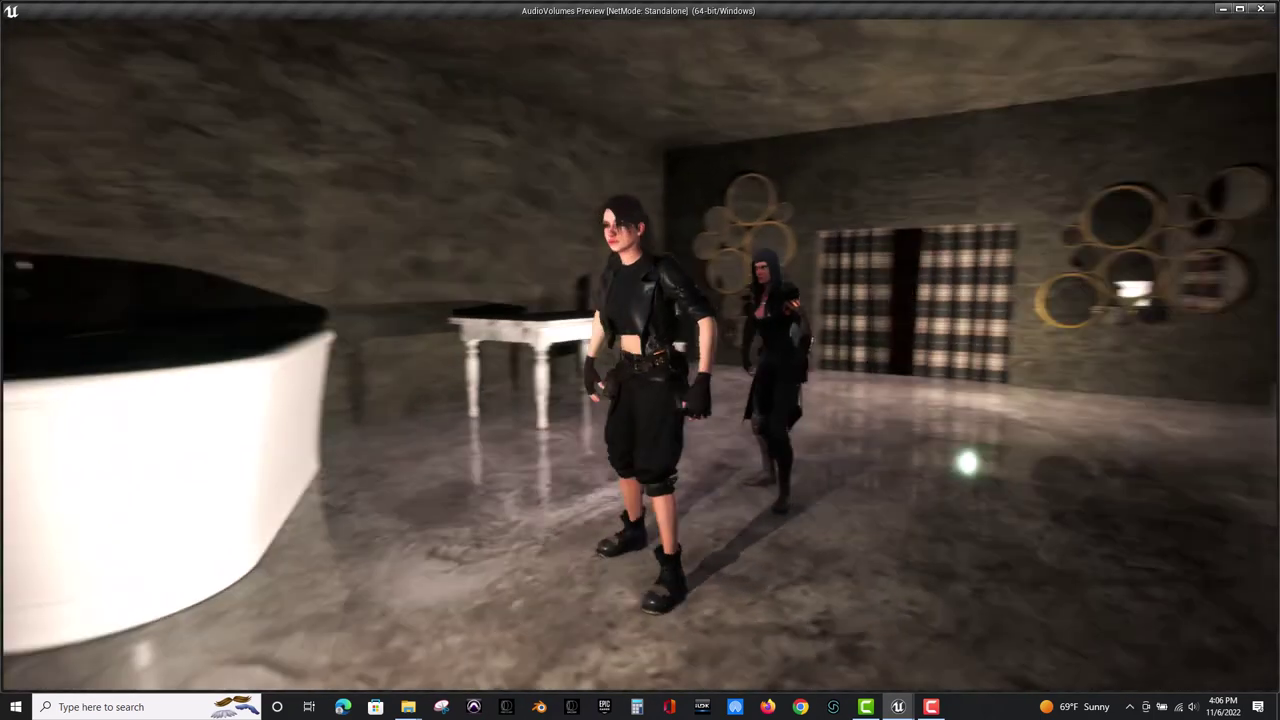
{"action": "key", "text": "w"}
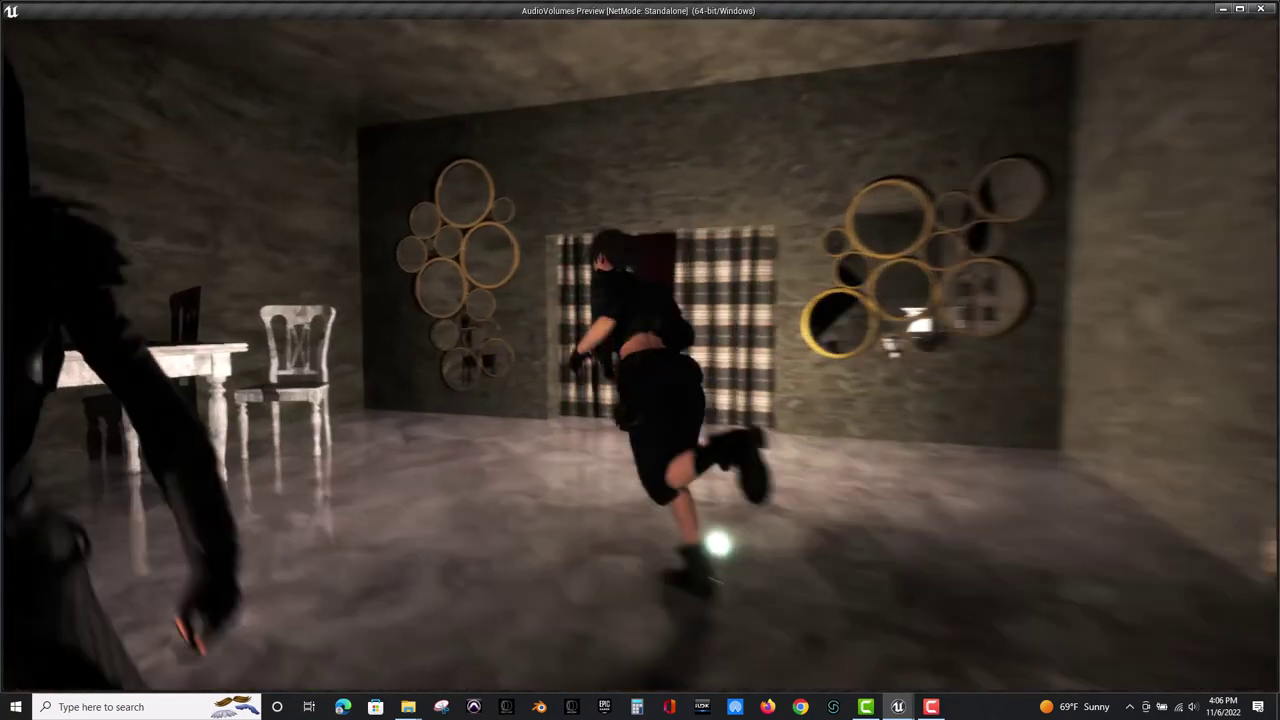
{"action": "key", "text": "Escape"}
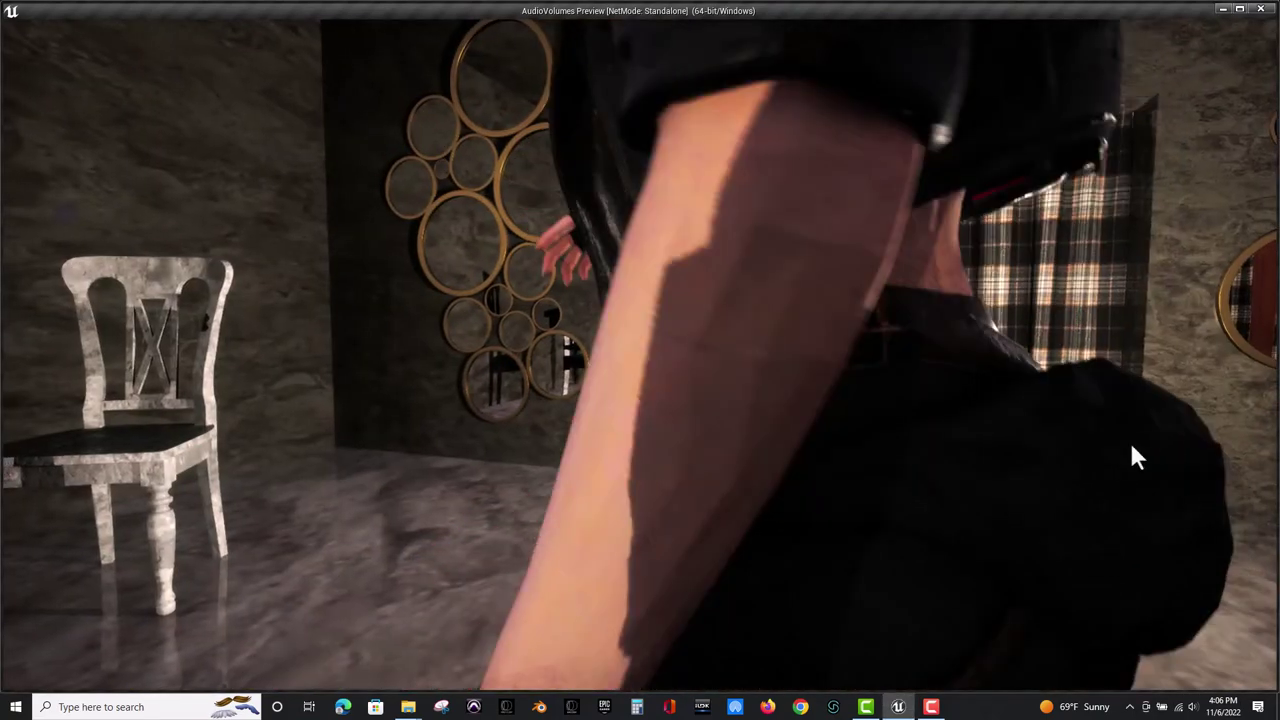
{"action": "key", "text": "Escape"}
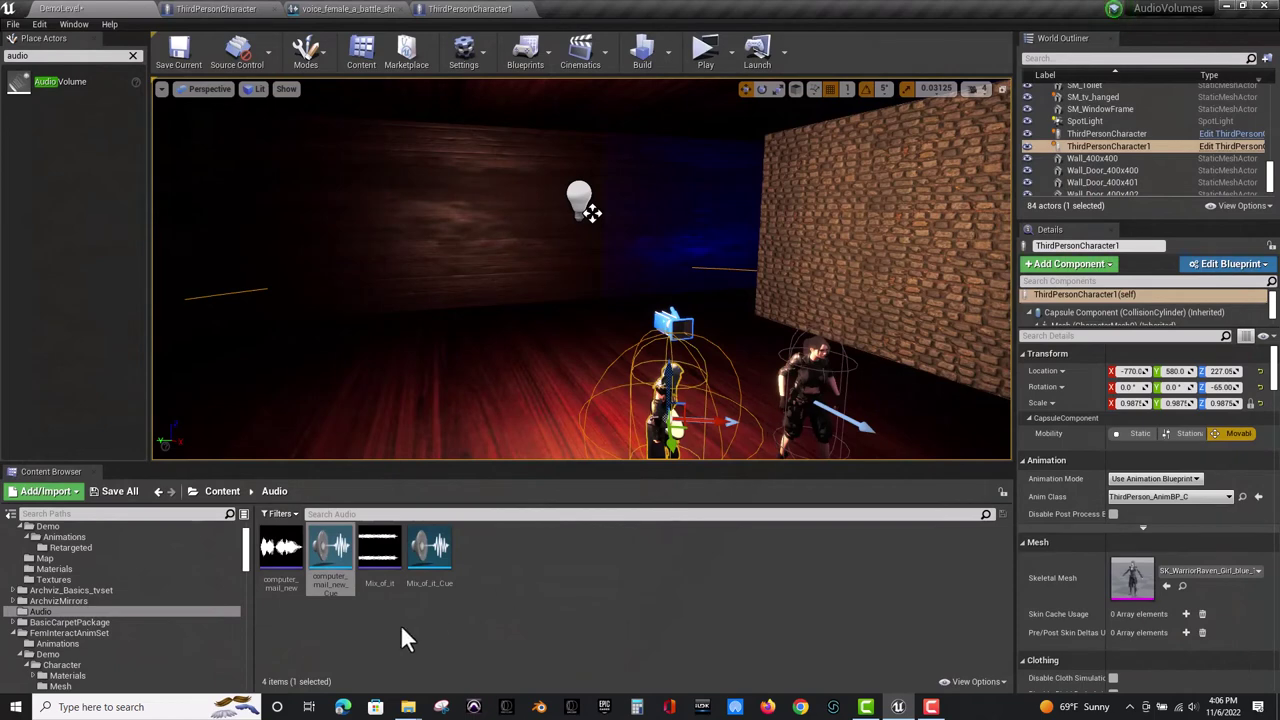
Find and select BathroomAudioVoulume by filtering the level's actors with "ba", and open its BathroomReverb effect for editing.
{"action": "left_click", "coordinate": [1137, 58]}
{"action": "type", "text": "ba"}
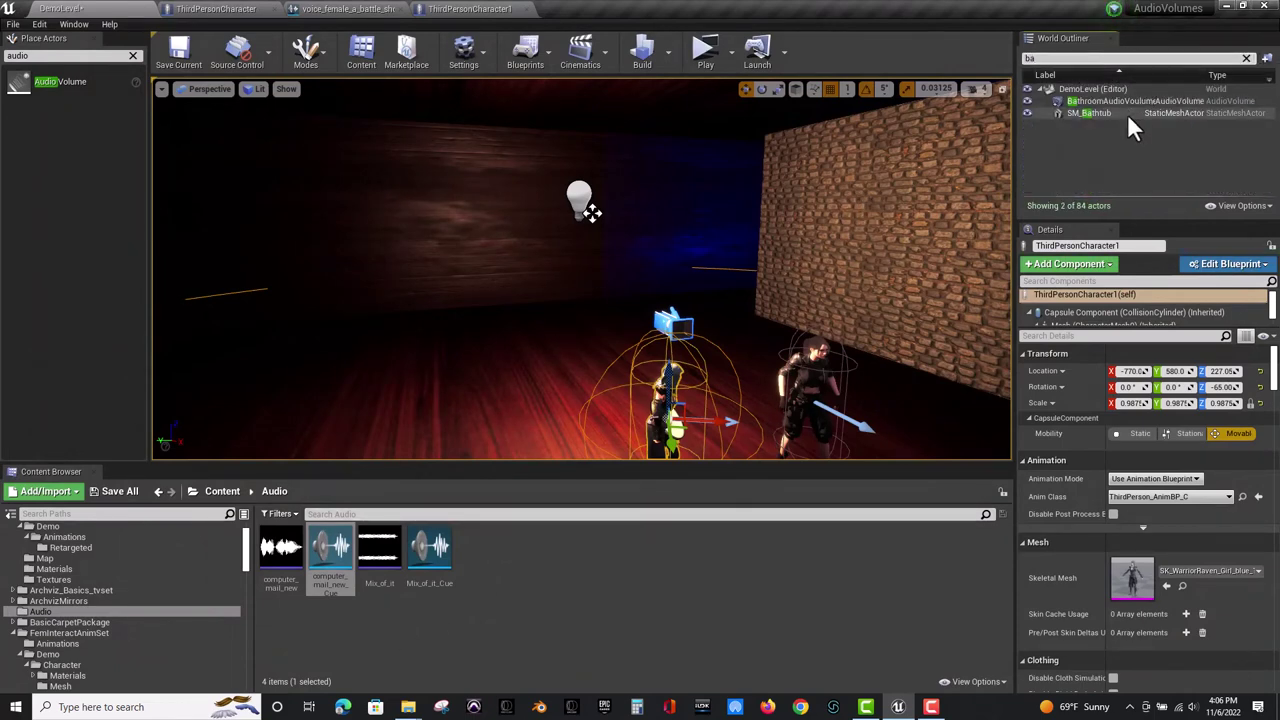
{"action": "left_click", "coordinate": [1099, 100]}
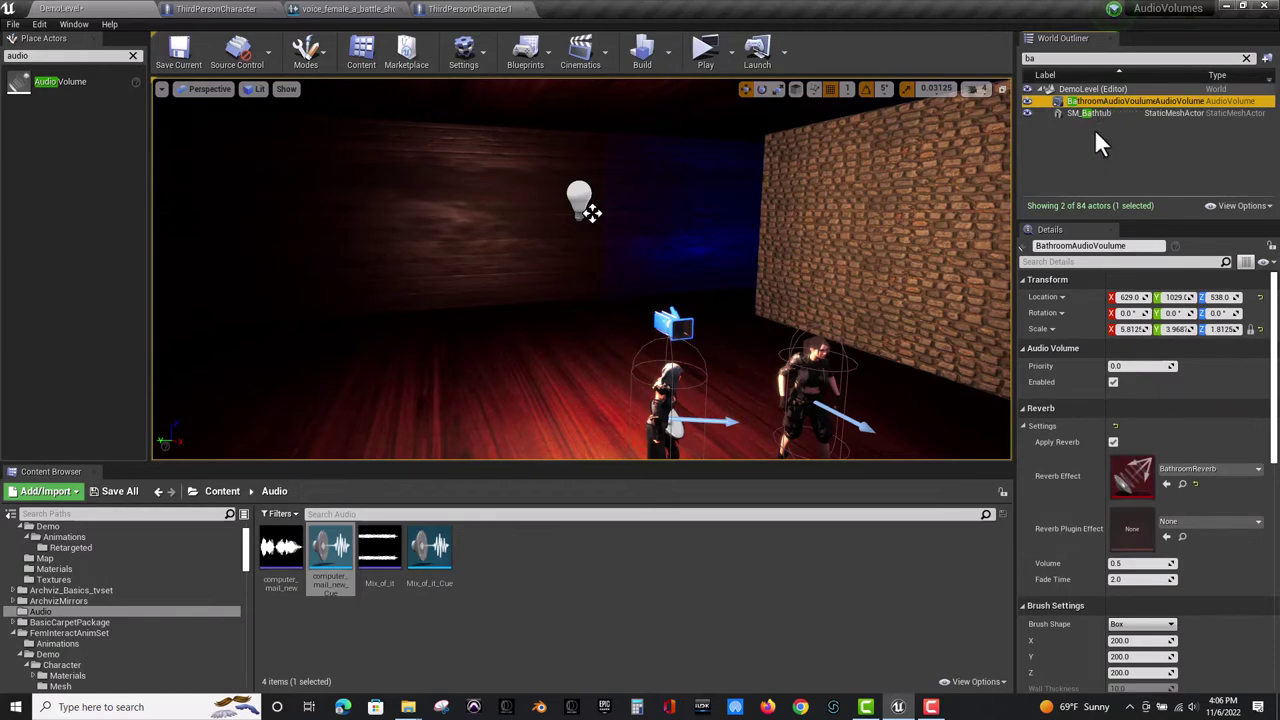
{"action": "double_click", "coordinate": [1135, 475]}
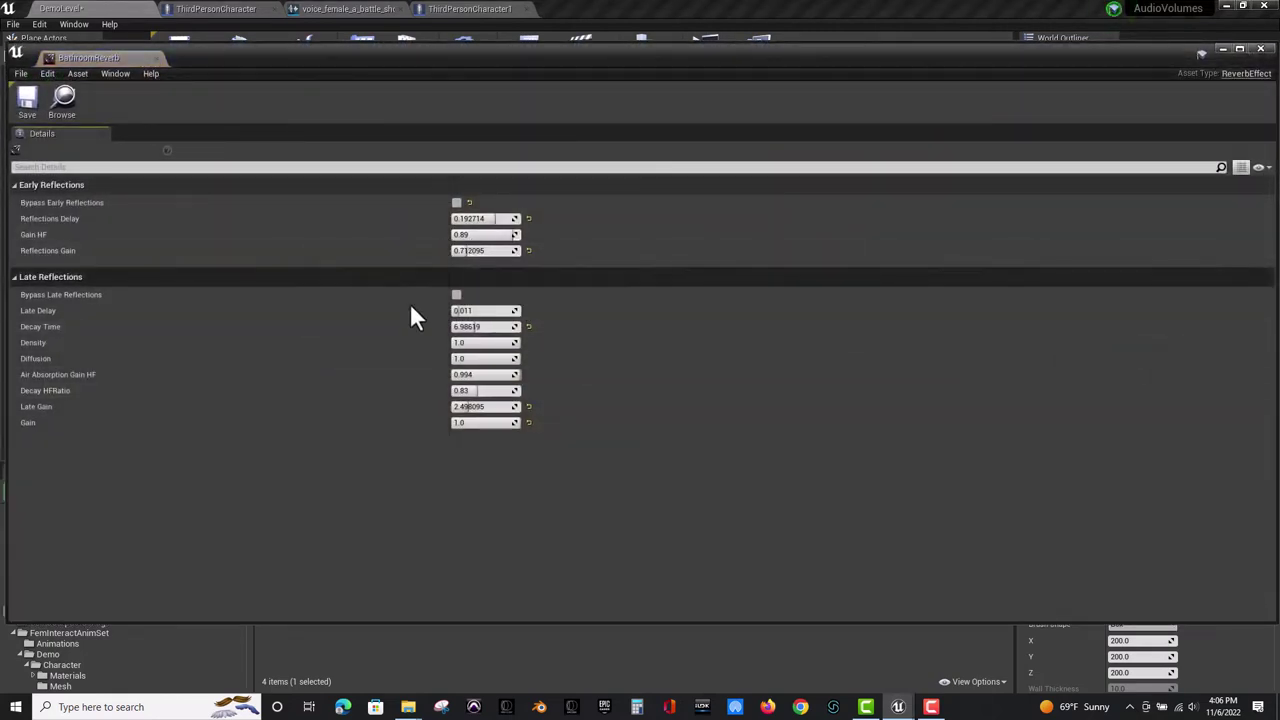
Set BathroomReverb's Reflections Delay to about 0.284, Reflections Gain 0.351, Late Delay 0.045 and Decay Time 3.95, save it and dock its editor in the main window.
{"action": "left_click_drag", "start_coordinate": [470, 327], "coordinate": [462, 327]}
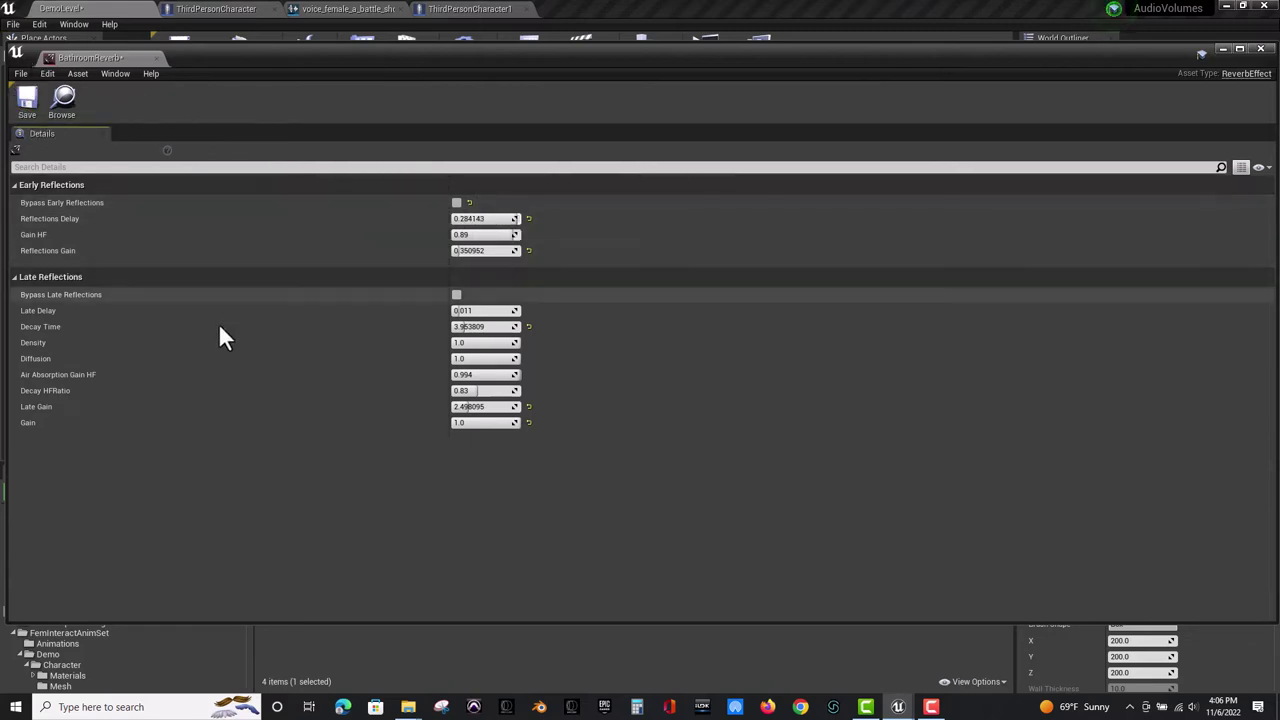
{"action": "left_click", "coordinate": [26, 102]}
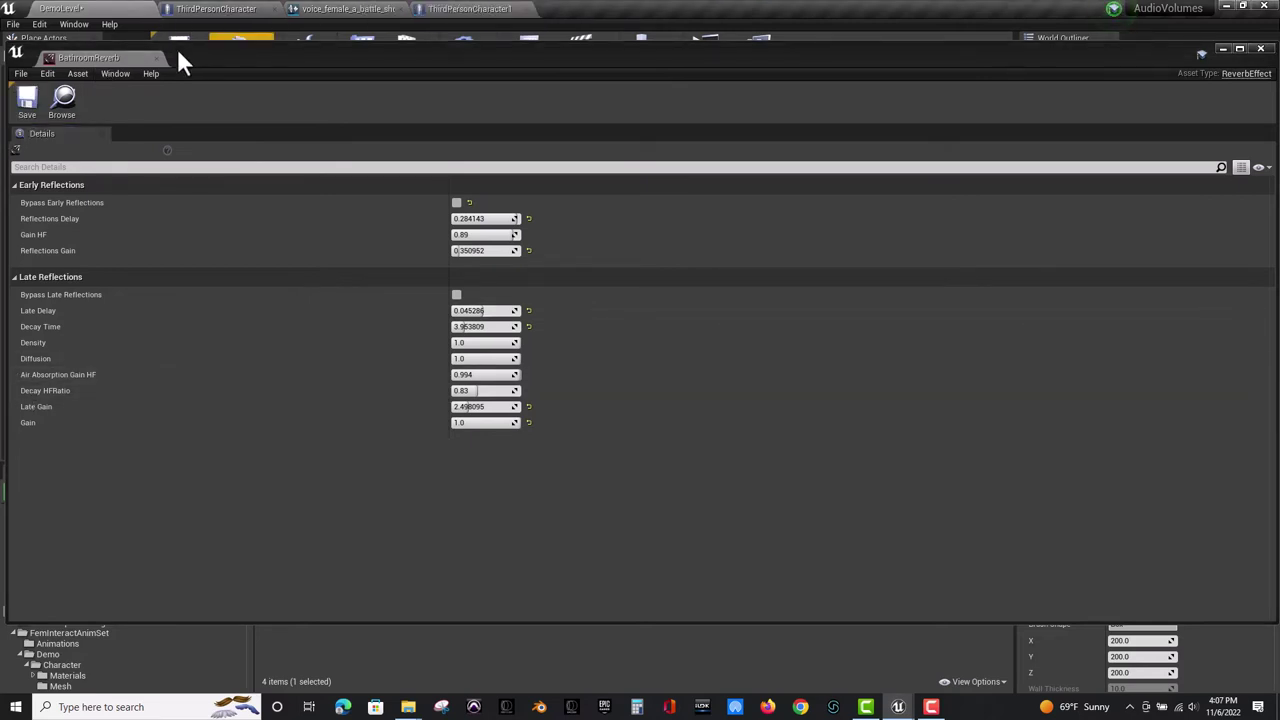
{"action": "left_click_drag", "start_coordinate": [100, 57], "coordinate": [616, 18]}
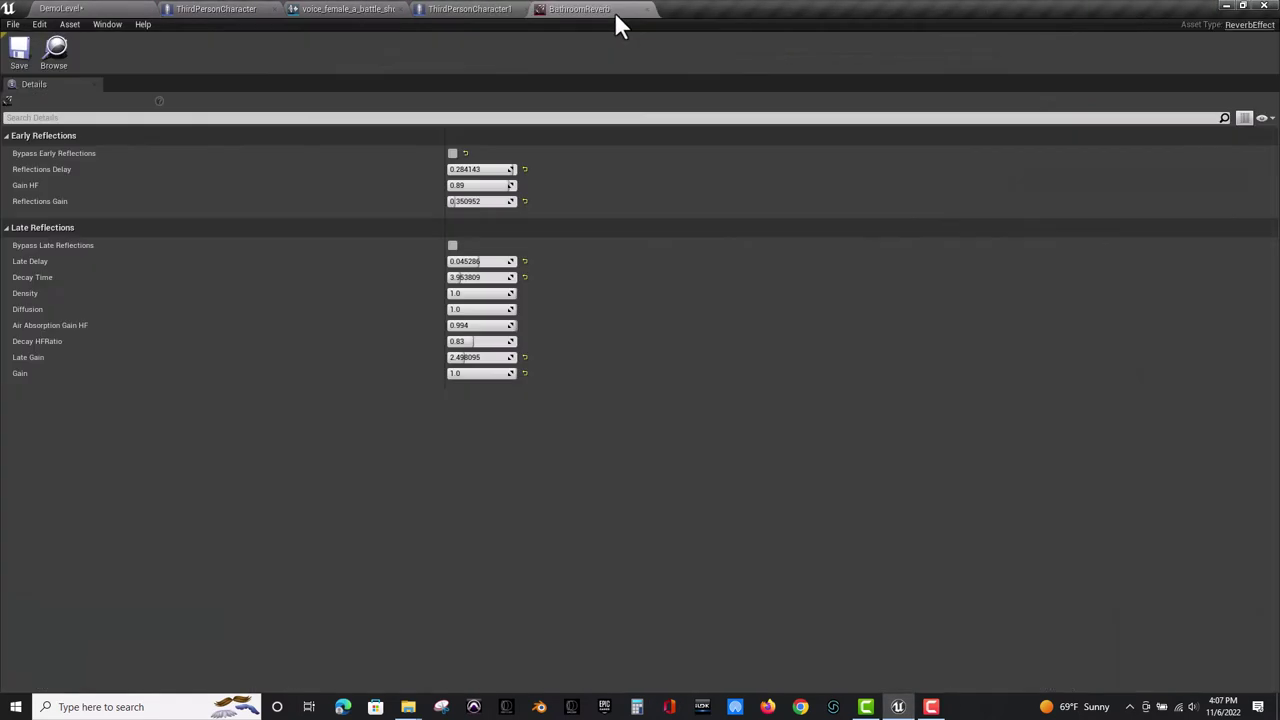
Play DemoLevel, run the character into the bathroom to hear the adjusted reverb, and end the play session.
{"action": "left_click", "coordinate": [62, 9]}
{"action": "left_click", "coordinate": [705, 55]}
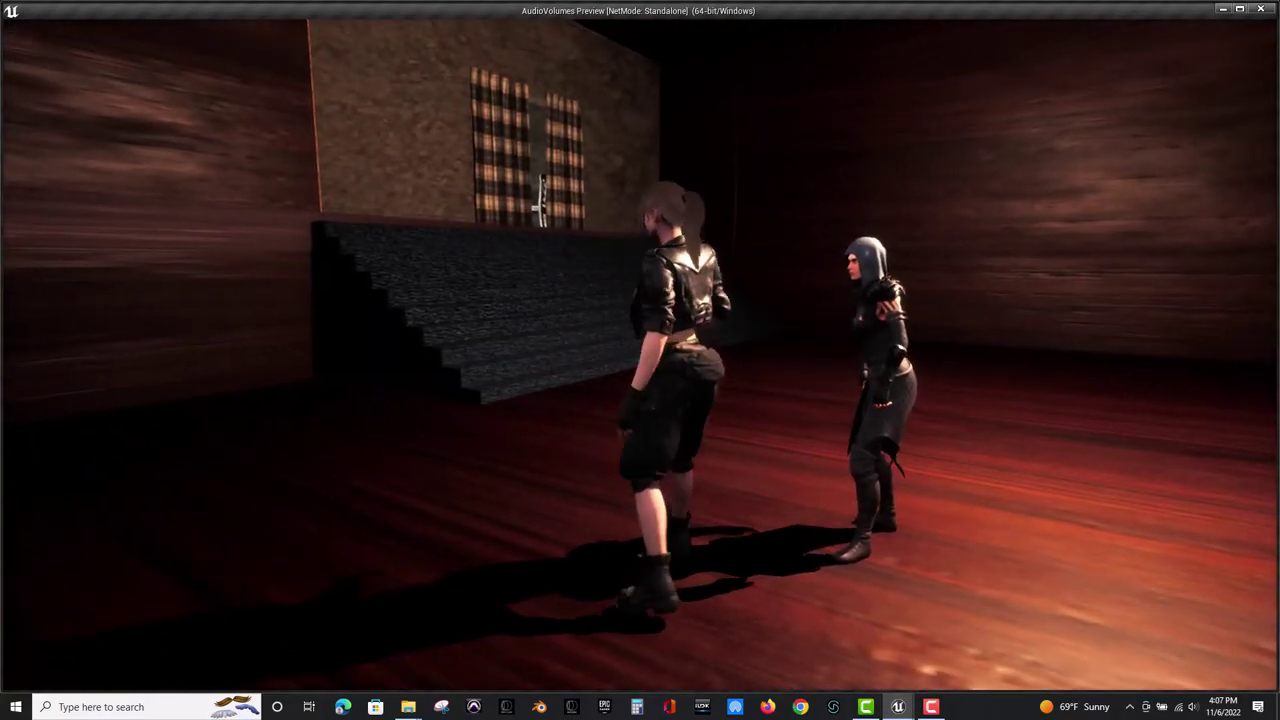
{"action": "key", "text": "w"}
{"action": "key", "text": "w"}
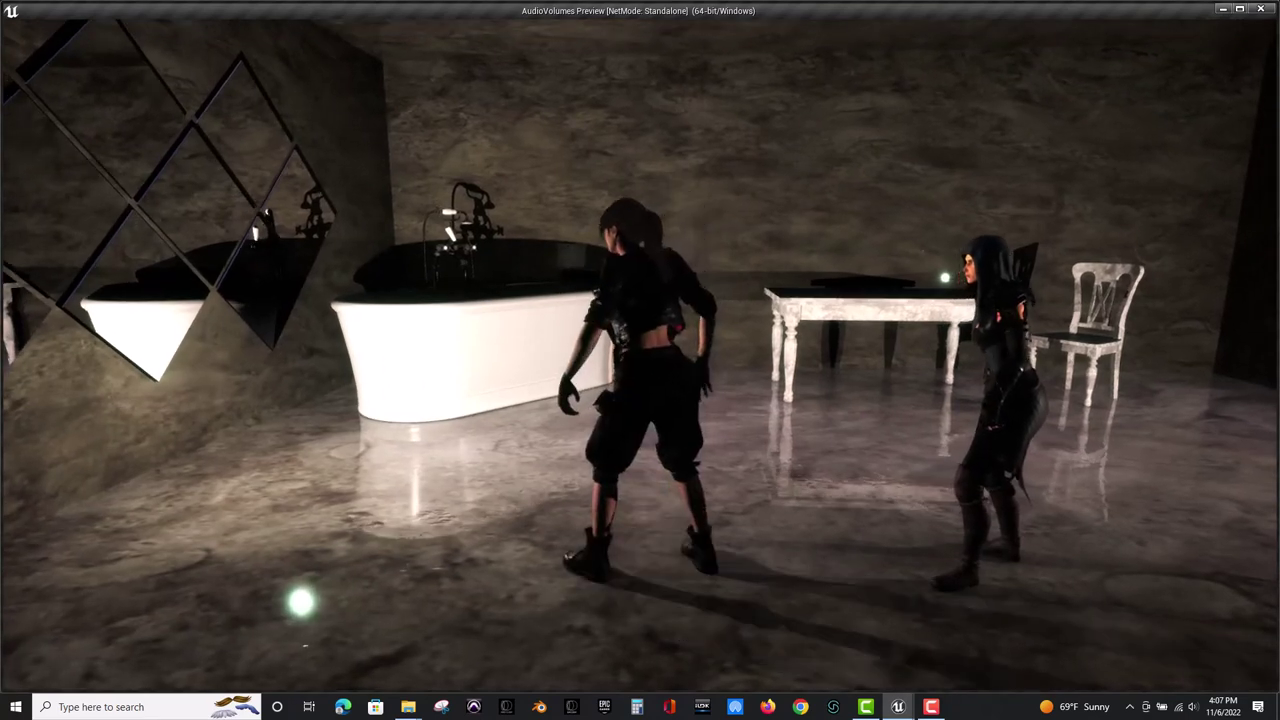
{"action": "key", "text": "Escape"}
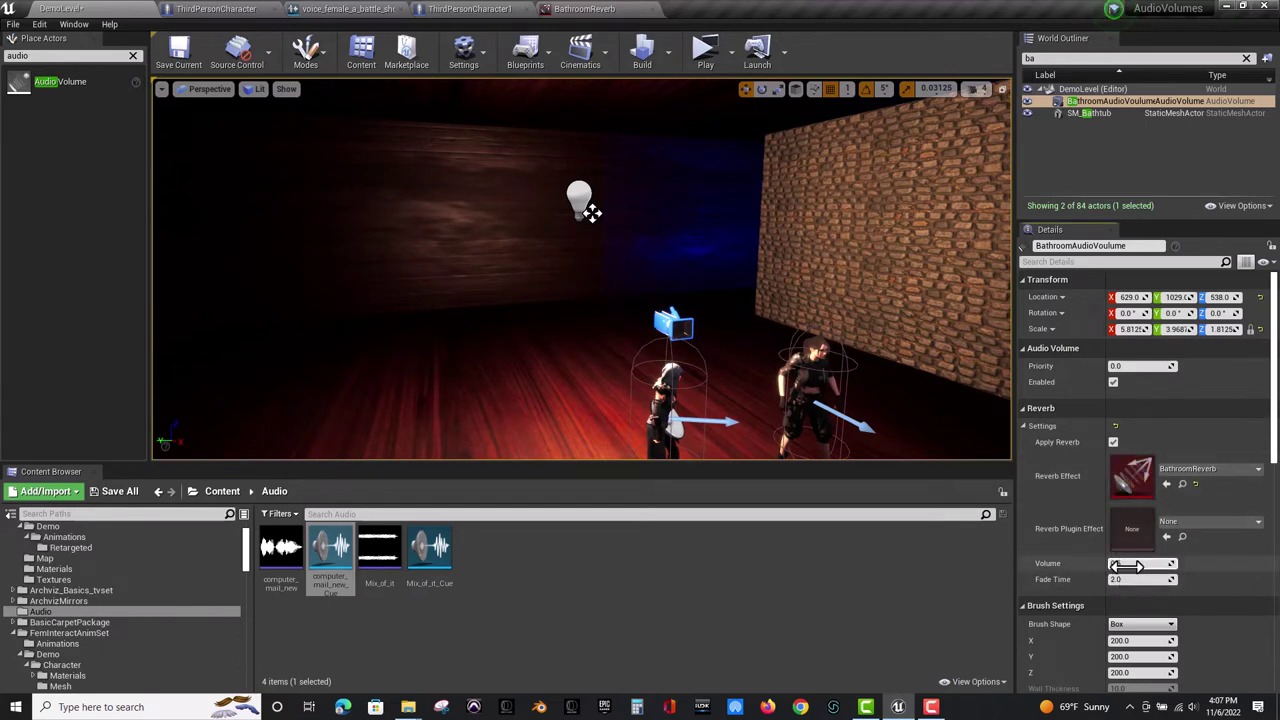
Lower BathroomAudioVoulume's reverb Volume to about 0.052 and save DemoLevel.
{"action": "left_click_drag", "start_coordinate": [1140, 563], "coordinate": [1110, 563]}
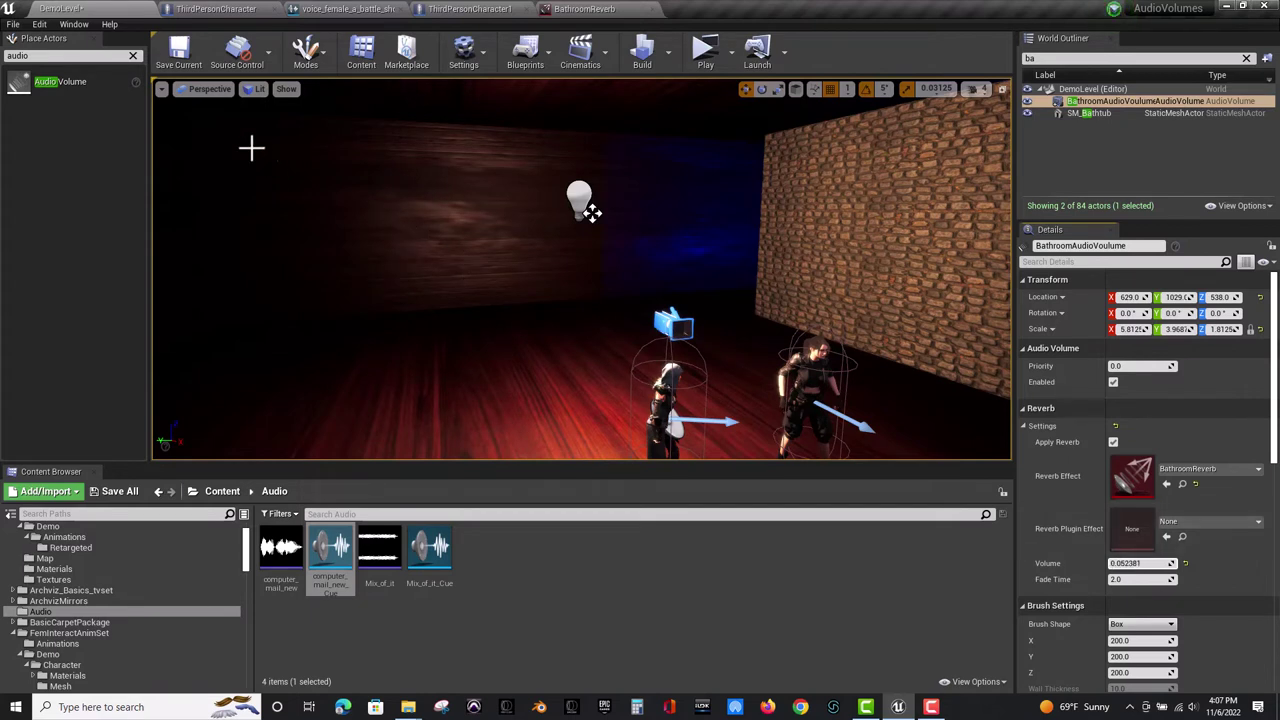
{"action": "left_click", "coordinate": [178, 50]}
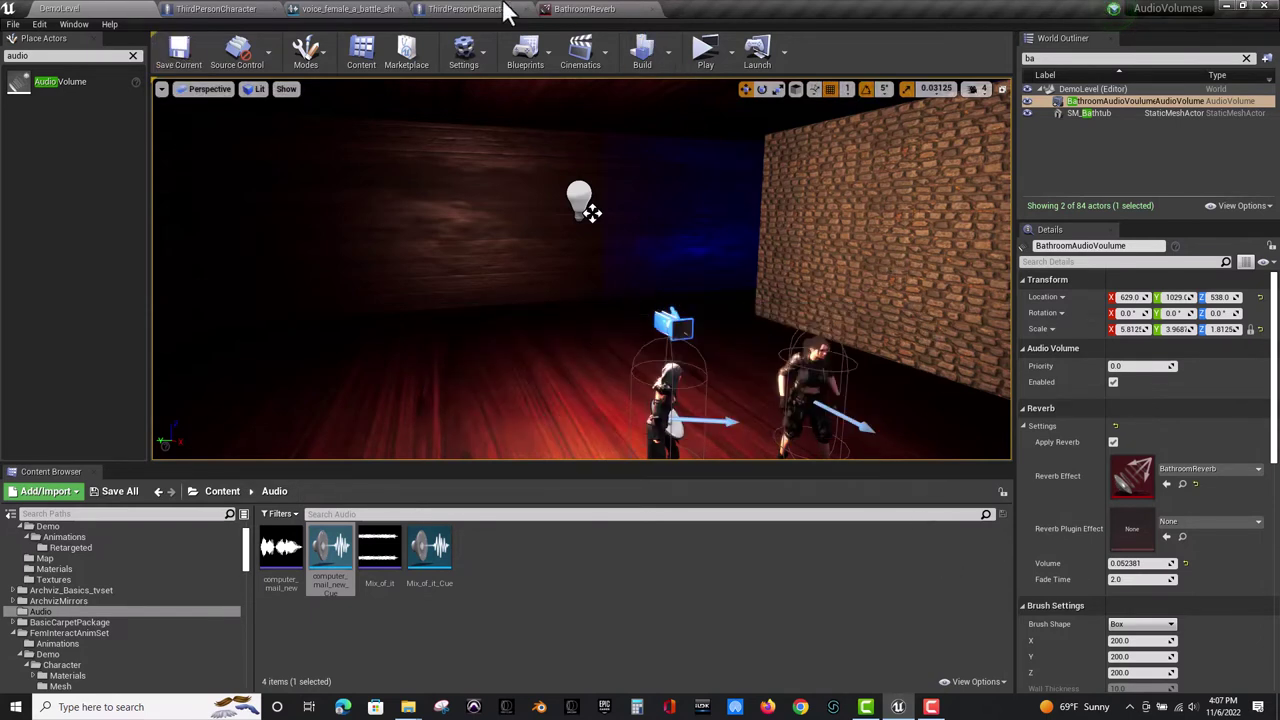
Play DemoLevel and run the character toward the stairs to test the lowered reverb volume.
{"action": "left_click", "coordinate": [700, 54]}
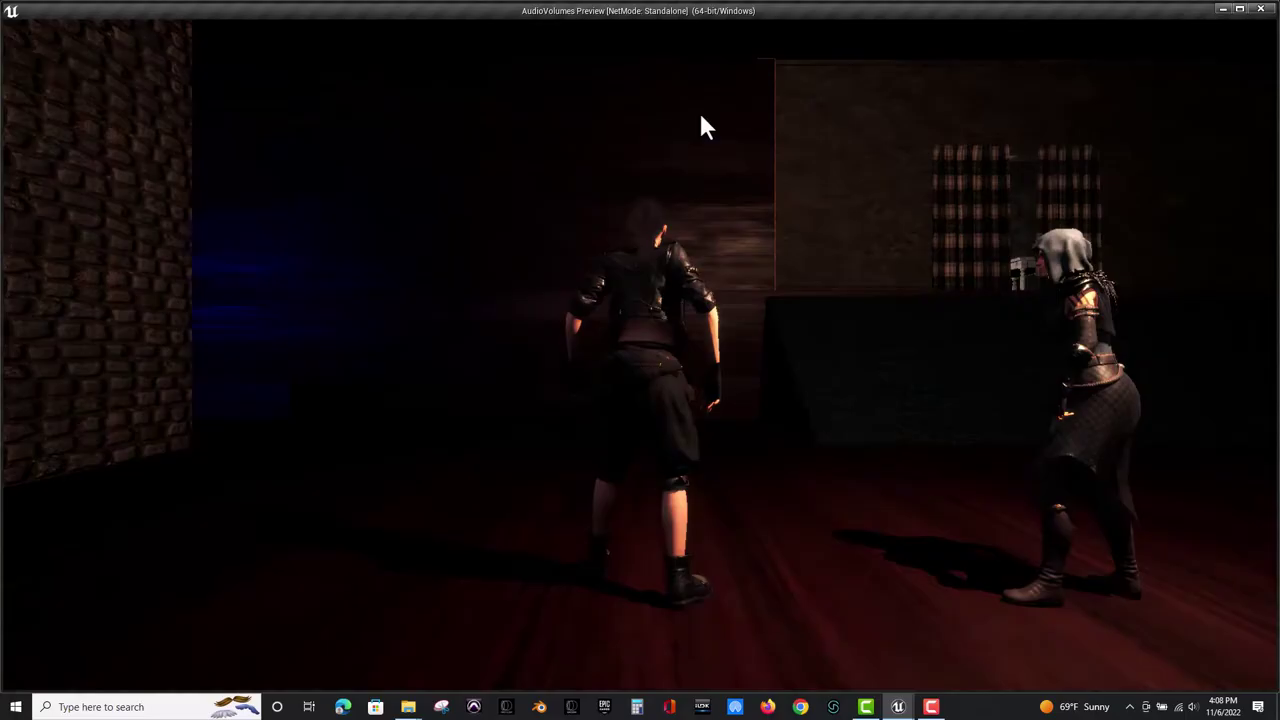
{"action": "key", "text": "w"}
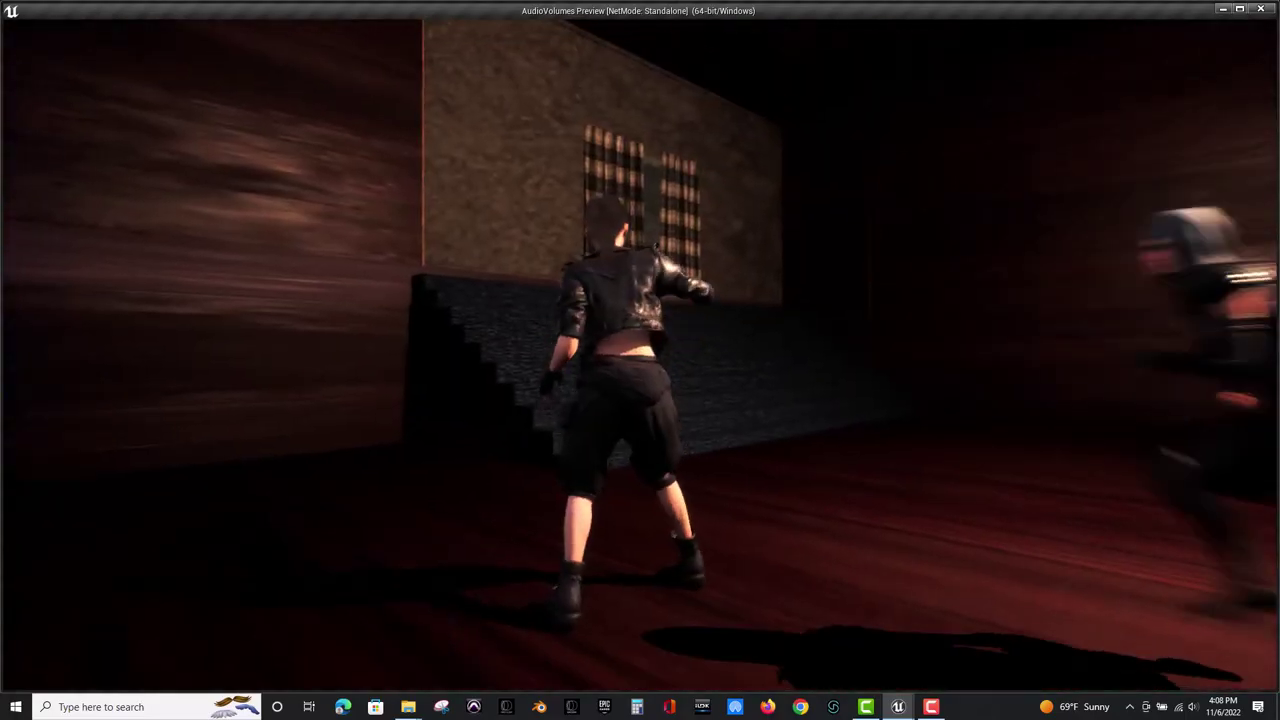
{"action": "key", "text": "w"}
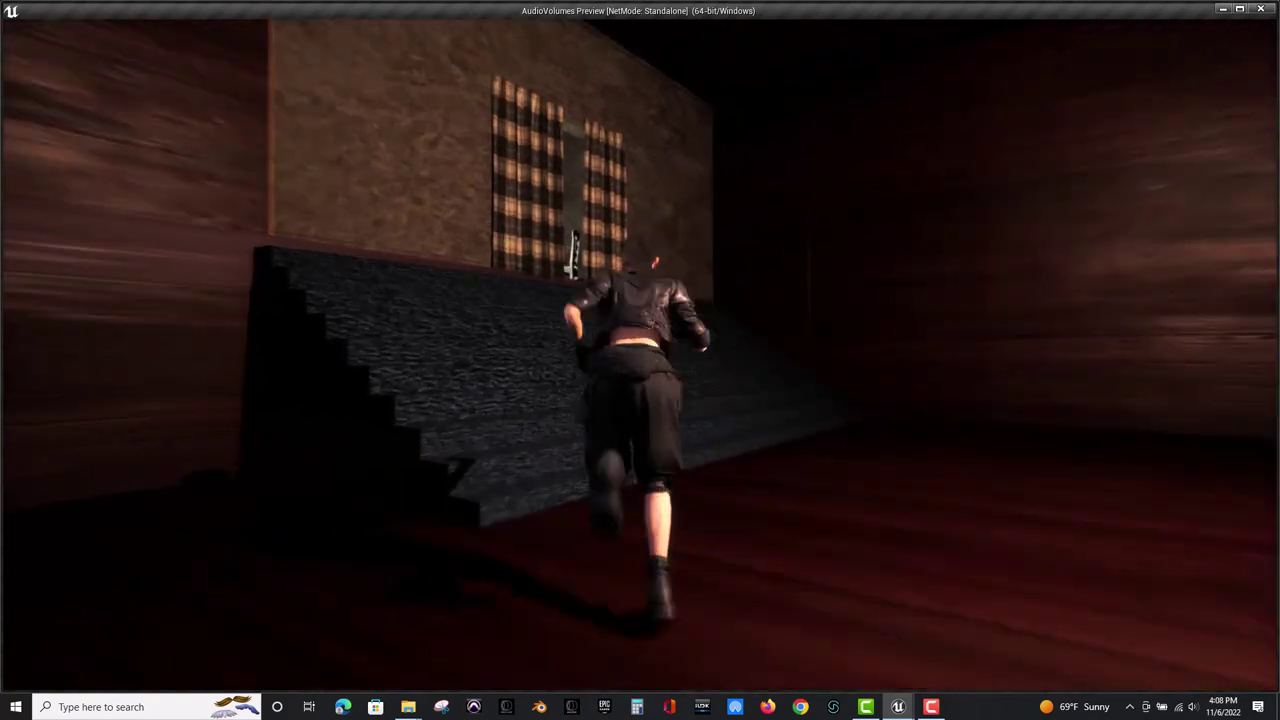
Move the character around the bathroom to listen to its reverb, and end the preview.
{"action": "key", "text": "a"}
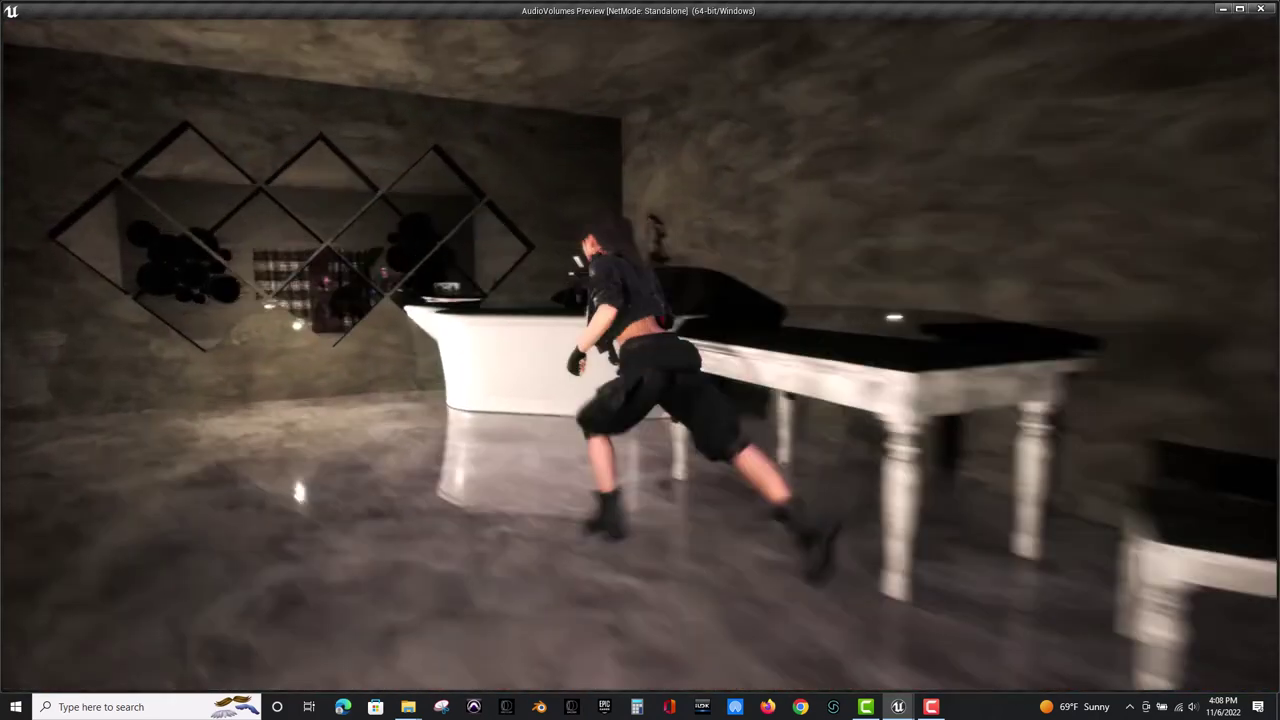
{"action": "key", "text": "d"}
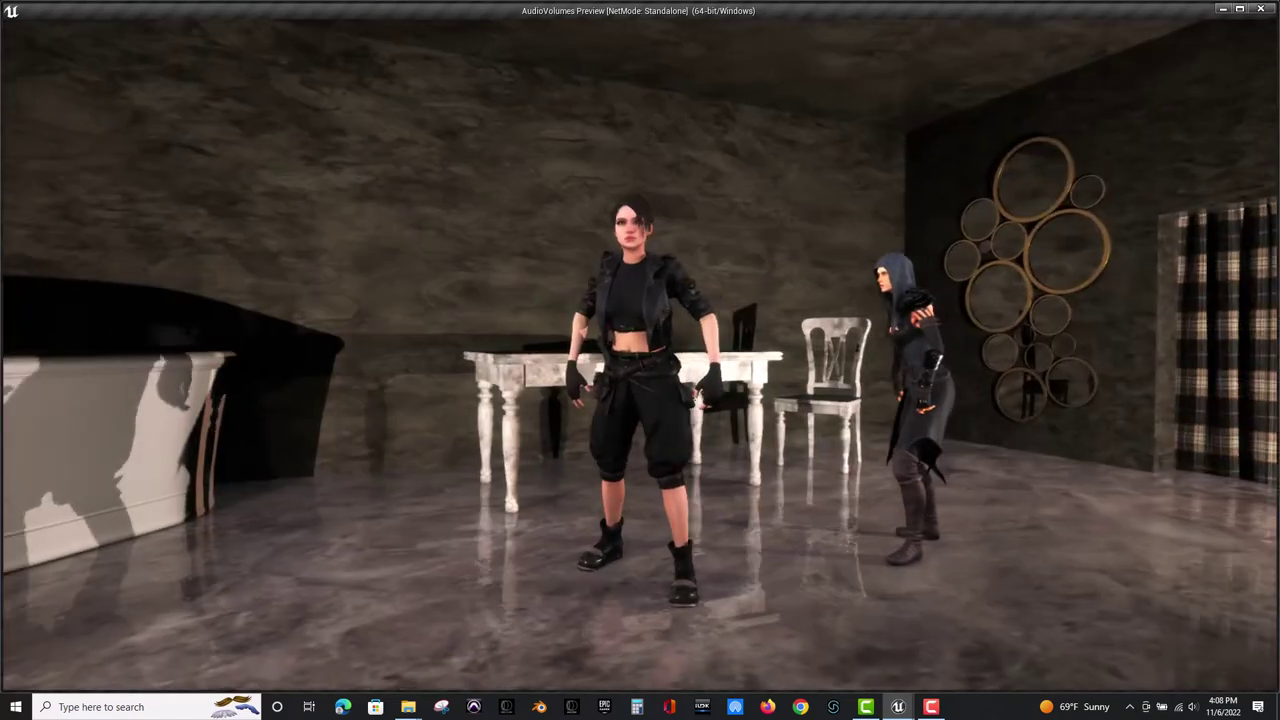
{"action": "key", "text": "d"}
{"action": "key", "text": "s"}
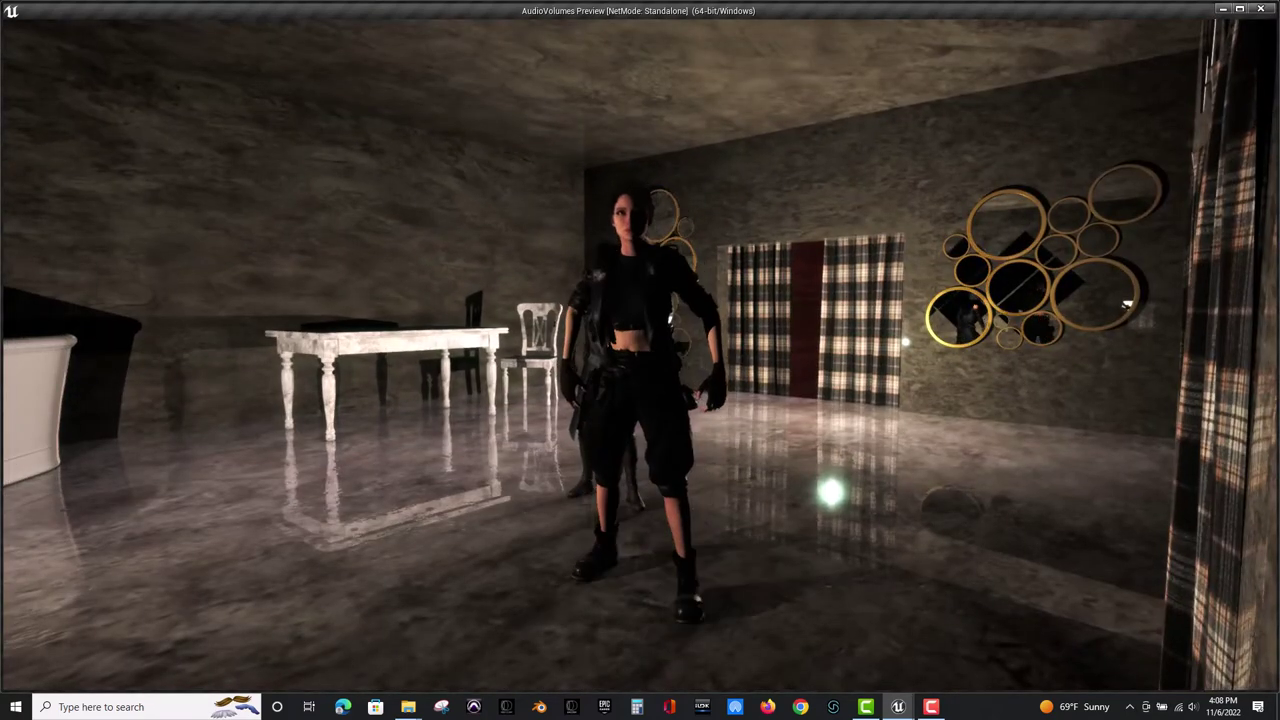
{"action": "key", "text": "Escape"}
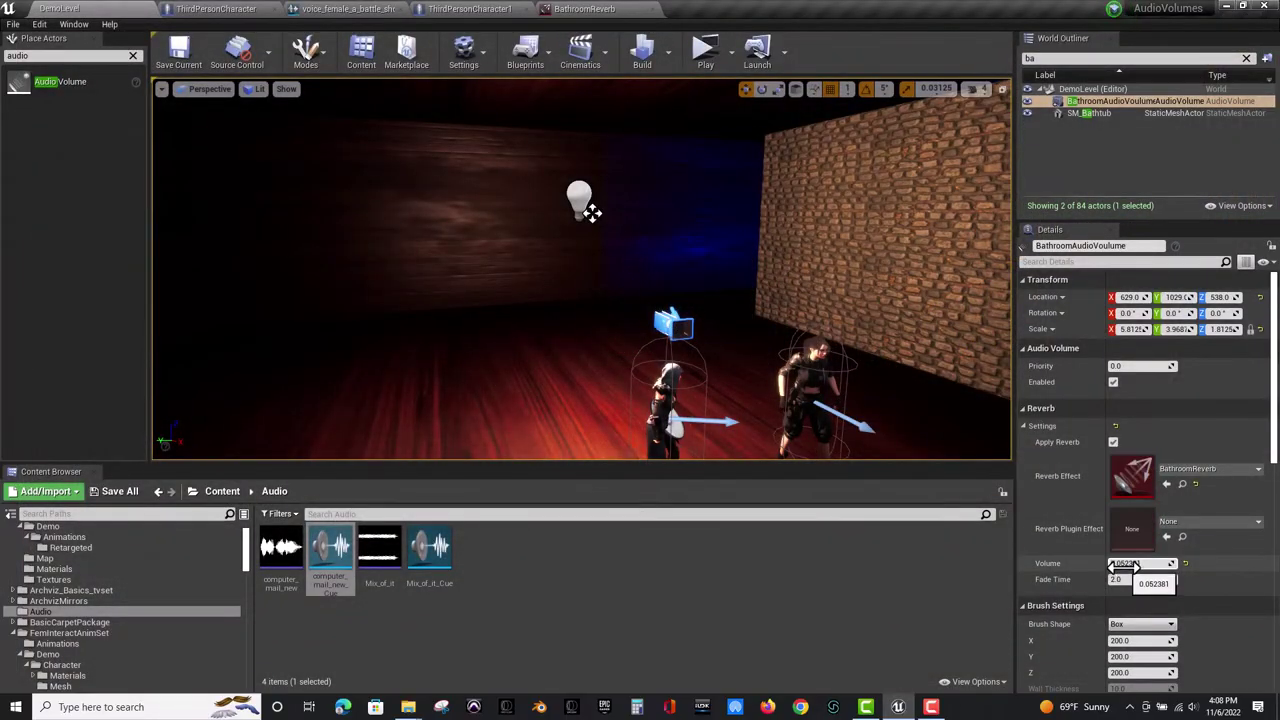
Set the bathroom audio volume's reverb volume to about 0.26 and save the level.
{"action": "left_click_drag", "start_coordinate": [1134, 563], "coordinate": [1145, 563]}
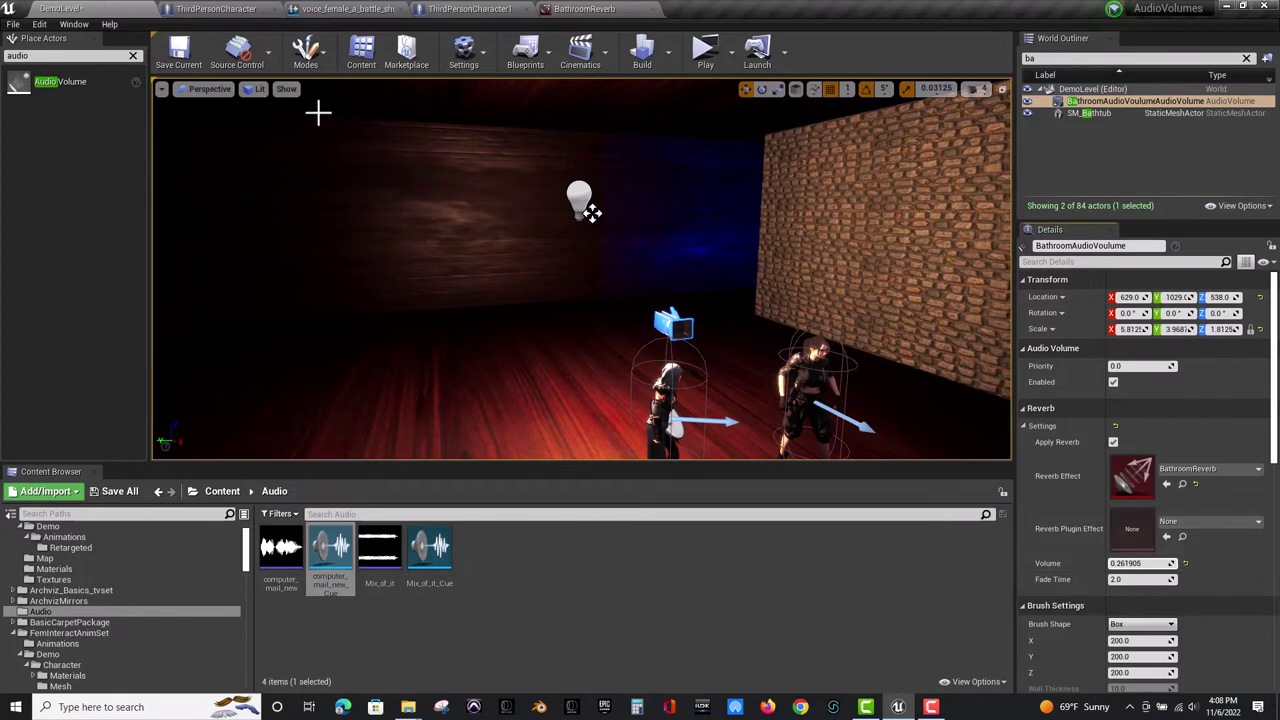
{"action": "left_click", "coordinate": [178, 52]}
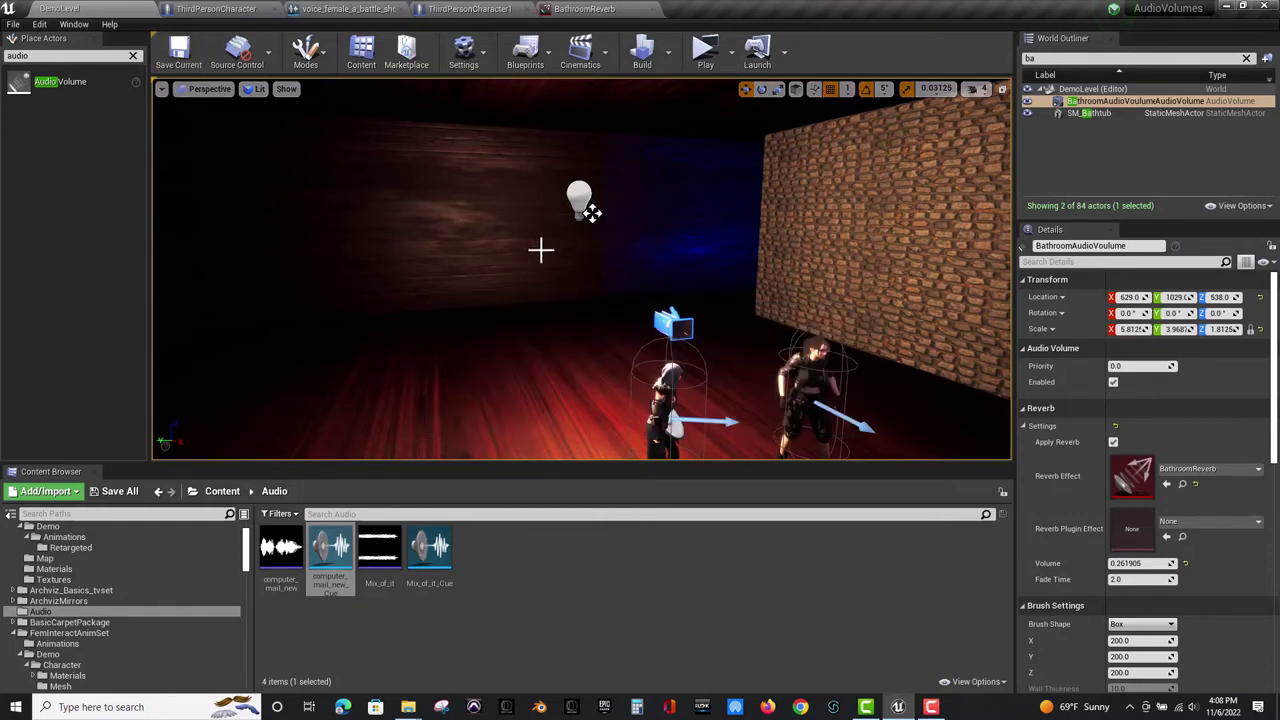
Preview the level and run the character past the brick wall to the blue-lit speaker stage to listen to the sound there.
{"action": "left_click", "coordinate": [708, 63]}
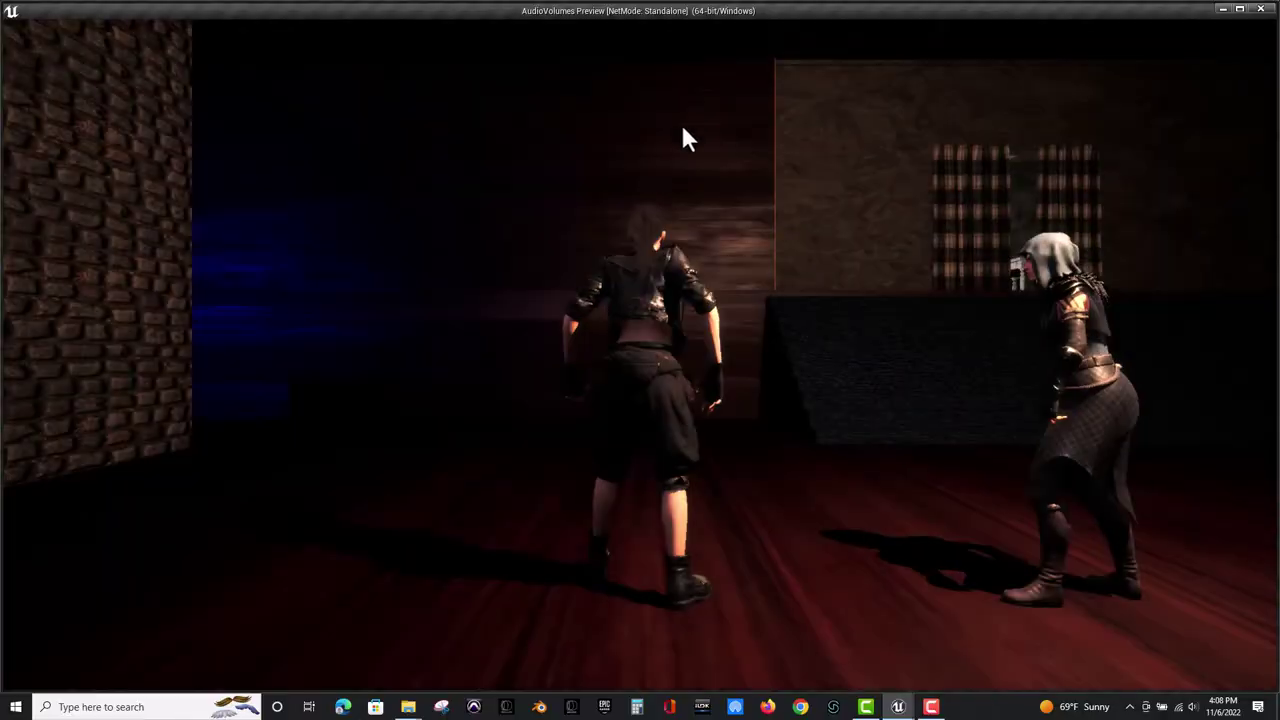
{"action": "key", "text": "w"}
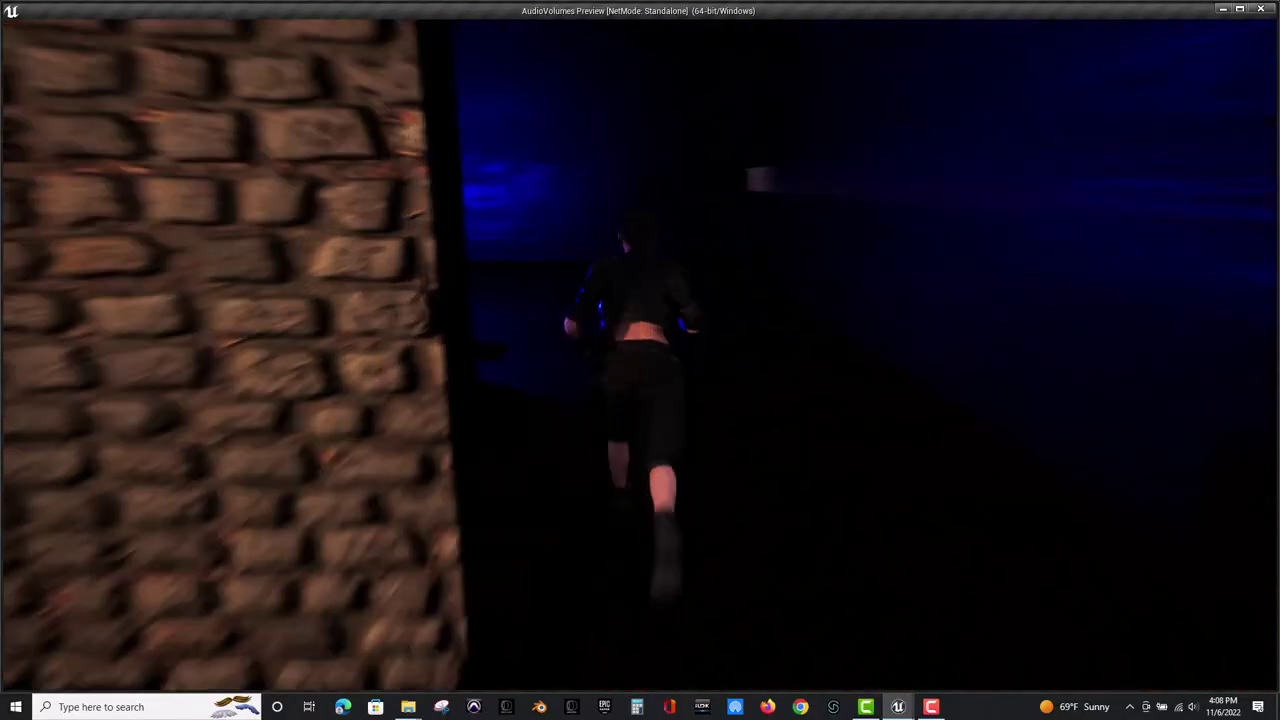
{"action": "key", "text": "a"}
{"action": "key", "text": "w"}
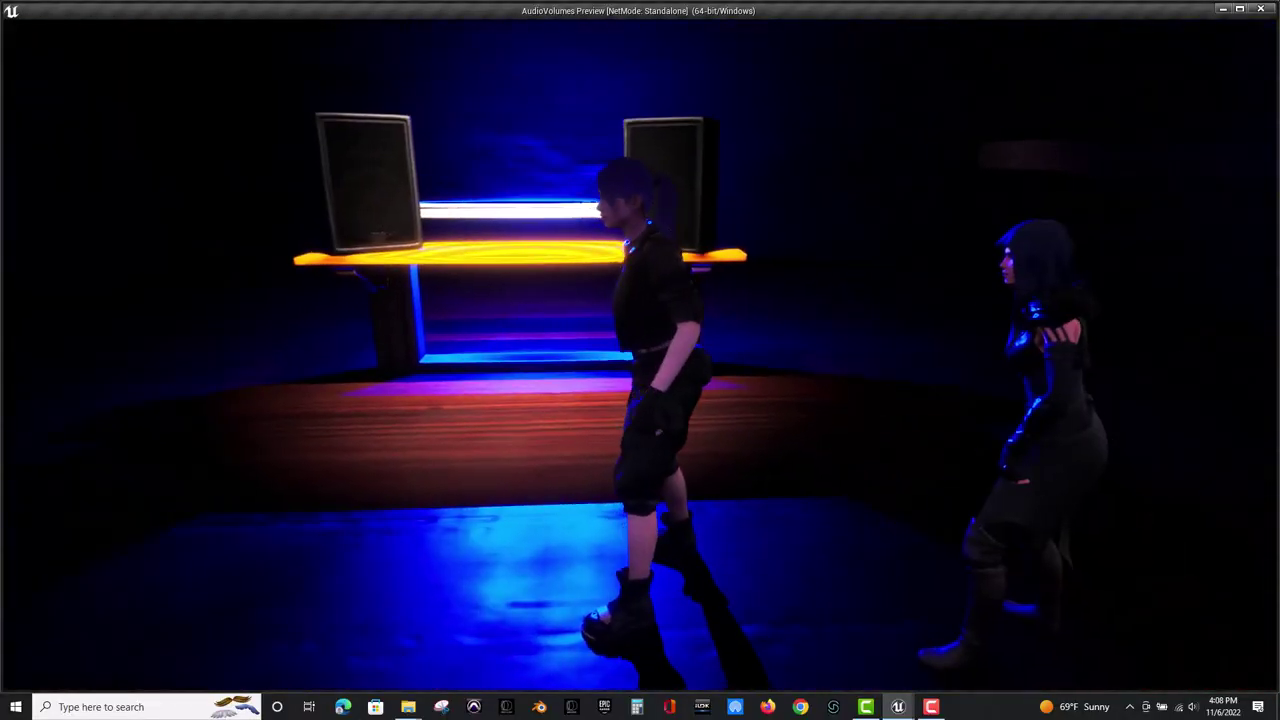
Run the character from the speaker stage back past the brick wall to the carpeted stairs, listening to the sound outside the bathroom.
{"action": "key", "text": "w"}
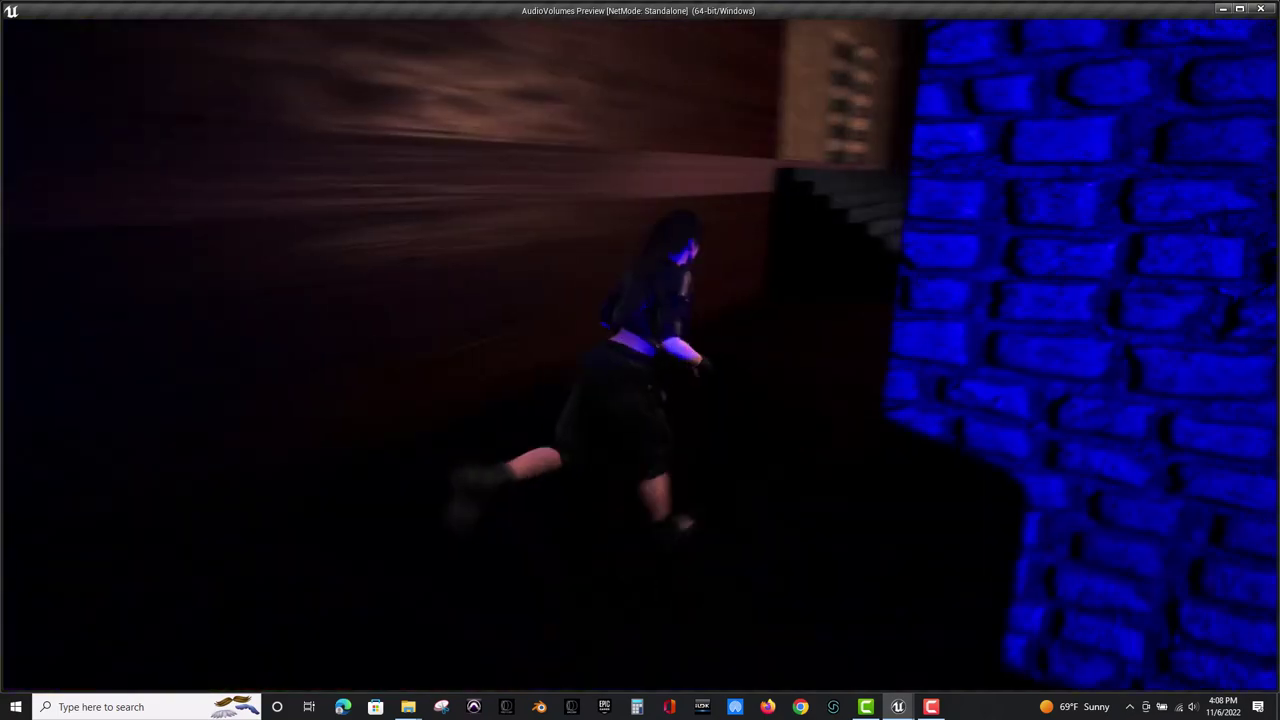
{"action": "key", "text": "d"}
{"action": "key", "text": "s"}
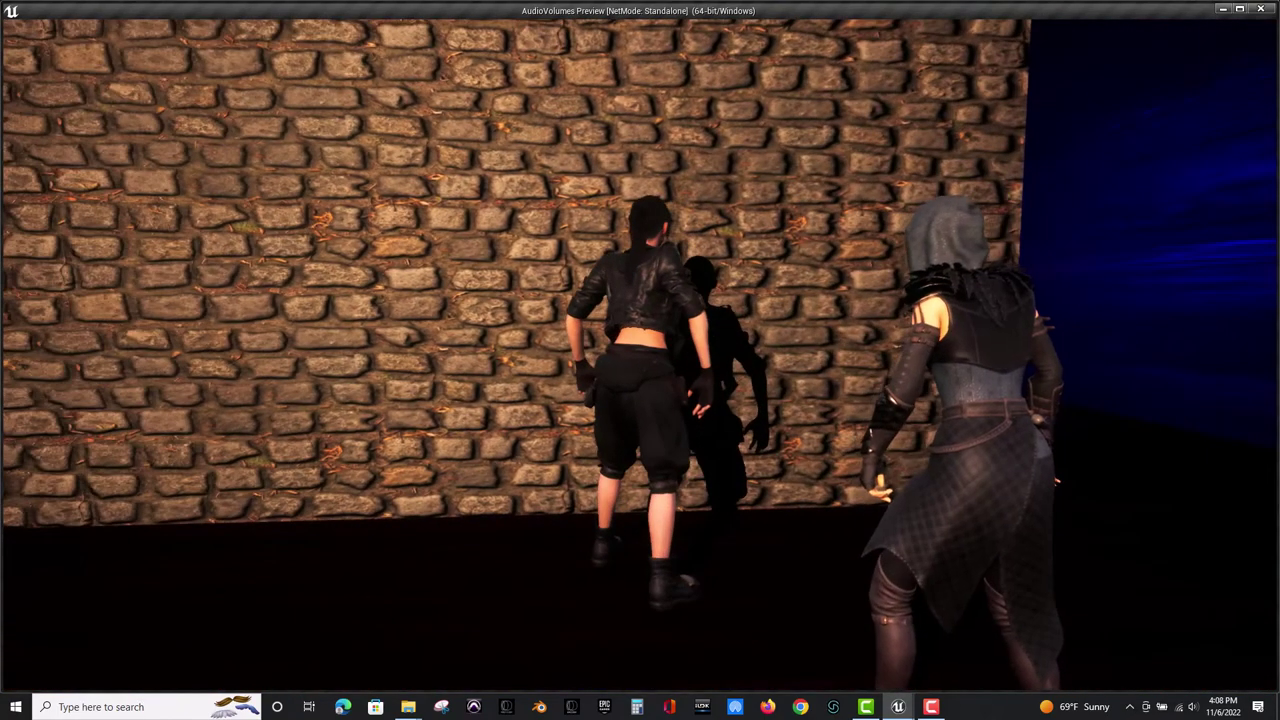
{"action": "key", "text": "d"}
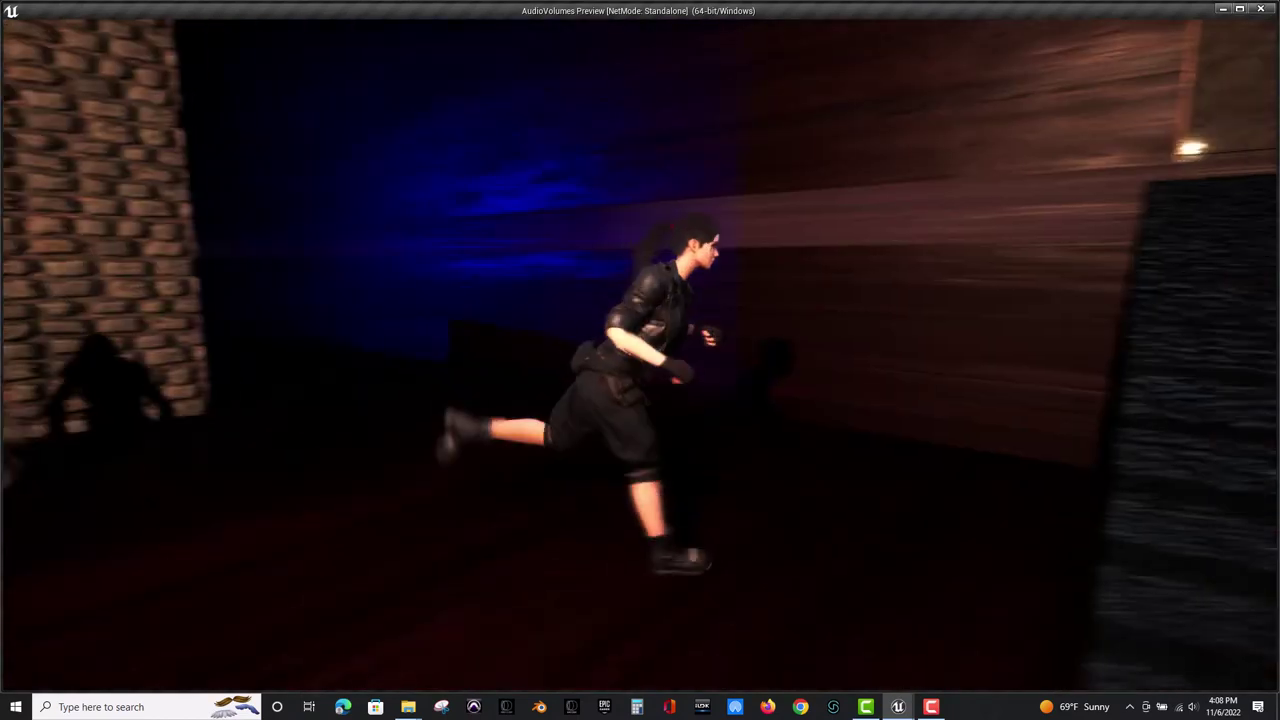
{"action": "key", "text": "s"}
{"action": "key", "text": "a"}
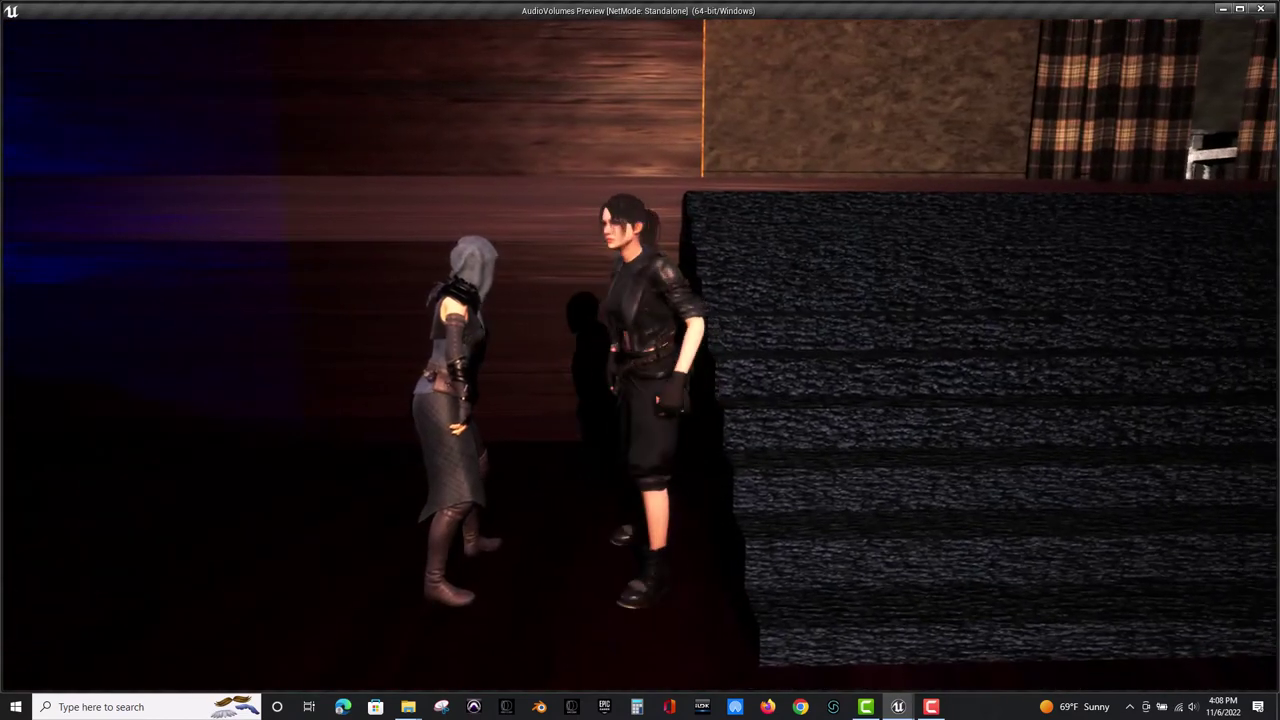
Take the character up the stairs into the bathroom to check the reverb there, and release the mouse from the preview.
{"action": "key", "text": "space"}
{"action": "key", "text": "w"}
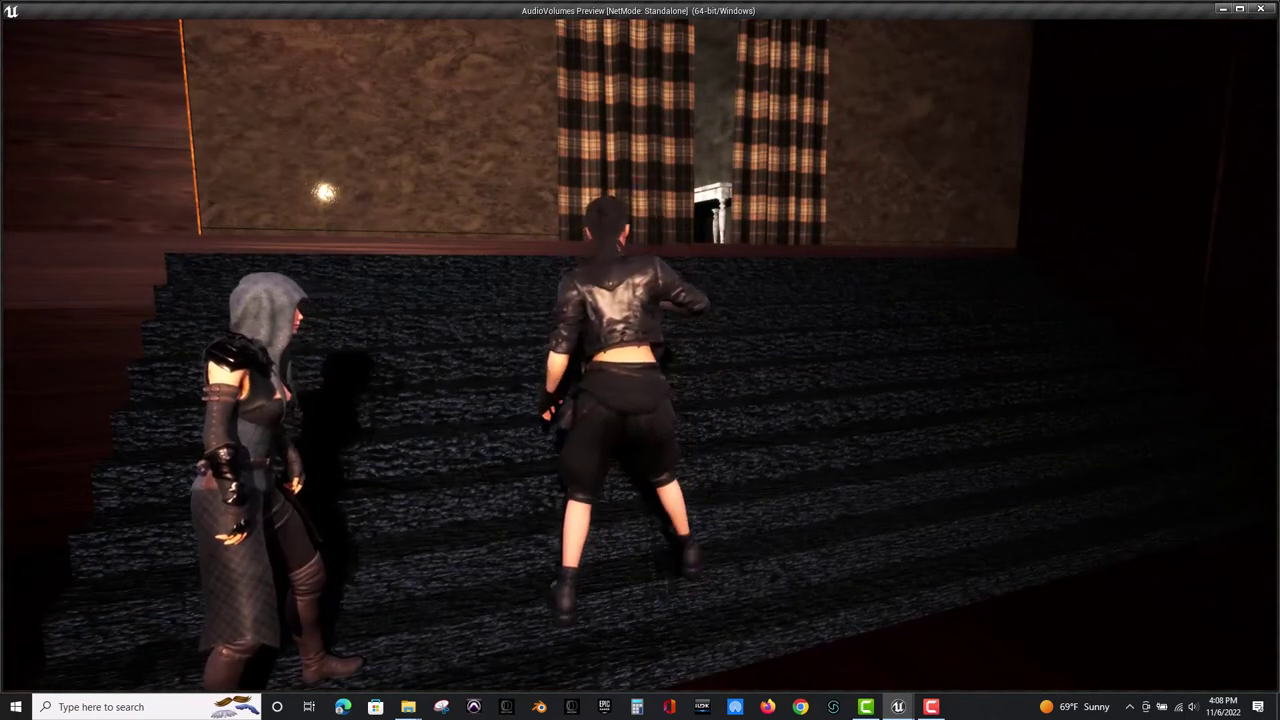
{"action": "key", "text": "w"}
{"action": "key", "text": "w"}
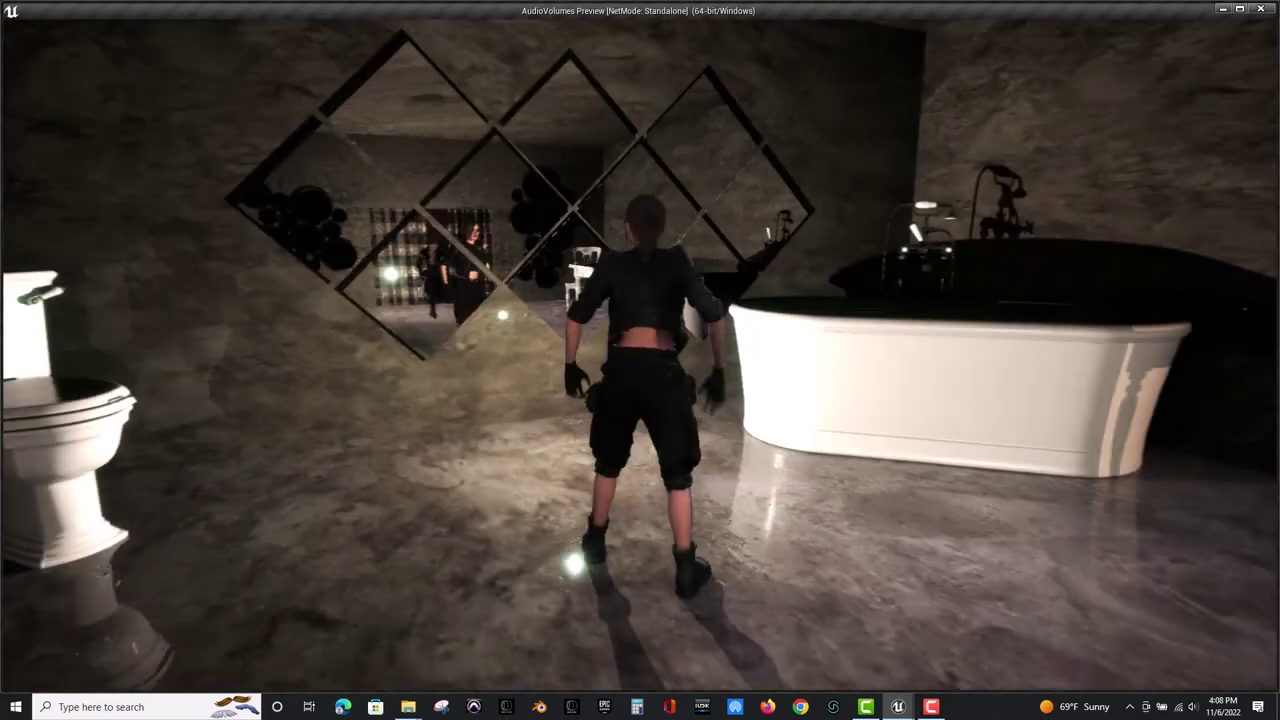
{"action": "key", "text": "d"}
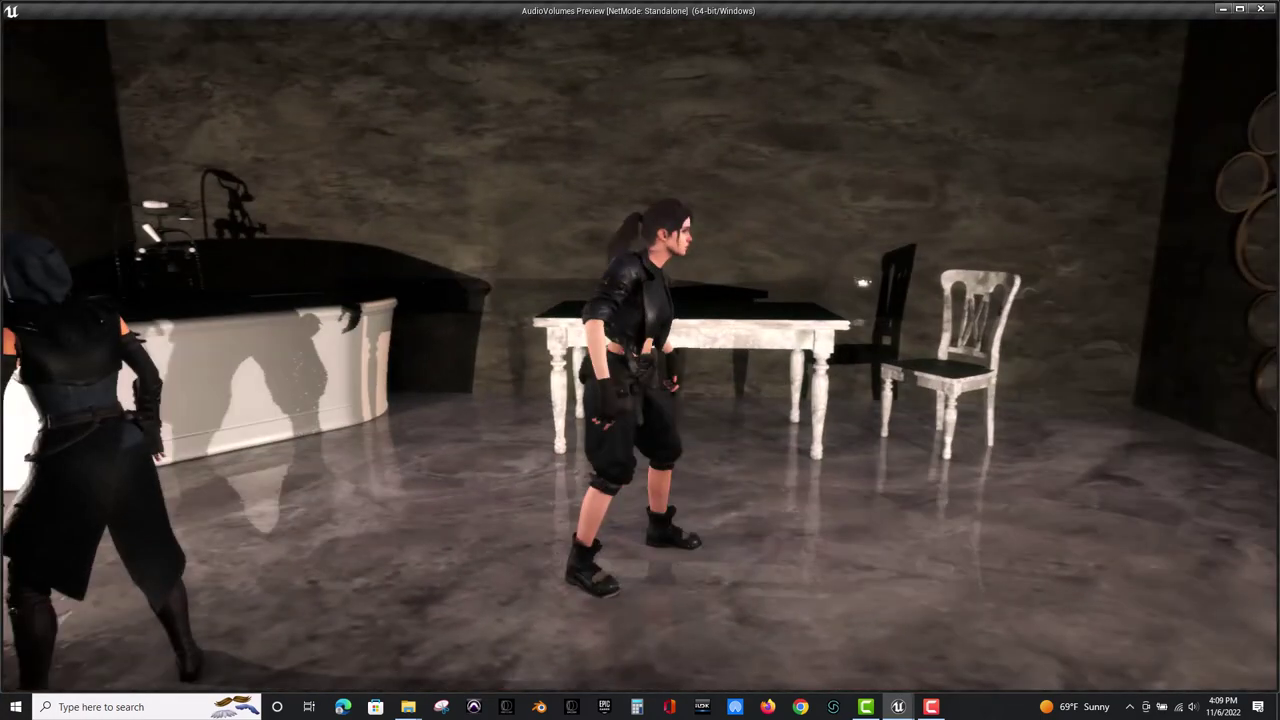
{"action": "key", "text": "shift+F1"}
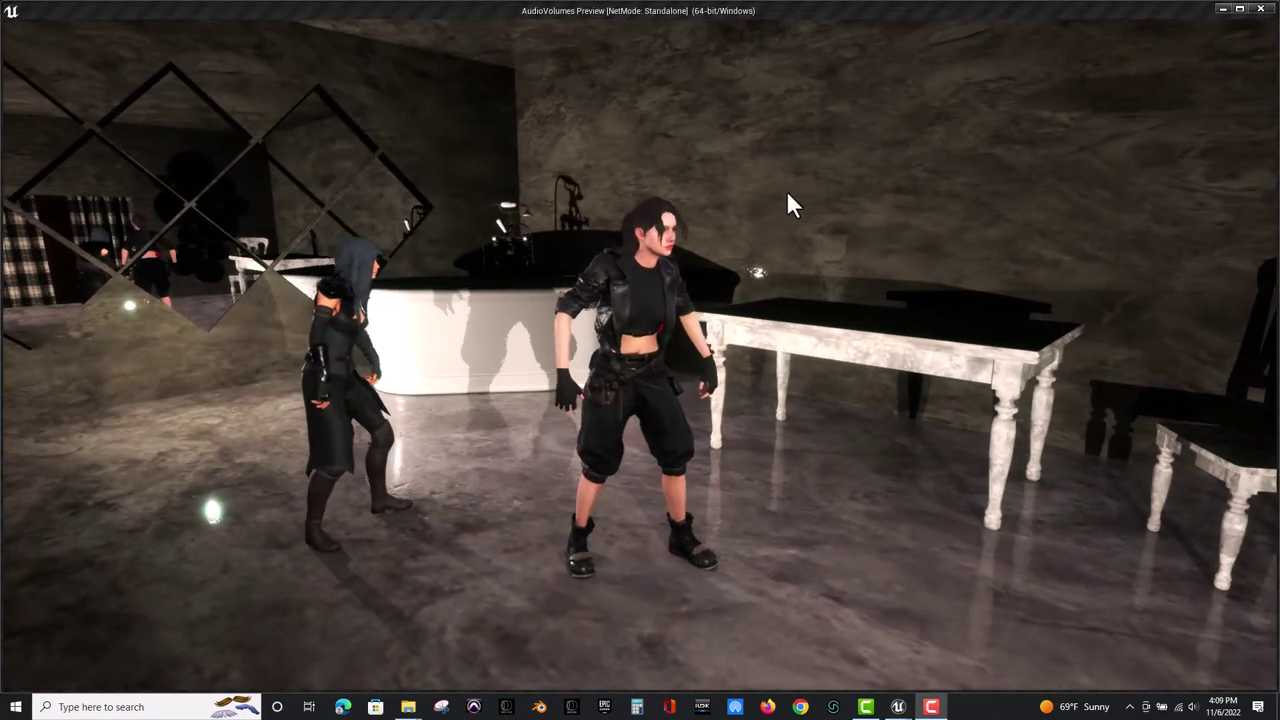
{"action": "left_click", "coordinate": [560, 310]}
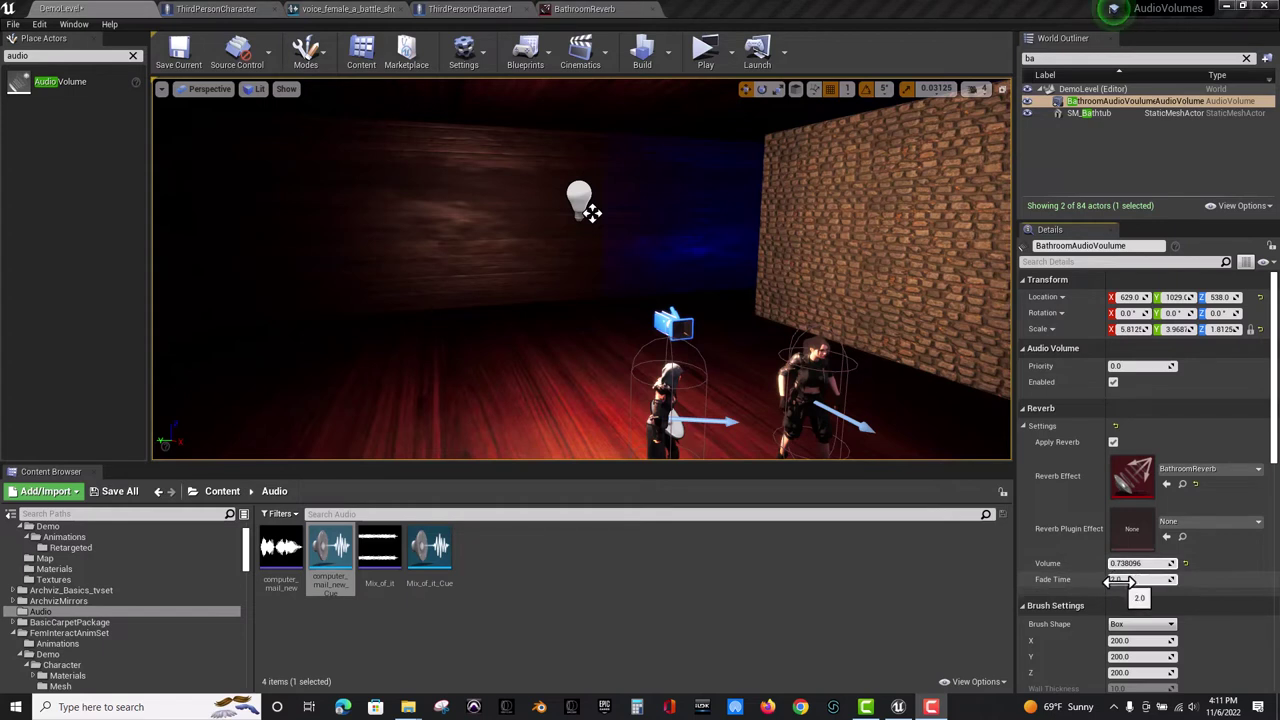
Shorten the bathroom audio volume's reverb fade time to about 0.5.
{"action": "left_click_drag", "start_coordinate": [1115, 582], "coordinate": [1090, 582]}
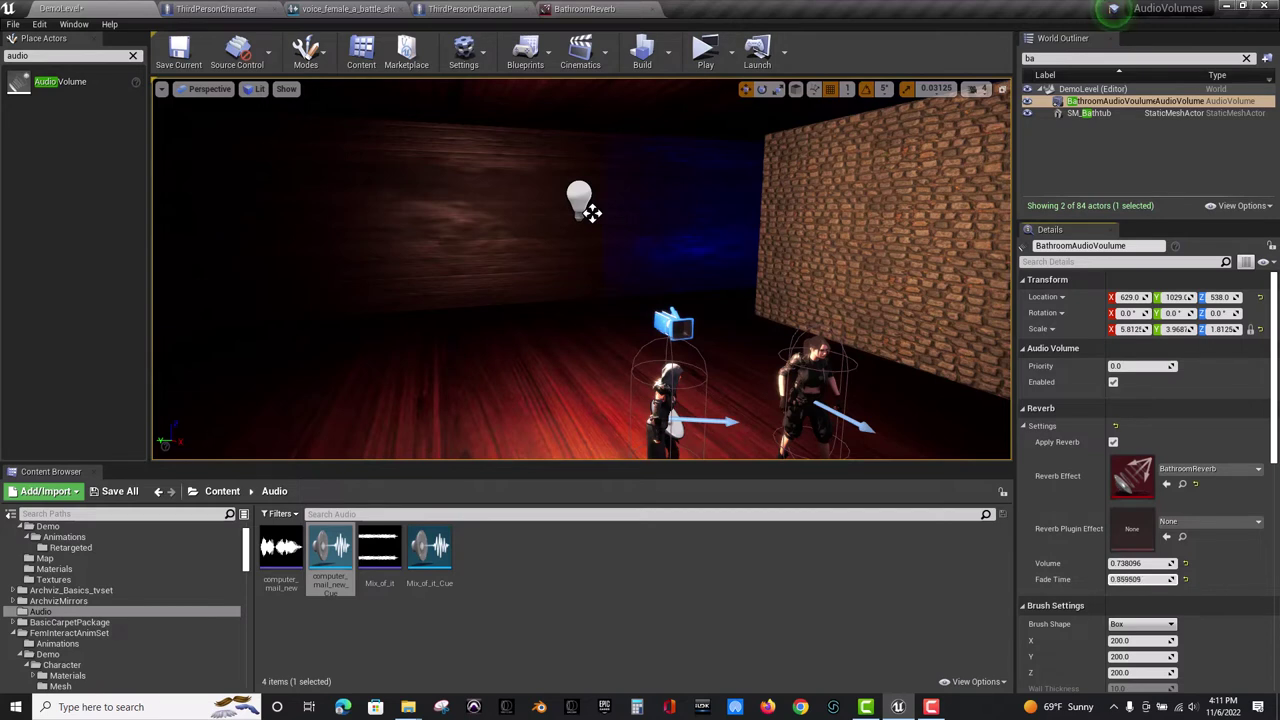
{"action": "left_click_drag", "start_coordinate": [1090, 582], "coordinate": [1086, 582]}
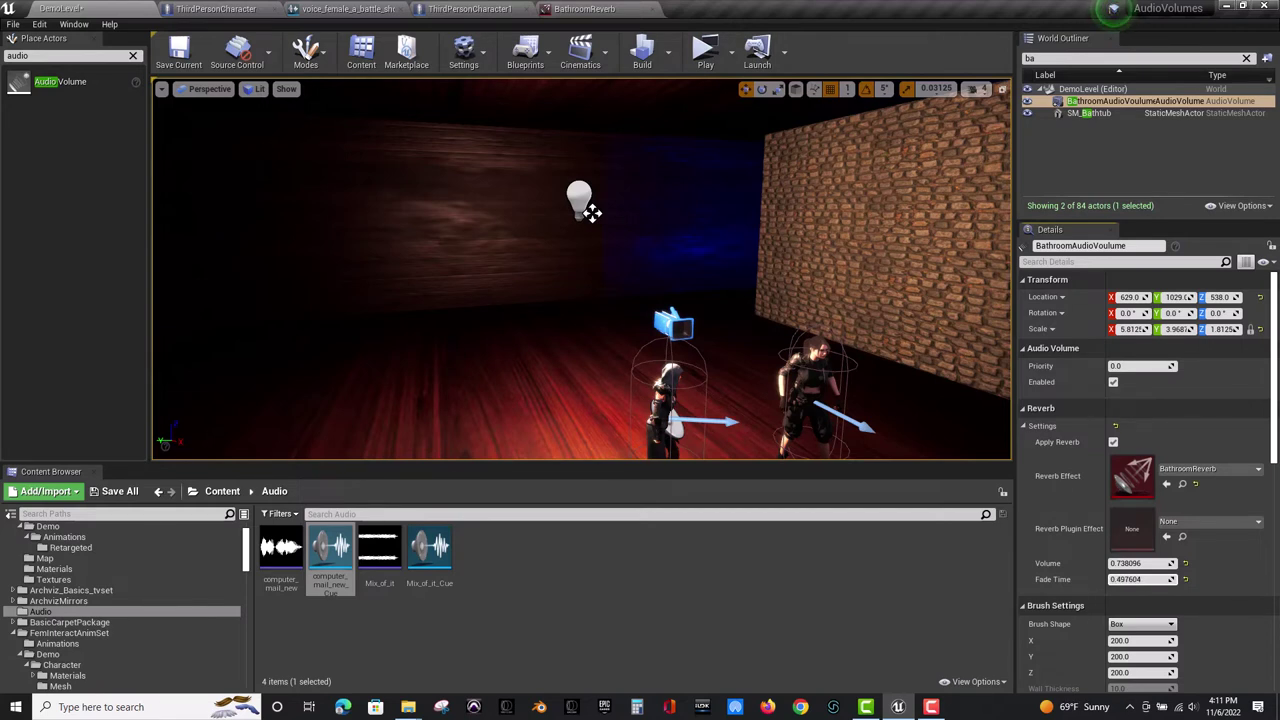
Preview the level, run the character up into the bathroom to hear the shorter reverb fade, and end the preview.
{"action": "left_click", "coordinate": [705, 48]}
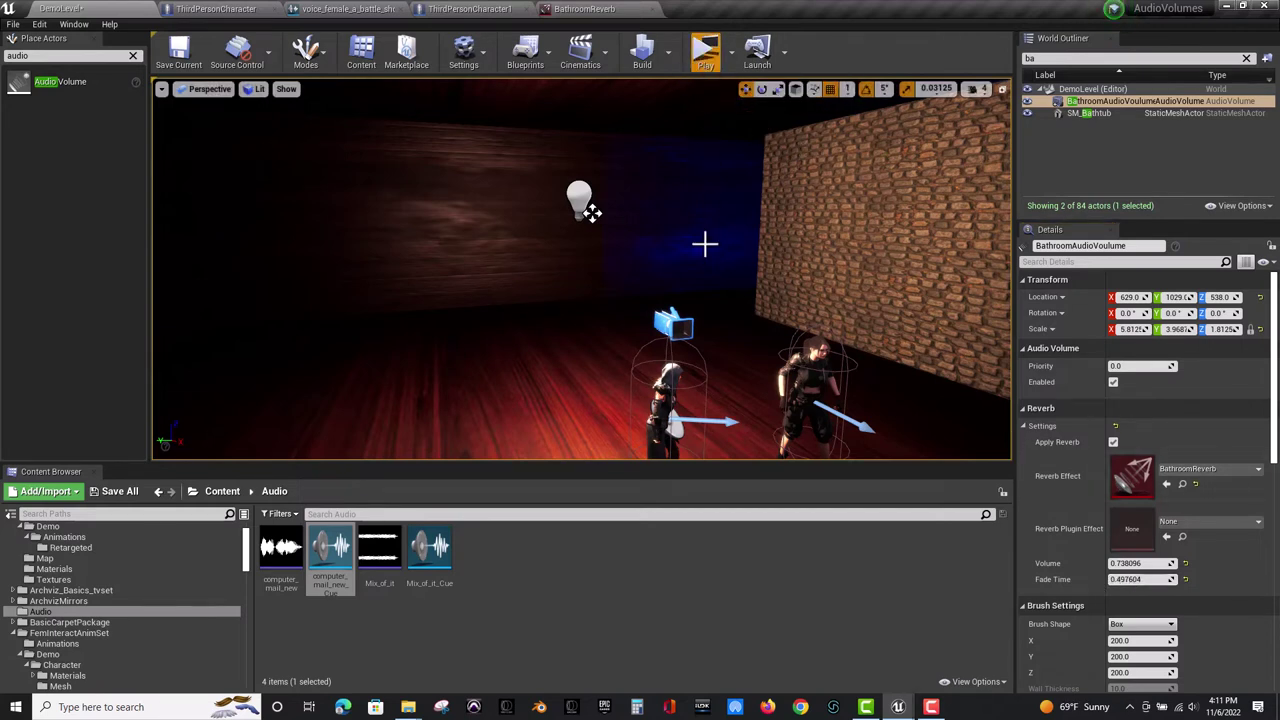
{"action": "left_click", "coordinate": [704, 240]}
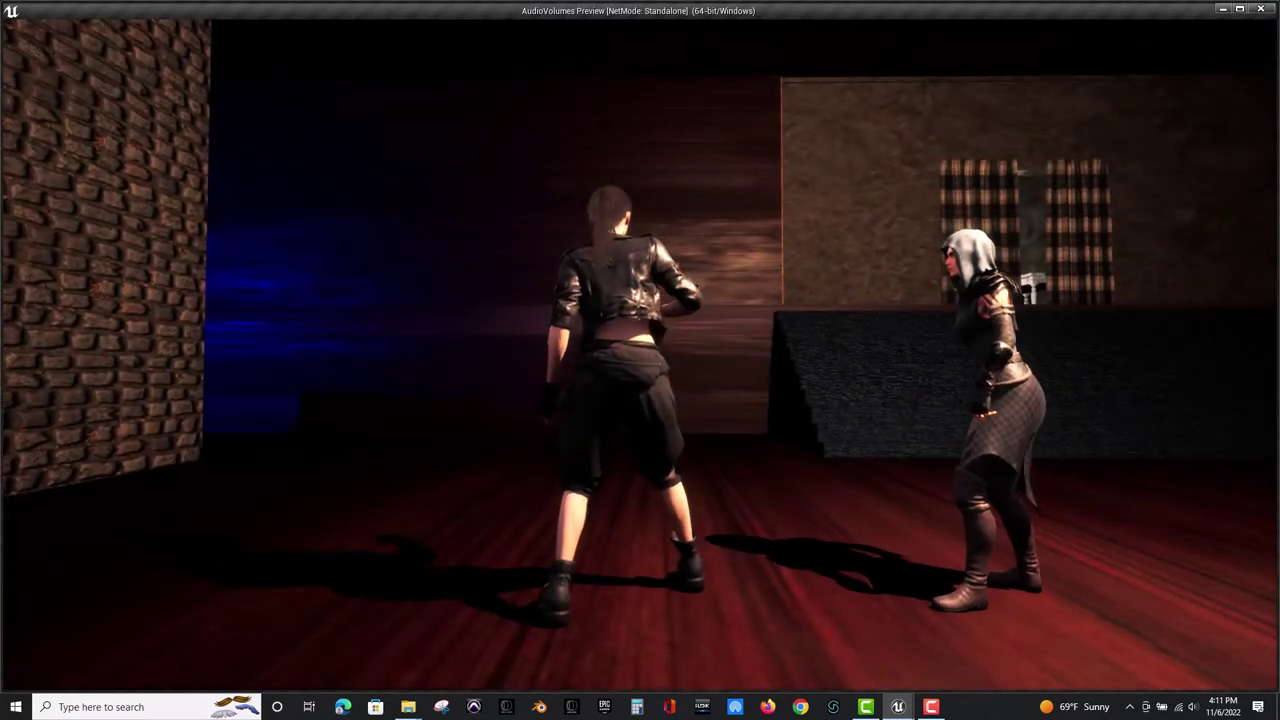
{"action": "key", "text": "w"}
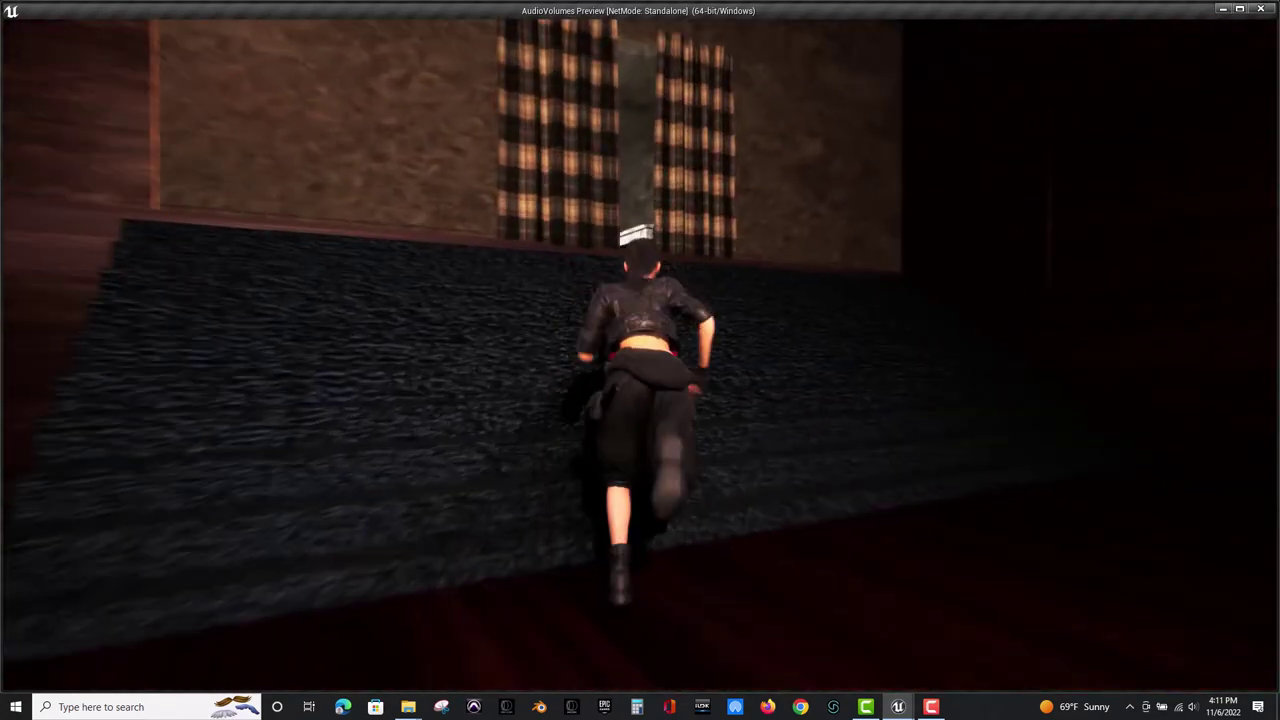
{"action": "key", "text": "w"}
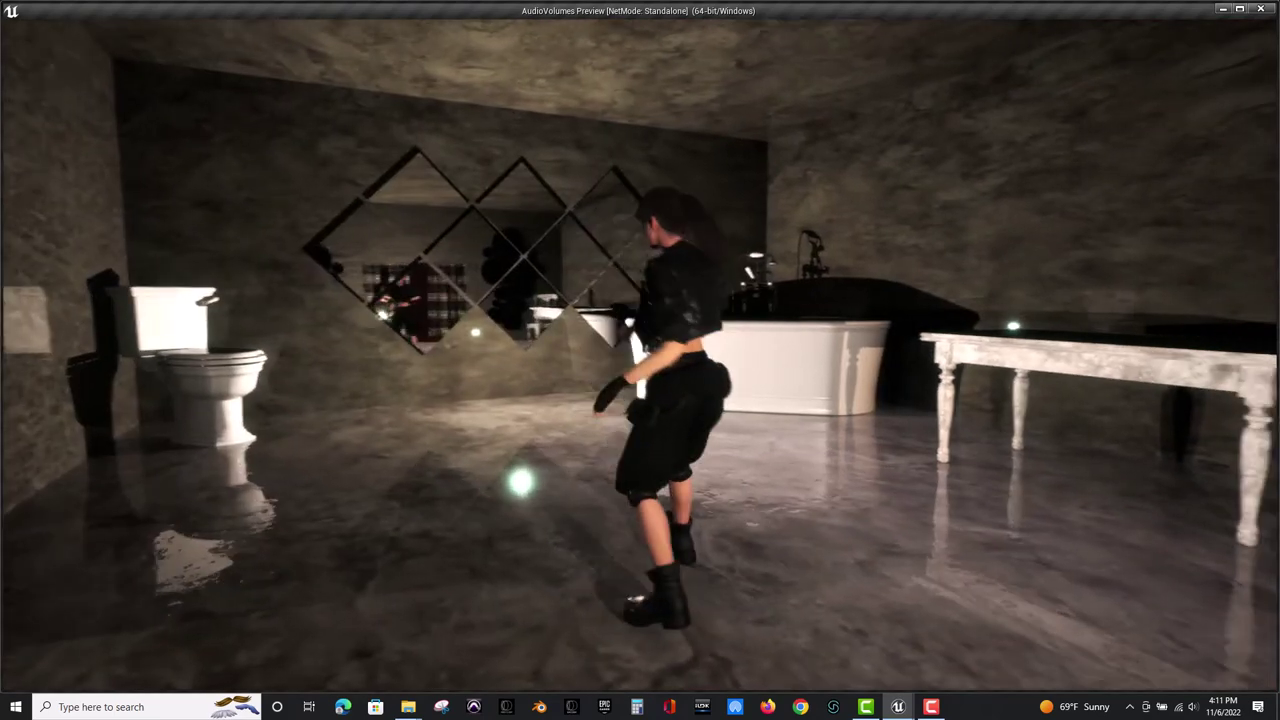
{"action": "key", "text": "w"}
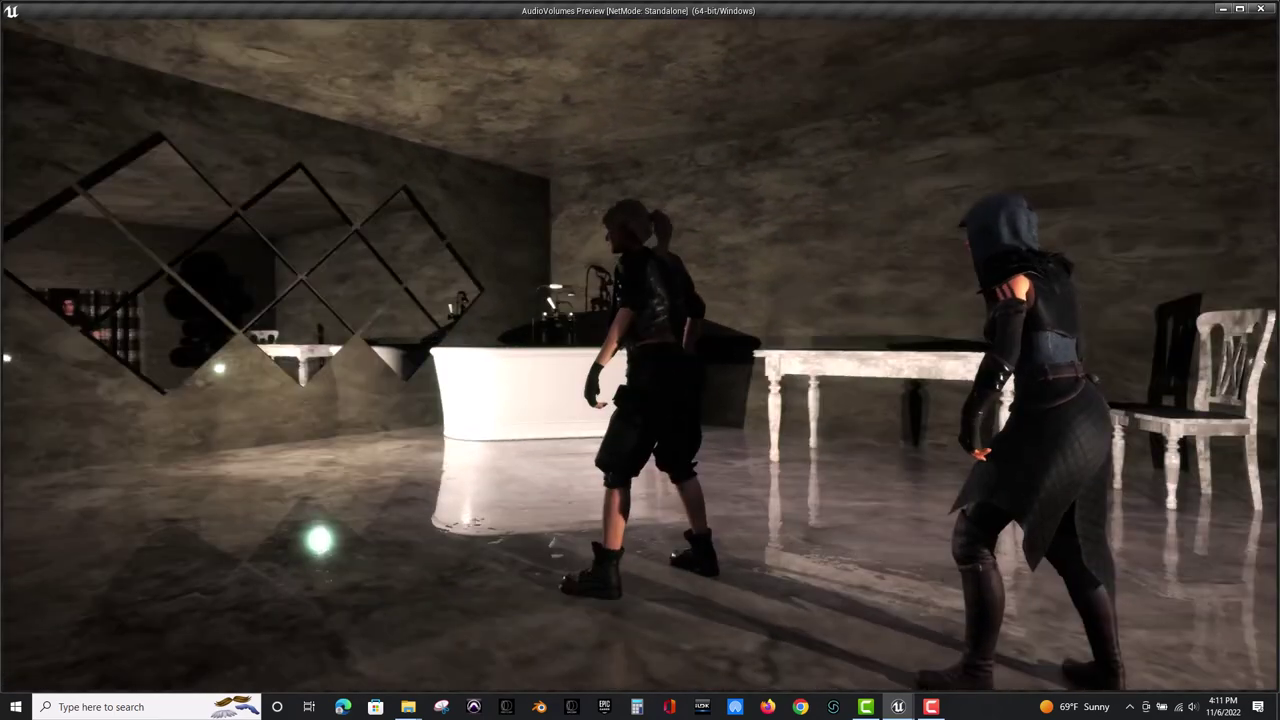
{"action": "key", "text": "Escape"}
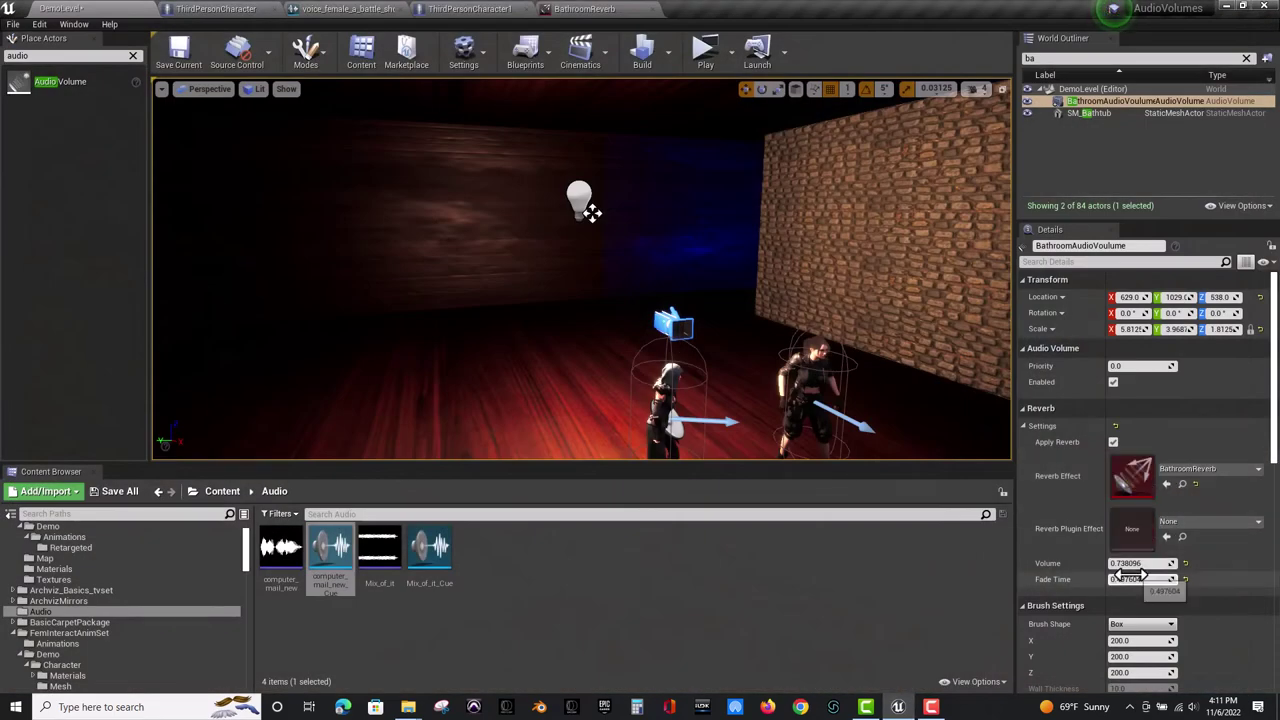
Lower the bathroom reverb volume to about 0.49 and test it by running the character into the bathroom in a preview.
{"action": "left_click_drag", "start_coordinate": [1140, 564], "coordinate": [1124, 564]}
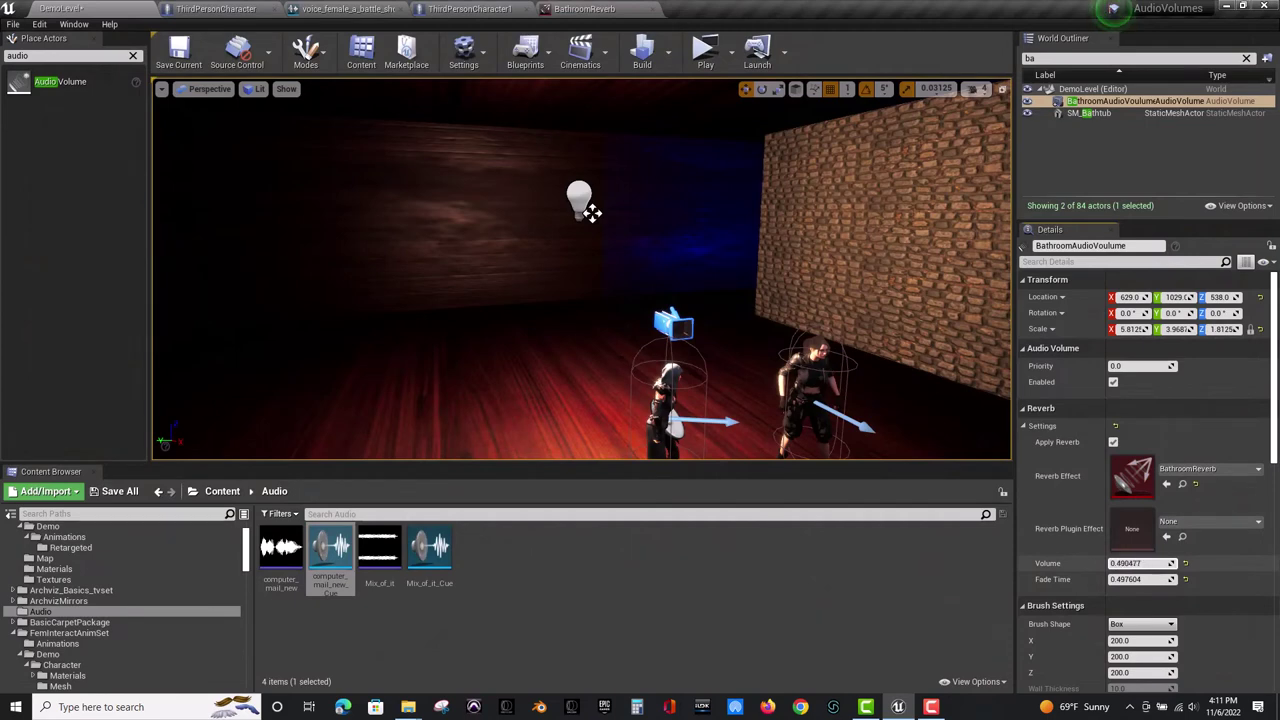
{"action": "left_click", "coordinate": [705, 50]}
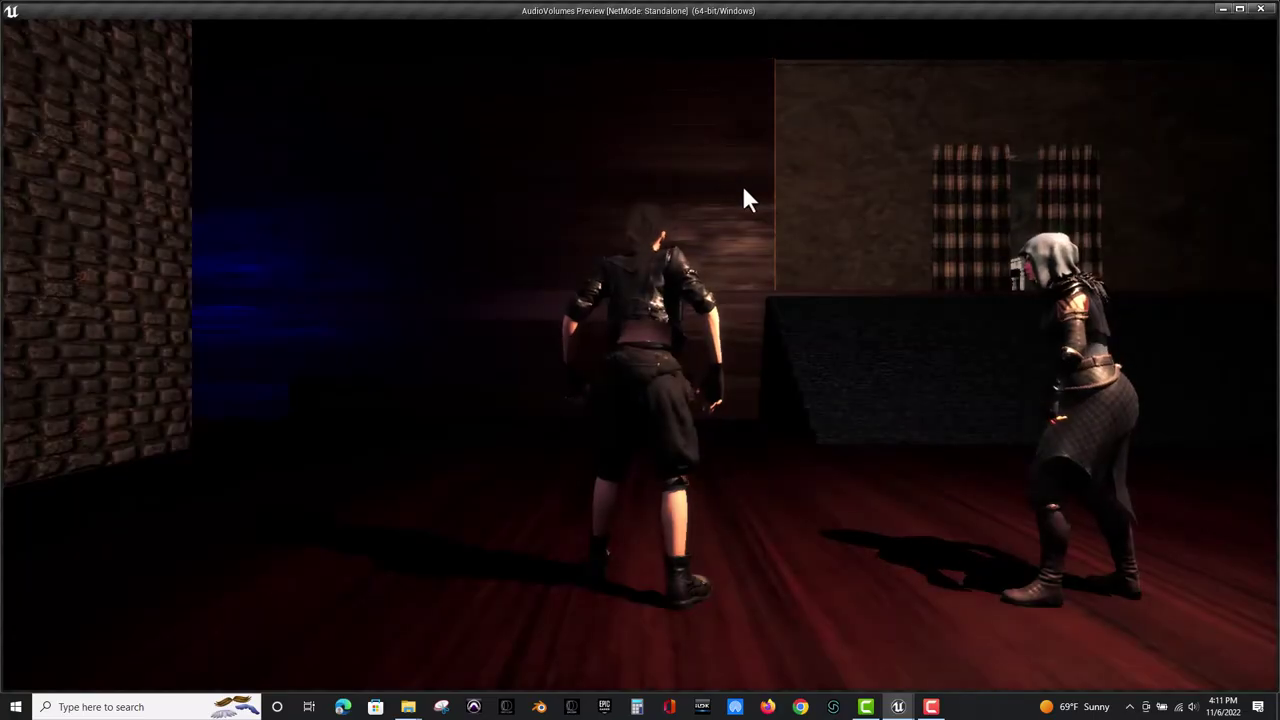
{"action": "left_click", "coordinate": [743, 190]}
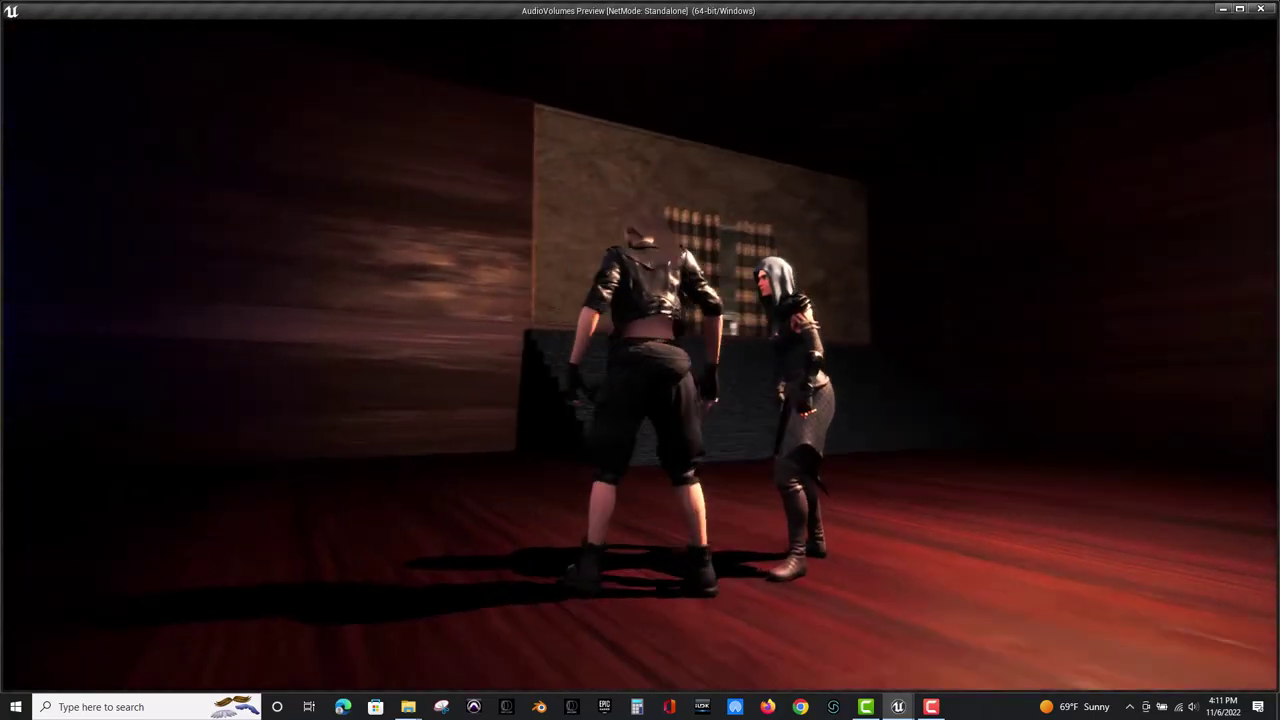
{"action": "key", "text": "w"}
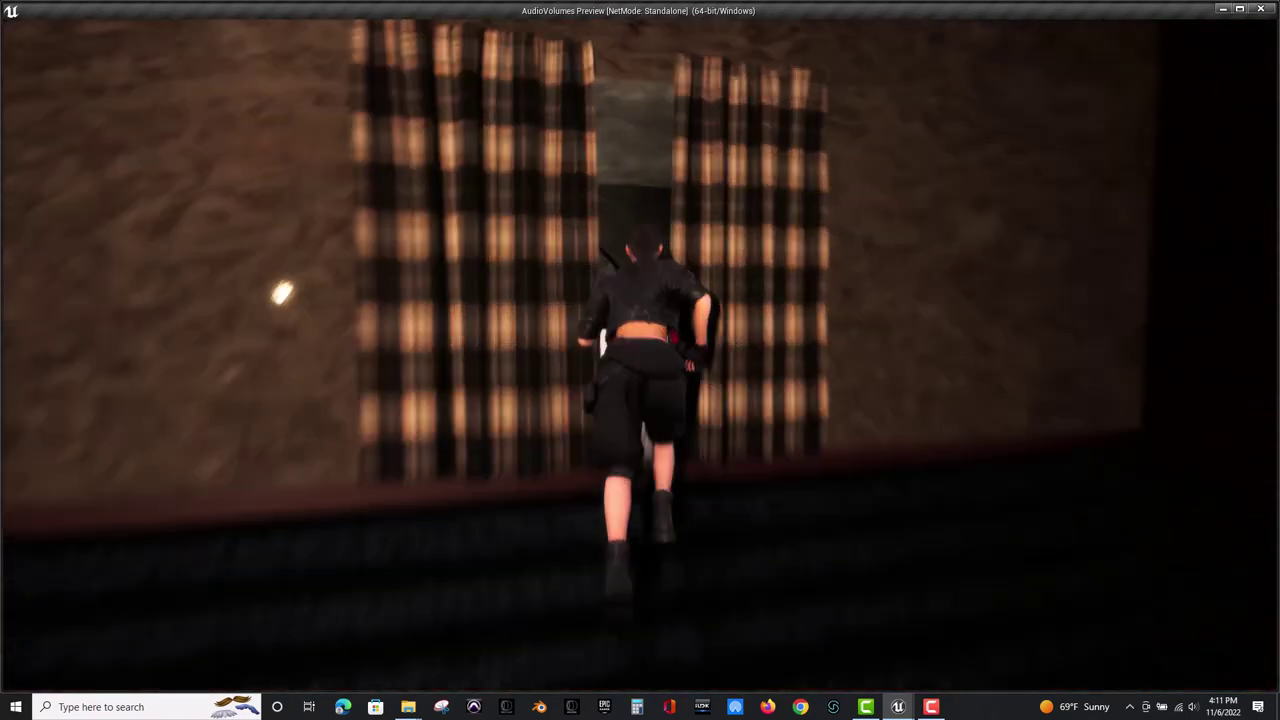
{"action": "key", "text": "w"}
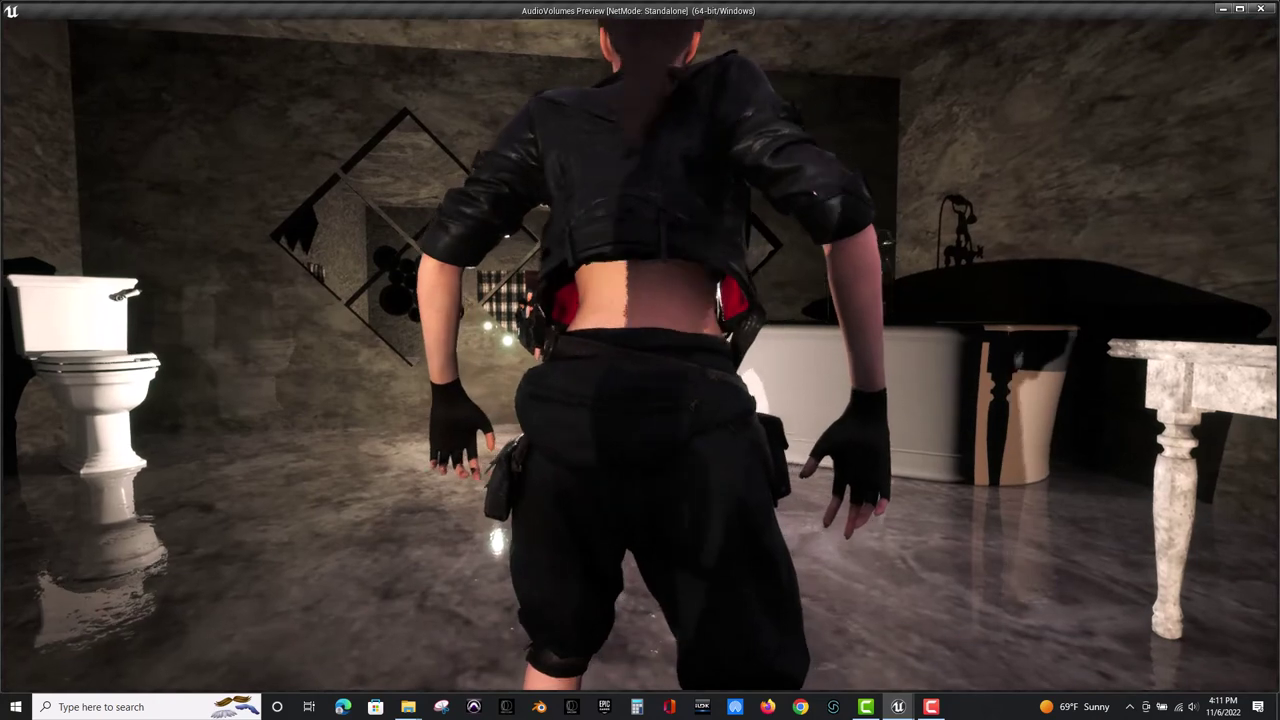
{"action": "key", "text": "Escape"}
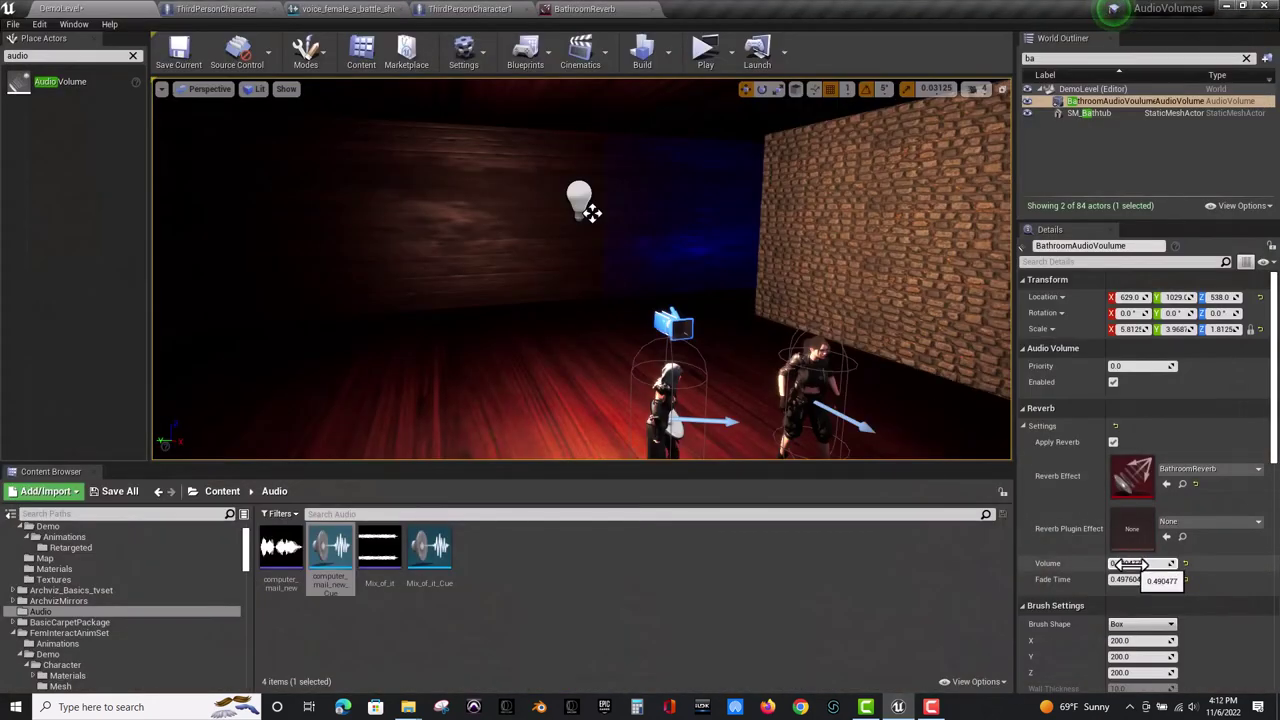
Lower the bathroom reverb volume to about 0.39 and clear the World Outliner search filter.
{"action": "left_click_drag", "start_coordinate": [1128, 563], "coordinate": [1090, 563]}
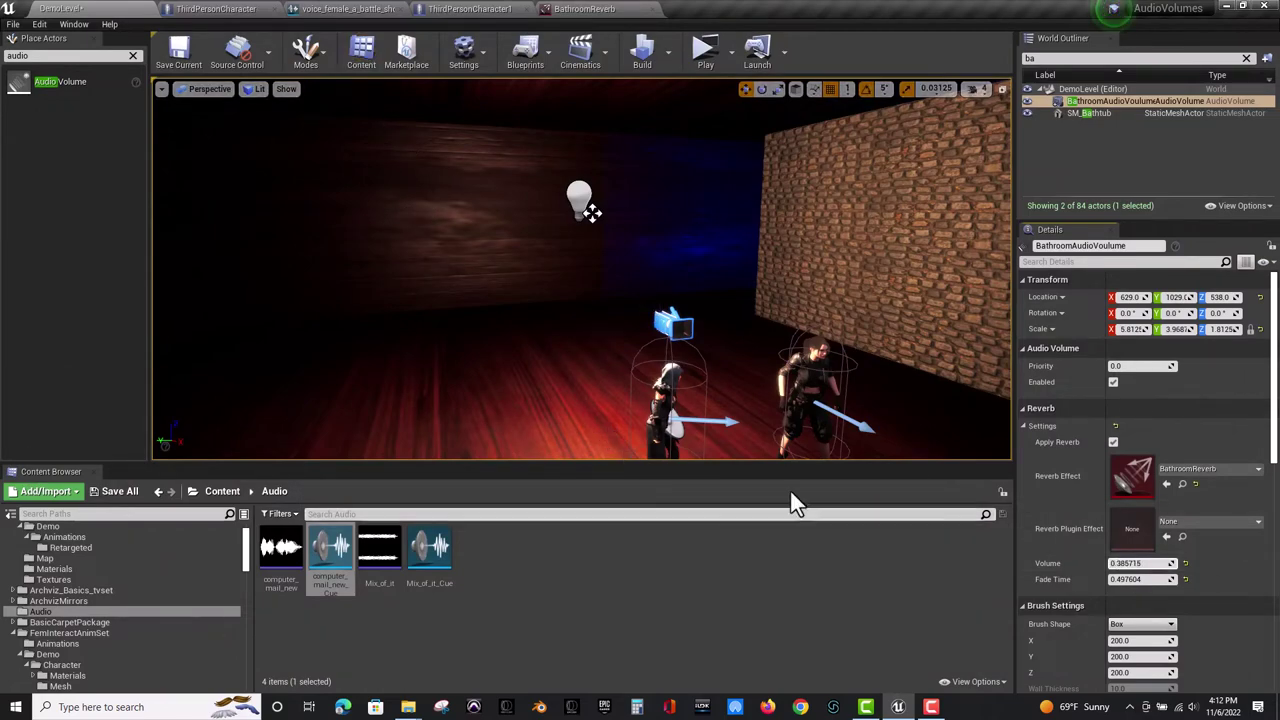
{"action": "mouse_move", "coordinate": [781, 296]}
{"action": "right_mouse_down"}
{"action": "mouse_move", "coordinate": [980, 298]}
{"action": "mouse_move", "coordinate": [900, 278]}
{"action": "mouse_move", "coordinate": [900, 290]}
{"action": "mouse_move", "coordinate": [820, 270]}
{"action": "mouse_move", "coordinate": [782, 278]}
{"action": "right_mouse_up"}
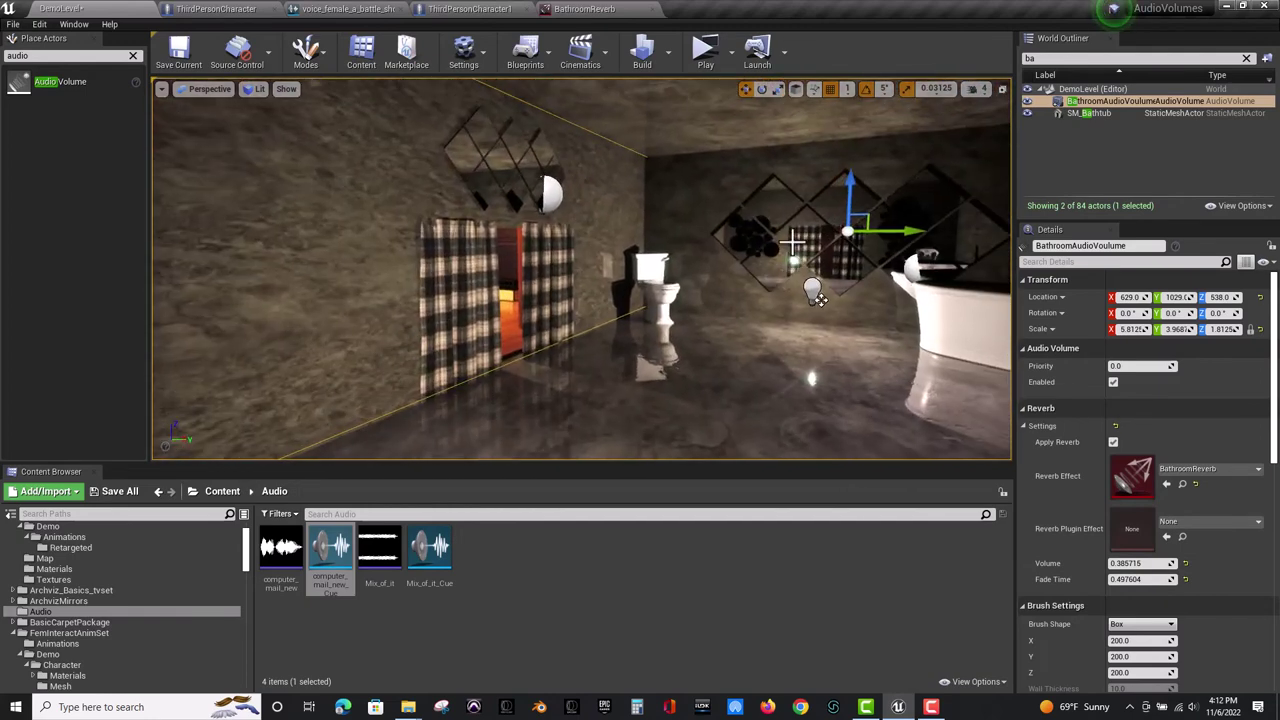
{"action": "left_click", "coordinate": [1247, 58]}
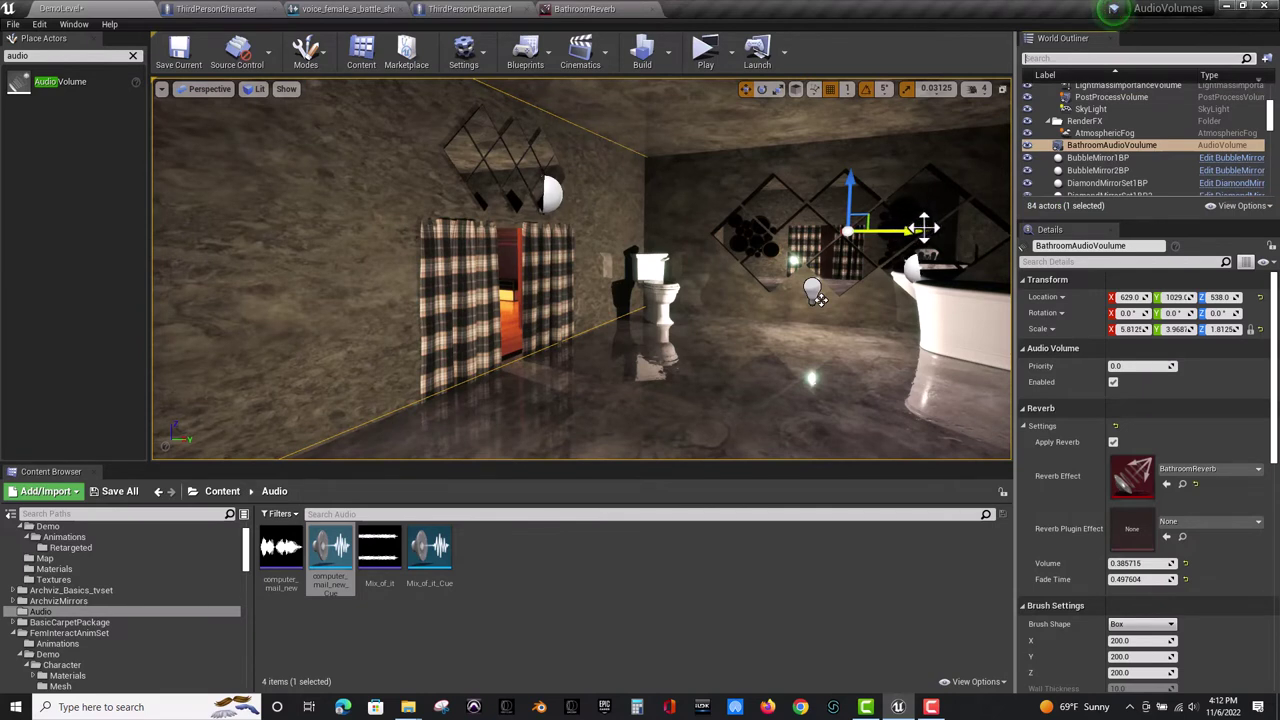
Duplicate the bathroom audio volume into the adjoining office at Y location 74 and enlarge the copy's Y scale to 5.125.
{"action": "left_click_drag", "start_coordinate": [913, 230], "coordinate": [330, 235], "text": "alt+shift"}
{"action": "right_click_drag", "start_coordinate": [330, 235], "coordinate": [370, 155]}
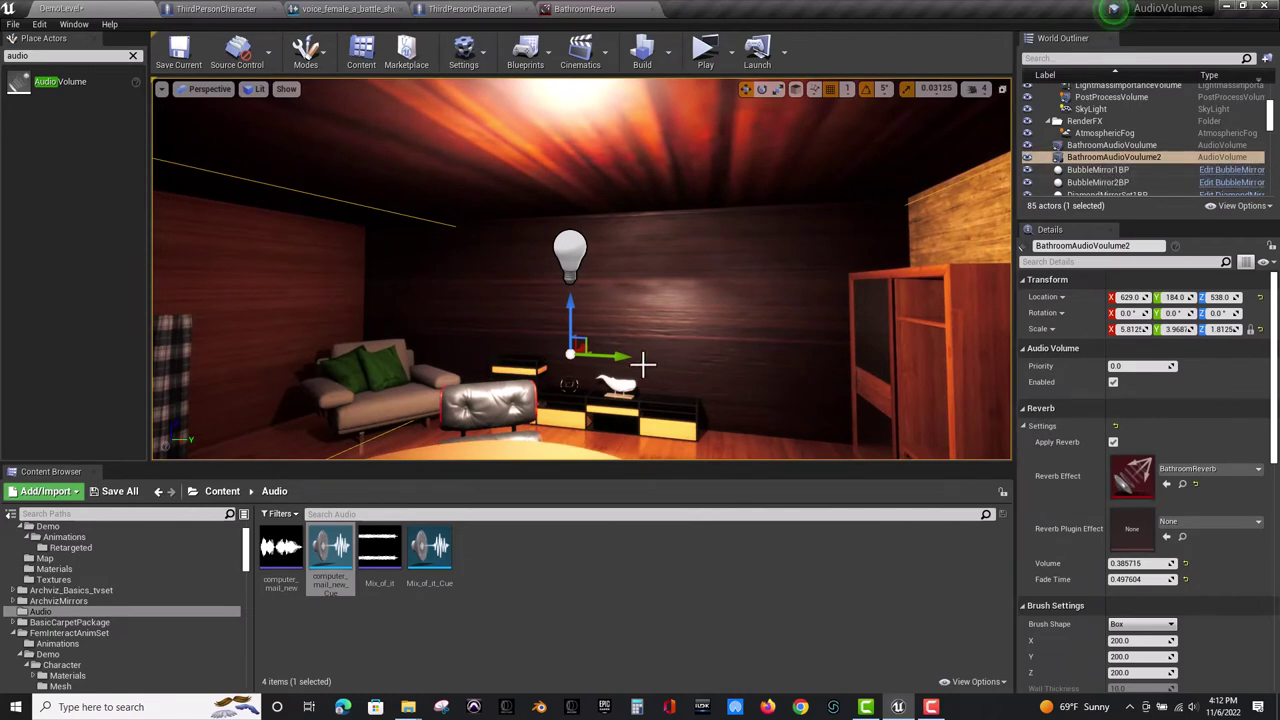
{"action": "left_click_drag", "start_coordinate": [622, 357], "coordinate": [510, 381]}
{"action": "right_click_drag", "start_coordinate": [398, 328], "coordinate": [372, 332]}
{"action": "mouse_move", "coordinate": [380, 278]}
{"action": "right_mouse_down"}
{"action": "mouse_move", "coordinate": [445, 278]}
{"action": "mouse_move", "coordinate": [380, 278]}
{"action": "right_mouse_up"}
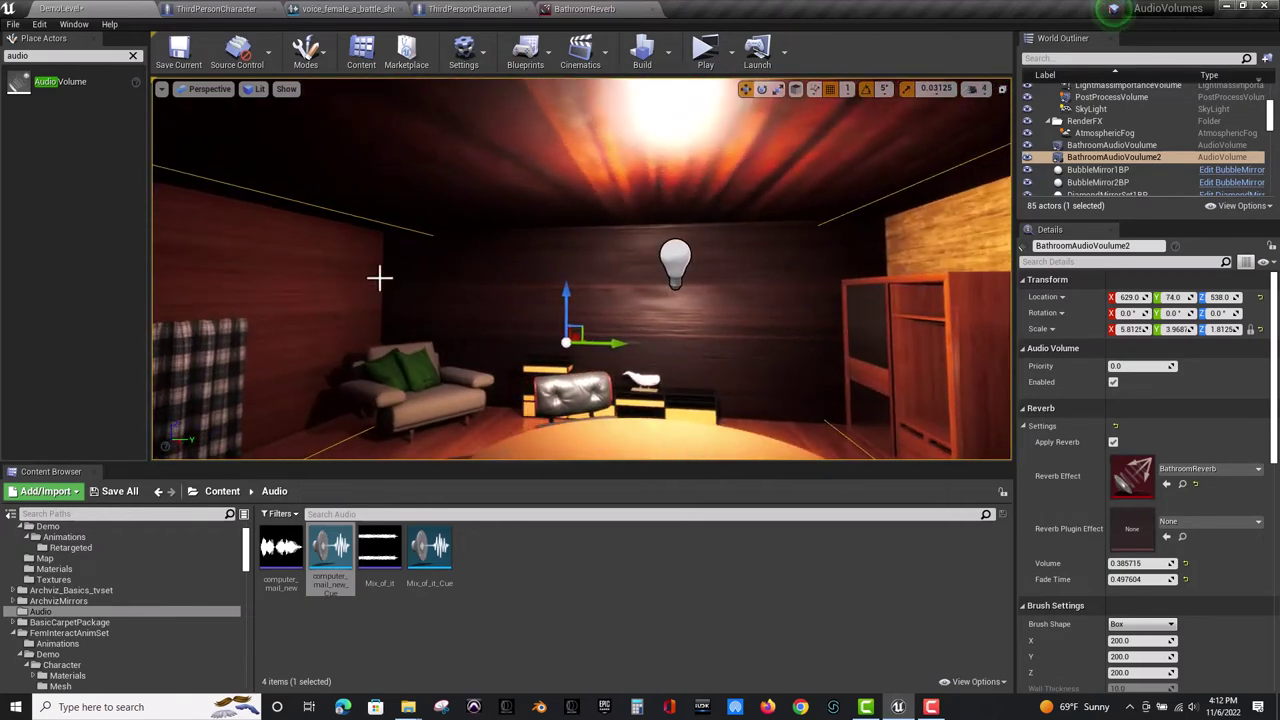
{"action": "left_click", "coordinate": [776, 88]}
{"action": "left_click_drag", "start_coordinate": [614, 352], "coordinate": [664, 352]}
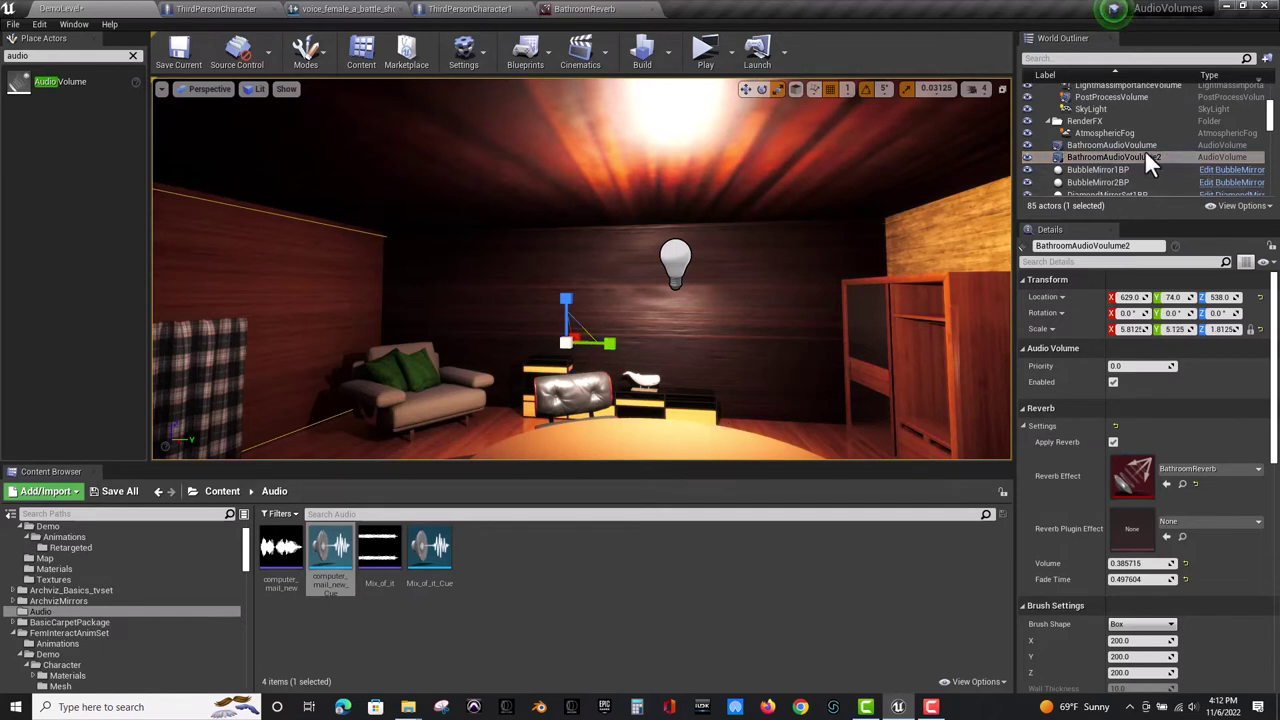
Rename the duplicated audio volume OfficeAudioVolume.
{"action": "right_click", "coordinate": [1091, 158]}
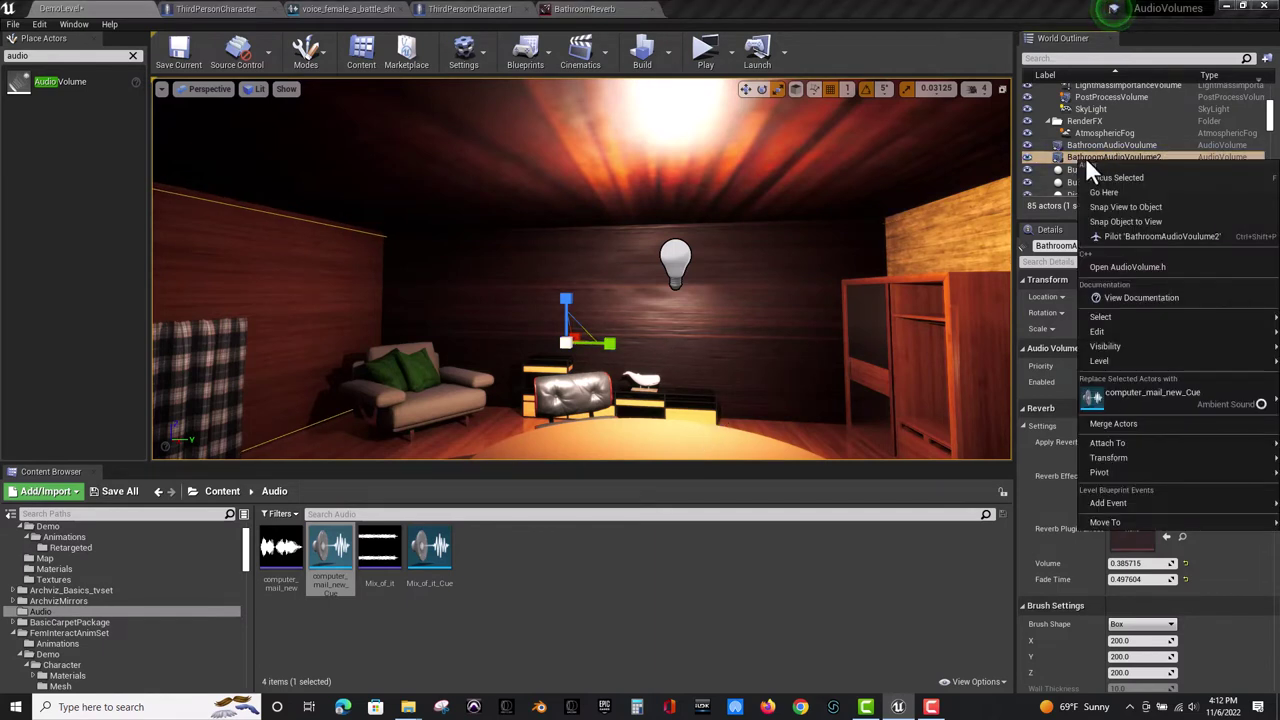
{"action": "left_click", "coordinate": [1085, 157]}
{"action": "left_click", "coordinate": [1080, 158]}
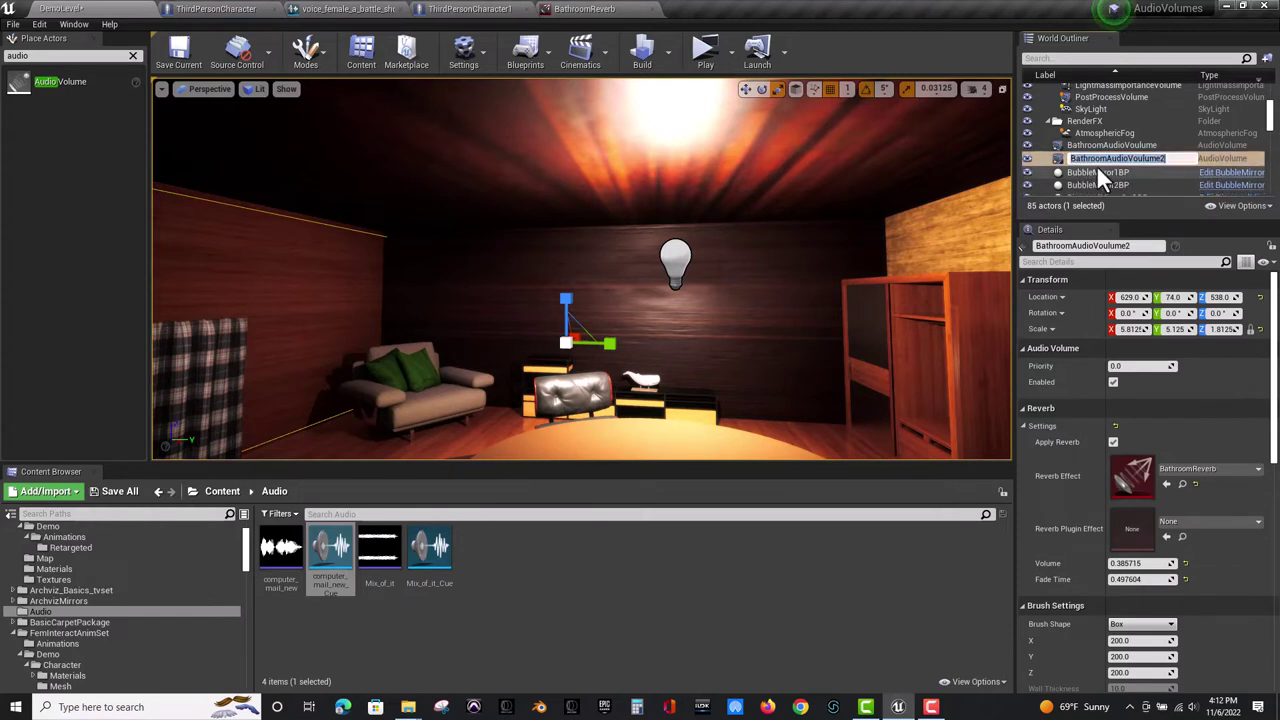
{"action": "type", "text": "Office"}
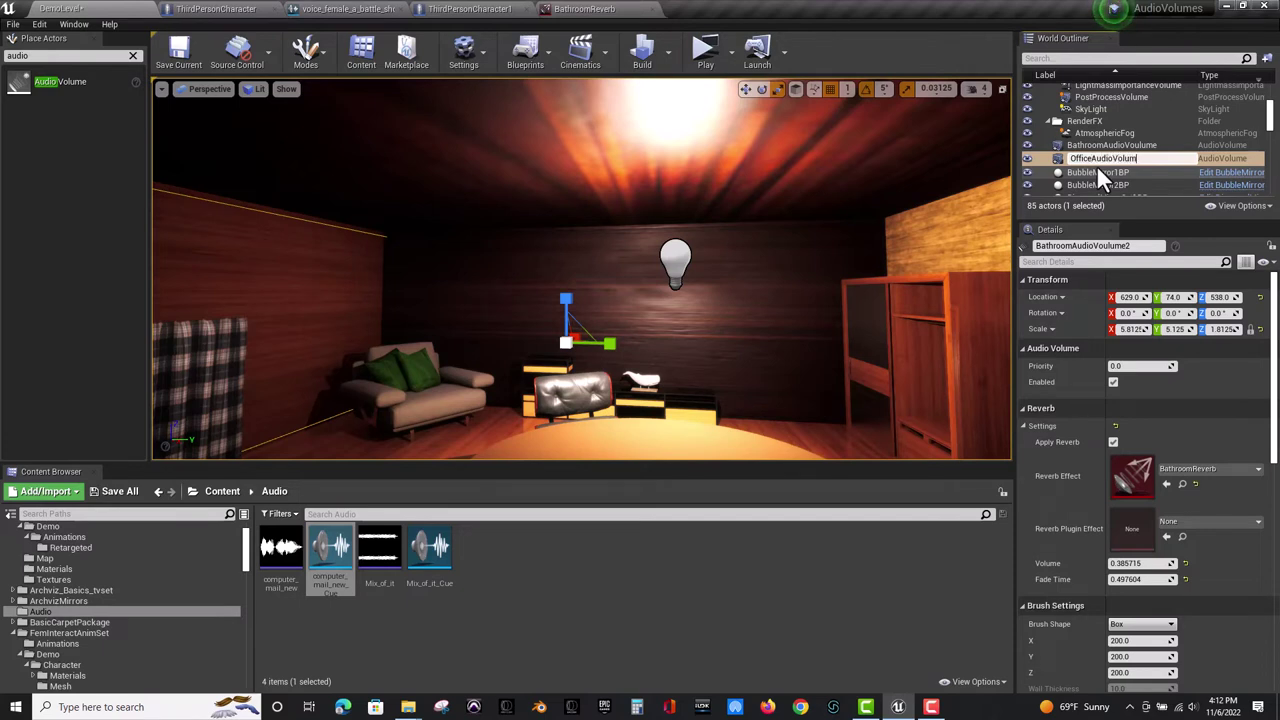
{"action": "key", "text": "Return"}
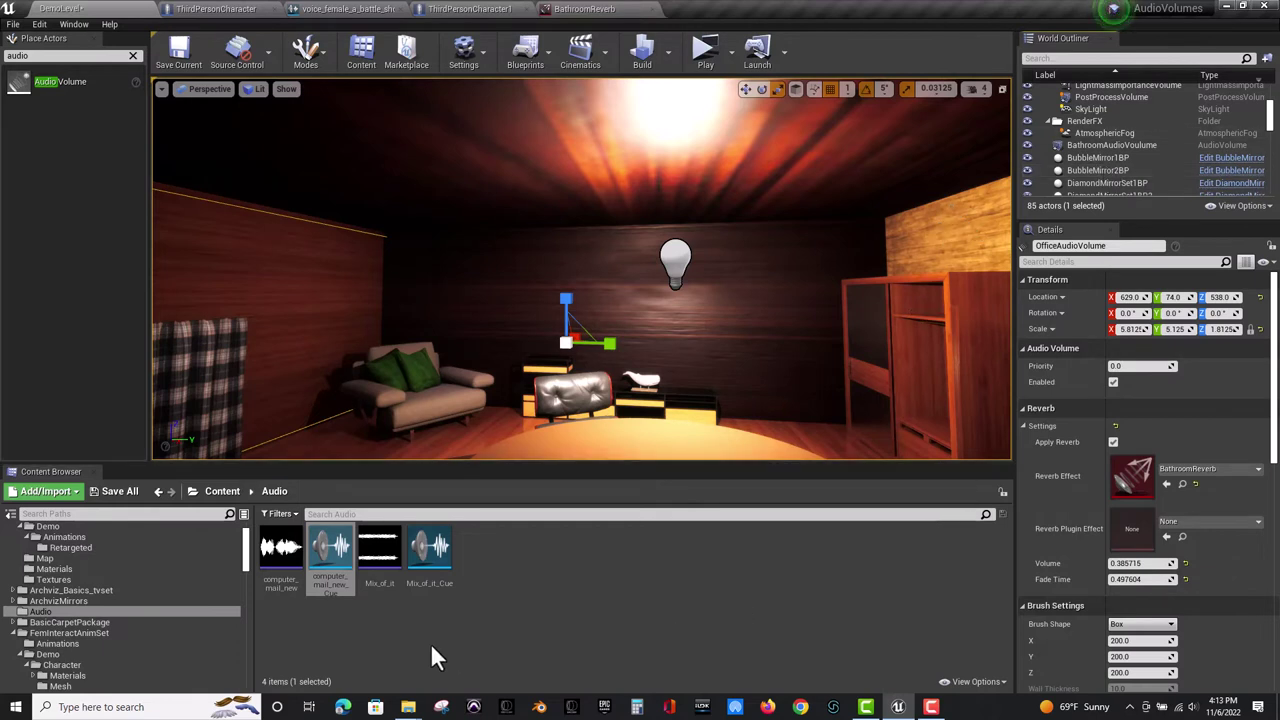
Duplicate the BathroomReverb effect in the SoundClassAssets Reverbs folder and name the copy OfficeReverb.
{"action": "left_click", "coordinate": [214, 491]}
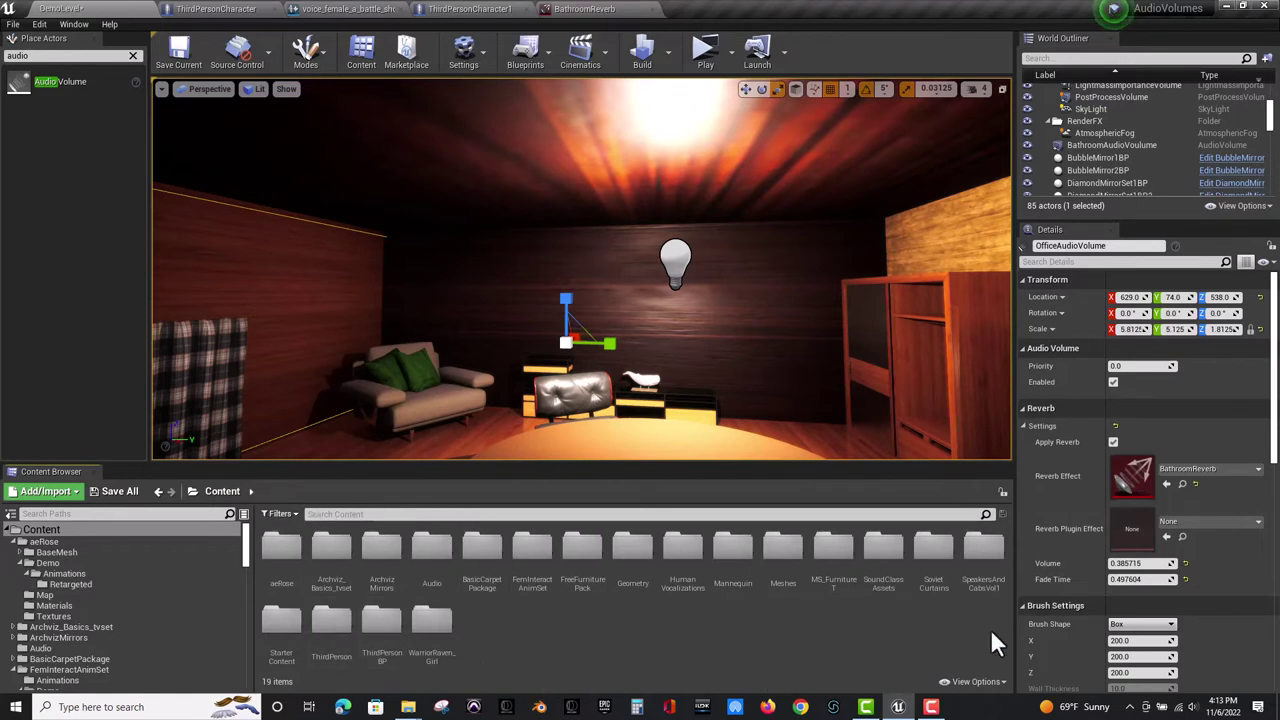
{"action": "left_click", "coordinate": [878, 553]}
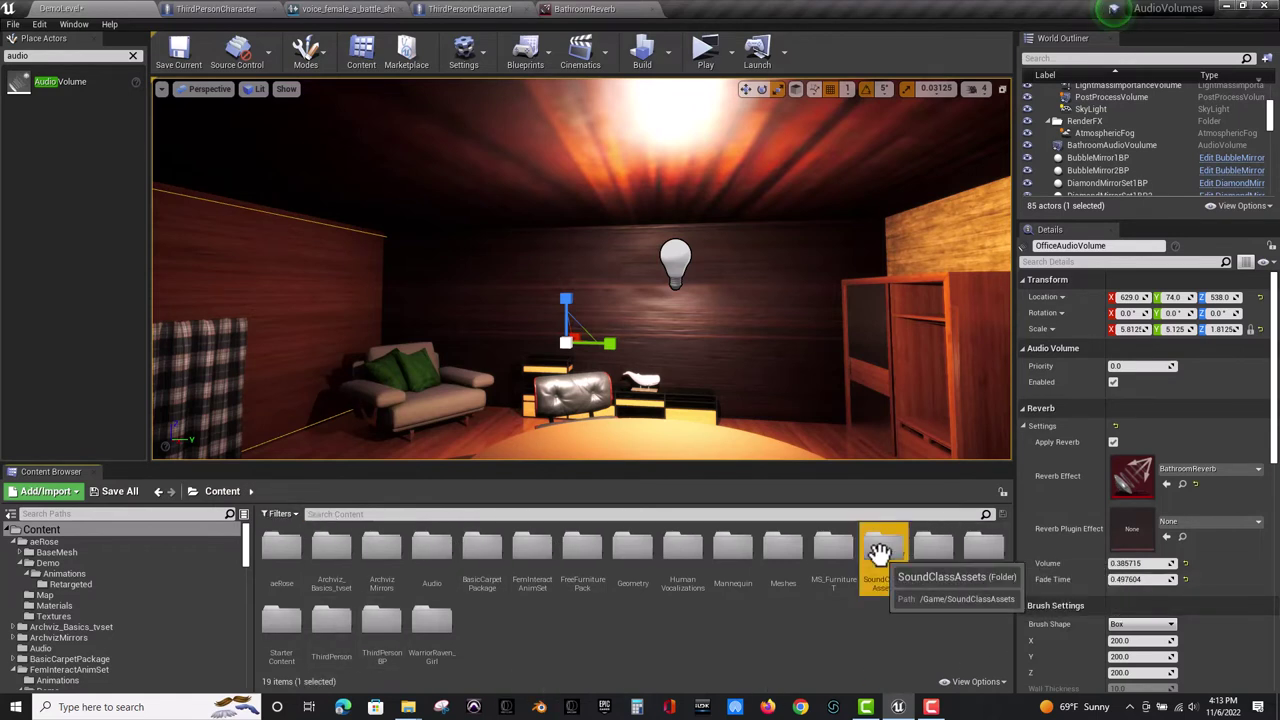
{"action": "double_click", "coordinate": [878, 553]}
{"action": "double_click", "coordinate": [280, 550]}
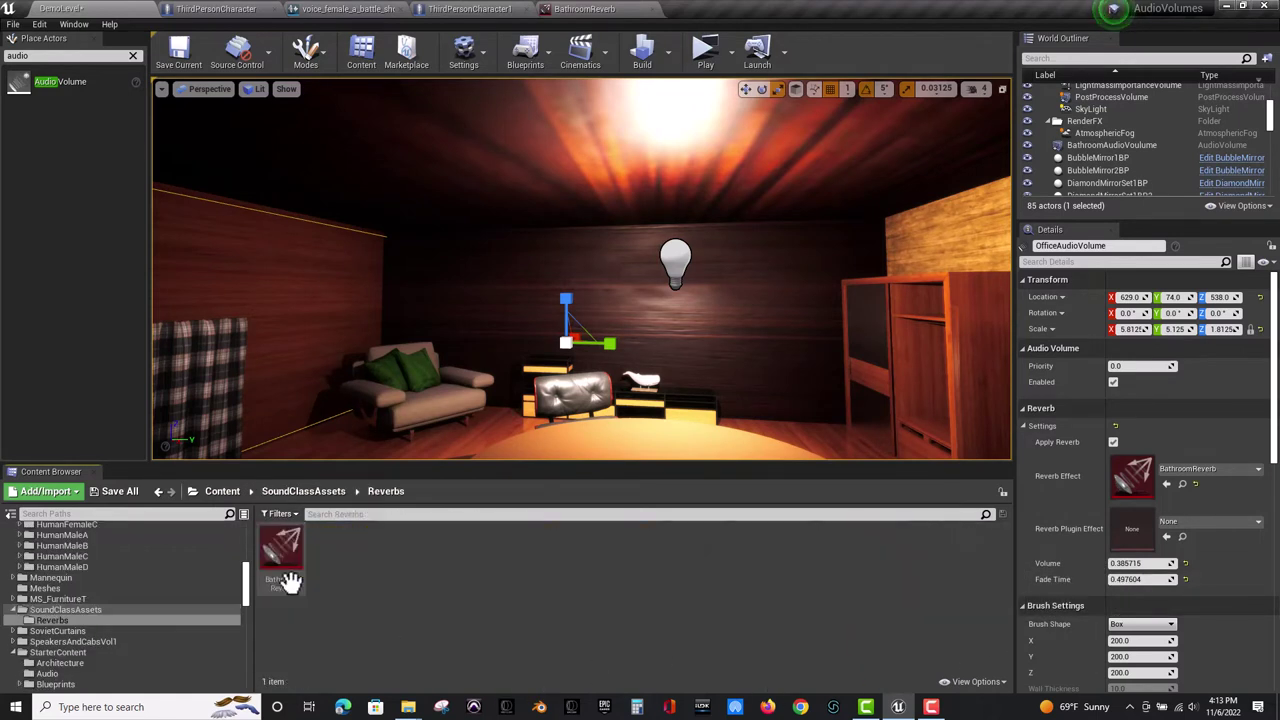
{"action": "right_click", "coordinate": [288, 585]}
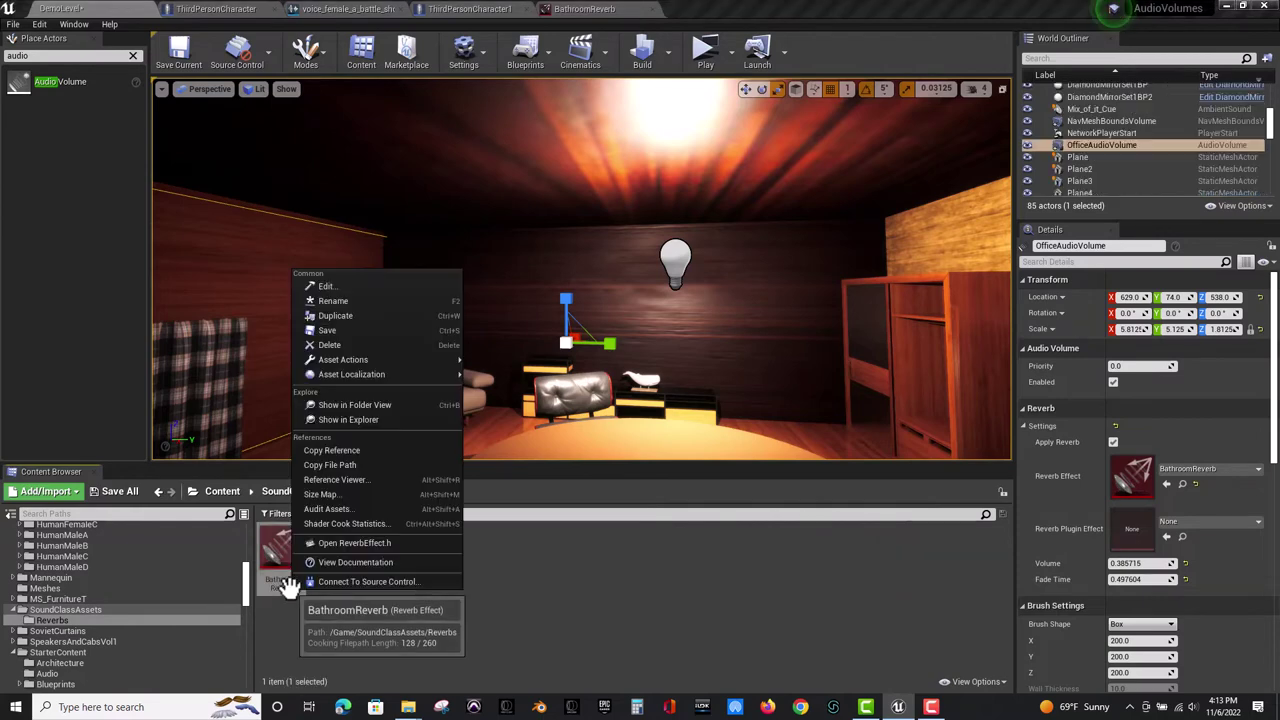
{"action": "left_click", "coordinate": [354, 316]}
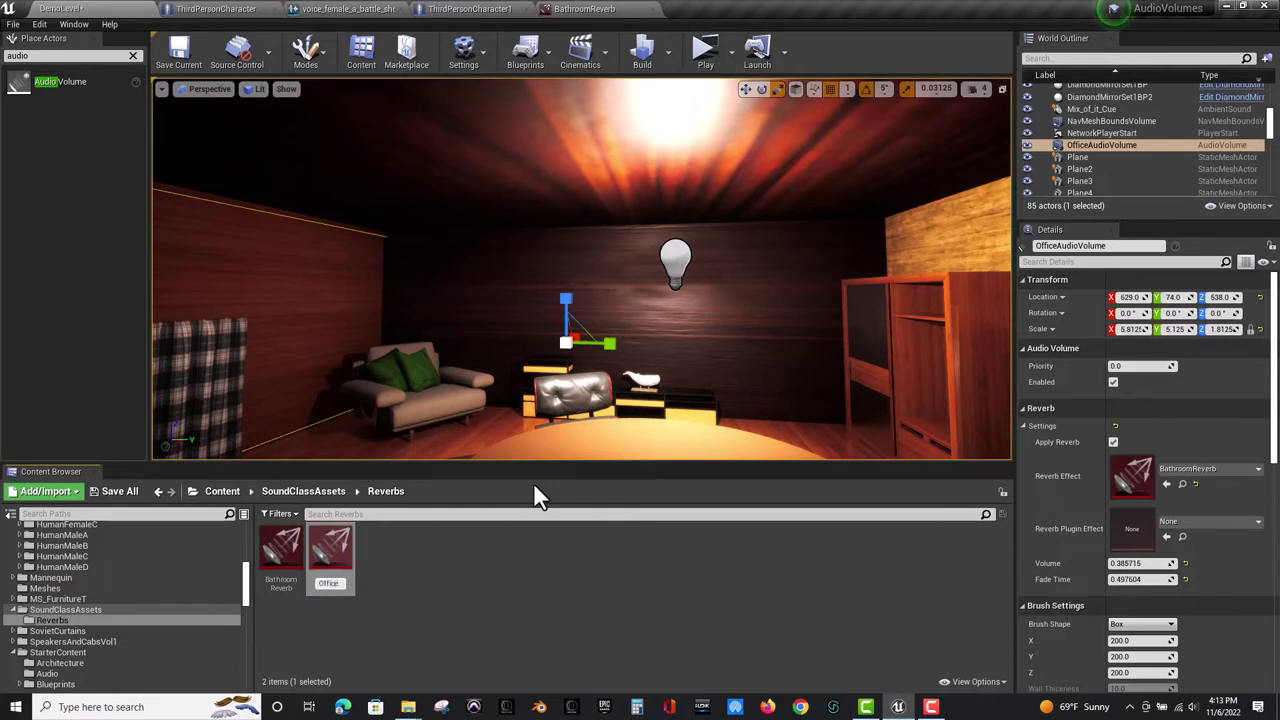
{"action": "type", "text": "OfficeReverb"}
{"action": "key", "text": "Return"}
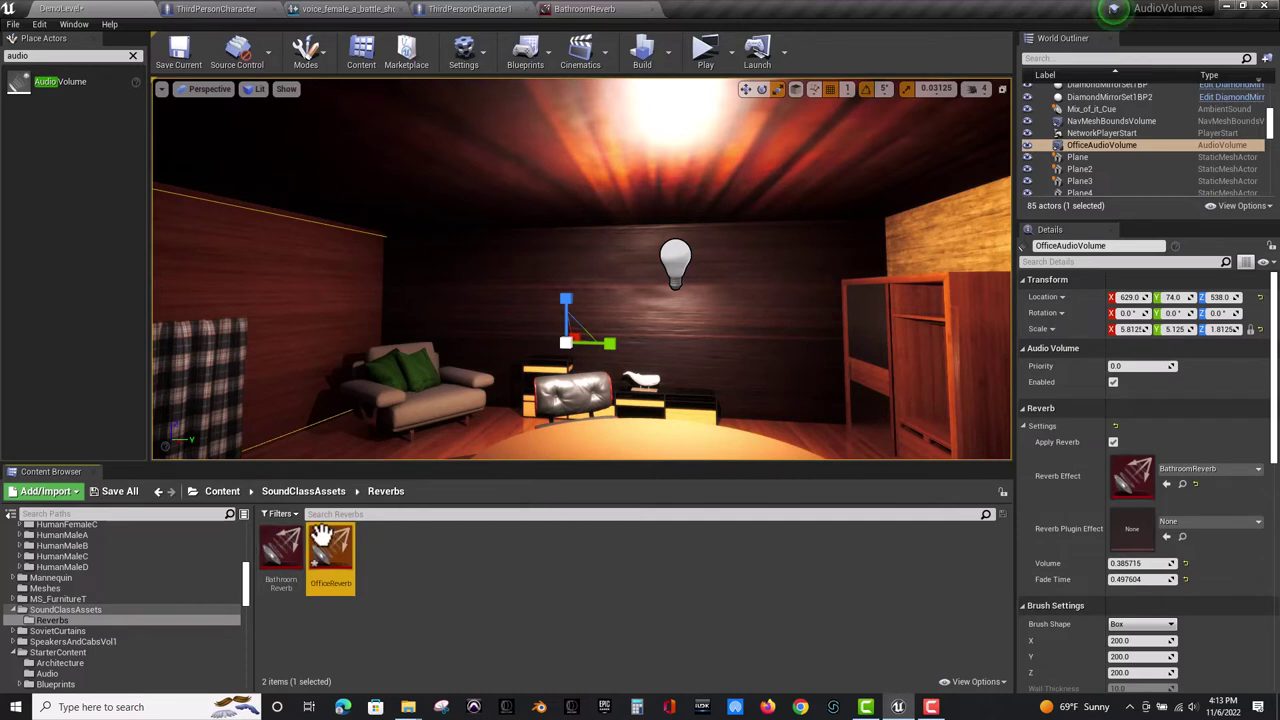
In OfficeReverb, set Decay Time 0.1, Late Gain about 4.21, Reflections Delay 0.19, Gain HF 0.47 and Reflections Gain 2.10, and save.
{"action": "double_click", "coordinate": [333, 577]}
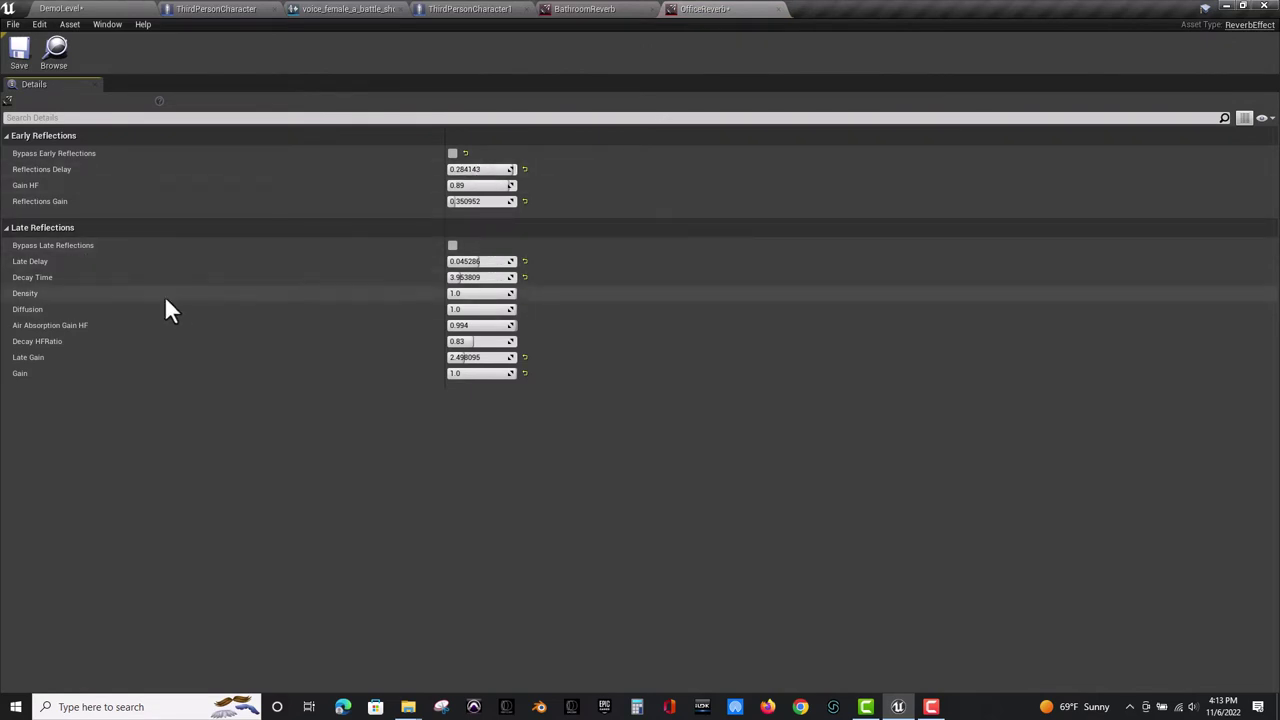
{"action": "left_click_drag", "start_coordinate": [462, 277], "coordinate": [448, 277]}
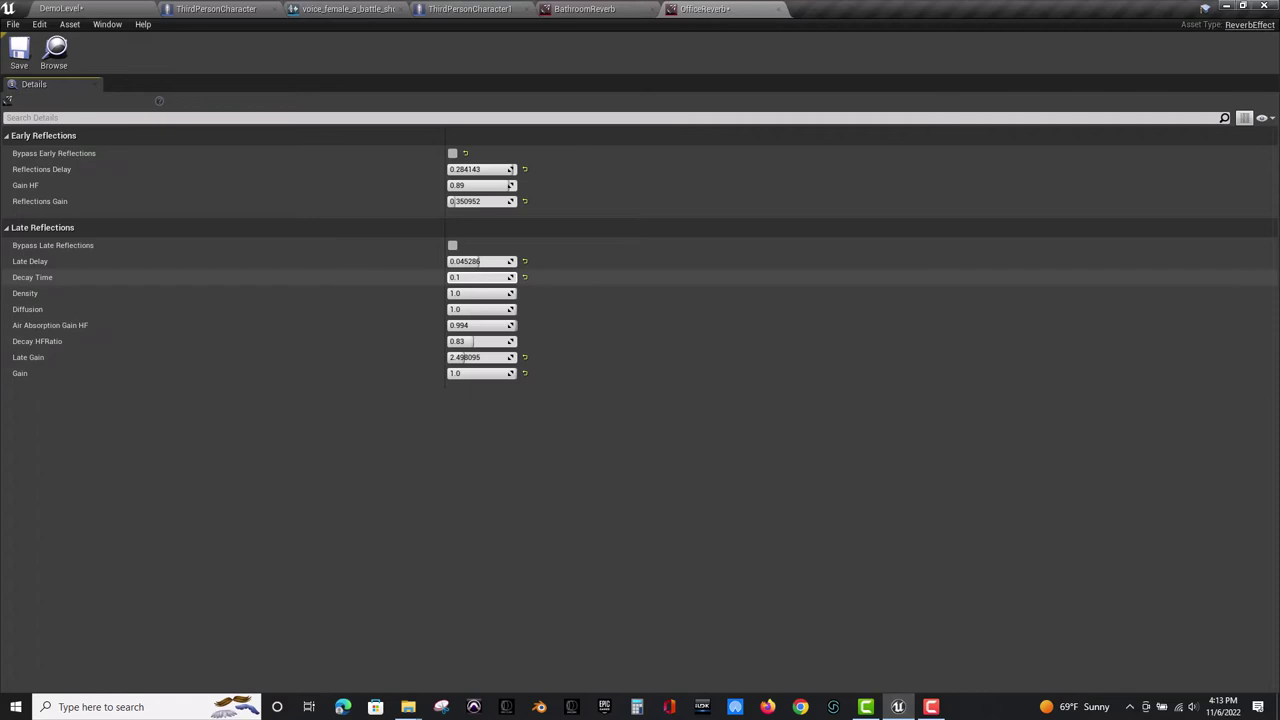
{"action": "left_click_drag", "start_coordinate": [450, 277], "coordinate": [462, 277]}
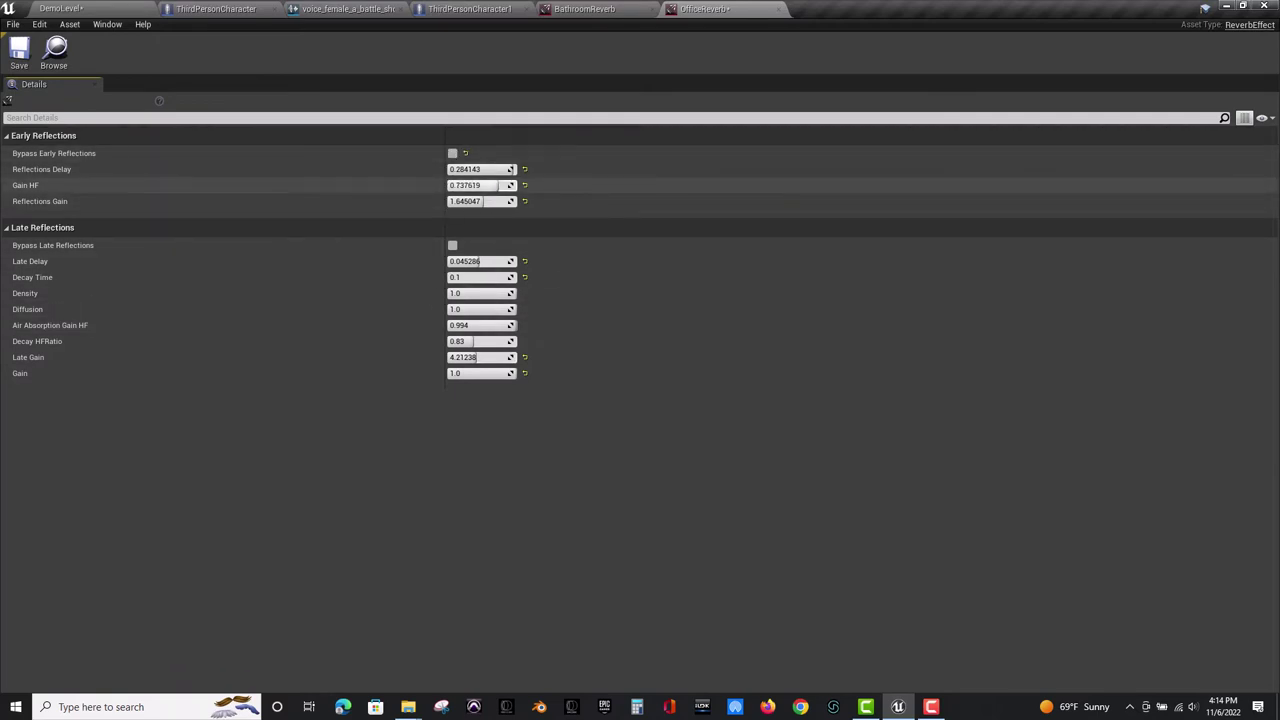
{"action": "left_click_drag", "start_coordinate": [481, 185], "coordinate": [477, 186]}
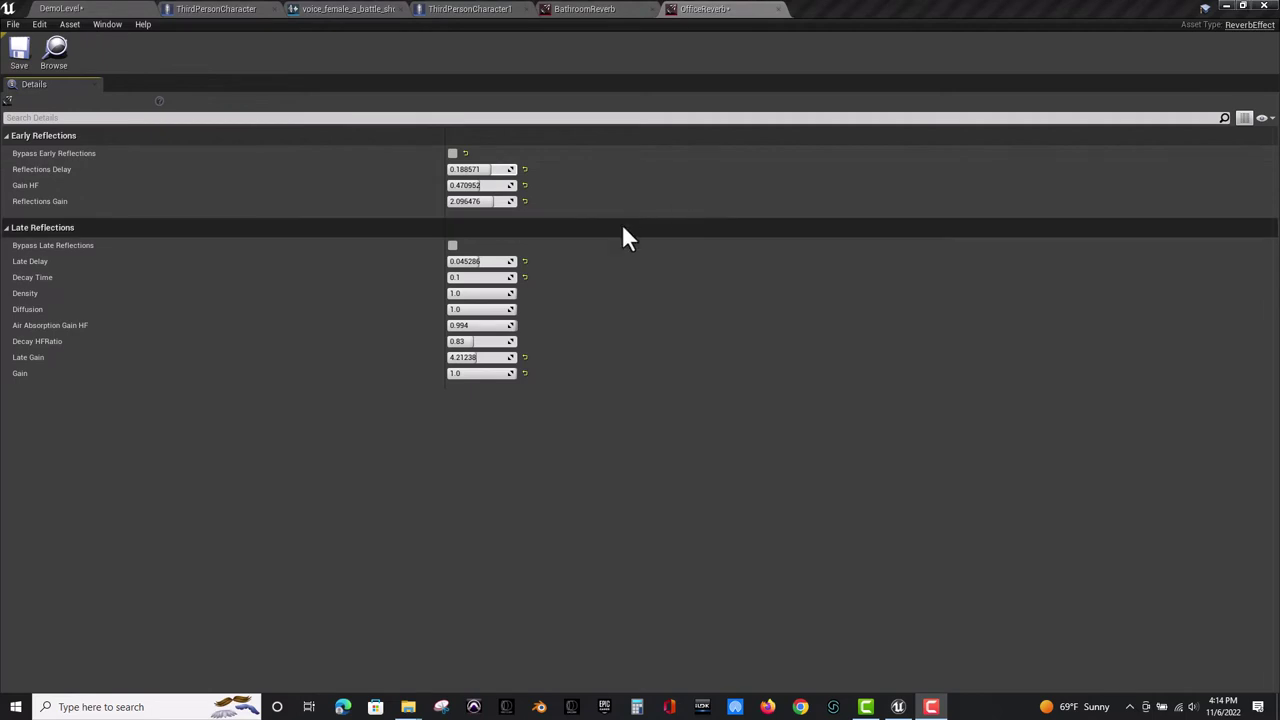
{"action": "left_click", "coordinate": [21, 55]}
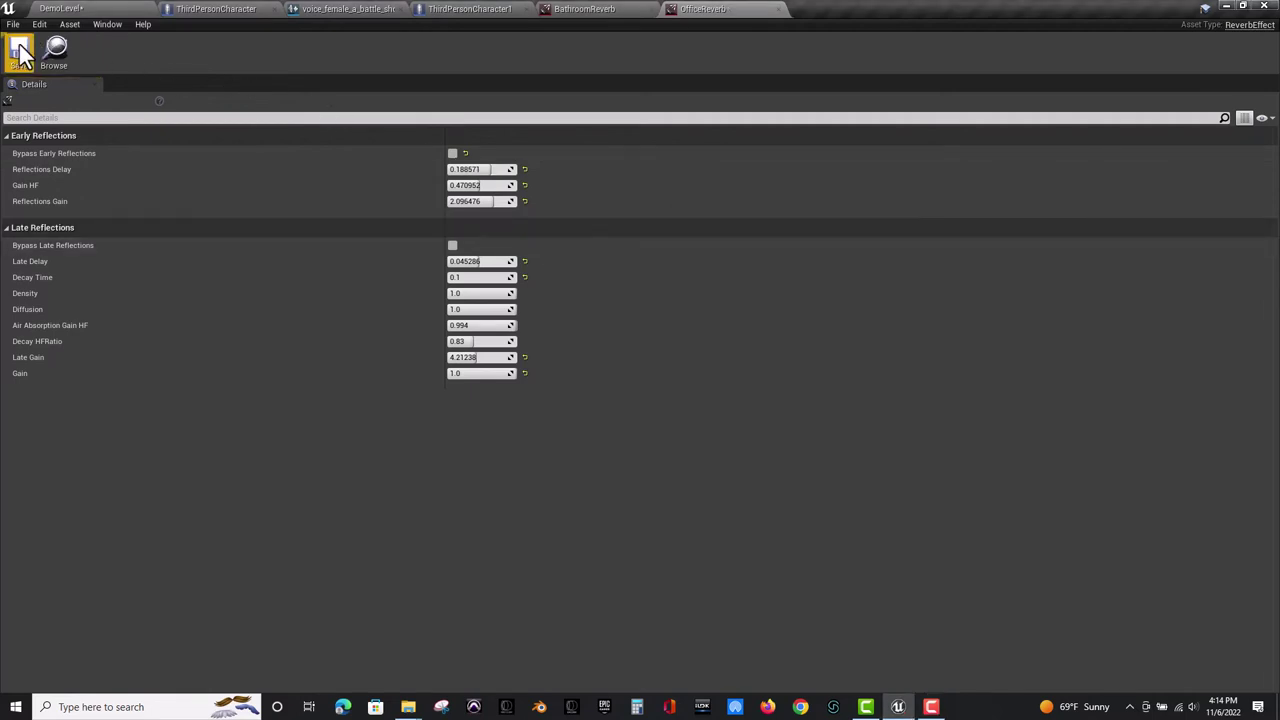
Preview the level, run the character through the bathroom and the office to compare their sound, and end the preview.
{"action": "left_click", "coordinate": [460, 10]}
{"action": "left_click", "coordinate": [226, 9]}
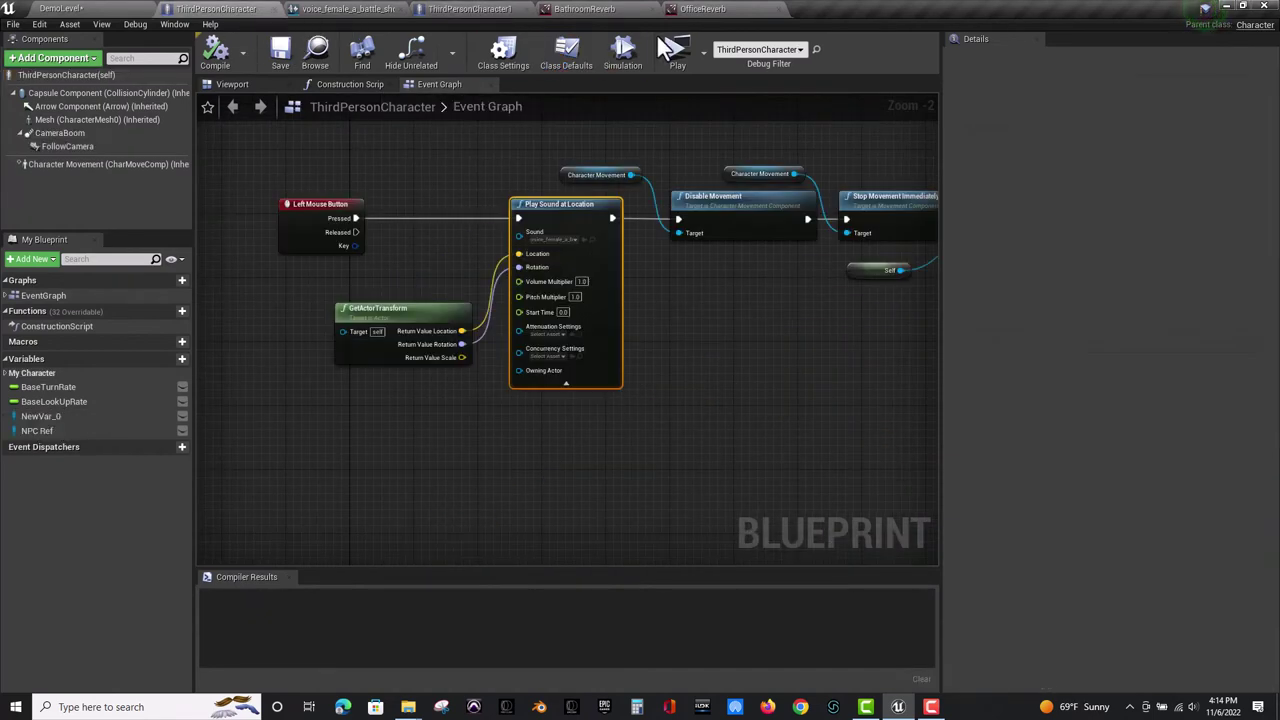
{"action": "left_click", "coordinate": [65, 9]}
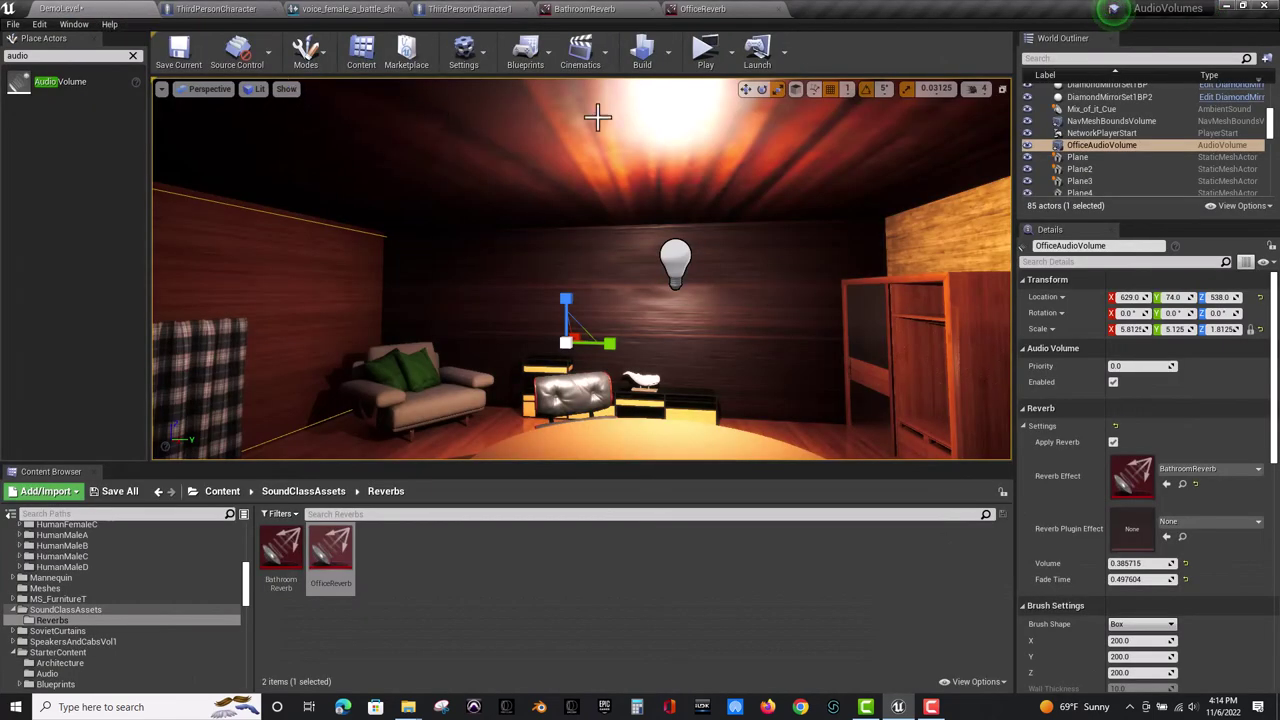
{"action": "left_click", "coordinate": [690, 46]}
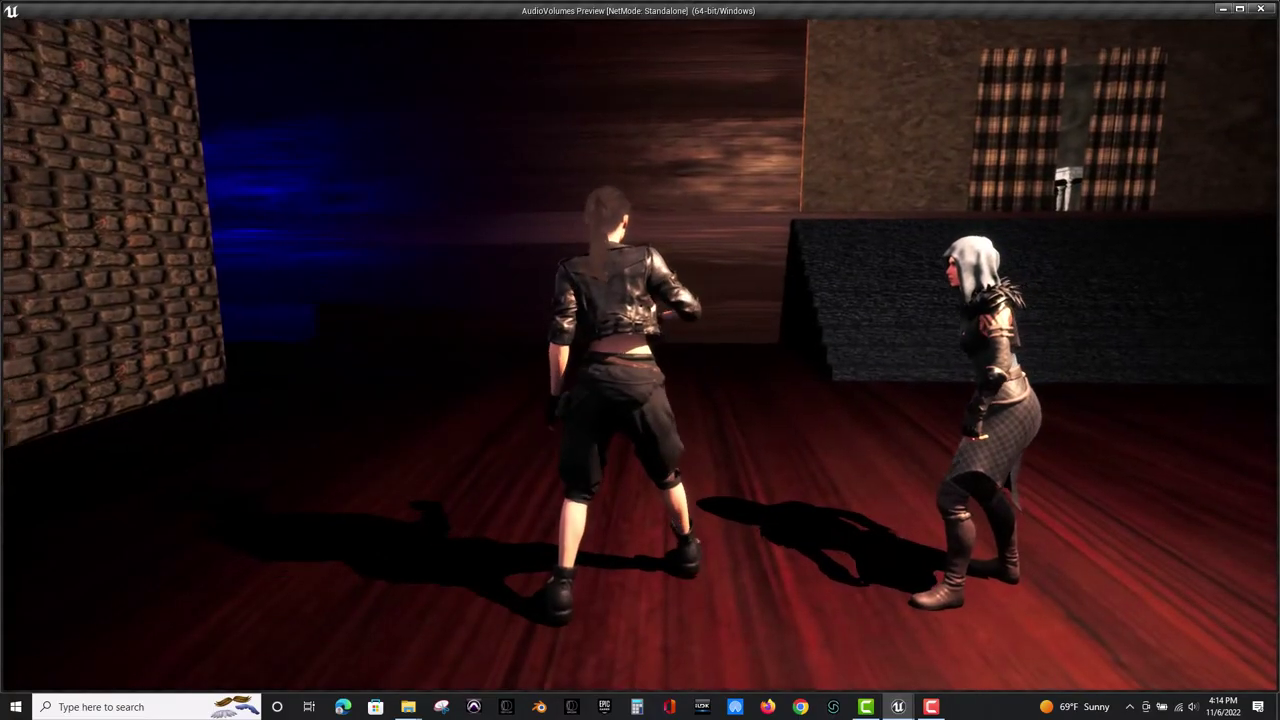
{"action": "key", "text": "w"}
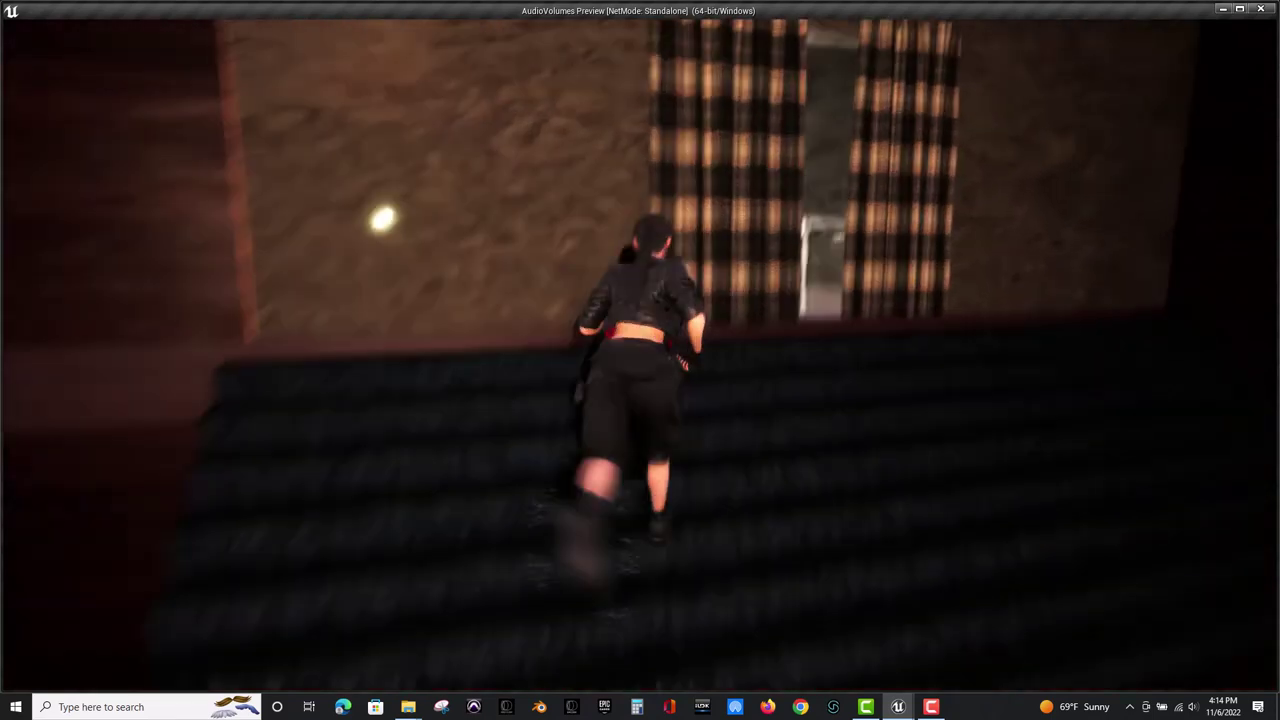
{"action": "key", "text": "w"}
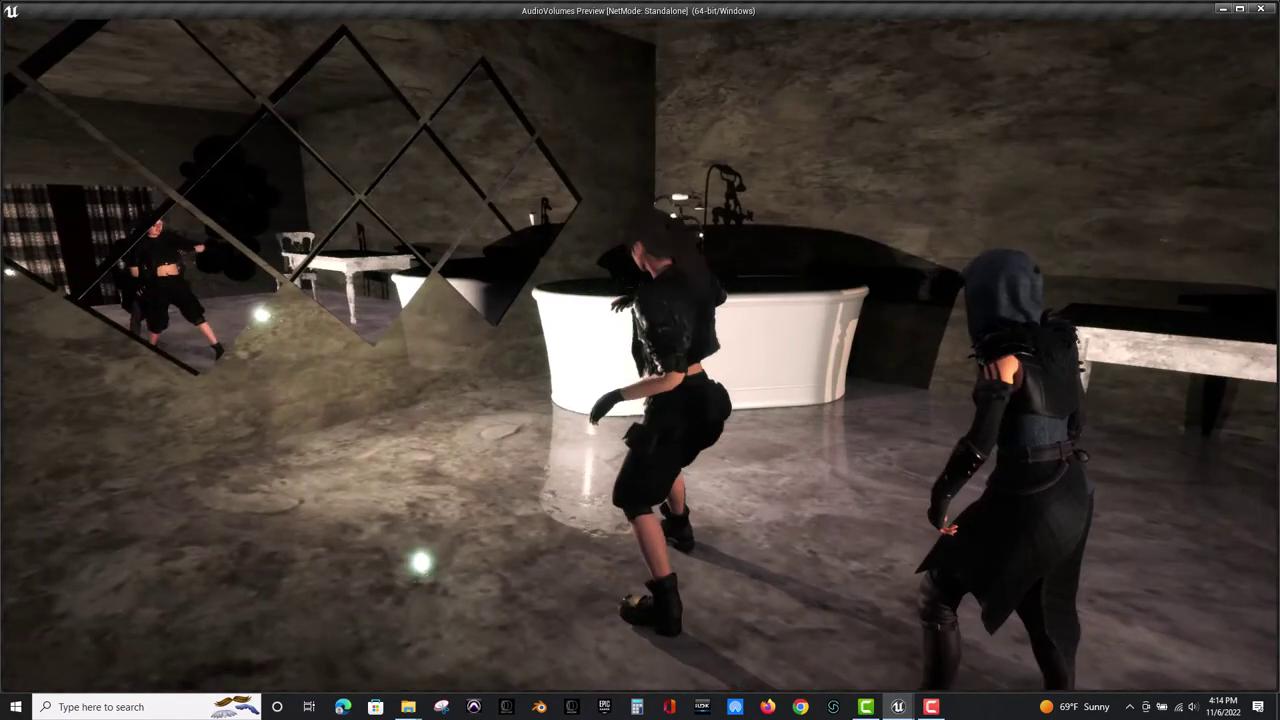
{"action": "key", "text": "w"}
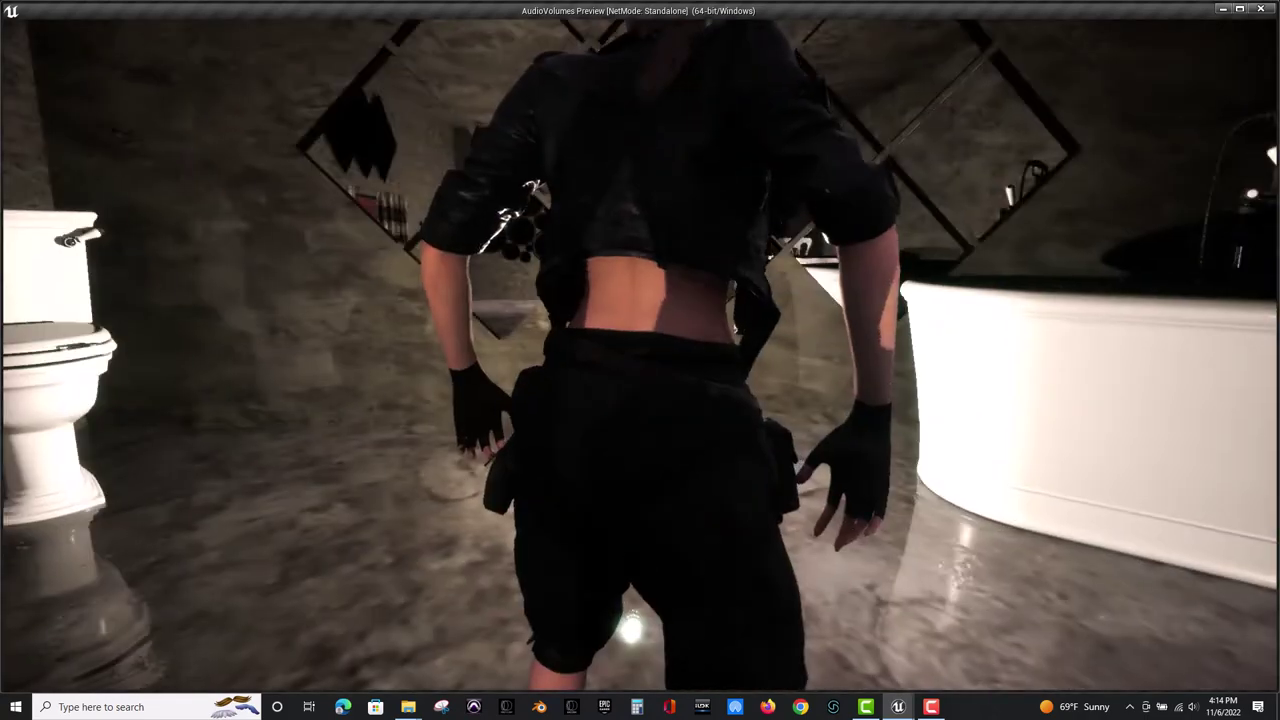
{"action": "key", "text": "a"}
{"action": "key", "text": "s"}
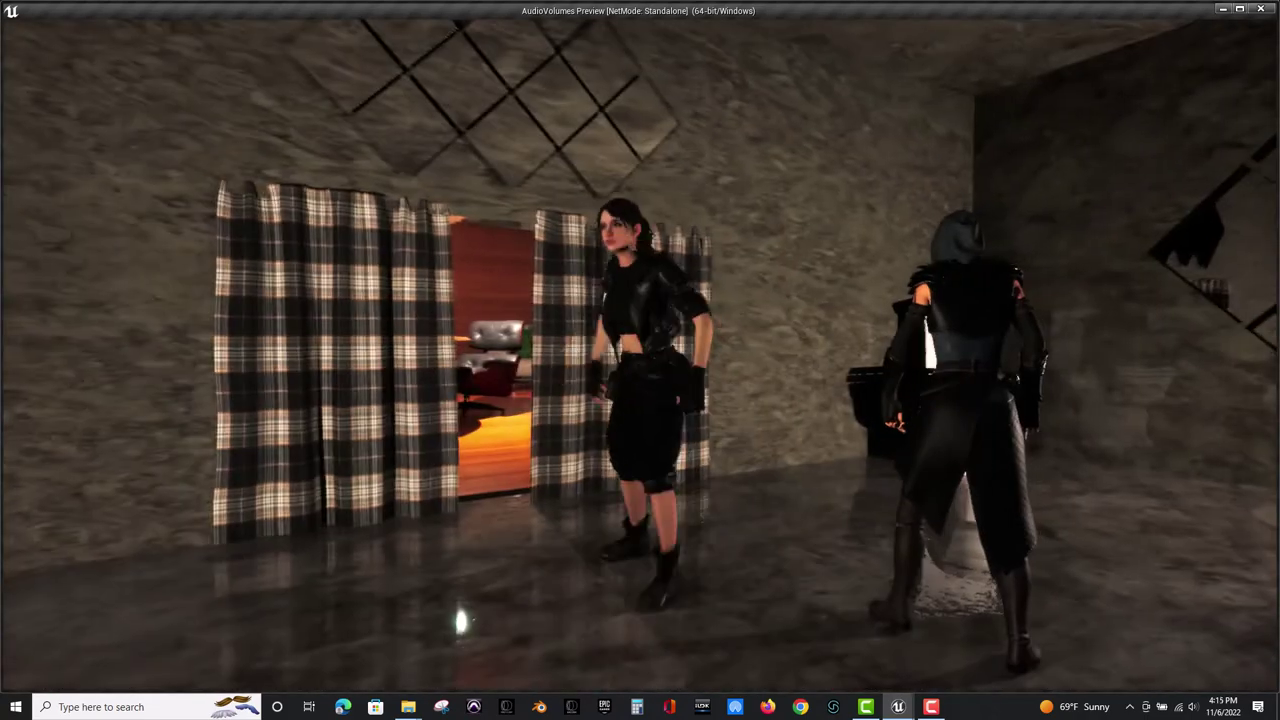
{"action": "key", "text": "w"}
{"action": "key", "text": "w"}
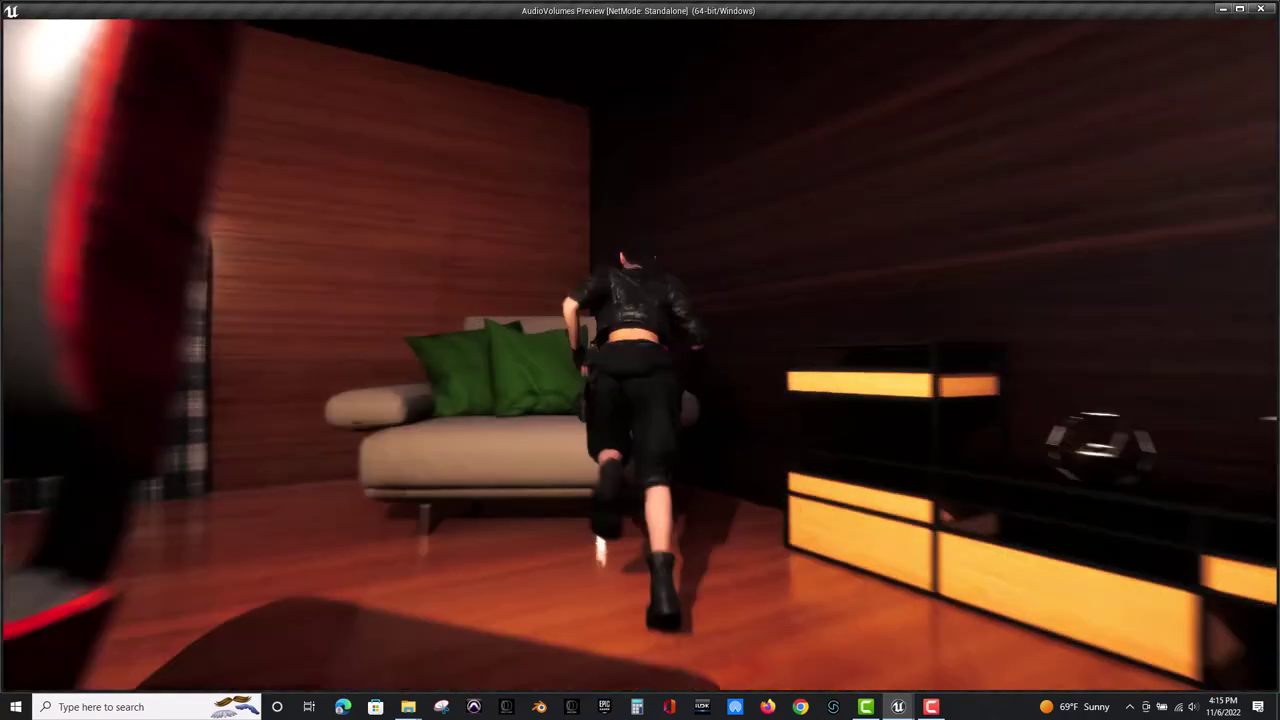
{"action": "key", "text": "w"}
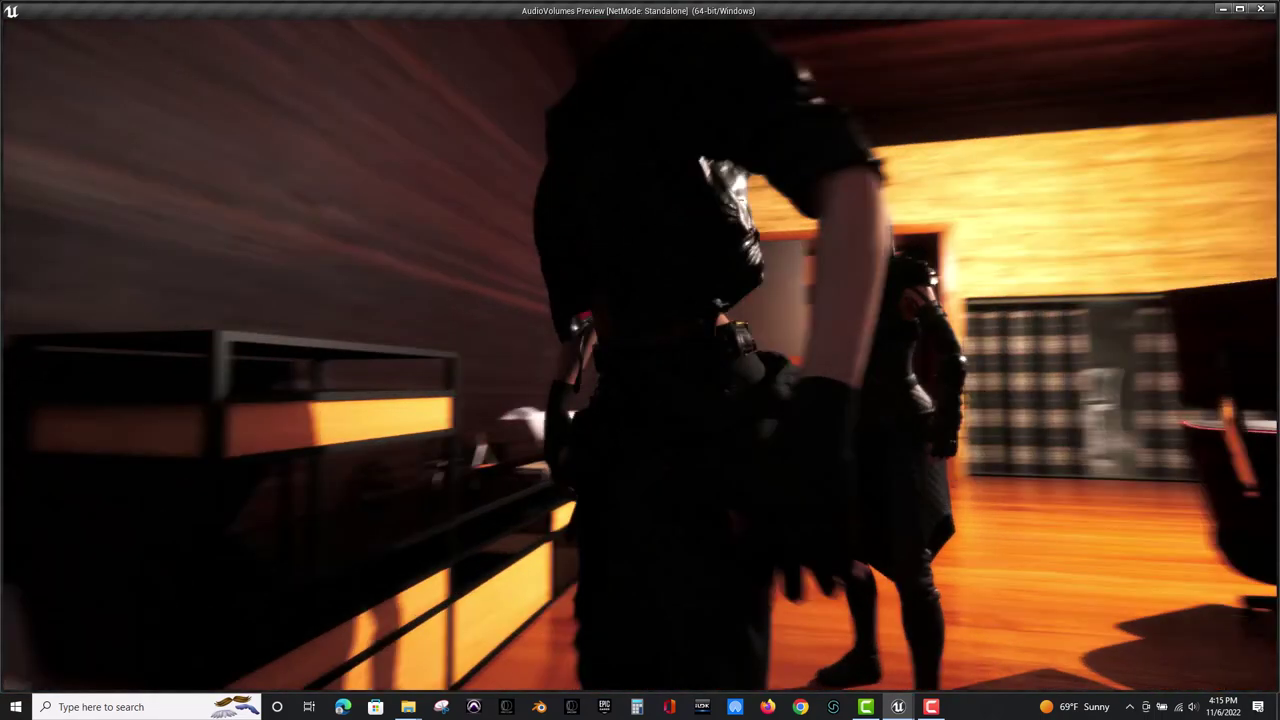
{"action": "key", "text": "w"}
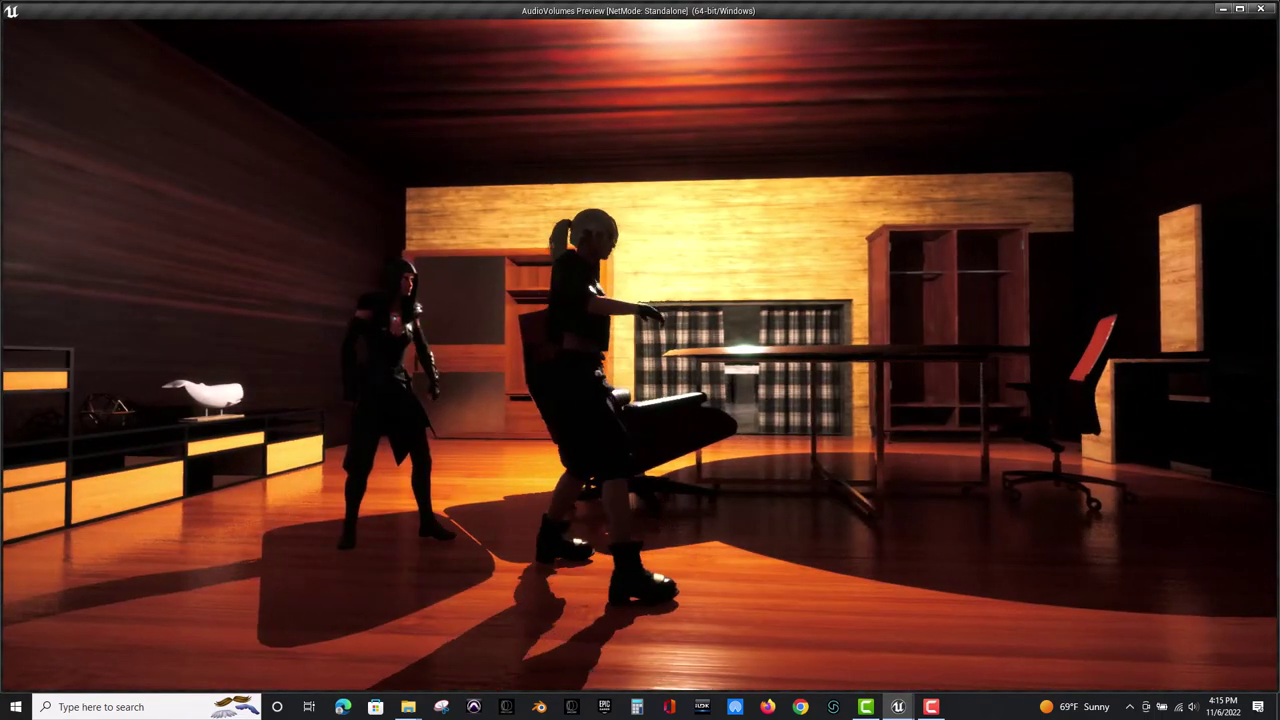
{"action": "key", "text": "Escape"}
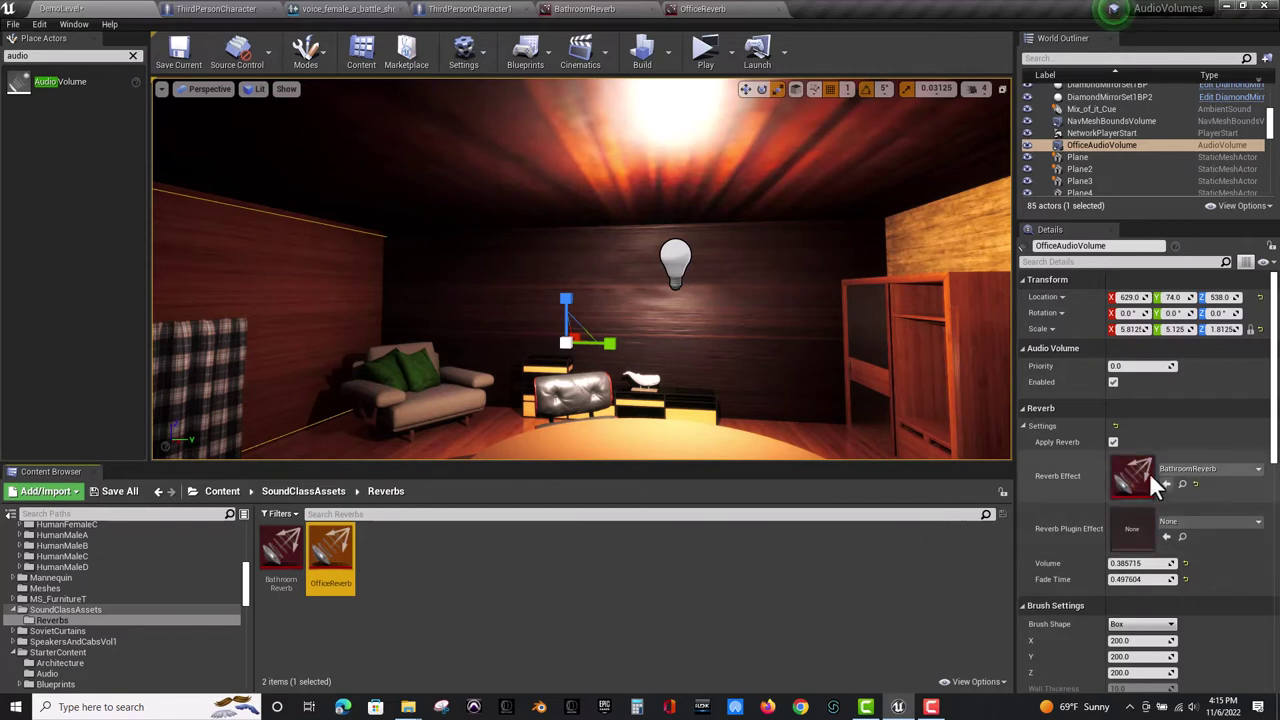
Assign OfficeReverb as the reverb effect of OfficeAudioVolume and preview the level with a short run into the bathroom.
{"action": "left_click", "coordinate": [1101, 146]}
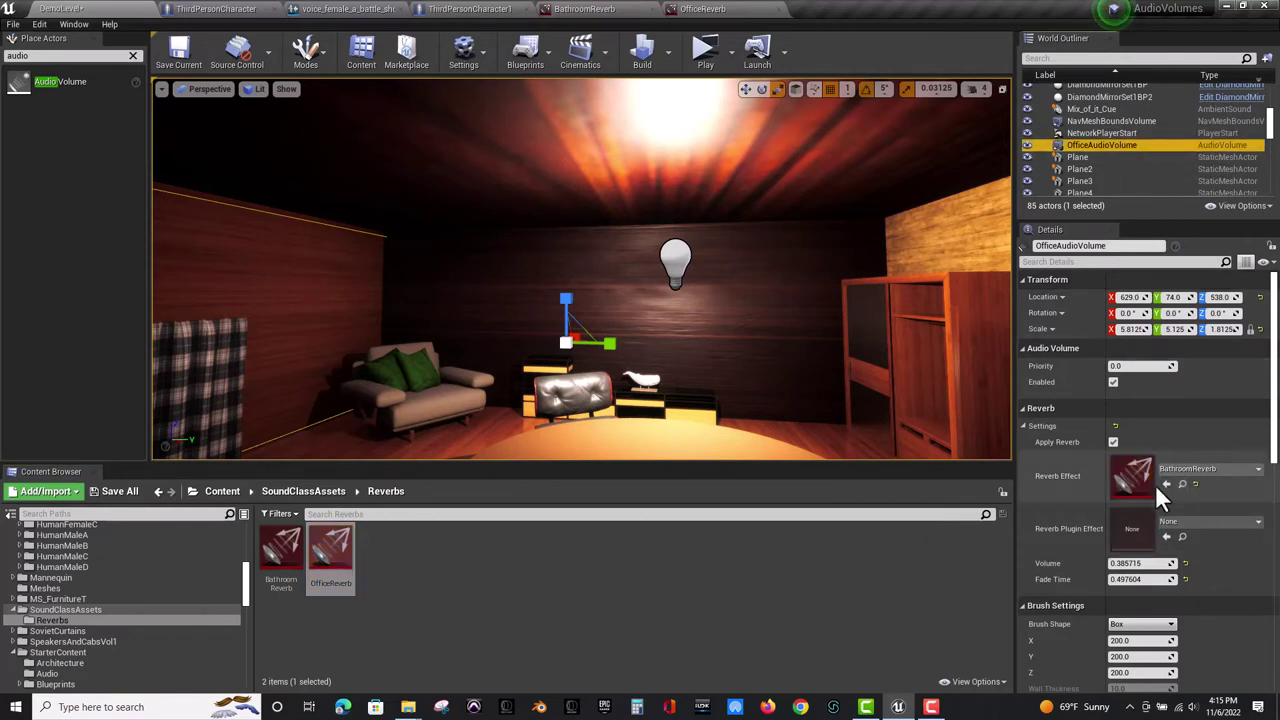
{"action": "left_click_drag", "start_coordinate": [308, 588], "coordinate": [1130, 480]}
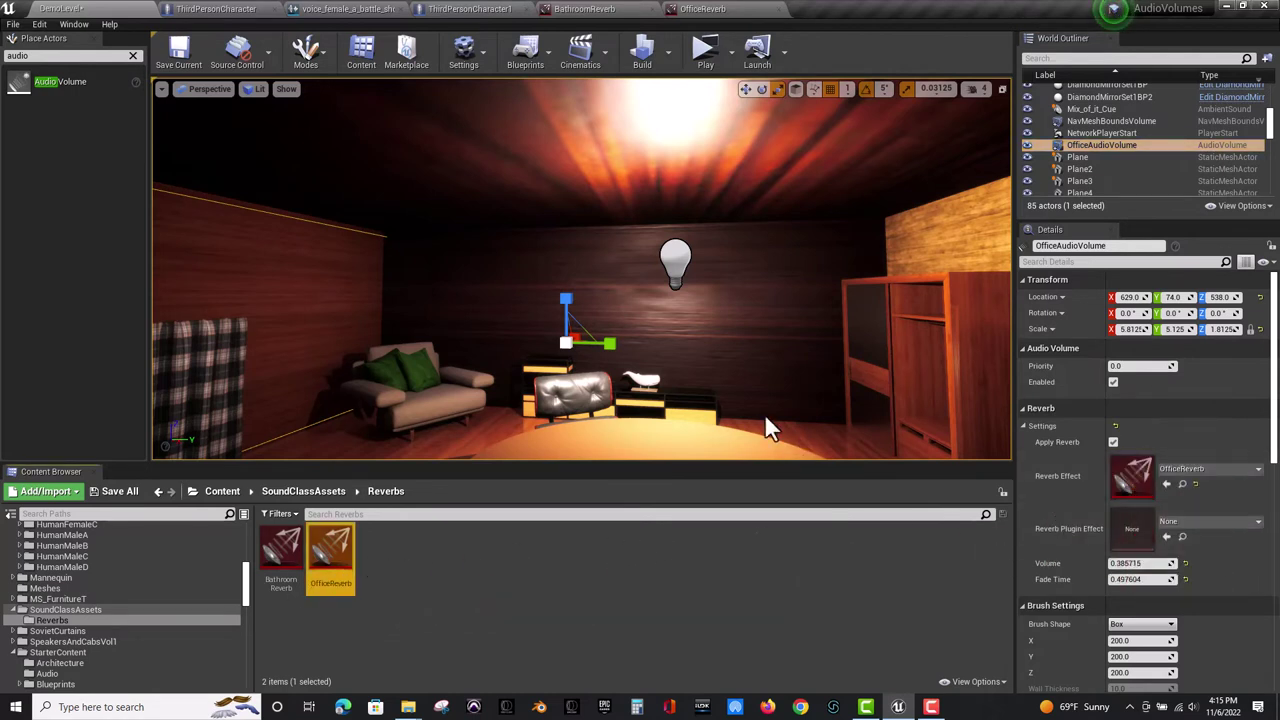
{"action": "left_click", "coordinate": [707, 58]}
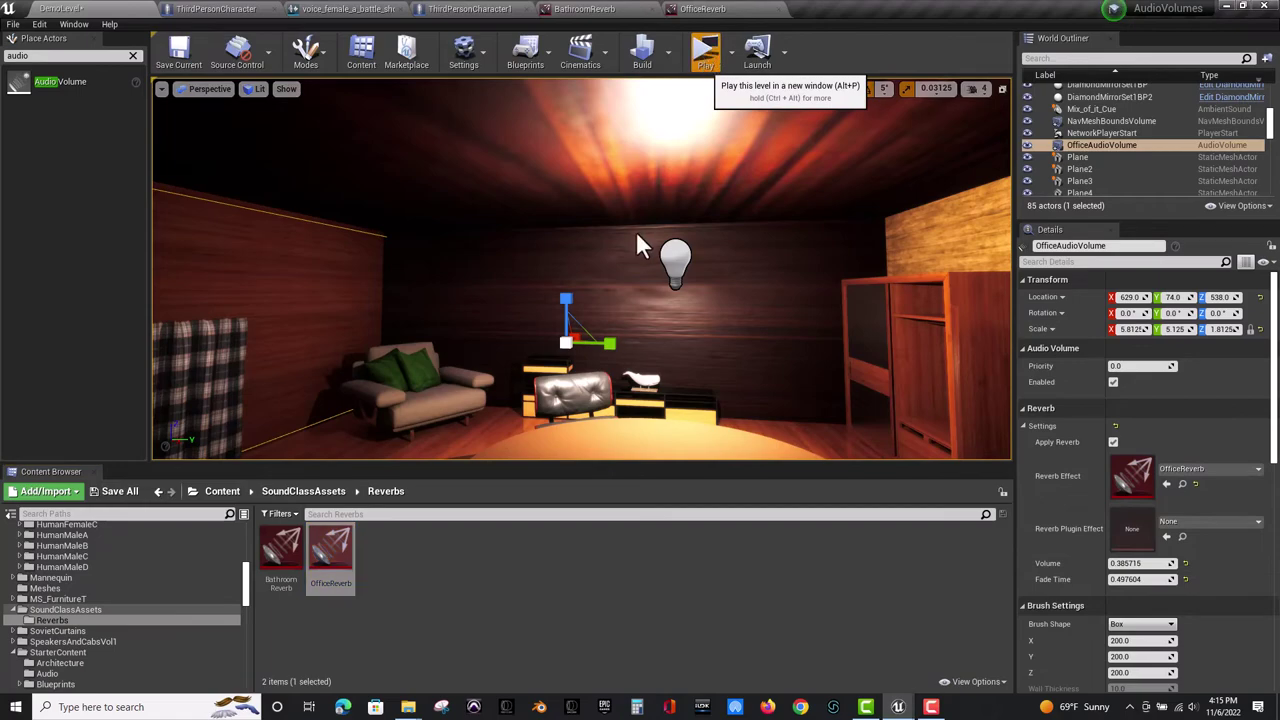
{"action": "key", "text": "w"}
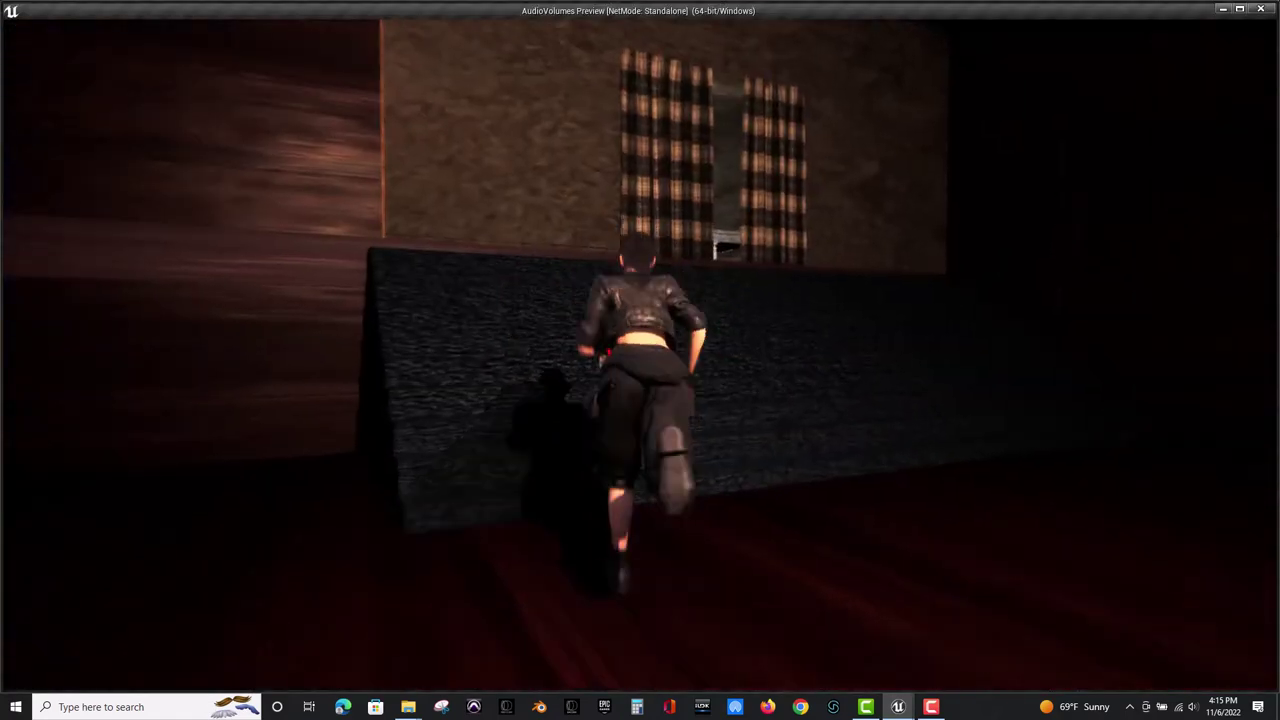
{"action": "key", "text": "alt+Tab"}
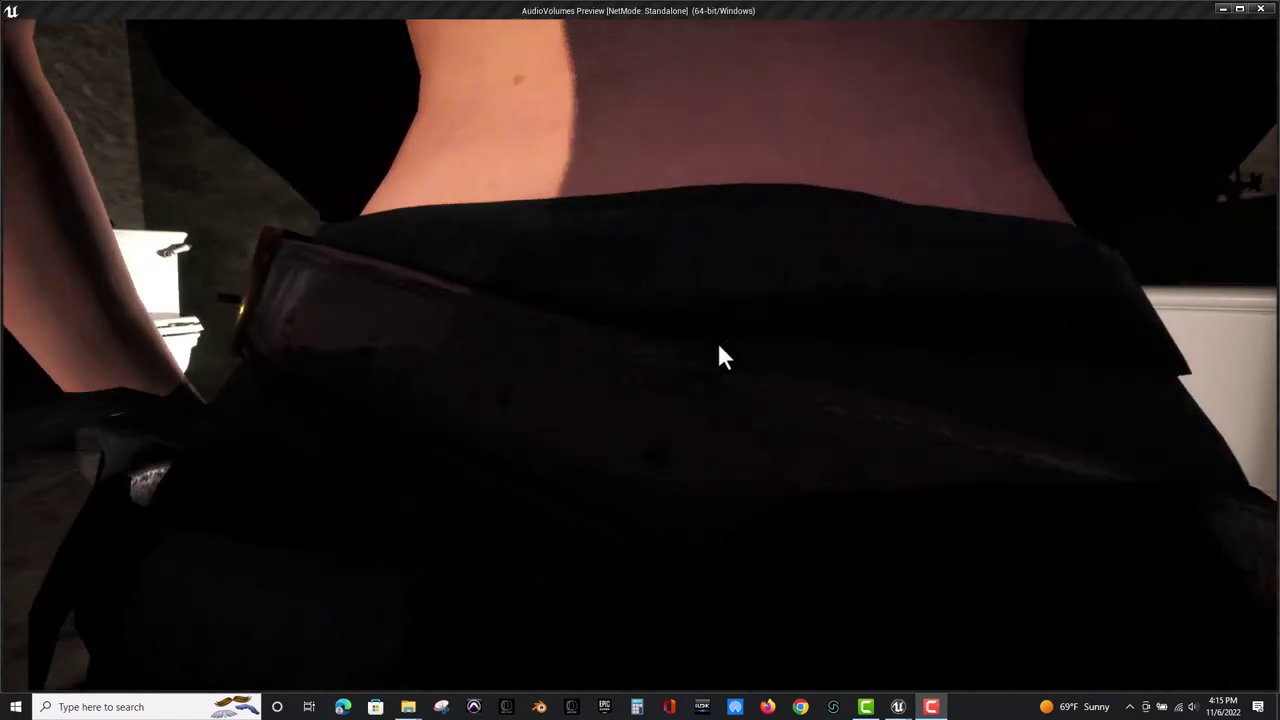
{"action": "left_click", "coordinate": [655, 389]}
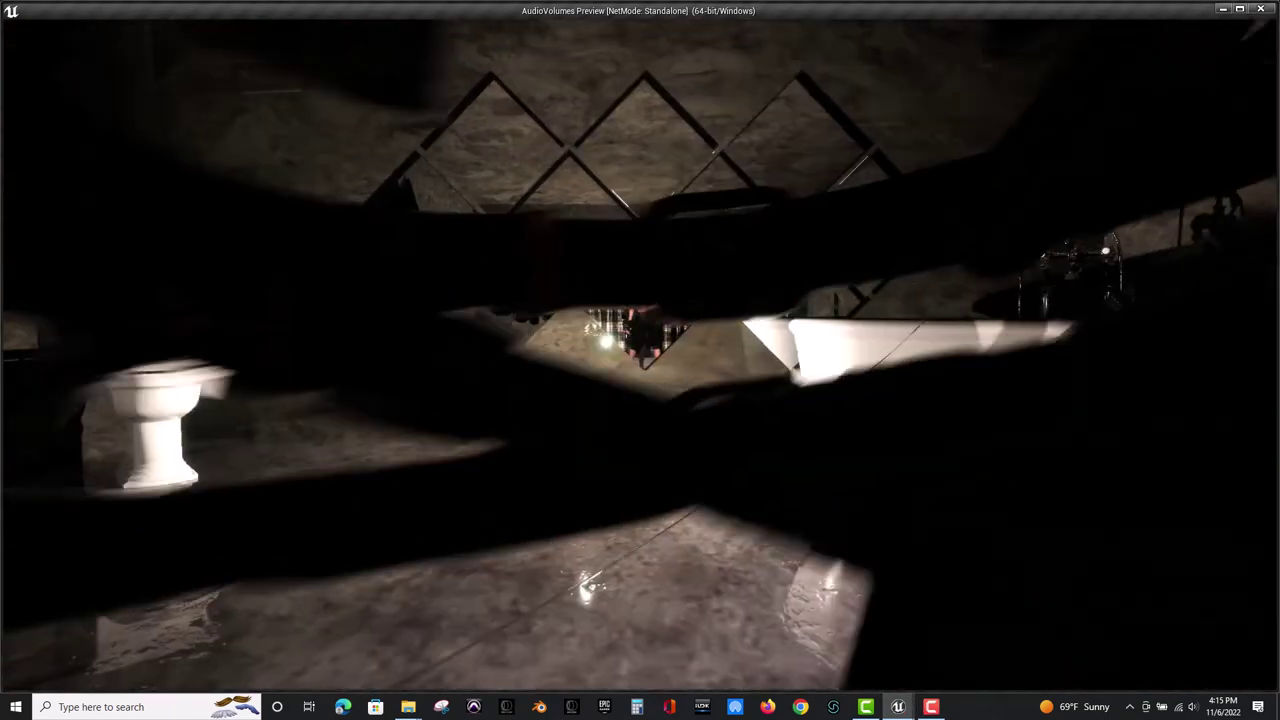
{"action": "key", "text": "Escape"}
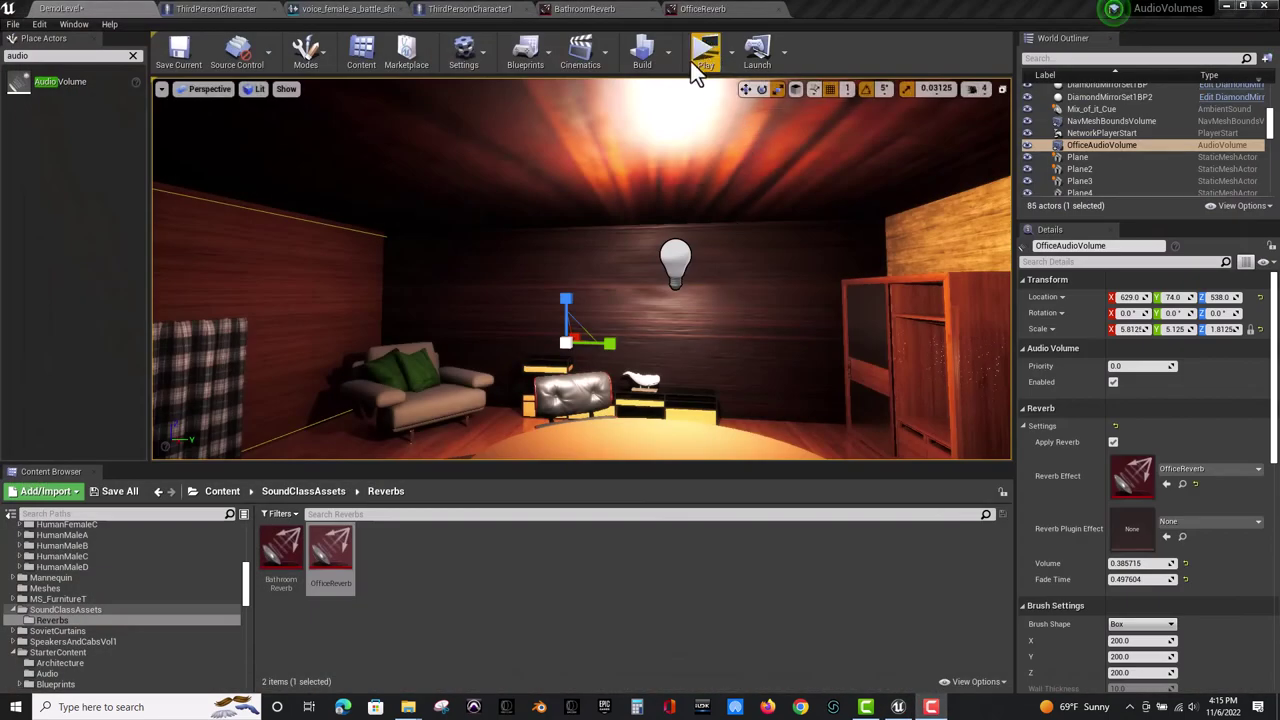
Preview the level again, run the character around the bathroom and the office to compare their reverb, and end the preview.
{"action": "left_click", "coordinate": [706, 51]}
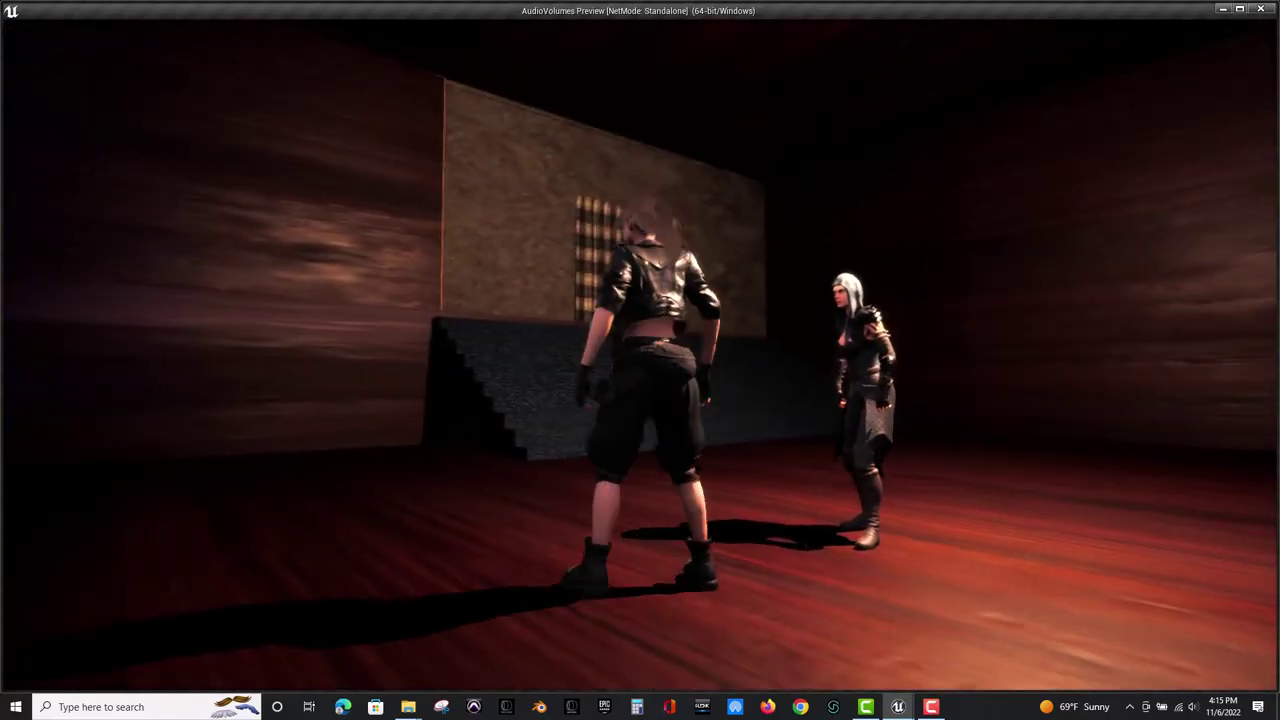
{"action": "key", "text": "w"}
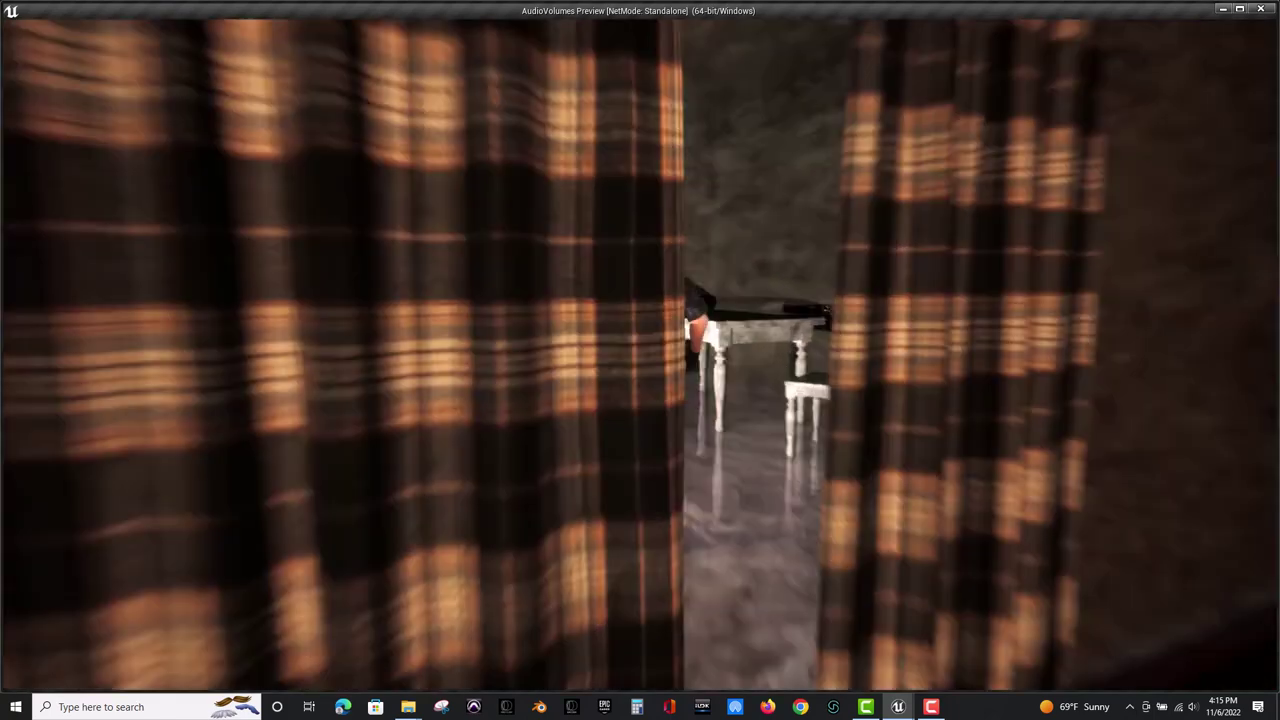
{"action": "key", "text": "w"}
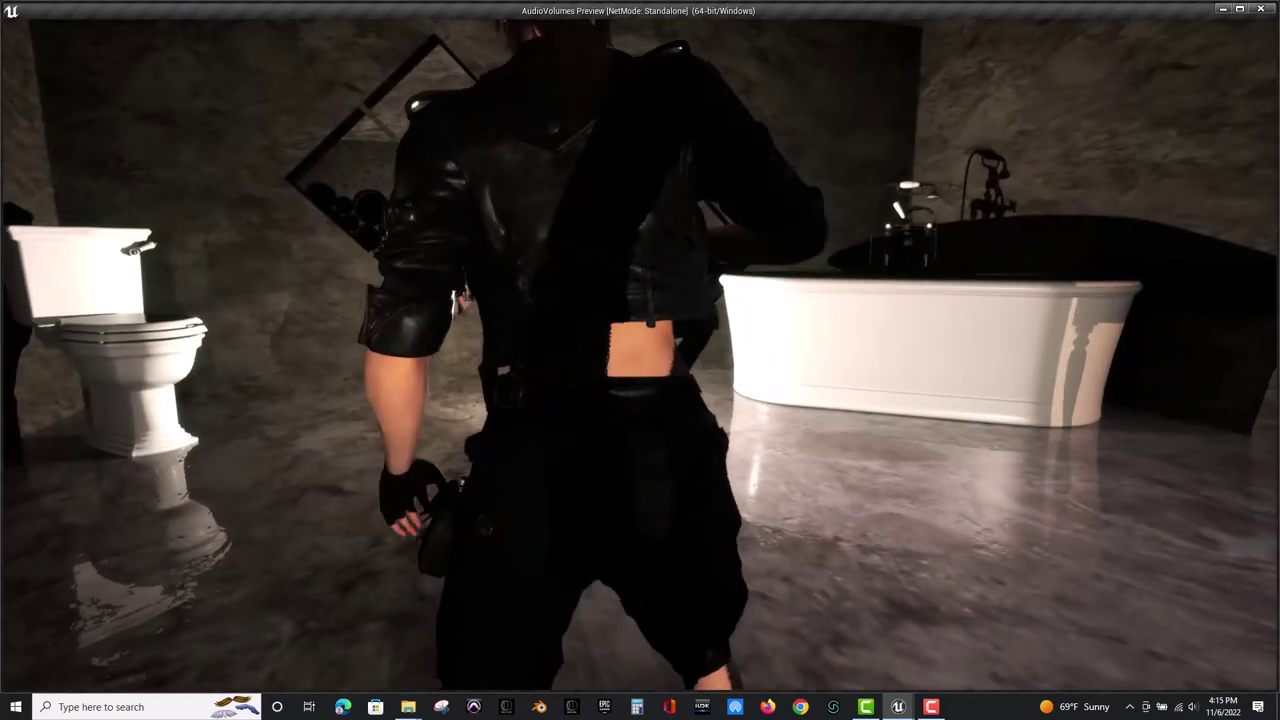
{"action": "key", "text": "w"}
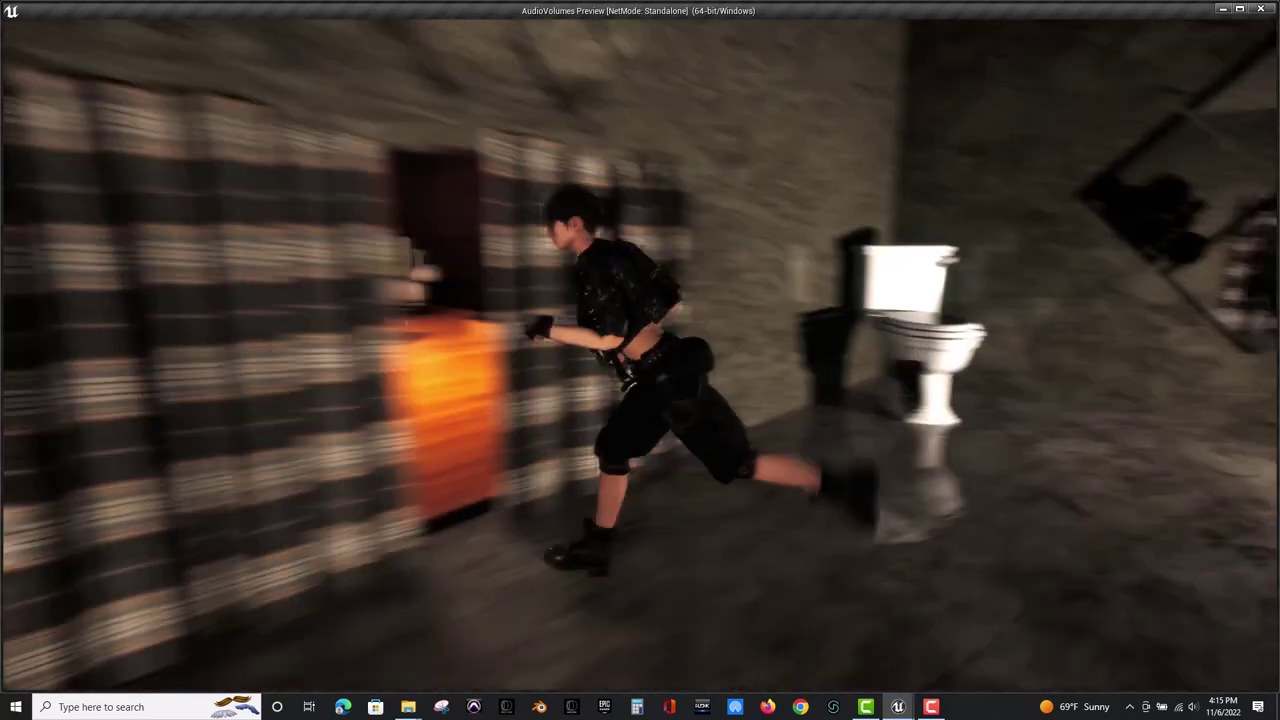
{"action": "key", "text": "w"}
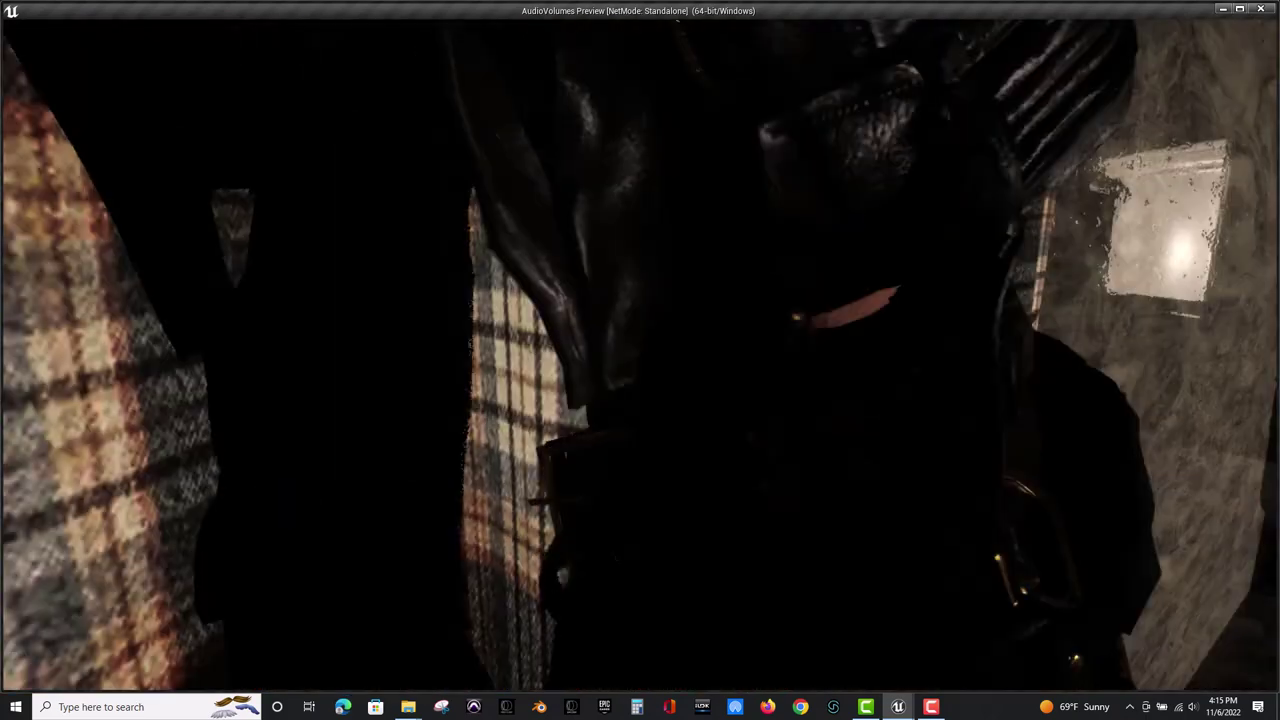
{"action": "key", "text": "w"}
{"action": "key", "text": "s"}
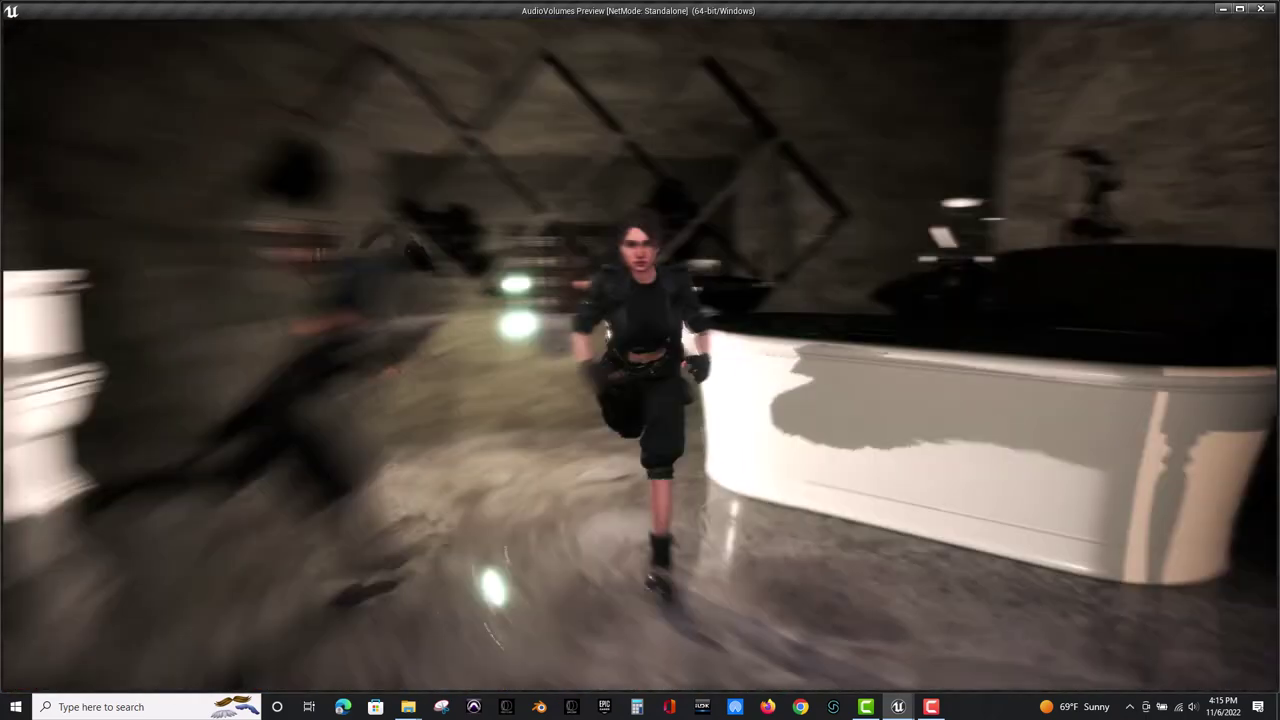
{"action": "key", "text": "w"}
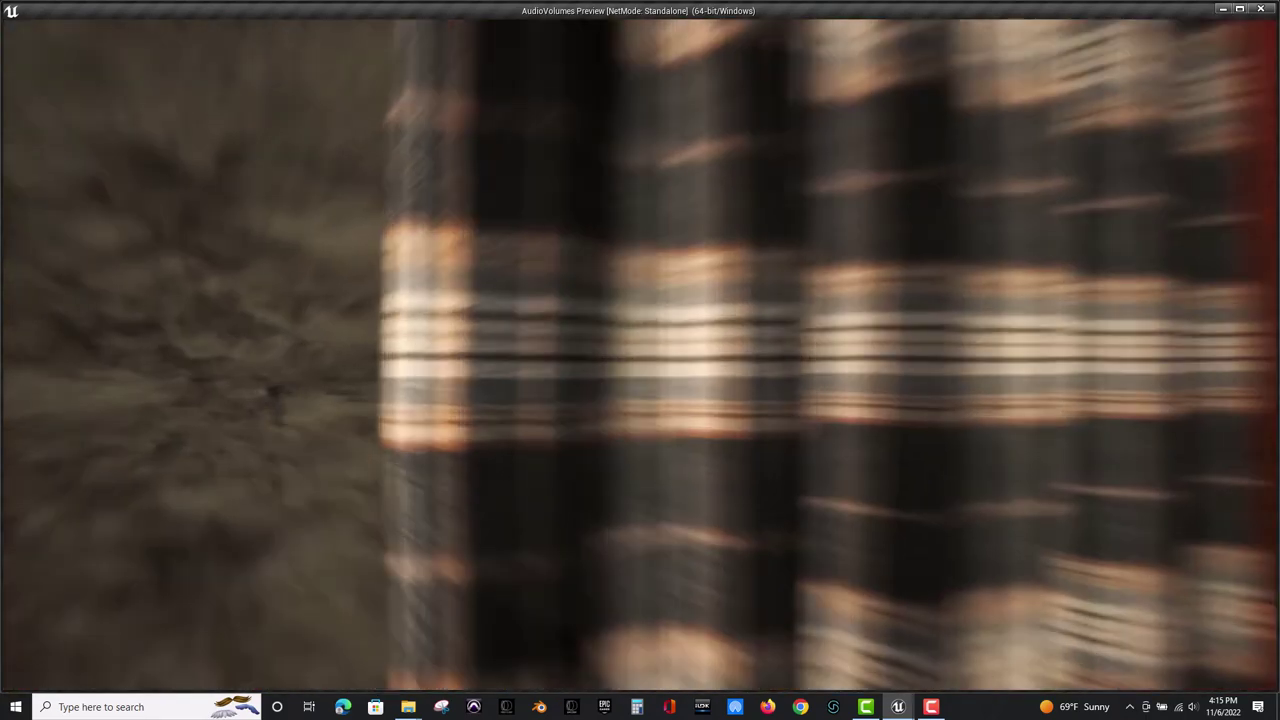
{"action": "key", "text": "w"}
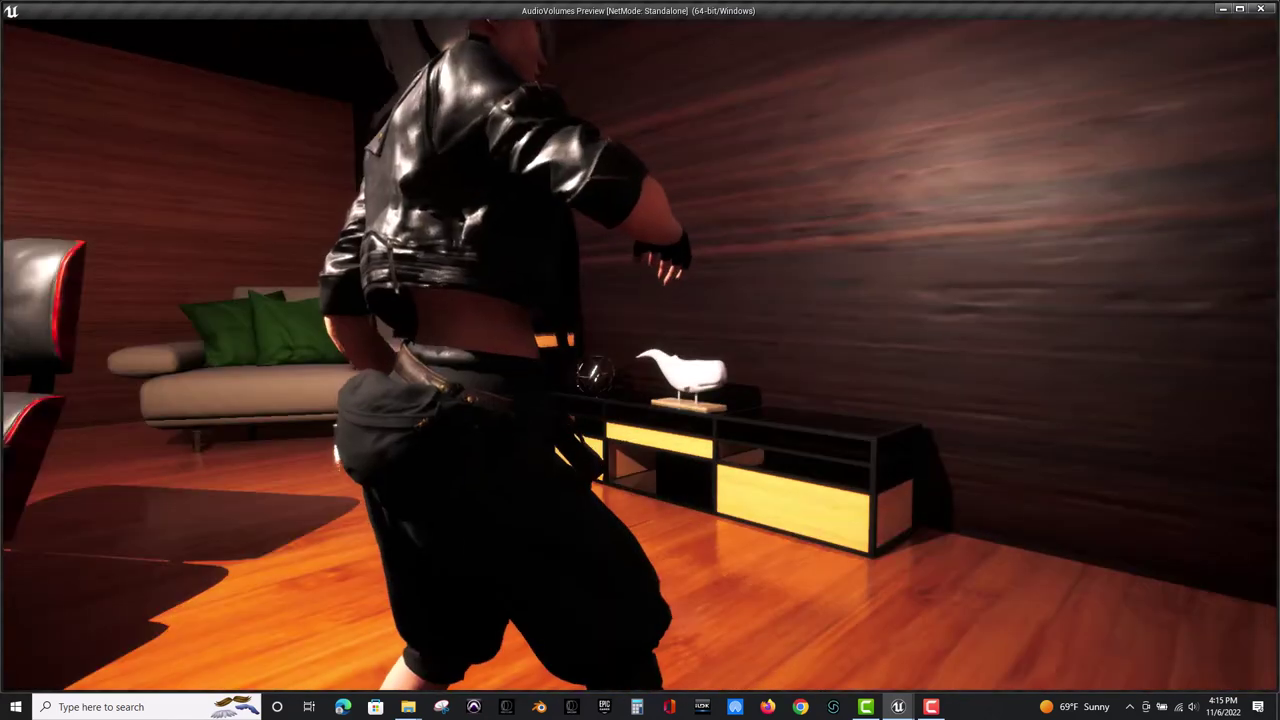
{"action": "key", "text": "w"}
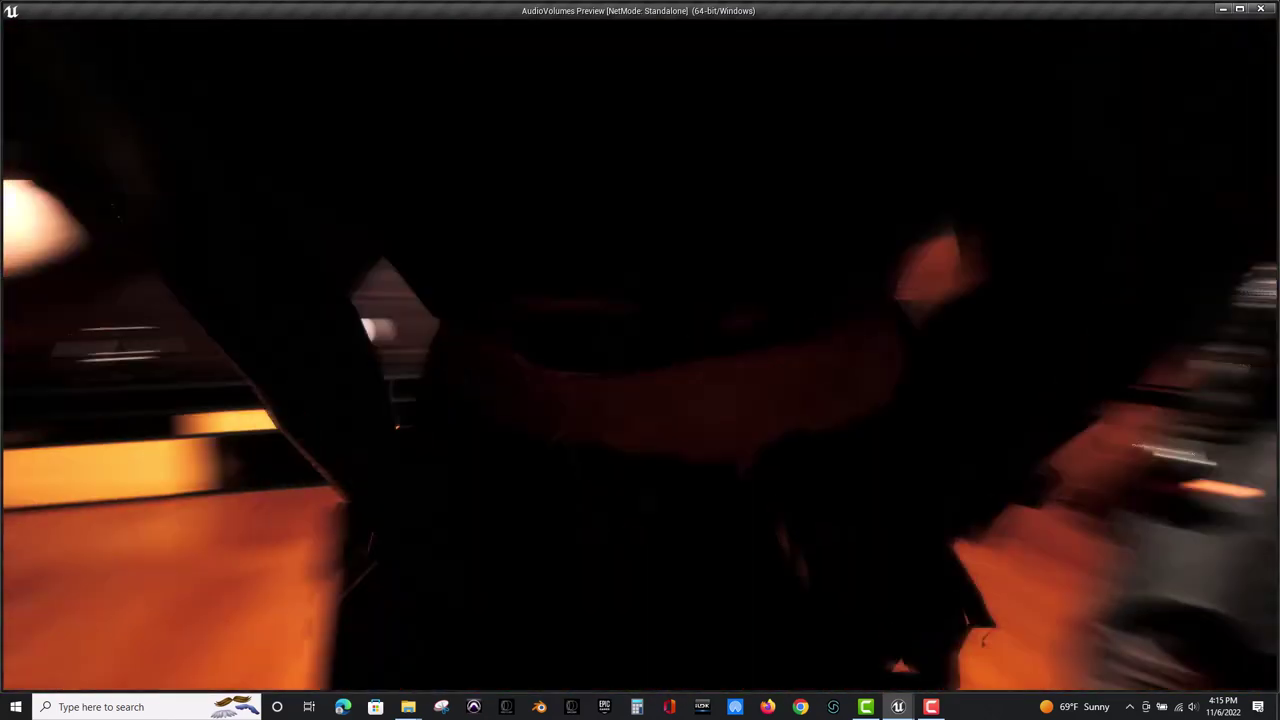
{"action": "key", "text": "w"}
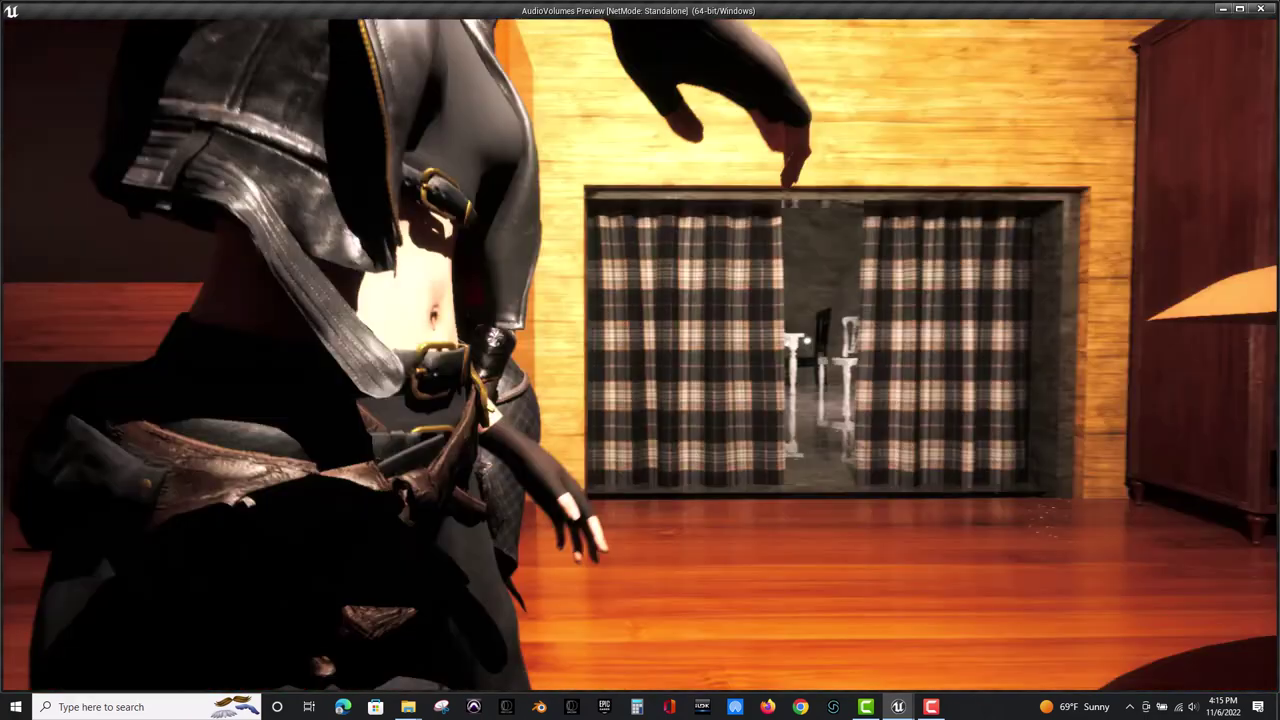
{"action": "key", "text": "w"}
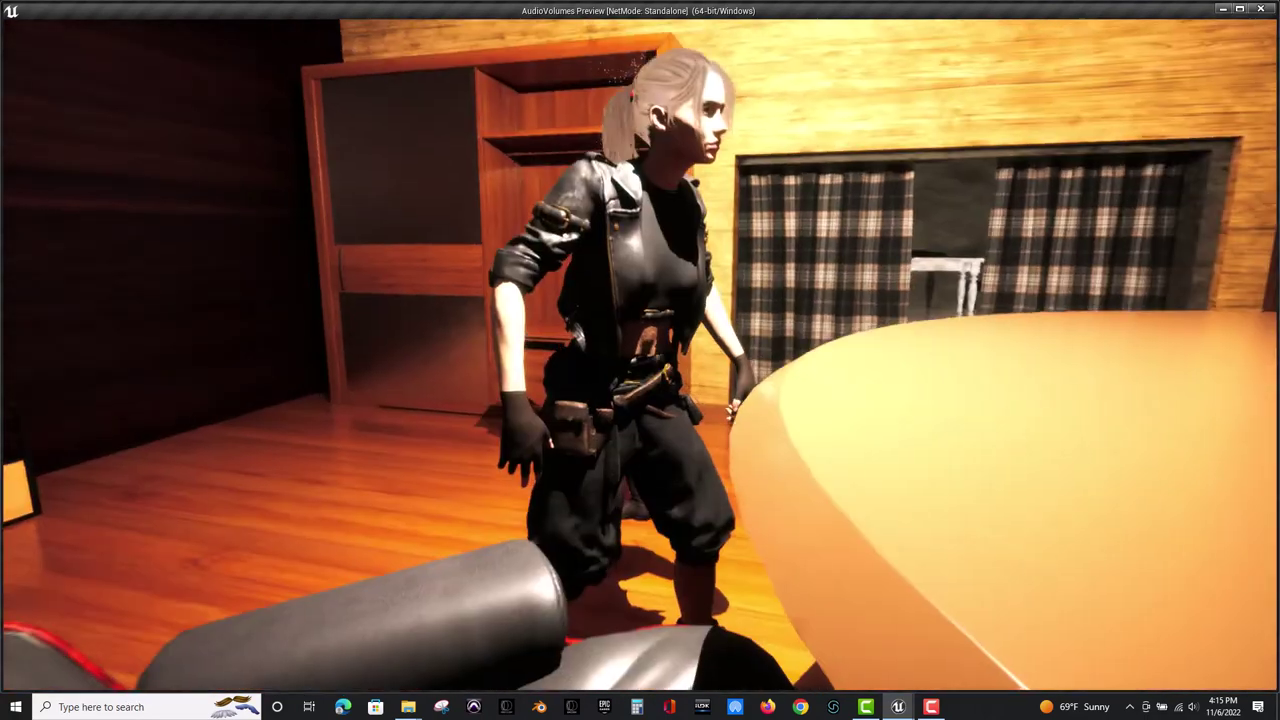
{"action": "key", "text": "w"}
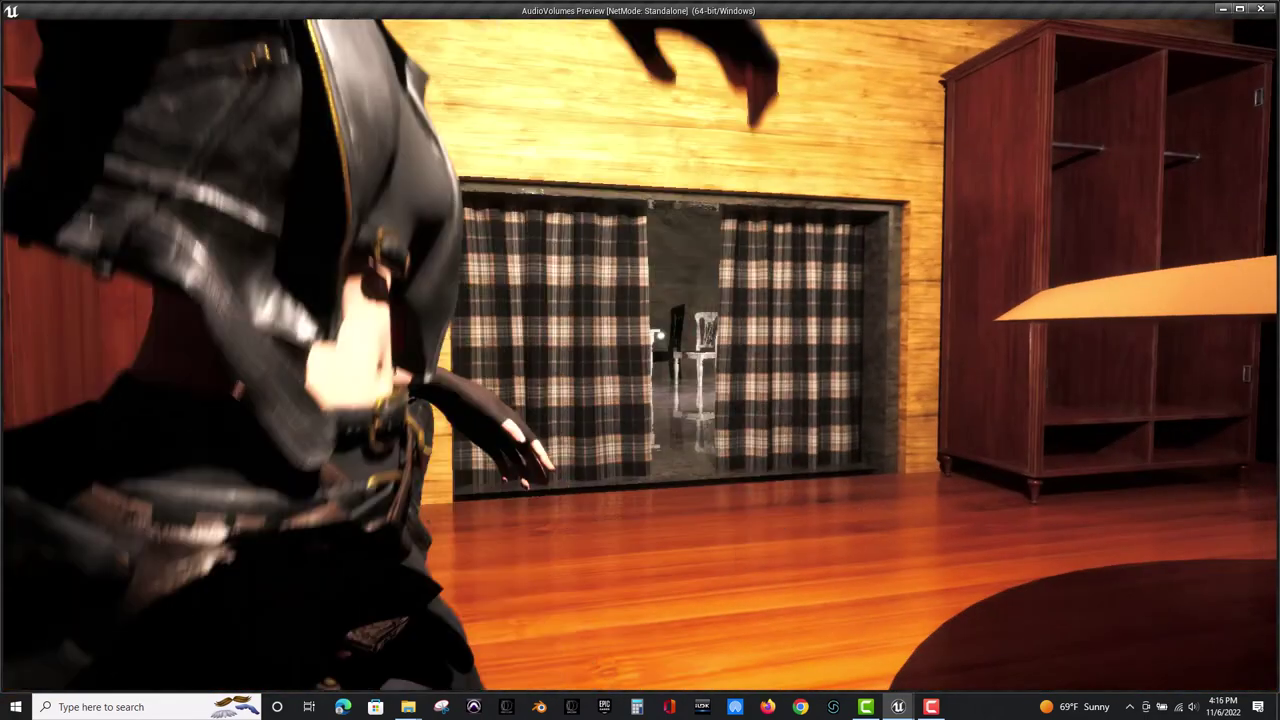
{"action": "key", "text": "w"}
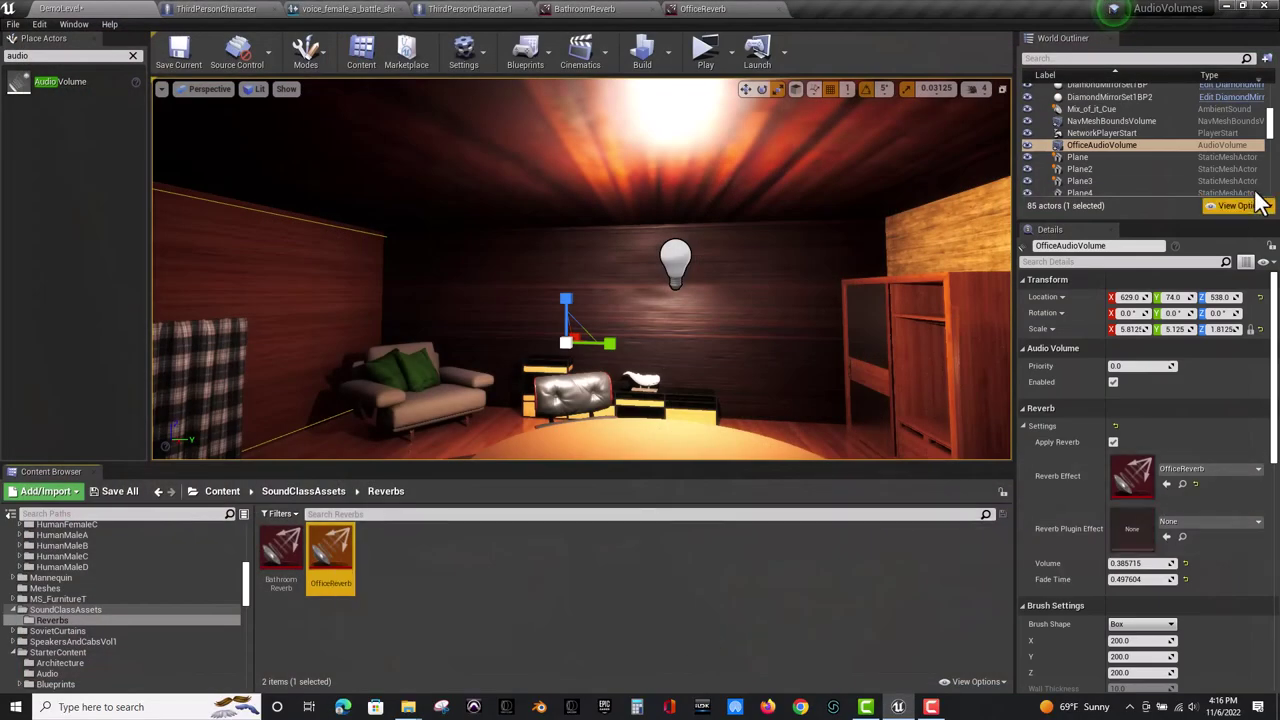
Set the reverb Volume of OfficeAudioVolume to about 0.22 and test it by running through the bathroom and office in preview.
{"action": "left_click", "coordinate": [1141, 145]}
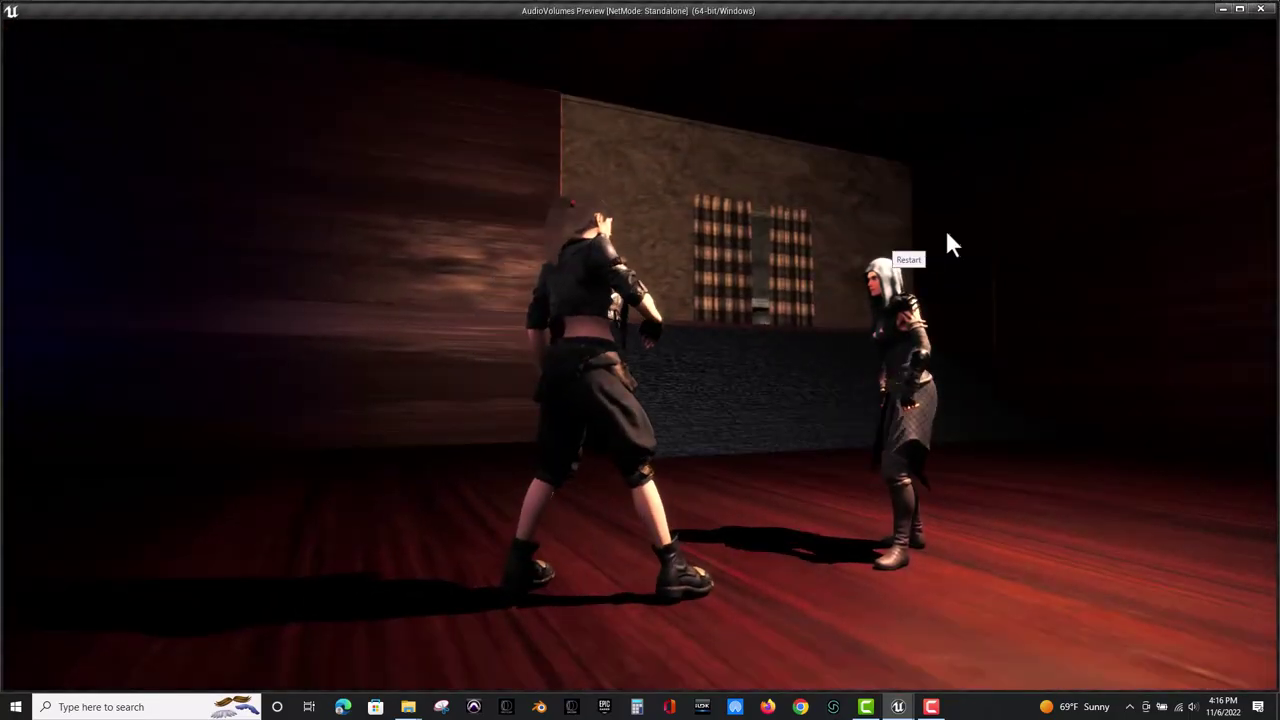
{"action": "left_click", "coordinate": [944, 240]}
{"action": "key", "text": "w"}
{"action": "key", "text": "w"}
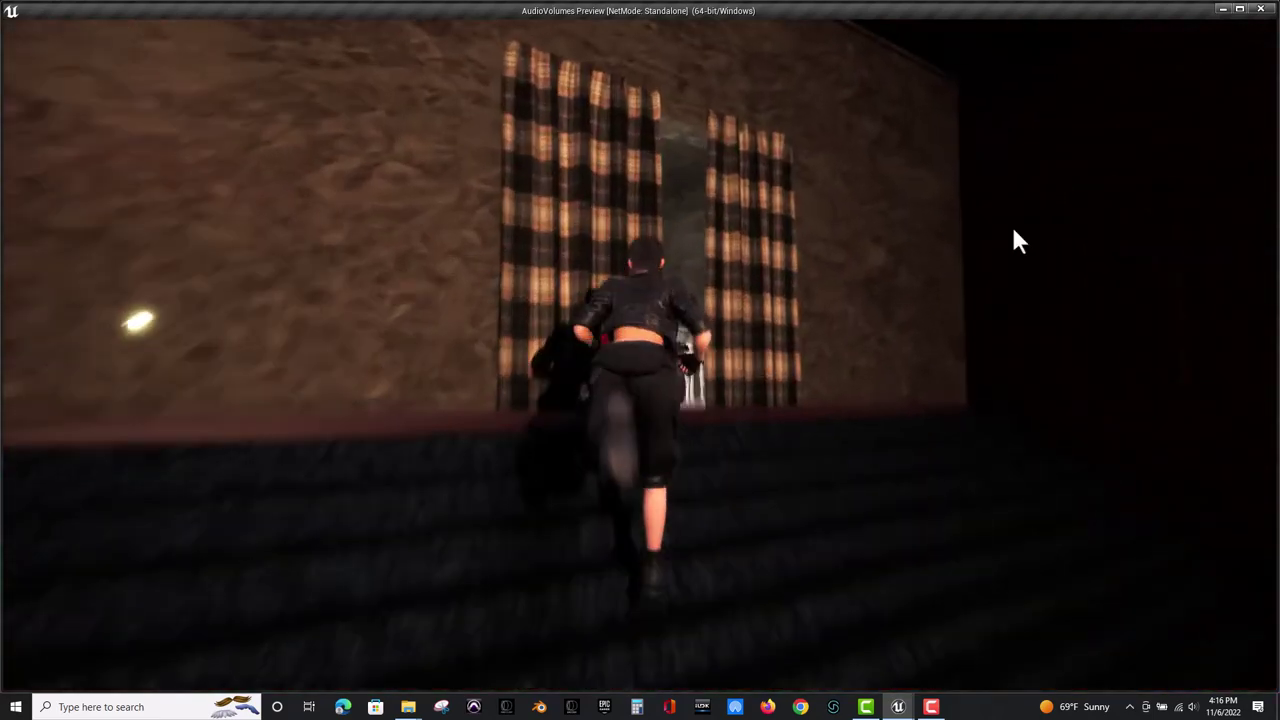
{"action": "key", "text": "s"}
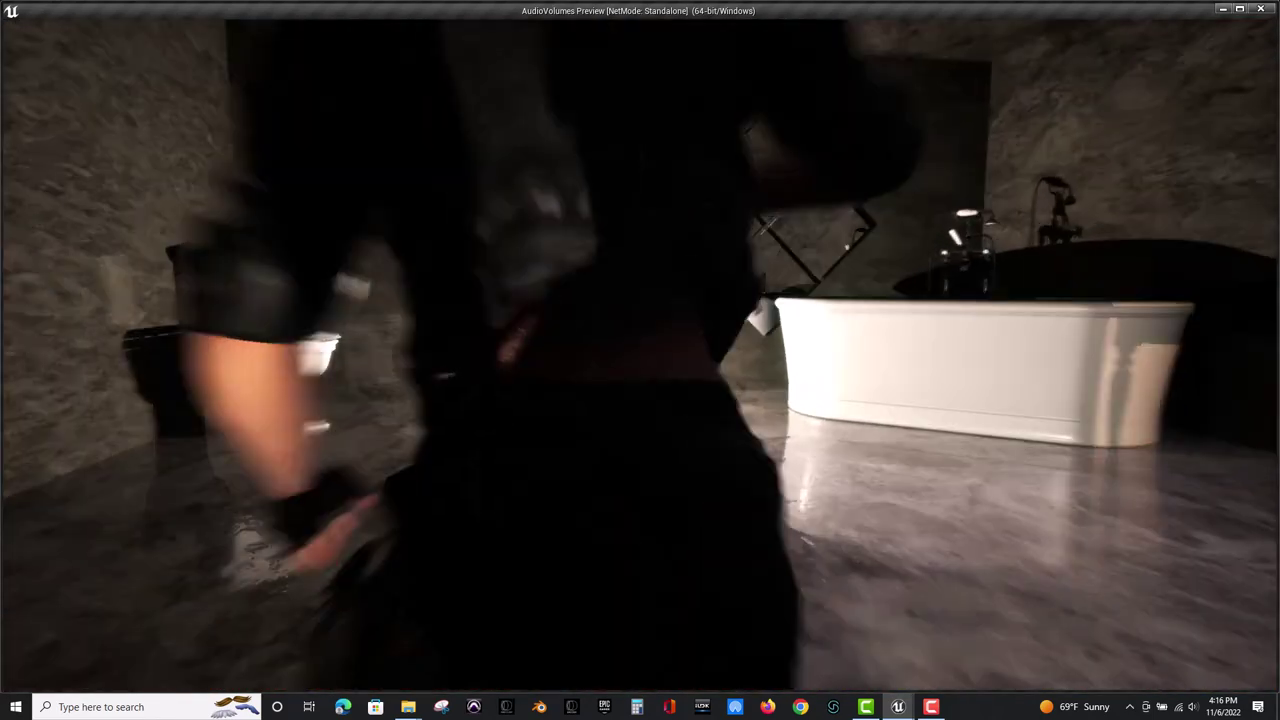
{"action": "key", "text": "w"}
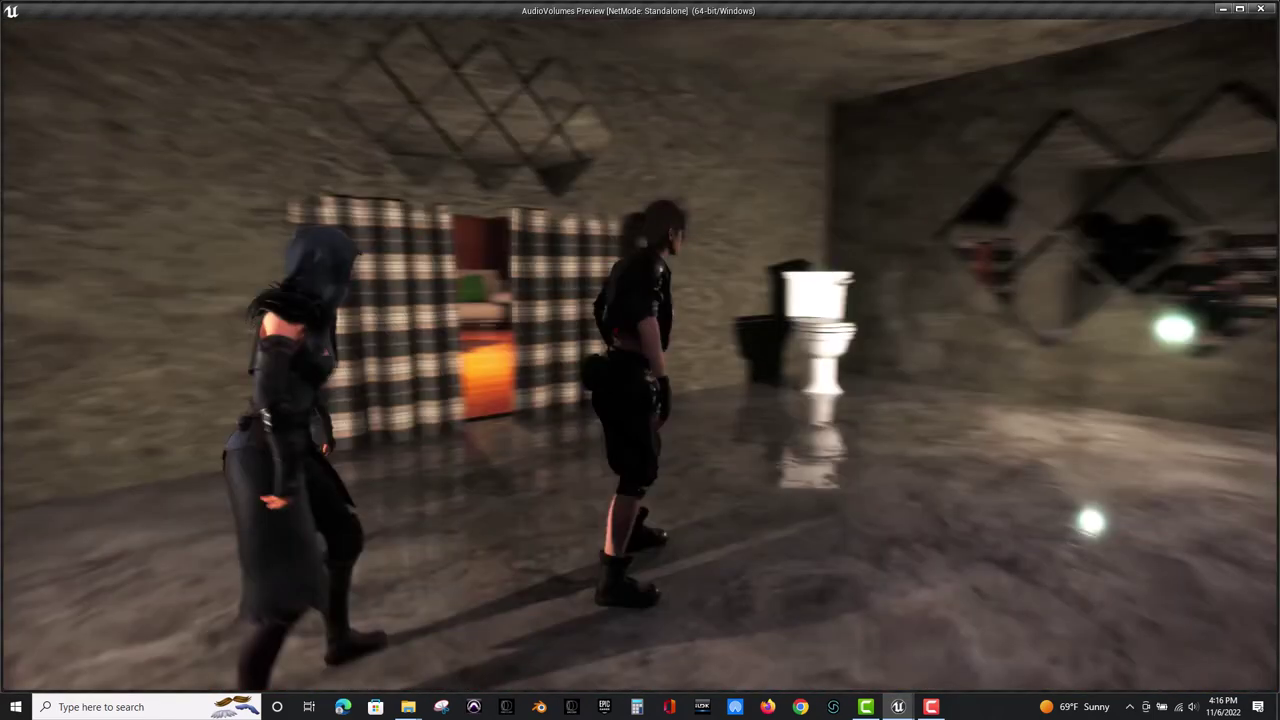
{"action": "key", "text": "w"}
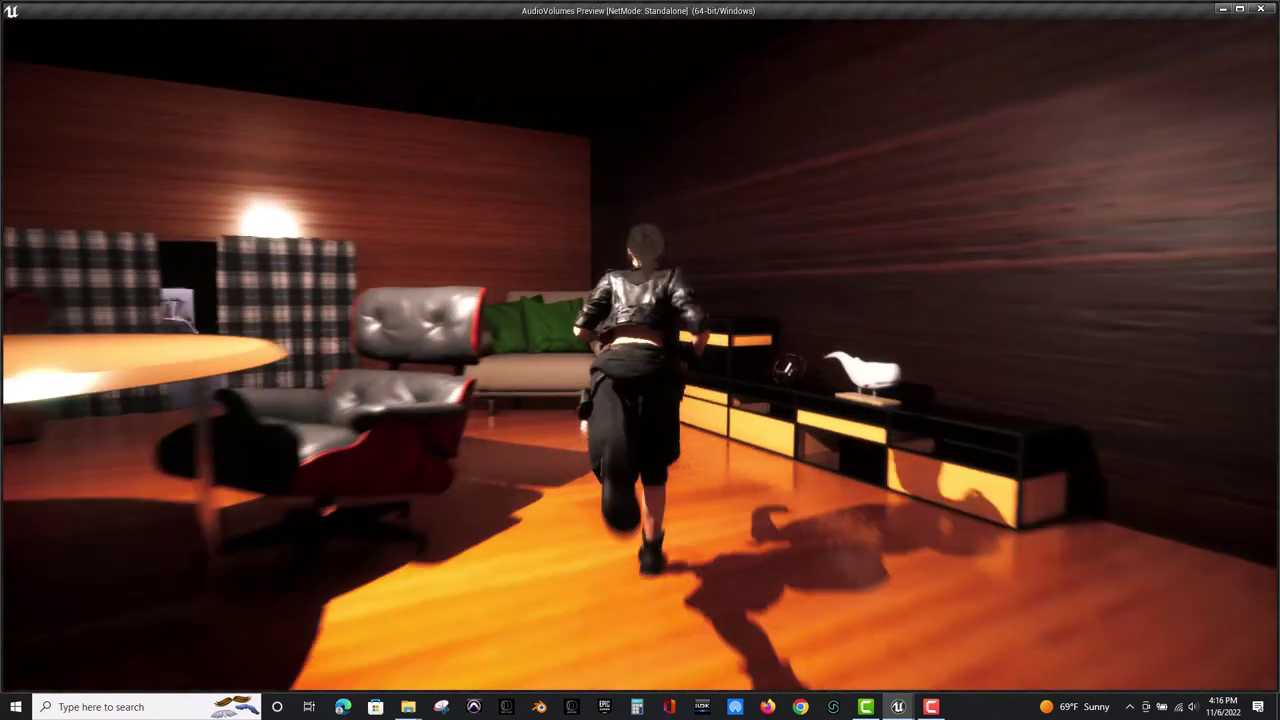
{"action": "key", "text": "a"}
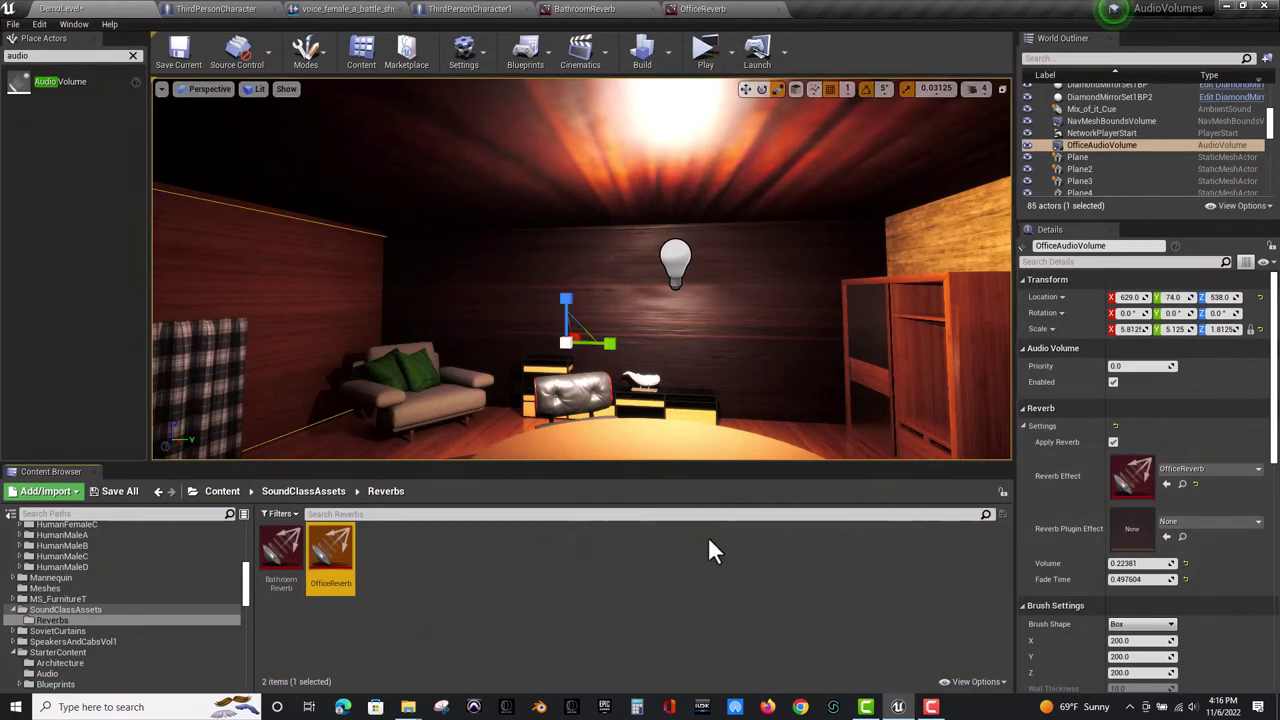
Duplicate OfficeAudioVolume by moving a copy along the Y axis into the neighbouring room, to about Y -349.
{"action": "right_click_drag", "start_coordinate": [555, 287], "coordinate": [648, 260]}
{"action": "key", "text": "w"}
{"action": "key", "text": "s"}
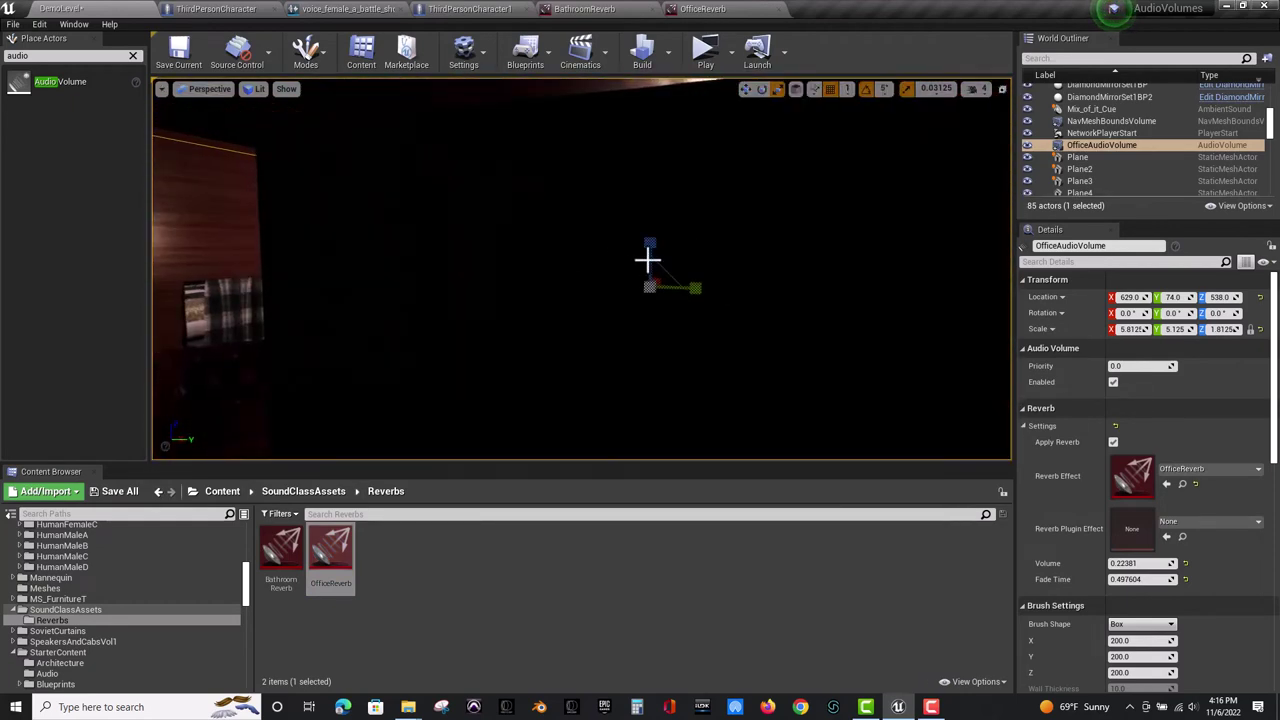
{"action": "left_click", "coordinate": [745, 90]}
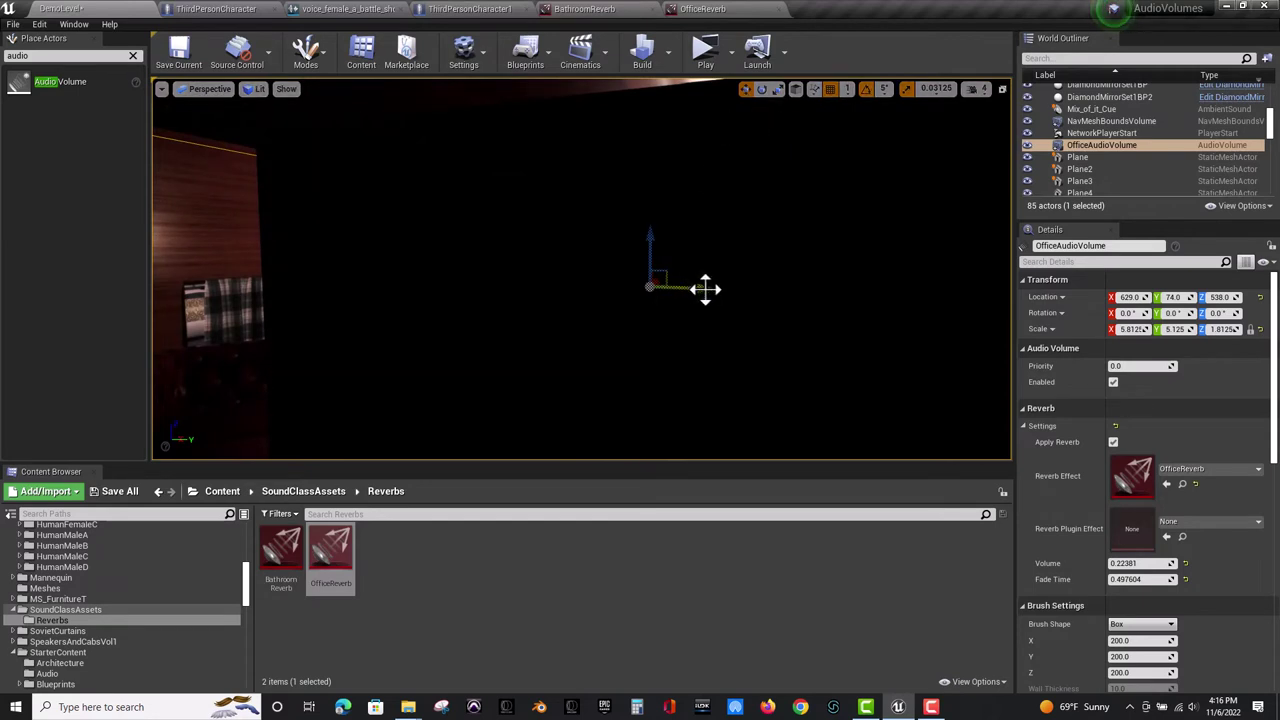
{"action": "left_click_drag", "start_coordinate": [705, 289], "coordinate": [621, 307], "text": "alt+shift"}
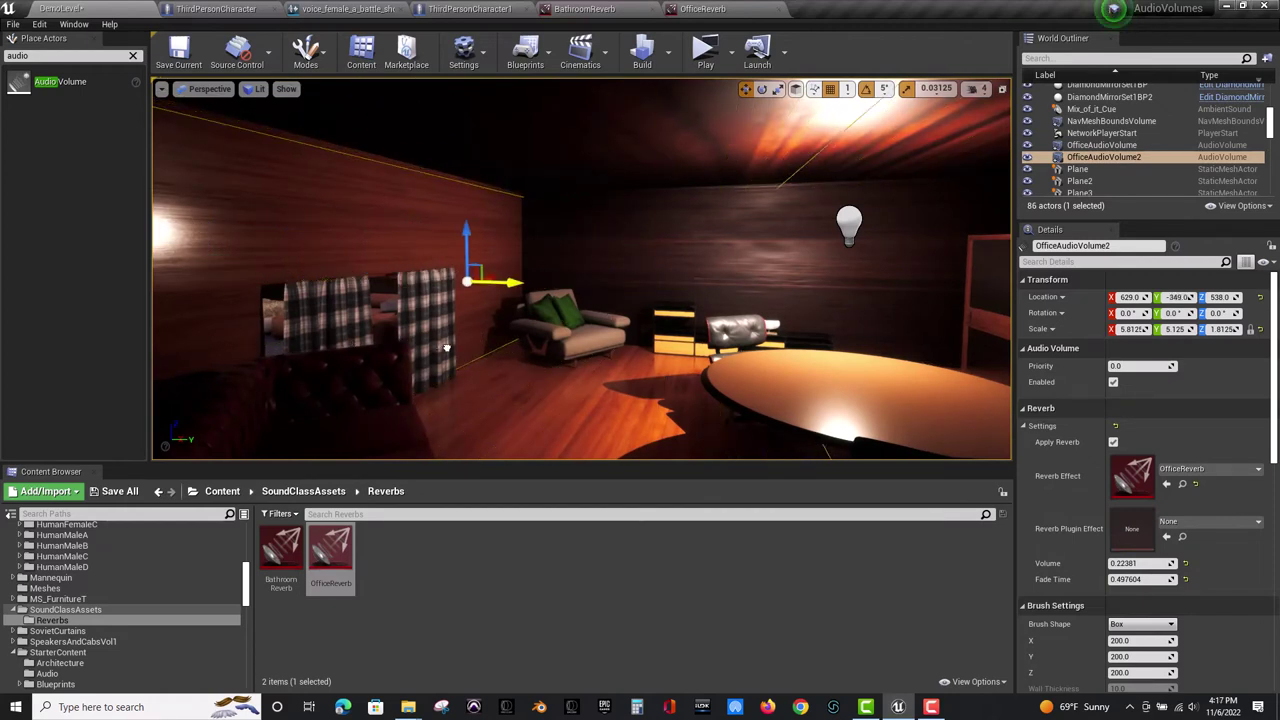
Delete the duplicated OfficeAudioVolume2 and reselect the original OfficeAudioVolume.
{"action": "left_click", "coordinate": [474, 187]}
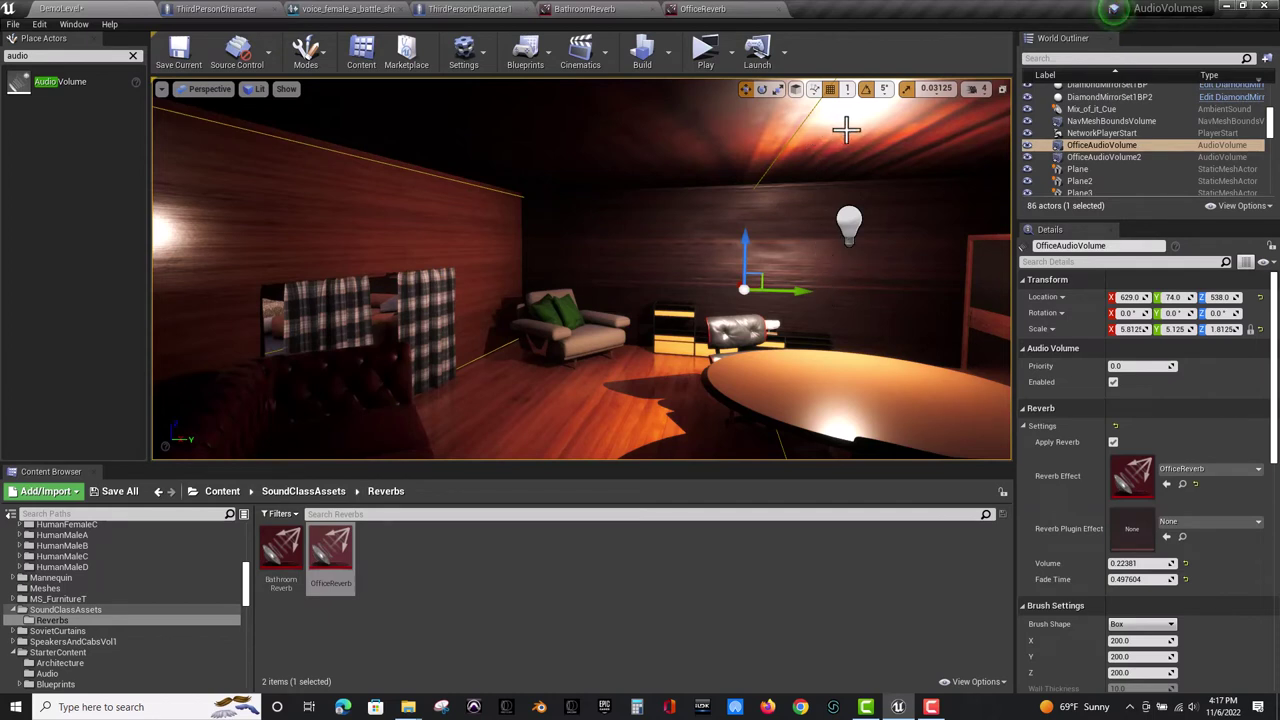
{"action": "left_click", "coordinate": [1120, 160]}
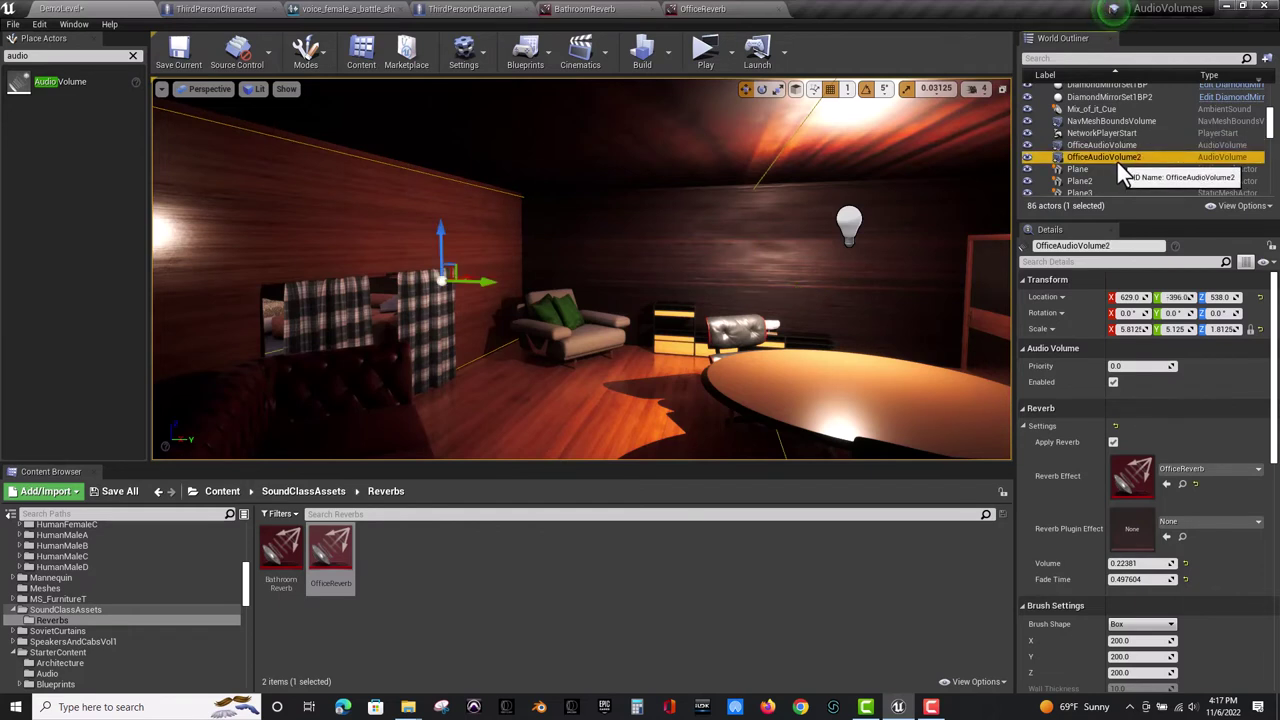
{"action": "key", "text": "Delete"}
{"action": "left_click", "coordinate": [1126, 144]}
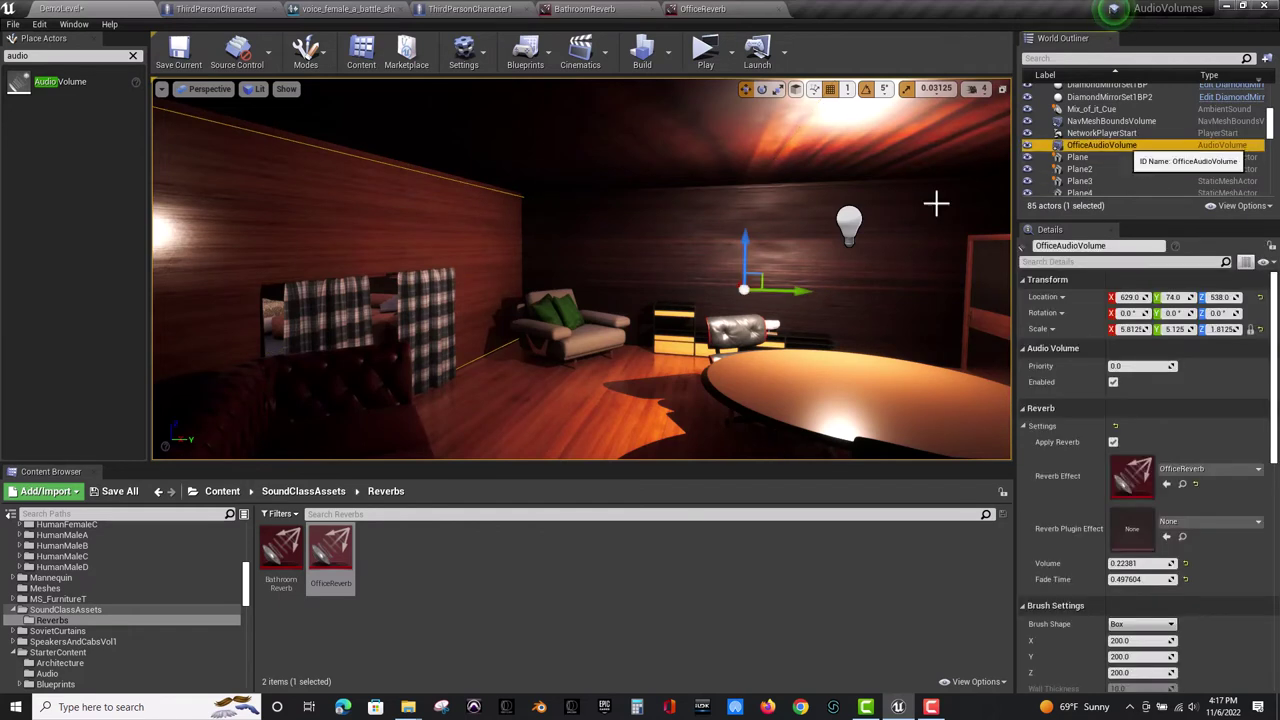
Select the bathroom's audio volume and examine the bathroom and office areas in the viewport.
{"action": "right_click_drag", "start_coordinate": [653, 316], "coordinate": [890, 212]}
{"action": "key", "text": "w"}
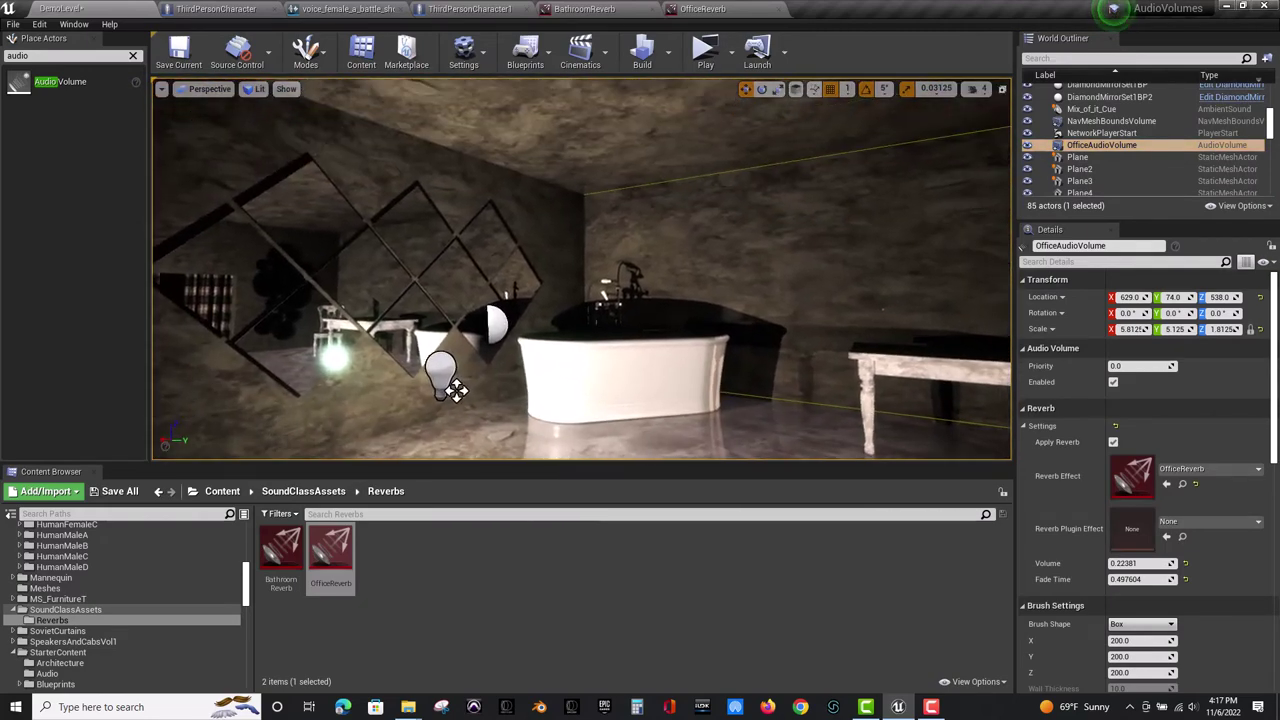
{"action": "left_click", "coordinate": [455, 392]}
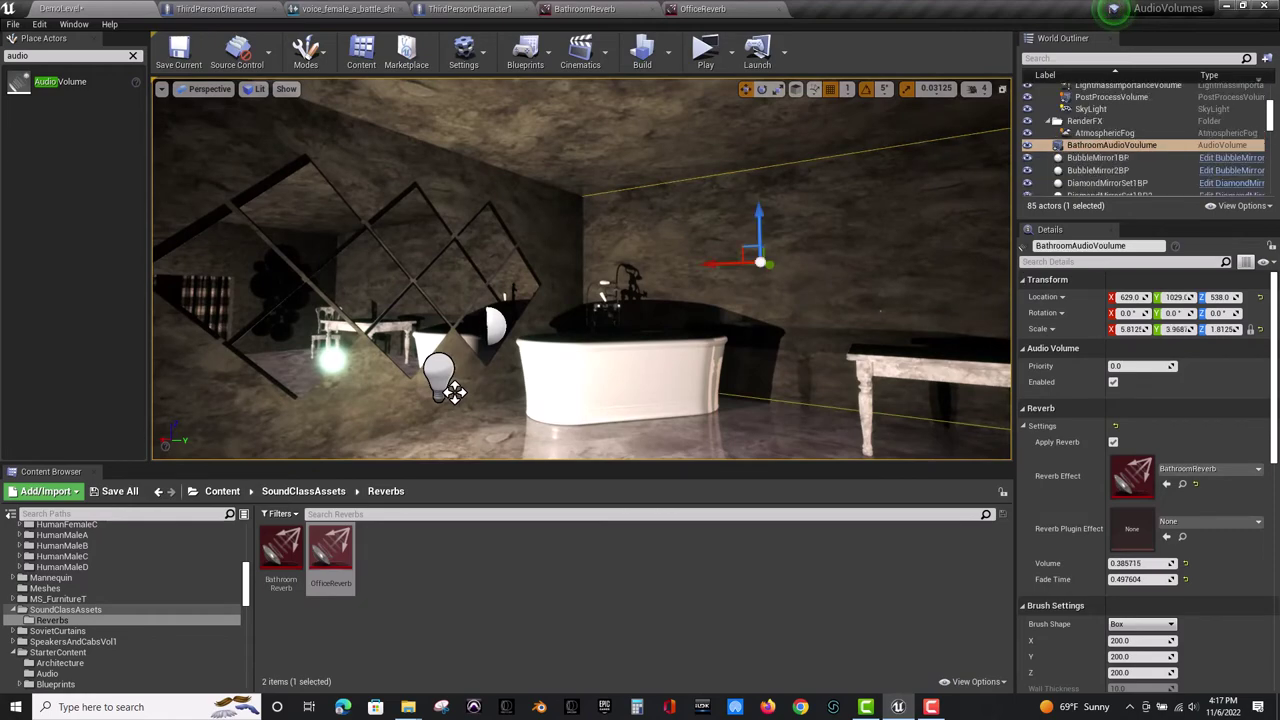
{"action": "right_click_drag", "start_coordinate": [450, 385], "coordinate": [450, 385]}
{"action": "key", "text": "w"}
{"action": "right_click_drag", "start_coordinate": [582, 268], "coordinate": [995, 182]}
{"action": "key", "text": "w"}
{"action": "mouse_move", "coordinate": [780, 316]}
{"action": "right_mouse_down"}
{"action": "mouse_move", "coordinate": [870, 324]}
{"action": "mouse_move", "coordinate": [765, 308]}
{"action": "right_mouse_up"}
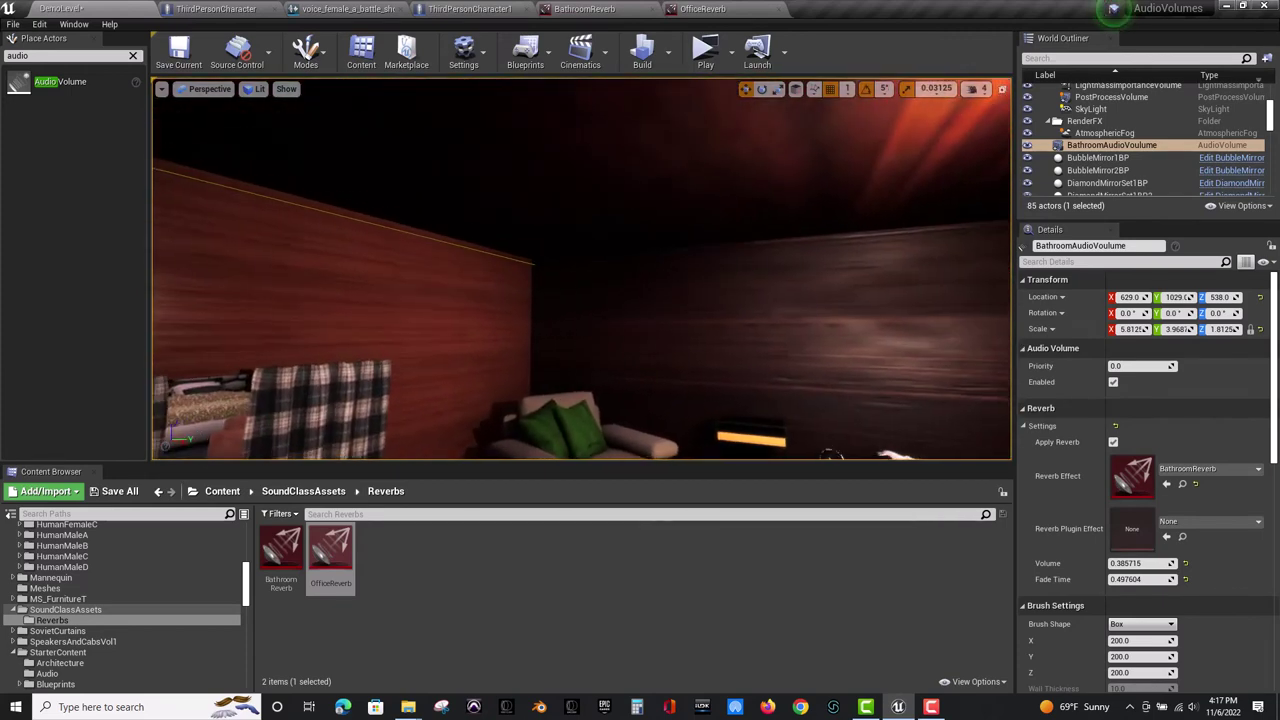
Duplicate OfficeAudioVolume by moving a copy along the Y axis into the bedroom, to about Y -971.
{"action": "left_click", "coordinate": [1096, 144]}
{"action": "right_click_drag", "start_coordinate": [822, 455], "coordinate": [622, 326]}
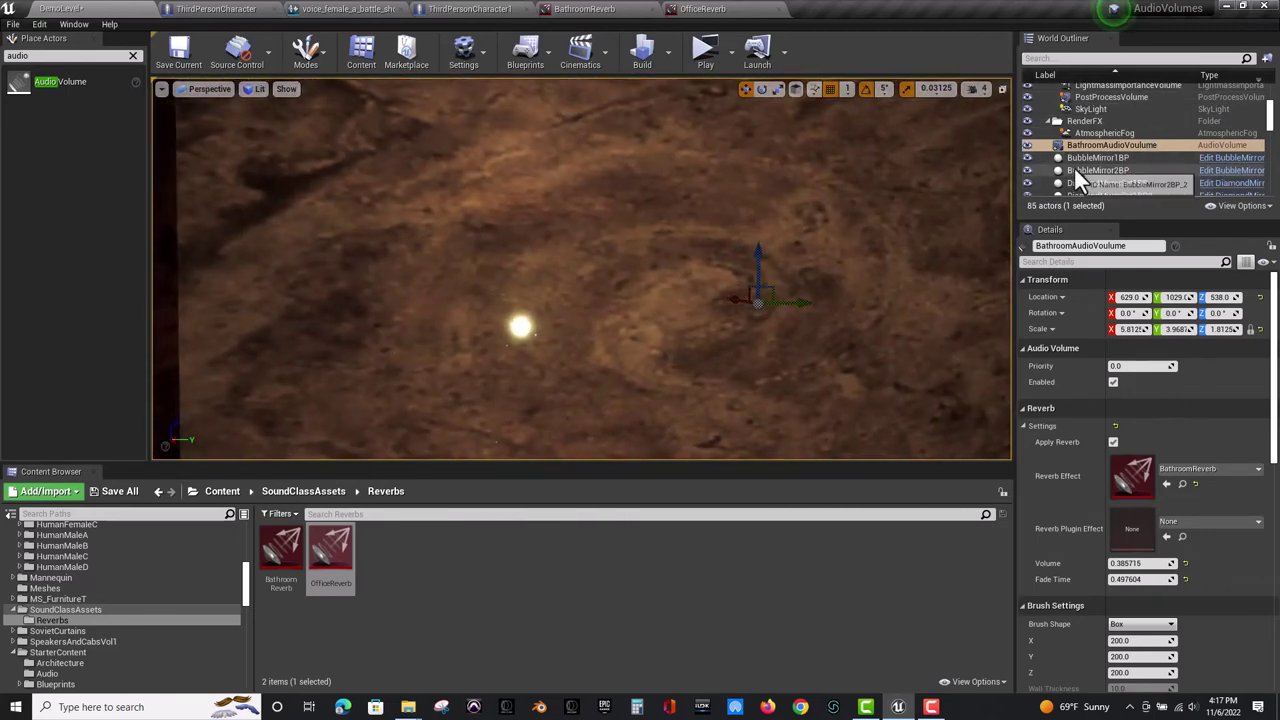
{"action": "scroll", "coordinate": [1089, 150], "scroll_direction": "down", "scroll_amount": 4}
{"action": "left_click", "coordinate": [1090, 139]}
{"action": "double_click", "coordinate": [1090, 139]}
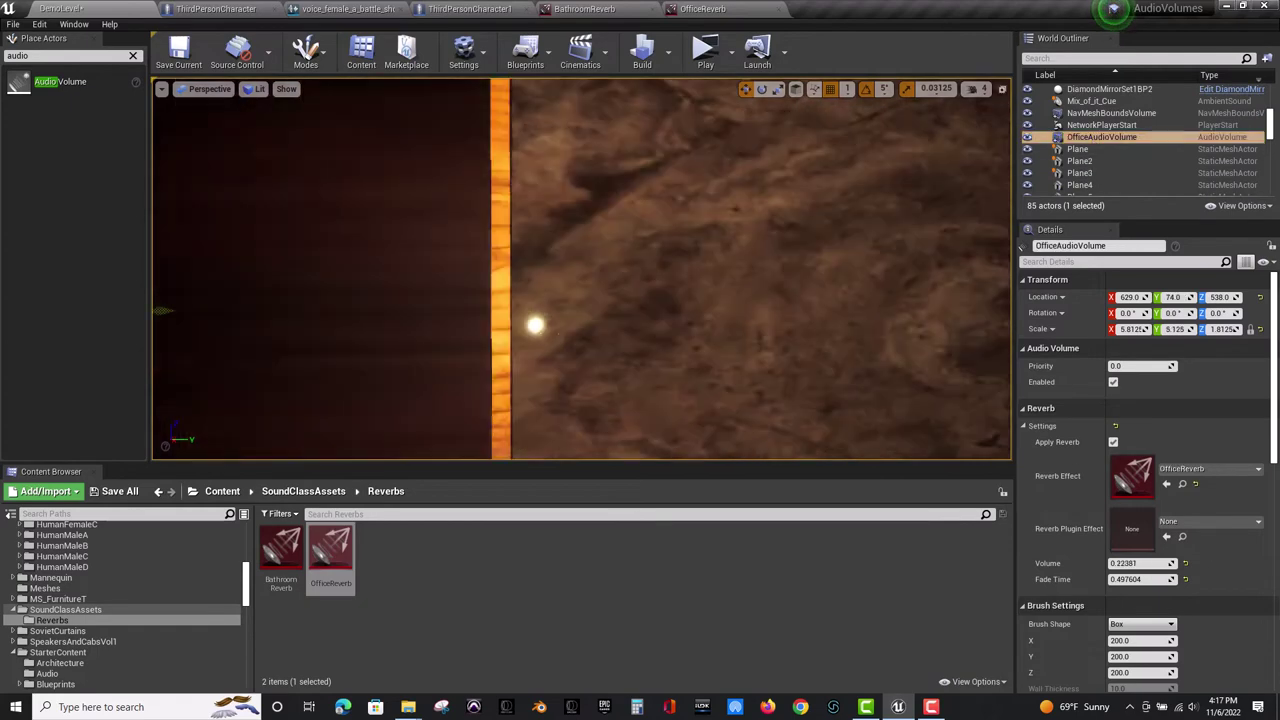
{"action": "right_click_drag", "start_coordinate": [752, 204], "coordinate": [694, 206]}
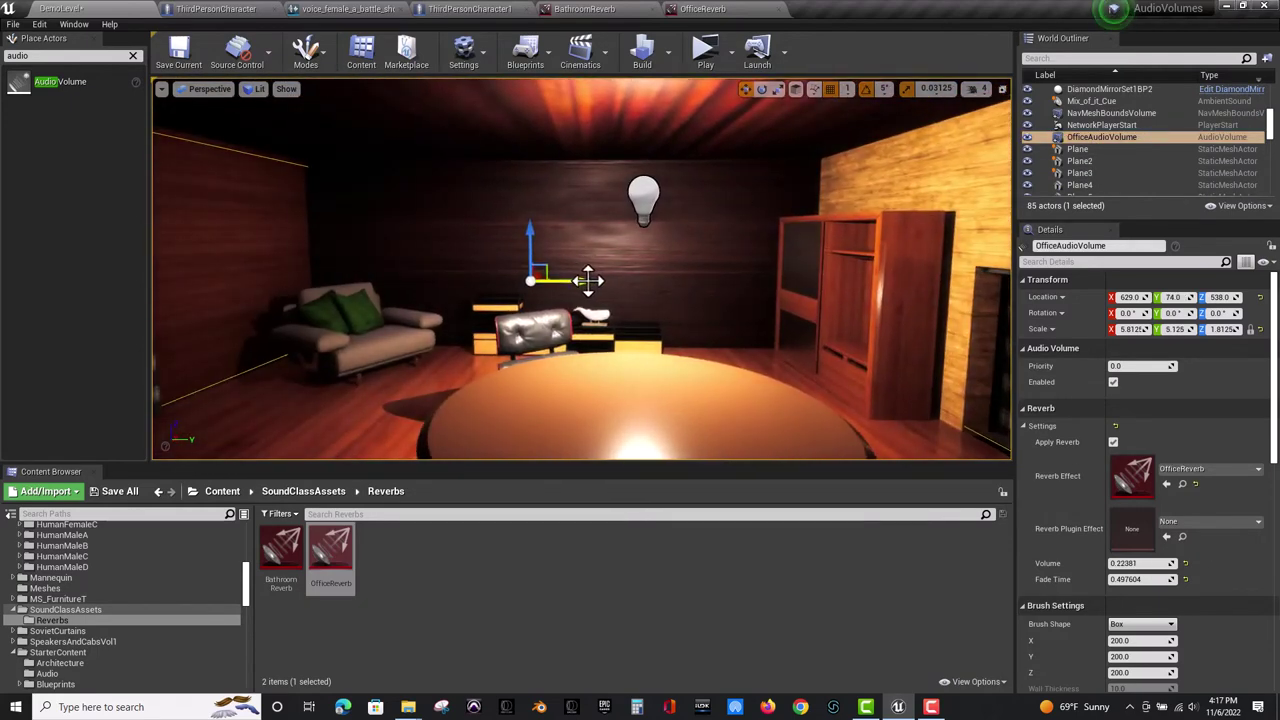
{"action": "left_click_drag", "start_coordinate": [580, 281], "coordinate": [250, 283], "text": "alt+shift"}
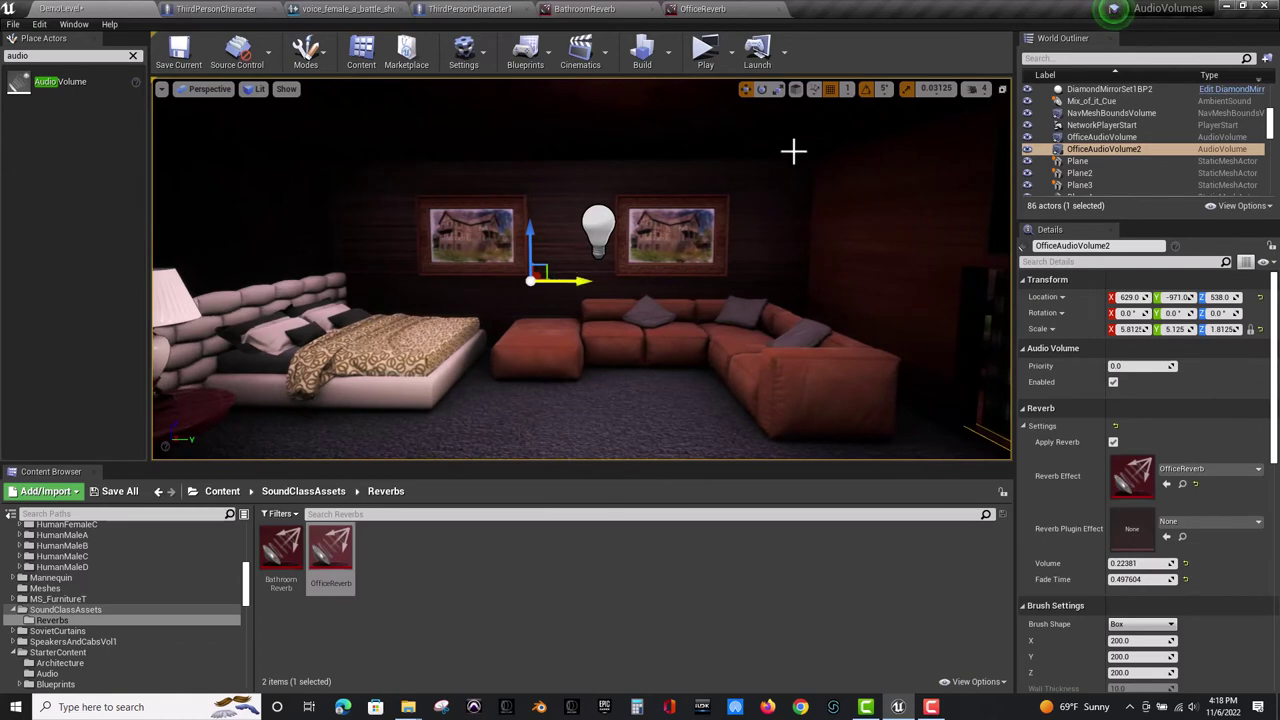
Find the duplicated OfficeAudioVolume2 by filtering the level's actors for "of" and rename it BedroomAudioVolume.
{"action": "left_click", "coordinate": [832, 114]}
{"action": "right_click", "coordinate": [824, 113]}
{"action": "left_click", "coordinate": [722, 188]}
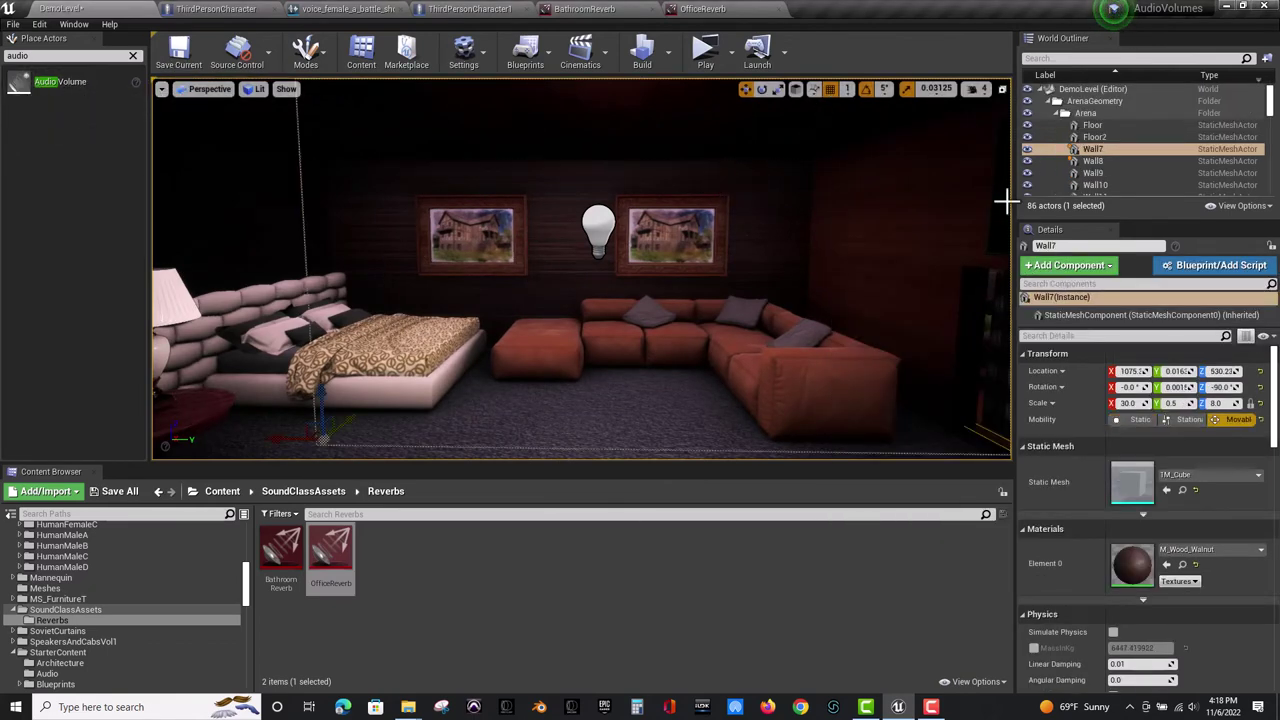
{"action": "left_click", "coordinate": [1180, 60]}
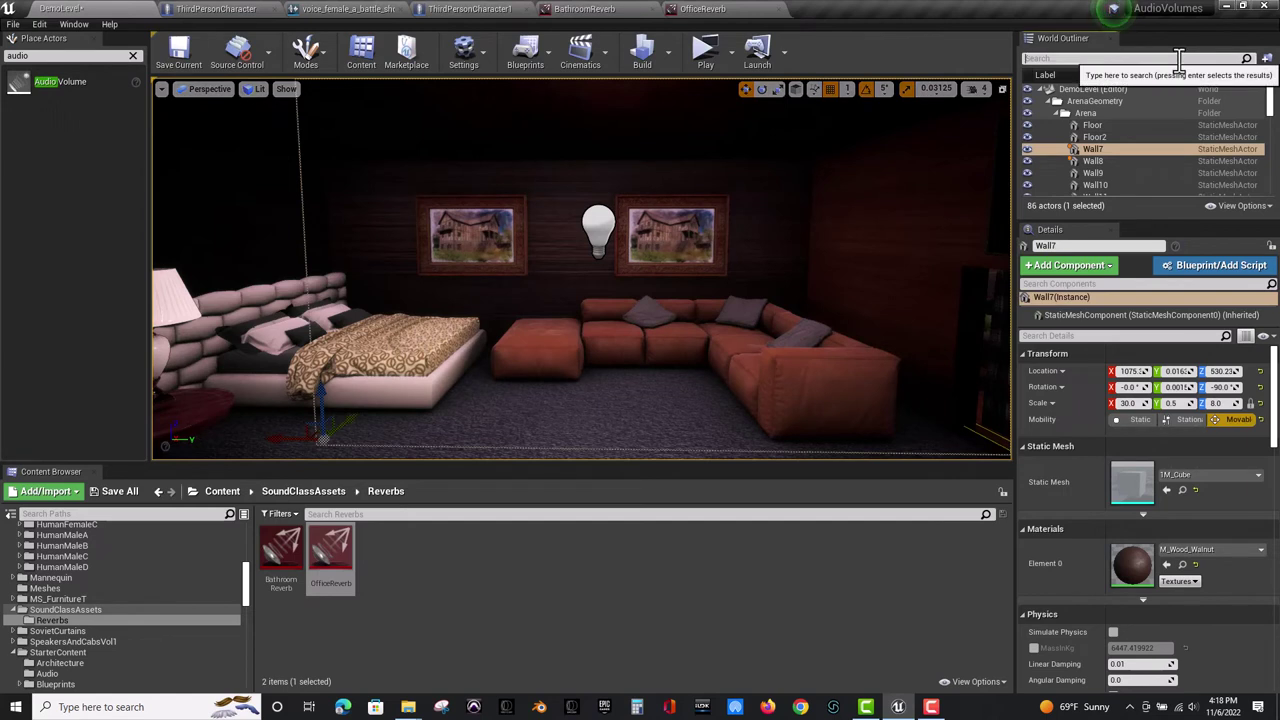
{"action": "type", "text": "of"}
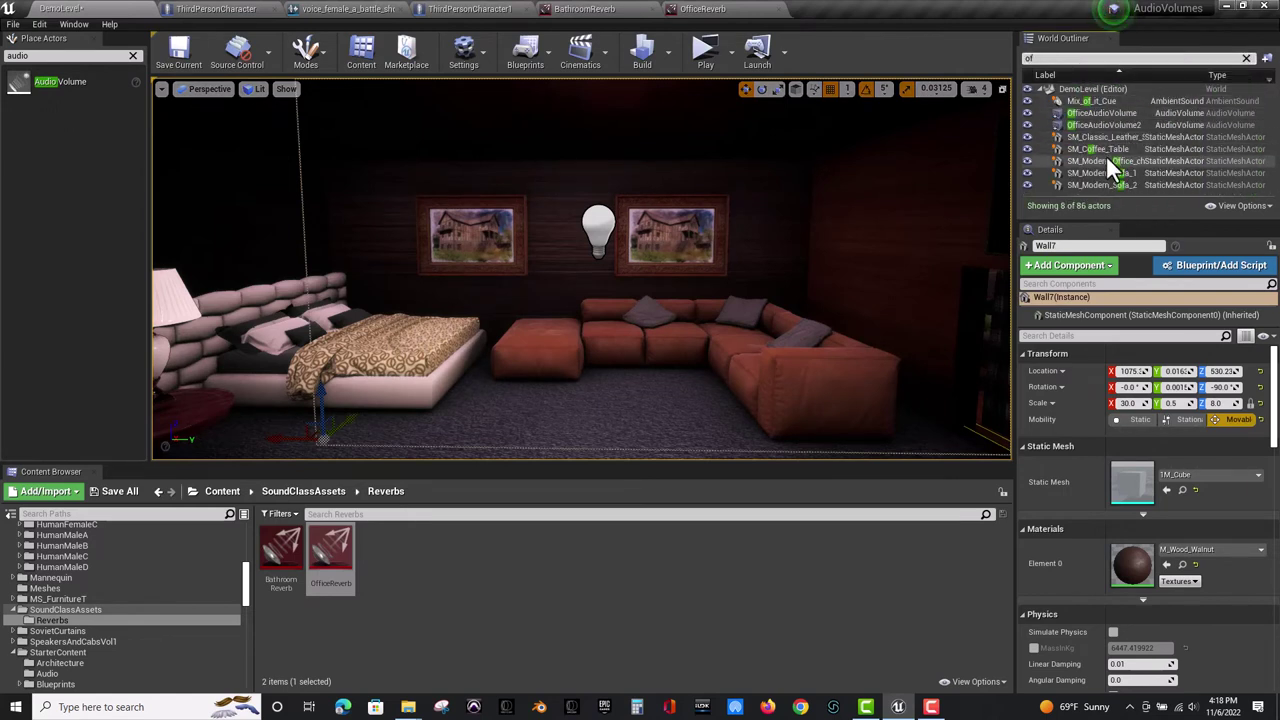
{"action": "left_click", "coordinate": [1139, 126]}
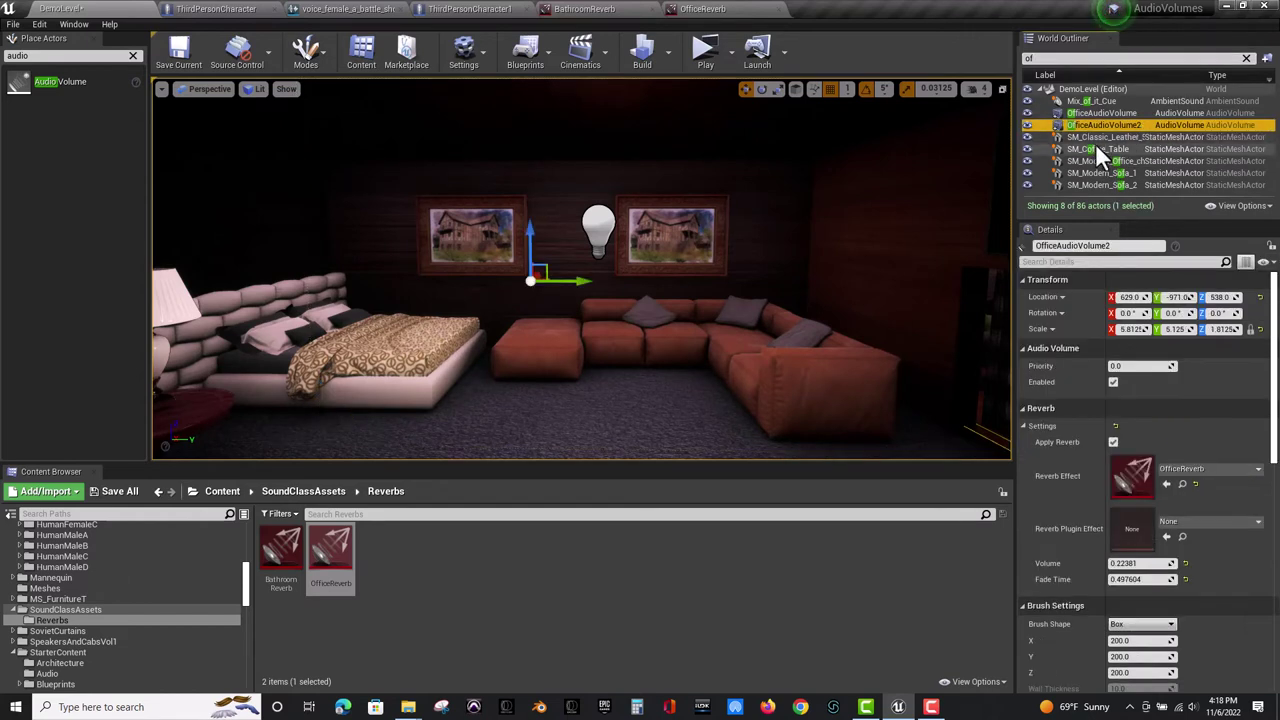
{"action": "key", "text": "F2"}
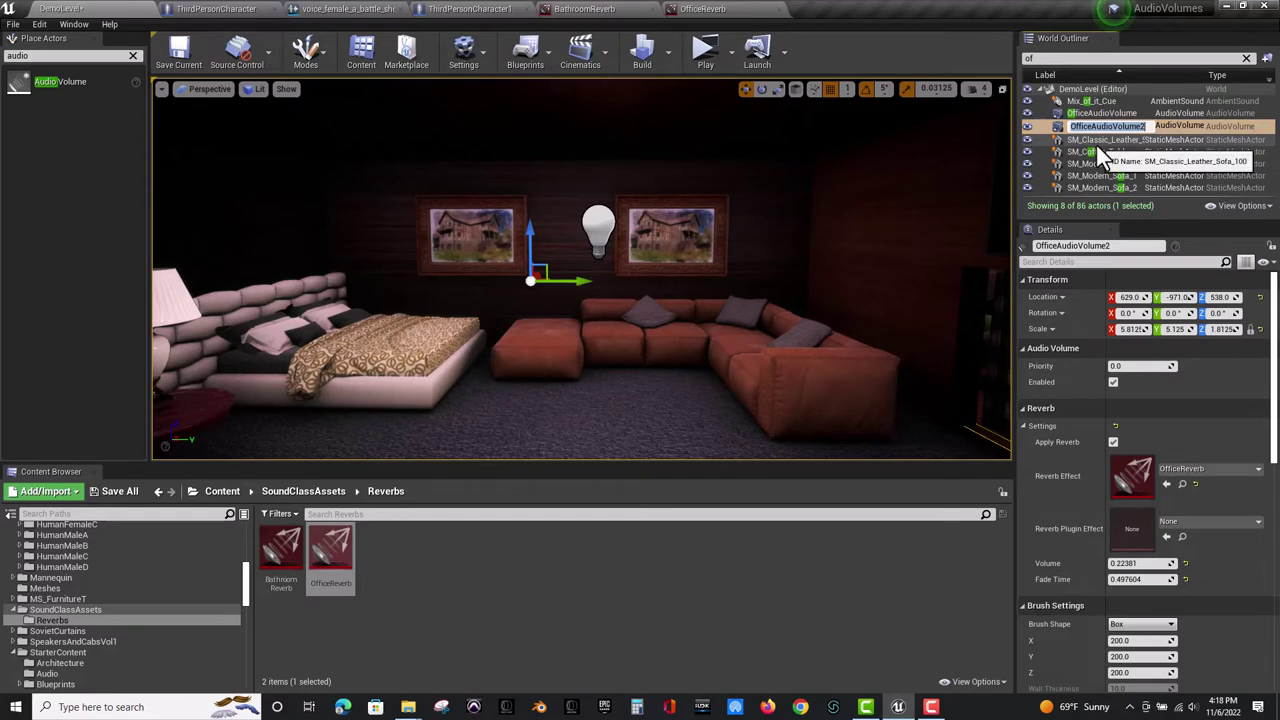
{"action": "type", "text": "BedroomAudioVolume"}
{"action": "key", "text": "Return"}
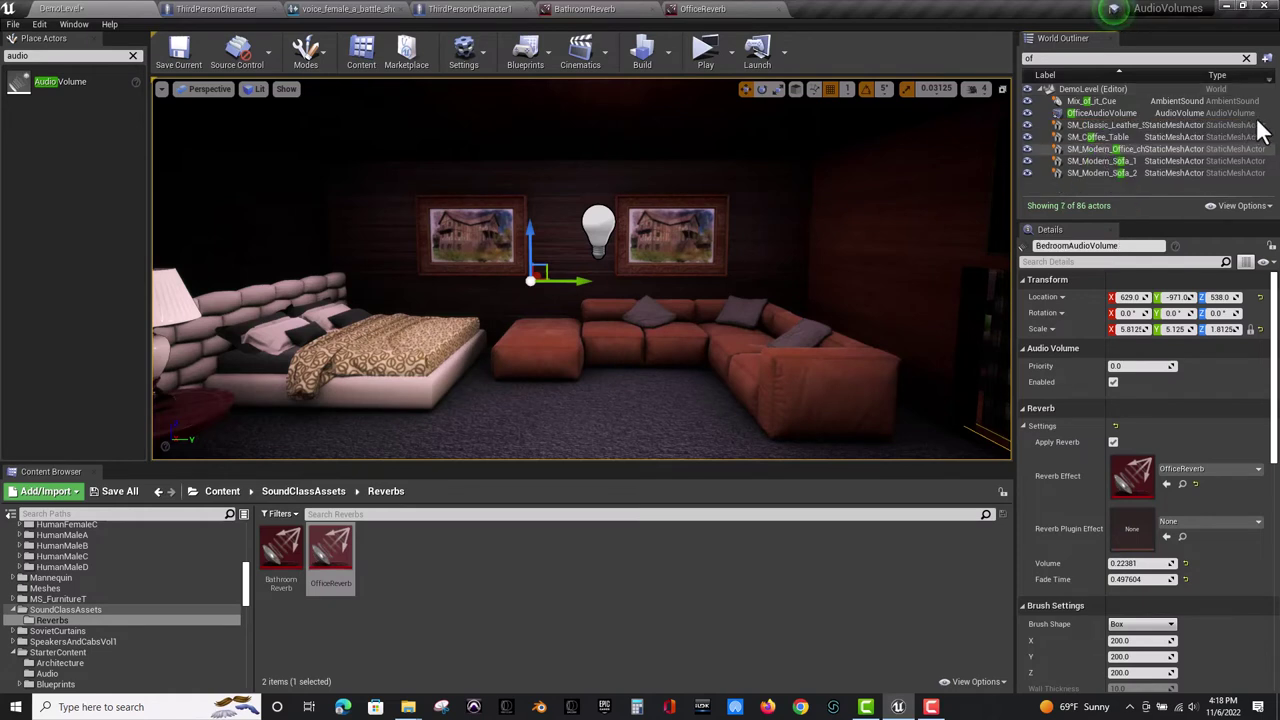
Move BedroomAudioVolume along the Y axis toward the office doorway, to about Y -926.
{"action": "scroll", "coordinate": [1240, 427], "scroll_direction": "down", "scroll_amount": 6}
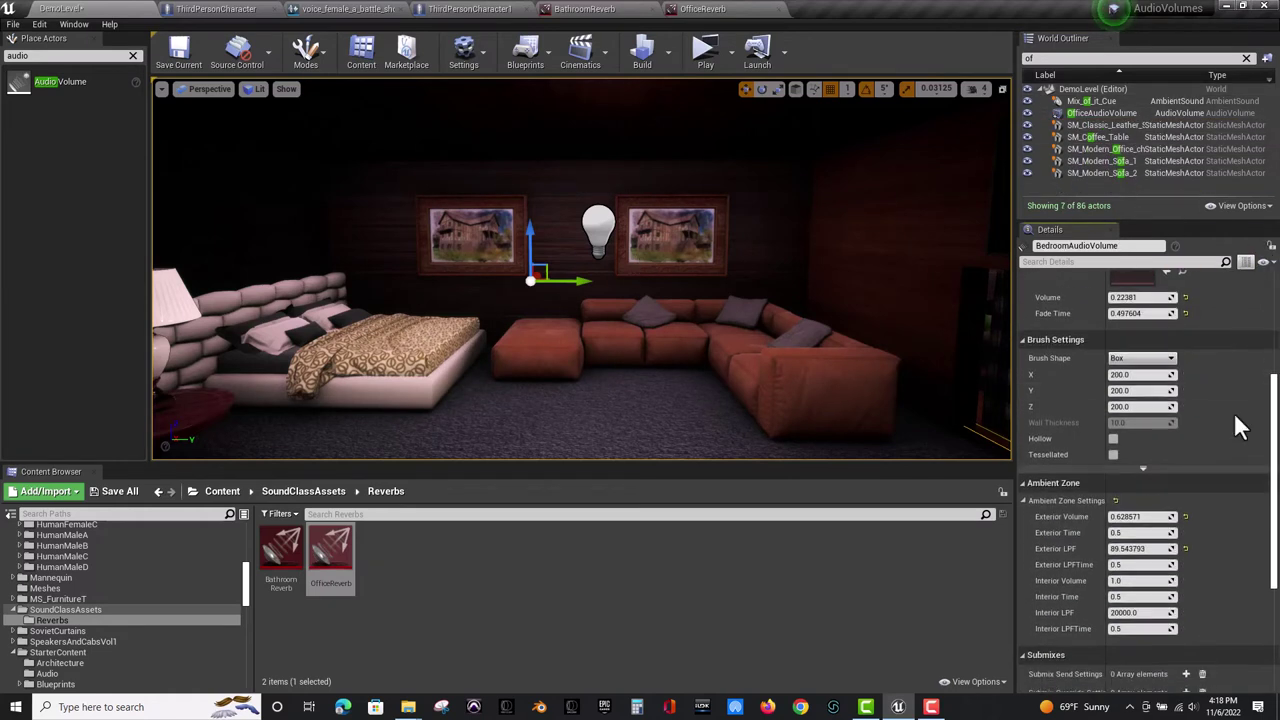
{"action": "left_click_drag", "start_coordinate": [1272, 392], "coordinate": [1270, 283]}
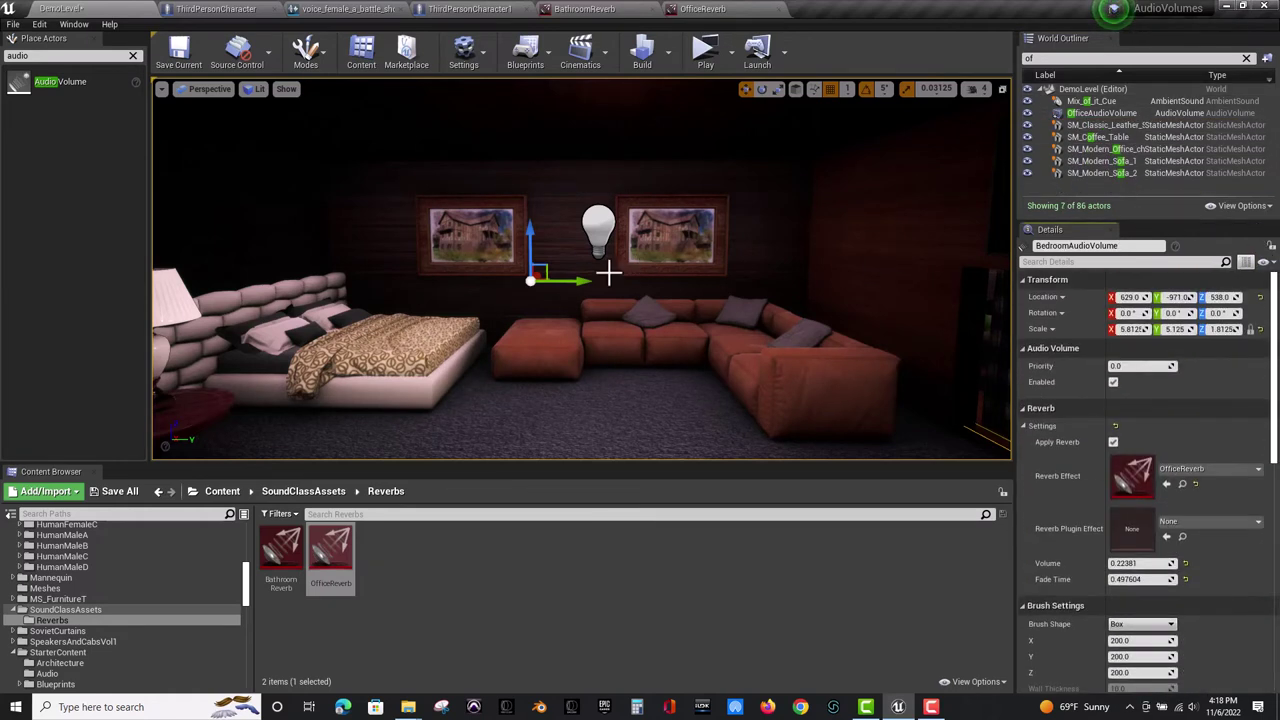
{"action": "mouse_move", "coordinate": [587, 229]}
{"action": "right_mouse_down"}
{"action": "mouse_move", "coordinate": [598, 172]}
{"action": "mouse_move", "coordinate": [594, 200]}
{"action": "mouse_move", "coordinate": [577, 200]}
{"action": "mouse_move", "coordinate": [593, 212]}
{"action": "right_mouse_up"}
{"action": "key", "text": "s"}
{"action": "key", "text": "s"}
{"action": "key", "text": "w"}
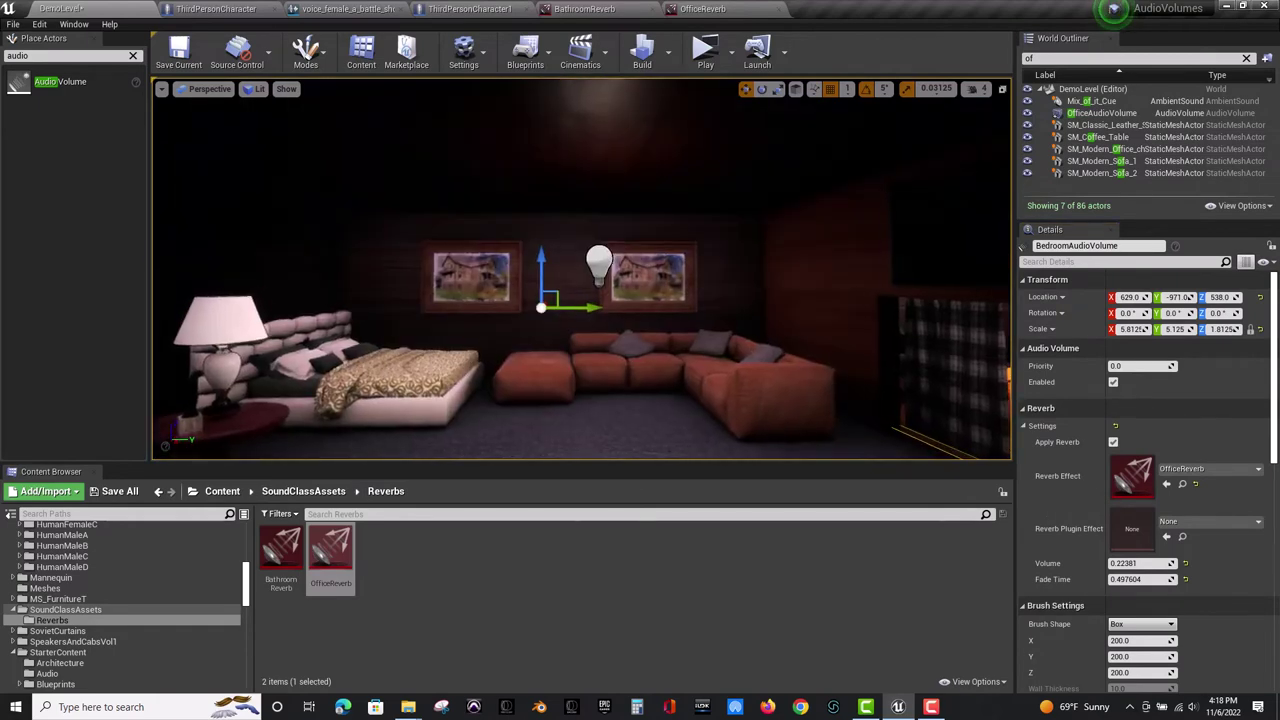
{"action": "right_click_drag", "start_coordinate": [642, 341], "coordinate": [680, 335]}
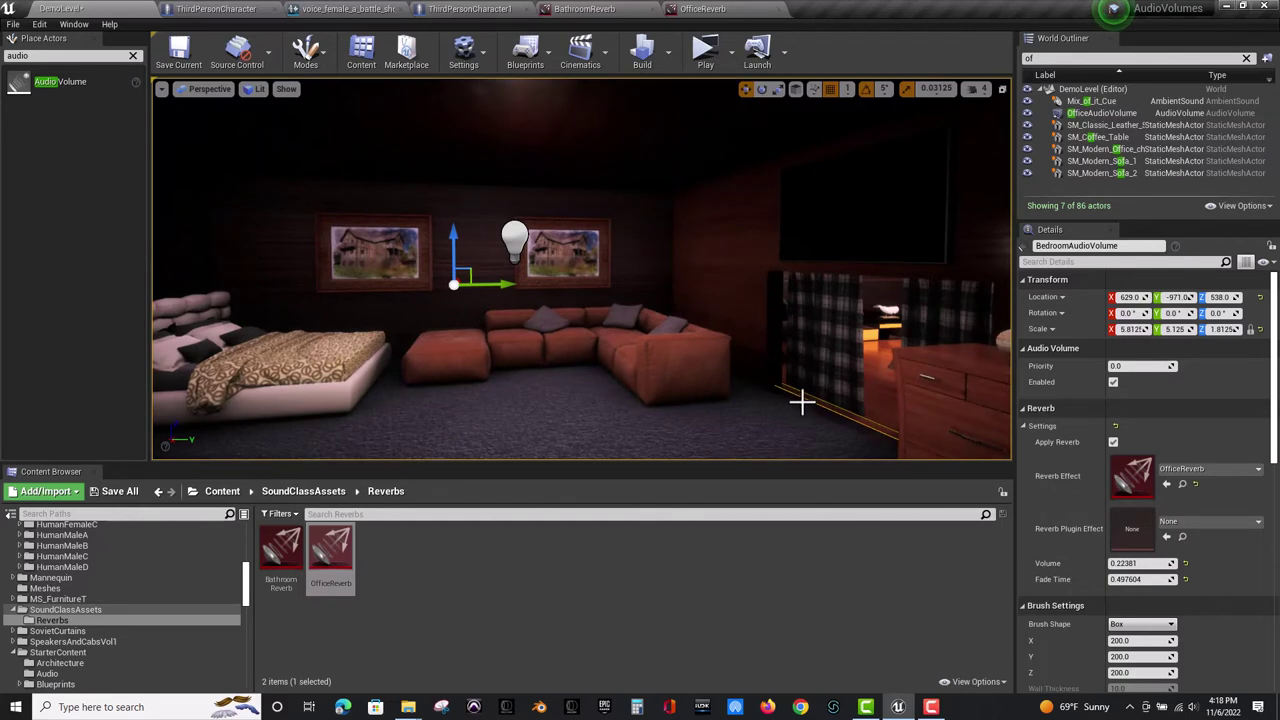
{"action": "left_click_drag", "start_coordinate": [507, 284], "coordinate": [527, 289]}
{"action": "right_click_drag", "start_coordinate": [525, 291], "coordinate": [468, 280]}
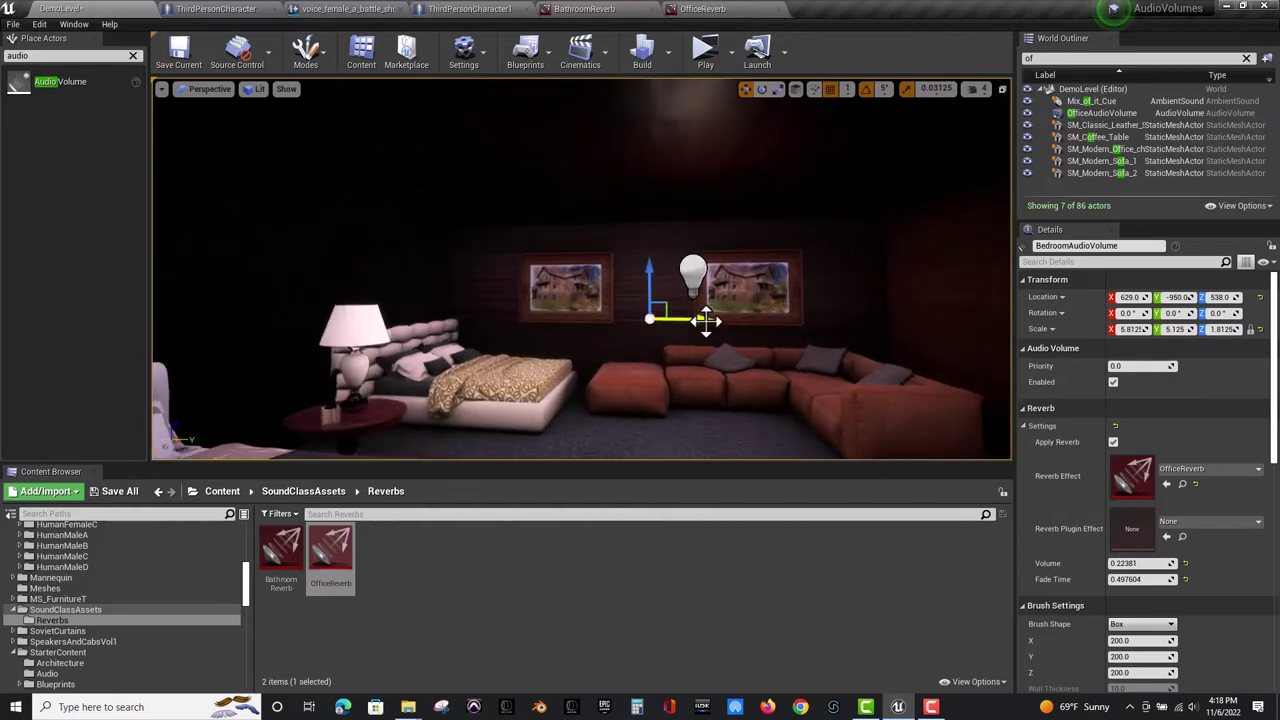
{"action": "left_click_drag", "start_coordinate": [705, 320], "coordinate": [706, 321]}
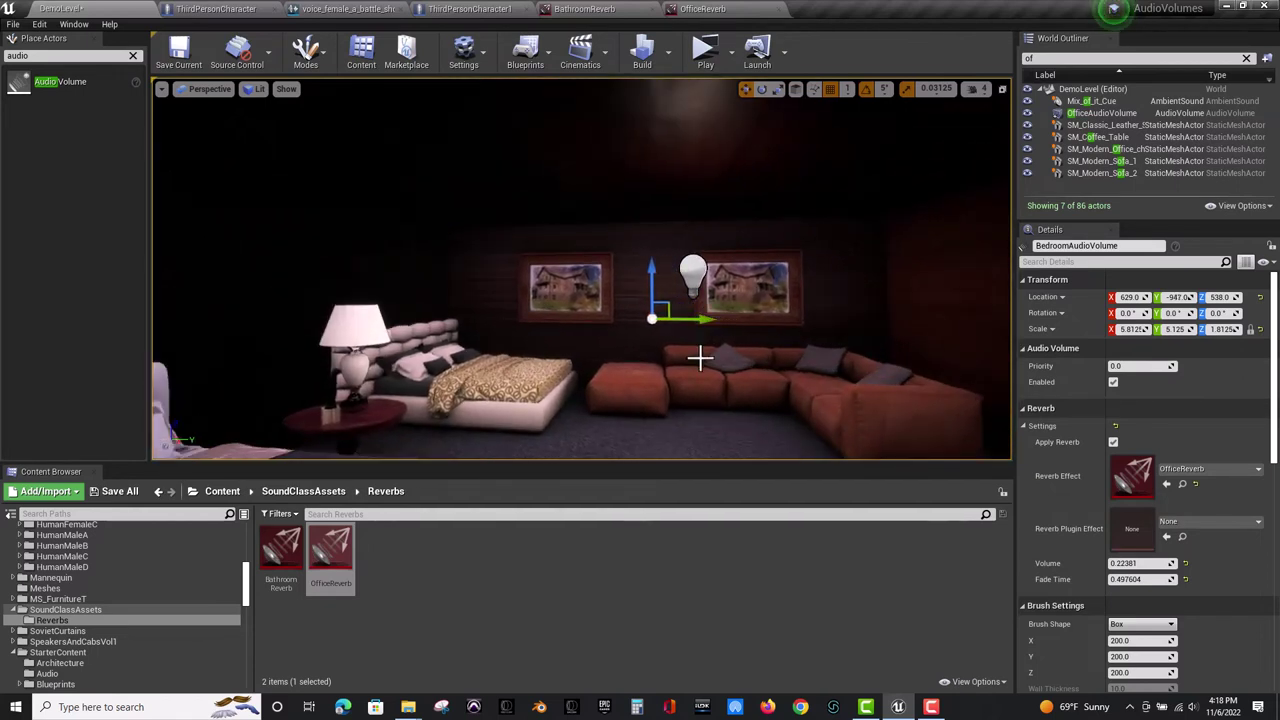
{"action": "right_click_drag", "start_coordinate": [700, 358], "coordinate": [740, 358]}
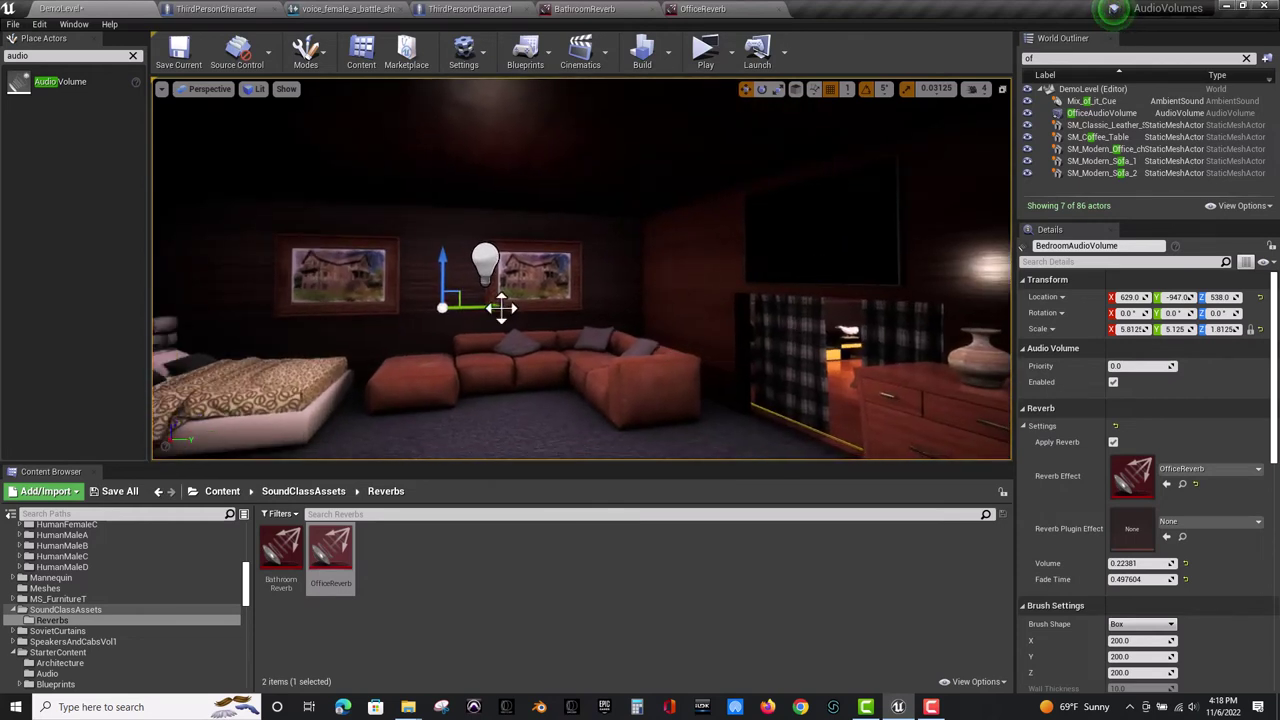
{"action": "left_click_drag", "start_coordinate": [497, 307], "coordinate": [511, 308]}
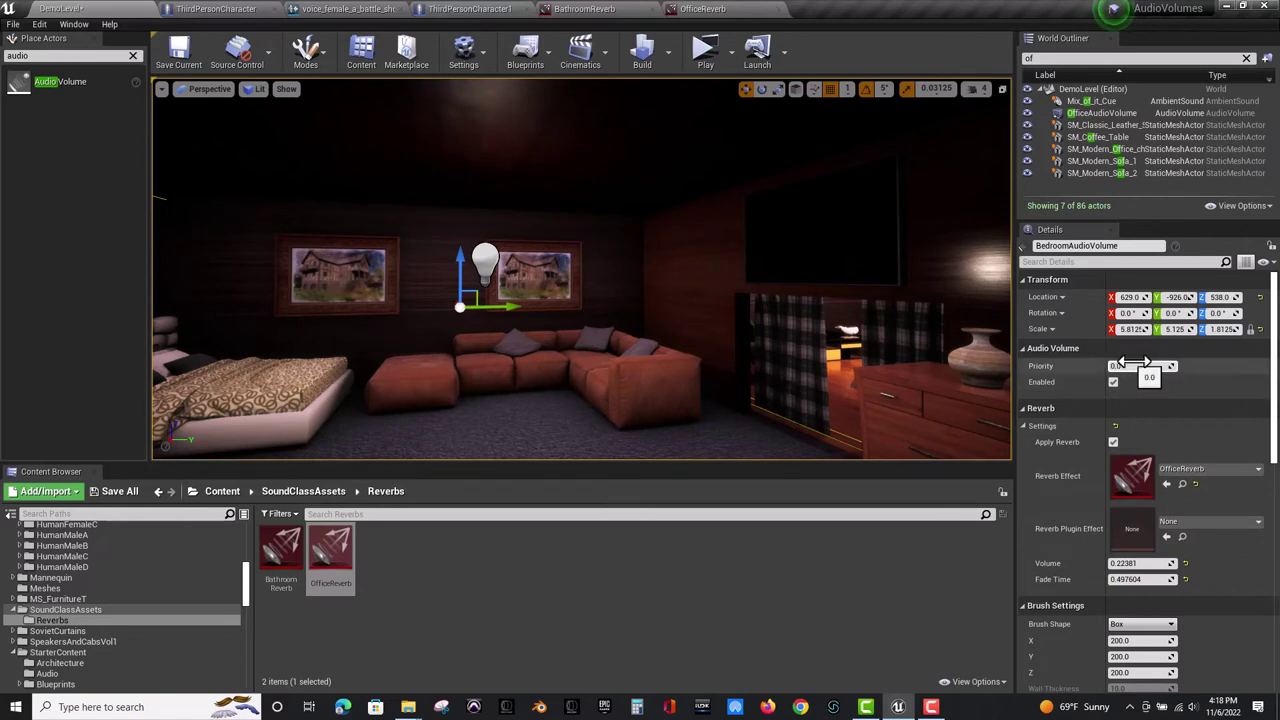
Try adjusting the Priority of BedroomAudioVolume and set it back to 0.0.
{"action": "left_click_drag", "start_coordinate": [1140, 366], "coordinate": [1170, 366]}
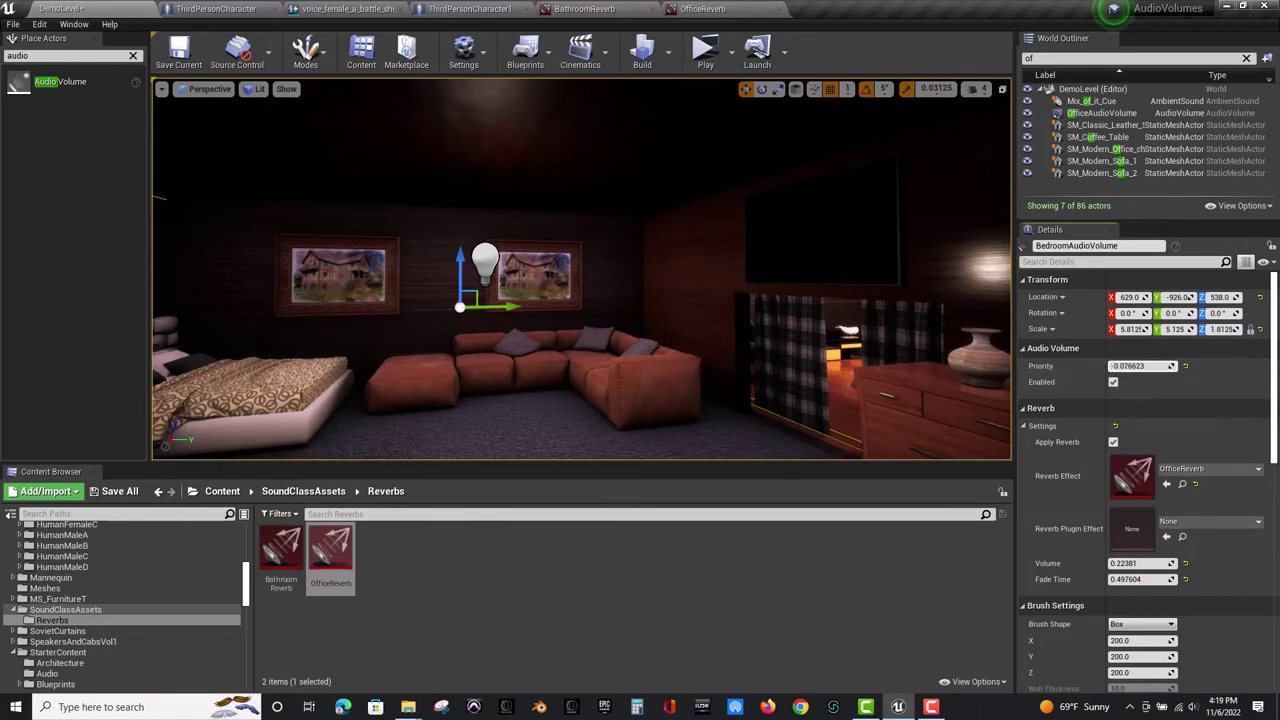
{"action": "mouse_move", "coordinate": [1136, 365]}
{"action": "left_mouse_down"}
{"action": "mouse_move", "coordinate": [1155, 365]}
{"action": "mouse_move", "coordinate": [1136, 365]}
{"action": "left_mouse_up"}
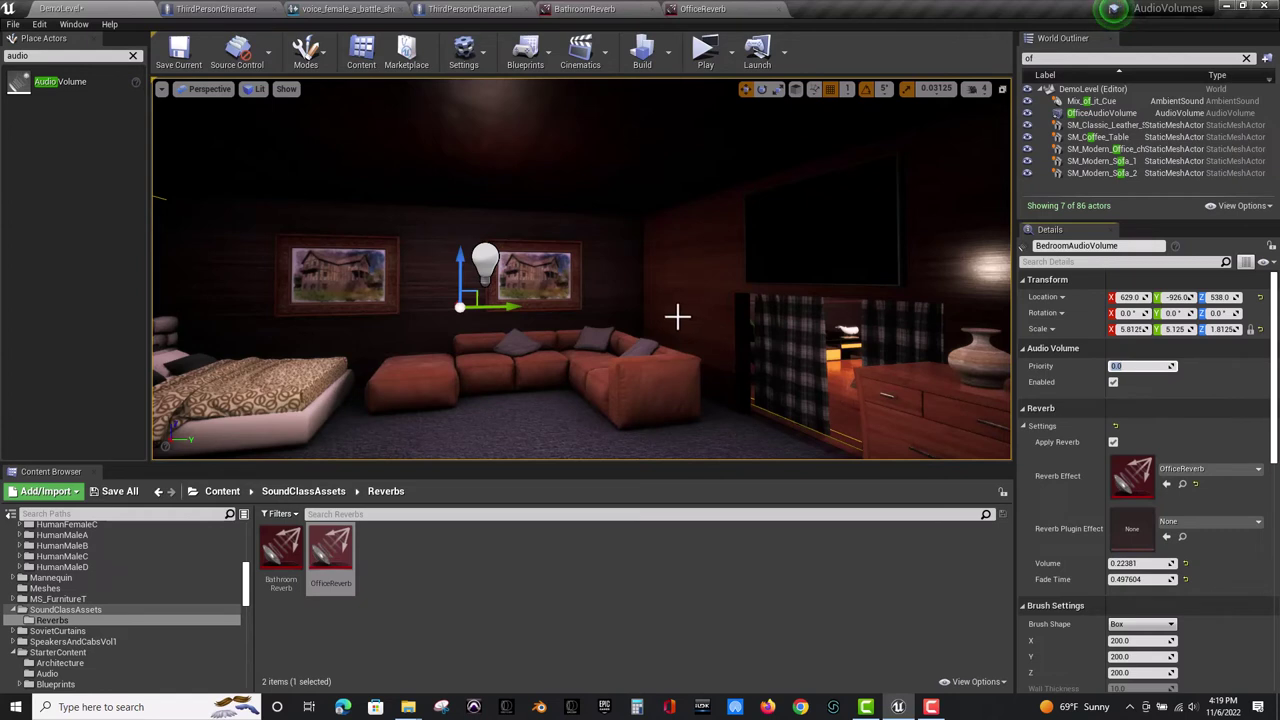
{"action": "right_click_drag", "start_coordinate": [524, 318], "coordinate": [444, 306]}
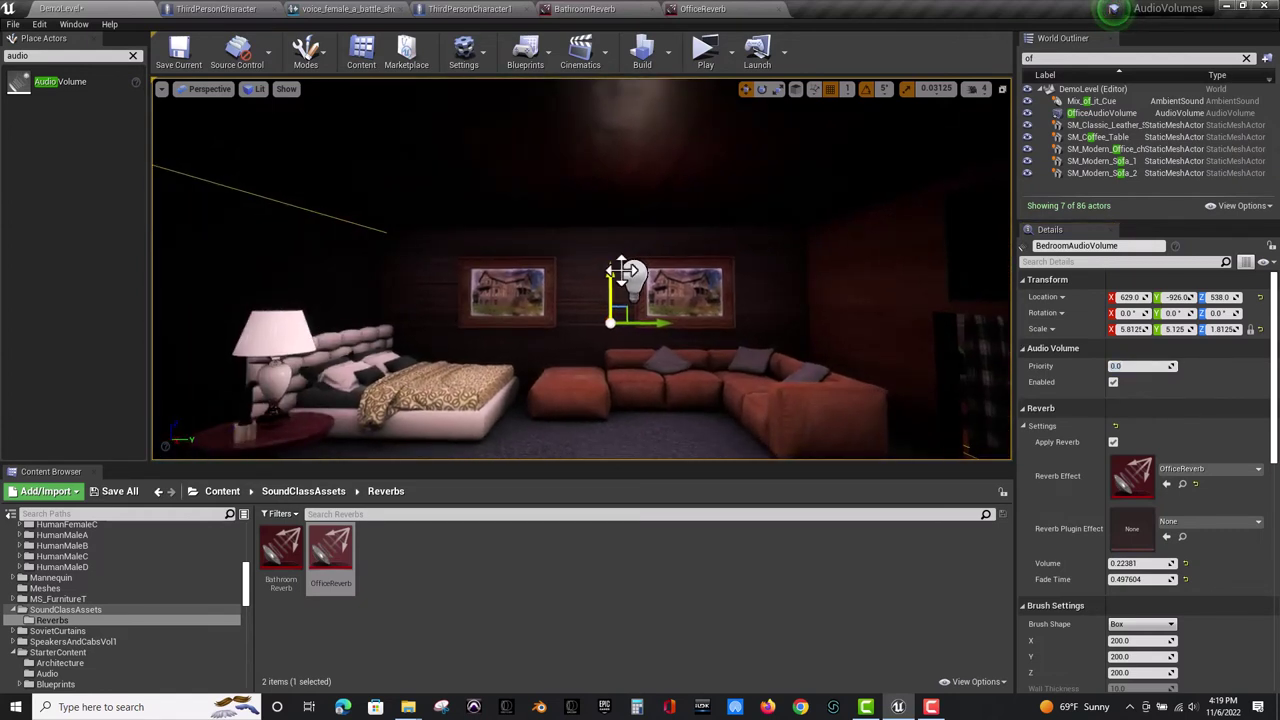
{"action": "right_click_drag", "start_coordinate": [637, 268], "coordinate": [718, 348]}
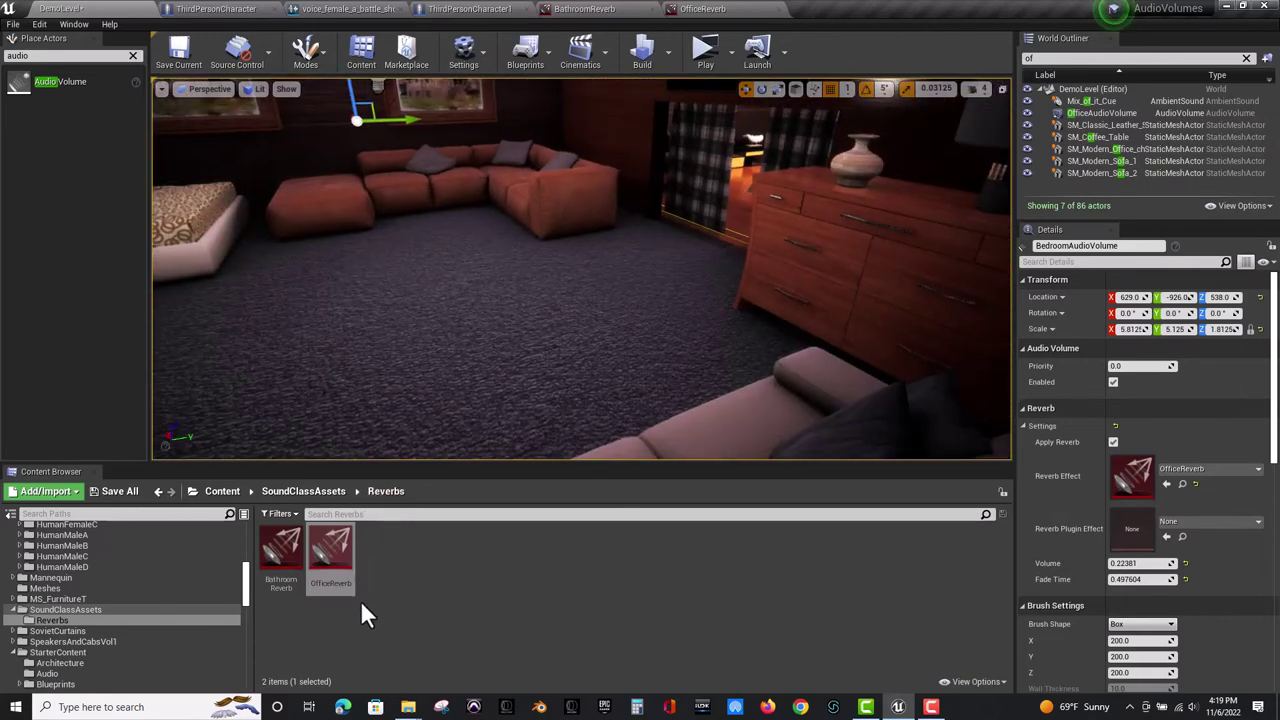
Duplicate the OfficeReverb asset in the Reverbs folder and name the copy BedroomReverb.
{"action": "left_click", "coordinate": [338, 582]}
{"action": "right_click", "coordinate": [338, 582]}
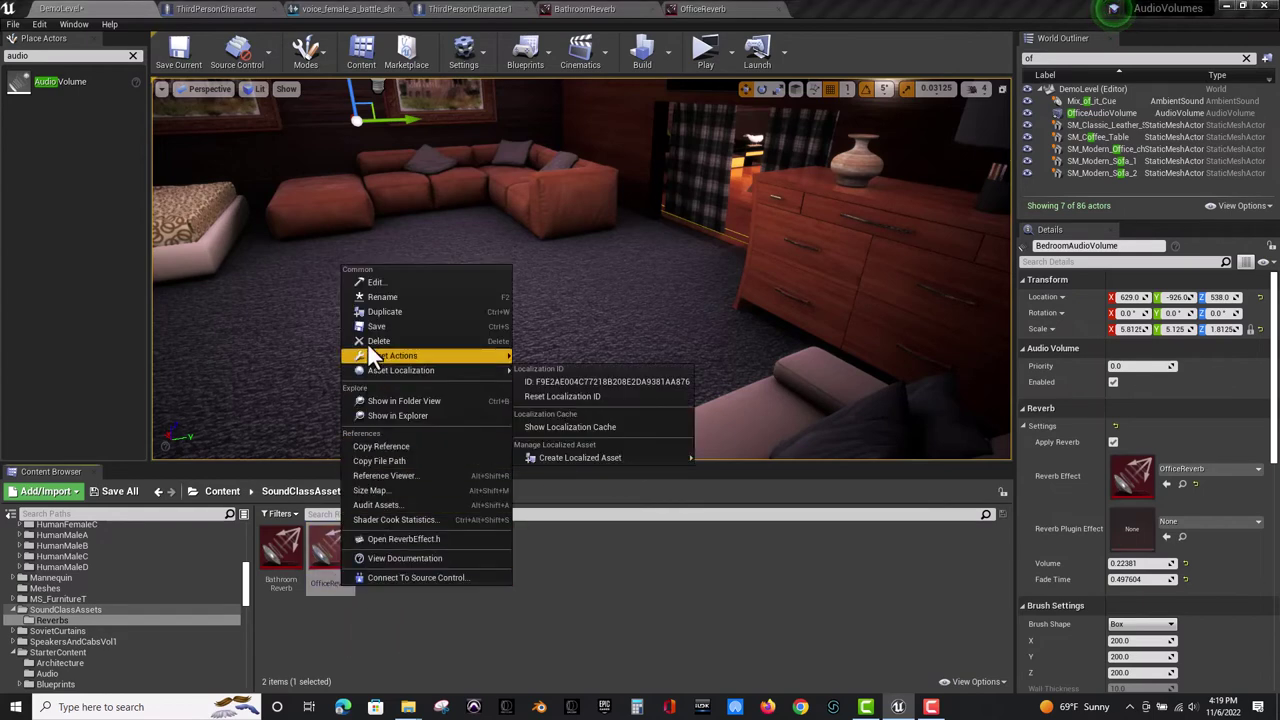
{"action": "left_click", "coordinate": [378, 305]}
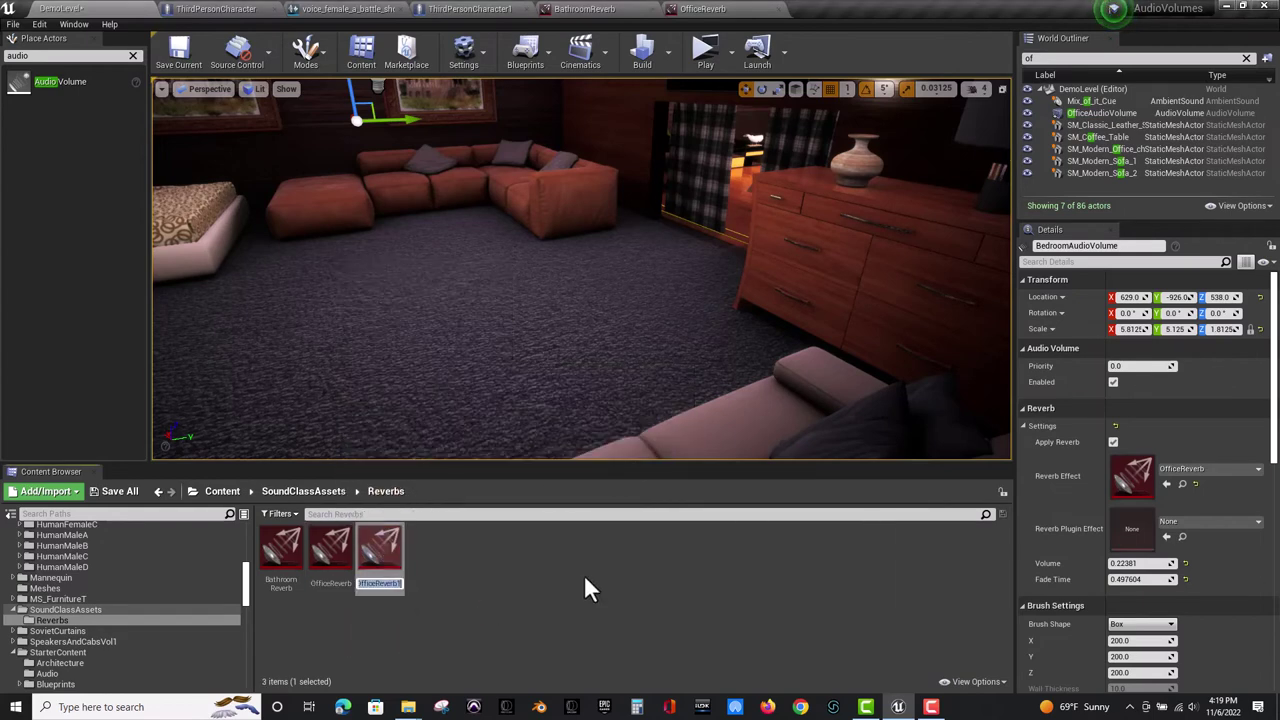
{"action": "type", "text": "Be"}
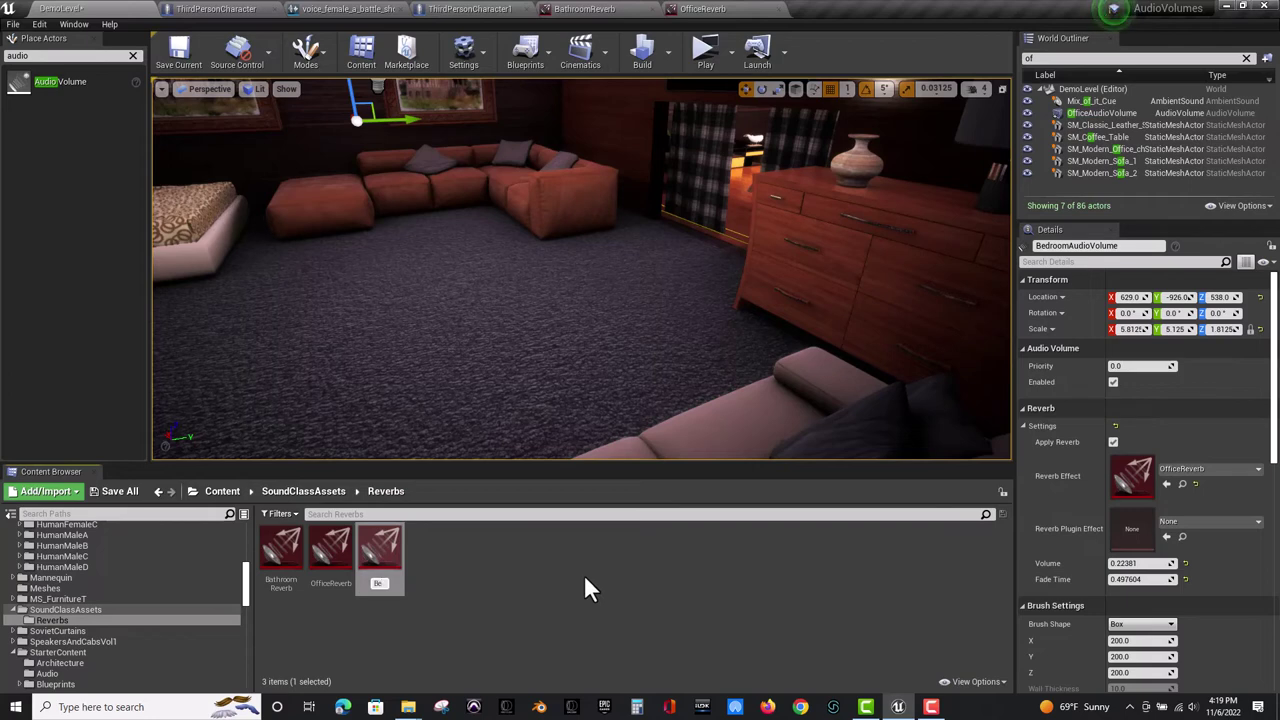
{"action": "type", "text": "droomReverb"}
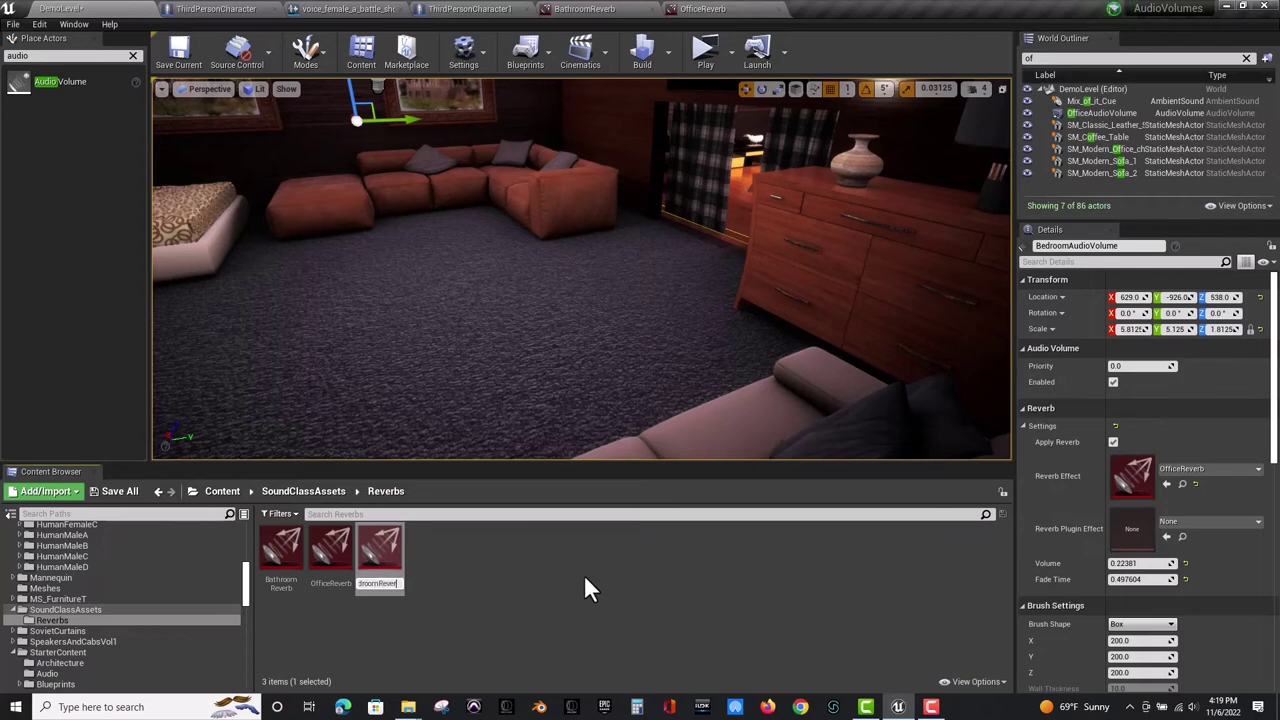
{"action": "key", "text": "Return"}
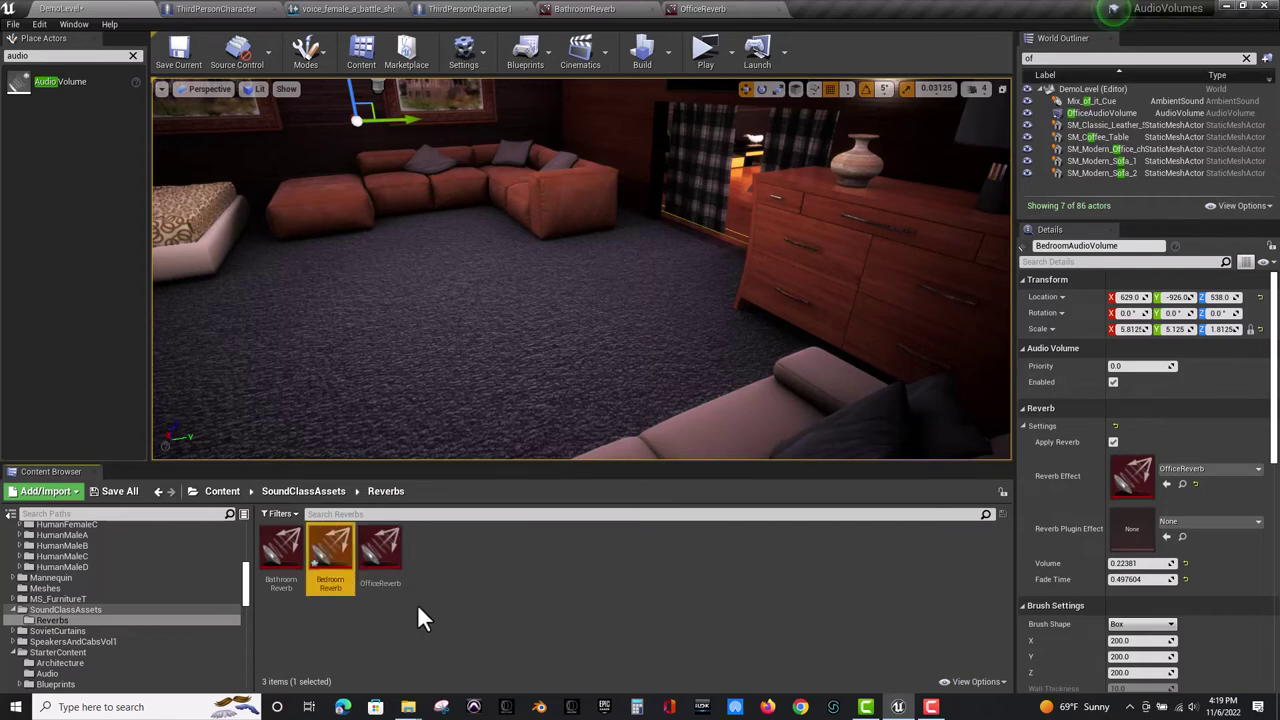
In BedroomReverb, set Reflections Delay to about 0.229, Gain HF 0.185, Reflections Gain 0.411, Decay HFRatio 0.269 and Late Gain 2.593, and save it.
{"action": "double_click", "coordinate": [320, 580]}
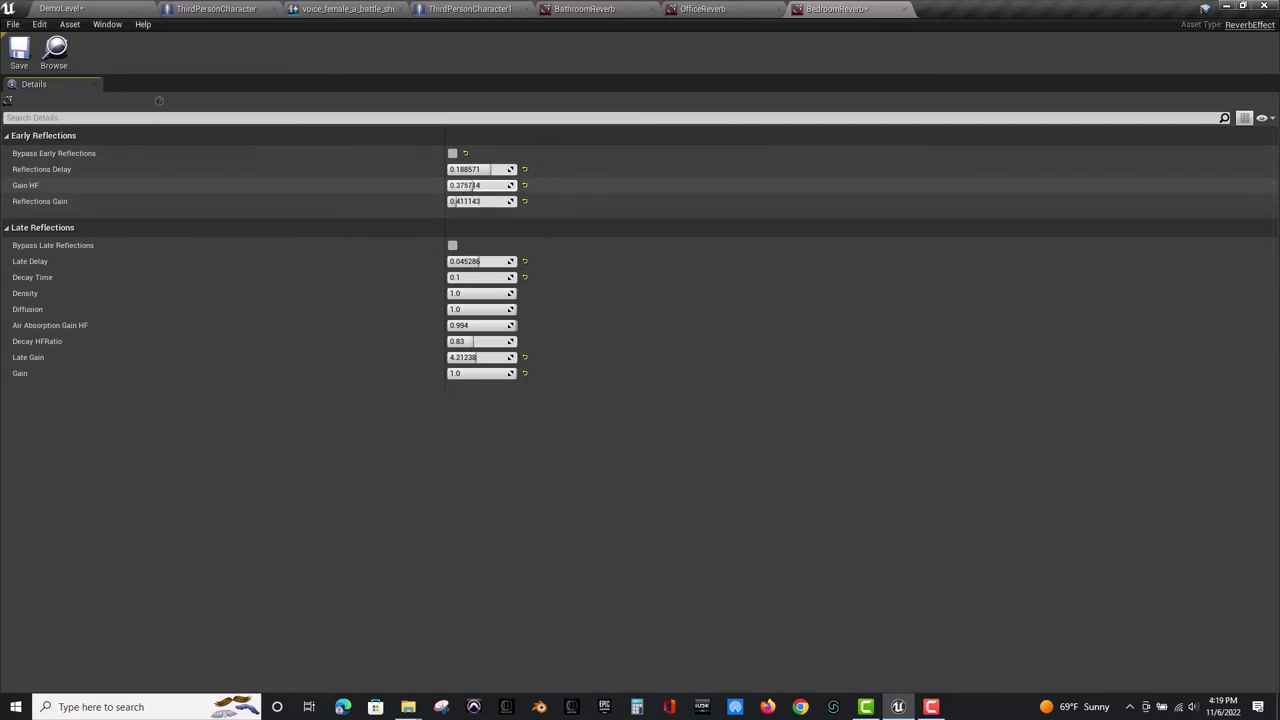
{"action": "left_click_drag", "start_coordinate": [474, 185], "coordinate": [465, 185]}
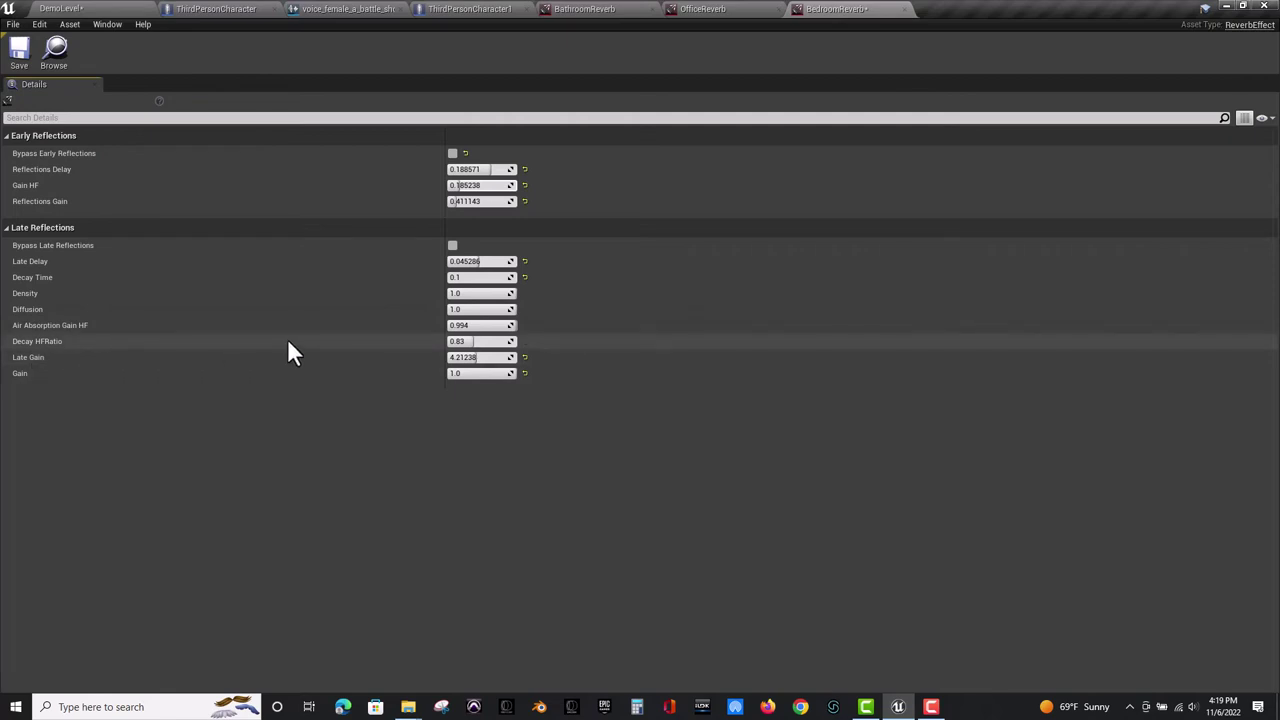
{"action": "left_click_drag", "start_coordinate": [467, 342], "coordinate": [456, 358]}
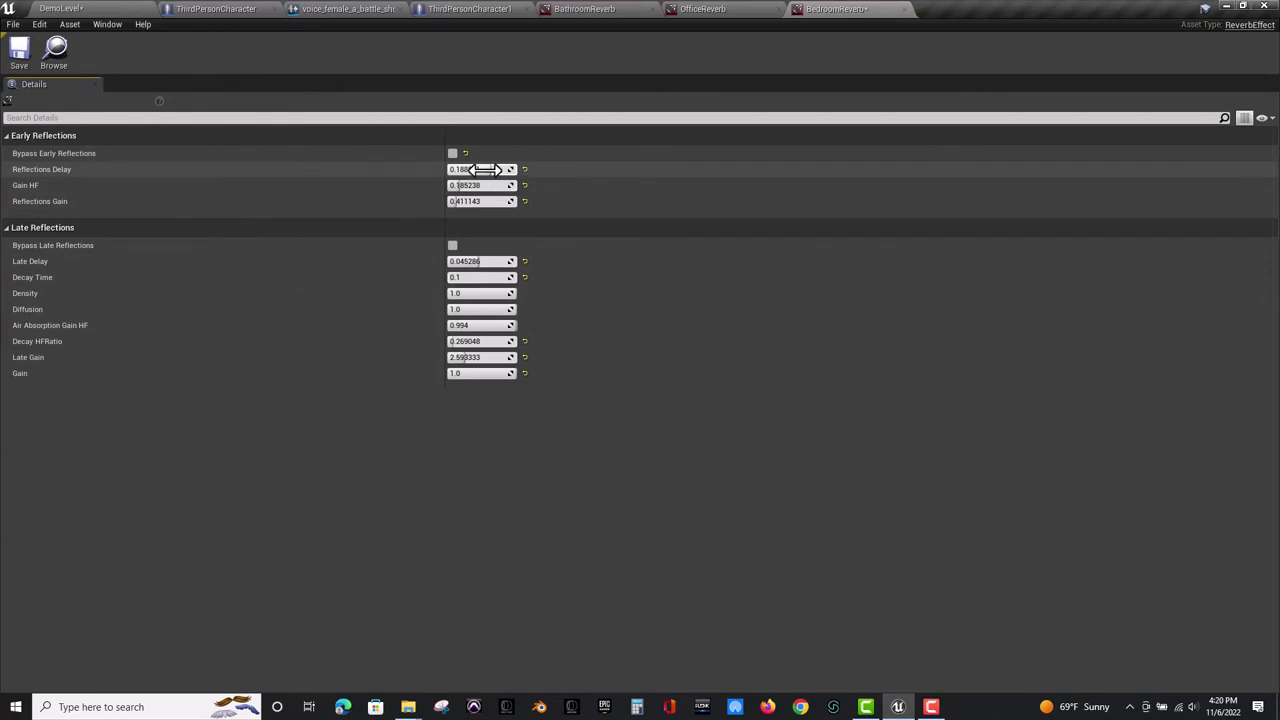
{"action": "left_click_drag", "start_coordinate": [480, 169], "coordinate": [411, 201]}
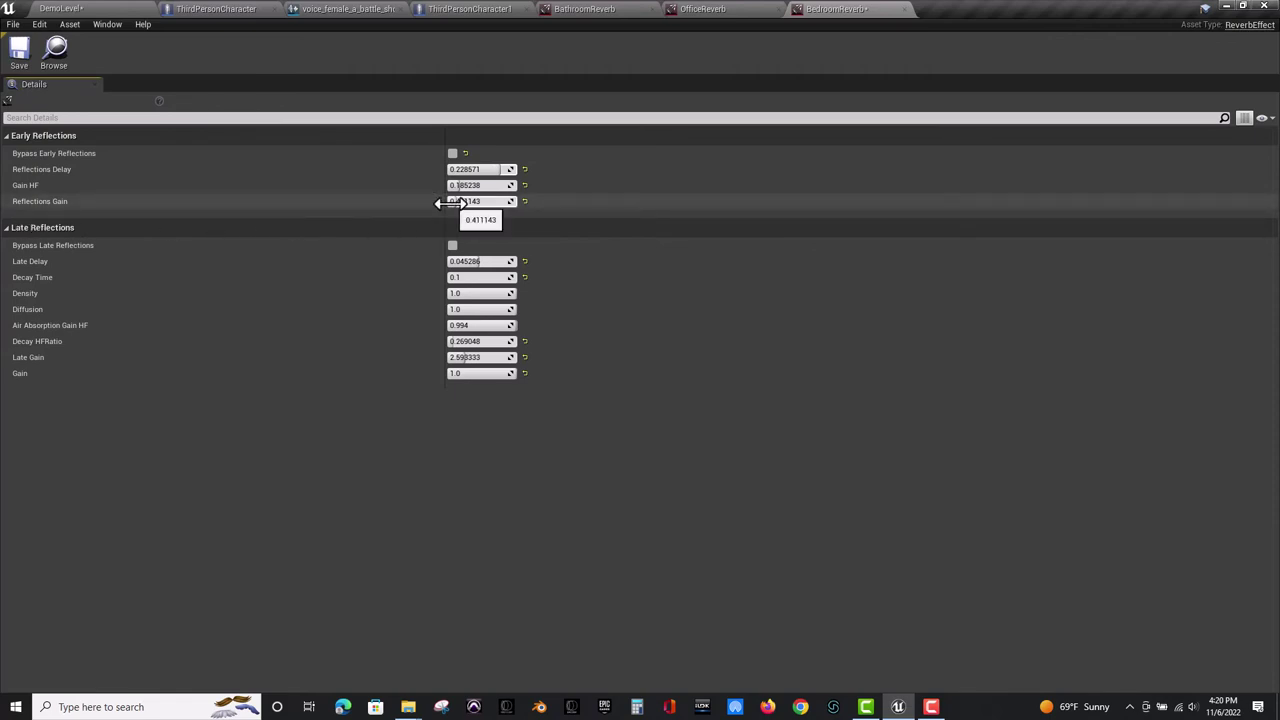
{"action": "left_click", "coordinate": [19, 50]}
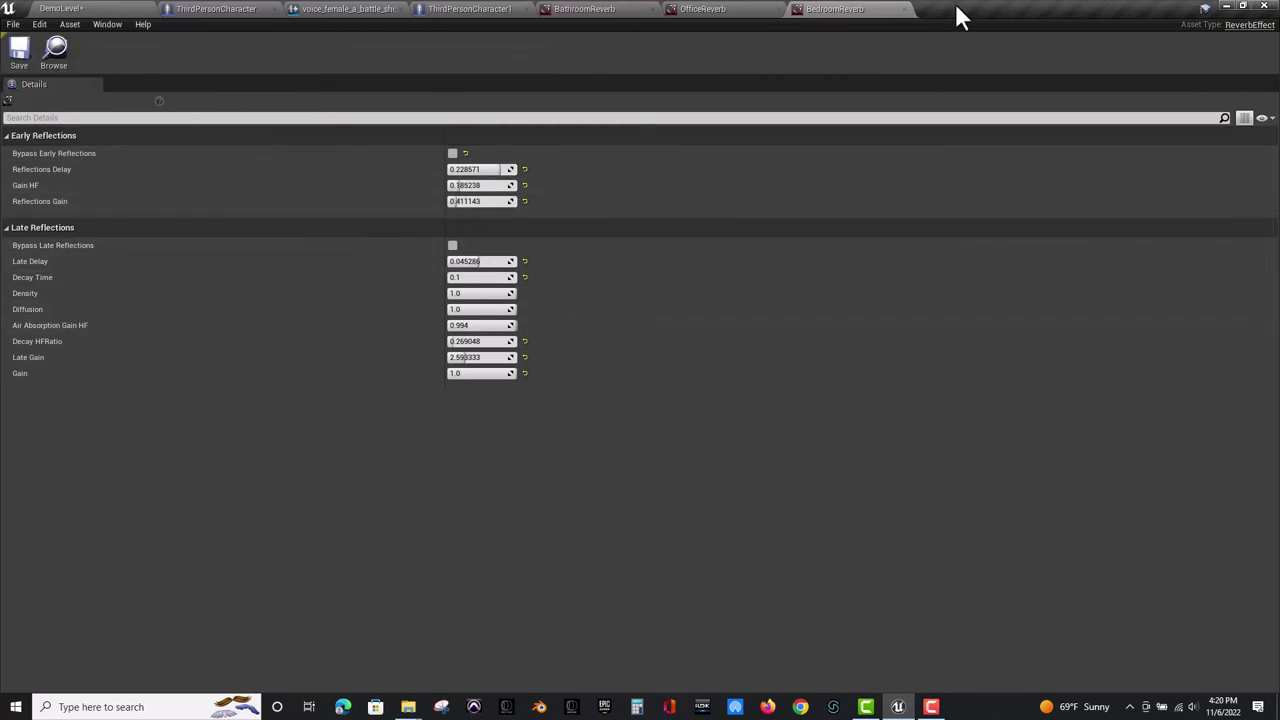
Close the editors of BedroomReverb, OfficeReverb, BathroomReverb and ThirdPersonCharacter1.
{"action": "left_click", "coordinate": [906, 8]}
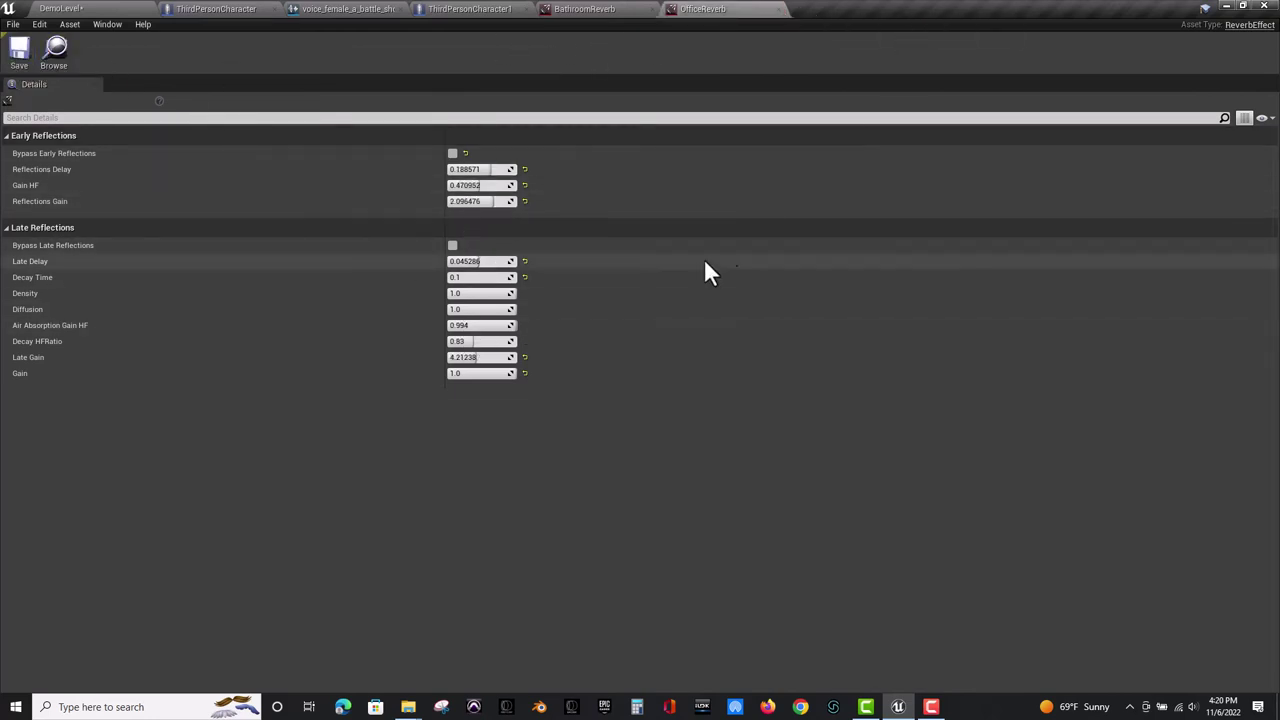
{"action": "left_click", "coordinate": [780, 8]}
{"action": "left_click", "coordinate": [652, 7]}
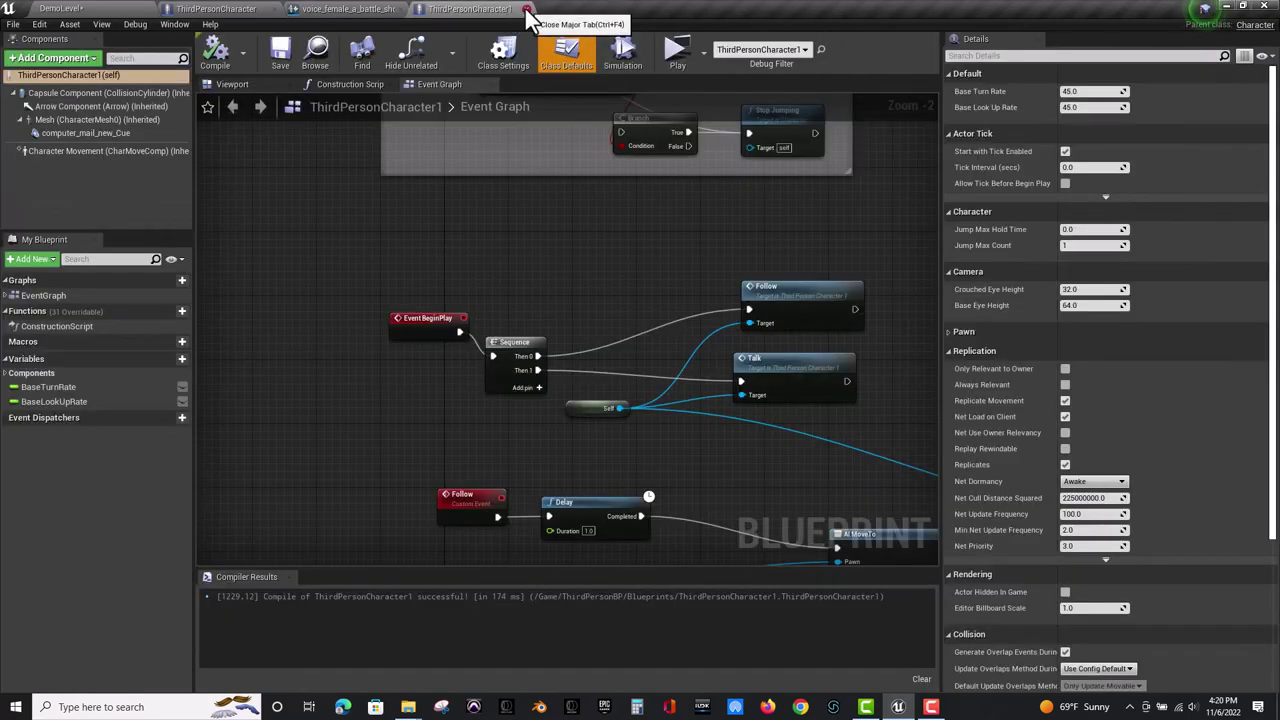
{"action": "left_click", "coordinate": [527, 9]}
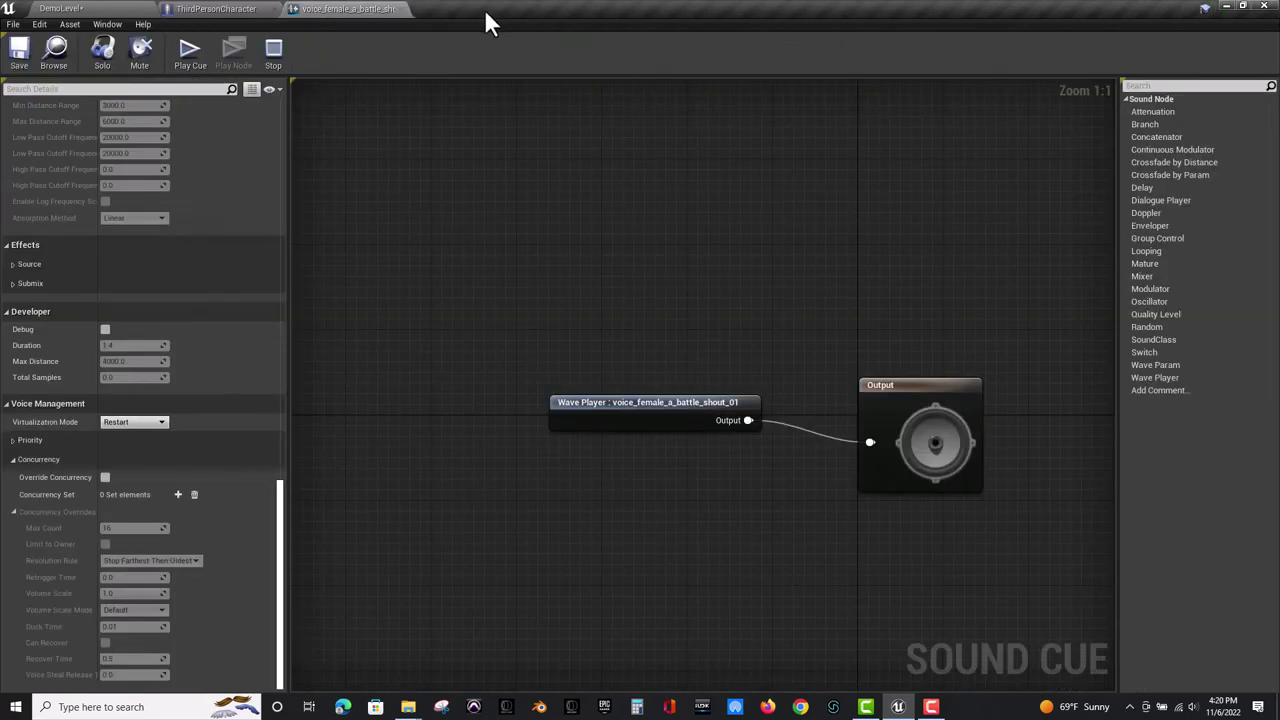
Close the sound cue and ThirdPersonCharacter editors, and assign BedroomReverb as the Reverb Effect of BedroomAudioVolume.
{"action": "left_click", "coordinate": [393, 9]}
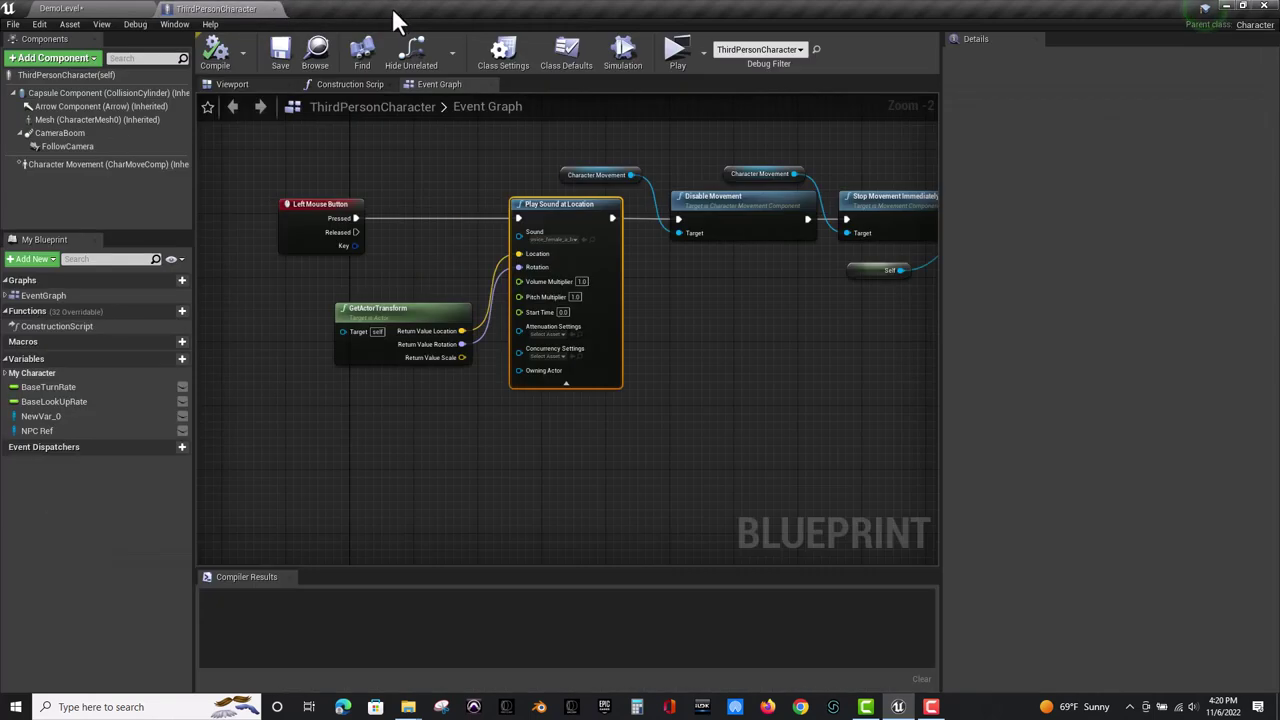
{"action": "left_click", "coordinate": [274, 9]}
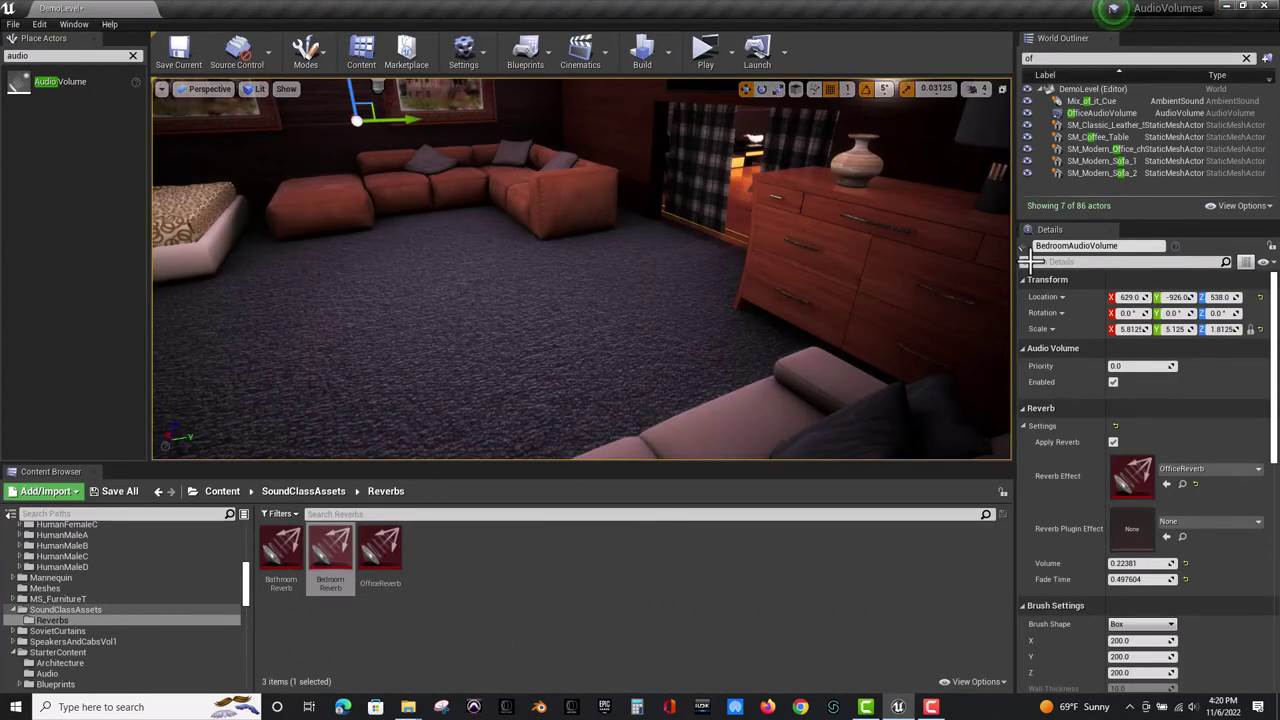
{"action": "left_click", "coordinate": [1059, 58]}
{"action": "type", "text": "be"}
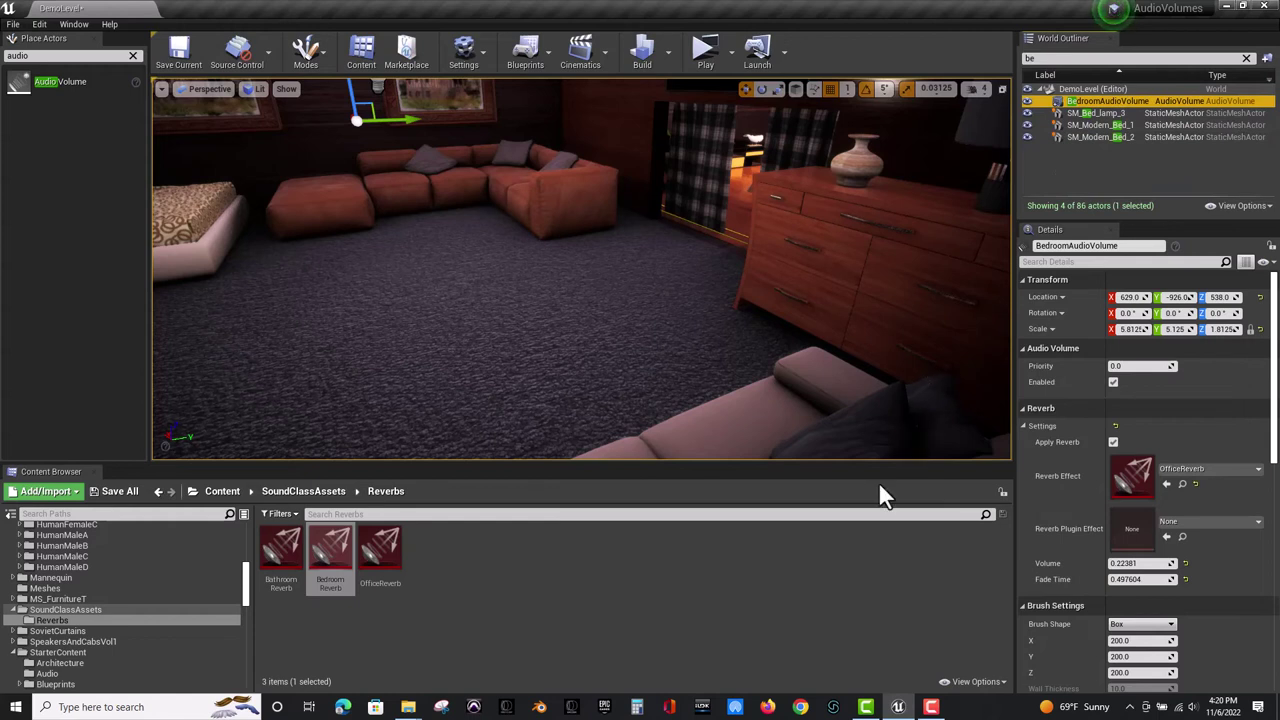
{"action": "left_click", "coordinate": [371, 585]}
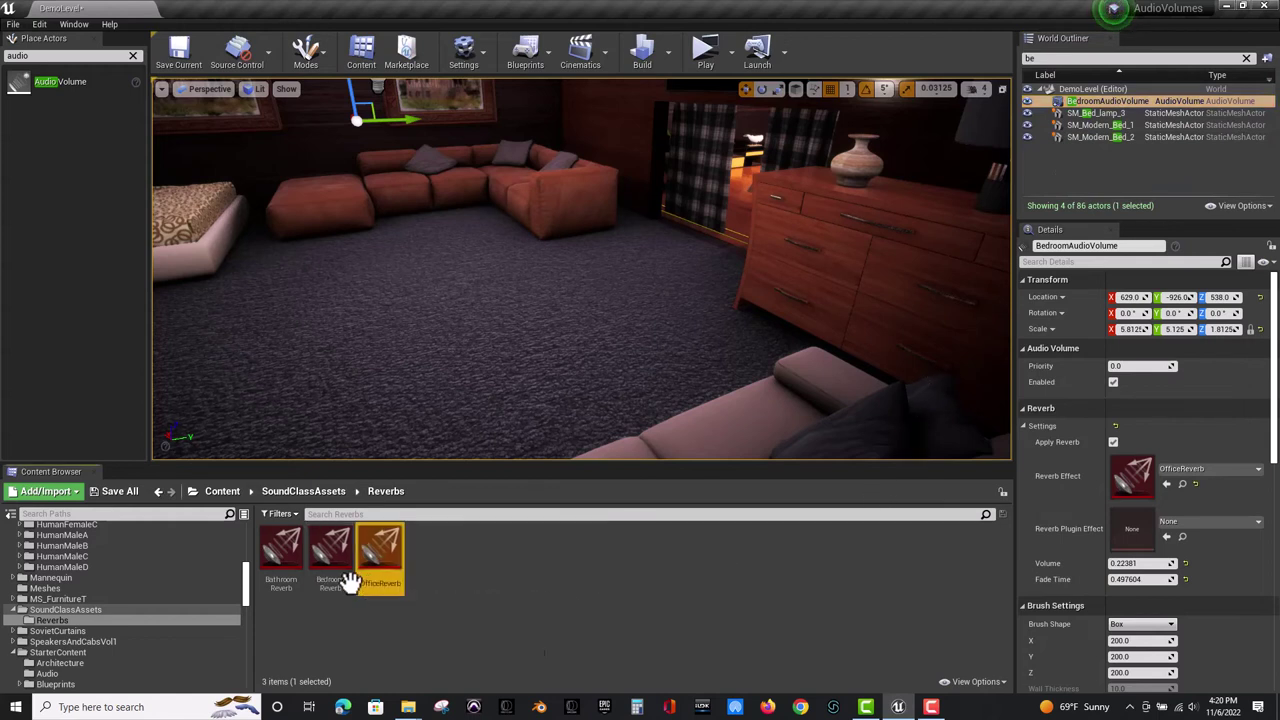
{"action": "left_click", "coordinate": [327, 578]}
{"action": "left_click_drag", "start_coordinate": [327, 578], "coordinate": [1128, 479]}
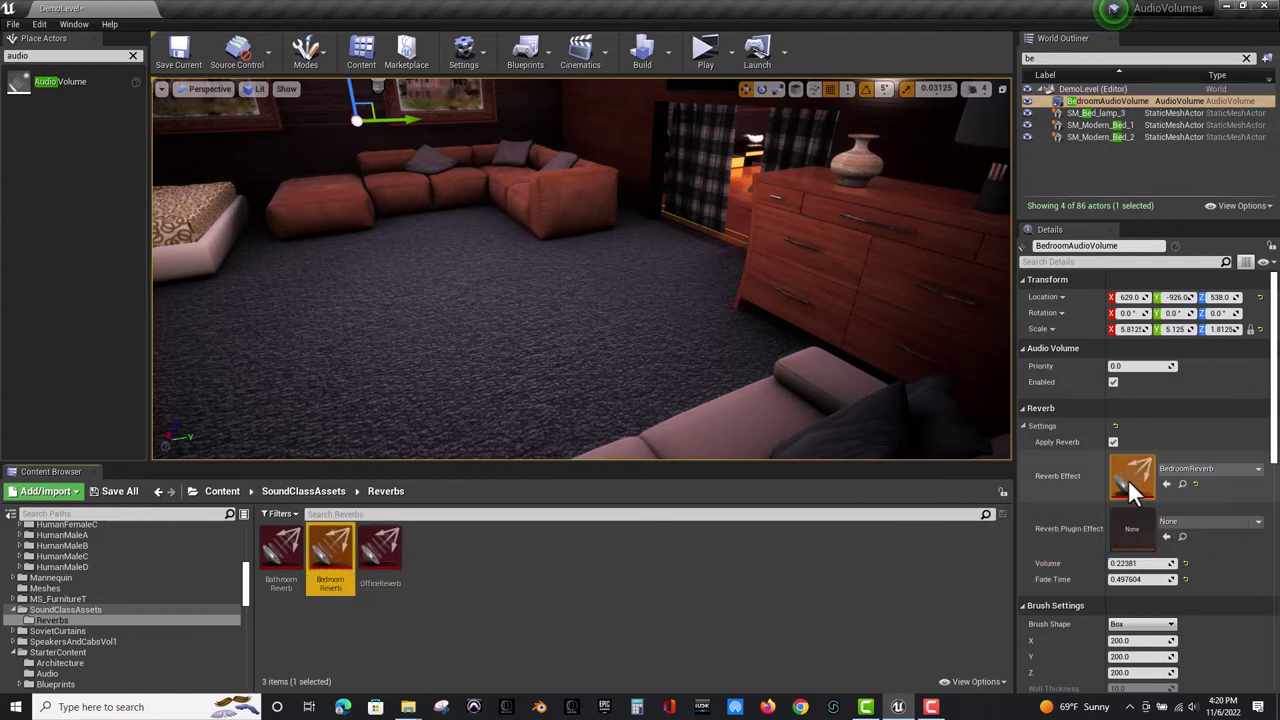
Run a brief preview of the level beside the two characters' starting place and stop it.
{"action": "left_click", "coordinate": [700, 49]}
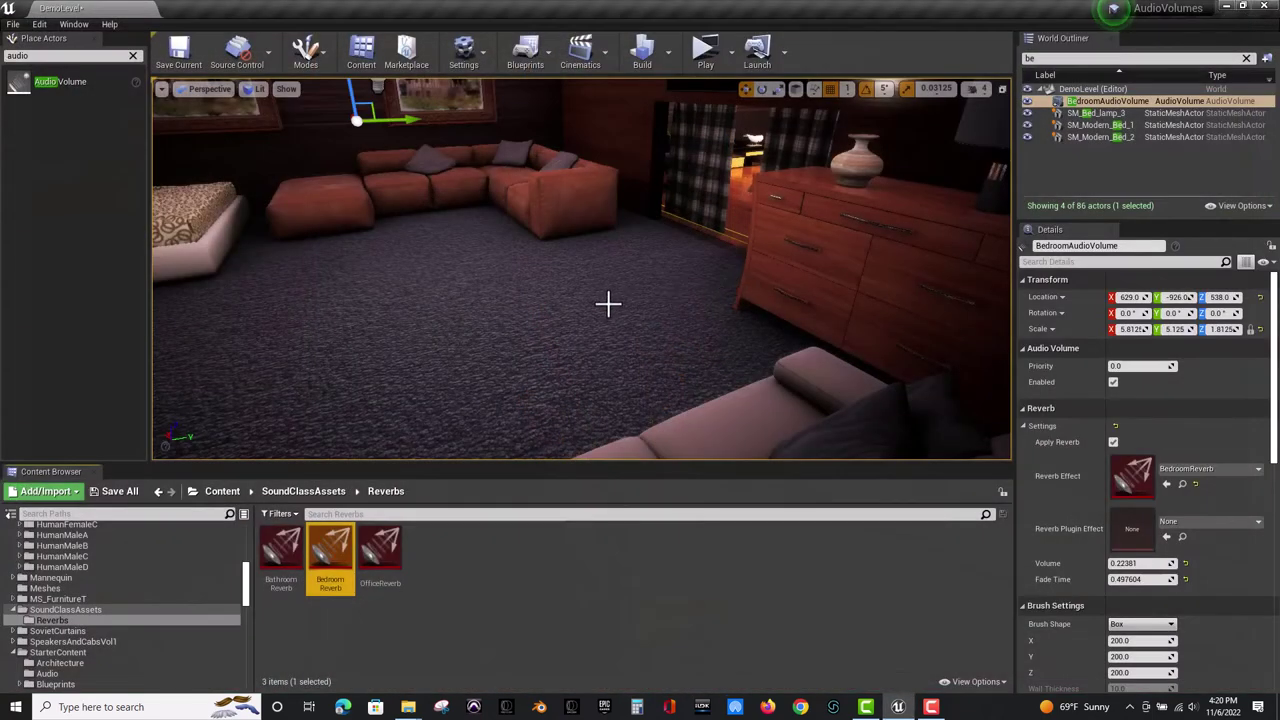
{"action": "right_click_drag", "start_coordinate": [739, 225], "coordinate": [481, 255]}
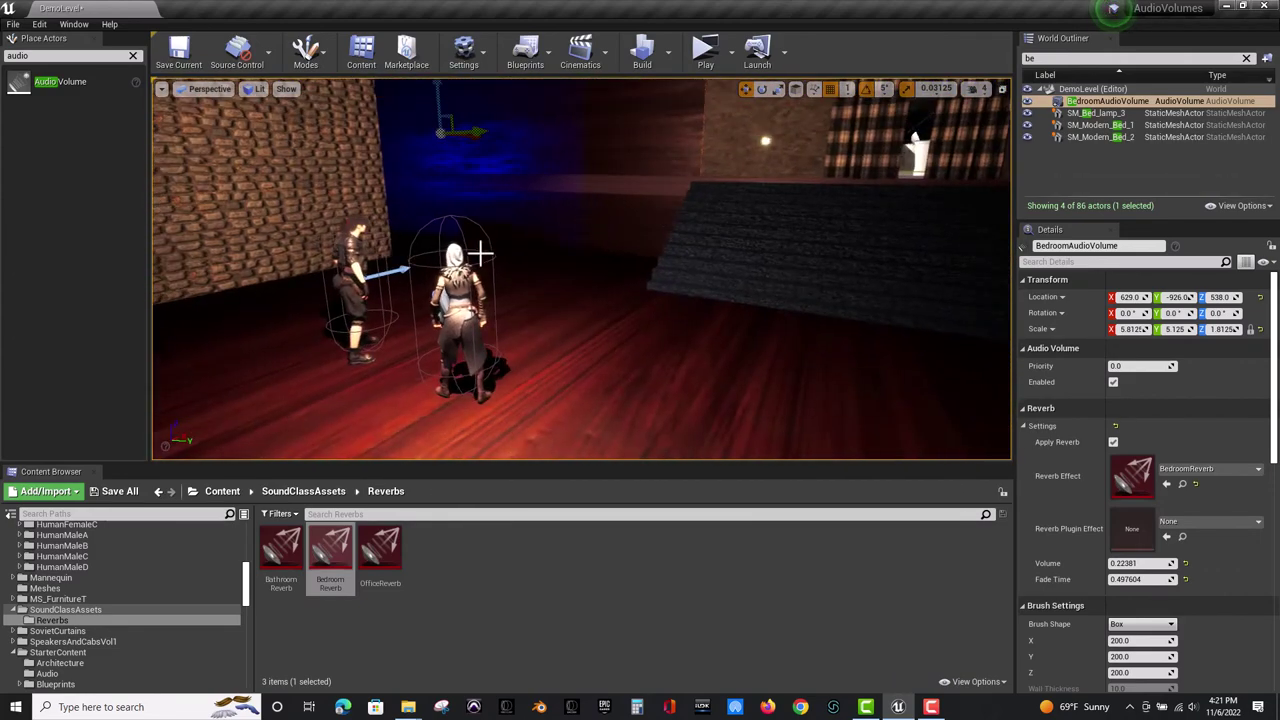
{"action": "left_click", "coordinate": [465, 315]}
{"action": "left_click", "coordinate": [355, 283]}
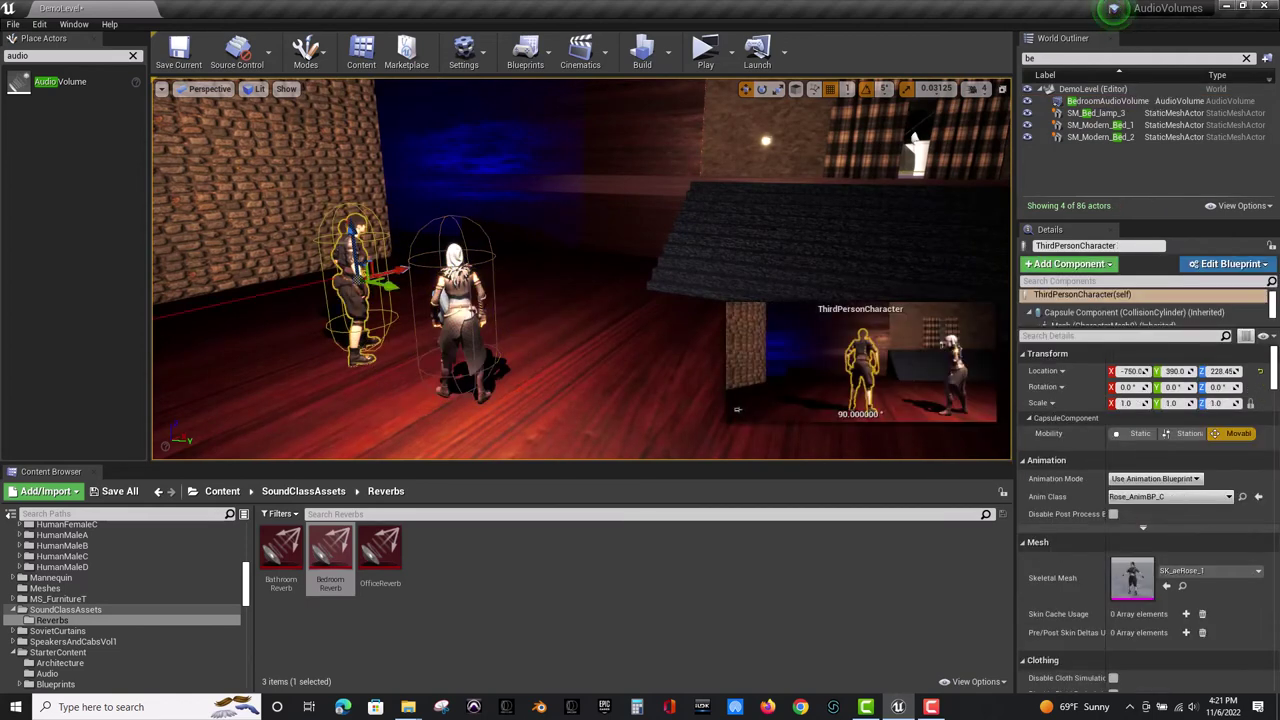
{"action": "right_click_drag", "start_coordinate": [357, 283], "coordinate": [277, 298]}
{"action": "right_click_drag", "start_coordinate": [446, 330], "coordinate": [536, 315]}
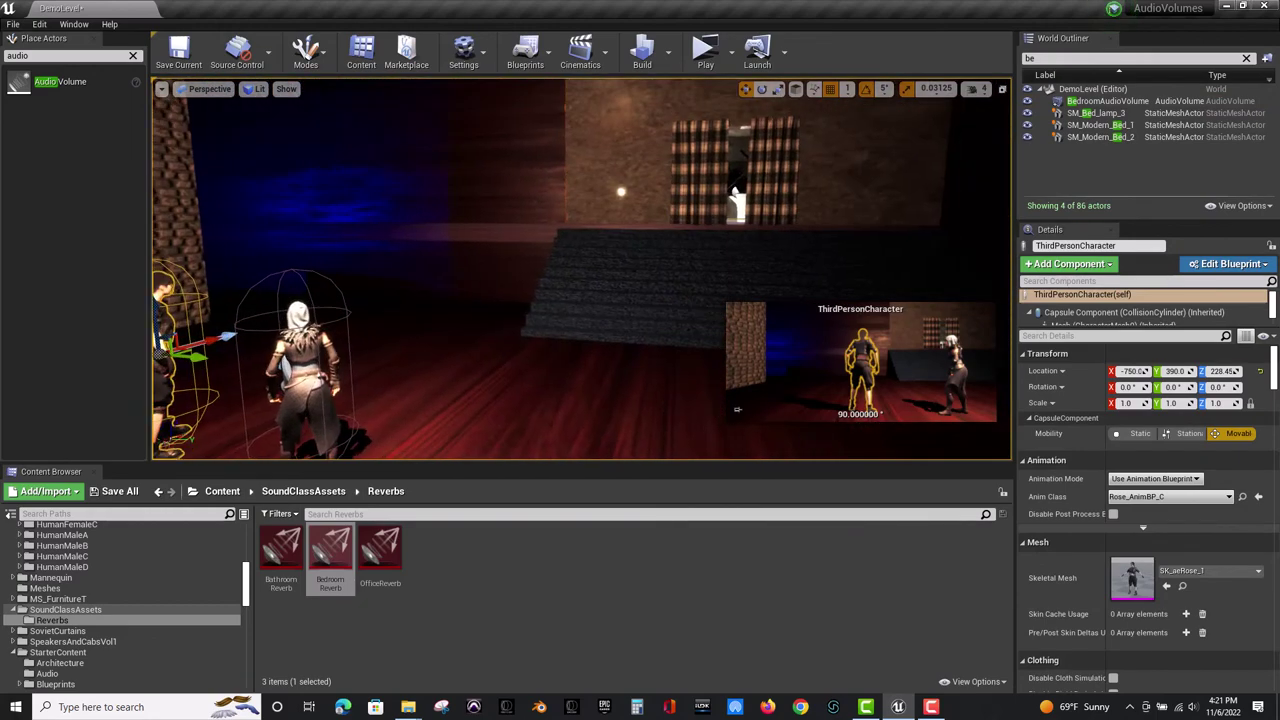
{"action": "left_click", "coordinate": [714, 50]}
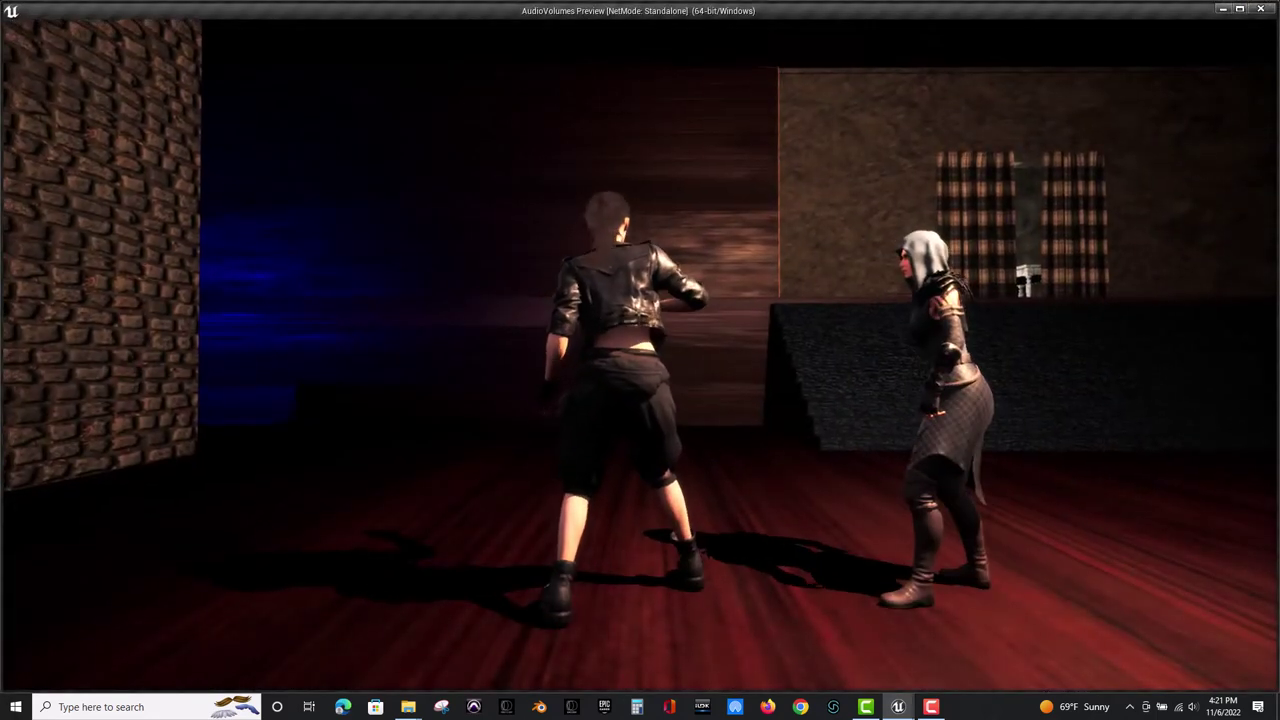
{"action": "key", "text": "Escape"}
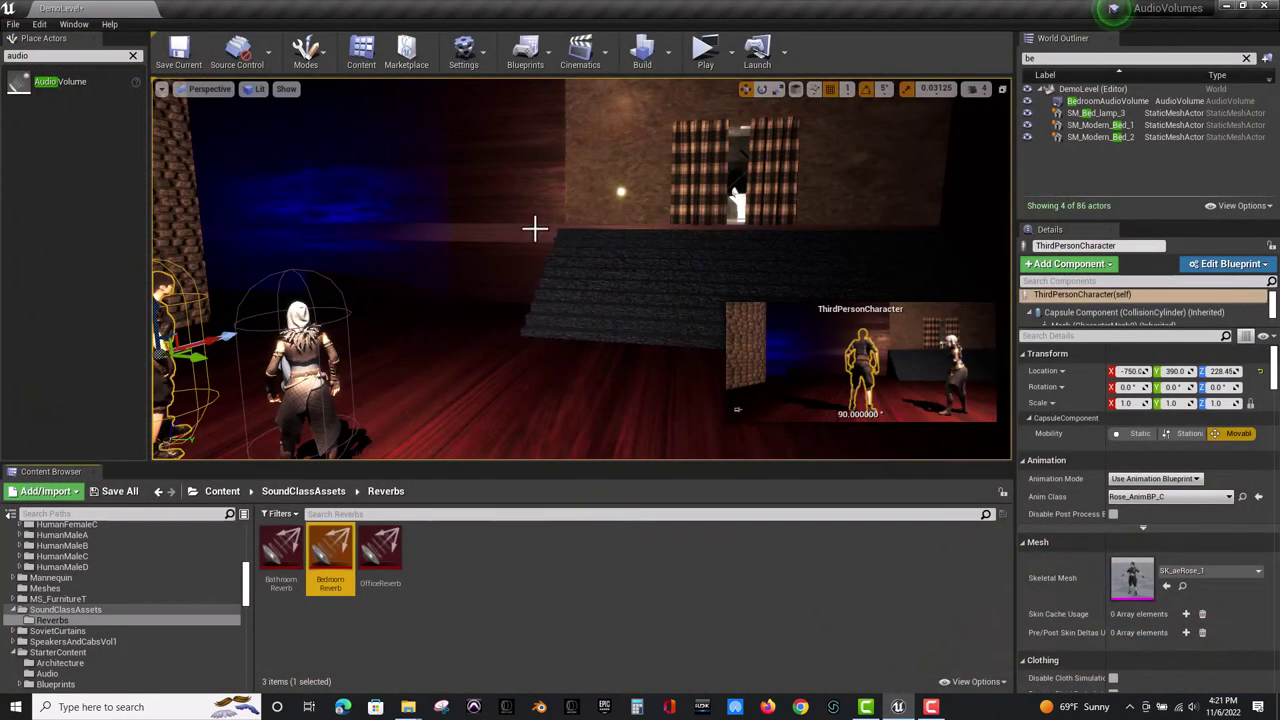
{"action": "key", "text": "Escape"}
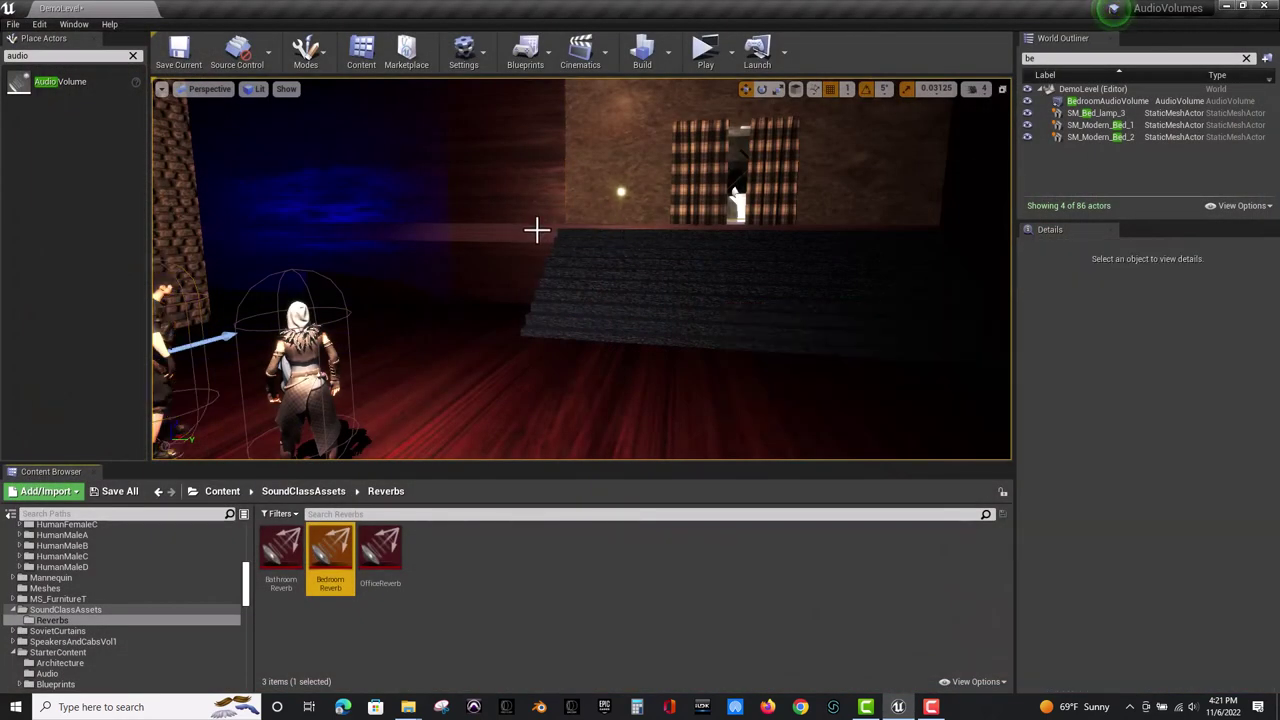
Preview the level and walk the character from the hall through the bathroom into the office to compare the sound.
{"action": "right_click_drag", "start_coordinate": [560, 231], "coordinate": [676, 206]}
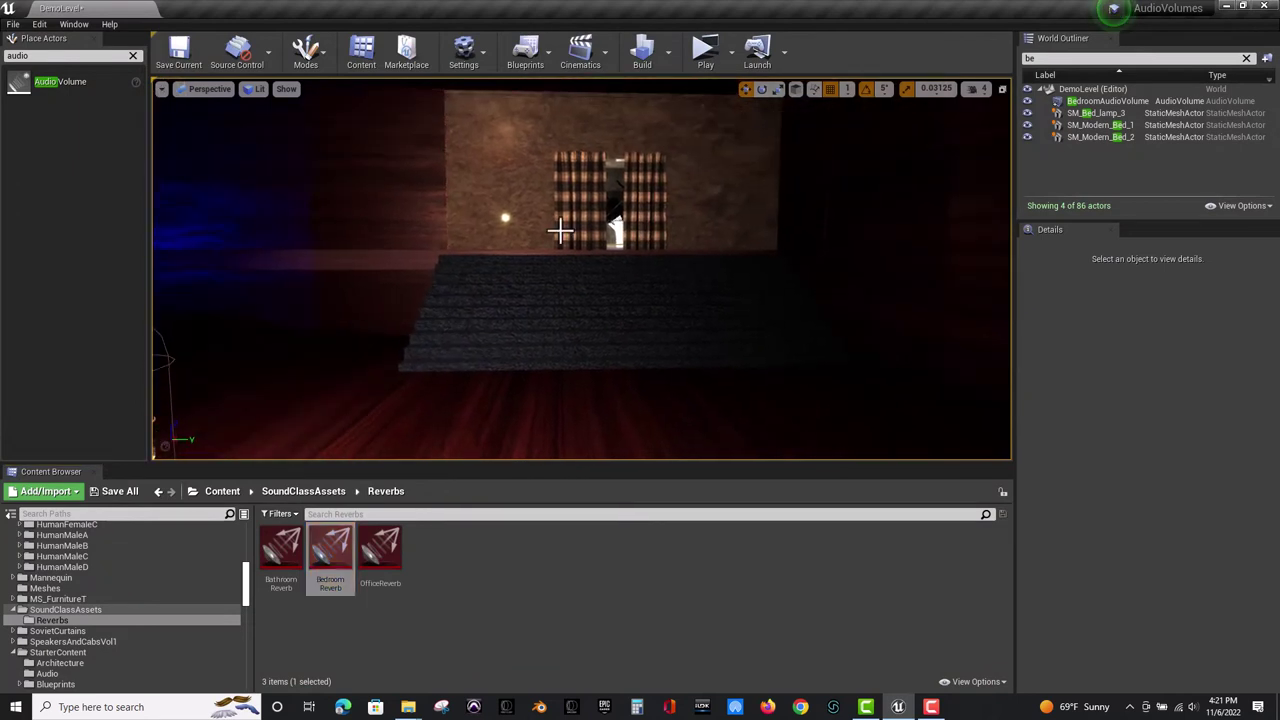
{"action": "key", "text": "alt+p"}
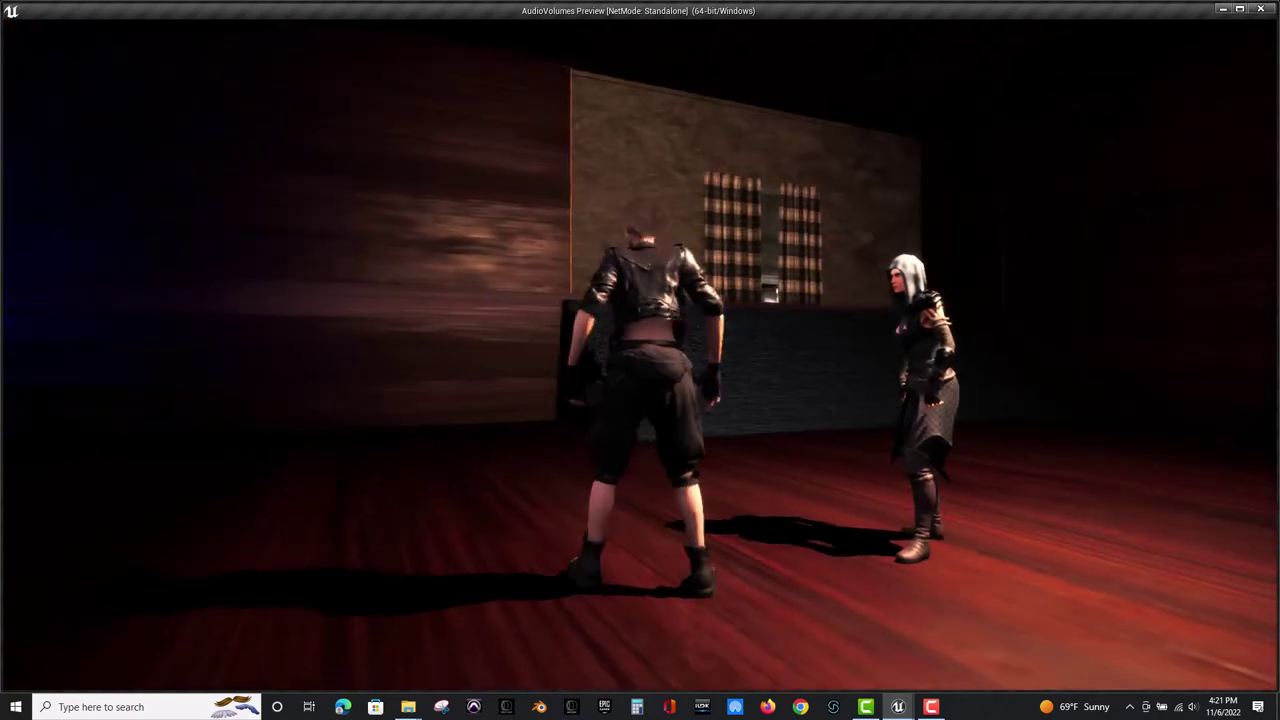
{"action": "key", "text": "w"}
{"action": "key", "text": "w"}
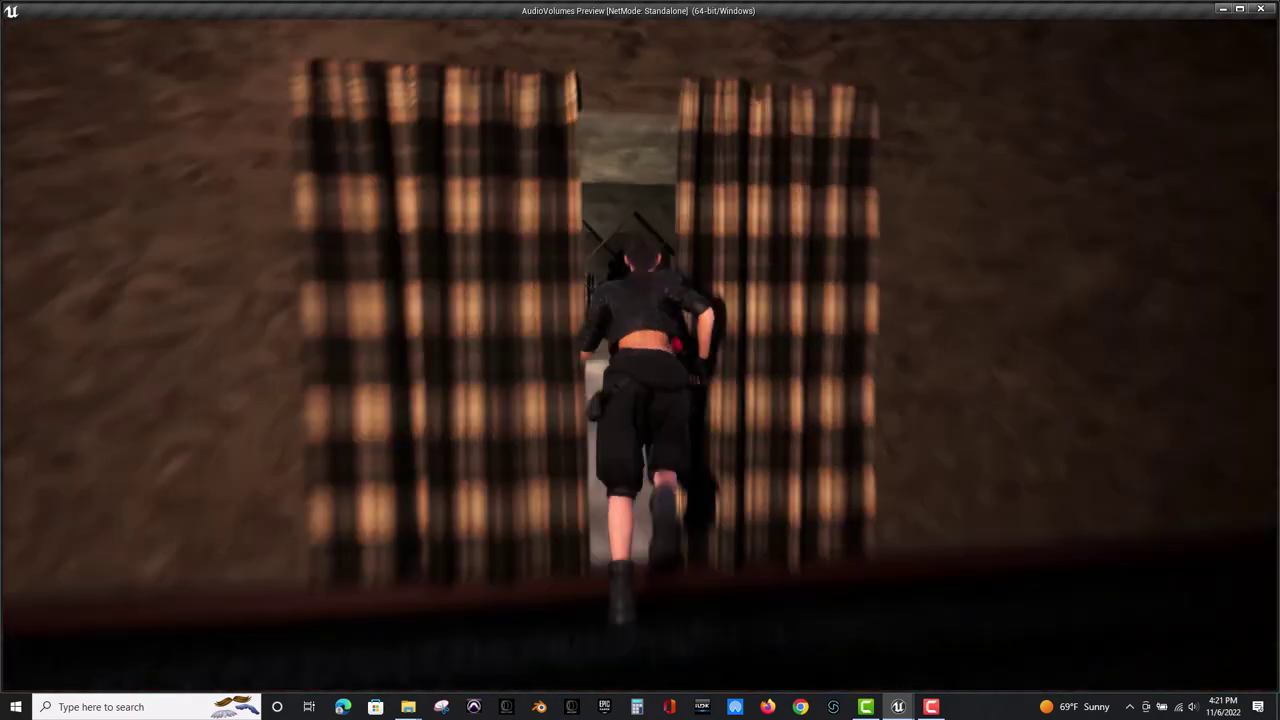
{"action": "key", "text": "w"}
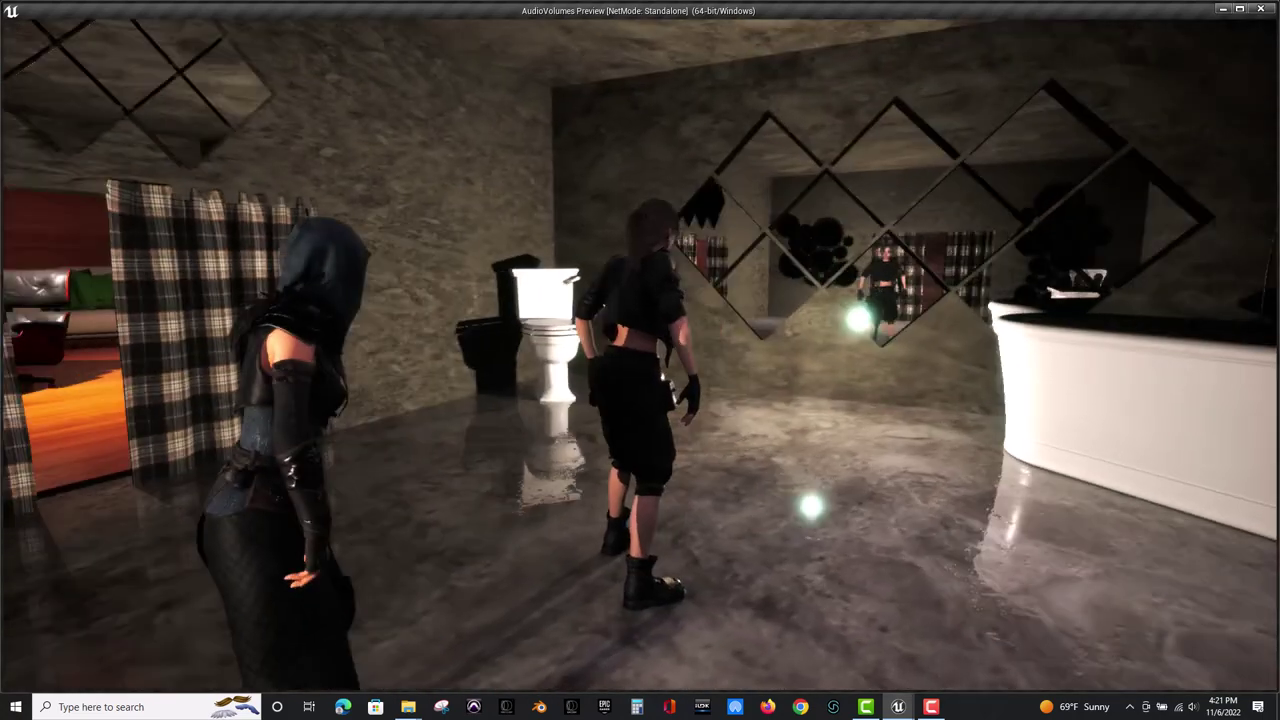
{"action": "key", "text": "w"}
{"action": "key", "text": "w"}
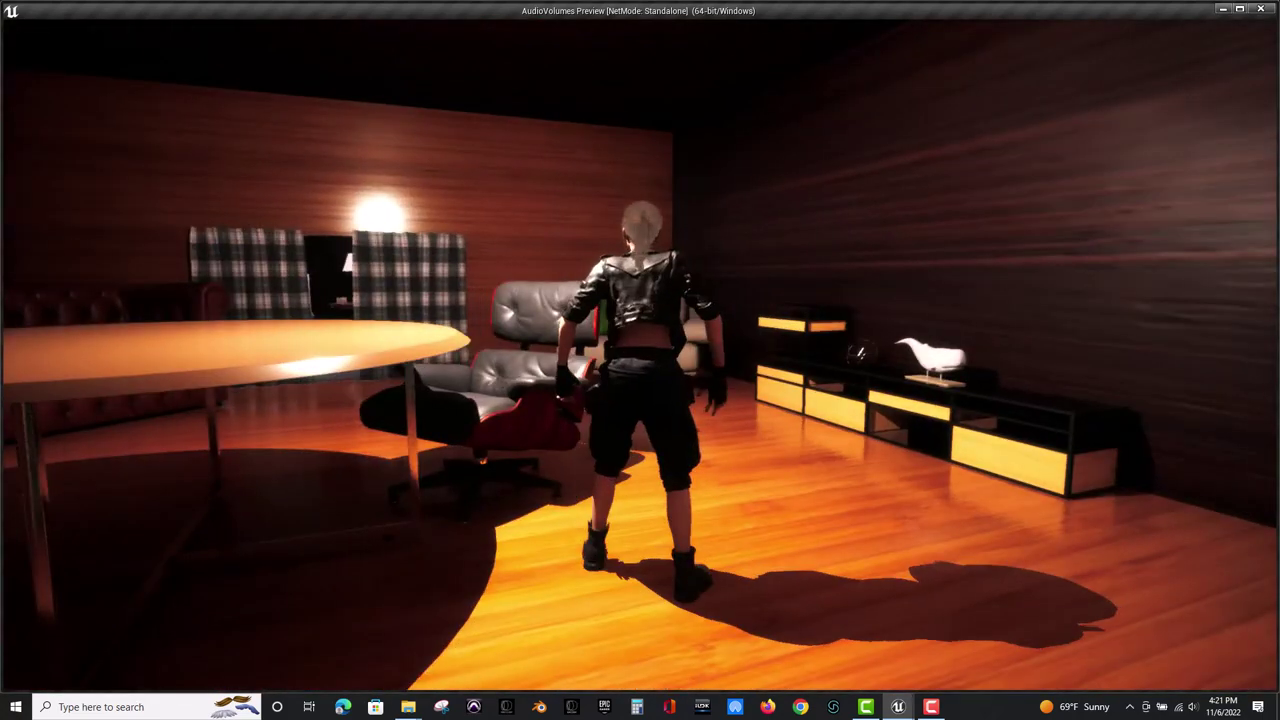
Walk the character across the office into the bedroom to hear its reverb, and end the preview.
{"action": "key", "text": "w"}
{"action": "key", "text": "a"}
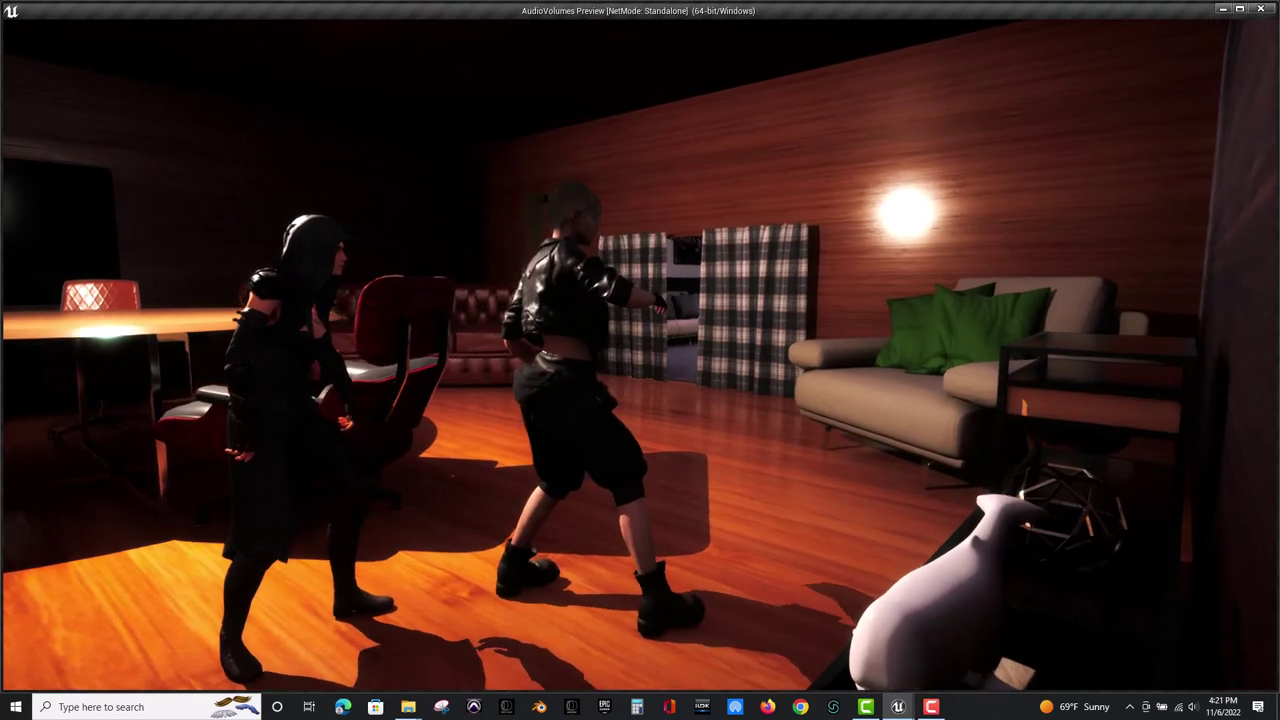
{"action": "key", "text": "w"}
{"action": "key", "text": "w"}
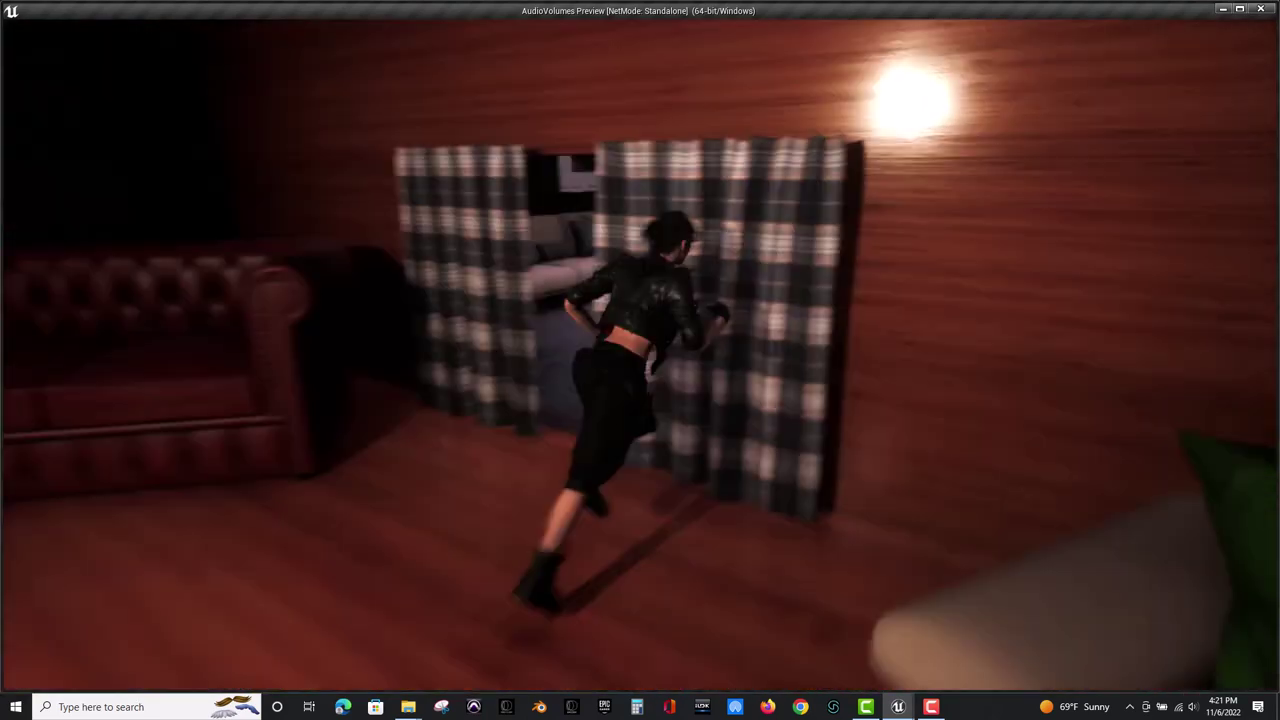
{"action": "key", "text": "w"}
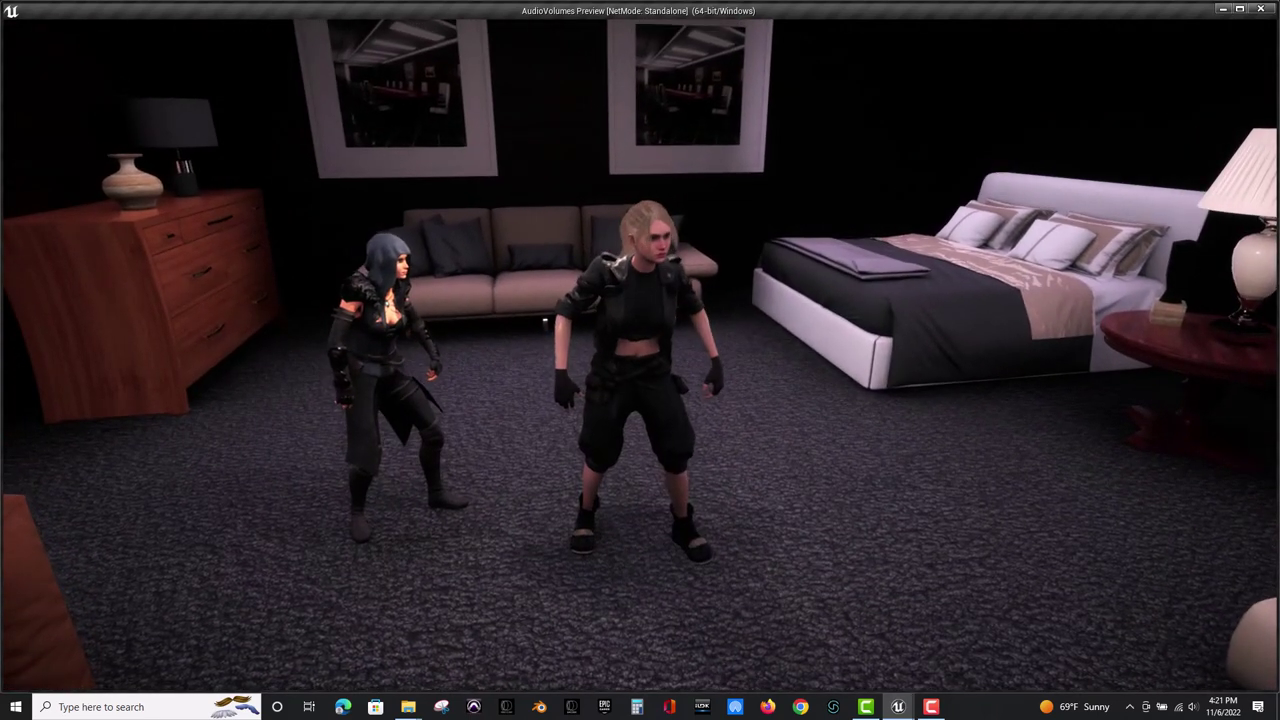
{"action": "key", "text": "Escape"}
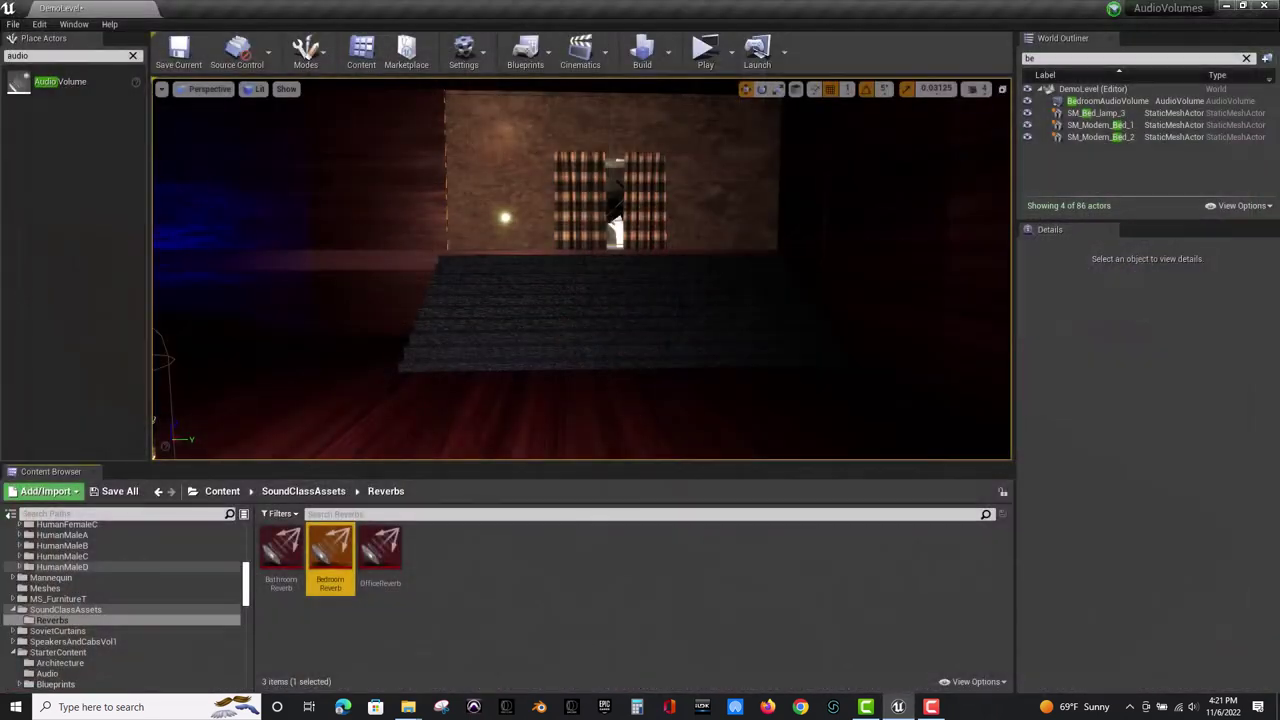
In BedroomReverb, set Diffusion to about 0.457, Air Absorption Gain HF 0.204 and Gain 0.724, save it and return to DemoLevel.
{"action": "double_click", "coordinate": [331, 583]}
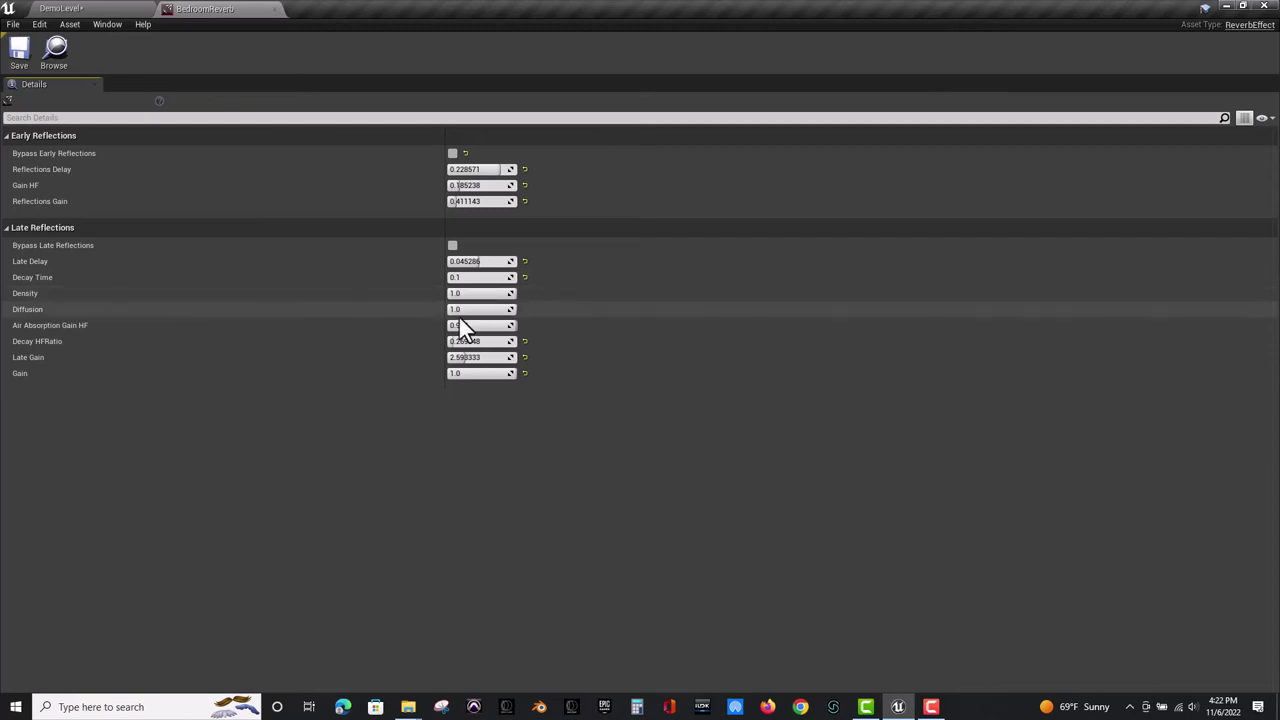
{"action": "left_click_drag", "start_coordinate": [459, 310], "coordinate": [435, 310]}
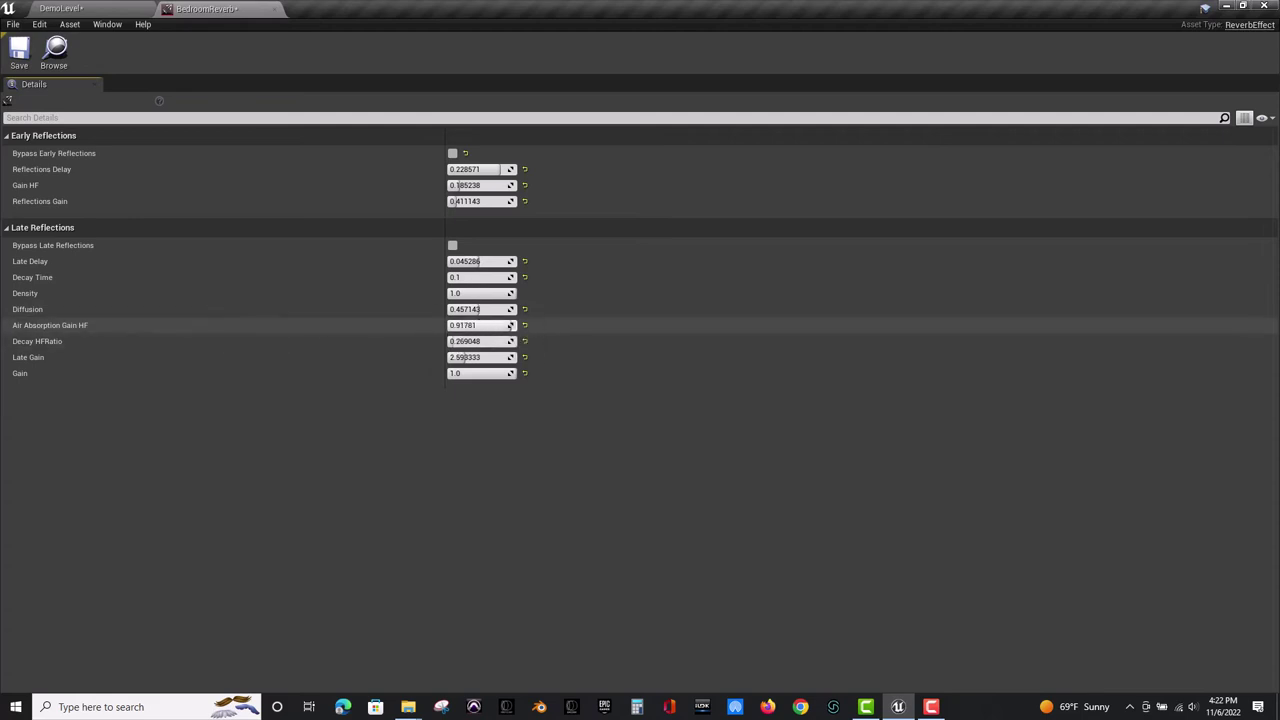
{"action": "left_click_drag", "start_coordinate": [462, 325], "coordinate": [460, 325]}
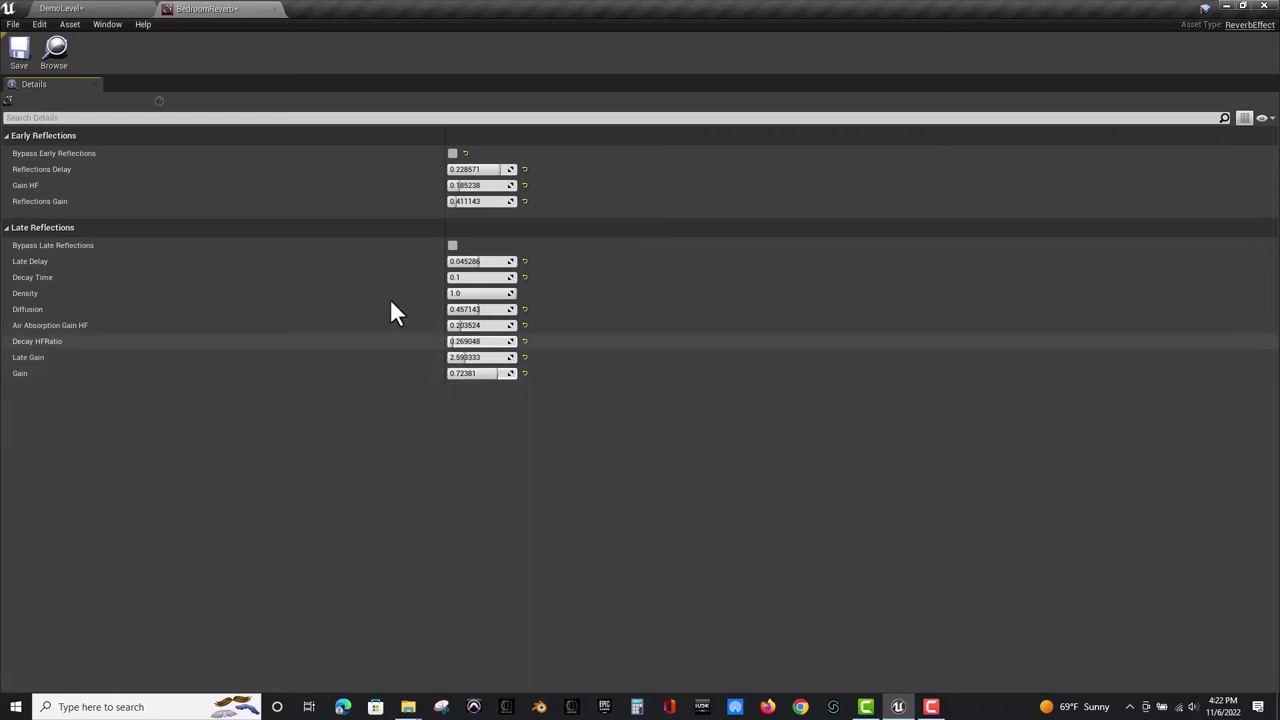
{"action": "left_click", "coordinate": [65, 11]}
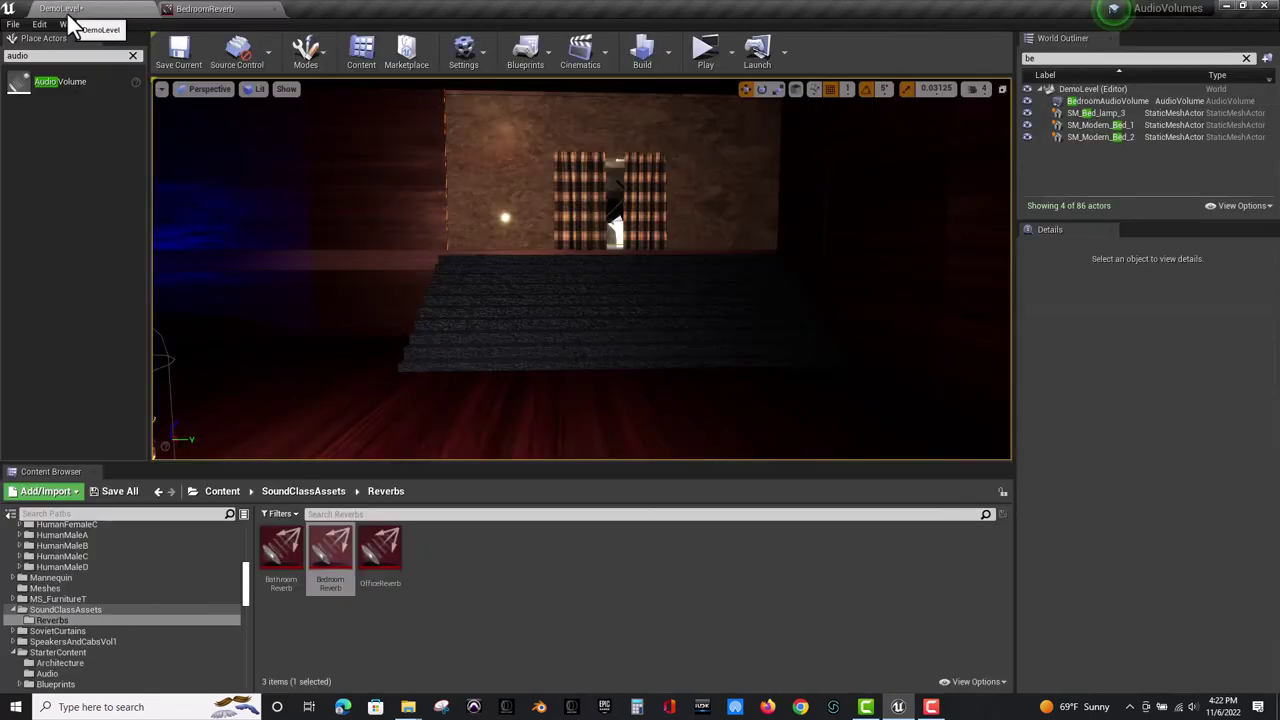
Preview the level again and walk the character from the hall into the bathroom to listen there.
{"action": "left_click", "coordinate": [696, 62]}
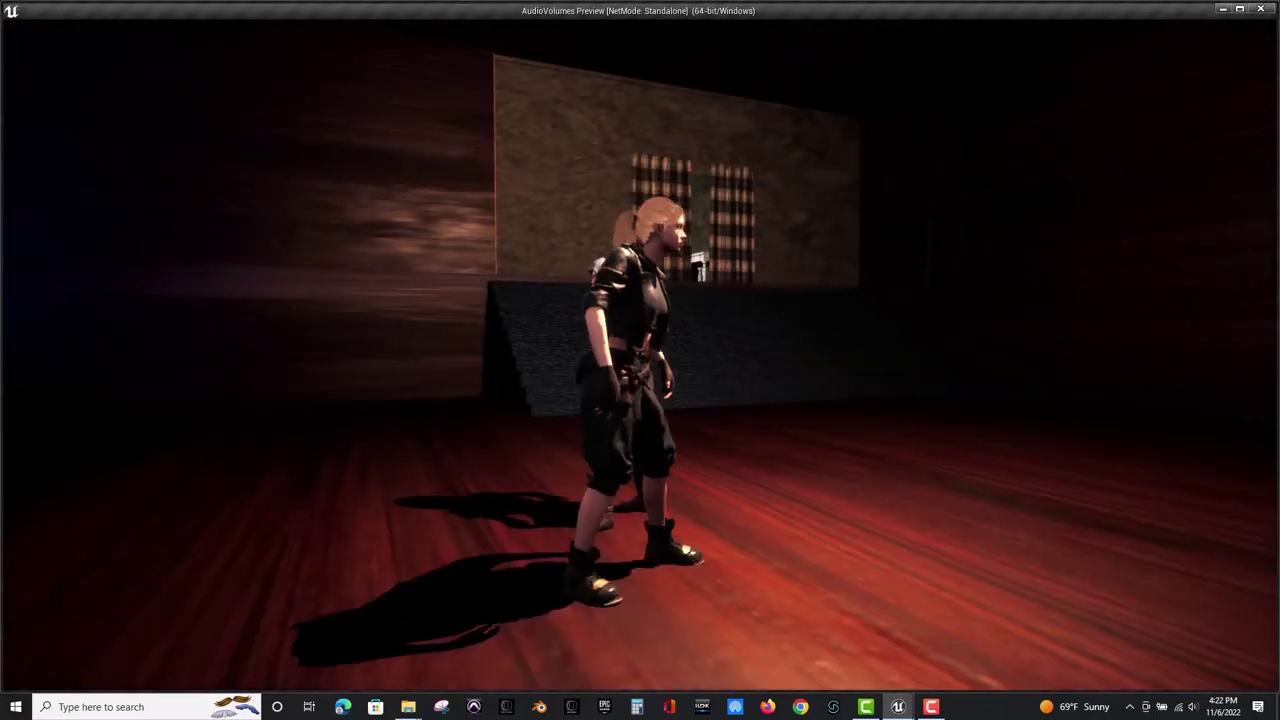
{"action": "key", "text": "d"}
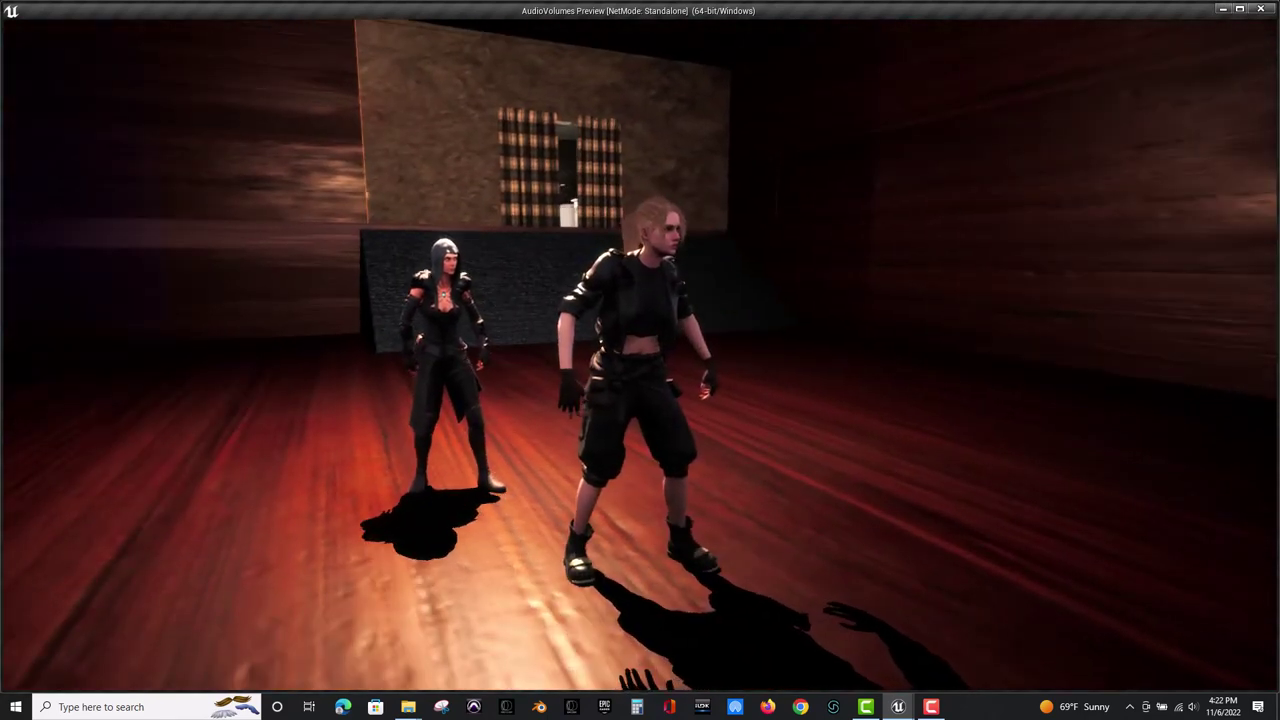
{"action": "key", "text": "F1"}
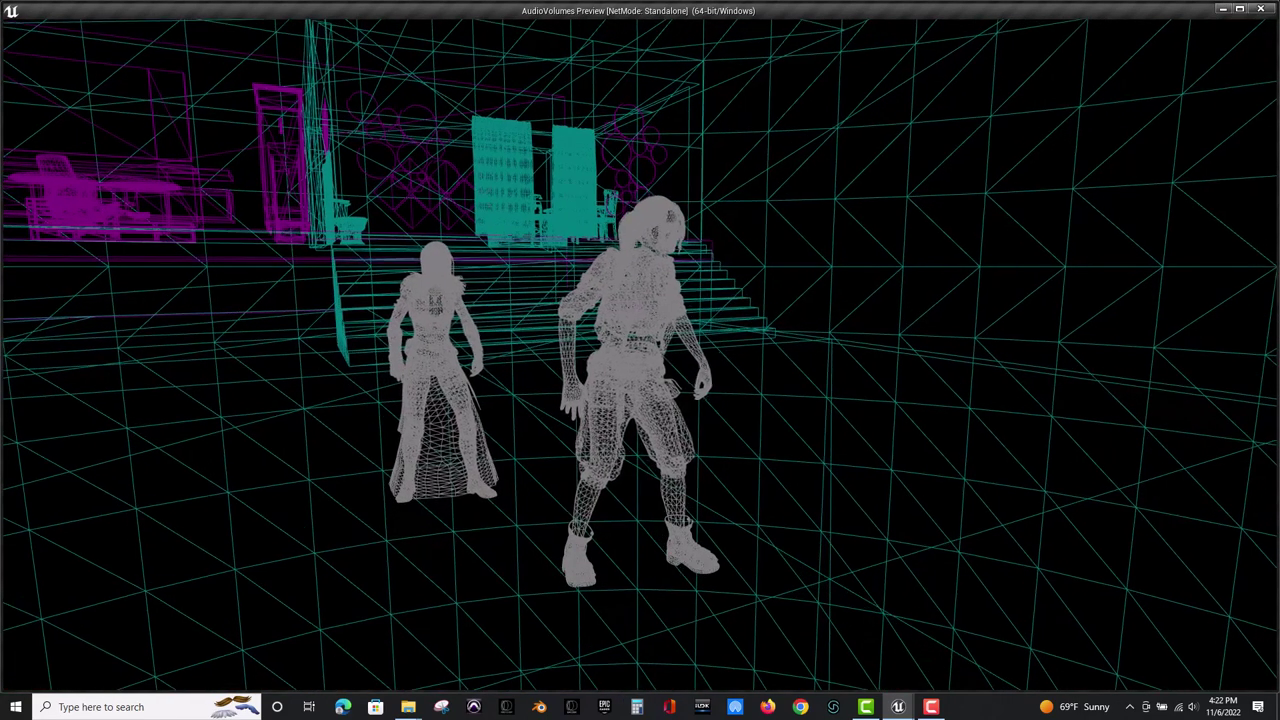
{"action": "key", "text": "F3"}
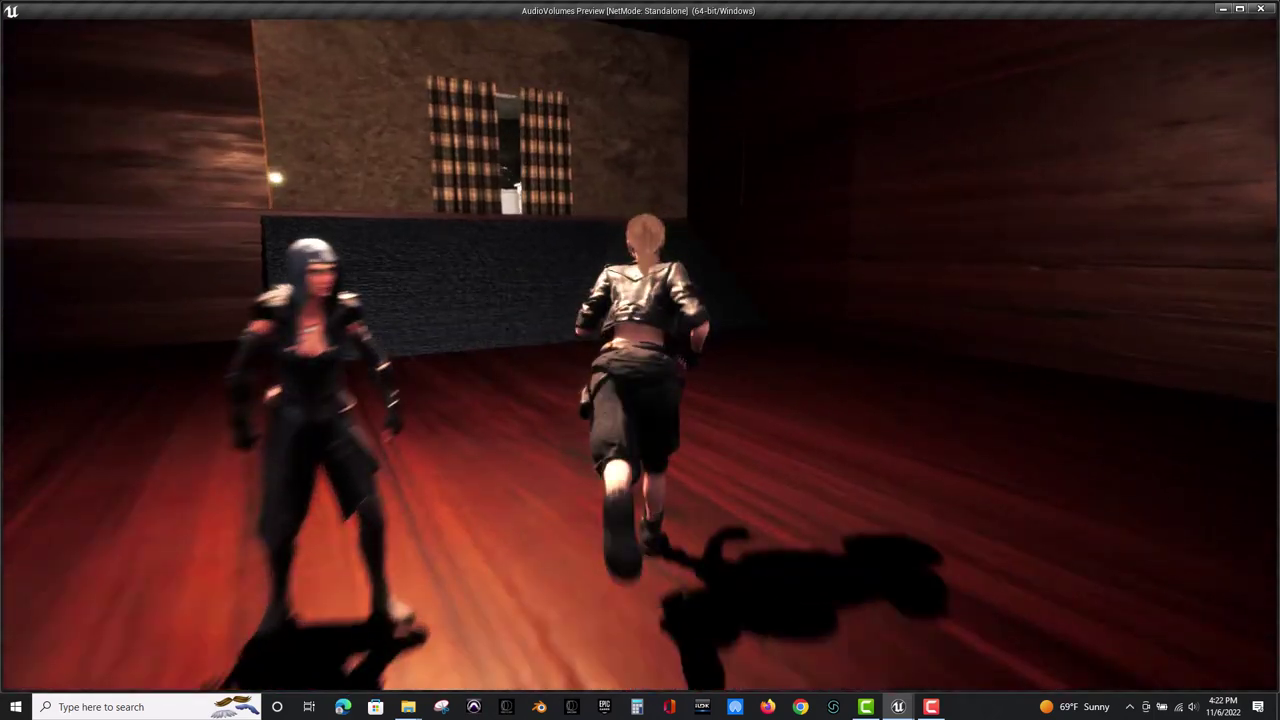
{"action": "key", "text": "w"}
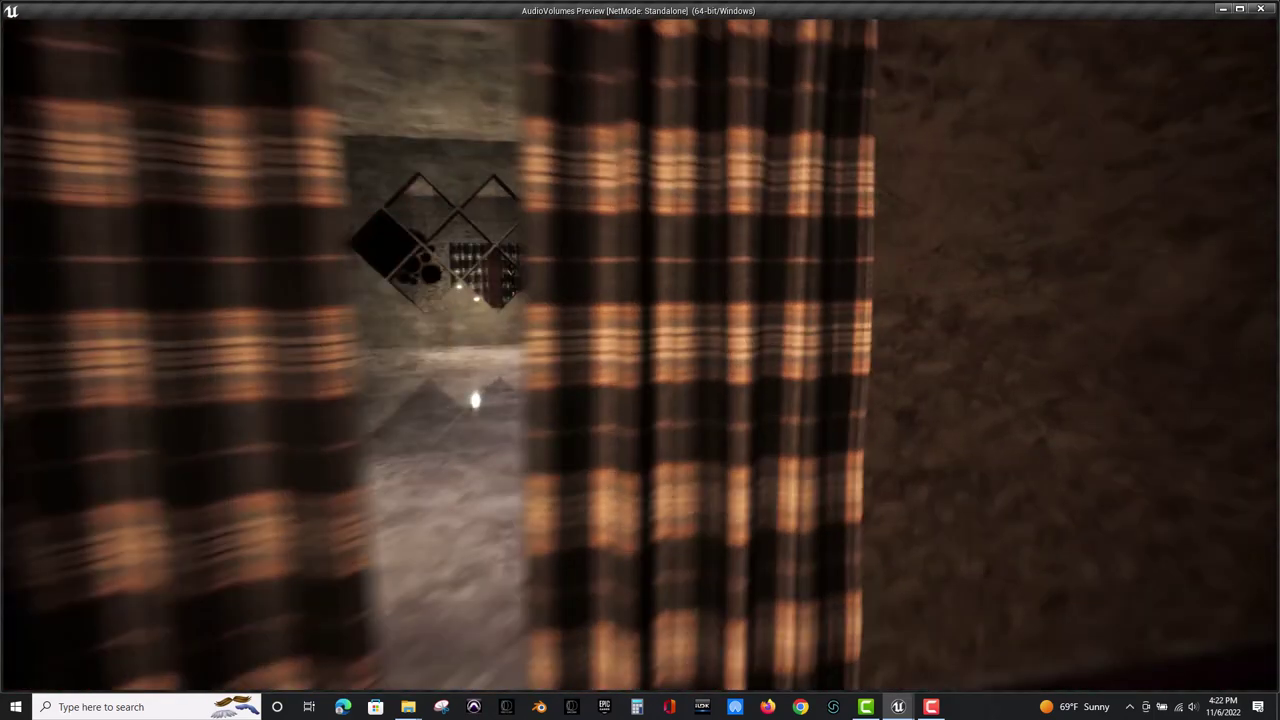
{"action": "key", "text": "s"}
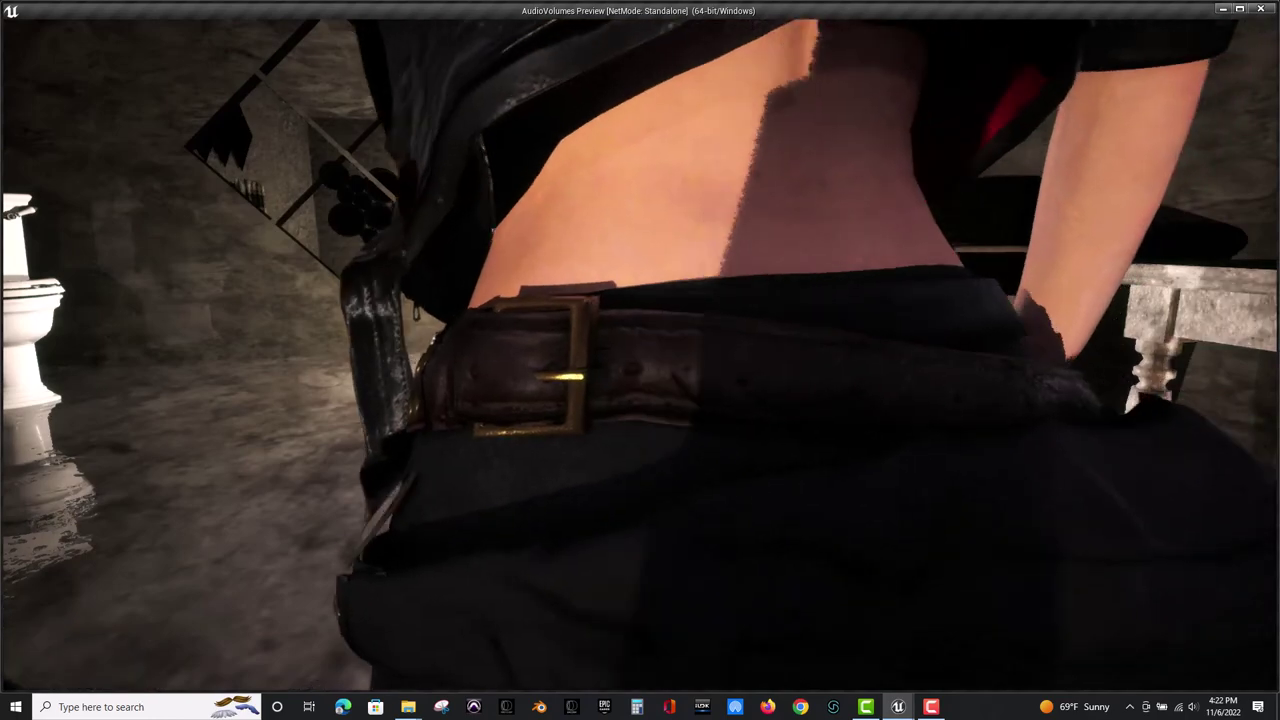
Take the character from the bathroom through the office into the bedroom to hear the retuned reverb.
{"action": "key", "text": "w"}
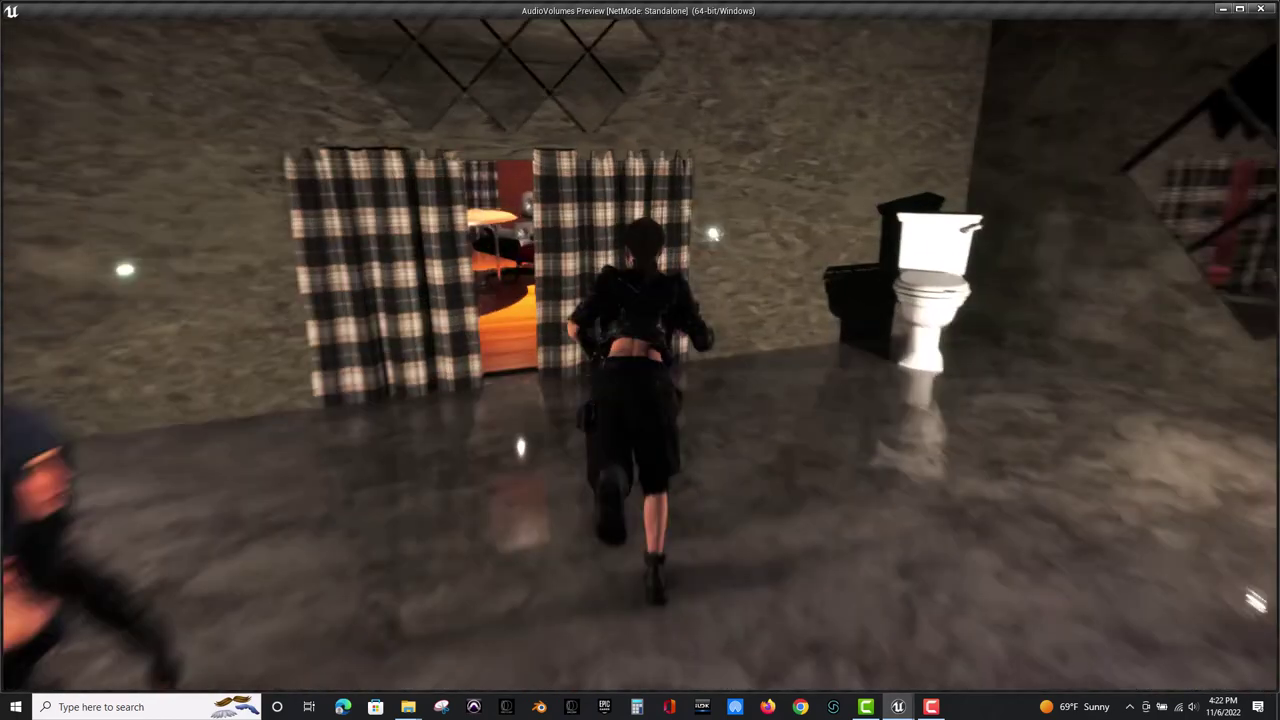
{"action": "key", "text": "w"}
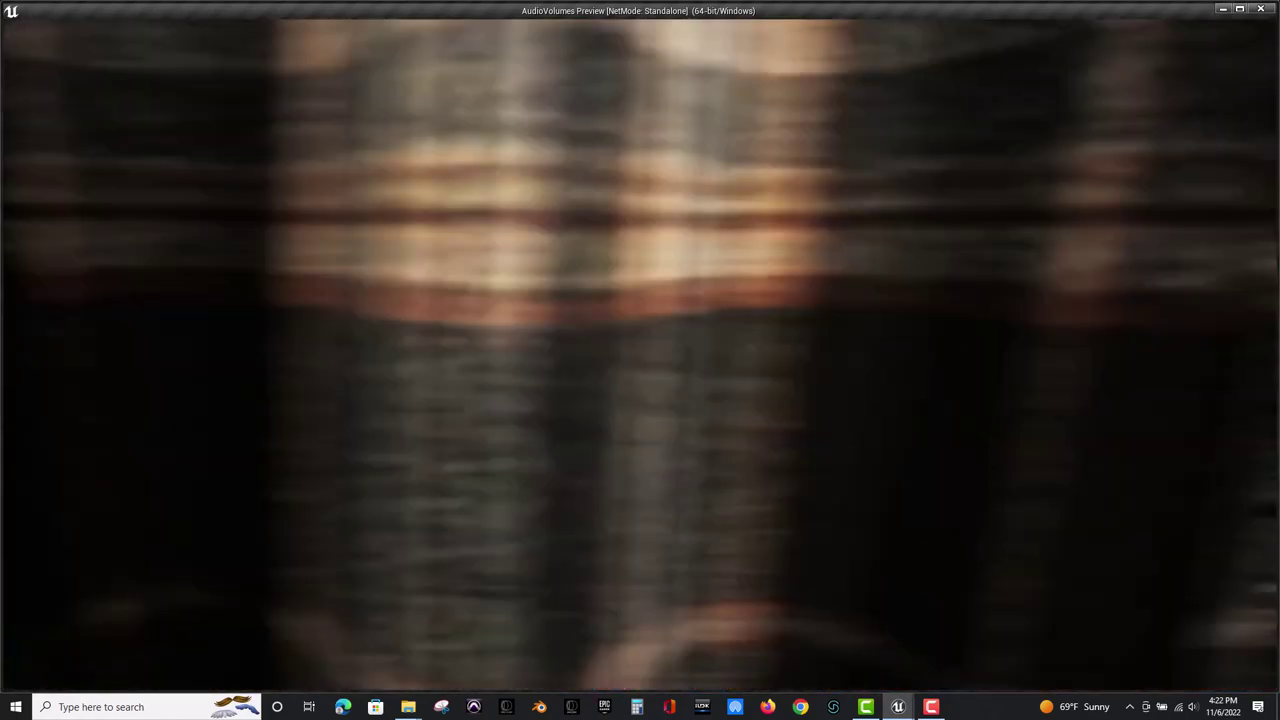
{"action": "key", "text": "w"}
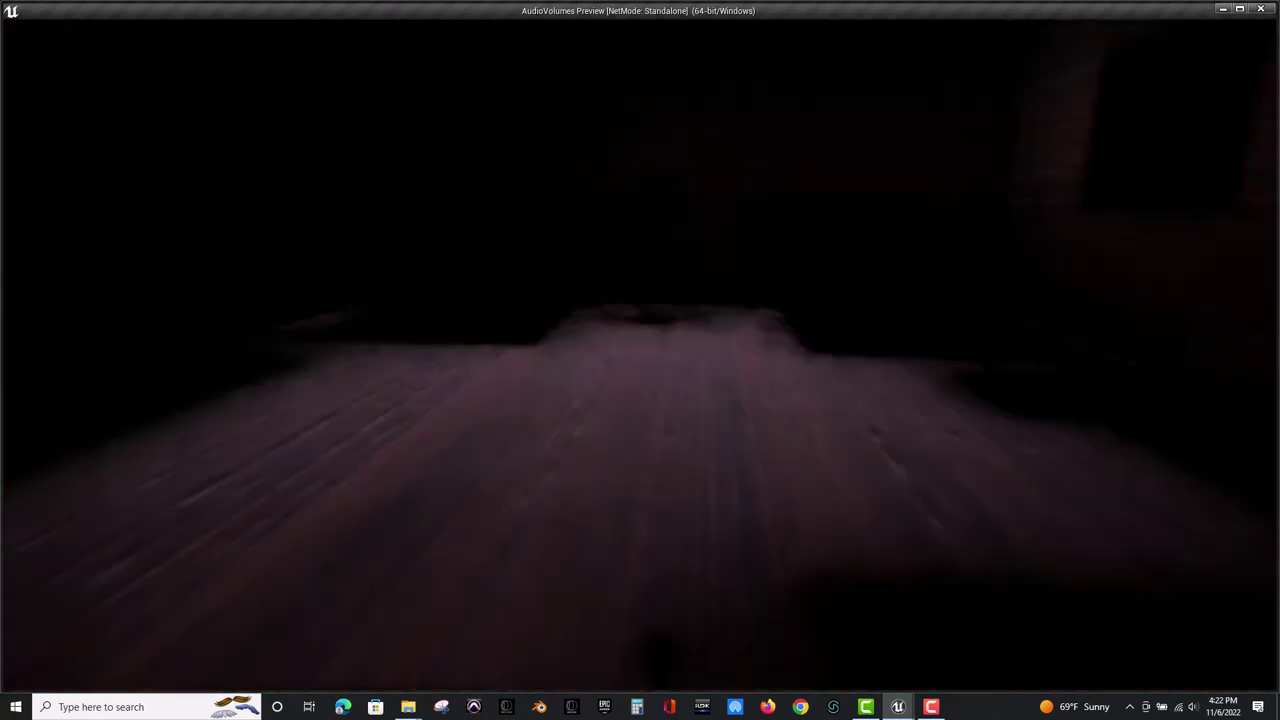
{"action": "key", "text": "w"}
{"action": "key", "text": "s"}
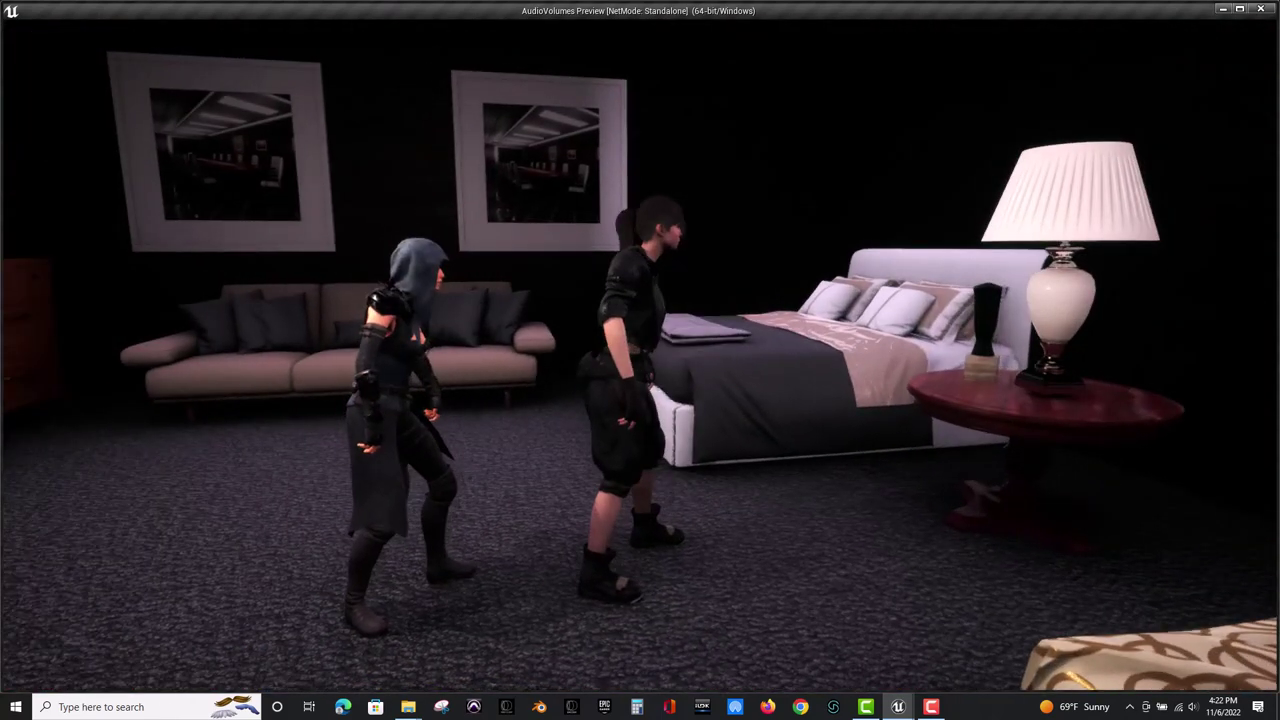
End the preview, move the view into the office, and examine the BathroomReverb effect's settings before returning to DemoLevel.
{"action": "key", "text": "Escape"}
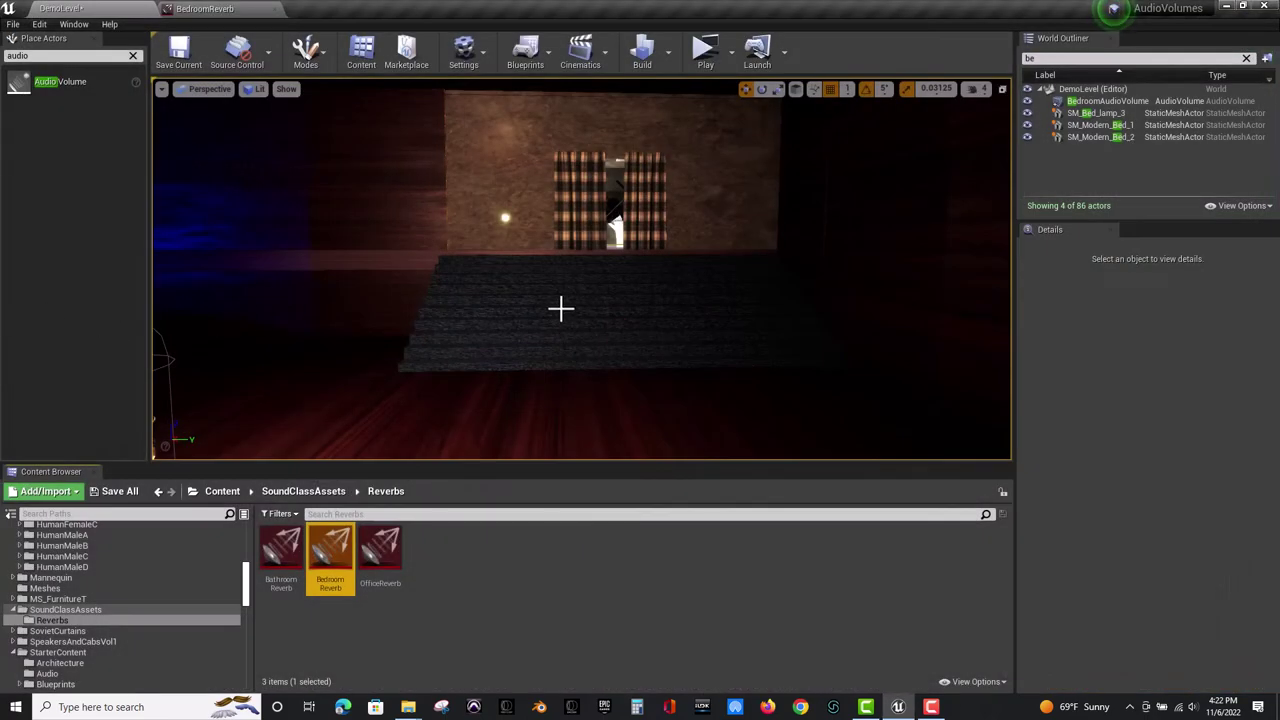
{"action": "key", "text": "w"}
{"action": "right_click_drag", "start_coordinate": [561, 308], "coordinate": [550, 370]}
{"action": "key", "text": "w"}
{"action": "key", "text": "e"}
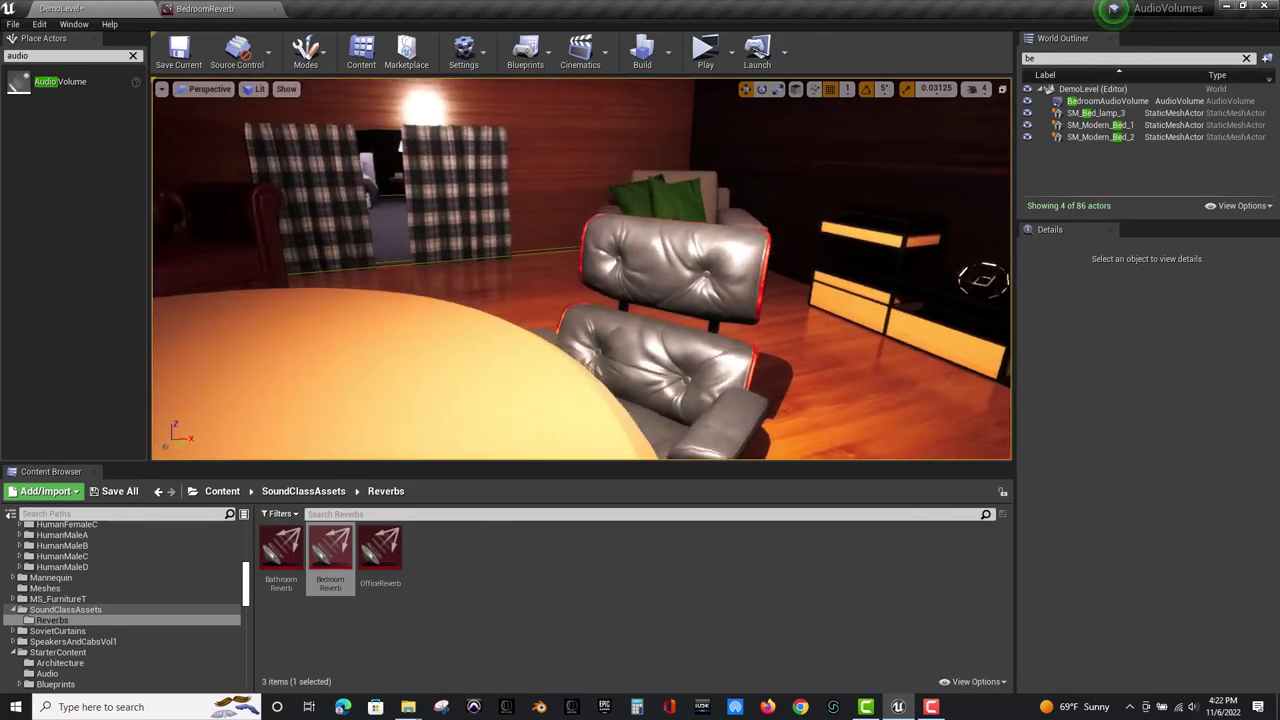
{"action": "left_click_drag", "start_coordinate": [286, 306], "coordinate": [571, 314]}
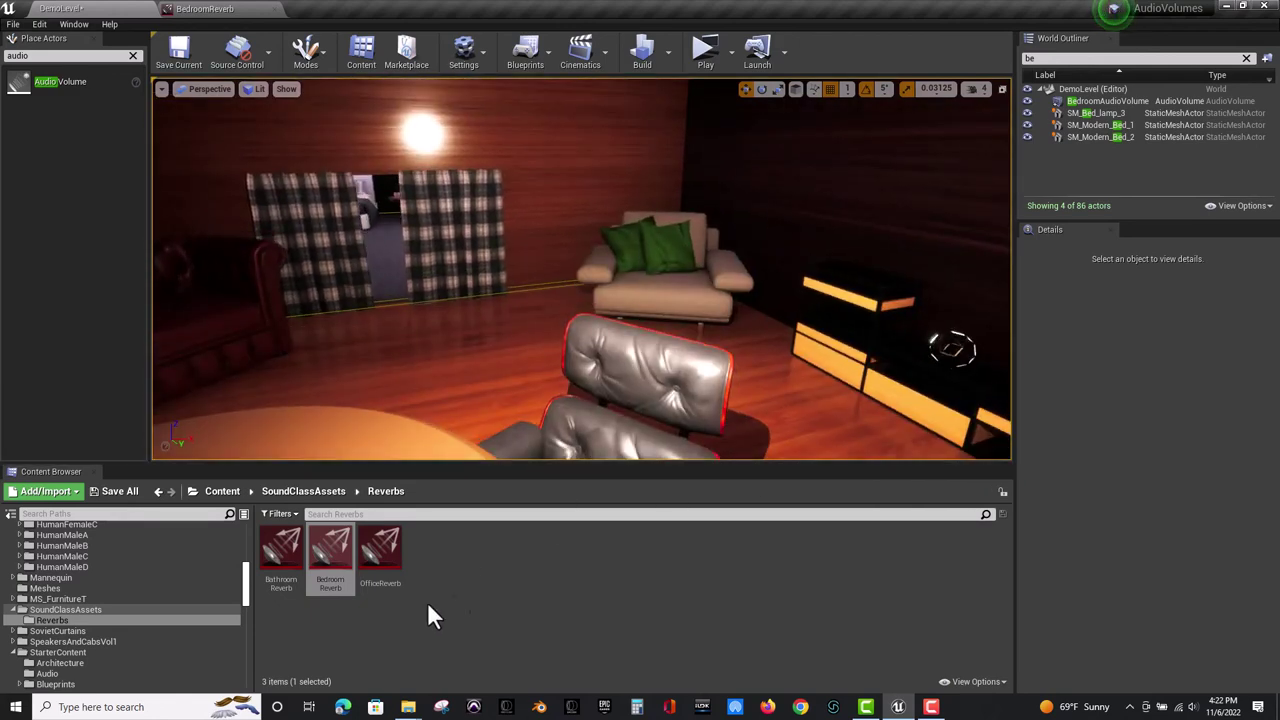
{"action": "double_click", "coordinate": [277, 585]}
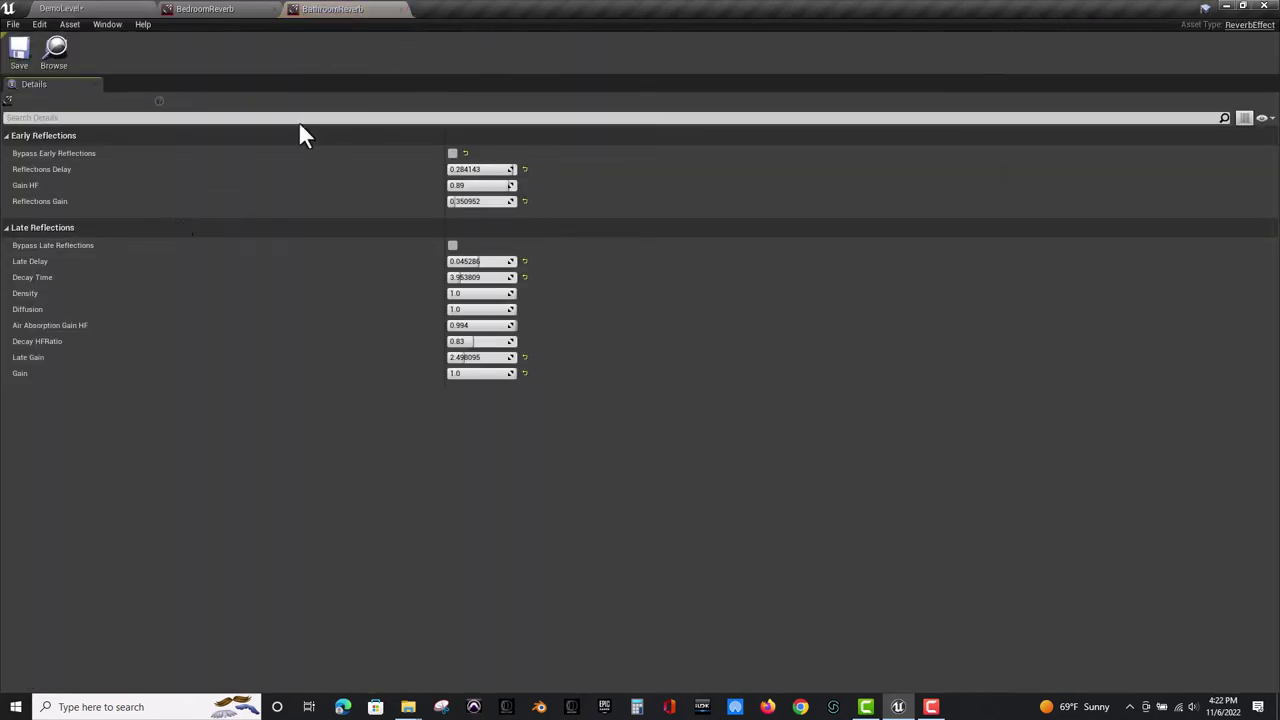
{"action": "left_click", "coordinate": [401, 10]}
{"action": "left_click", "coordinate": [98, 11]}
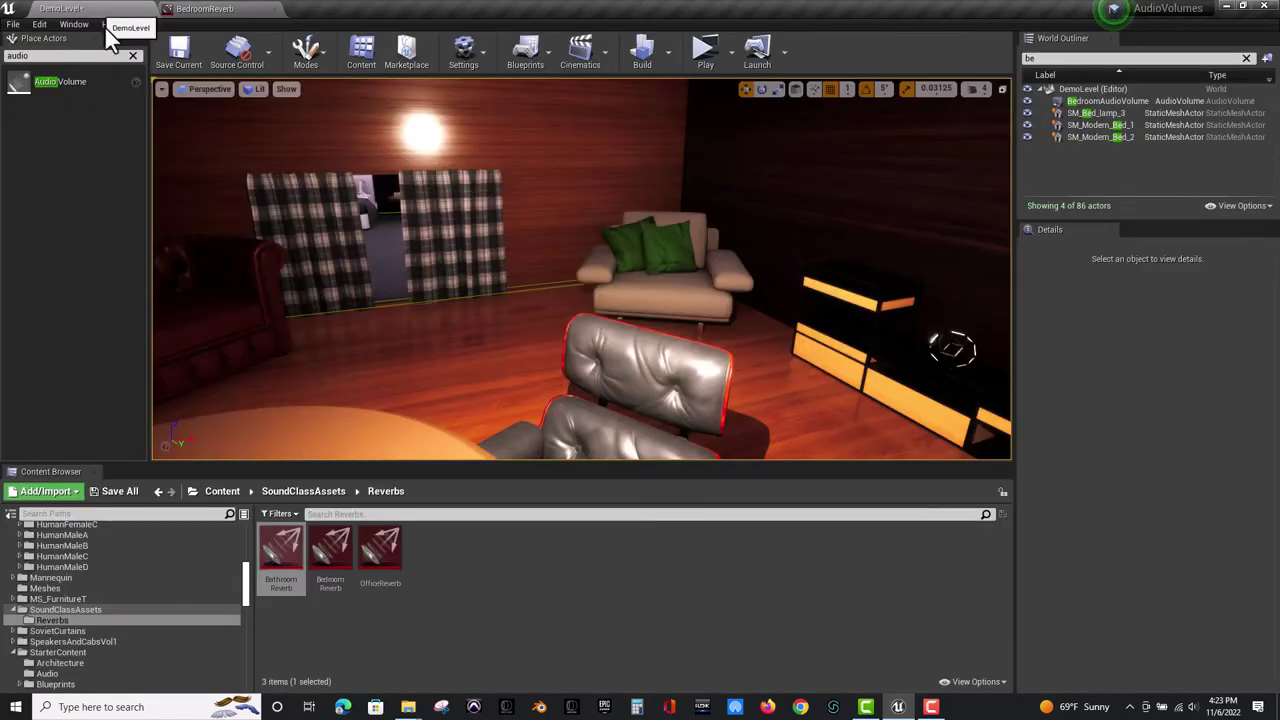
Review the attenuation settings of OcclusionDemo_SoundATT in SoundClassAssets, and close both that asset and BedroomReverb.
{"action": "left_click", "coordinate": [216, 491]}
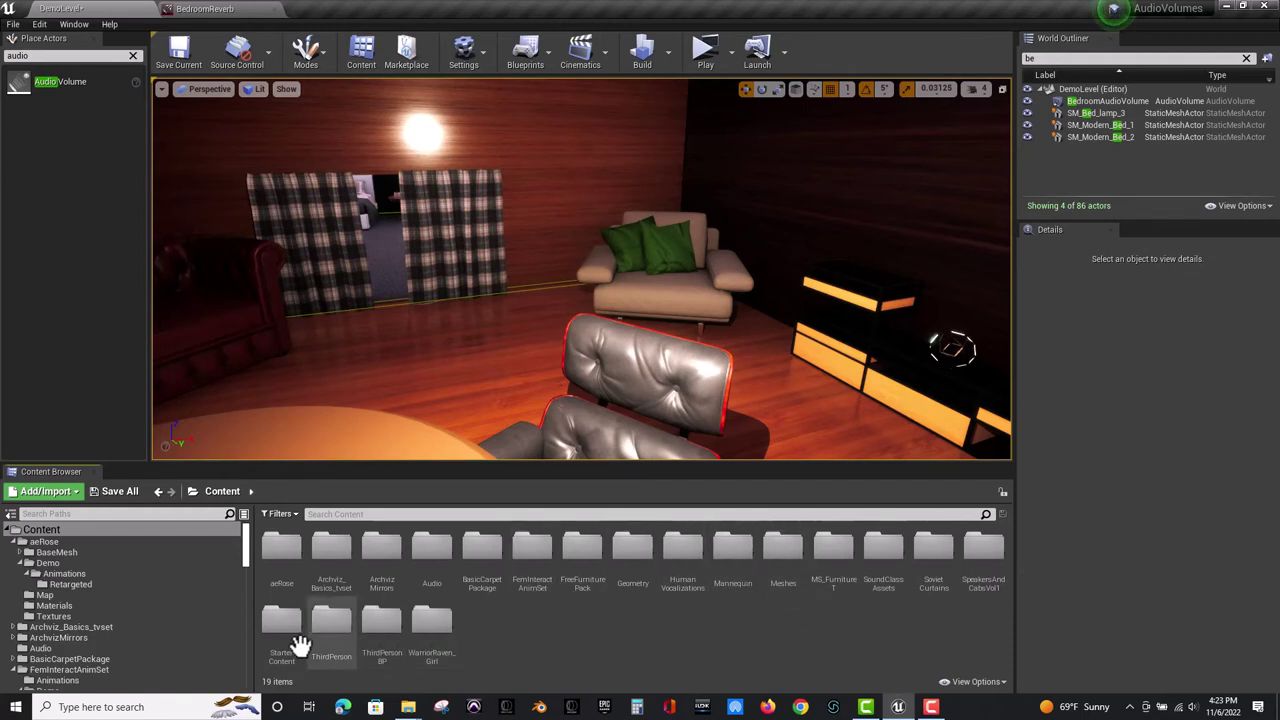
{"action": "double_click", "coordinate": [883, 555]}
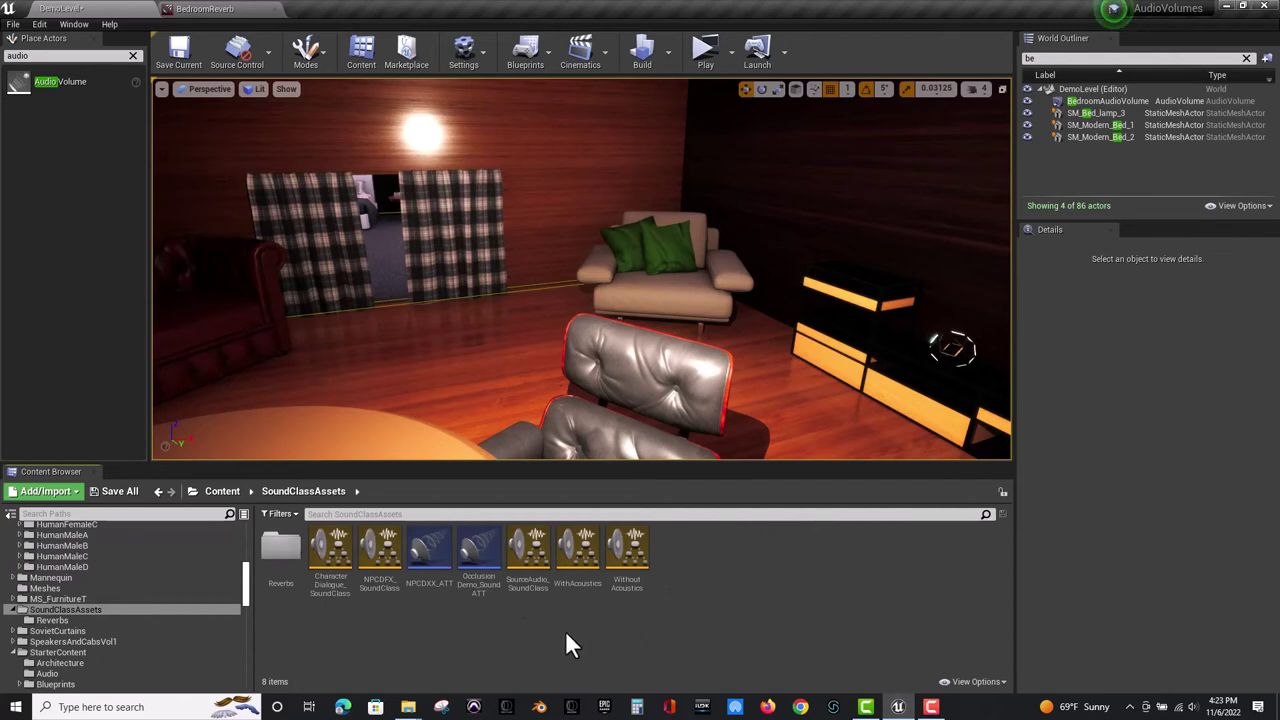
{"action": "double_click", "coordinate": [479, 565]}
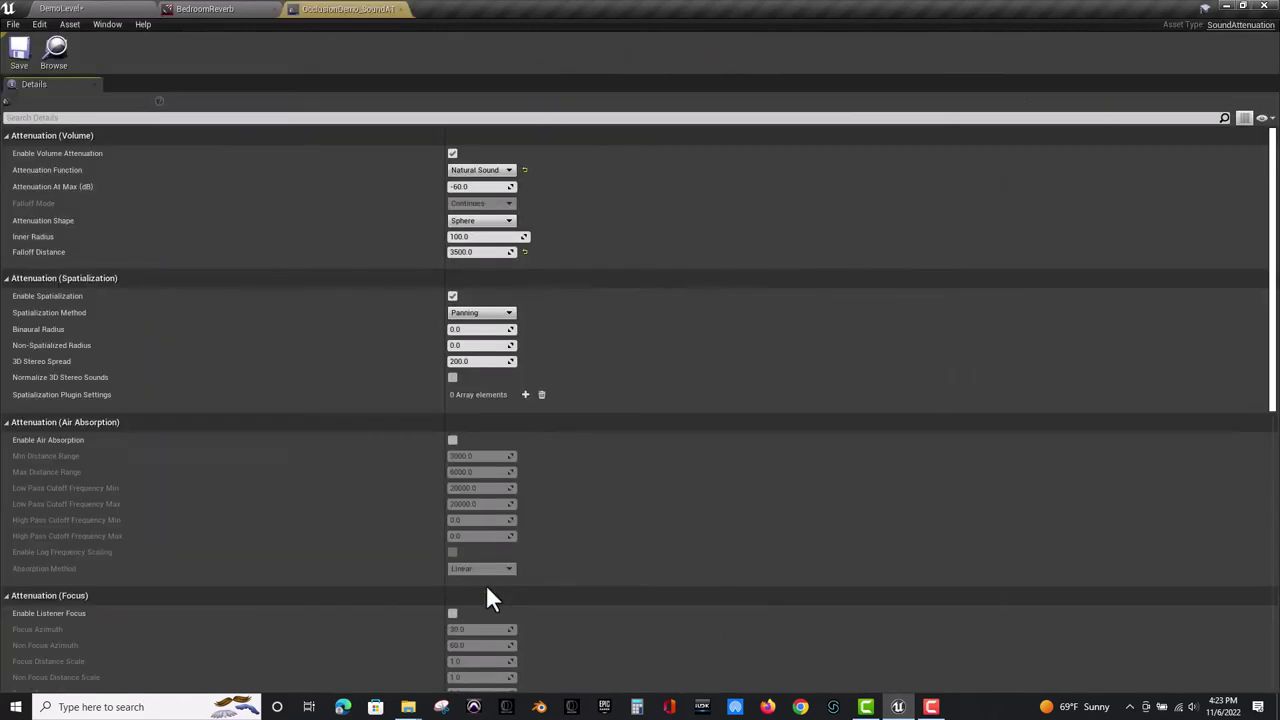
{"action": "scroll", "coordinate": [558, 348], "scroll_direction": "down", "scroll_amount": 1}
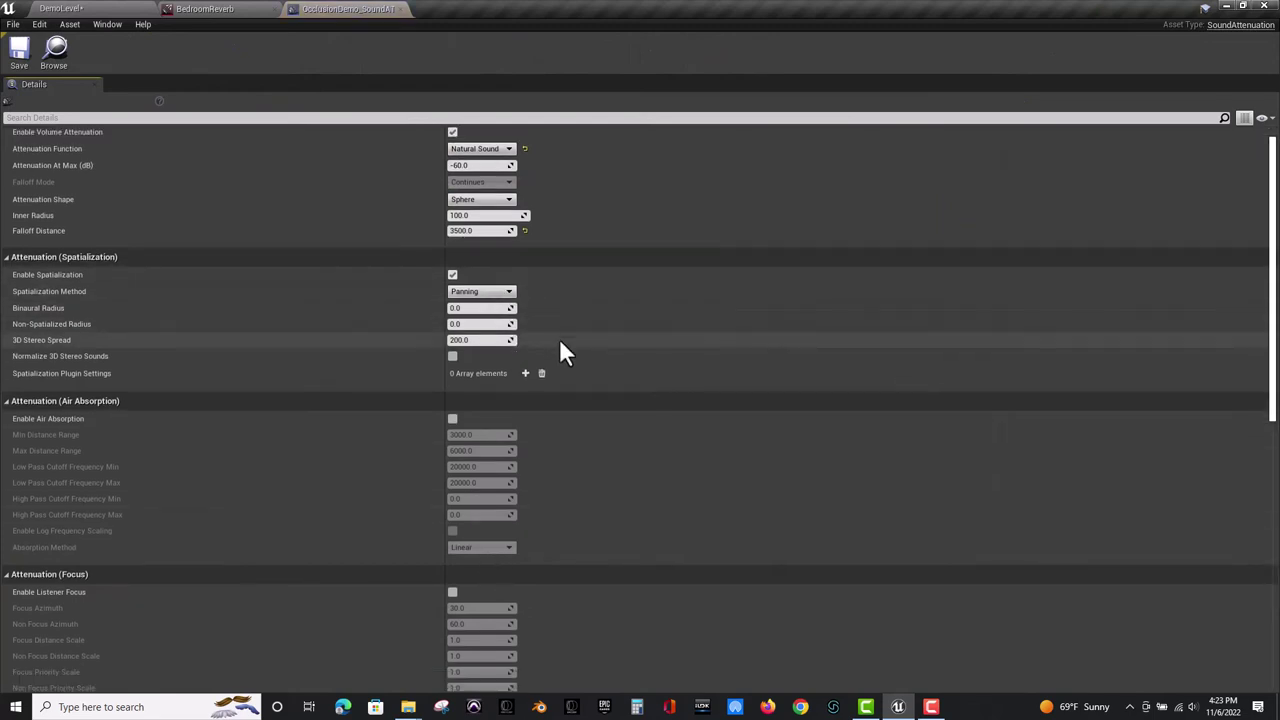
{"action": "left_click", "coordinate": [401, 8]}
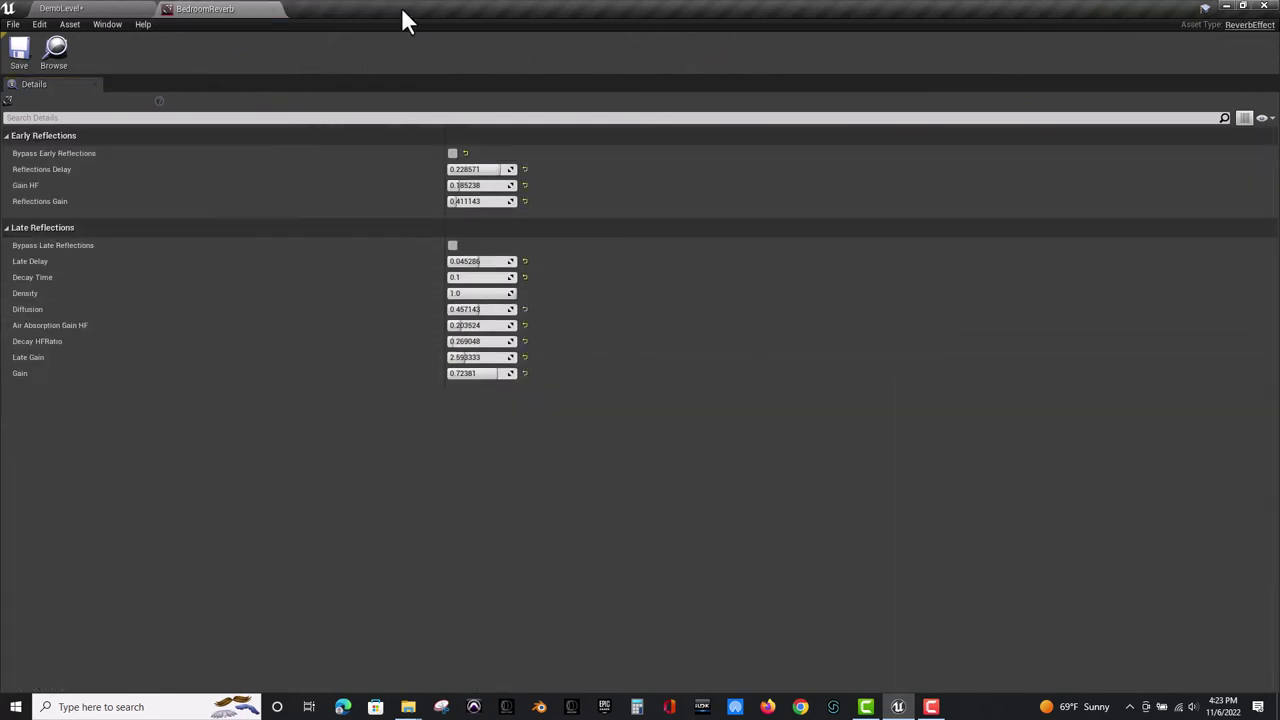
{"action": "left_click", "coordinate": [274, 10]}
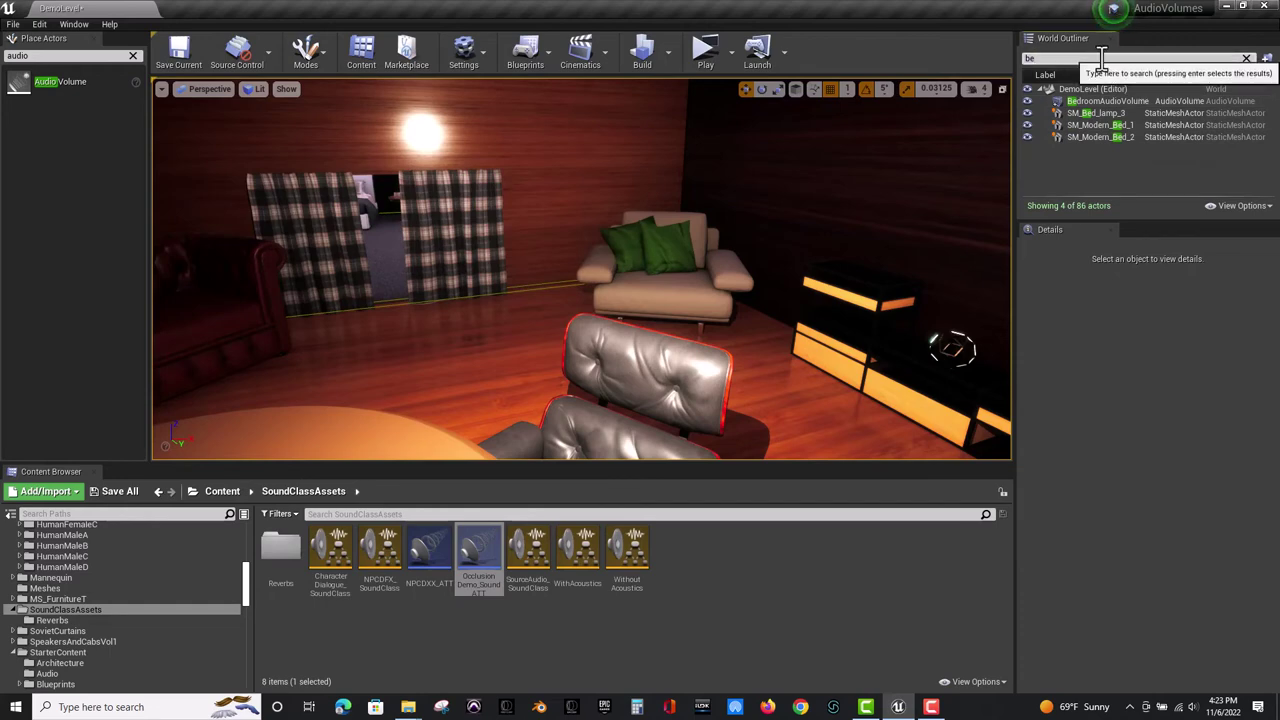
Find BathroomAudioVoulume by searching the level for "ba" and examine its Ambient Zone settings.
{"action": "key", "text": "BackSpace"}
{"action": "type", "text": "a"}
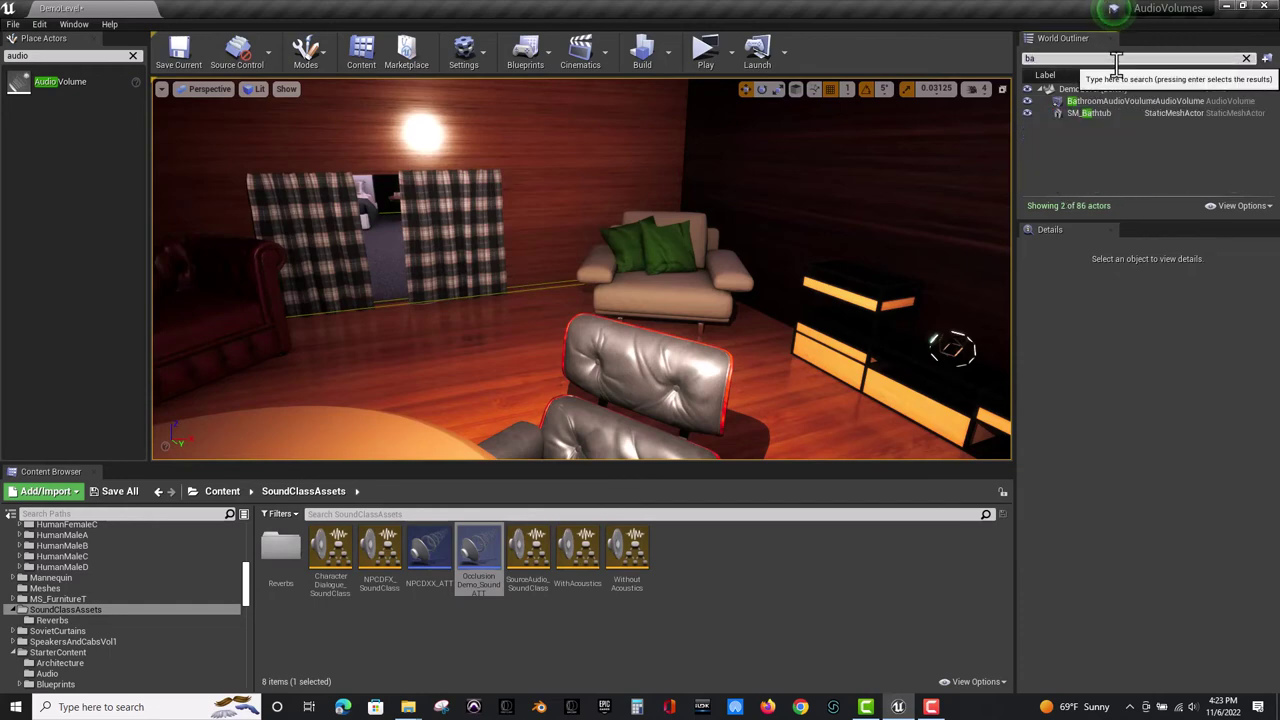
{"action": "double_click", "coordinate": [1153, 102]}
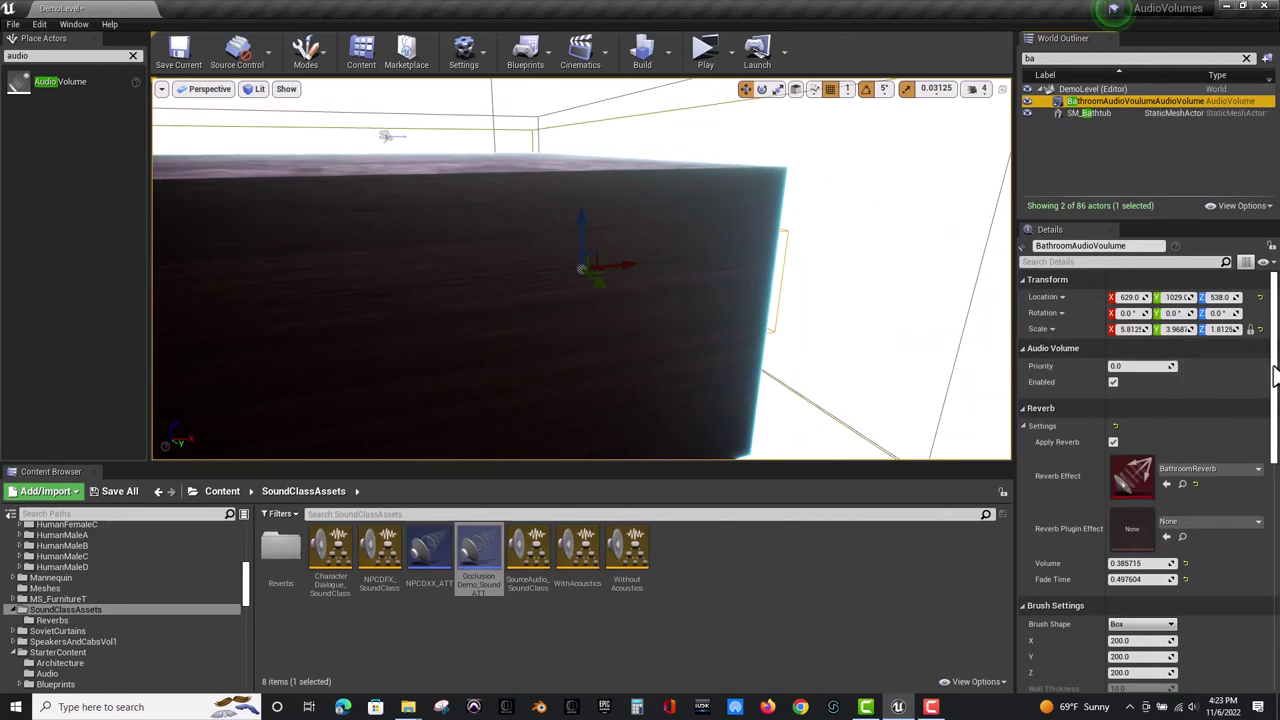
{"action": "left_click_drag", "start_coordinate": [1275, 375], "coordinate": [1248, 508]}
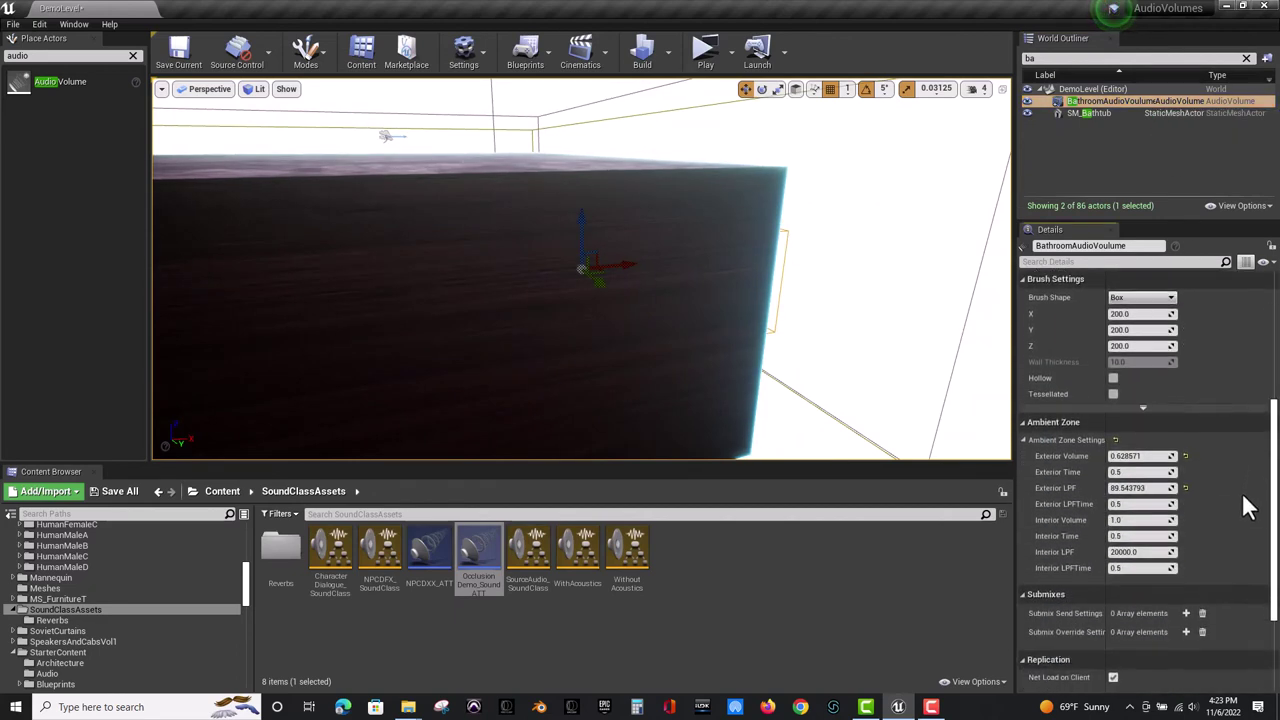
{"action": "scroll", "coordinate": [1245, 506], "scroll_direction": "down", "scroll_amount": 1}
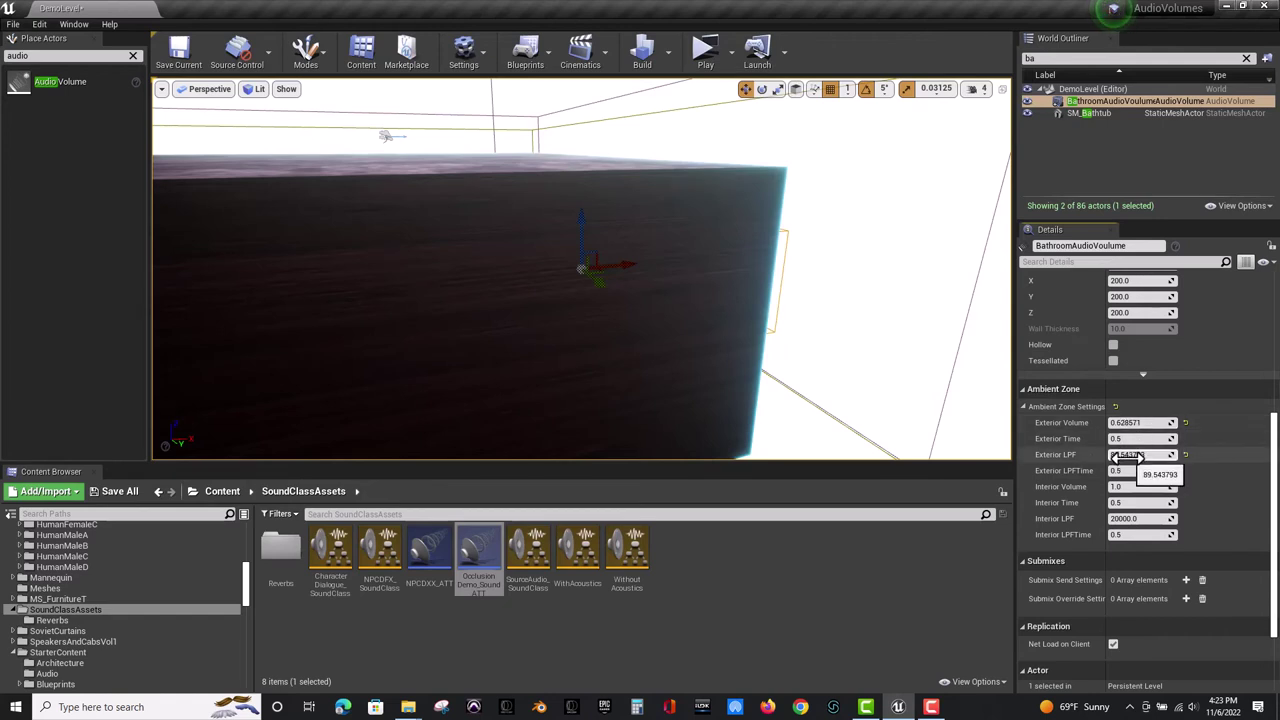
Find BedroomAudioVolume by searching for "be" and set its Ambient Zone Exterior Volume to about 0.219.
{"action": "key", "text": "w"}
{"action": "right_click_drag", "start_coordinate": [394, 230], "coordinate": [340, 225]}
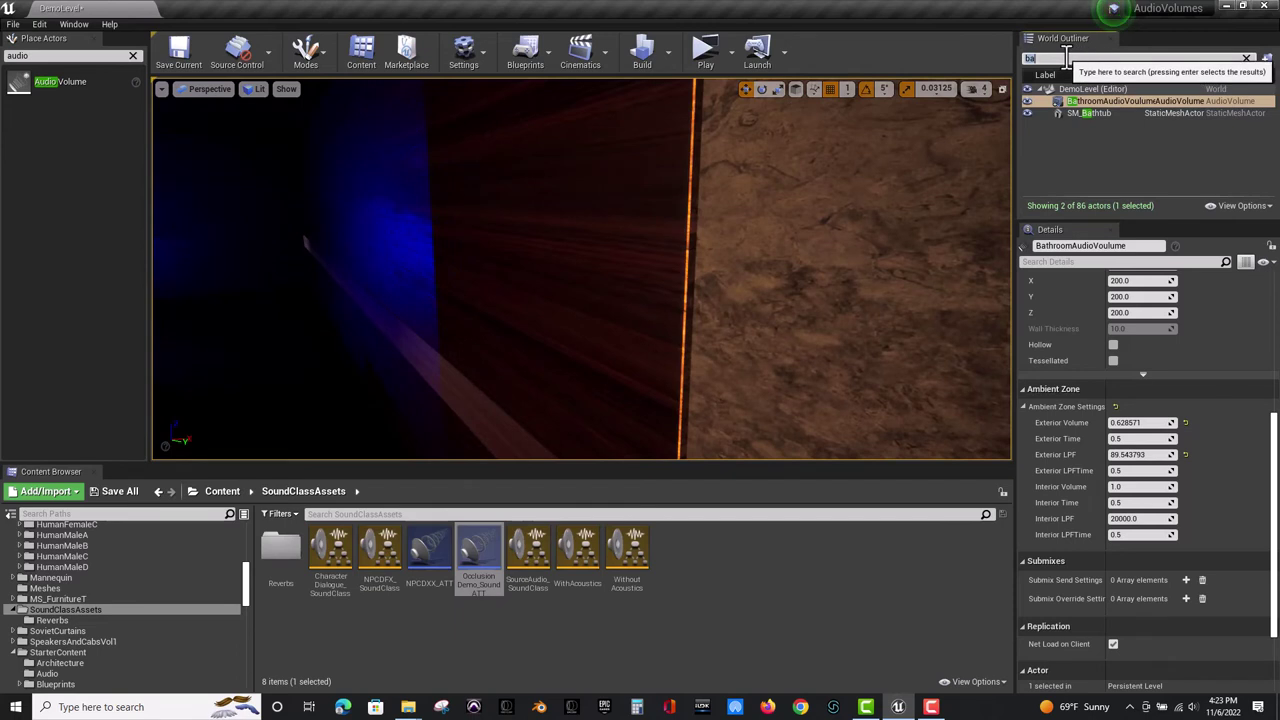
{"action": "type", "text": "be"}
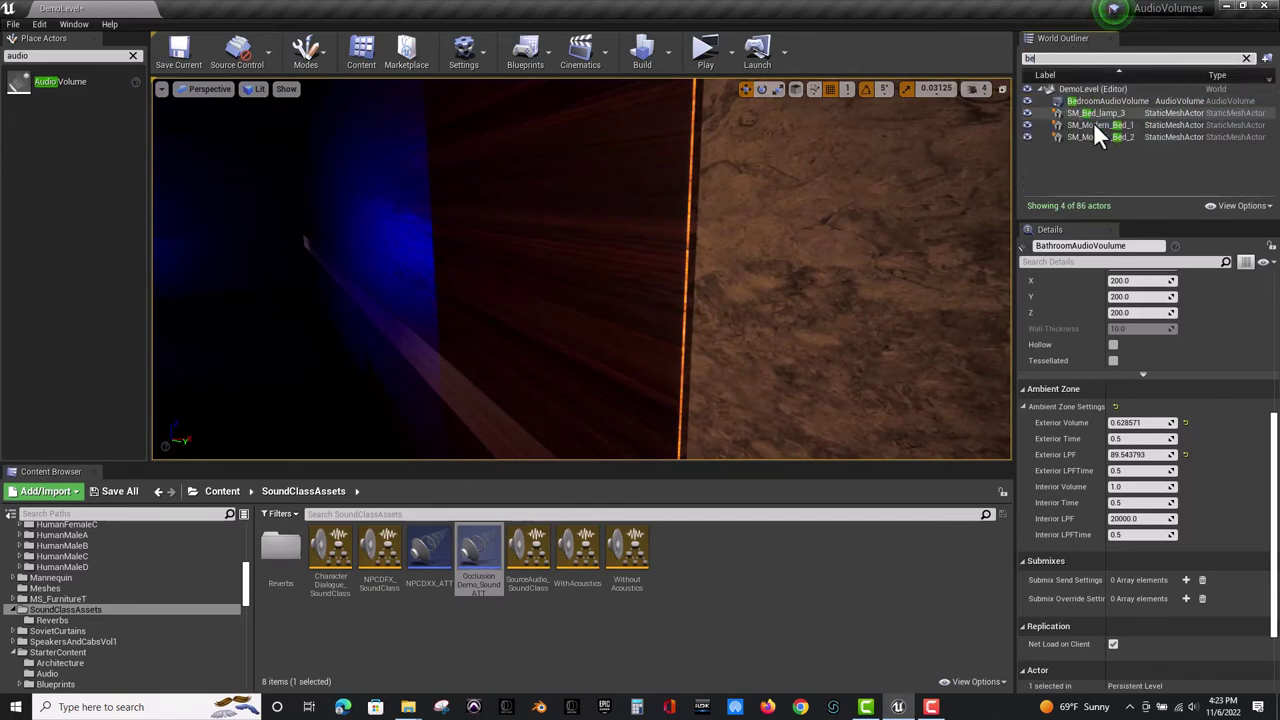
{"action": "left_click", "coordinate": [1102, 101]}
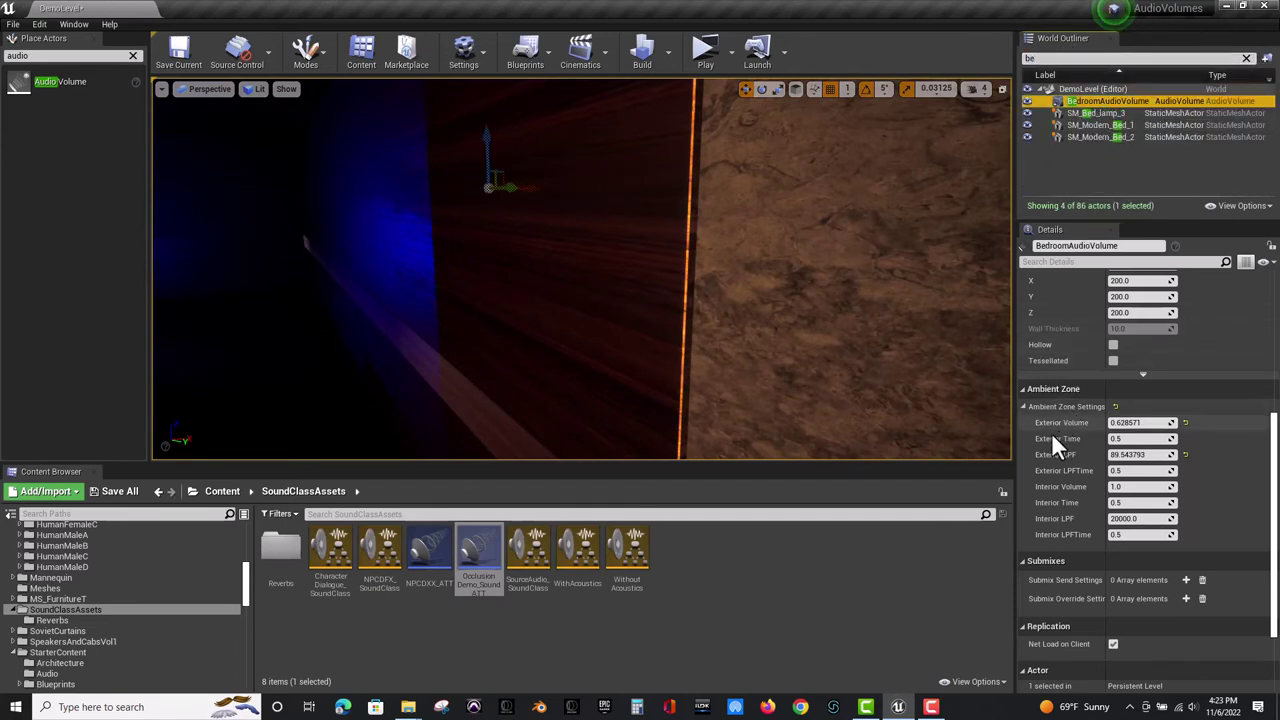
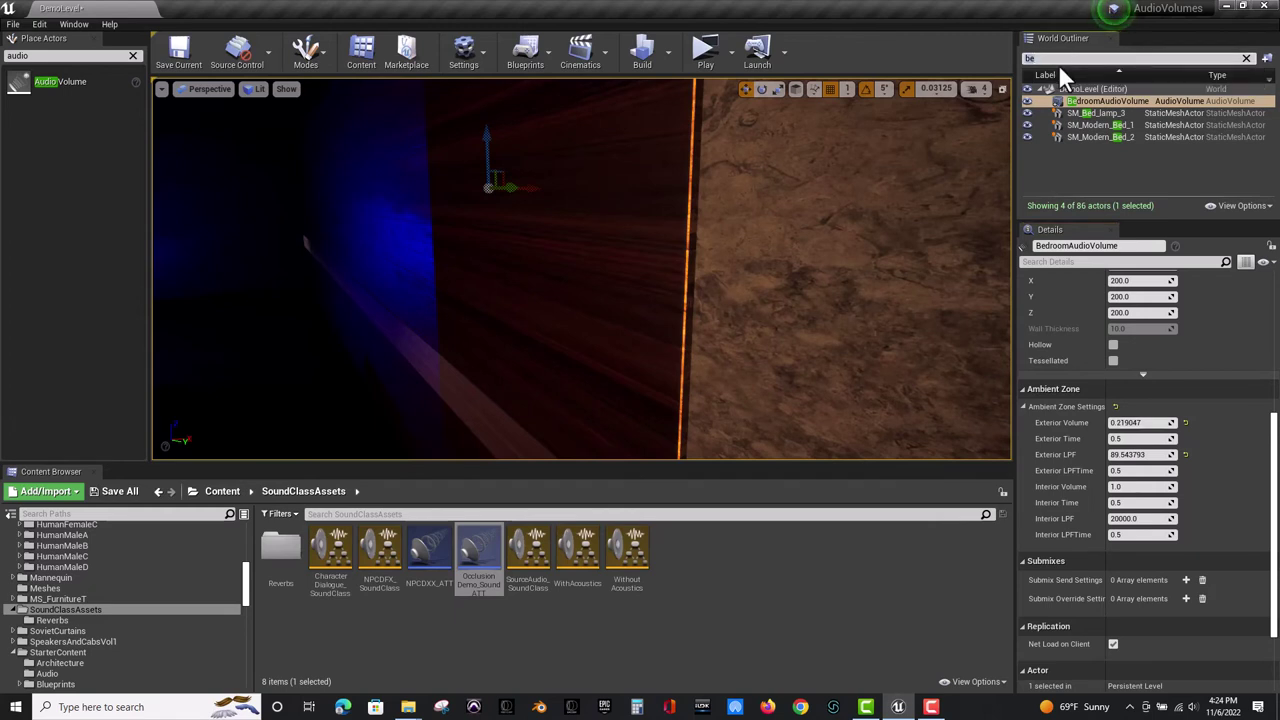
Filter the level's actors by "audio", compare the three rooms' volumes, and set OfficeAudioVolume's Exterior Volume to about 0.371.
{"action": "key", "text": "BackSpace"}
{"action": "key", "text": "BackSpace"}
{"action": "type", "text": "audio"}
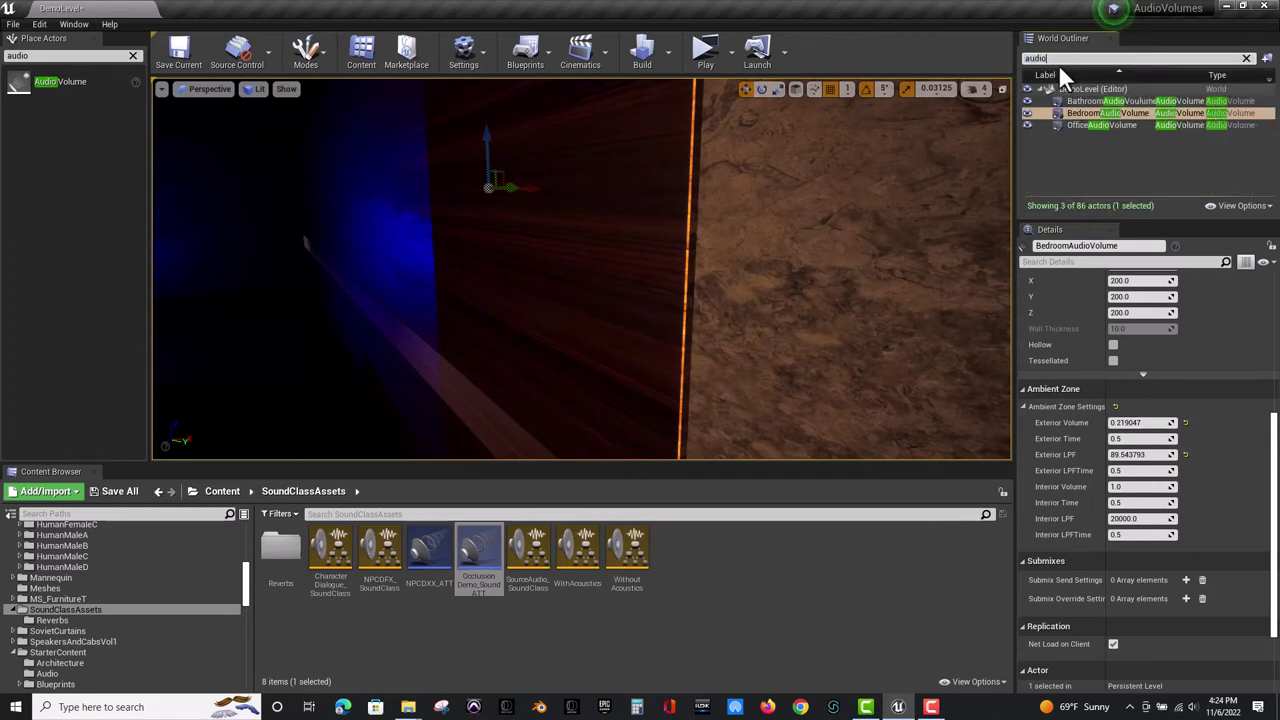
{"action": "left_click", "coordinate": [1095, 103]}
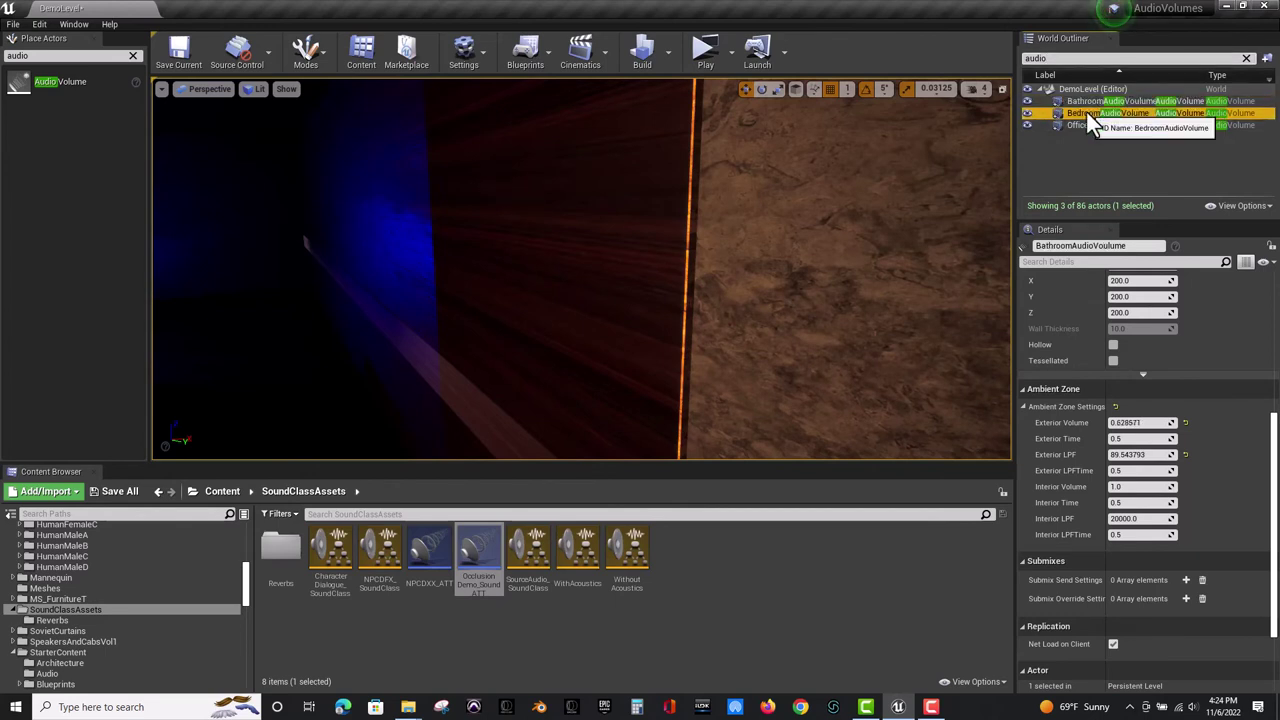
{"action": "left_click", "coordinate": [1086, 111]}
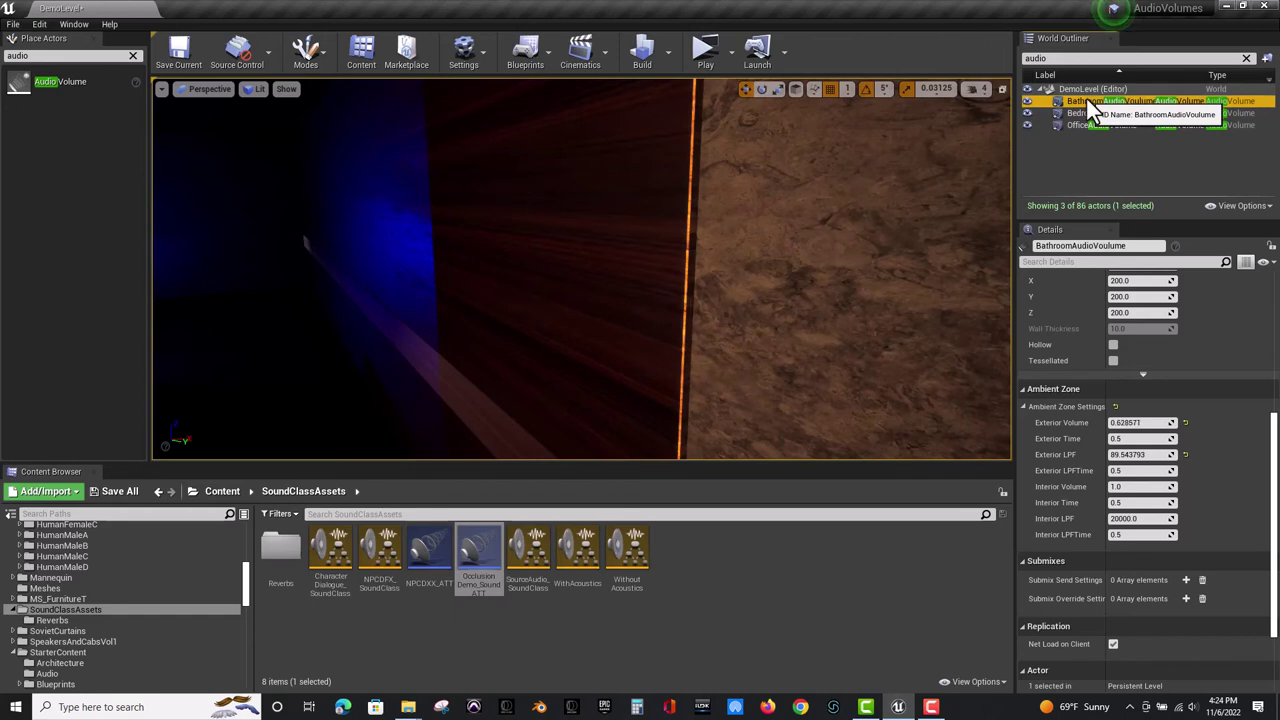
{"action": "left_click", "coordinate": [1083, 125]}
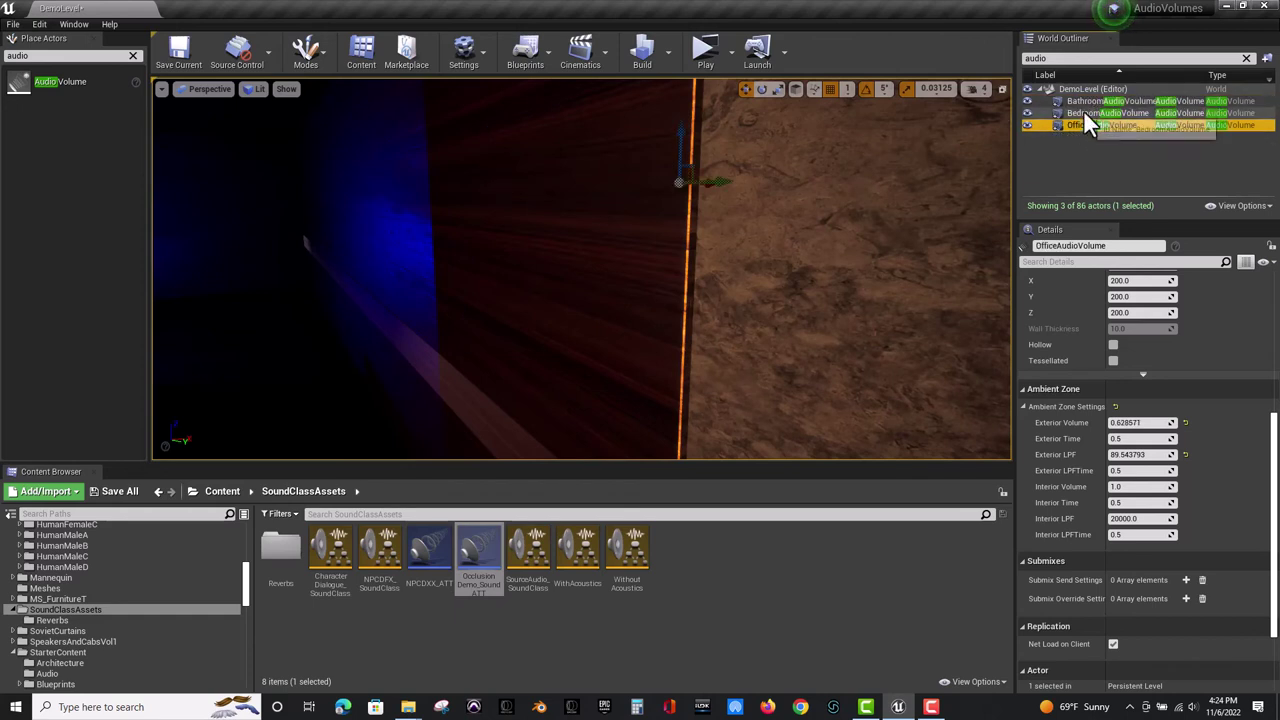
{"action": "left_click", "coordinate": [1084, 99]}
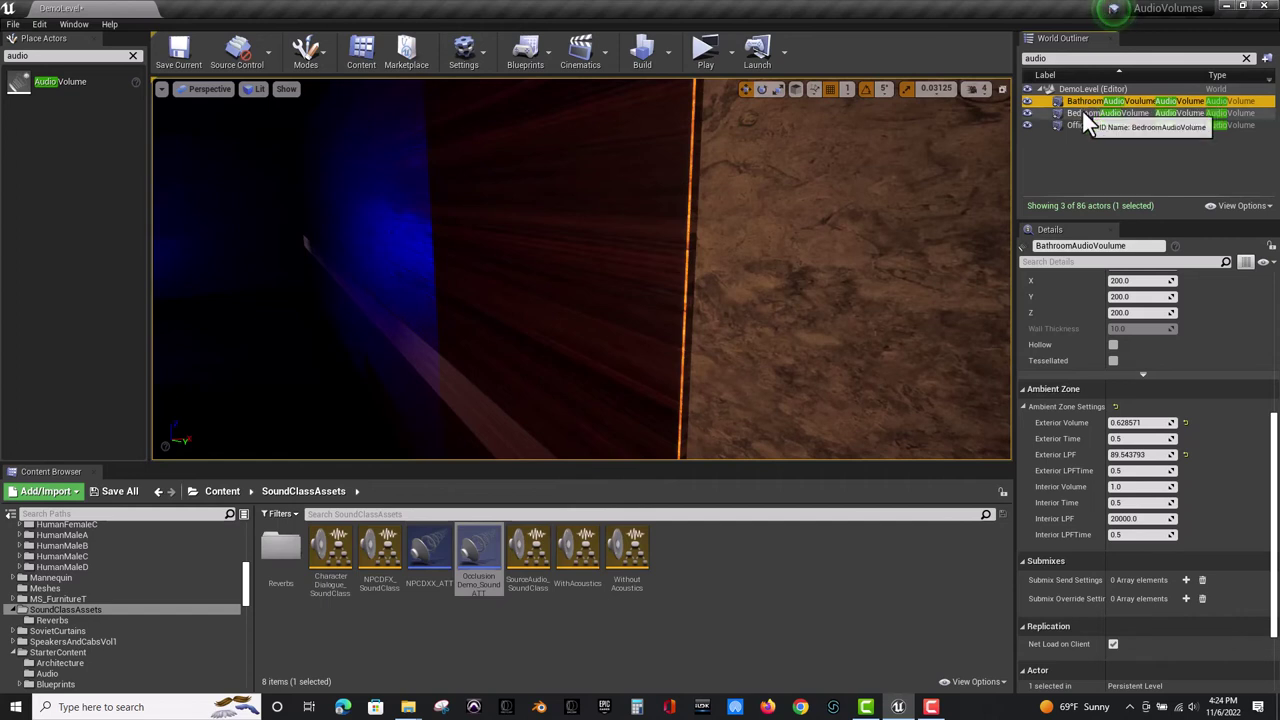
{"action": "left_click", "coordinate": [1082, 114]}
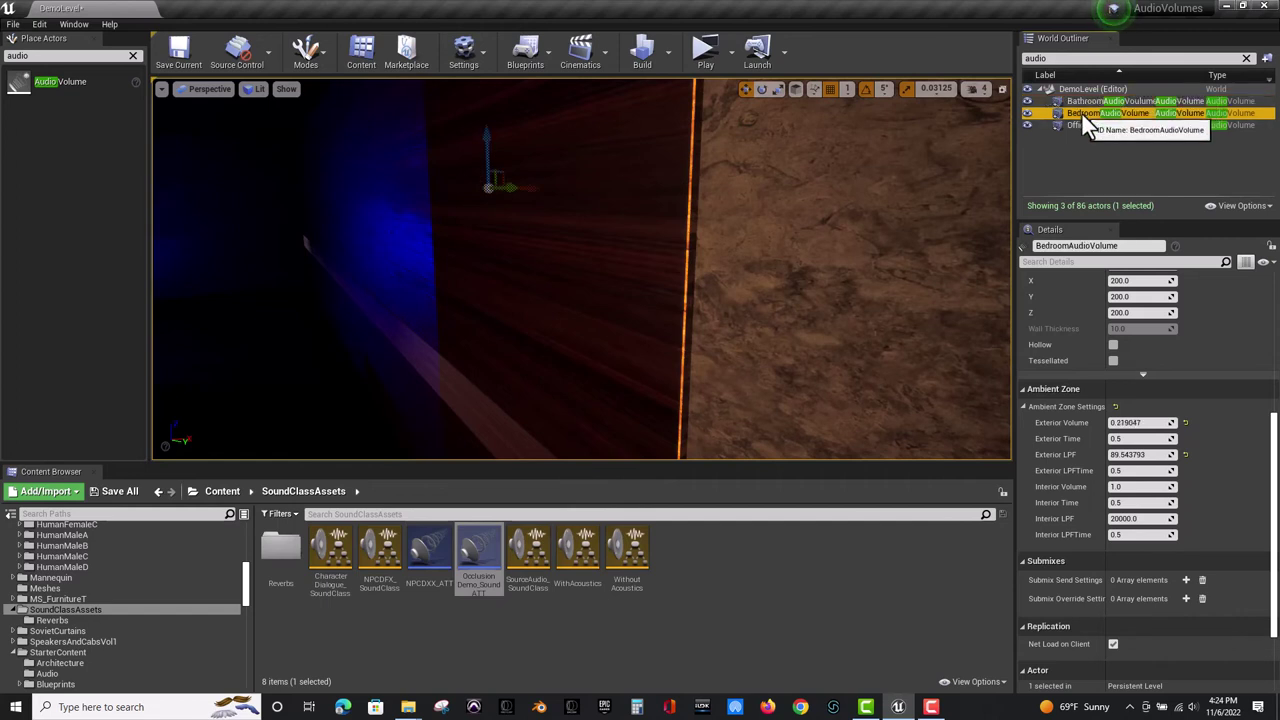
{"action": "left_click", "coordinate": [1080, 125]}
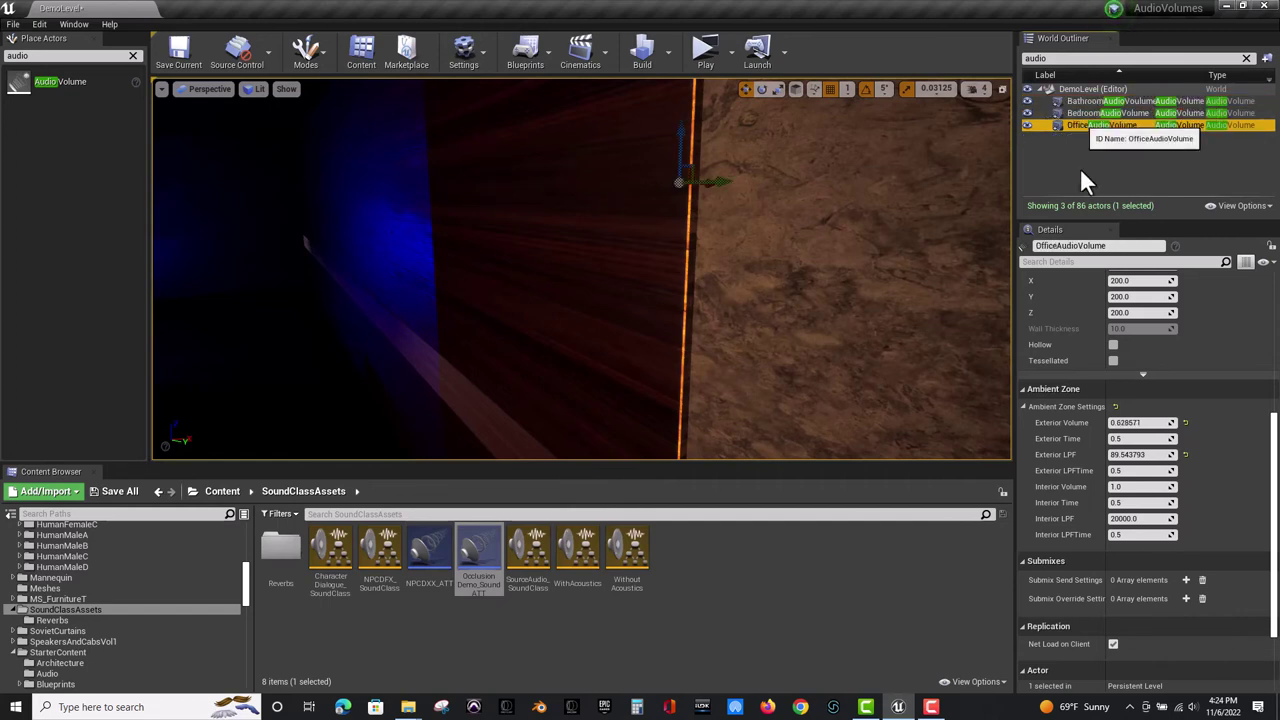
{"action": "left_click", "coordinate": [1133, 422]}
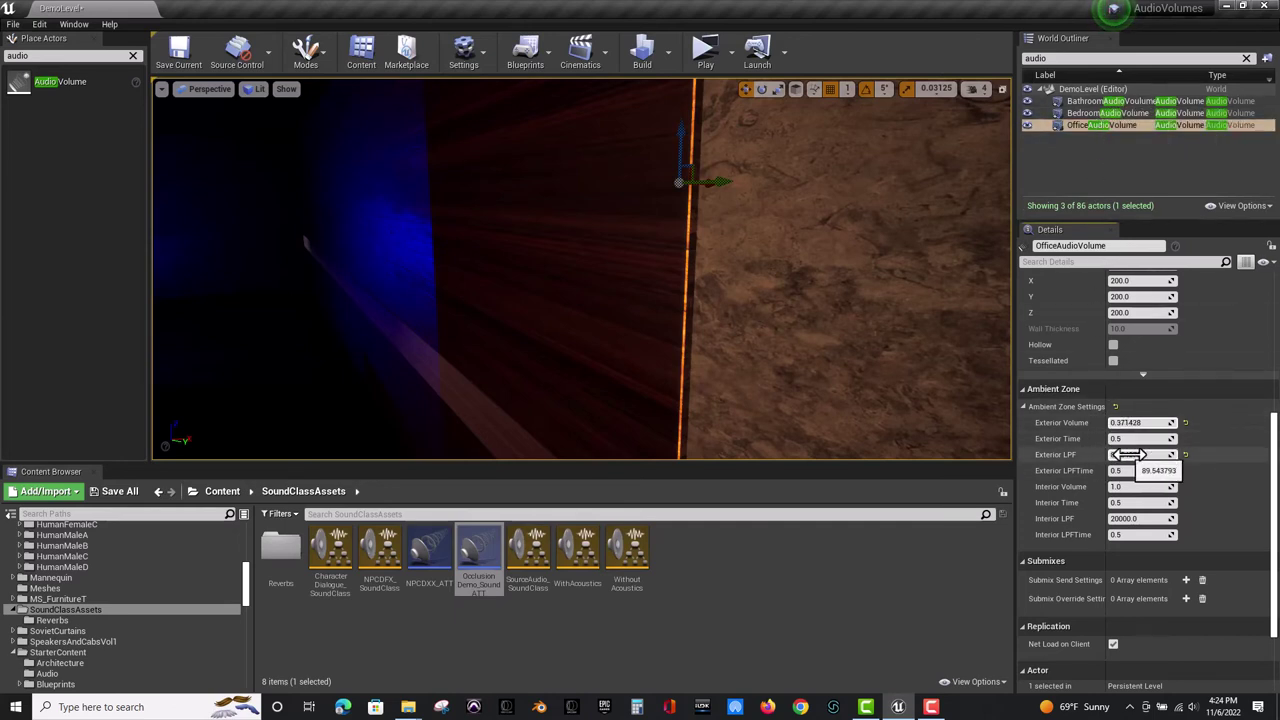
Set Exterior LPF to about 112.39 on BathroomAudioVoulume and about 57.62 on BedroomAudioVolume.
{"action": "left_click", "coordinate": [1086, 102]}
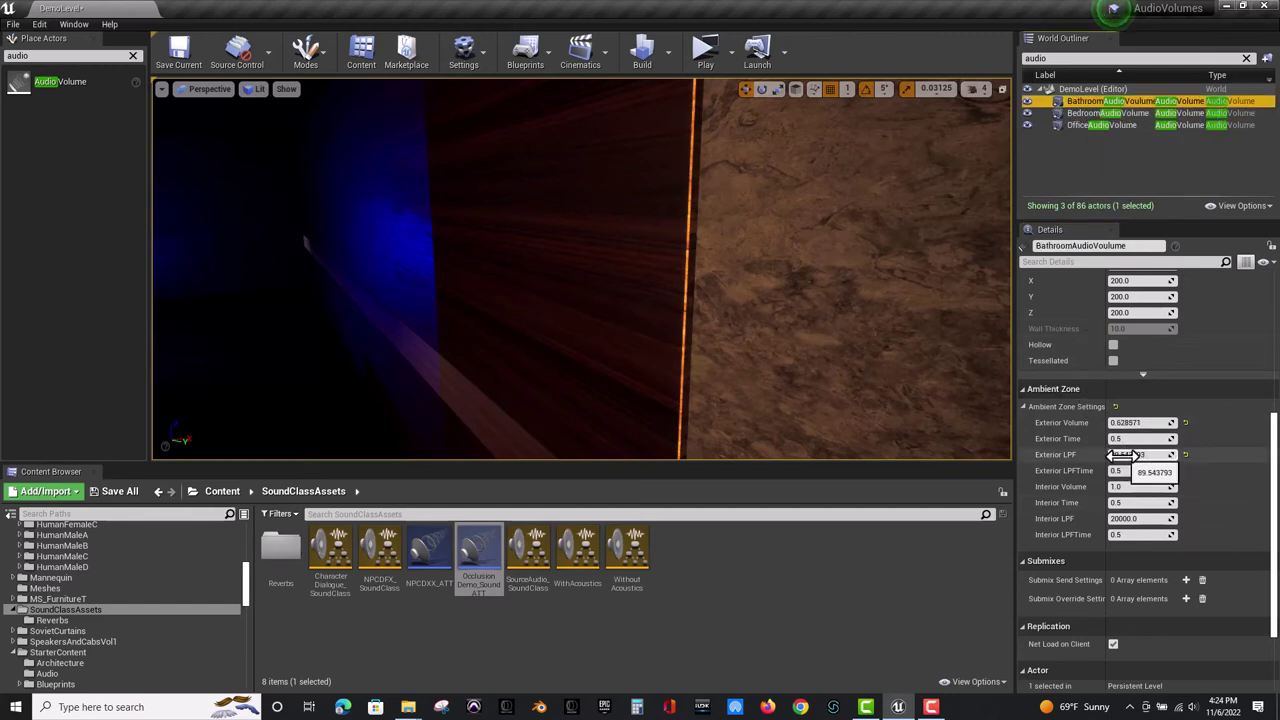
{"action": "left_click_drag", "start_coordinate": [1133, 456], "coordinate": [1142, 456]}
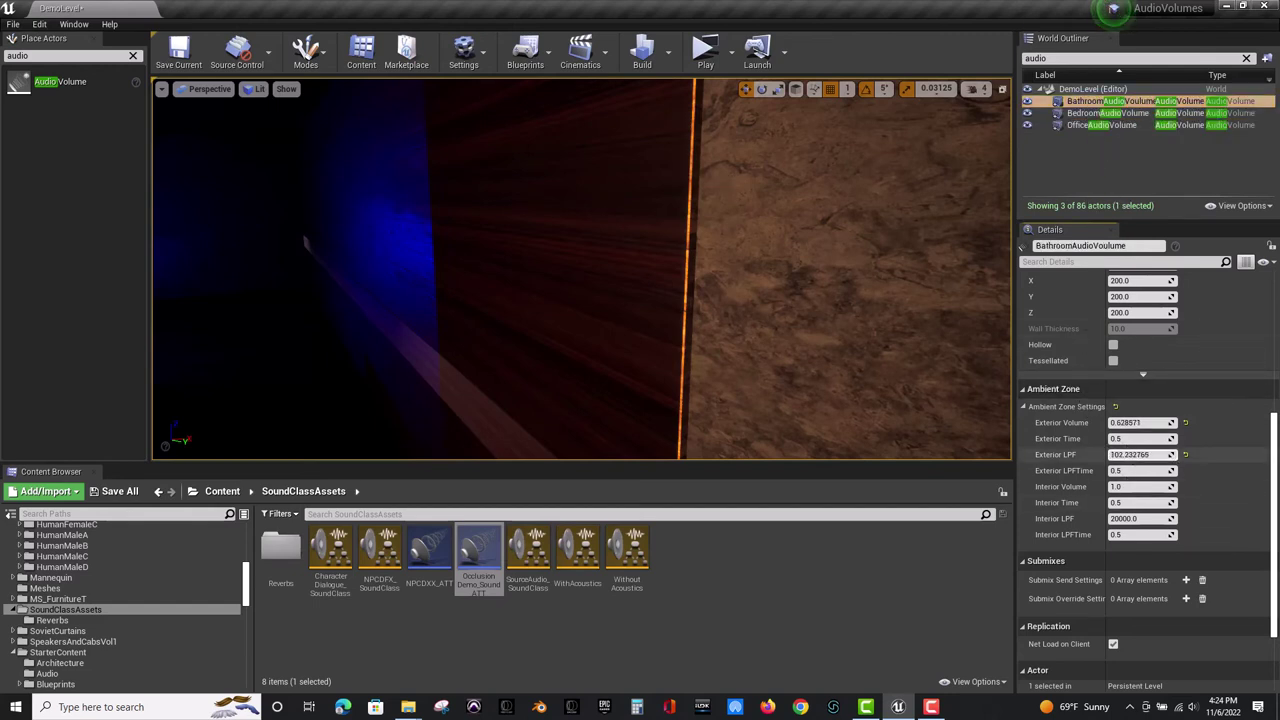
{"action": "left_click", "coordinate": [1126, 113]}
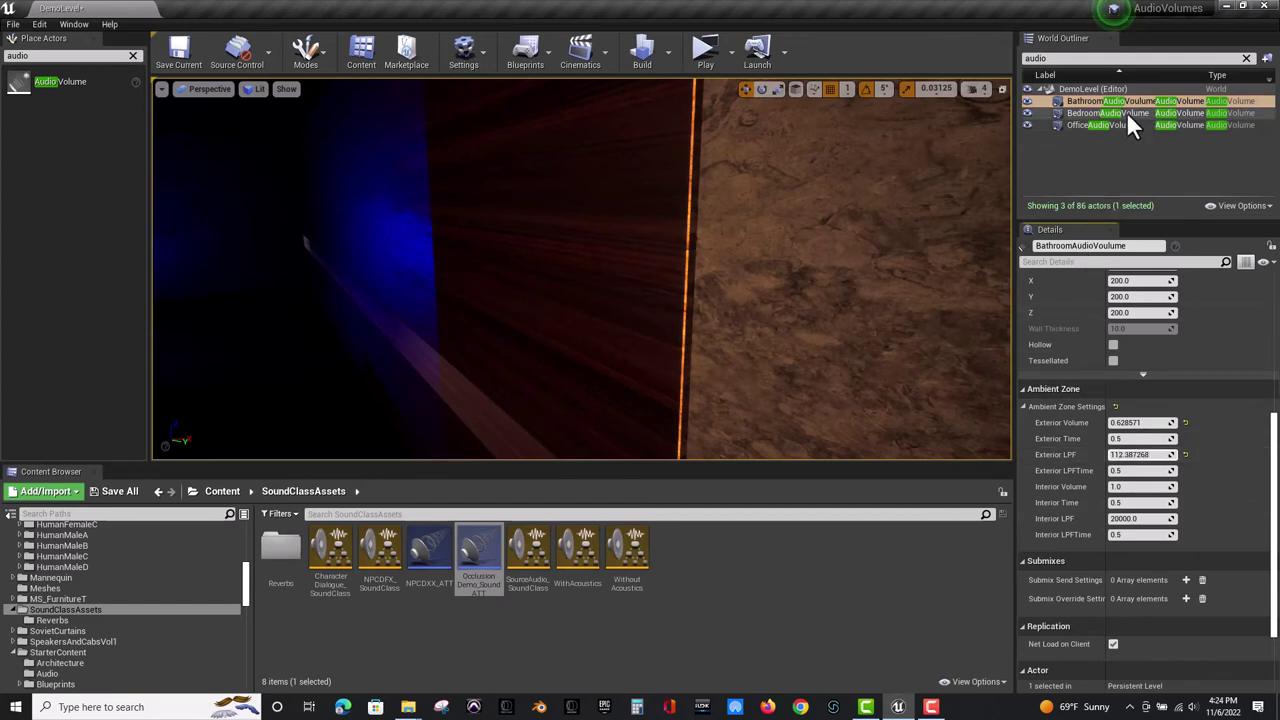
{"action": "left_click", "coordinate": [1120, 124]}
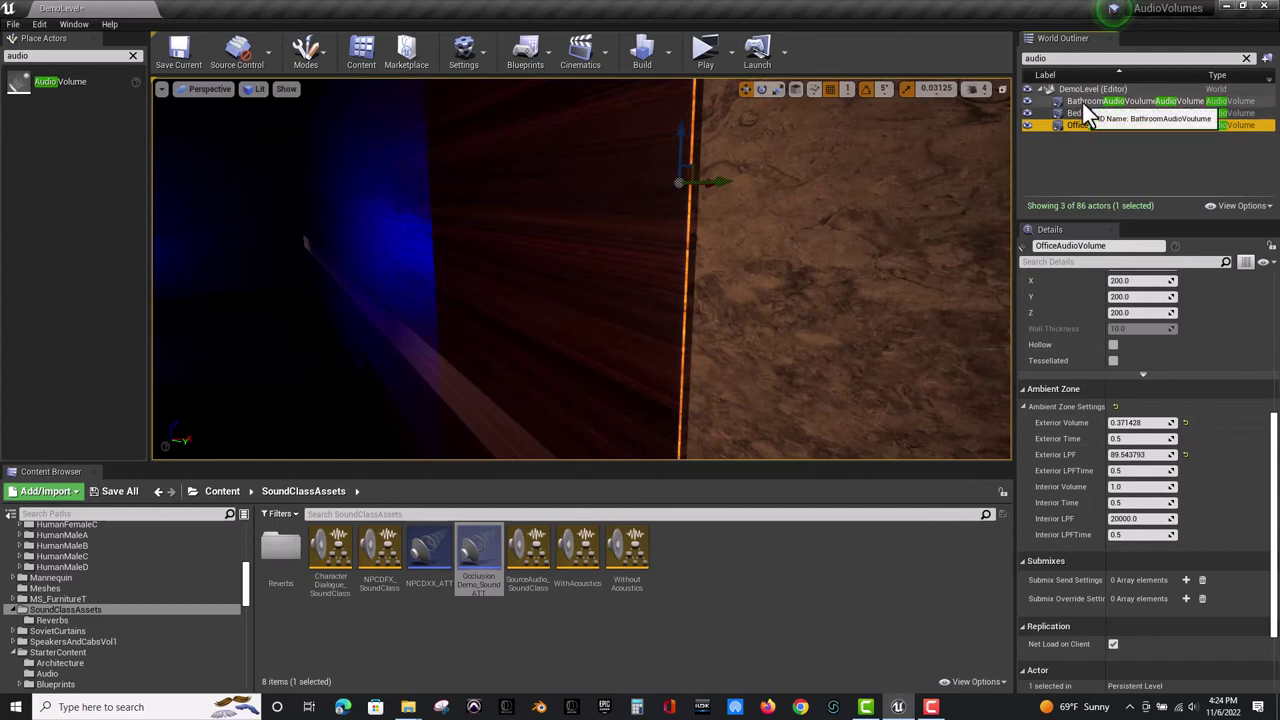
{"action": "left_click", "coordinate": [1084, 112]}
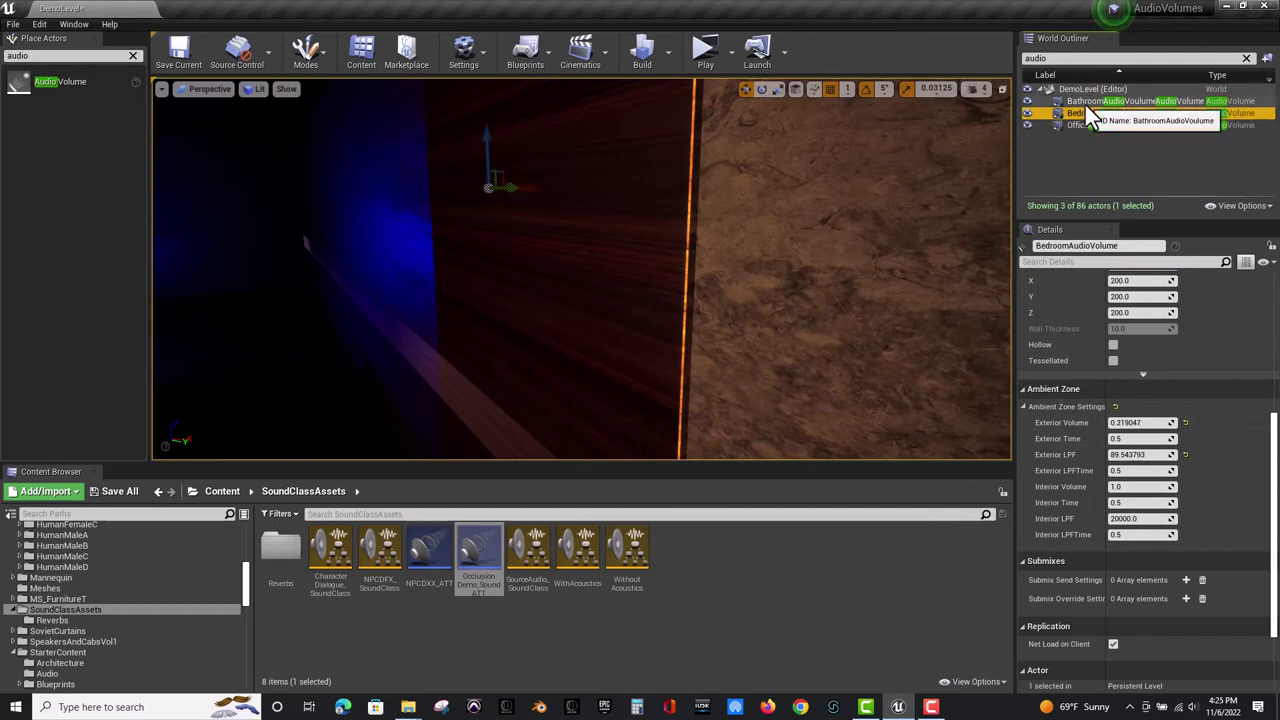
{"action": "left_click_drag", "start_coordinate": [1140, 454], "coordinate": [1115, 454]}
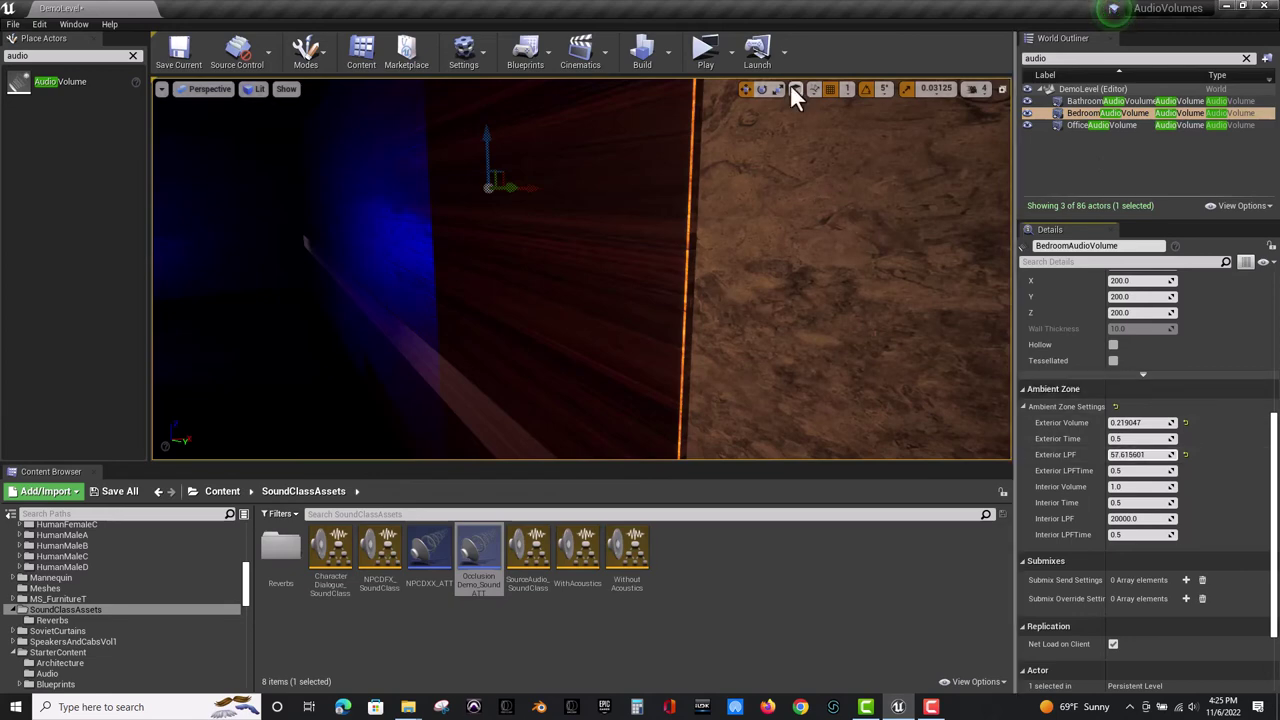
Preview the level and walk through the bathroom, office and bedroom to compare how the sound changes, ending the preview in the bedroom.
{"action": "left_click", "coordinate": [700, 55]}
{"action": "key", "text": "w"}
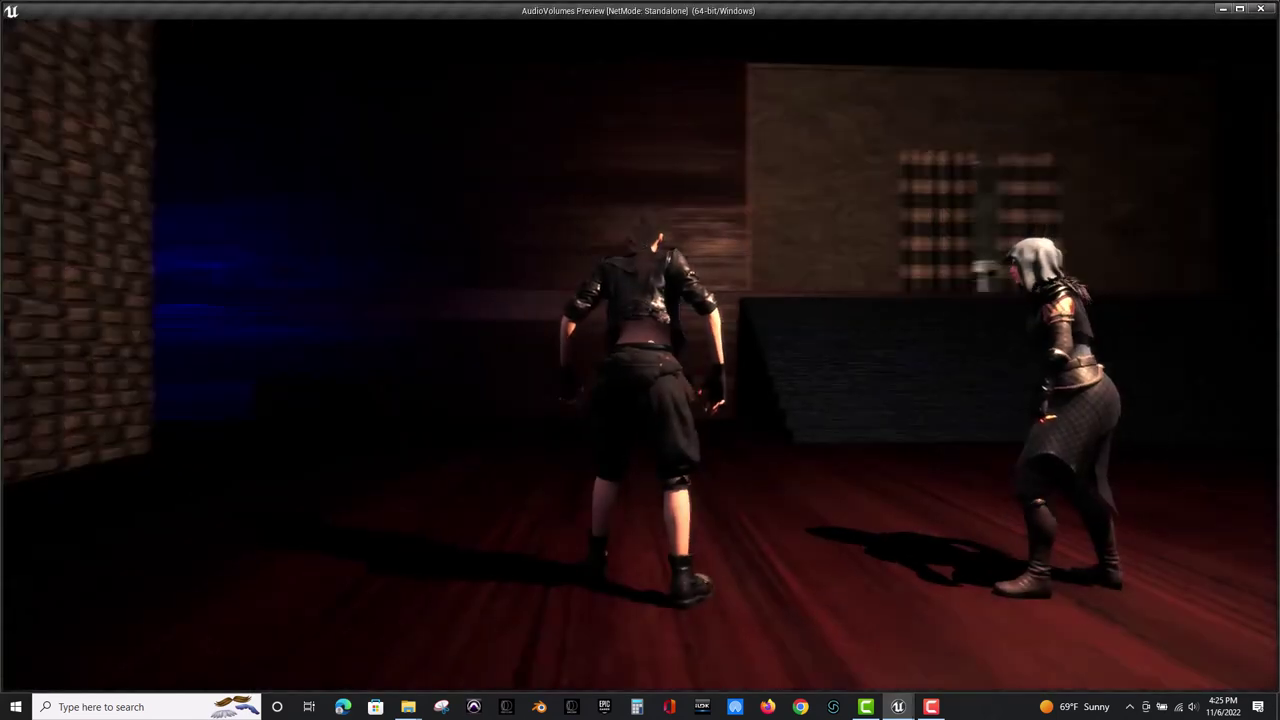
{"action": "left_click", "coordinate": [892, 243]}
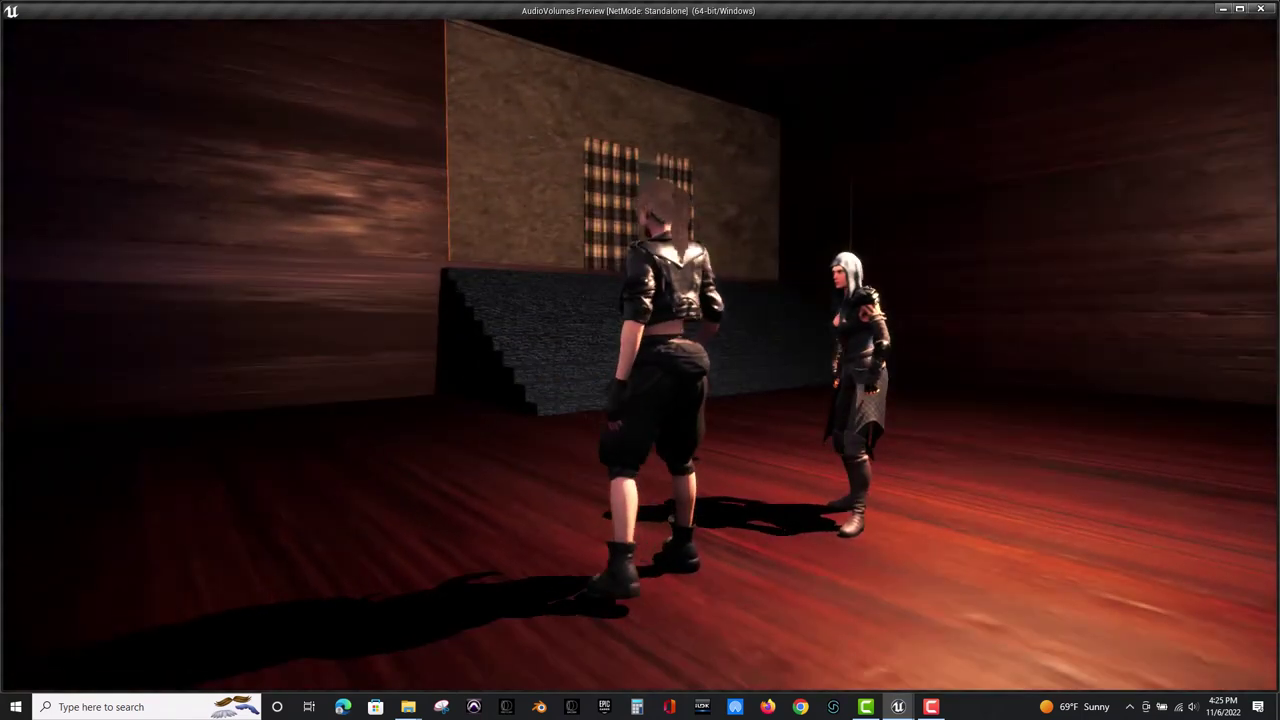
{"action": "key", "text": "w"}
{"action": "key", "text": "w"}
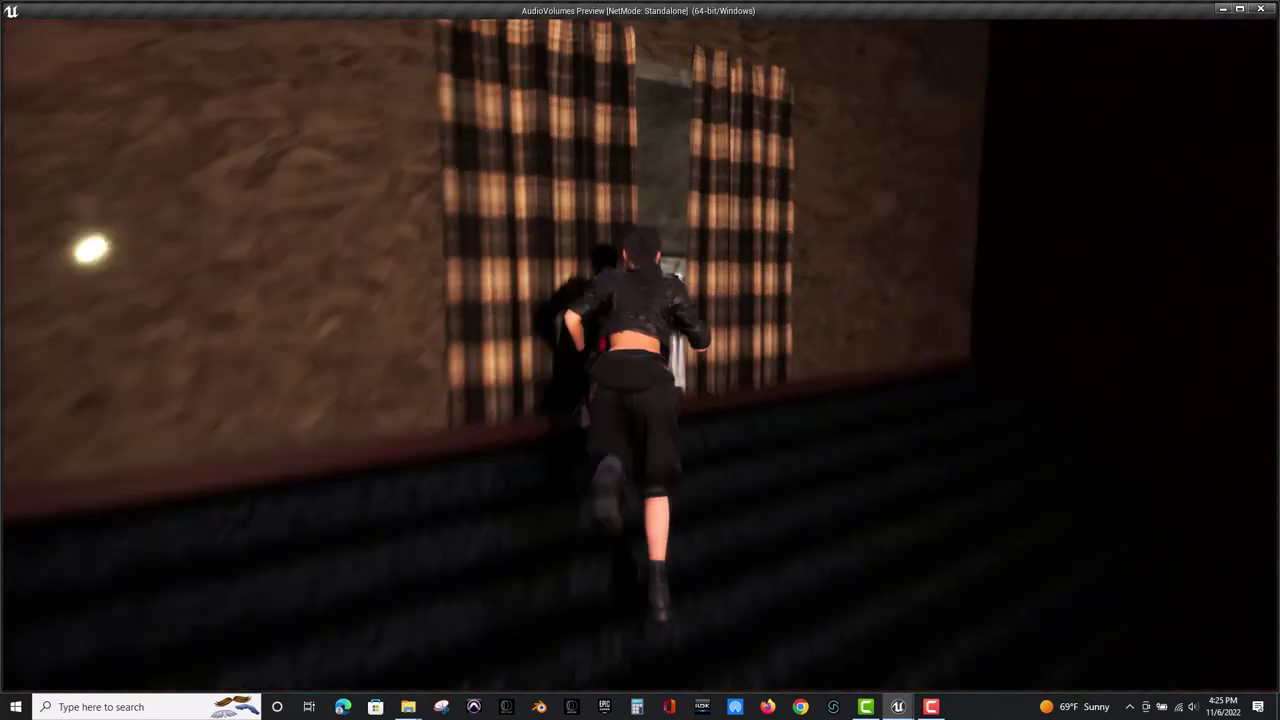
{"action": "key", "text": "a"}
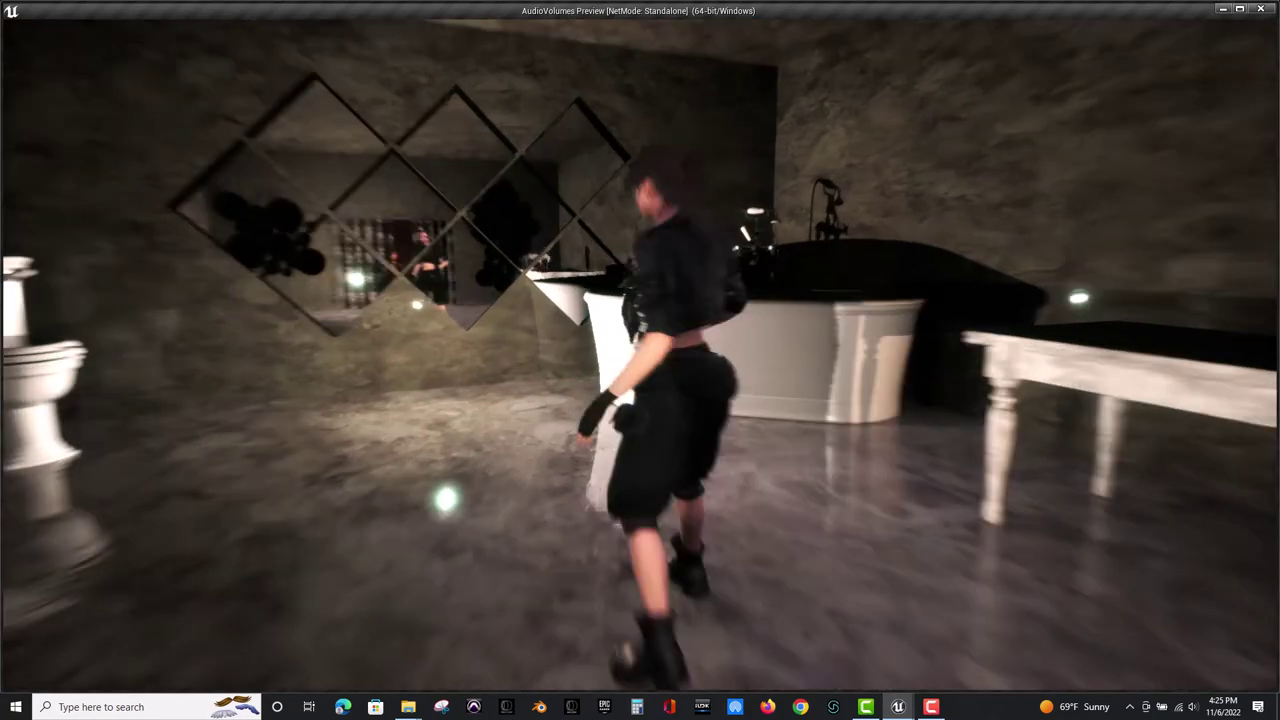
{"action": "key", "text": "a"}
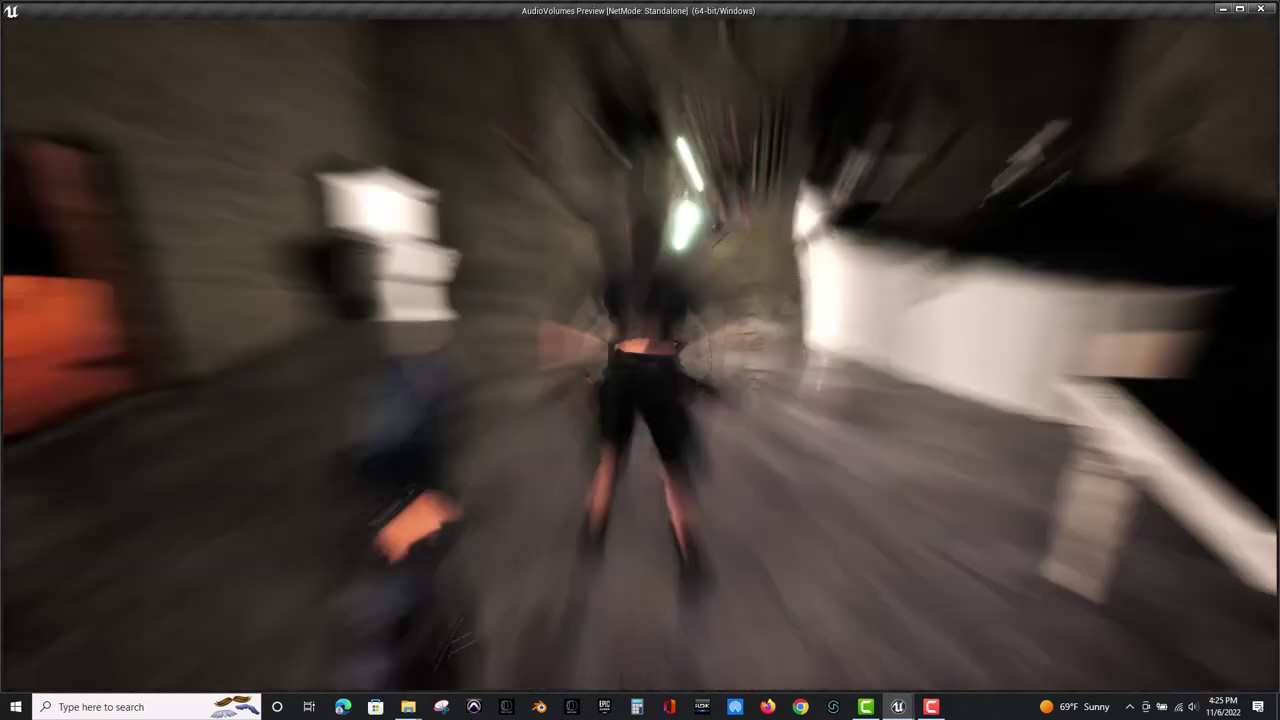
{"action": "key", "text": "w"}
{"action": "key", "text": "w"}
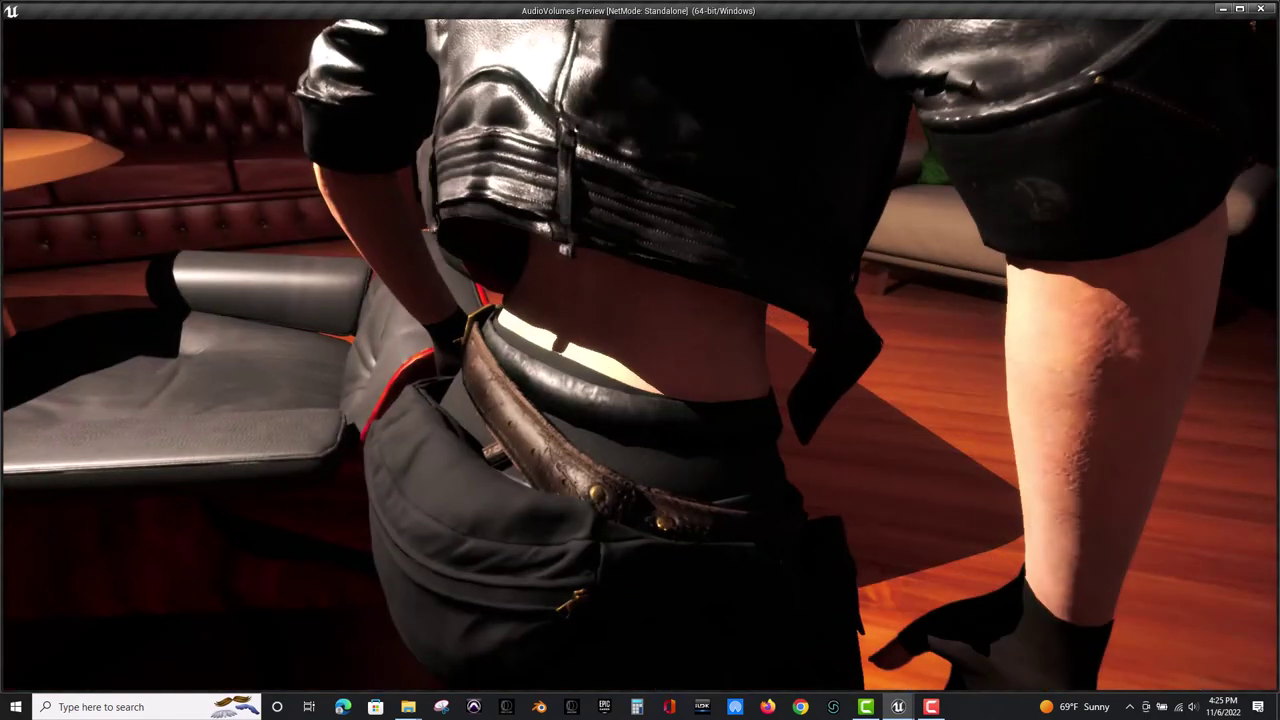
{"action": "key", "text": "w"}
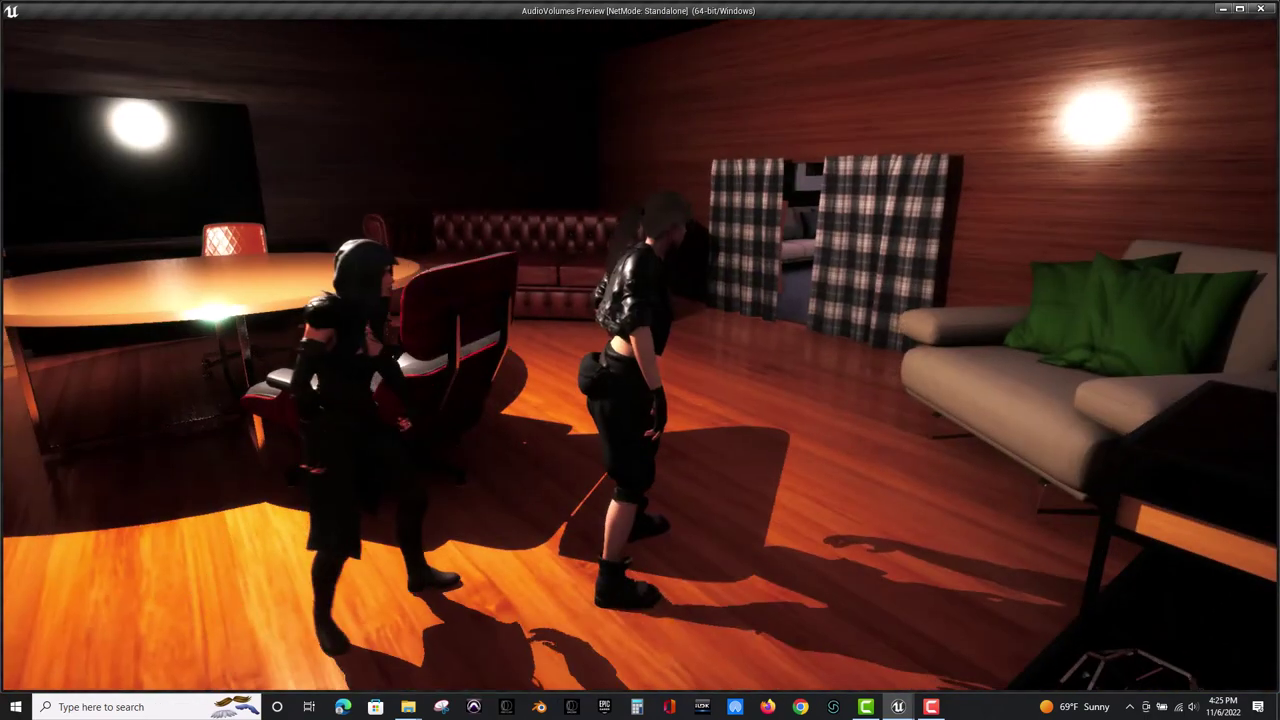
{"action": "key", "text": "d"}
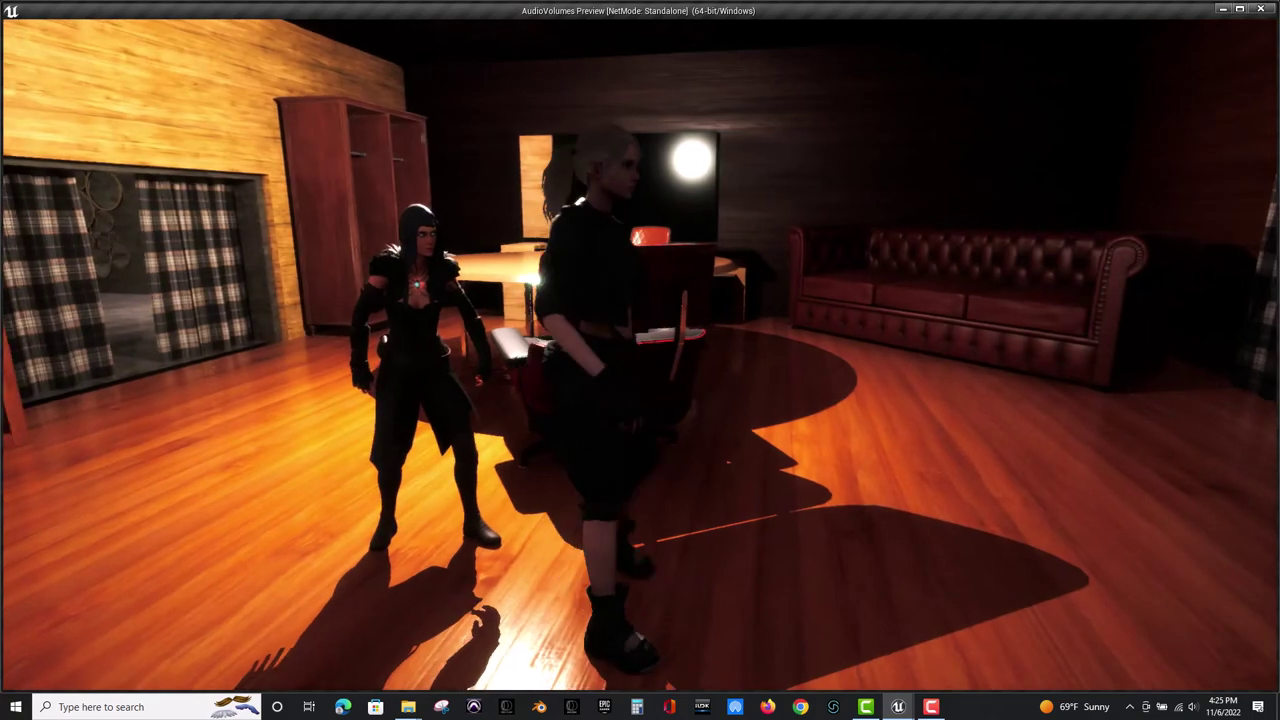
{"action": "key", "text": "w"}
{"action": "key", "text": "w"}
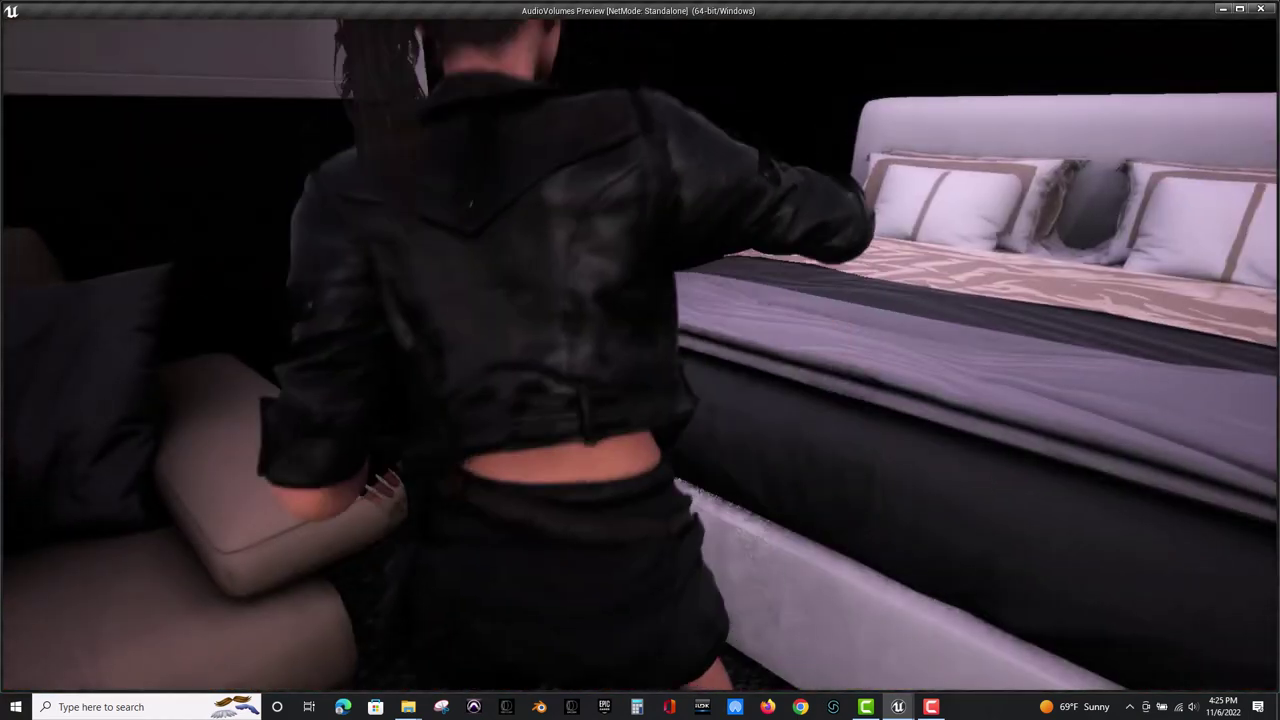
{"action": "key", "text": "Escape"}
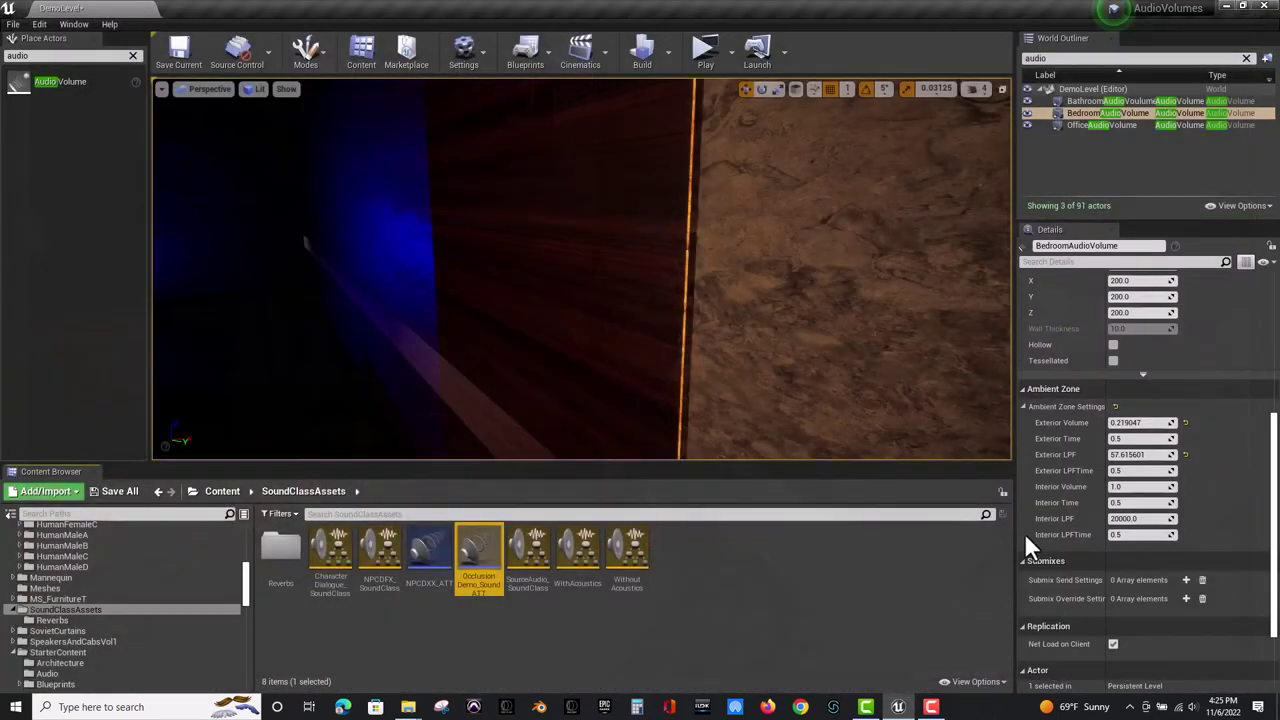
Set the Ambient Zone Exterior Volume of BedroomAudioVolume to 0.
{"action": "left_click", "coordinate": [1092, 114]}
{"action": "left_click", "coordinate": [1135, 423]}
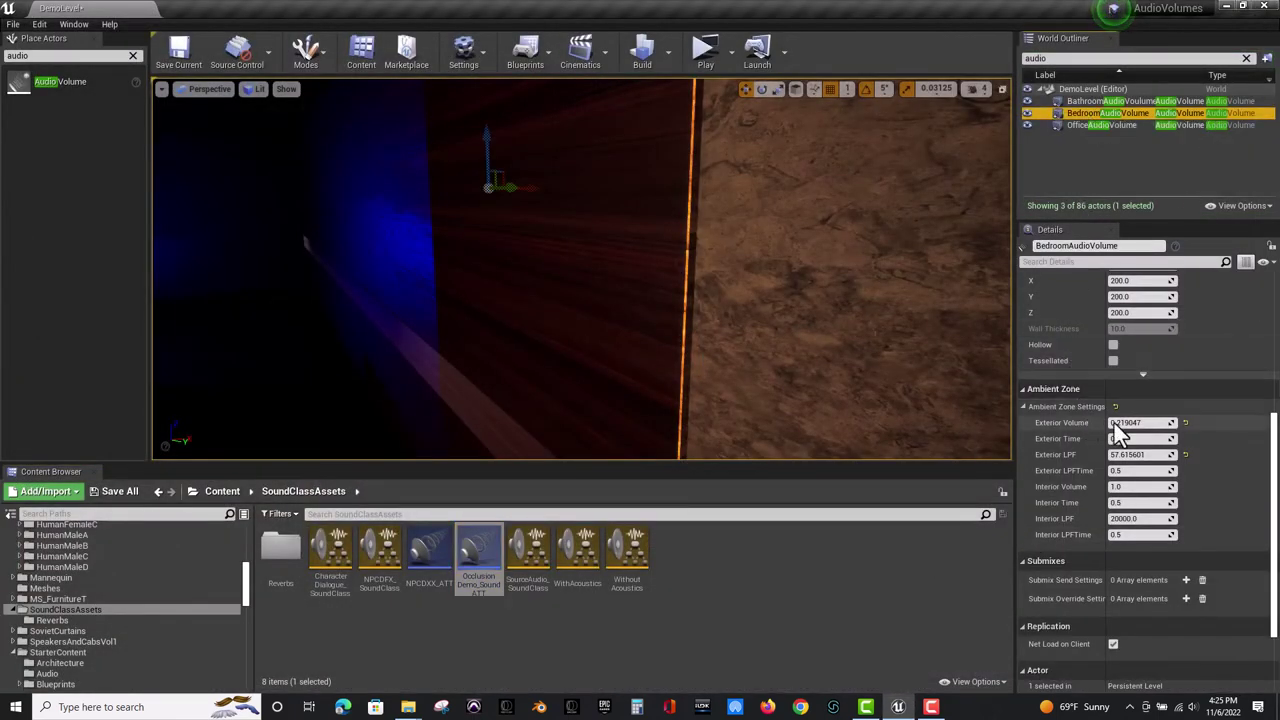
{"action": "type", "text": "0"}
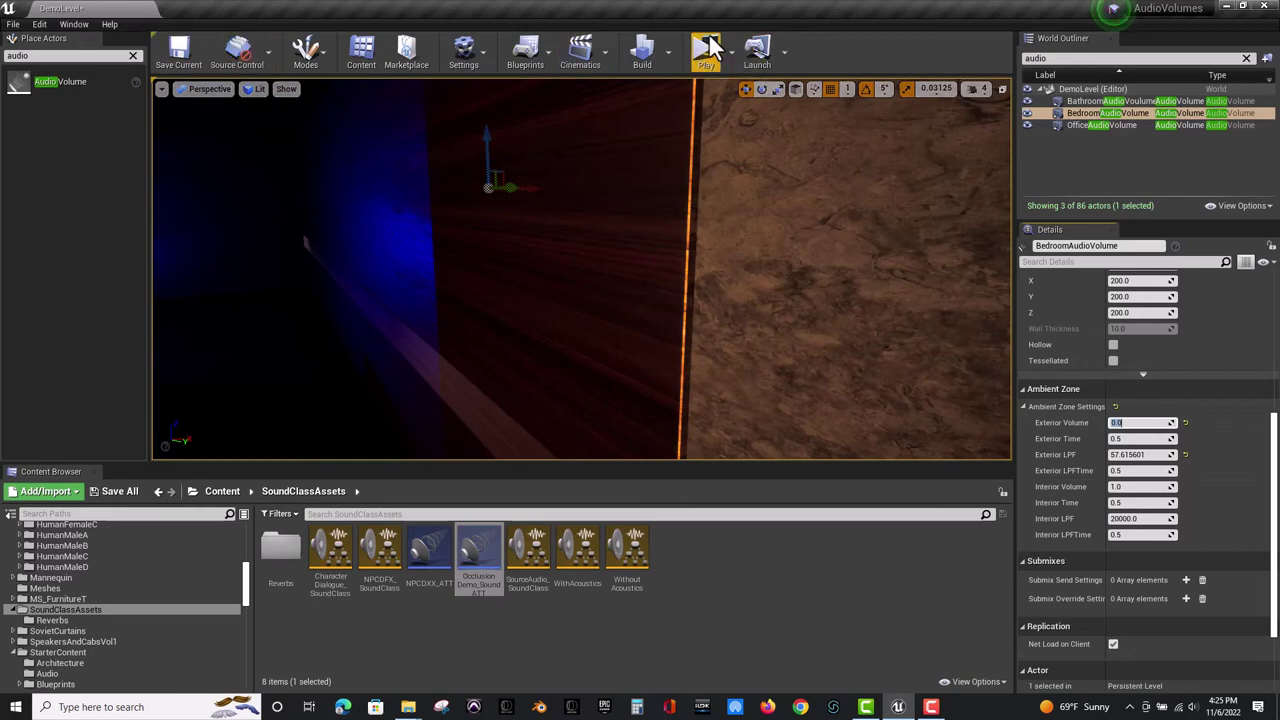
Preview the level with the bedroom's muted exterior volume, walking up the ramp through the bathroom and office into the bedroom.
{"action": "left_click", "coordinate": [708, 50]}
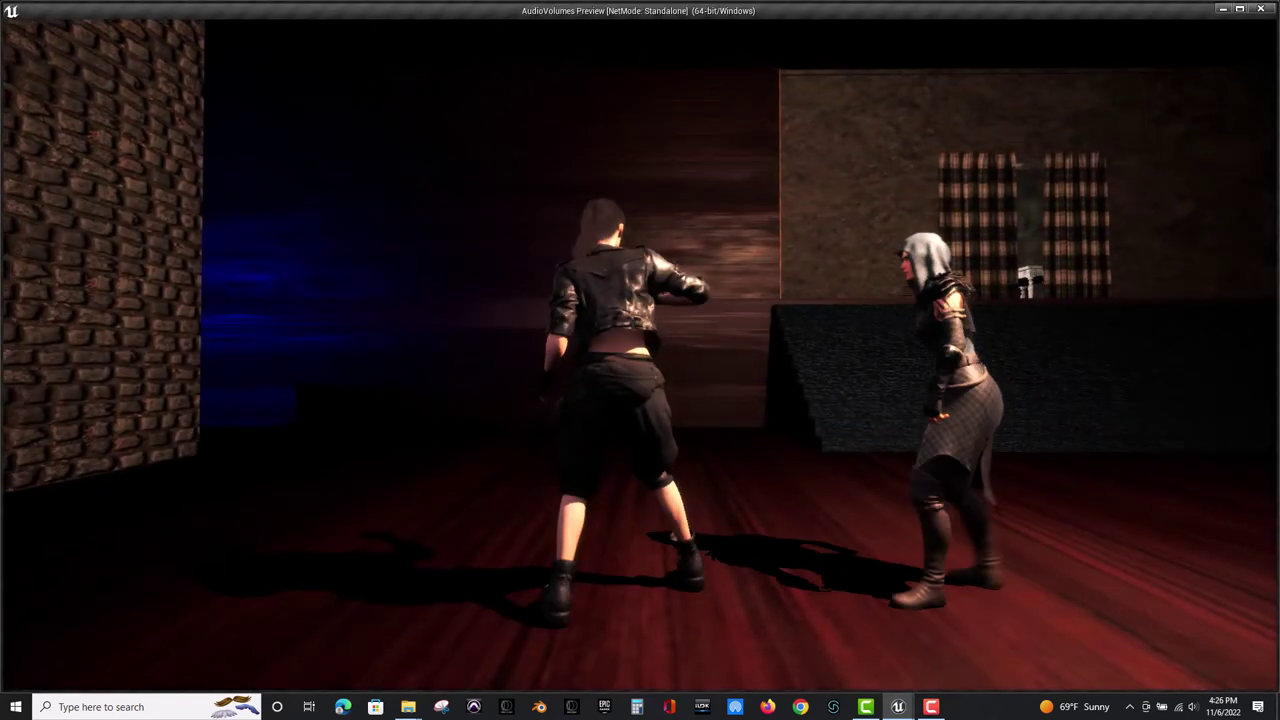
{"action": "key", "text": "w"}
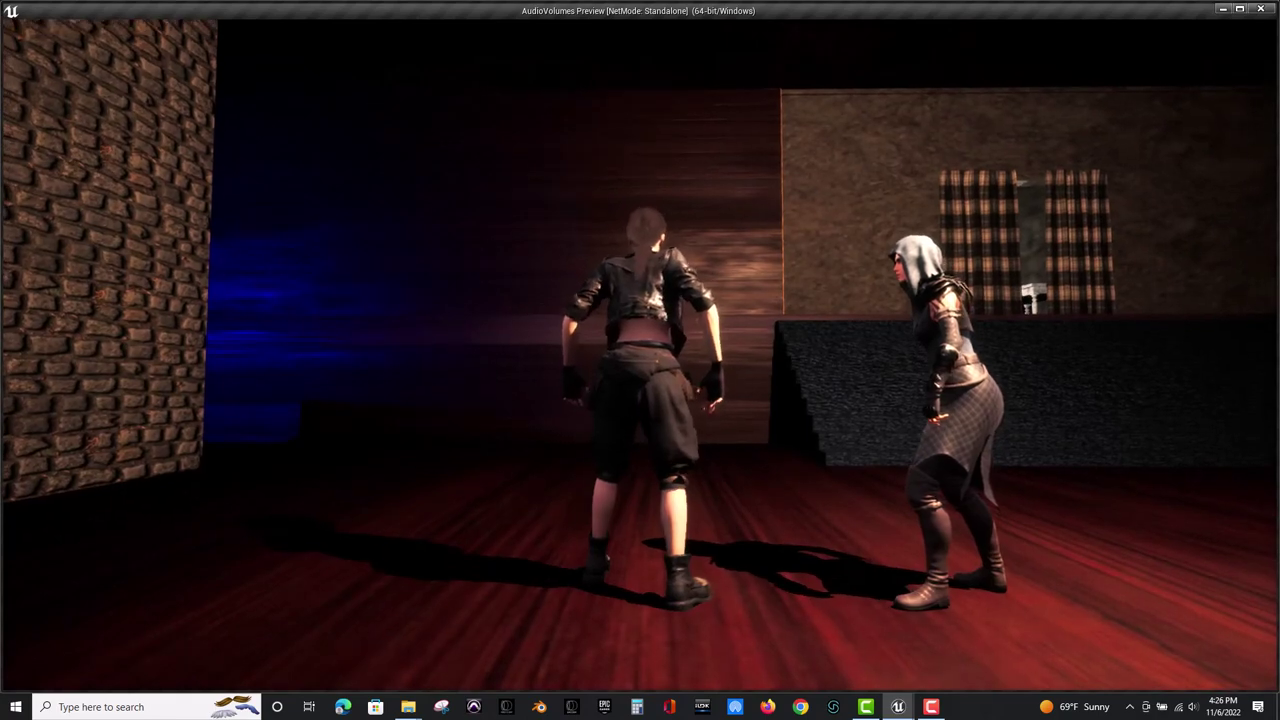
{"action": "key", "text": "w"}
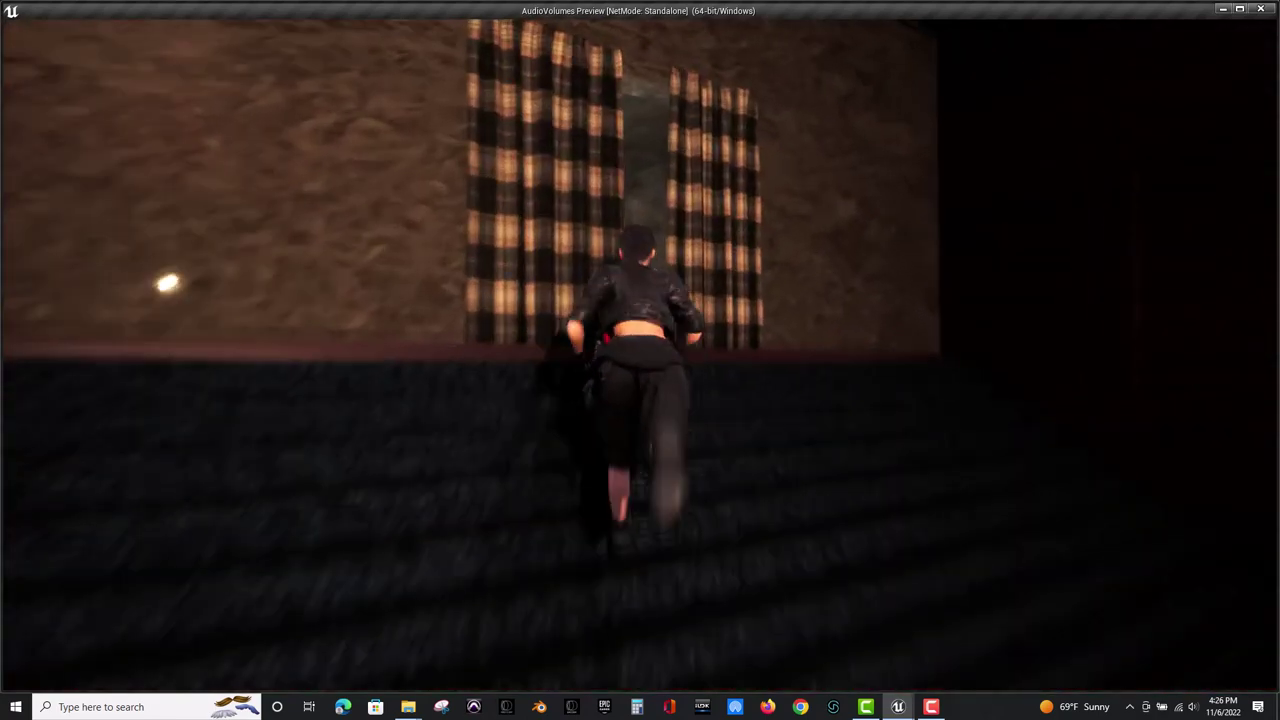
{"action": "key", "text": "w"}
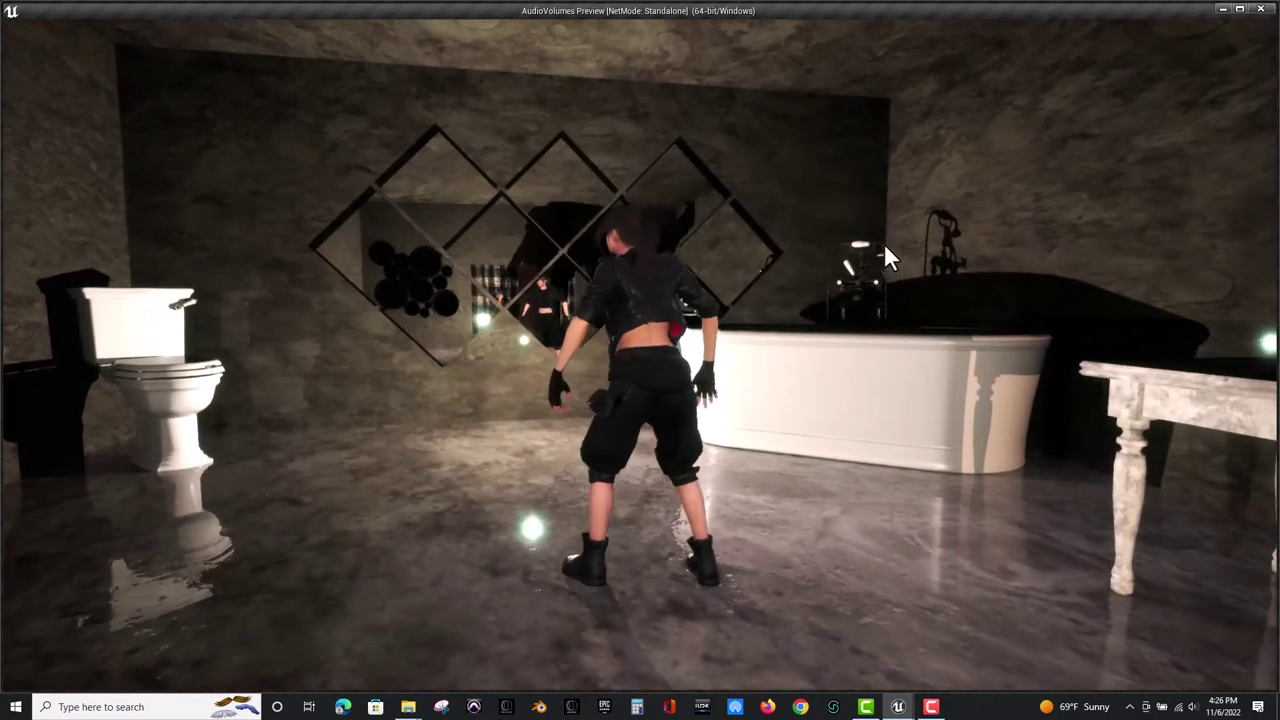
{"action": "key", "text": "w"}
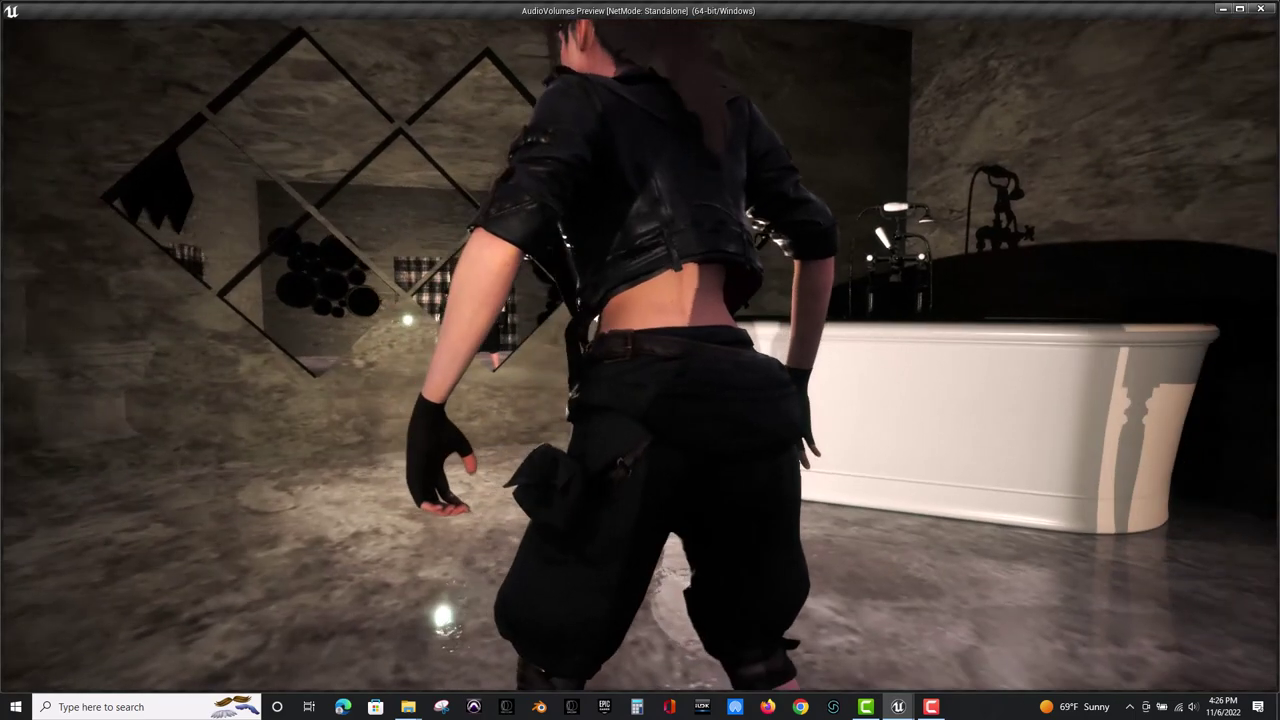
{"action": "left_click", "coordinate": [1036, 261]}
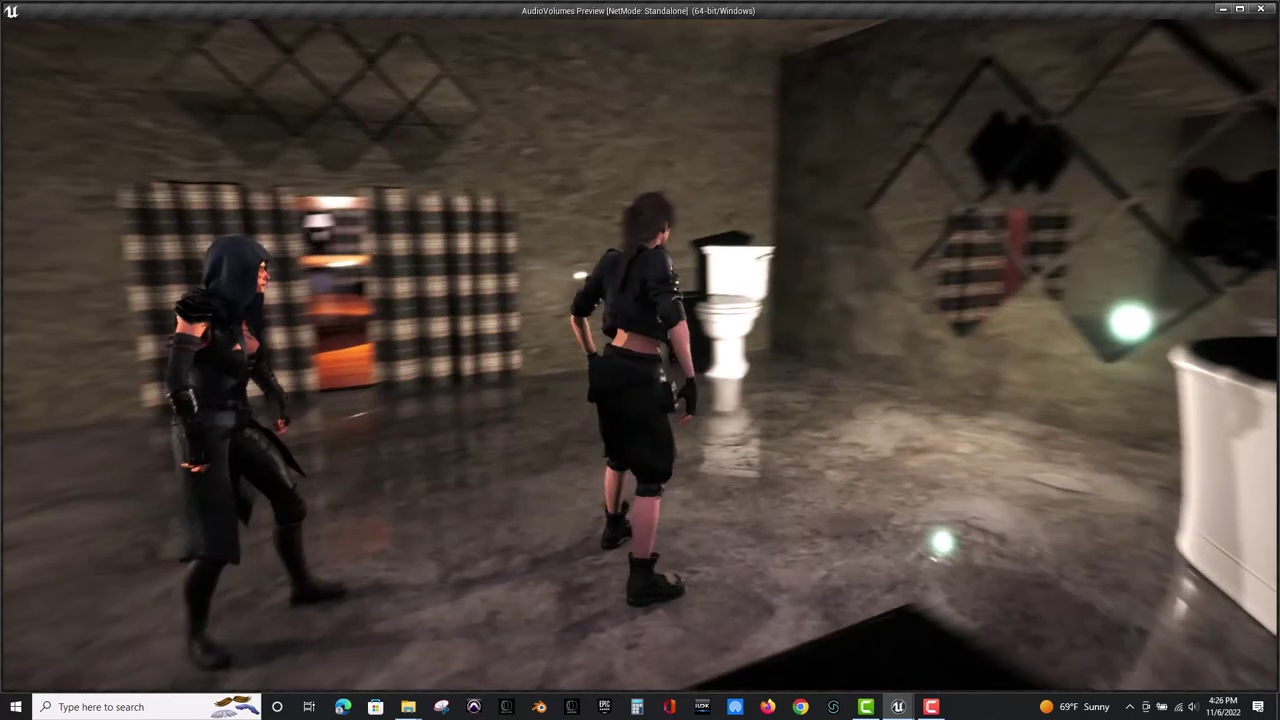
{"action": "key", "text": "w"}
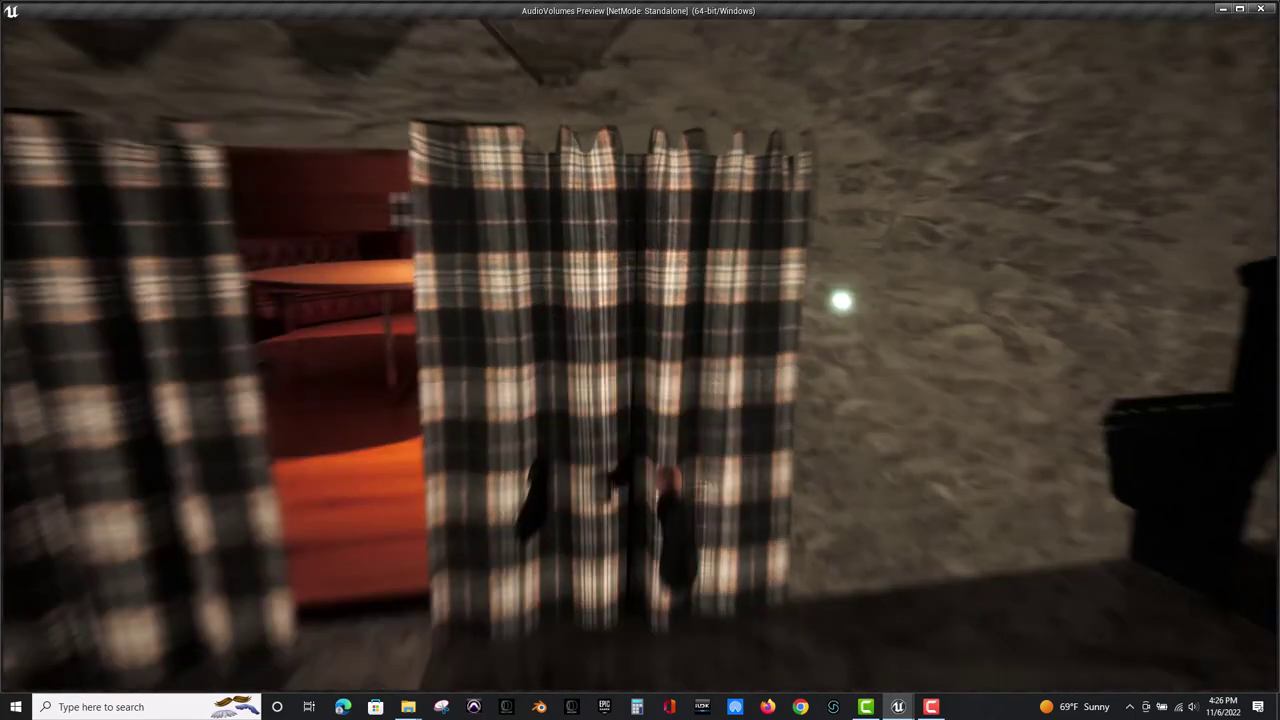
{"action": "key", "text": "w"}
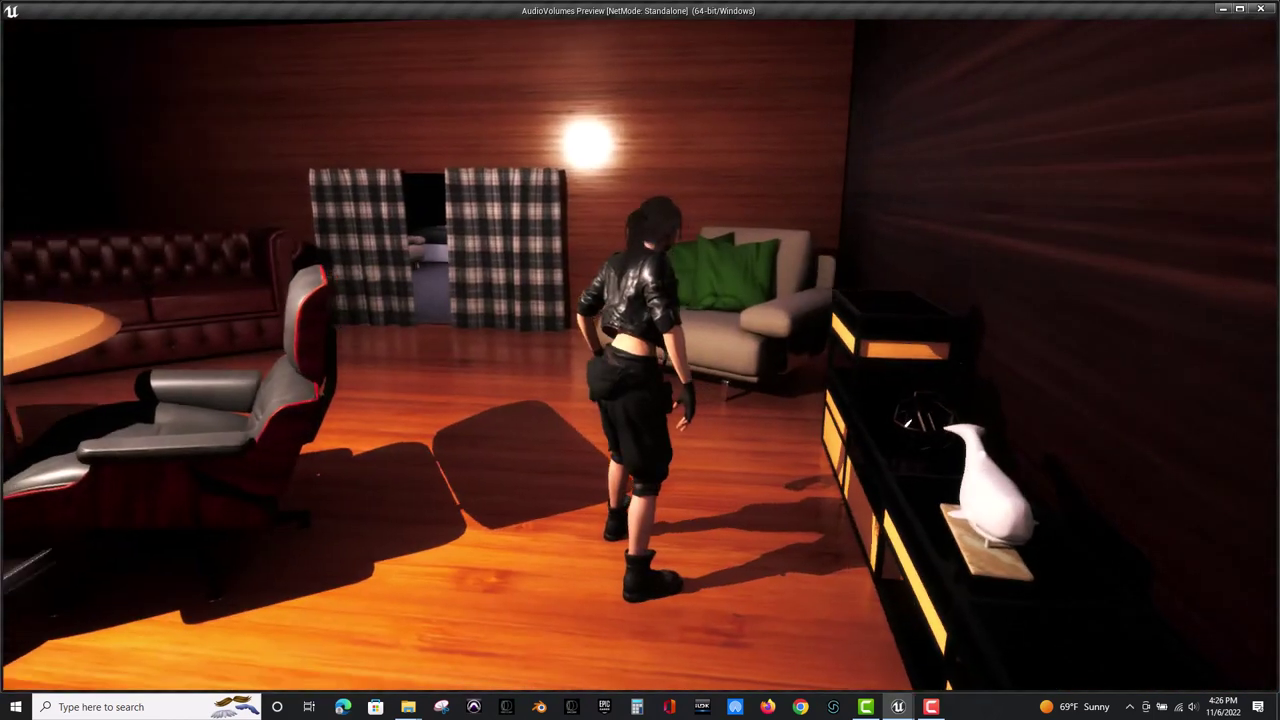
{"action": "key", "text": "w"}
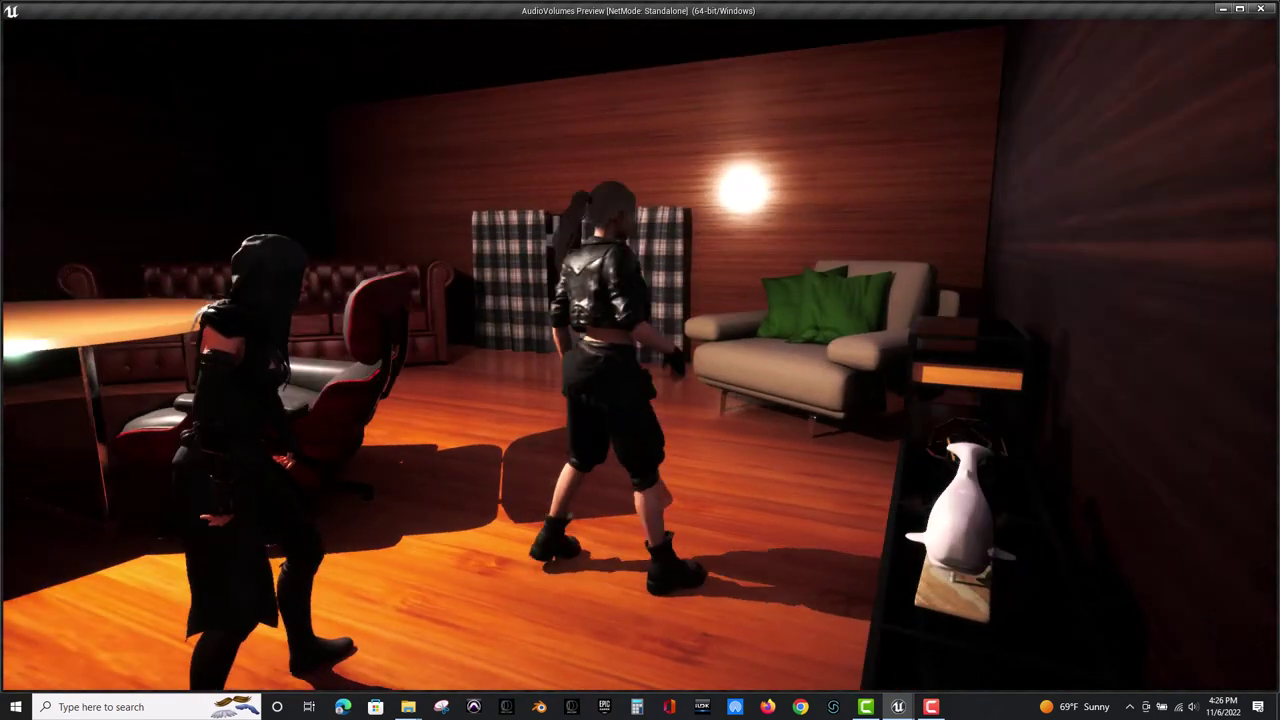
{"action": "key", "text": "w"}
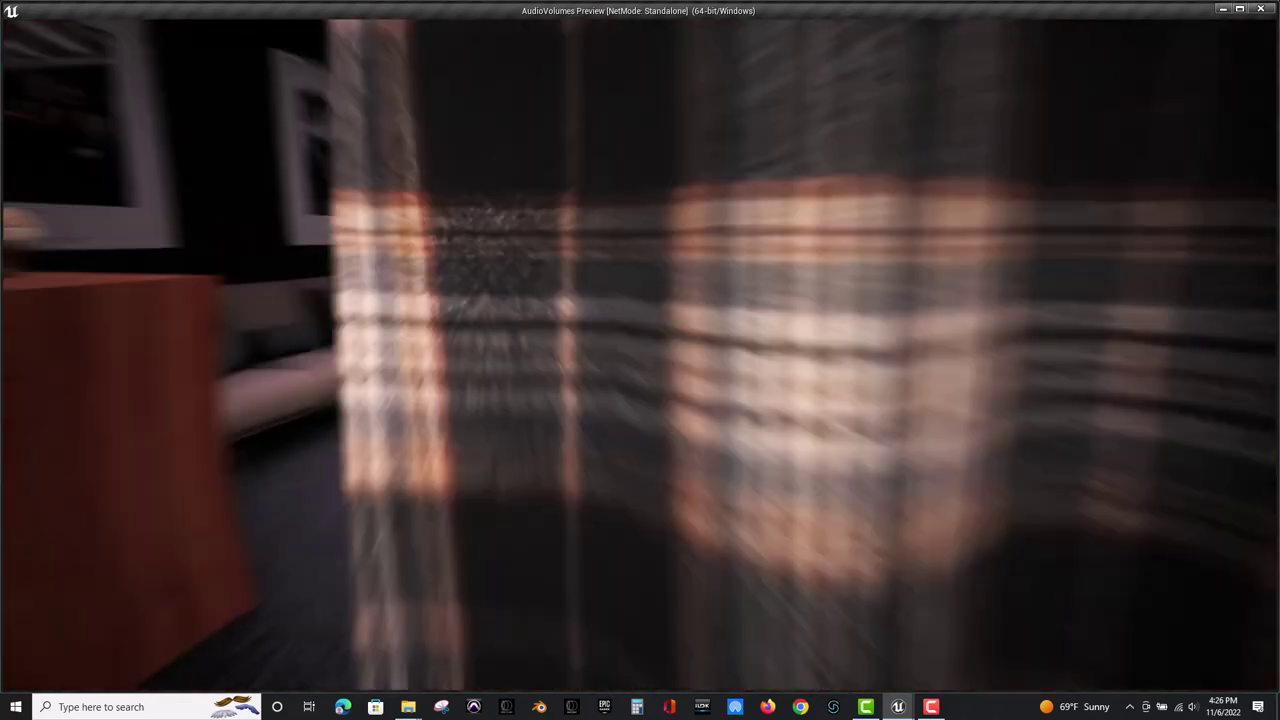
{"action": "key", "text": "w"}
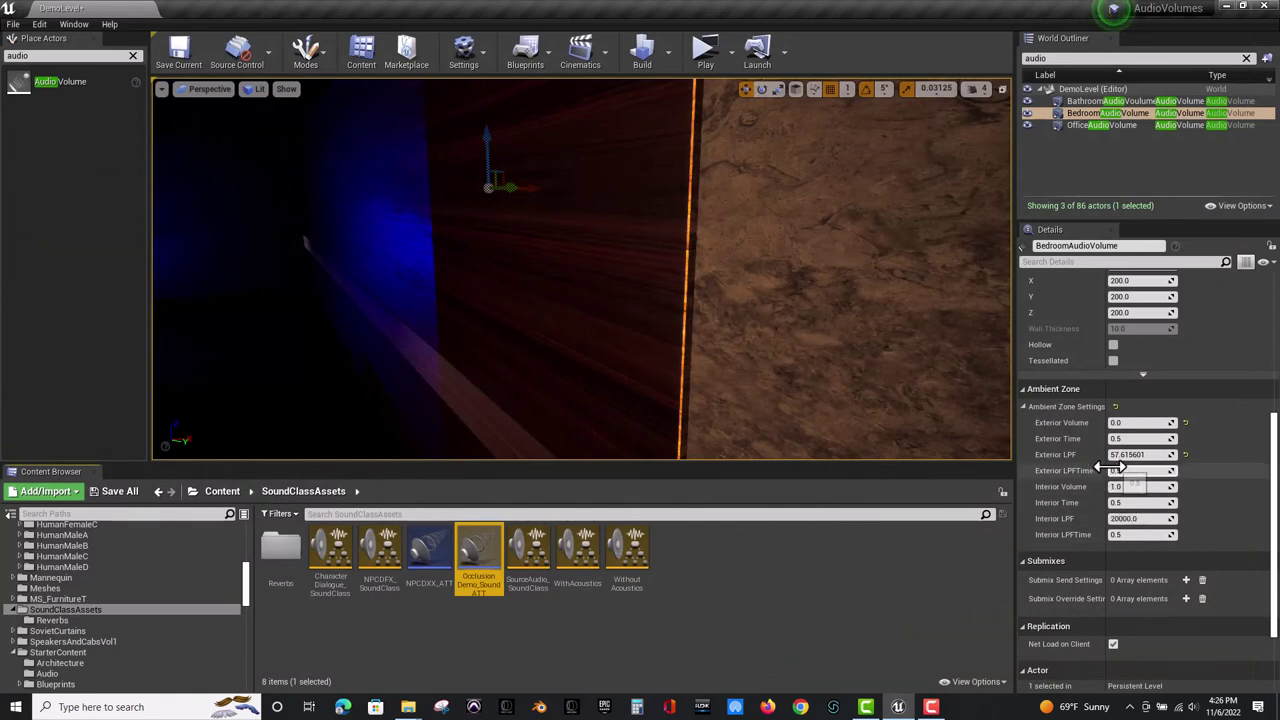
Set BedroomAudioVolume's Exterior LPFTime to about 1.261 and Exterior Time to about 1.319, and save the level.
{"action": "left_click_drag", "start_coordinate": [1120, 471], "coordinate": [1142, 471]}
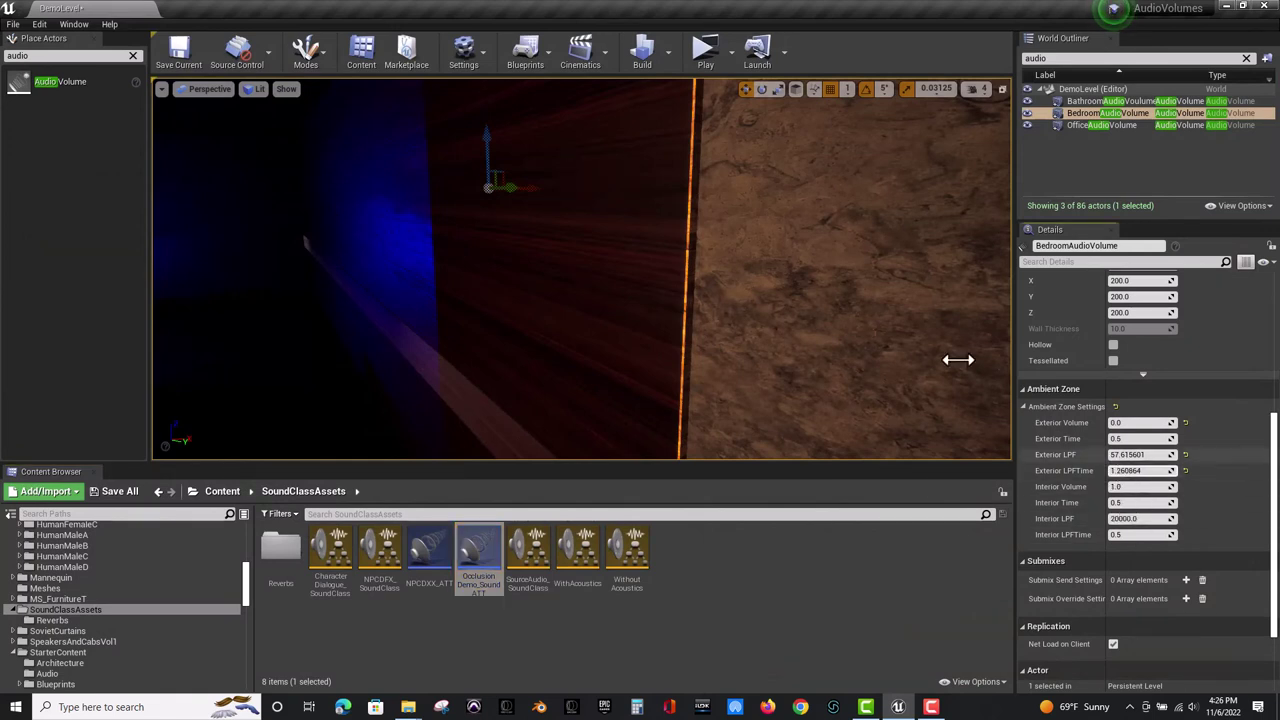
{"action": "left_click", "coordinate": [181, 64]}
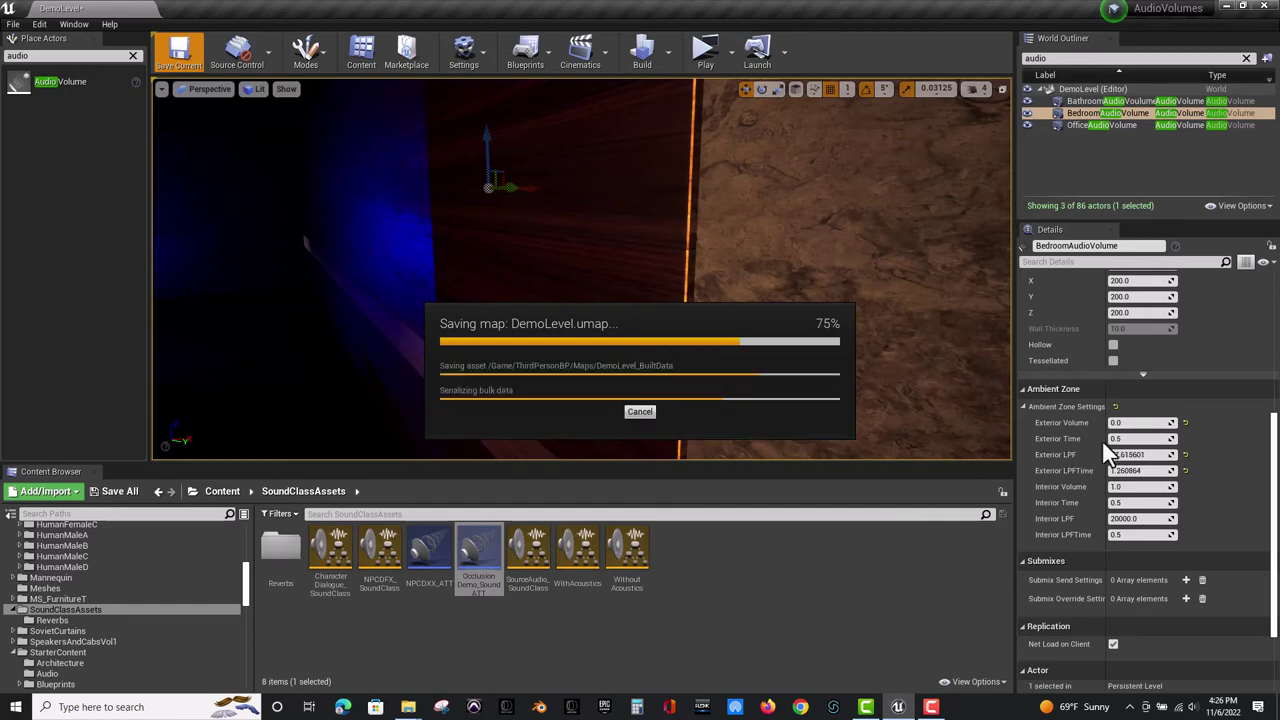
{"action": "left_click_drag", "start_coordinate": [1118, 440], "coordinate": [1140, 440]}
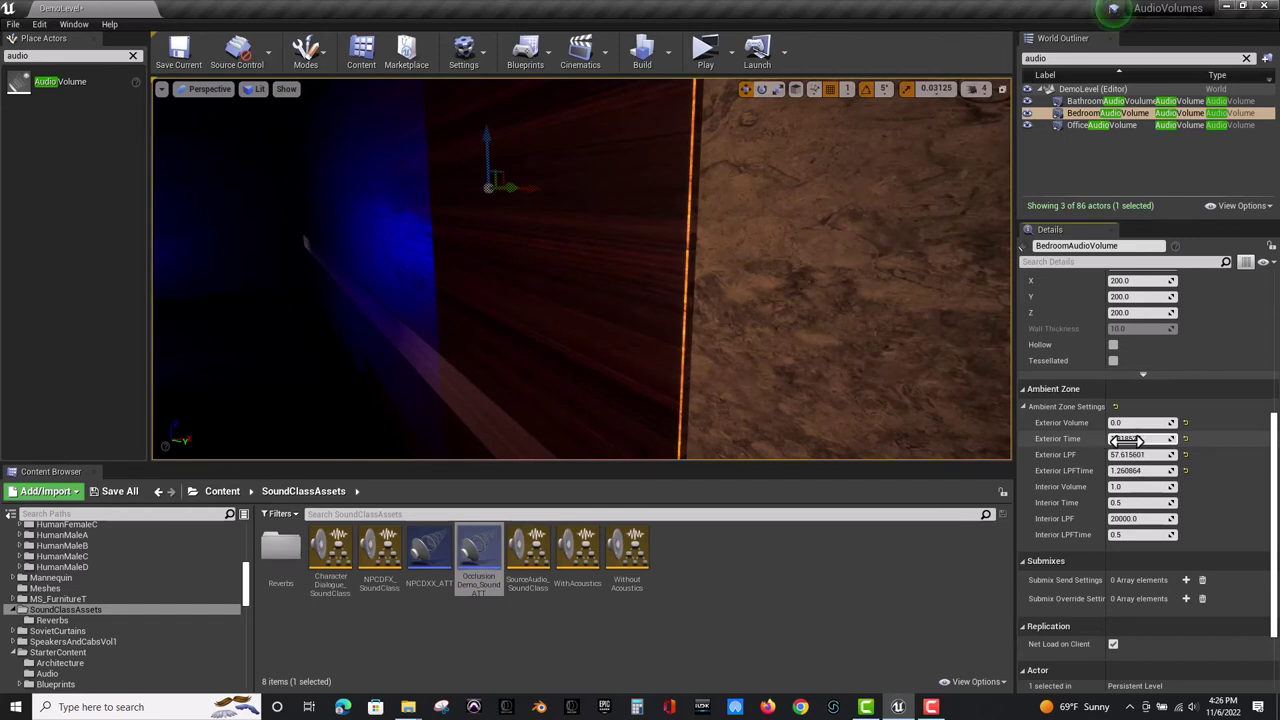
{"action": "left_click", "coordinate": [176, 55]}
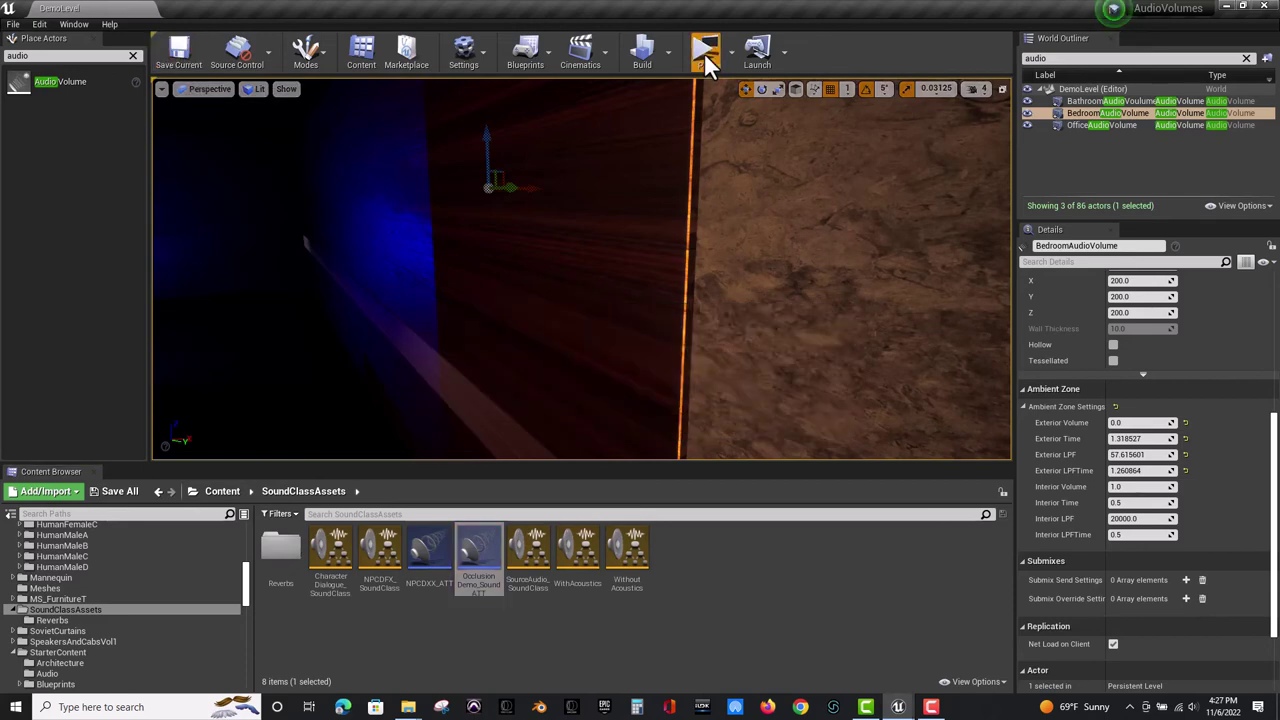
Preview the level with the longer exterior transition times, walking through the bathroom and office into the bedroom to hear the fade.
{"action": "left_click", "coordinate": [704, 52]}
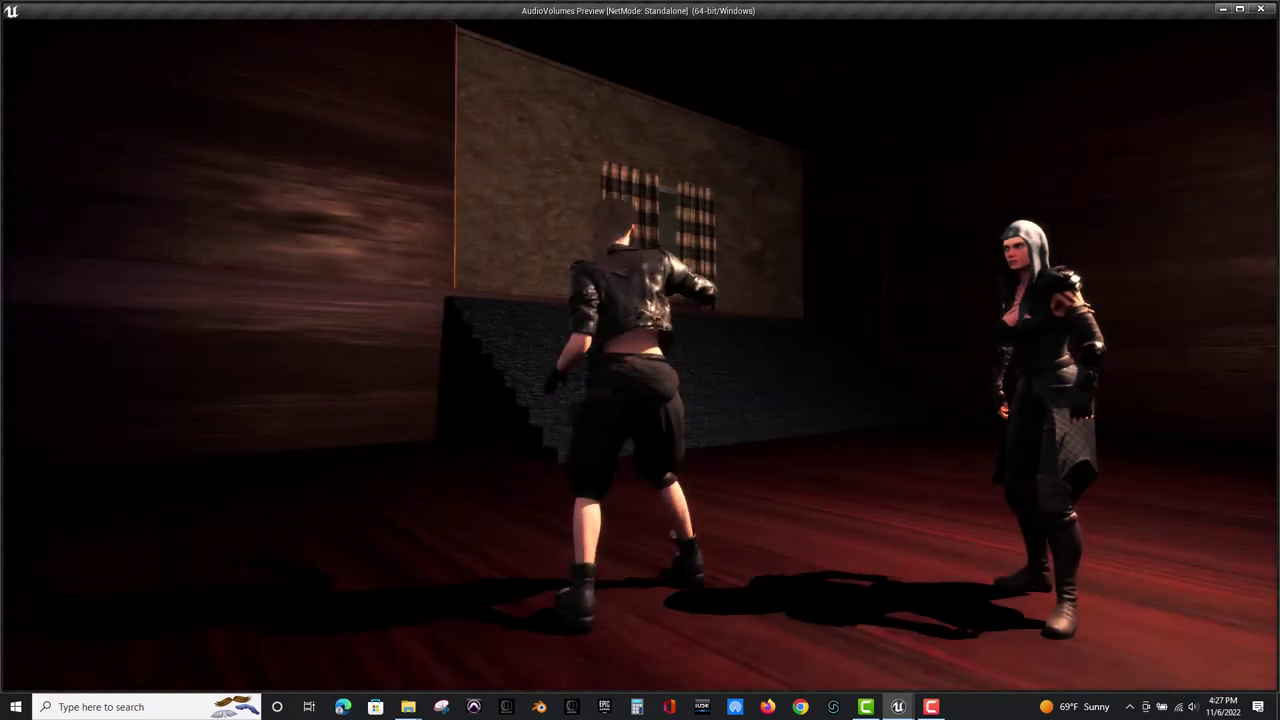
{"action": "key", "text": "w"}
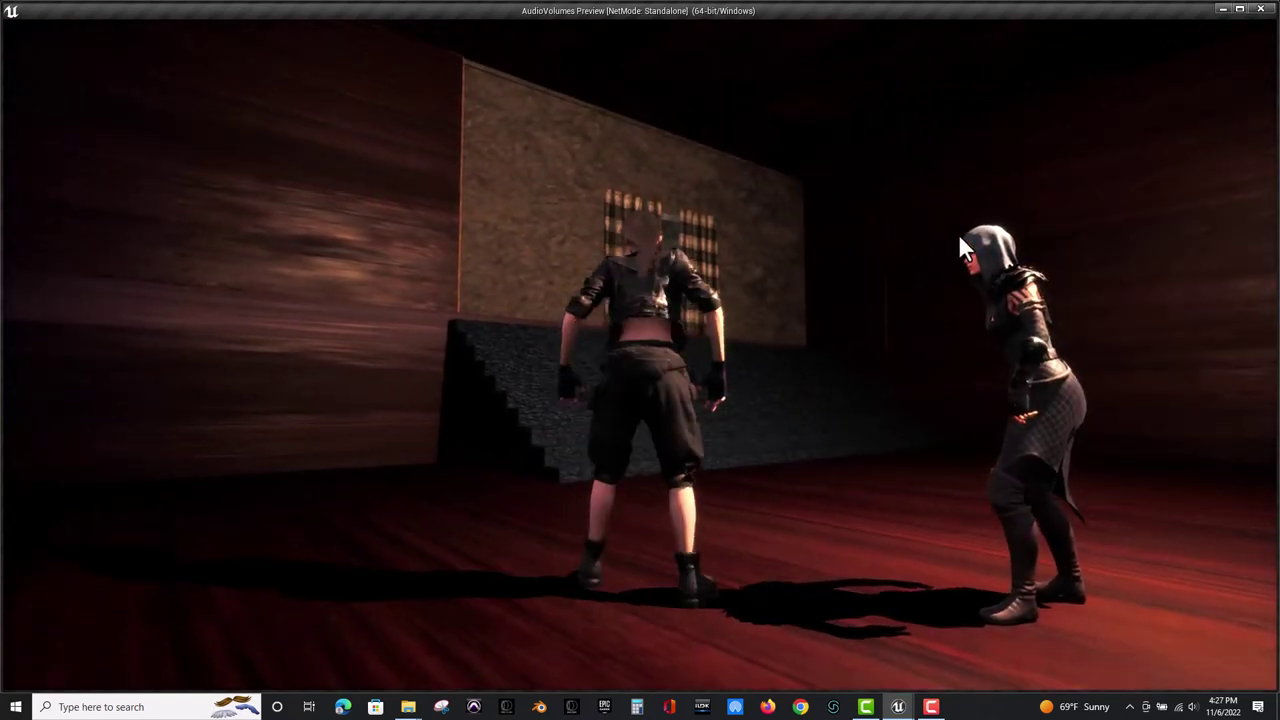
{"action": "key", "text": "w"}
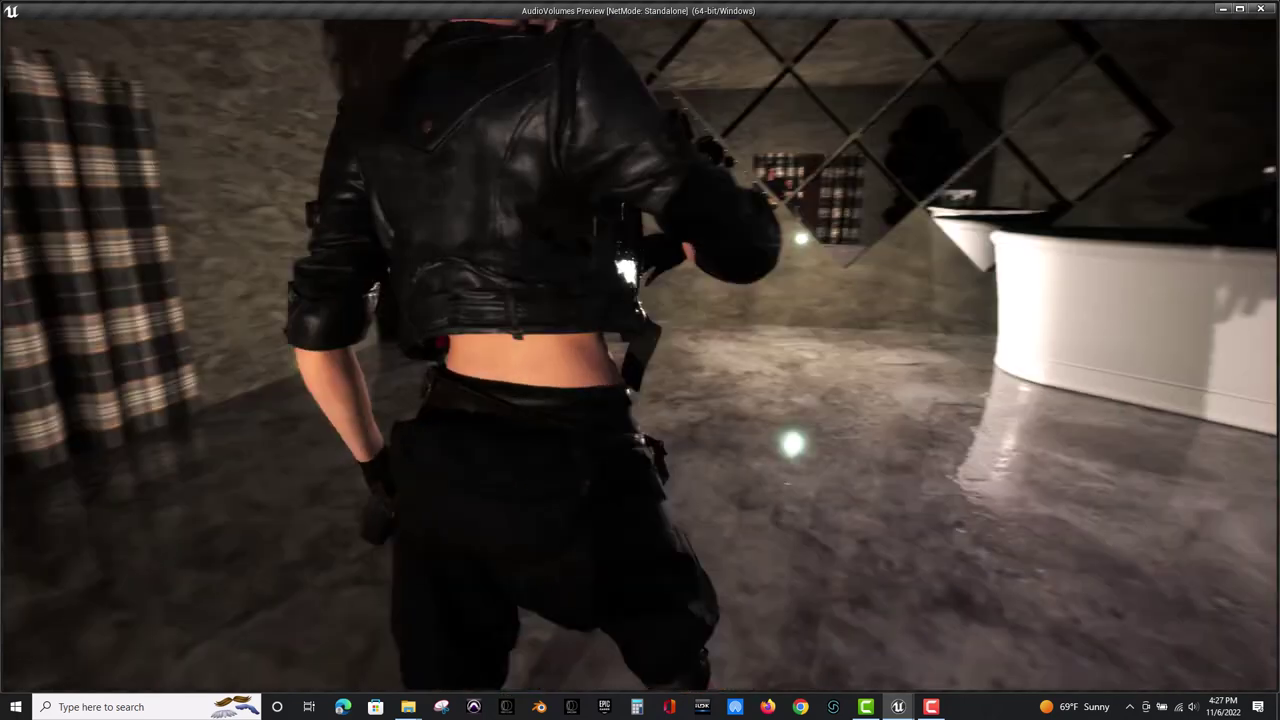
{"action": "key", "text": "w"}
{"action": "key", "text": "w"}
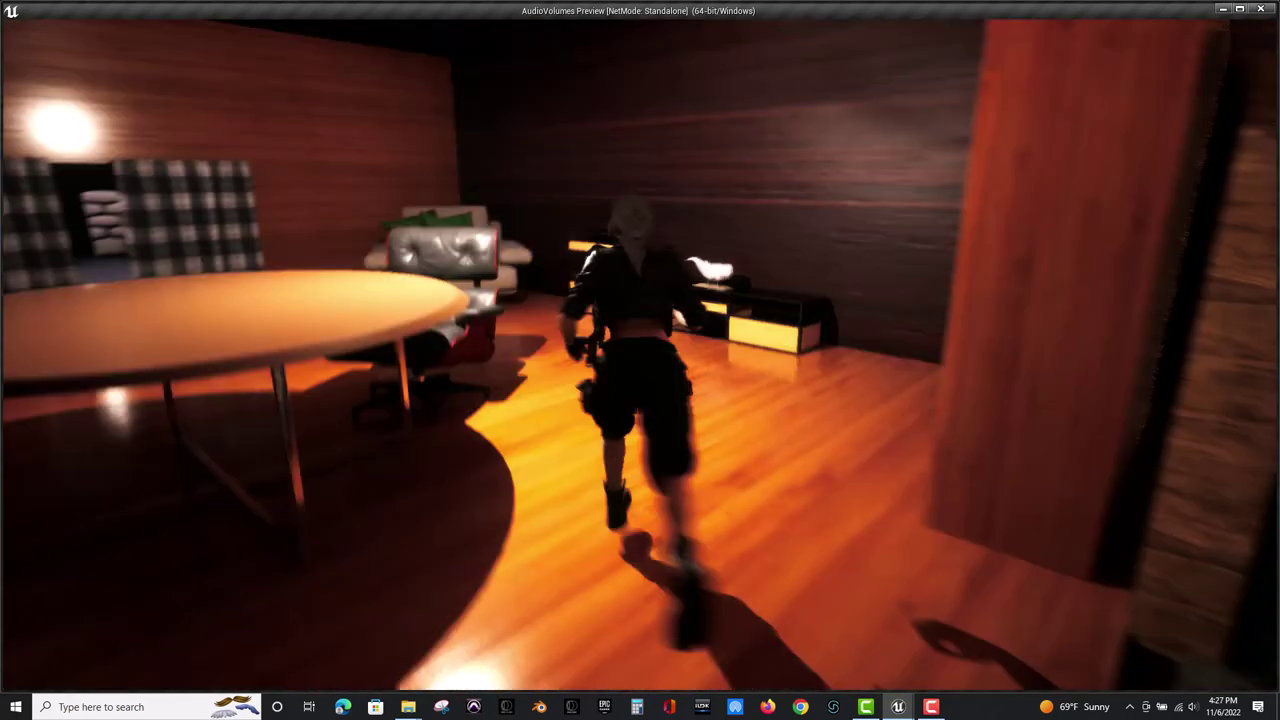
{"action": "key", "text": "w"}
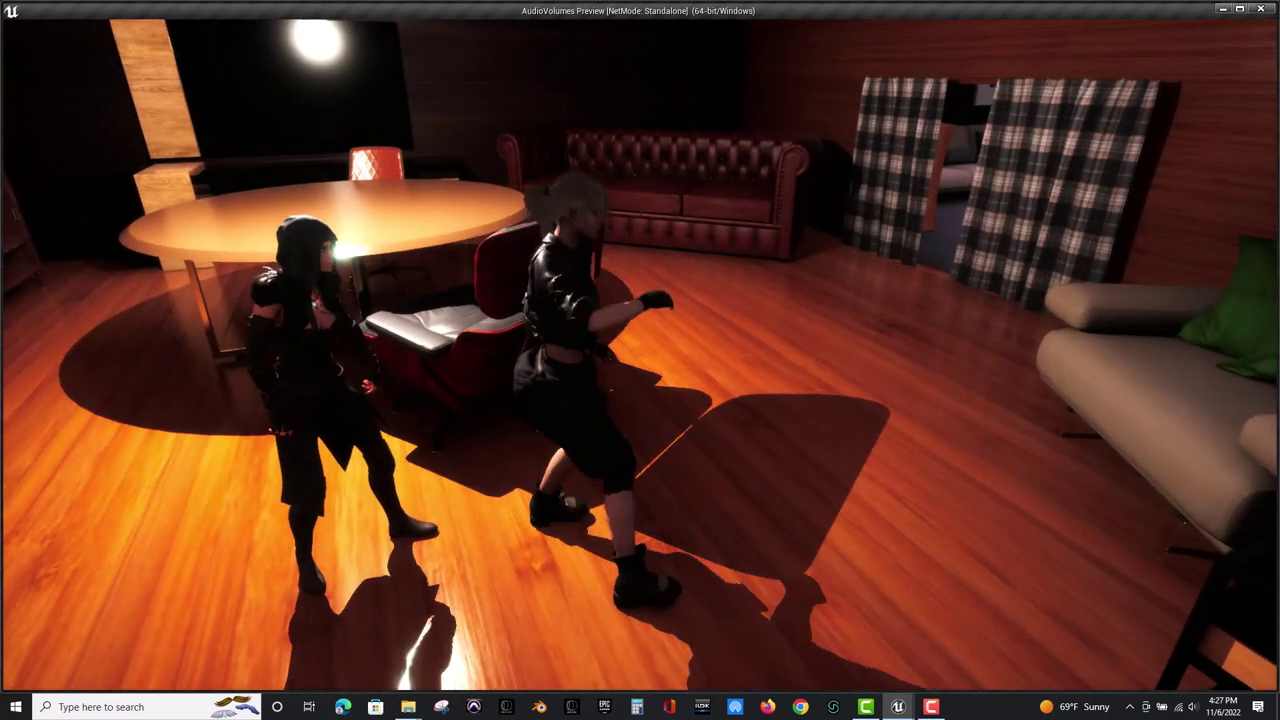
{"action": "key", "text": "w"}
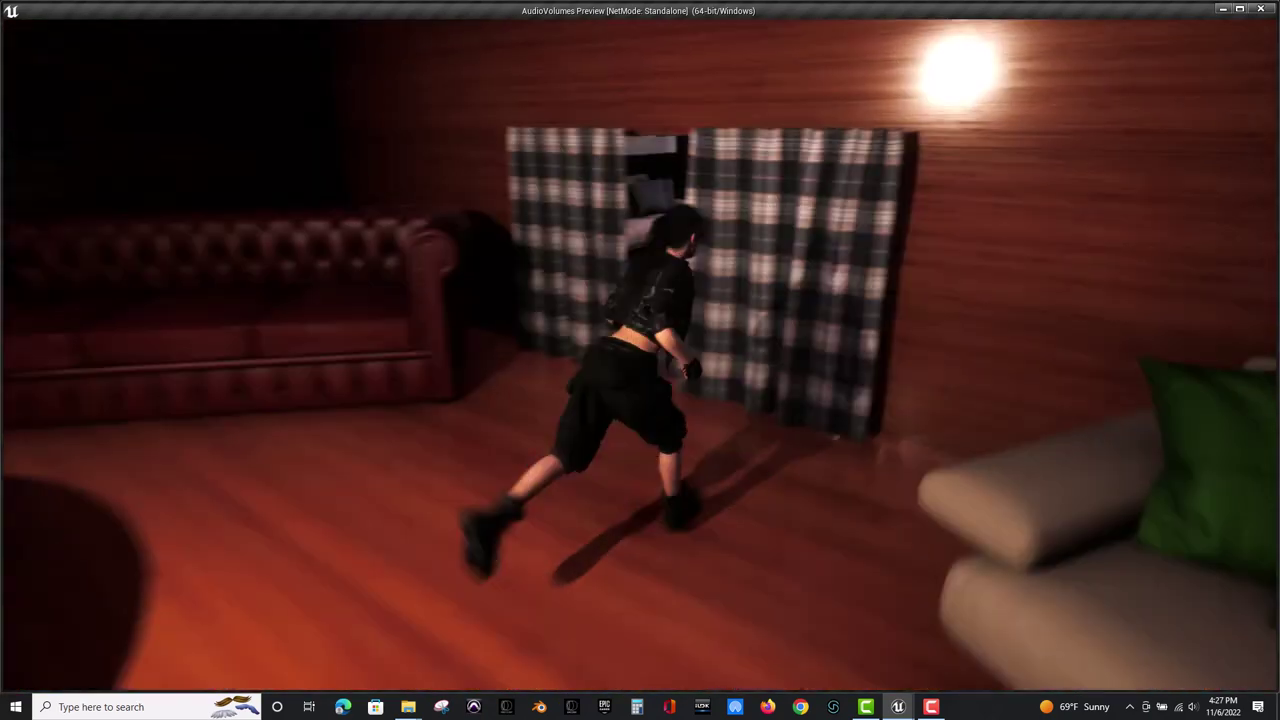
{"action": "key", "text": "w"}
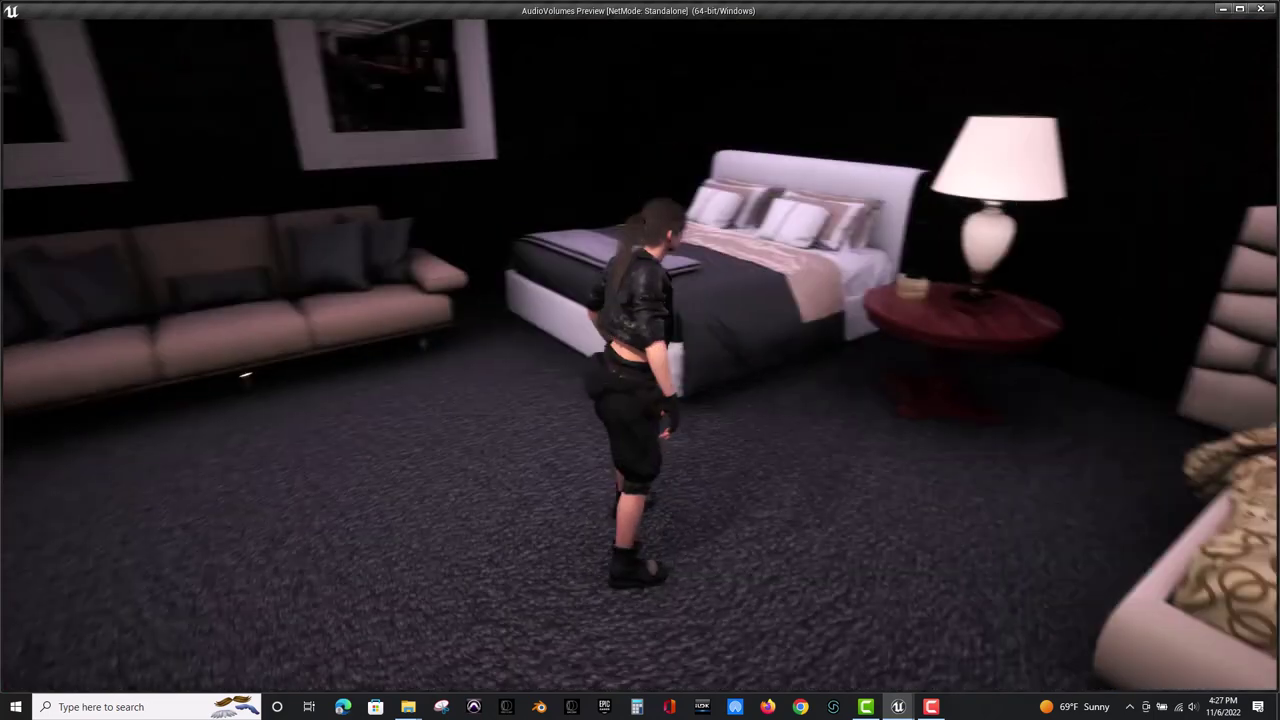
{"action": "key", "text": "w"}
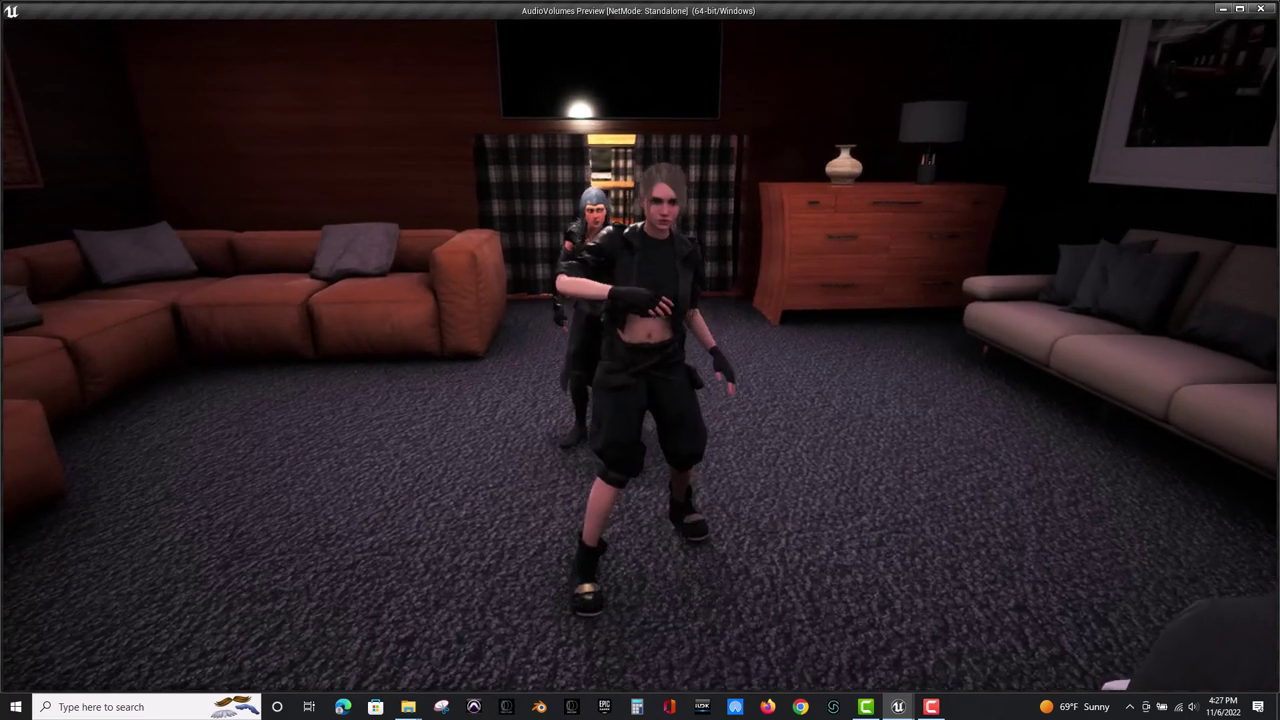
Walk the previewed character out of the bedroom through the office and bathroom, past the brick wall to the speakers, listening for sound changes.
{"action": "key", "text": "d"}
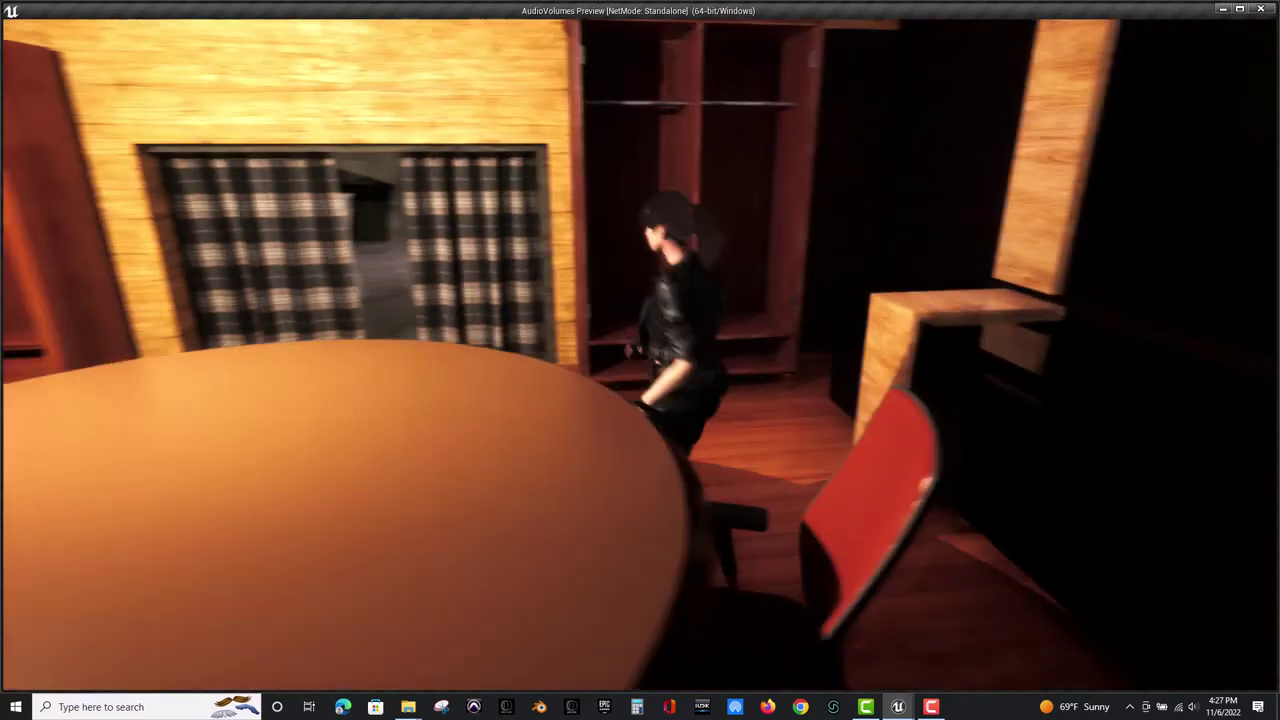
{"action": "key", "text": "w"}
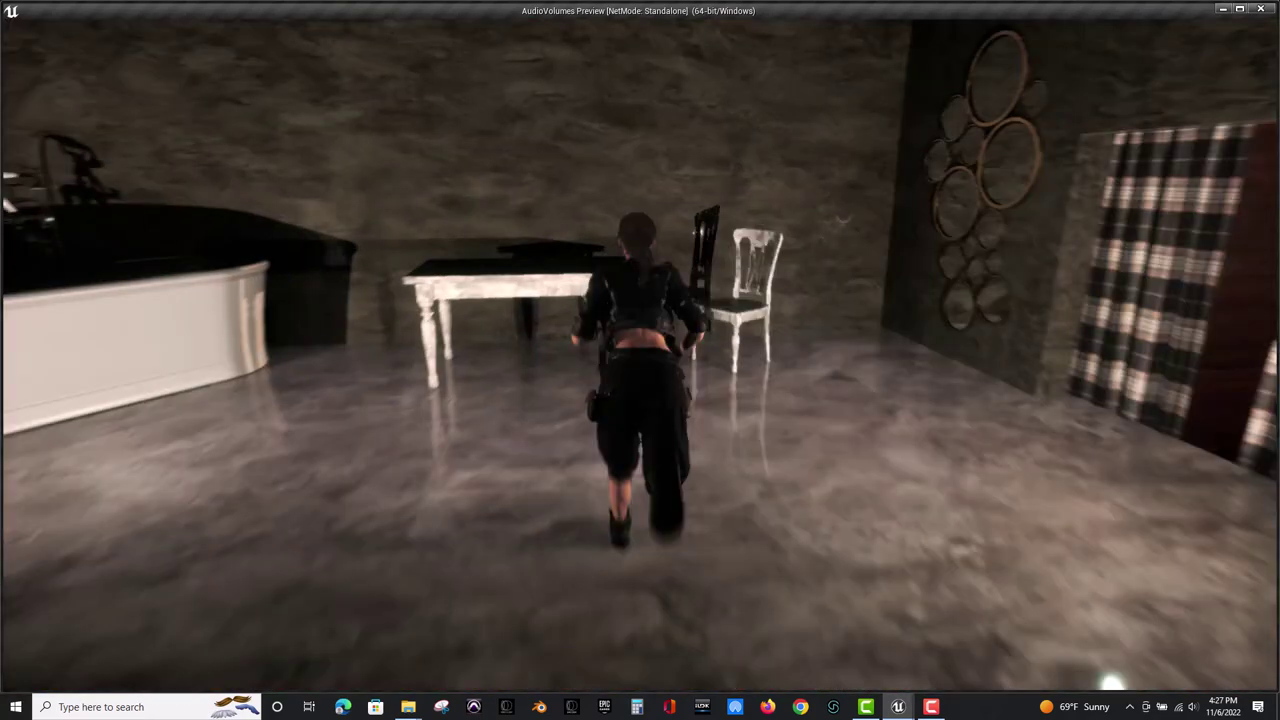
{"action": "key", "text": "w"}
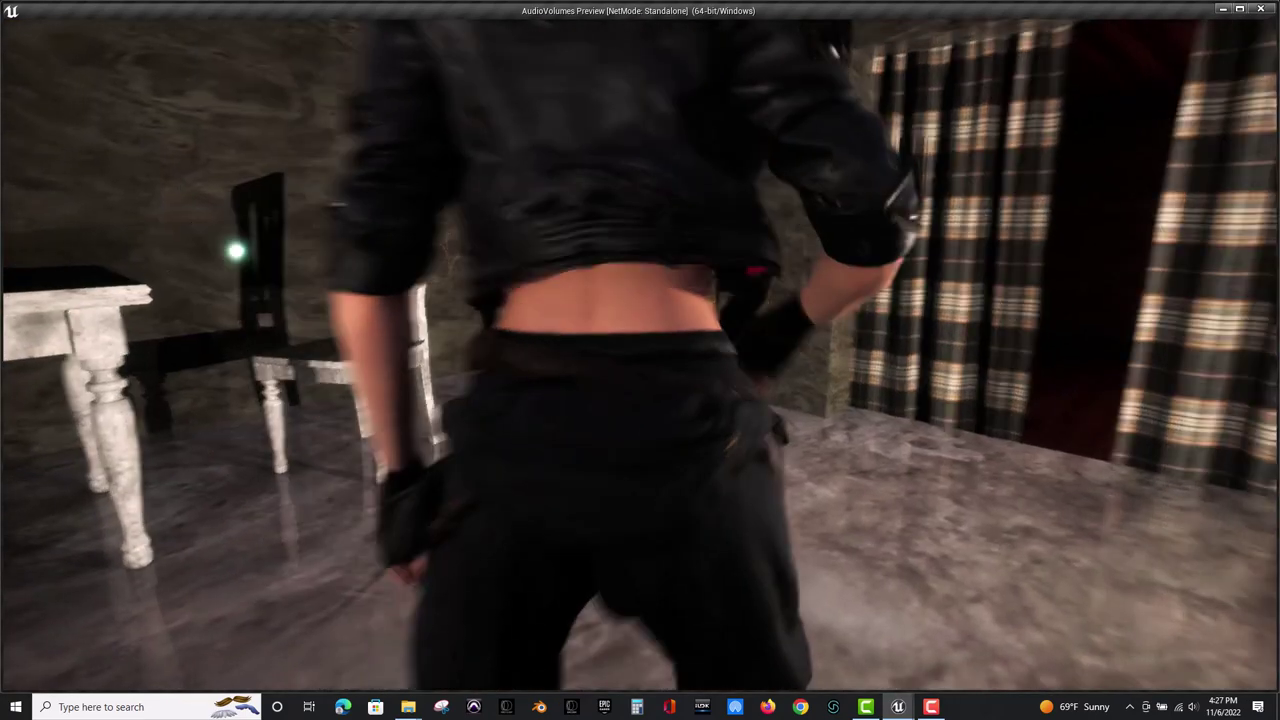
{"action": "key", "text": "w"}
{"action": "key", "text": "w"}
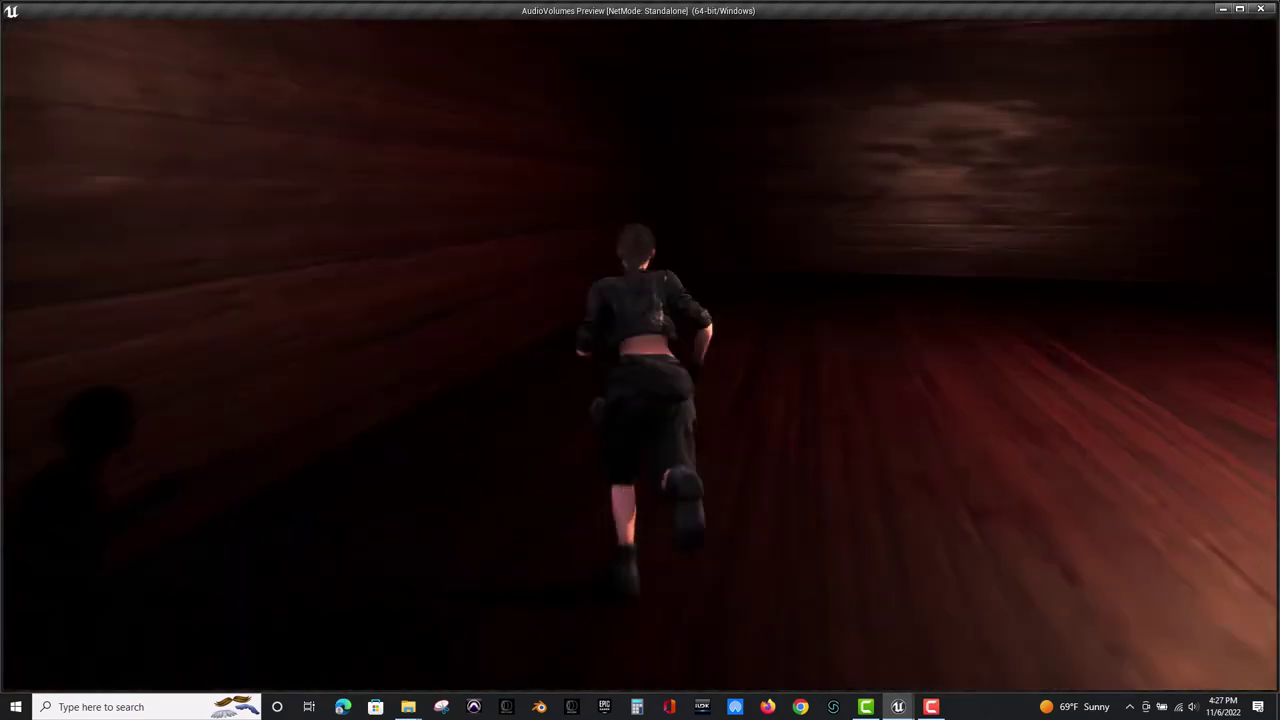
{"action": "key", "text": "w"}
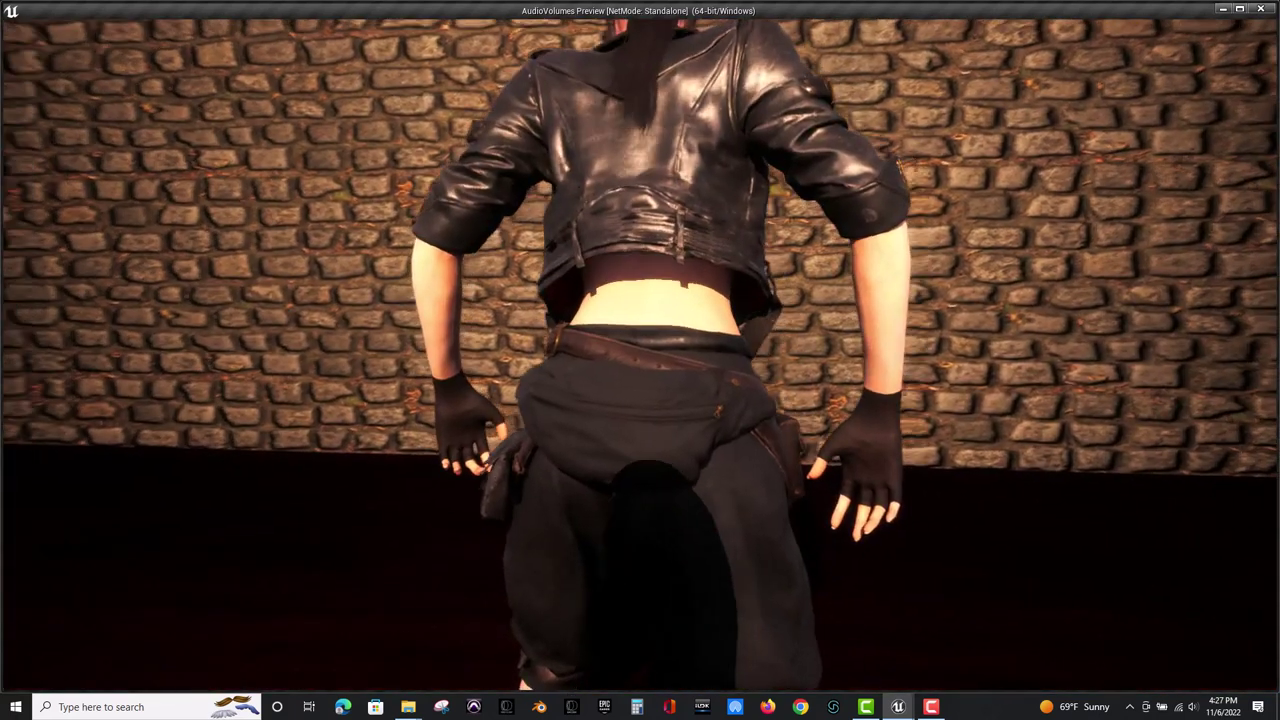
{"action": "key", "text": "w"}
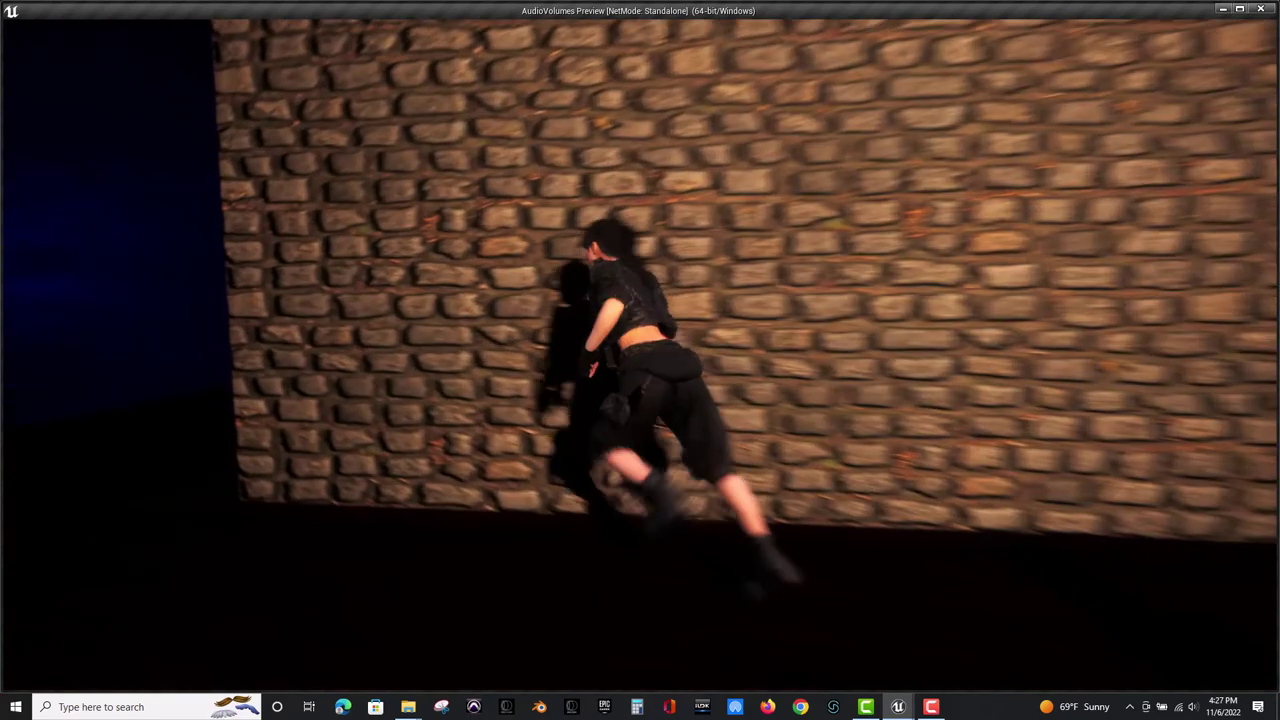
{"action": "key", "text": "w"}
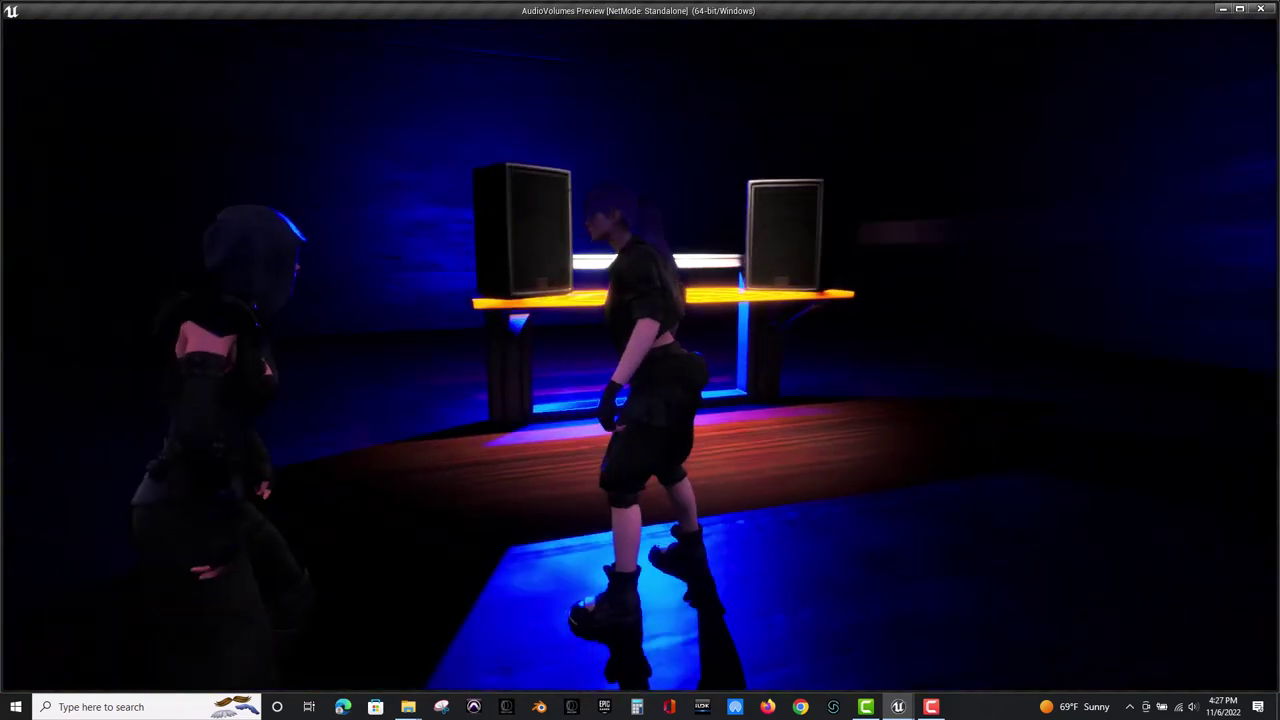
Listen in front of the speakers, and run around the end of the brick wall to compare direct and blocked sound.
{"action": "key", "text": "d"}
{"action": "key", "text": "w"}
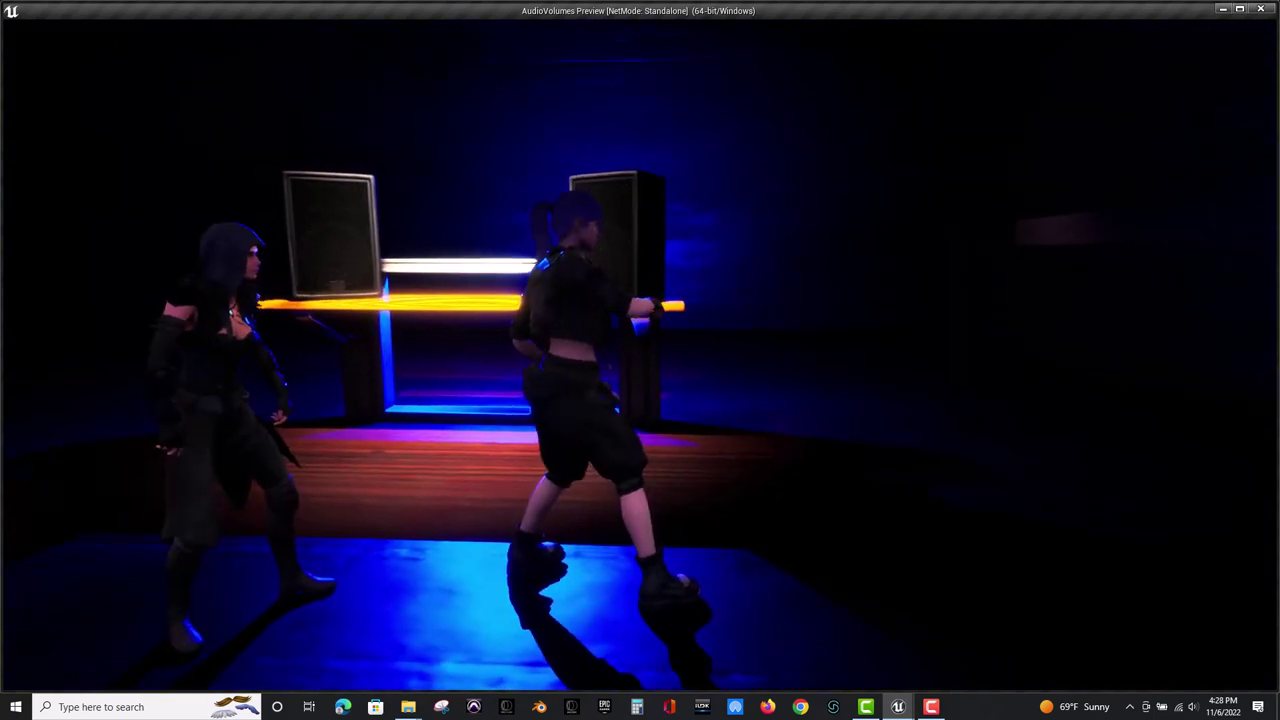
{"action": "key", "text": "s"}
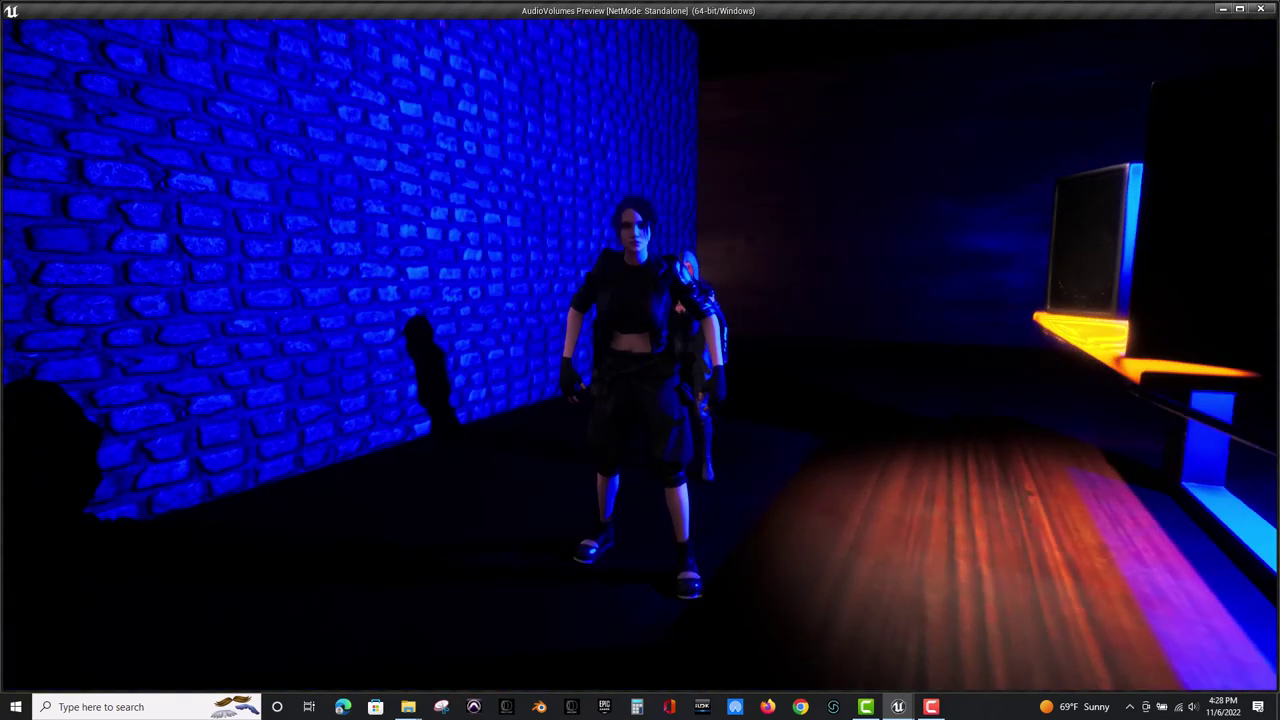
{"action": "key", "text": "a"}
{"action": "key", "text": "w"}
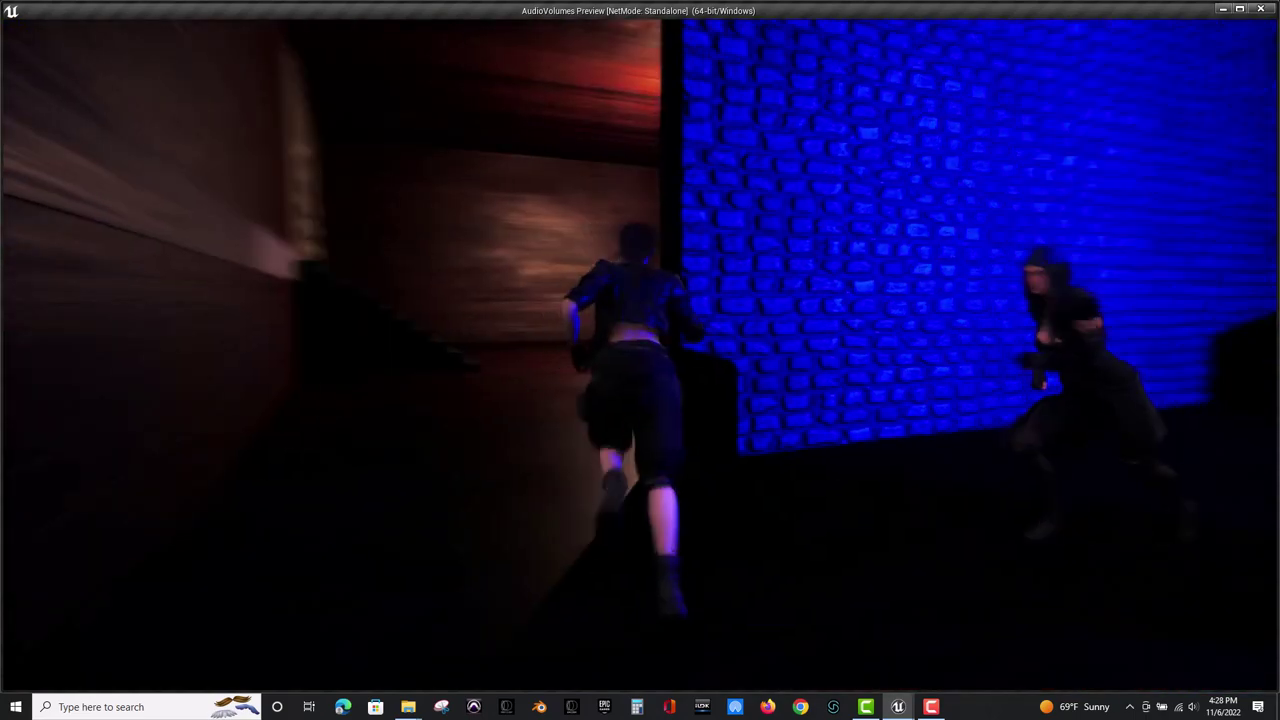
{"action": "key", "text": "w"}
{"action": "key", "text": "w"}
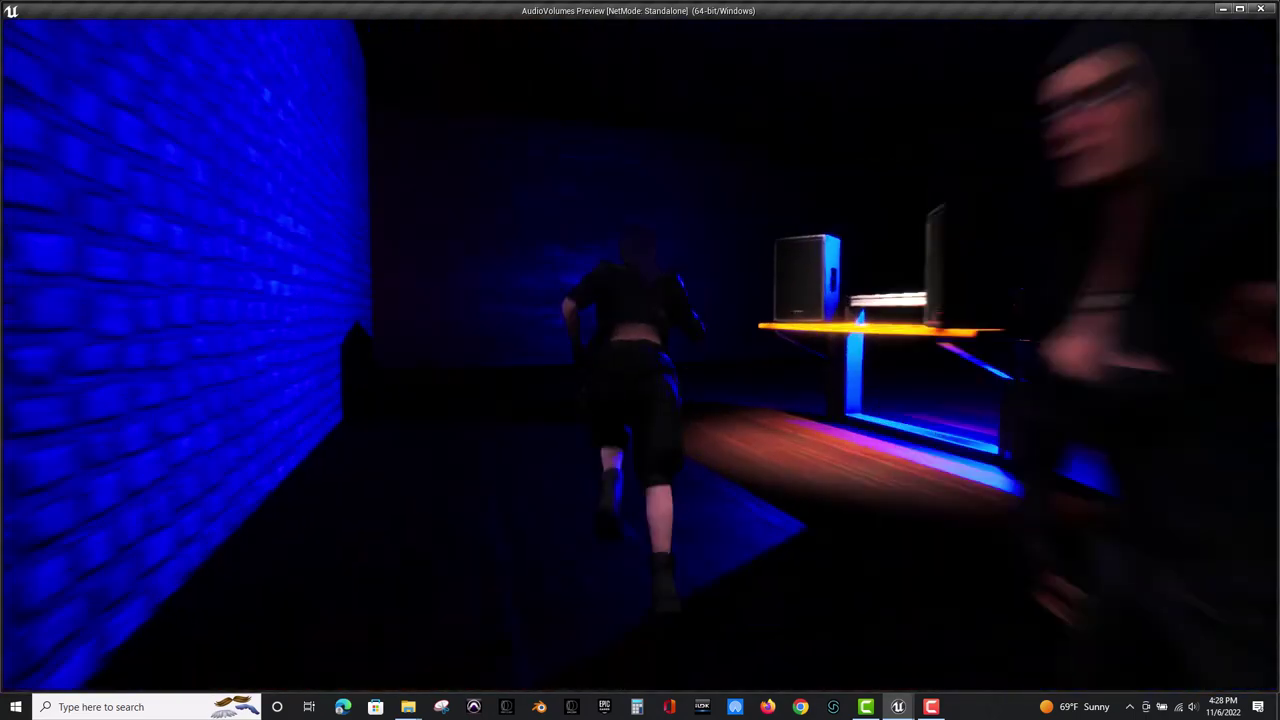
{"action": "key", "text": "w"}
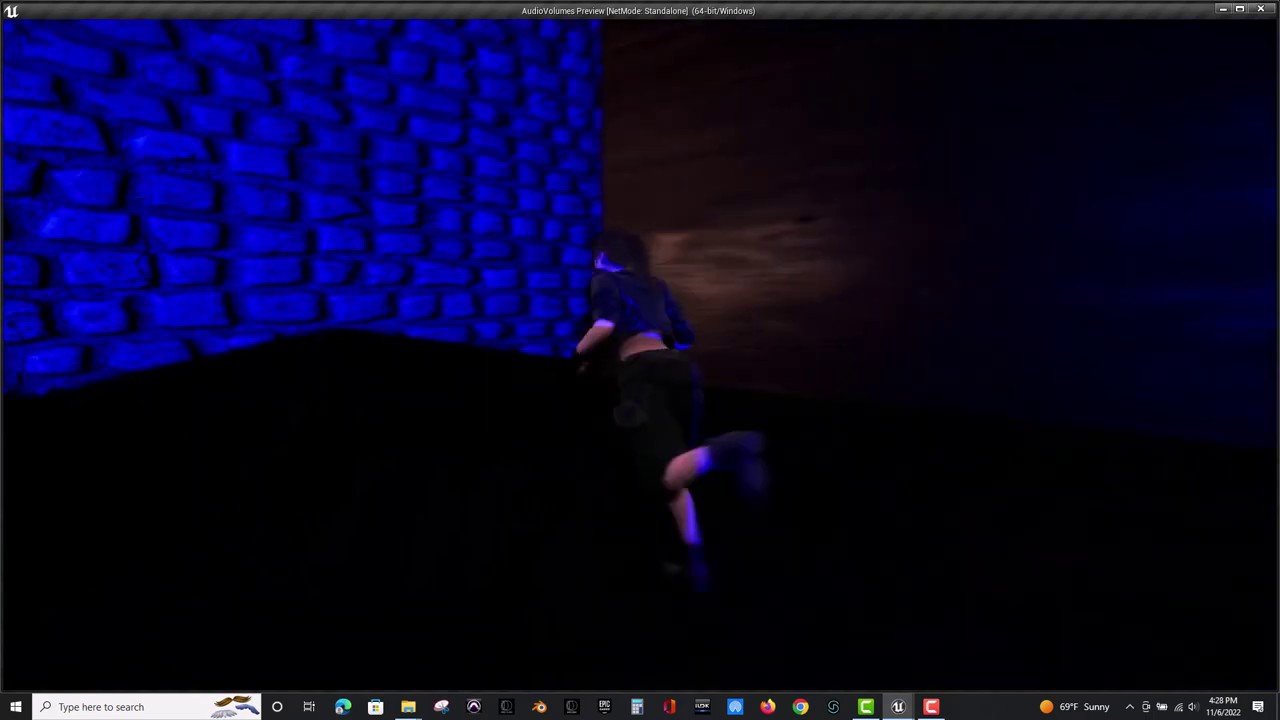
{"action": "key", "text": "w"}
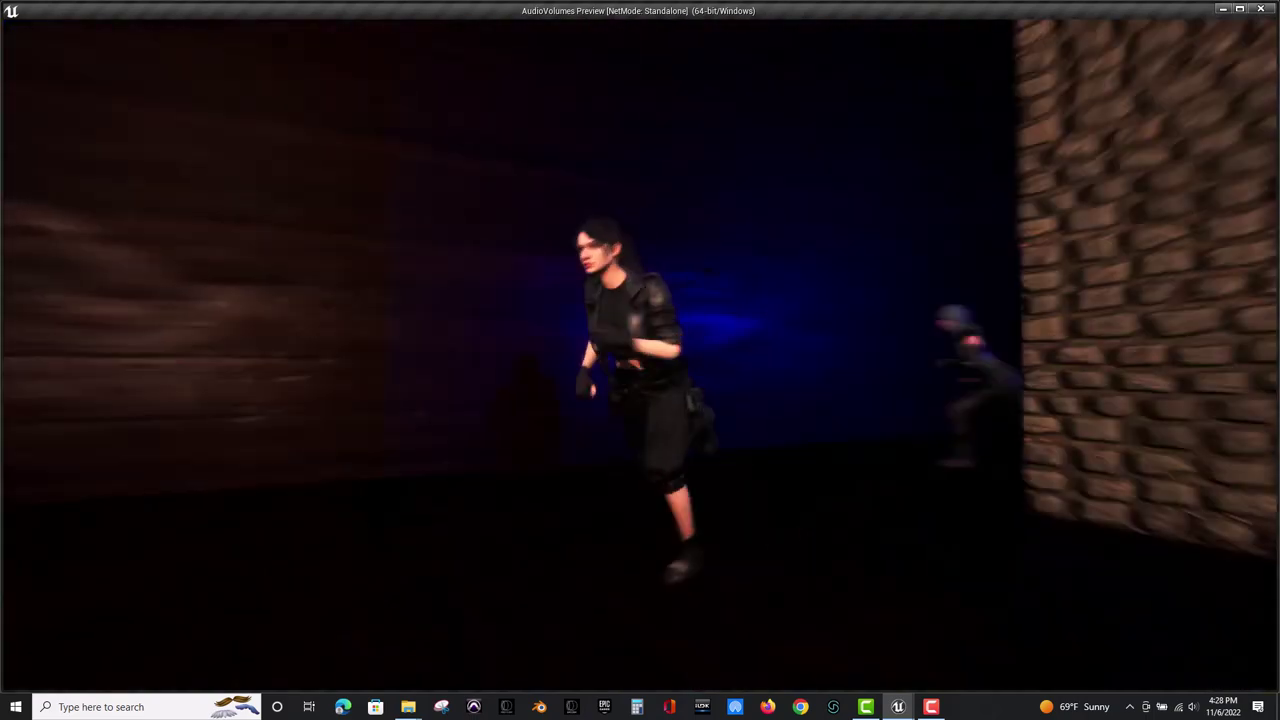
Move along the far side of the brick wall to its edge to hear how it occludes the speakers.
{"action": "key", "text": "w"}
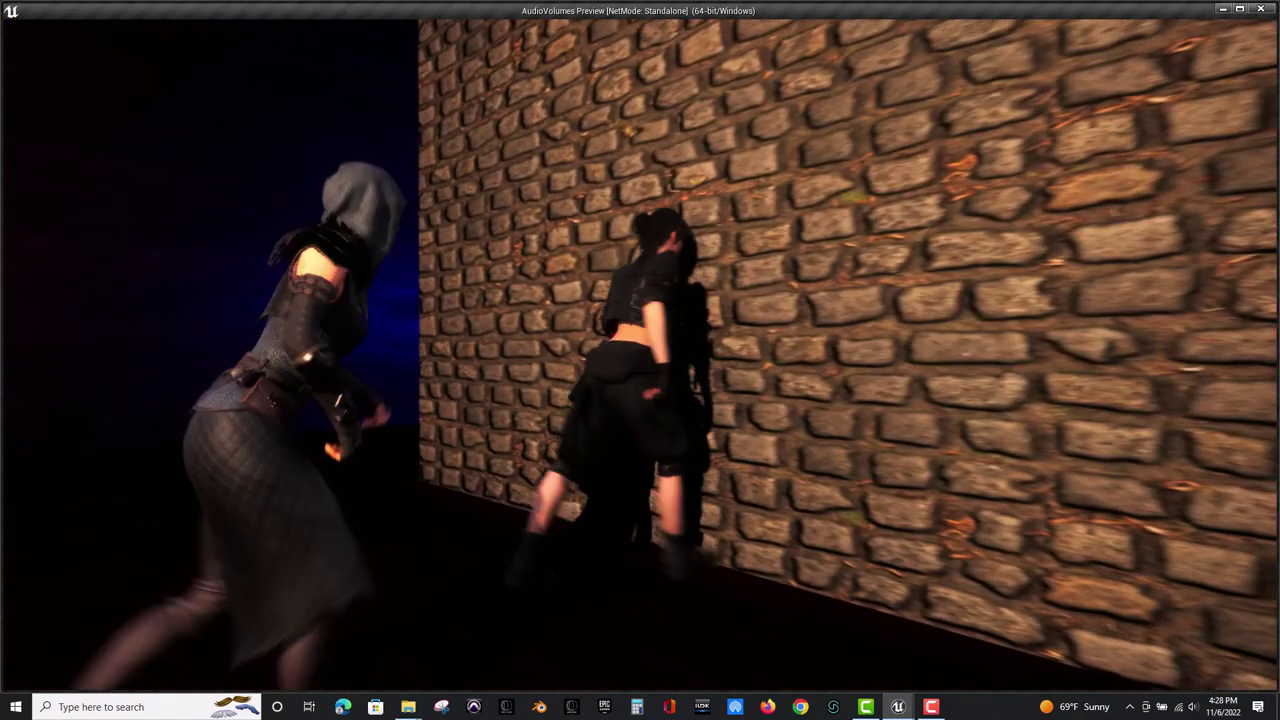
{"action": "key", "text": "s"}
{"action": "key", "text": "d"}
{"action": "key", "text": "w"}
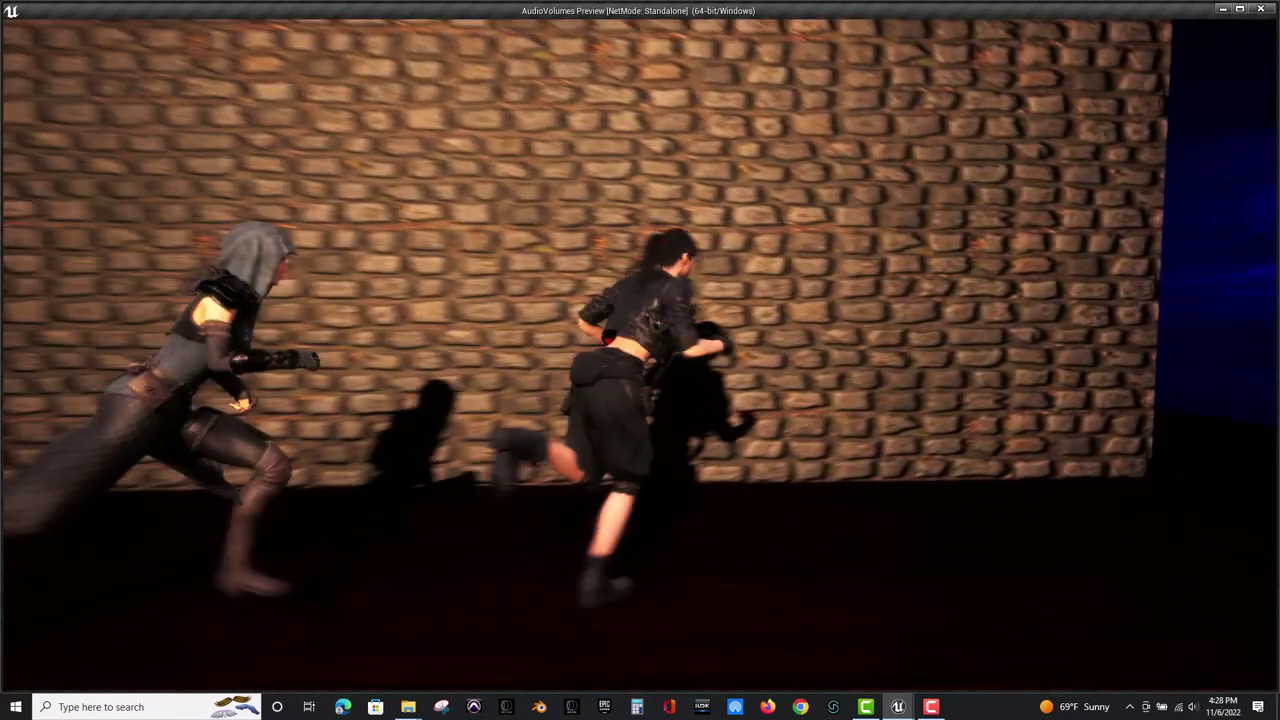
{"action": "key", "text": "d"}
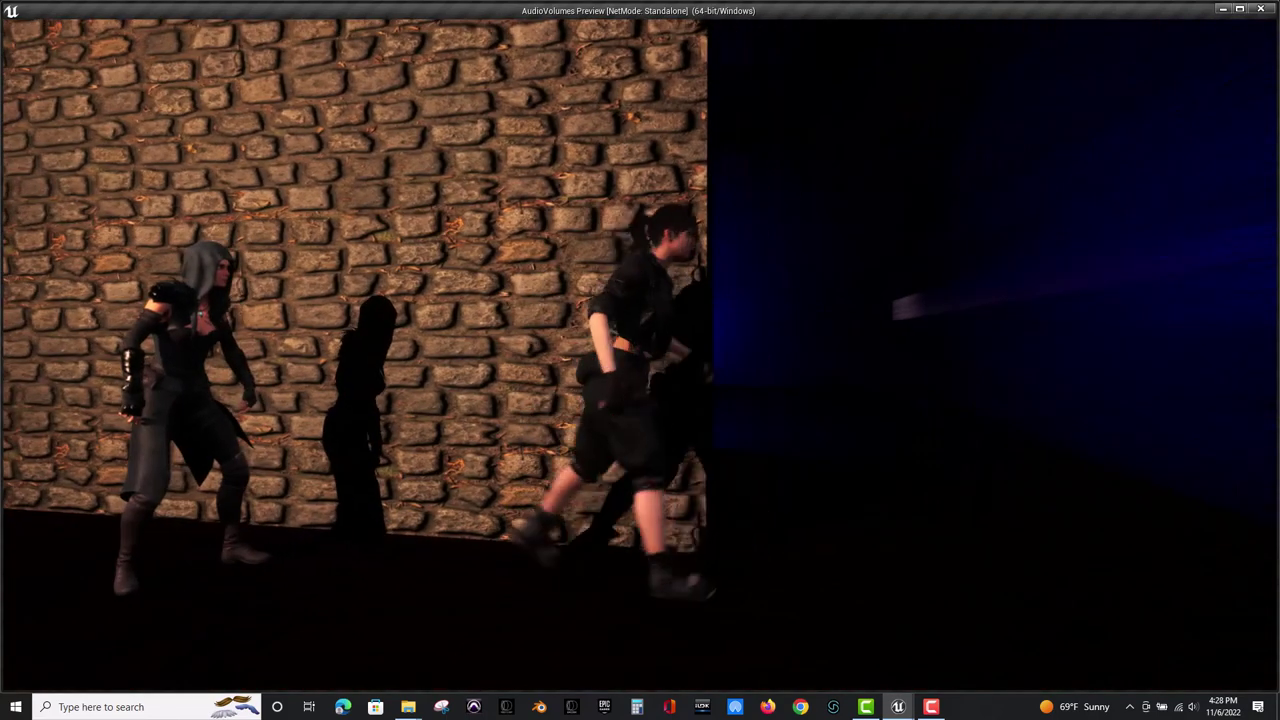
{"action": "key", "text": "s"}
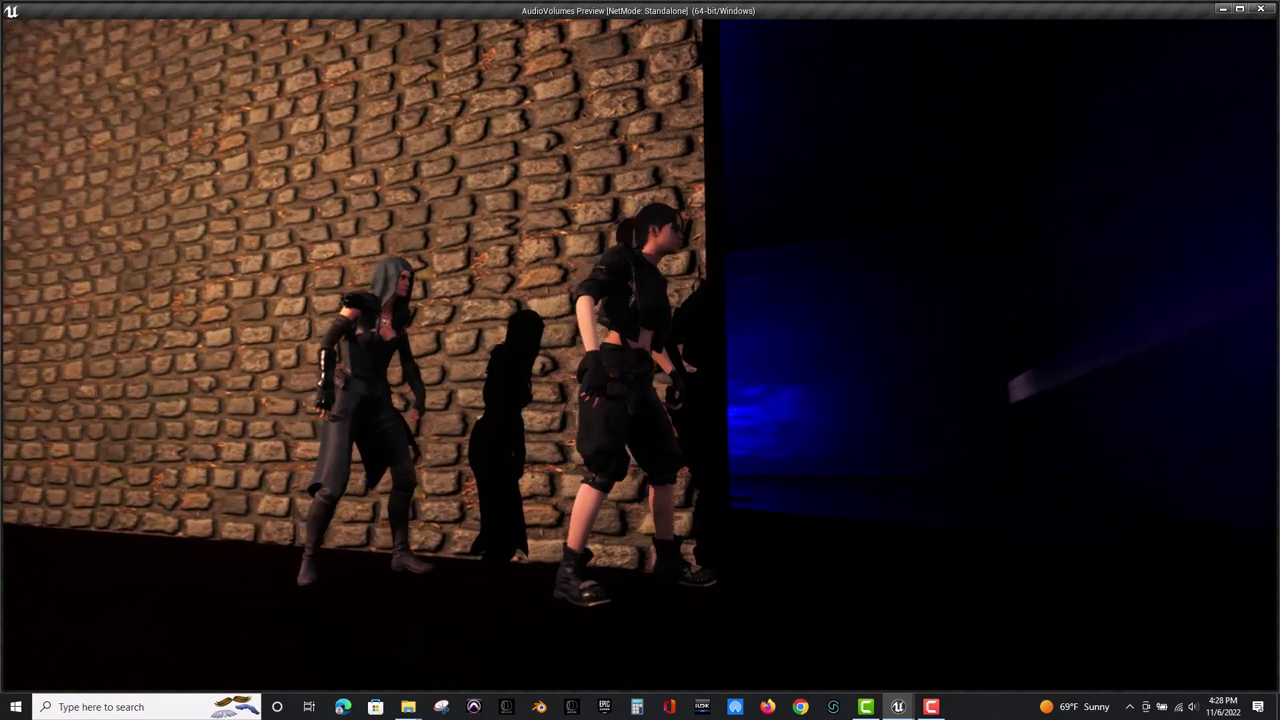
Run back up the ramp through the bathroom and office into the bedroom to hear the transitions, and end the preview.
{"action": "key", "text": "s"}
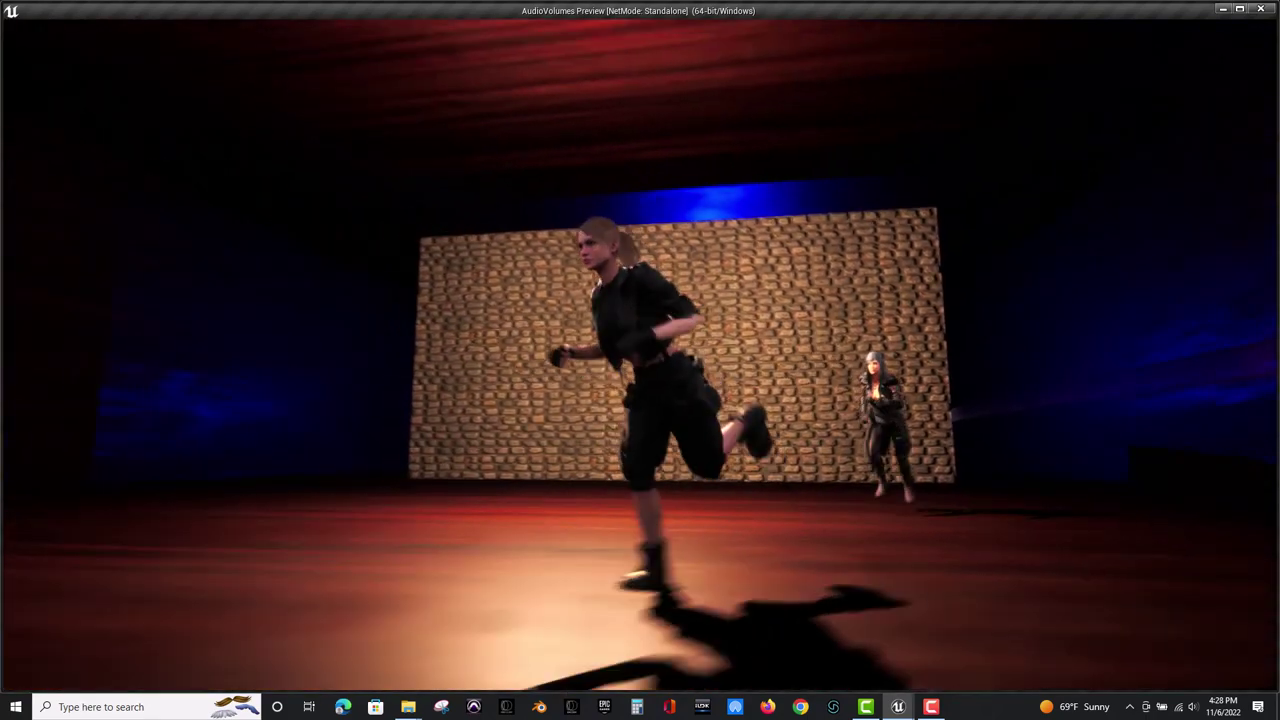
{"action": "key", "text": "w"}
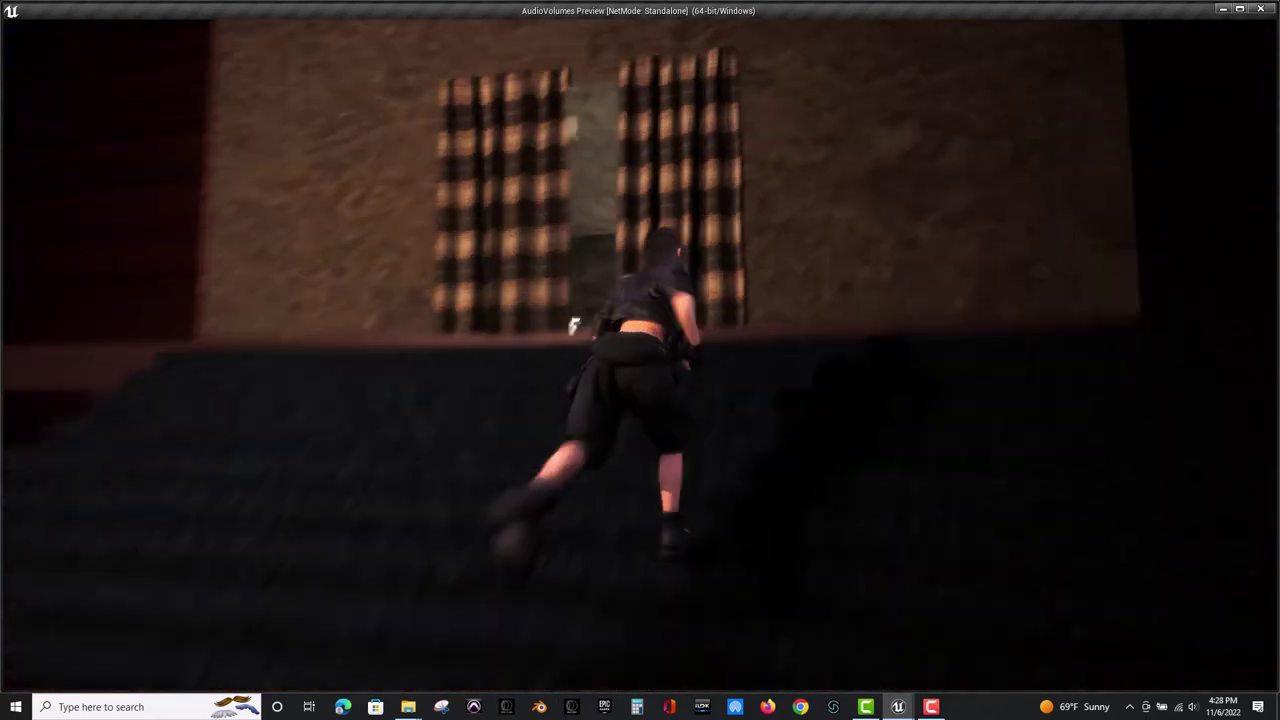
{"action": "key", "text": "w"}
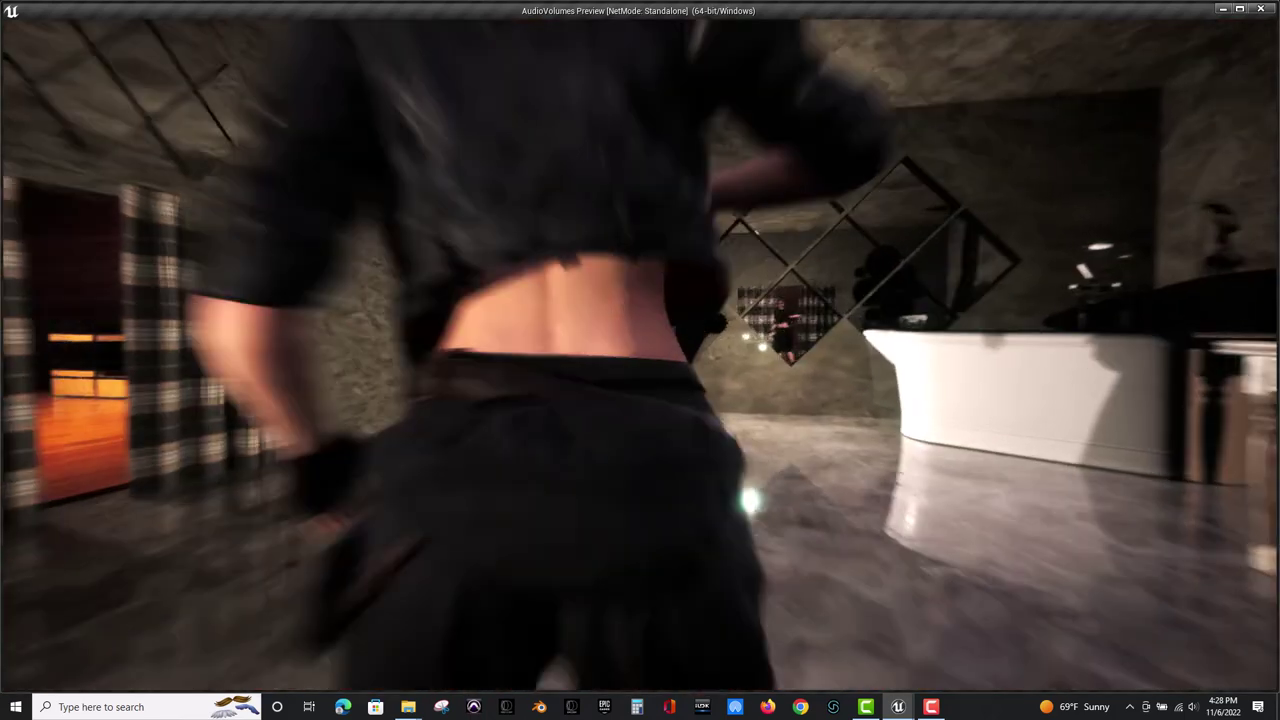
{"action": "key", "text": "w"}
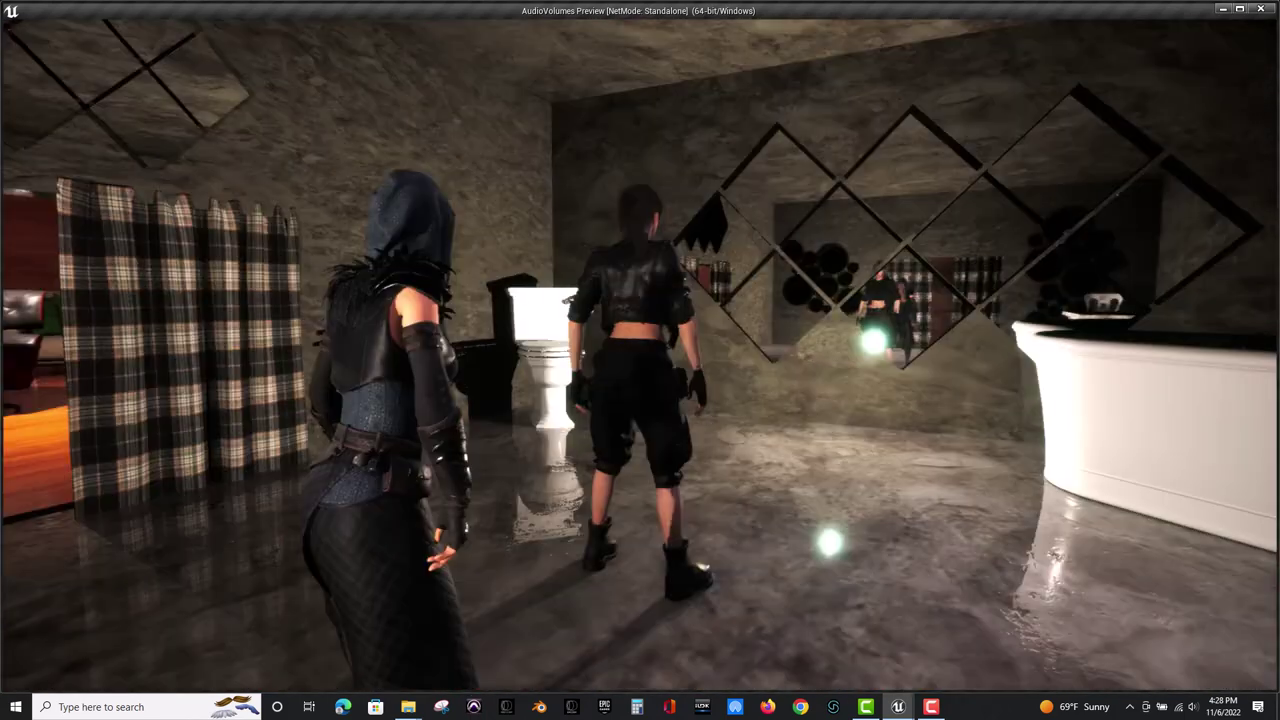
{"action": "key", "text": "w"}
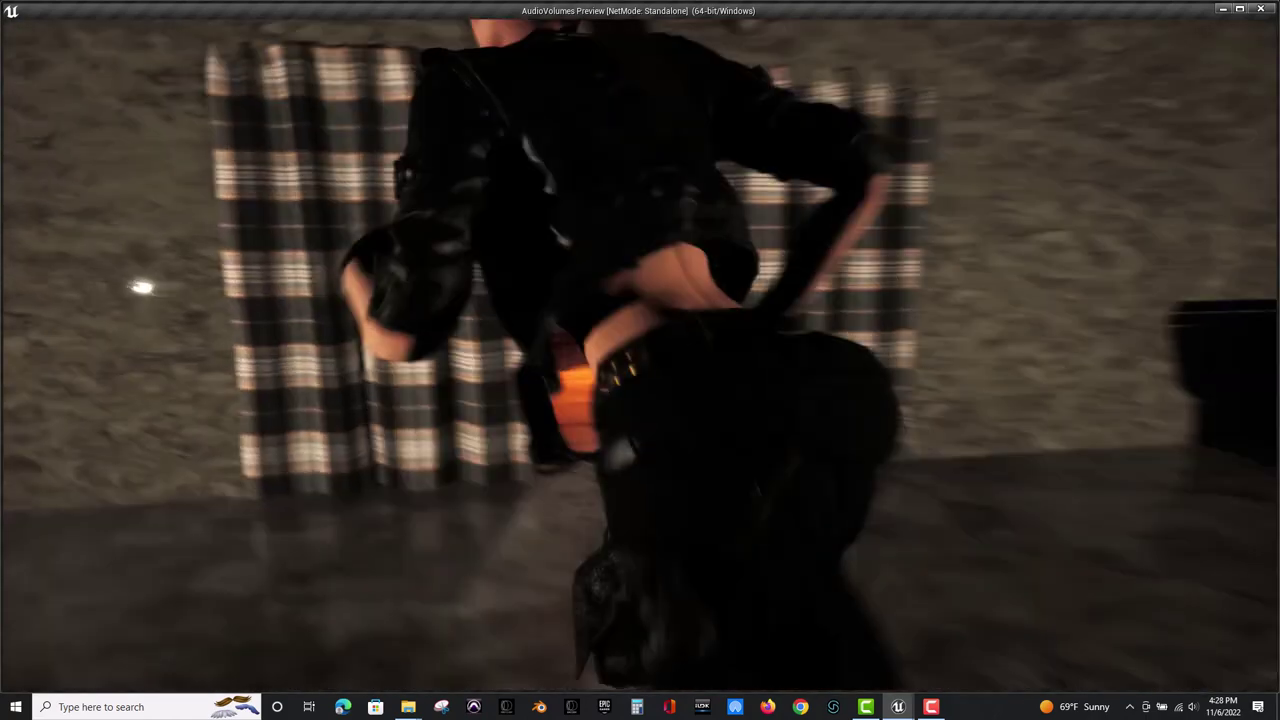
{"action": "key", "text": "w"}
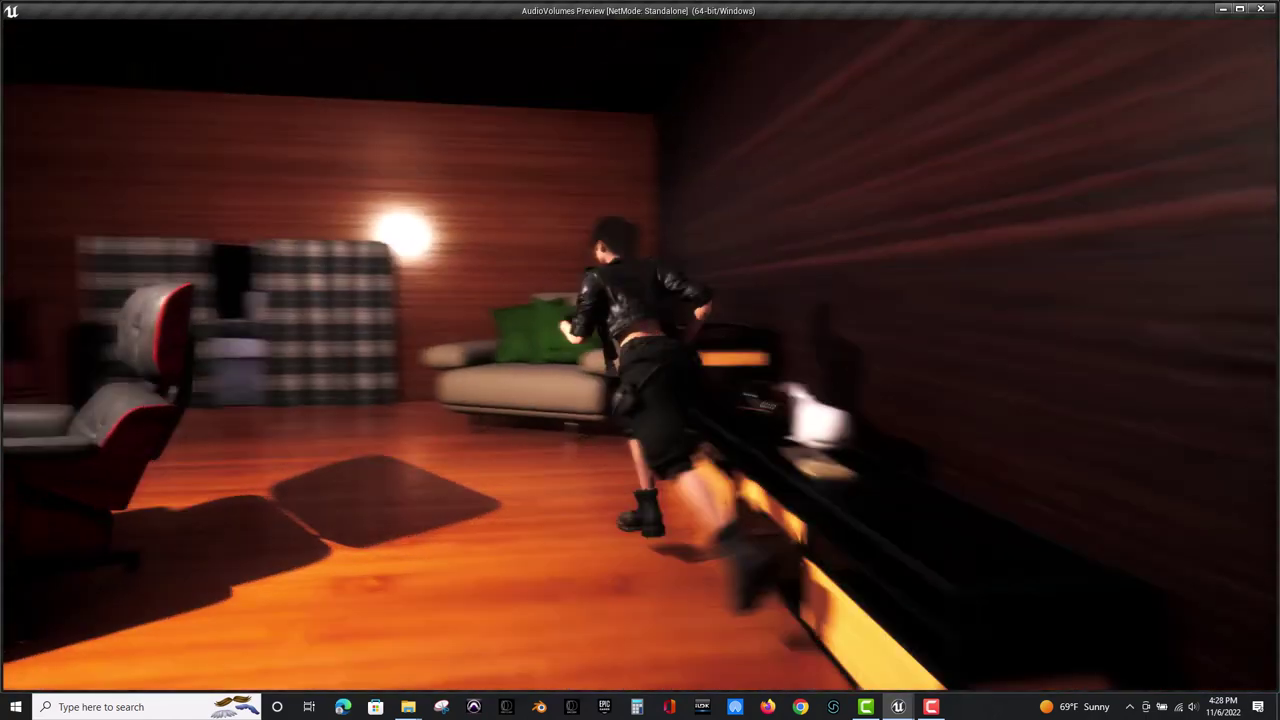
{"action": "key", "text": "w"}
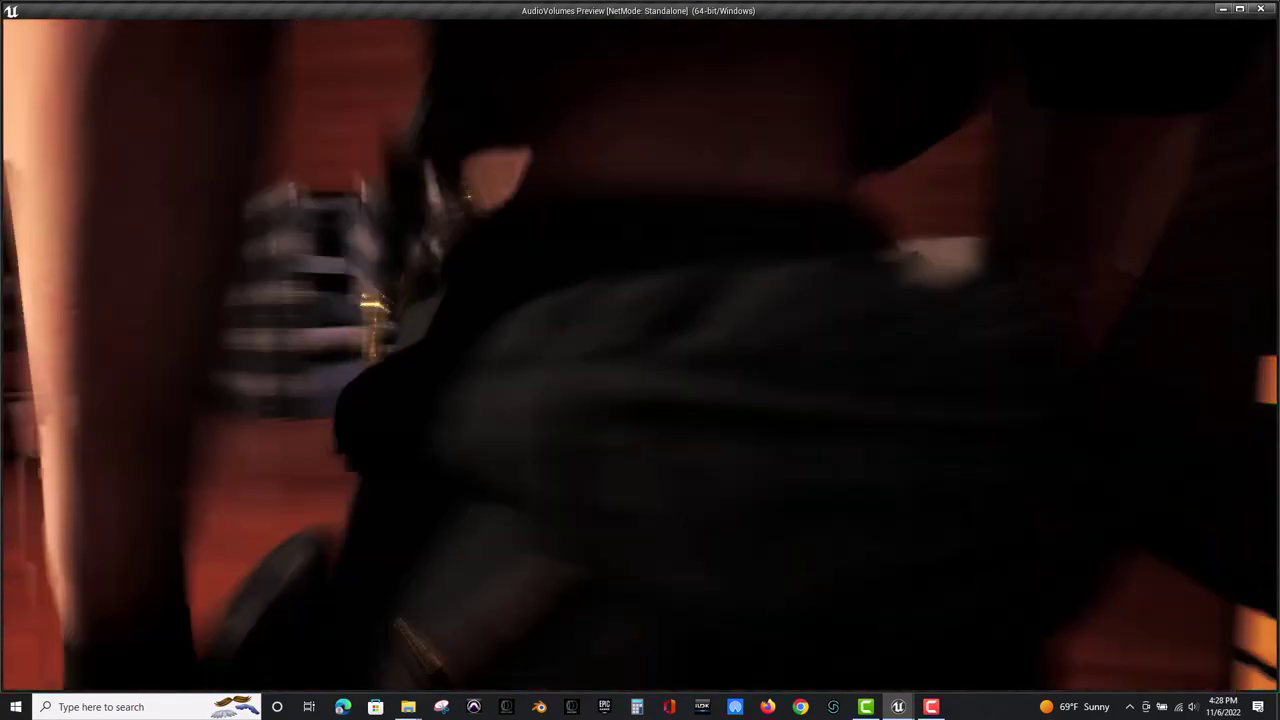
{"action": "key", "text": "w"}
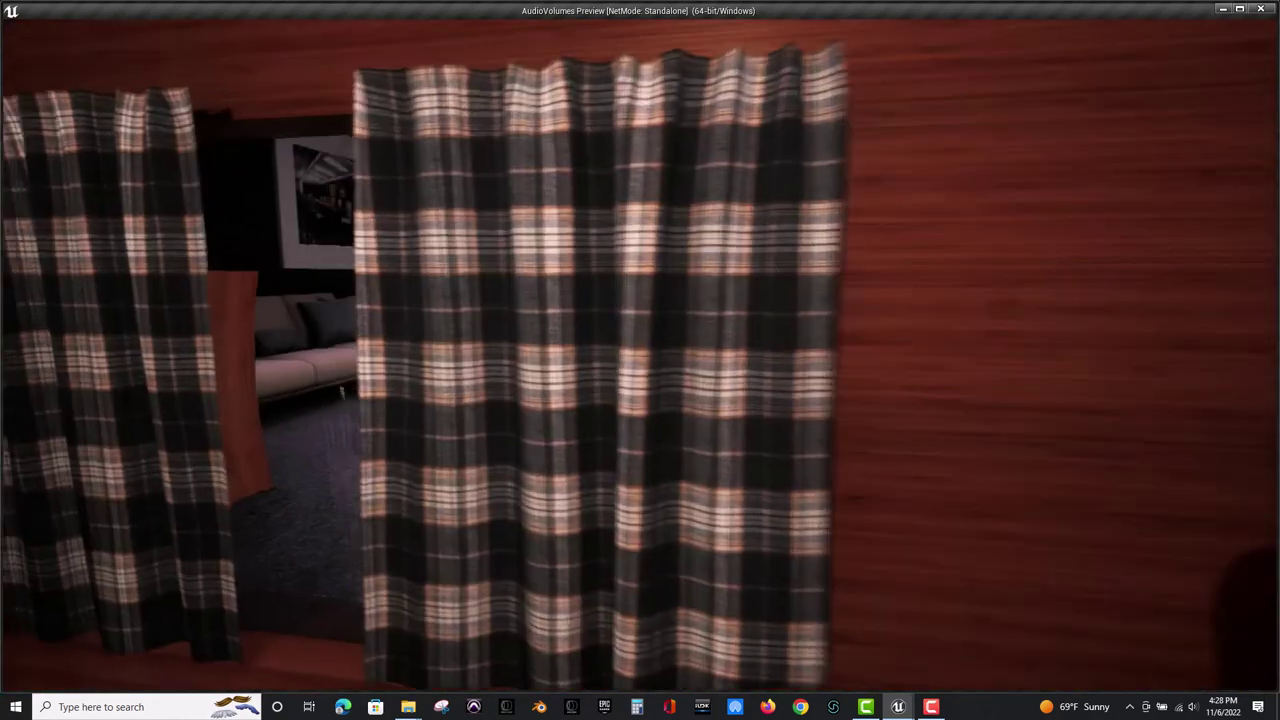
{"action": "key", "text": "w"}
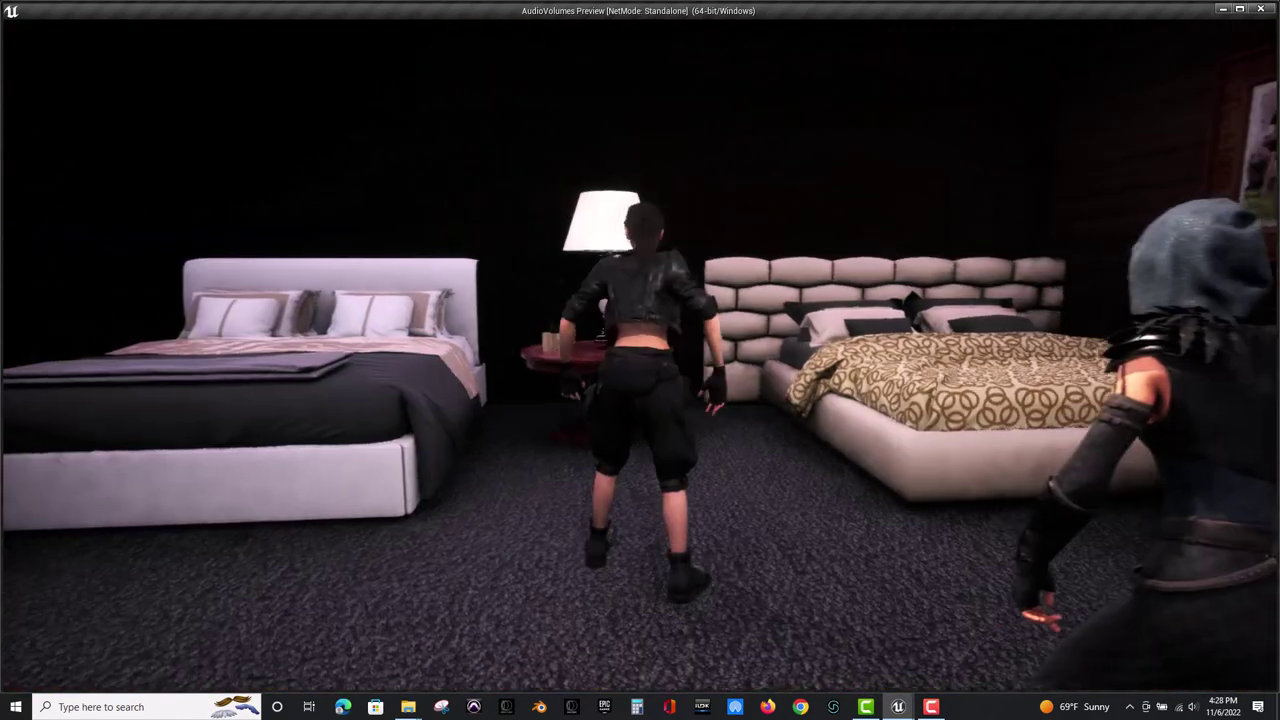
{"action": "key", "text": "w"}
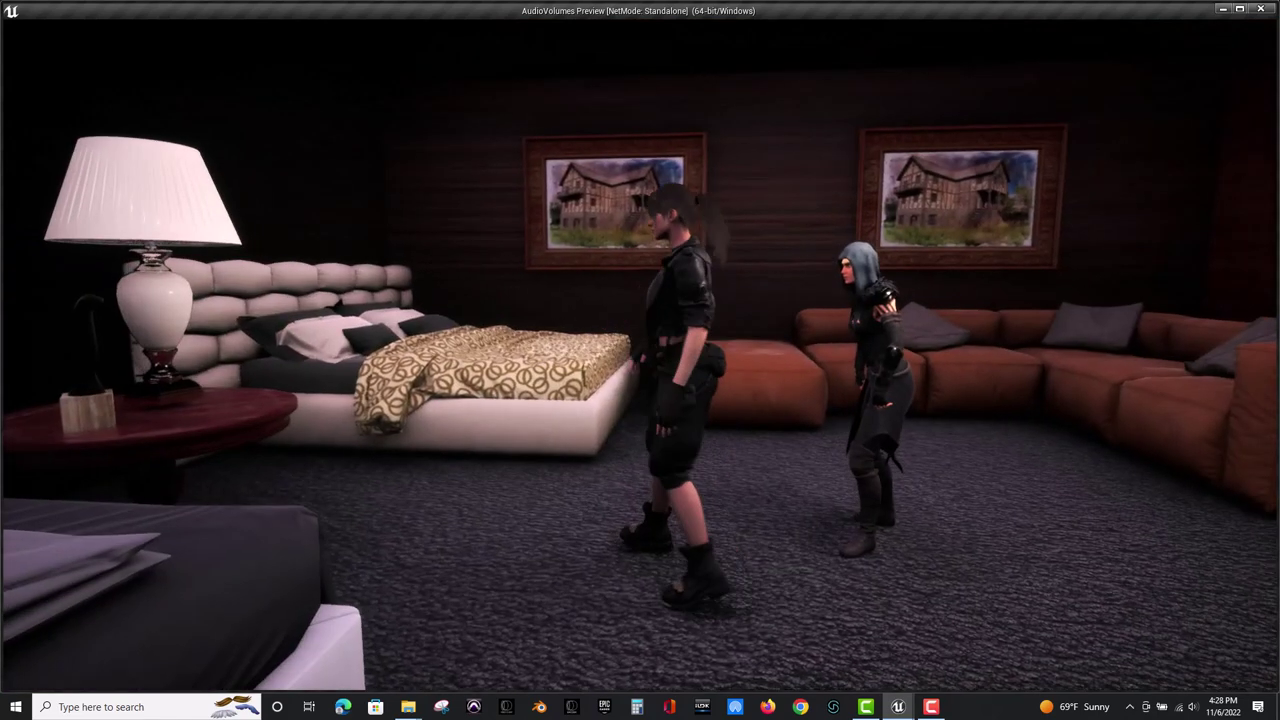
{"action": "key", "text": "Escape"}
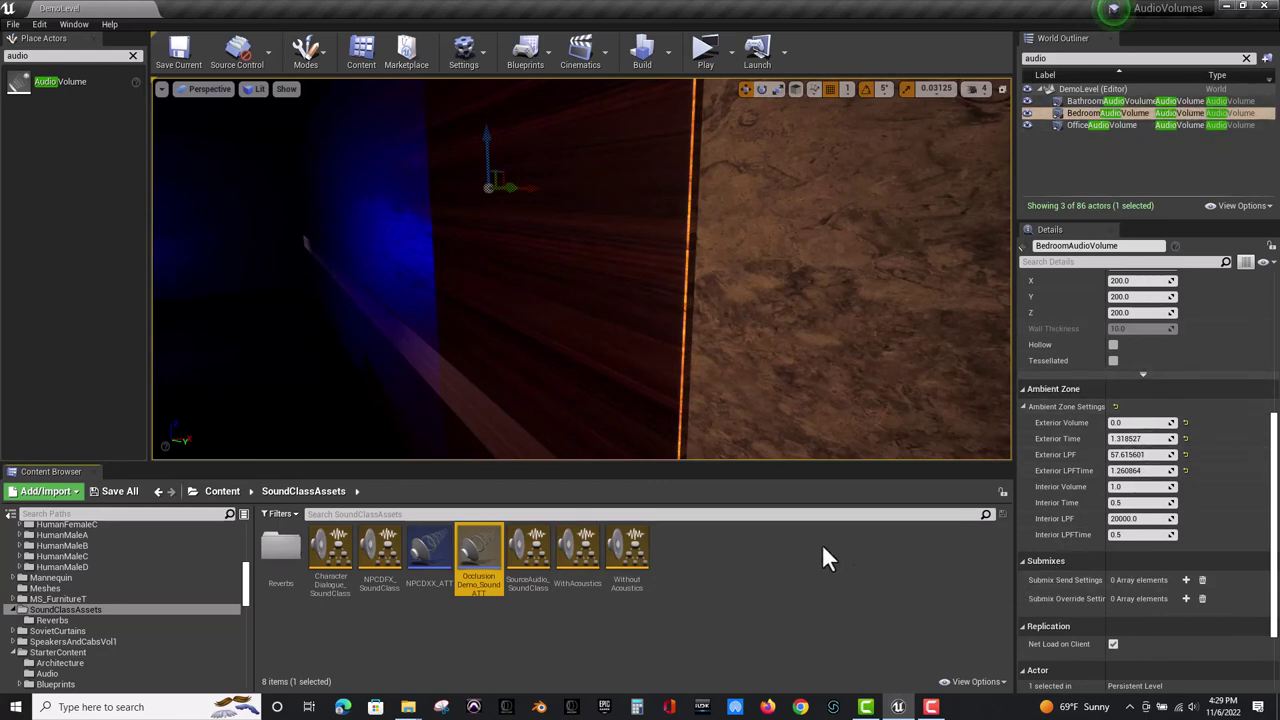
Look through the Reverbs folder inside SoundClassAssets, and return to the Content root folder.
{"action": "left_click", "coordinate": [222, 491]}
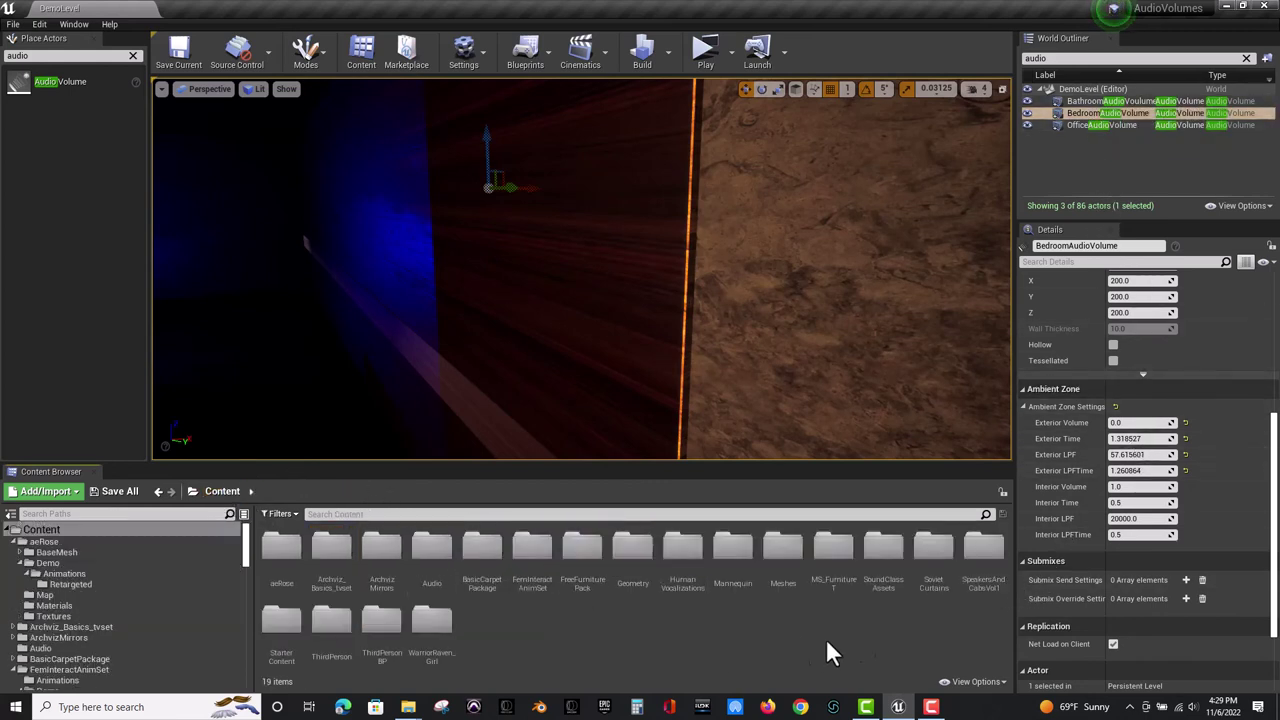
{"action": "double_click", "coordinate": [885, 550]}
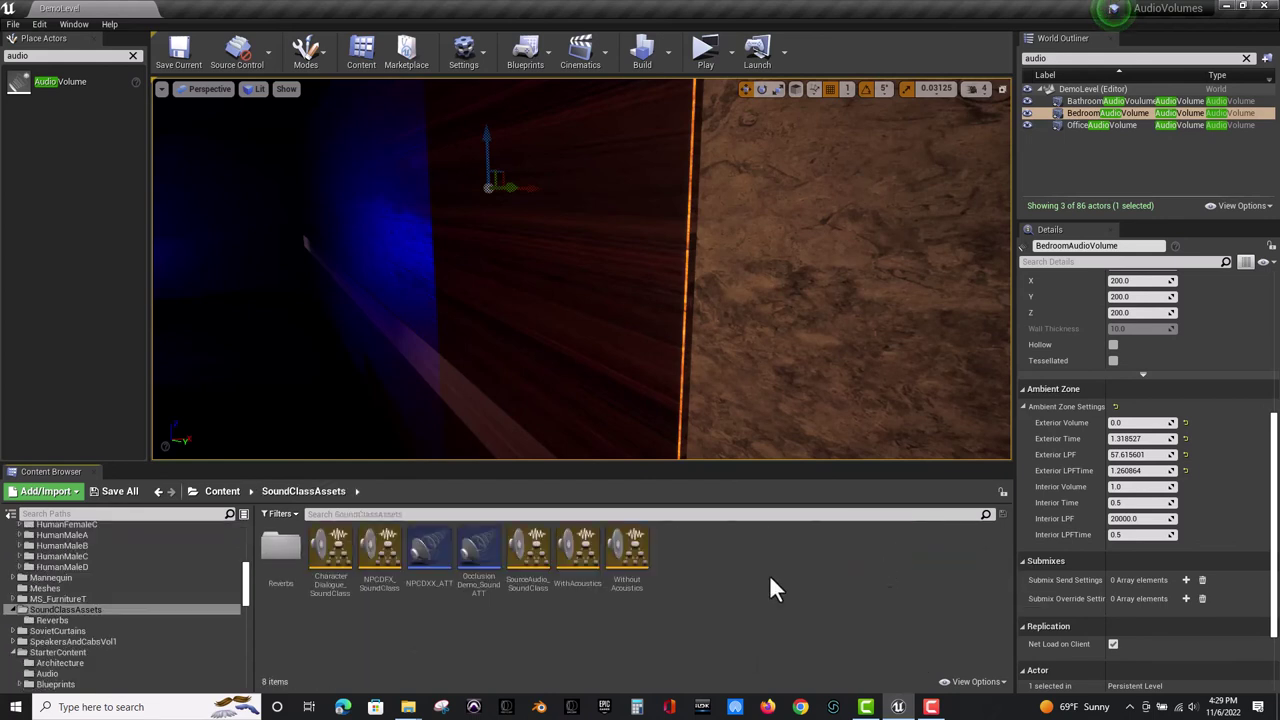
{"action": "double_click", "coordinate": [284, 548]}
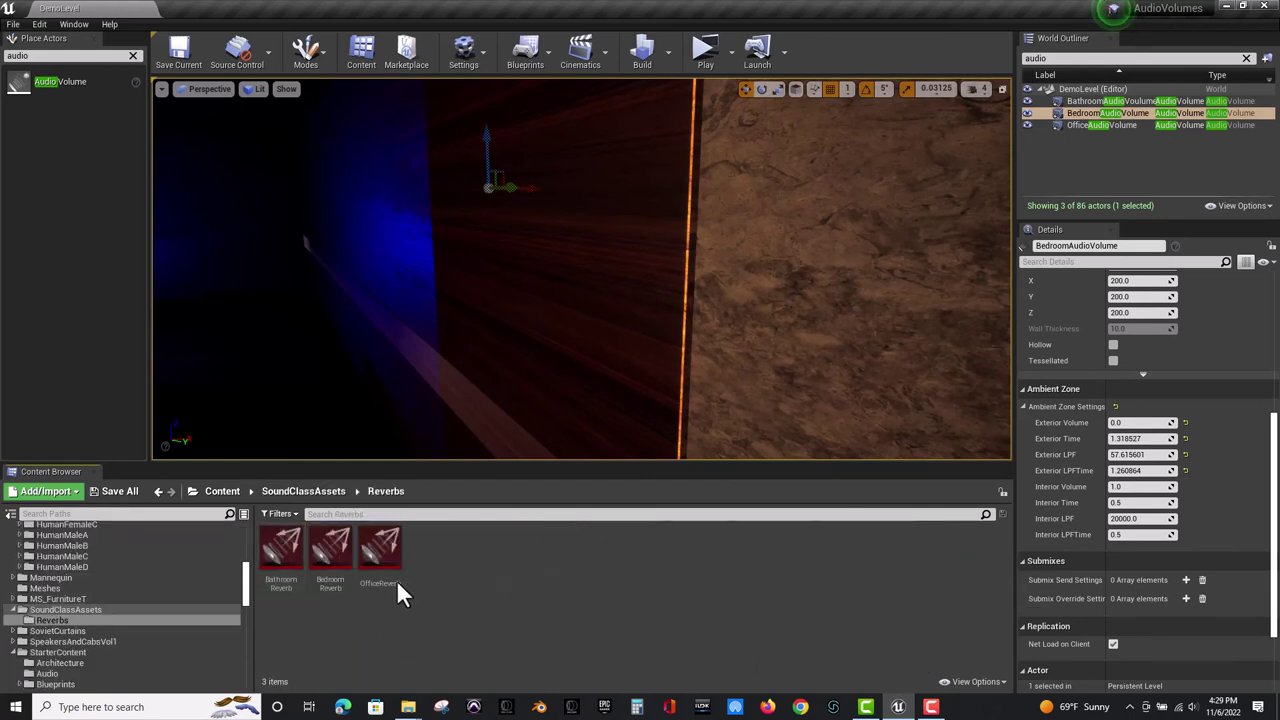
{"action": "left_click", "coordinate": [304, 491]}
{"action": "left_click", "coordinate": [223, 490]}
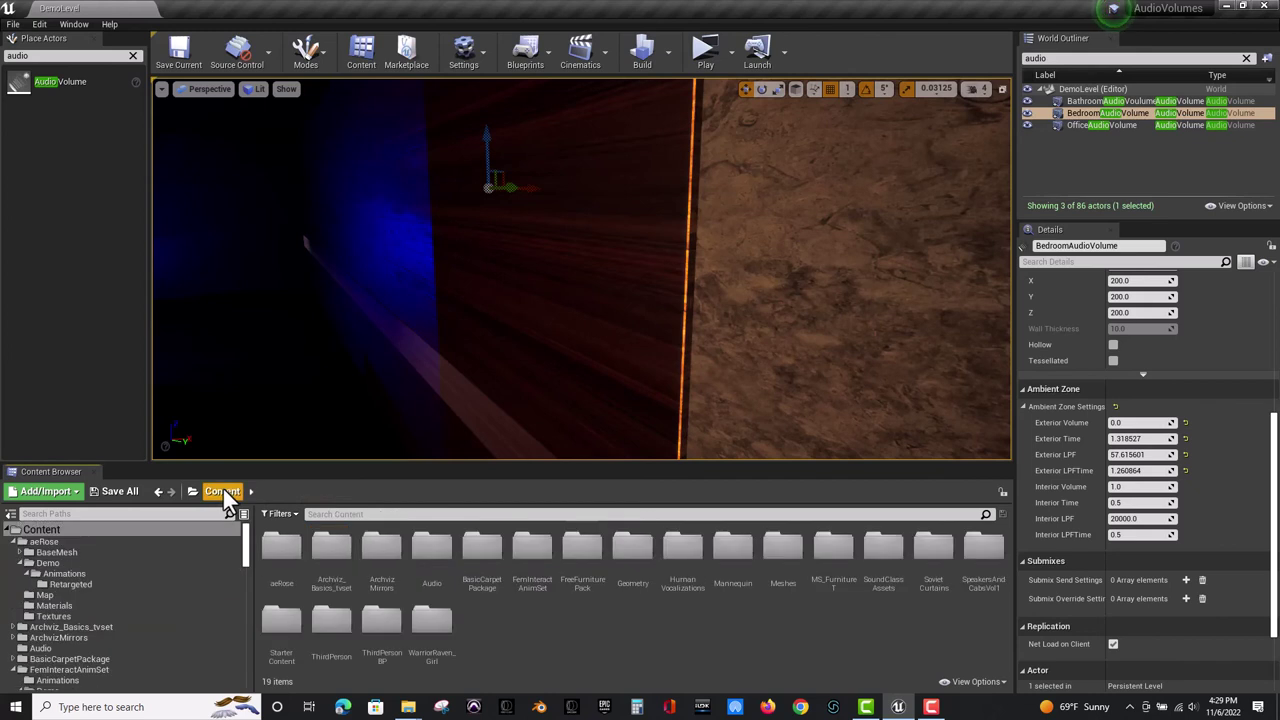
Check the content view options for showing engine content, and browse to the Engine Content root folder.
{"action": "left_click", "coordinate": [980, 684]}
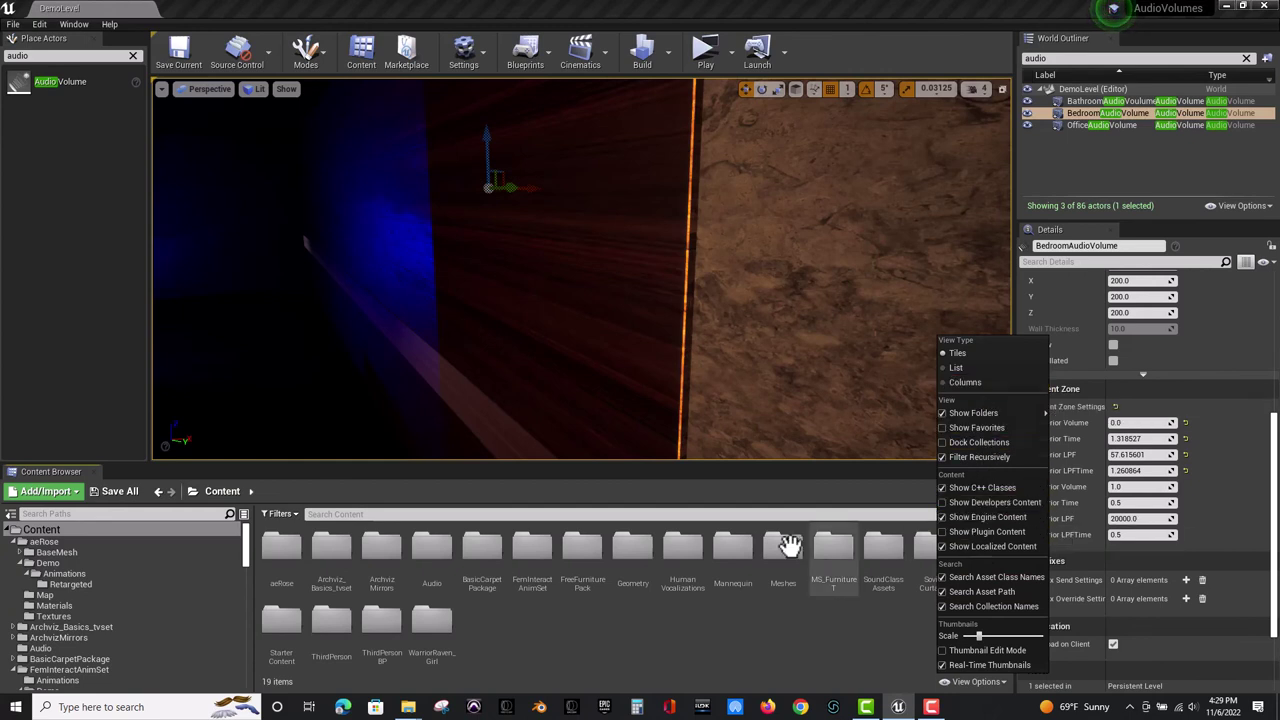
{"action": "left_click", "coordinate": [650, 656]}
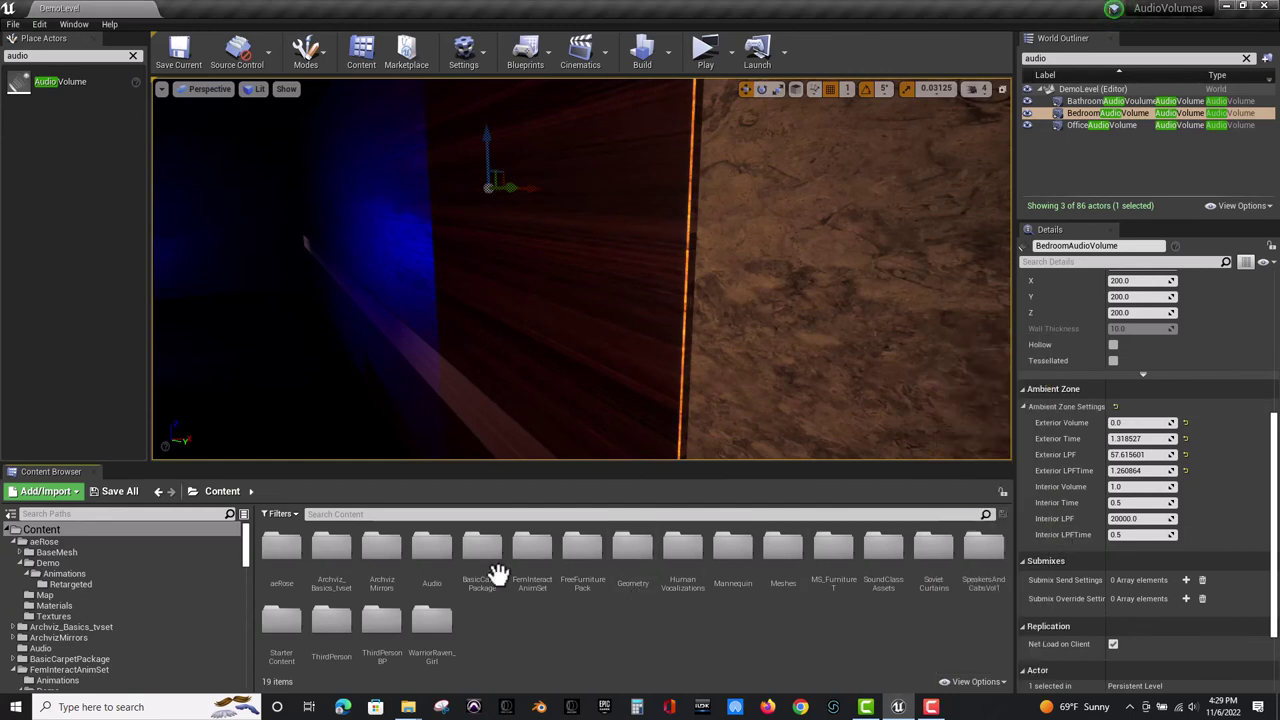
{"action": "left_click", "coordinate": [201, 490]}
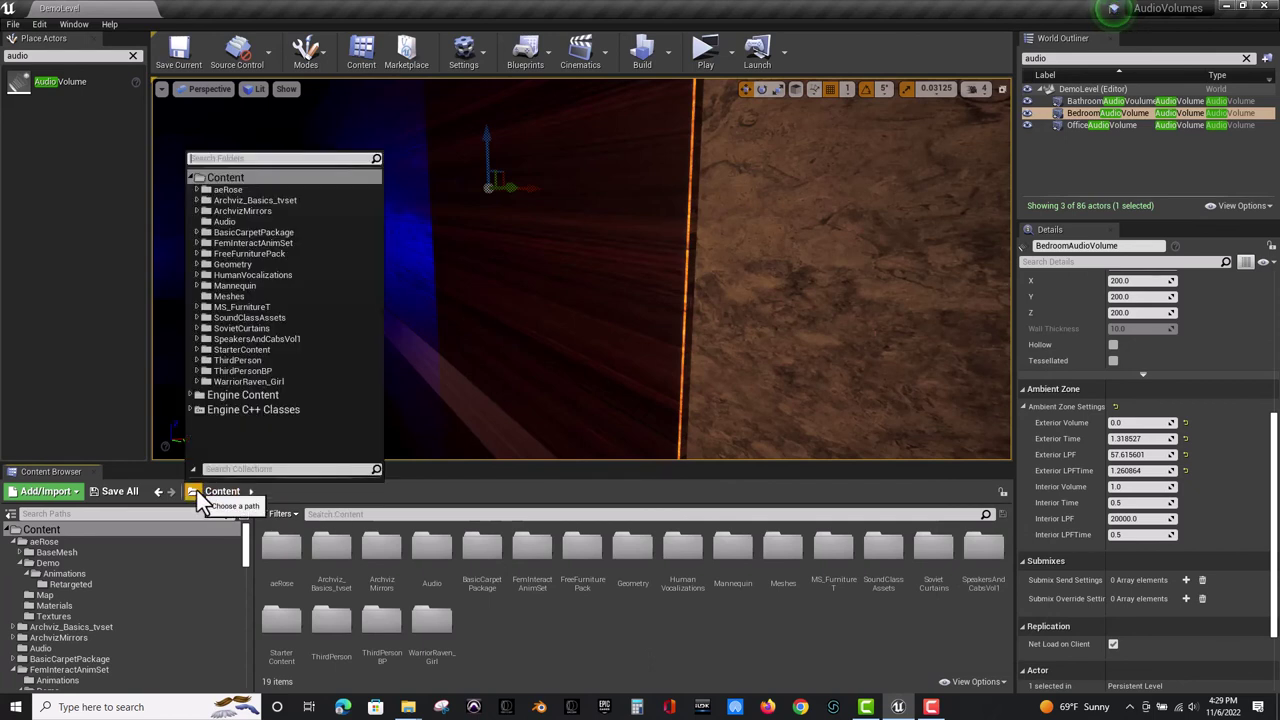
{"action": "left_click", "coordinate": [225, 398]}
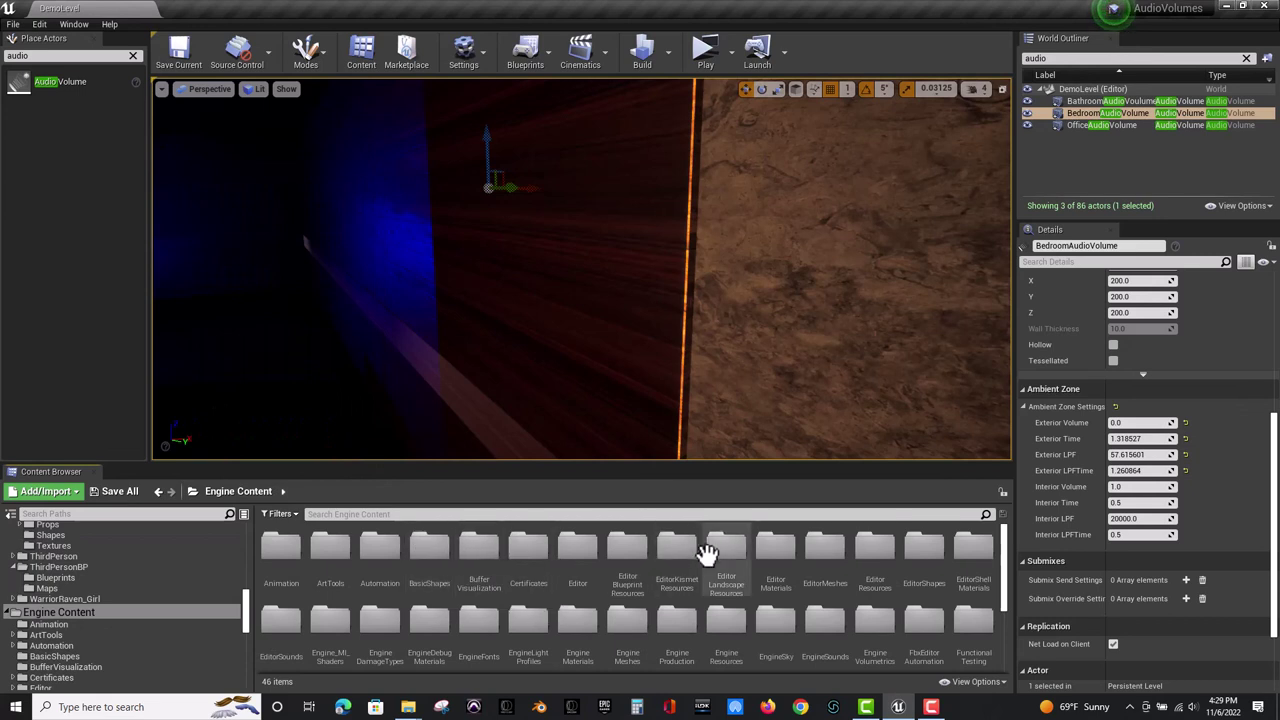
{"action": "mouse_move", "coordinate": [1002, 546]}
{"action": "left_mouse_down"}
{"action": "mouse_move", "coordinate": [1000, 623]}
{"action": "mouse_move", "coordinate": [990, 528]}
{"action": "left_mouse_up"}
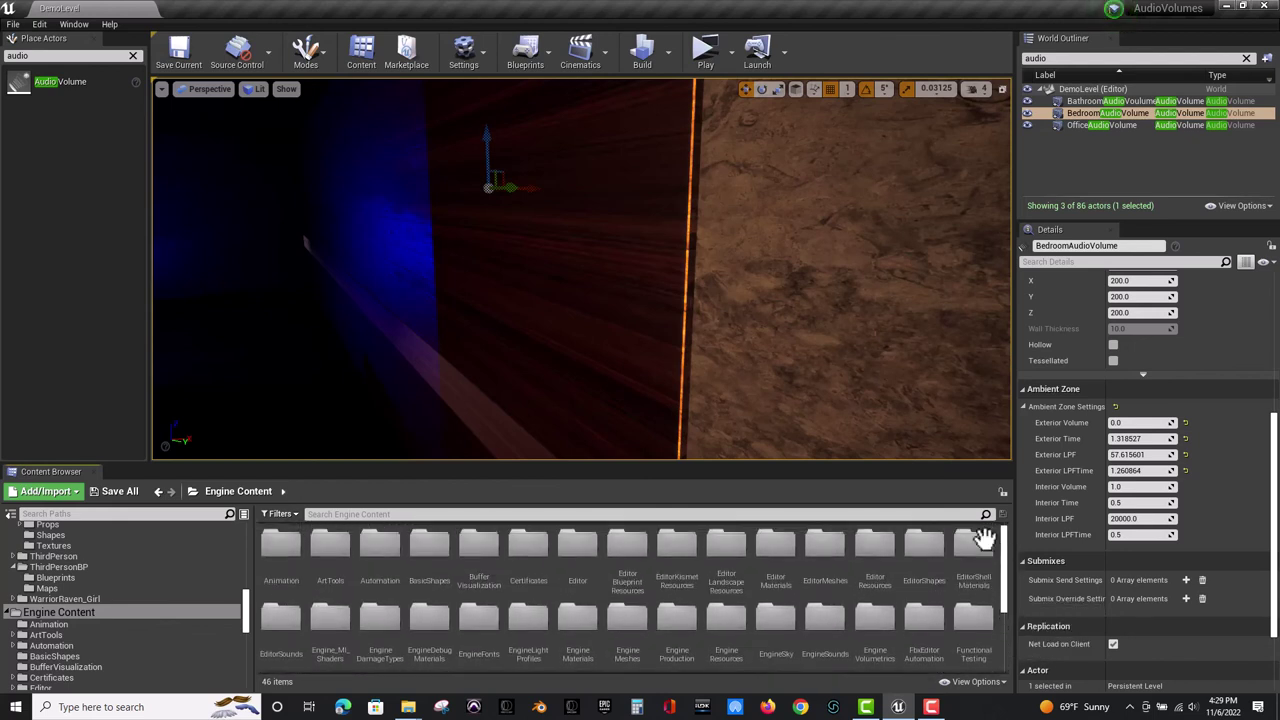
Search Engine Content for "reverb", look over the matching reverb effects, and clear the search.
{"action": "left_click", "coordinate": [444, 515]}
{"action": "type", "text": "r"}
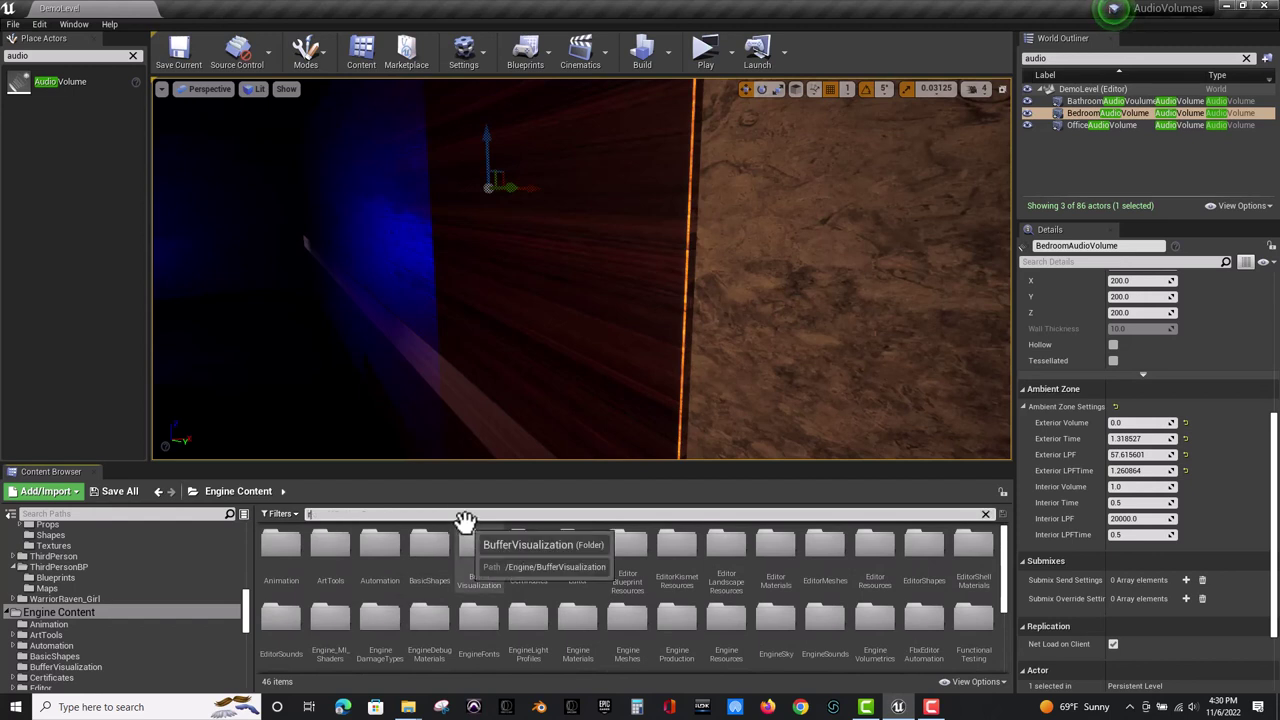
{"action": "type", "text": "everb"}
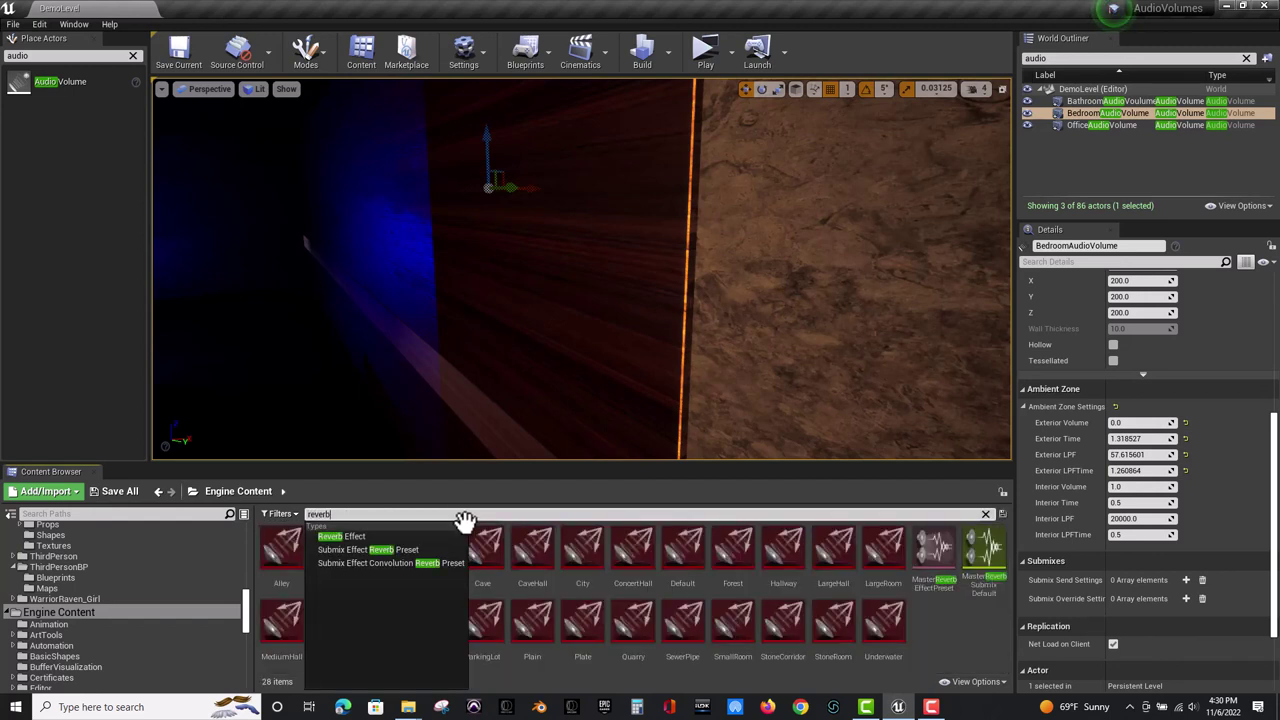
{"action": "left_click", "coordinate": [456, 518]}
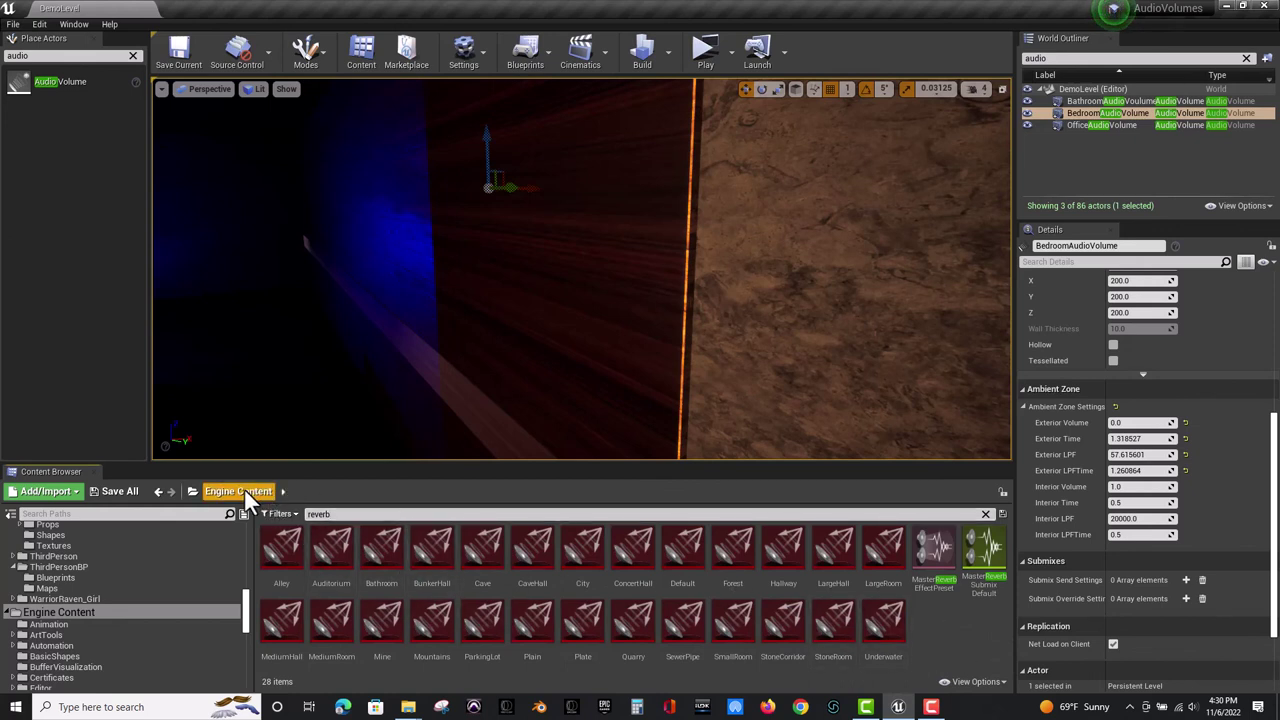
{"action": "left_click", "coordinate": [985, 514]}
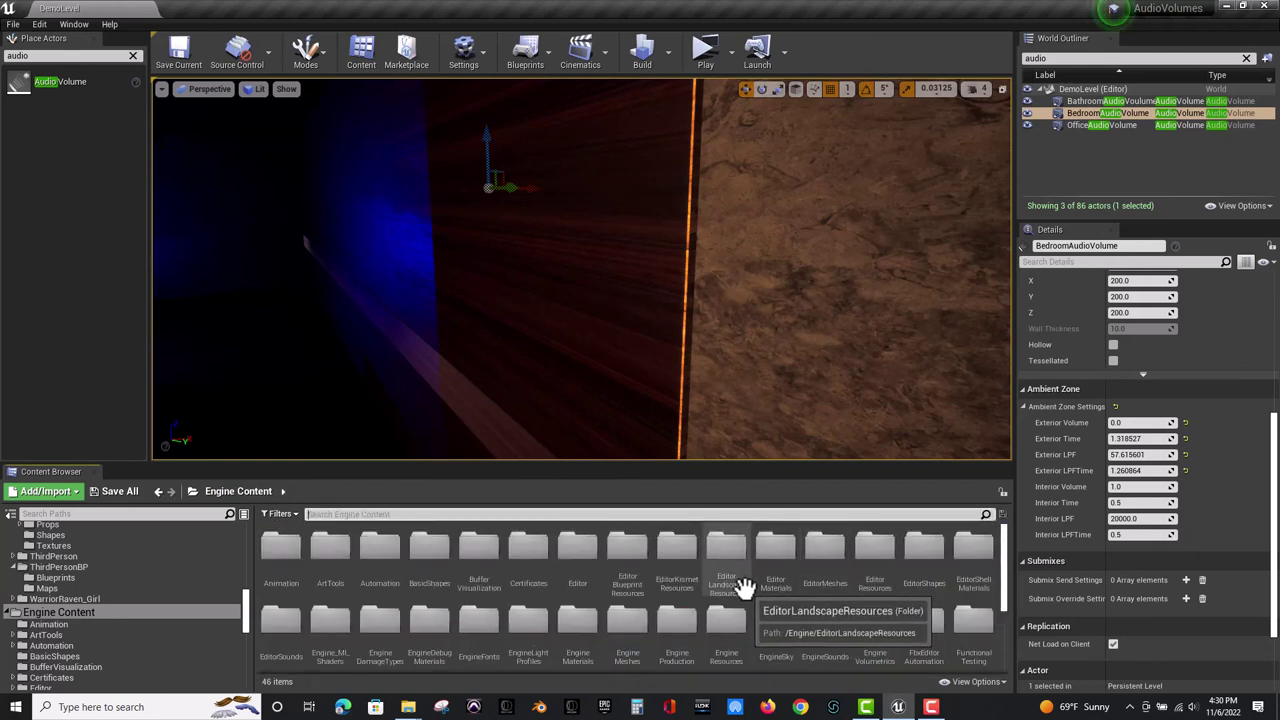